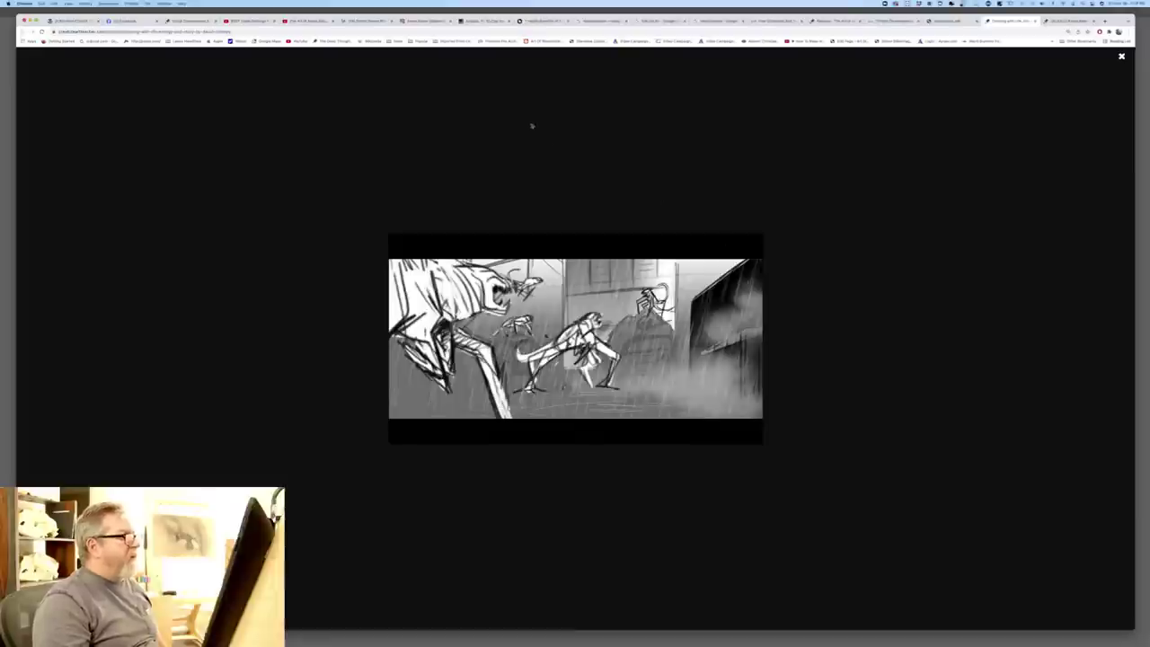
- Close the enlarged storyboard image and open the site's Concept Art / Character Gallery page
click(1121, 56)
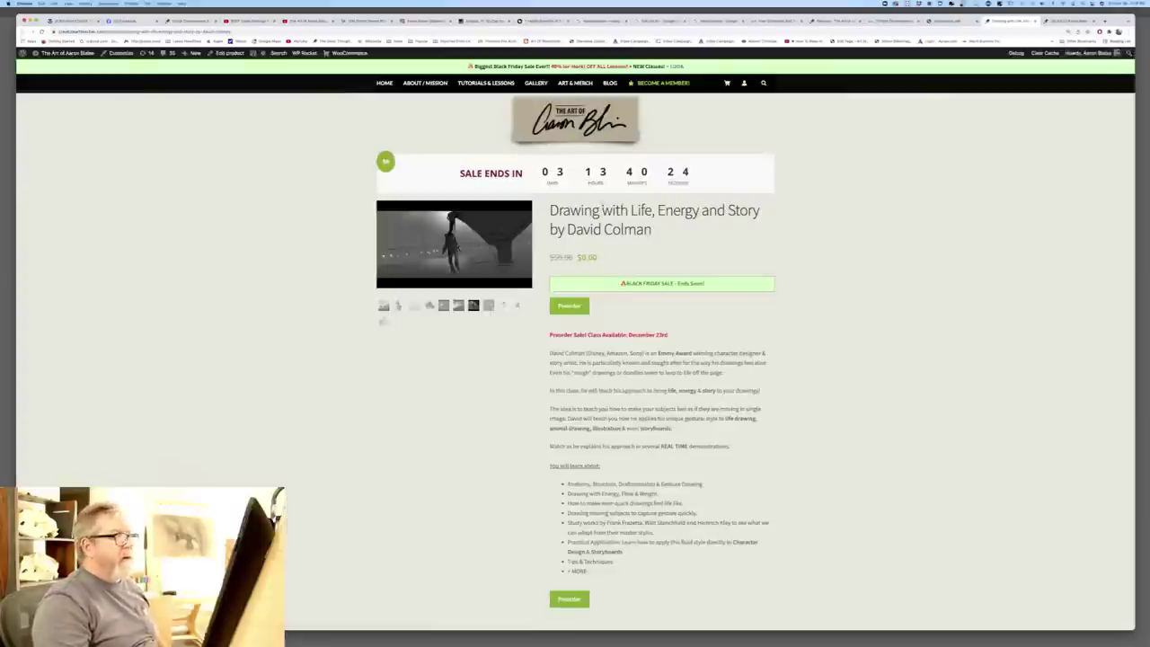
mouse_move(541, 83)
scroll(541, 87, down, 1)
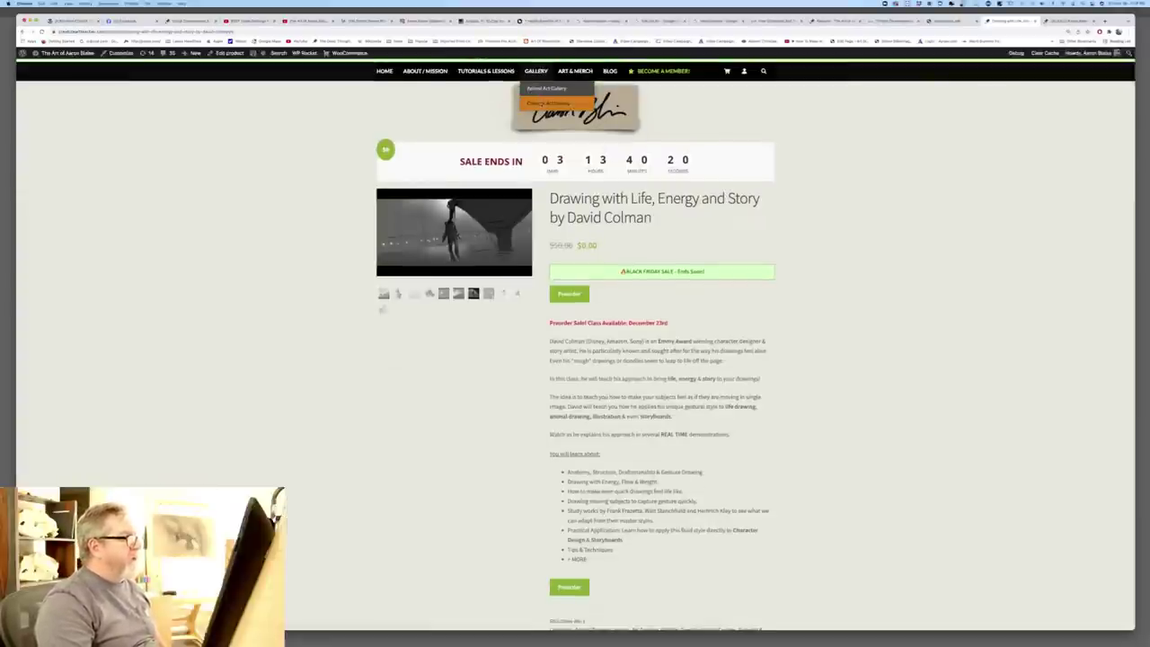
click(541, 104)
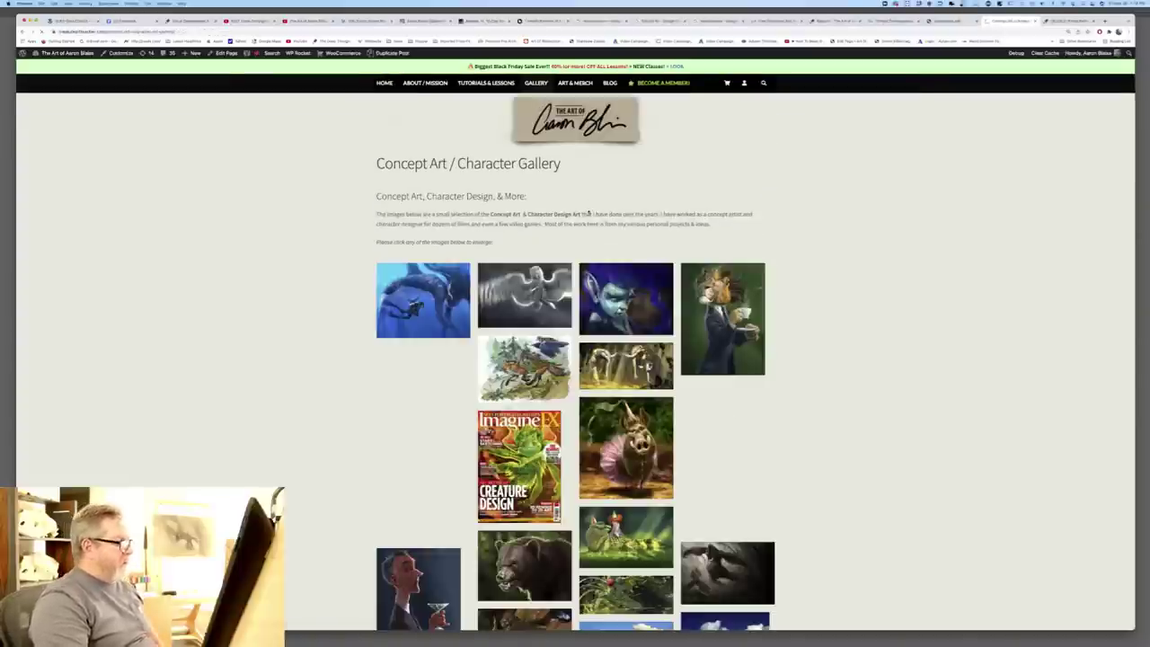
- View the enlarged zebra-striped creature and tiger-striped elephant paintings near the end of the gallery
scroll(586, 214, down, 10)
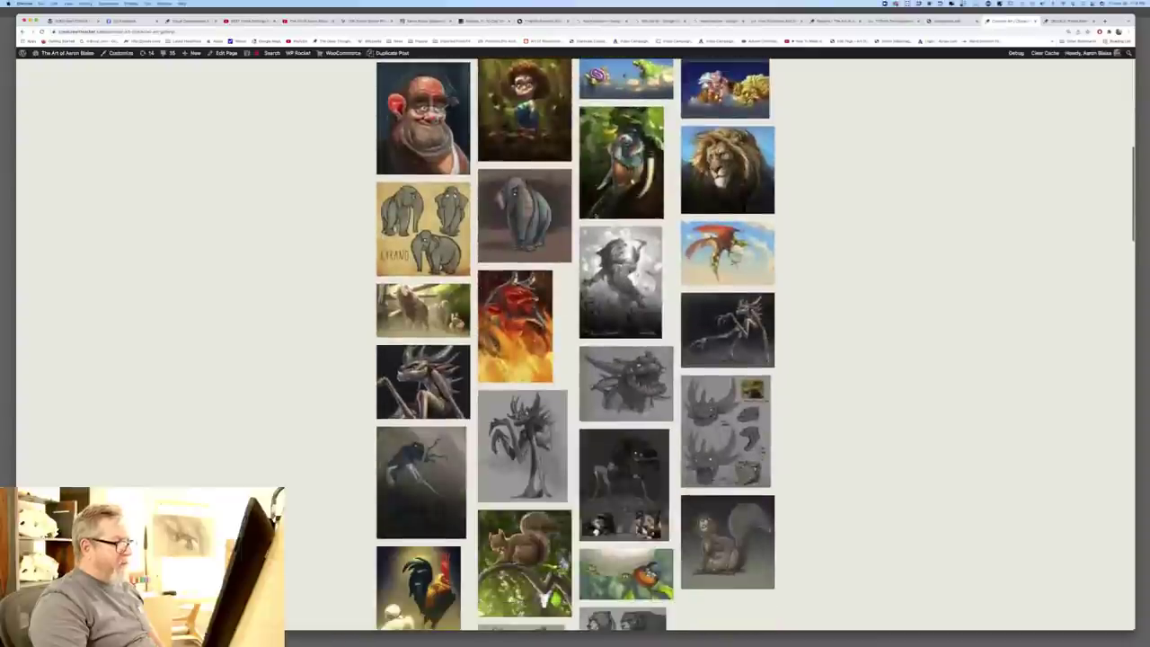
scroll(595, 214, down, 10)
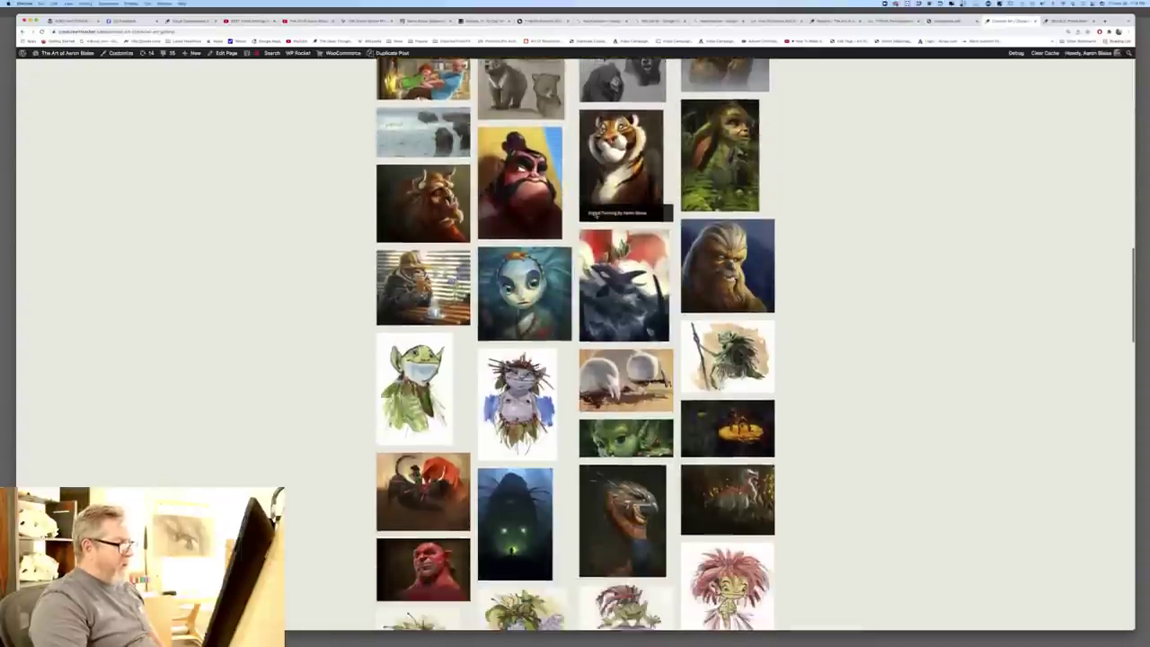
scroll(595, 213, down, 6)
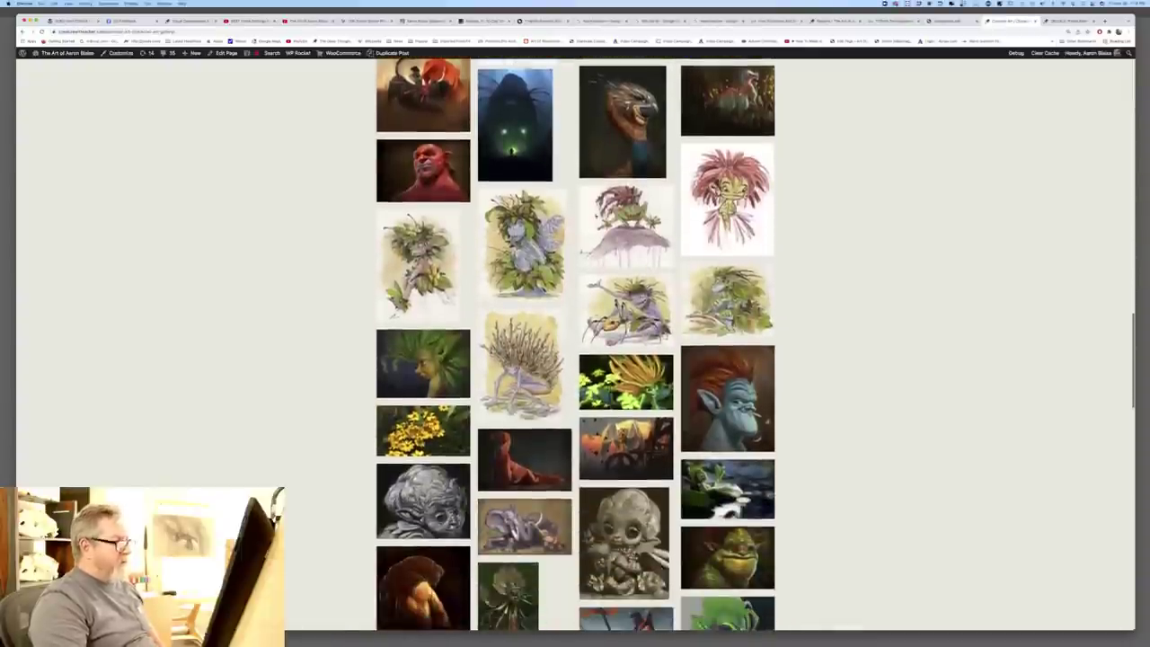
scroll(575, 345, down, 9)
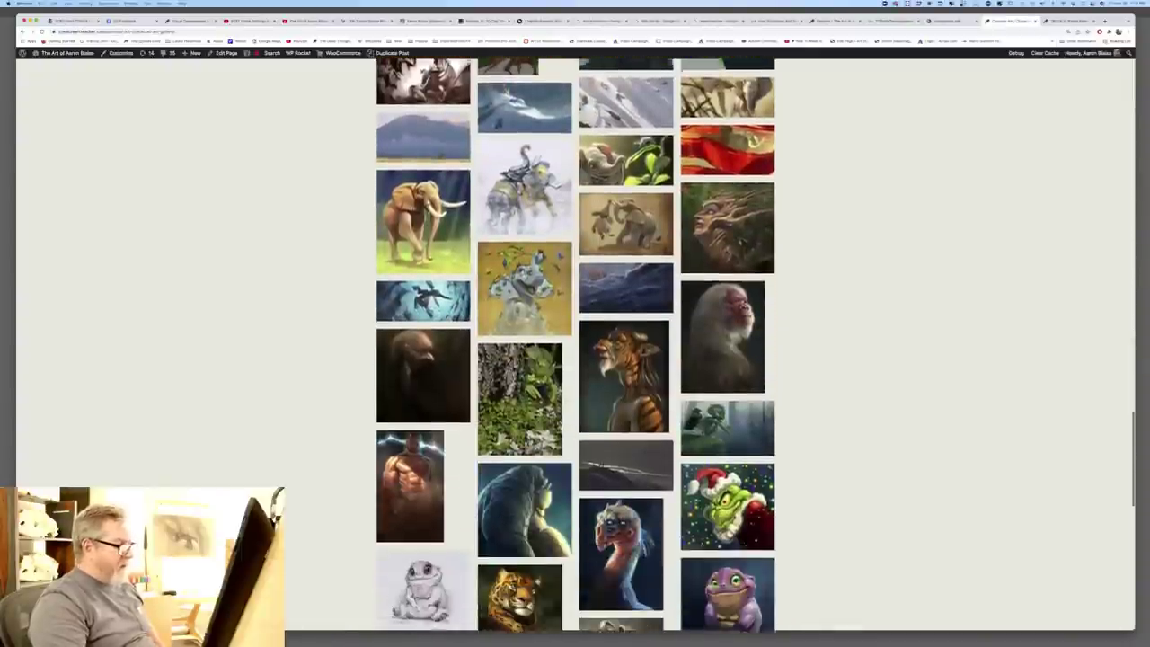
scroll(595, 215, down, 8)
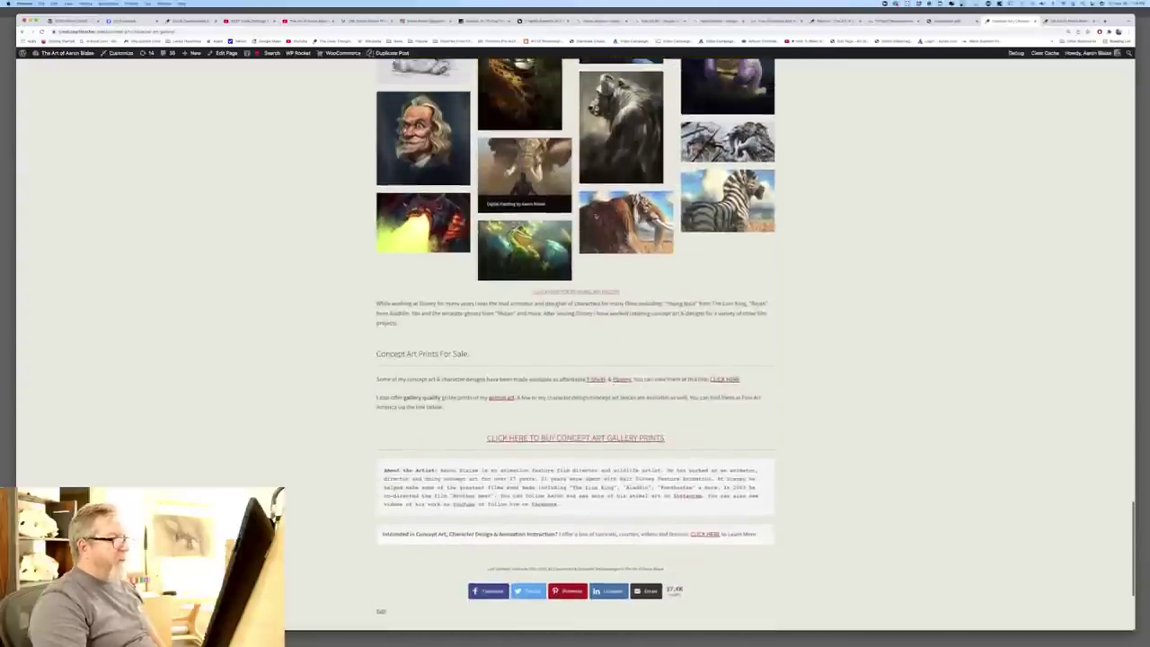
click(715, 220)
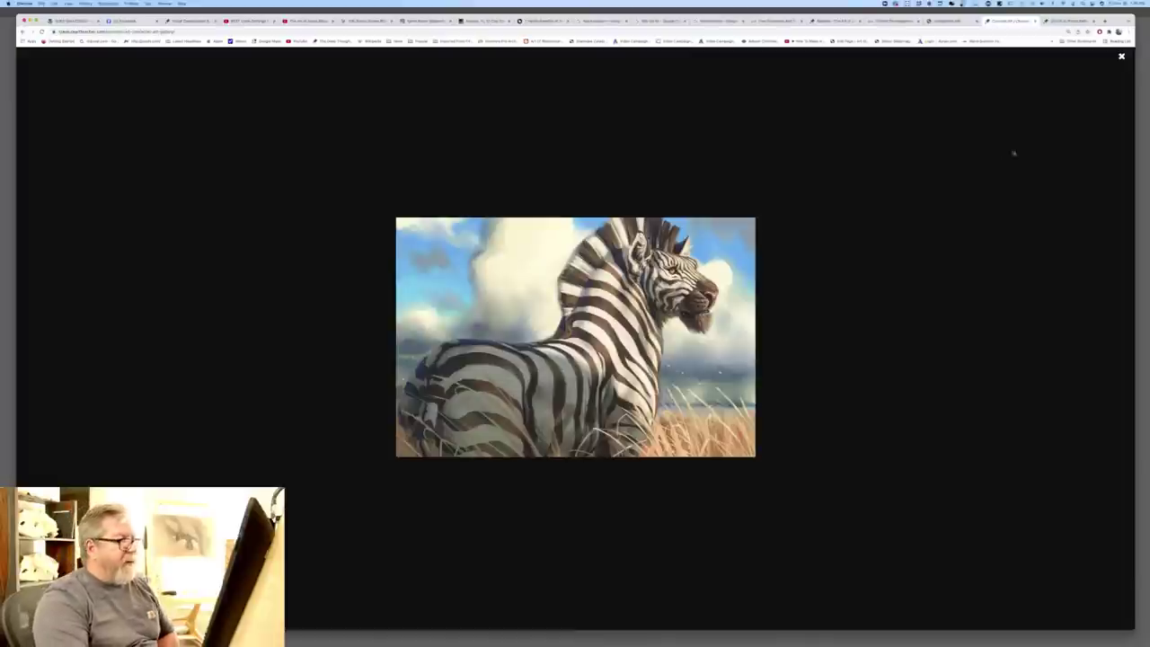
click(1121, 57)
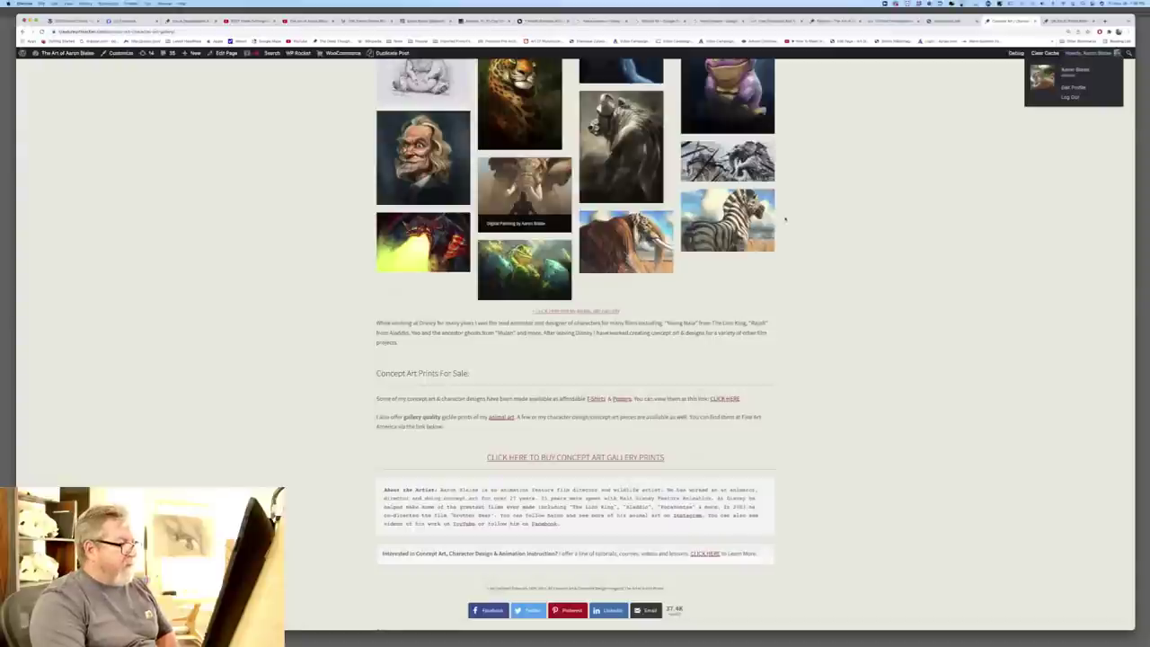
click(622, 243)
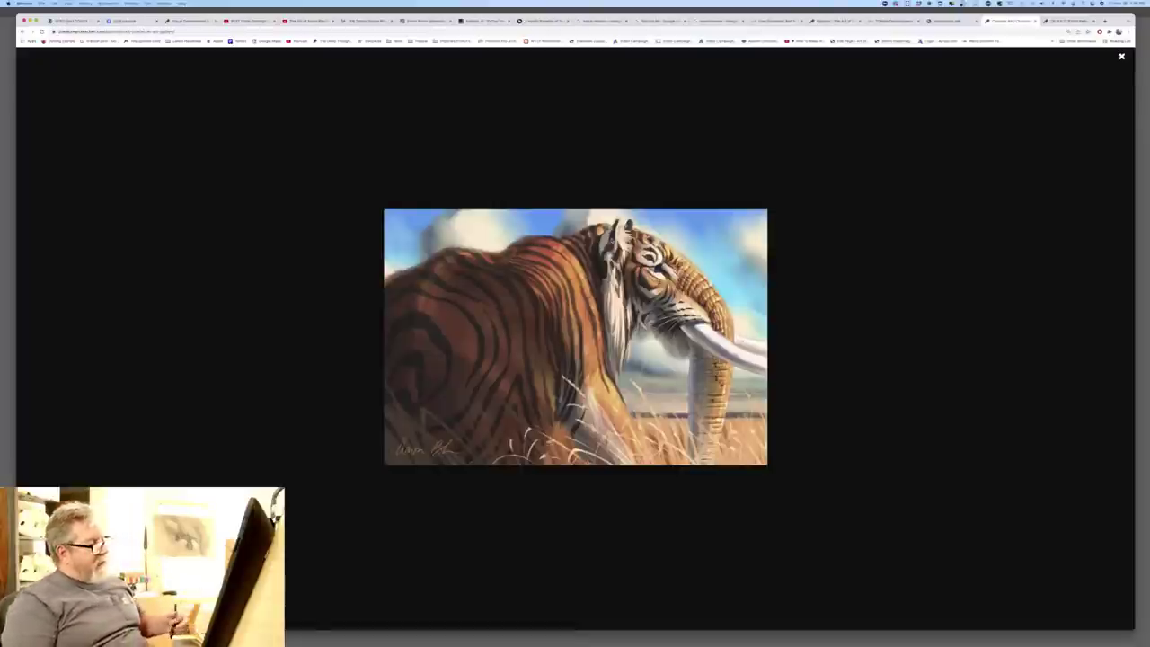
- Switch to Photoshop and darken the cheeks, muzzle sides and brow of the front-facing creature head sketch
click(489, 639)
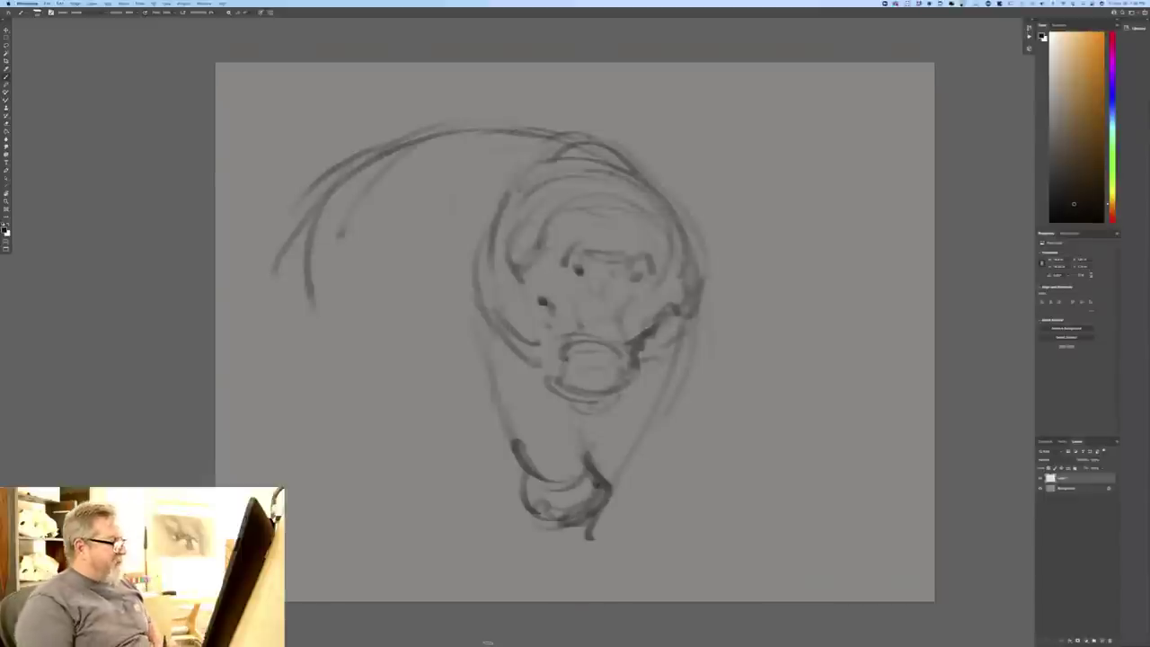
drag(519, 286, 549, 361)
mouse_move(652, 347)
mouse_down()
mouse_move(630, 370)
mouse_move(646, 356)
mouse_up()
mouse_move(603, 310)
mouse_down()
mouse_move(643, 325)
mouse_move(596, 292)
mouse_up()
mouse_move(670, 286)
mouse_down()
mouse_move(656, 300)
mouse_move(672, 318)
mouse_up()
mouse_move(681, 277)
mouse_down()
mouse_move(658, 297)
mouse_move(676, 282)
mouse_up()
drag(703, 291, 697, 300)
drag(553, 264, 531, 289)
drag(551, 254, 522, 281)
drag(556, 251, 519, 266)
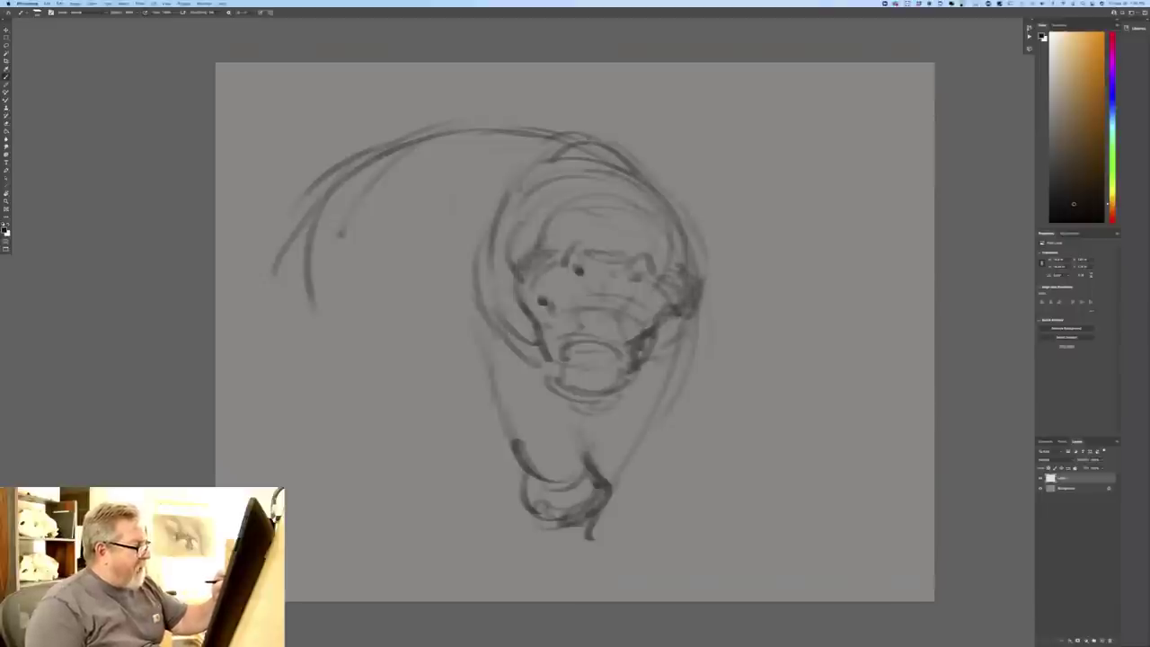
- Add curved contour strokes across the forehead and crown of the front-facing creature head
drag(568, 215, 675, 233)
drag(679, 234, 665, 260)
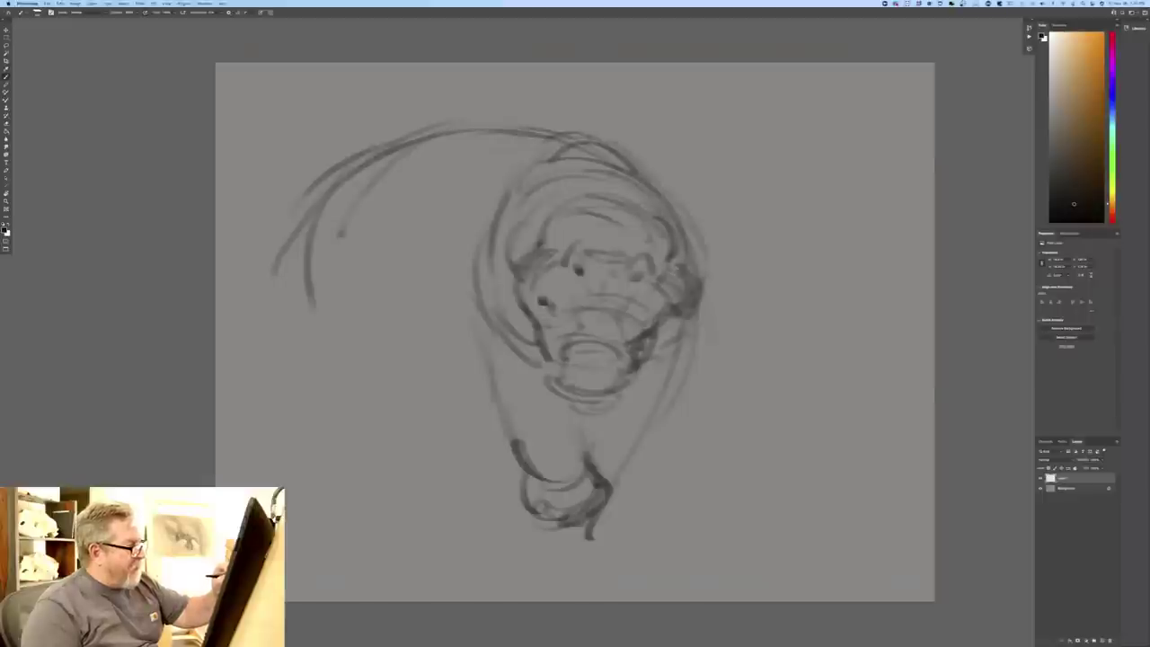
mouse_move(543, 208)
mouse_down()
mouse_move(645, 185)
mouse_move(555, 167)
mouse_move(607, 225)
mouse_up()
mouse_move(615, 217)
mouse_down()
mouse_move(629, 230)
mouse_move(607, 226)
mouse_up()
mouse_move(634, 234)
mouse_down()
mouse_move(643, 244)
mouse_move(577, 238)
mouse_up()
drag(580, 241, 577, 248)
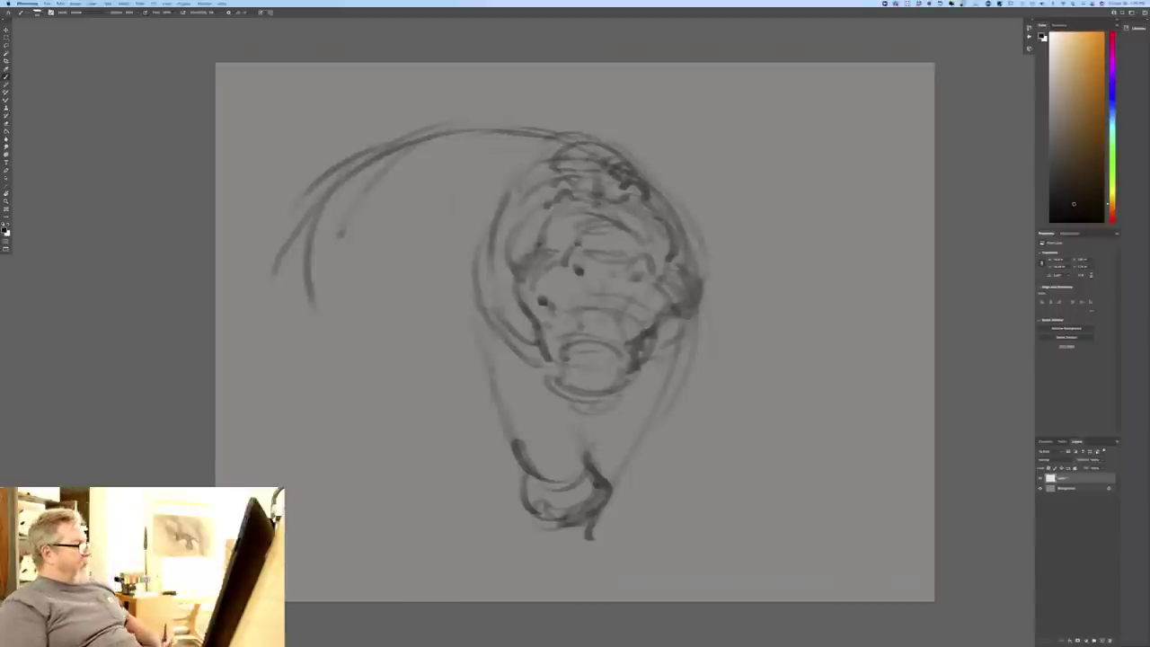
- Shift the front-facing creature sketch toward the upper right of the canvas and hide its layer
click(6, 31)
drag(363, 420, 488, 392)
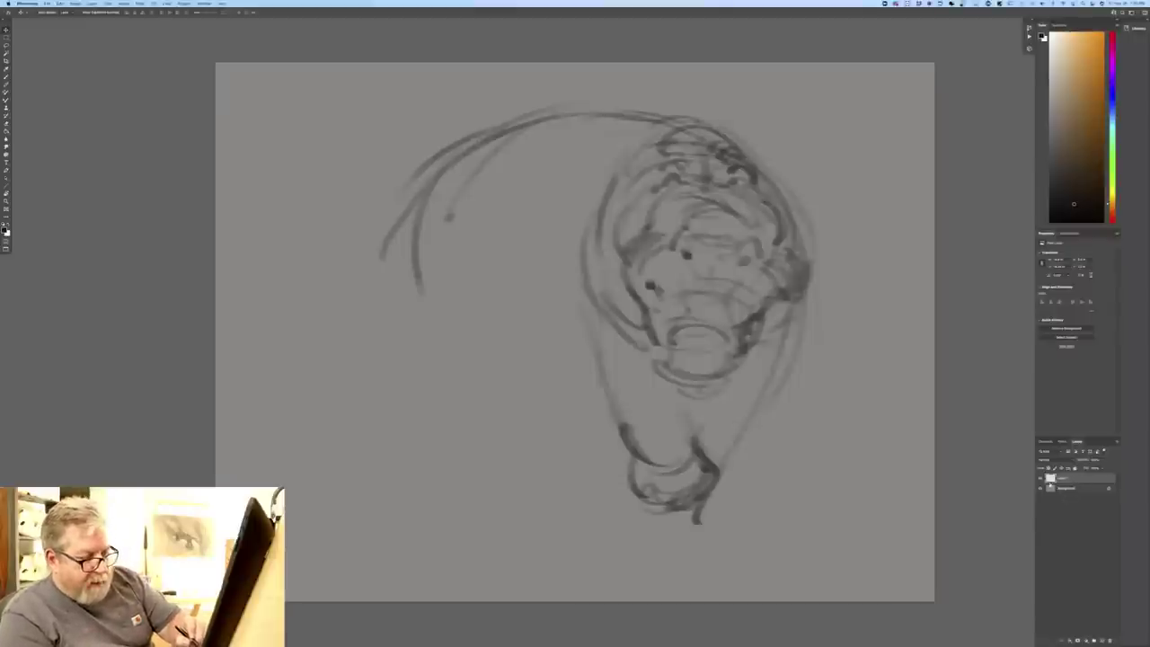
click(1040, 478)
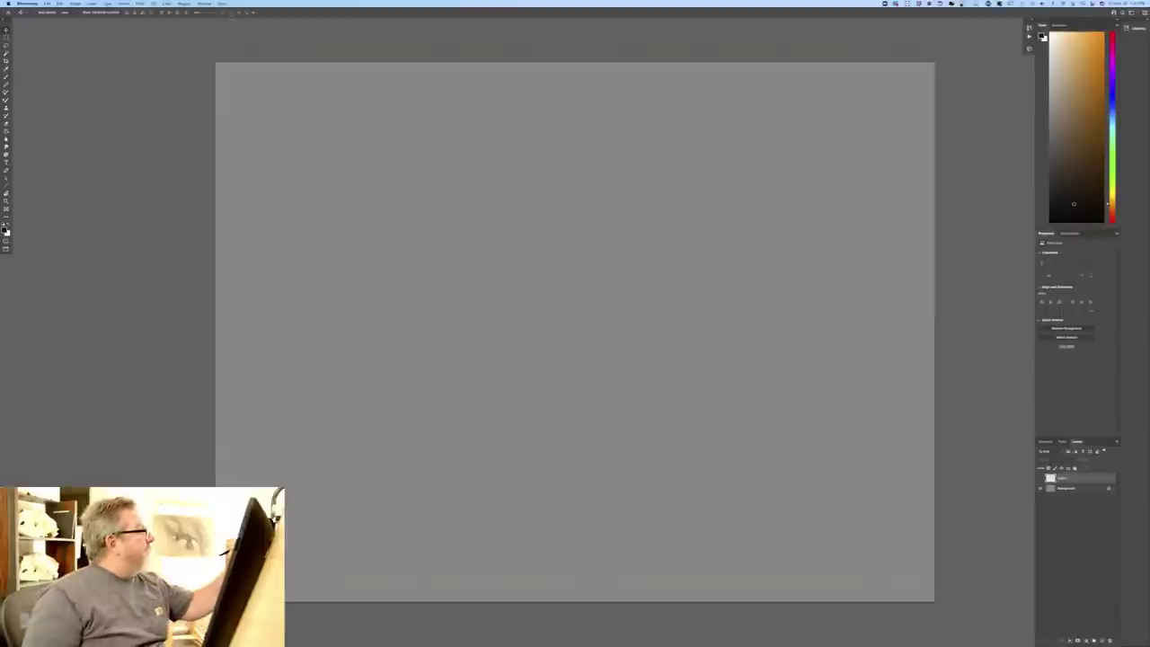
- On a new layer, brush in the back, shoulder, arched neck and forehead lines of a right-facing creature
key(b)
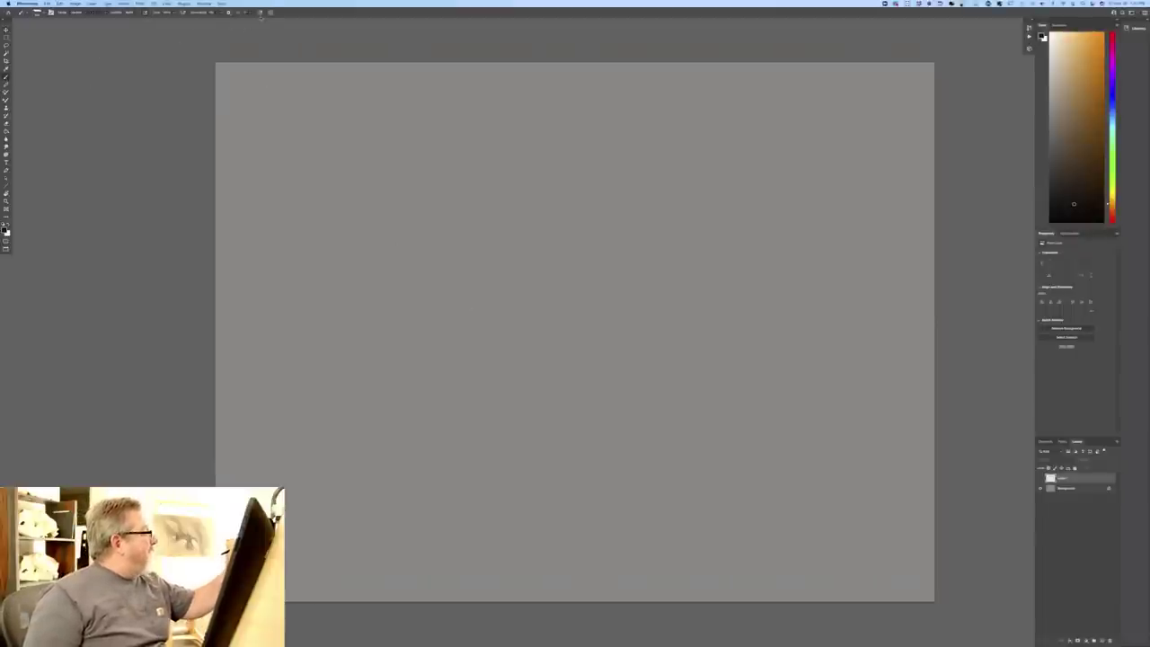
click(1094, 636)
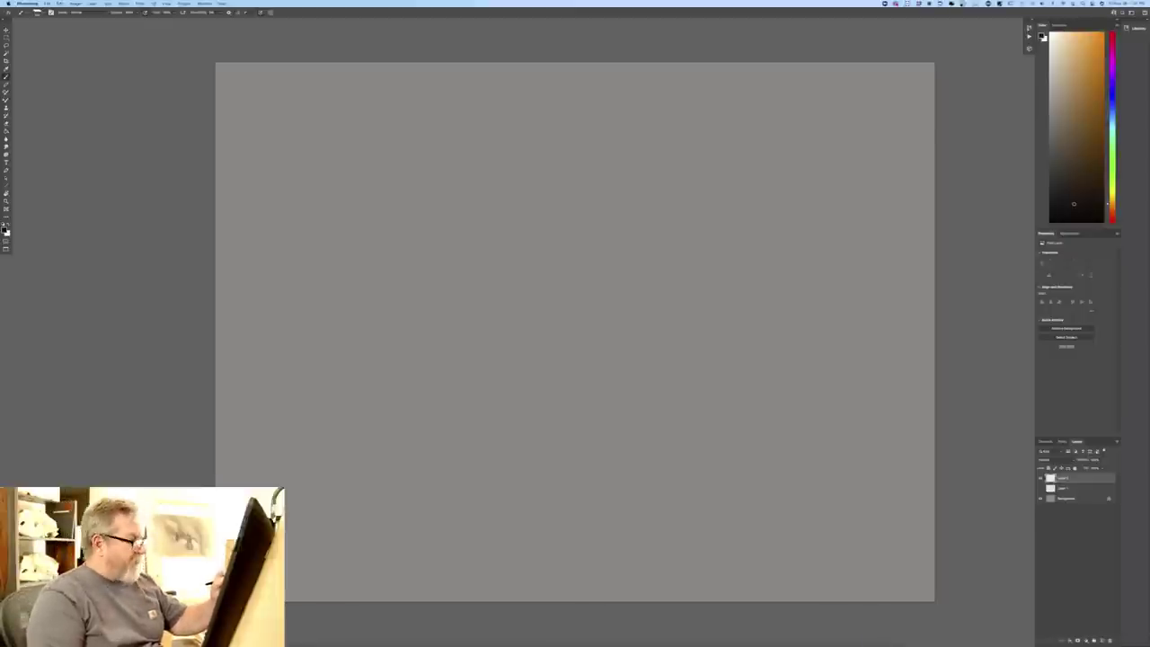
mouse_move(362, 187)
mouse_down()
mouse_move(514, 164)
mouse_move(597, 128)
mouse_up()
drag(569, 114, 640, 130)
drag(619, 125, 747, 151)
drag(659, 112, 792, 193)
mouse_move(631, 141)
mouse_down()
mouse_move(797, 205)
mouse_move(797, 187)
mouse_move(794, 235)
mouse_move(810, 302)
mouse_up()
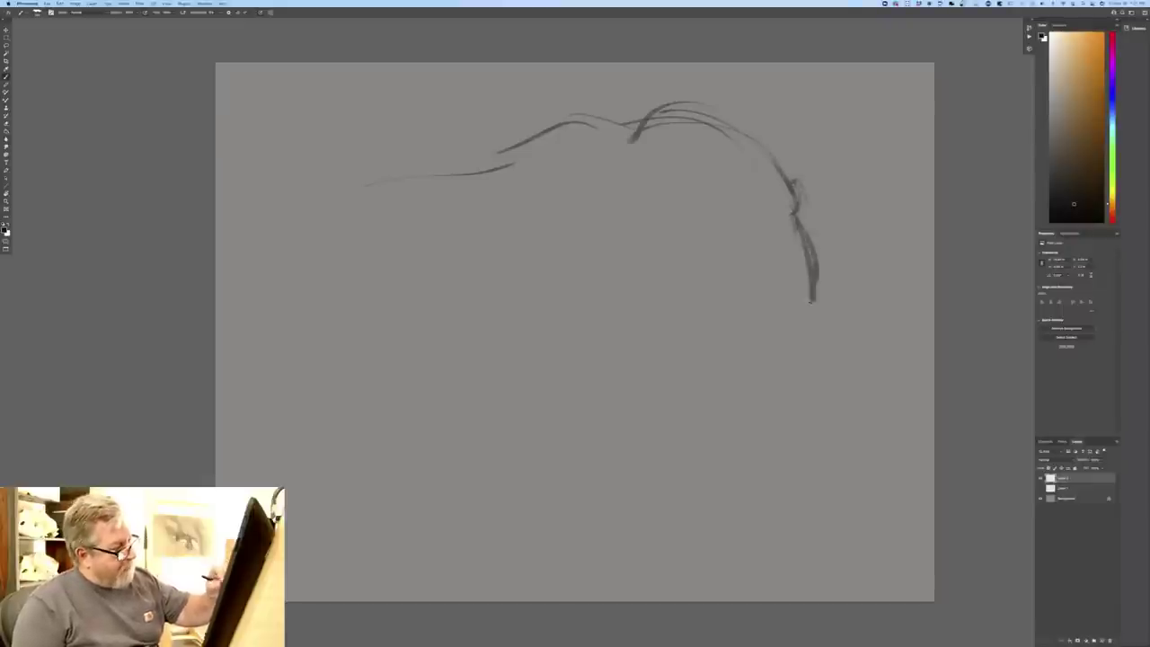
drag(791, 214, 805, 305)
- Sketch the curved form inside the head, the brow, and the snout front ending in a rounded nose with nostril
drag(764, 184, 694, 223)
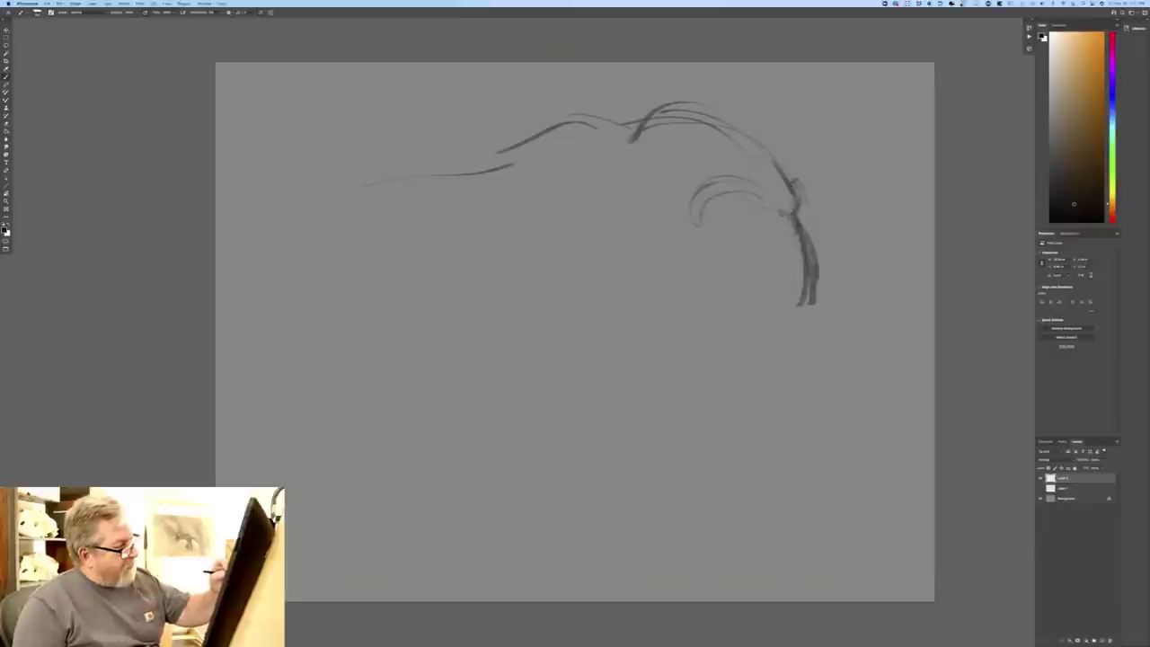
drag(777, 221, 787, 243)
mouse_move(805, 302)
mouse_down()
mouse_move(835, 375)
mouse_move(820, 413)
mouse_up()
drag(821, 402, 814, 388)
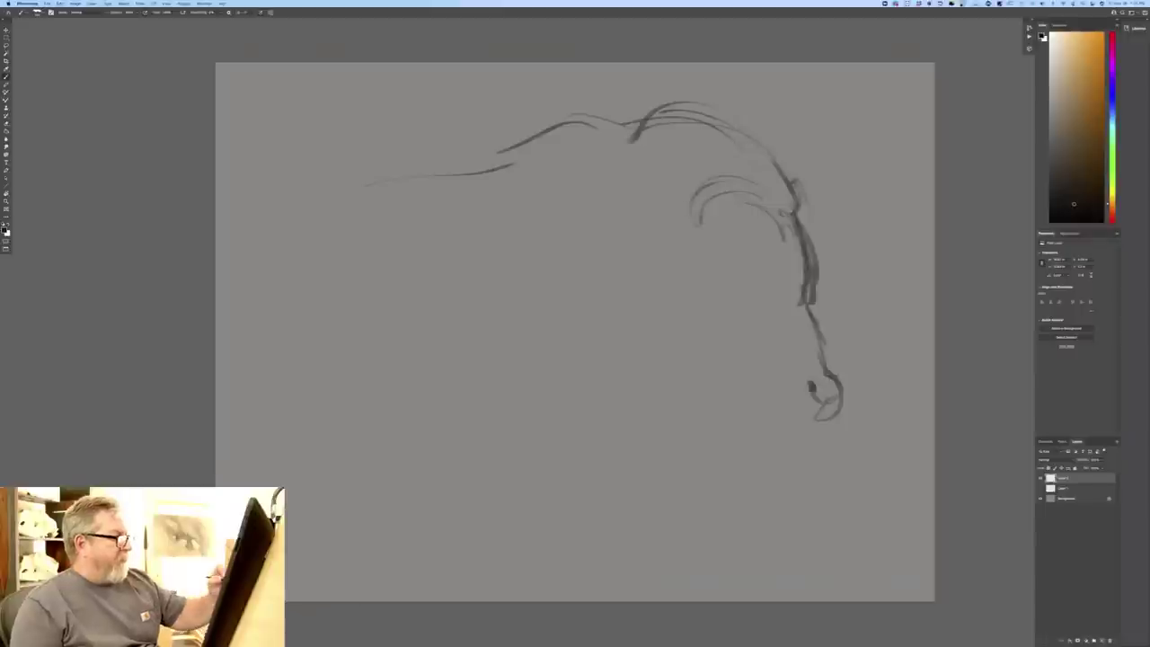
- Build up a taller shoulder hump and crest along the neck and forehead, and draw the throat and jaw line
drag(605, 91, 642, 115)
mouse_move(525, 129)
mouse_down()
mouse_move(589, 93)
mouse_move(655, 118)
mouse_up()
drag(627, 103, 773, 151)
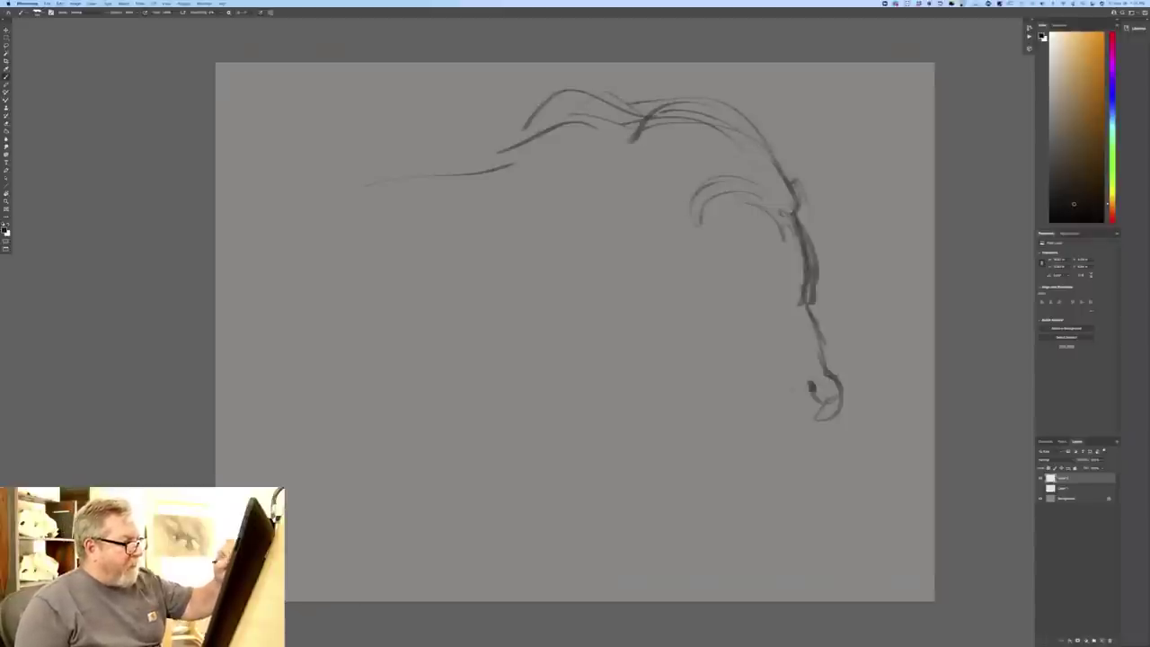
drag(790, 191, 794, 214)
drag(802, 180, 794, 227)
drag(611, 235, 731, 329)
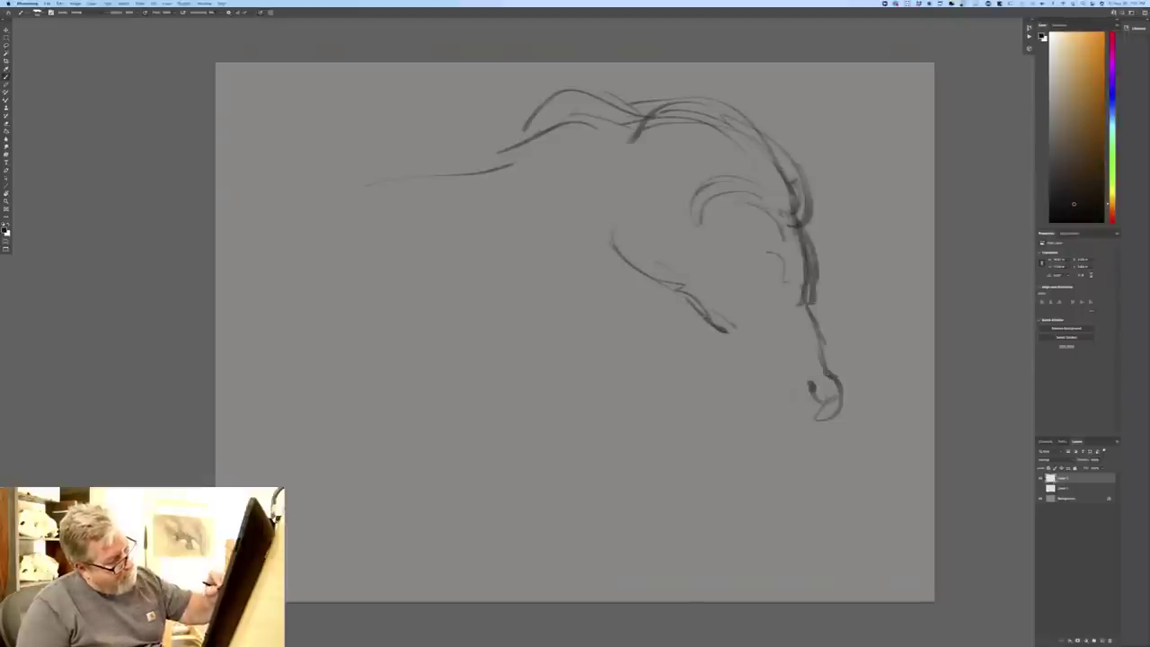
- Sketch the eye area and snout bridge, and draw the cheek, mouth line and lower jaw up to the nose
drag(810, 280, 816, 335)
drag(783, 257, 794, 276)
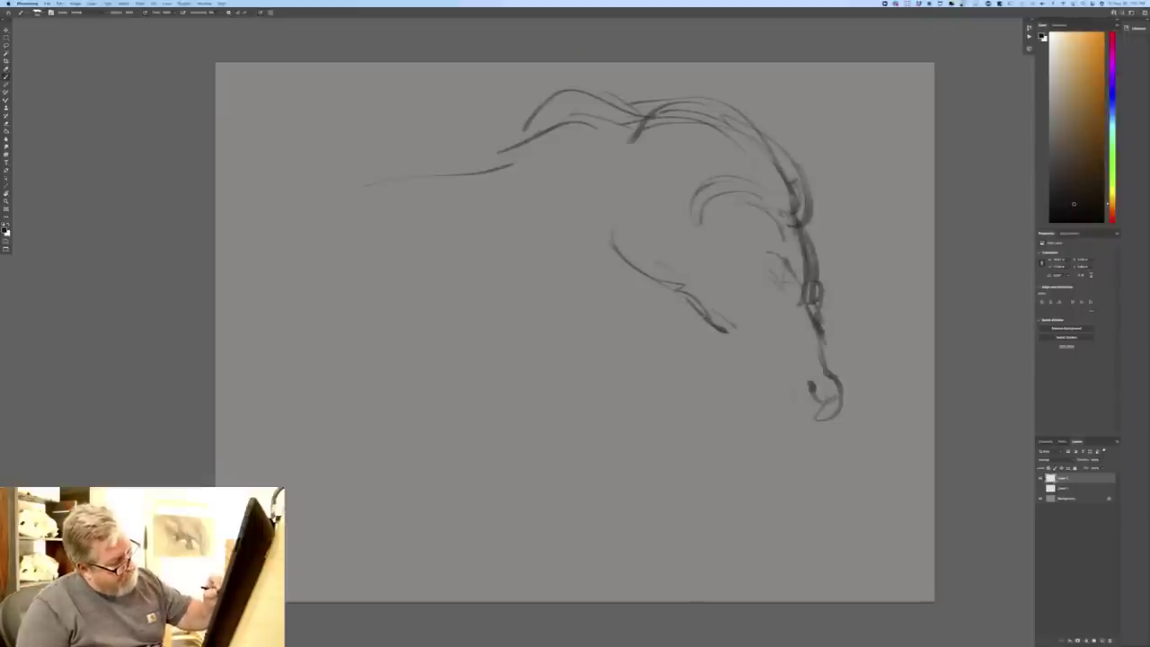
mouse_move(841, 410)
mouse_down()
mouse_move(820, 422)
mouse_move(796, 373)
mouse_move(763, 347)
mouse_up()
drag(706, 262, 738, 286)
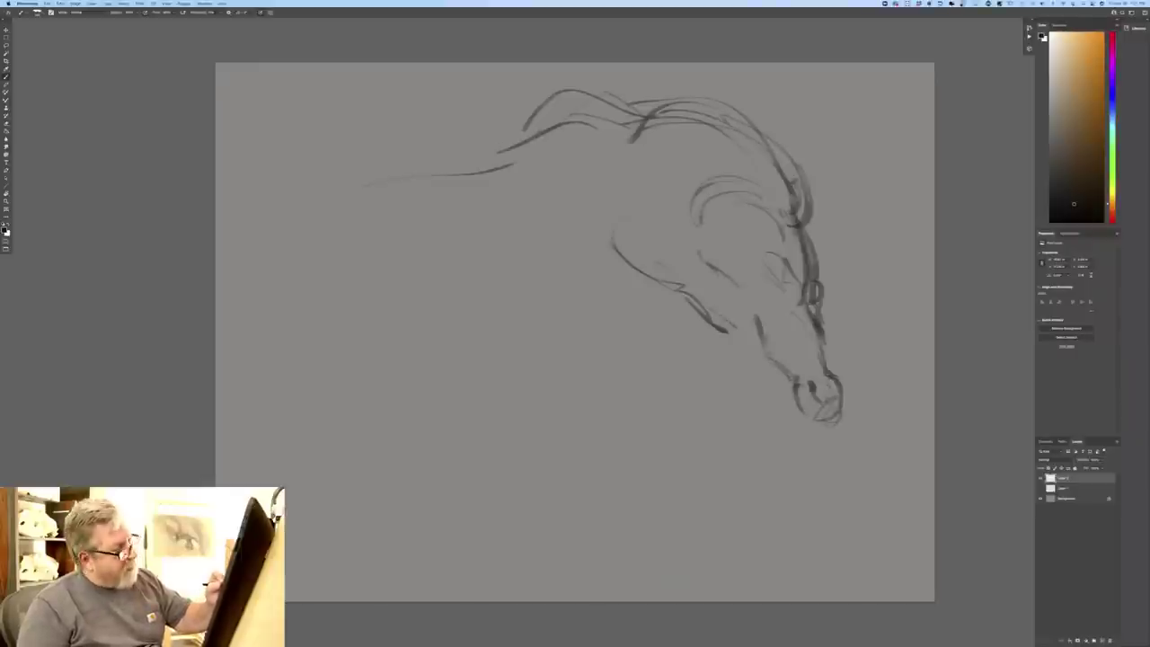
drag(699, 254, 750, 311)
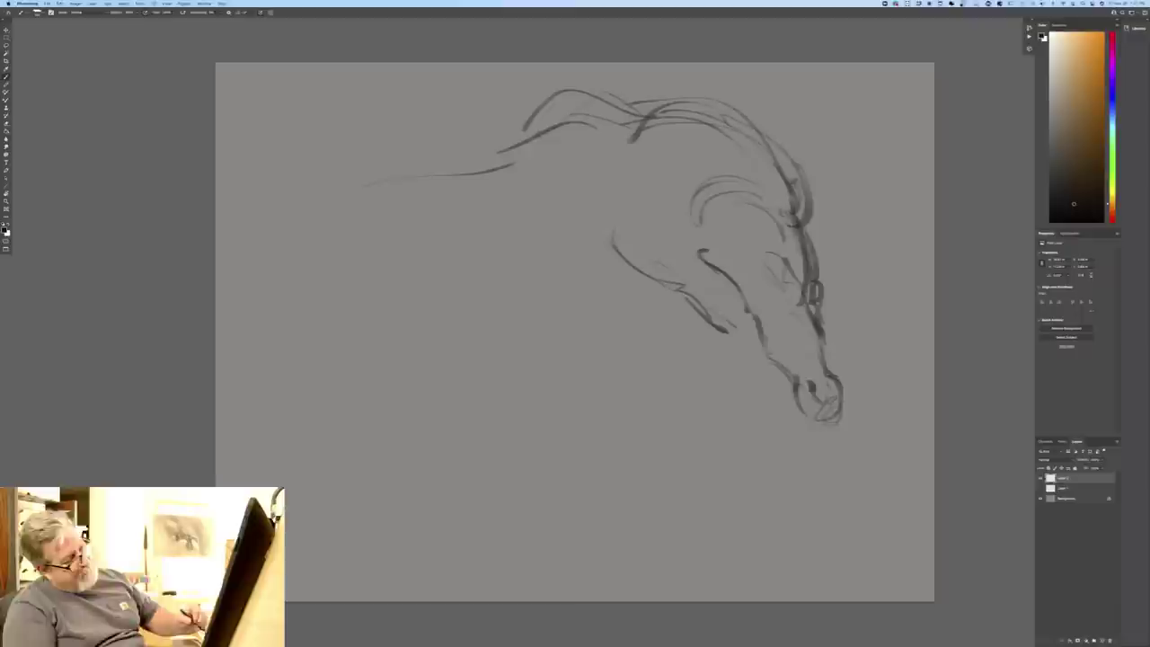
mouse_move(796, 402)
mouse_down()
mouse_move(788, 417)
mouse_move(718, 327)
mouse_up()
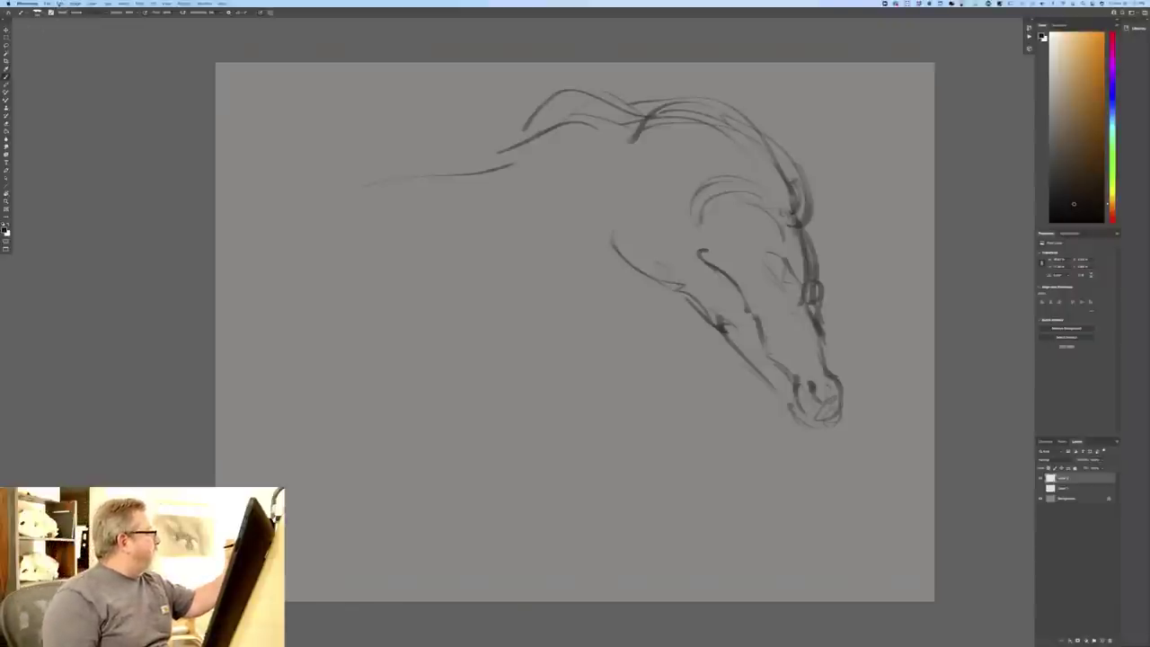
- Free-transform the profile sketch: rotate it counterclockwise so the snout lifts, scale it down slightly and reposition it
click(60, 4)
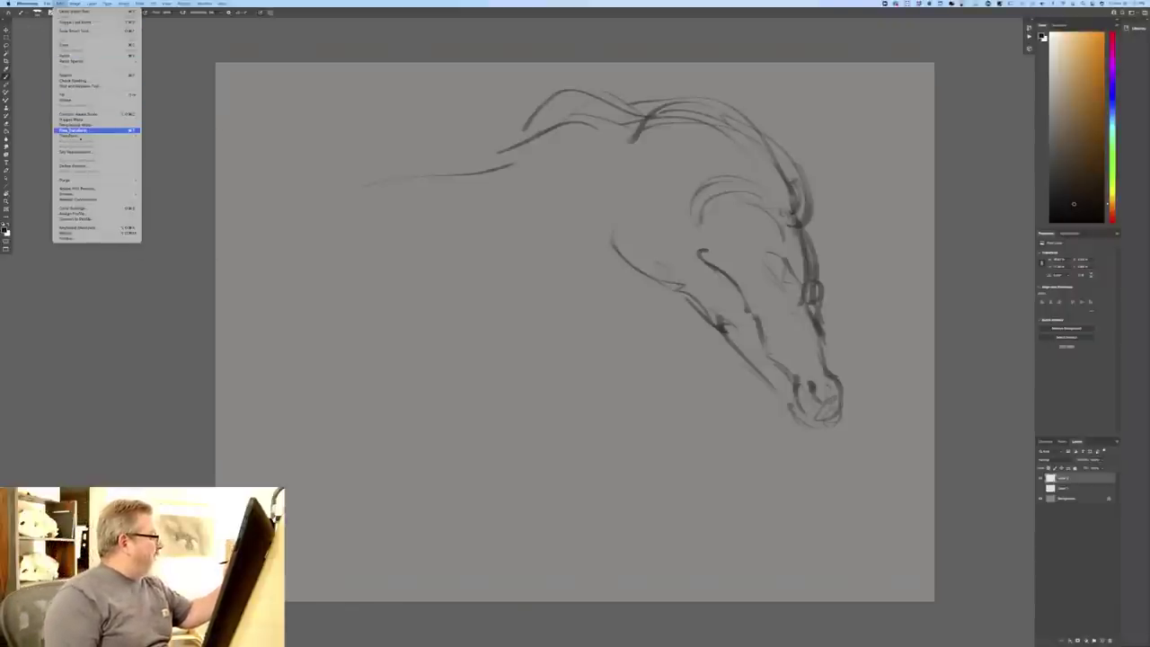
click(80, 131)
mouse_move(355, 445)
mouse_down()
mouse_move(350, 462)
mouse_move(404, 525)
mouse_up()
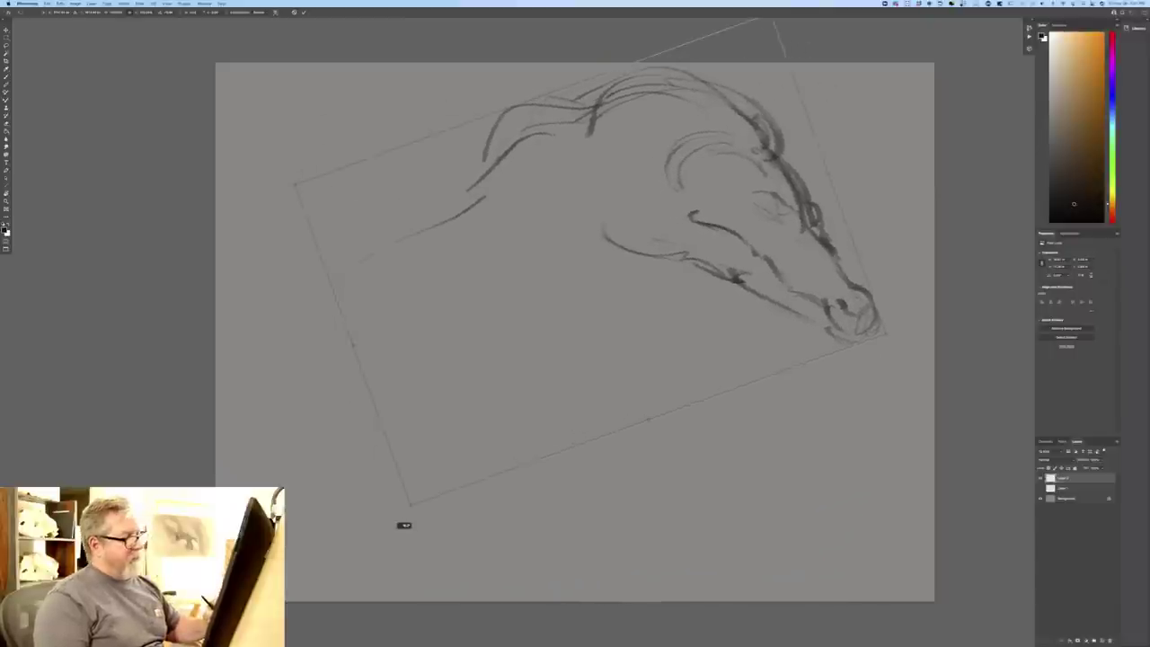
drag(432, 485, 498, 406)
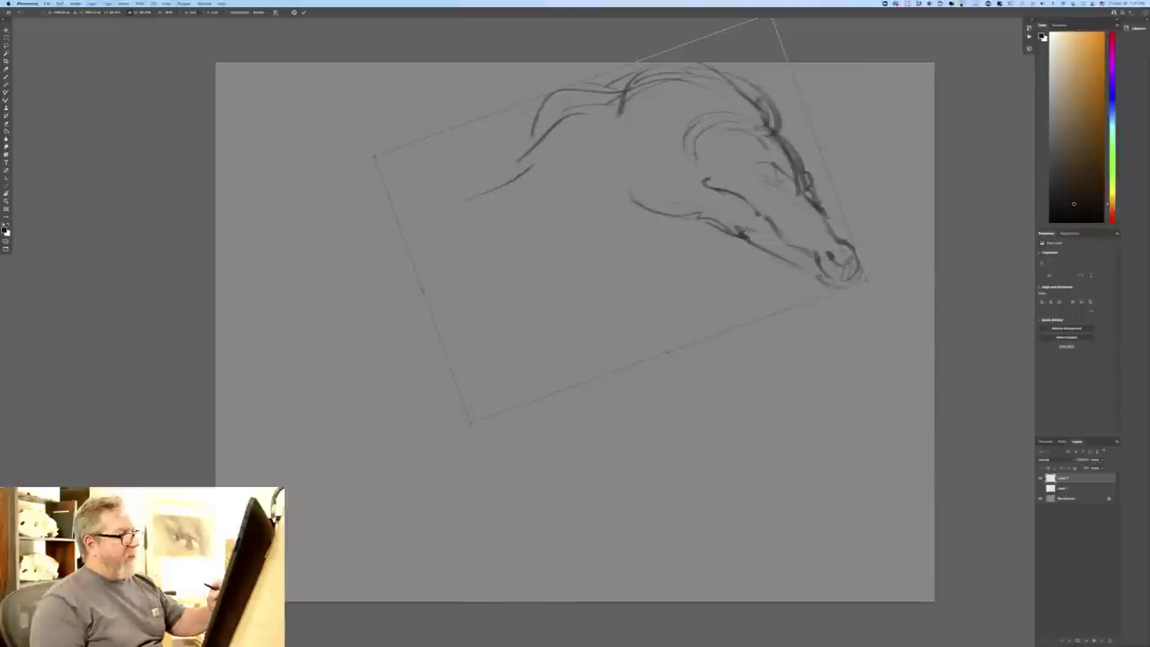
drag(520, 337, 512, 378)
drag(463, 466, 478, 447)
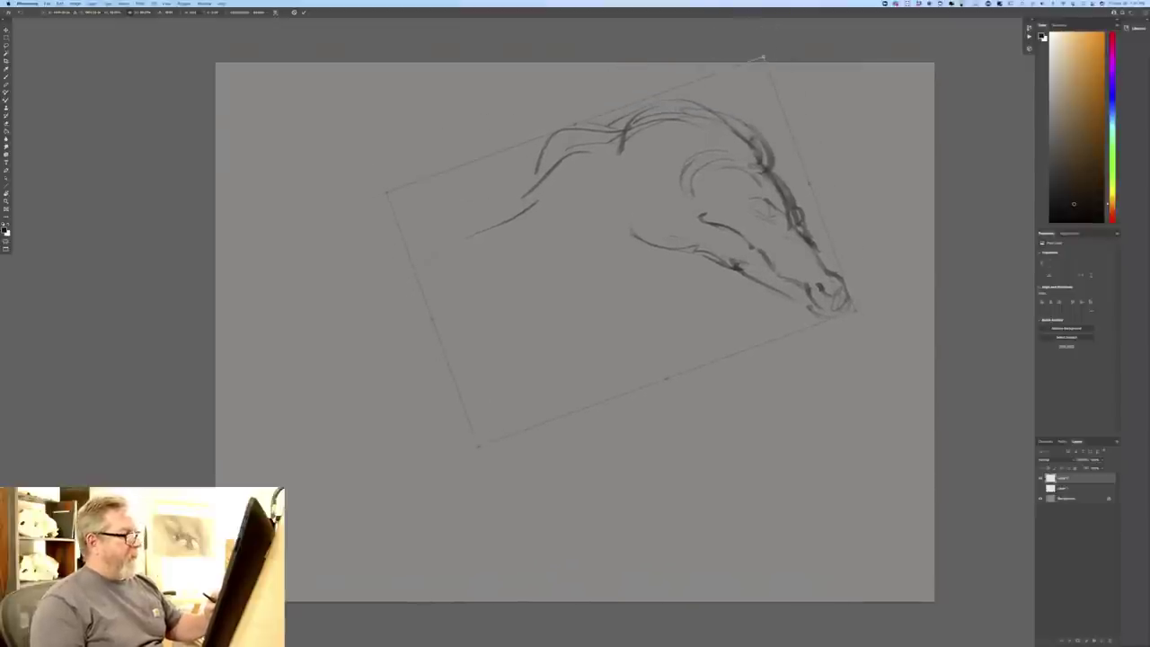
drag(499, 391, 503, 398)
drag(473, 461, 488, 455)
key(Return)
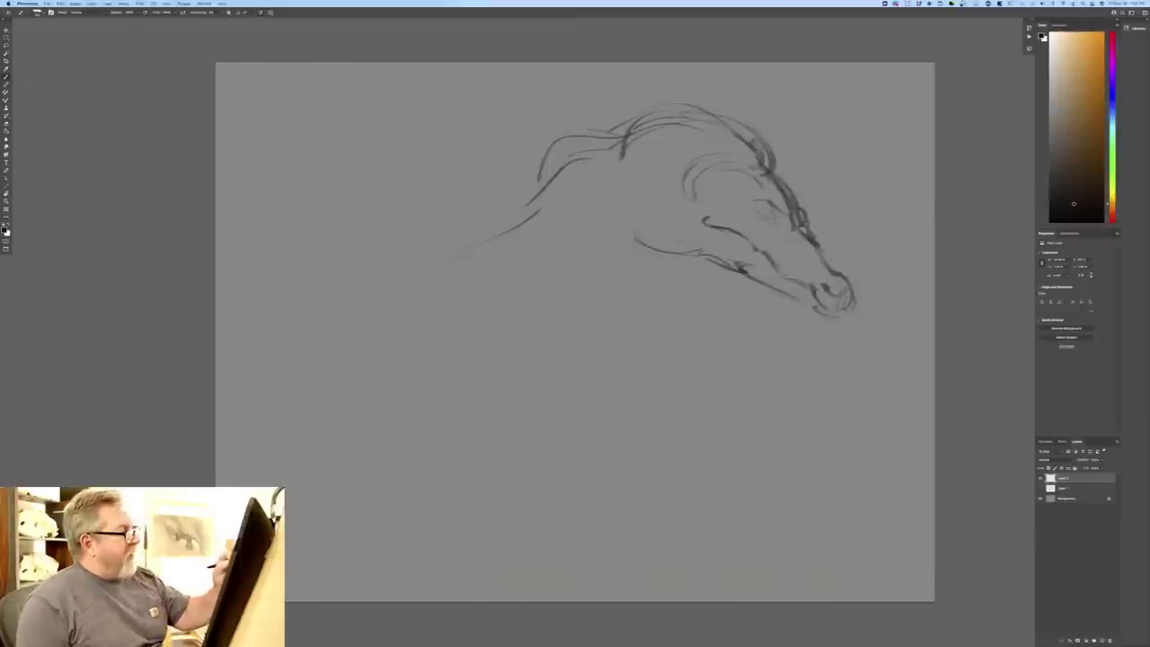
- Strengthen the crest line, draw a rounded ear shape behind the cheek, and darken the eye and nose
mouse_move(613, 134)
mouse_down()
mouse_move(661, 111)
mouse_move(740, 125)
mouse_move(765, 142)
mouse_move(790, 194)
mouse_up()
mouse_move(724, 169)
mouse_down()
mouse_move(663, 221)
mouse_move(692, 242)
mouse_move(679, 189)
mouse_move(659, 203)
mouse_up()
drag(656, 217, 684, 238)
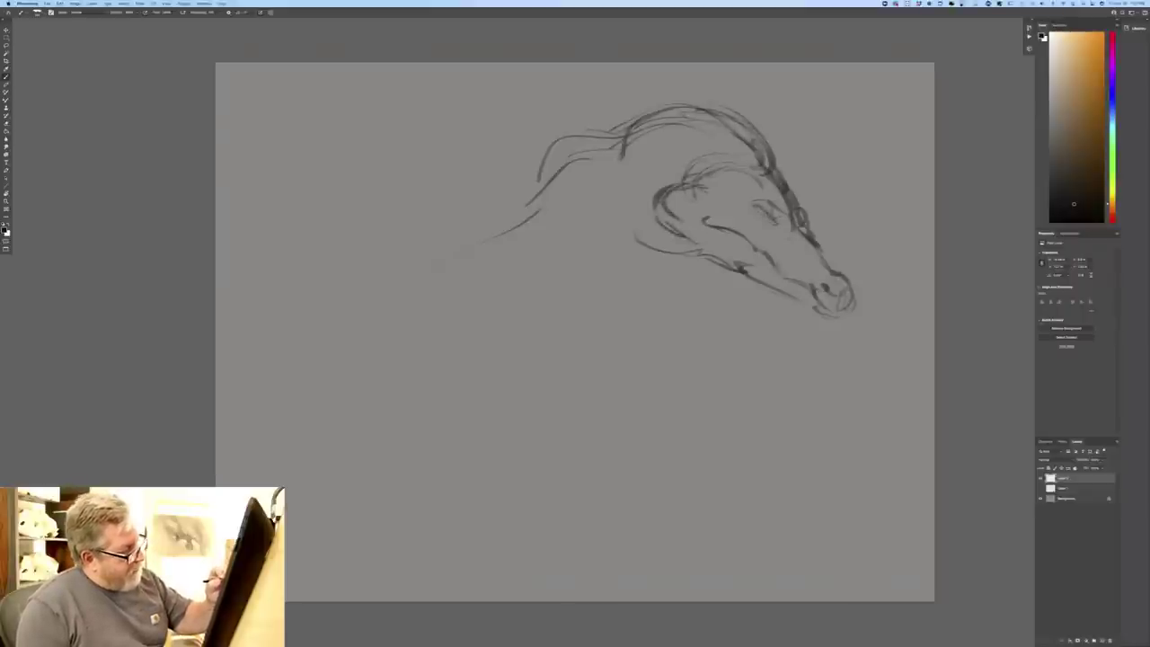
drag(760, 210, 776, 221)
mouse_move(823, 253)
mouse_down()
mouse_move(859, 290)
mouse_move(857, 314)
mouse_up()
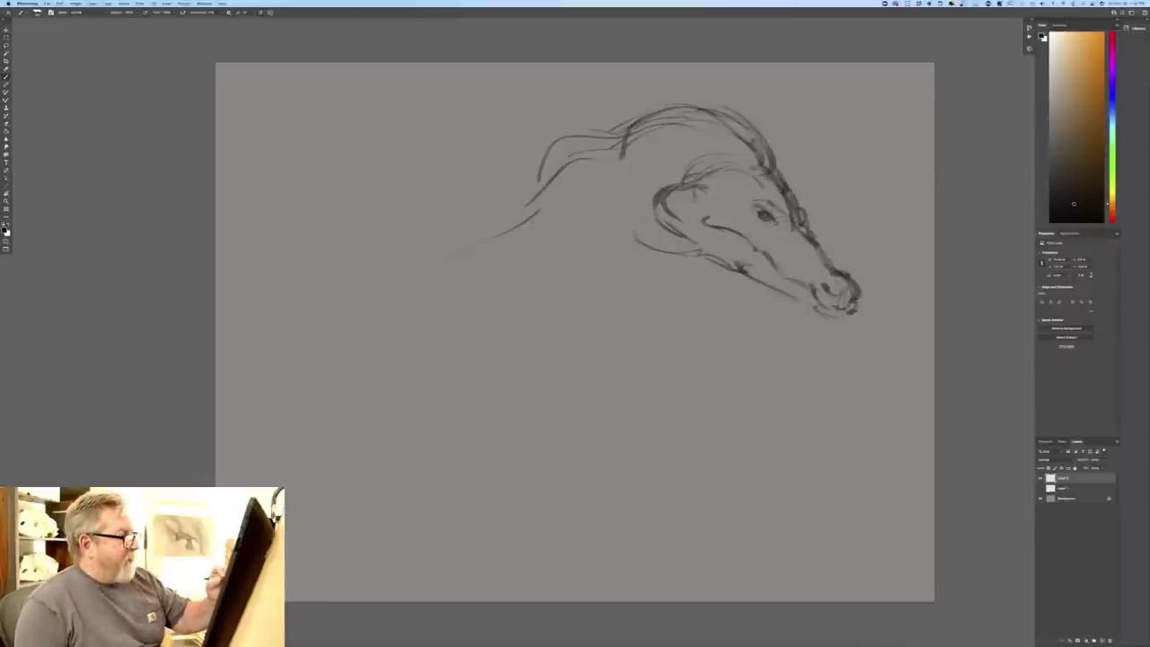
- Darken the brow contour above the eye, add the mane's scalloped inner edge, and outline a fuller shoulder hump
mouse_move(731, 173)
mouse_down()
mouse_move(706, 185)
mouse_move(793, 213)
mouse_up()
drag(748, 175, 761, 185)
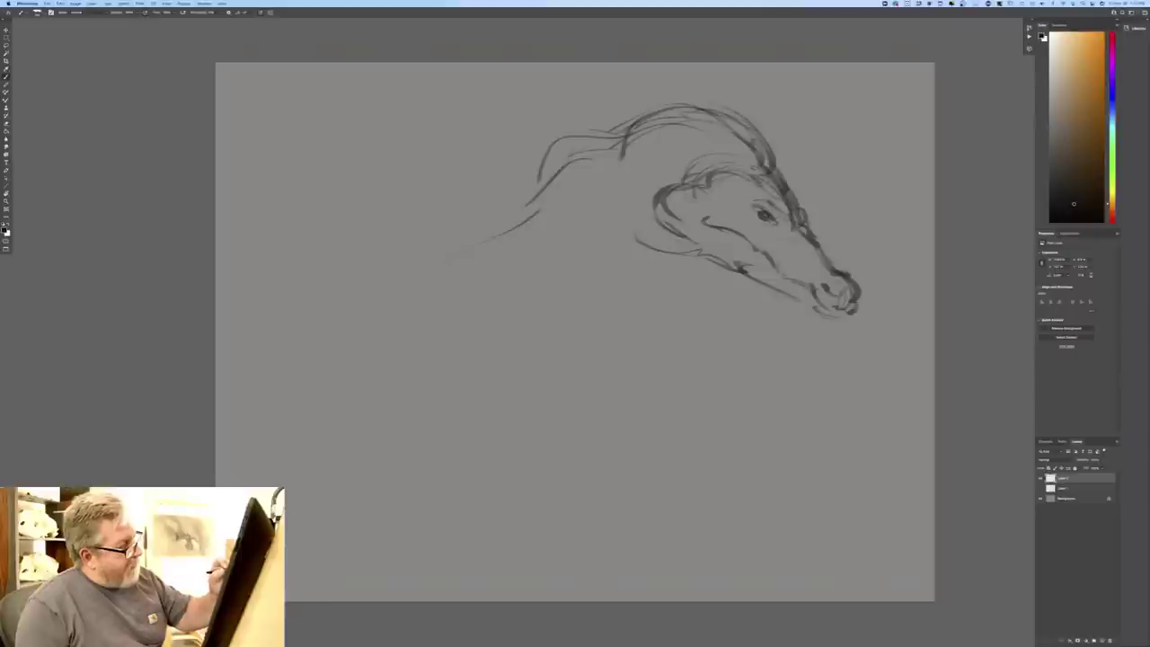
mouse_move(728, 148)
mouse_down()
mouse_move(699, 129)
mouse_move(743, 149)
mouse_up()
drag(591, 128, 618, 124)
mouse_move(537, 163)
mouse_down()
mouse_move(586, 128)
mouse_move(575, 135)
mouse_up()
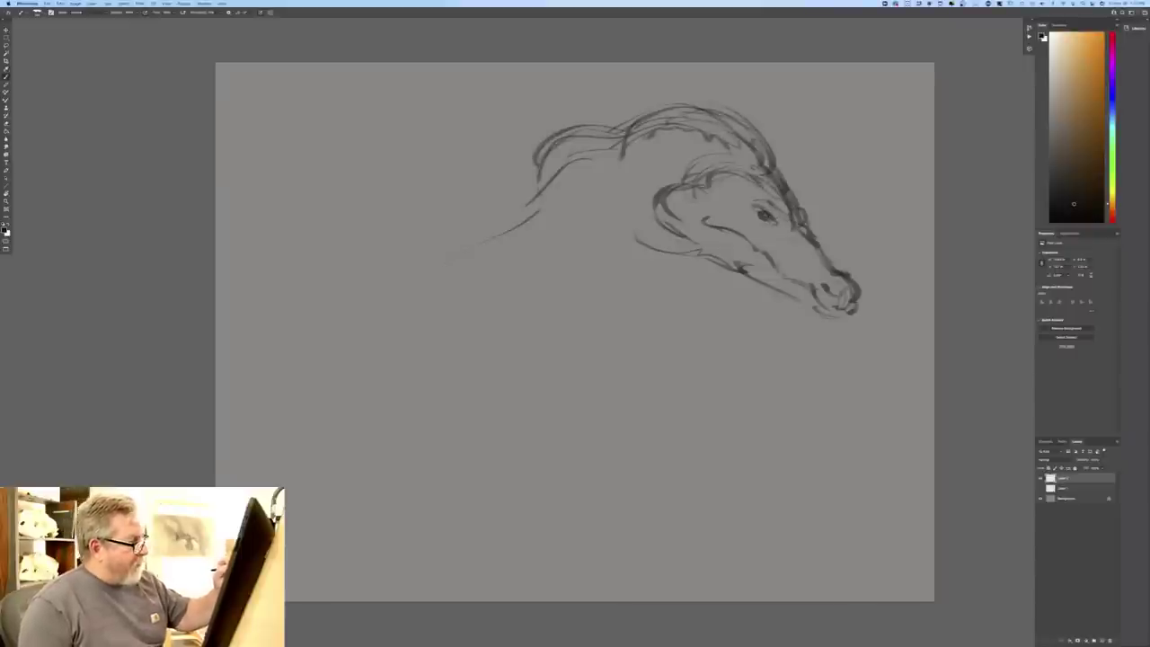
- Sketch the neck's base line and draw the front of the chest down from behind the jaw, with a short throat stroke
drag(620, 167, 600, 192)
drag(588, 200, 663, 275)
drag(631, 233, 672, 286)
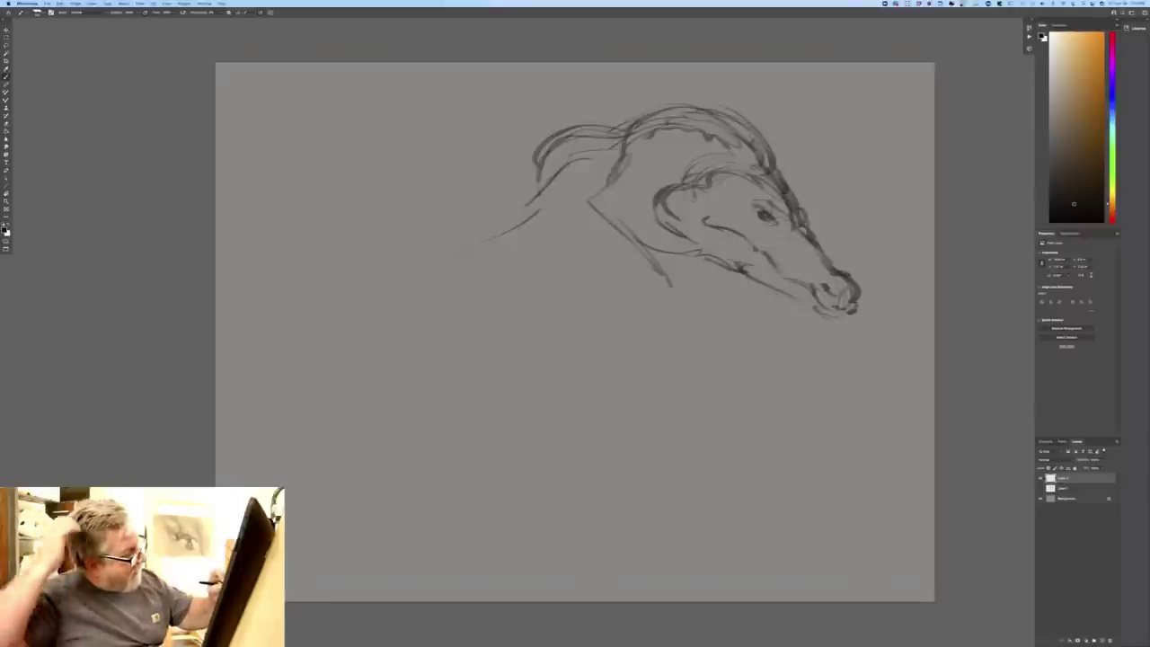
mouse_move(681, 269)
mouse_down()
mouse_move(703, 261)
mouse_move(696, 326)
mouse_up()
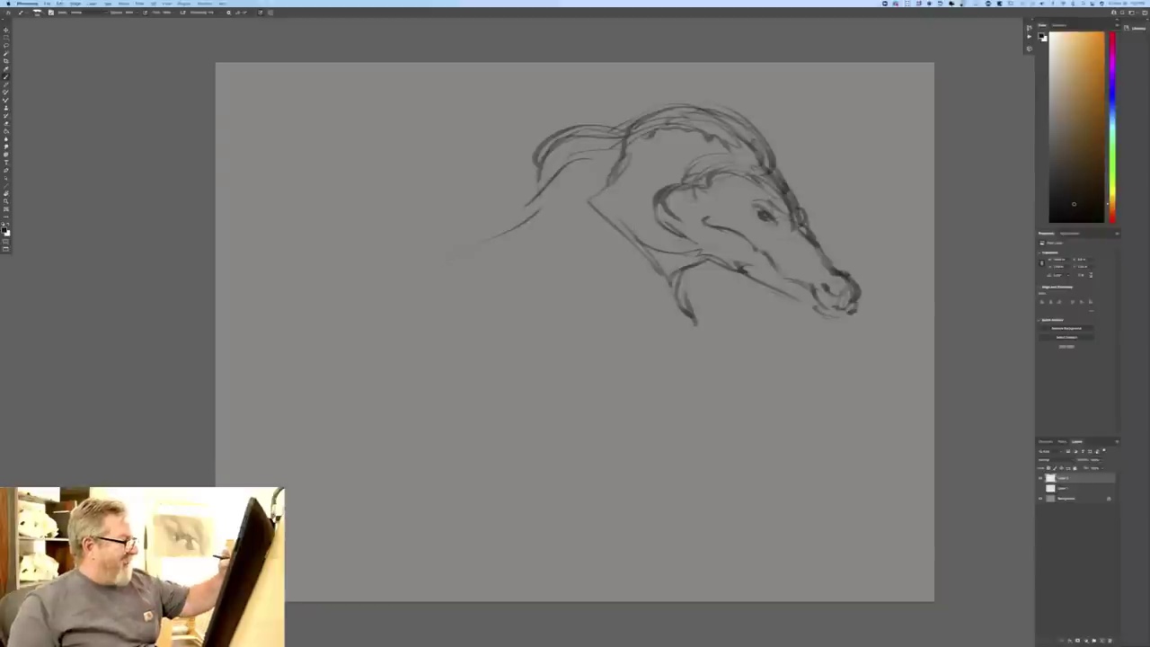
- Extend the back from the hump down to the rump and draw long curved contour lines around the hindquarters
drag(521, 178, 409, 242)
mouse_move(549, 159)
mouse_down()
mouse_move(493, 219)
mouse_move(360, 320)
mouse_move(362, 441)
mouse_up()
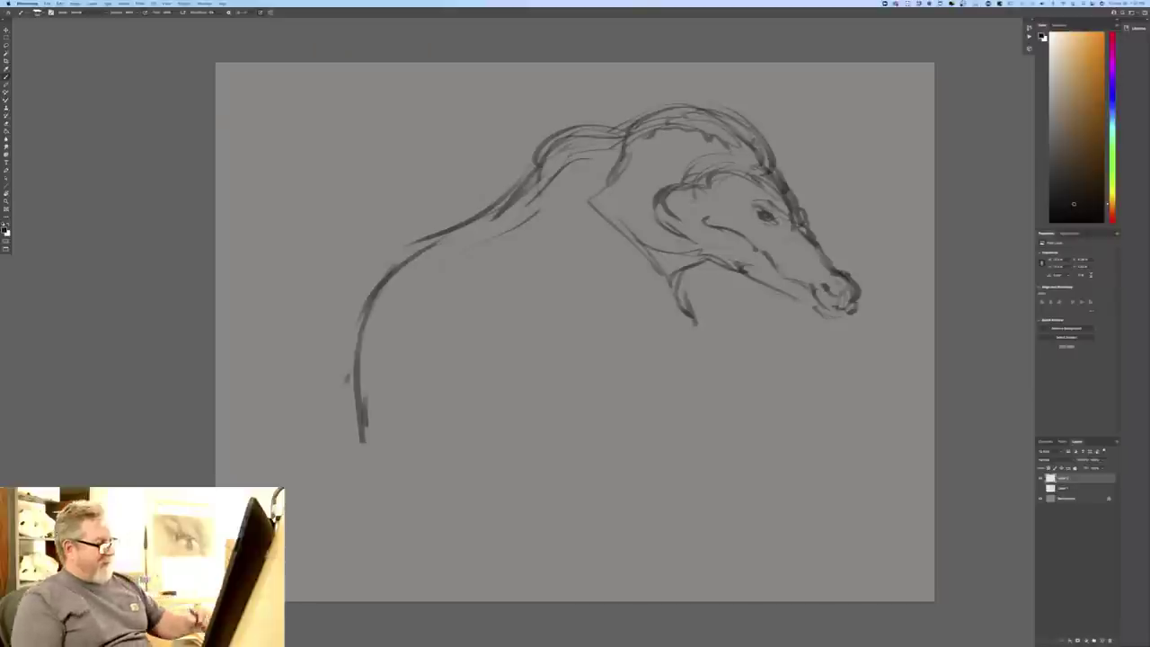
drag(470, 232, 433, 495)
drag(391, 456, 406, 486)
drag(439, 270, 404, 352)
drag(448, 291, 478, 467)
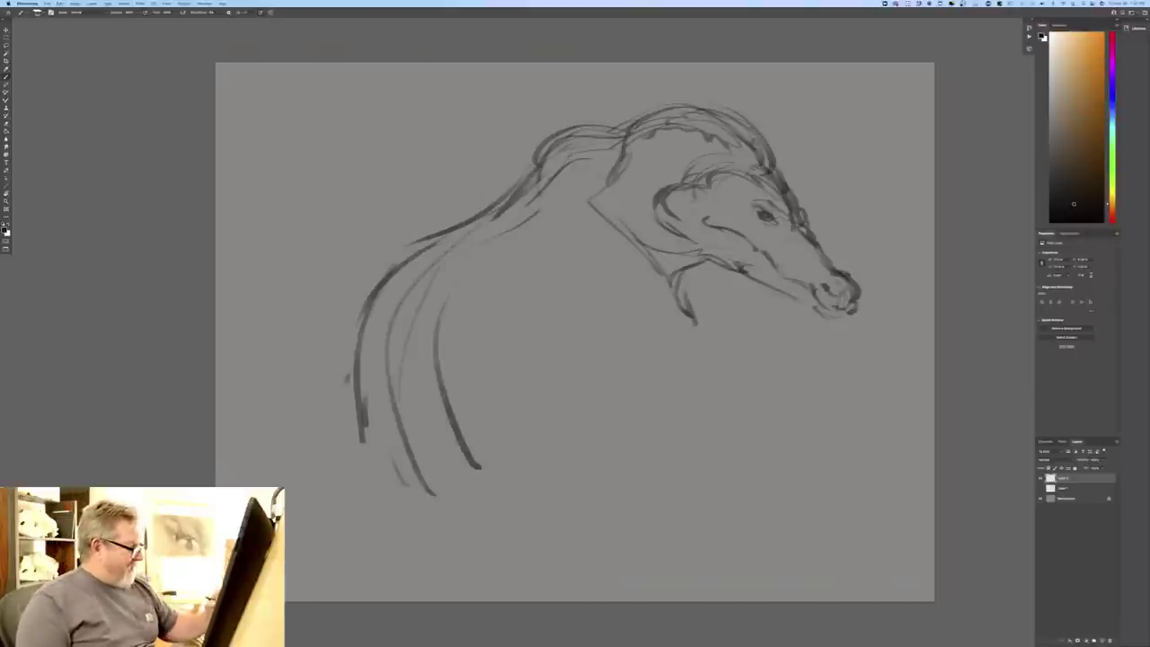
drag(410, 392, 441, 455)
drag(490, 253, 422, 438)
drag(449, 235, 390, 387)
- Sketch the near foreleg reaching forward from the chest, with its elbow, forearm and a rough paw
drag(620, 225, 764, 534)
drag(729, 473, 780, 504)
mouse_move(573, 307)
mouse_down()
mouse_move(612, 400)
mouse_move(729, 499)
mouse_up()
mouse_move(687, 371)
mouse_down()
mouse_move(755, 494)
mouse_move(784, 518)
mouse_up()
drag(576, 313, 645, 413)
drag(665, 340, 674, 392)
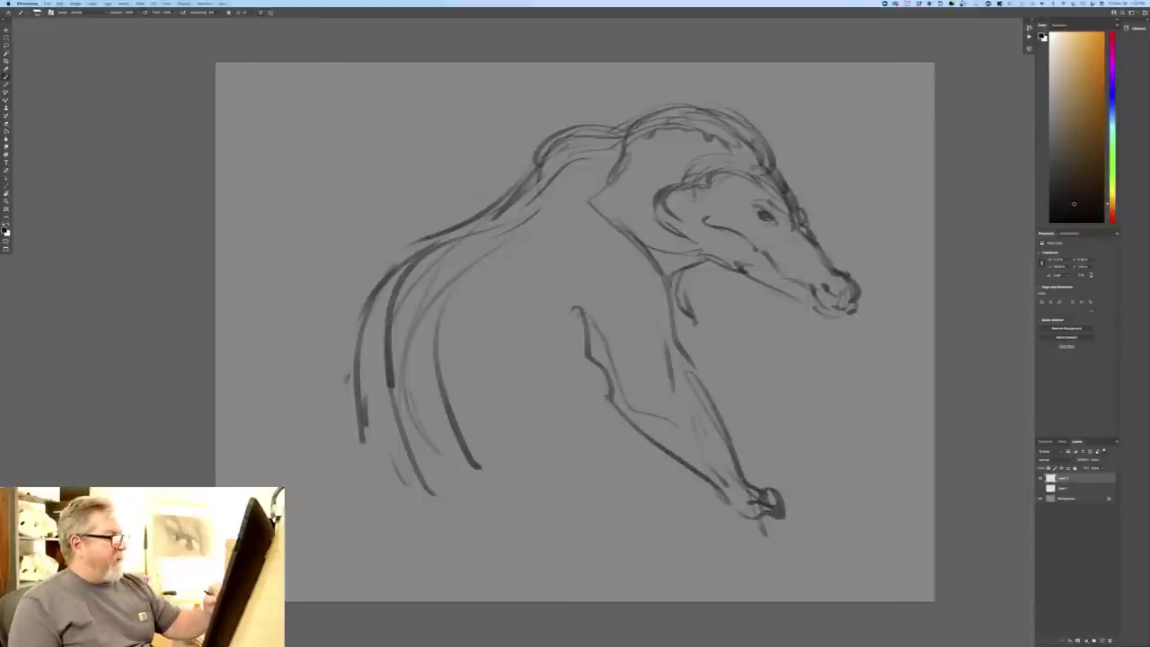
- Sketch the underside behind the near foreleg and start the second foreleg and flank with light strokes
drag(514, 395, 572, 376)
mouse_move(549, 401)
mouse_down()
mouse_move(532, 432)
mouse_move(540, 454)
mouse_up()
drag(484, 381, 494, 405)
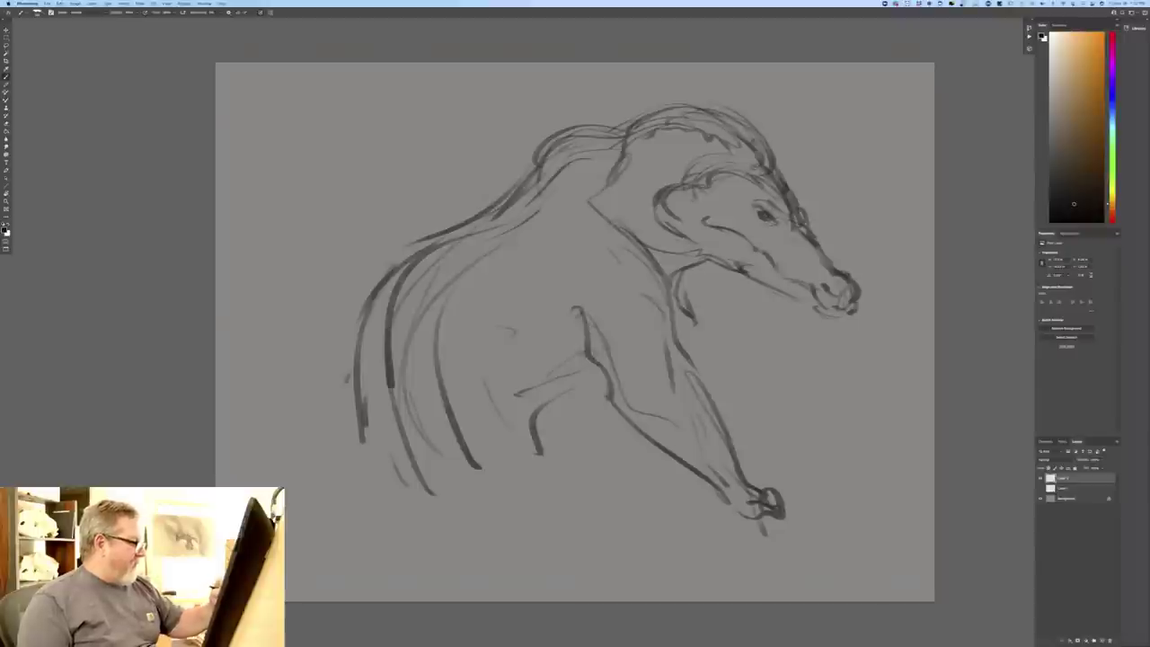
- Block in the haunches with a curved cross-contour, rounded thigh and the rear edges of the upper hind legs
mouse_move(469, 352)
mouse_down()
mouse_move(408, 369)
mouse_move(359, 336)
mouse_up()
drag(363, 343, 413, 363)
mouse_move(446, 364)
mouse_down()
mouse_move(500, 386)
mouse_move(506, 467)
mouse_up()
drag(349, 397, 363, 455)
drag(433, 473, 487, 464)
drag(346, 410, 370, 447)
drag(397, 405, 442, 505)
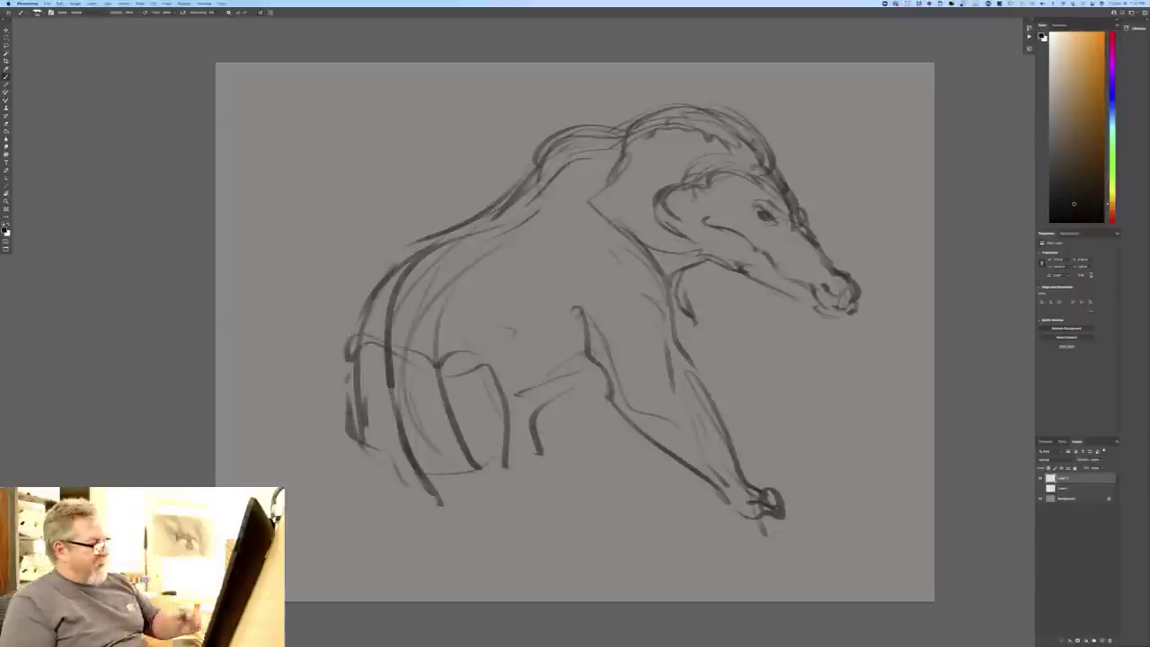
- Strengthen the near foreleg's outer and inner contours from the chest and armpit down to the wrist
mouse_move(609, 386)
mouse_down()
mouse_move(528, 409)
mouse_move(626, 424)
mouse_move(717, 509)
mouse_up()
drag(645, 433, 721, 485)
drag(738, 454, 672, 353)
drag(648, 259, 719, 410)
drag(745, 457, 761, 499)
drag(651, 299, 658, 311)
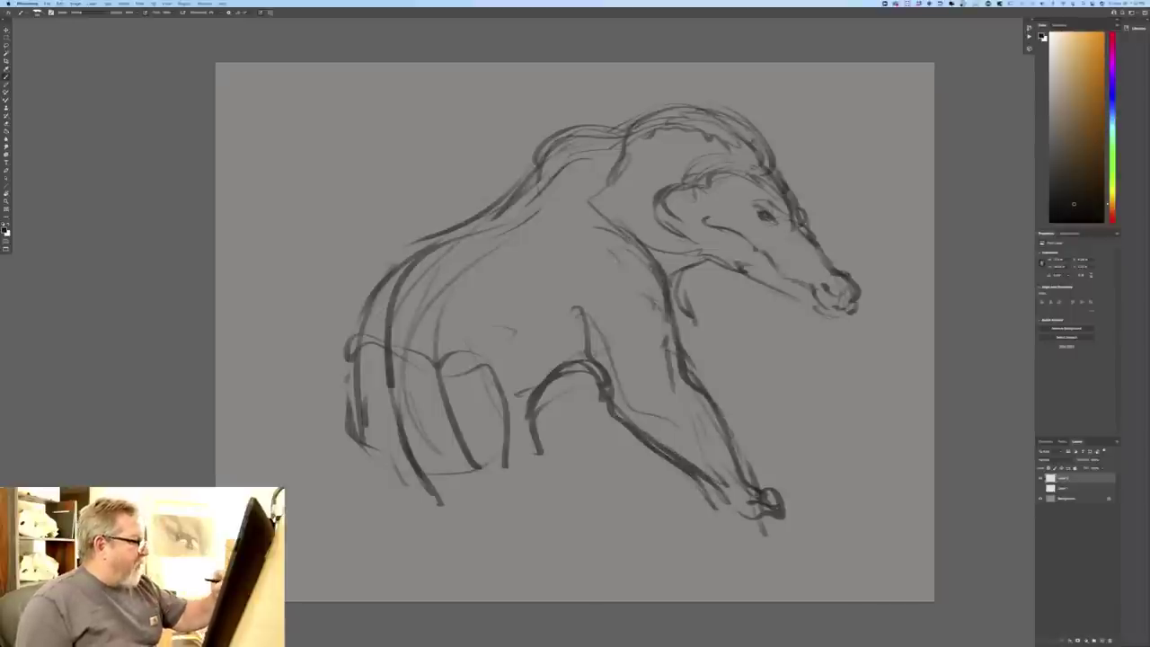
- Build up the shoulder, neck and upper-back contours with throat strokes, and rough in lines below the elbow and wrist
drag(553, 246, 596, 227)
mouse_move(543, 233)
mouse_down()
mouse_move(595, 210)
mouse_move(543, 228)
mouse_up()
drag(620, 187, 567, 189)
drag(604, 152, 516, 185)
drag(534, 167, 507, 212)
drag(518, 199, 455, 237)
drag(573, 158, 515, 205)
drag(685, 274, 695, 300)
drag(673, 286, 698, 325)
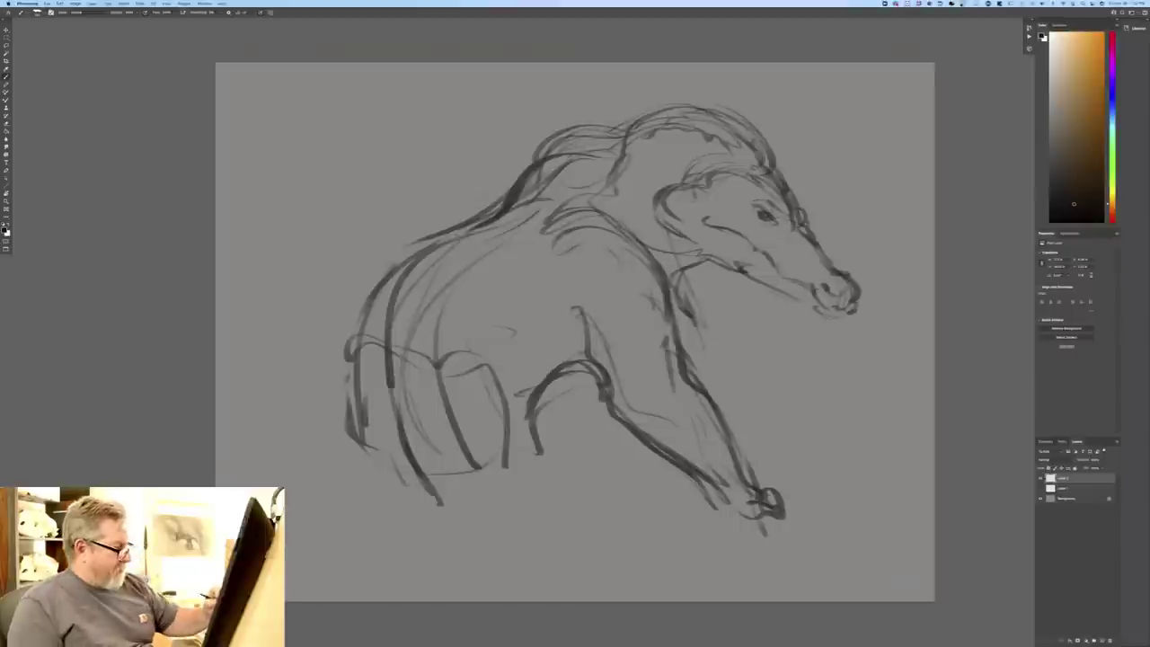
drag(614, 428, 611, 512)
drag(746, 462, 760, 534)
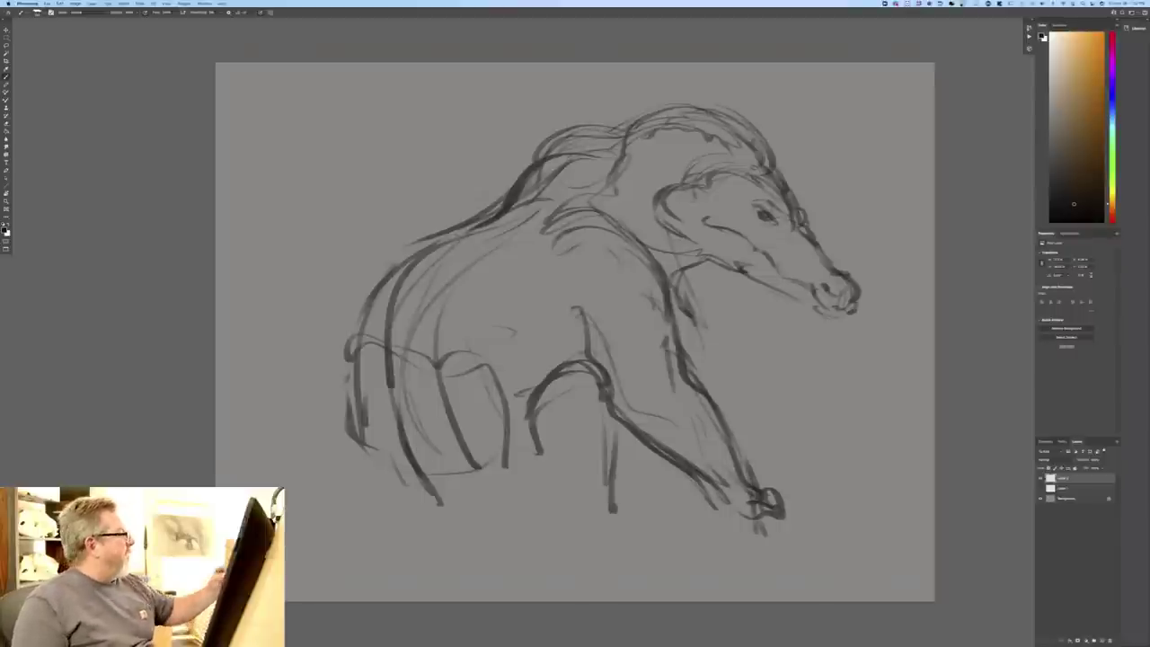
- Free-transform the creature sketch: scale it down to about three-quarters and move it back toward the canvas centre
click(60, 3)
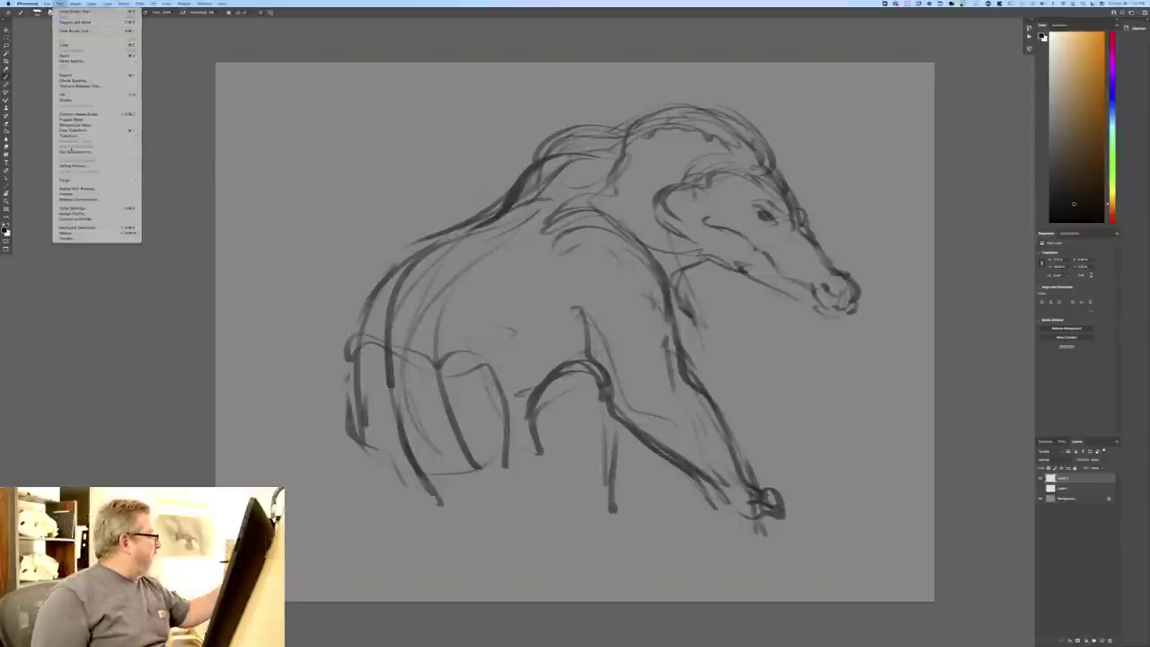
click(75, 131)
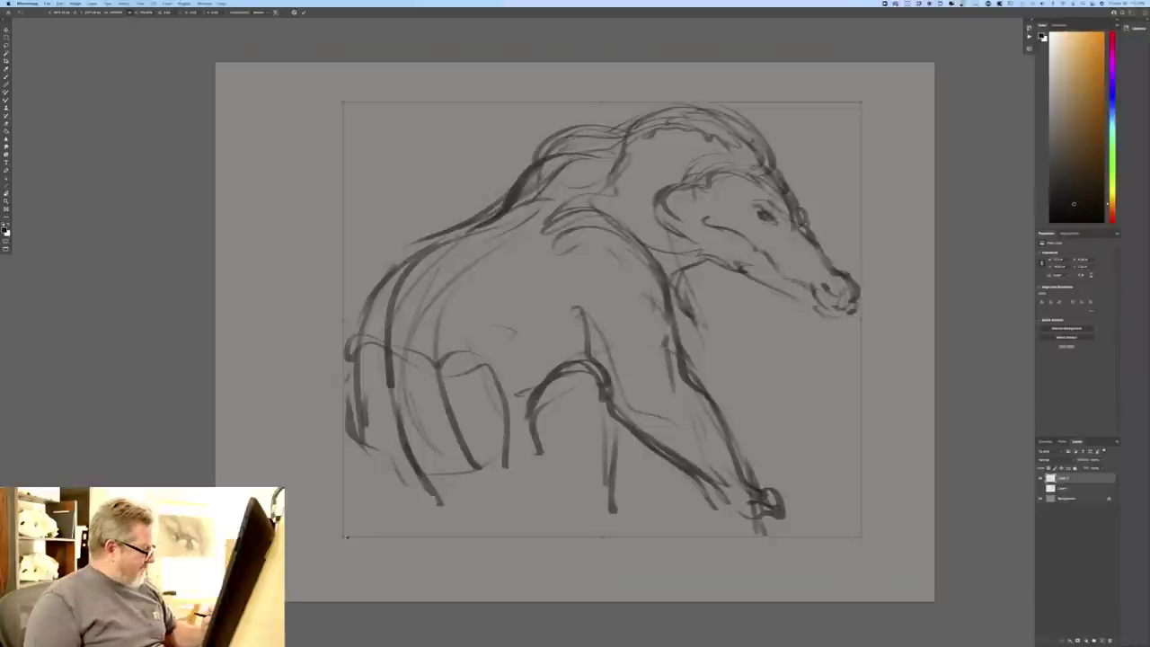
drag(344, 537, 470, 427)
drag(513, 379, 451, 388)
key(Return)
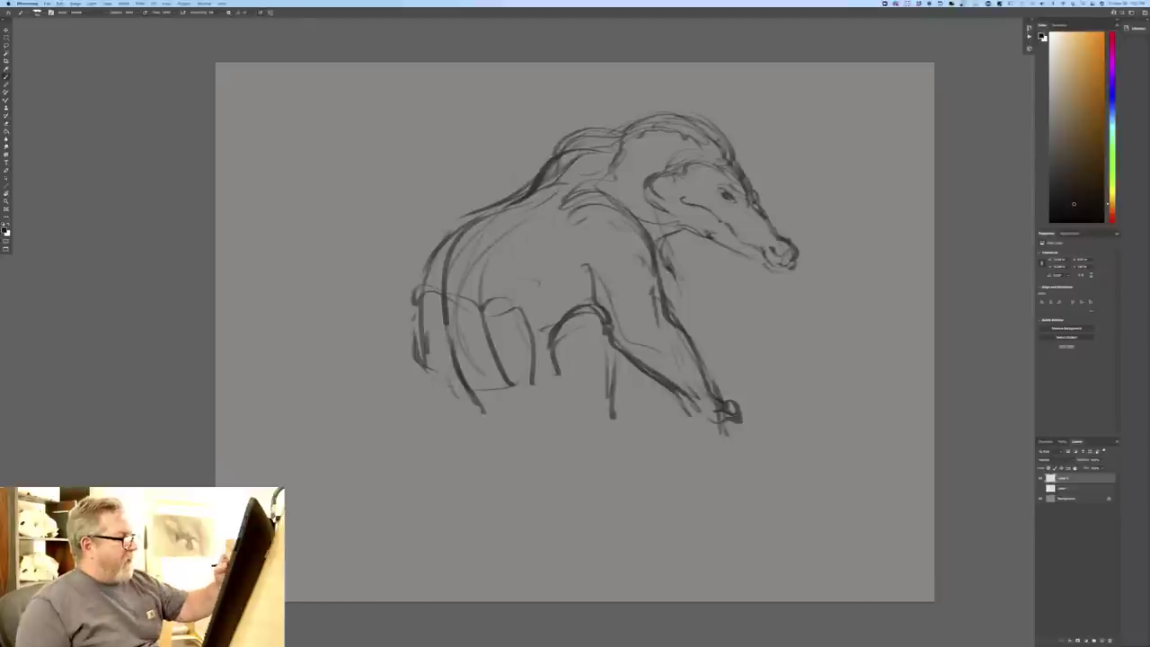
- Draw the forelegs' lower sections and rough in both front paws, adding a shoulder guideline
drag(626, 217, 620, 297)
drag(613, 347, 590, 432)
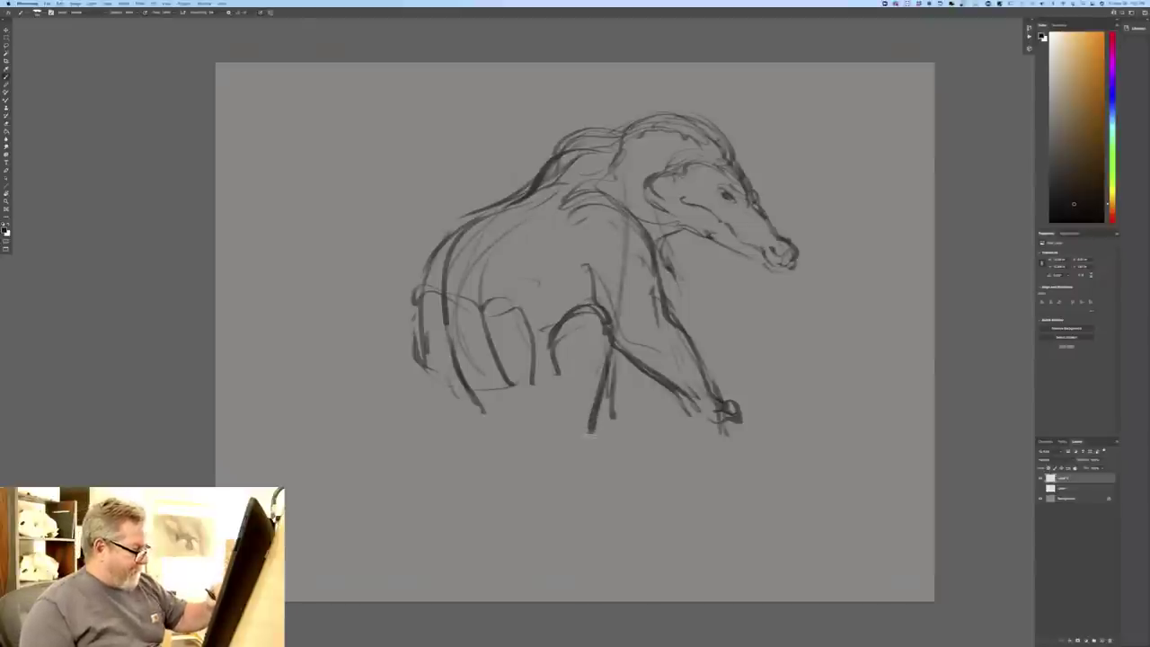
drag(704, 358, 733, 464)
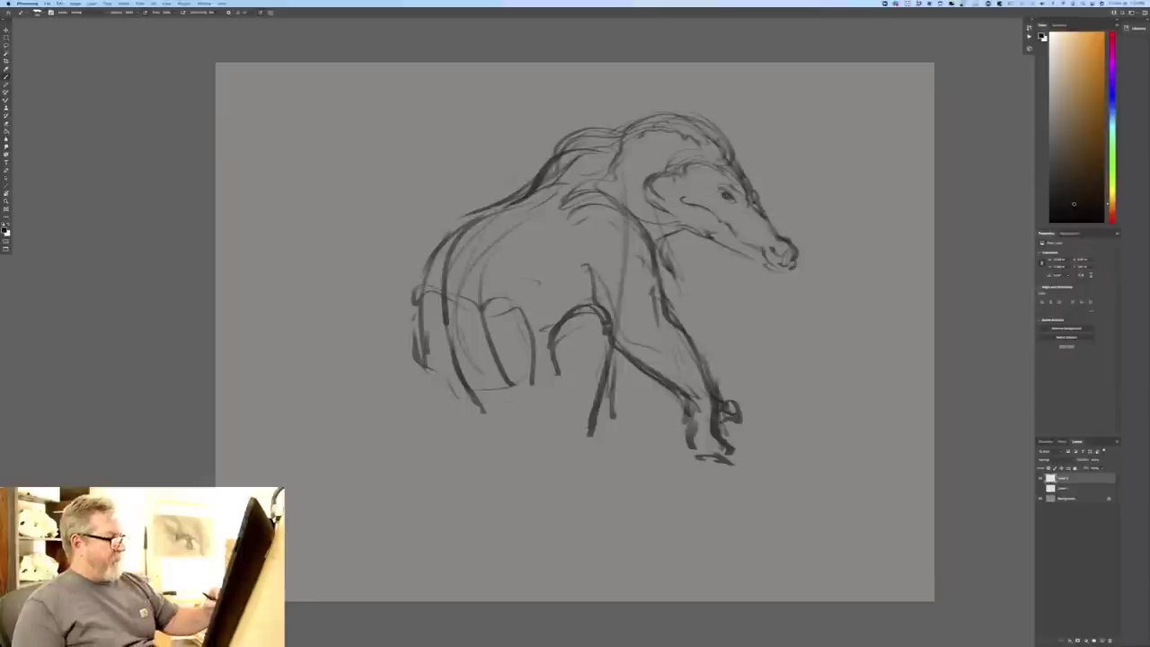
drag(602, 406, 596, 431)
drag(572, 354, 564, 383)
drag(572, 331, 576, 419)
mouse_move(587, 407)
mouse_down()
mouse_move(581, 427)
mouse_move(620, 460)
mouse_move(573, 462)
mouse_up()
mouse_move(577, 412)
mouse_down()
mouse_move(568, 430)
mouse_move(580, 455)
mouse_up()
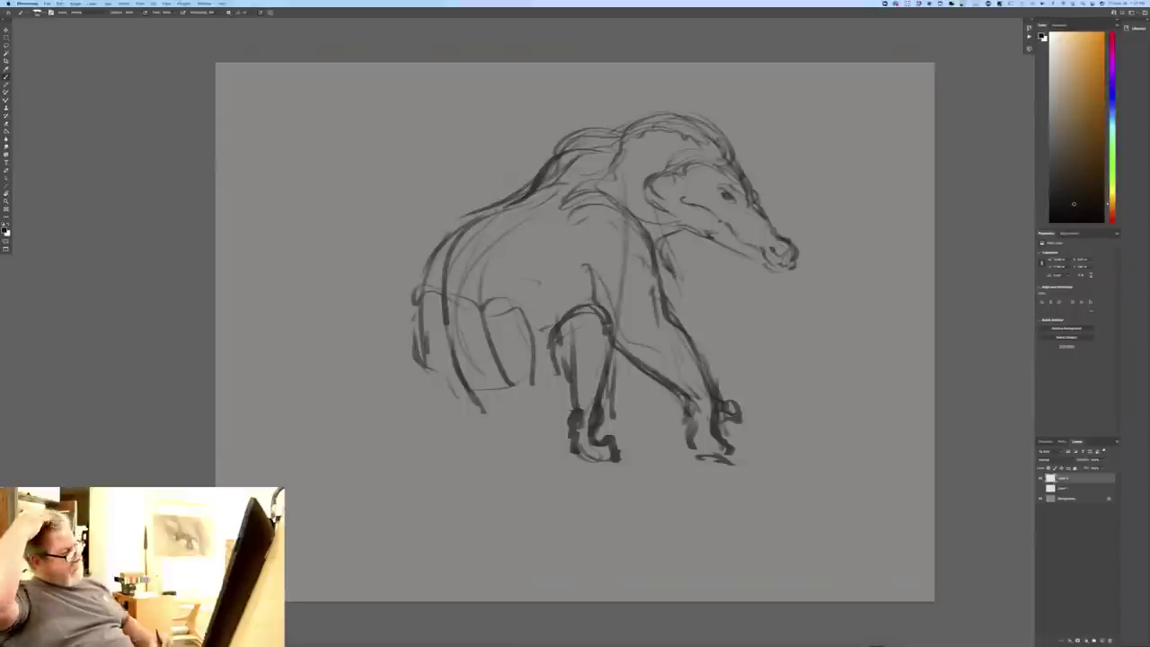
- Darken the rump outline and draw the groin and front edge of the near hind leg down from the flank
drag(499, 210, 417, 306)
drag(447, 248, 422, 377)
drag(433, 376, 456, 402)
drag(559, 318, 546, 372)
drag(543, 327, 534, 357)
drag(543, 381, 536, 406)
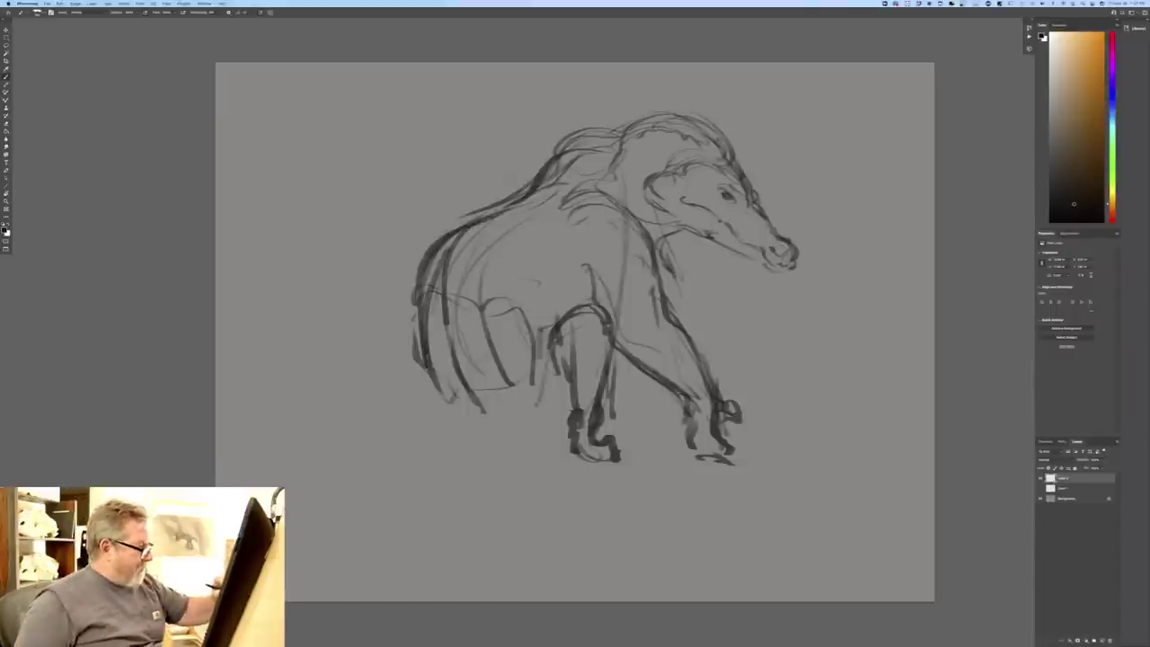
drag(539, 333, 528, 420)
mouse_move(496, 305)
mouse_down()
mouse_move(537, 340)
mouse_move(535, 464)
mouse_up()
drag(536, 392, 541, 494)
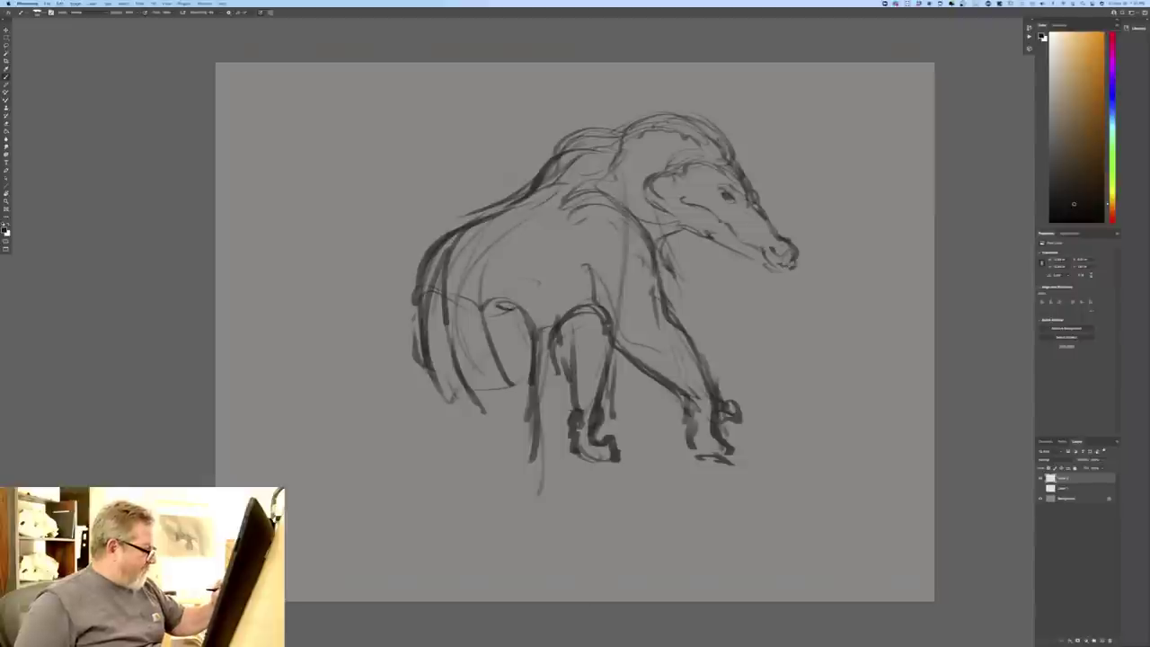
- Sketch the far hind leg's bent knee behind the rump and draw the near hind leg's calf and shin
mouse_move(412, 303)
mouse_down()
mouse_move(389, 349)
mouse_move(426, 420)
mouse_move(380, 391)
mouse_move(449, 400)
mouse_up()
drag(383, 377, 450, 396)
mouse_move(421, 427)
mouse_down()
mouse_move(439, 436)
mouse_move(424, 469)
mouse_up()
mouse_move(436, 422)
mouse_down()
mouse_move(429, 466)
mouse_move(397, 472)
mouse_up()
mouse_move(462, 368)
mouse_down()
mouse_move(501, 490)
mouse_move(543, 566)
mouse_up()
drag(501, 469, 530, 576)
drag(527, 519, 550, 573)
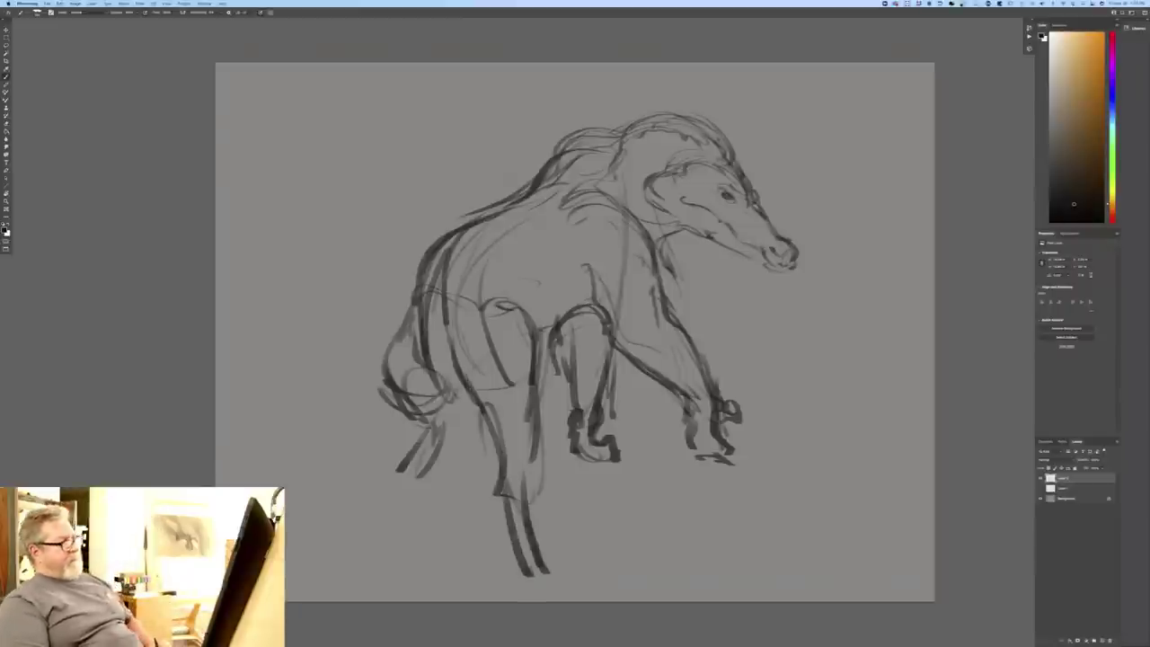
- Draw long tapering strokes down from the rump and rough in a tail curving forward along the ground
drag(448, 329, 408, 557)
drag(429, 368, 395, 566)
drag(440, 349, 489, 585)
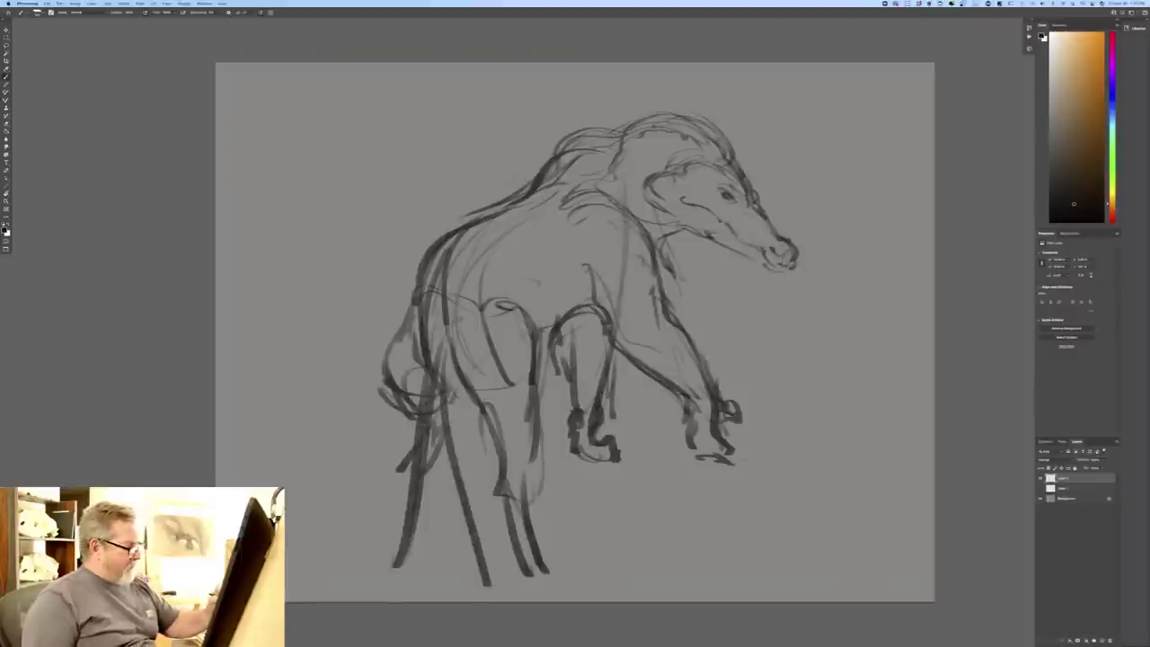
drag(449, 397, 505, 521)
mouse_move(672, 521)
mouse_down()
mouse_move(665, 594)
mouse_move(548, 532)
mouse_up()
drag(469, 421, 532, 555)
drag(505, 476, 577, 521)
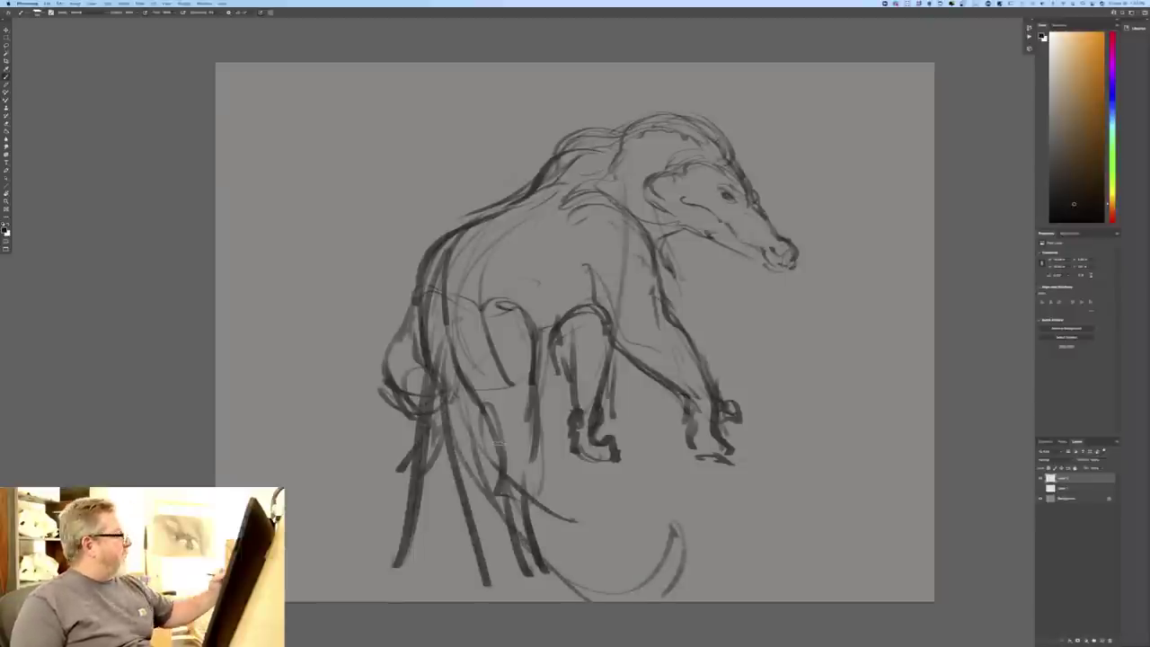
- Move the whole creature sketch slightly up and to the right on the canvas
key(v)
drag(389, 498, 405, 471)
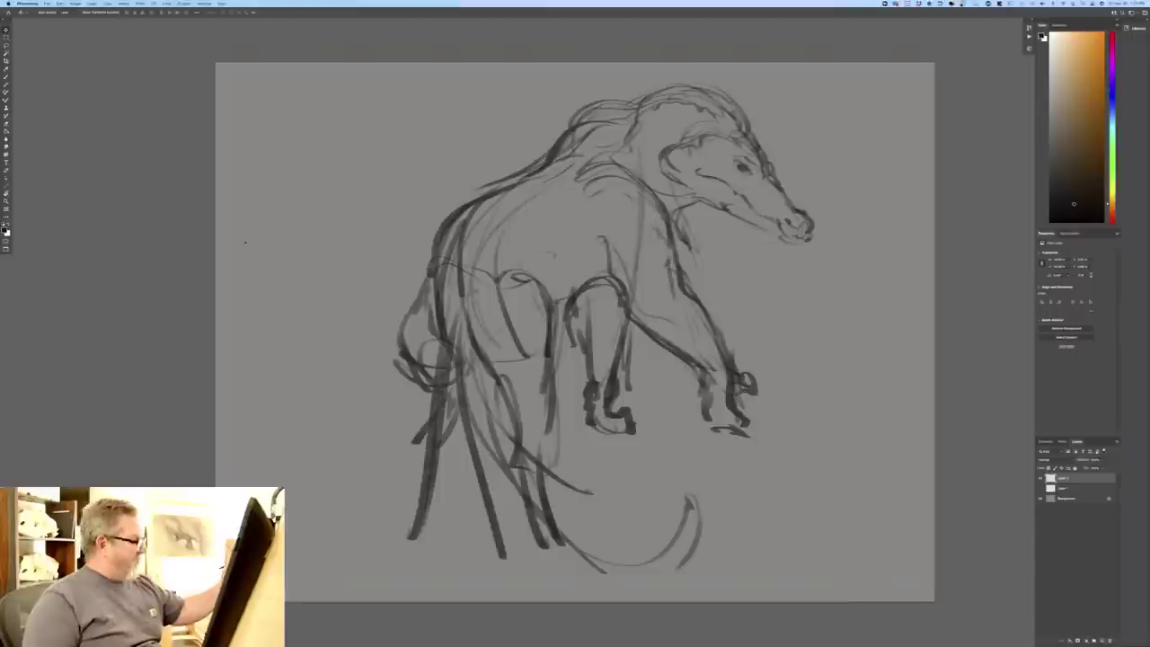
key(b)
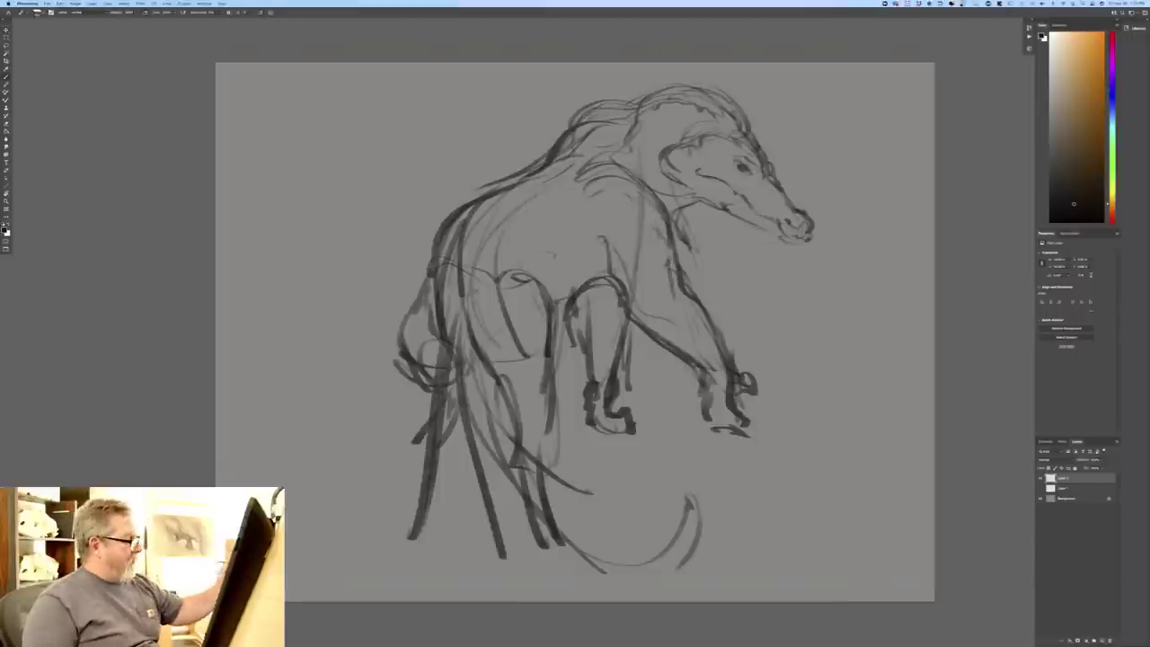
- Draw the flank and belly folds between the foreleg and thigh, darkening the front of the near thigh
drag(527, 250, 557, 376)
drag(598, 281, 556, 318)
drag(595, 248, 545, 409)
drag(573, 341, 559, 372)
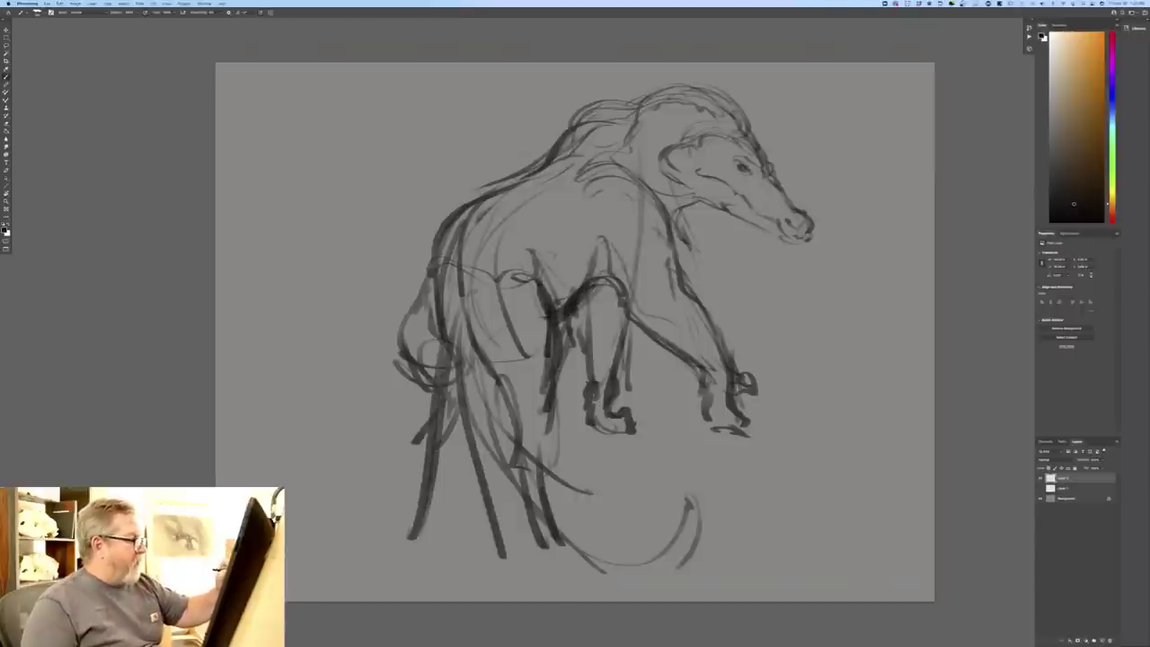
- Round out the haunch and thigh contours and extend the tail into a broad, pointed sweep along the ground
drag(453, 234, 533, 243)
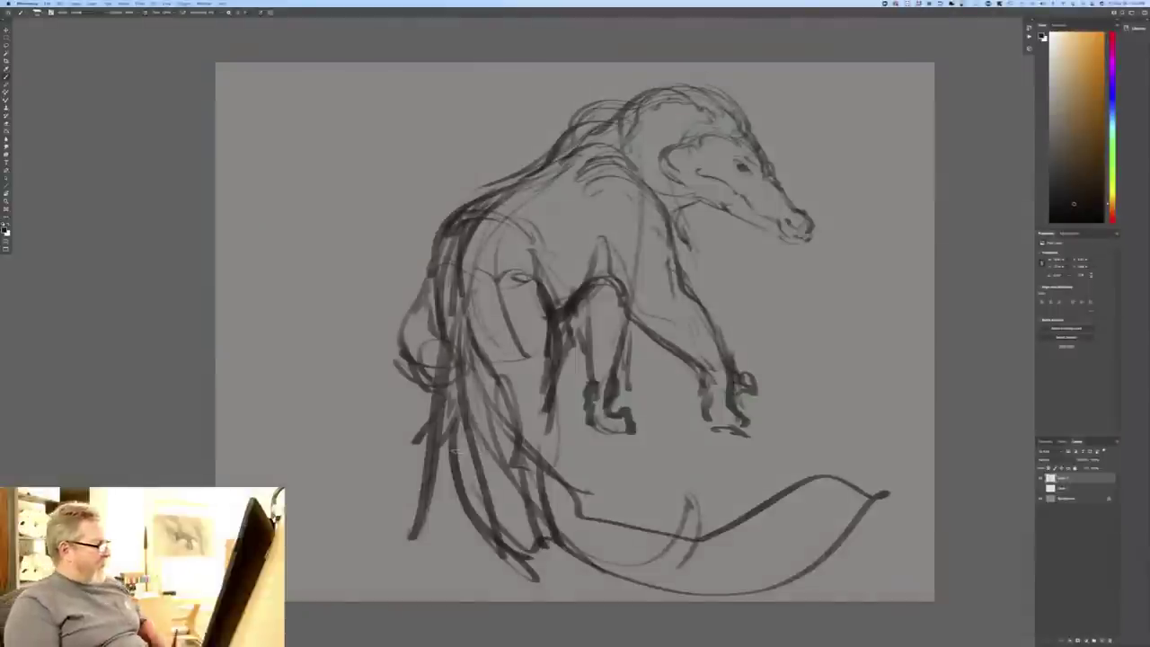
mouse_move(463, 305)
mouse_down()
mouse_move(508, 396)
mouse_move(527, 385)
mouse_move(521, 287)
mouse_up()
drag(511, 414, 518, 467)
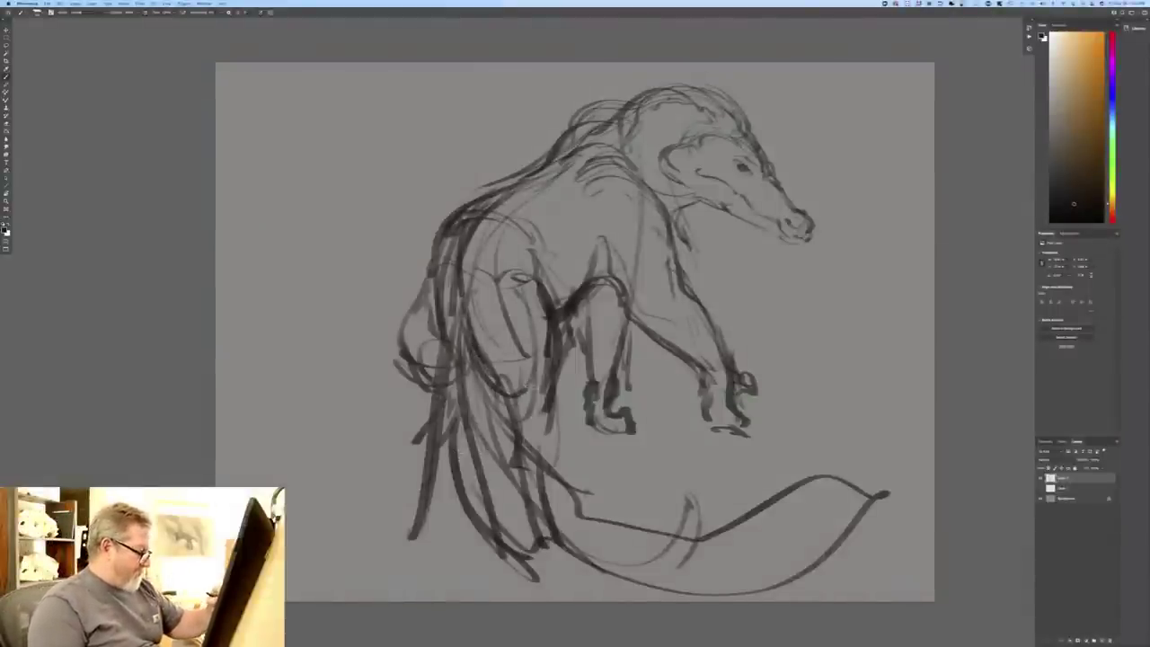
- Darken the near hind leg's front and back contours from the knee down to the foot
drag(505, 401, 519, 467)
drag(548, 405, 541, 469)
mouse_move(555, 340)
mouse_down()
mouse_move(541, 485)
mouse_move(505, 476)
mouse_move(537, 550)
mouse_up()
drag(505, 475, 544, 555)
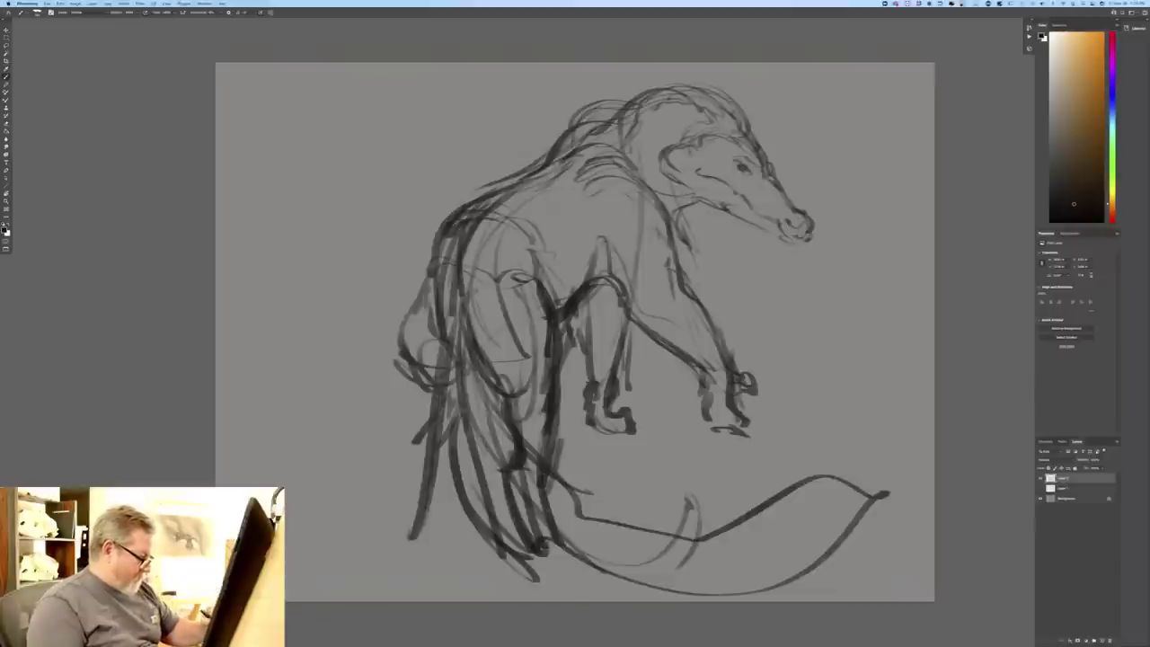
drag(557, 478, 548, 551)
- Draw a long curve from the rump sweeping down and backward along the ground behind the creature
drag(467, 241, 440, 334)
drag(442, 334, 399, 488)
drag(368, 543, 286, 575)
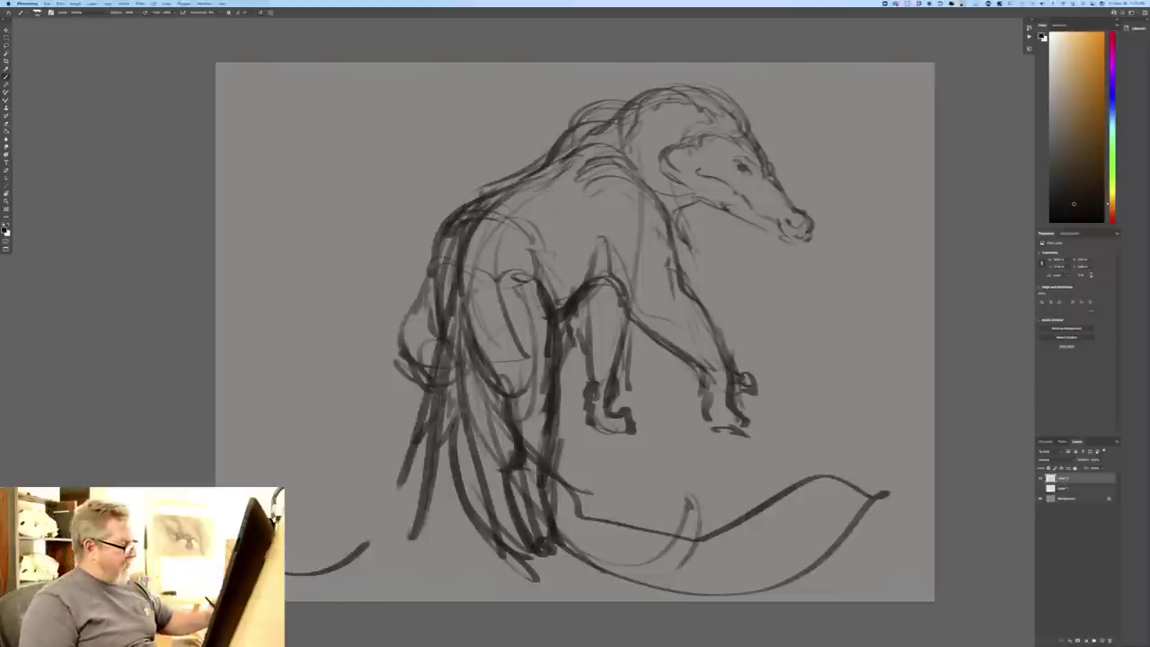
drag(438, 339, 287, 587)
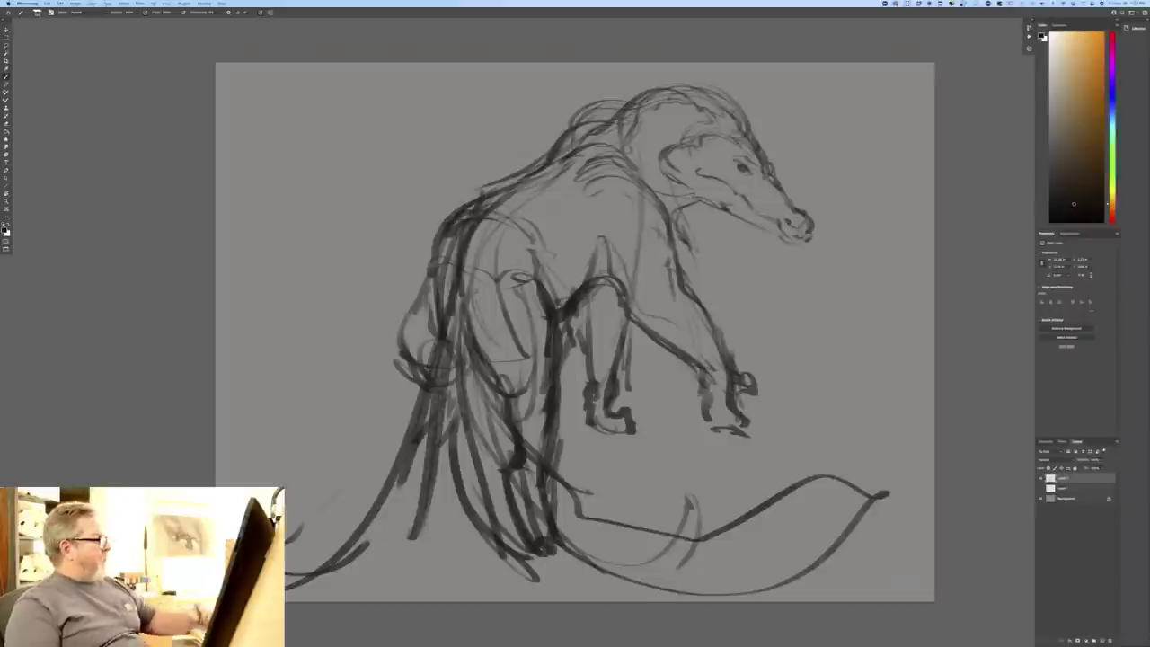
- Free-transform the creature sketch, scaling it down to about 80 percent toward the canvas's upper-right corner
click(60, 4)
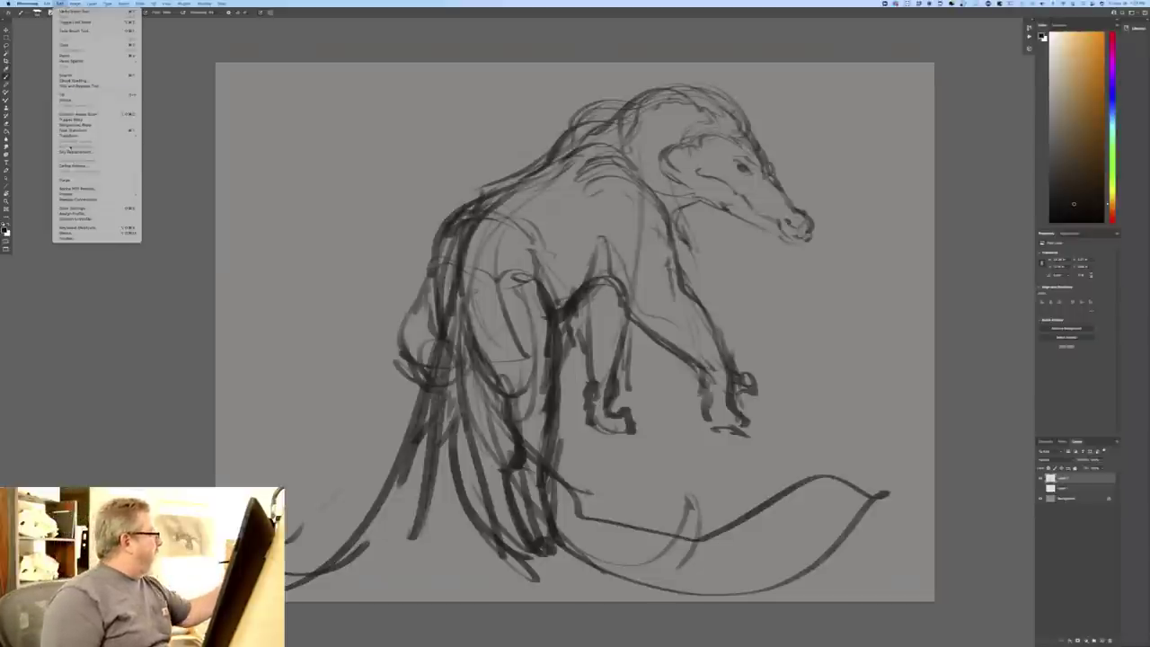
click(72, 131)
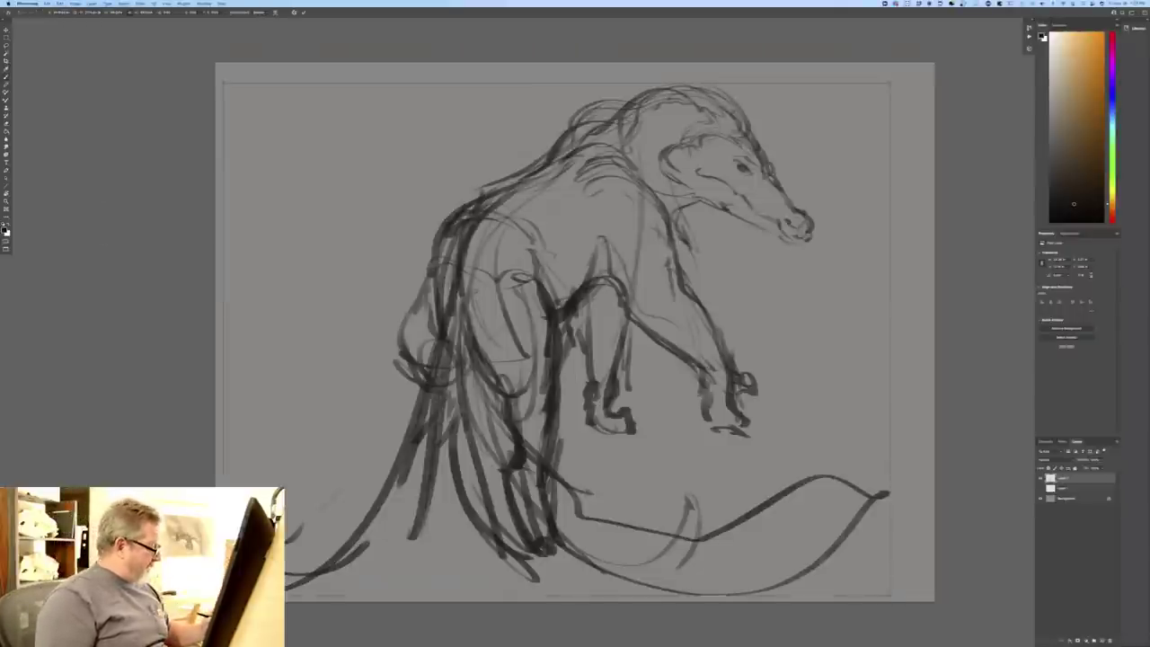
drag(223, 595, 362, 487)
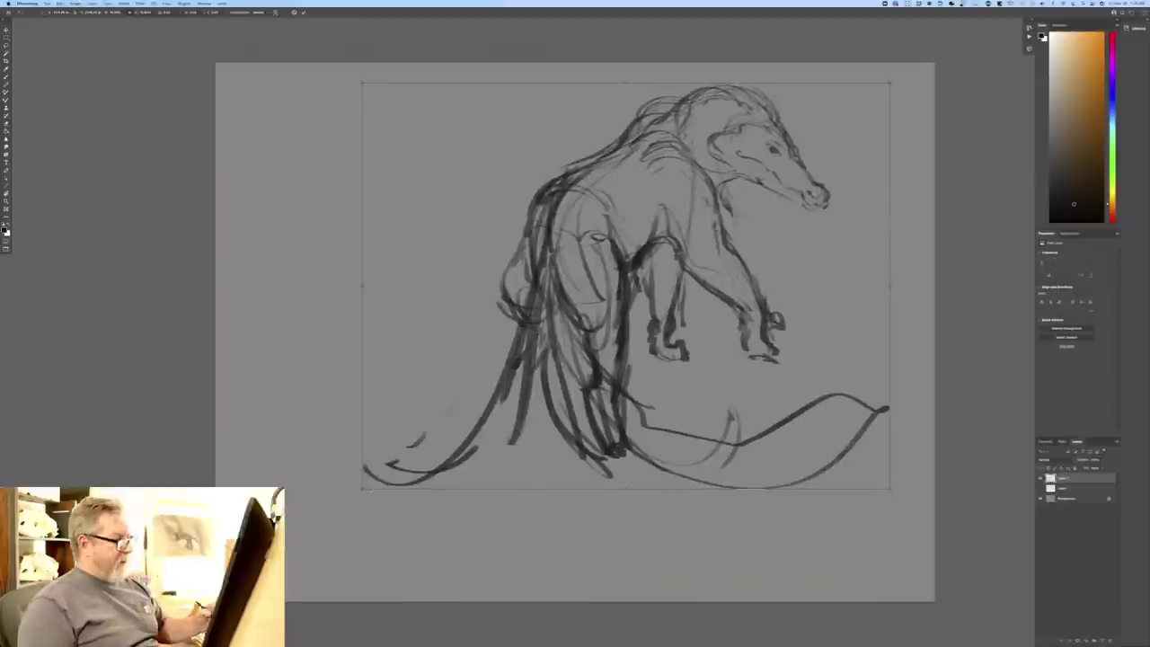
key(Return)
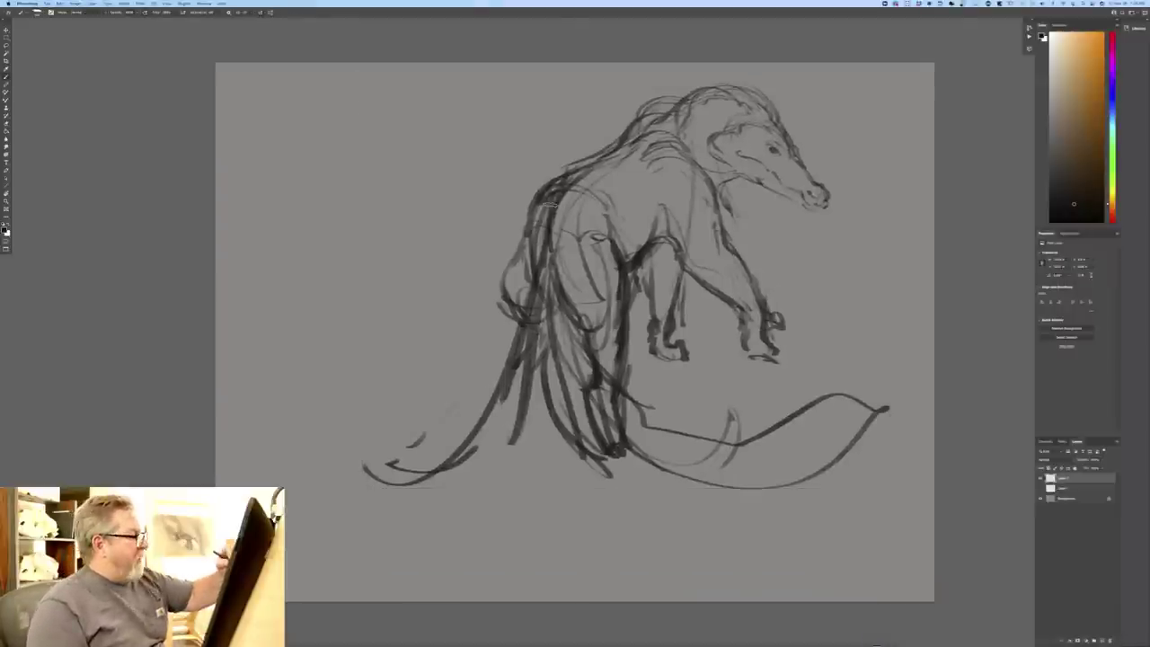
- Build up the tail behind the creature with long sweeping strokes, closing it into a broad leaf shape with a pointed tip
mouse_move(543, 237)
mouse_down()
mouse_move(526, 309)
mouse_move(344, 482)
mouse_up()
mouse_move(575, 192)
mouse_down()
mouse_move(562, 293)
mouse_move(592, 262)
mouse_up()
mouse_move(539, 214)
mouse_down()
mouse_move(527, 293)
mouse_move(487, 396)
mouse_up()
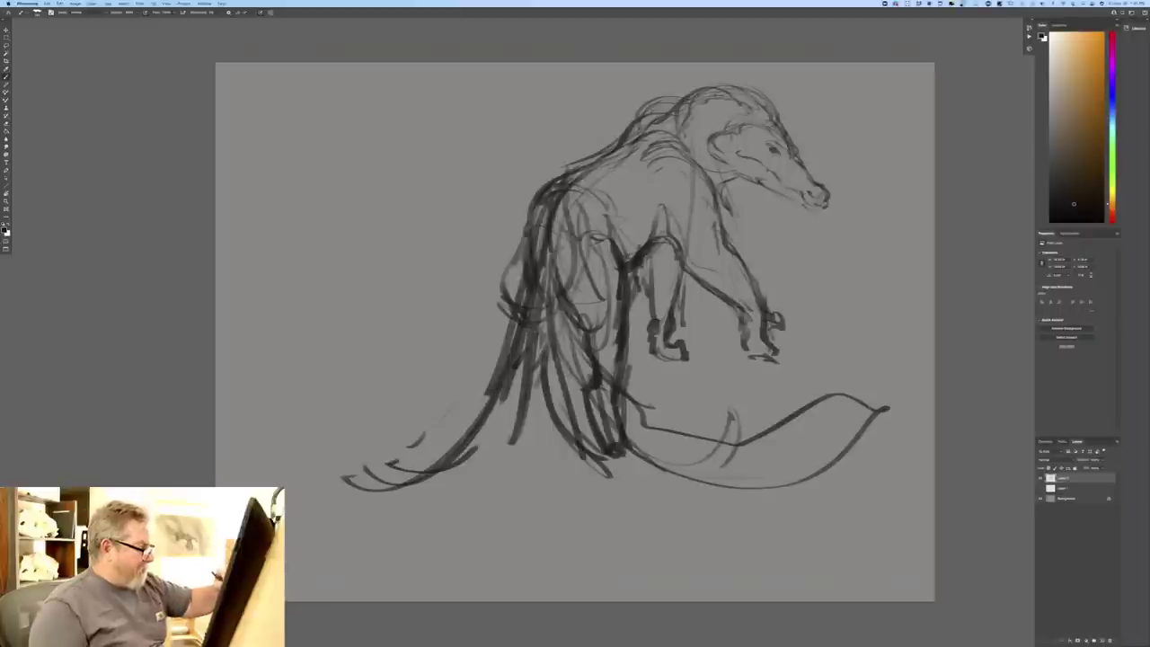
mouse_move(566, 316)
mouse_down()
mouse_move(517, 437)
mouse_move(442, 500)
mouse_up()
mouse_move(478, 401)
mouse_down()
mouse_move(325, 488)
mouse_move(469, 490)
mouse_move(315, 482)
mouse_up()
drag(377, 438, 308, 478)
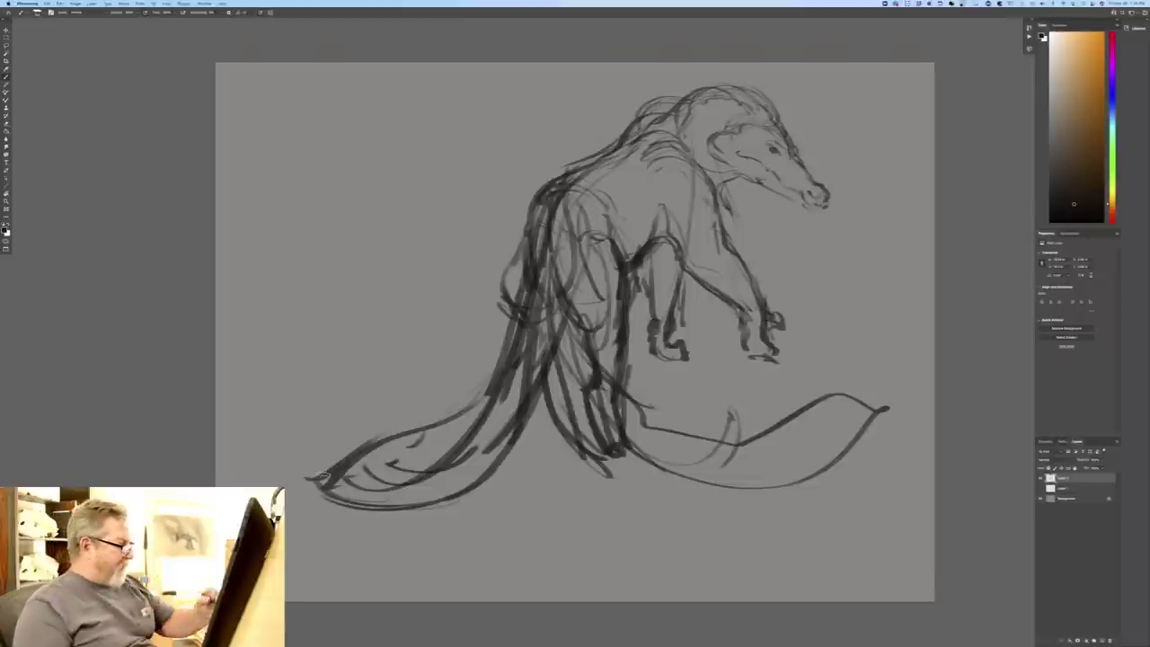
- Darken the near hind leg's front and back contours and hatch shading into the far foreleg
mouse_move(606, 282)
mouse_down()
mouse_move(600, 346)
mouse_move(580, 373)
mouse_move(596, 446)
mouse_up()
drag(584, 392, 609, 453)
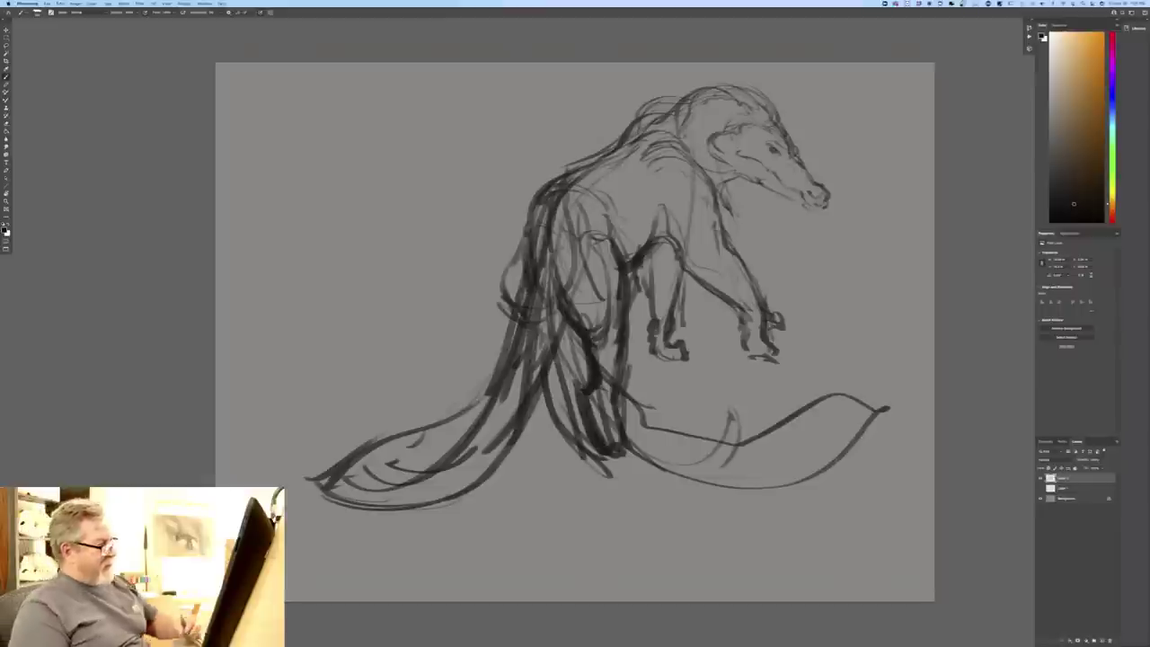
drag(638, 259, 622, 314)
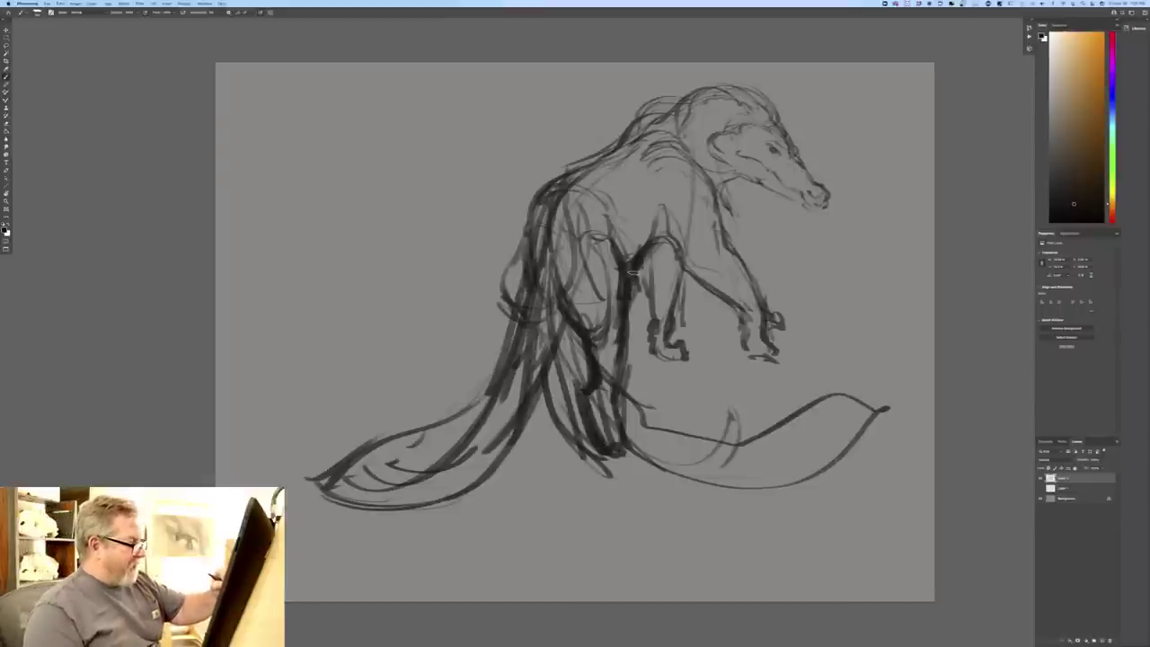
drag(633, 270, 610, 421)
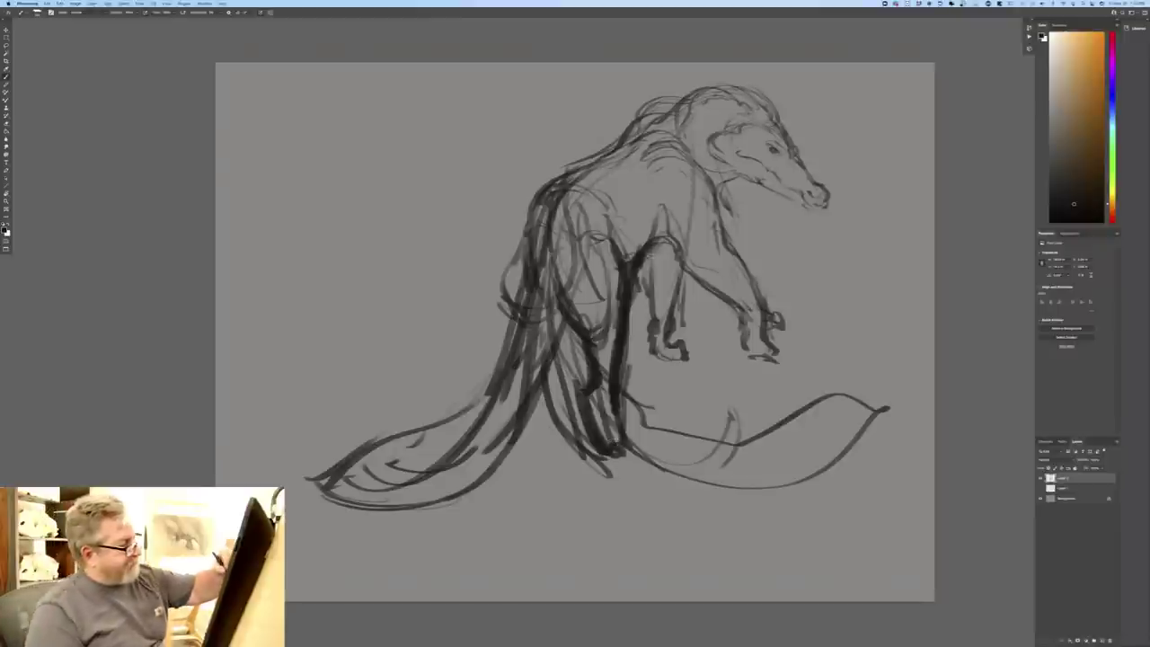
drag(663, 242, 664, 315)
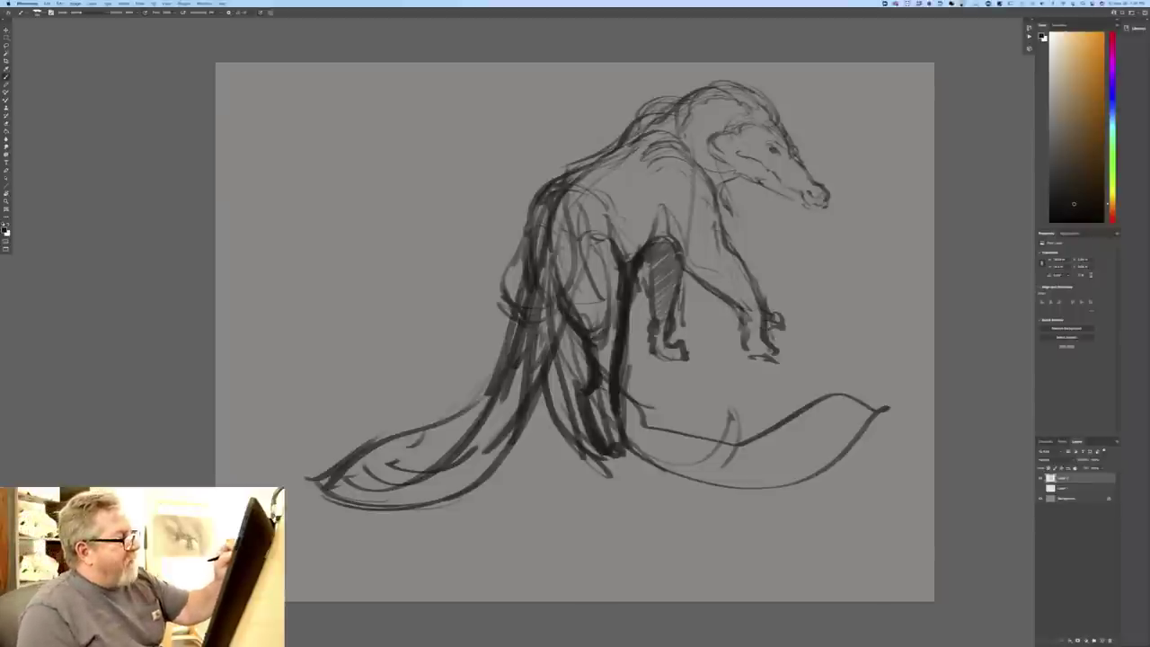
- Reinforce the contours of the crown, cheek, neck, back and rump, and darken the lower jaw, muzzle and nose
mouse_move(753, 93)
mouse_down()
mouse_move(778, 113)
mouse_move(765, 106)
mouse_up()
mouse_move(695, 86)
mouse_down()
mouse_move(776, 115)
mouse_move(812, 160)
mouse_up()
drag(717, 135, 726, 235)
drag(730, 158, 692, 219)
mouse_move(681, 146)
mouse_down()
mouse_move(688, 153)
mouse_move(660, 155)
mouse_up()
mouse_move(665, 109)
mouse_down()
mouse_move(621, 117)
mouse_move(603, 151)
mouse_move(555, 178)
mouse_move(526, 210)
mouse_move(502, 275)
mouse_up()
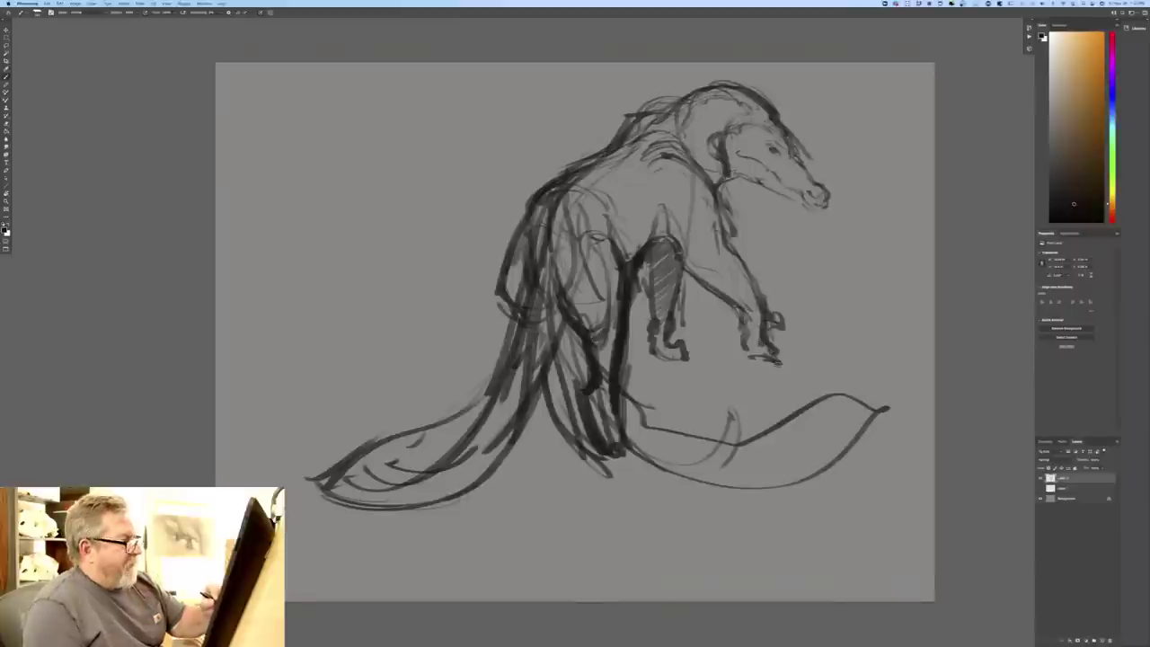
drag(720, 181, 819, 210)
drag(778, 131, 827, 205)
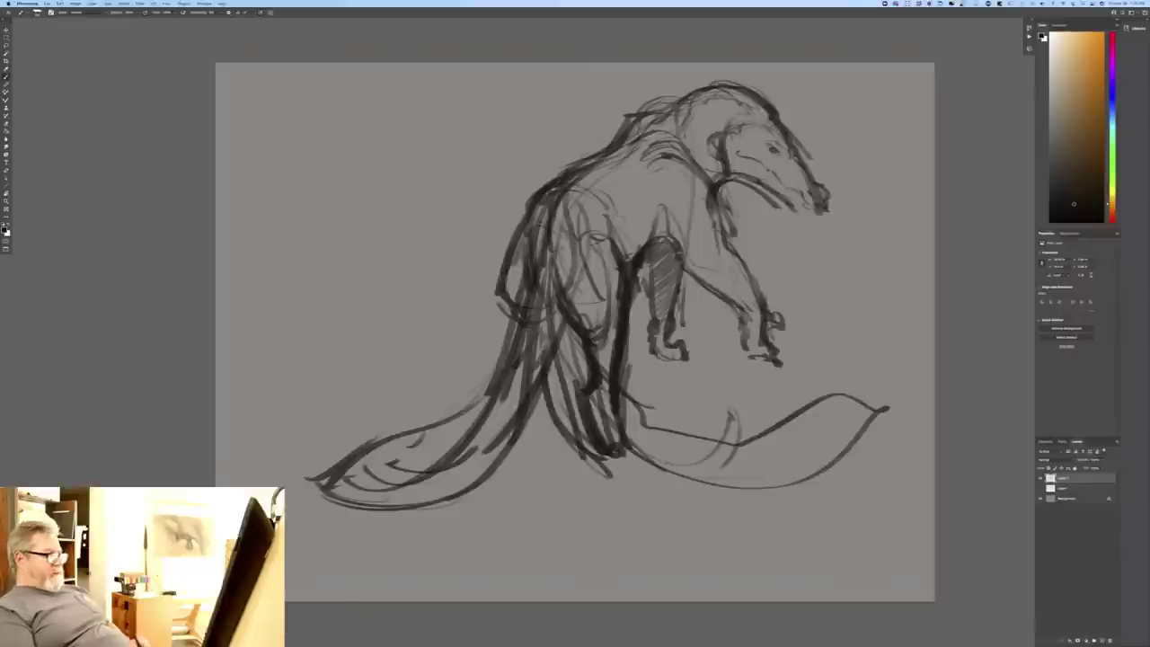
- Add jagged feather-like tufts along the upper edge of the rear tail
mouse_move(482, 395)
mouse_down()
mouse_move(409, 430)
mouse_move(405, 445)
mouse_move(370, 447)
mouse_up()
drag(394, 440, 365, 455)
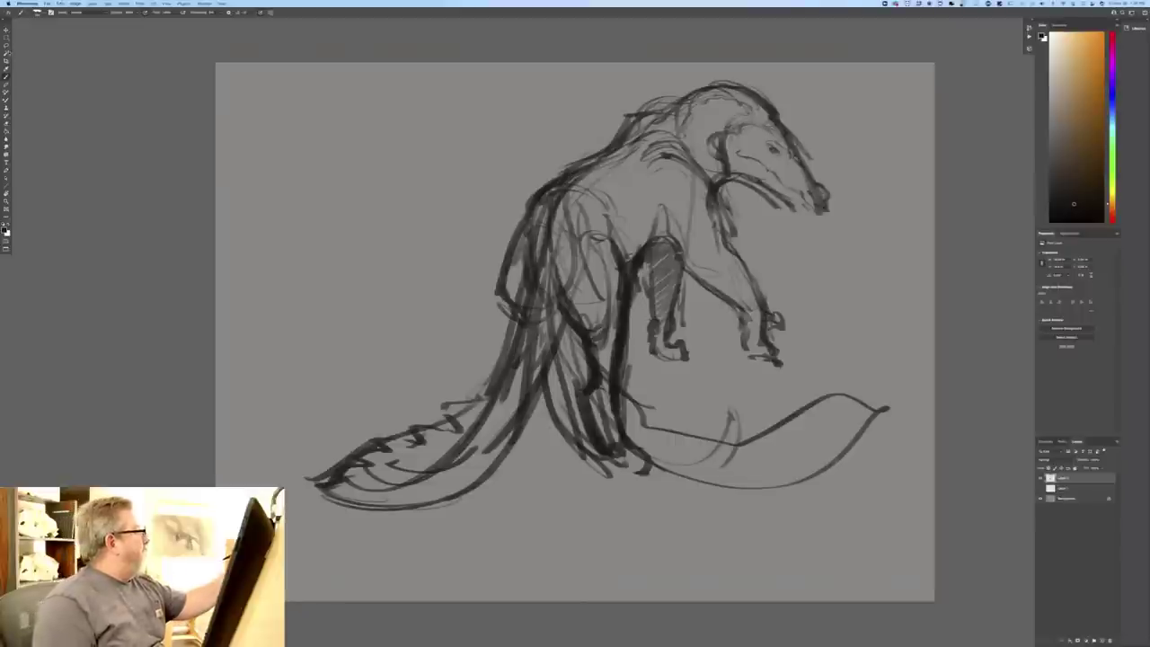
- Lasso the head, chest and forelegs, move them up and forward away from the hips, and clear the selection
click(6, 45)
drag(628, 257, 652, 390)
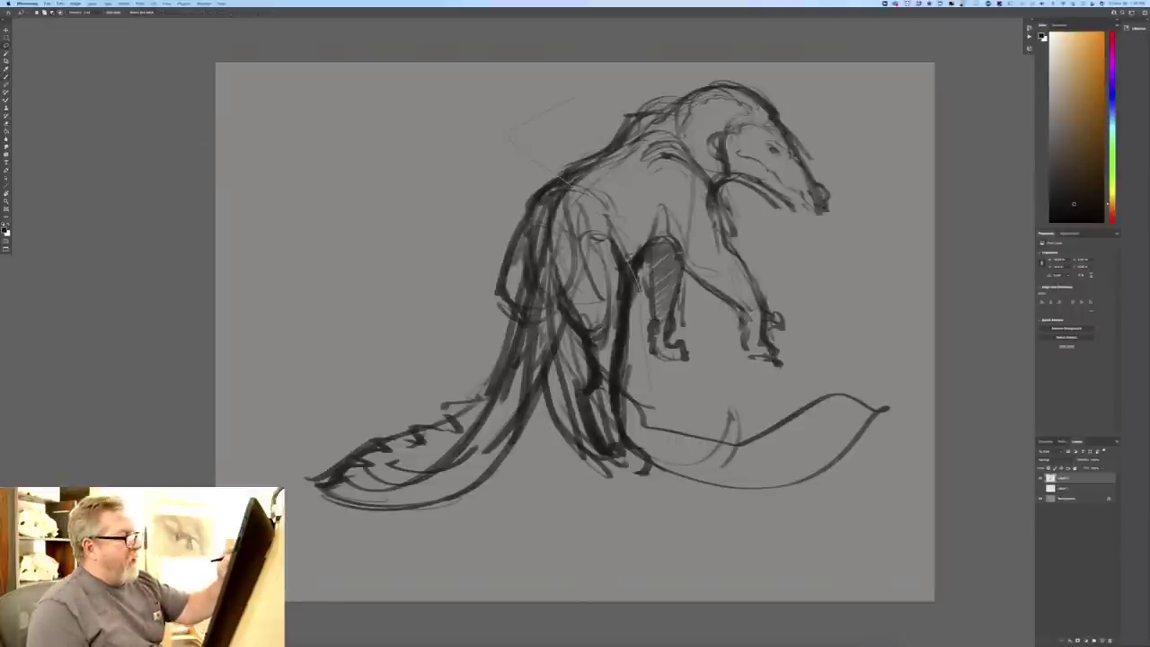
drag(575, 186, 628, 257)
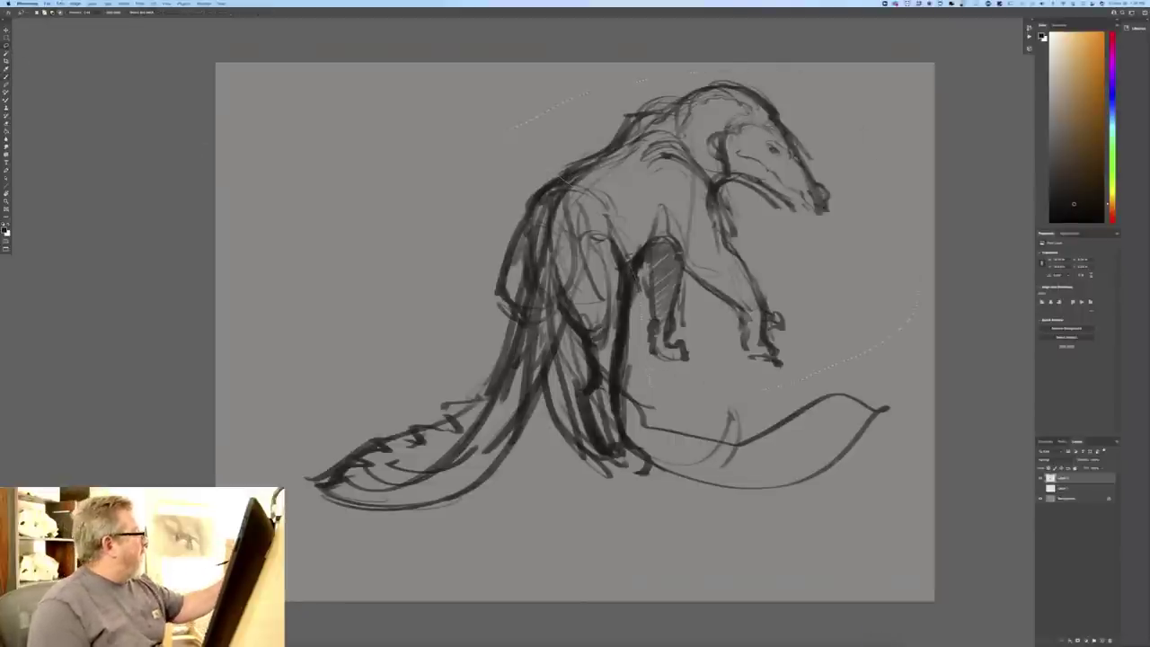
click(7, 29)
mouse_move(698, 380)
mouse_down()
mouse_move(727, 385)
mouse_move(734, 365)
mouse_up()
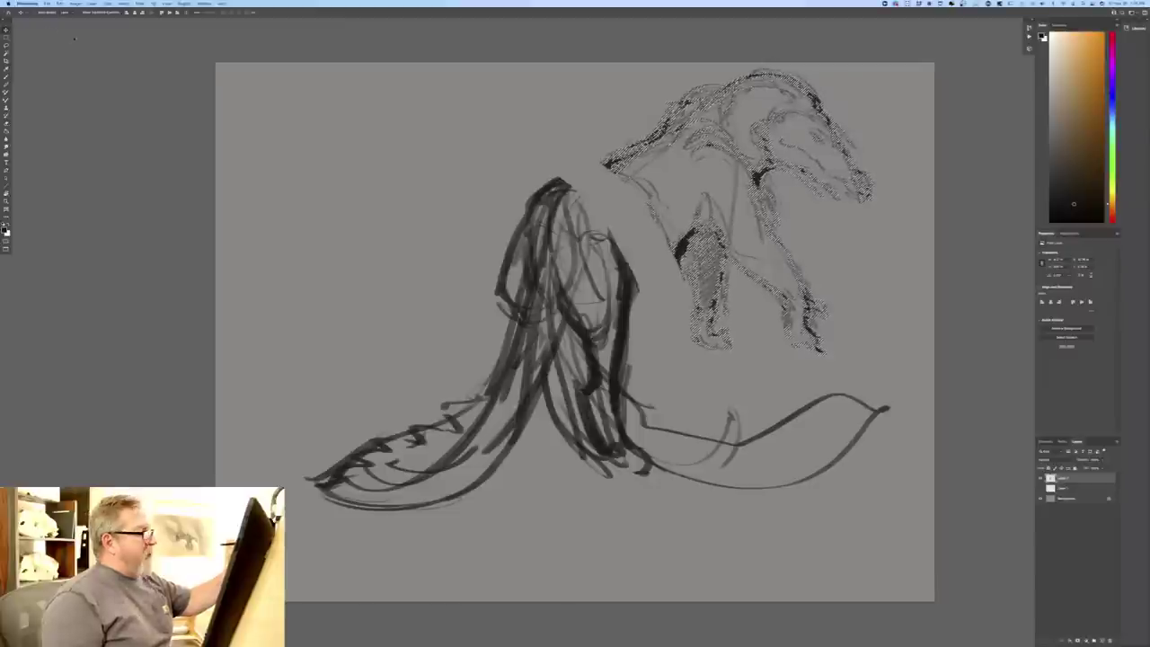
click(123, 3)
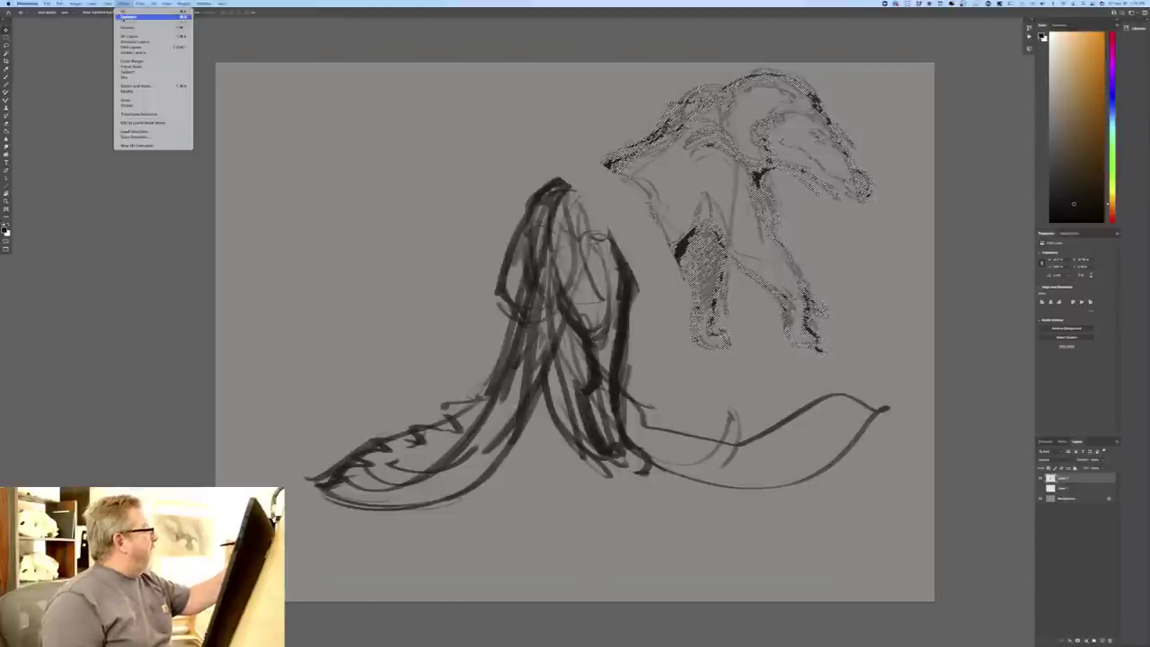
click(128, 17)
- Brush in back and belly lines to bridge the torso gap, and add muscle contours on the shoulder and upper foreleg
key(b)
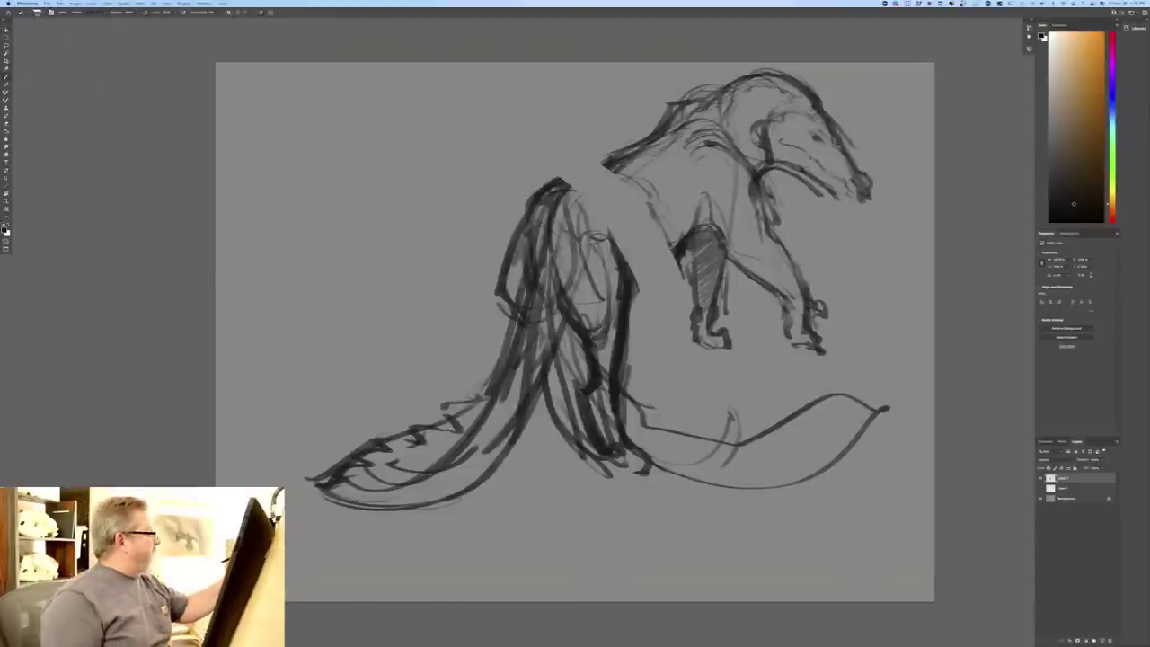
mouse_move(656, 142)
mouse_down()
mouse_move(597, 164)
mouse_move(526, 212)
mouse_move(539, 220)
mouse_up()
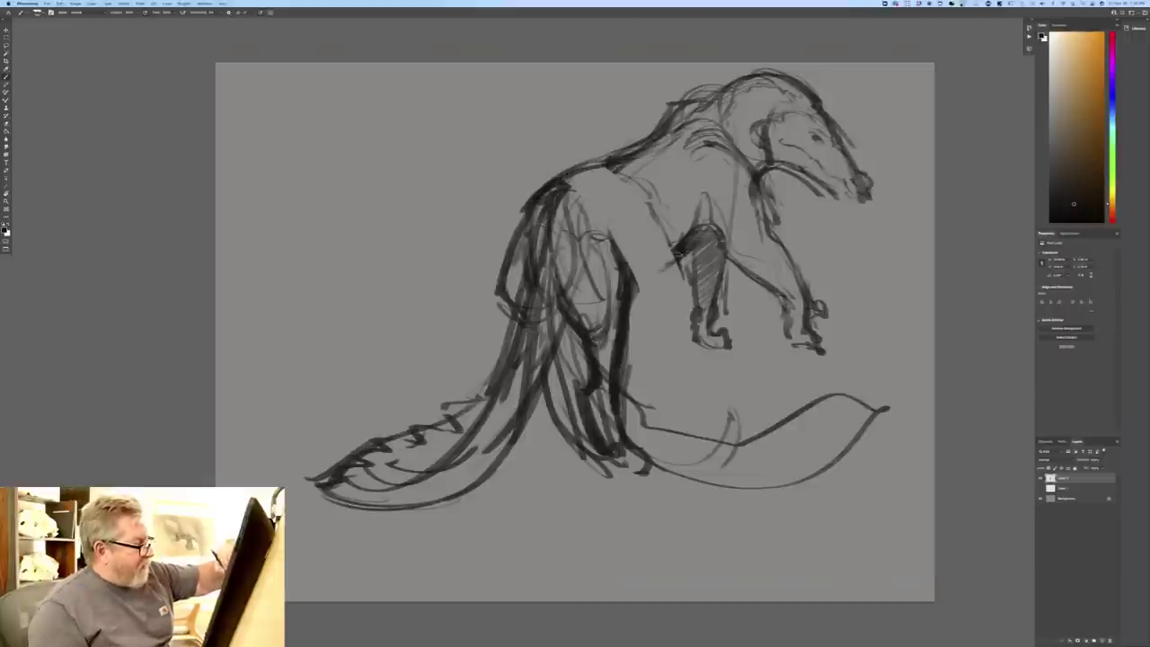
mouse_move(680, 255)
mouse_down()
mouse_move(707, 228)
mouse_move(689, 242)
mouse_up()
drag(633, 271, 706, 245)
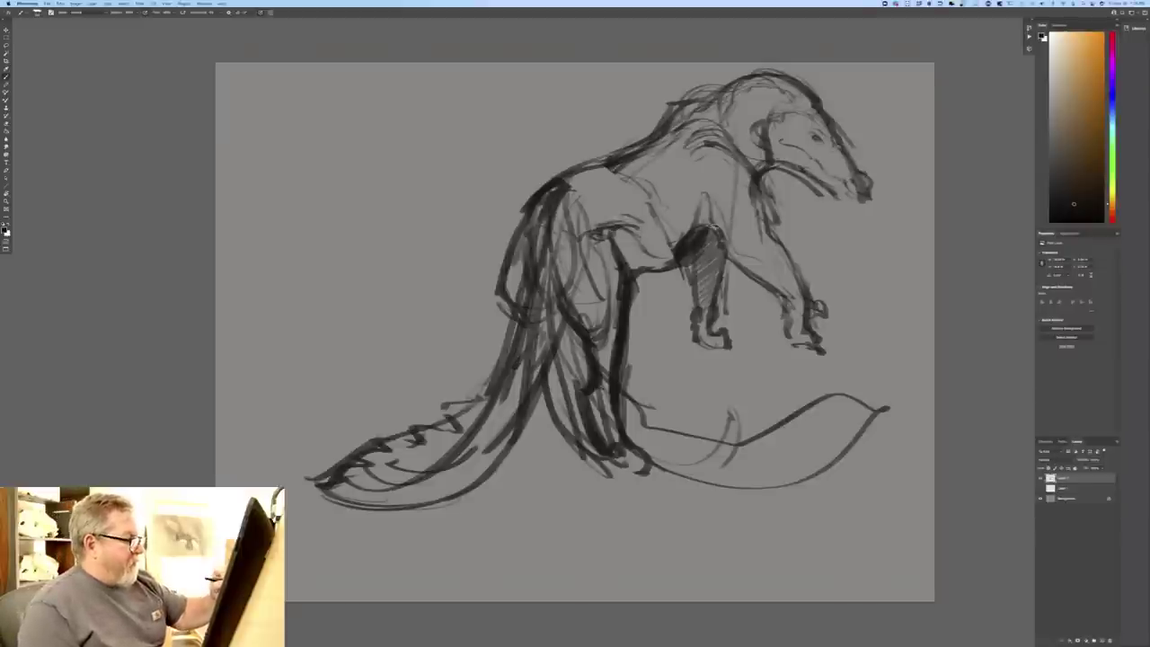
drag(706, 194, 676, 171)
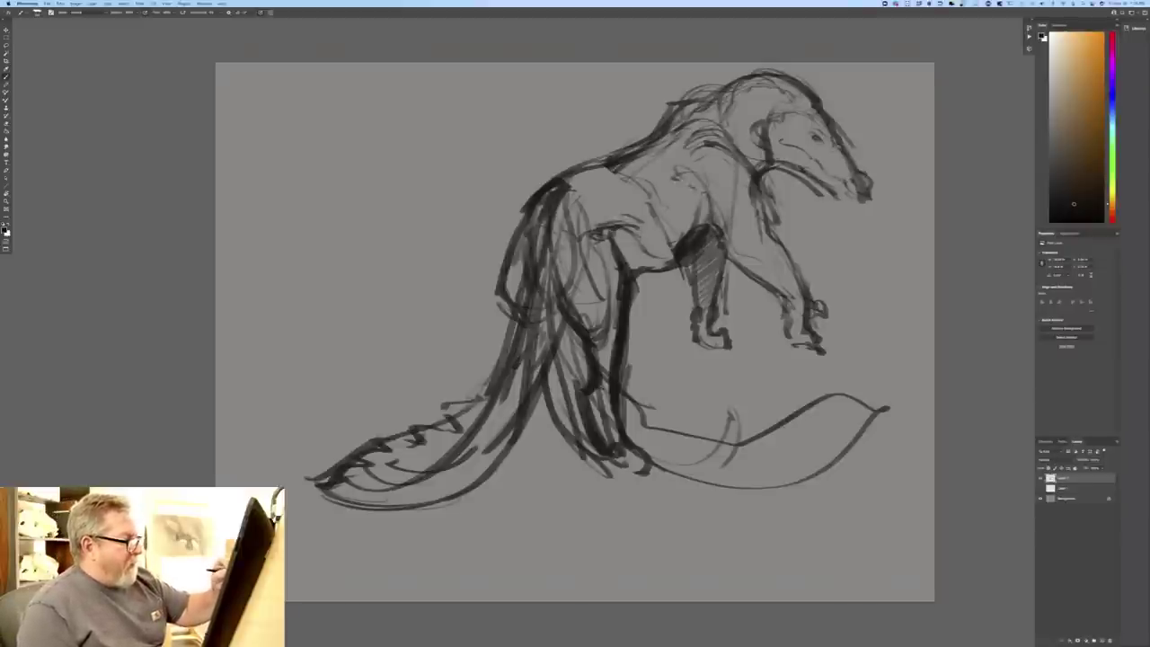
mouse_move(697, 208)
mouse_down()
mouse_move(731, 212)
mouse_move(727, 247)
mouse_move(786, 267)
mouse_up()
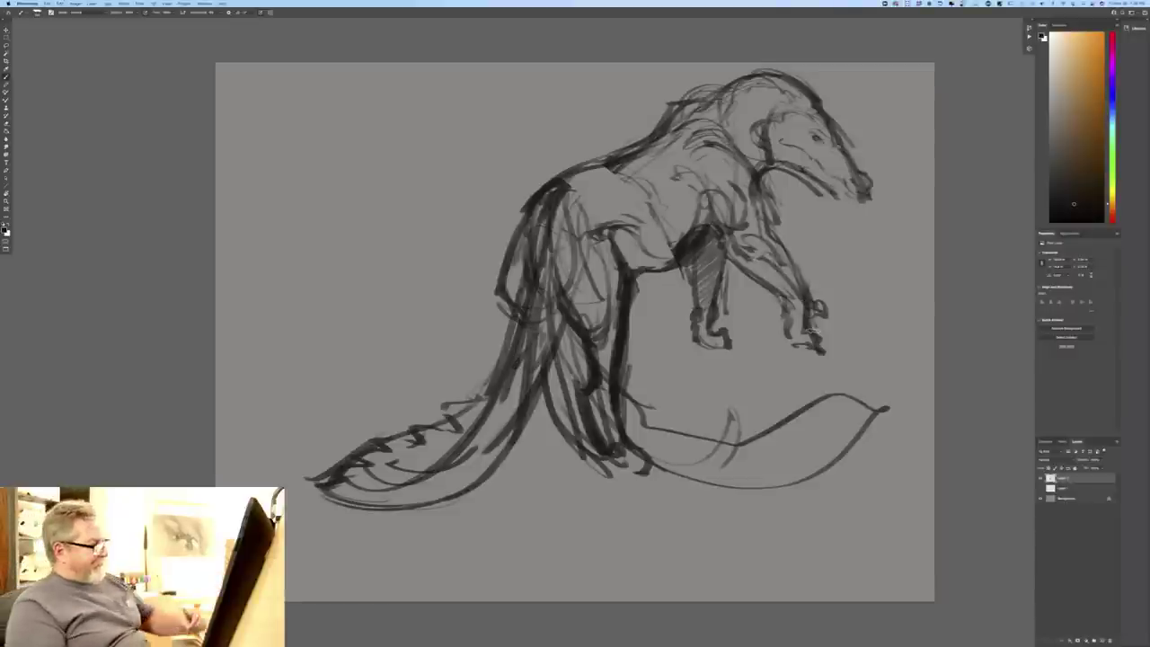
- Sketch slanting strokes from the groin down and backward to angle the hind leg toward the tail
drag(550, 406, 512, 493)
mouse_move(618, 279)
mouse_down()
mouse_move(569, 362)
mouse_move(529, 479)
mouse_up()
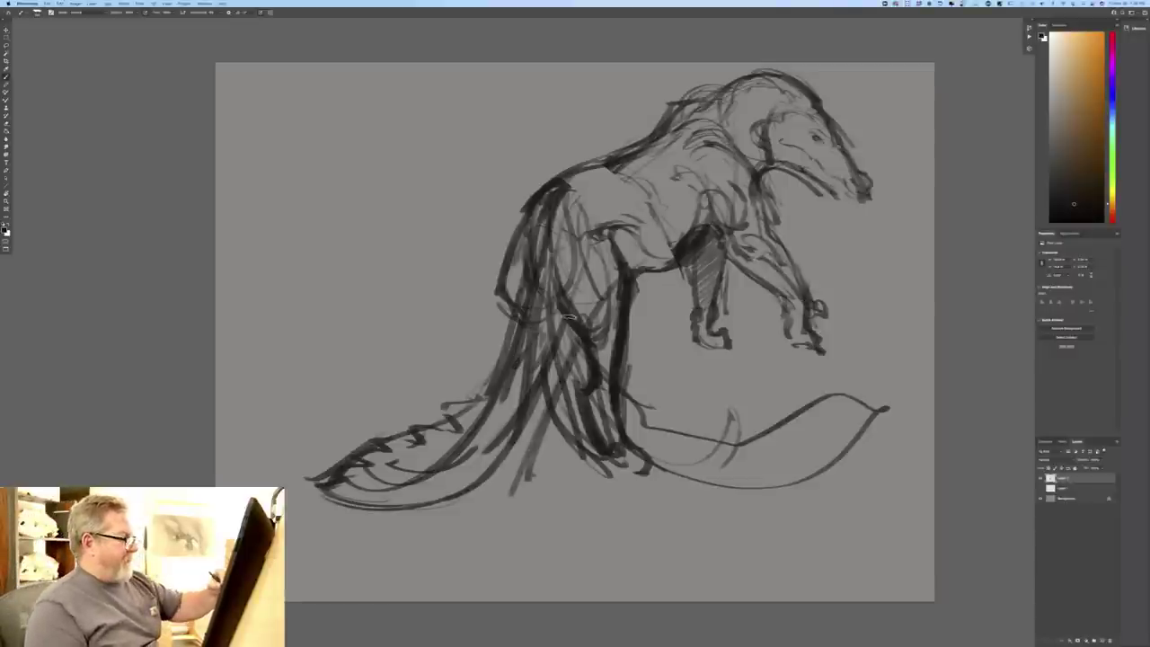
drag(618, 282, 555, 398)
drag(617, 303, 544, 446)
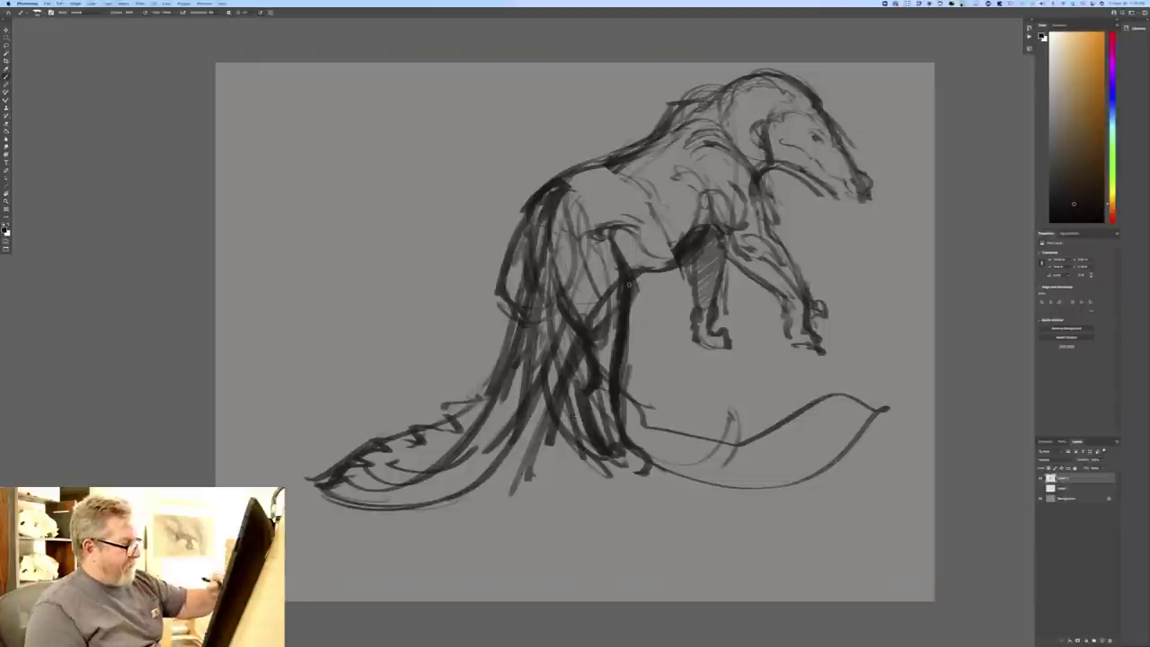
- Erase the old upright hind leg and its foot, clearing everything in front of the new slanted thigh line
drag(631, 347, 623, 414)
drag(618, 283, 622, 443)
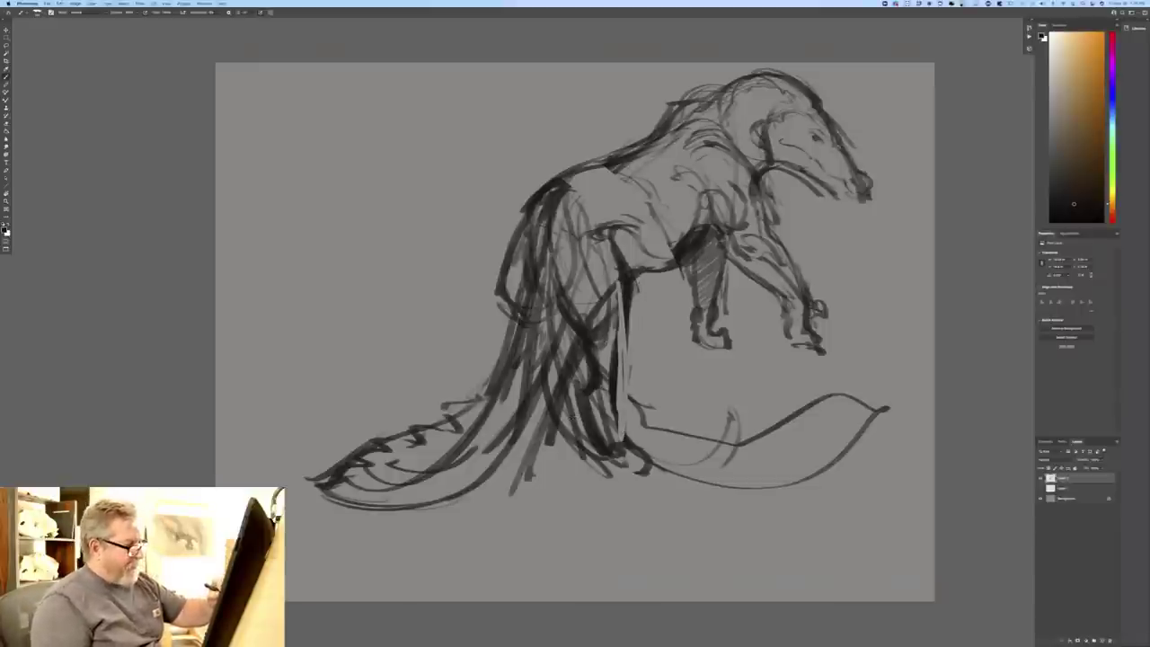
mouse_move(633, 281)
mouse_down()
mouse_move(618, 338)
mouse_move(611, 329)
mouse_move(633, 465)
mouse_up()
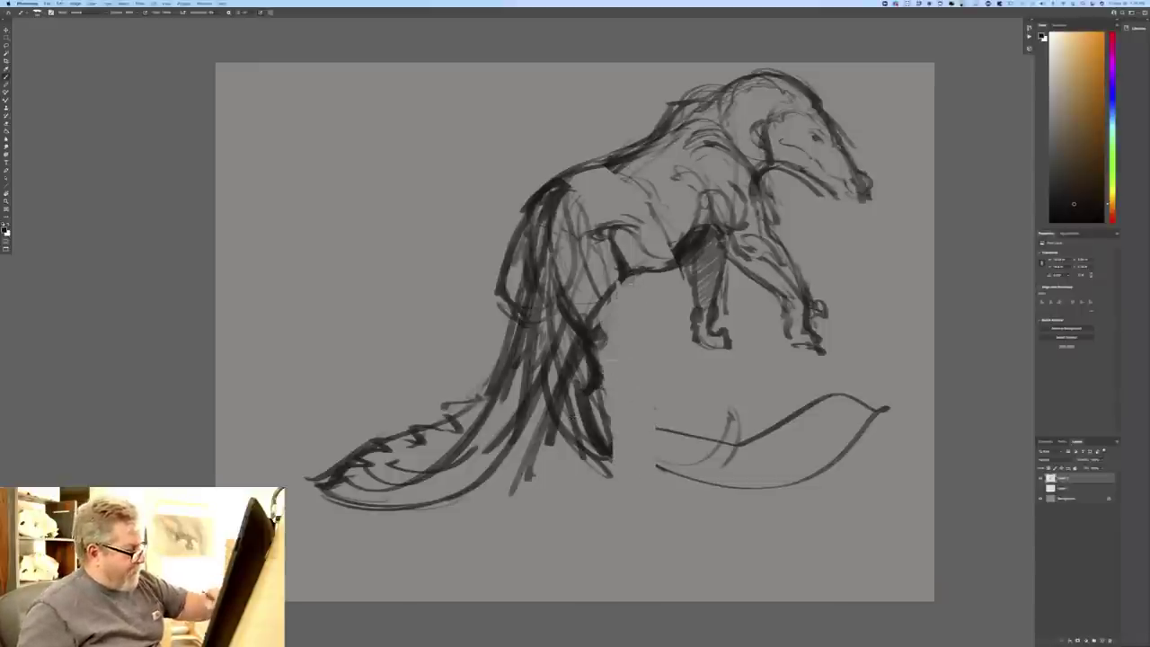
drag(604, 327, 603, 476)
drag(593, 352, 572, 460)
drag(620, 283, 544, 444)
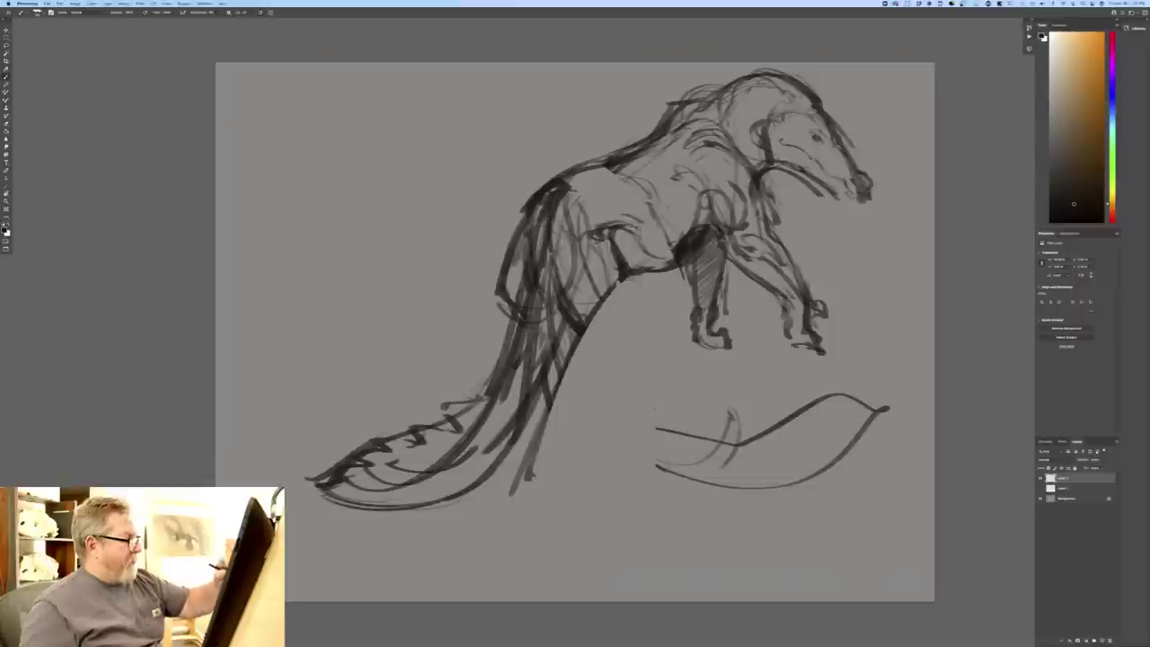
- Draw the redesigned hind leg with a bent thigh, a narrow lower leg and a small foot beside the tail
mouse_move(678, 269)
mouse_down()
mouse_move(603, 324)
mouse_move(576, 395)
mouse_up()
drag(558, 427, 554, 438)
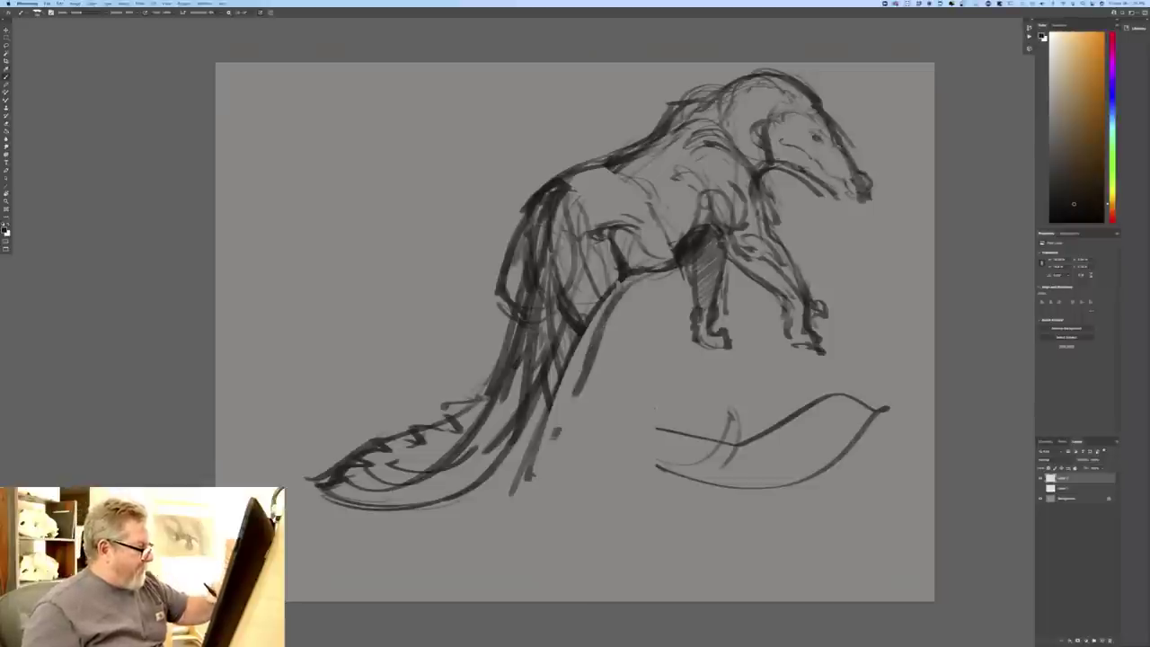
drag(556, 257, 556, 381)
drag(603, 318, 559, 419)
drag(549, 347, 530, 487)
mouse_move(580, 386)
mouse_down()
mouse_move(551, 476)
mouse_move(571, 475)
mouse_up()
drag(550, 486, 562, 489)
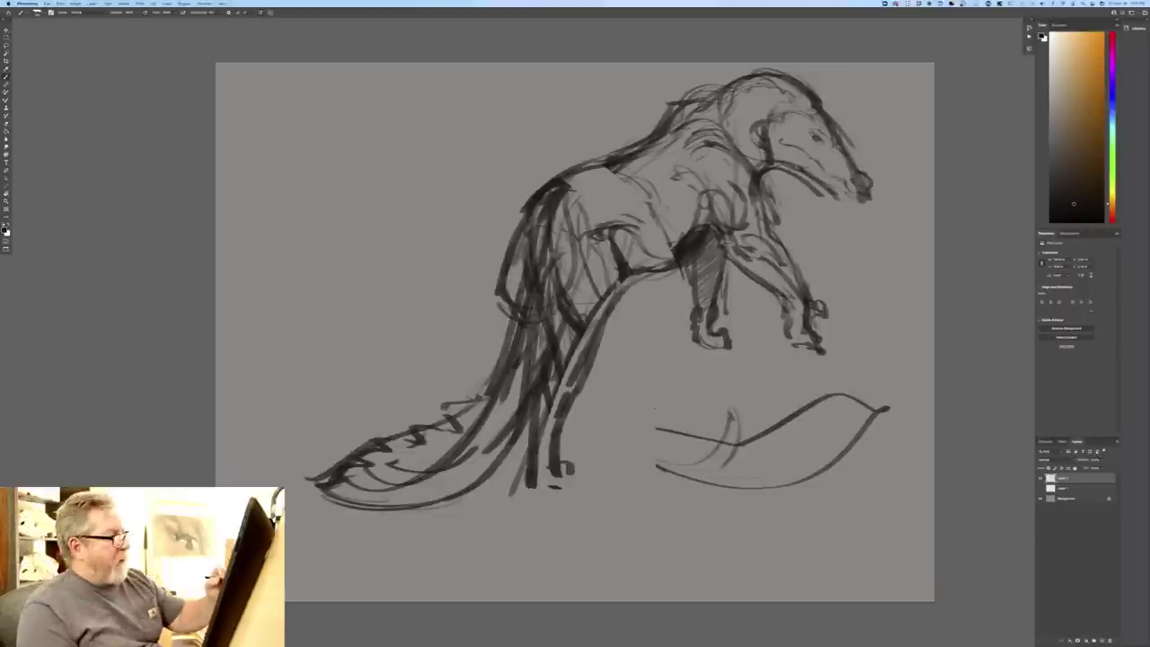
- Darken the throat, jaw and nose, define the mouth line, and add short dark stripes behind the crown
mouse_move(742, 225)
mouse_down()
mouse_move(830, 195)
mouse_move(868, 203)
mouse_up()
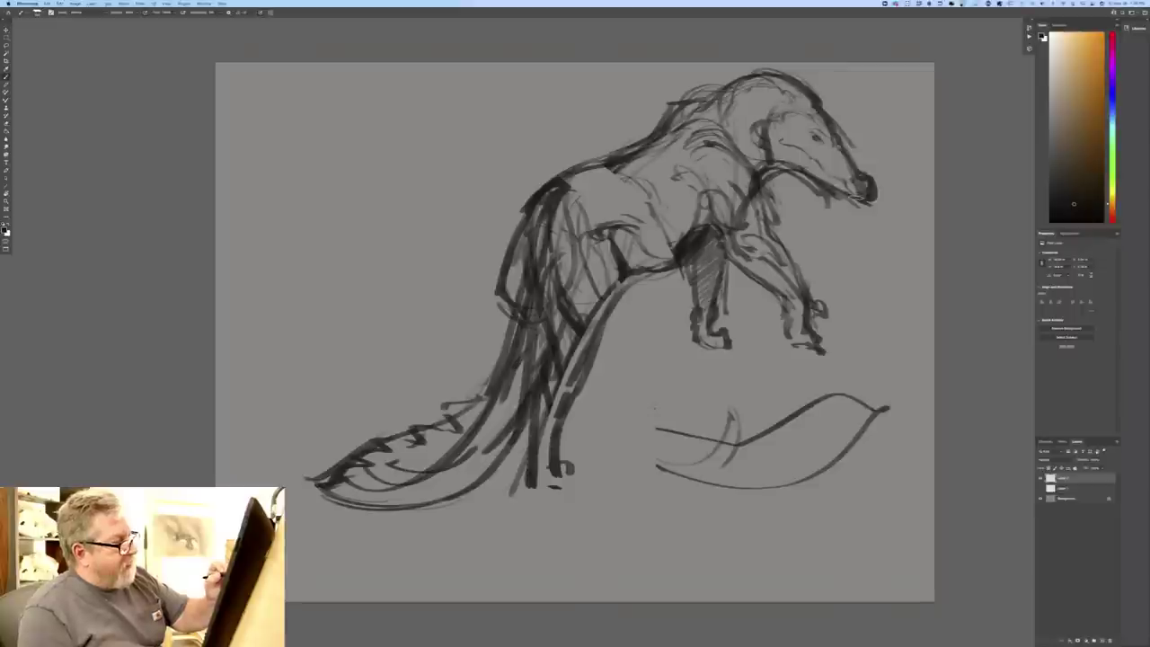
mouse_move(792, 169)
mouse_down()
mouse_move(830, 183)
mouse_move(805, 177)
mouse_up()
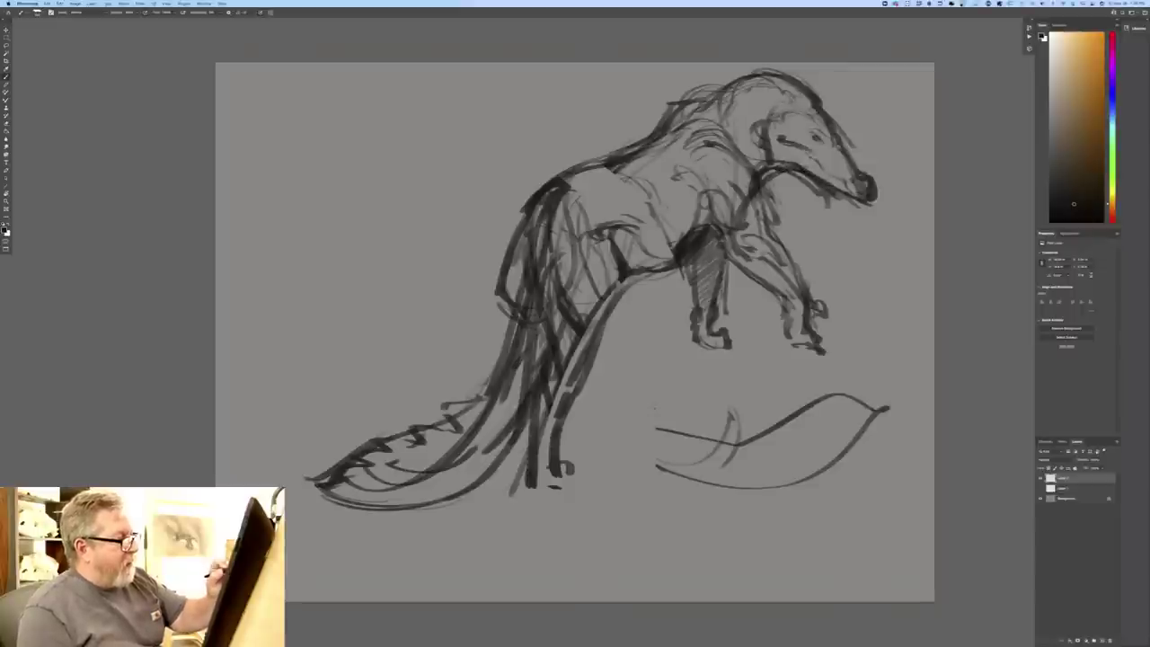
drag(785, 138, 829, 175)
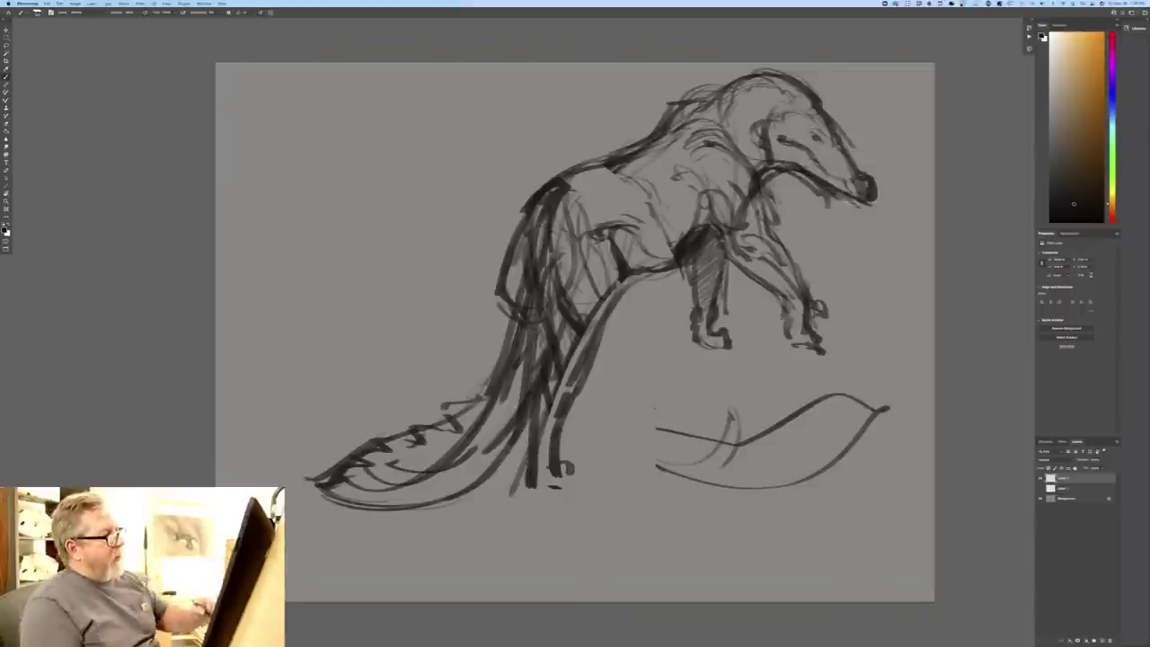
mouse_move(741, 82)
mouse_down()
mouse_move(759, 122)
mouse_move(802, 102)
mouse_move(771, 87)
mouse_up()
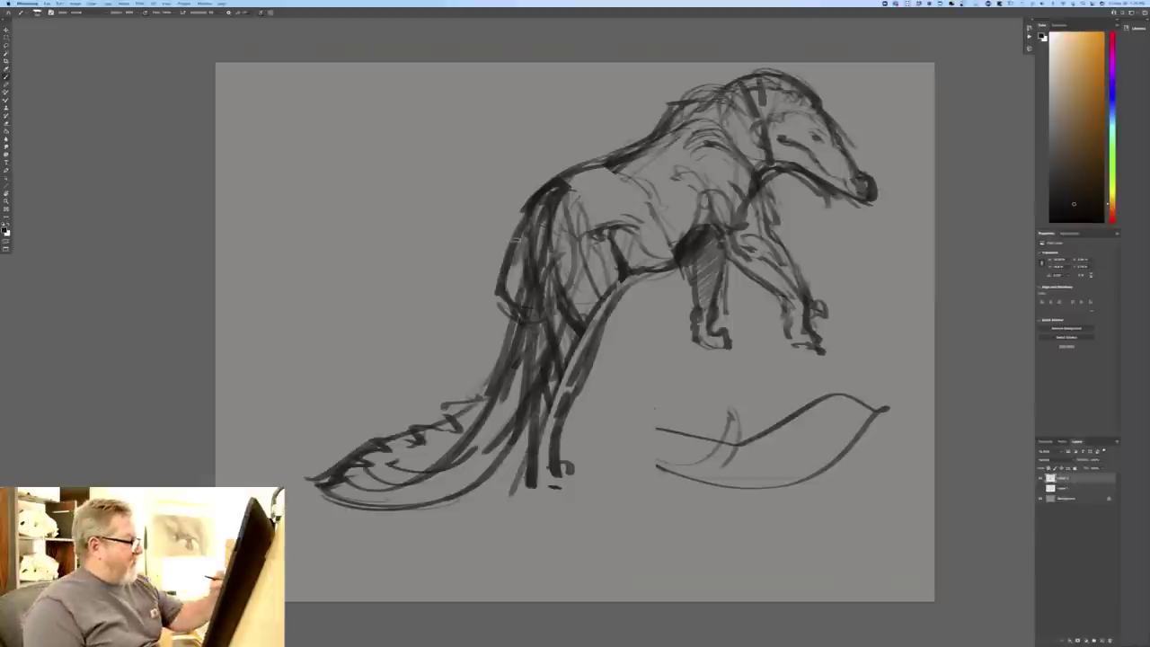
- Add shaggy tufts on the rump and tail base, and darken the tail's upper edge down to its tip
mouse_move(520, 224)
mouse_down()
mouse_move(507, 247)
mouse_move(517, 301)
mouse_up()
mouse_move(497, 302)
mouse_down()
mouse_move(509, 316)
mouse_move(483, 327)
mouse_move(512, 358)
mouse_up()
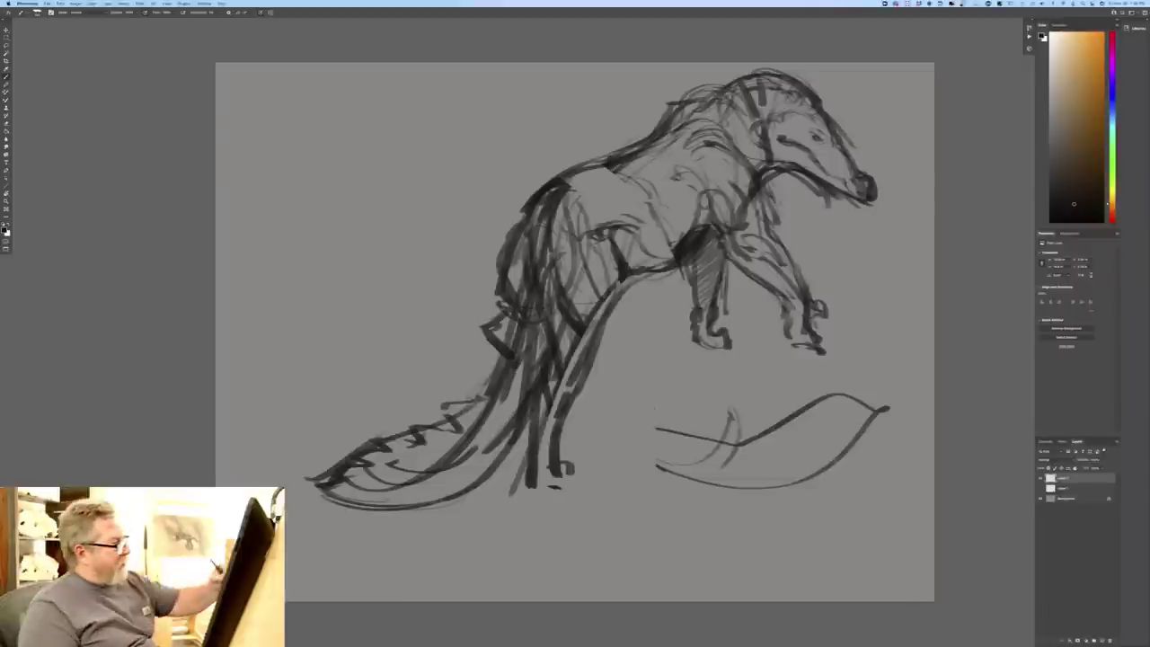
drag(532, 216, 458, 422)
drag(458, 420, 415, 448)
mouse_move(500, 357)
mouse_down()
mouse_move(428, 441)
mouse_move(329, 469)
mouse_move(316, 485)
mouse_up()
drag(331, 488, 426, 495)
drag(534, 360, 472, 471)
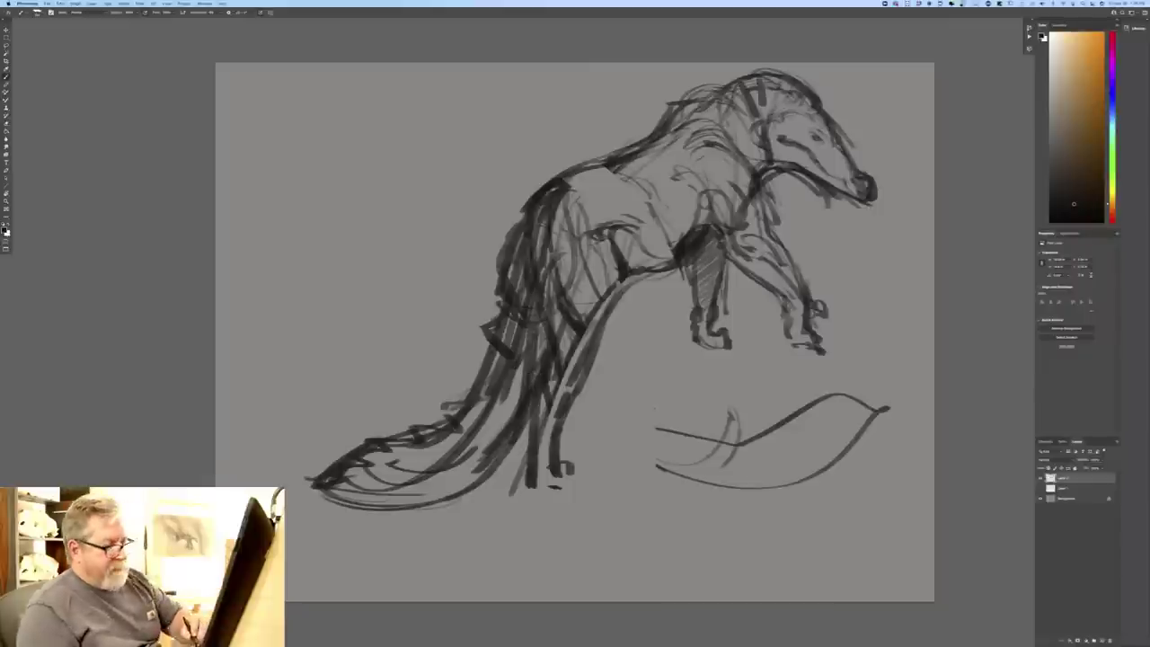
- Lower the sketch layer's opacity to a faint underdrawing and add a new layer above it
click(1101, 460)
drag(1101, 468, 1088, 468)
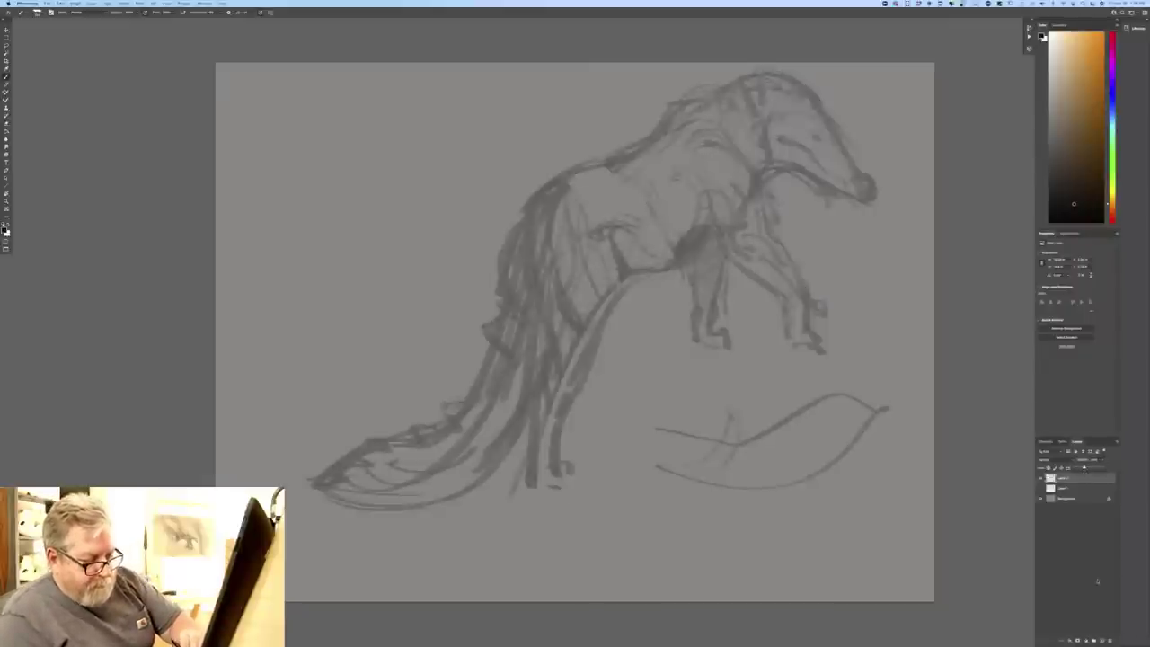
click(1103, 641)
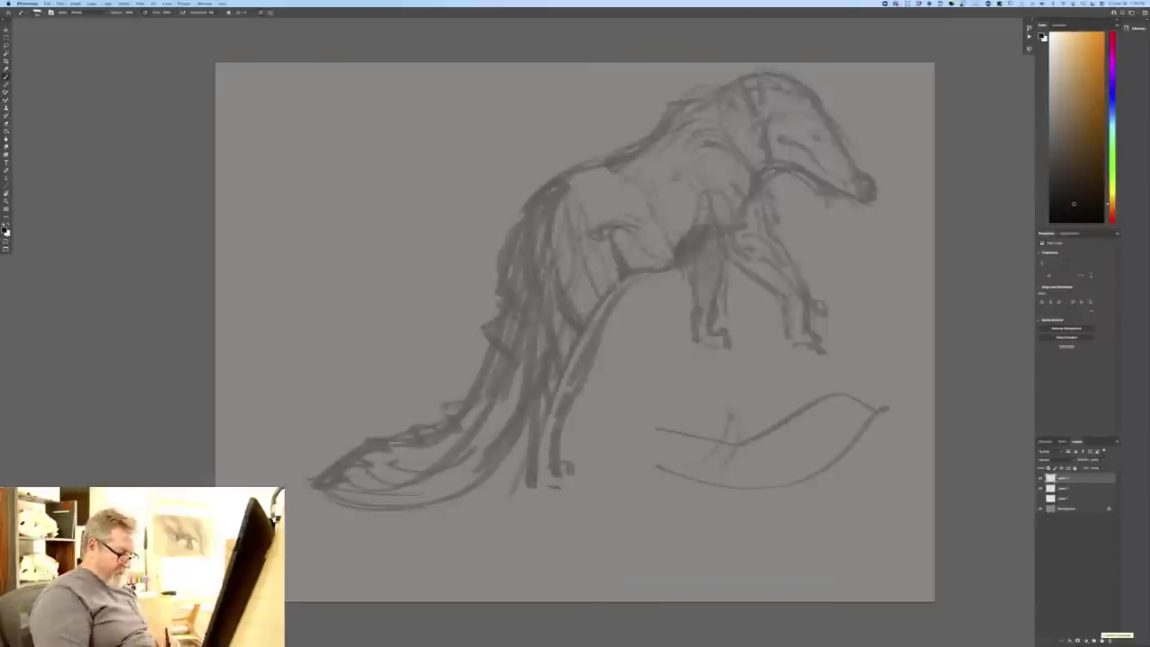
- Redraw the back of the jaw, the neck line beside it and the crown curve with dark strokes on the new layer
key(ctrl+plus)
key(ctrl+minus)
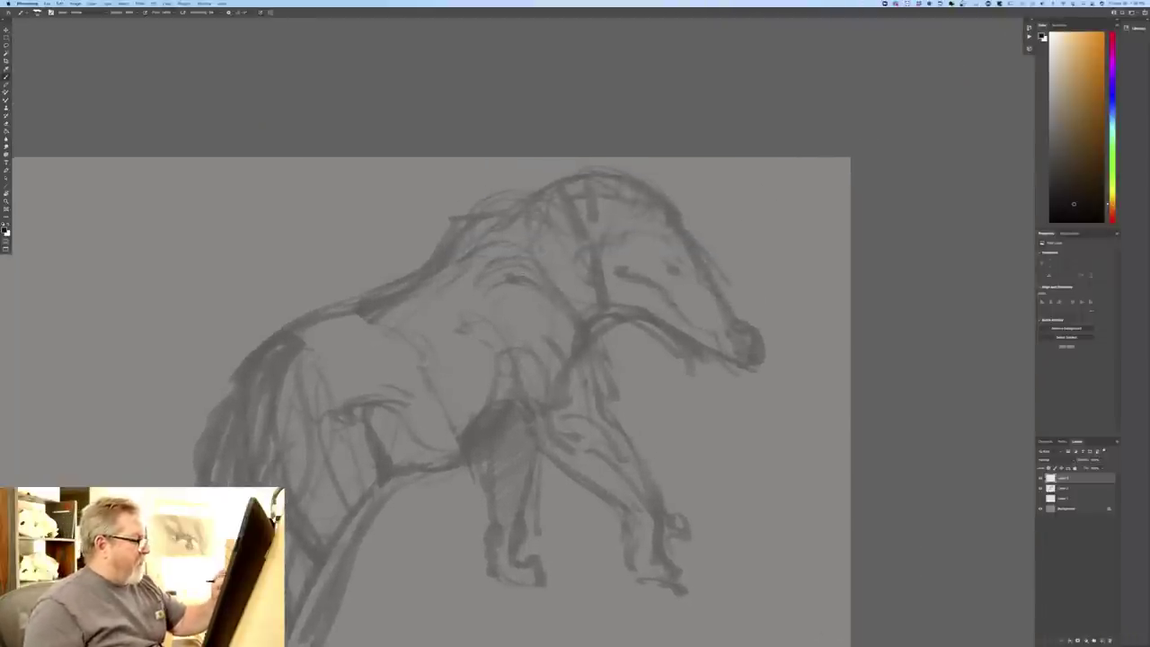
mouse_move(582, 309)
mouse_down()
mouse_move(566, 367)
mouse_move(543, 255)
mouse_move(586, 316)
mouse_up()
drag(600, 230, 605, 320)
drag(593, 273, 607, 311)
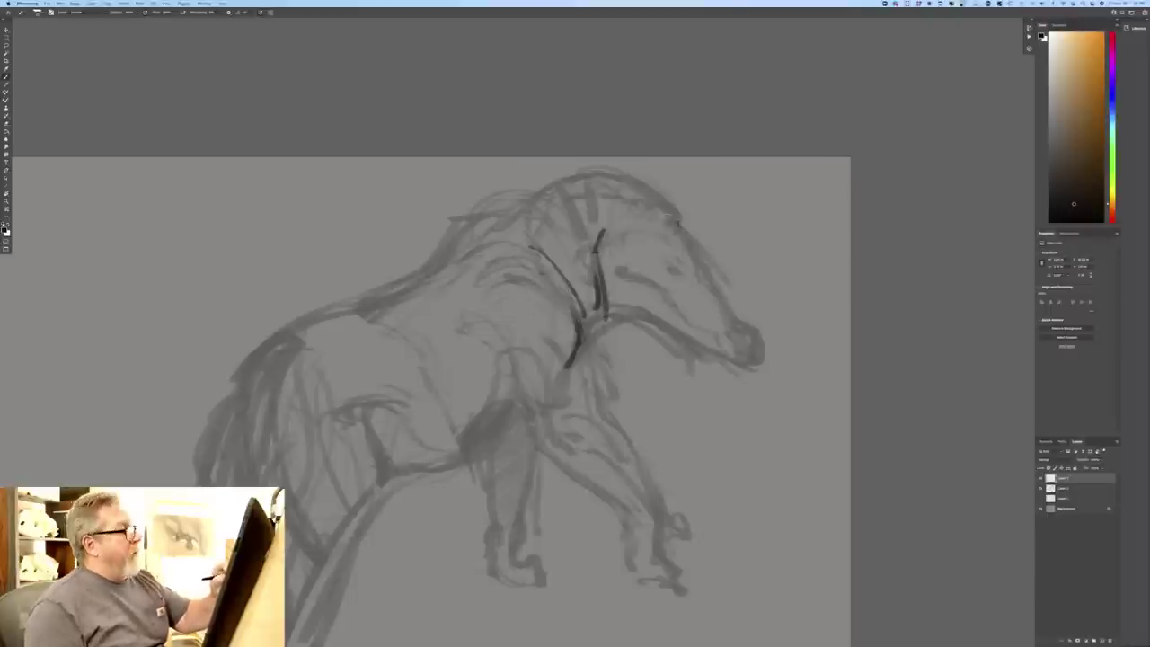
mouse_move(677, 220)
mouse_down()
mouse_move(649, 191)
mouse_move(607, 179)
mouse_move(536, 185)
mouse_move(528, 205)
mouse_up()
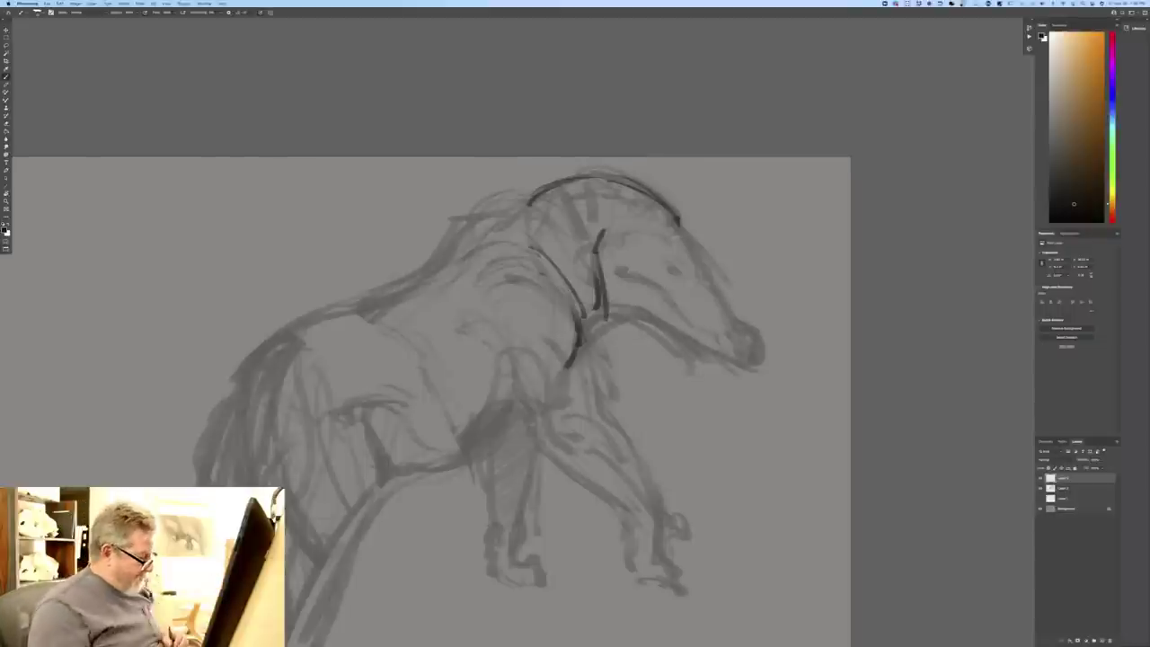
- Switch to Photos and browse the library to the crocodile pictures dated Sep 22–23, 2021
mouse_move(470, 636)
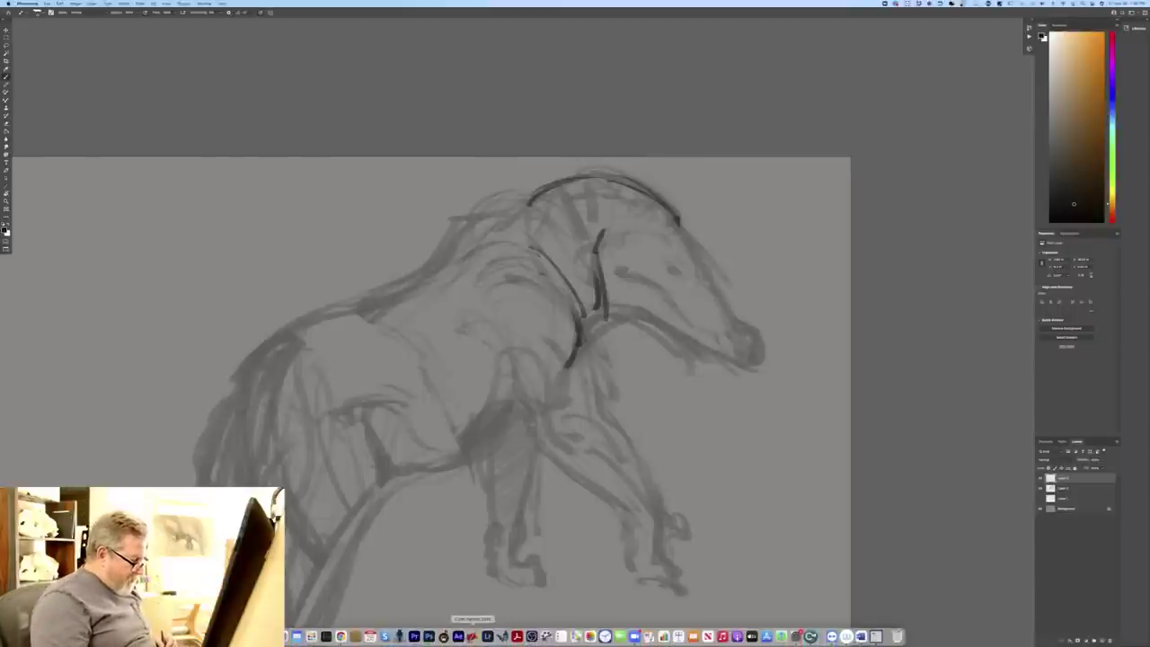
click(590, 636)
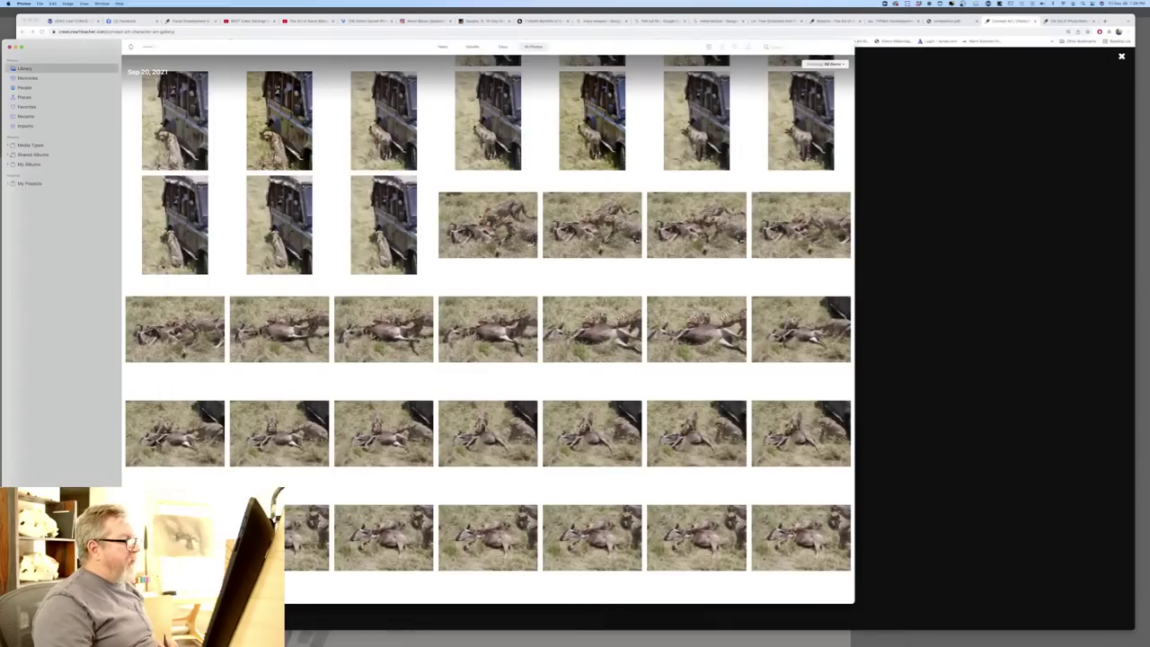
scroll(561, 422, down, 10)
scroll(575, 333, down, 3)
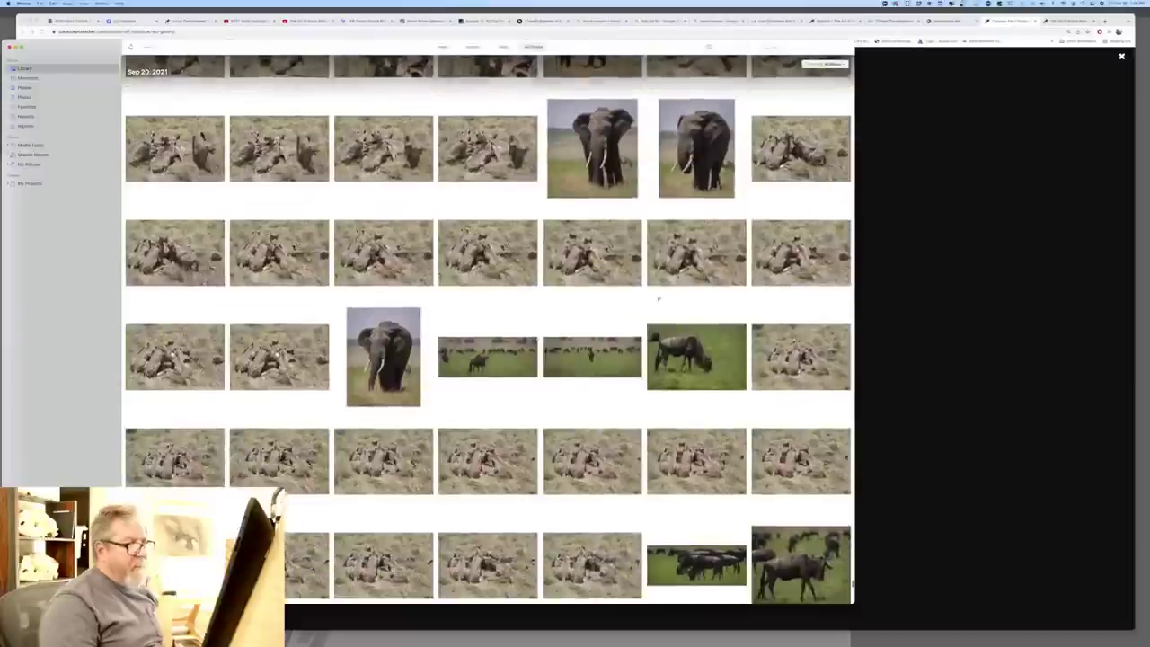
scroll(749, 322, up, 5)
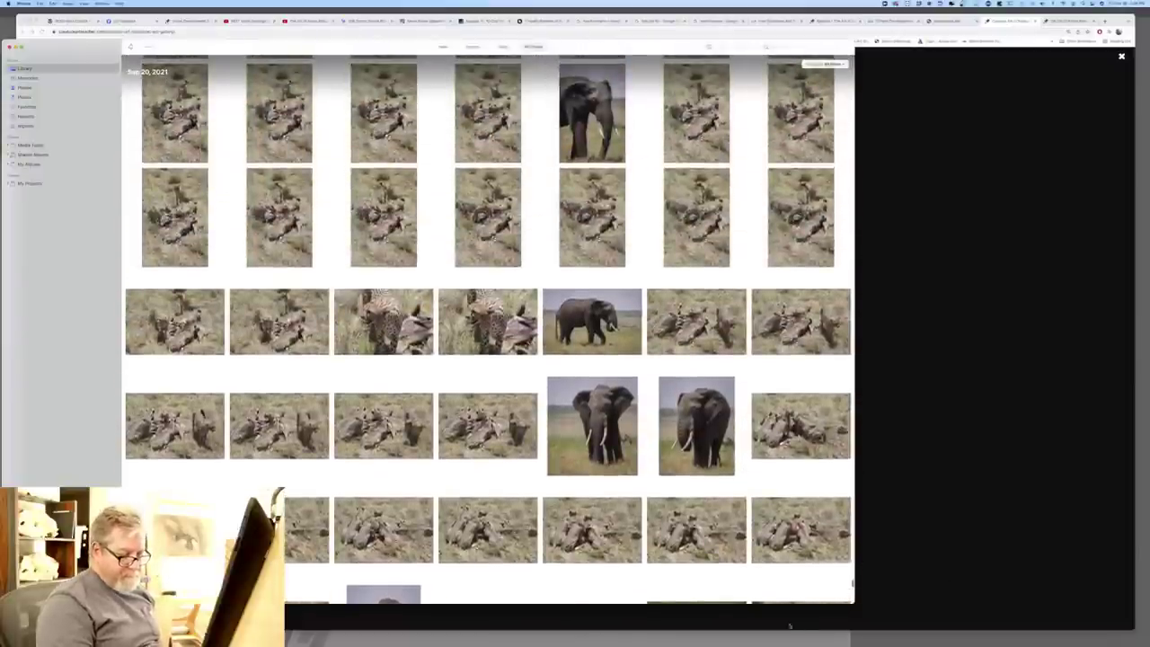
drag(852, 584, 851, 600)
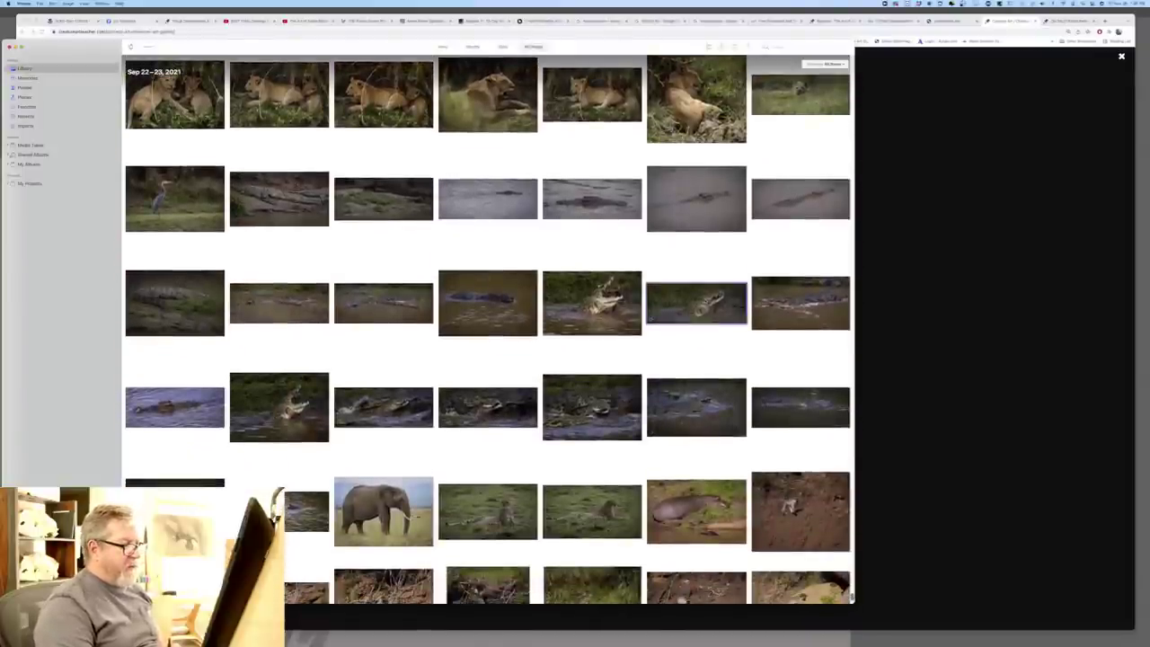
- Open the photo of the crocodile lifting its head with debris in its jaws, capture it as a screenshot, and return to the library
double_click(706, 302)
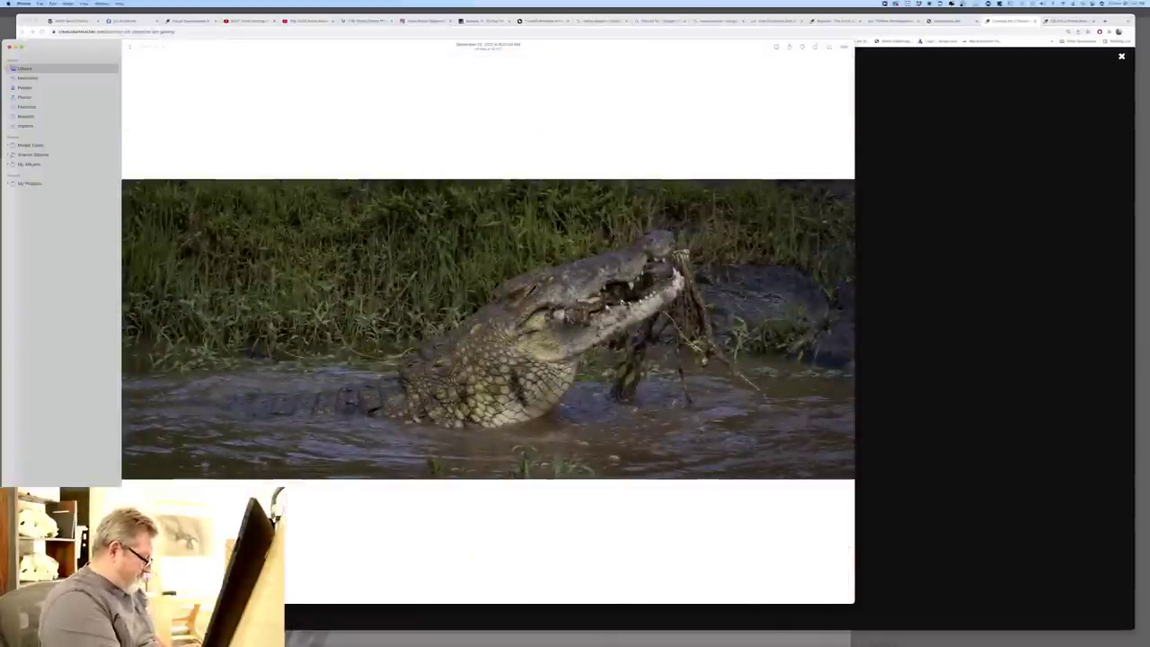
drag(334, 219, 810, 465)
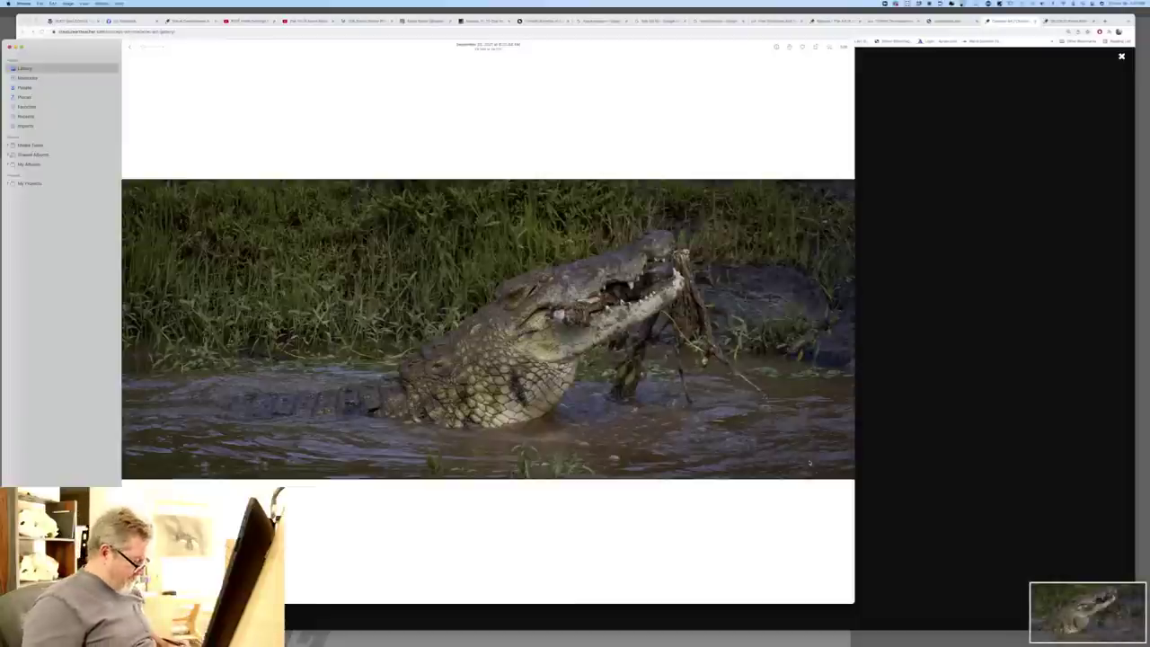
key(f)
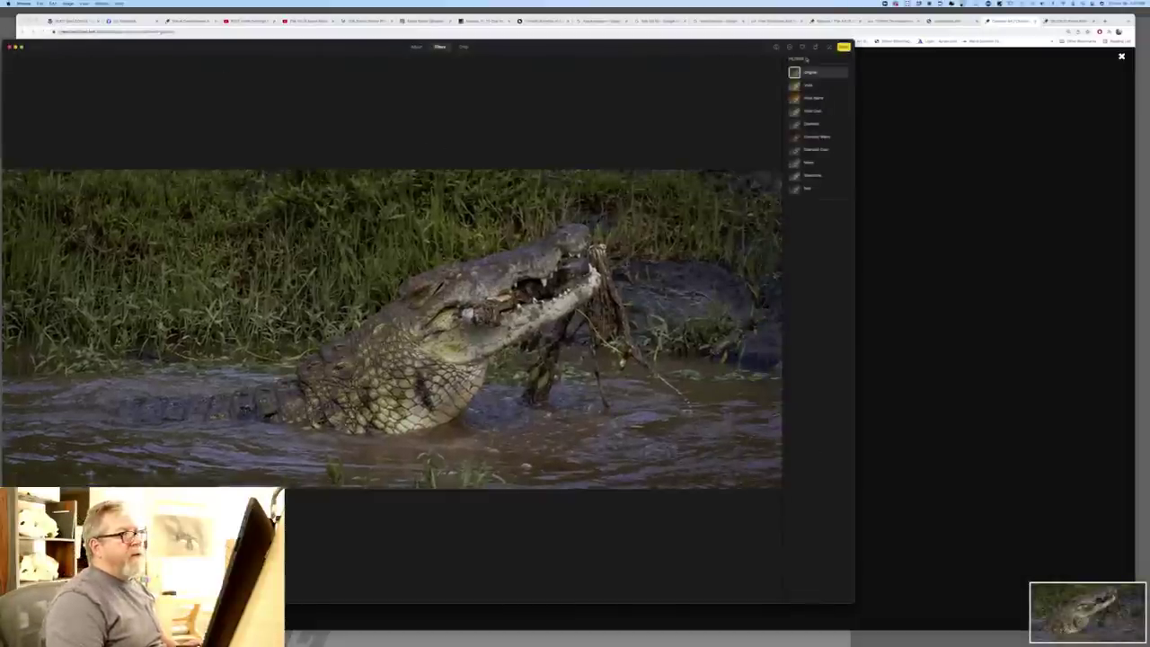
click(844, 46)
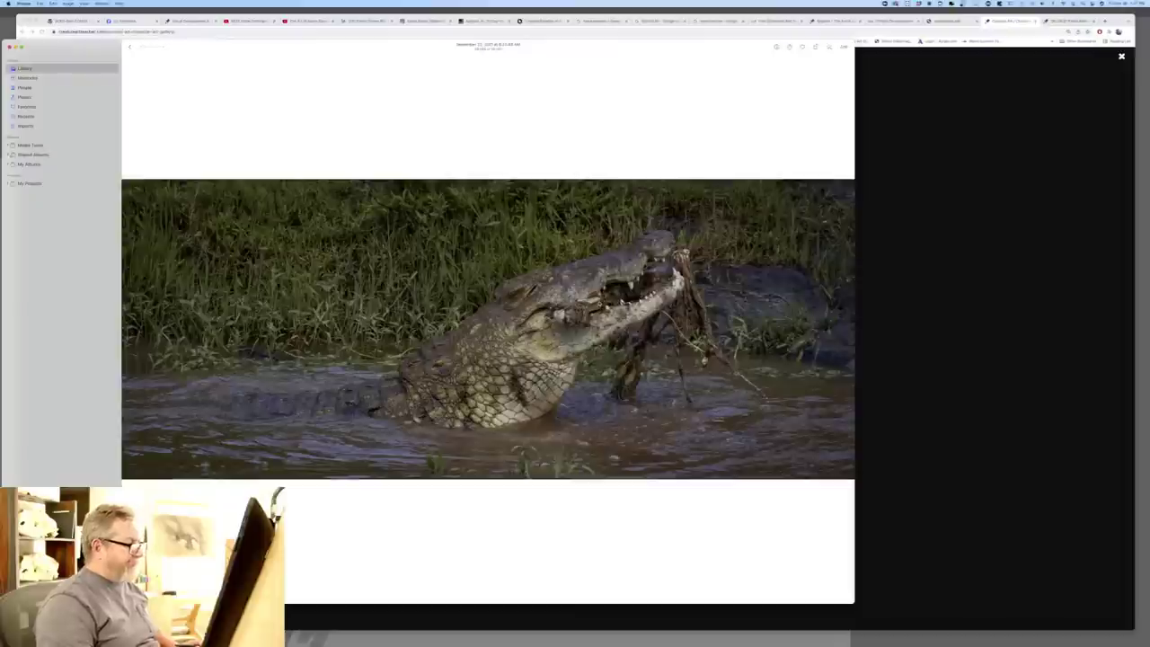
key(Escape)
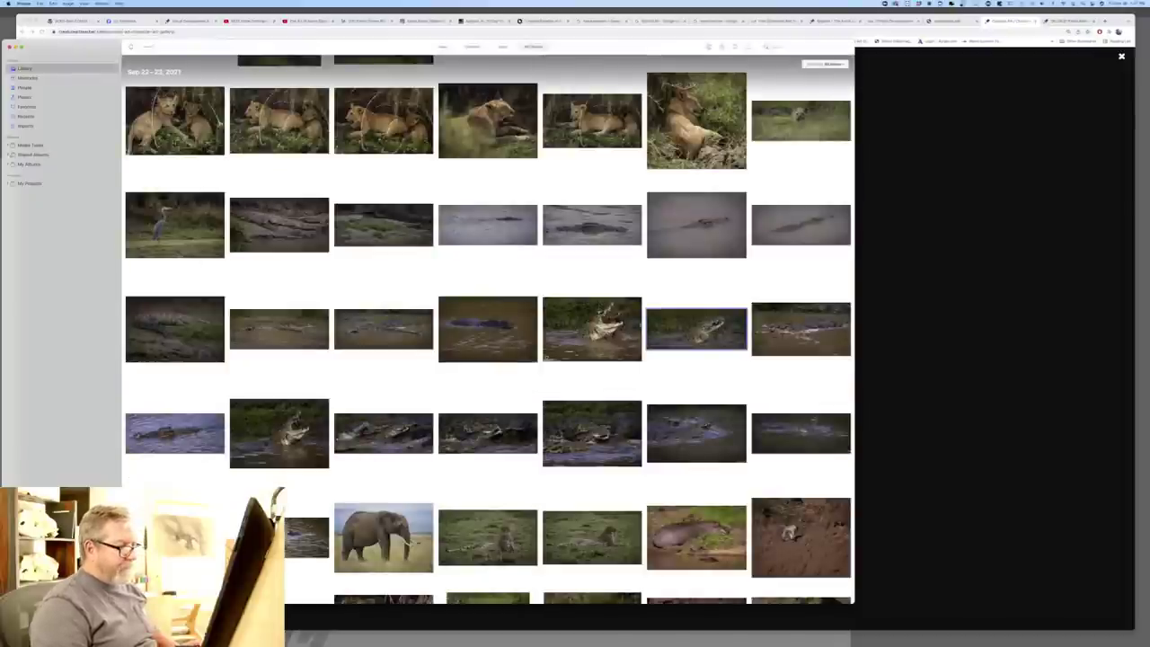
- Open the photo of the crocodile in brown water beside a log, enlarge it on the toothed head, and capture a screenshot of that area
key(space)
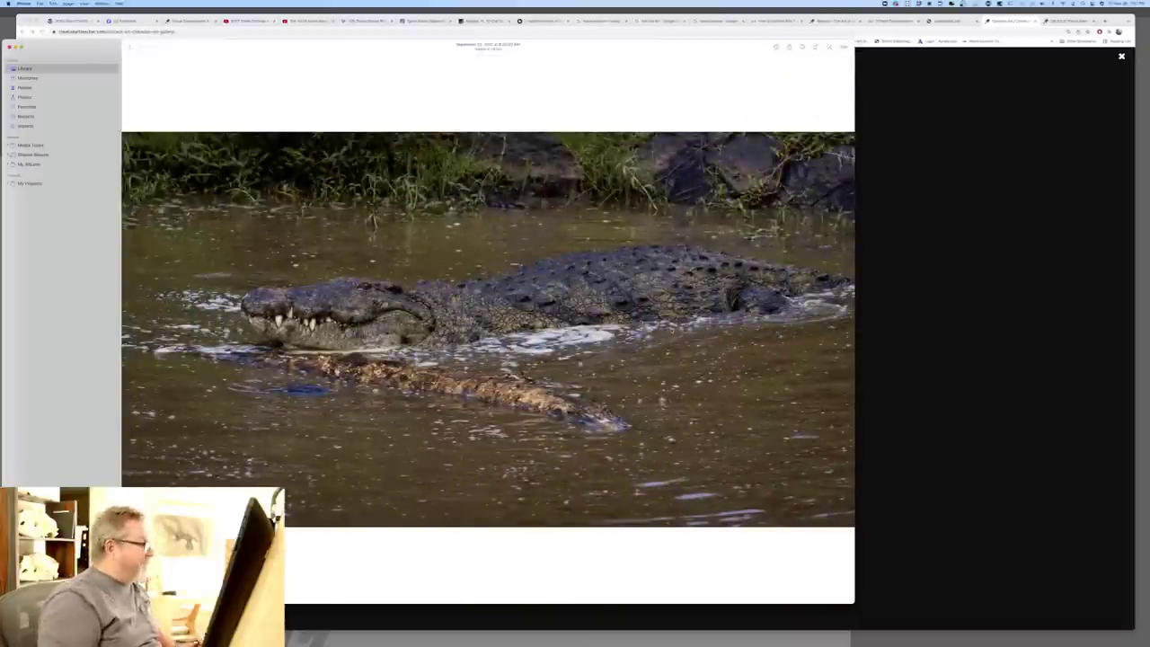
drag(135, 48, 150, 48)
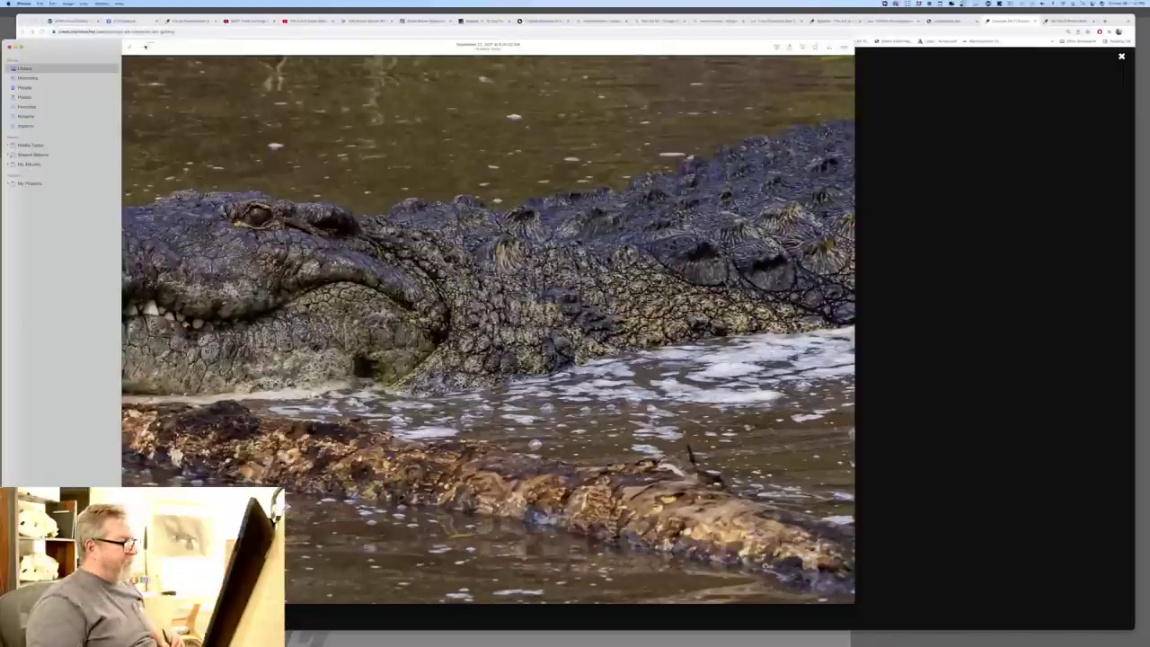
scroll(487, 329, right, 1)
scroll(487, 328, left, 5)
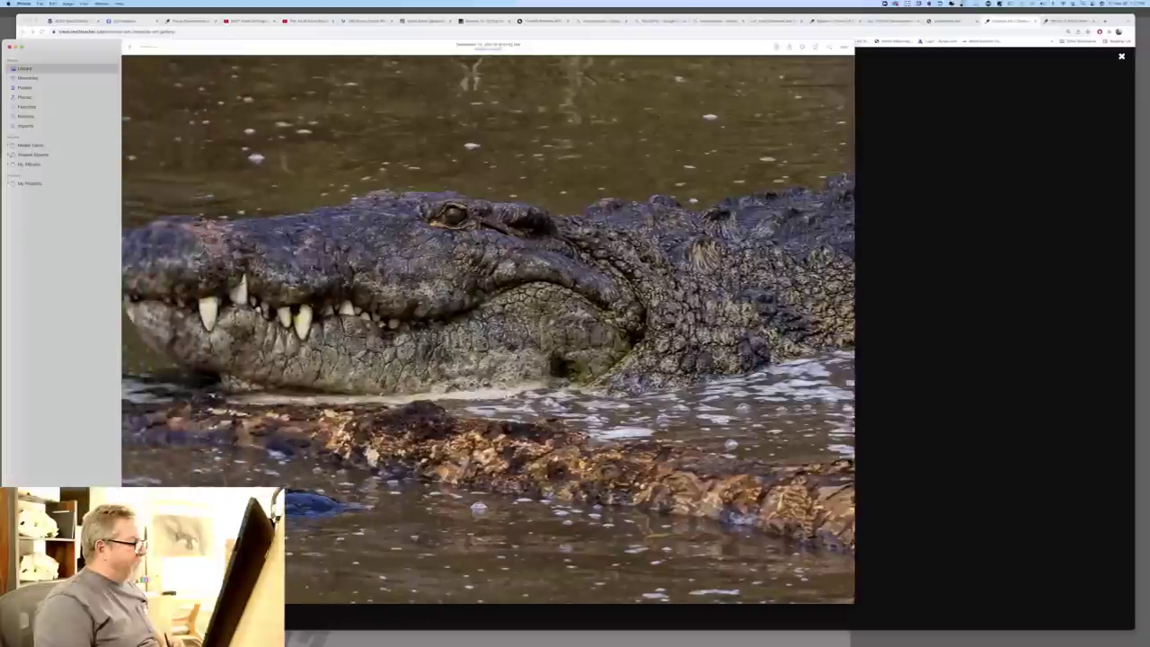
scroll(488, 328, left, 5)
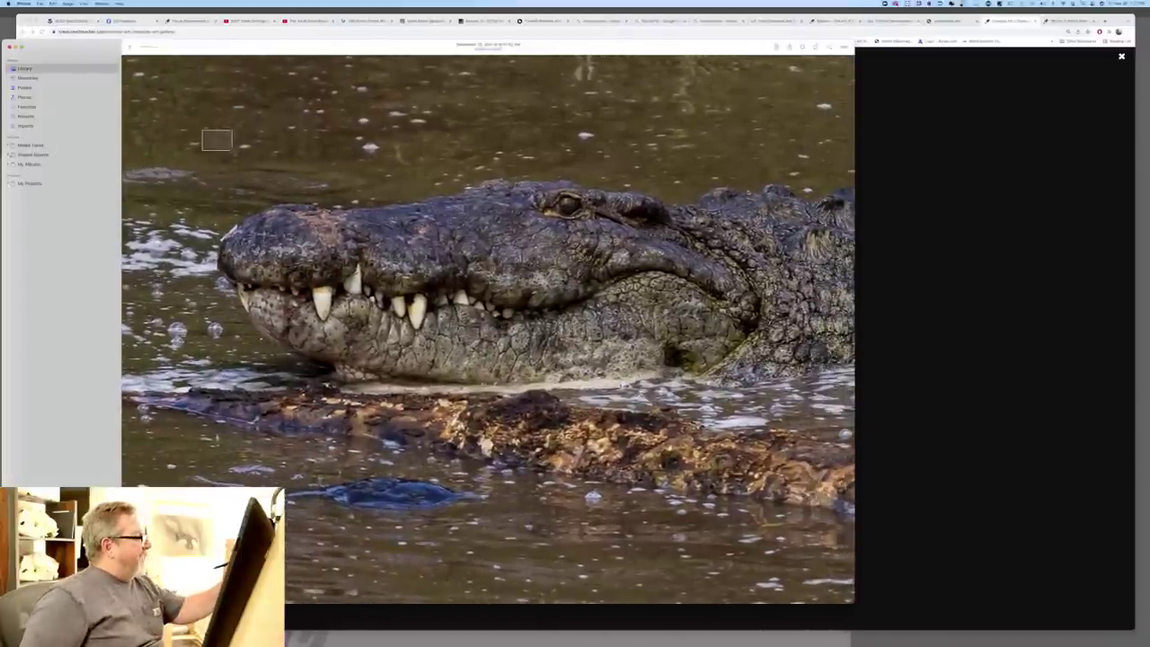
drag(232, 150, 840, 501)
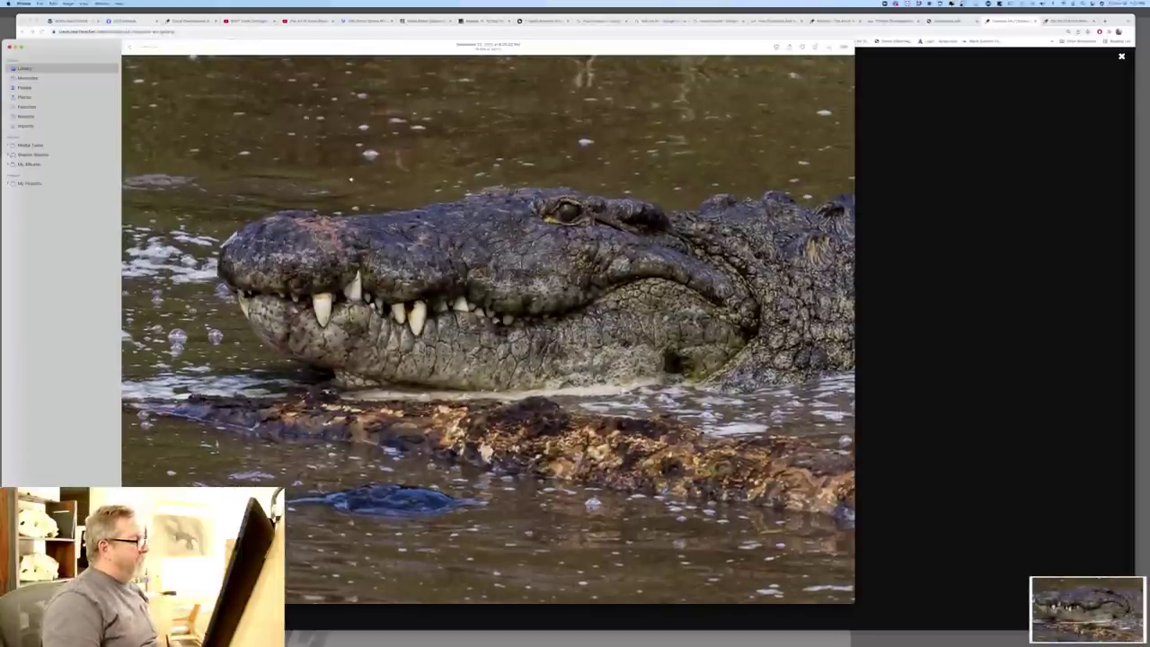
key(Escape)
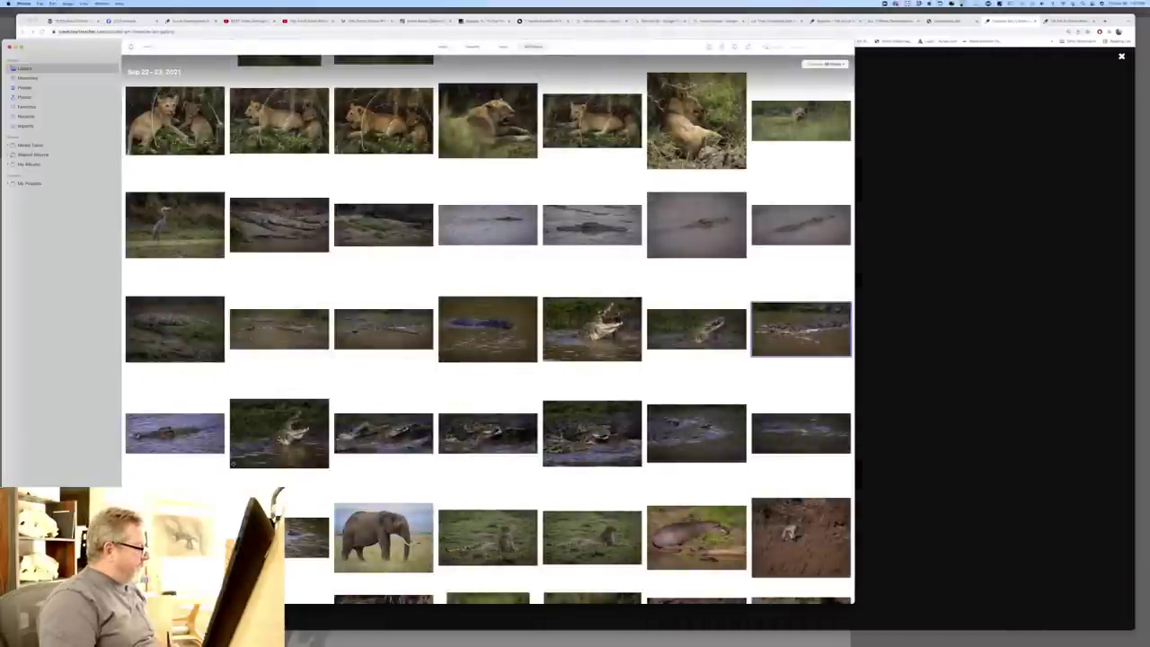
- Open the photo of the crocodile lying on the grassy bank and capture a screenshot of its enlarged head
double_click(195, 333)
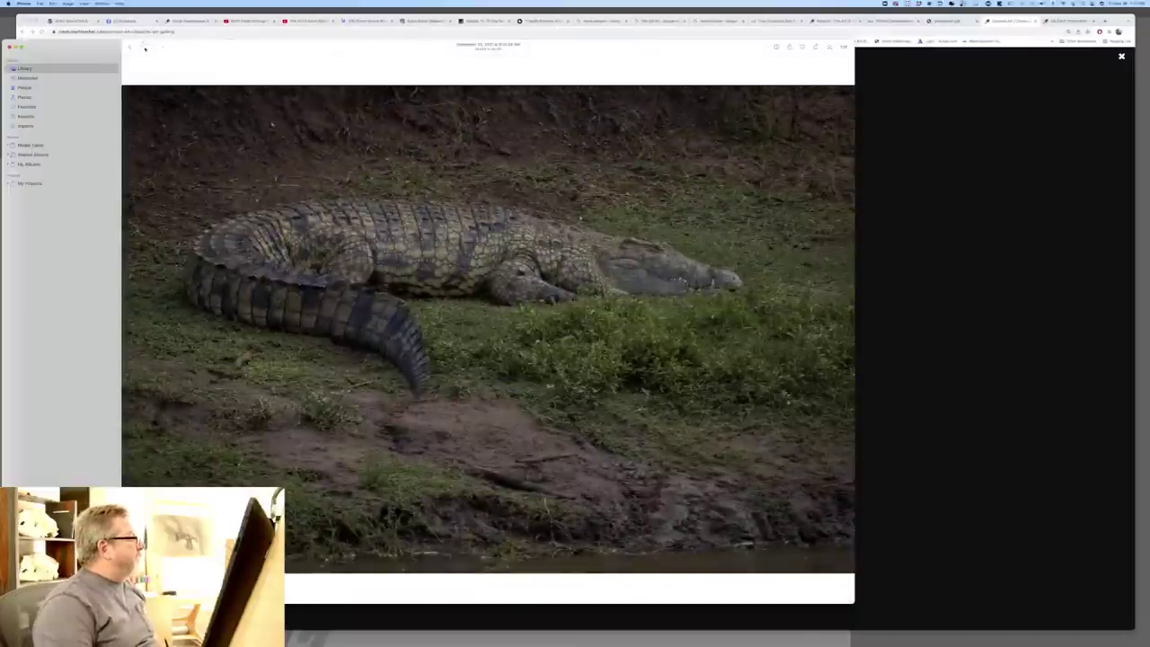
drag(143, 47, 152, 48)
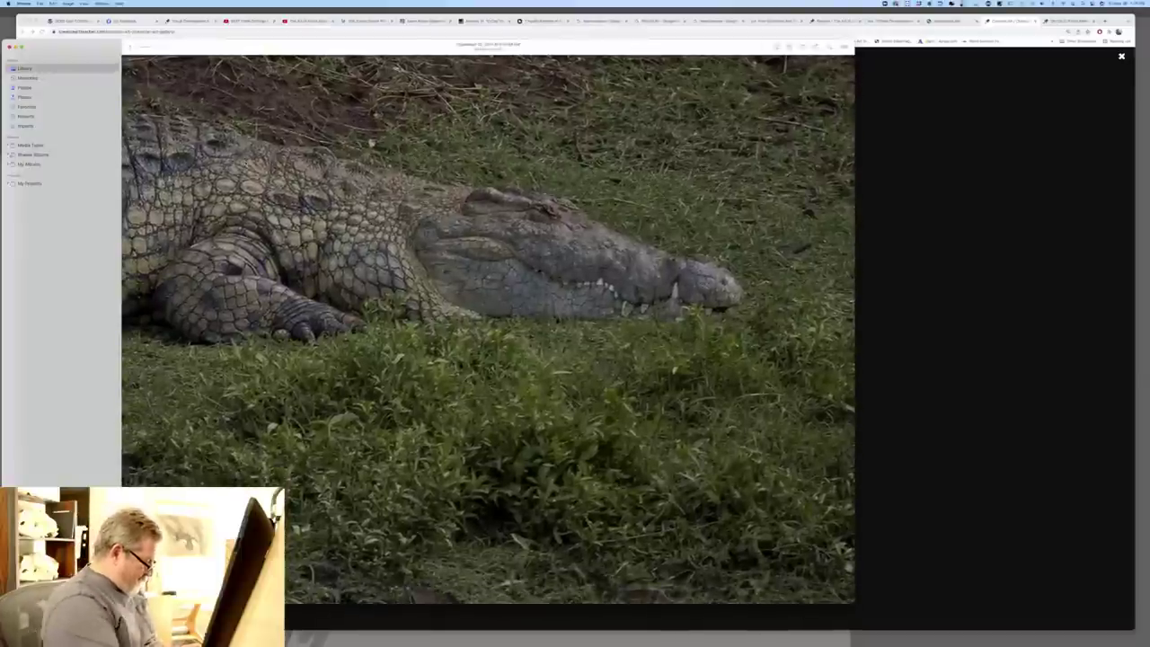
key(super+shift+4)
drag(318, 132, 811, 423)
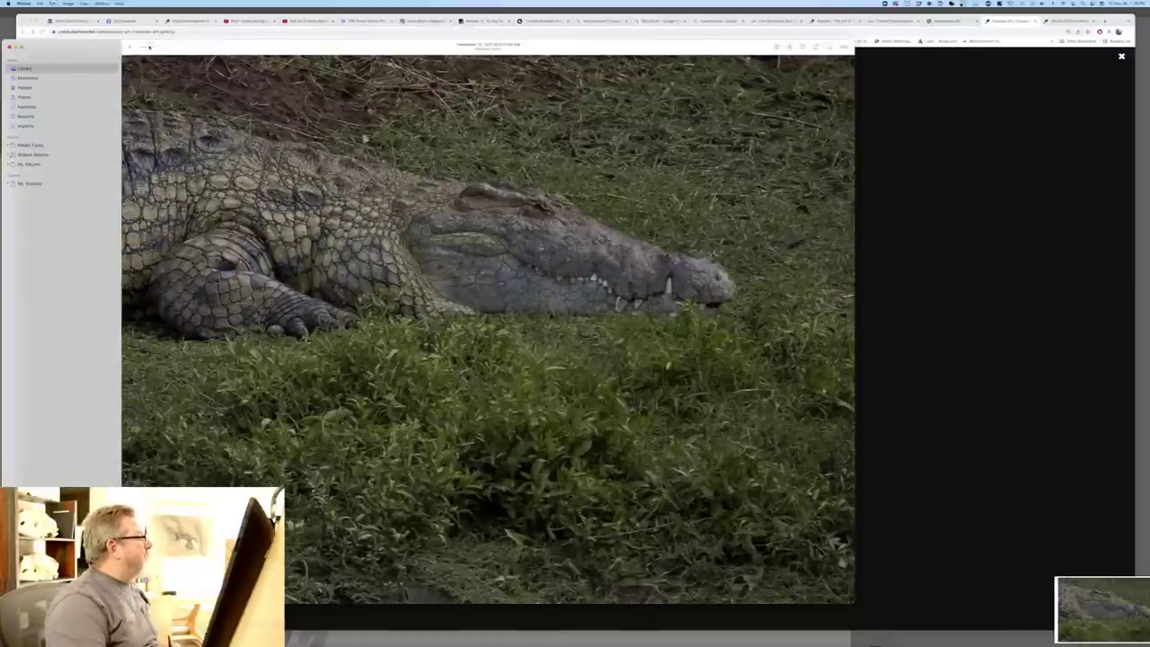
drag(150, 47, 136, 49)
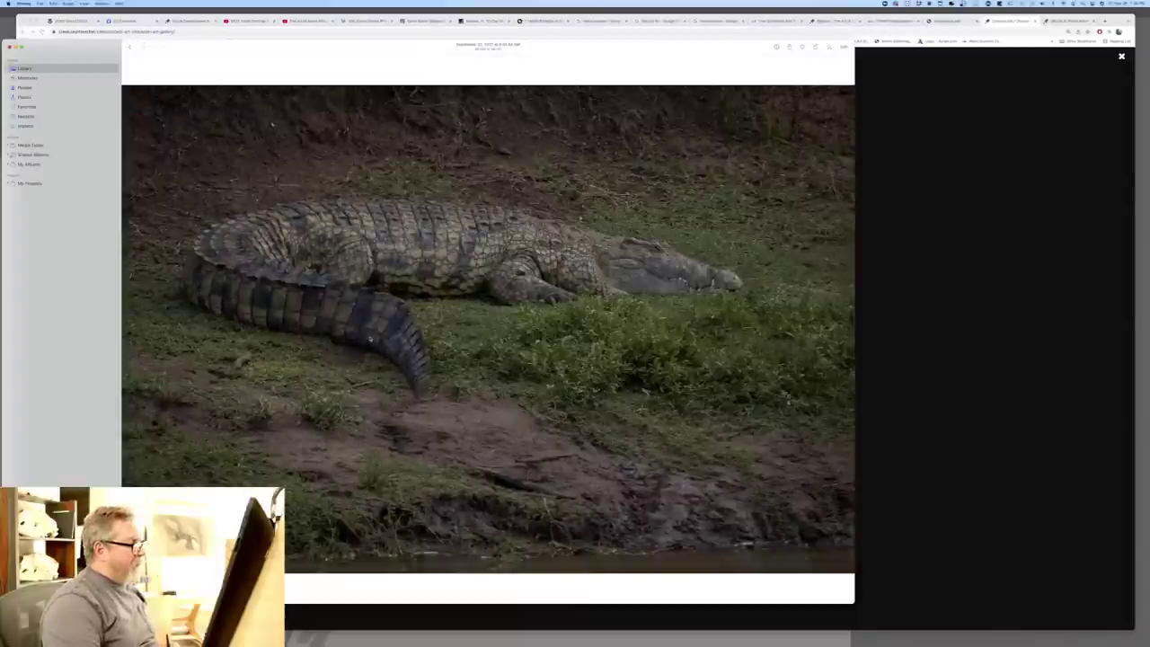
key(Escape)
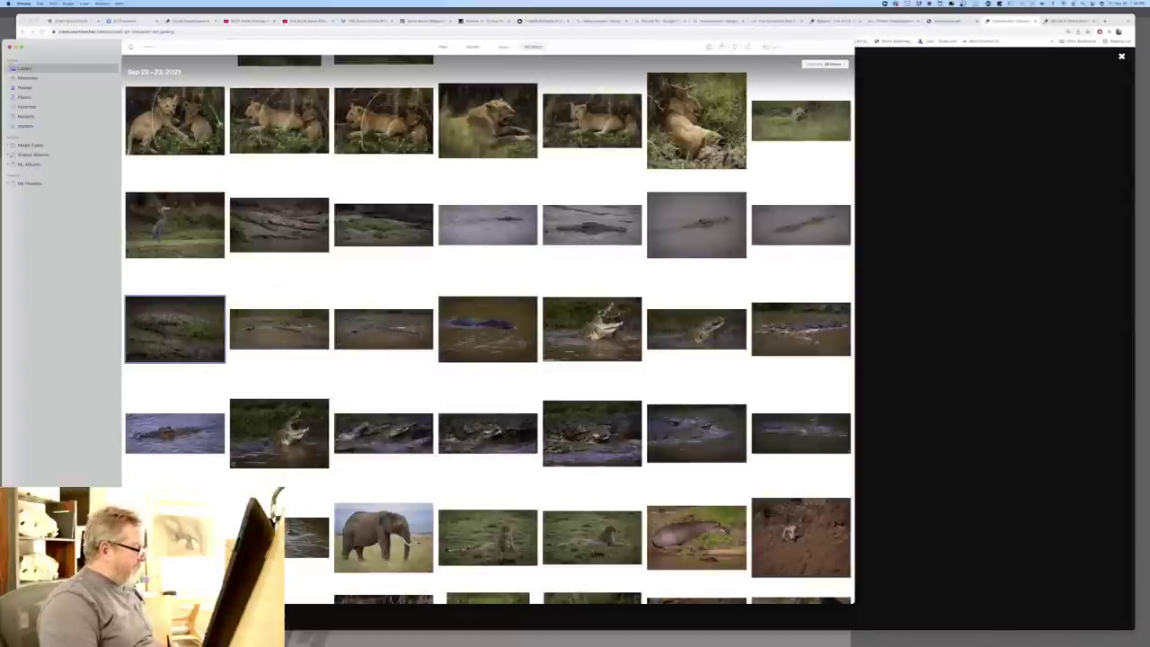
- Open the photo of several crocodiles feeding at the bank and capture a screenshot of the two central heads
scroll(305, 432, down, 5)
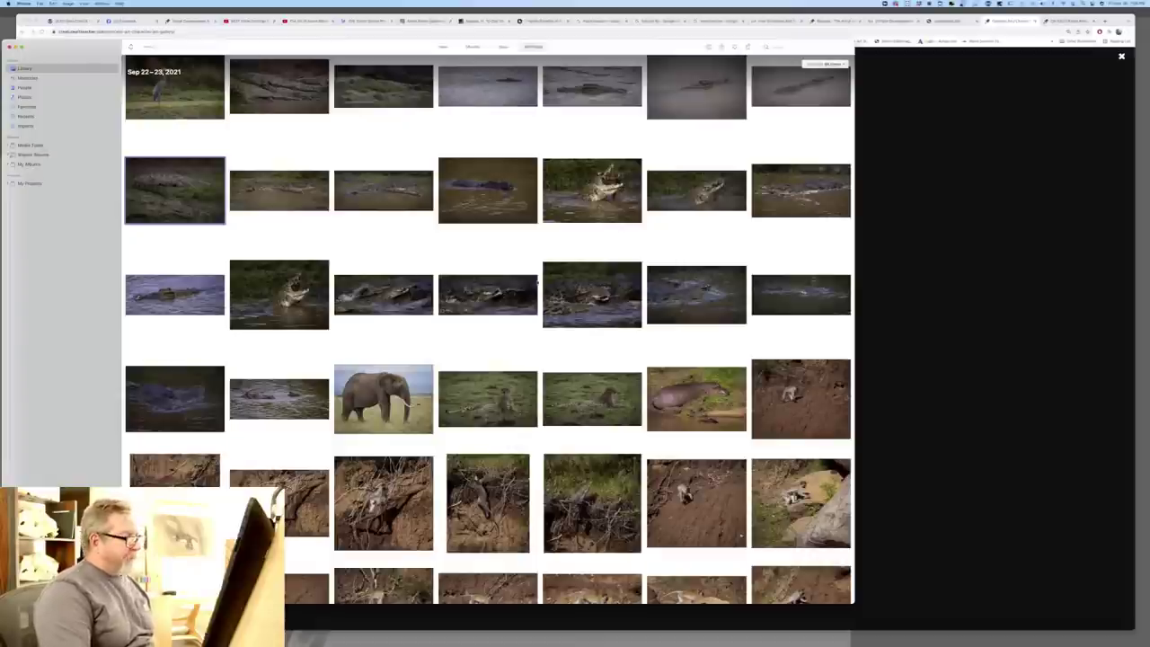
double_click(588, 301)
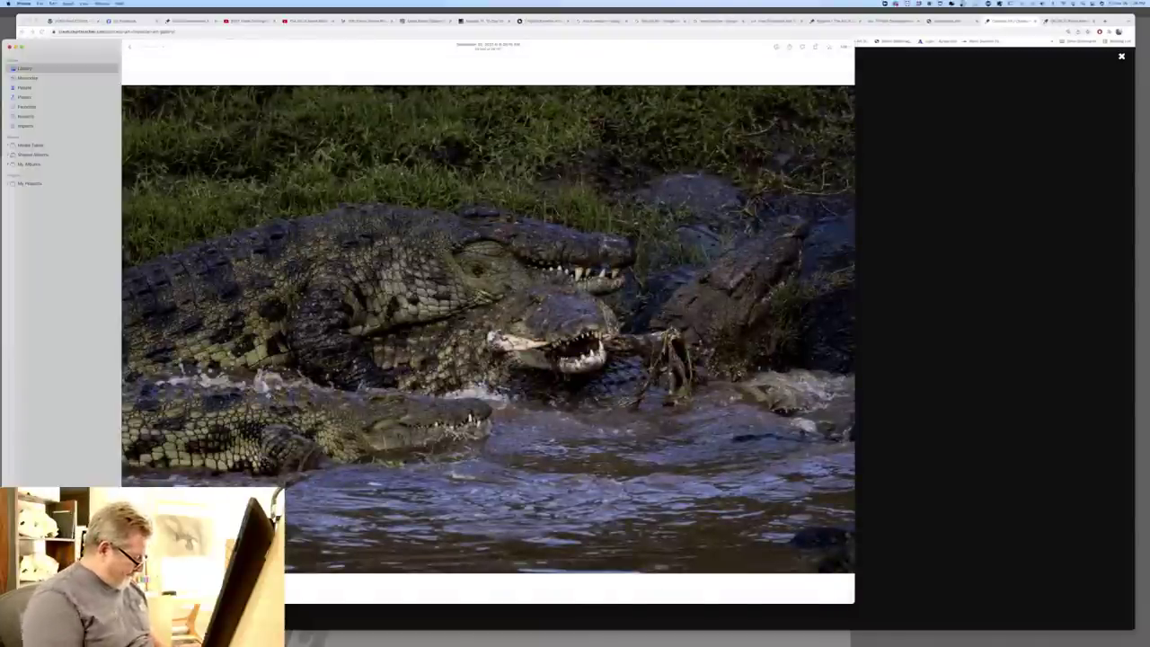
key(super+shift+4)
drag(402, 215, 703, 449)
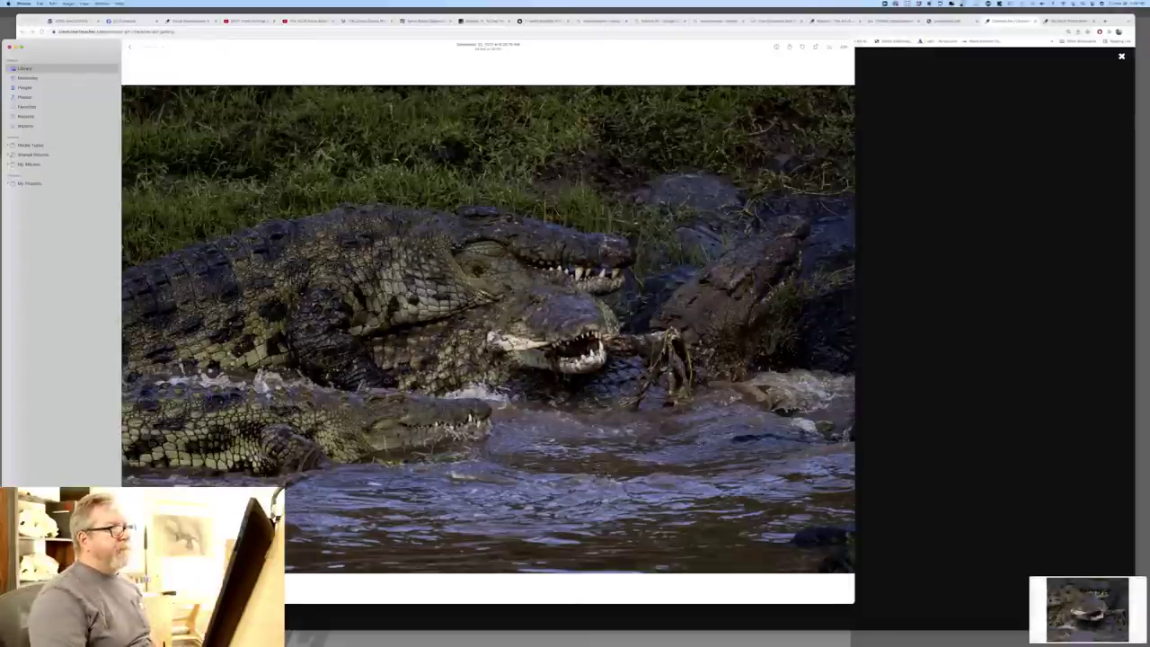
double_click(673, 259)
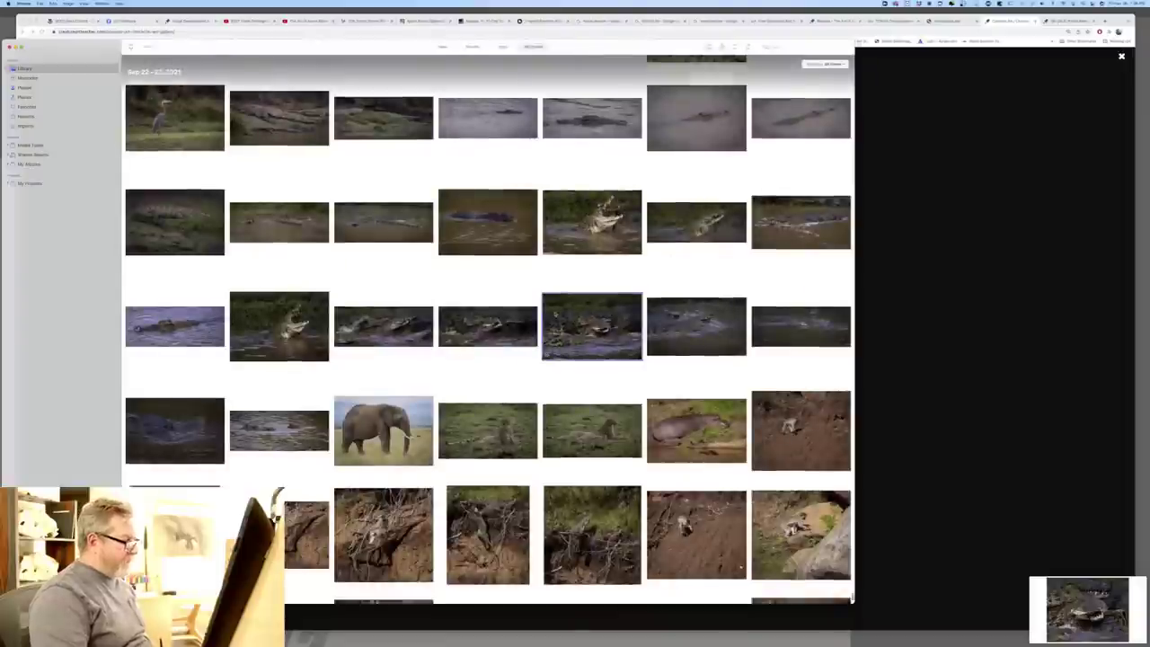
- Open the wide photo of crocodiles tearing at prey beside the water, view it, and return to the library
scroll(555, 314, down, 2)
double_click(507, 267)
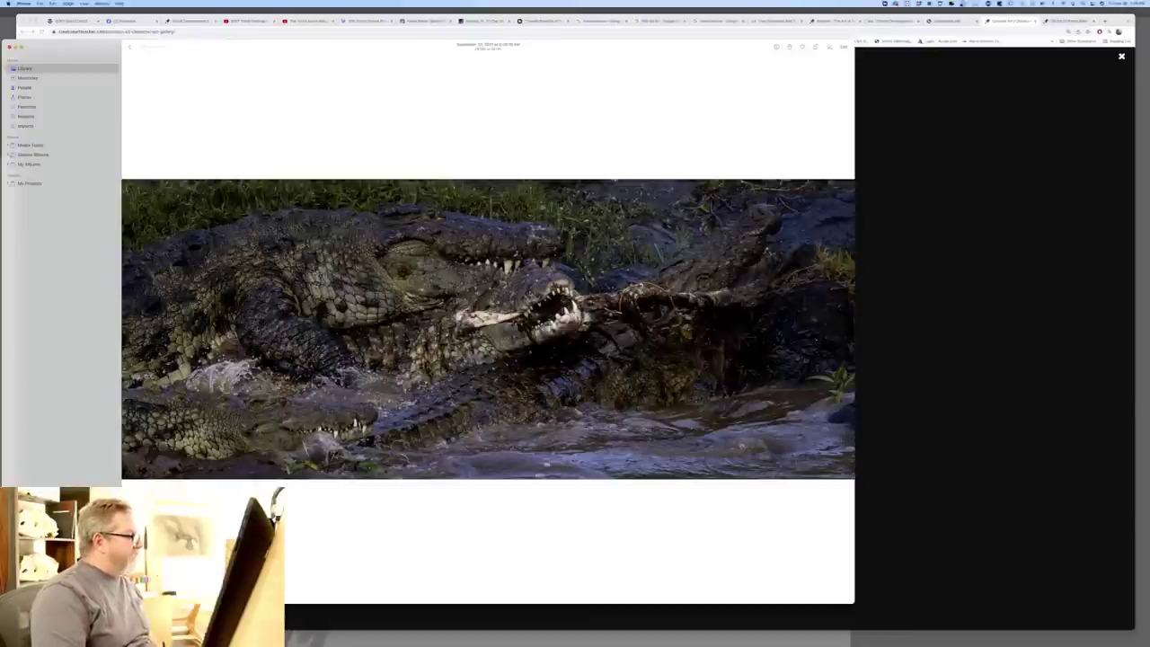
key(Escape)
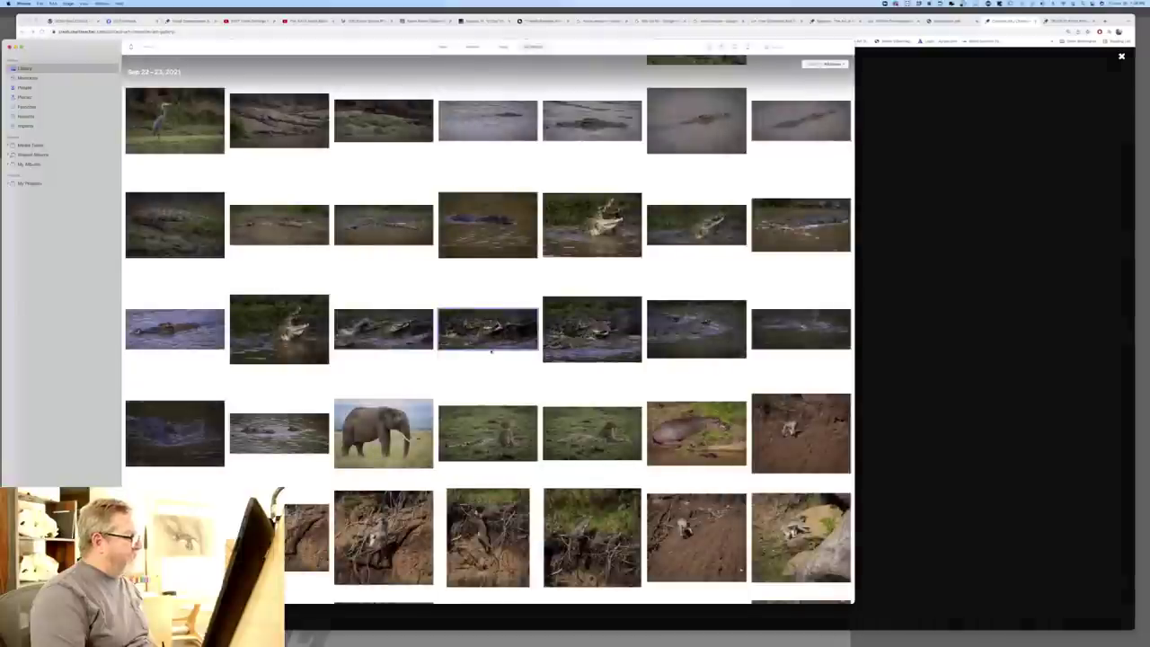
- Browse the September 2021 wildlife photos for another crocodile reference and open the crocodile with the curved striped tail on the muddy bank
scroll(367, 381, up, 2)
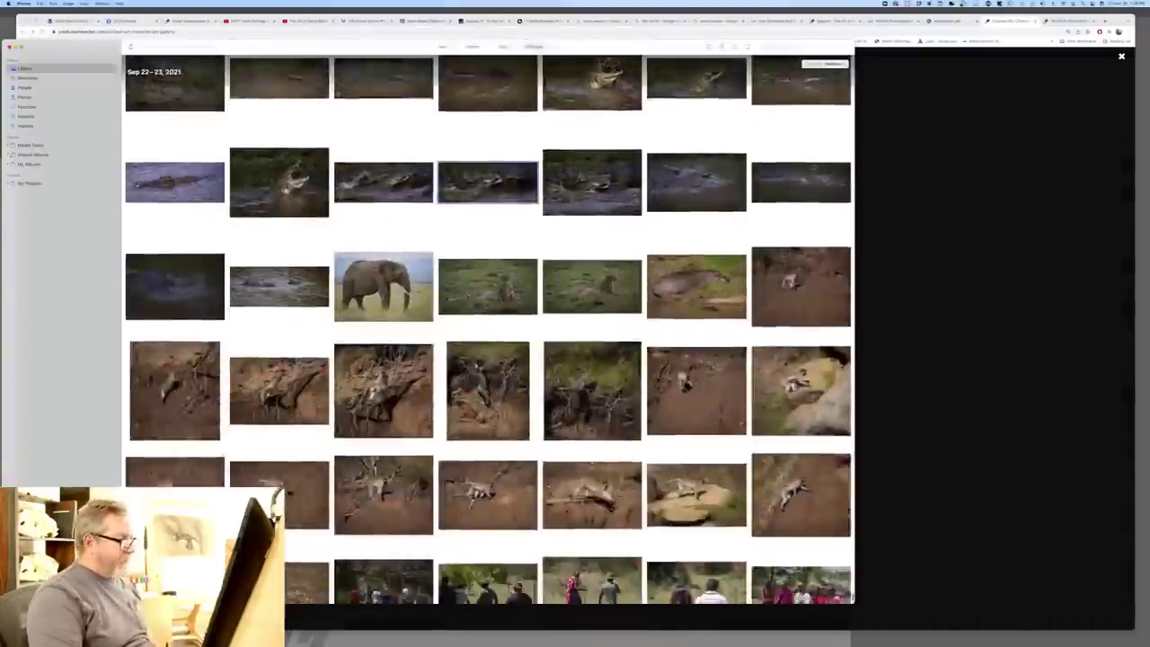
scroll(374, 371, down, 10)
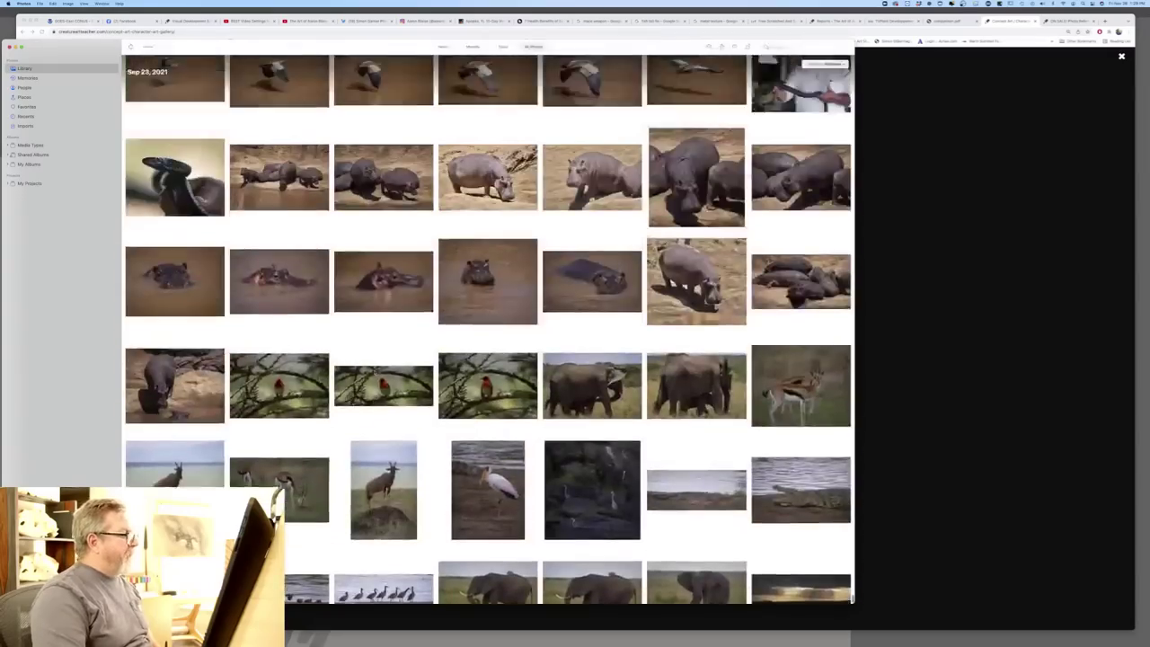
scroll(374, 371, up, 15)
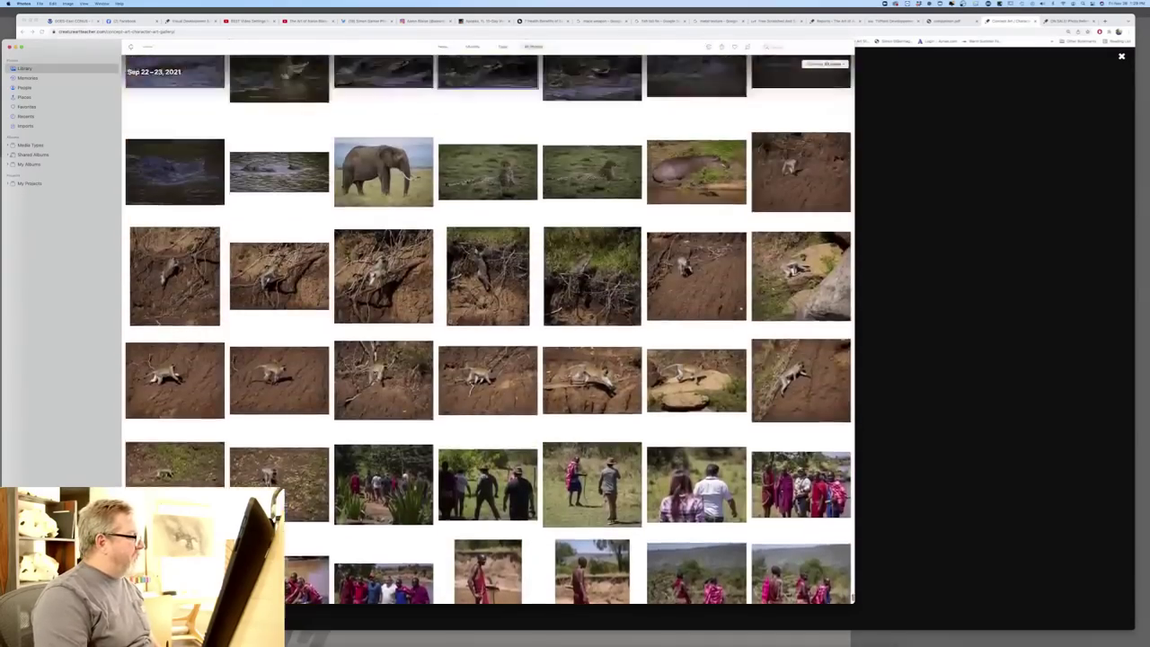
scroll(375, 371, up, 20)
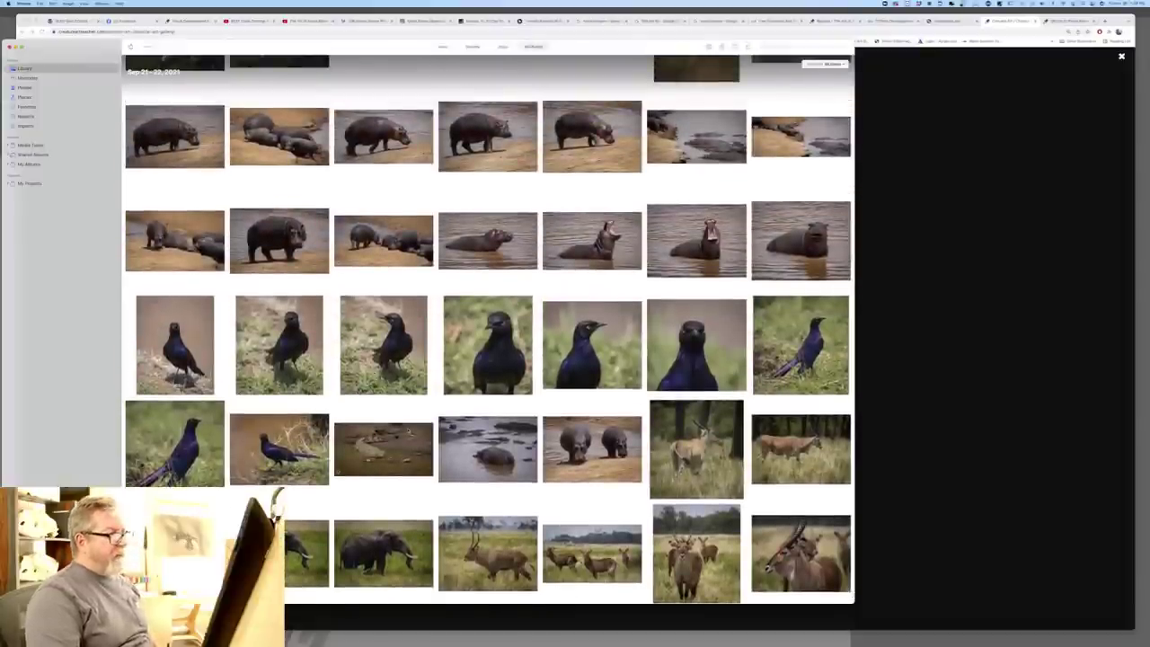
scroll(443, 451, up, 4)
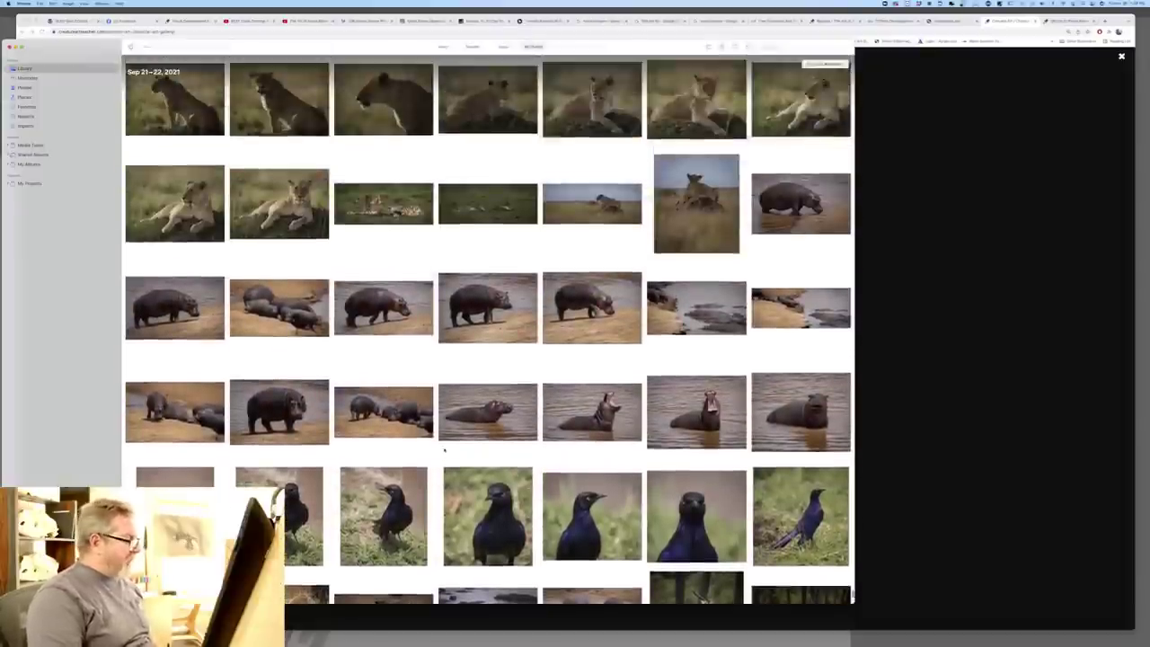
scroll(444, 451, down, 7)
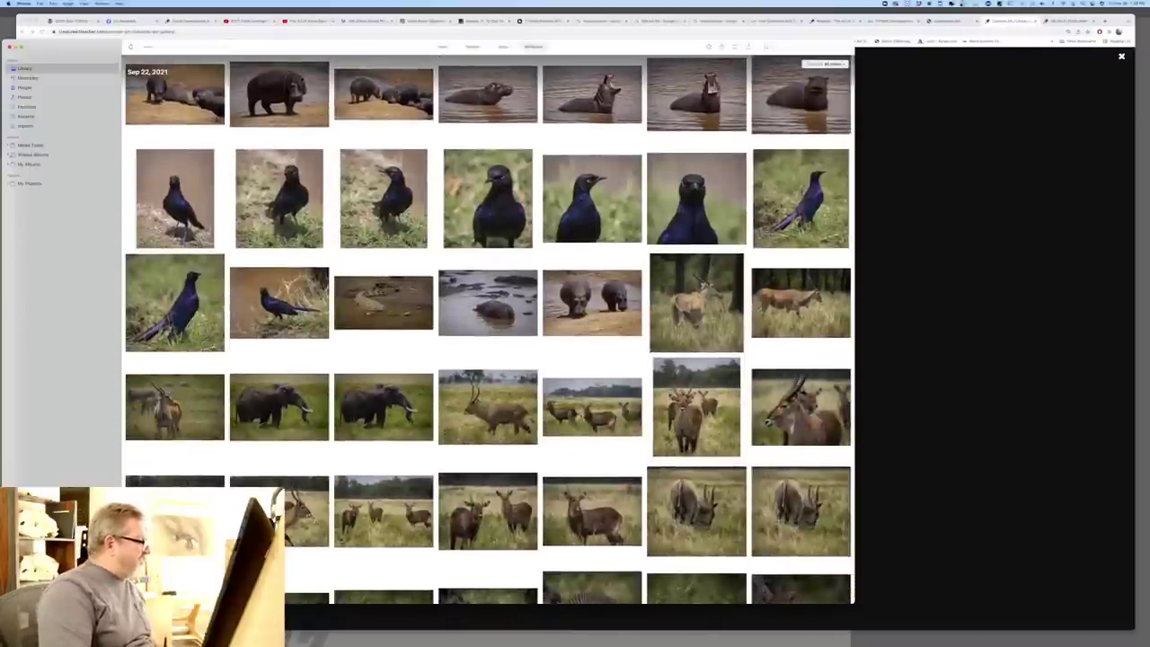
scroll(490, 329, up, 4)
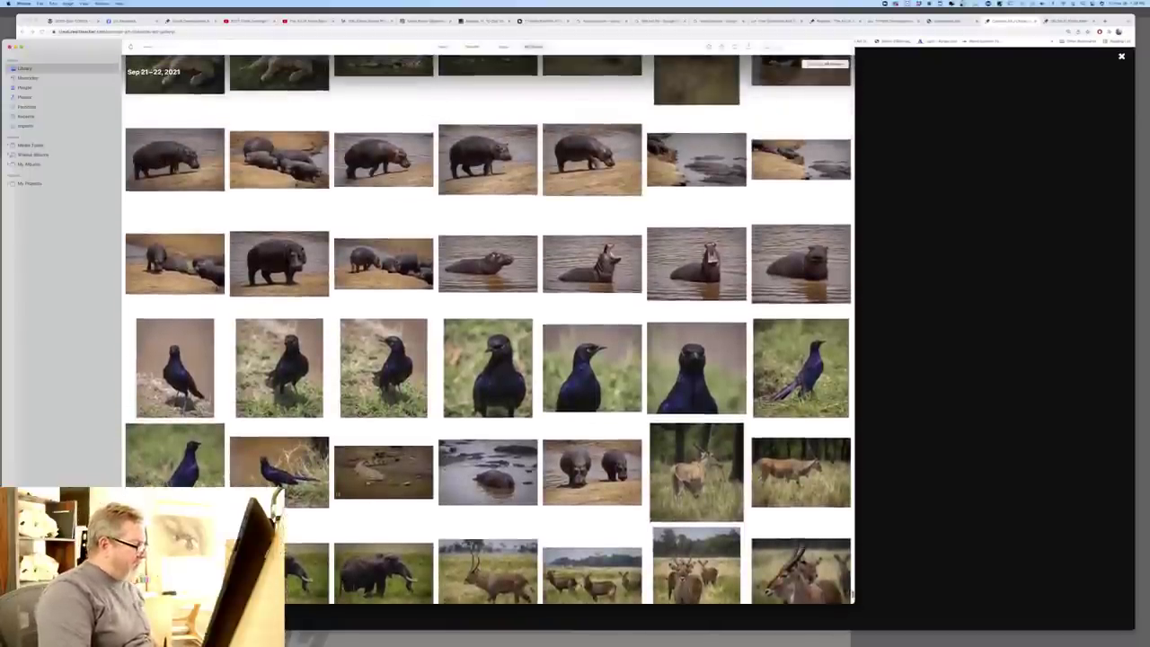
double_click(381, 476)
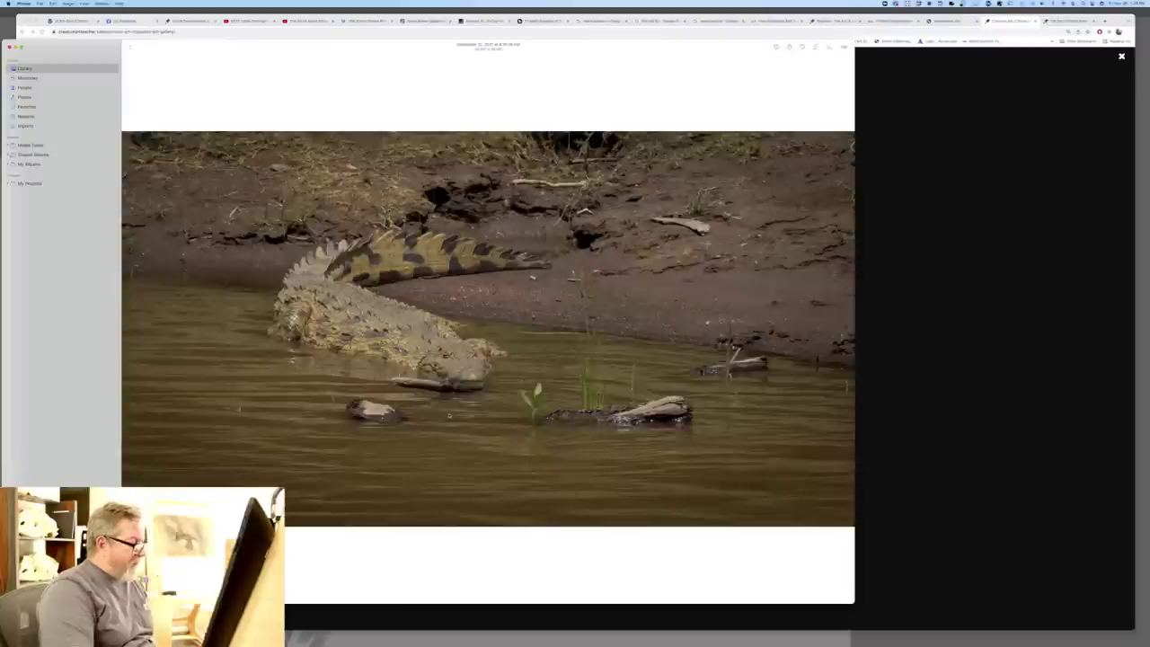
double_click(449, 416)
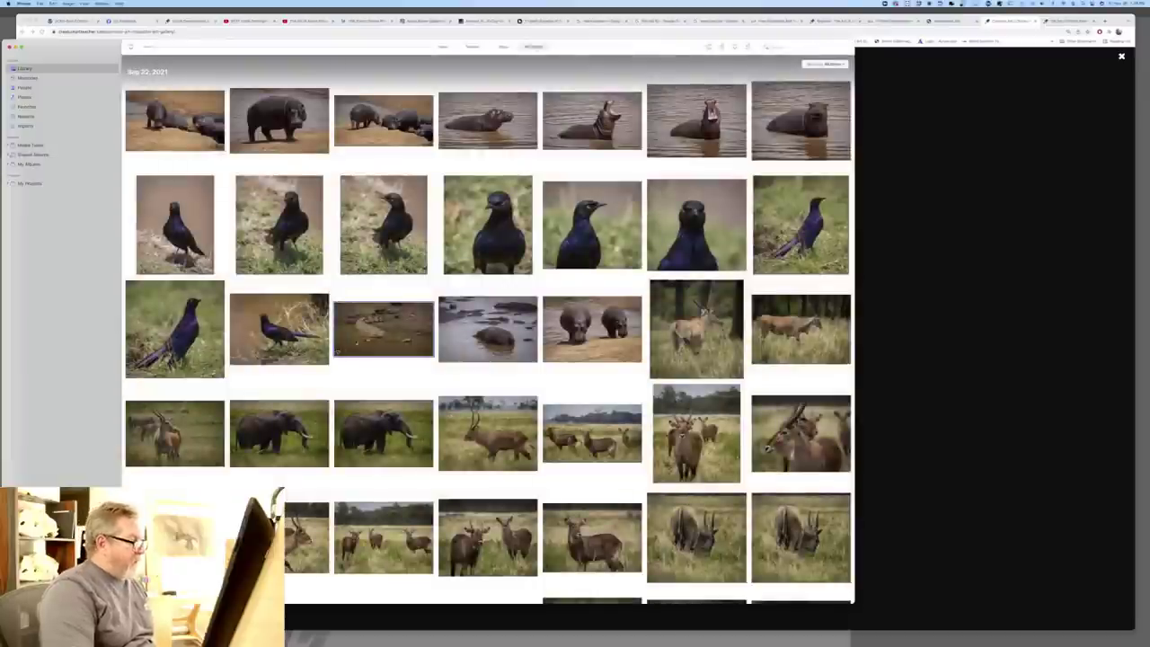
double_click(362, 343)
key(space)
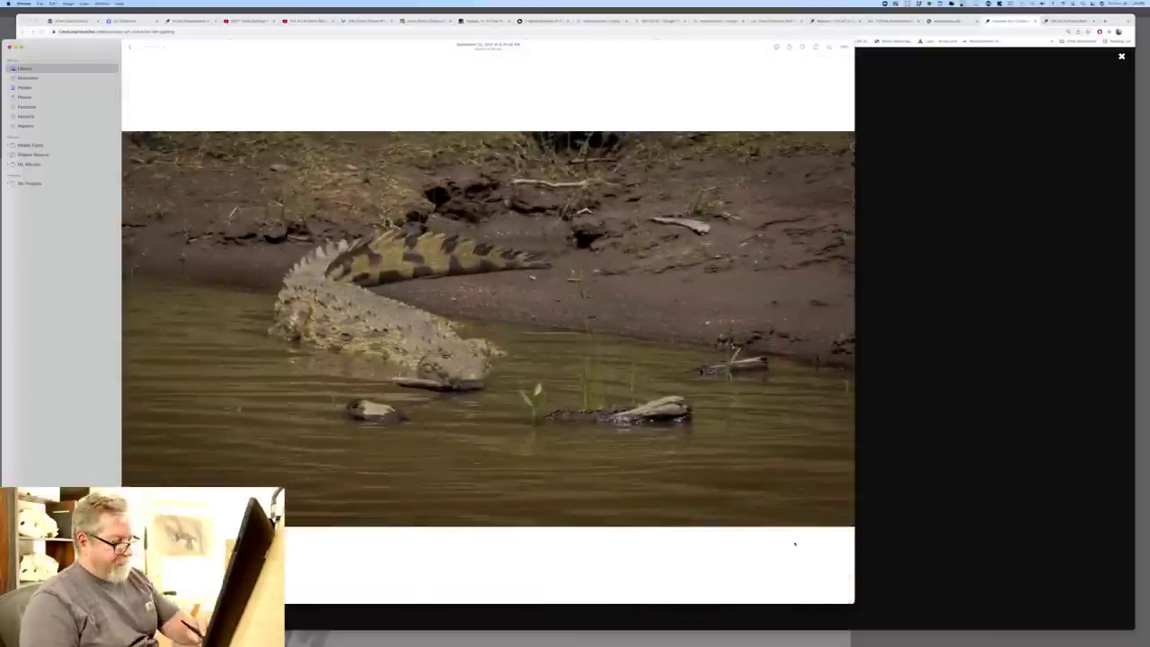
- Switch back to Photoshop and show the whole creature sketch in its window
click(874, 521)
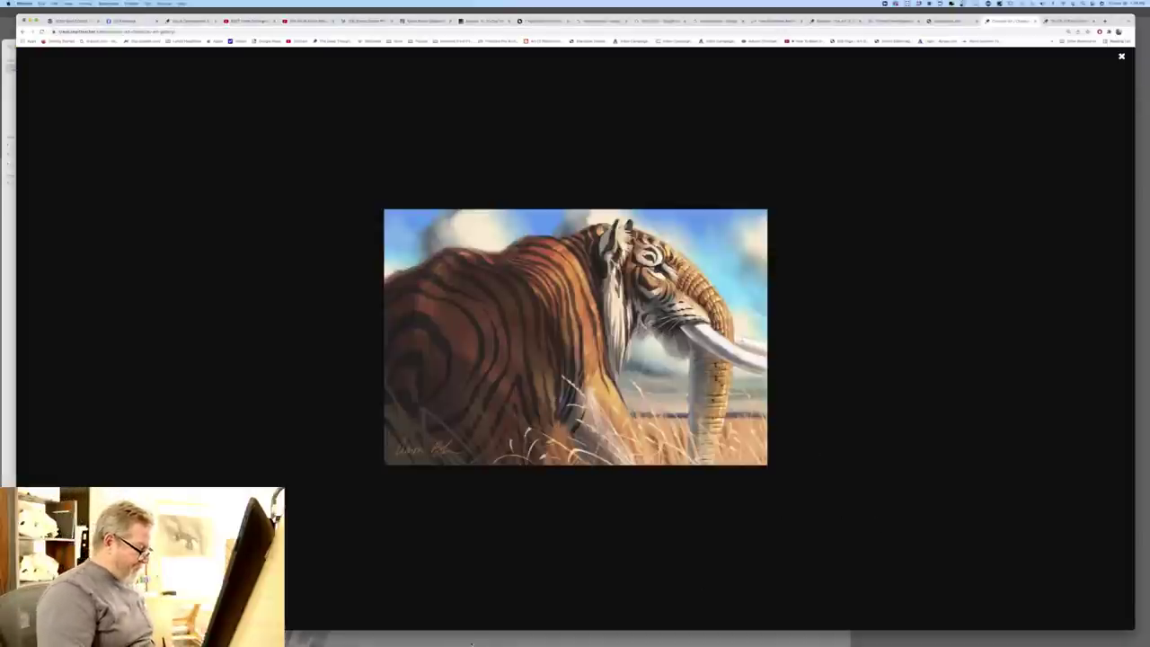
click(472, 641)
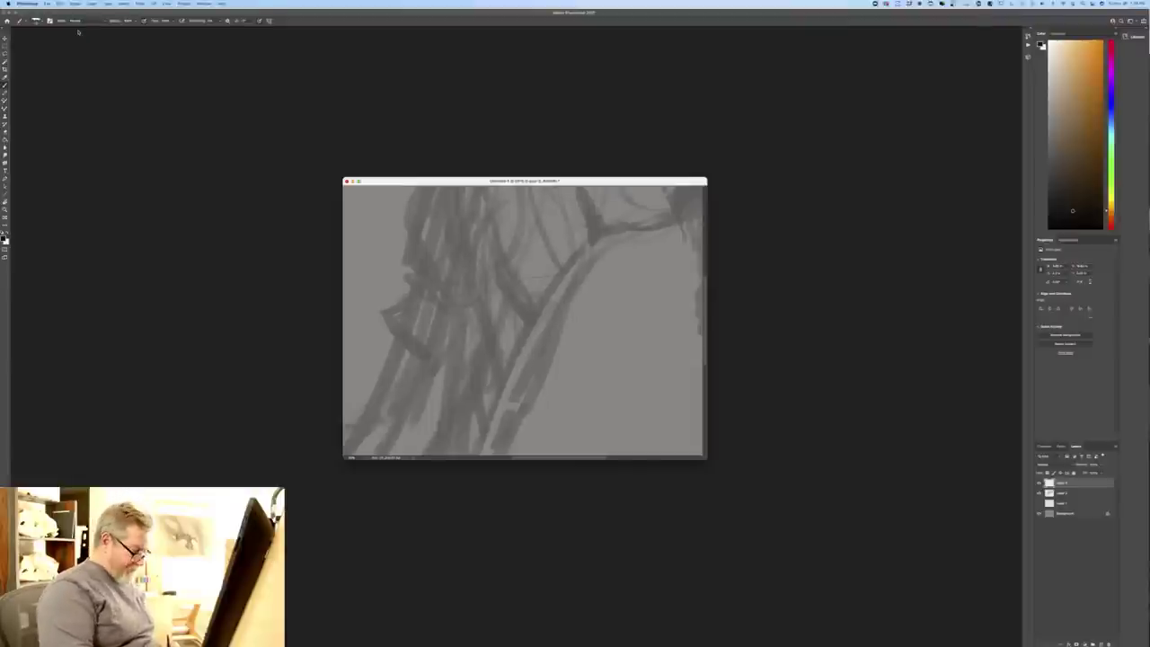
key(super+0)
key(super+minus)
key(super+minus)
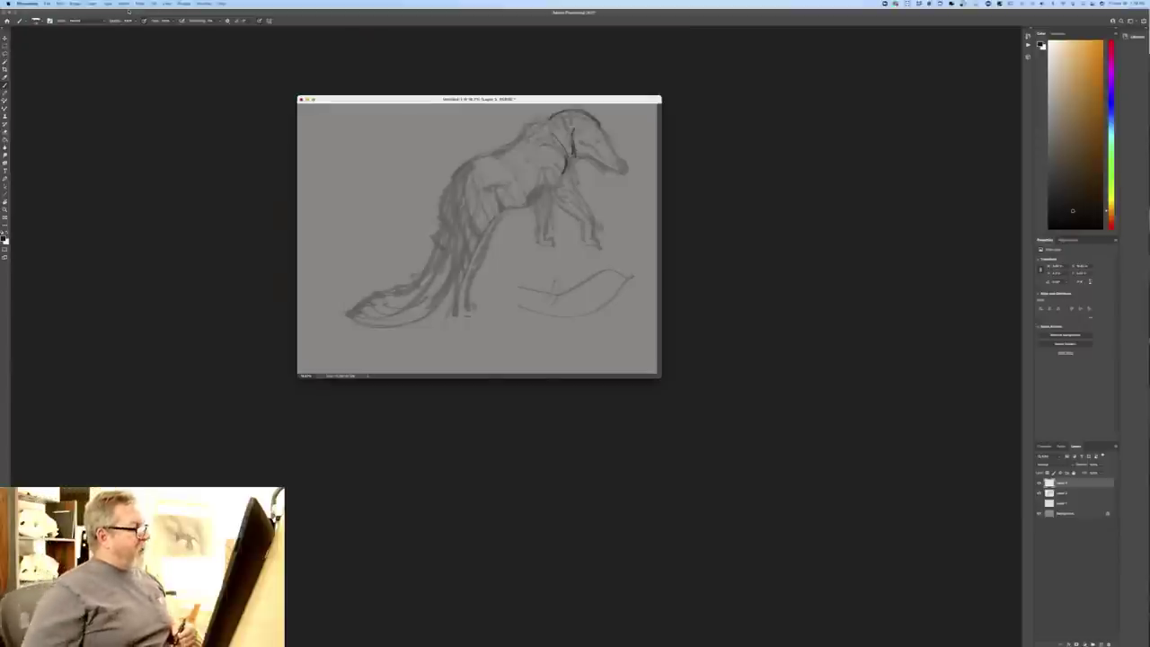
- Open the four newest screenshots from the Desktop folder as reference images
click(49, 3)
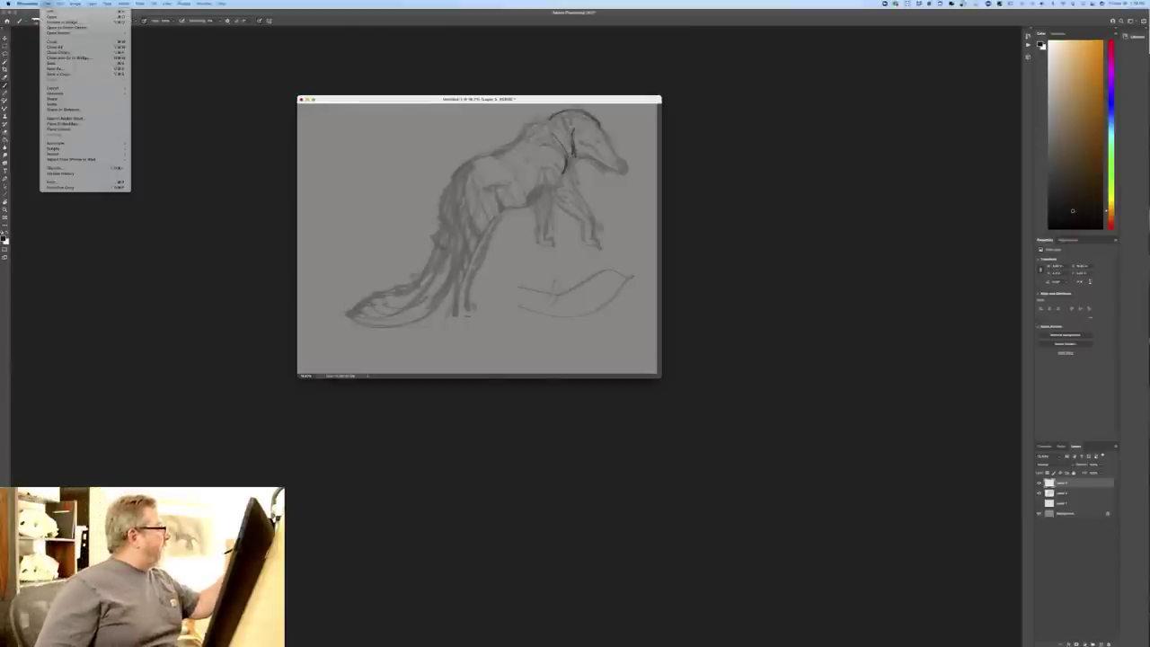
click(51, 16)
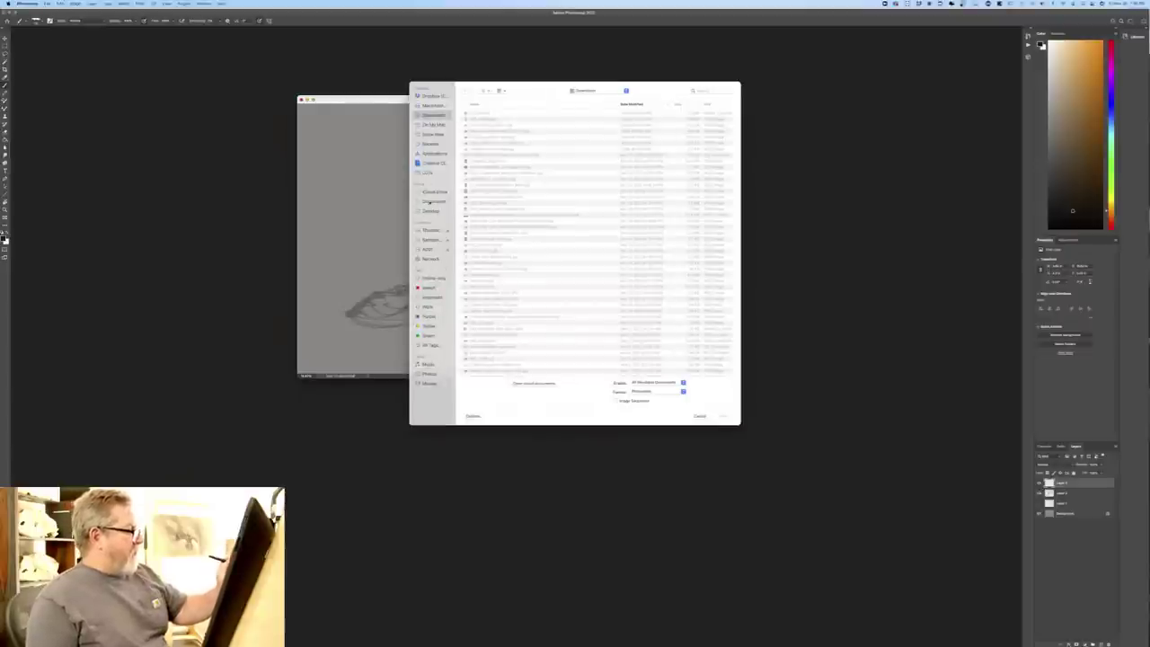
click(428, 210)
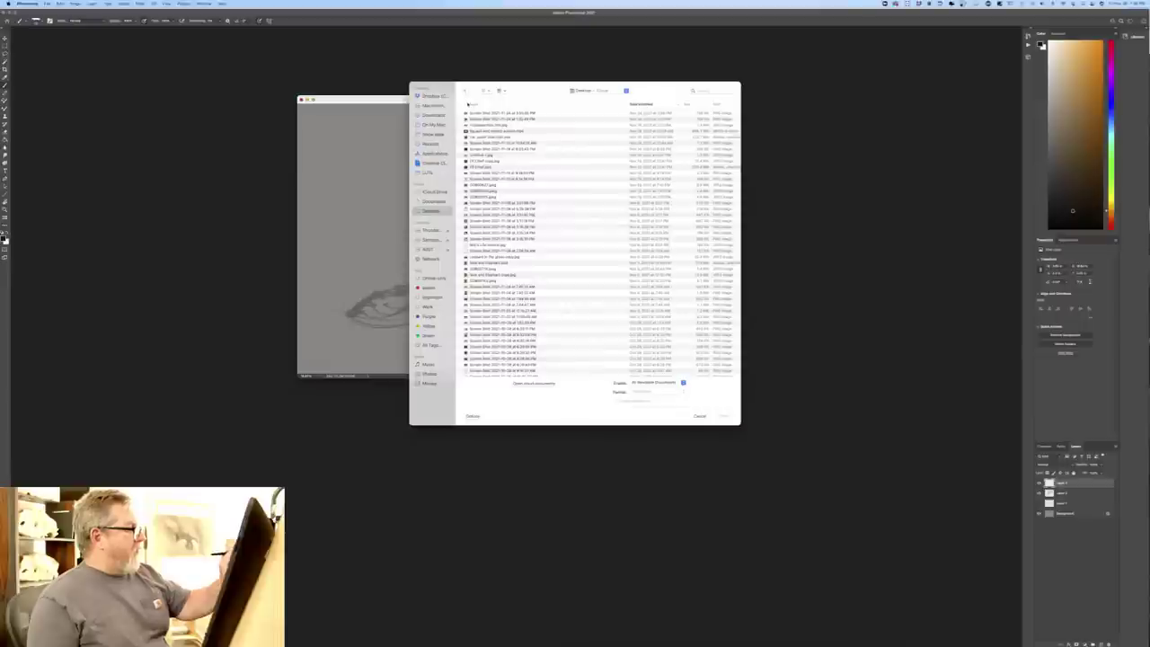
scroll(468, 104, up, 2)
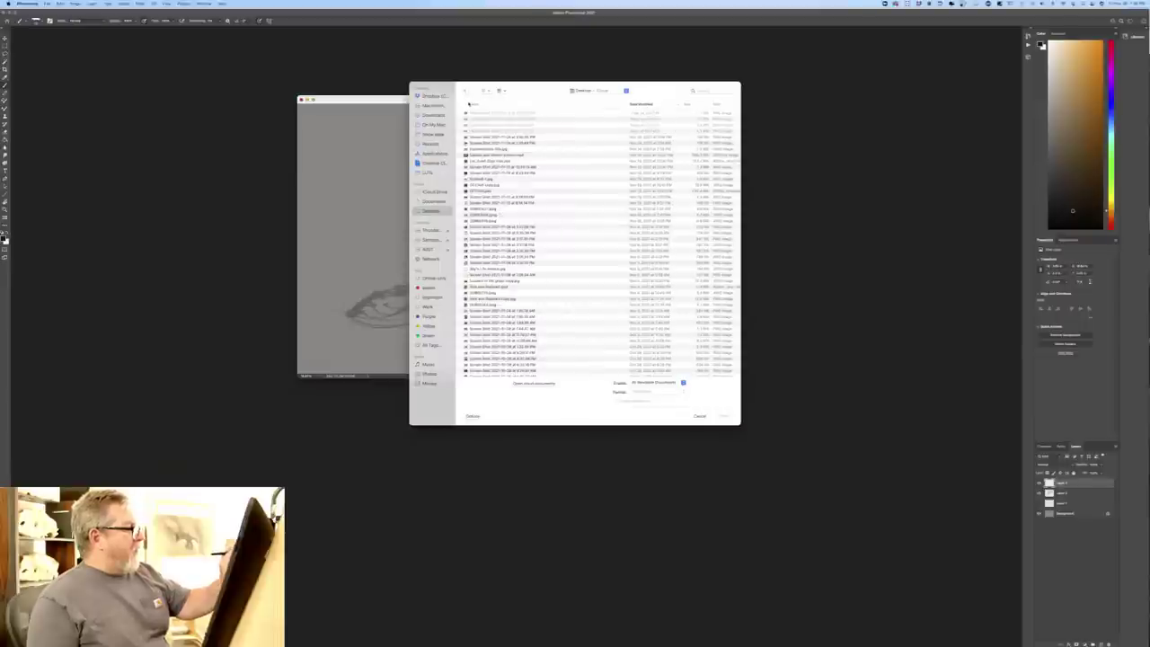
click(474, 114)
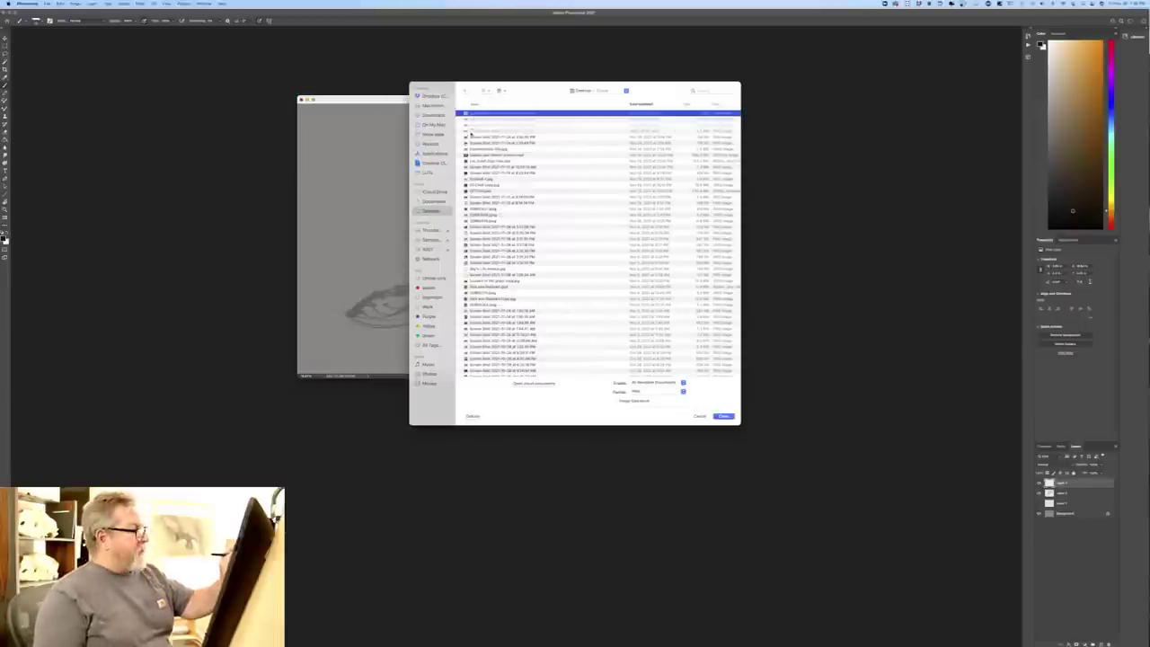
shift+click(468, 132)
click(723, 416)
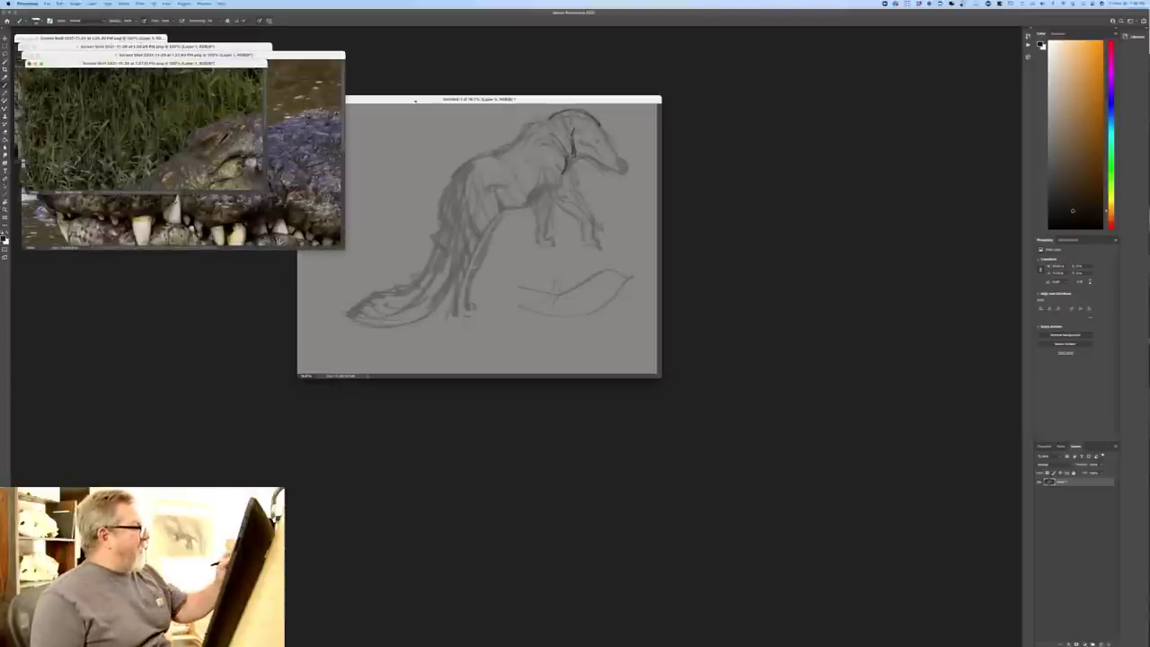
- Move the sketch clear of the references, show it full screen, and replace its top redraw layer with a blank one
drag(415, 101, 508, 100)
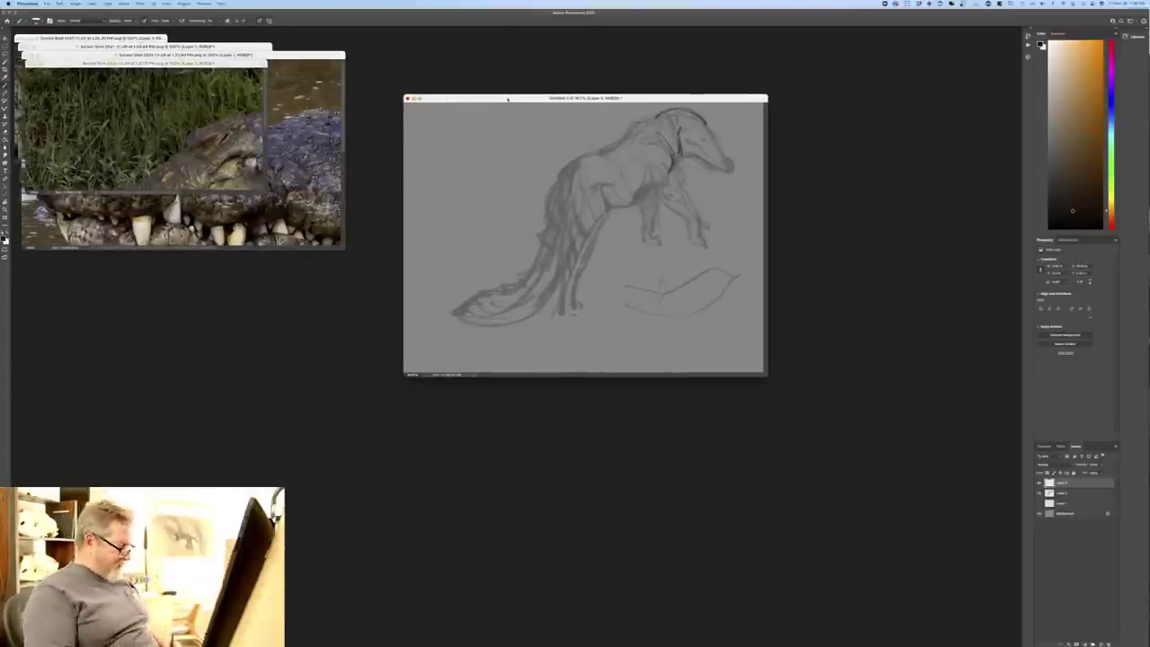
key(f)
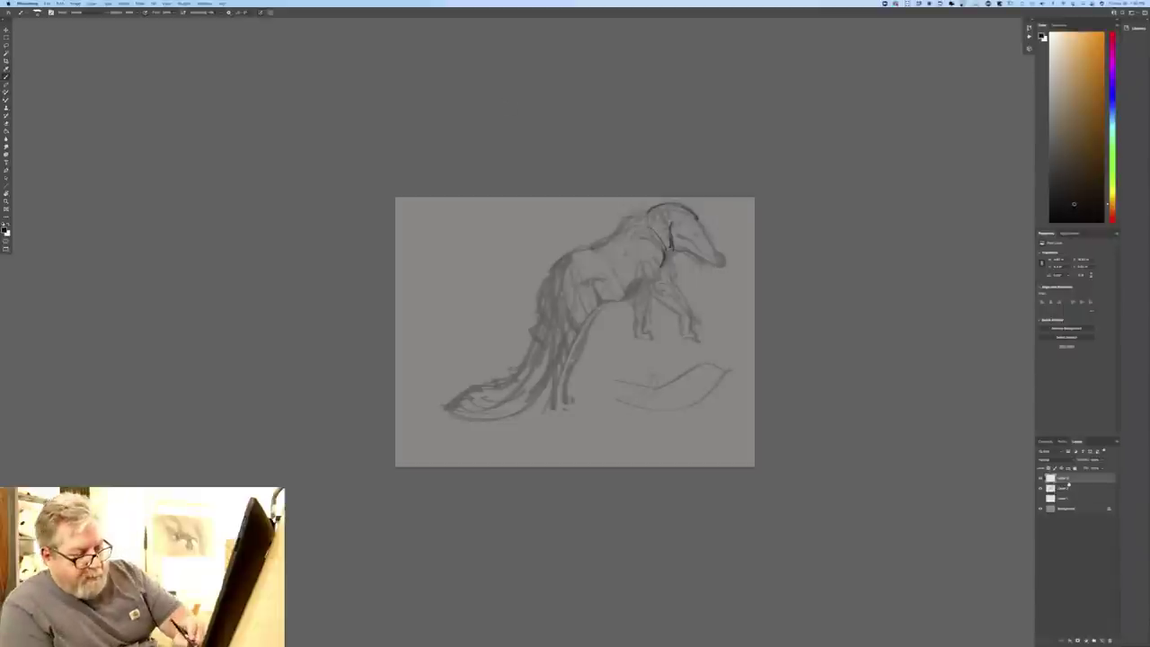
drag(1068, 485, 1108, 638)
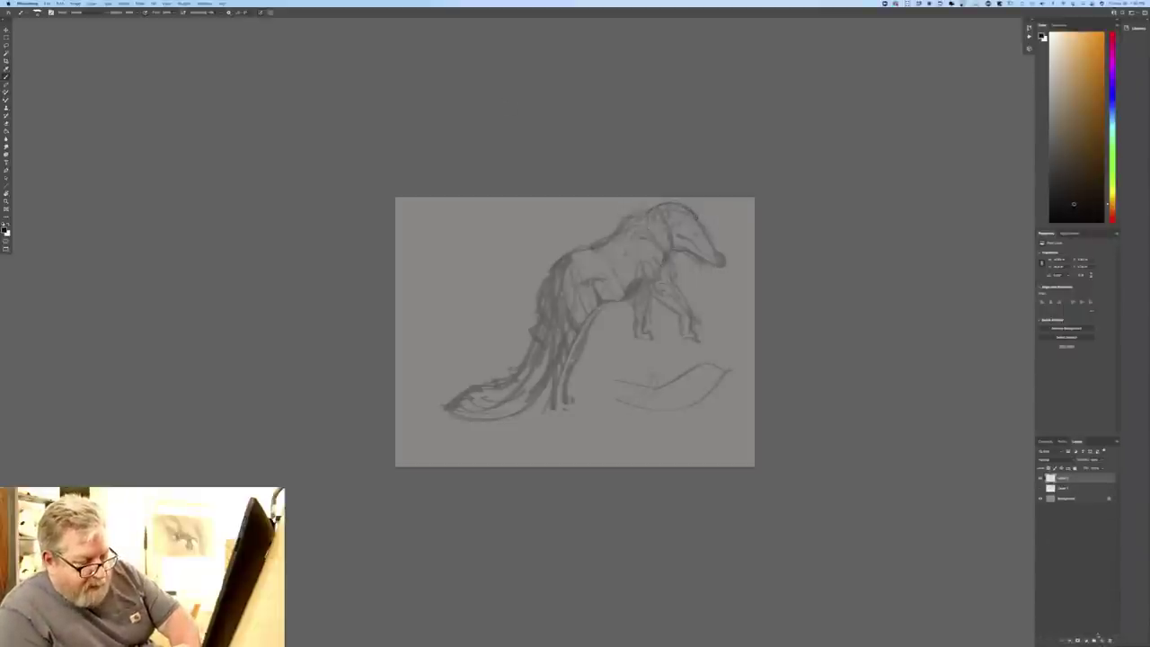
click(1100, 638)
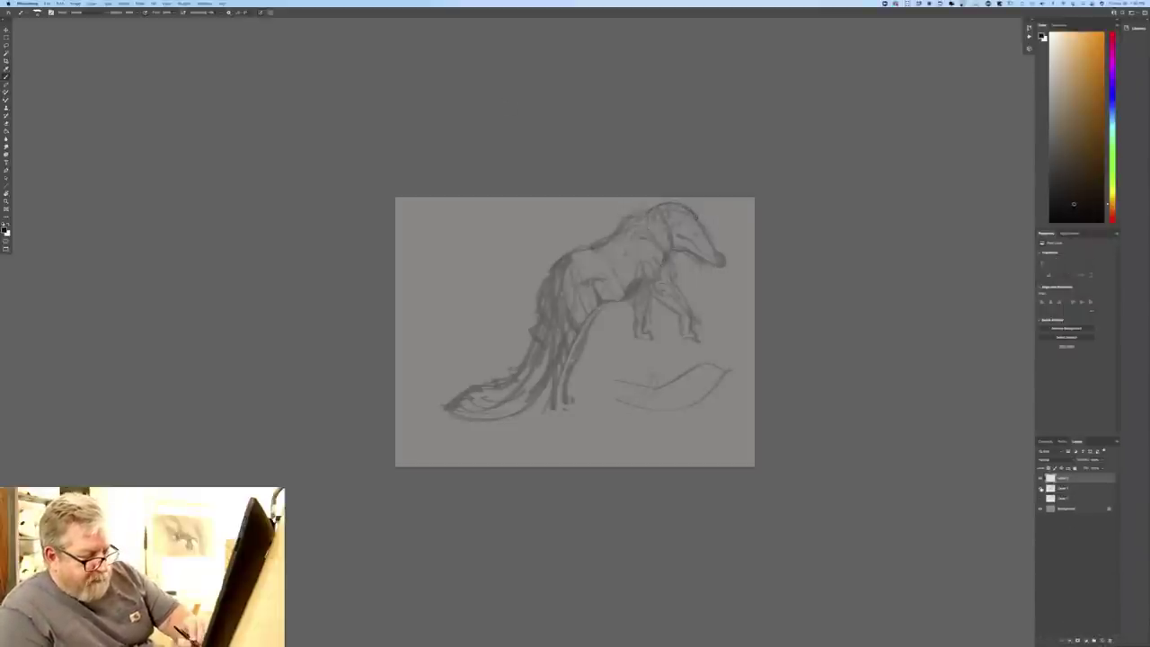
- Review the earlier head and full-body sketches, hide all sketch layers, and add a new blank layer above them
click(1040, 488)
click(1040, 499)
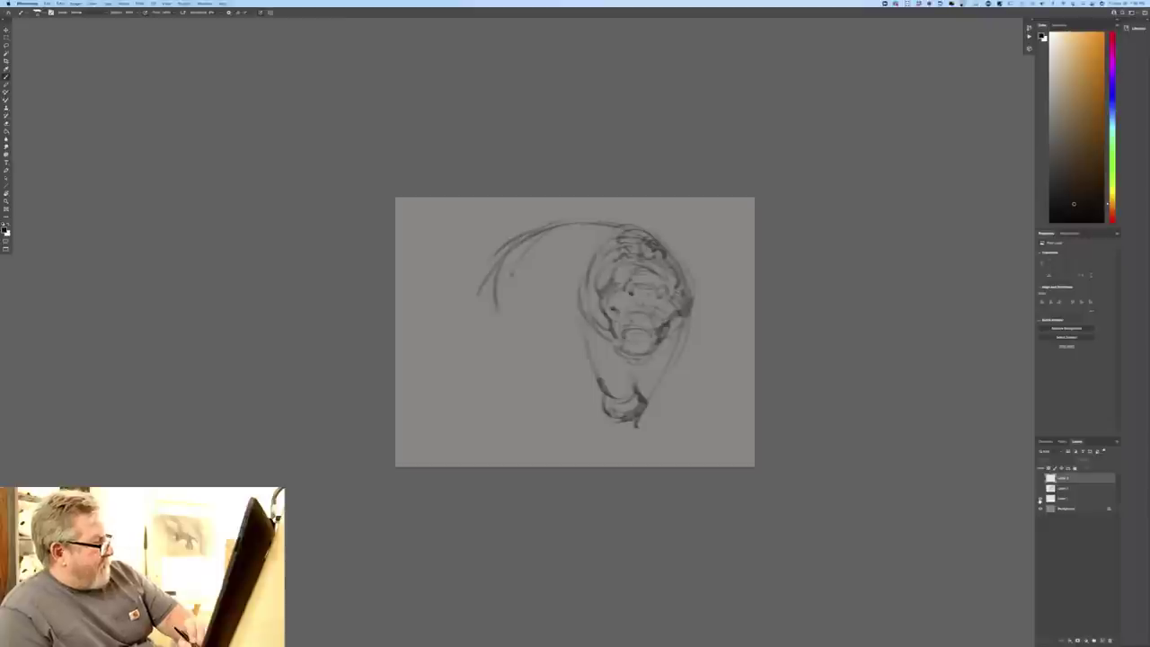
click(1041, 499)
click(1040, 487)
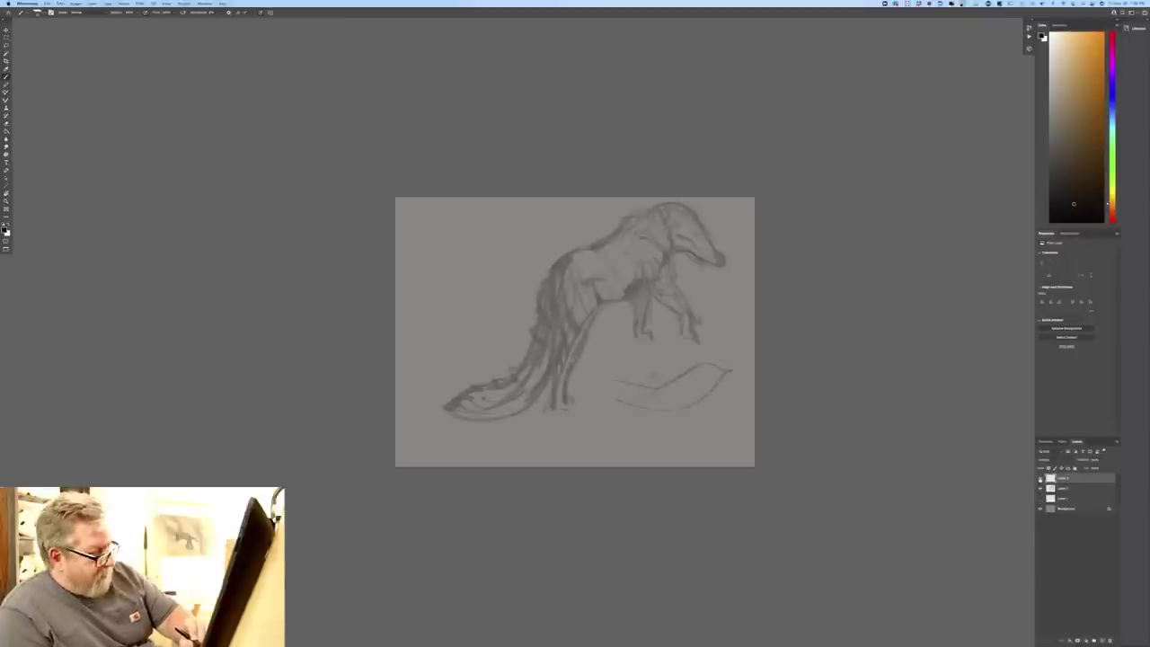
click(1040, 488)
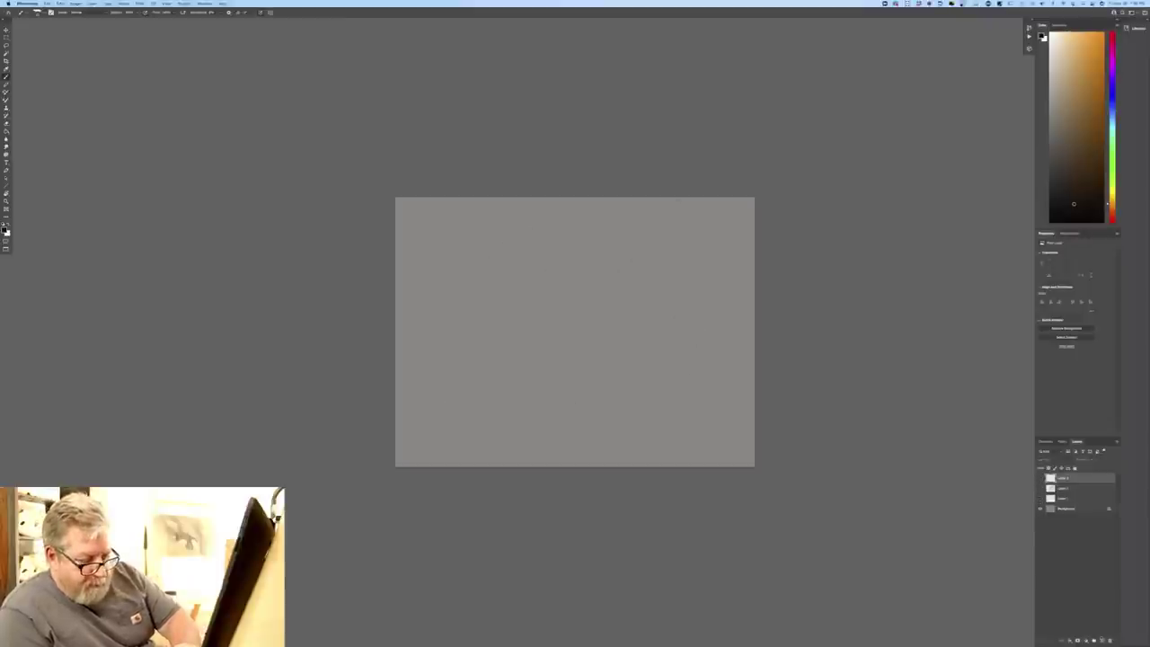
click(1101, 640)
key(super+equal)
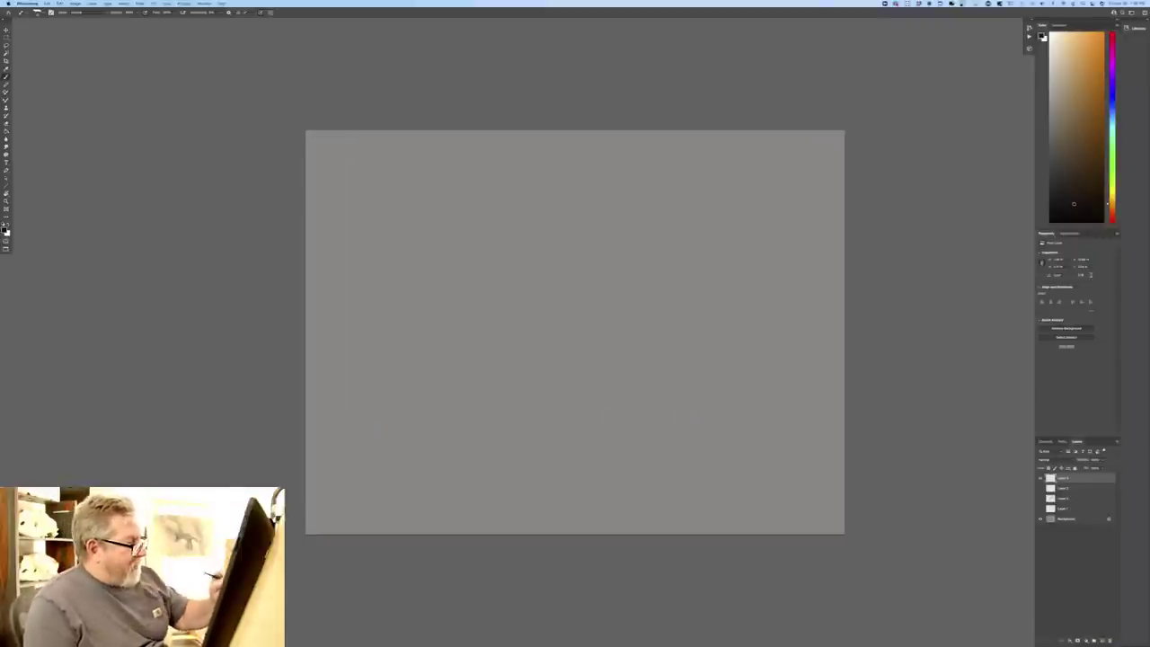
- Sketch a front-facing creature head on the new layer with a rounded outline, two pointed bumps on top, a snout, and a mouth below
mouse_move(579, 227)
mouse_down()
mouse_move(629, 196)
mouse_move(593, 285)
mouse_up()
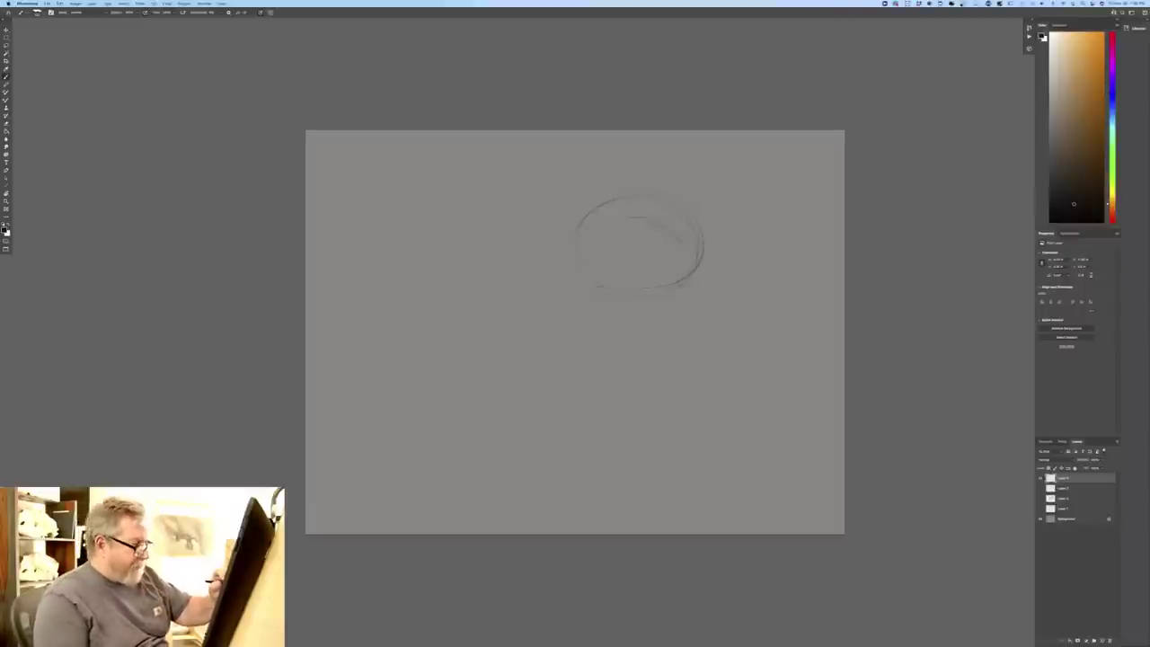
mouse_move(697, 264)
mouse_down()
mouse_move(634, 227)
mouse_move(681, 246)
mouse_up()
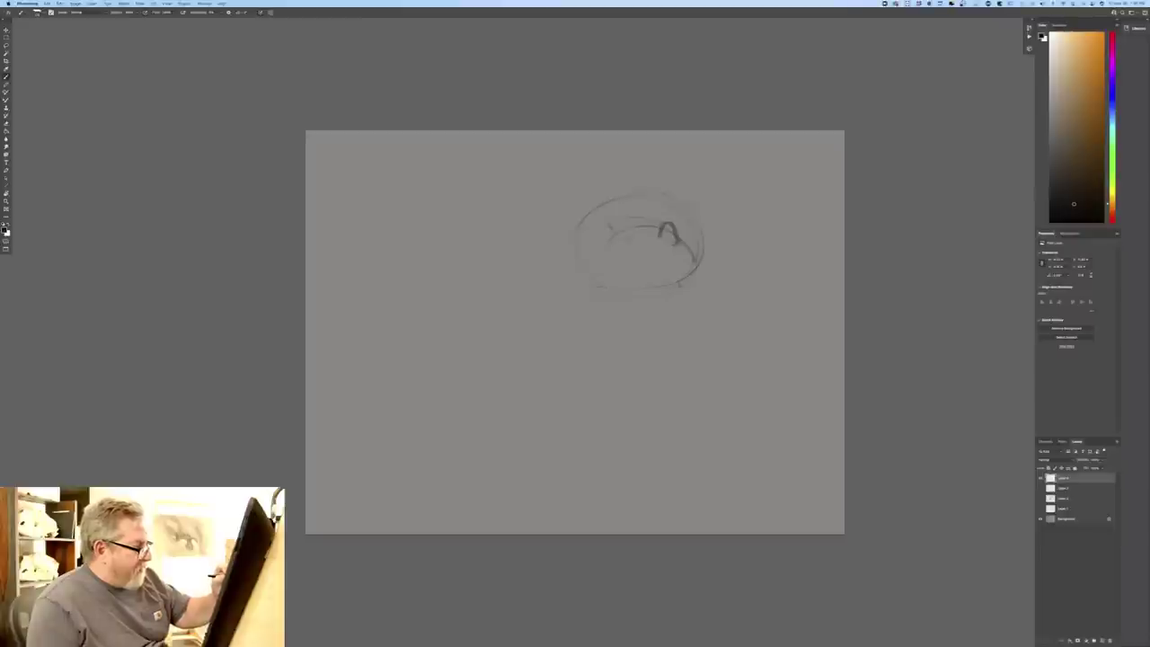
drag(601, 241, 611, 235)
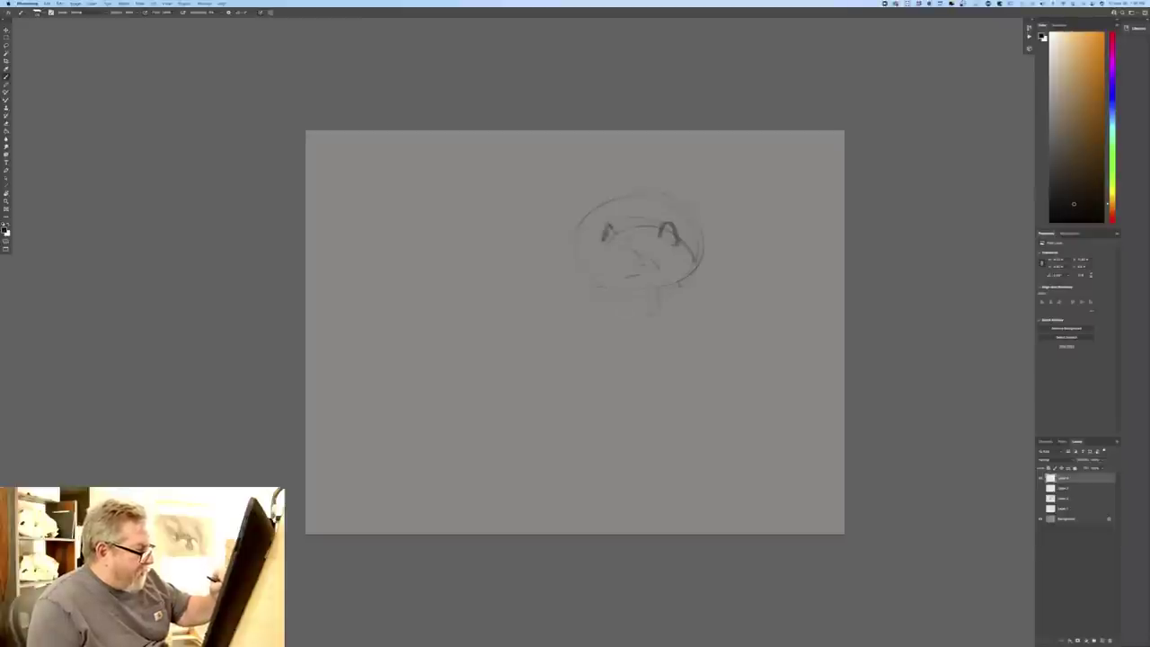
mouse_move(656, 293)
mouse_down()
mouse_move(625, 317)
mouse_move(708, 280)
mouse_up()
mouse_move(587, 250)
mouse_down()
mouse_move(594, 294)
mouse_move(665, 288)
mouse_move(652, 313)
mouse_move(671, 319)
mouse_move(701, 282)
mouse_up()
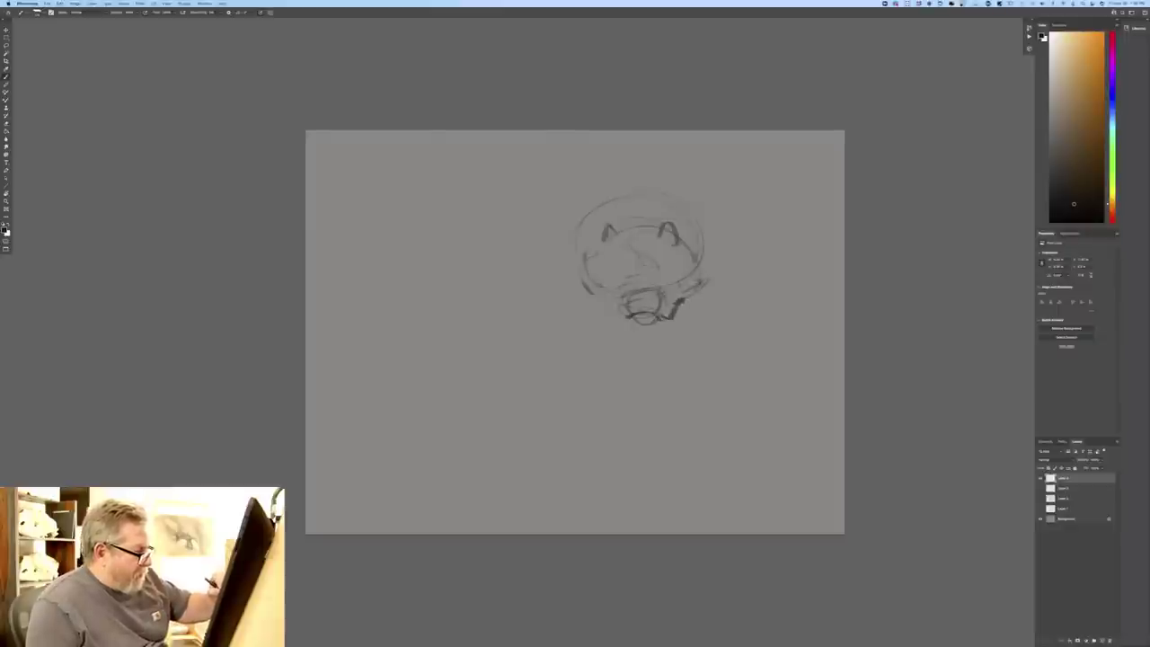
drag(629, 332, 659, 337)
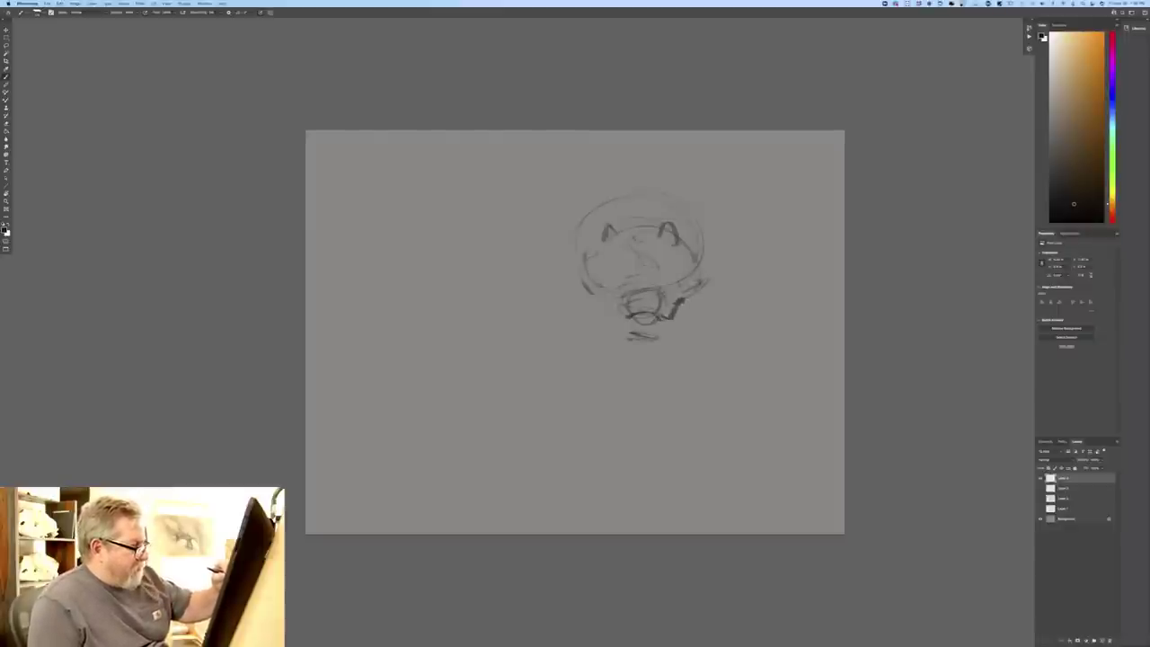
drag(636, 238, 599, 276)
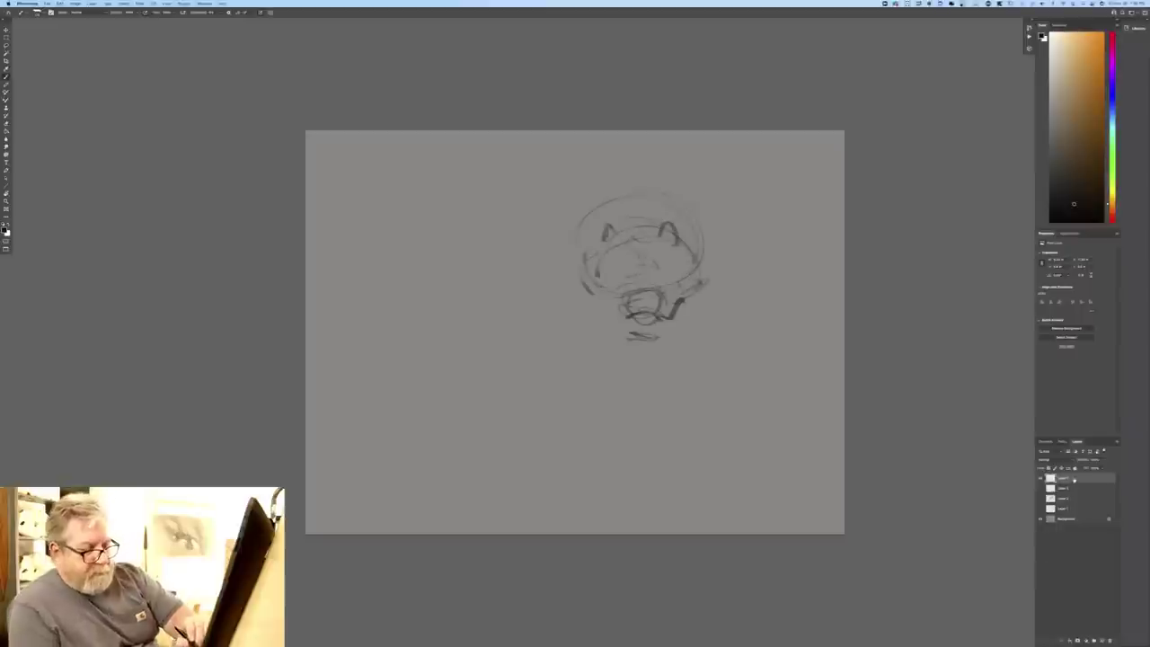
- Replace the front-facing head's layer with a blank one and rough in a new rounded head with a curved neck line below
drag(1074, 478, 1108, 640)
click(1102, 640)
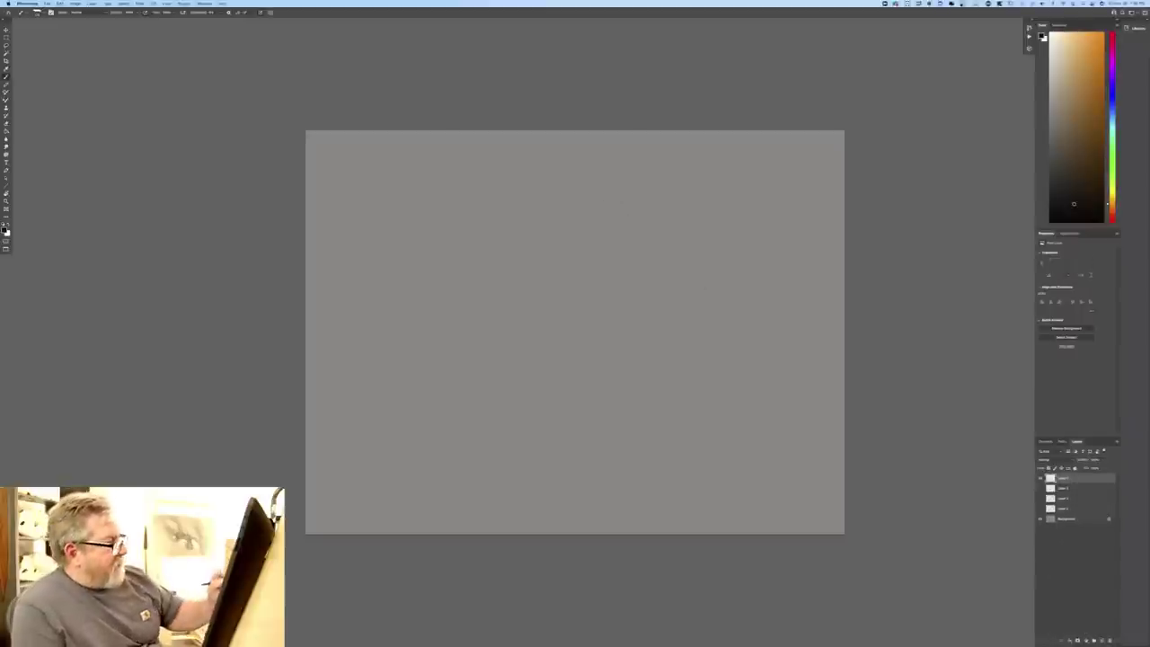
drag(638, 196, 617, 233)
drag(633, 278, 701, 240)
mouse_move(633, 199)
mouse_down()
mouse_move(719, 241)
mouse_move(608, 288)
mouse_up()
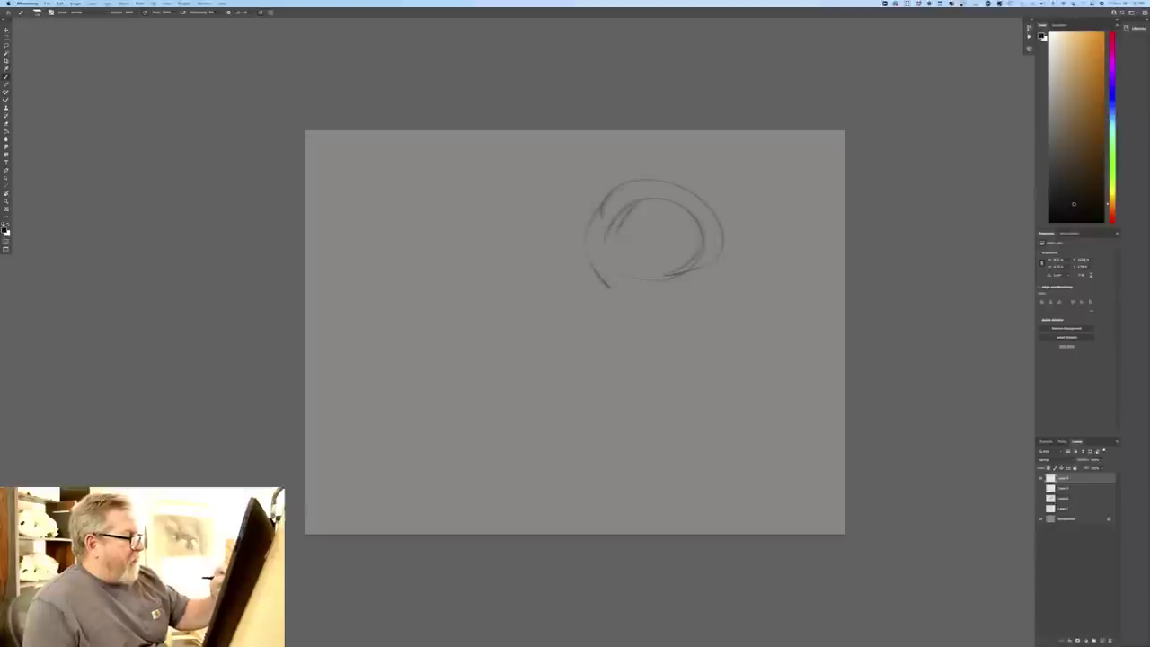
drag(697, 278, 645, 377)
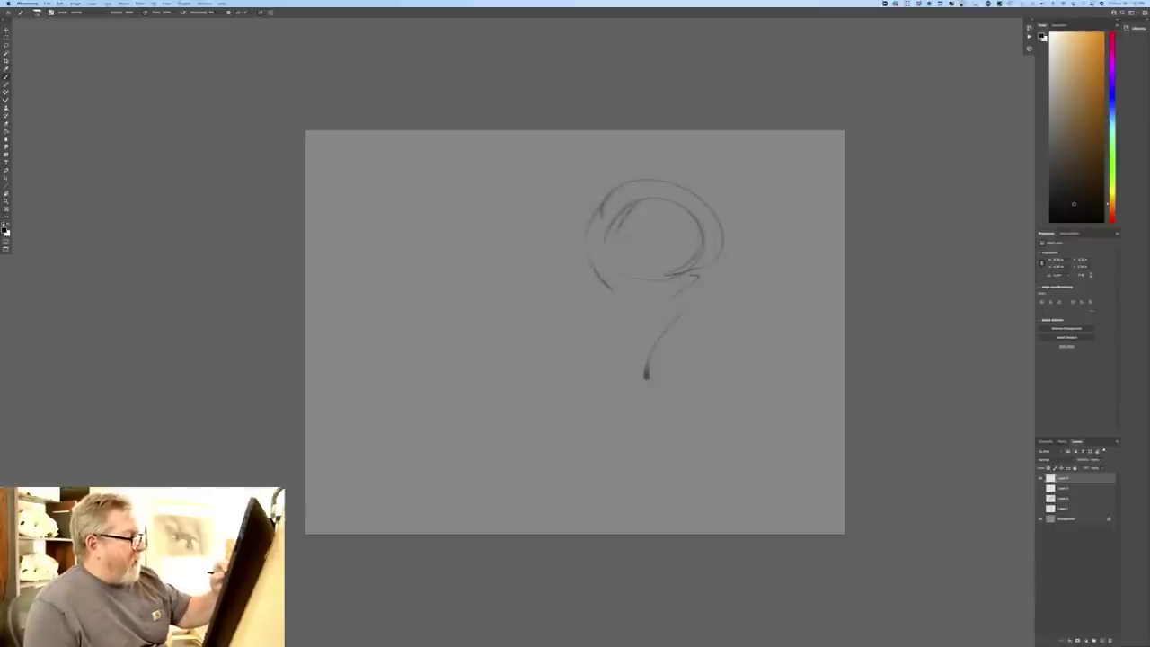
- Sketch the new head's round snout, small eye marks, and the brow and cheek contours around them
mouse_move(644, 227)
mouse_down()
mouse_move(670, 216)
mouse_move(676, 233)
mouse_move(679, 217)
mouse_move(656, 194)
mouse_move(618, 206)
mouse_move(696, 224)
mouse_move(654, 244)
mouse_up()
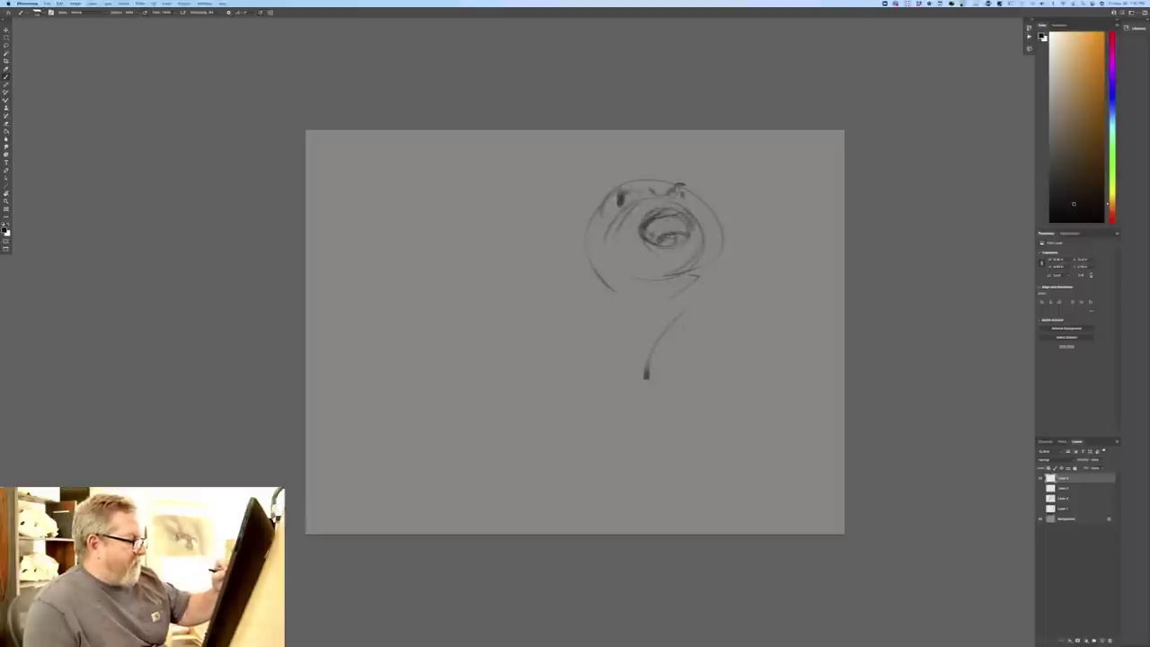
drag(692, 203, 703, 234)
drag(609, 205, 584, 248)
mouse_move(705, 203)
mouse_down()
mouse_move(717, 233)
mouse_move(643, 246)
mouse_move(596, 234)
mouse_up()
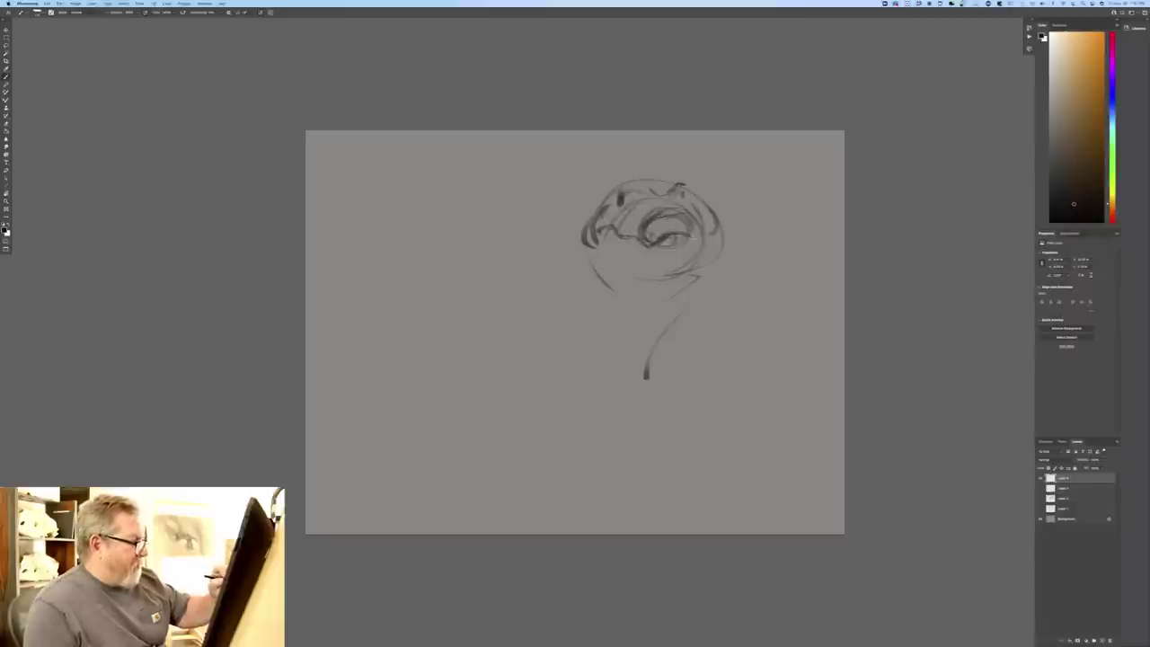
drag(691, 235, 707, 216)
mouse_move(693, 192)
mouse_down()
mouse_move(717, 228)
mouse_move(707, 234)
mouse_up()
- Draw the back of the skull, a long slanting neck line, and the lower jaw beneath the snout
mouse_move(671, 194)
mouse_down()
mouse_move(685, 184)
mouse_move(684, 199)
mouse_move(650, 194)
mouse_move(623, 171)
mouse_move(579, 206)
mouse_move(592, 193)
mouse_up()
mouse_move(584, 179)
mouse_down()
mouse_move(561, 238)
mouse_move(575, 299)
mouse_up()
mouse_move(541, 208)
mouse_down()
mouse_move(584, 339)
mouse_move(575, 191)
mouse_up()
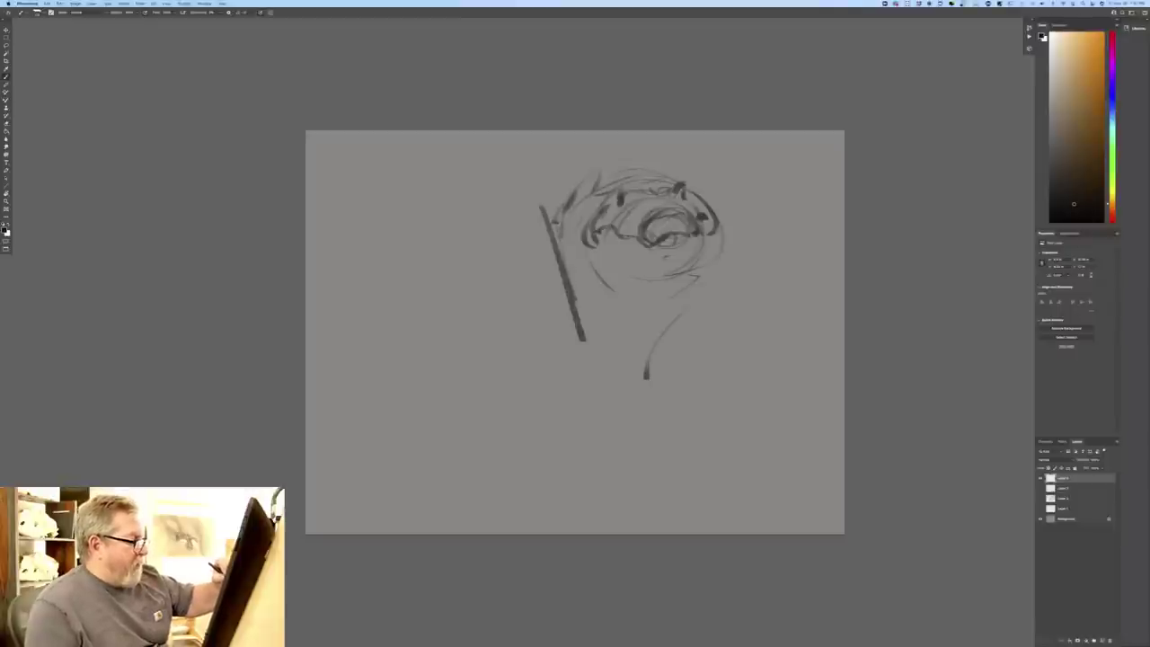
mouse_move(663, 261)
mouse_down()
mouse_move(689, 259)
mouse_move(677, 276)
mouse_move(660, 275)
mouse_move(699, 262)
mouse_up()
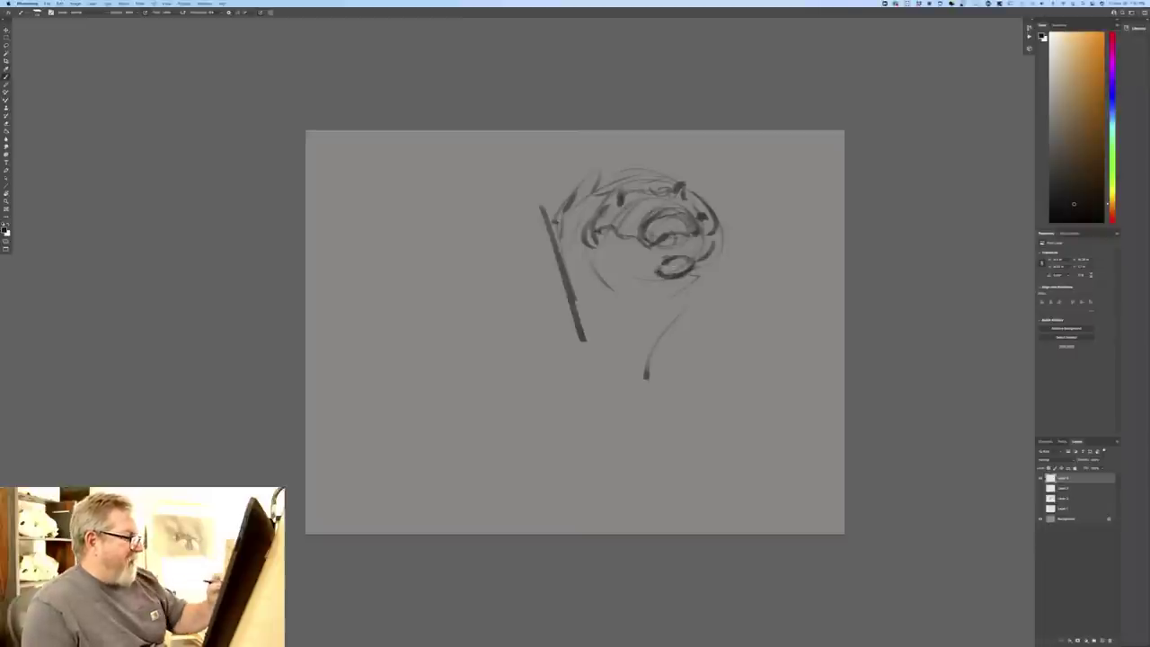
mouse_move(600, 255)
mouse_down()
mouse_move(634, 272)
mouse_move(616, 259)
mouse_move(651, 263)
mouse_move(600, 229)
mouse_up()
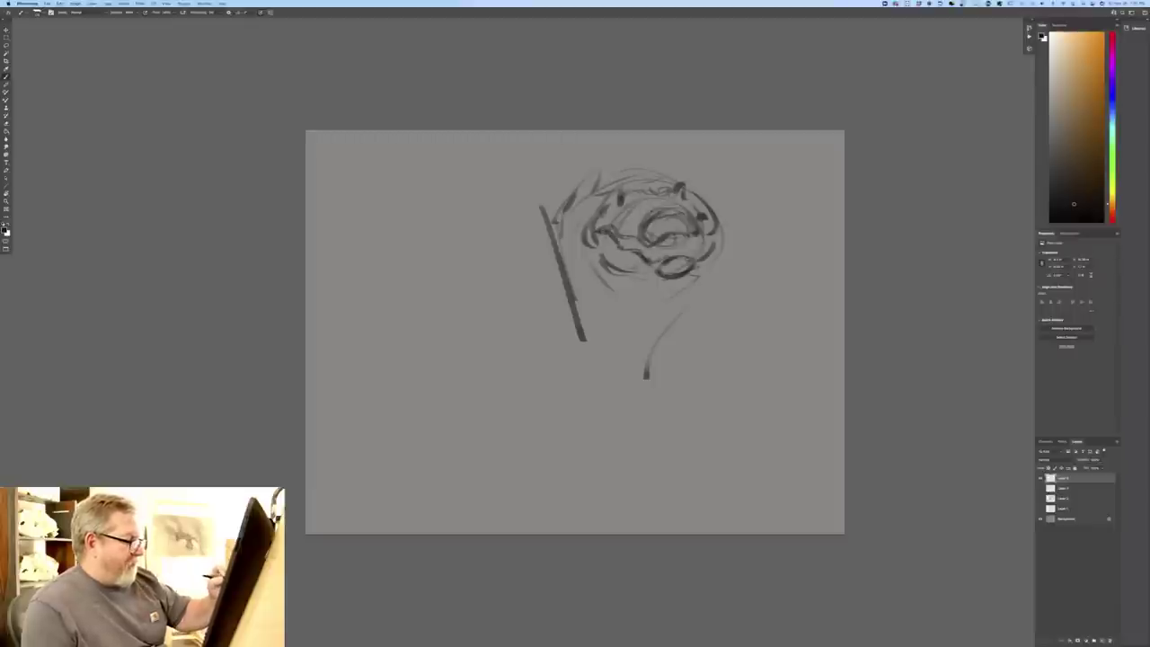
- Darken the creature's mouth corners, eyes and snout, and add a row of bumps along the top of the head
mouse_move(696, 248)
mouse_down()
mouse_move(656, 258)
mouse_move(685, 252)
mouse_move(645, 246)
mouse_move(652, 264)
mouse_move(620, 236)
mouse_move(688, 239)
mouse_up()
drag(634, 198, 619, 211)
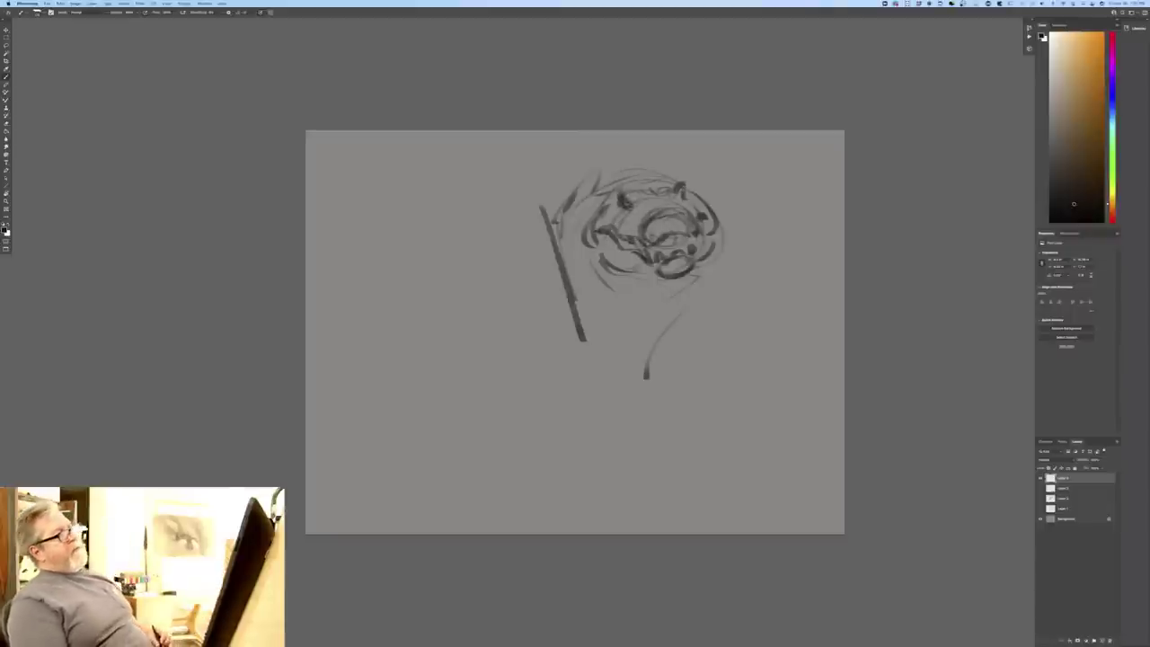
mouse_move(680, 186)
mouse_down()
mouse_move(684, 199)
mouse_move(684, 185)
mouse_move(626, 194)
mouse_up()
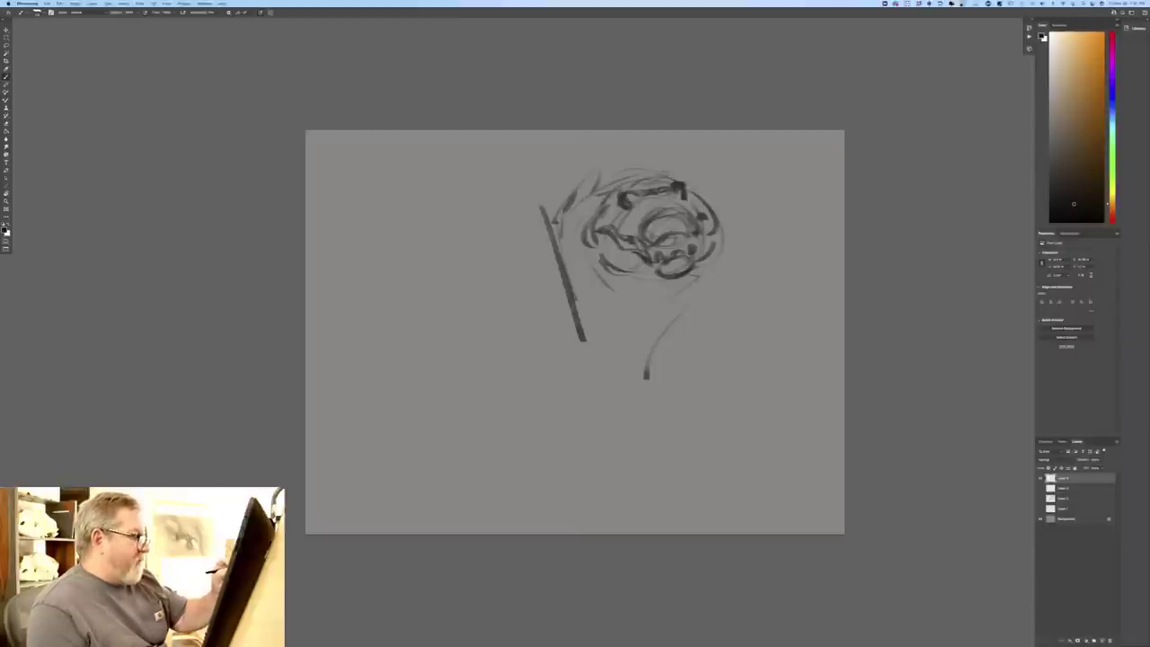
drag(674, 171, 564, 200)
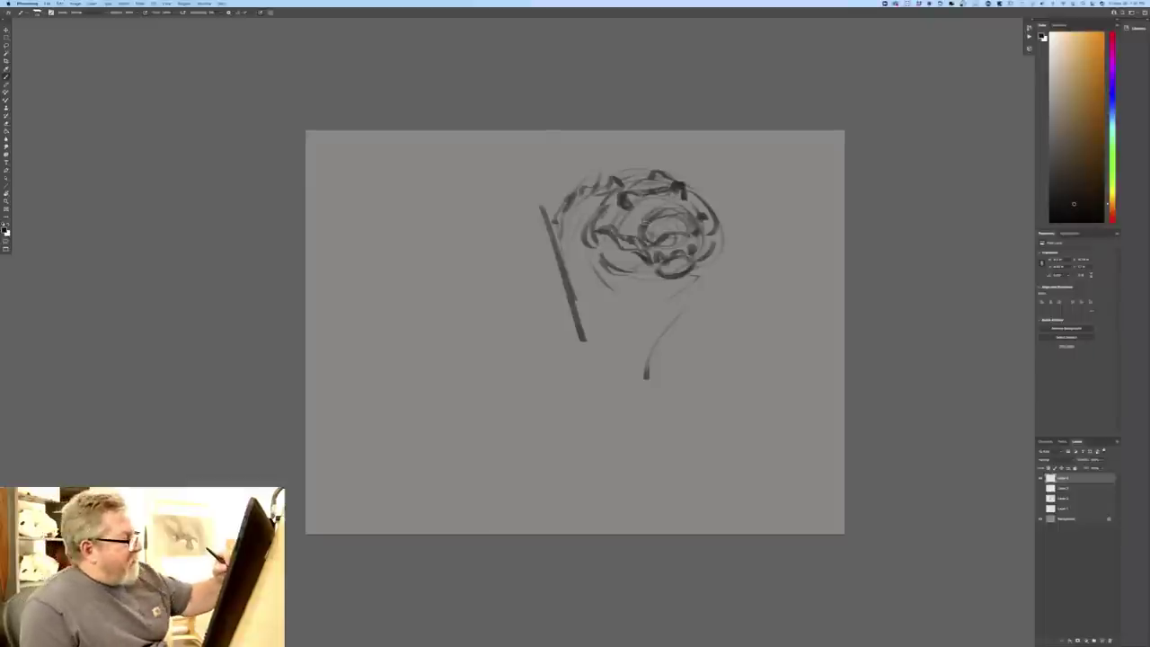
drag(642, 225, 697, 219)
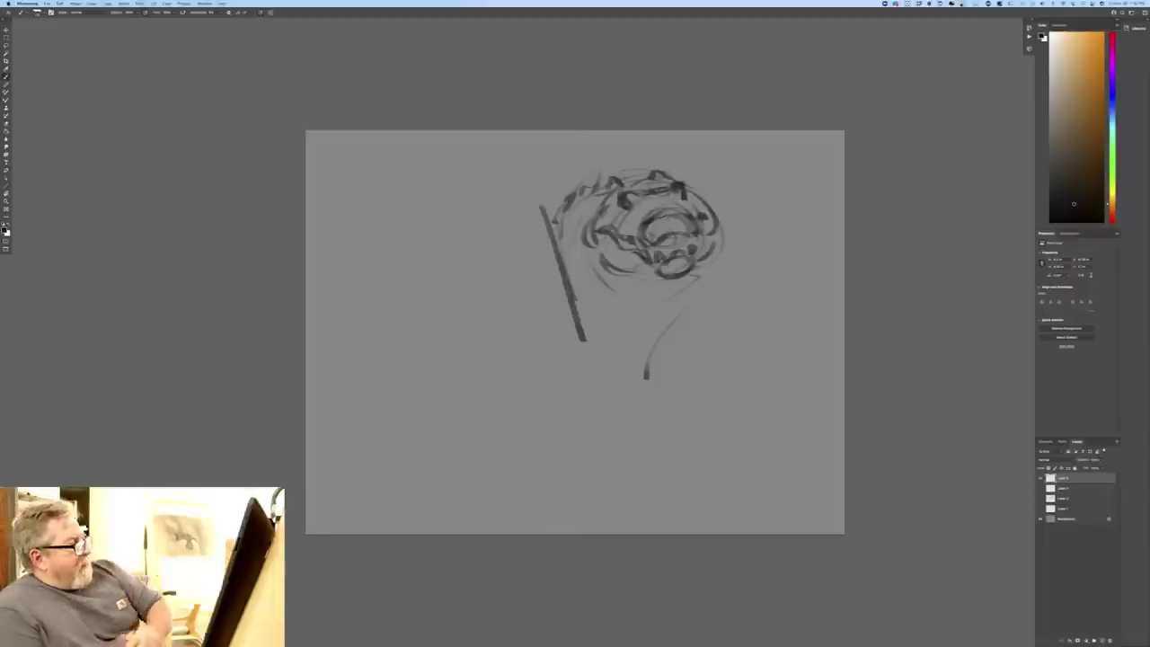
- Sketch curved throat folds under the jaw that narrow to a point at the base of the neck
mouse_move(721, 218)
mouse_down()
mouse_move(689, 277)
mouse_move(654, 302)
mouse_up()
mouse_move(566, 252)
mouse_down()
mouse_move(625, 298)
mouse_move(681, 288)
mouse_move(620, 317)
mouse_move(611, 307)
mouse_move(645, 315)
mouse_up()
drag(569, 290, 613, 337)
drag(556, 259, 602, 363)
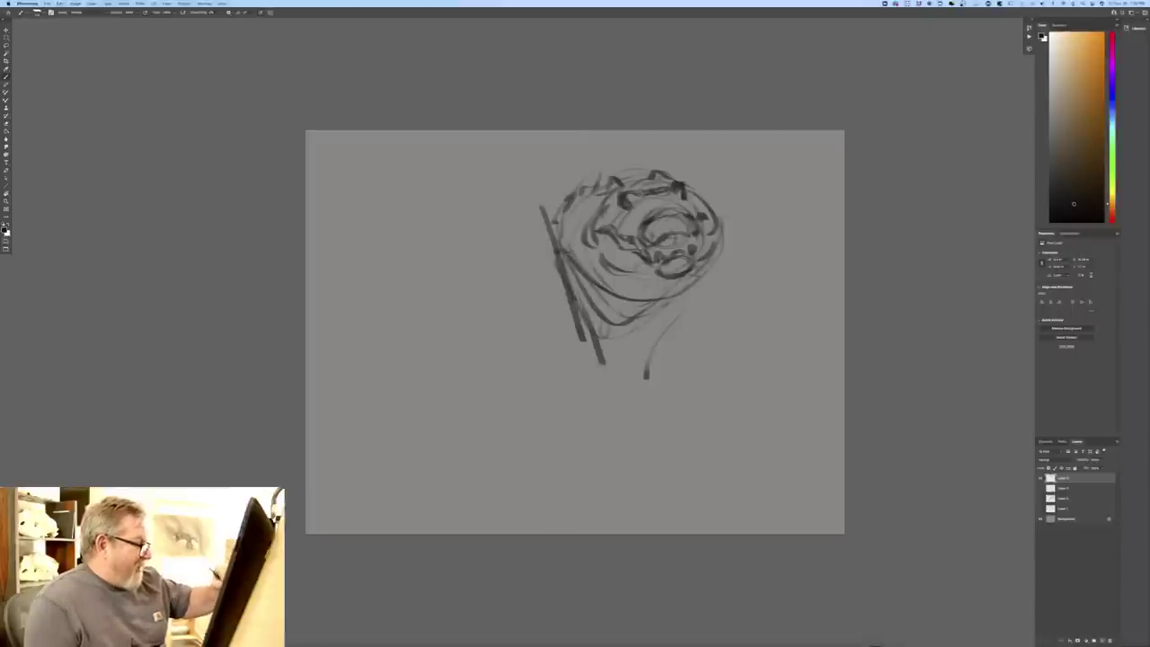
drag(577, 286, 602, 377)
mouse_move(665, 304)
mouse_down()
mouse_move(612, 347)
mouse_move(601, 384)
mouse_up()
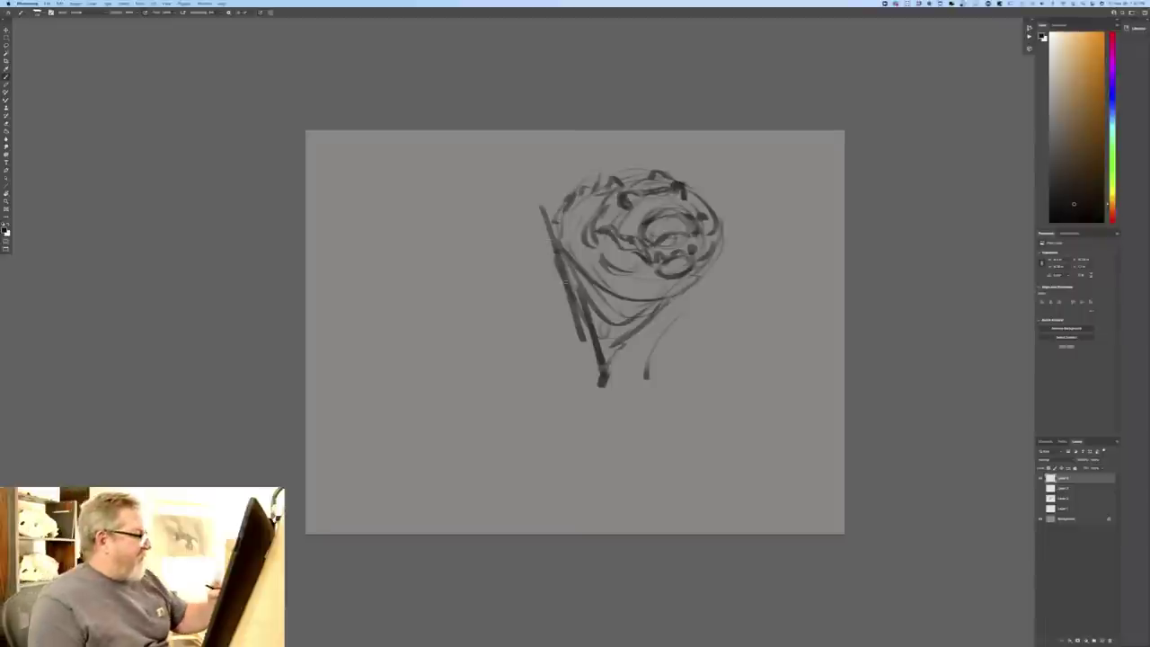
- Draw the shoulder and back contour sloping down to the left of the neck, plus a chest line descending from the throat
mouse_move(573, 194)
mouse_down()
mouse_move(549, 216)
mouse_move(529, 201)
mouse_up()
mouse_move(543, 210)
mouse_down()
mouse_move(516, 208)
mouse_move(500, 250)
mouse_up()
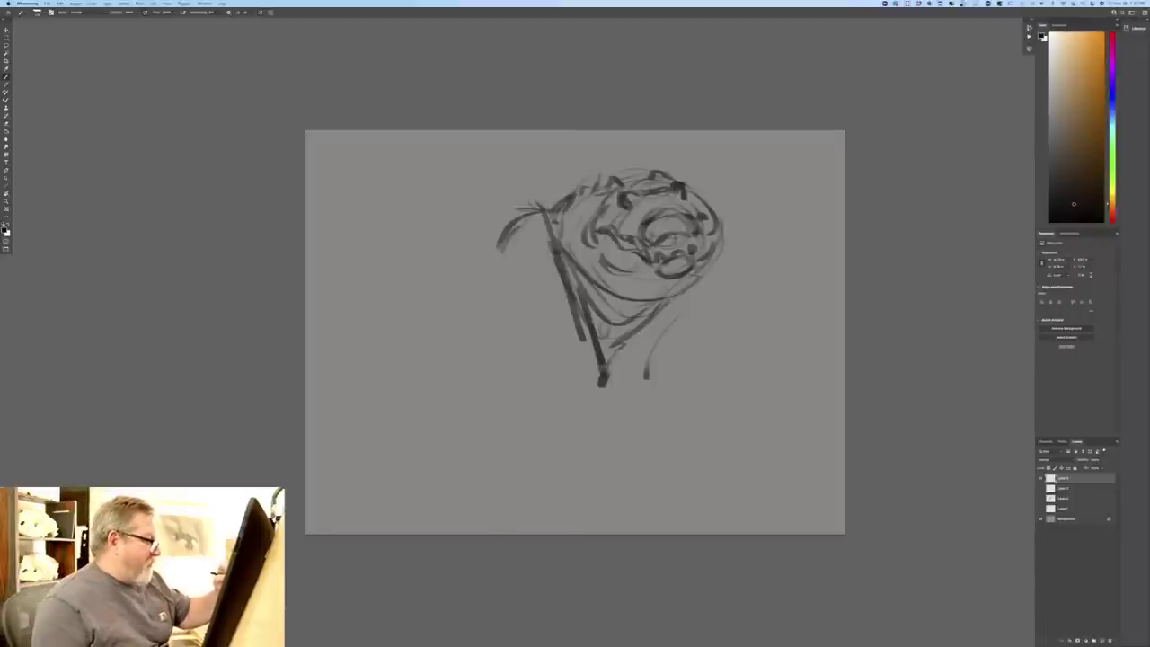
drag(577, 301, 590, 342)
mouse_move(546, 230)
mouse_down()
mouse_move(597, 363)
mouse_move(500, 261)
mouse_move(476, 271)
mouse_up()
drag(487, 256, 410, 308)
drag(606, 392, 570, 476)
drag(617, 363, 577, 499)
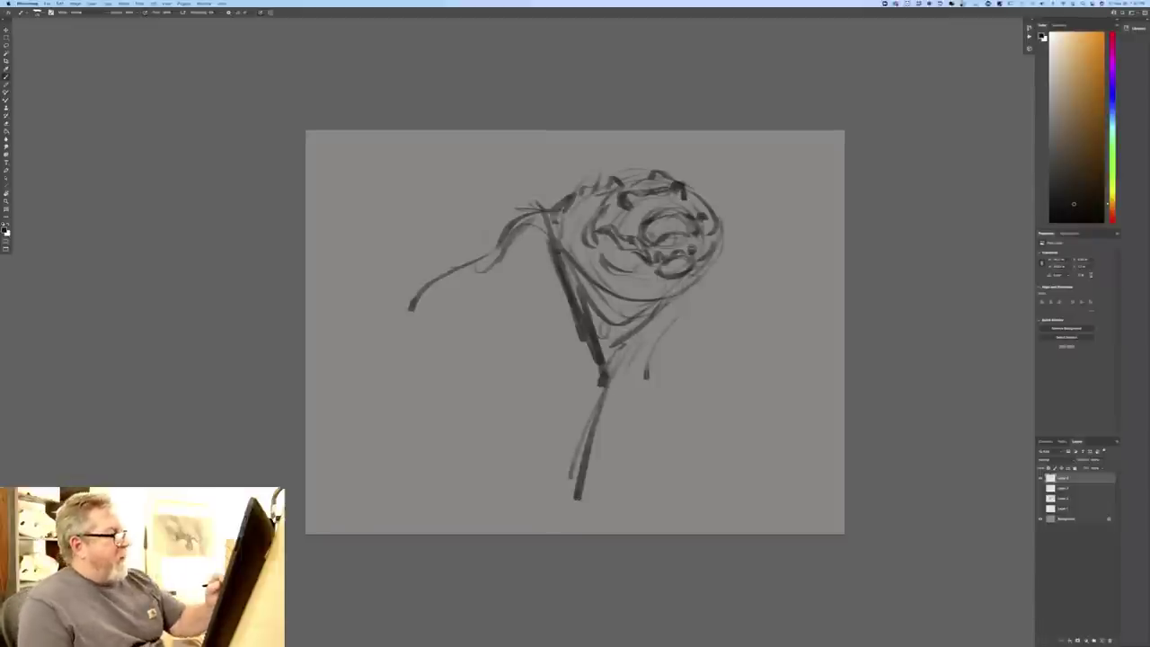
- Sketch the opposite shoulder and upper arm as overlapping curves descending on the right side of the body
mouse_move(687, 241)
mouse_down()
mouse_move(710, 257)
mouse_move(792, 388)
mouse_up()
drag(742, 303, 776, 359)
mouse_move(709, 274)
mouse_down()
mouse_move(742, 318)
mouse_move(767, 400)
mouse_up()
drag(769, 393, 765, 431)
drag(756, 353, 764, 433)
drag(708, 279, 744, 345)
- Mark the chin, shade the open mouth dark, and add heavier throat folds and faint flank lines on the body
mouse_move(645, 260)
mouse_down()
mouse_move(634, 271)
mouse_move(643, 287)
mouse_up()
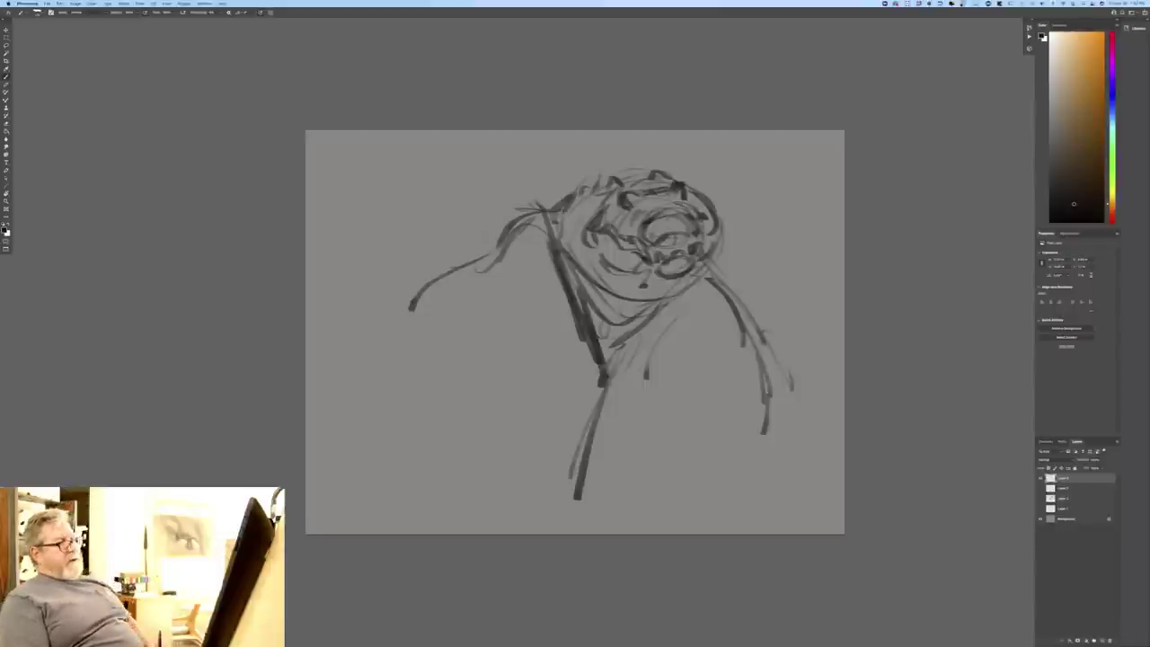
mouse_move(690, 245)
mouse_down()
mouse_move(650, 251)
mouse_move(600, 226)
mouse_up()
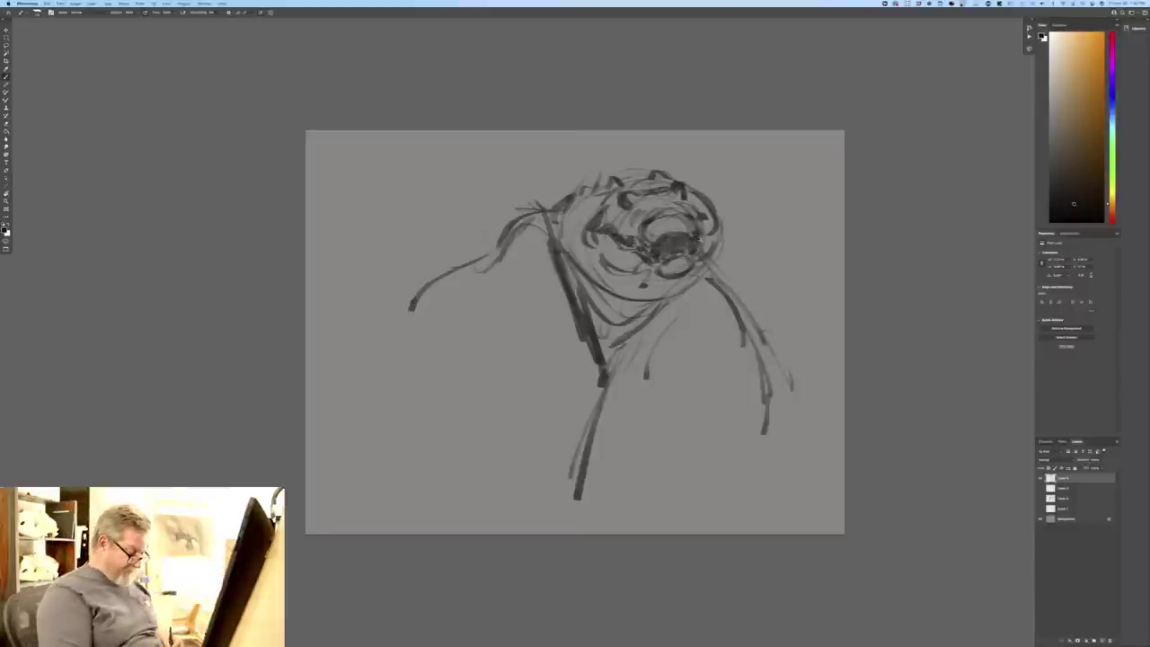
key(super+equal)
drag(672, 304, 607, 372)
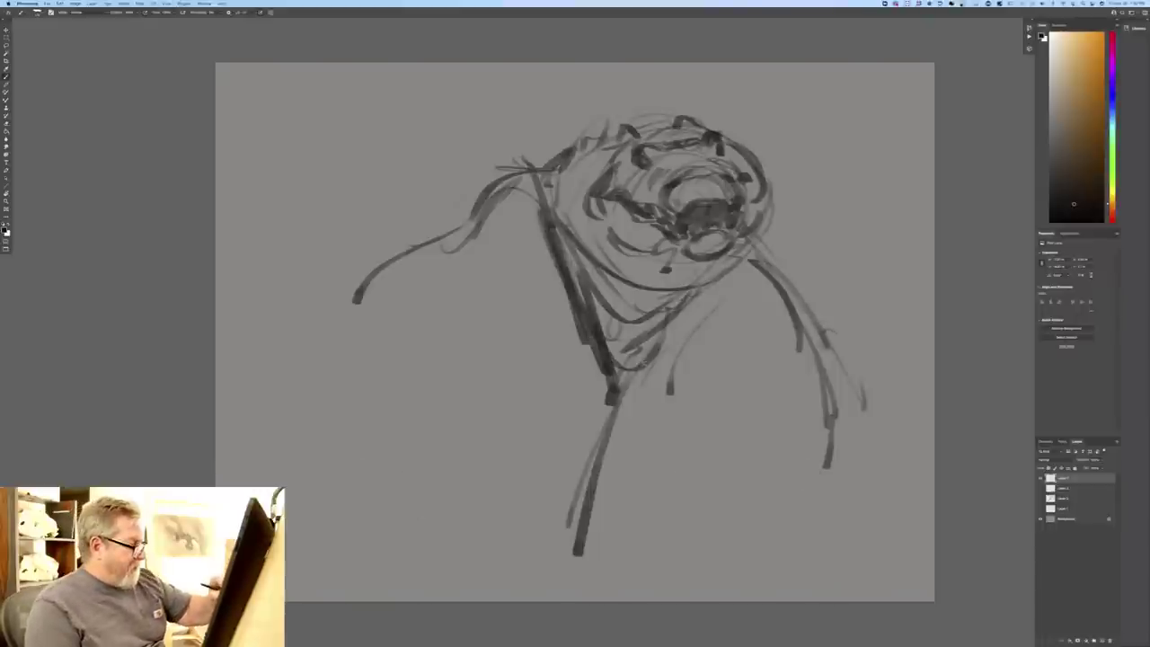
drag(668, 333, 592, 476)
drag(496, 301, 508, 374)
drag(469, 365, 488, 438)
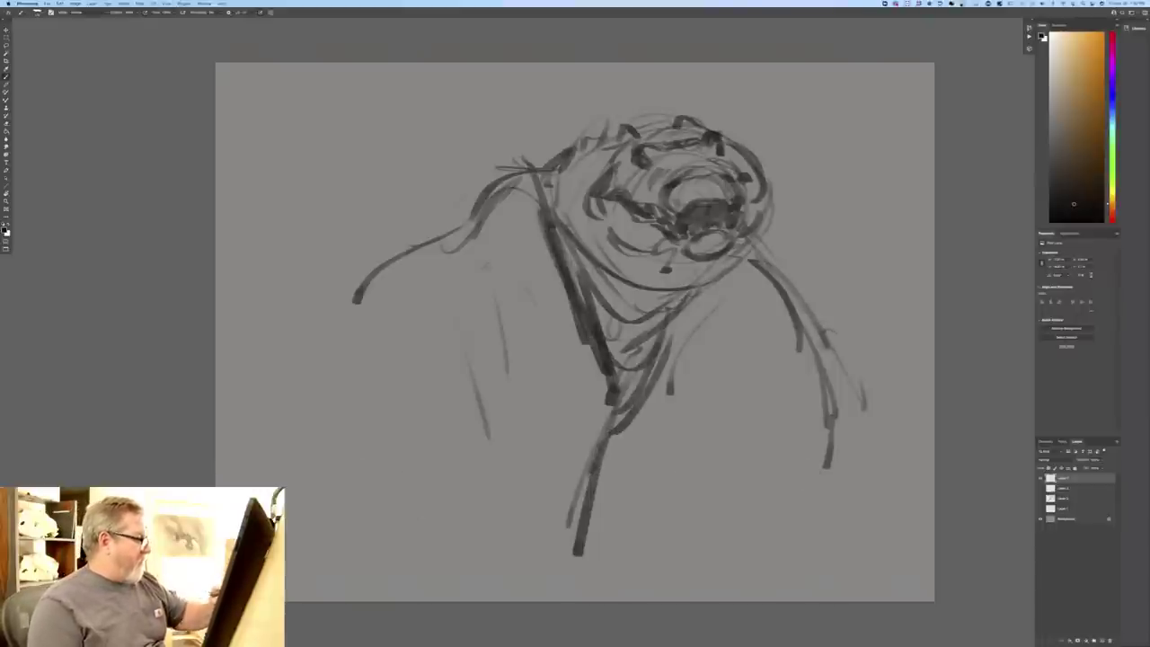
key(super+minus)
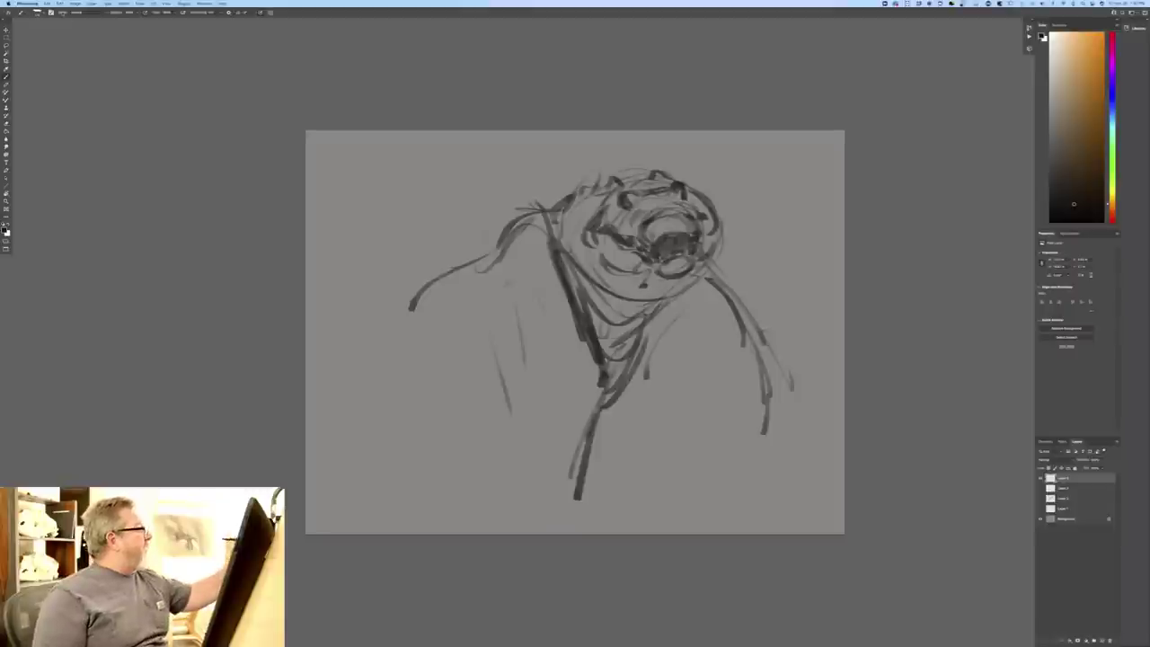
- Scale the whole creature sketch down toward its upper-right corner to free canvas space for the body
click(59, 4)
click(90, 134)
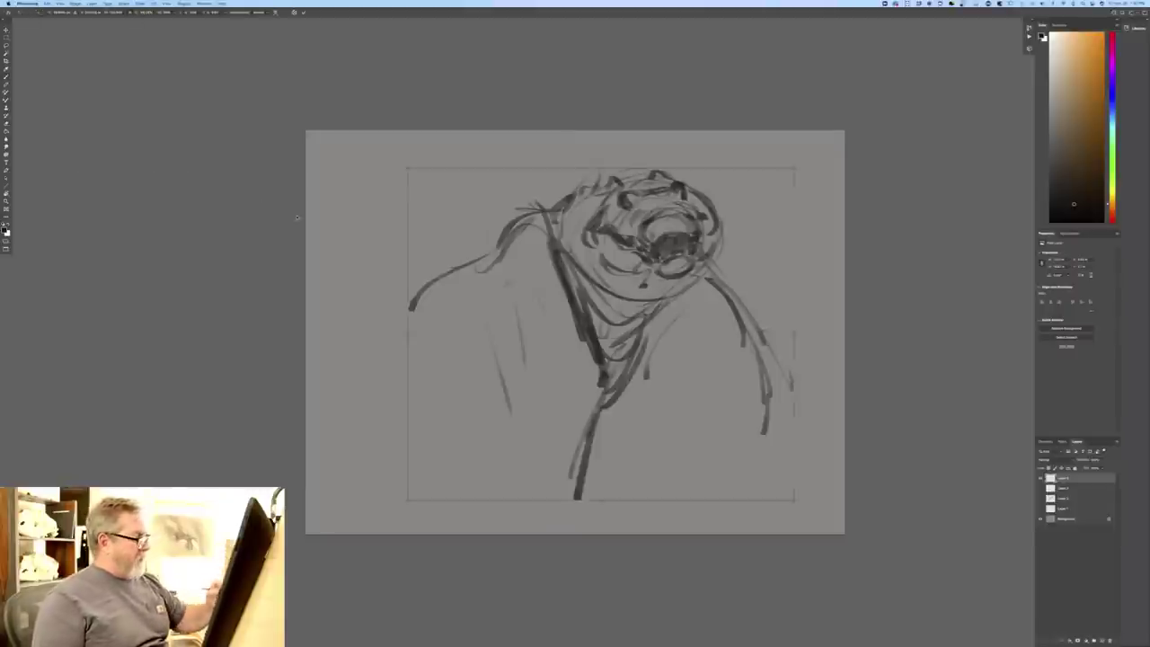
drag(406, 501, 493, 428)
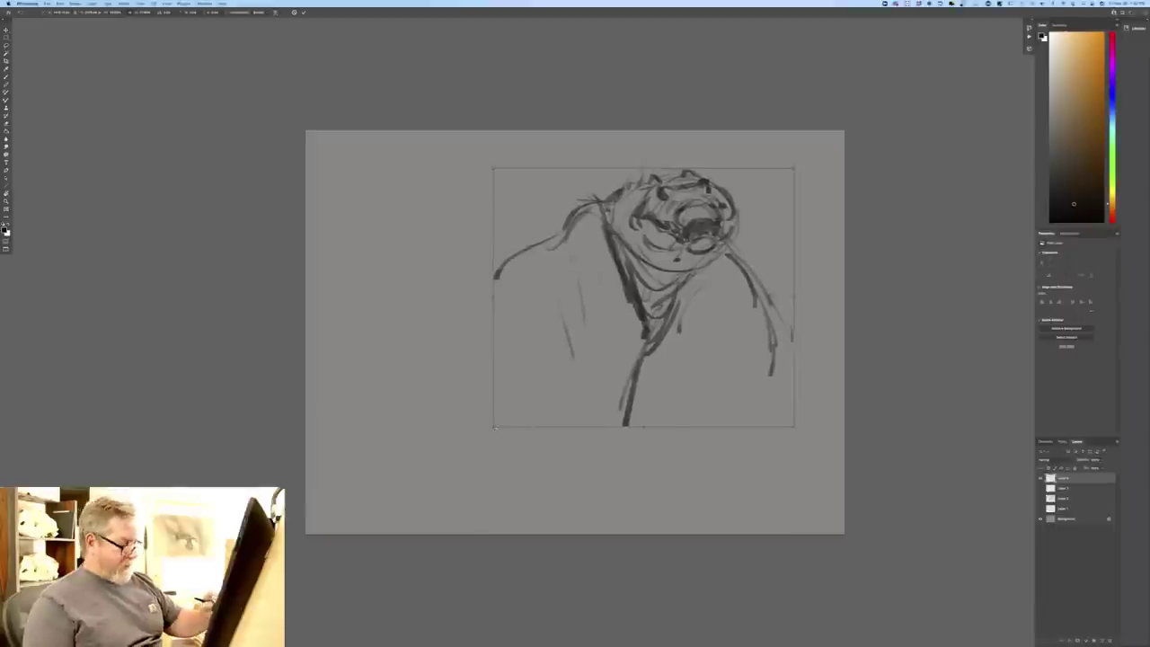
key(Return)
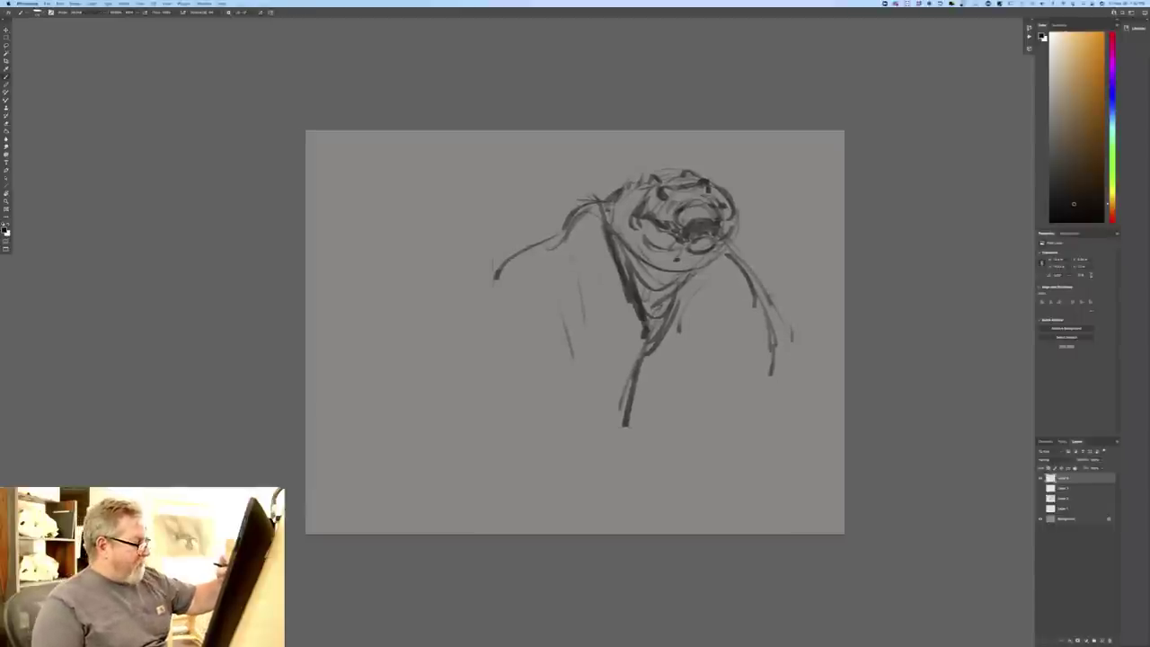
- Extend the back outline down into a rounded rump and rough in the bent hind leg below it
mouse_move(528, 250)
mouse_down()
mouse_move(468, 292)
mouse_move(446, 347)
mouse_up()
drag(434, 375, 458, 449)
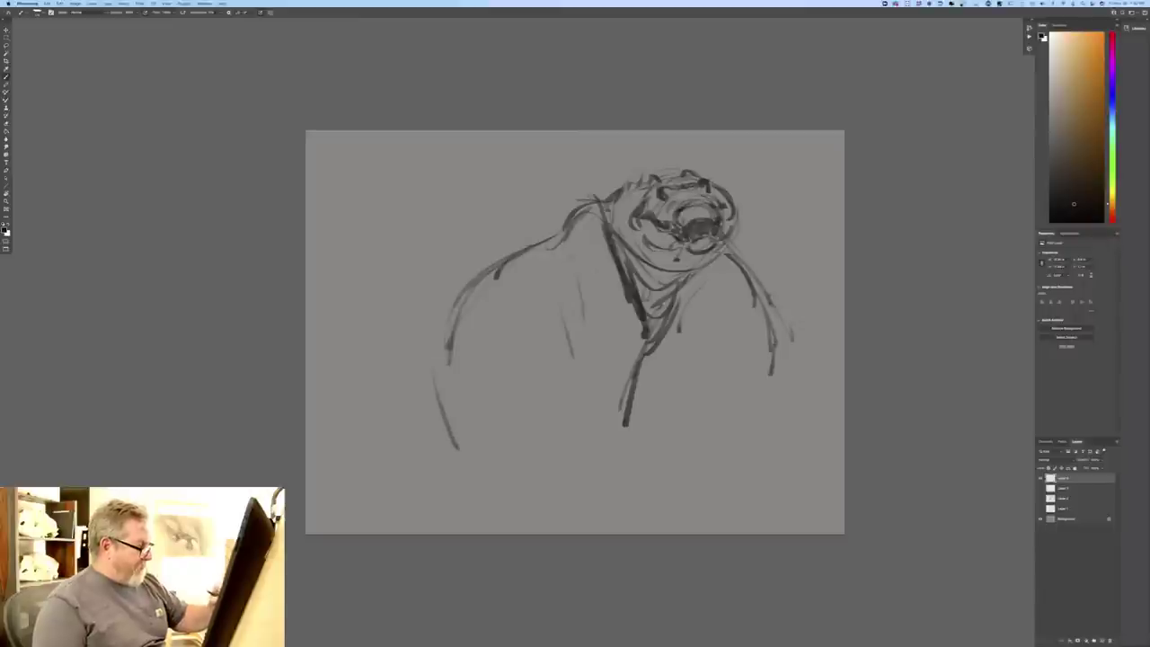
drag(467, 322, 499, 427)
drag(493, 377, 552, 435)
mouse_move(523, 388)
mouse_down()
mouse_move(452, 410)
mouse_move(477, 380)
mouse_move(453, 394)
mouse_up()
drag(458, 304, 449, 343)
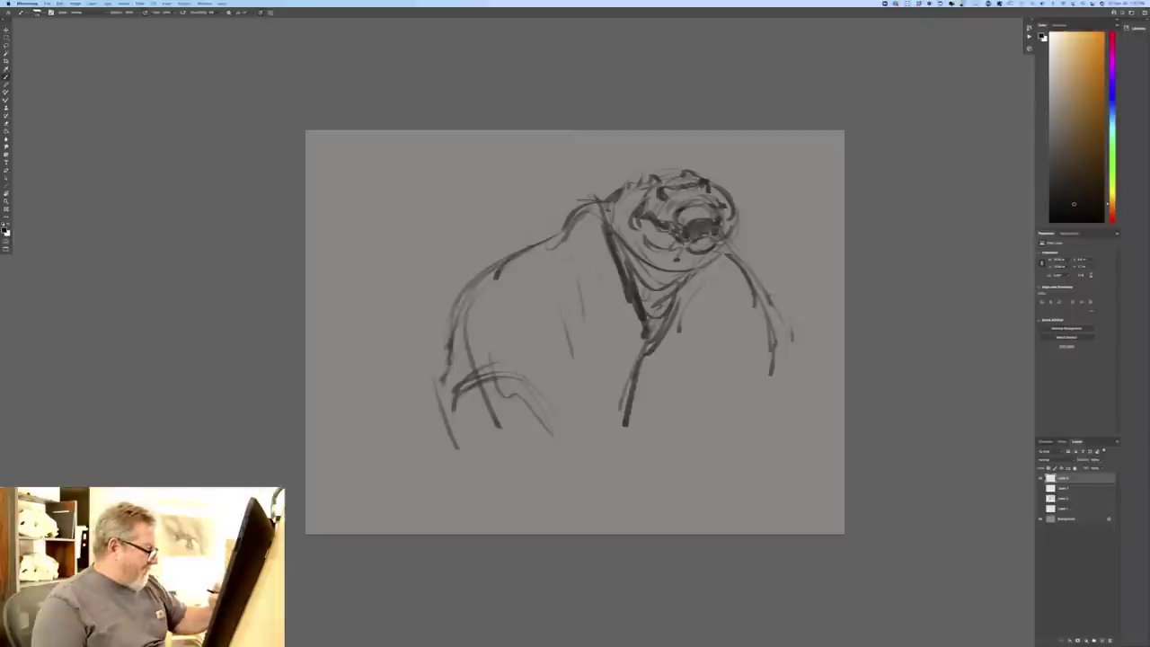
- Thicken the rear outline of the rump and define the top of the thigh and the knee
drag(440, 389, 461, 445)
mouse_move(450, 343)
mouse_down()
mouse_move(447, 407)
mouse_move(460, 446)
mouse_up()
drag(526, 369, 460, 365)
mouse_move(526, 377)
mouse_down()
mouse_move(510, 364)
mouse_move(545, 388)
mouse_up()
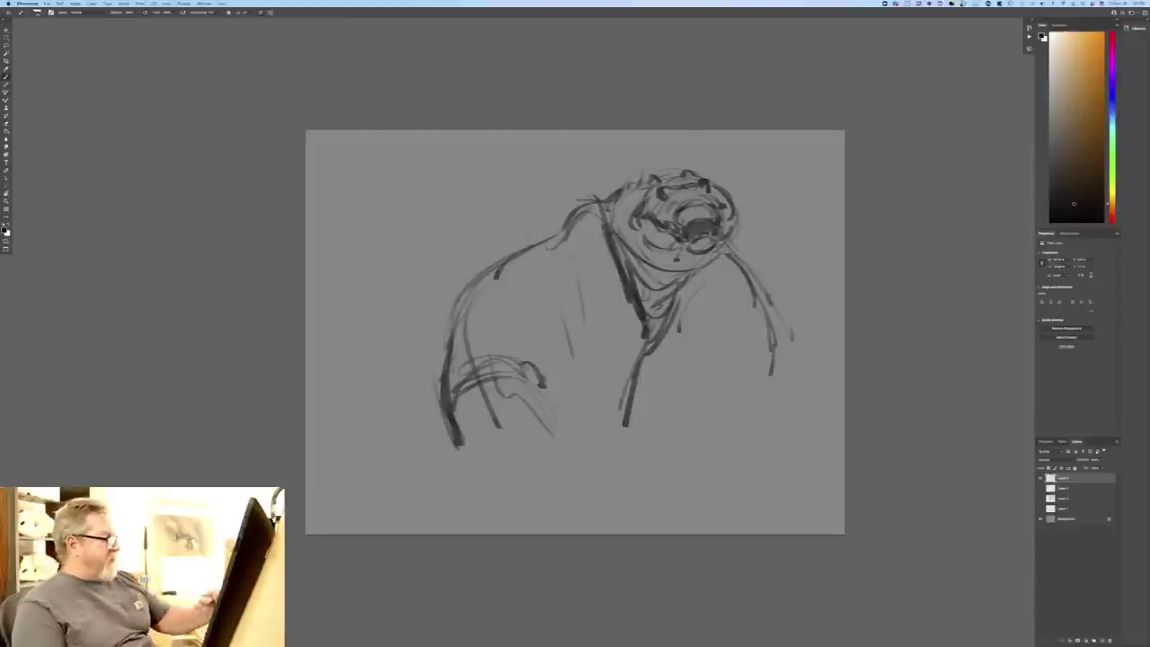
- Sketch the near front leg as a column below the shoulder, with heavier strokes along both edges
drag(579, 291, 589, 390)
drag(602, 343, 620, 361)
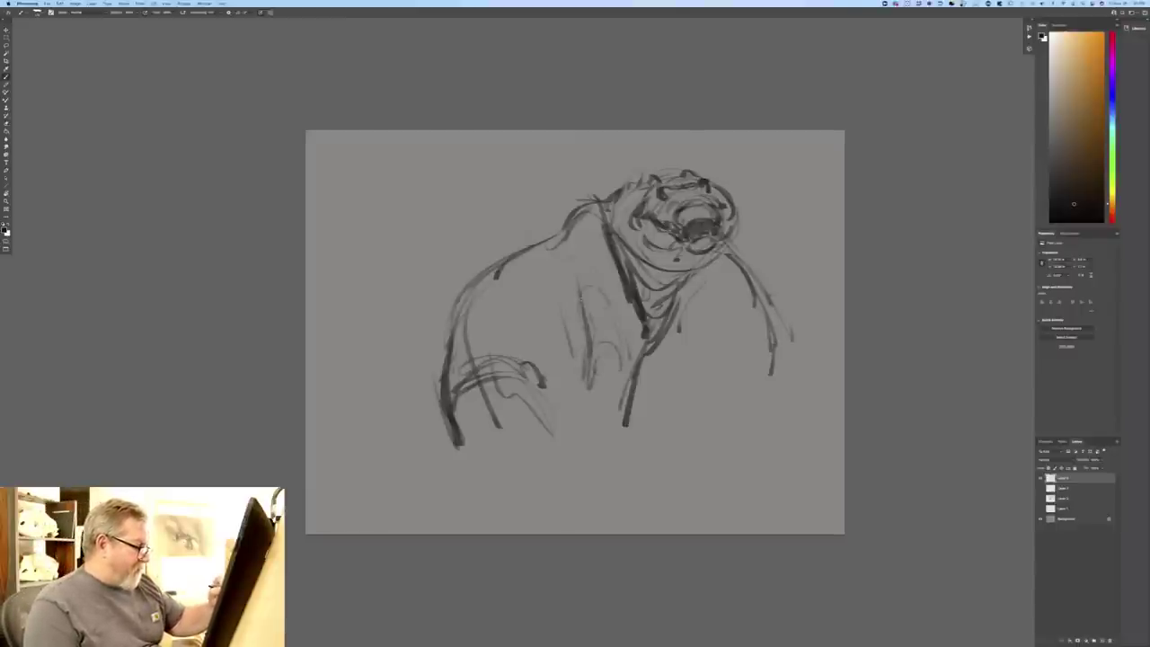
drag(575, 297, 597, 458)
drag(629, 304, 636, 460)
drag(632, 415, 629, 460)
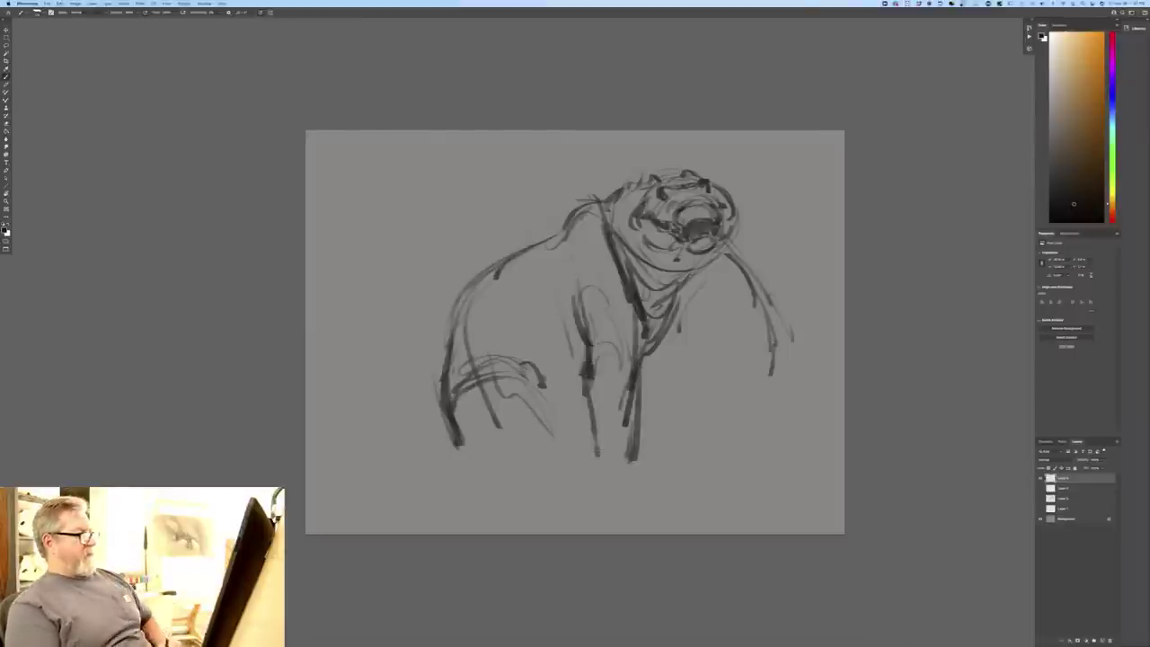
- Draw the hind leg's lower part with long diagonal strokes running from the knee toward the canvas's bottom edge
drag(536, 481, 555, 504)
mouse_move(514, 442)
mouse_down()
mouse_move(566, 495)
mouse_move(604, 504)
mouse_up()
drag(554, 460, 600, 512)
drag(499, 481, 525, 505)
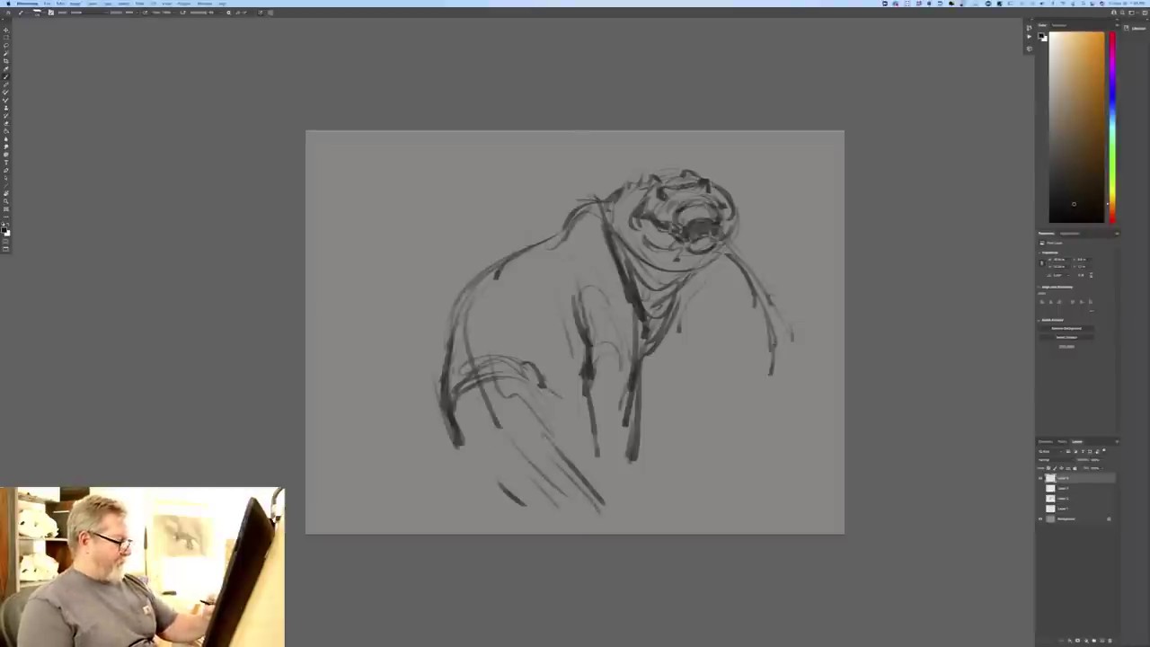
mouse_move(546, 385)
mouse_down()
mouse_move(570, 409)
mouse_move(584, 467)
mouse_up()
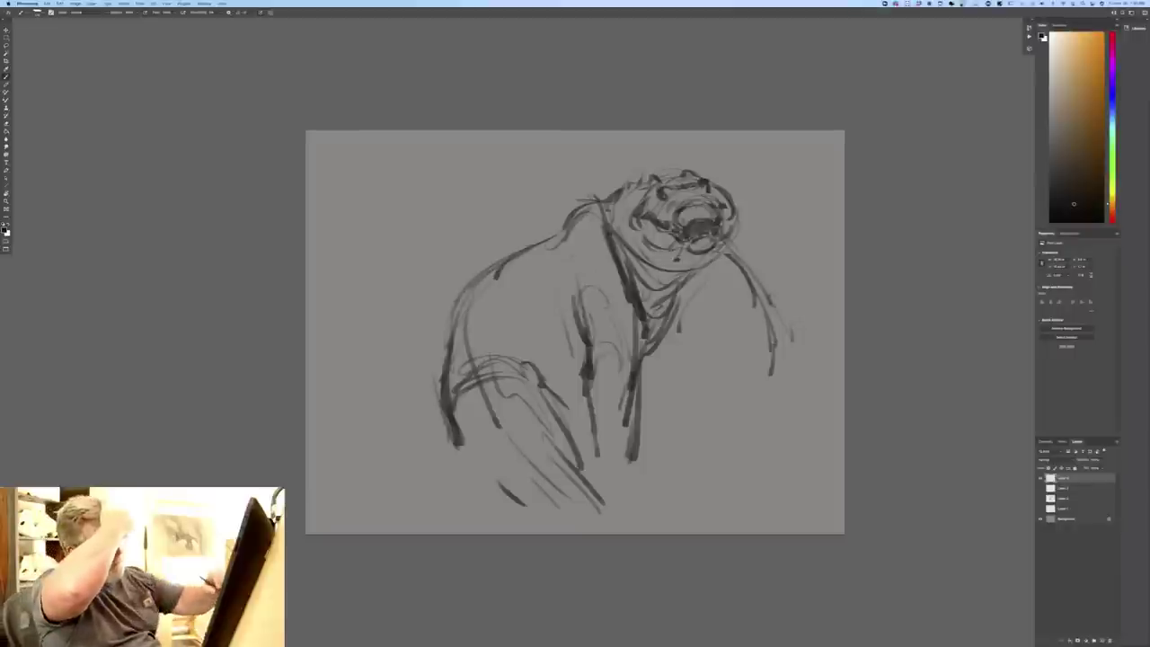
- Reinforce the chest edge and back contour with bolder lines, and add belly and skin folds between the hind and front legs
mouse_move(724, 252)
mouse_down()
mouse_move(674, 295)
mouse_move(653, 363)
mouse_up()
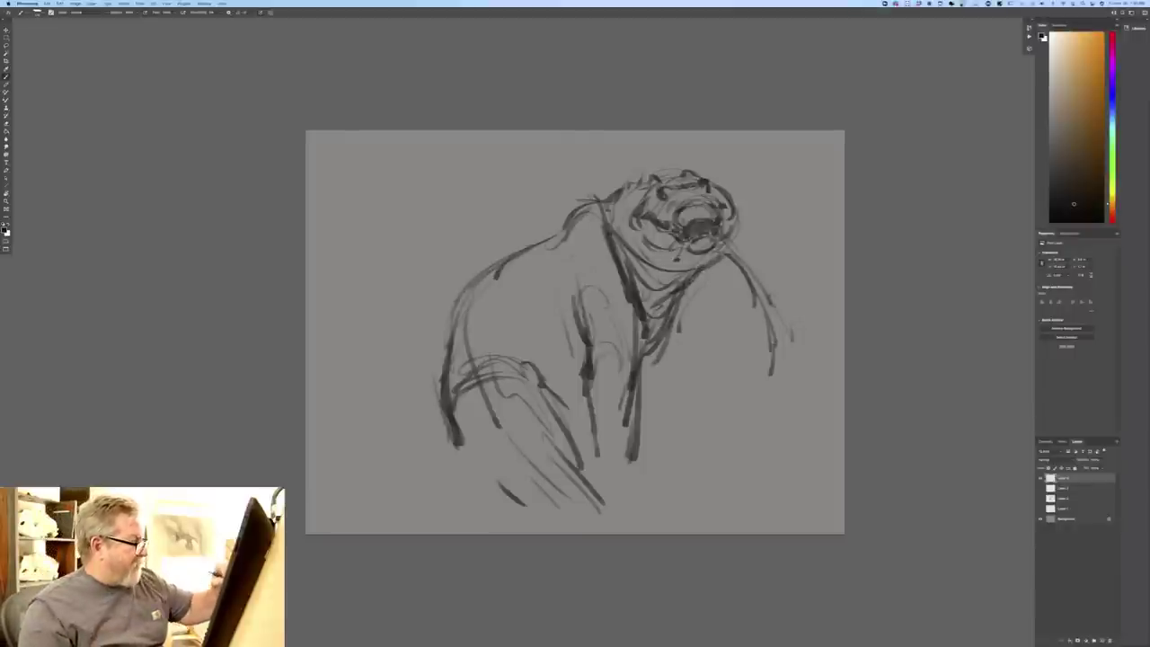
mouse_move(595, 203)
mouse_down()
mouse_move(490, 271)
mouse_move(451, 368)
mouse_move(453, 405)
mouse_up()
drag(566, 325, 568, 363)
mouse_move(517, 317)
mouse_down()
mouse_move(555, 334)
mouse_move(557, 395)
mouse_up()
drag(559, 339, 557, 415)
drag(568, 392, 563, 409)
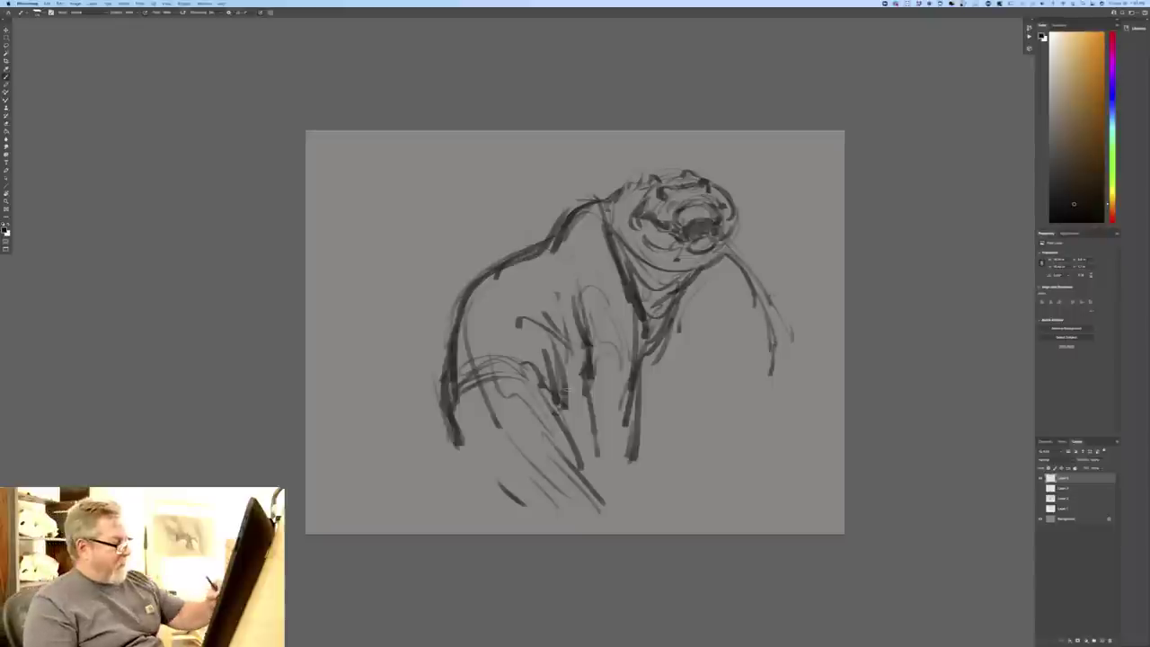
mouse_move(576, 375)
mouse_down()
mouse_move(565, 411)
mouse_move(577, 419)
mouse_up()
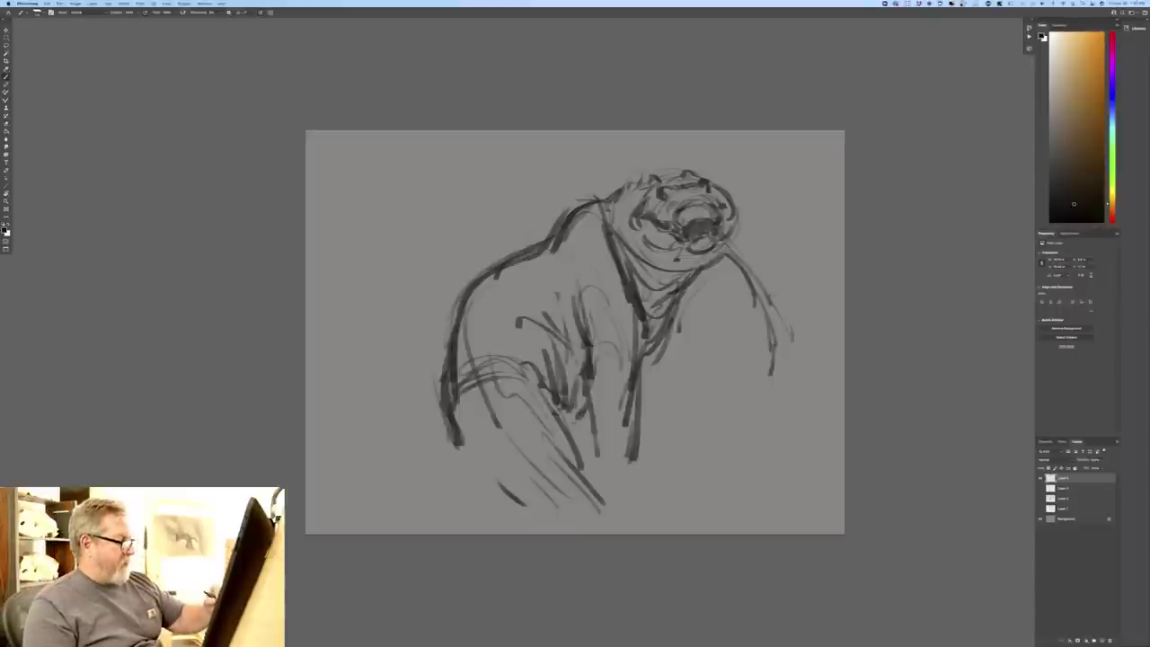
mouse_move(592, 370)
mouse_down()
mouse_move(616, 408)
mouse_move(594, 373)
mouse_up()
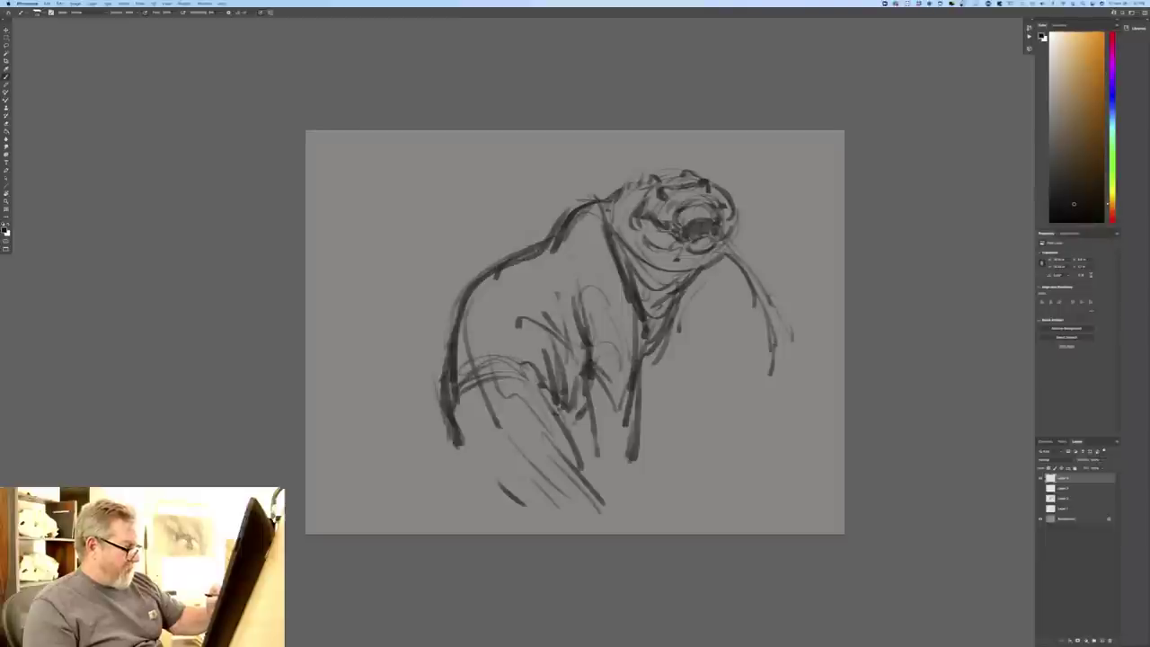
- Darken the folds along the arm, define the chest edge and draw a curled front foot at the limb's end
drag(589, 303, 604, 331)
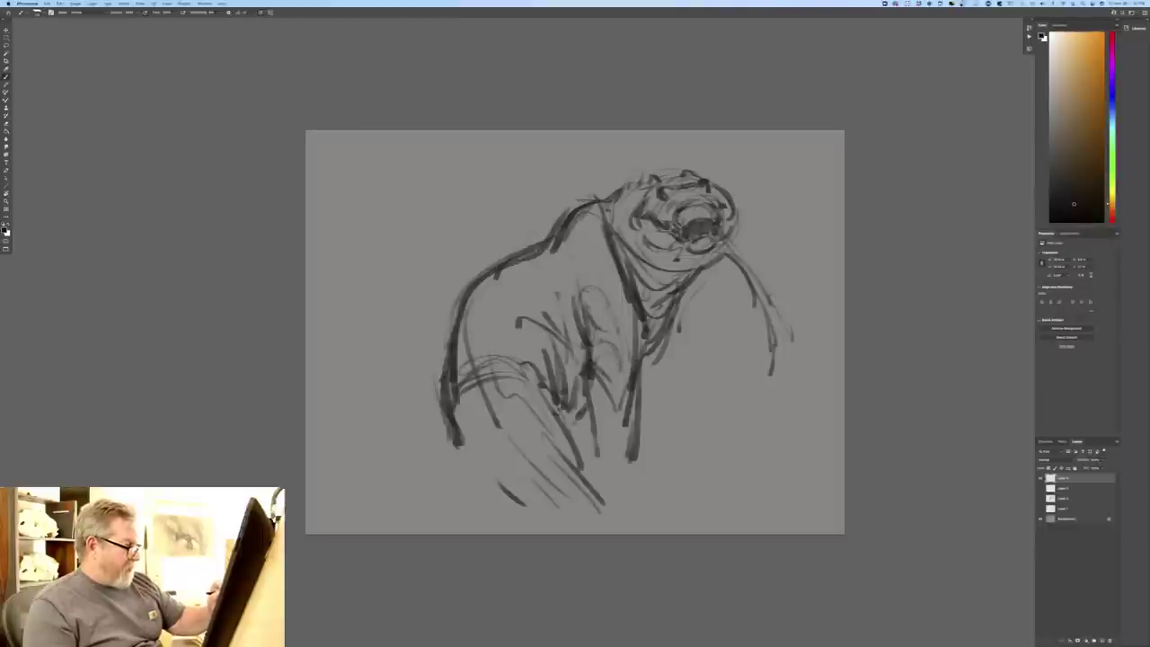
mouse_move(553, 293)
mouse_down()
mouse_move(573, 316)
mouse_move(578, 397)
mouse_move(609, 483)
mouse_up()
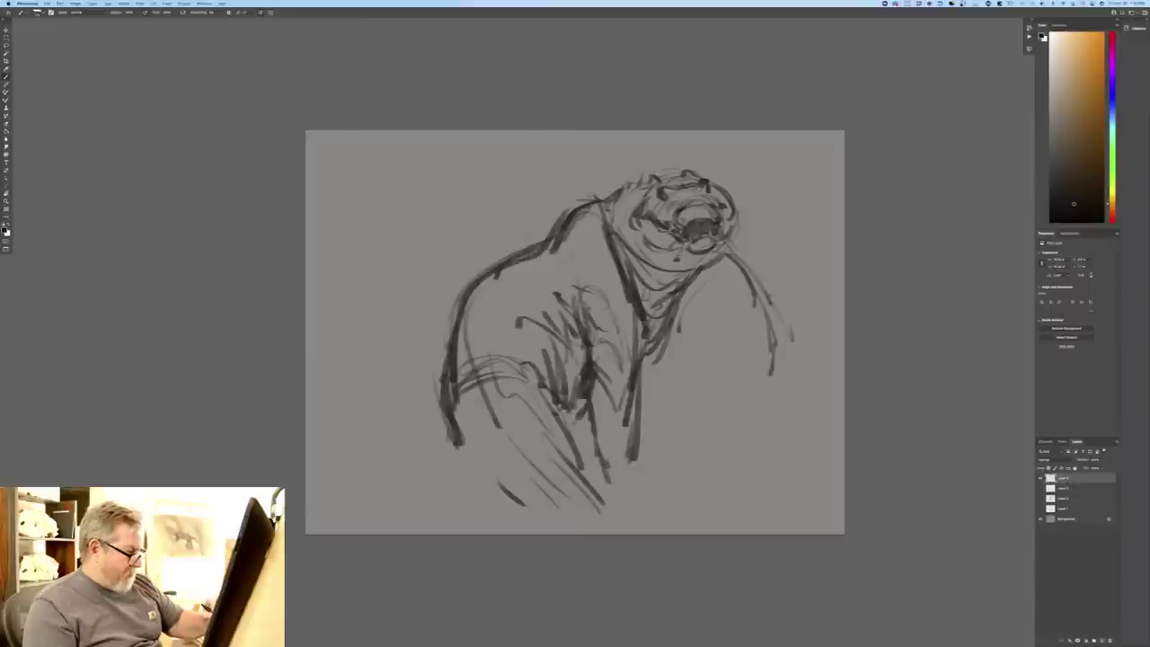
mouse_move(636, 447)
mouse_down()
mouse_move(636, 504)
mouse_move(647, 491)
mouse_move(667, 514)
mouse_move(606, 499)
mouse_up()
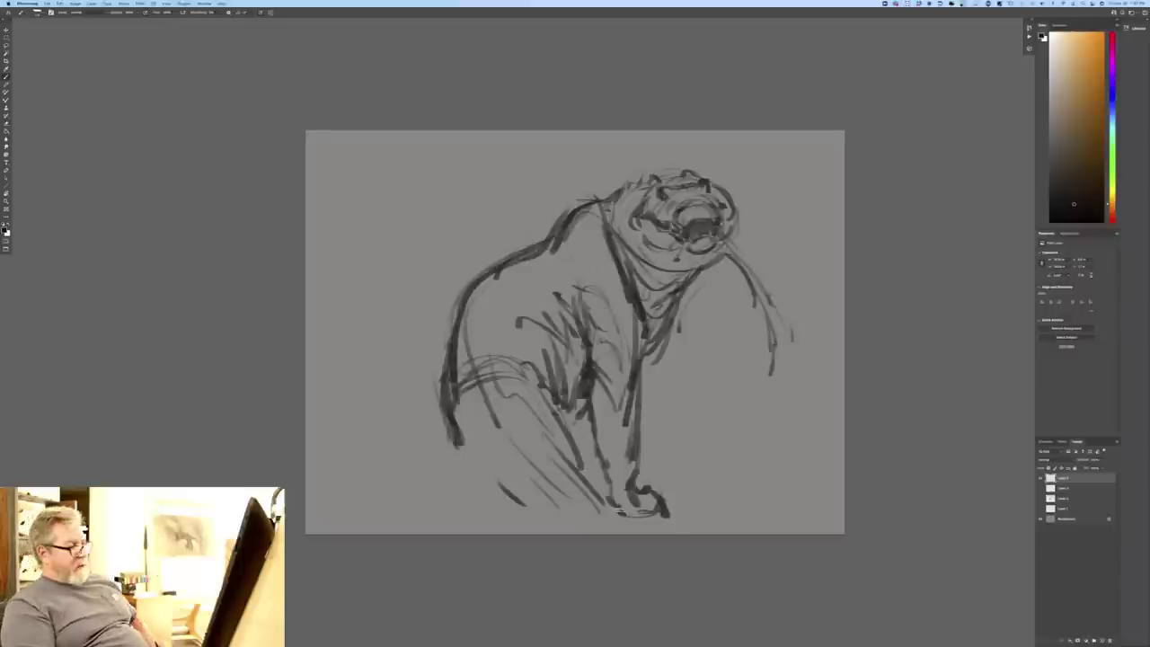
drag(651, 346, 634, 386)
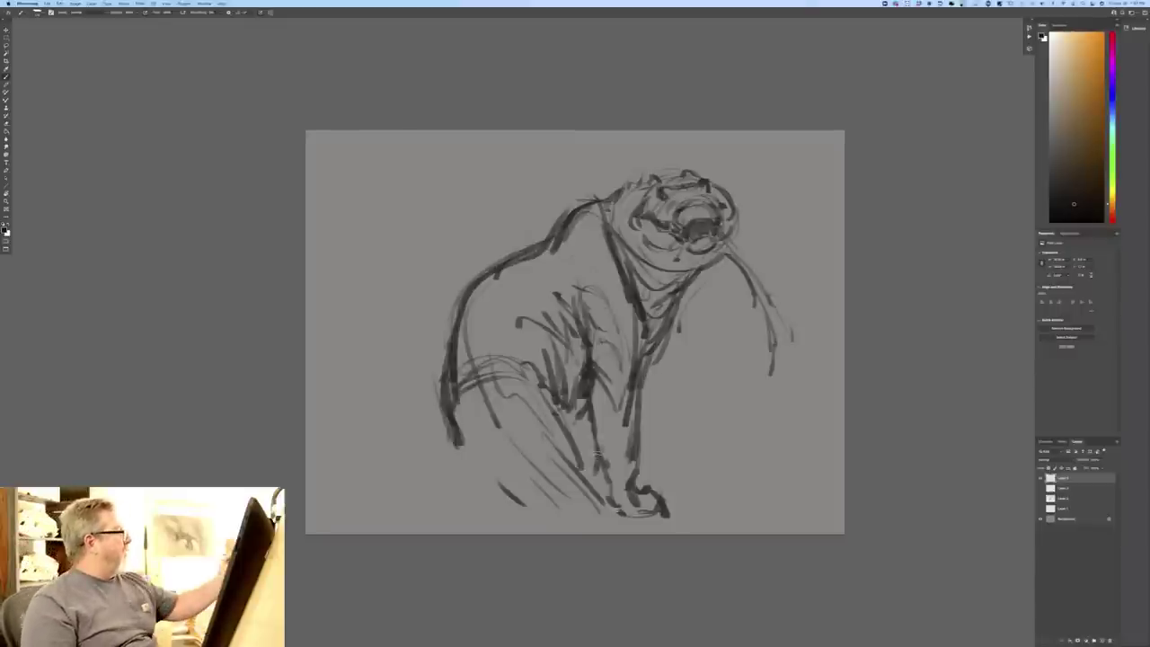
- Free-transform the sketch layer, scaling the creature down slightly and rotating it a quarter turn counterclockwise
click(60, 4)
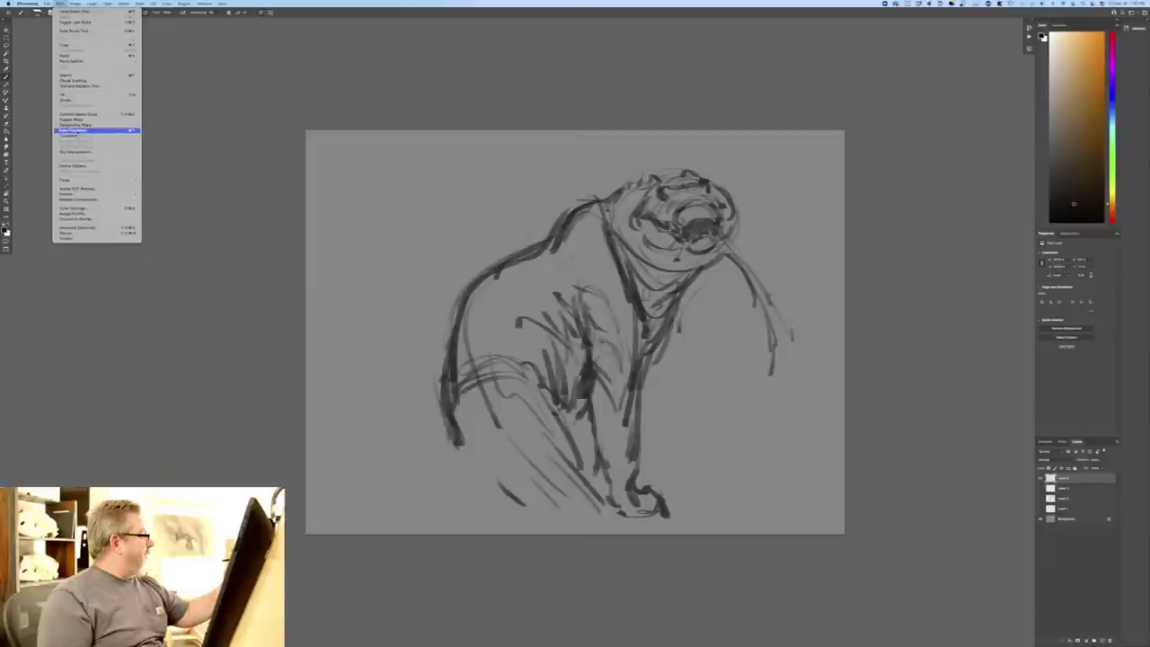
click(75, 132)
drag(794, 518, 744, 472)
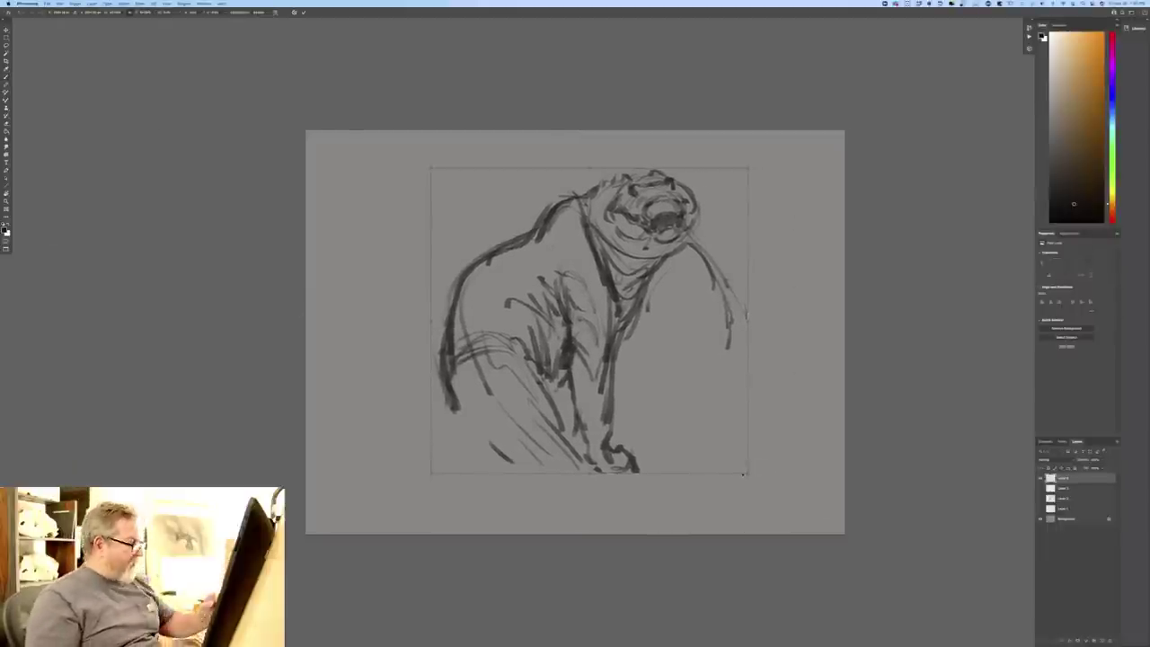
mouse_move(435, 184)
mouse_down()
mouse_move(413, 175)
mouse_move(436, 451)
mouse_move(462, 482)
mouse_move(453, 476)
mouse_up()
drag(483, 415, 409, 420)
key(Return)
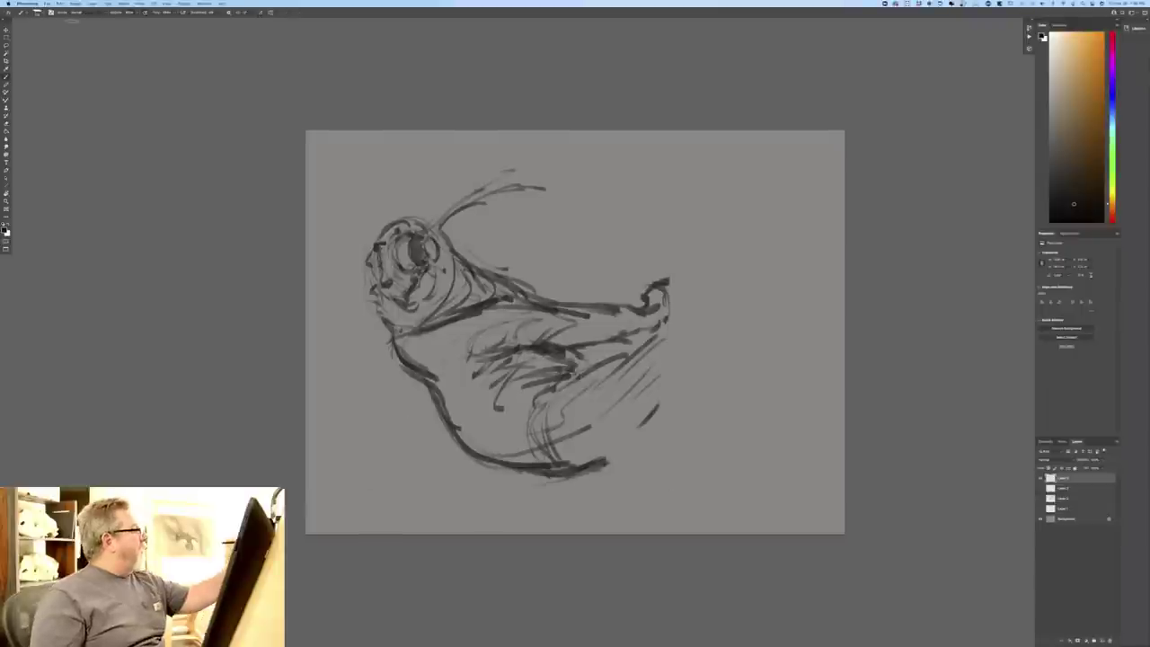
- Rotate the image canvas 90° clockwise to portrait format and move the sketch up near the canvas's upper edge
click(76, 4)
mouse_move(90, 58)
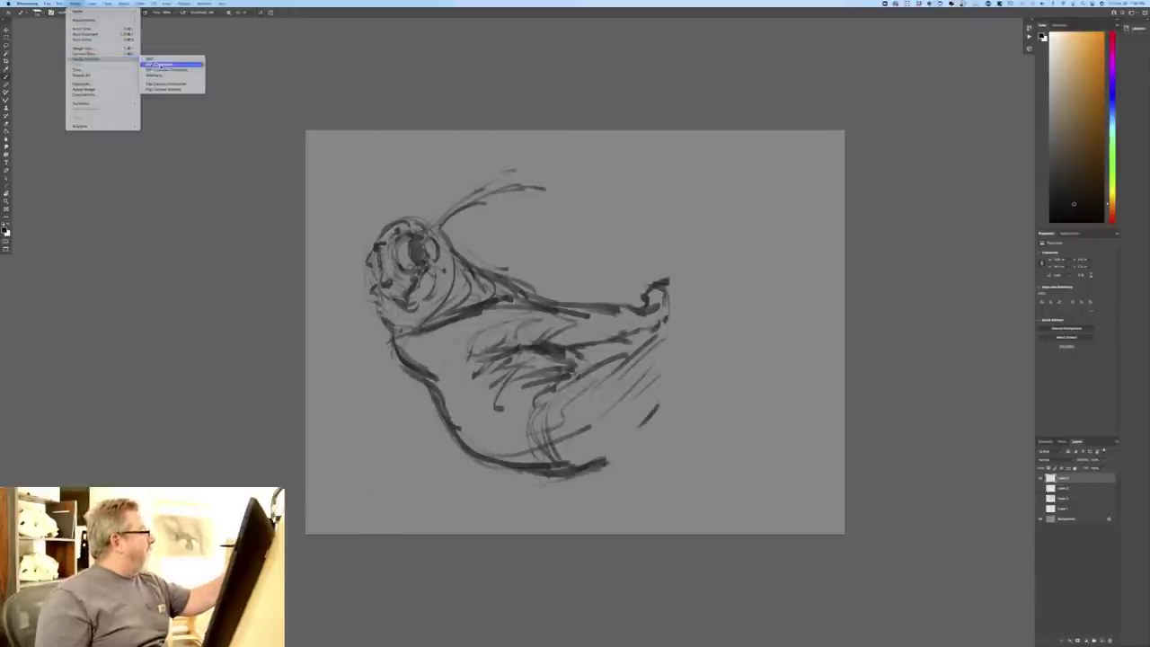
click(153, 65)
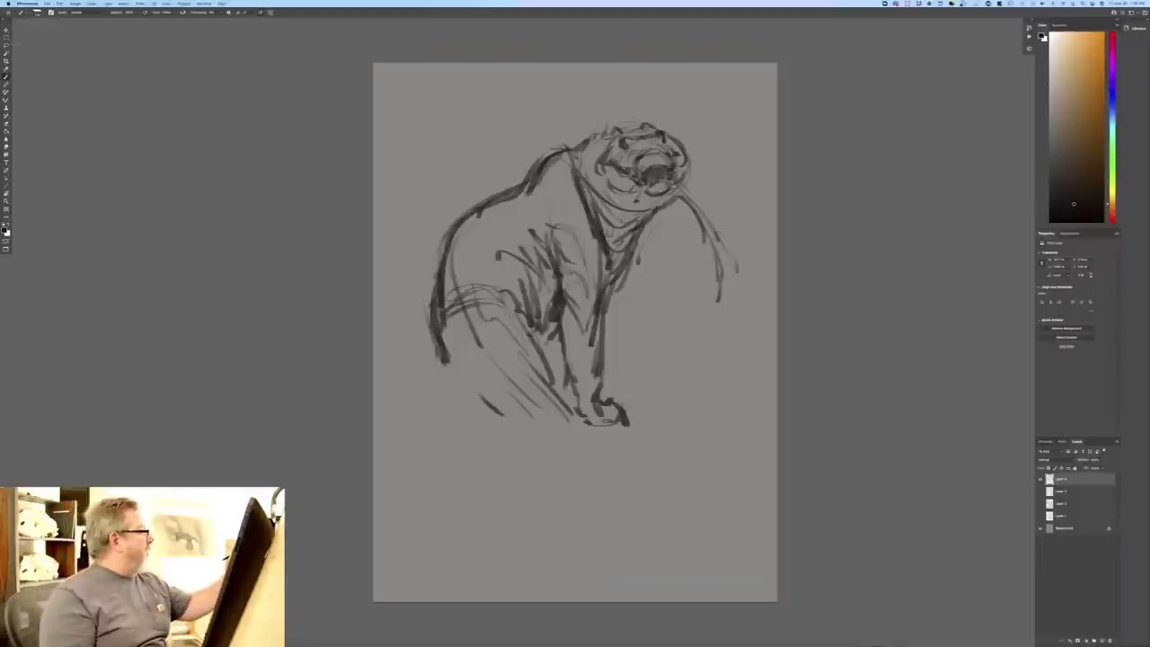
click(6, 31)
drag(456, 356, 456, 320)
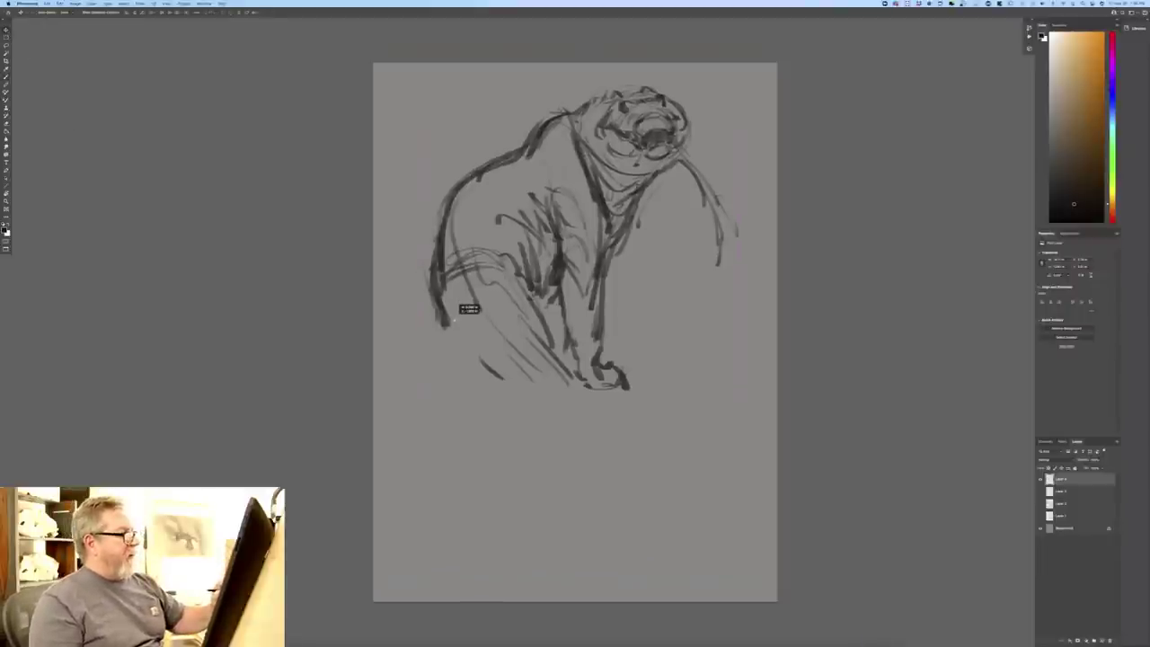
- Extend the near hind leg with the Brush in long curved strokes down to the canvas's lower edge, adding the calf contour
click(6, 78)
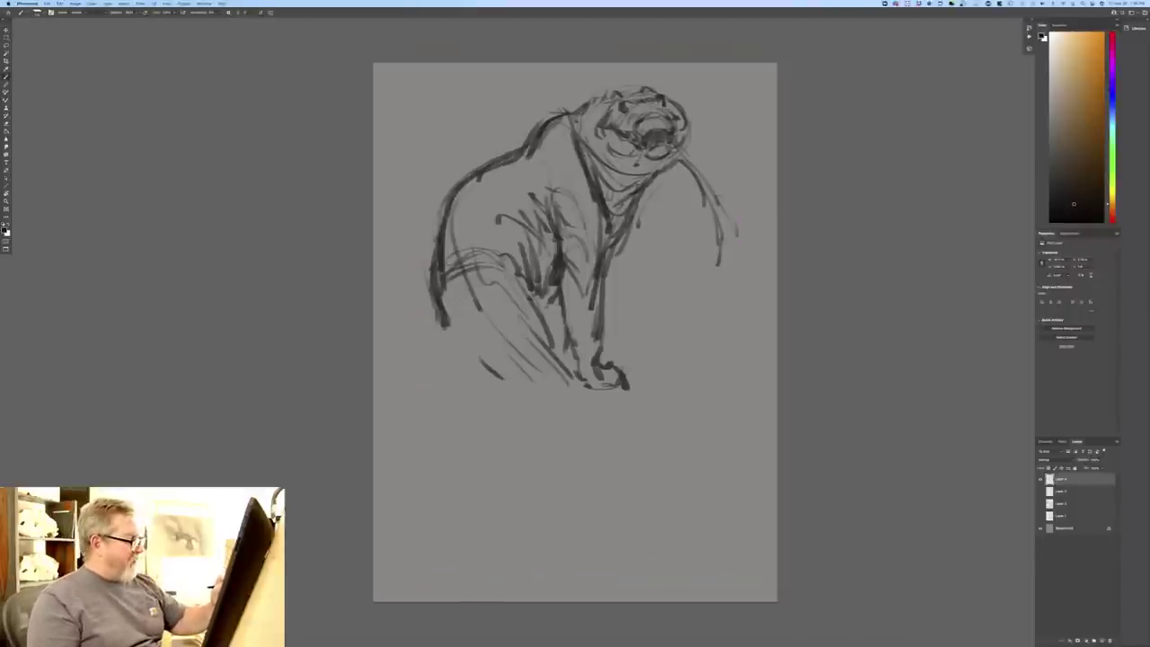
mouse_move(534, 375)
mouse_down()
mouse_move(620, 591)
mouse_move(616, 564)
mouse_up()
drag(530, 333, 632, 594)
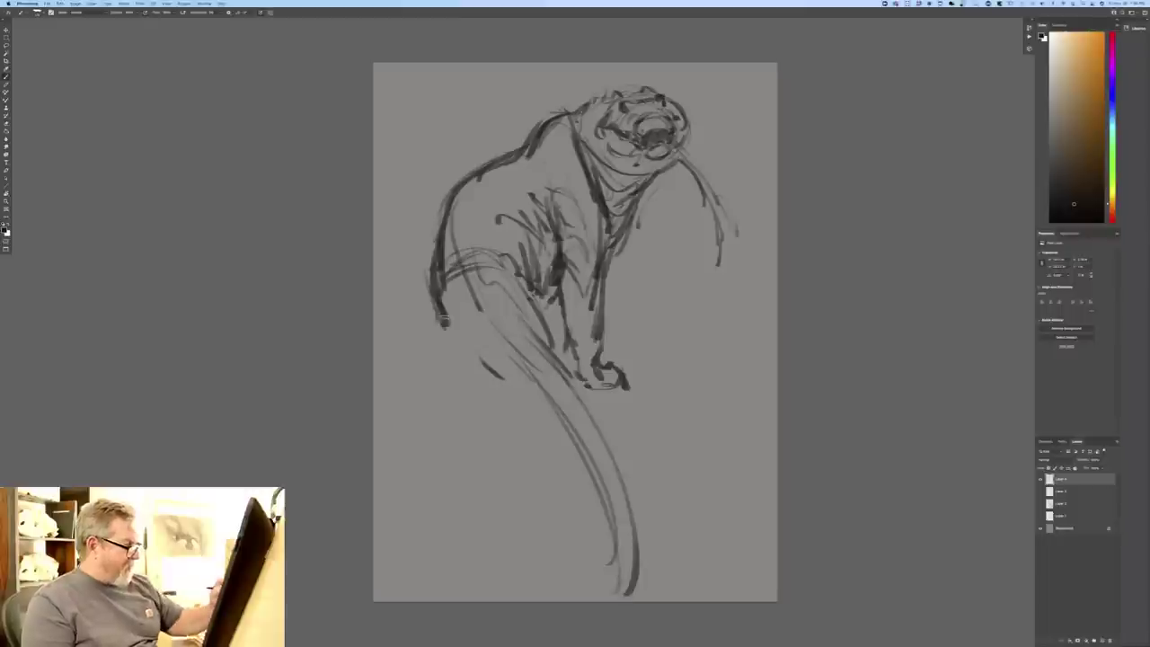
drag(497, 377, 583, 471)
drag(494, 388, 584, 487)
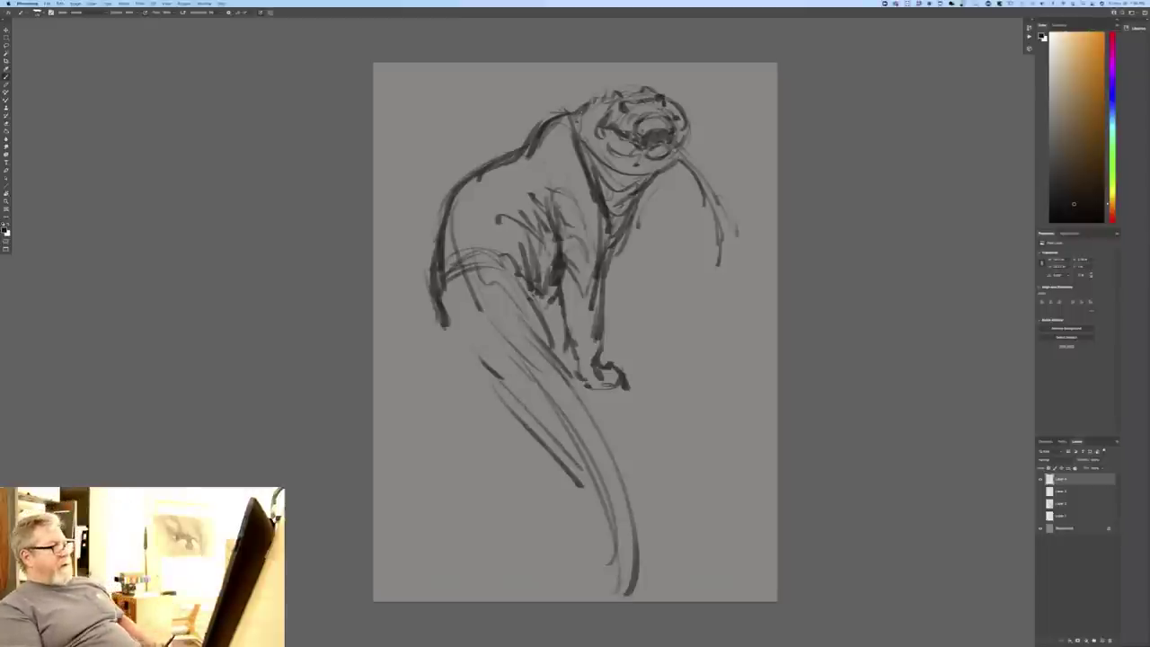
mouse_move(490, 371)
mouse_down()
mouse_move(542, 428)
mouse_move(527, 408)
mouse_up()
drag(523, 329, 602, 437)
drag(501, 370, 557, 433)
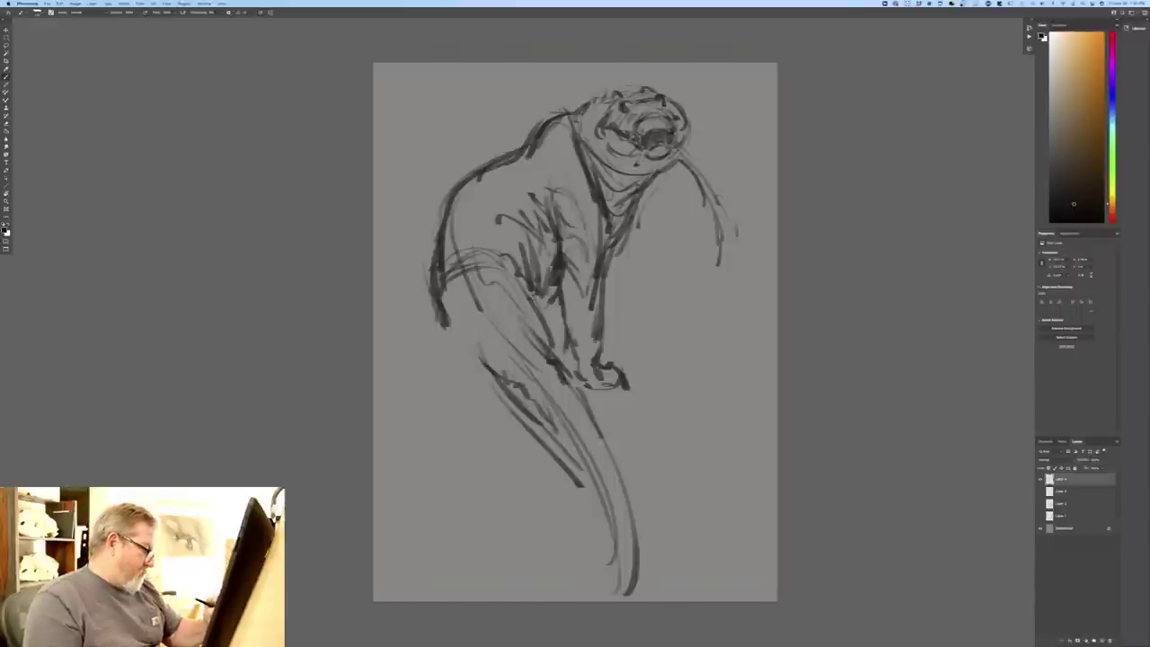
- Define the near hind leg's shin, ankle and long foot with heavier strokes ending at the canvas's lower edge
drag(539, 384, 545, 415)
drag(598, 440, 623, 505)
drag(598, 462, 631, 539)
drag(613, 499, 629, 572)
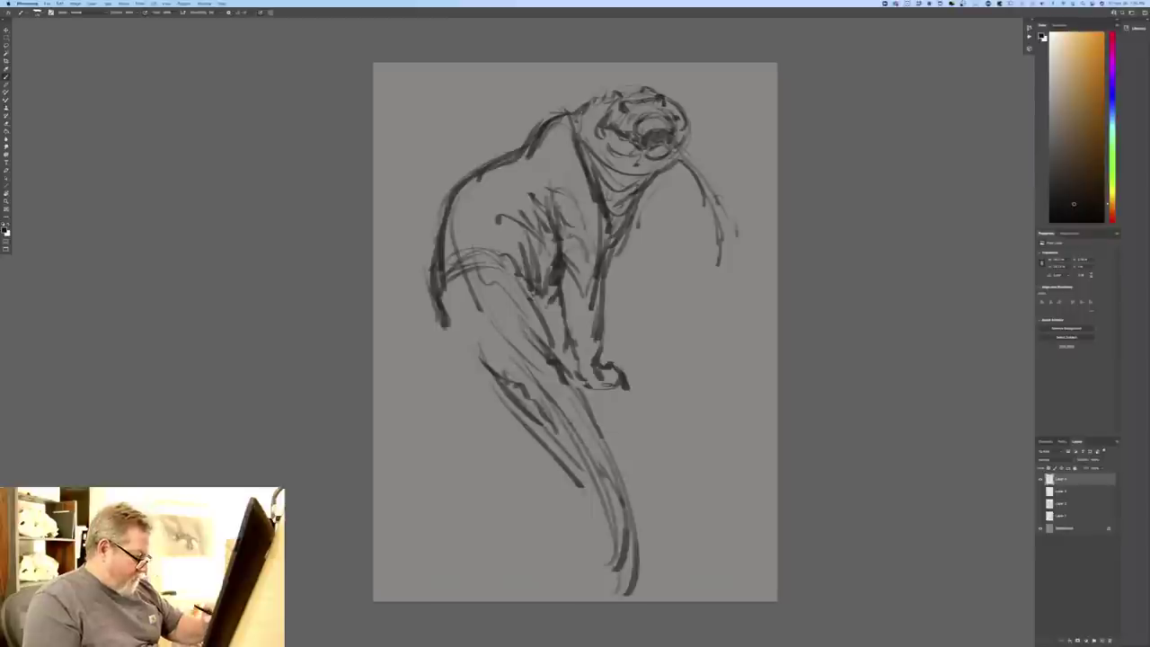
mouse_move(592, 433)
mouse_down()
mouse_move(604, 491)
mouse_move(585, 578)
mouse_up()
drag(631, 496, 602, 597)
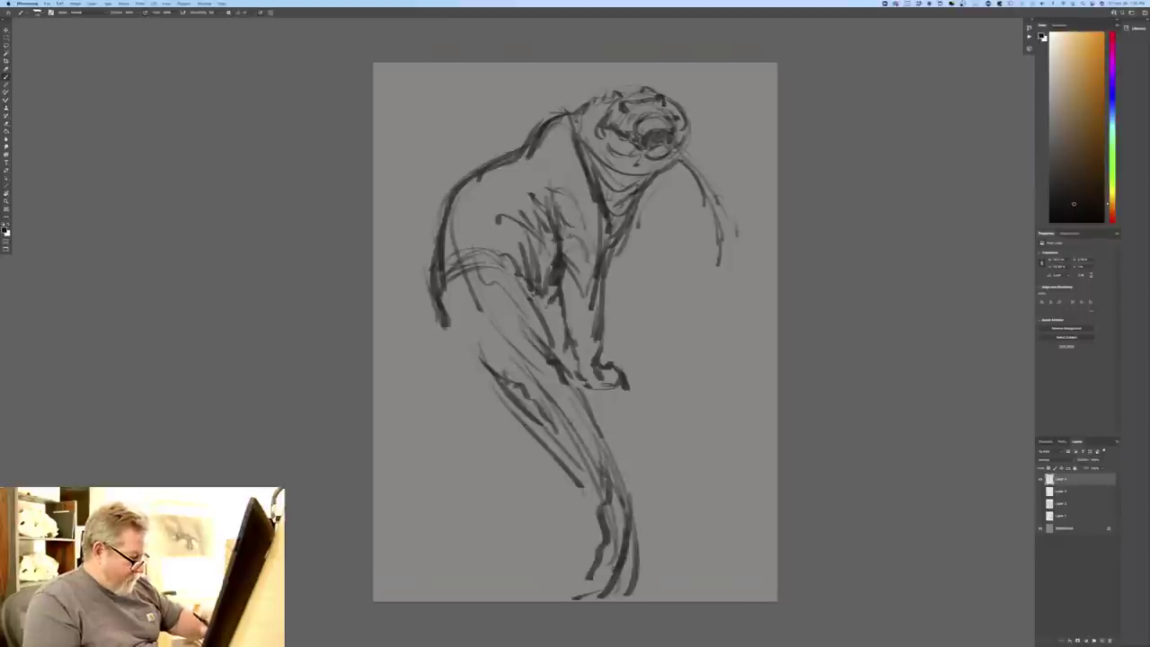
drag(595, 506, 577, 590)
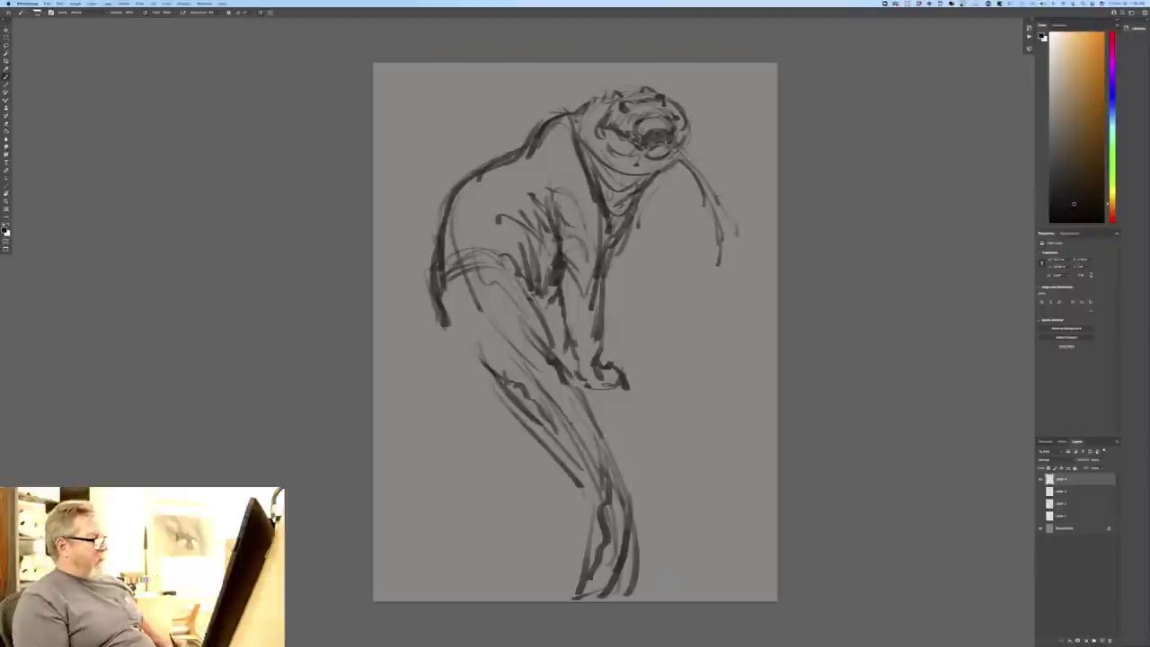
- Sketch the far hind leg below the rump, tapering to a narrow ankle and a small rounded foot
mouse_move(437, 318)
mouse_down()
mouse_move(433, 366)
mouse_move(449, 383)
mouse_up()
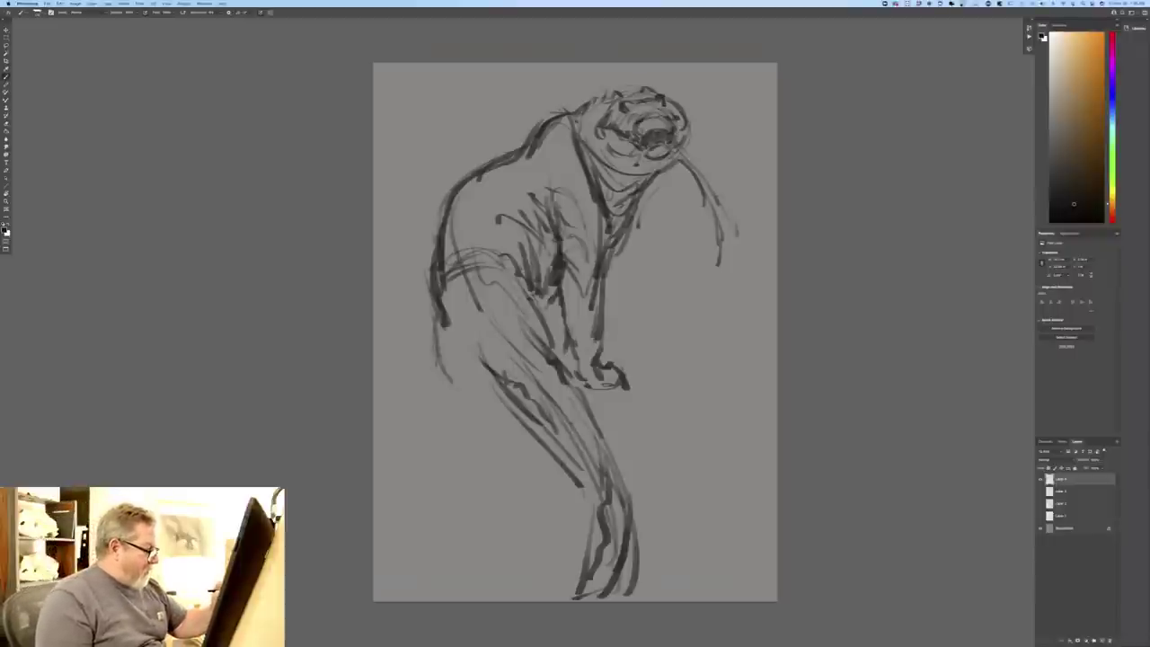
drag(433, 341, 483, 424)
drag(435, 367, 443, 384)
drag(444, 386, 485, 430)
drag(491, 368, 483, 423)
drag(490, 342, 477, 419)
mouse_move(496, 374)
mouse_down()
mouse_move(491, 418)
mouse_move(511, 442)
mouse_up()
mouse_move(456, 386)
mouse_down()
mouse_move(492, 444)
mouse_move(512, 446)
mouse_move(523, 483)
mouse_up()
mouse_move(490, 445)
mouse_down()
mouse_move(506, 474)
mouse_move(530, 477)
mouse_up()
mouse_move(494, 489)
mouse_down()
mouse_move(524, 485)
mouse_move(495, 490)
mouse_up()
drag(497, 462, 487, 483)
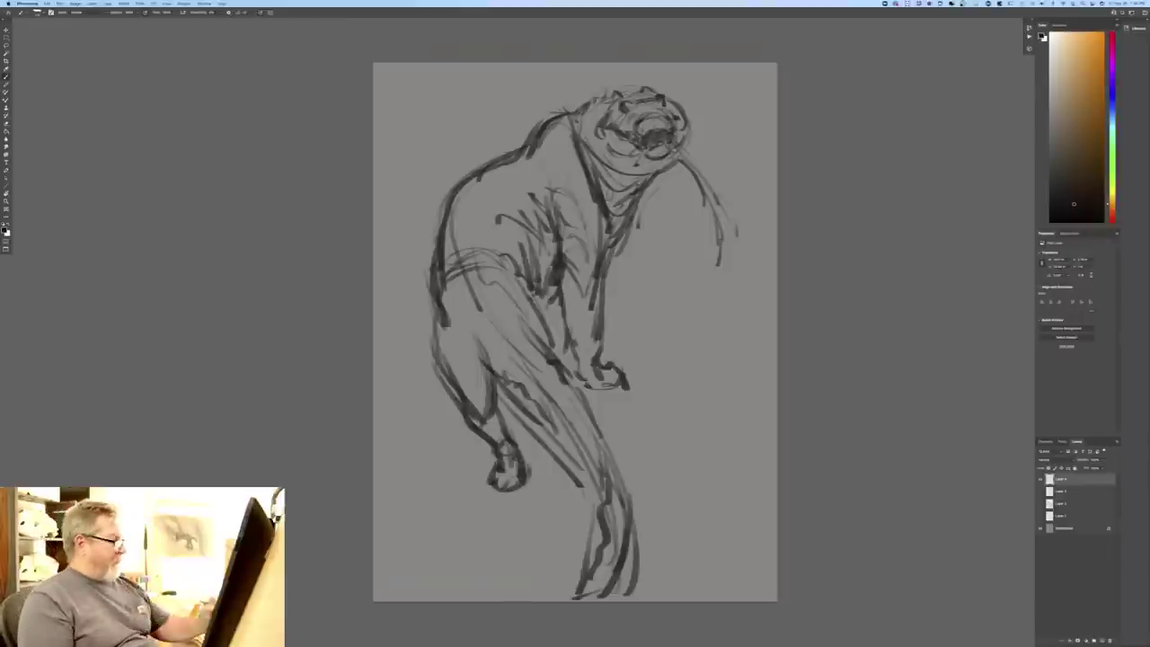
- Thicken the far hind leg's outlines and replace its rounded foot with a longer lower leg and foot
drag(442, 304, 440, 352)
mouse_move(439, 341)
mouse_down()
mouse_move(507, 456)
mouse_move(490, 455)
mouse_move(510, 488)
mouse_up()
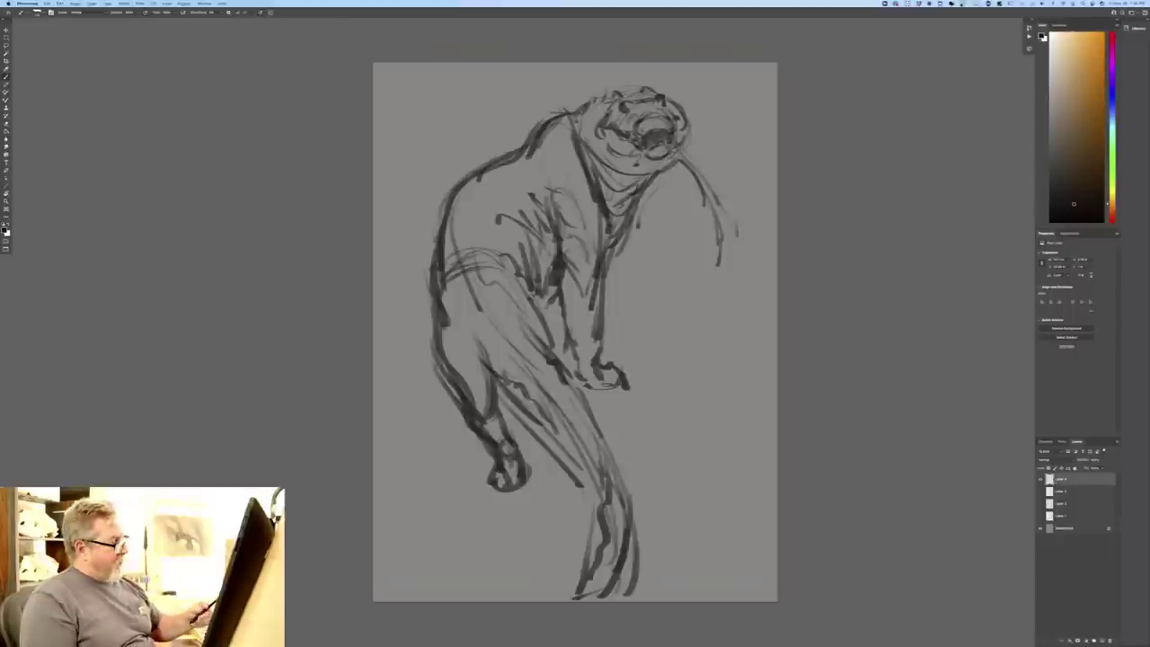
drag(485, 374, 541, 493)
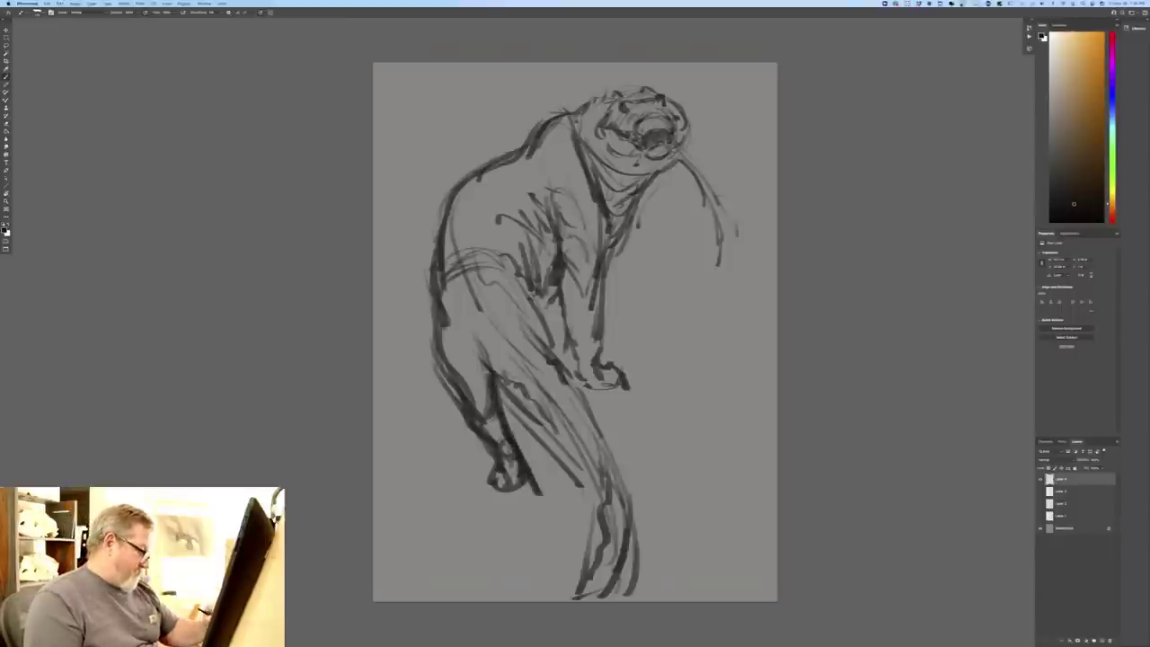
mouse_move(510, 449)
mouse_down()
mouse_move(523, 460)
mouse_move(516, 473)
mouse_move(507, 451)
mouse_up()
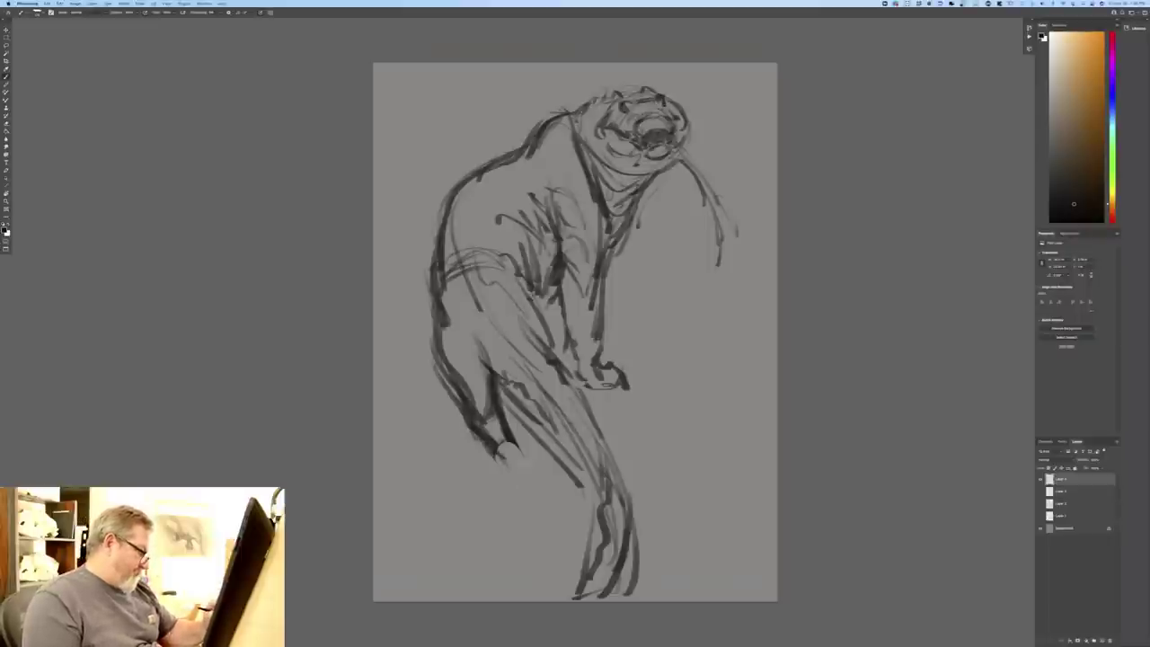
mouse_move(509, 448)
mouse_down()
mouse_move(535, 469)
mouse_move(509, 474)
mouse_move(555, 503)
mouse_move(525, 521)
mouse_move(552, 521)
mouse_move(537, 527)
mouse_up()
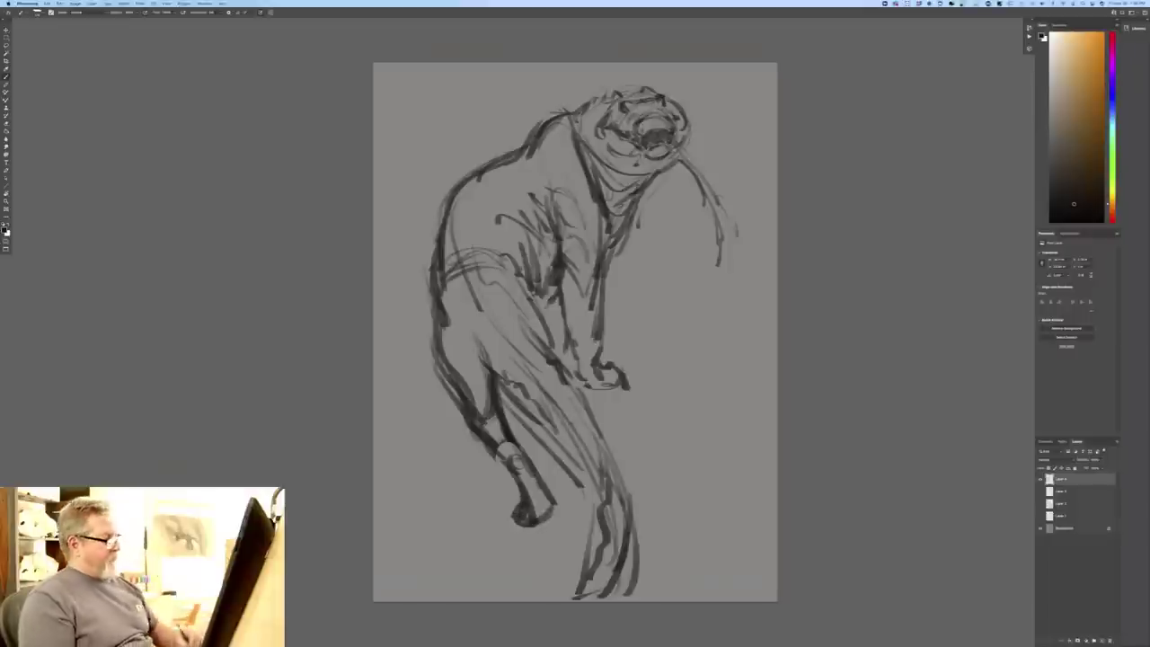
- Shade the gap behind the near knee and add curved contour lines around the upper thigh and rump
mouse_move(507, 392)
mouse_down()
mouse_move(518, 445)
mouse_move(510, 423)
mouse_move(520, 442)
mouse_move(478, 423)
mouse_up()
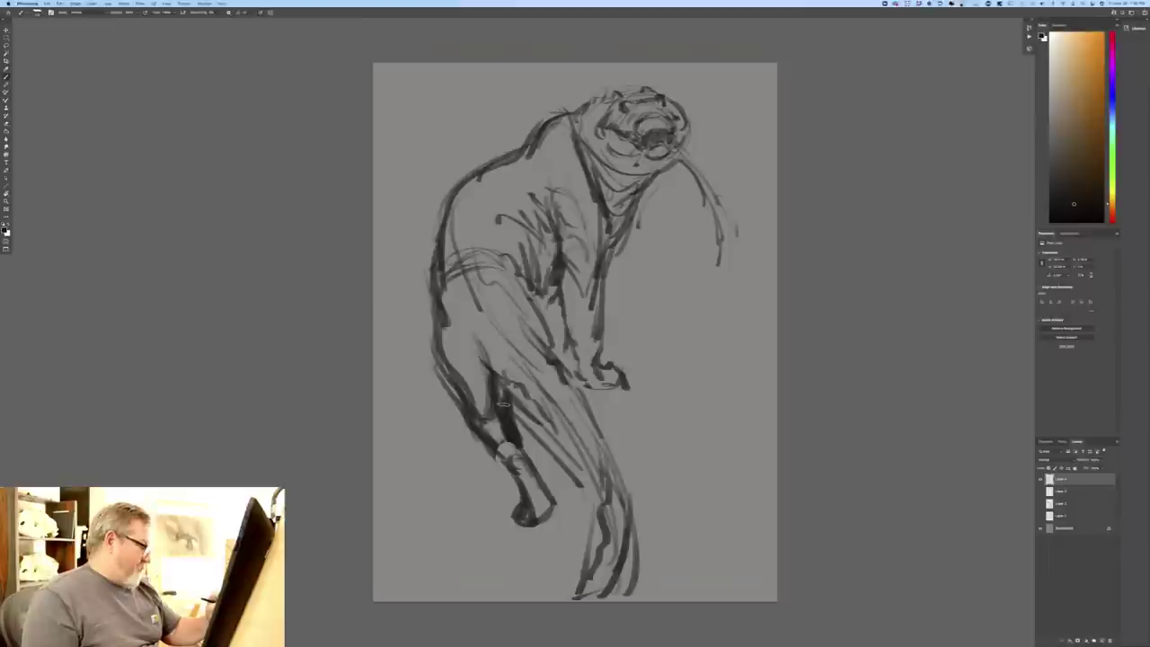
drag(485, 362, 464, 393)
drag(499, 311, 458, 371)
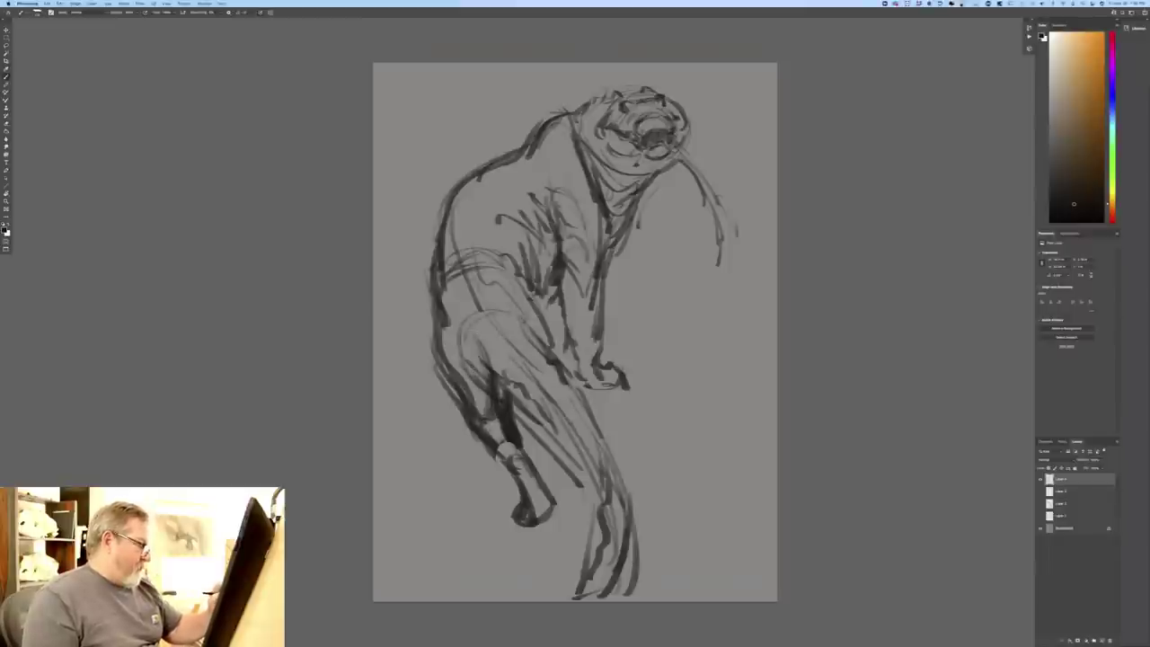
mouse_move(462, 328)
mouse_down()
mouse_move(503, 309)
mouse_move(571, 384)
mouse_up()
mouse_move(485, 296)
mouse_down()
mouse_move(530, 314)
mouse_move(503, 298)
mouse_move(453, 302)
mouse_move(477, 358)
mouse_up()
drag(458, 311, 449, 354)
drag(462, 365, 489, 388)
drag(457, 354, 495, 402)
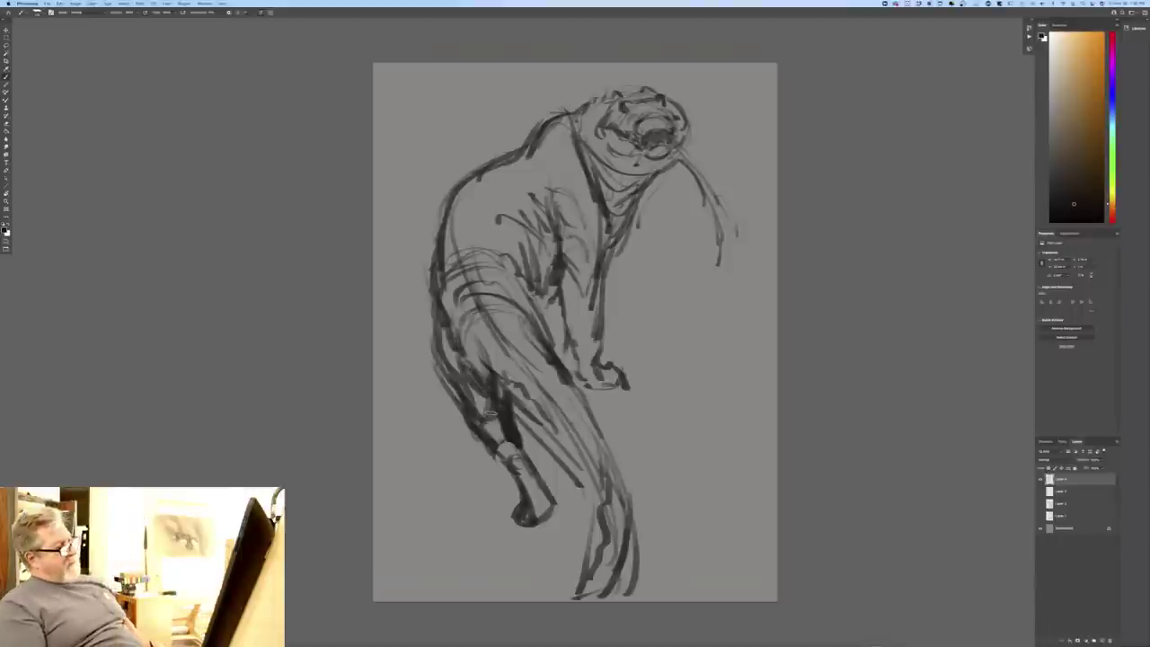
- Darken the crease between the near thigh and the arm, and add muscle strokes toward the knee
mouse_move(530, 295)
mouse_down()
mouse_move(577, 338)
mouse_move(555, 365)
mouse_up()
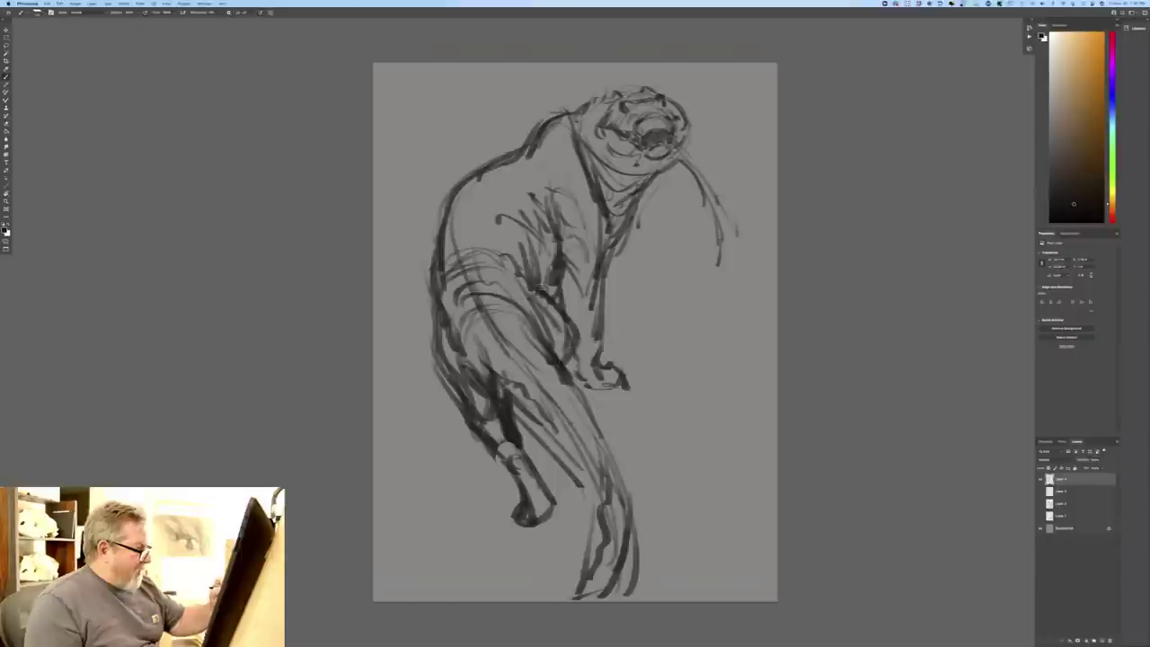
mouse_move(571, 325)
mouse_down()
mouse_move(557, 365)
mouse_move(566, 336)
mouse_up()
mouse_move(527, 286)
mouse_down()
mouse_move(537, 292)
mouse_move(498, 296)
mouse_up()
mouse_move(556, 291)
mouse_down()
mouse_move(530, 319)
mouse_move(557, 360)
mouse_up()
drag(570, 360, 537, 419)
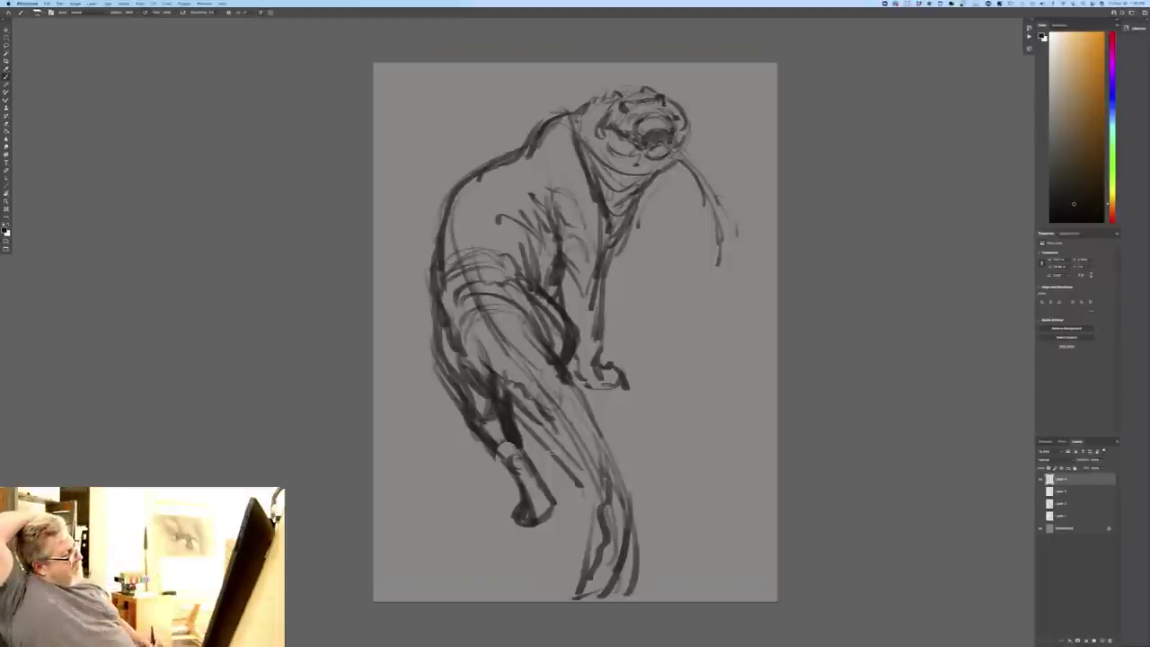
- Lighten the shading on the far hind leg and redraw its inner edge as a bold line down to the foot
drag(490, 383, 514, 444)
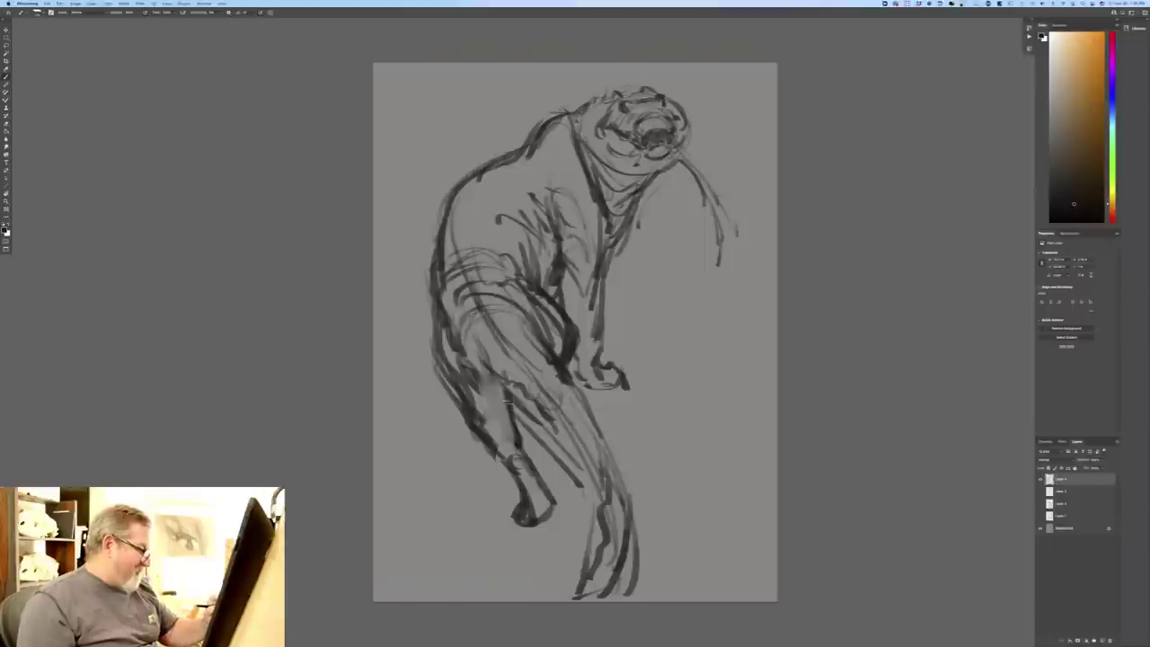
drag(509, 402, 541, 486)
drag(523, 445, 559, 514)
mouse_move(539, 476)
mouse_down()
mouse_move(563, 514)
mouse_move(548, 541)
mouse_up()
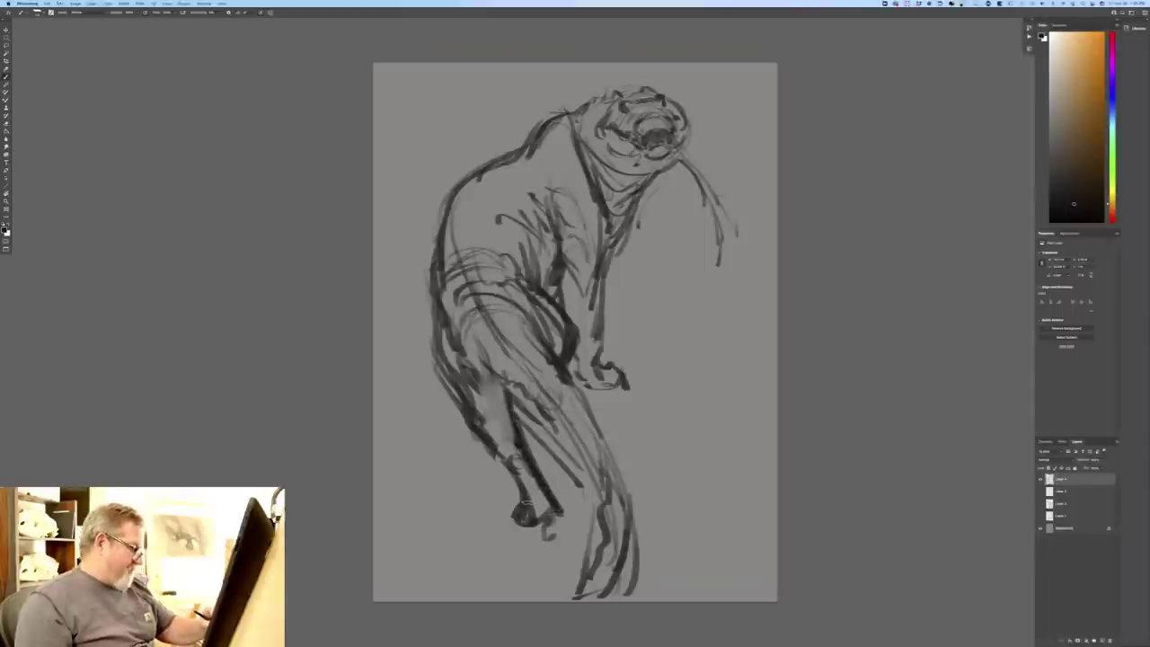
- Thicken the far hind leg's rear contour and enlarge its foot with rounded toes
drag(438, 334, 530, 516)
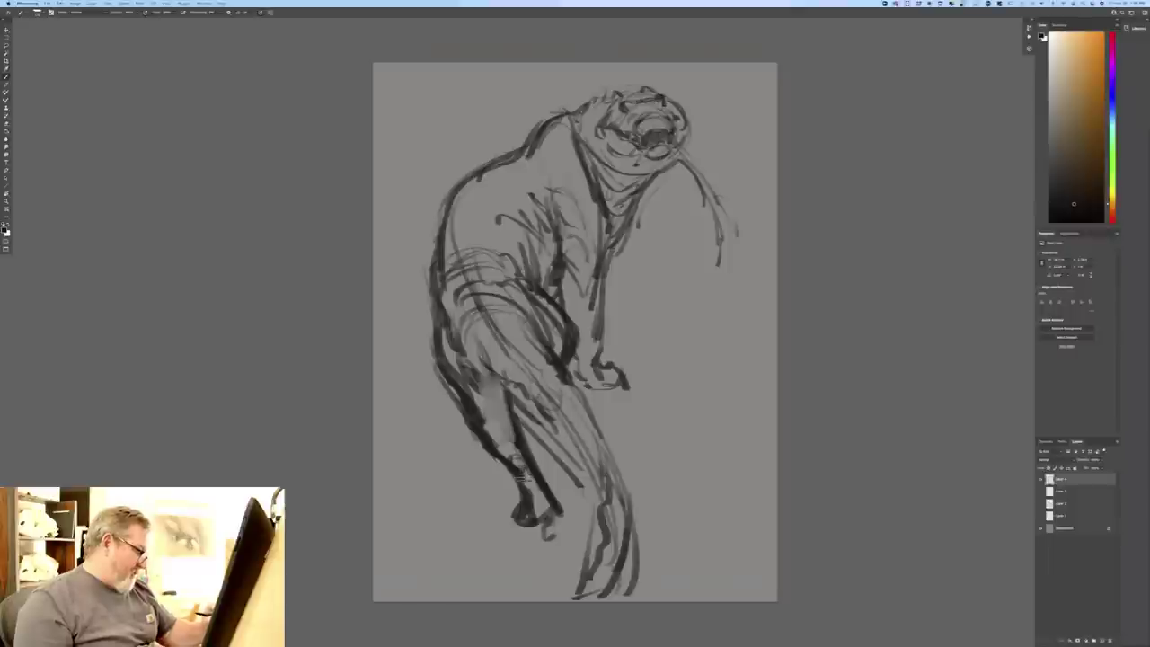
mouse_move(517, 475)
mouse_down()
mouse_move(532, 489)
mouse_move(536, 539)
mouse_up()
drag(532, 500, 535, 537)
drag(553, 514, 564, 542)
drag(521, 526, 530, 531)
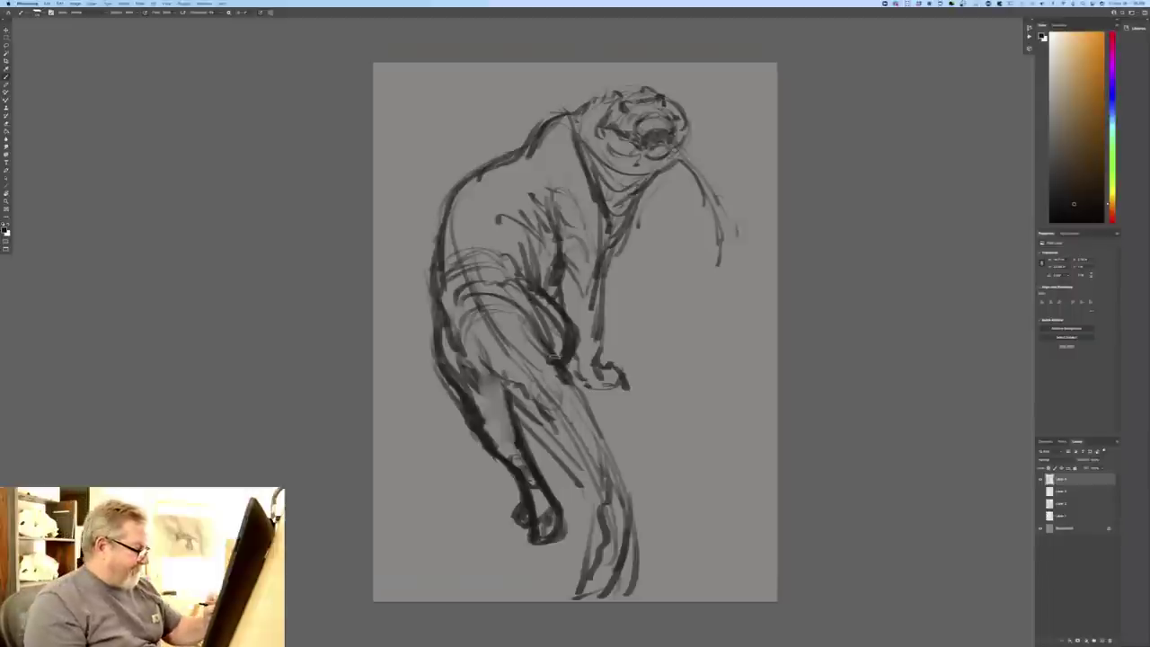
- Add a bumpy, scaly contour along the near hind leg's shin and darken the edge down to the foot
mouse_move(550, 353)
mouse_down()
mouse_move(594, 408)
mouse_move(621, 486)
mouse_up()
mouse_move(525, 388)
mouse_down()
mouse_move(600, 487)
mouse_move(611, 528)
mouse_up()
drag(605, 469, 634, 582)
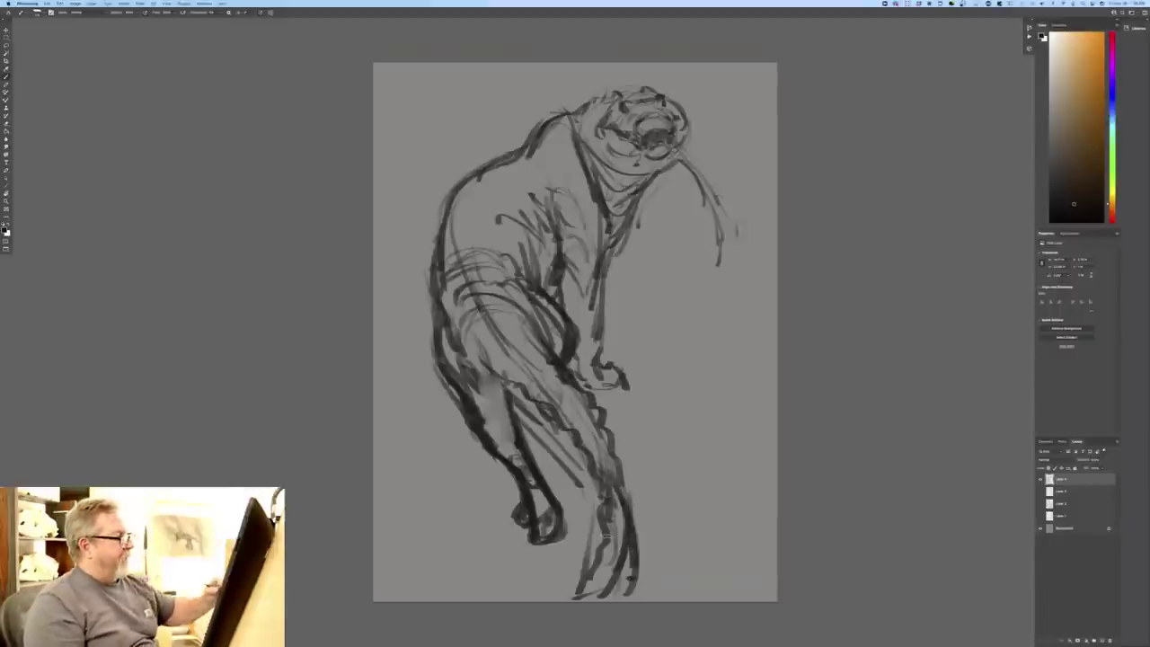
- Scale the creature sketch down and shift it upward to leave room below the feet
click(59, 4)
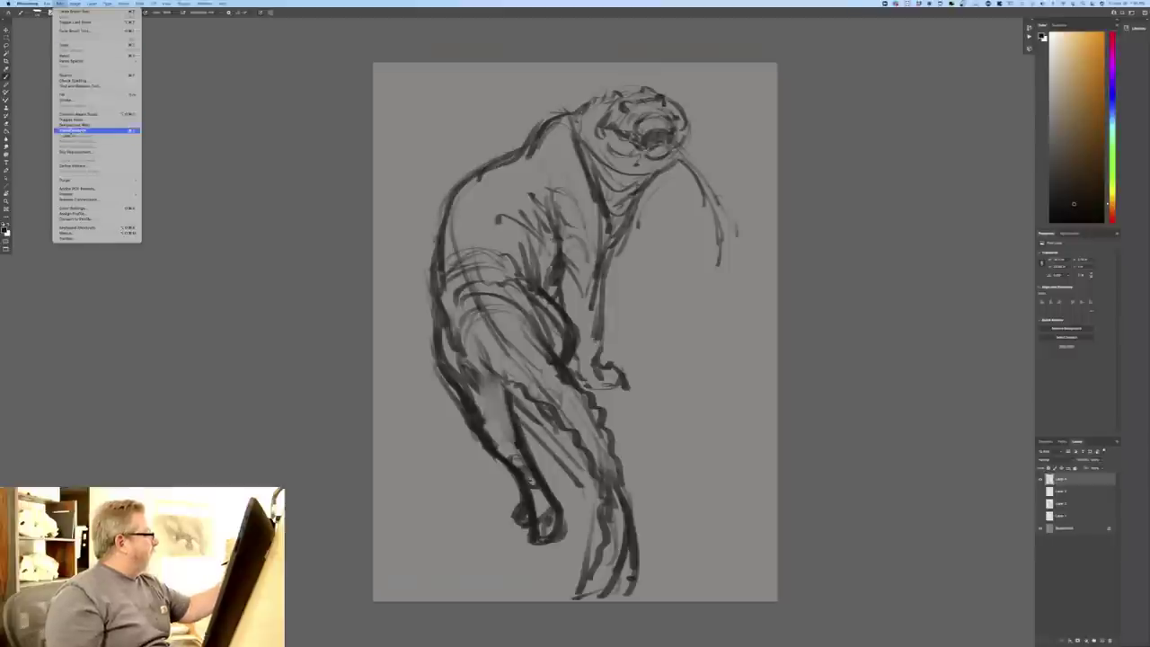
click(90, 131)
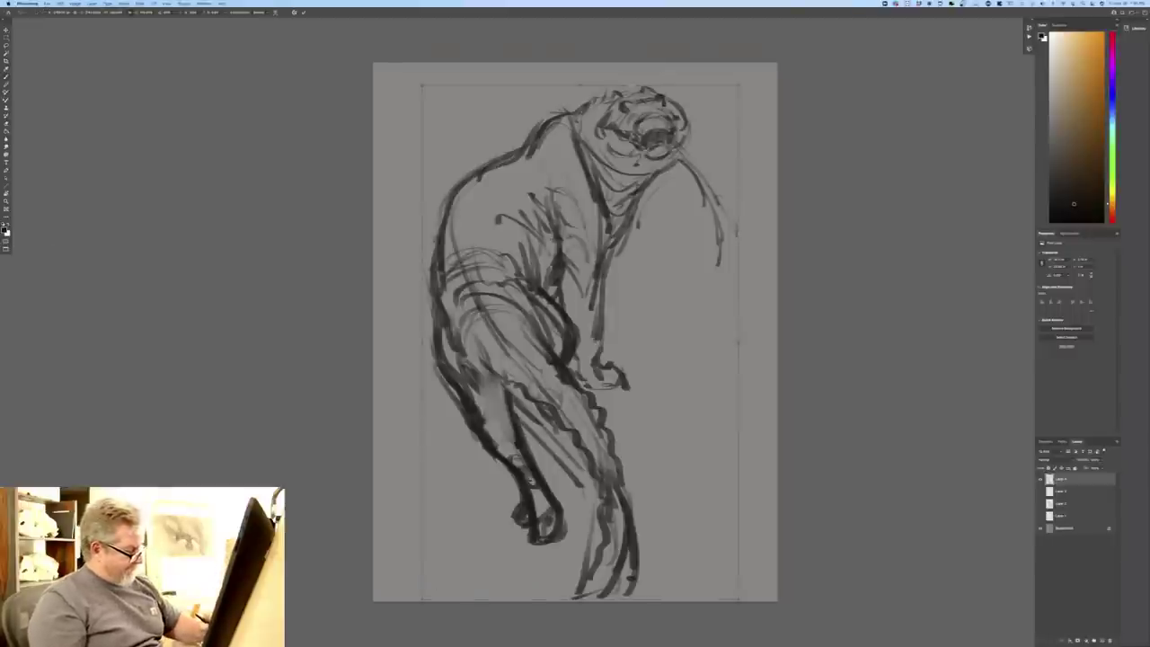
mouse_move(422, 599)
mouse_down()
mouse_move(424, 613)
mouse_move(462, 550)
mouse_move(479, 443)
mouse_up()
key(Return)
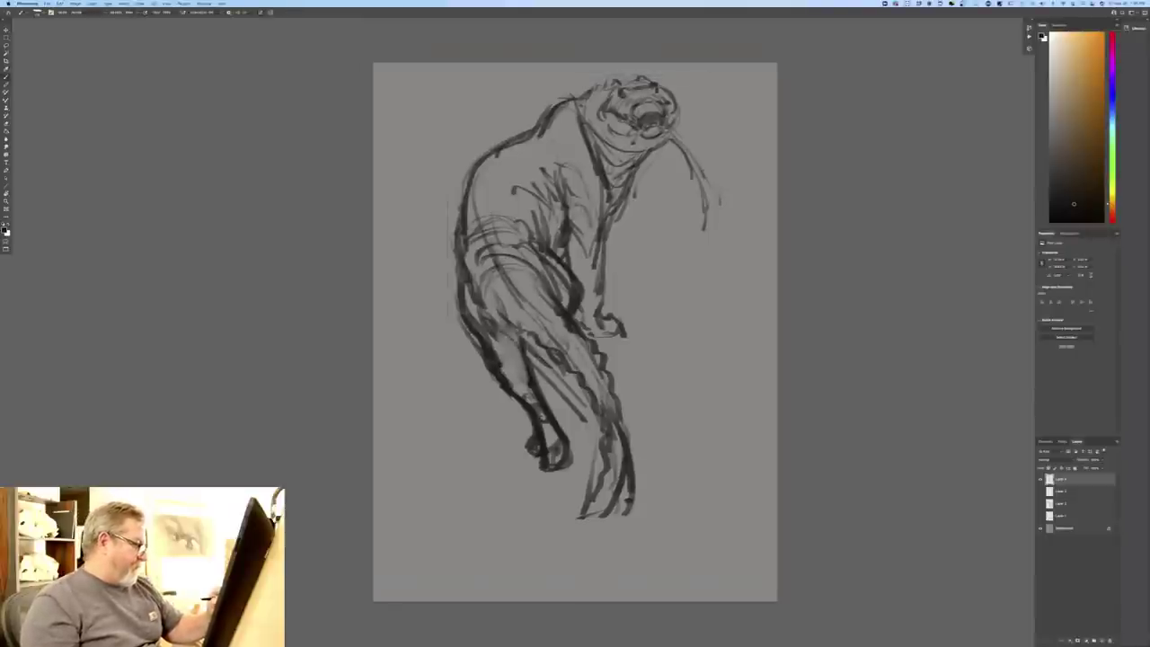
- Turn the near hind leg into a long tail with sweeping curves, a jagged inner ridge and a hooked tip
drag(475, 291, 540, 367)
mouse_move(497, 331)
mouse_down()
mouse_move(582, 416)
mouse_move(552, 377)
mouse_move(595, 446)
mouse_up()
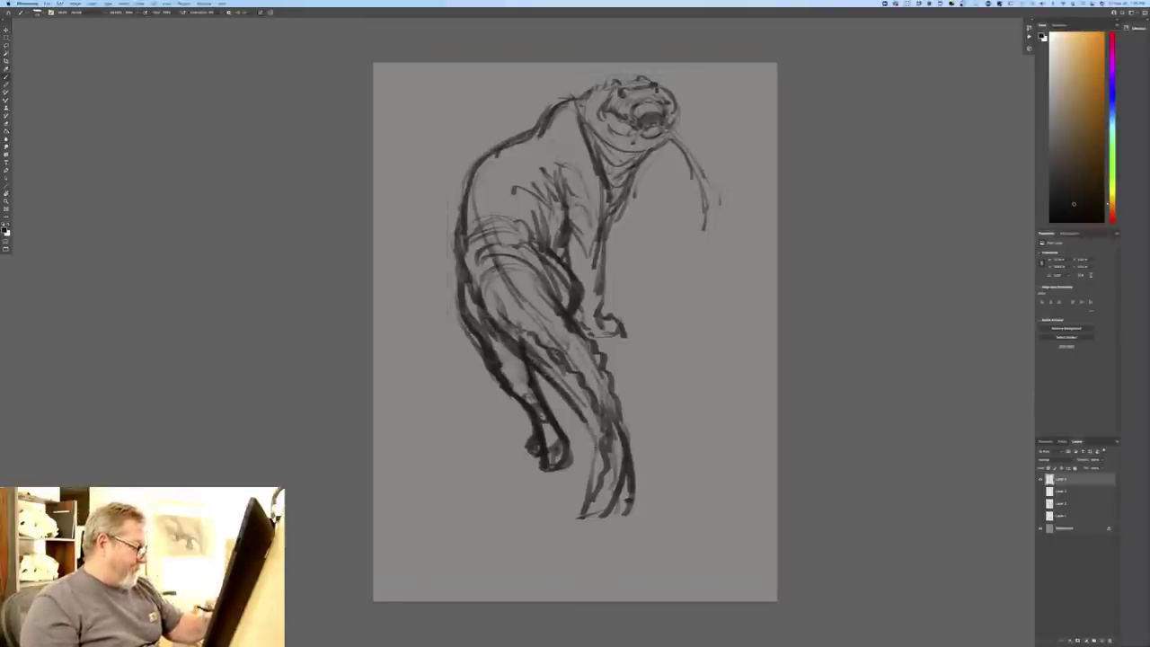
mouse_move(545, 380)
mouse_down()
mouse_move(600, 486)
mouse_move(561, 533)
mouse_up()
mouse_move(614, 410)
mouse_down()
mouse_move(602, 566)
mouse_move(549, 573)
mouse_up()
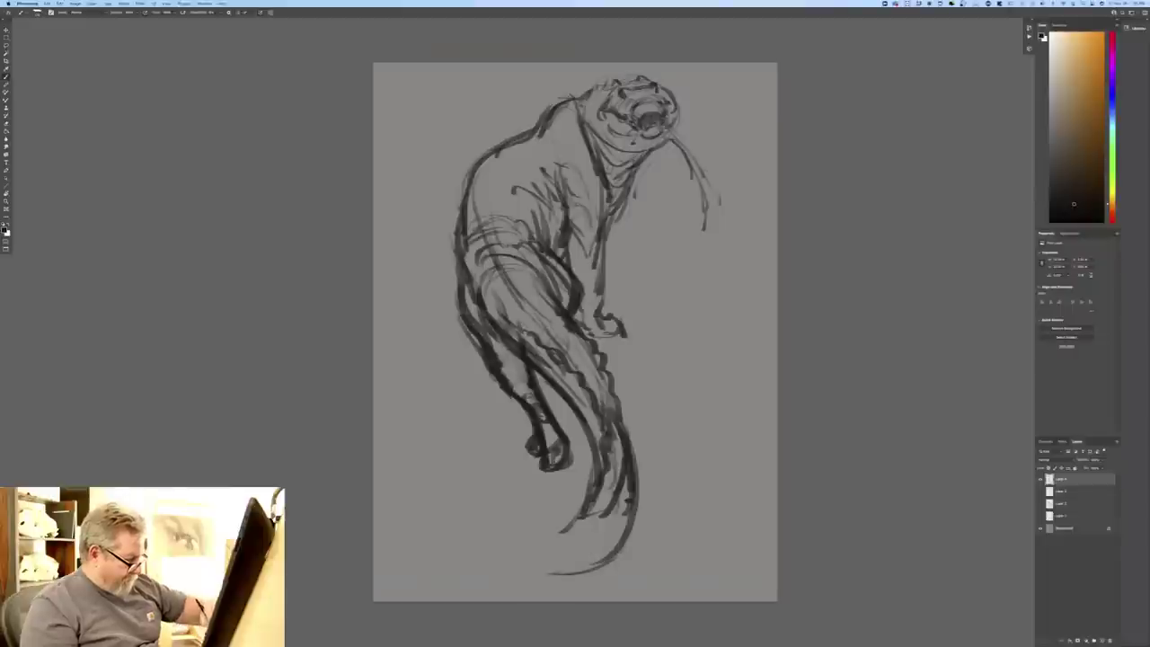
mouse_move(584, 495)
mouse_down()
mouse_move(508, 573)
mouse_move(548, 582)
mouse_up()
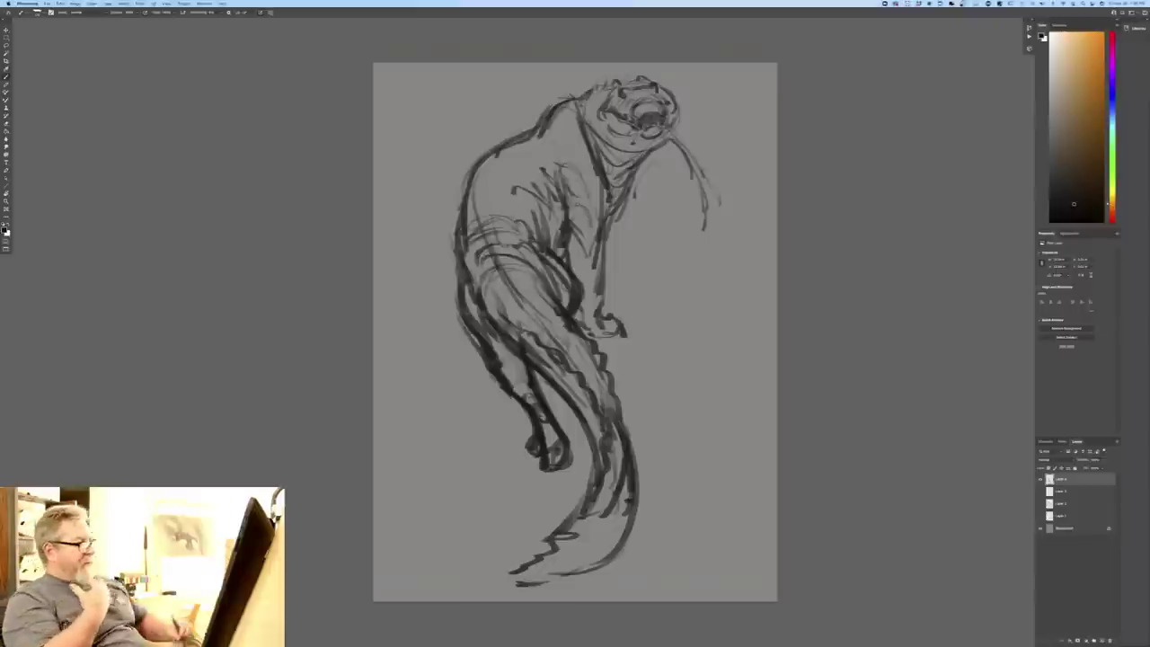
- Add a few loose, short marks beneath and behind the far hind foot
mouse_move(548, 471)
mouse_down()
mouse_move(540, 502)
mouse_move(496, 529)
mouse_up()
drag(489, 515, 477, 535)
drag(473, 485, 462, 501)
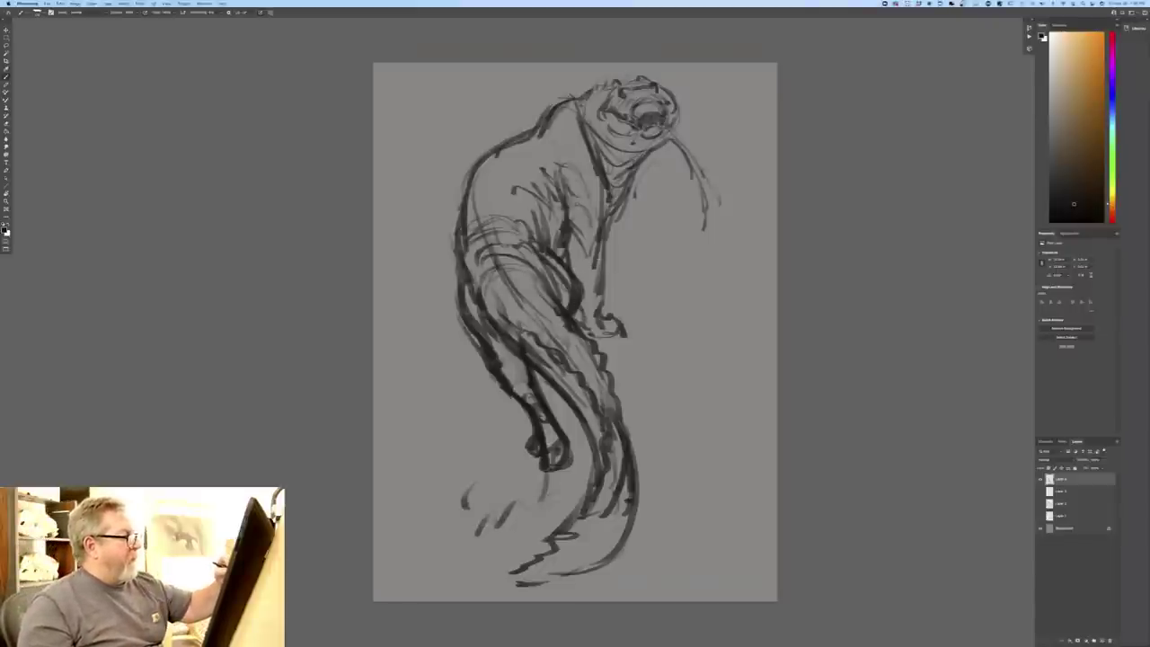
- Add curved form strokes across the shoulder and thicken the back contour down the far hind leg
drag(616, 206, 601, 266)
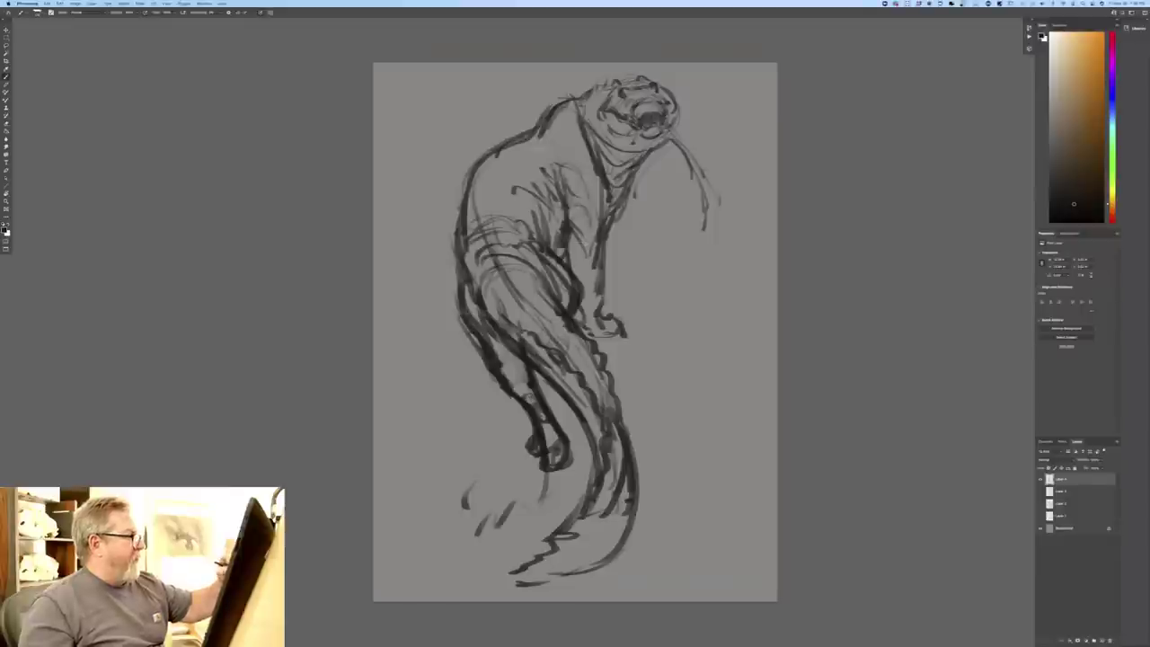
drag(550, 148, 469, 185)
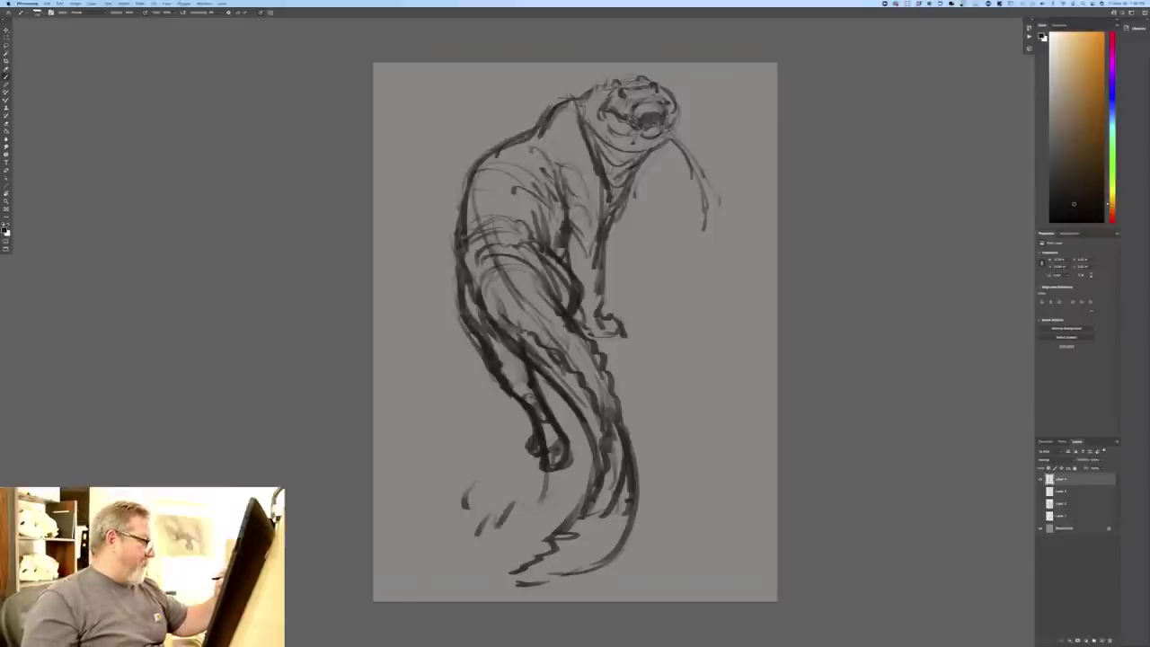
mouse_move(460, 235)
mouse_down()
mouse_move(460, 314)
mouse_move(536, 416)
mouse_up()
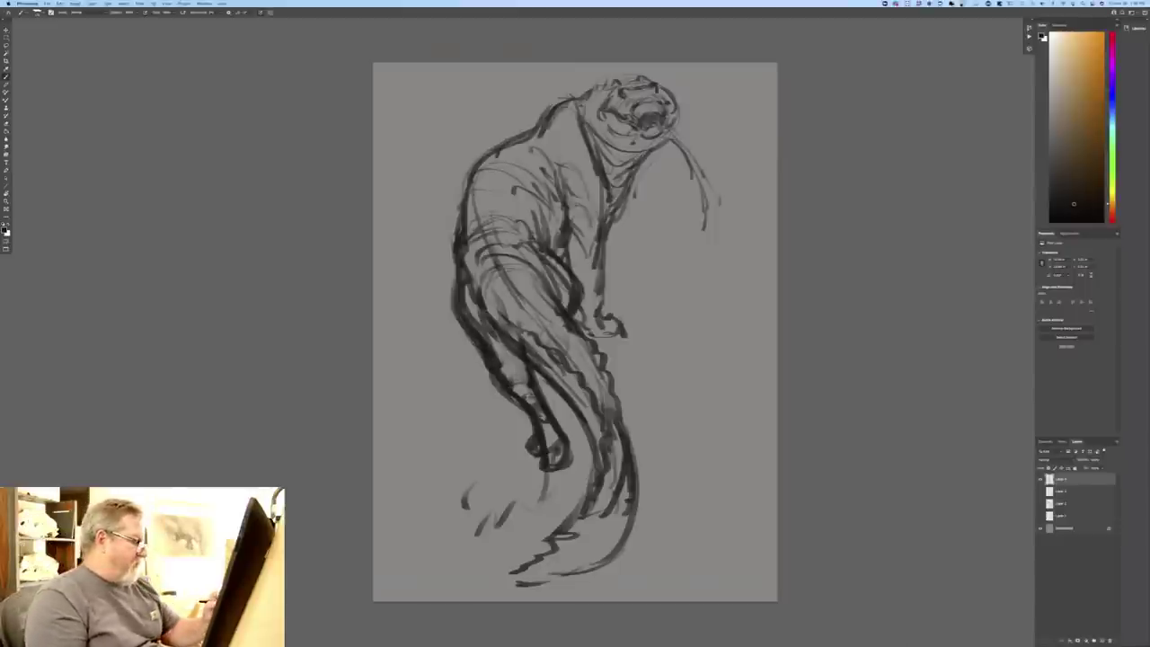
- Darken the inner and outer edges of the tail from the hip down to its bend
drag(539, 378, 574, 415)
mouse_move(562, 404)
mouse_down()
mouse_move(596, 463)
mouse_move(585, 483)
mouse_up()
drag(504, 329, 584, 406)
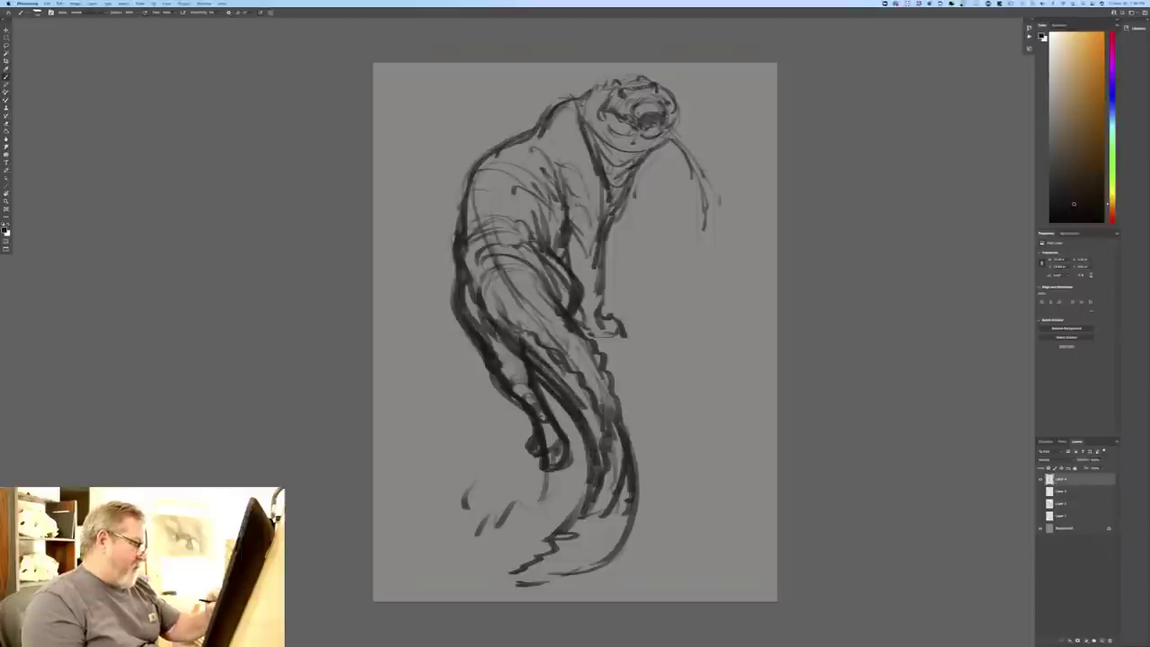
drag(580, 320, 634, 472)
mouse_move(558, 369)
mouse_down()
mouse_move(581, 397)
mouse_move(596, 481)
mouse_up()
- Bolden the tail's lower curve and serrated ridge, extending the tip into a long, thin point
mouse_move(622, 427)
mouse_down()
mouse_move(562, 532)
mouse_move(485, 580)
mouse_up()
mouse_move(629, 524)
mouse_down()
mouse_move(614, 551)
mouse_move(499, 586)
mouse_up()
drag(580, 517, 520, 572)
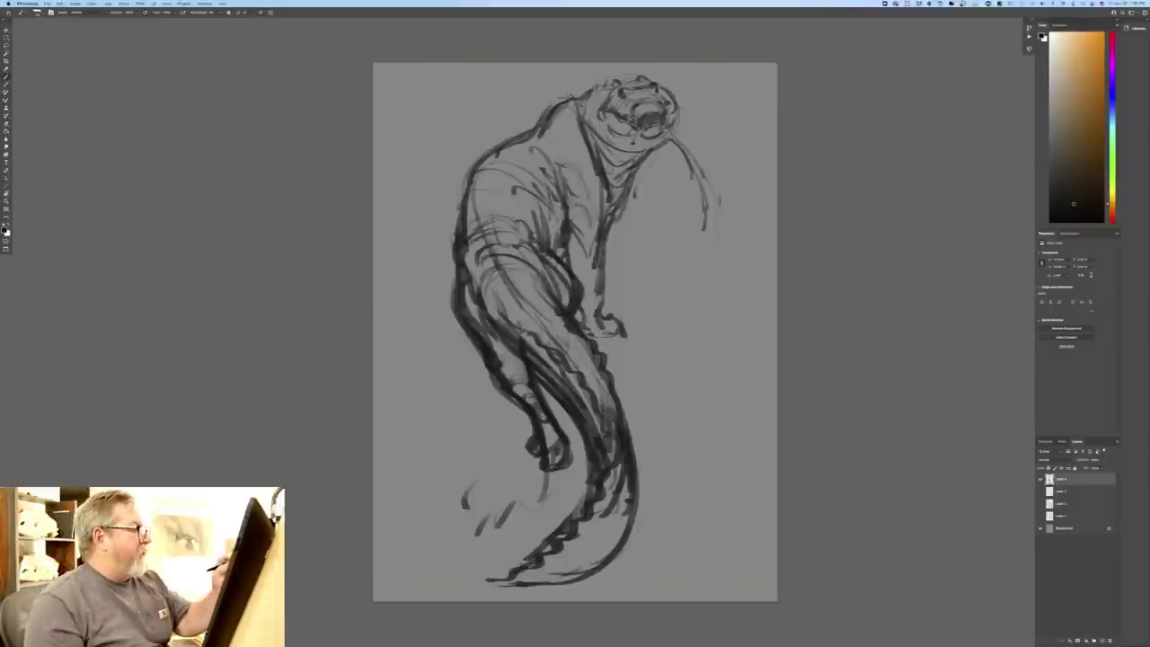
- Touch up the throat, chest and back contours, and sketch spiky tufts behind the head
mouse_move(610, 130)
mouse_down()
mouse_move(639, 148)
mouse_move(602, 204)
mouse_up()
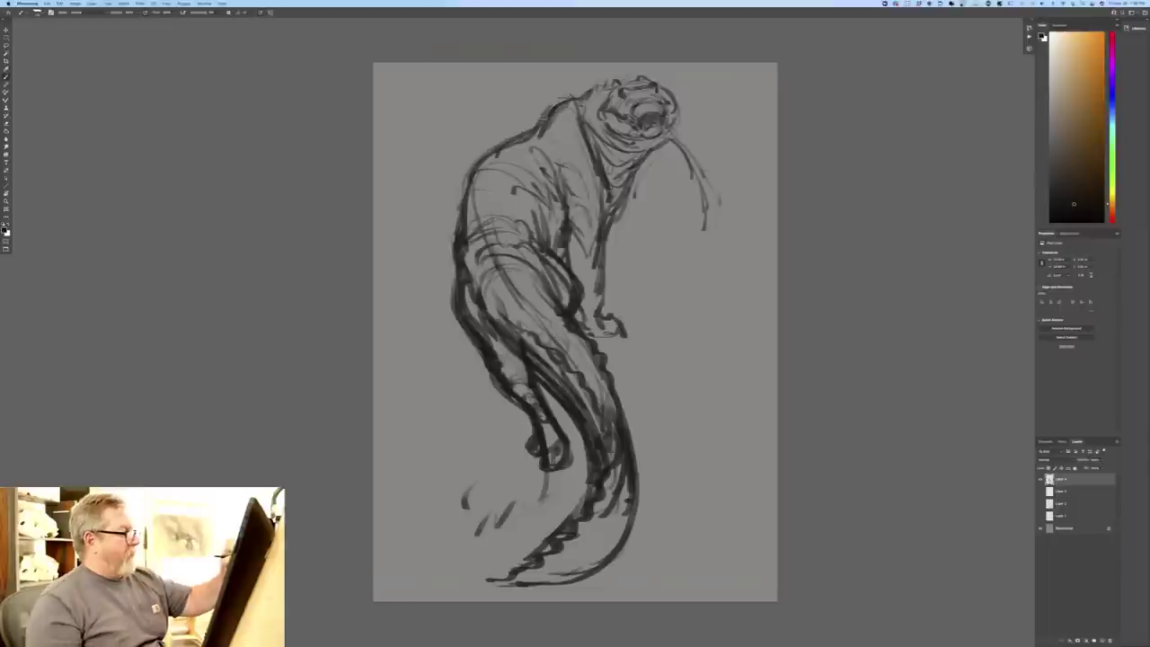
drag(480, 154, 462, 200)
drag(458, 255, 450, 301)
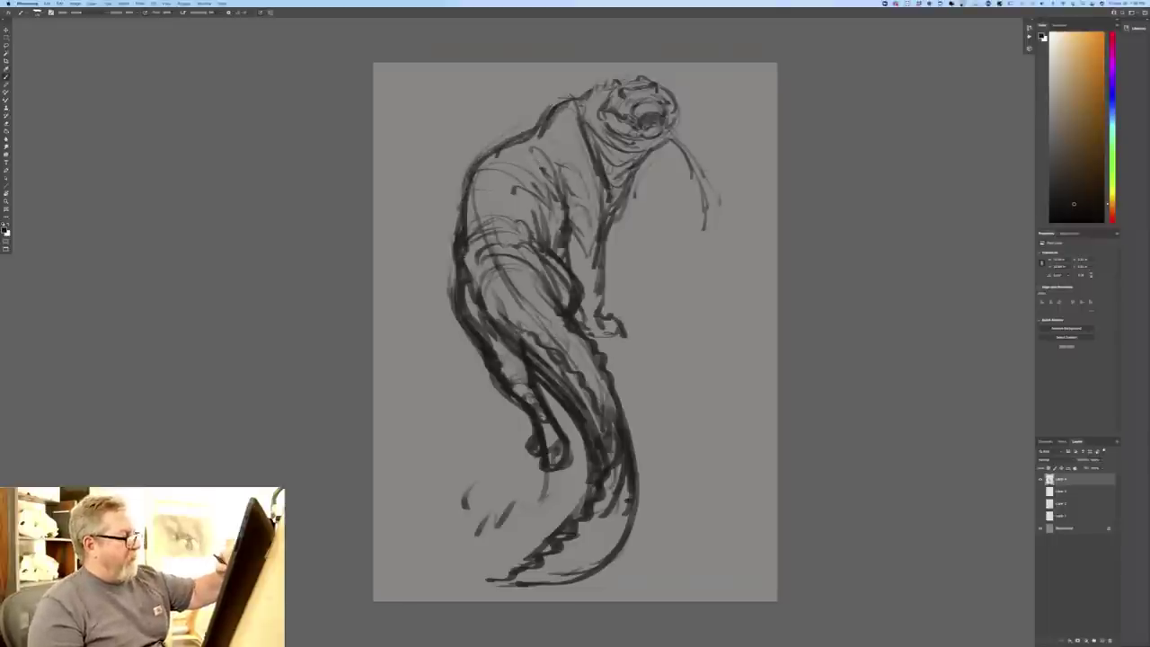
drag(623, 218, 613, 239)
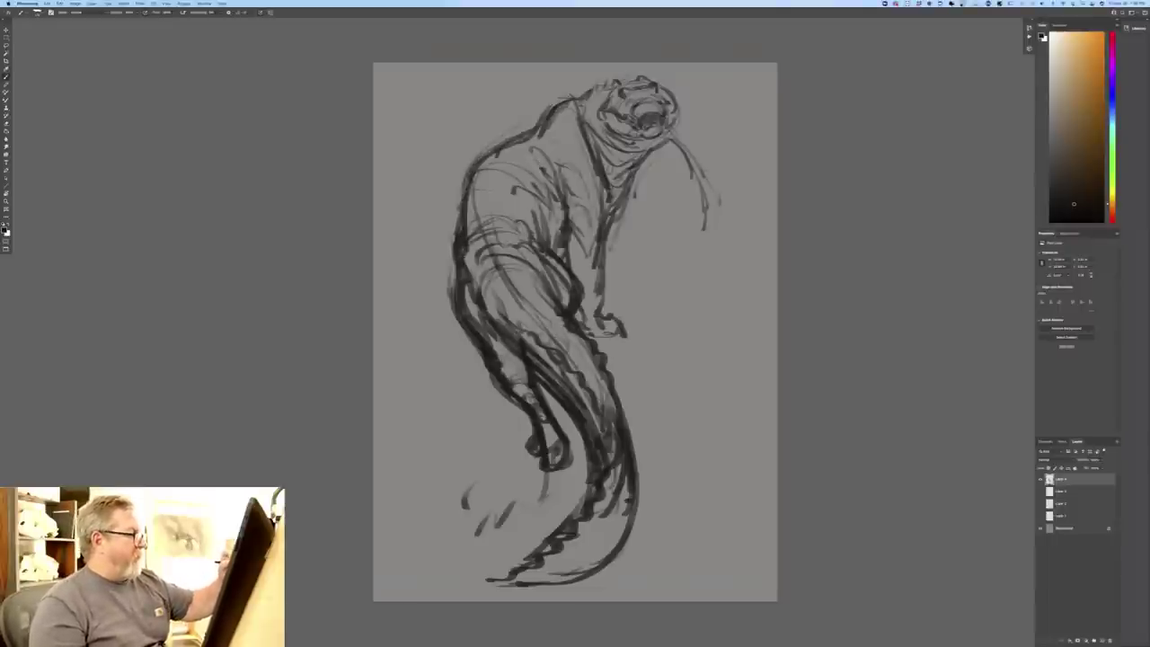
mouse_move(608, 80)
mouse_down()
mouse_move(589, 110)
mouse_move(626, 167)
mouse_up()
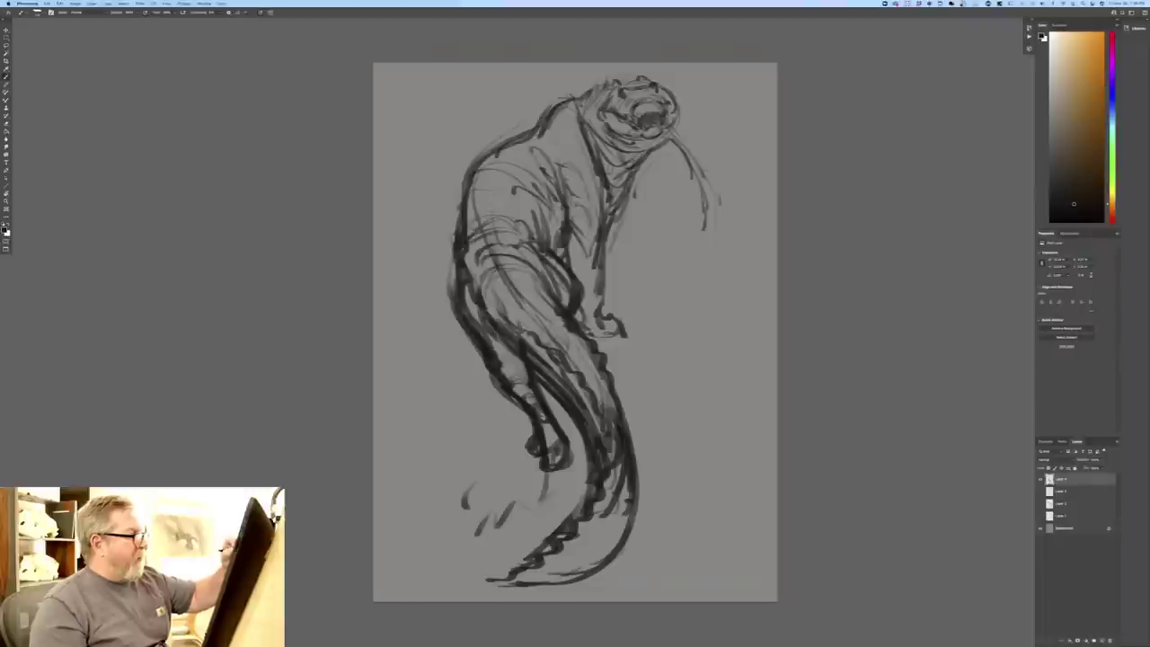
mouse_move(589, 69)
mouse_down()
mouse_move(582, 85)
mouse_move(559, 76)
mouse_move(543, 121)
mouse_up()
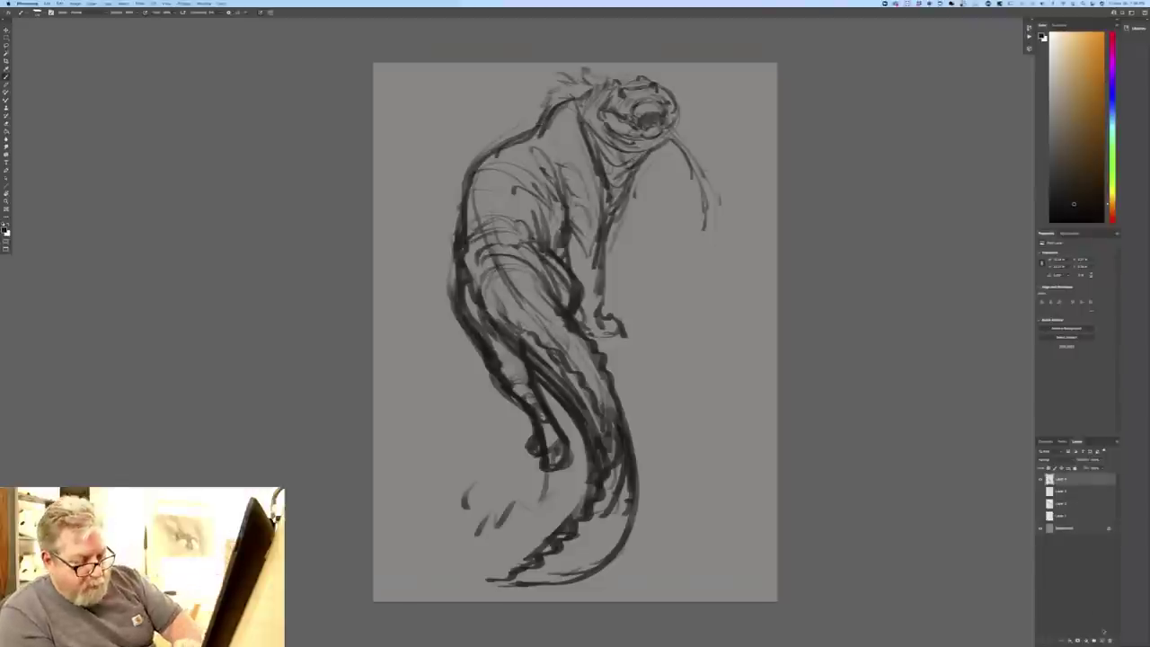
- Create a new layer and scale the sketch down to leave more room above the head
click(1103, 638)
drag(588, 68, 609, 83)
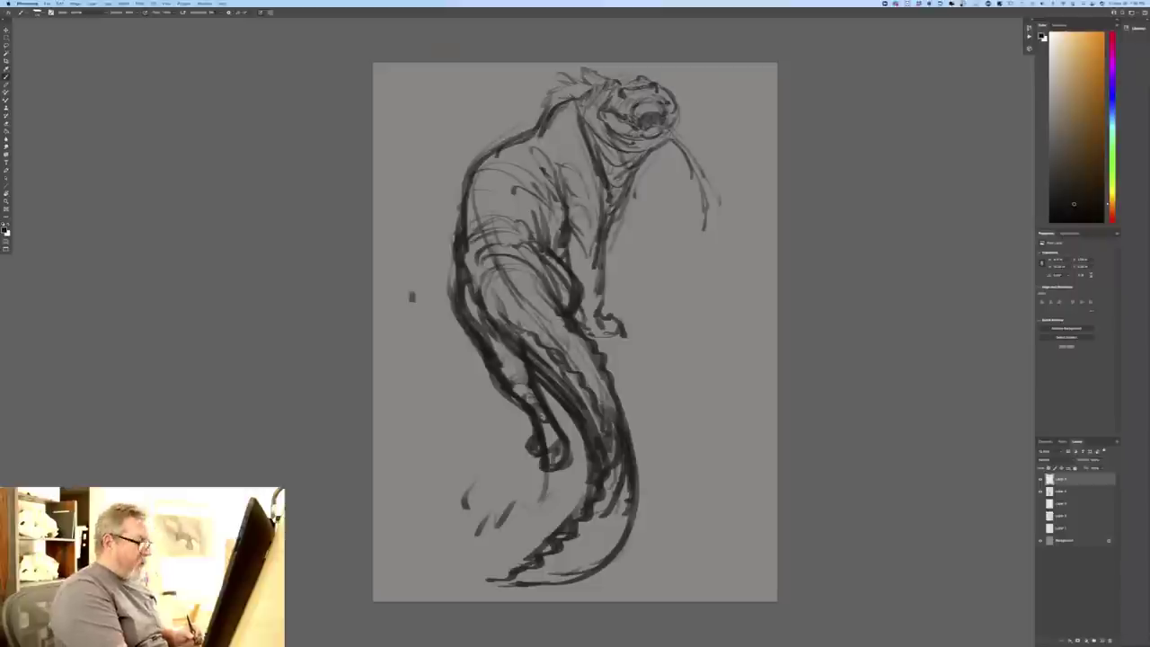
drag(359, 319, 356, 359)
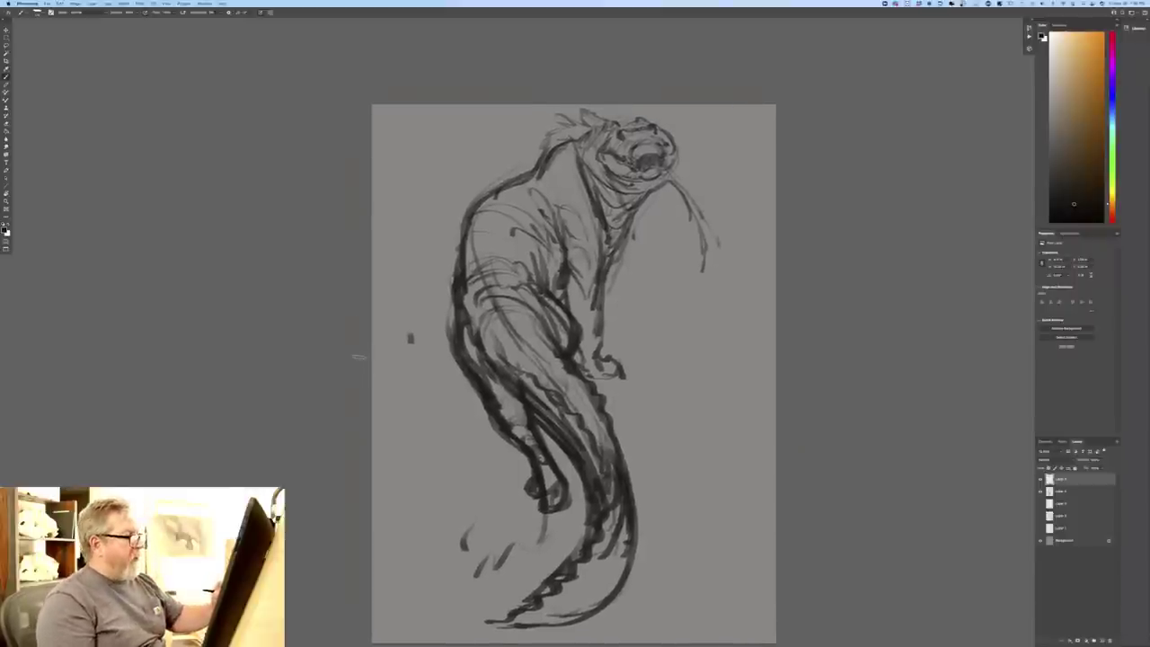
click(60, 3)
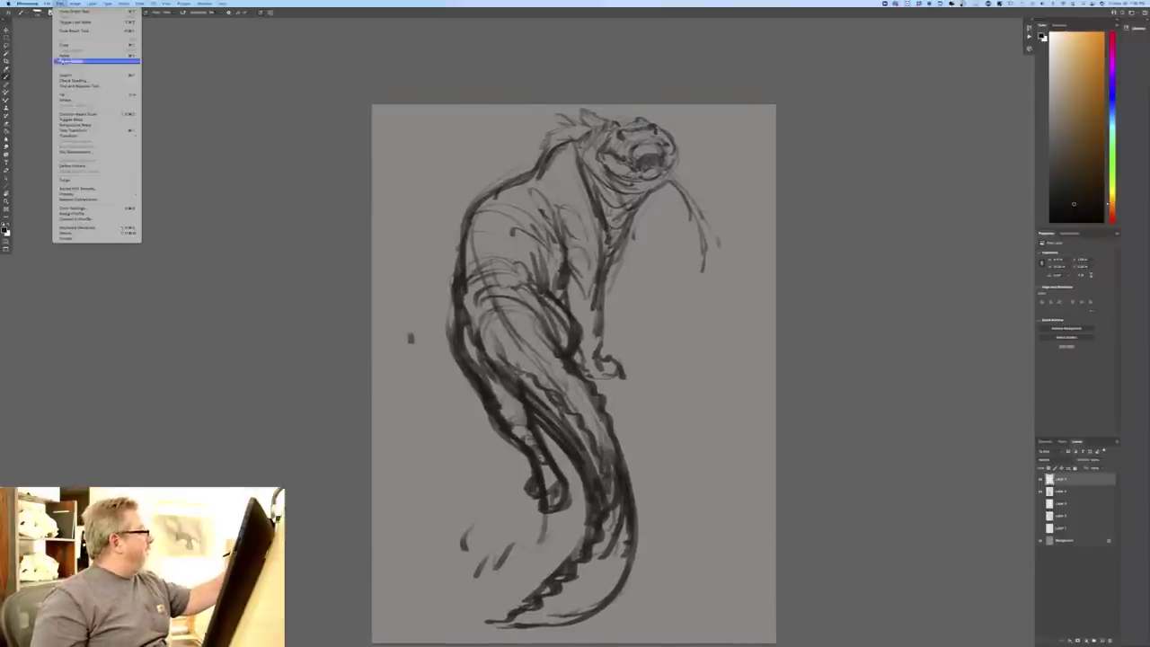
click(70, 131)
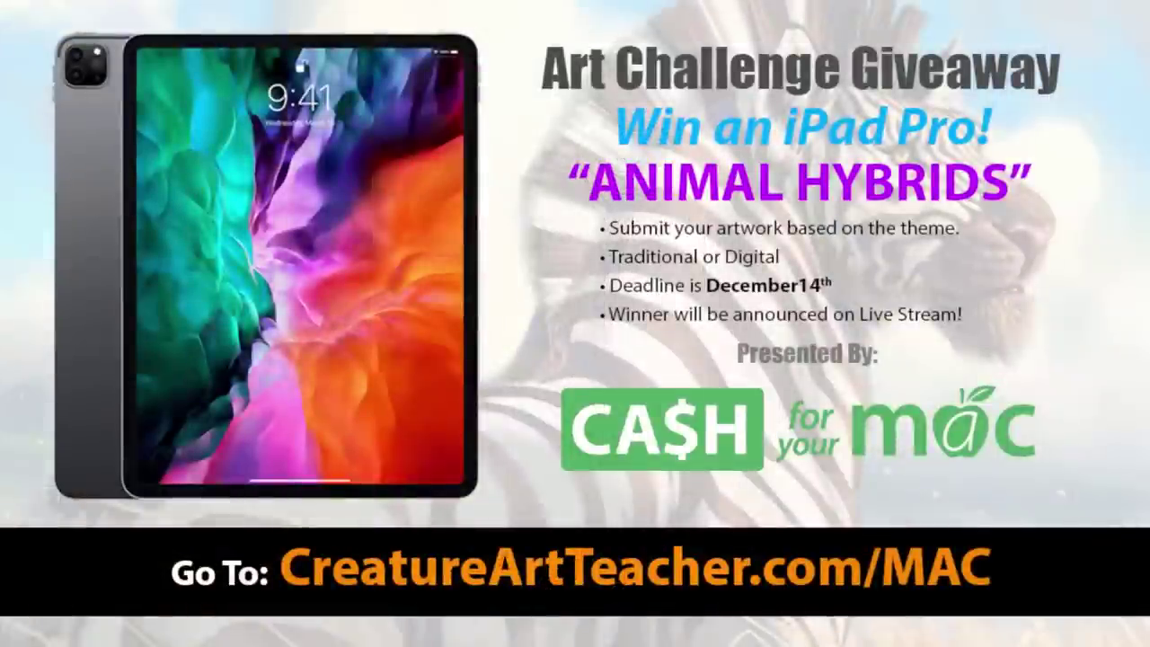
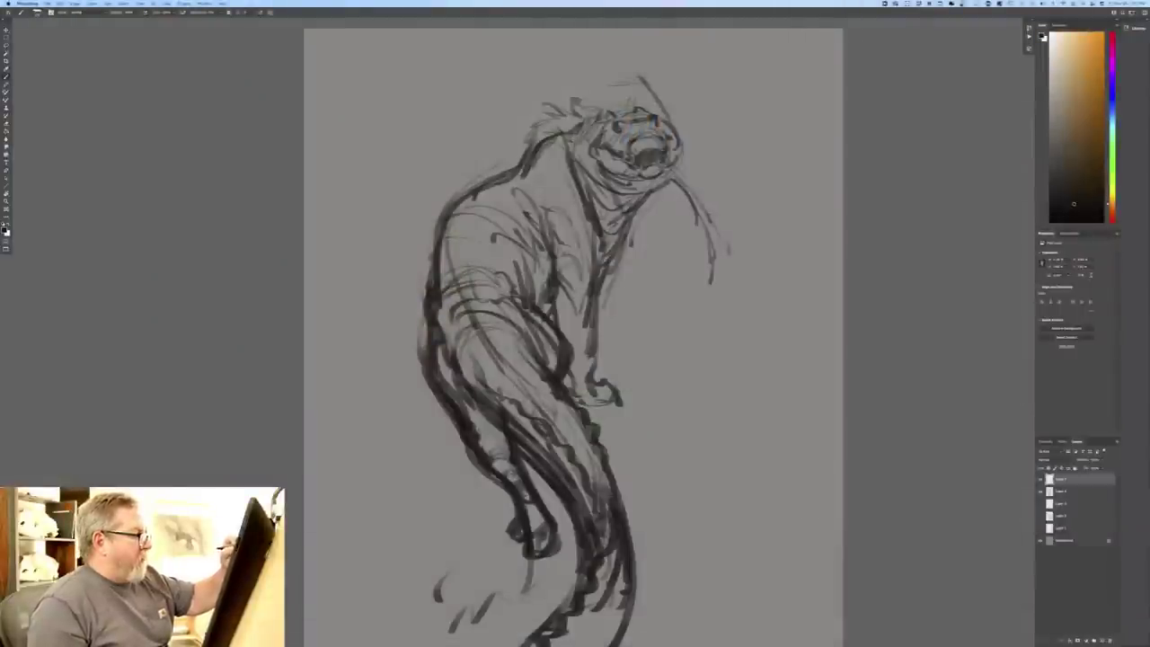
- Sketch a tall, mane-like crown above and behind the head, and a ragged beard below the jaw
drag(656, 78, 575, 68)
drag(574, 75, 503, 173)
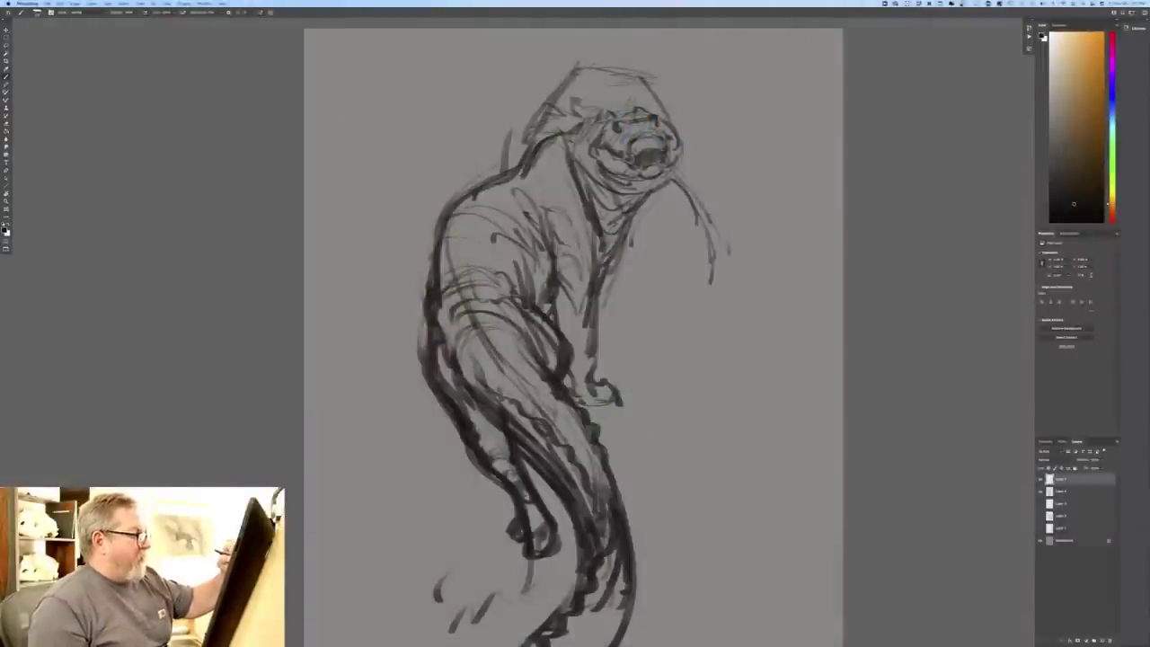
drag(528, 130, 520, 165)
drag(652, 191, 622, 256)
mouse_move(607, 203)
mouse_down()
mouse_move(634, 208)
mouse_move(613, 246)
mouse_move(625, 248)
mouse_up()
mouse_move(626, 248)
mouse_down()
mouse_move(641, 270)
mouse_move(612, 279)
mouse_move(626, 283)
mouse_move(599, 304)
mouse_up()
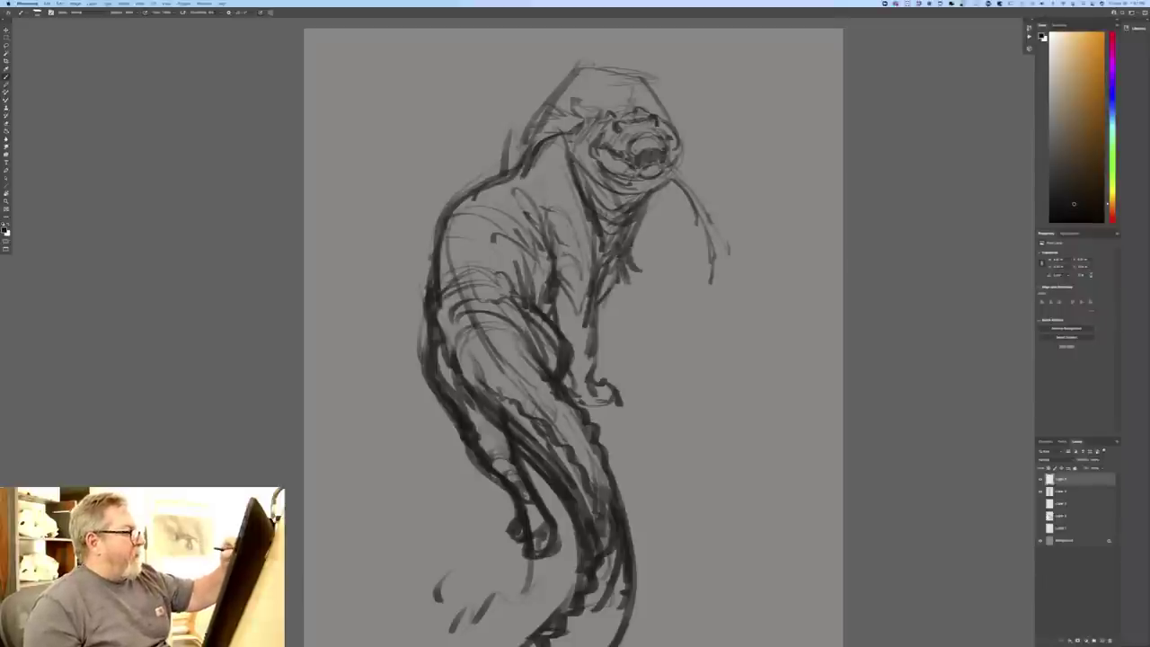
- Fill the mane with hair strokes around the face and throat, and delete the trial layer
mouse_move(658, 105)
mouse_down()
mouse_move(649, 114)
mouse_move(618, 84)
mouse_move(624, 108)
mouse_up()
mouse_move(602, 65)
mouse_down()
mouse_move(620, 106)
mouse_move(607, 94)
mouse_move(550, 91)
mouse_move(566, 100)
mouse_up()
drag(564, 101, 537, 129)
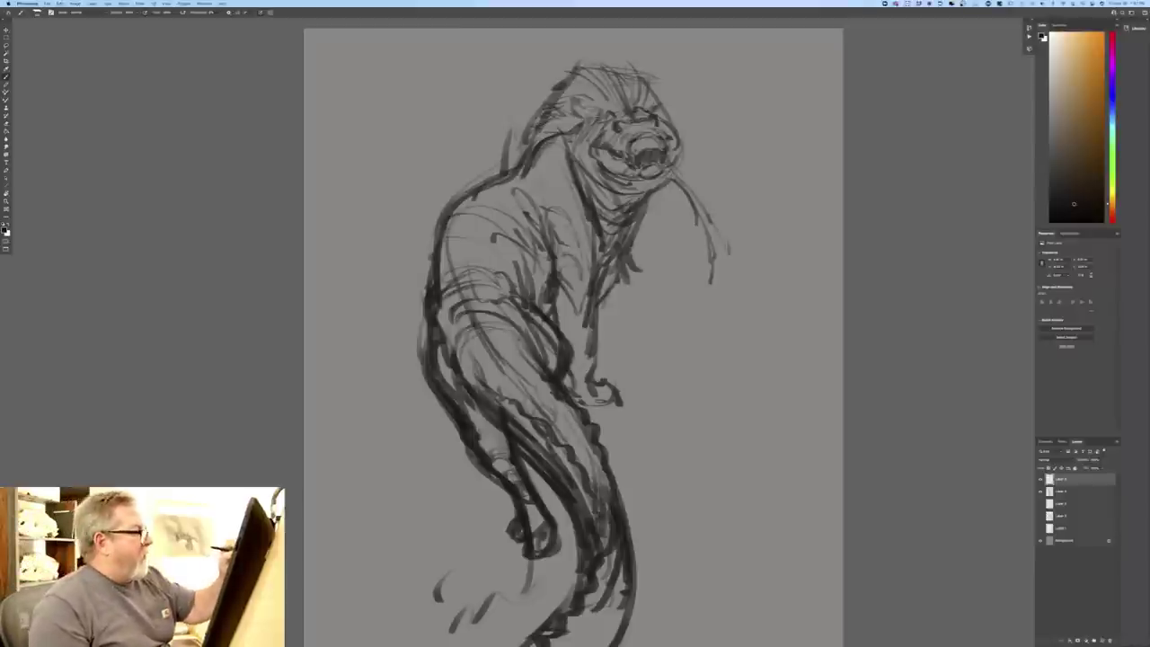
drag(601, 126, 542, 106)
mouse_move(556, 131)
mouse_down()
mouse_move(582, 110)
mouse_move(521, 137)
mouse_move(562, 144)
mouse_move(575, 183)
mouse_move(587, 159)
mouse_move(591, 177)
mouse_up()
drag(587, 170, 601, 232)
drag(620, 210, 605, 253)
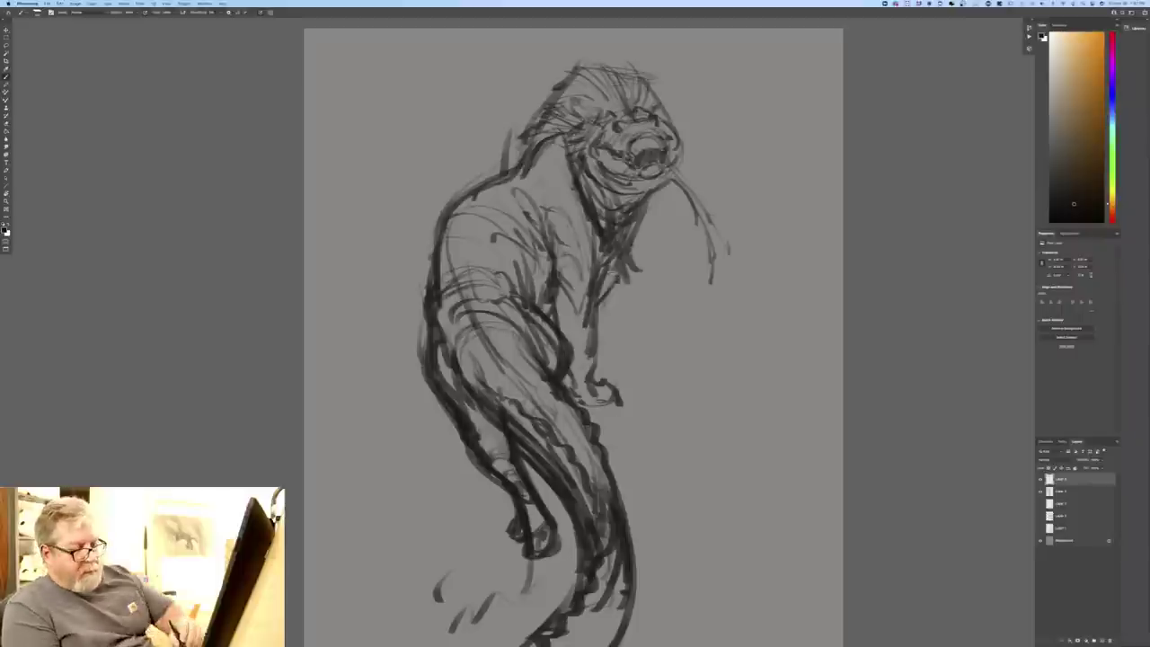
click(1111, 639)
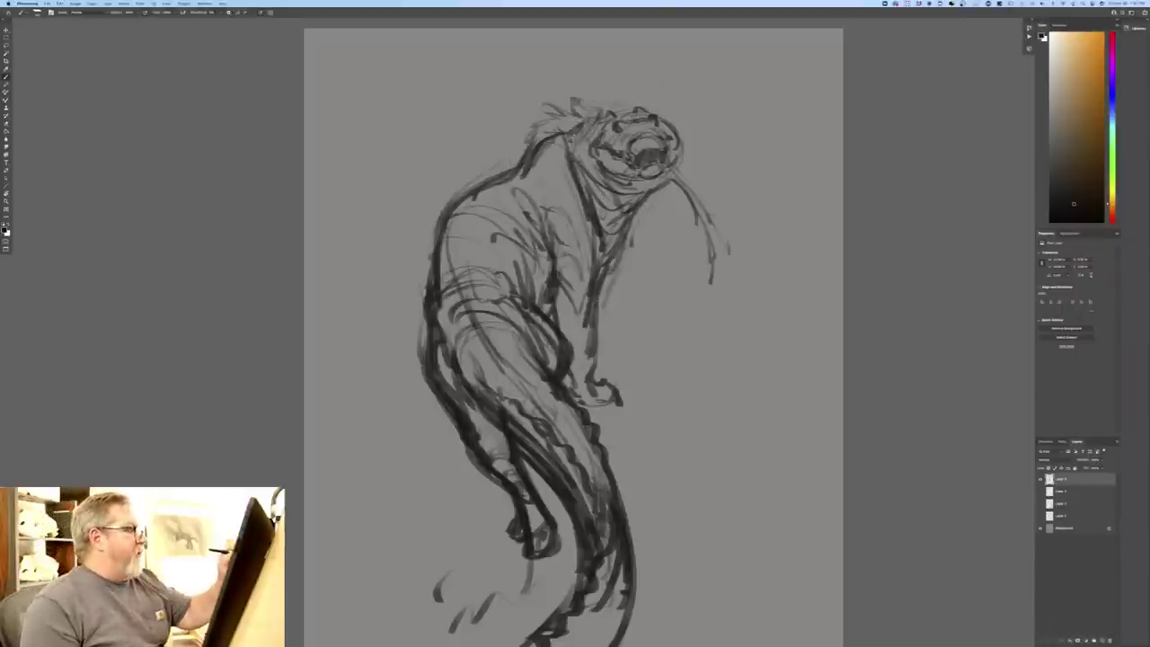
- Thicken the head and neck outlines, and darken the shoulder folds and back contour
mouse_move(573, 102)
mouse_down()
mouse_move(596, 116)
mouse_move(548, 107)
mouse_move(528, 144)
mouse_move(555, 115)
mouse_move(543, 135)
mouse_move(583, 155)
mouse_move(601, 211)
mouse_up()
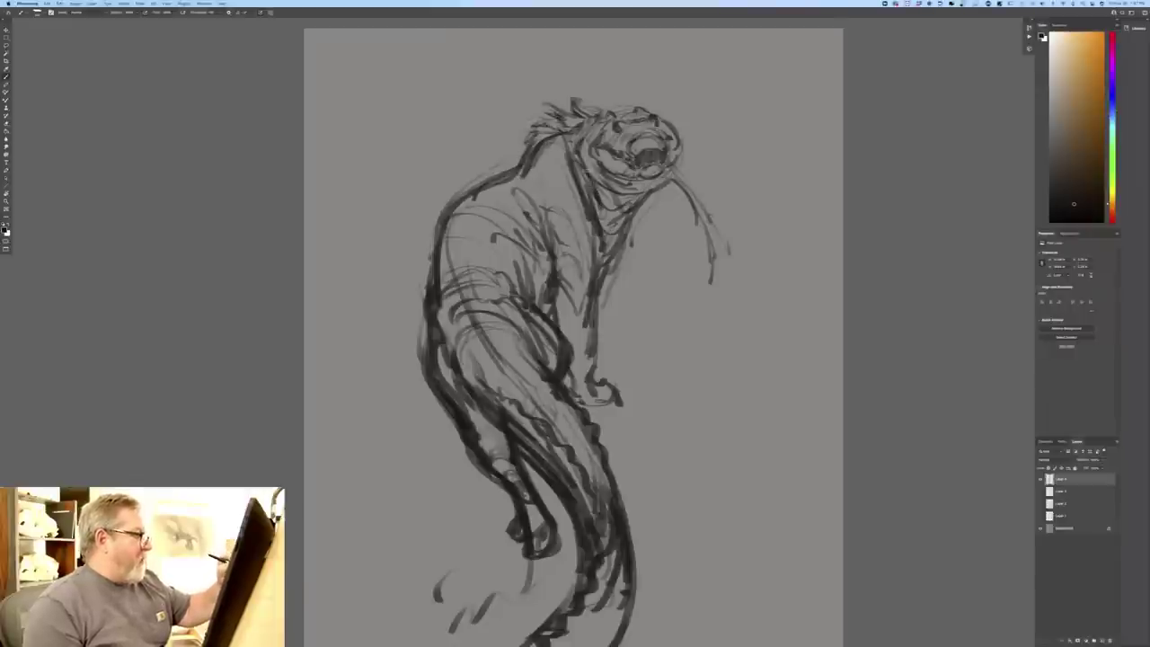
mouse_move(594, 124)
mouse_down()
mouse_move(577, 149)
mouse_move(621, 192)
mouse_move(608, 187)
mouse_move(642, 194)
mouse_move(627, 199)
mouse_move(594, 284)
mouse_up()
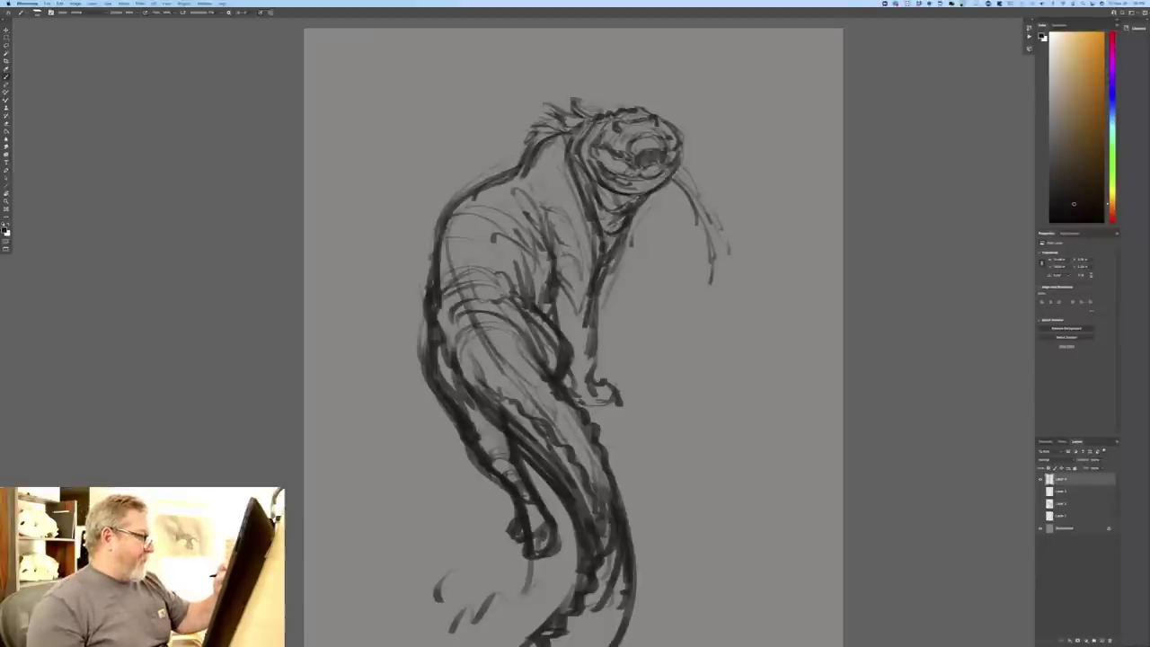
mouse_move(545, 208)
mouse_down()
mouse_move(565, 221)
mouse_move(561, 240)
mouse_move(537, 230)
mouse_move(545, 239)
mouse_up()
drag(516, 221, 542, 267)
mouse_move(507, 187)
mouse_down()
mouse_move(529, 200)
mouse_move(465, 196)
mouse_move(425, 312)
mouse_up()
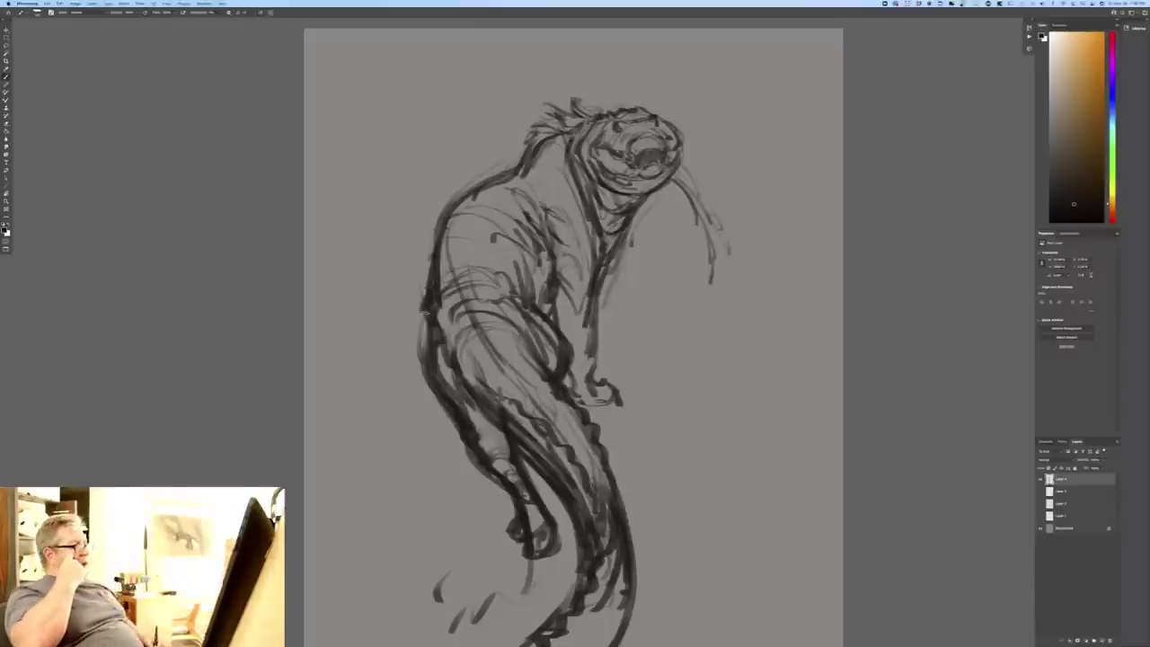
- Darken the hip crease and the far leg's rear edge, and add form strokes from the thigh into the tail
mouse_move(530, 301)
mouse_down()
mouse_move(499, 278)
mouse_move(448, 299)
mouse_move(427, 292)
mouse_move(425, 363)
mouse_move(479, 444)
mouse_up()
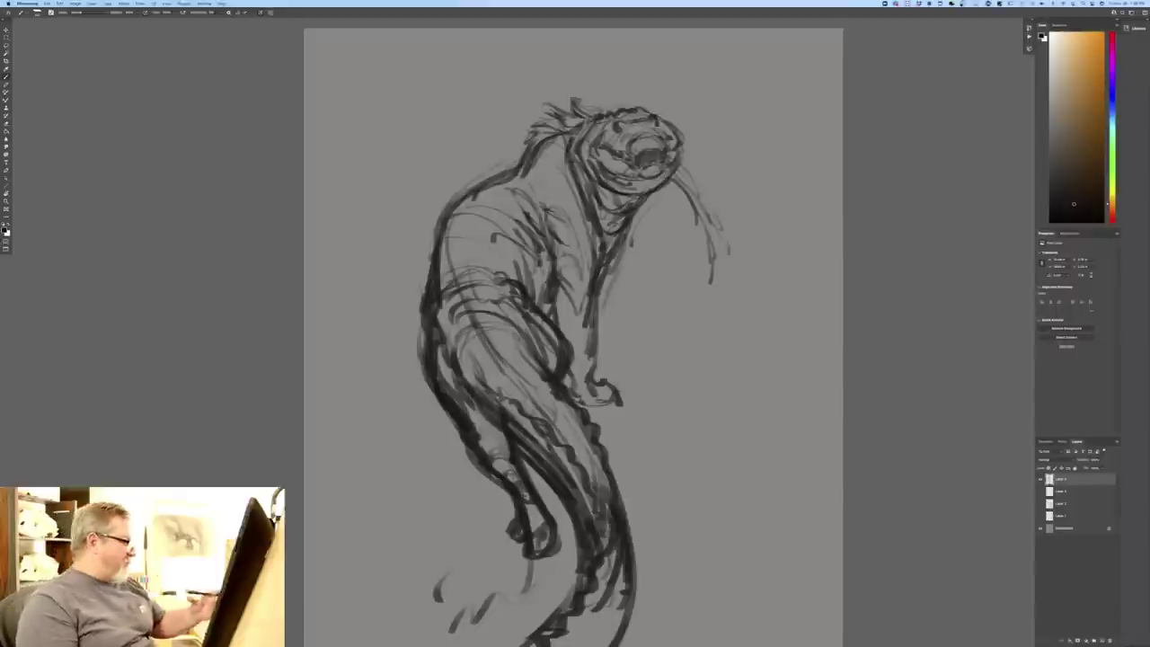
mouse_move(427, 379)
mouse_down()
mouse_move(476, 469)
mouse_move(514, 512)
mouse_up()
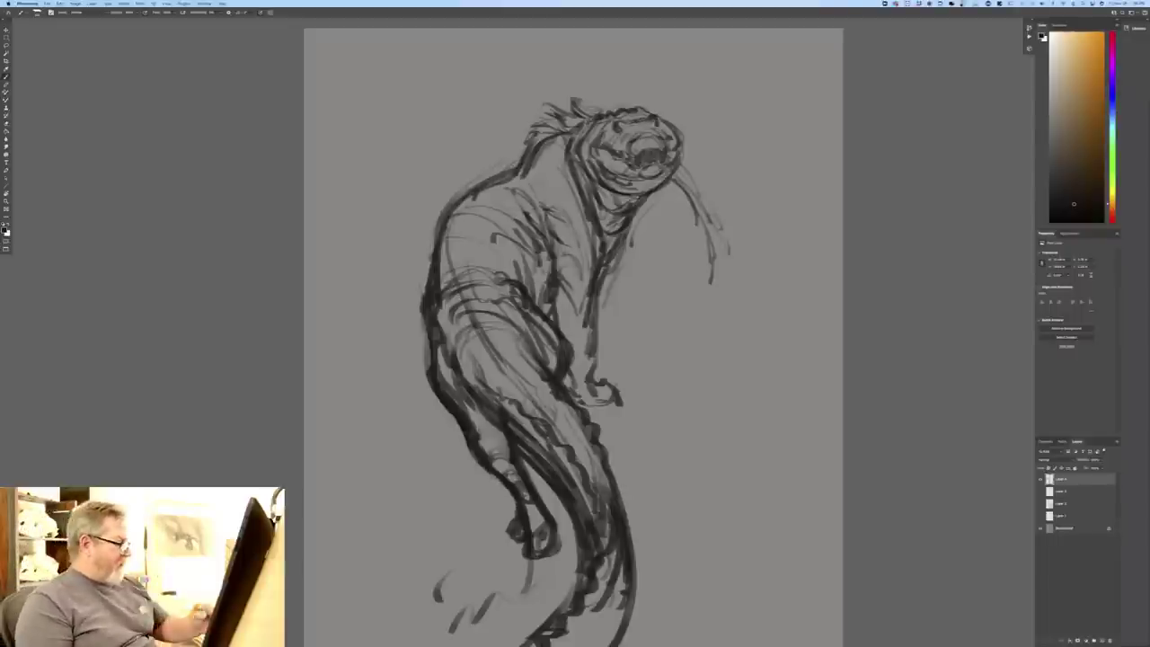
drag(503, 349, 551, 416)
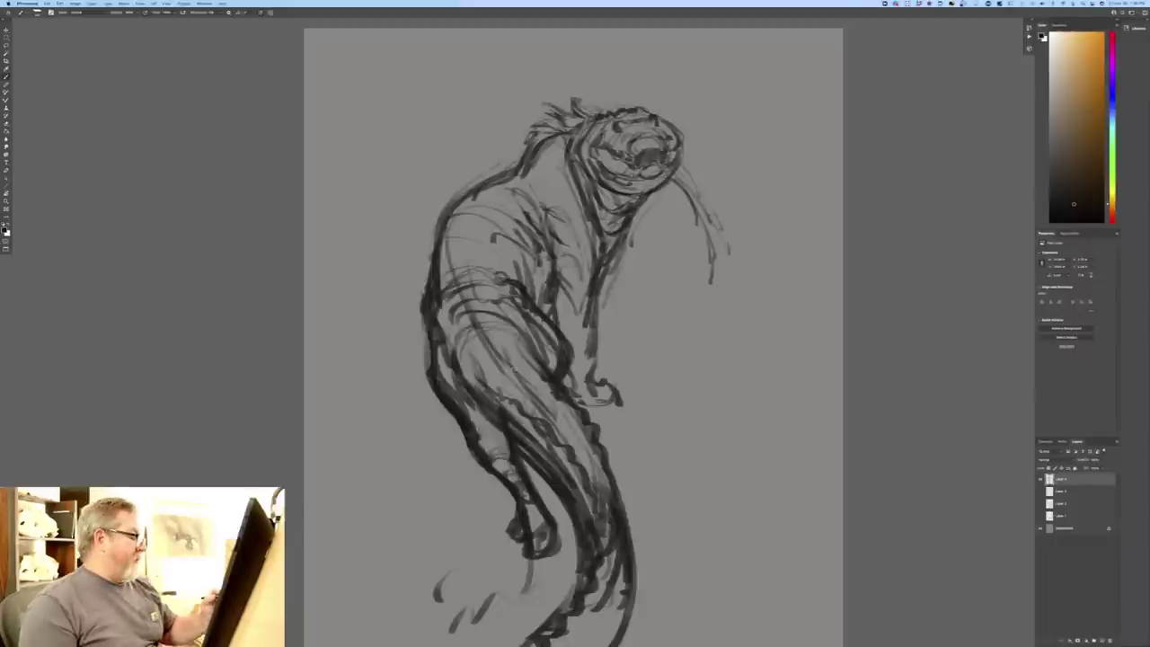
drag(535, 338, 542, 357)
drag(521, 319, 547, 362)
drag(451, 368, 575, 557)
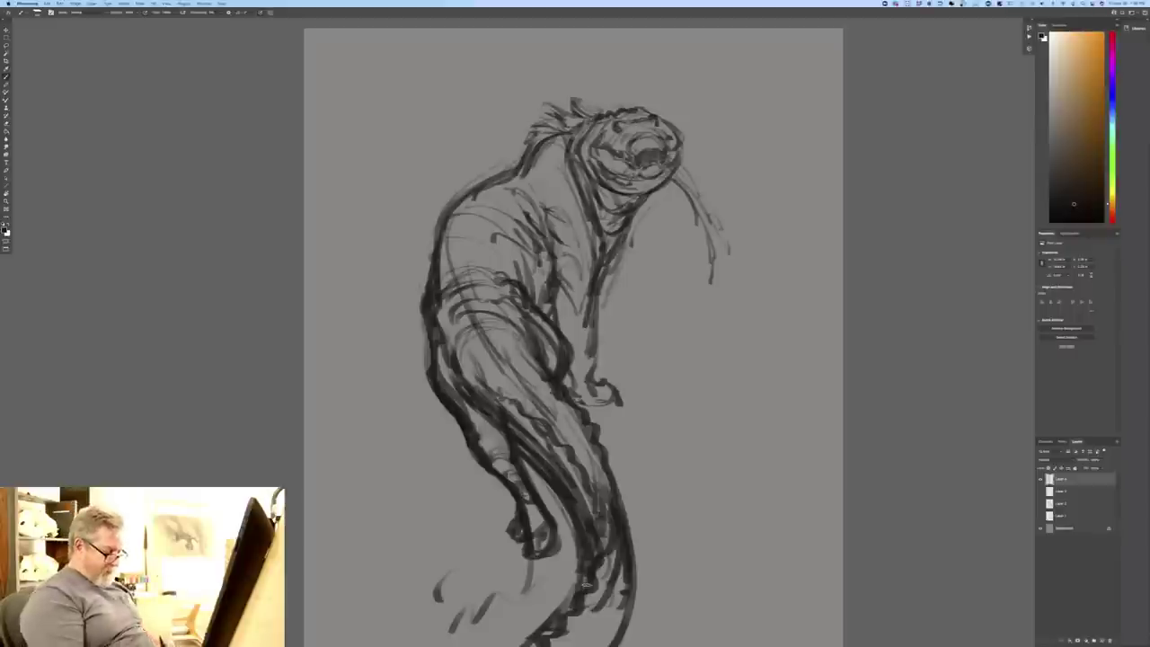
key(super+minus)
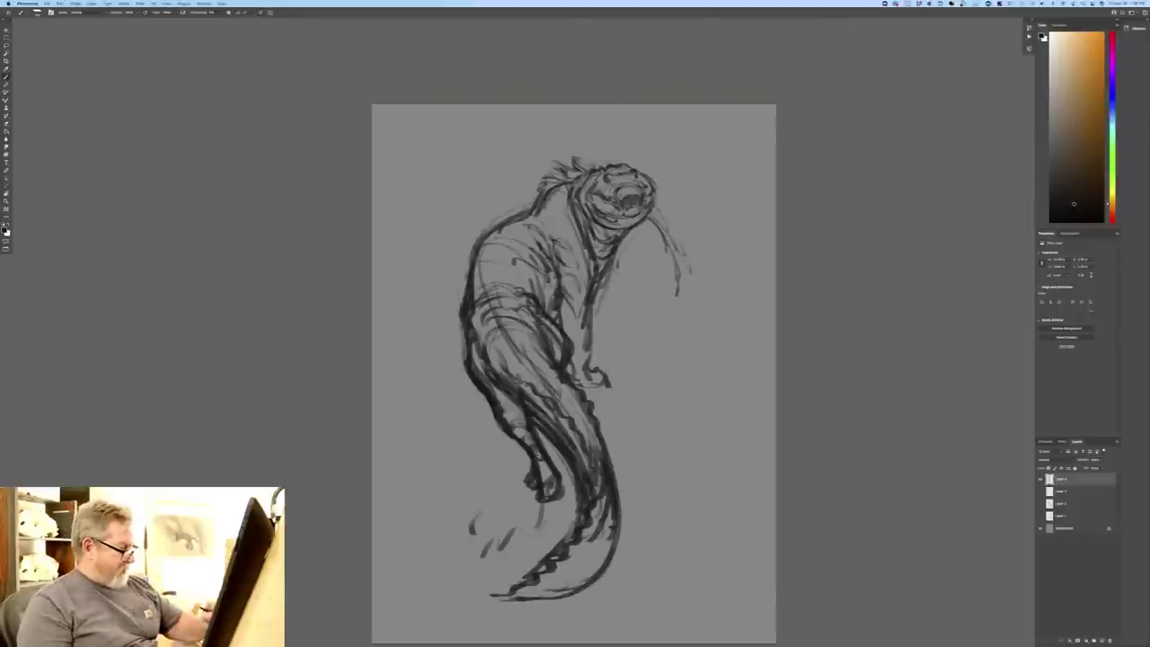
- Hatch curved form strokes across the underside of the tail's curled end
mouse_move(609, 520)
mouse_down()
mouse_move(593, 573)
mouse_move(569, 588)
mouse_up()
drag(580, 546, 566, 590)
drag(569, 561, 532, 601)
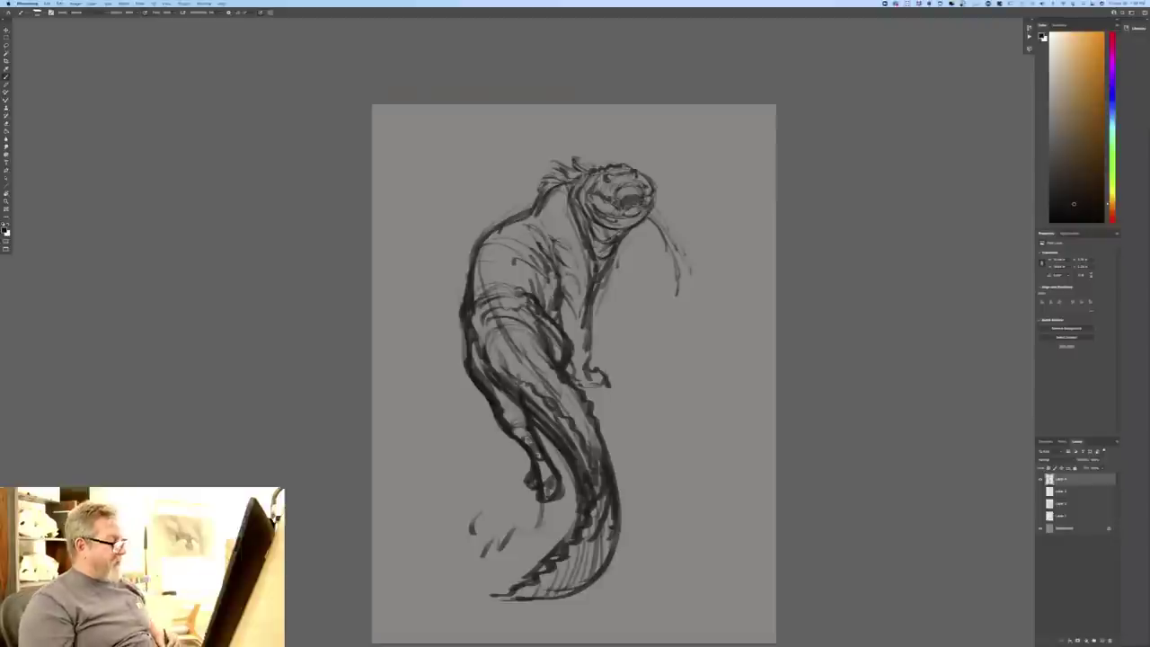
- Scale the whole creature sketch up slightly with Free Transform so it fills more of the canvas height
key(super+minus)
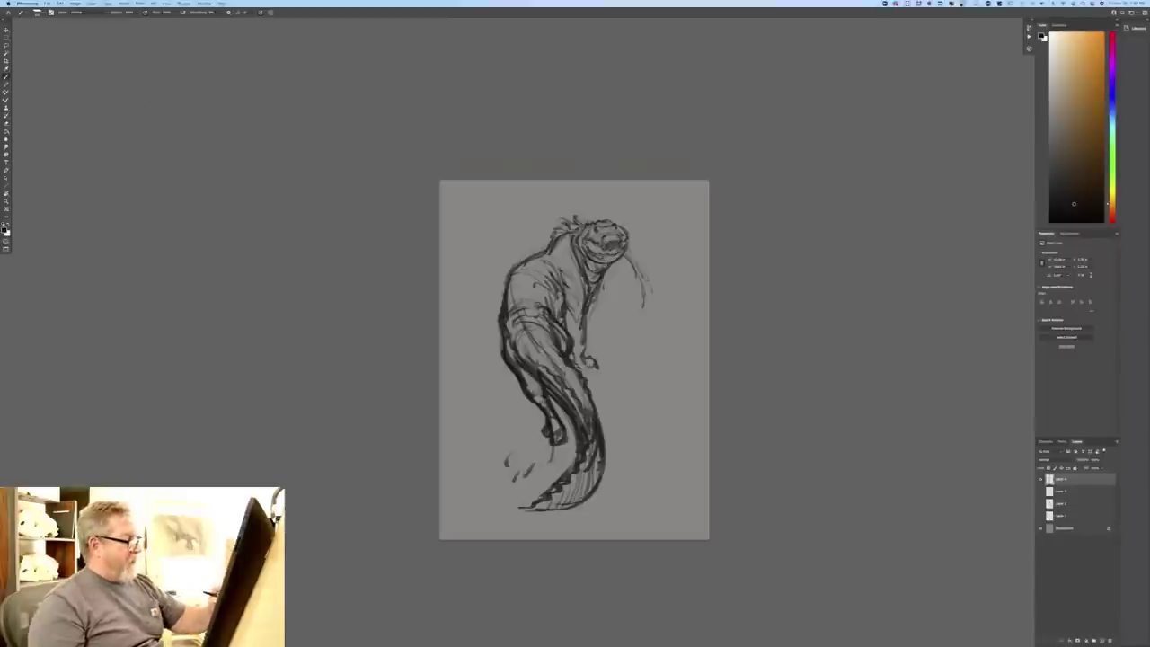
click(59, 4)
click(74, 130)
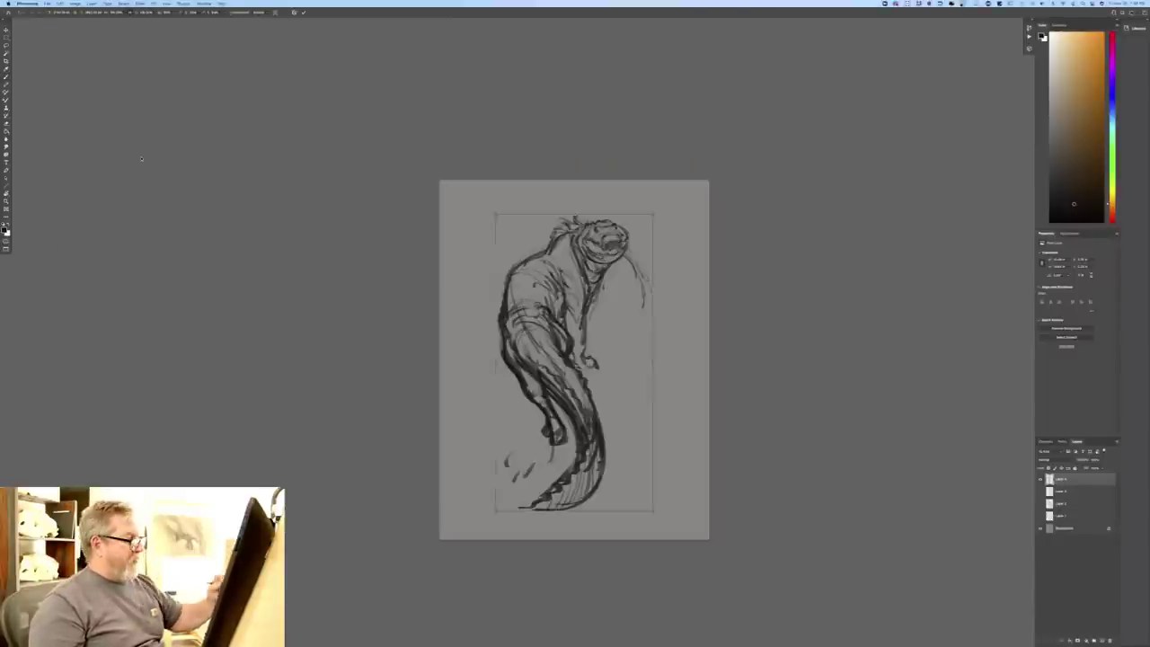
drag(495, 214, 489, 205)
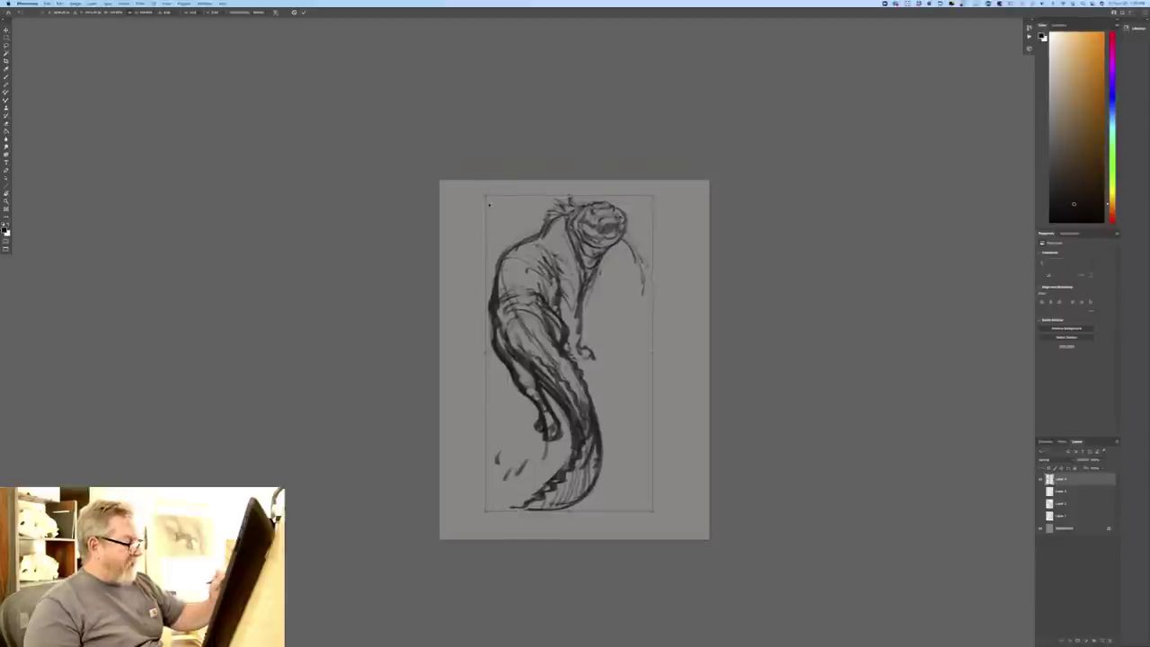
drag(654, 511, 662, 529)
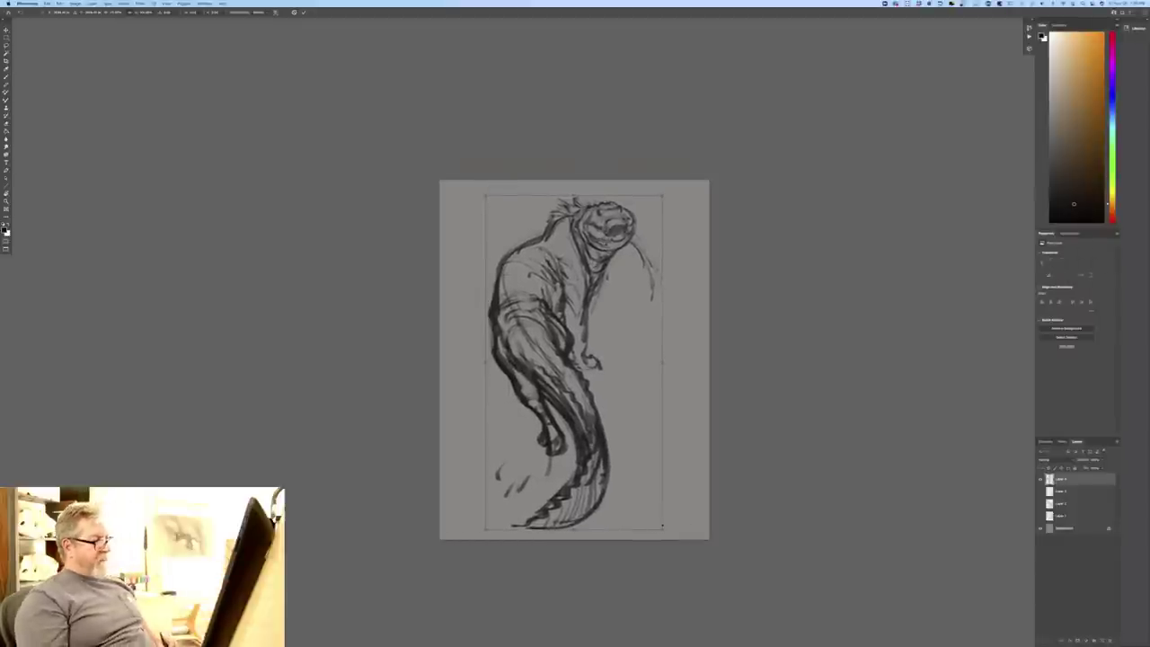
key(Return)
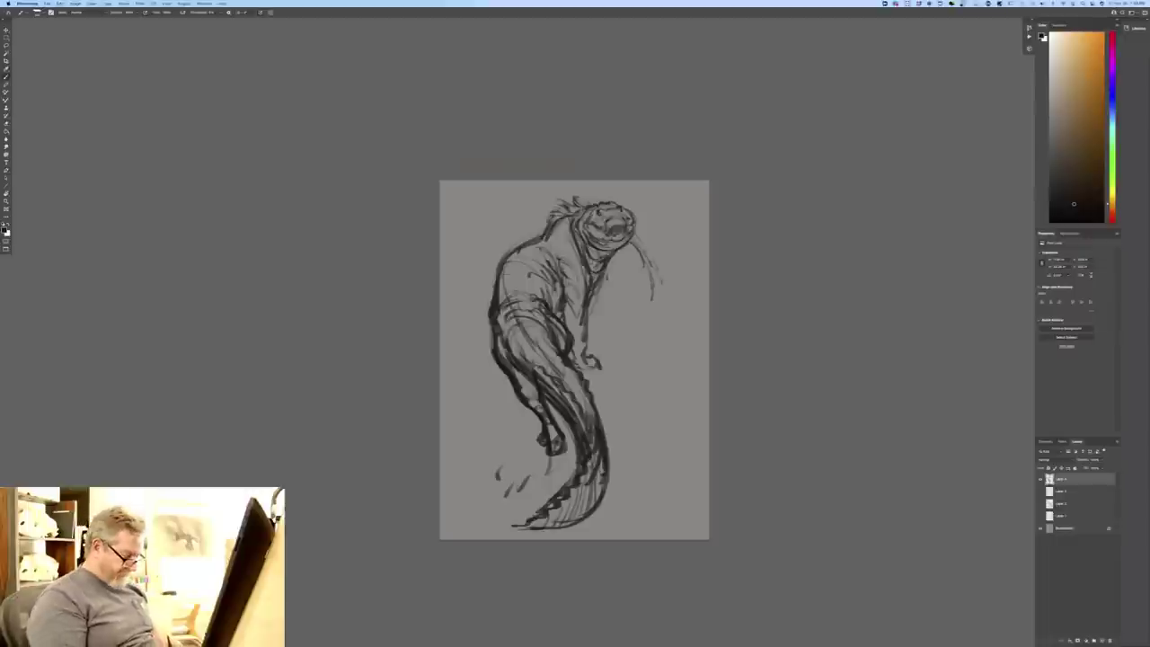
- Lasso the head, mane and hanging whisker strokes, and enlarge them slightly with Free Transform
key(super+equal)
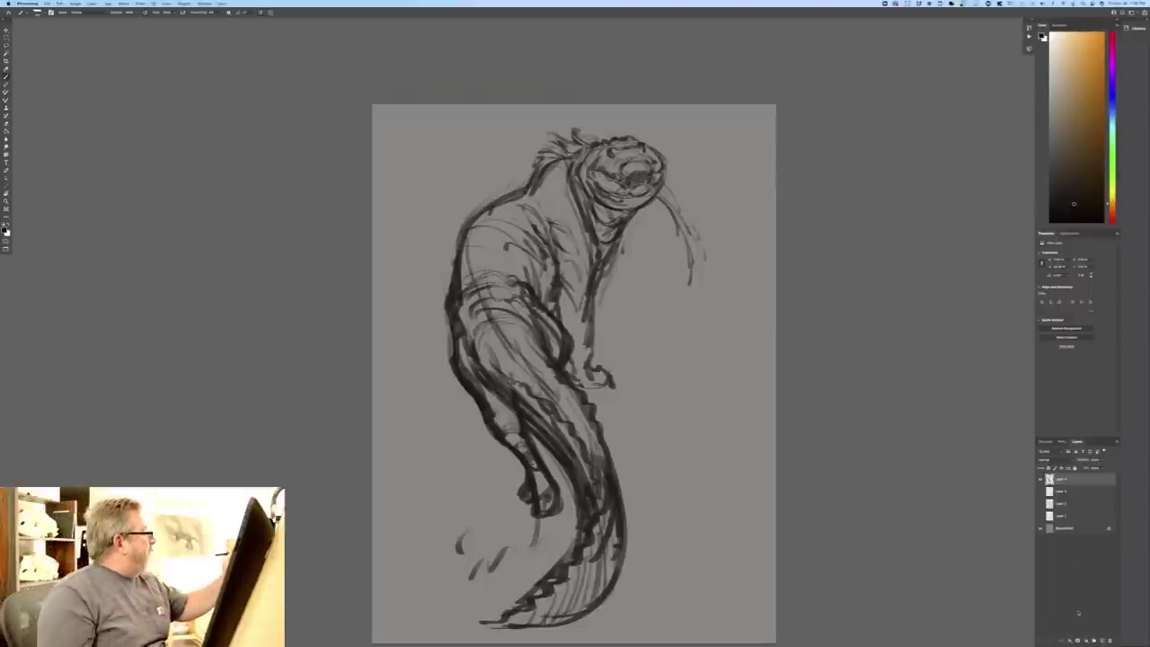
click(6, 45)
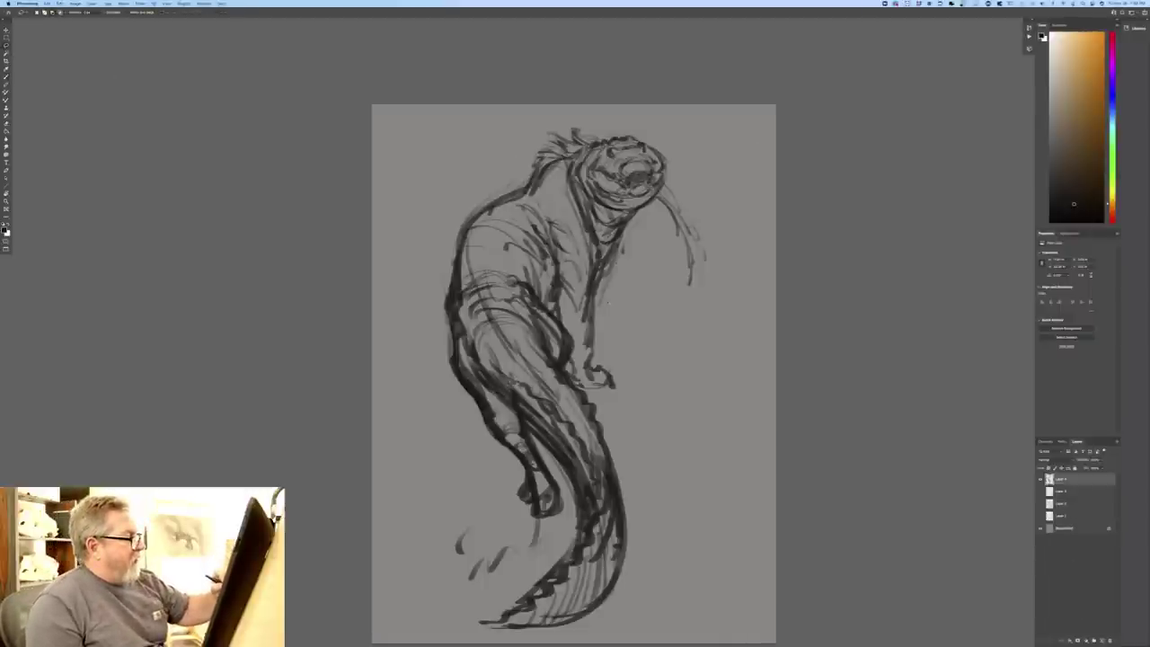
mouse_move(608, 304)
mouse_down()
mouse_move(585, 202)
mouse_move(562, 166)
mouse_move(516, 167)
mouse_up()
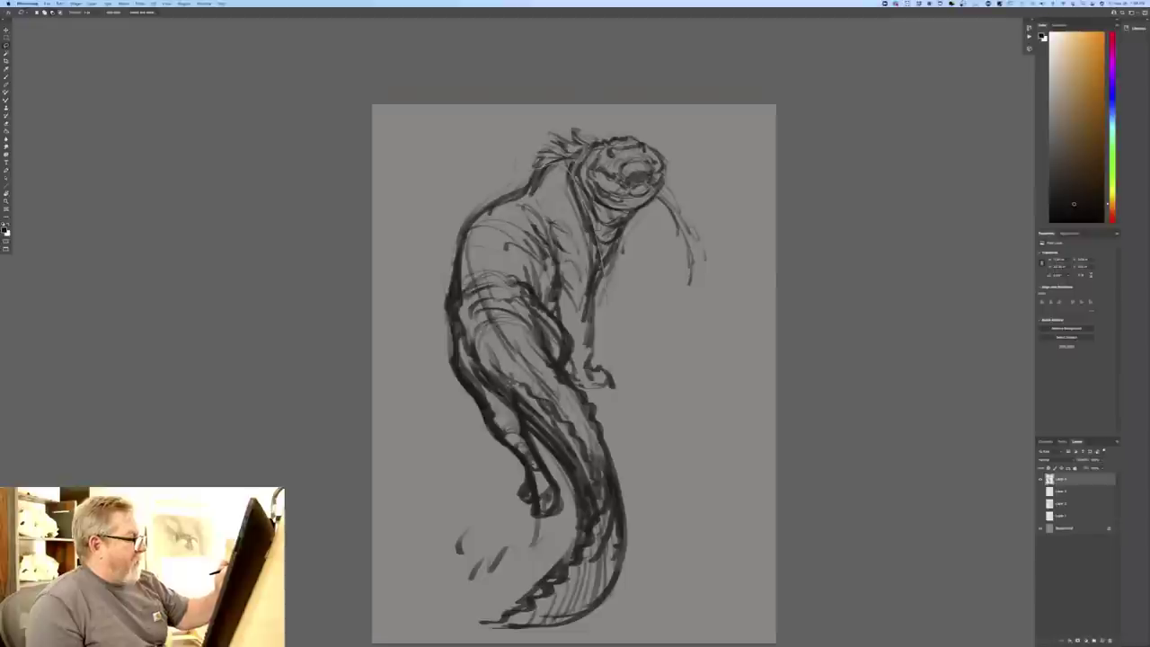
drag(609, 316, 603, 310)
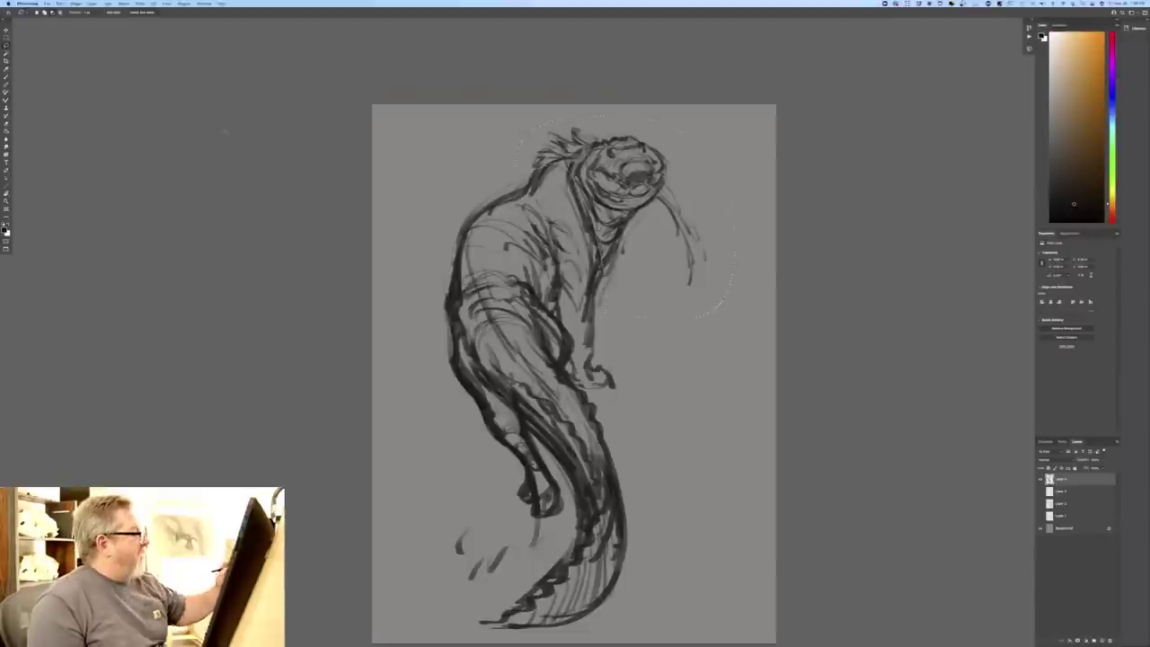
click(61, 3)
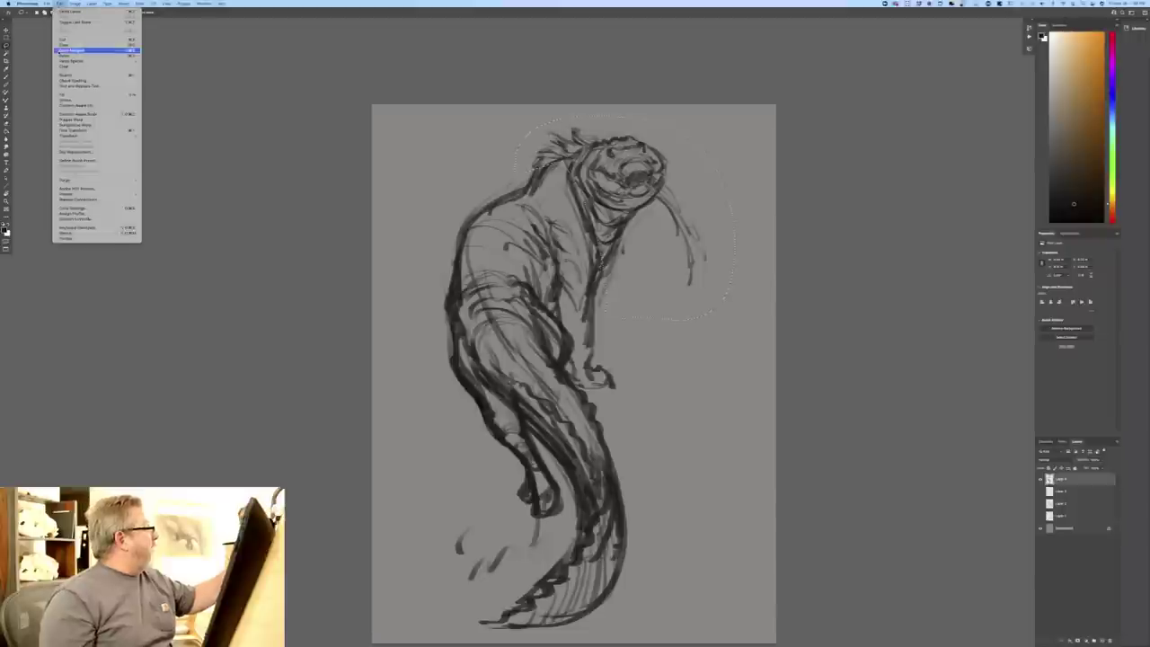
click(99, 132)
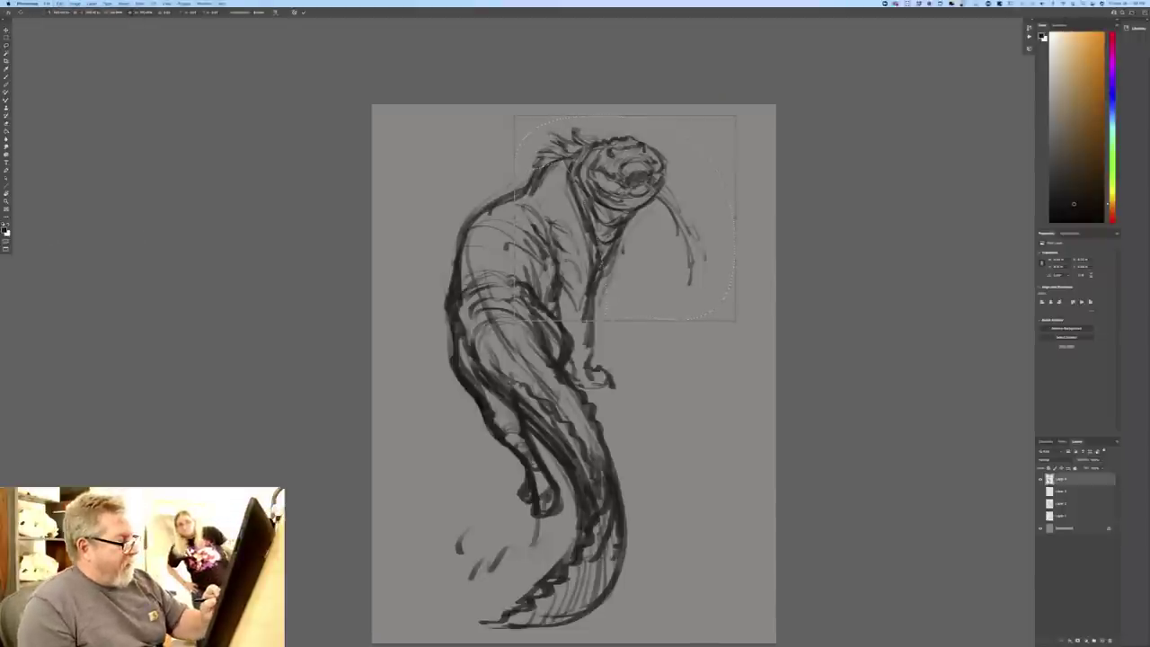
mouse_move(735, 320)
mouse_down()
mouse_move(751, 314)
mouse_move(779, 335)
mouse_move(761, 344)
mouse_up()
mouse_move(501, 352)
mouse_down()
mouse_move(537, 295)
mouse_move(519, 306)
mouse_move(517, 288)
mouse_up()
key(Return)
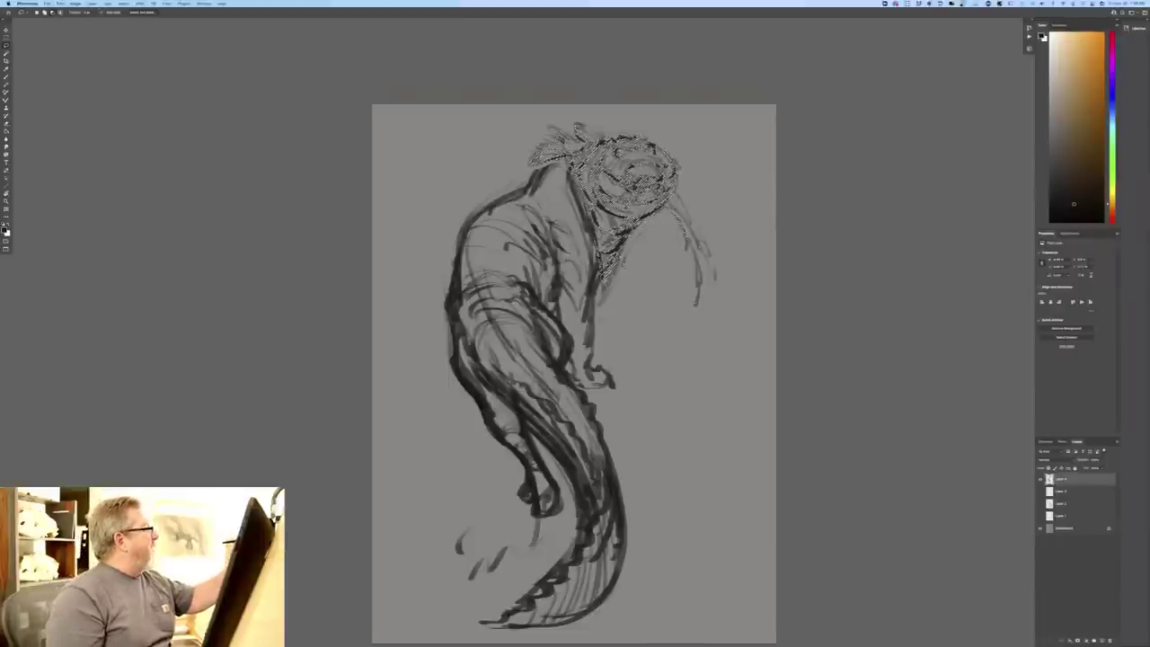
- Shift the enlarged head slightly forward, away from the back, and clear the selection
click(123, 3)
click(126, 21)
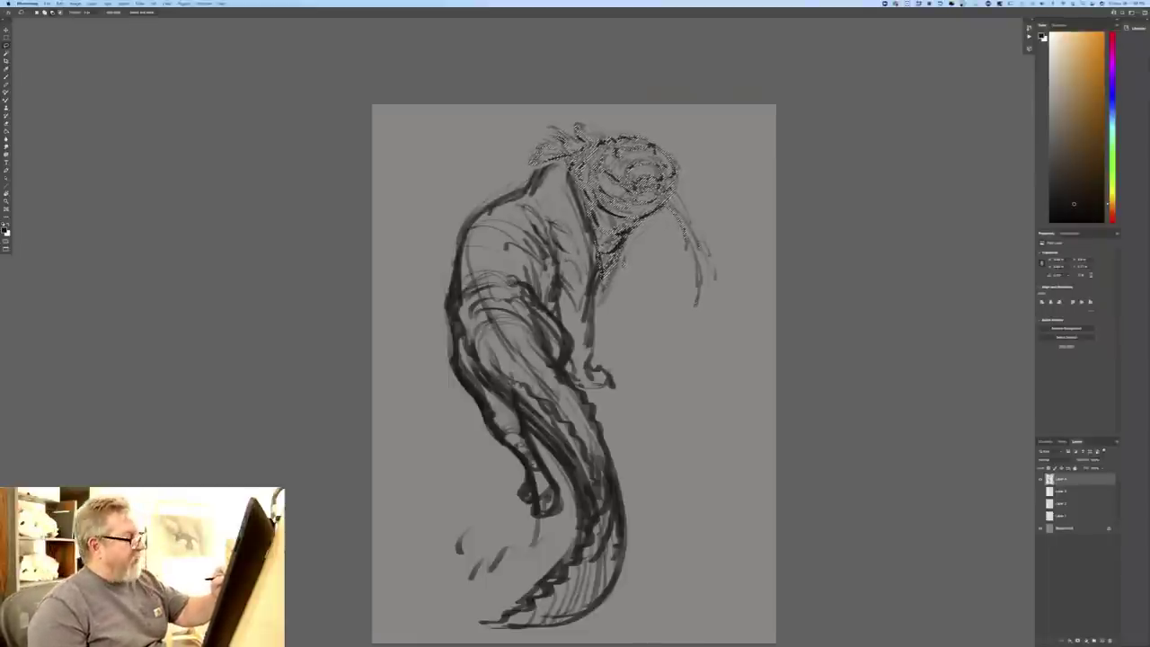
click(6, 29)
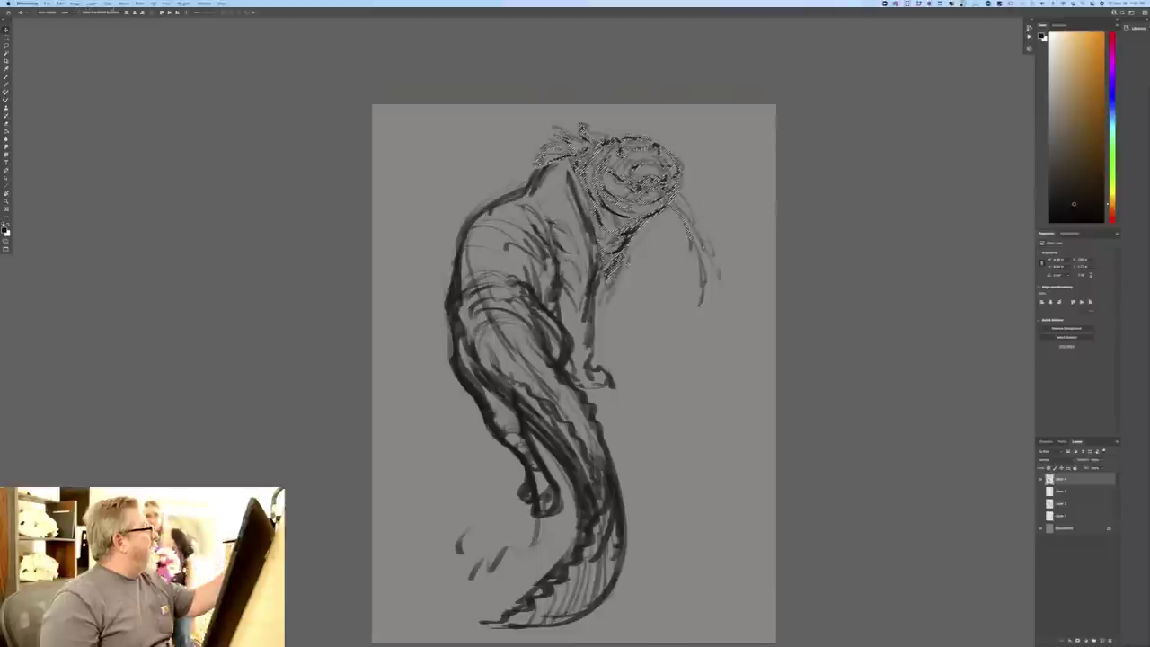
click(123, 3)
click(124, 17)
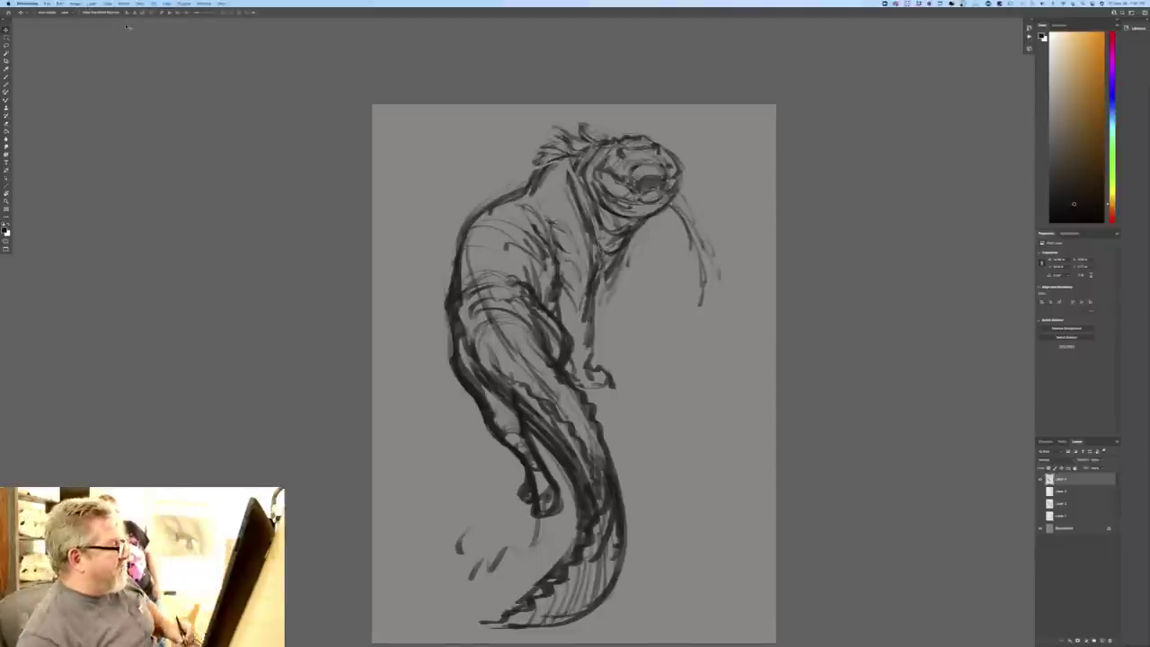
- Brush darker strokes down the neck, chest edge and forearm, and strengthen the shoulder and arm folds
key(b)
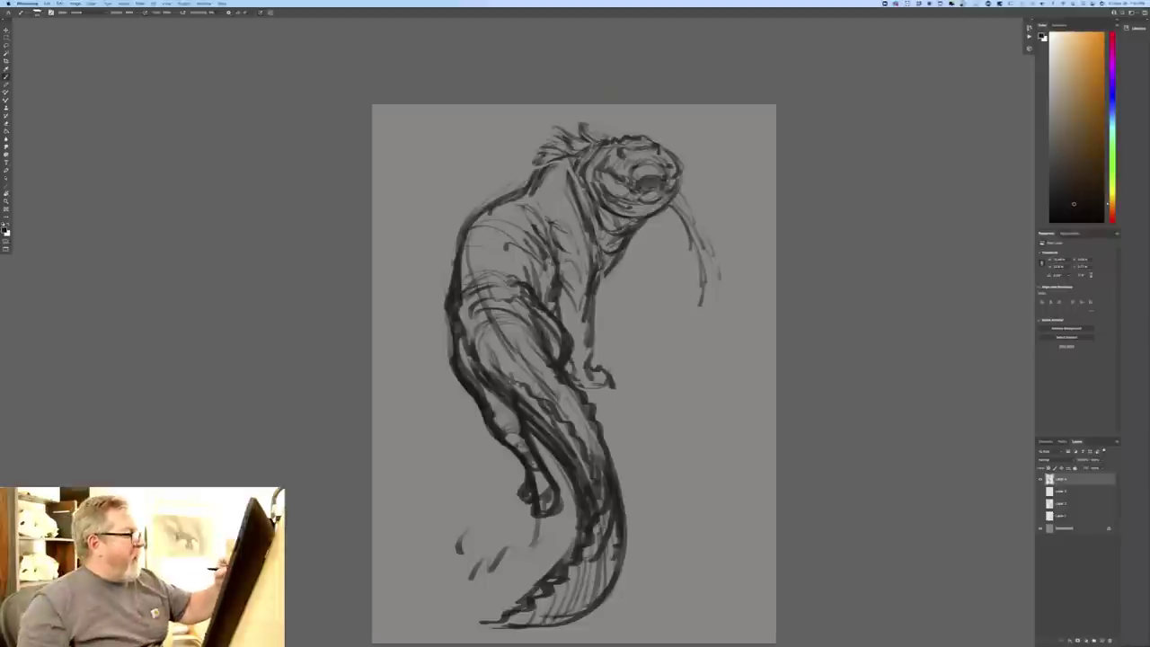
mouse_move(572, 174)
mouse_down()
mouse_move(603, 250)
mouse_move(586, 299)
mouse_up()
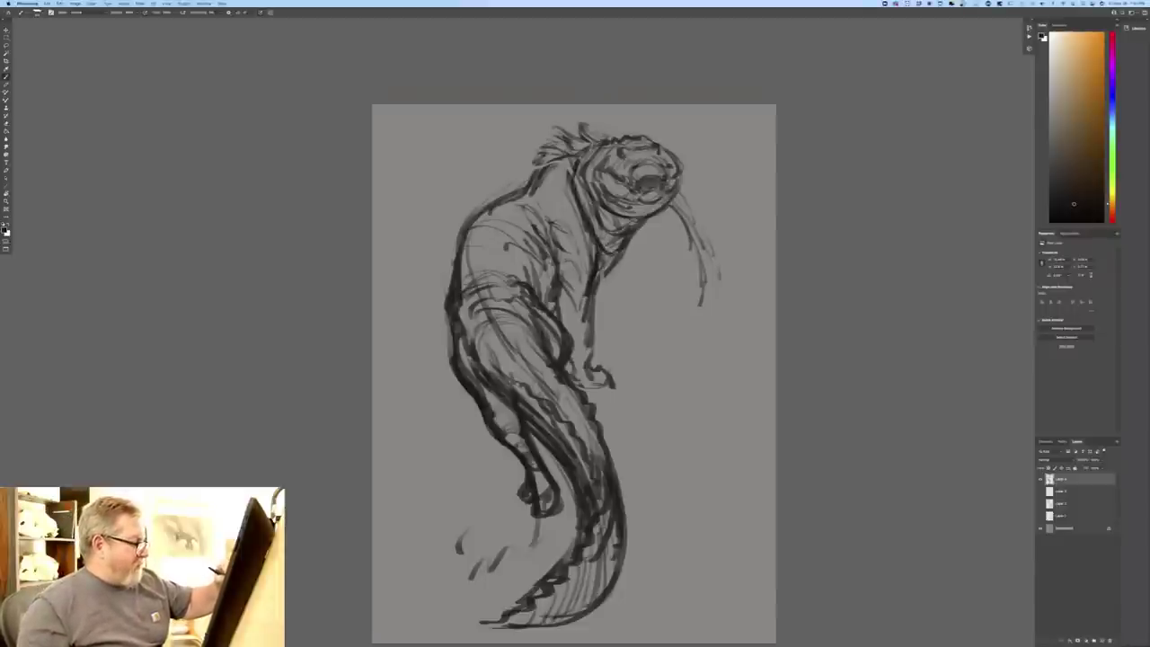
mouse_move(617, 251)
mouse_down()
mouse_move(596, 275)
mouse_move(590, 342)
mouse_up()
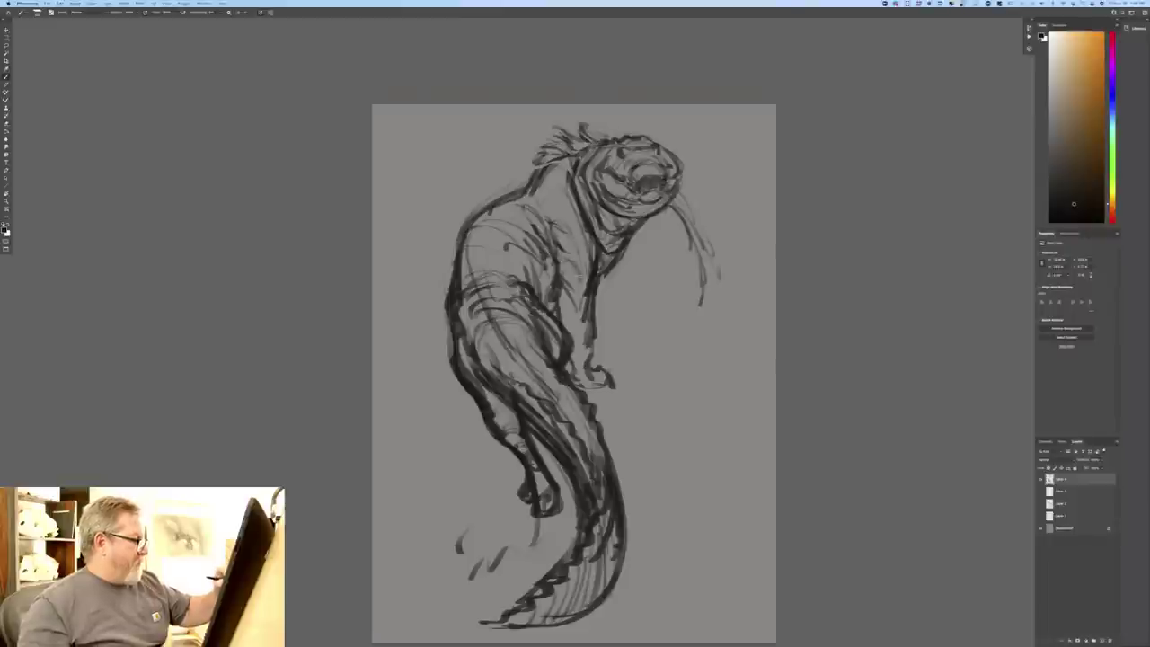
drag(562, 279, 573, 297)
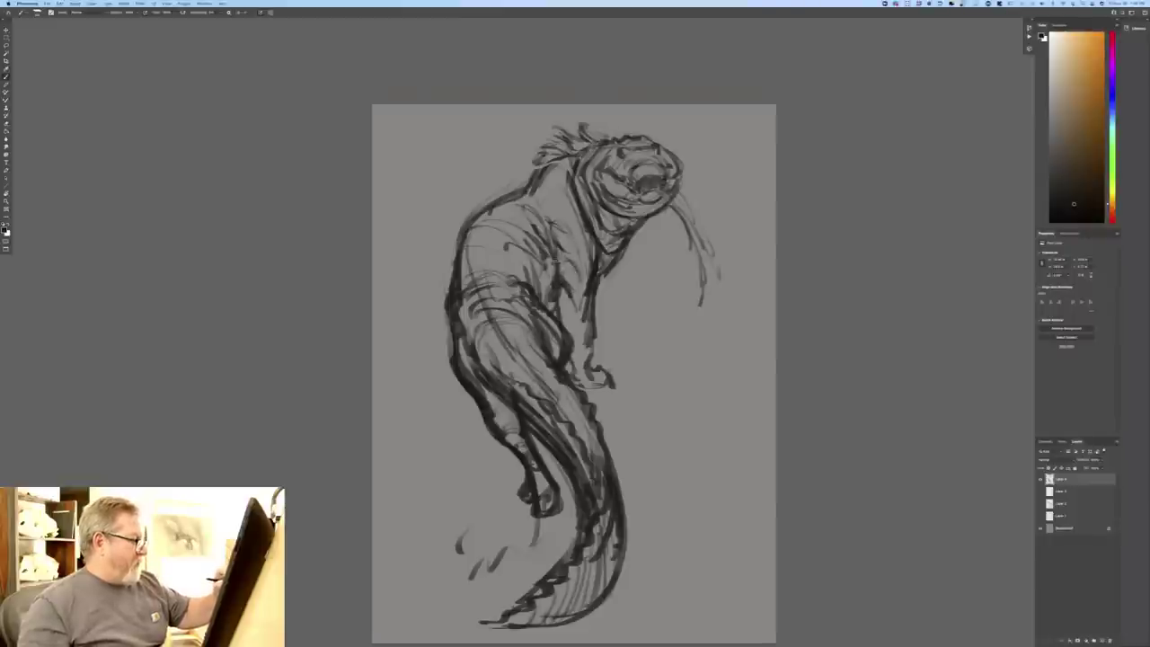
drag(554, 258, 562, 277)
drag(544, 235, 549, 278)
drag(519, 202, 542, 209)
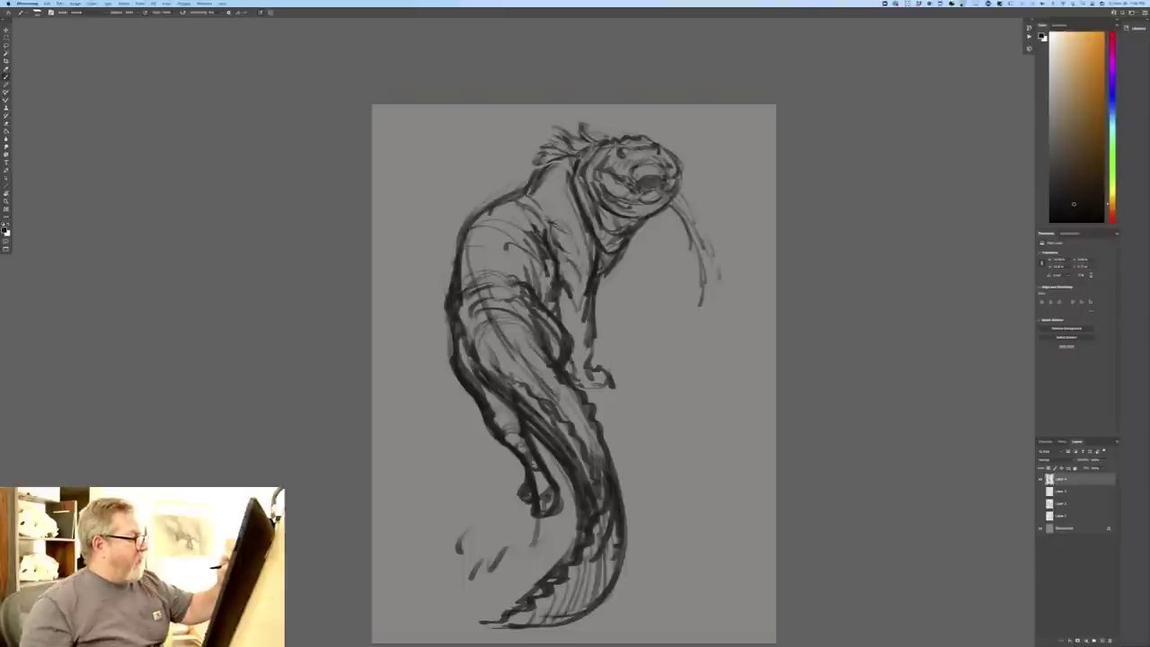
- Darken the neck behind the jaw, extend the mane down the nape, and add a contour stroke along the back
mouse_move(558, 159)
mouse_down()
mouse_move(543, 171)
mouse_move(573, 182)
mouse_move(578, 214)
mouse_up()
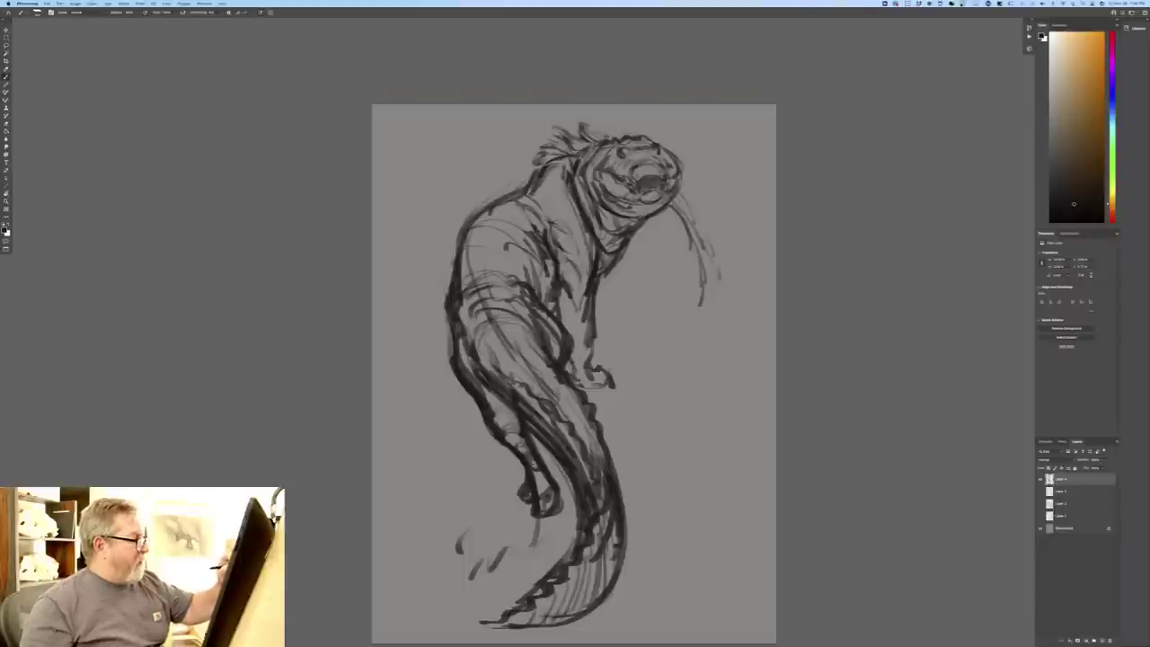
mouse_move(550, 145)
mouse_down()
mouse_move(519, 192)
mouse_move(493, 192)
mouse_move(506, 194)
mouse_up()
mouse_move(506, 196)
mouse_down()
mouse_move(470, 233)
mouse_move(483, 311)
mouse_up()
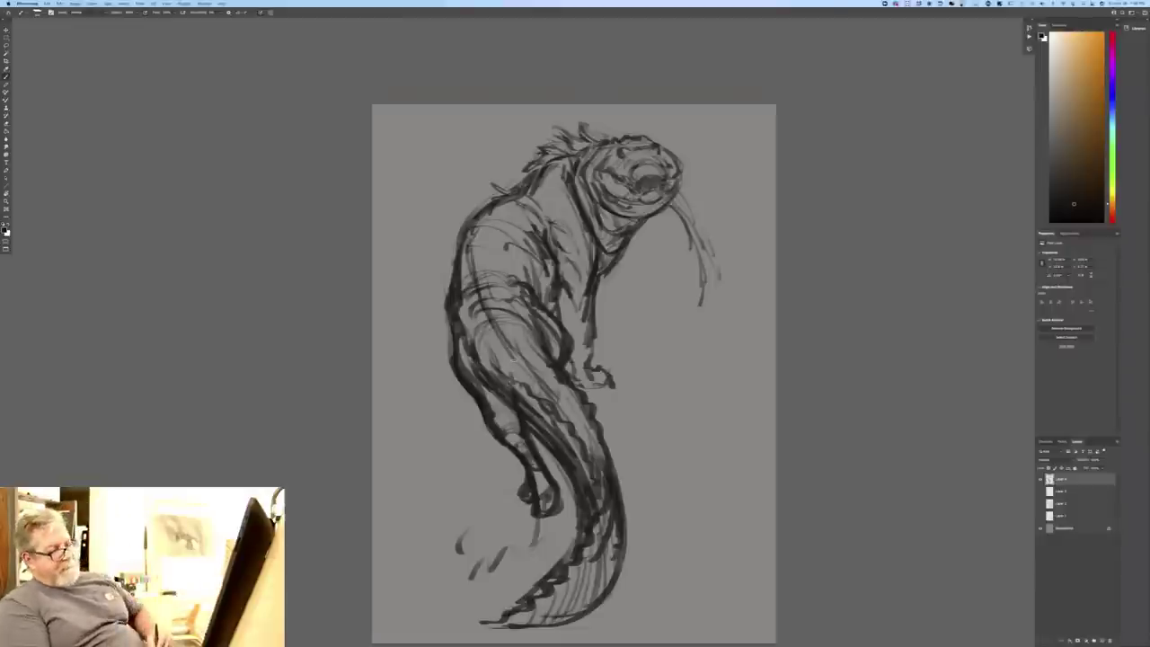
- Fade the creature sketch layer by lowering its opacity, and add a new layer above it for refined drawing
click(1103, 460)
drag(1105, 467, 1085, 468)
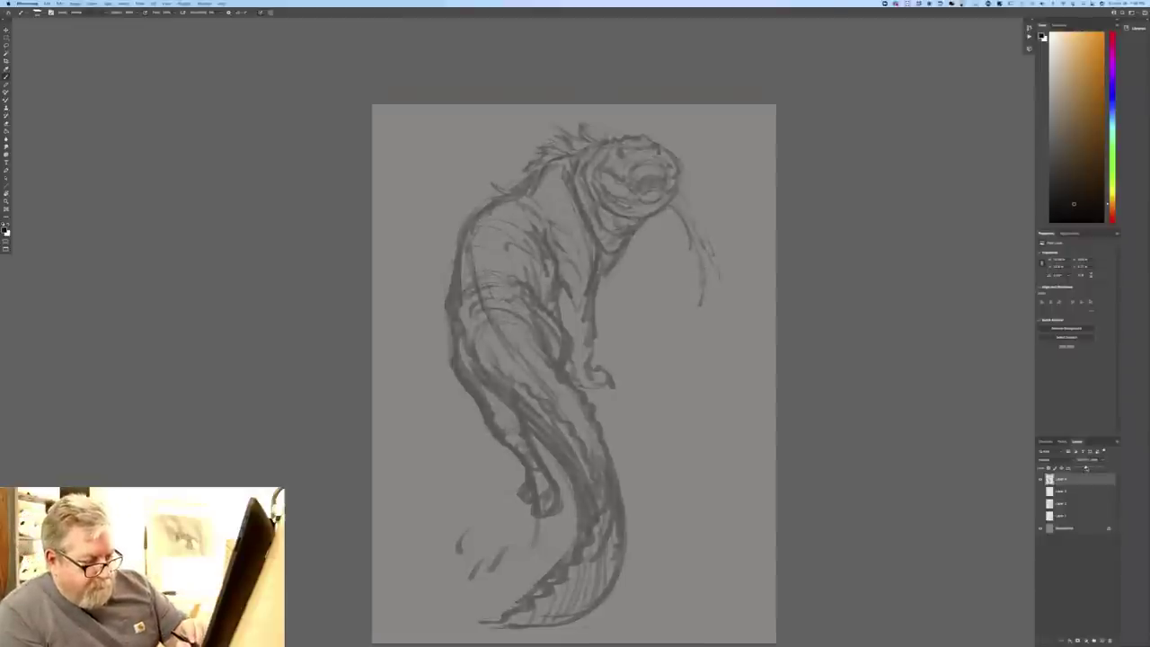
click(1101, 640)
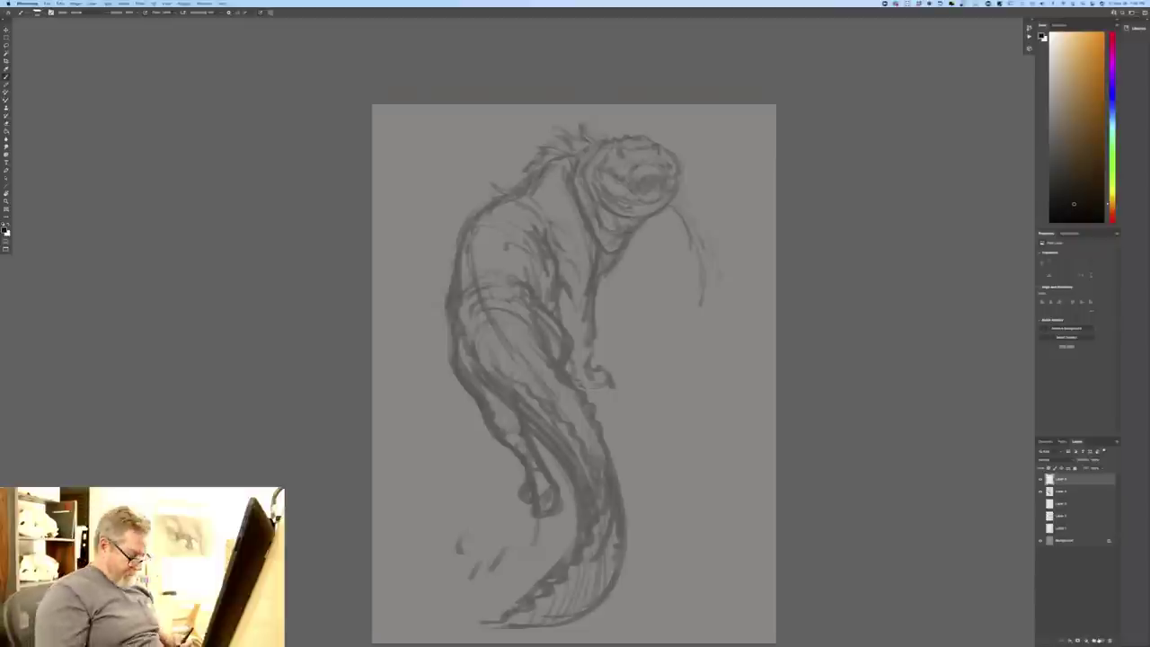
key(super+plus)
key(super+plus)
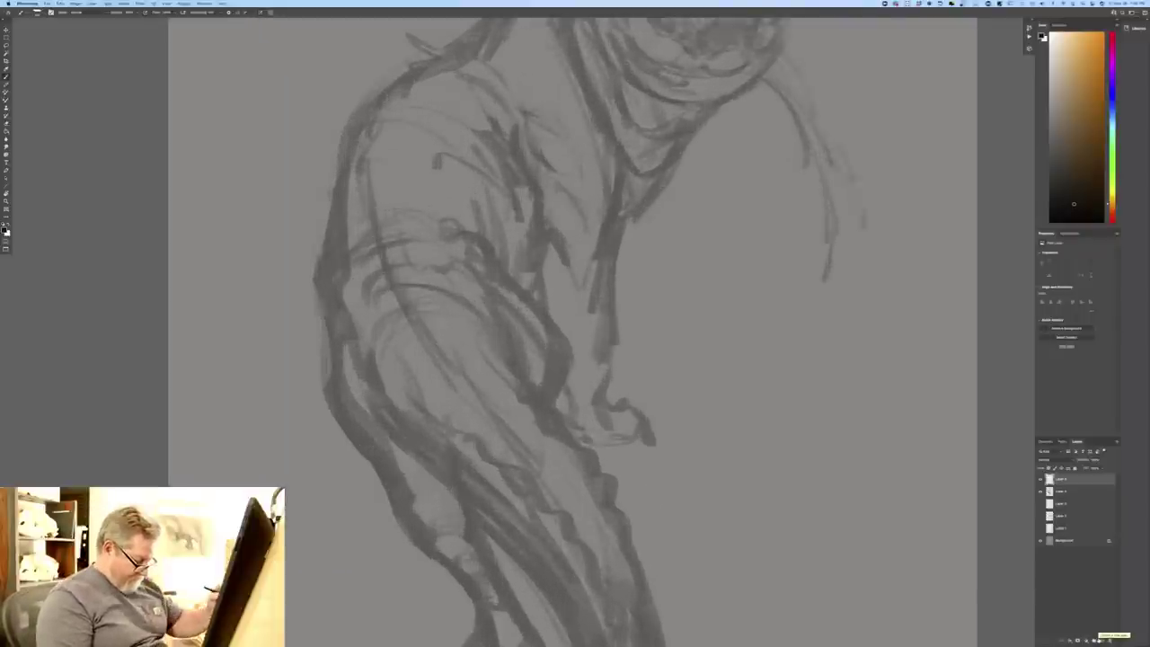
drag(364, 371, 315, 462)
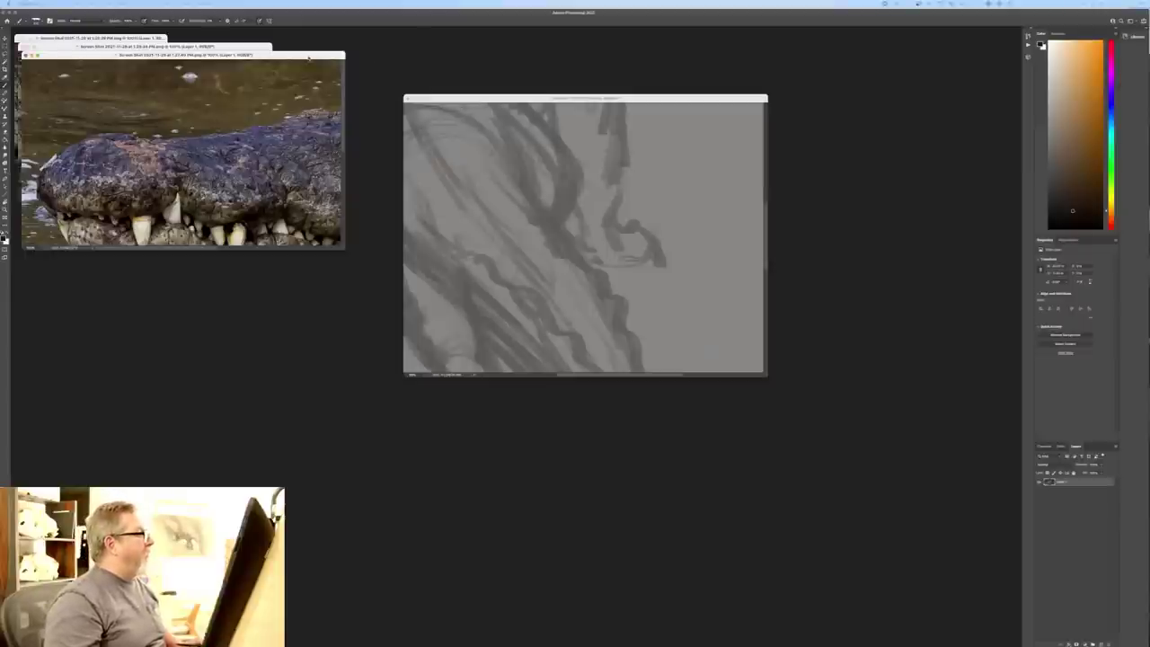
- Zoom out the crocodile references in water and on grass to show more of each animal, and move both windows off the main workspace
key(super+minus)
key(super+minus)
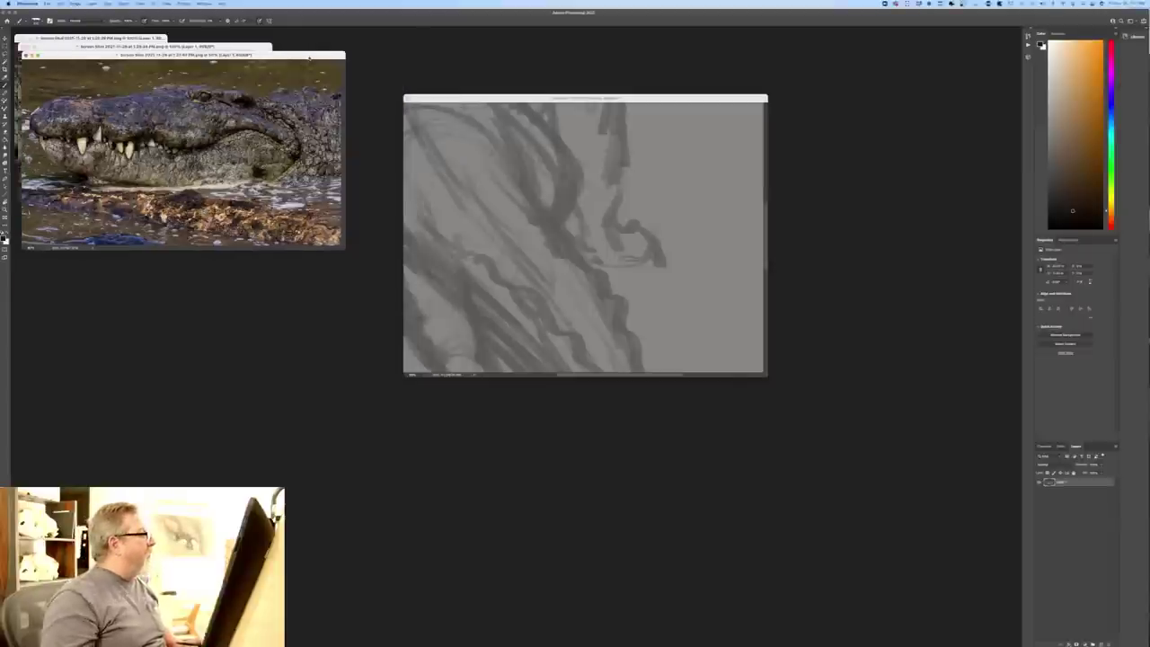
drag(309, 58, 853, 0)
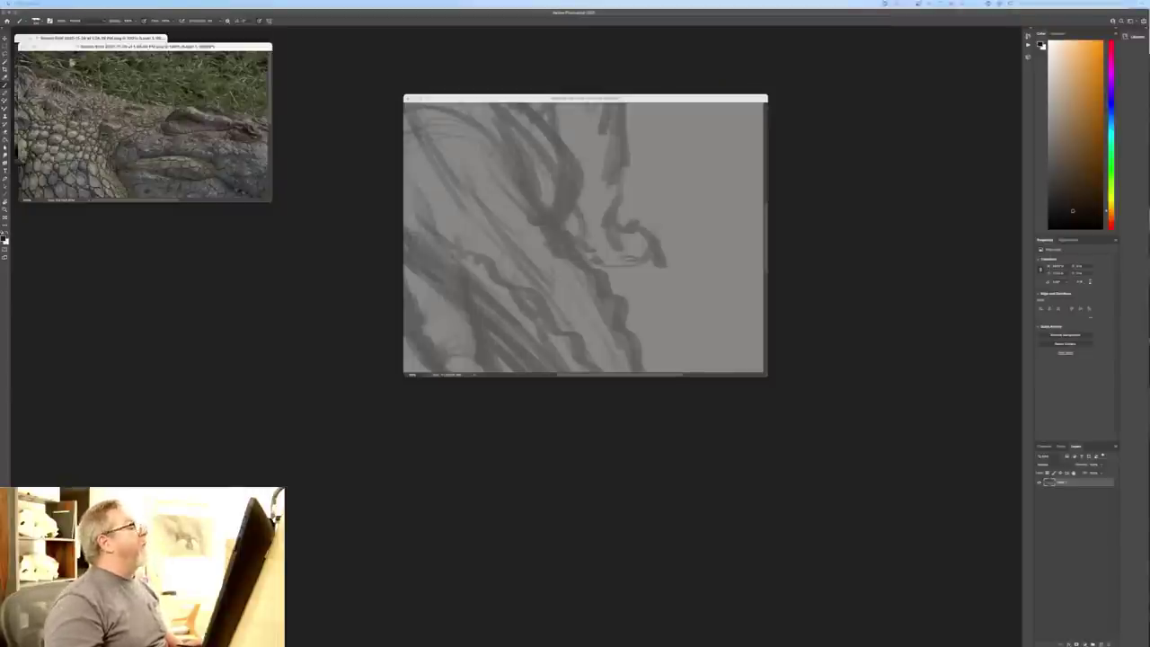
drag(255, 45, 622, 141)
key(super+minus)
key(super+minus)
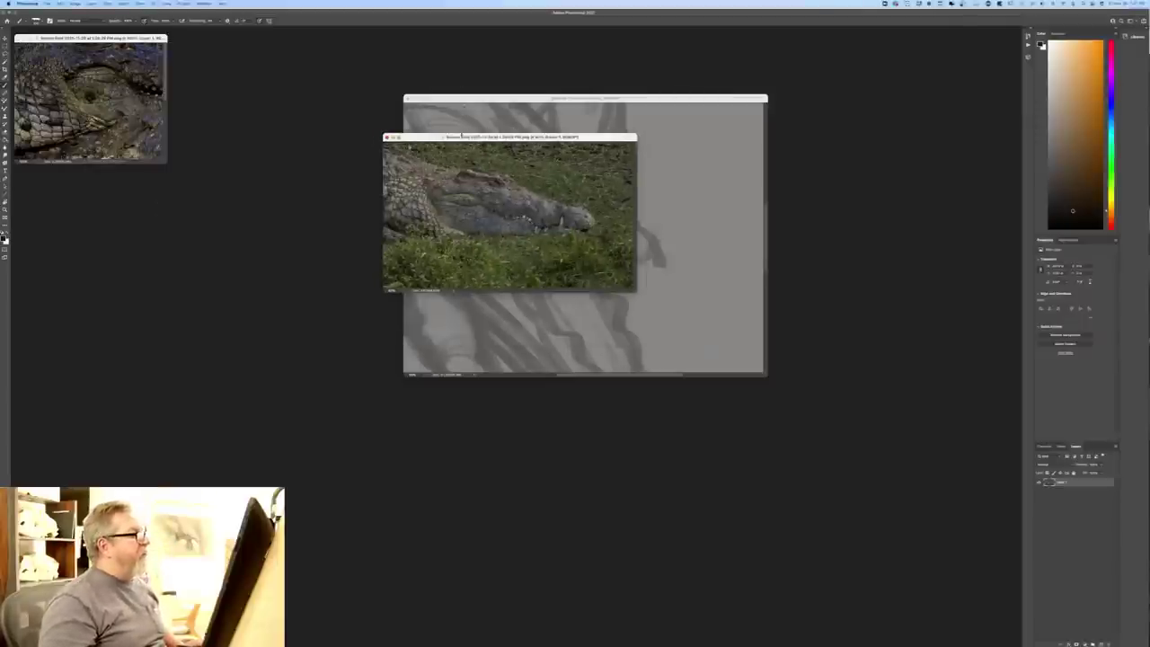
drag(465, 138, 384, 0)
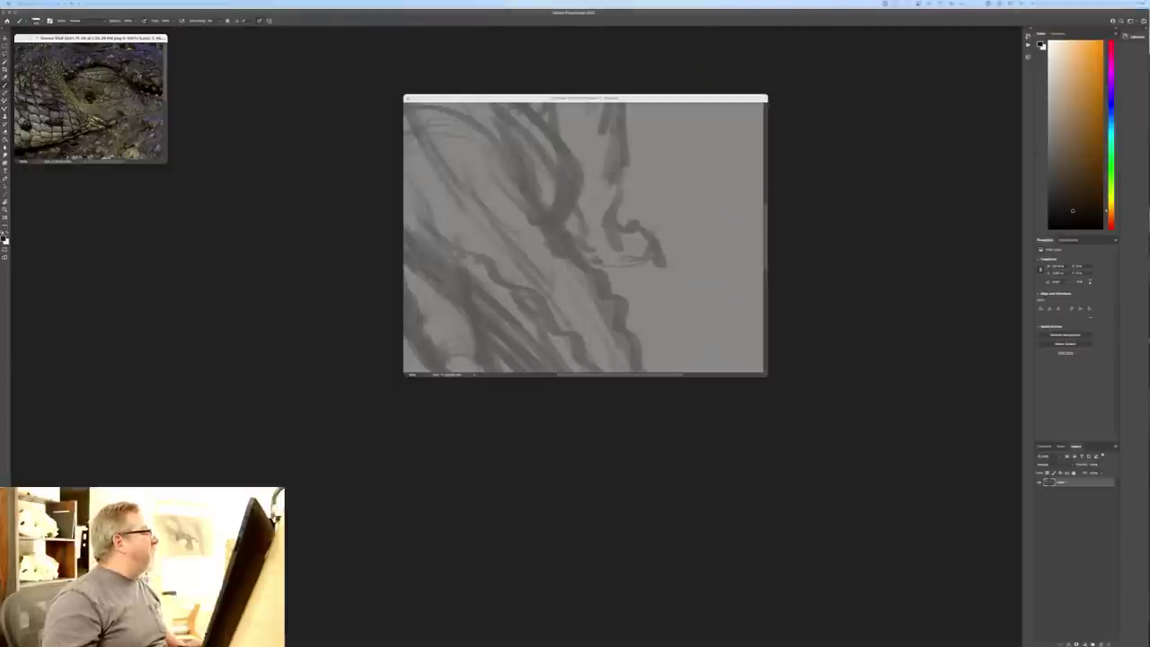
- Fit more of the open-jawed crocodile group reference in its window, move it off the workspace, and make the sketch document active
mouse_move(138, 38)
mouse_down()
mouse_move(737, 194)
mouse_move(606, 222)
mouse_up()
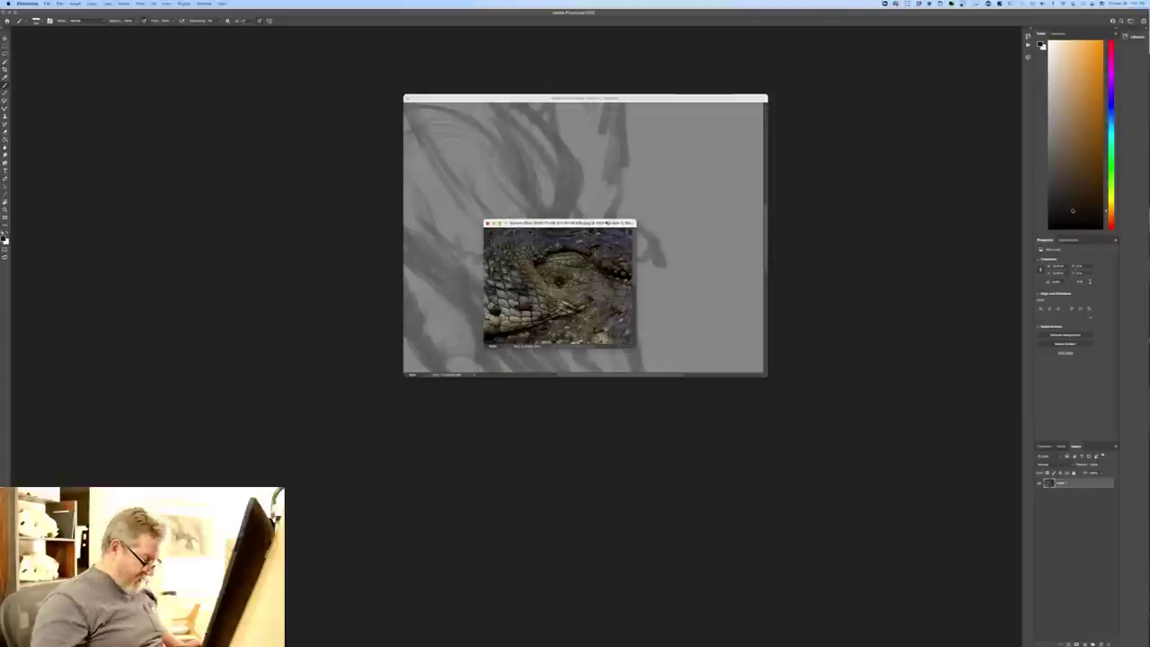
key(super+minus)
key(super+minus)
key(super+minus)
key(super+plus)
key(super+plus)
key(super+plus)
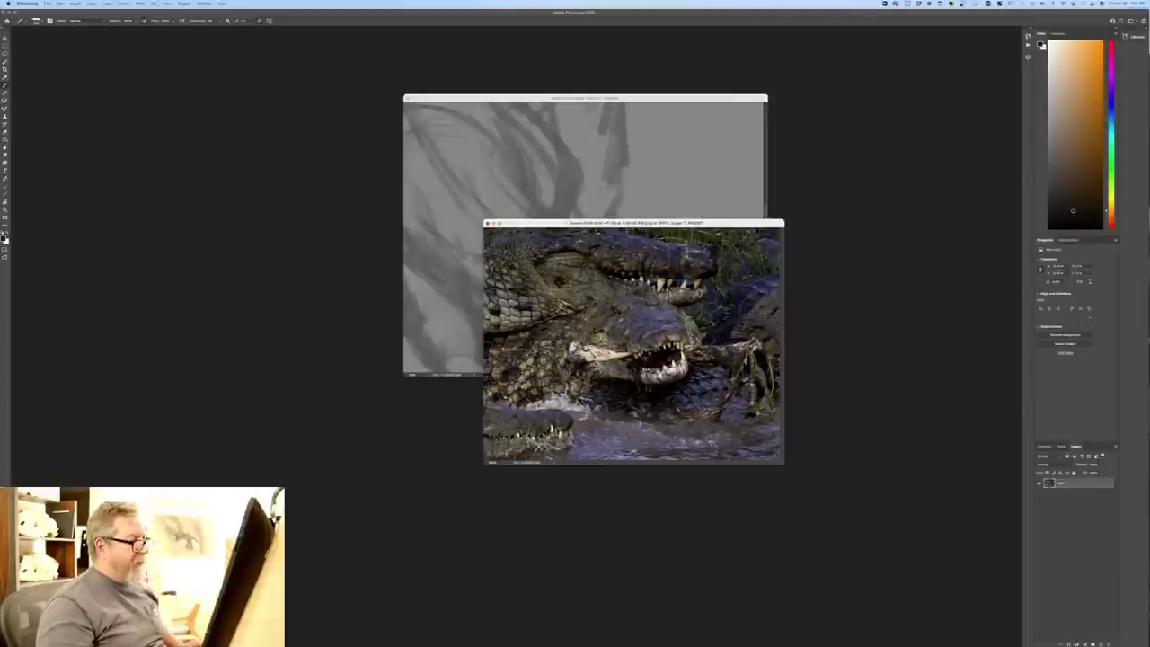
mouse_move(664, 224)
mouse_down()
mouse_move(690, 11)
mouse_move(703, 0)
mouse_up()
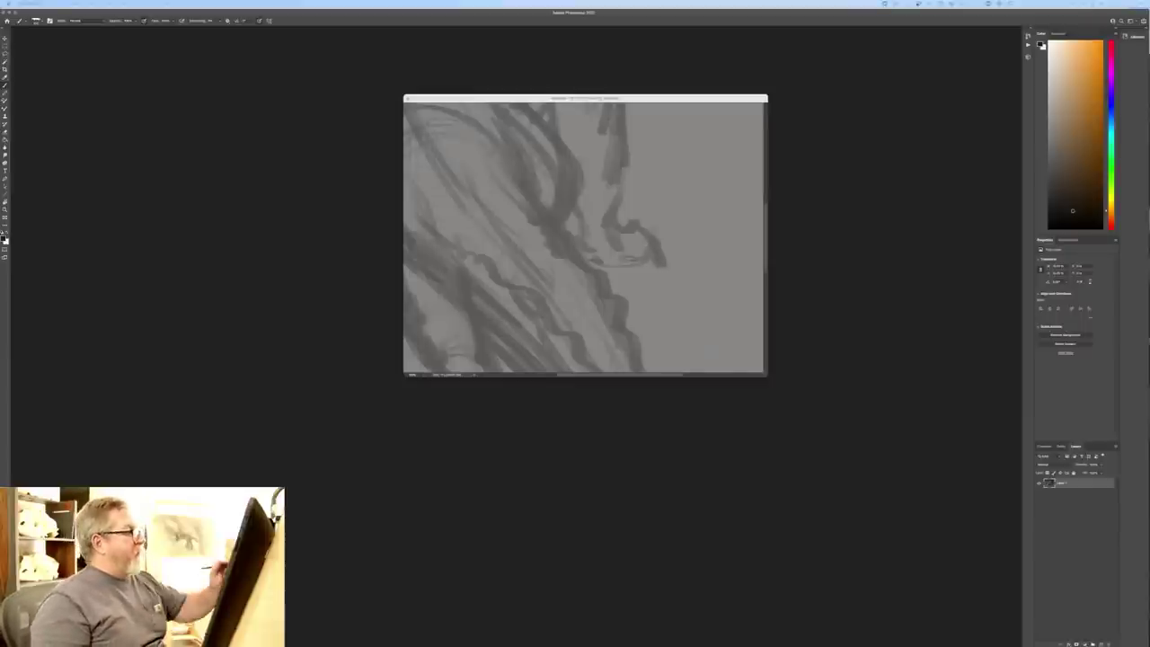
click(437, 98)
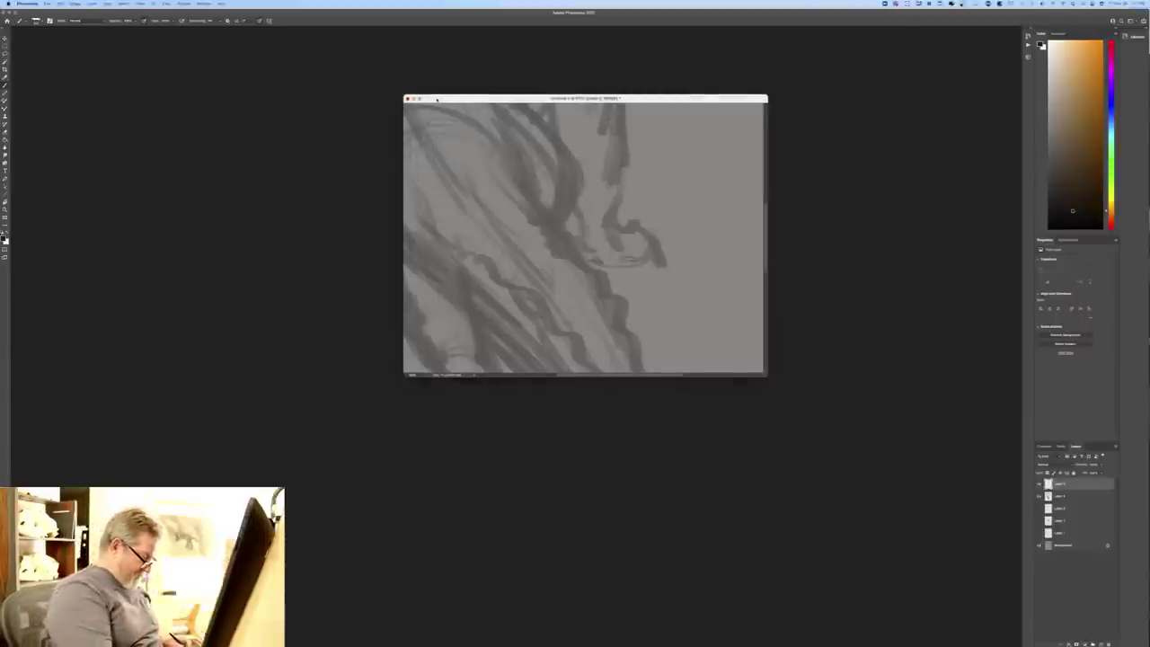
- Display the sketch in full-screen mode, framed on the head and upper body, and keep the near-black foreground colour for drawing
key(f)
key(super+minus)
key(super+minus)
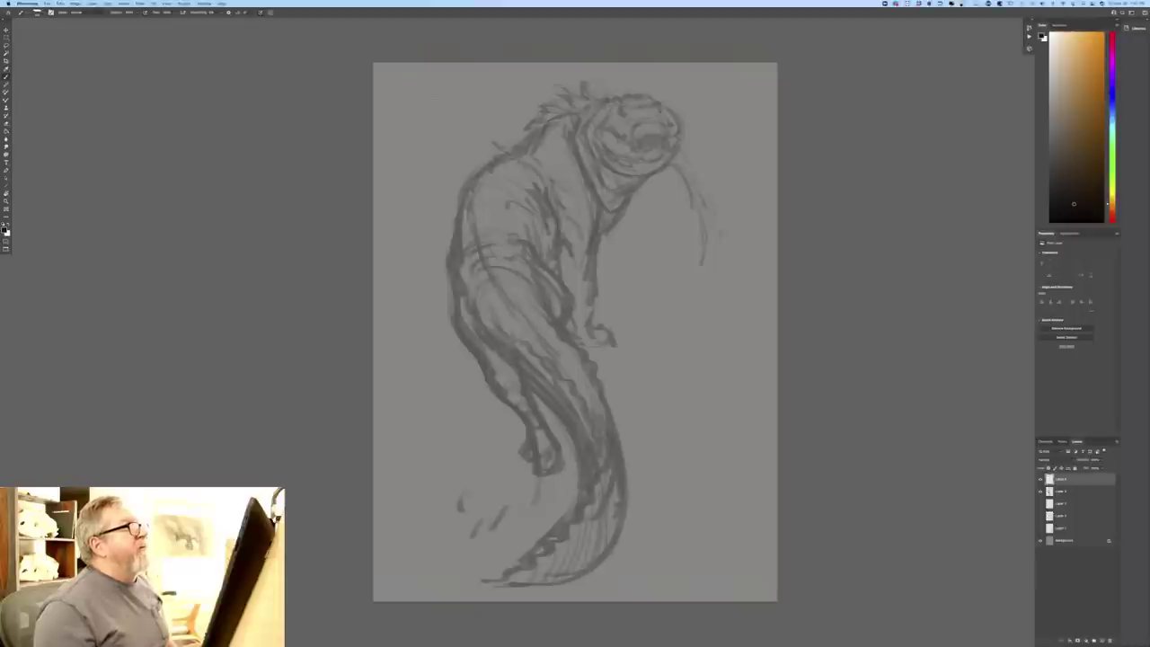
key(super+plus)
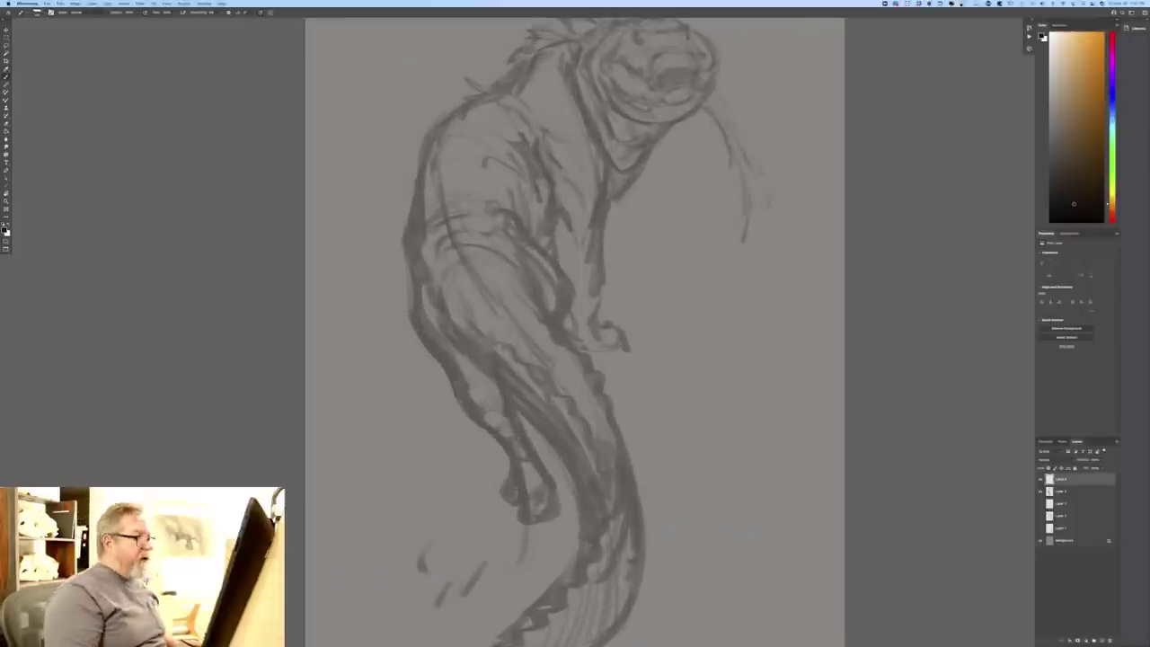
drag(238, 266, 141, 428)
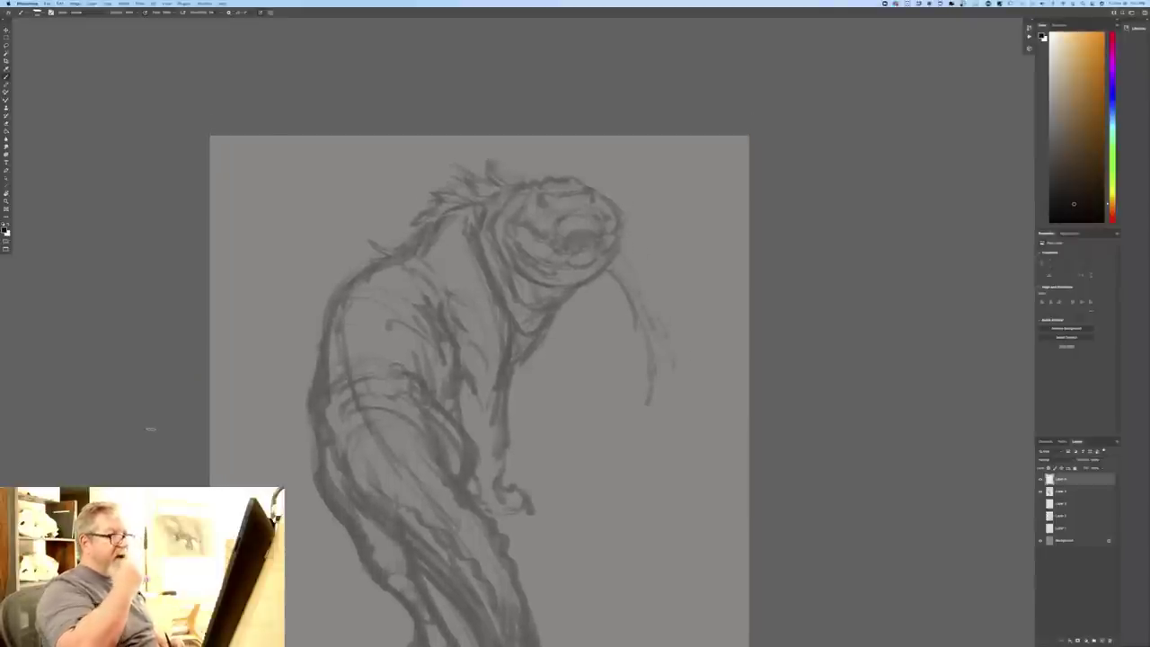
click(6, 231)
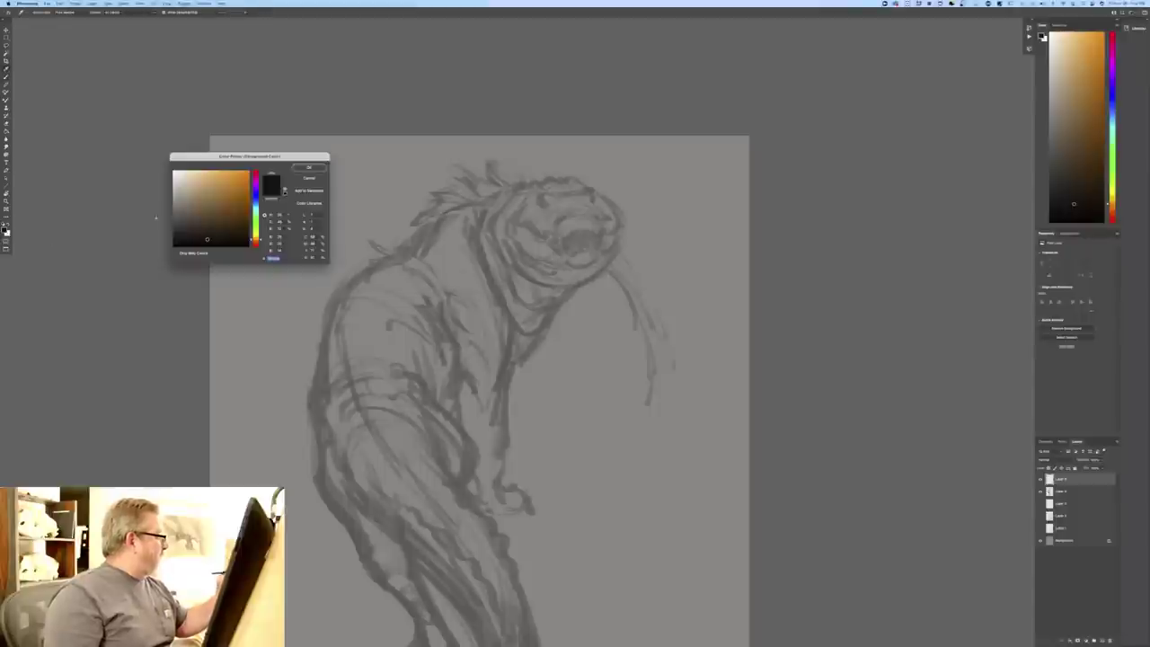
key(Return)
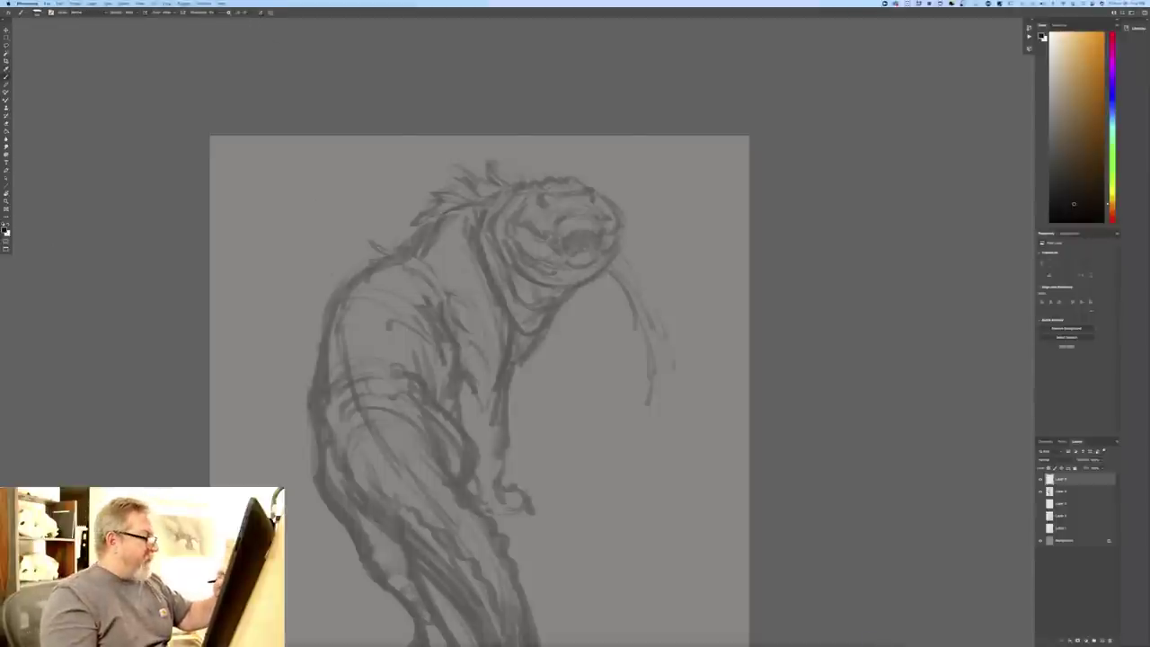
key(super+plus)
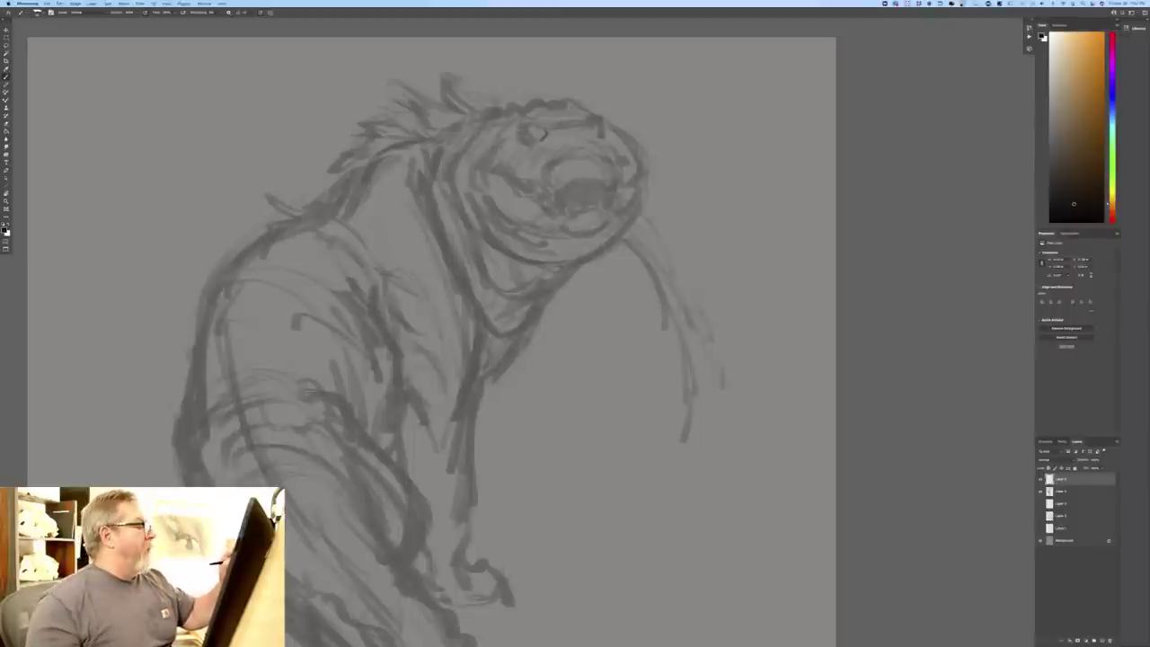
- Draw both eyes with a brow line between them, add a short snout ridge, and outline both sides of the head
mouse_move(524, 132)
mouse_down()
mouse_move(533, 139)
mouse_move(526, 131)
mouse_up()
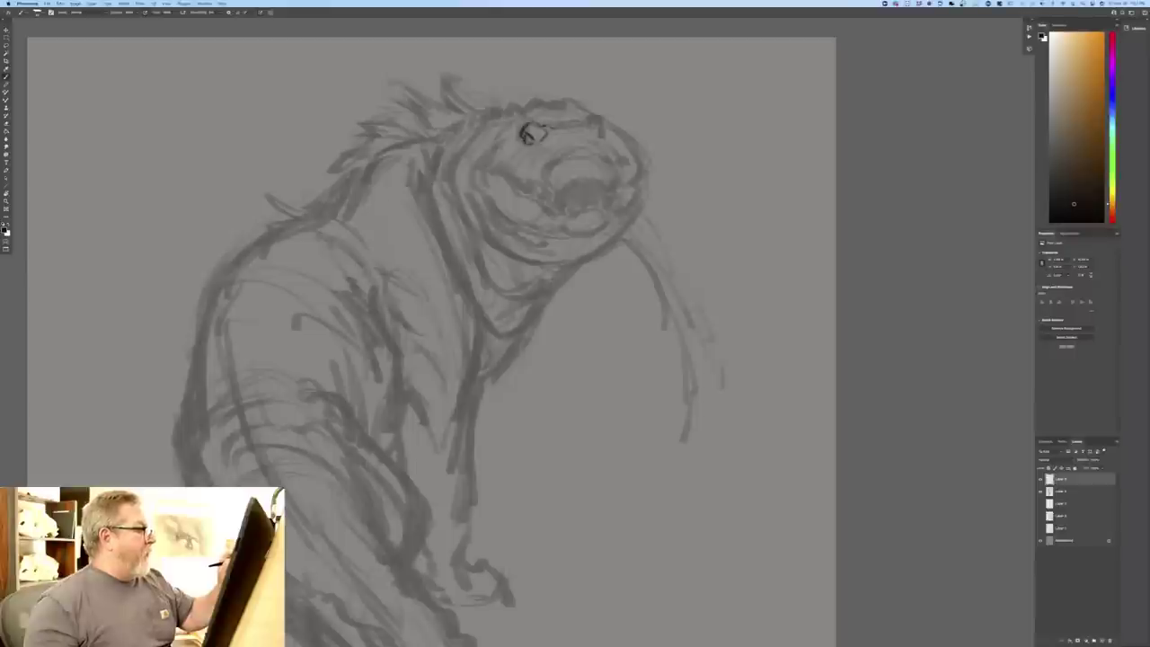
drag(550, 128, 598, 114)
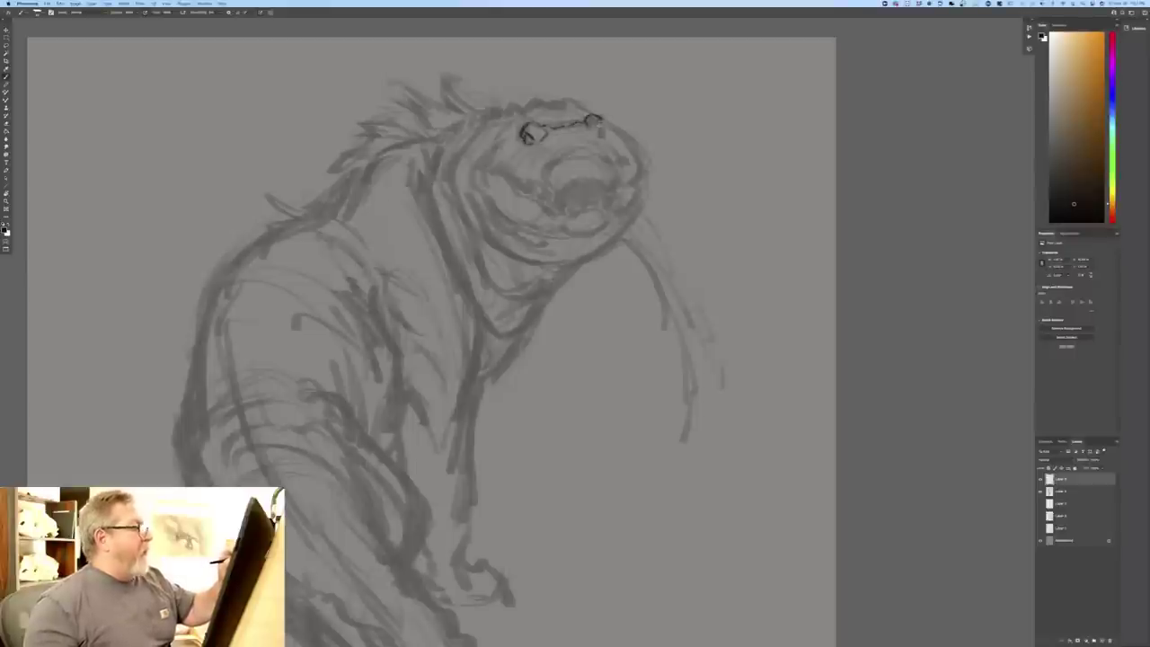
drag(595, 118, 605, 139)
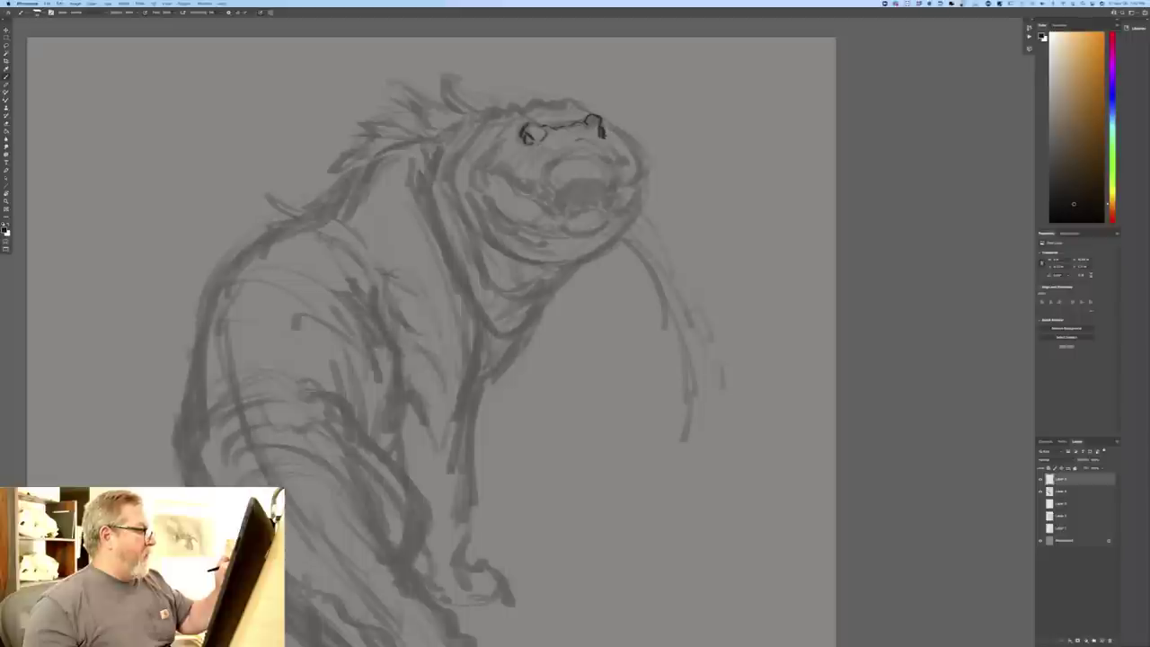
drag(554, 139, 567, 142)
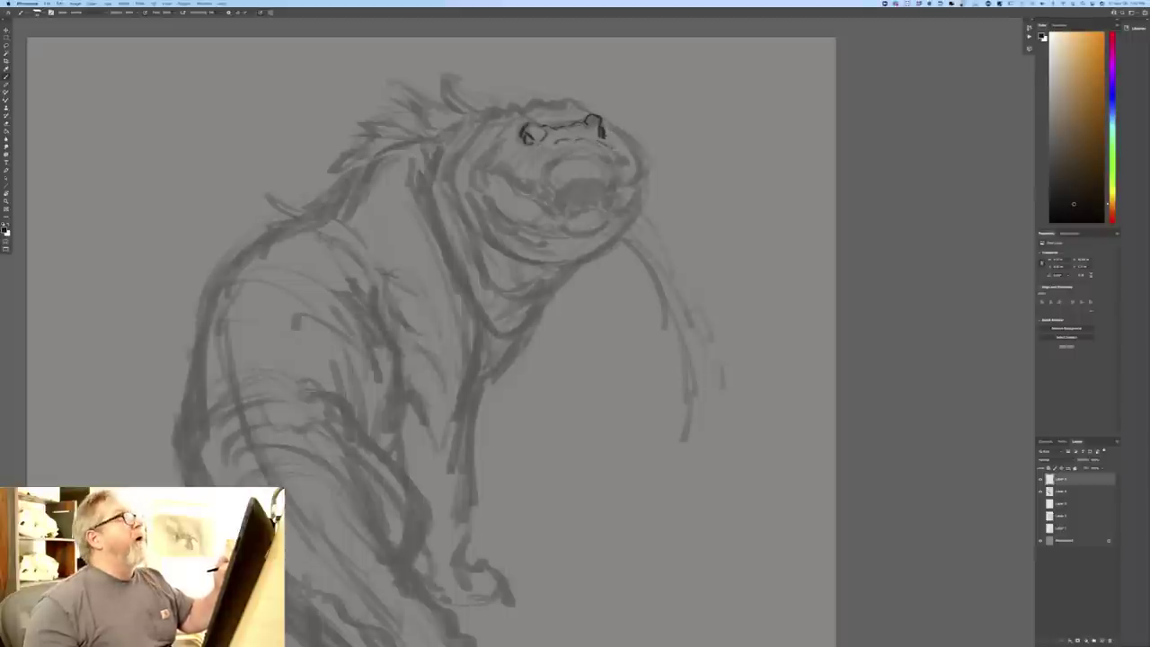
mouse_move(609, 128)
mouse_down()
mouse_move(634, 145)
mouse_move(642, 176)
mouse_up()
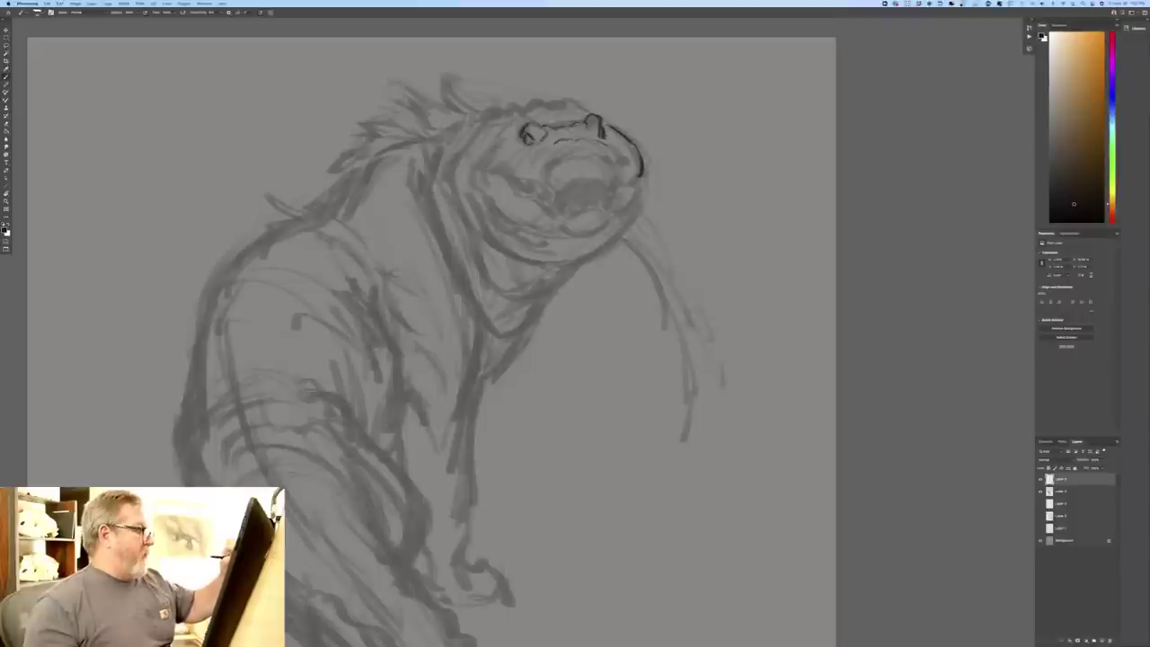
mouse_move(494, 142)
mouse_down()
mouse_move(476, 181)
mouse_move(488, 199)
mouse_up()
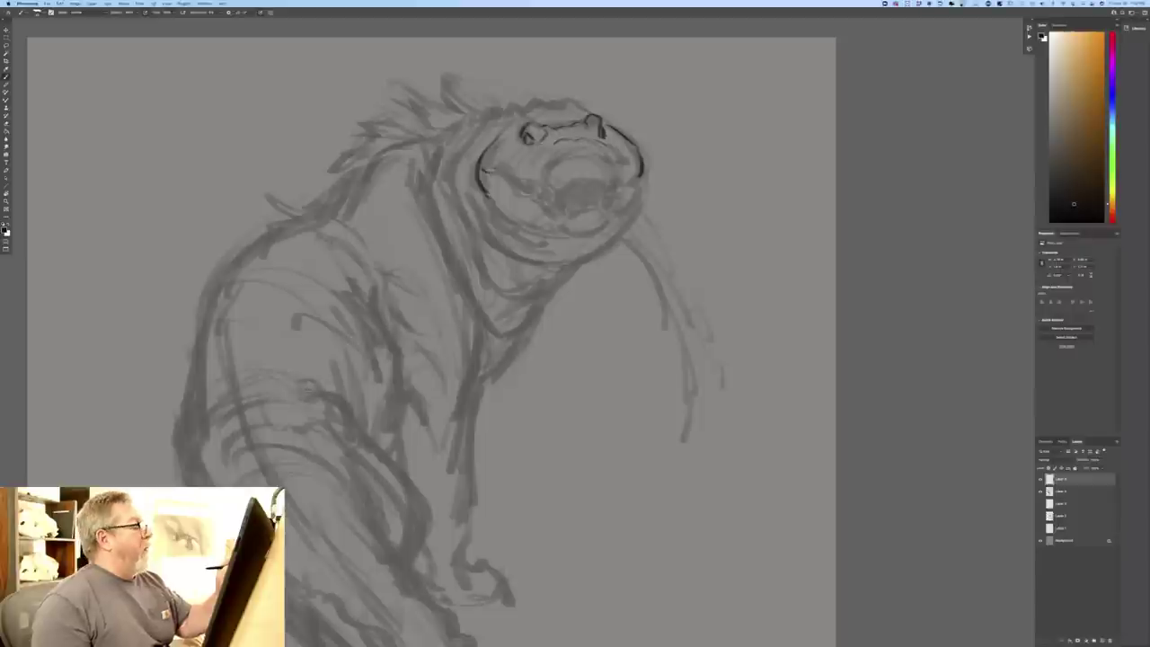
- Draw the wavy upper lip line from the jaw corner forward, and define the snout tip with its nostrils and front edge
drag(489, 168, 521, 186)
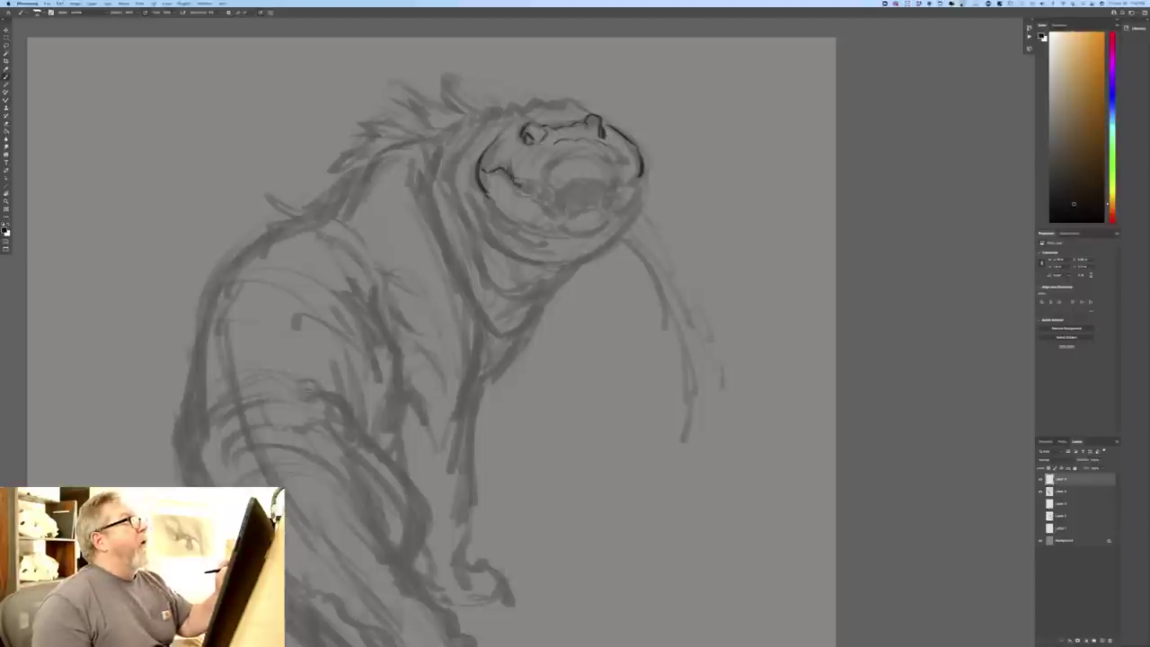
drag(515, 179, 539, 186)
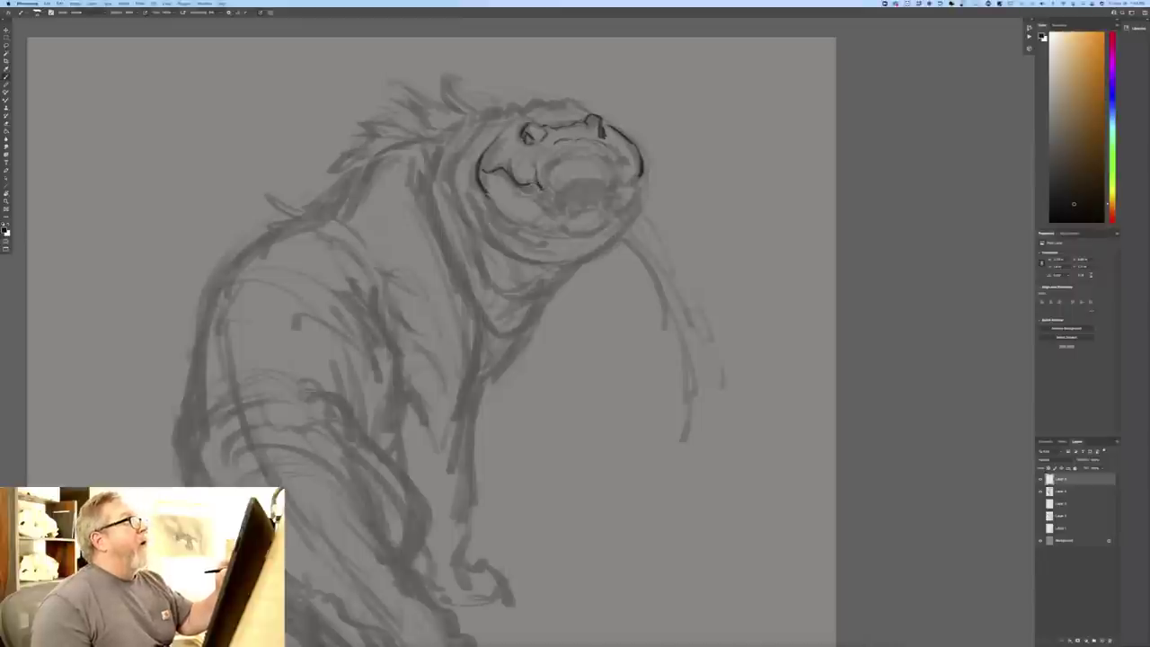
drag(532, 185, 557, 192)
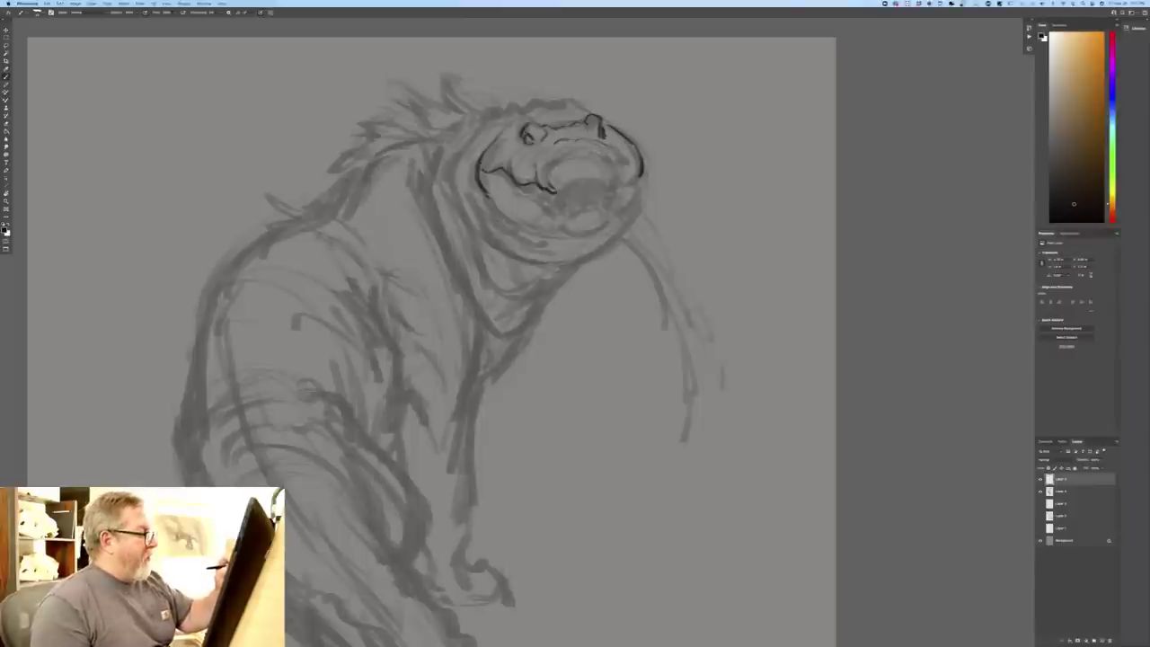
mouse_move(600, 152)
mouse_down()
mouse_move(615, 162)
mouse_move(560, 168)
mouse_move(579, 155)
mouse_move(621, 184)
mouse_move(628, 161)
mouse_up()
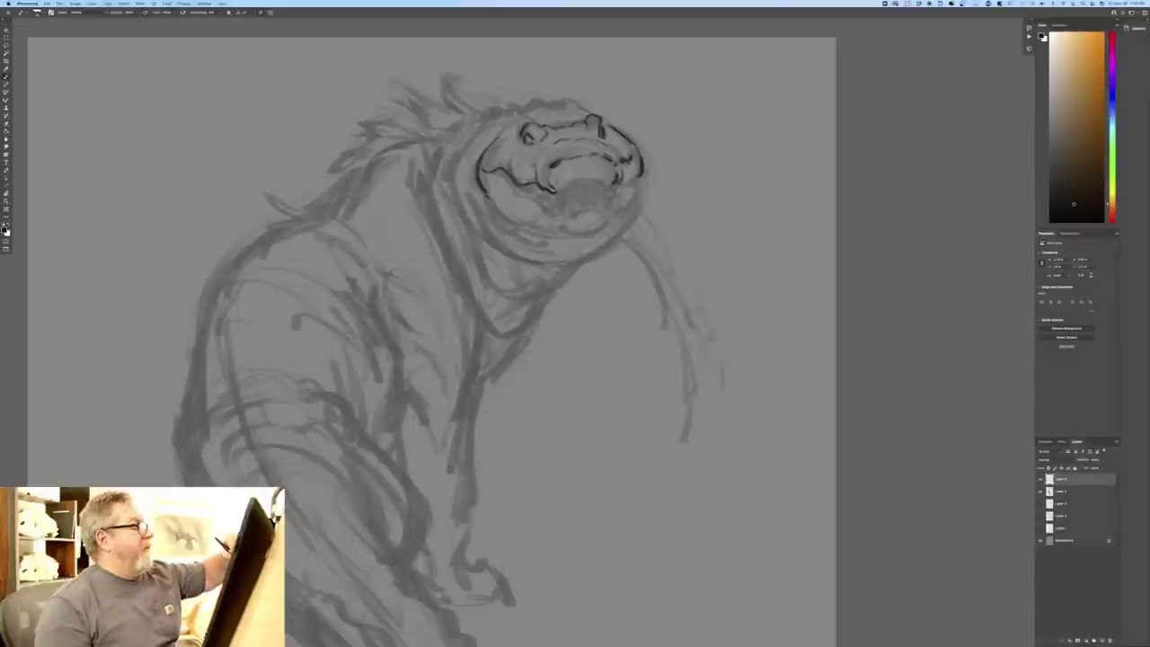
mouse_move(576, 184)
mouse_down()
mouse_move(553, 192)
mouse_move(567, 187)
mouse_up()
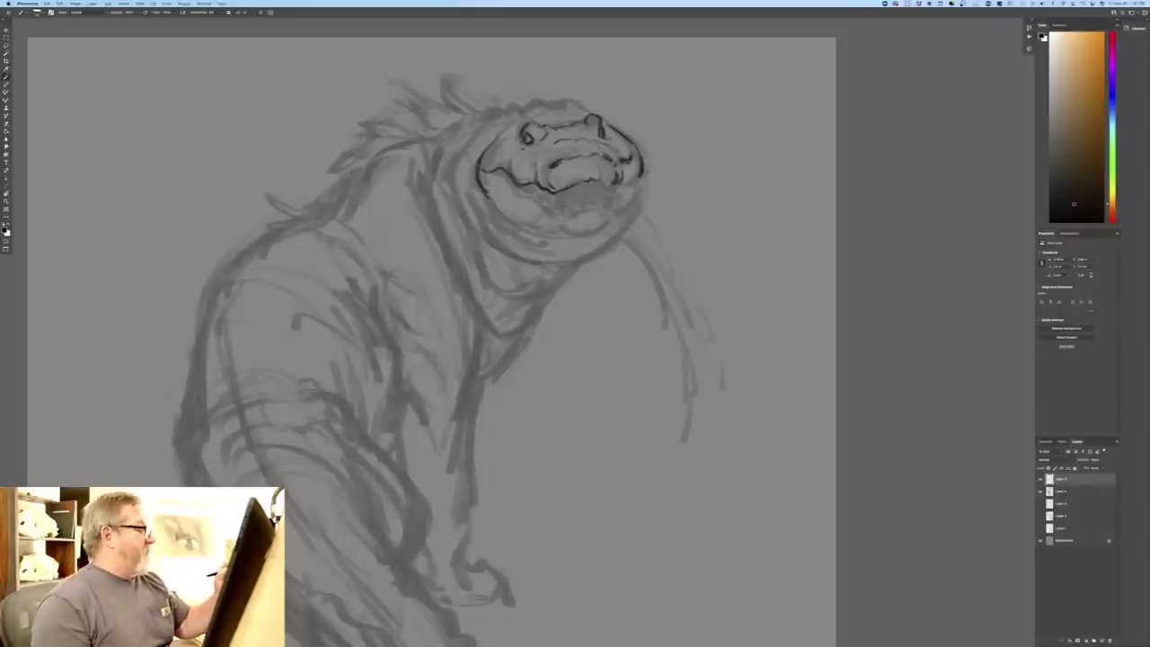
- Outline the lower jaw from the near mouth corner to the rounded chin tip and up its far side
drag(488, 190, 507, 189)
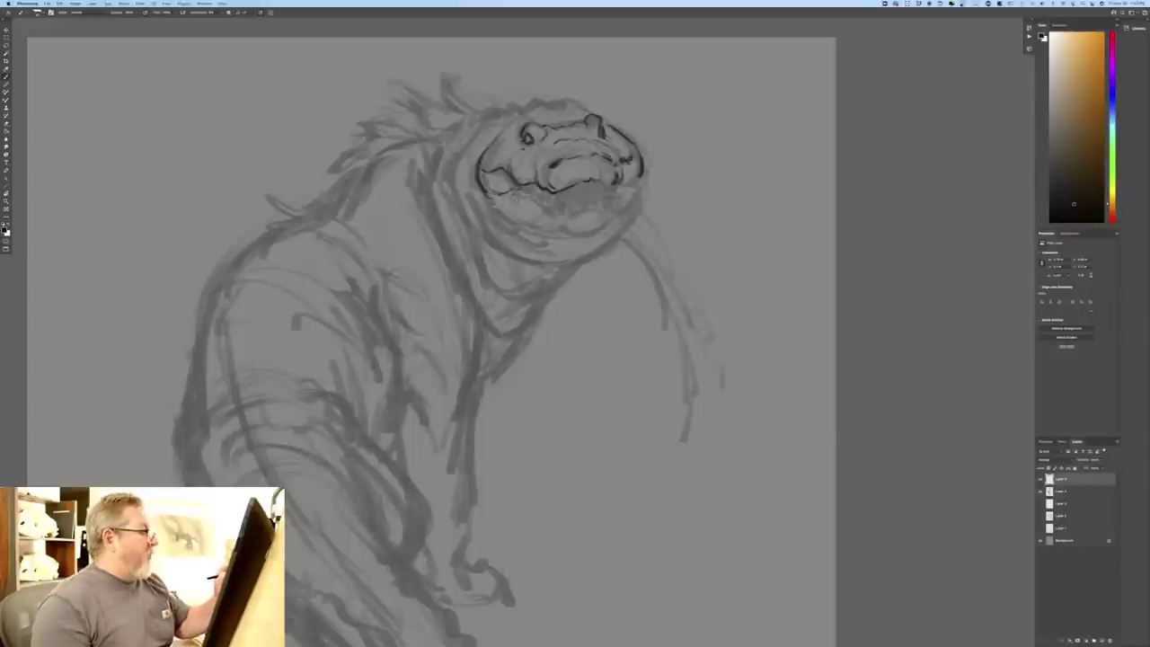
drag(496, 206, 524, 216)
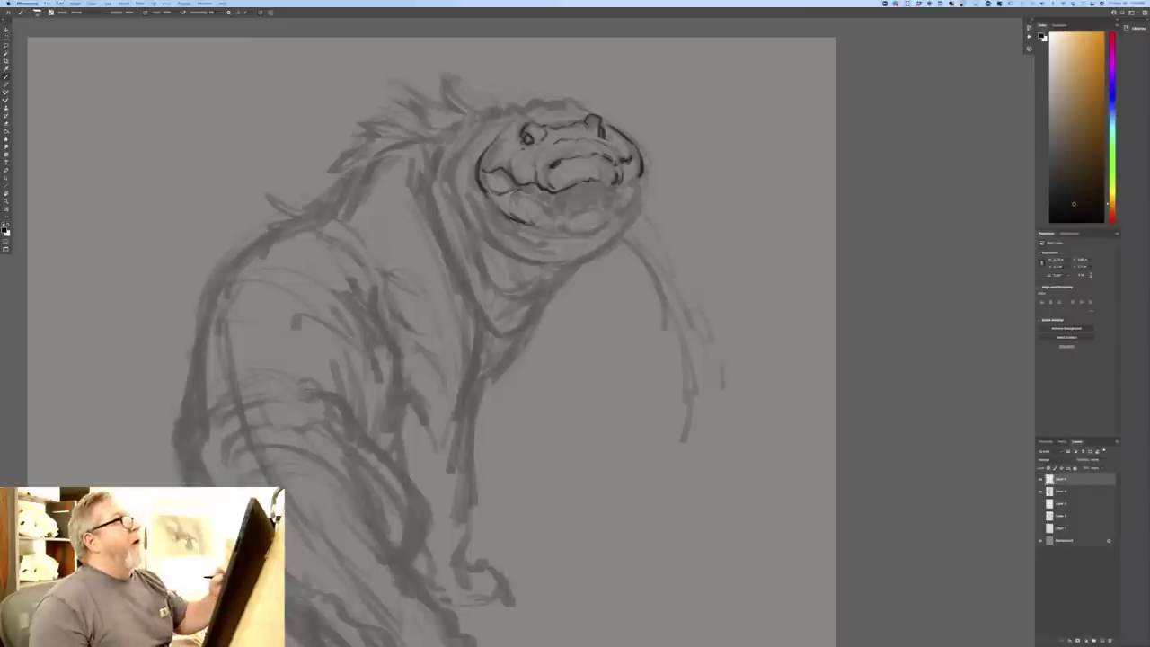
mouse_move(607, 216)
mouse_down()
mouse_move(599, 230)
mouse_move(566, 231)
mouse_move(574, 235)
mouse_up()
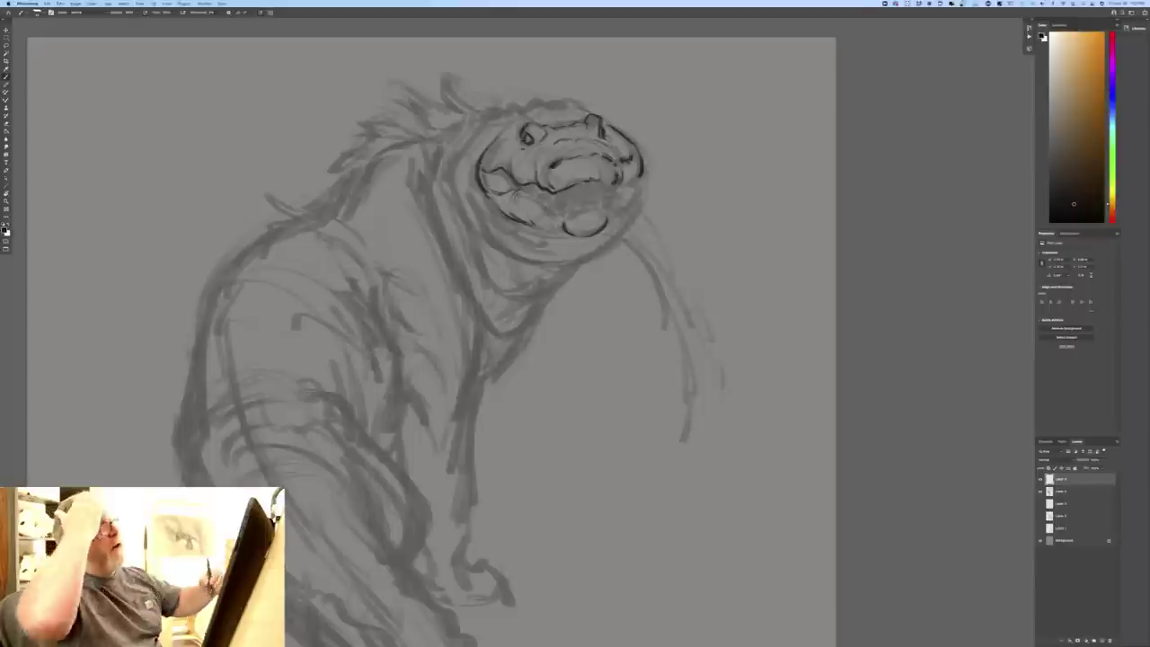
drag(606, 229, 616, 210)
mouse_move(611, 224)
mouse_down()
mouse_move(632, 202)
mouse_move(619, 214)
mouse_up()
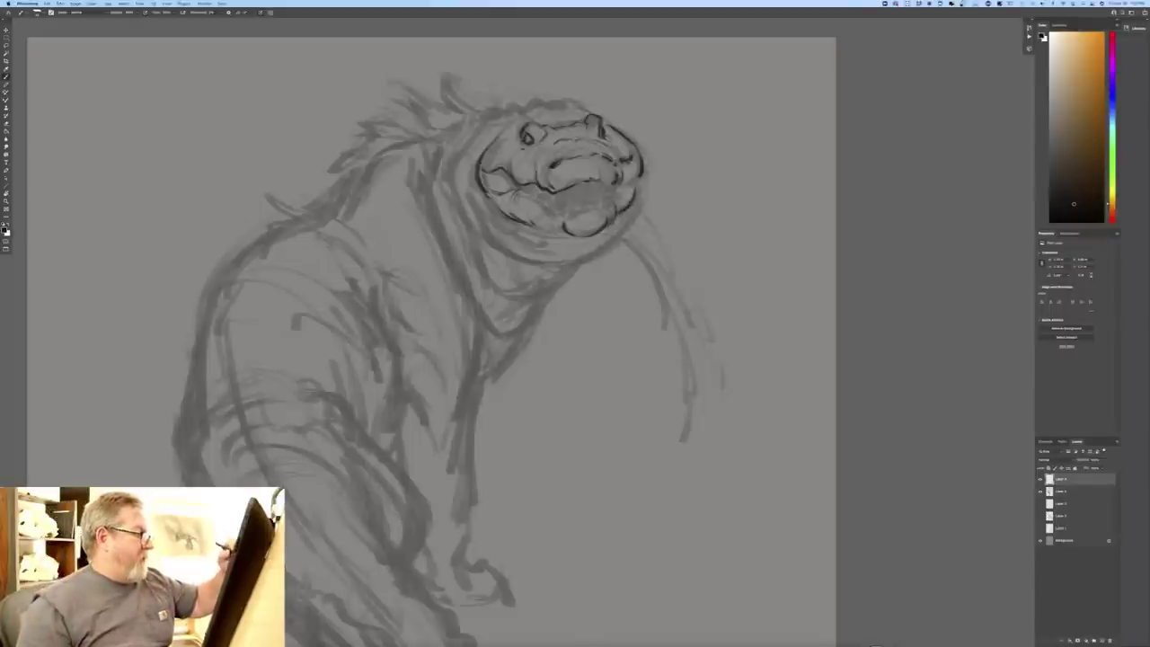
- Complete the far jaw edge and draw a row of pointed teeth along the front of the lower jaw
drag(642, 173, 595, 207)
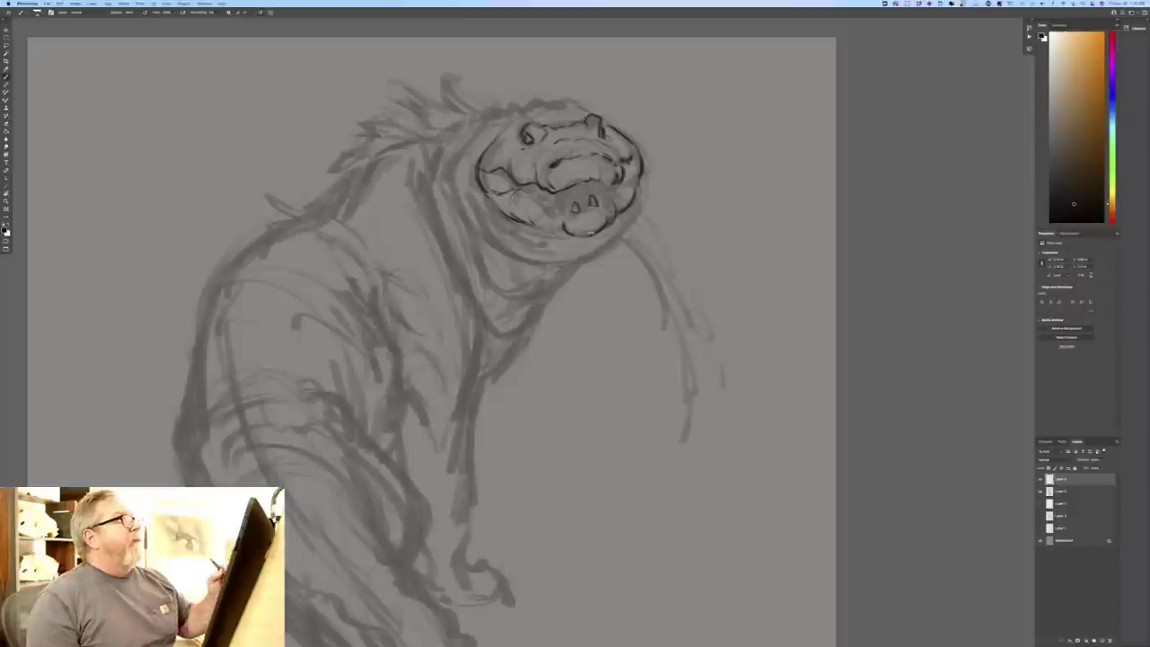
drag(564, 215, 566, 211)
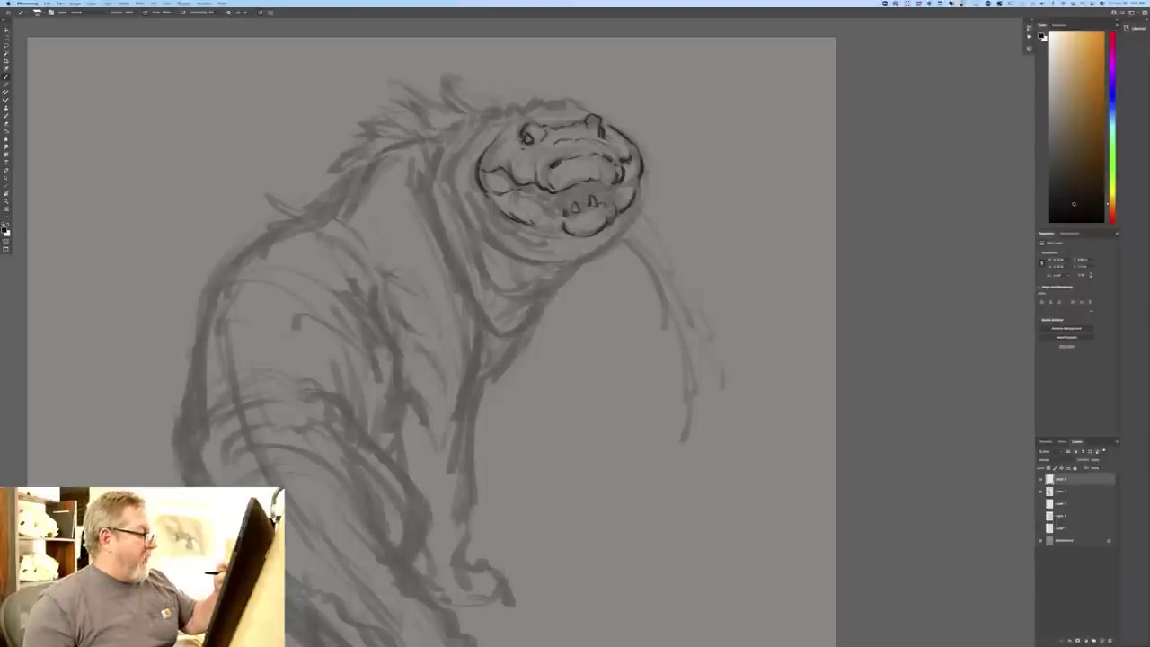
drag(601, 202, 619, 196)
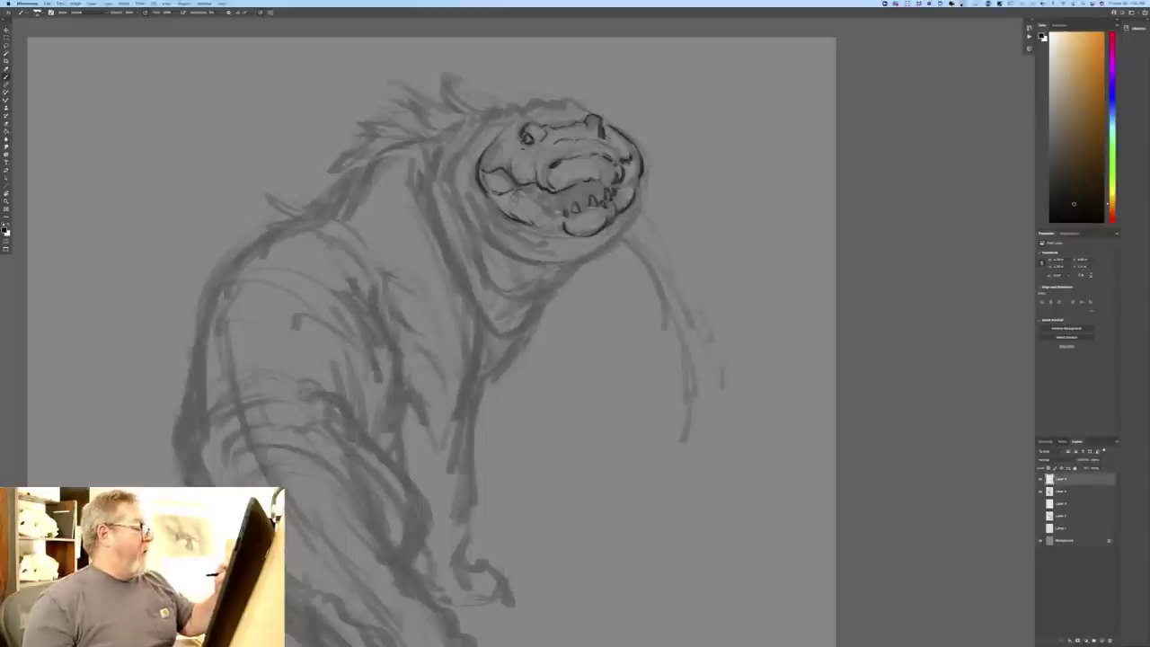
drag(556, 205, 561, 213)
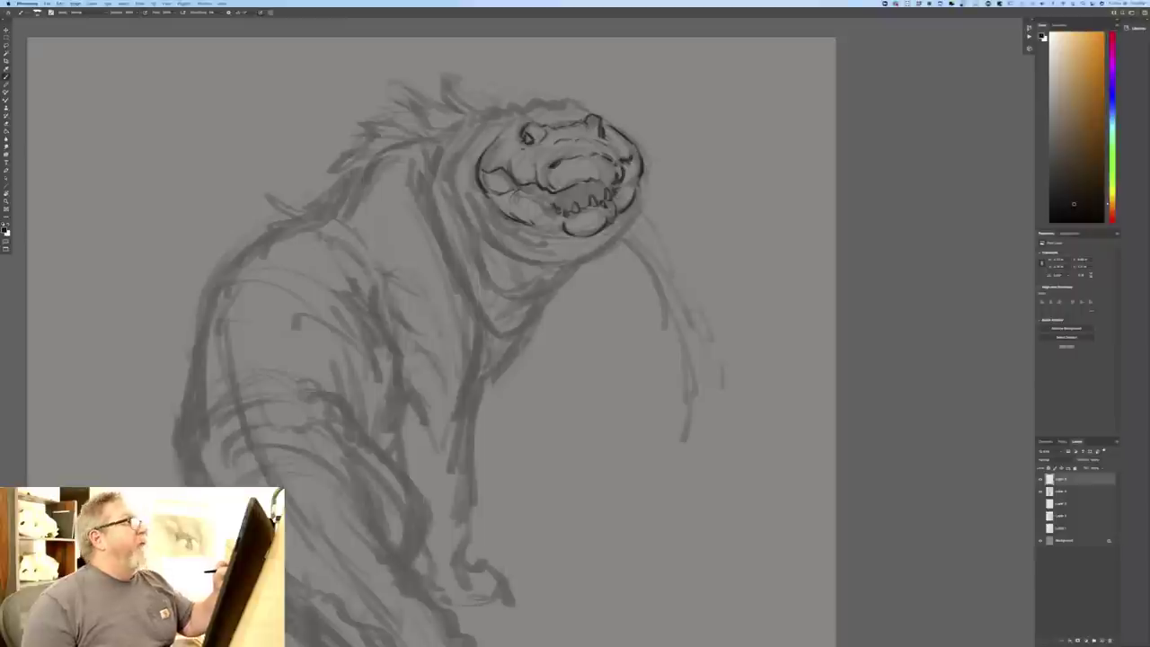
- Draw small upper teeth beneath the snout tip, and add detail strokes along the near side of the lower jaw
drag(587, 181, 594, 187)
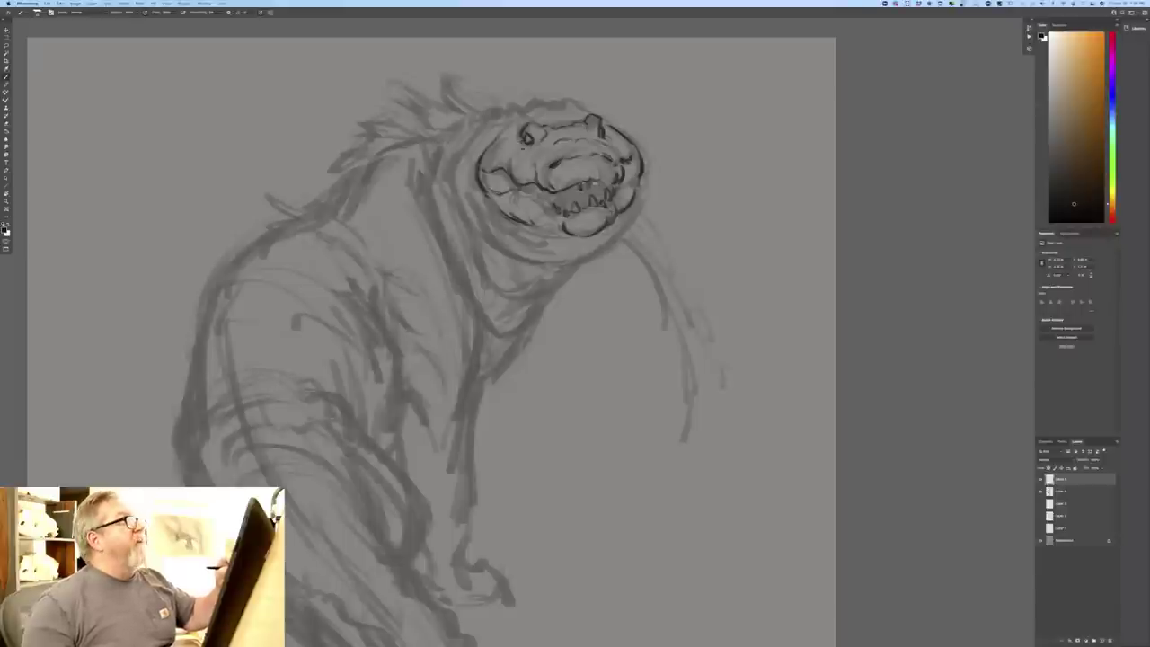
drag(595, 182, 605, 188)
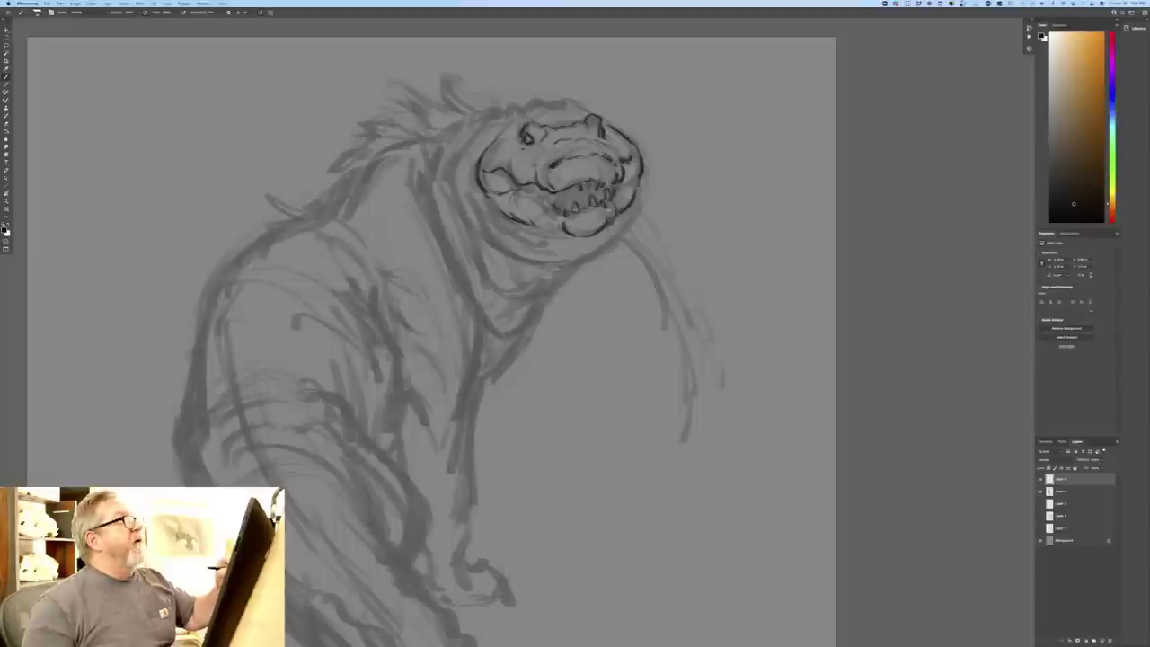
drag(605, 182, 609, 189)
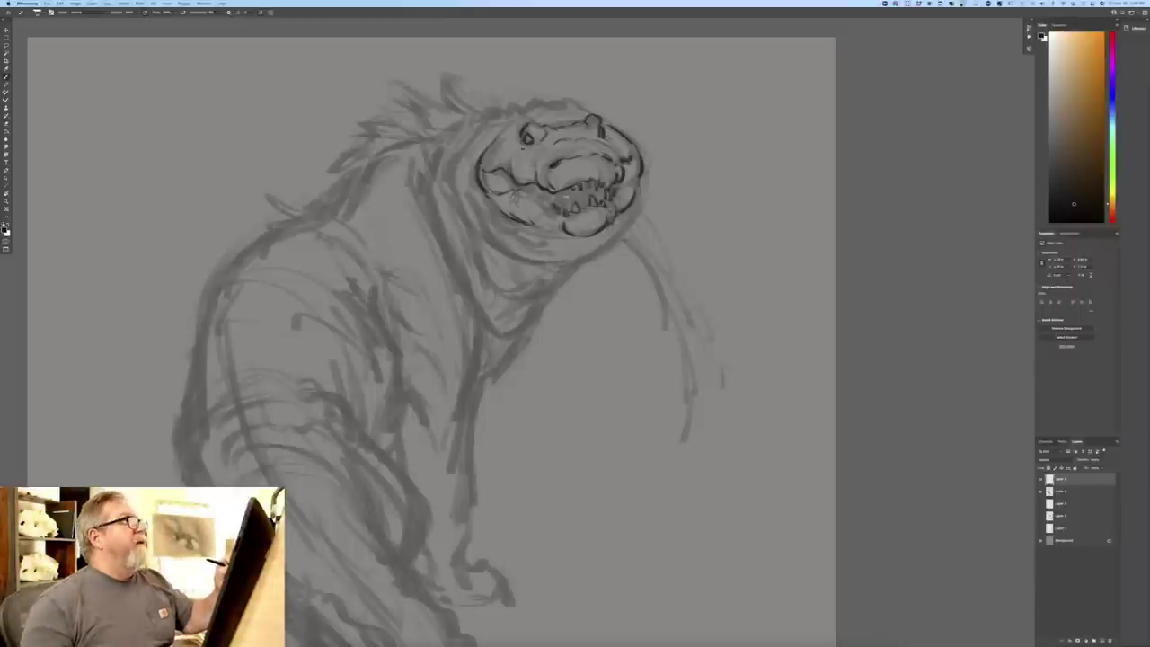
drag(563, 187, 563, 195)
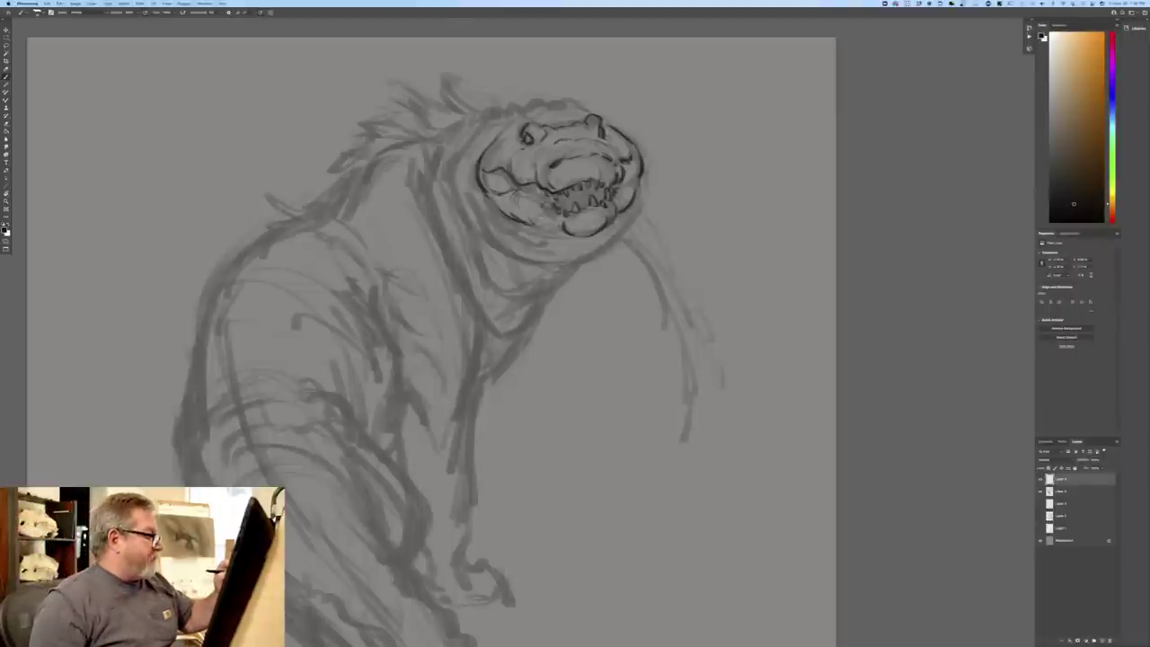
mouse_move(547, 220)
mouse_down()
mouse_move(545, 240)
mouse_move(545, 225)
mouse_up()
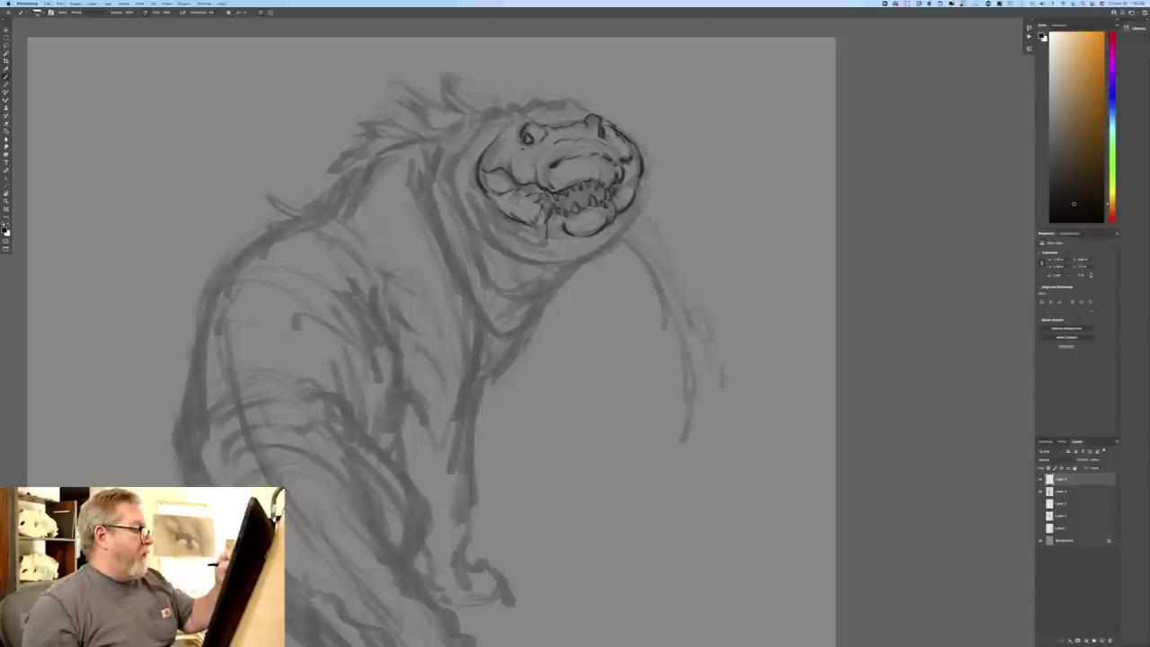
- Add a row of bumpy scutes along the crown and down the nape, and reinforce the far contour of the head and jaw
drag(614, 124, 636, 148)
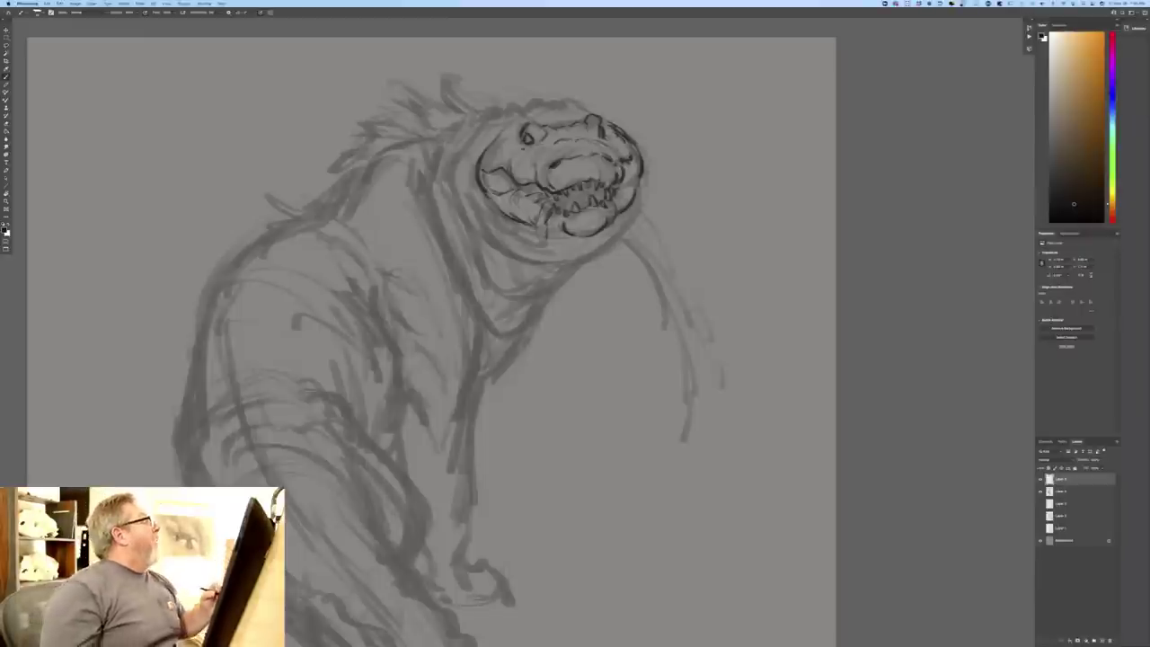
mouse_move(574, 102)
mouse_down()
mouse_move(606, 116)
mouse_move(537, 121)
mouse_up()
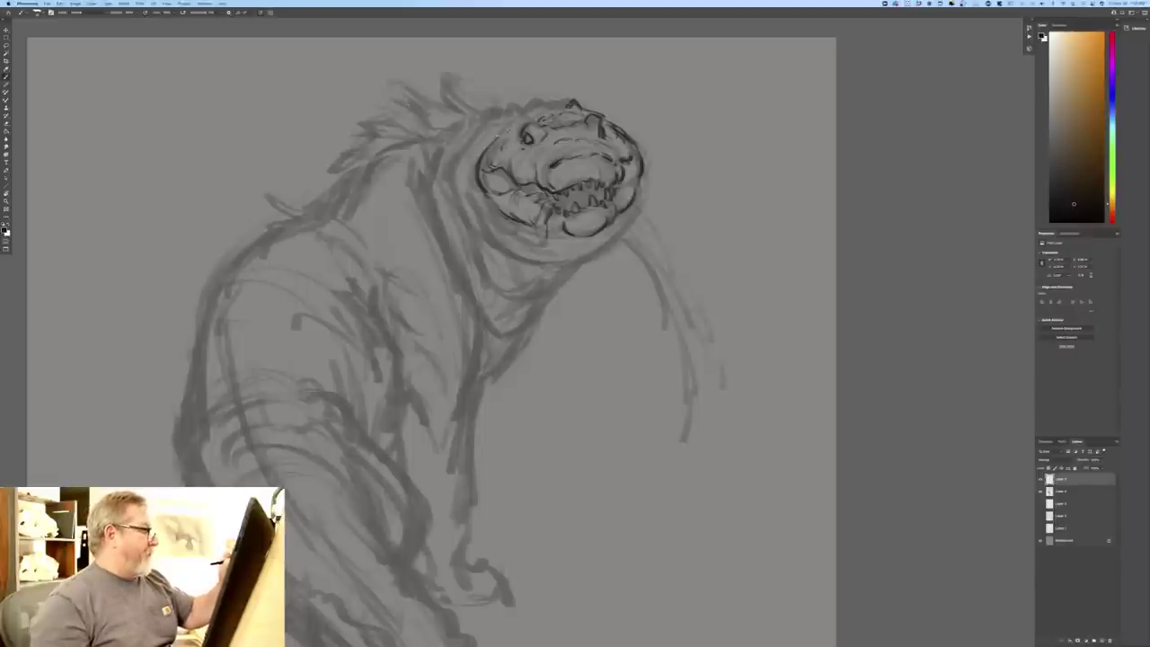
mouse_move(506, 114)
mouse_down()
mouse_move(554, 101)
mouse_move(461, 128)
mouse_up()
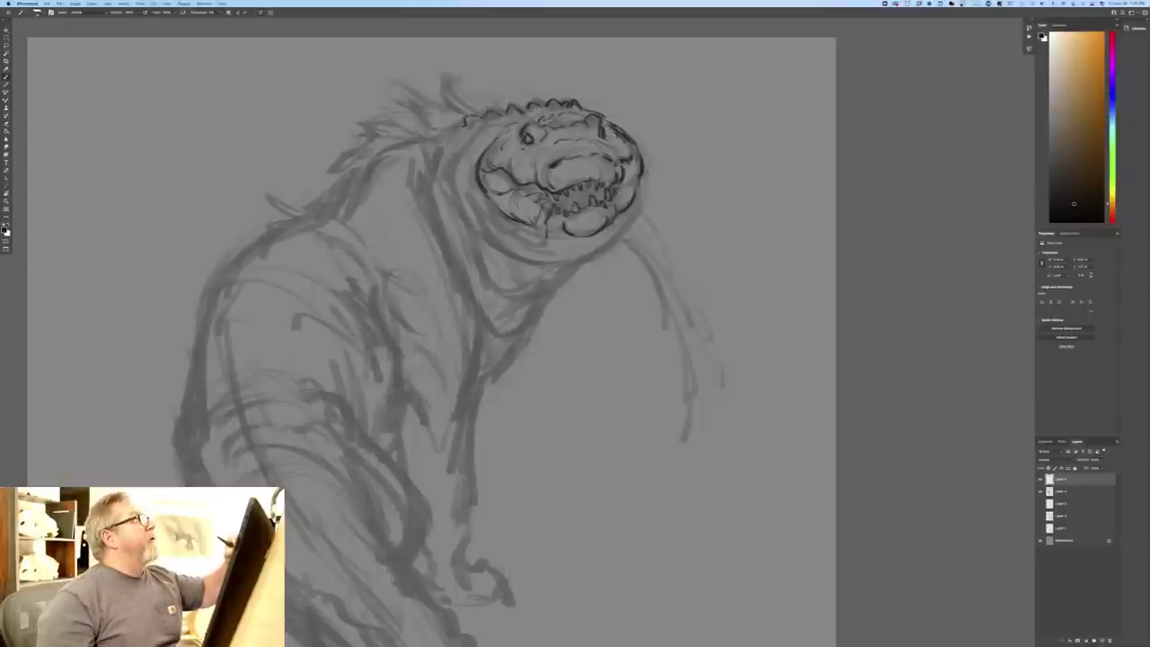
mouse_move(469, 133)
mouse_down()
mouse_move(476, 142)
mouse_move(474, 125)
mouse_move(432, 150)
mouse_up()
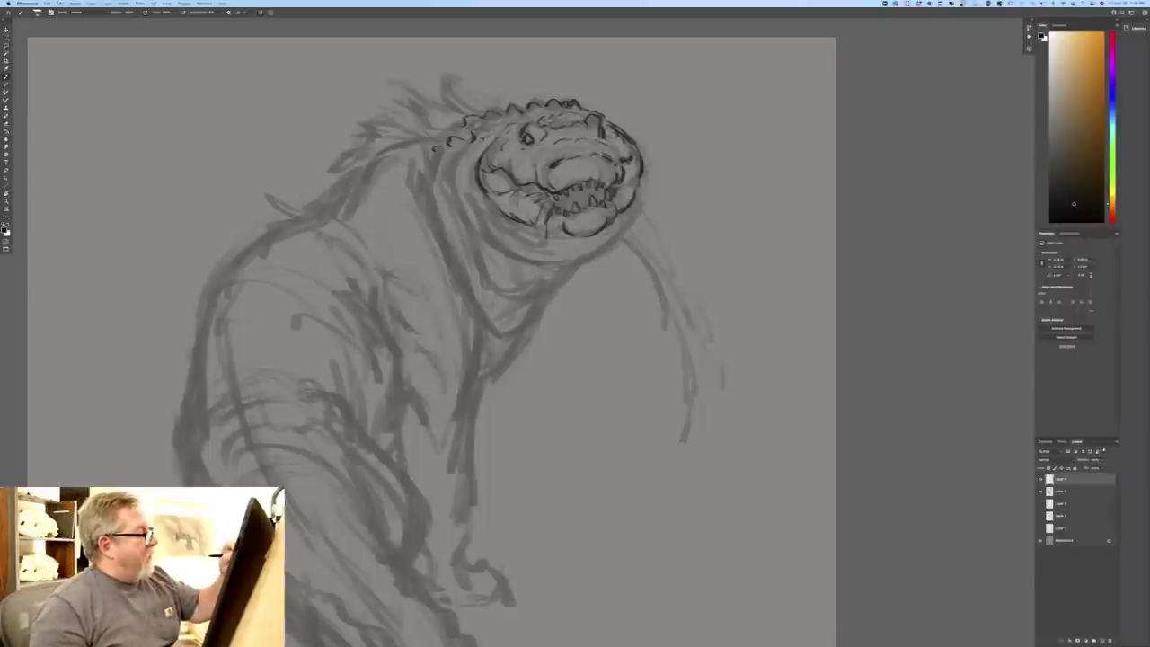
drag(588, 110, 598, 113)
drag(641, 188, 629, 220)
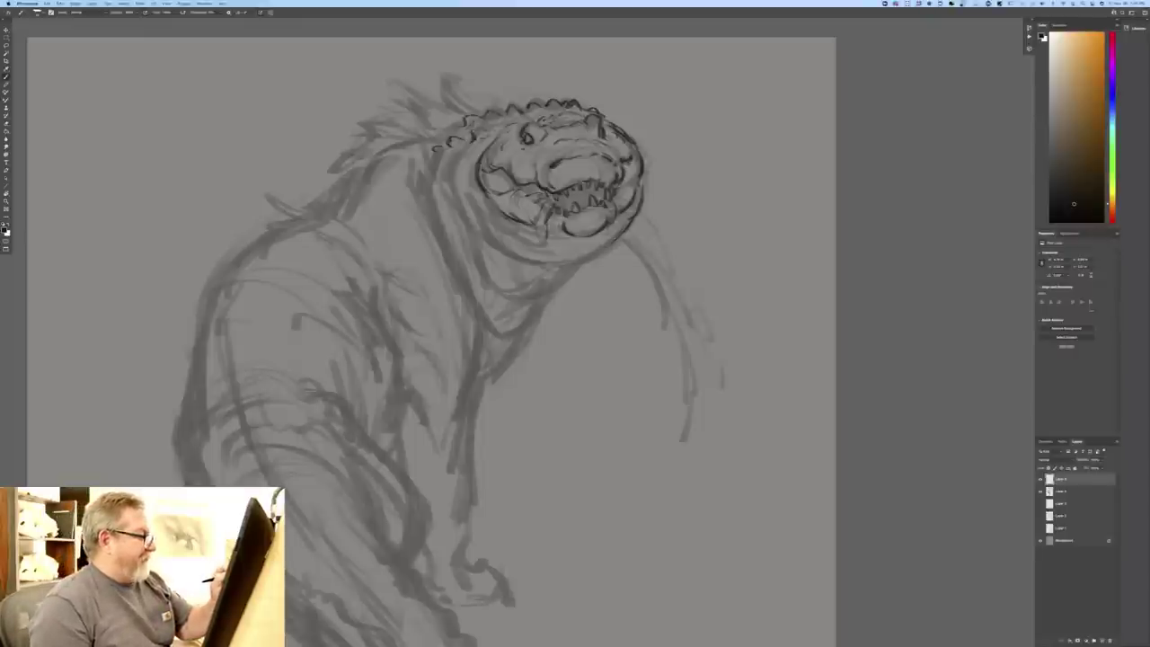
- Draw a long forked tongue emerging from the mouth and hanging past the chin, and define its base between the teeth
mouse_move(641, 222)
mouse_down()
mouse_move(653, 247)
mouse_move(608, 204)
mouse_move(630, 219)
mouse_up()
key(ctrl+z)
key(ctrl+z)
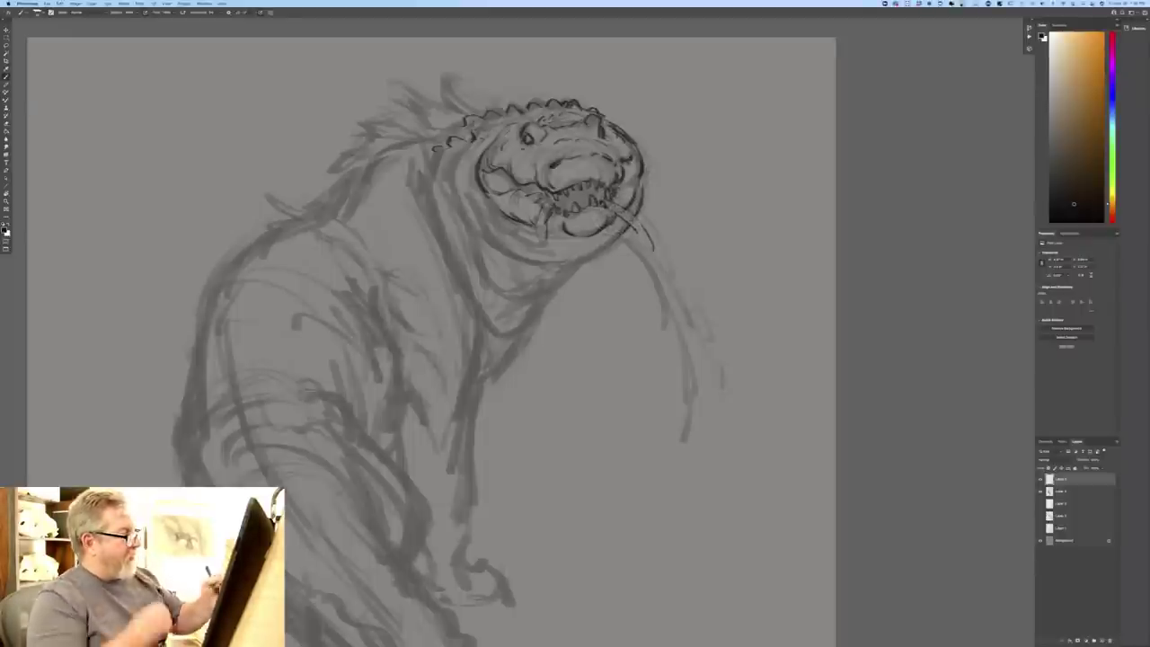
key(ctrl+z)
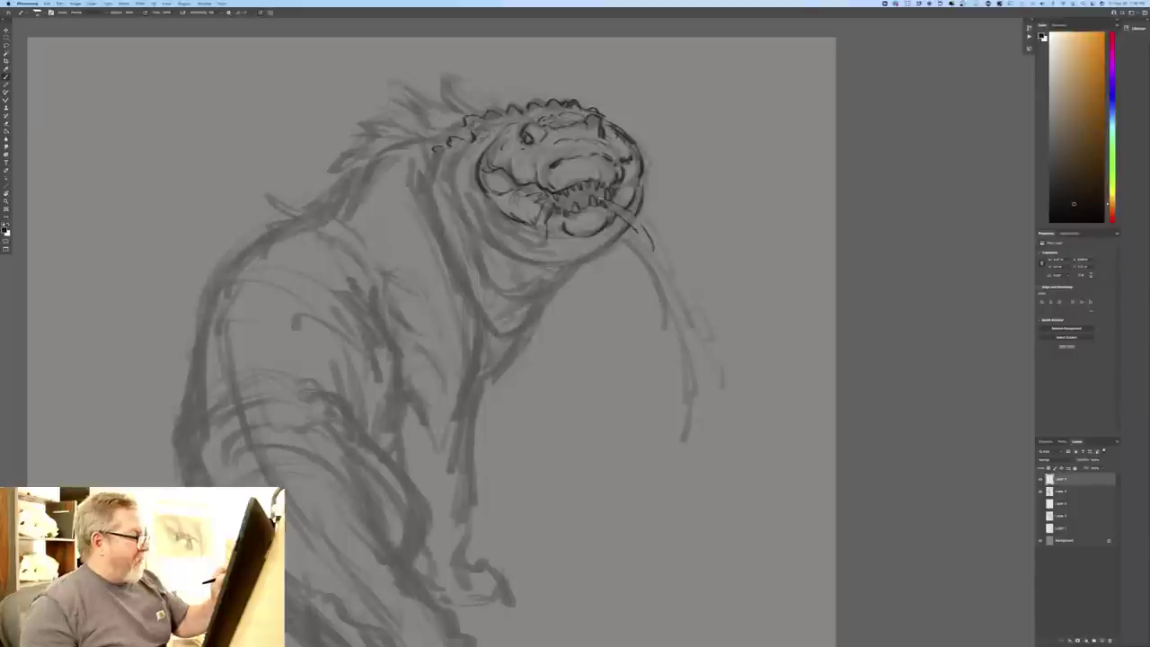
mouse_move(631, 214)
mouse_down()
mouse_move(650, 239)
mouse_move(640, 234)
mouse_up()
drag(636, 232, 674, 327)
drag(658, 276, 652, 339)
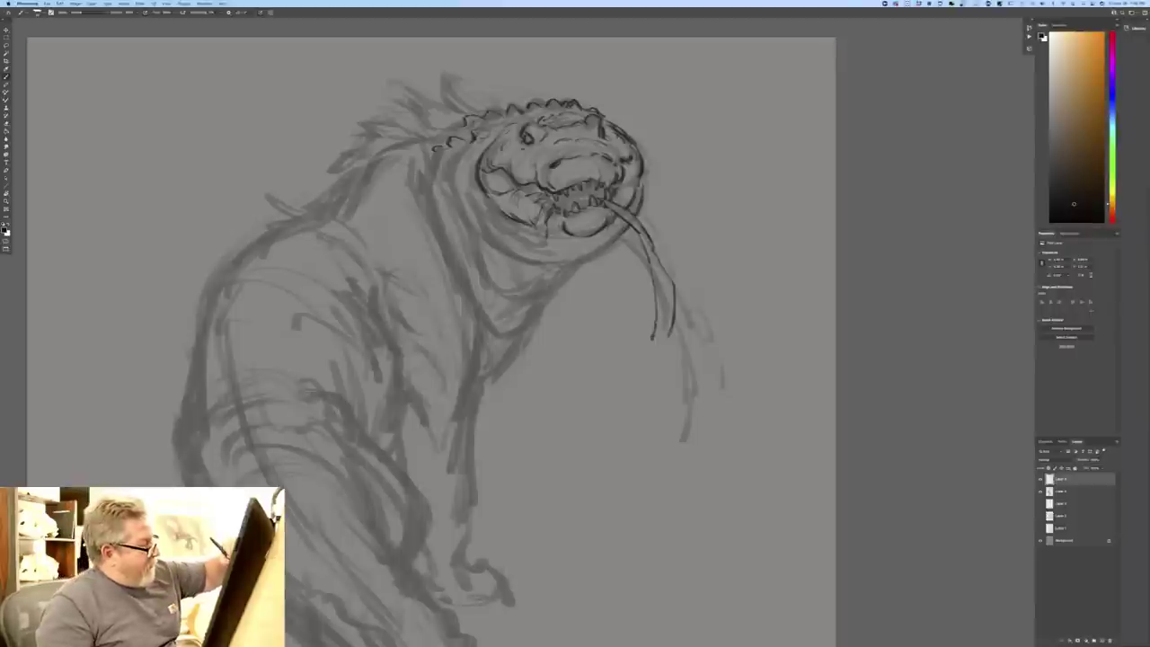
drag(590, 197, 565, 199)
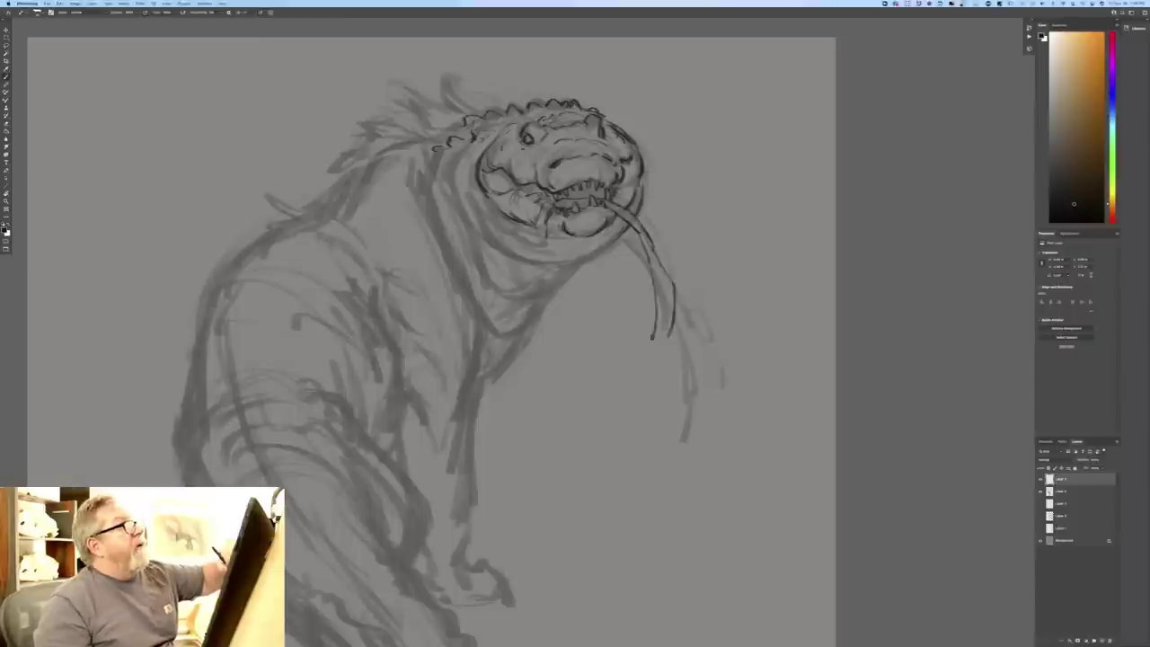
- Outline the underside of the jaw and the near jowl fold, and add small bumpy scales along the cheek edge
drag(620, 237, 581, 261)
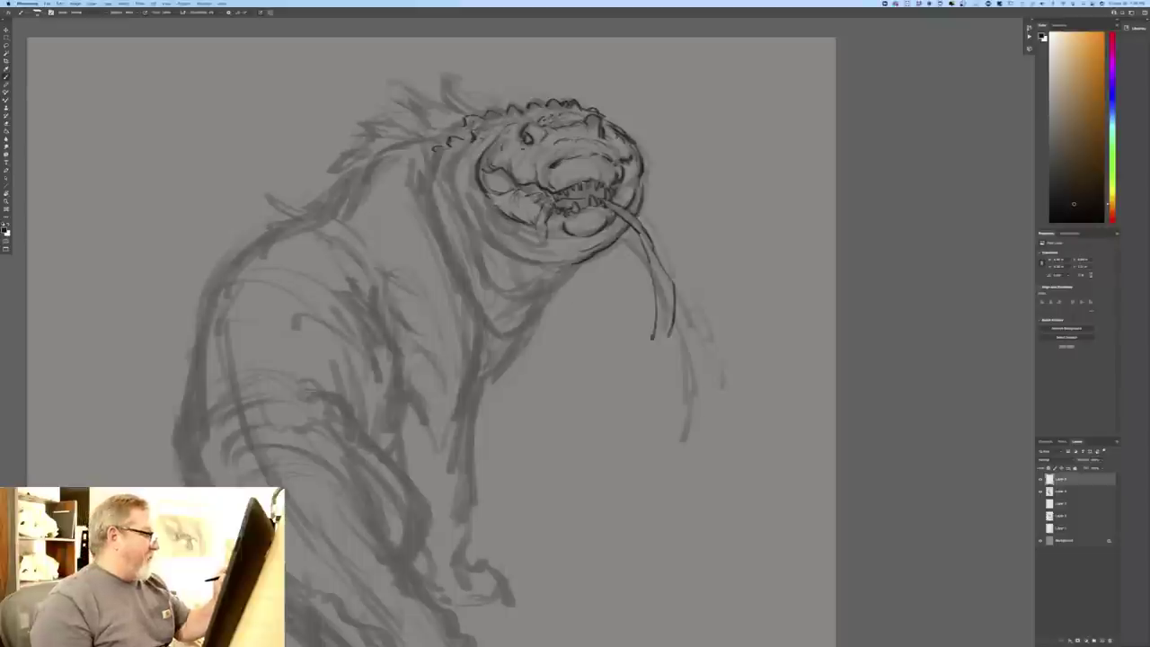
mouse_move(471, 184)
mouse_down()
mouse_move(491, 225)
mouse_move(528, 245)
mouse_move(530, 261)
mouse_move(503, 251)
mouse_up()
drag(467, 201, 475, 230)
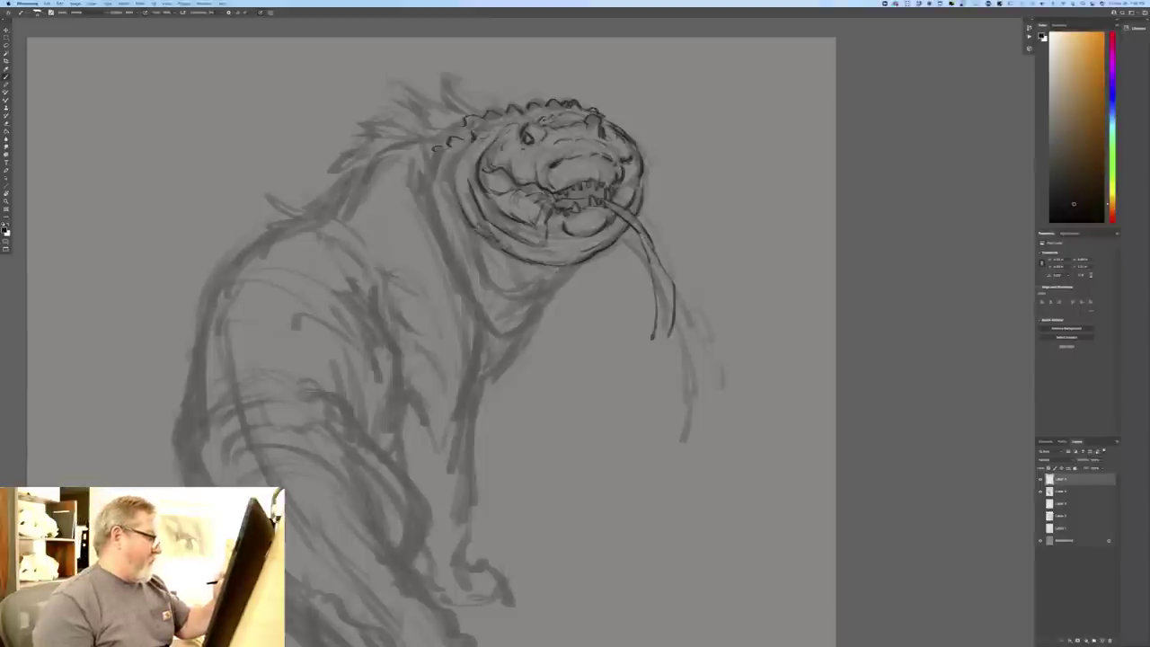
drag(491, 232, 502, 240)
mouse_move(463, 203)
mouse_down()
mouse_move(478, 221)
mouse_move(469, 202)
mouse_up()
drag(472, 163, 468, 171)
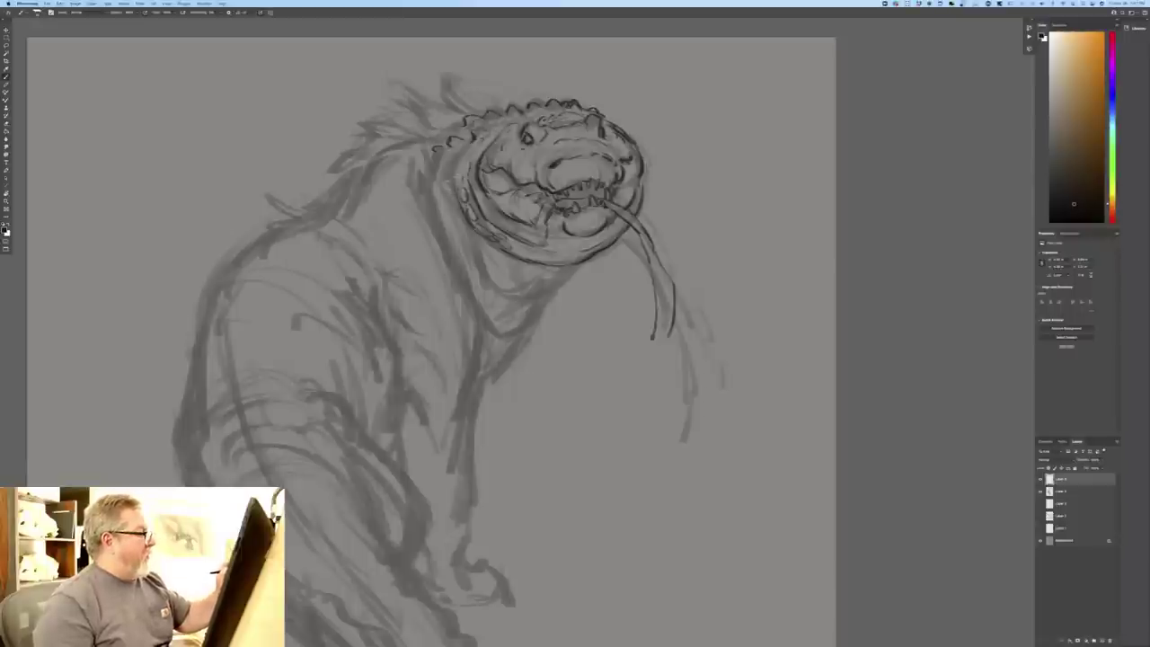
- Draw the layered throat folds beneath the jaw and the long near-side neck contour down to the chest
mouse_move(476, 231)
mouse_down()
mouse_move(486, 279)
mouse_move(510, 299)
mouse_move(566, 278)
mouse_move(523, 300)
mouse_move(523, 328)
mouse_move(505, 334)
mouse_up()
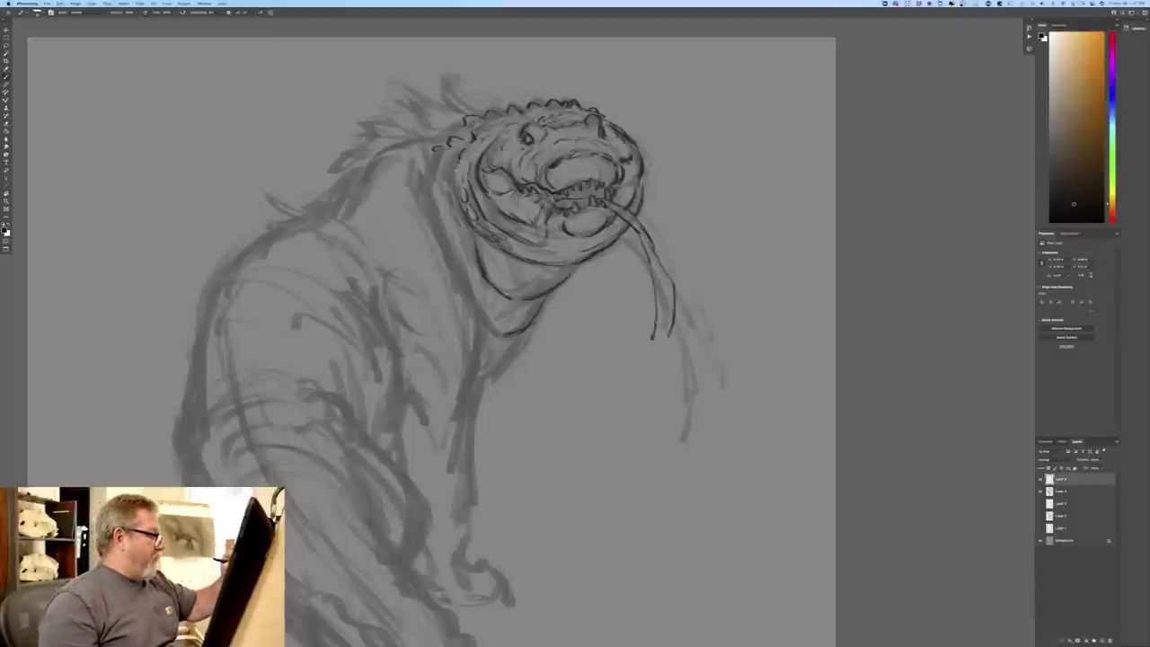
mouse_move(465, 158)
mouse_down()
mouse_move(430, 185)
mouse_move(455, 271)
mouse_up()
mouse_move(437, 230)
mouse_down()
mouse_move(483, 318)
mouse_move(476, 360)
mouse_up()
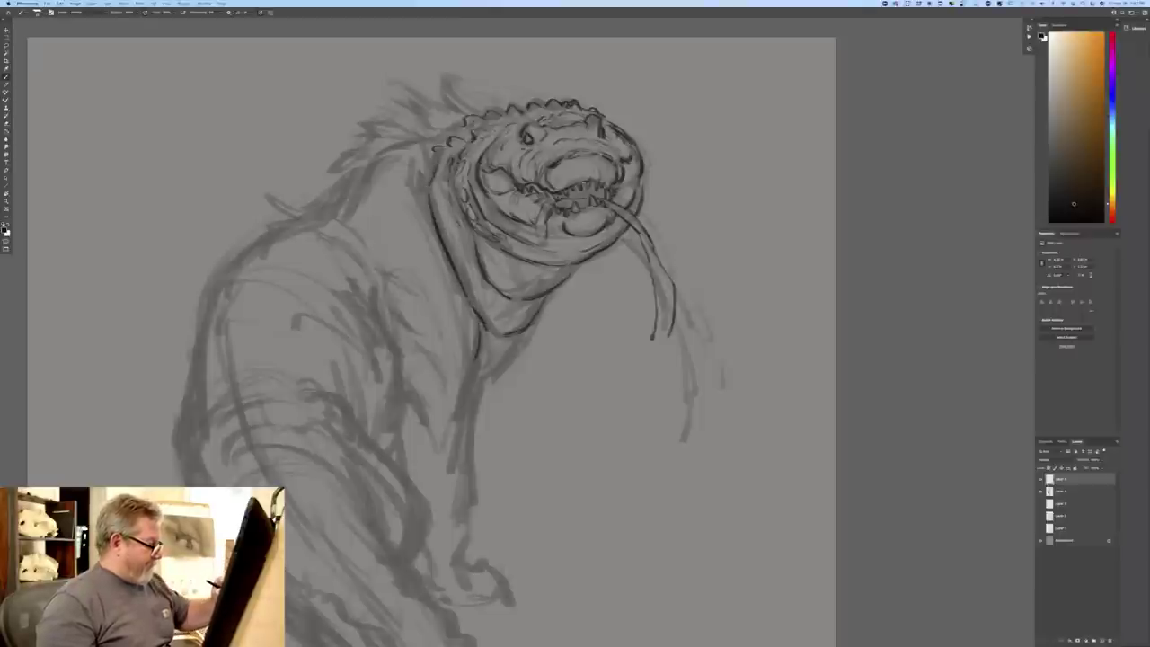
drag(530, 327, 469, 391)
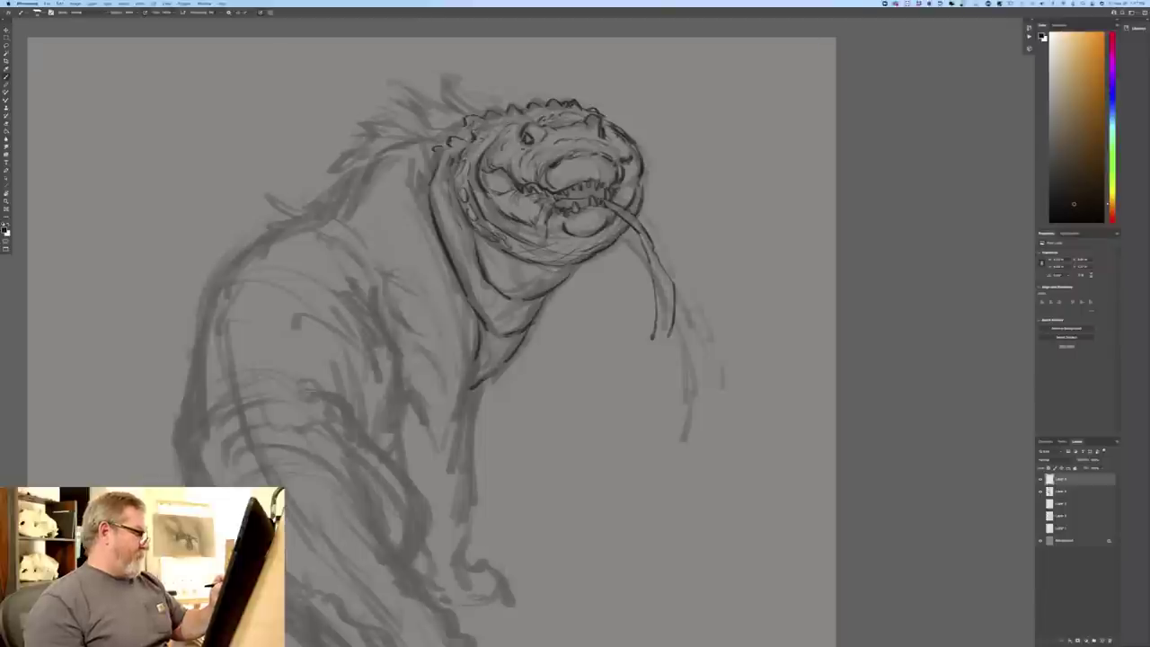
- Fill the throat folds and the side of the neck with curved cross-hatched lines suggesting scales
drag(508, 295, 548, 286)
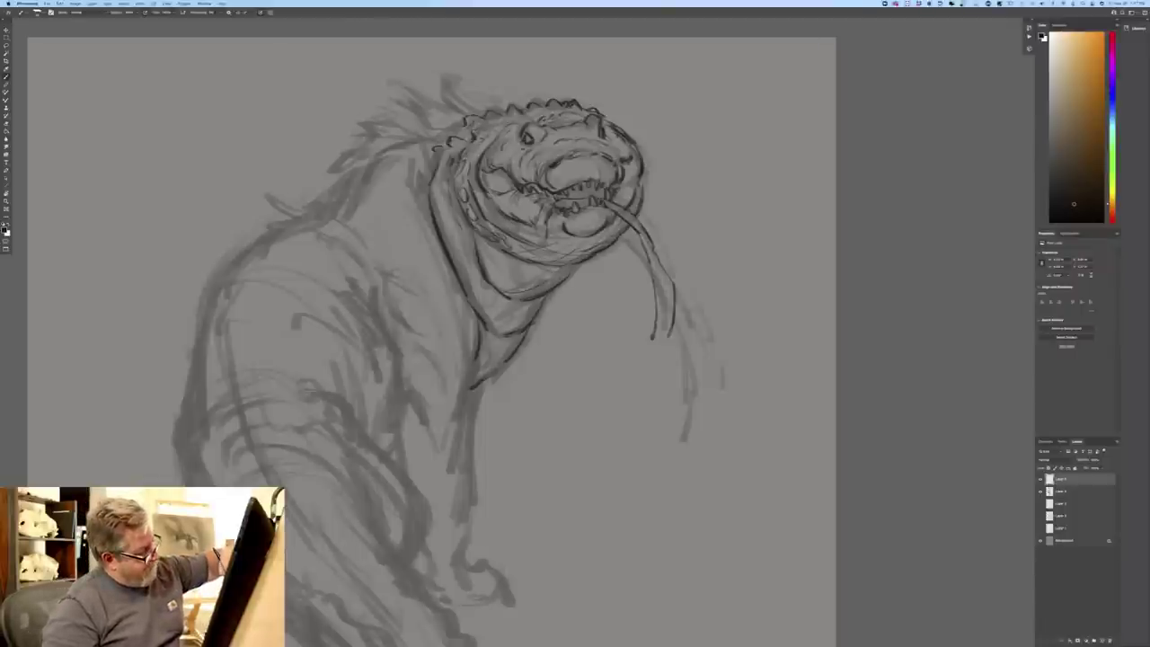
drag(486, 268, 510, 273)
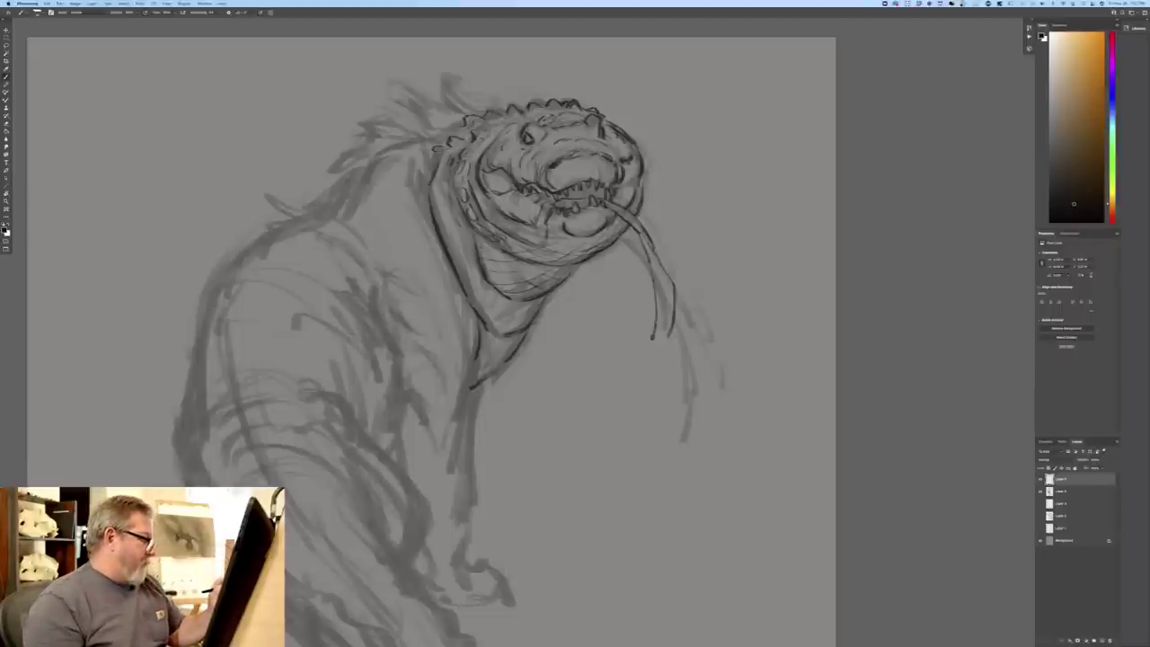
mouse_move(506, 294)
mouse_down()
mouse_move(524, 281)
mouse_move(506, 283)
mouse_move(483, 251)
mouse_move(496, 290)
mouse_up()
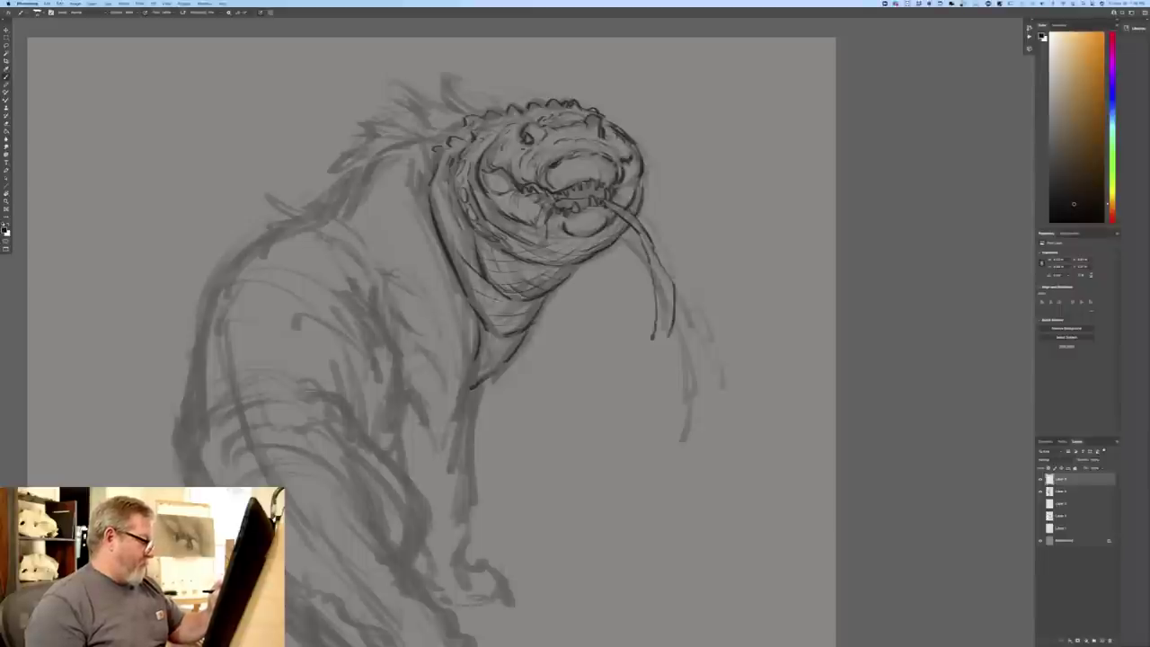
mouse_move(505, 321)
mouse_down()
mouse_move(527, 299)
mouse_move(497, 291)
mouse_up()
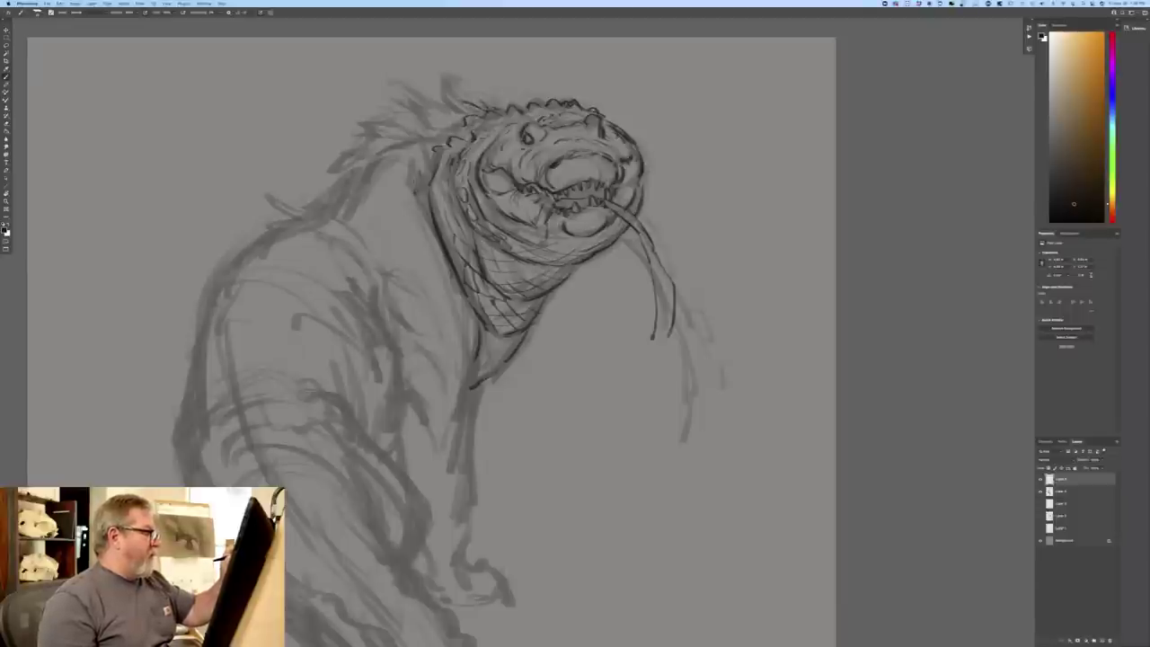
- Draw a crest of spiky, feather-like quills sweeping back from the nape and down the upper back, with darker strokes at their base
mouse_move(458, 100)
mouse_down()
mouse_move(447, 80)
mouse_move(430, 102)
mouse_move(401, 82)
mouse_move(440, 110)
mouse_move(419, 110)
mouse_move(459, 128)
mouse_move(408, 169)
mouse_move(395, 127)
mouse_up()
mouse_move(393, 123)
mouse_down()
mouse_move(427, 129)
mouse_move(360, 102)
mouse_move(379, 116)
mouse_move(352, 123)
mouse_up()
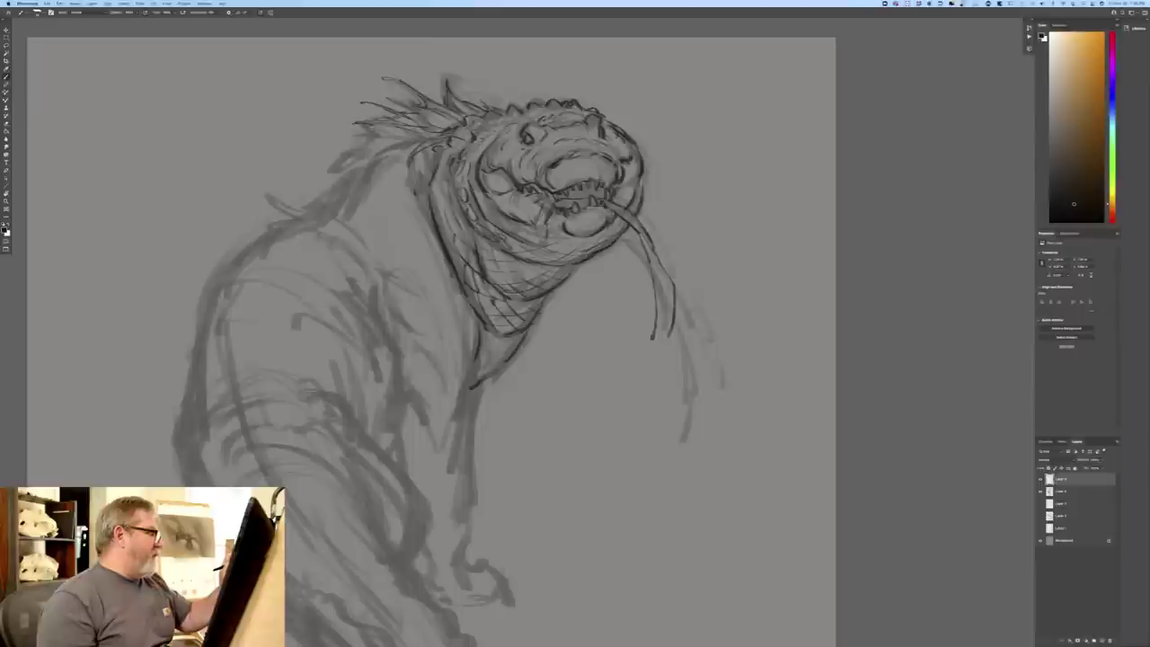
mouse_move(418, 140)
mouse_down()
mouse_move(370, 128)
mouse_move(377, 137)
mouse_move(329, 148)
mouse_move(331, 172)
mouse_move(369, 155)
mouse_move(320, 202)
mouse_up()
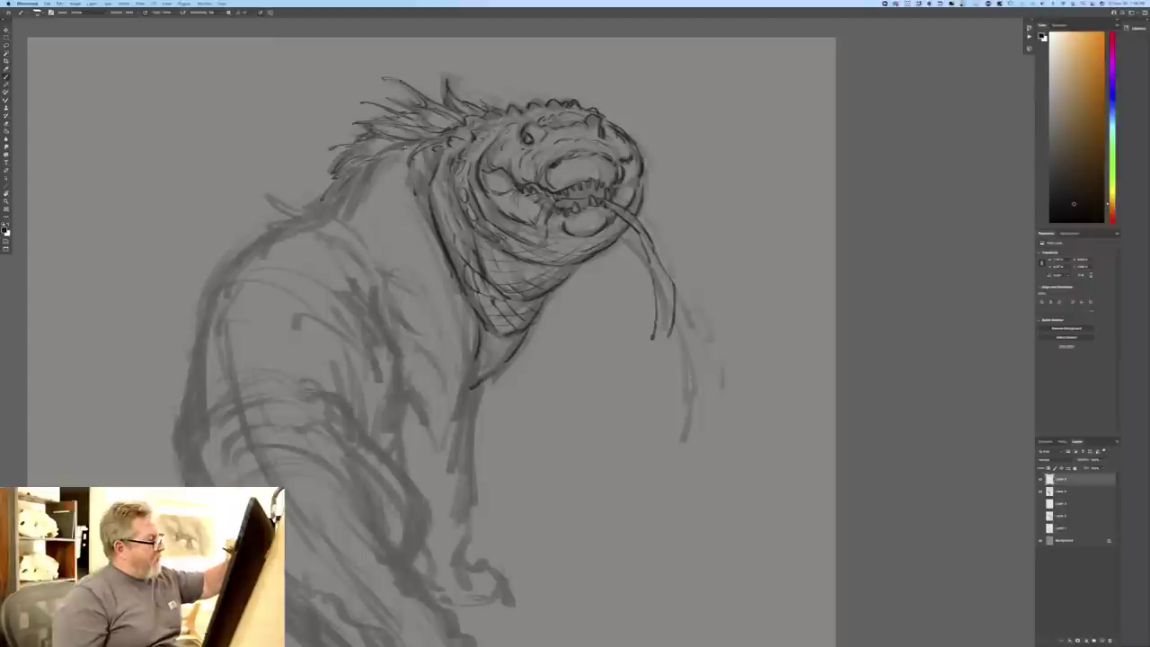
drag(427, 142, 404, 148)
mouse_move(403, 142)
mouse_down()
mouse_move(367, 183)
mouse_move(379, 154)
mouse_up()
drag(376, 157, 333, 199)
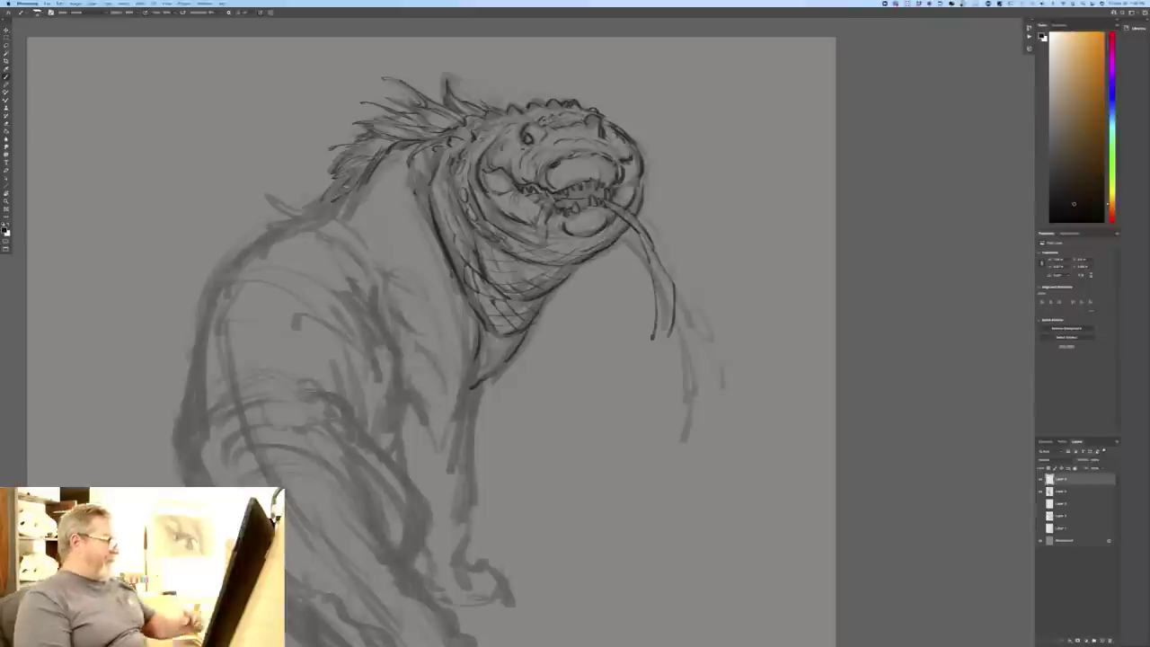
- Draw the crease at the neck base, the muscle folds between shoulder and chest down to the armpit, and the front chest edge
drag(412, 184, 449, 265)
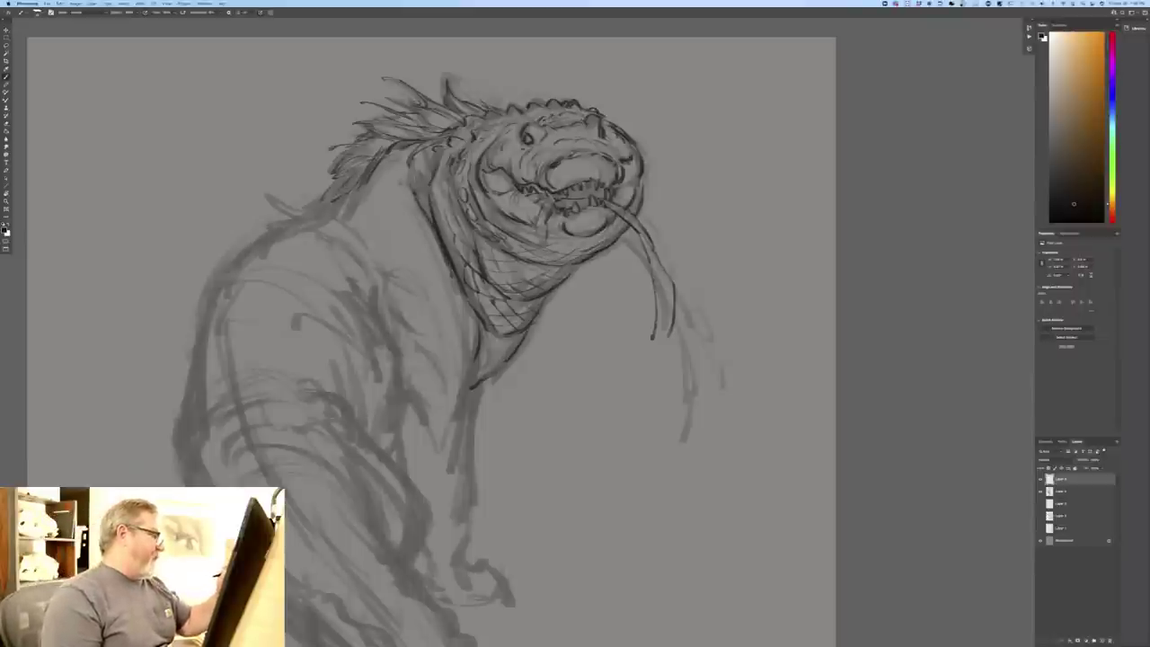
mouse_move(431, 203)
mouse_down()
mouse_move(410, 235)
mouse_move(410, 214)
mouse_up()
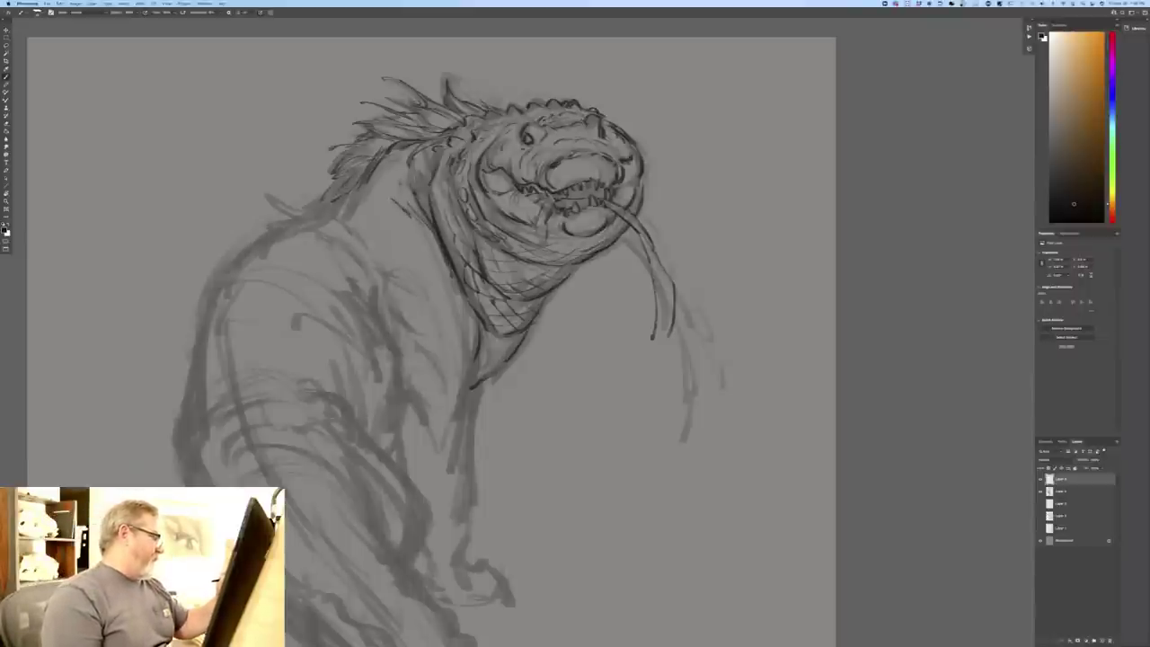
mouse_move(346, 237)
mouse_down()
mouse_move(368, 270)
mouse_move(357, 301)
mouse_move(372, 320)
mouse_move(360, 313)
mouse_move(389, 341)
mouse_move(366, 325)
mouse_up()
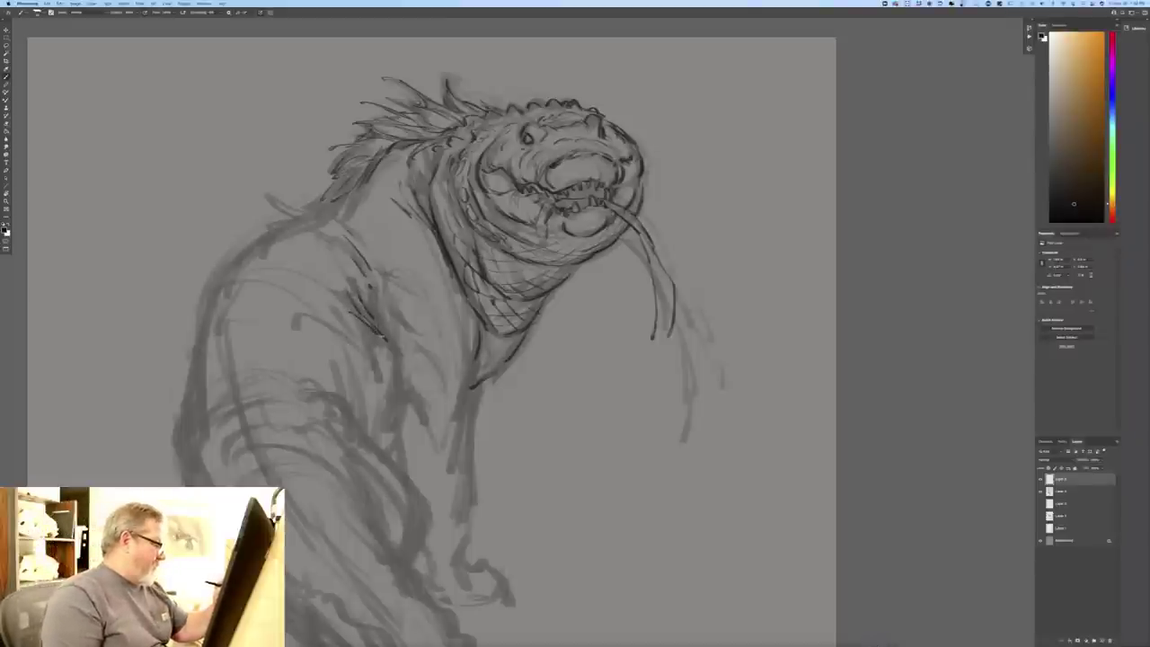
drag(380, 335, 399, 391)
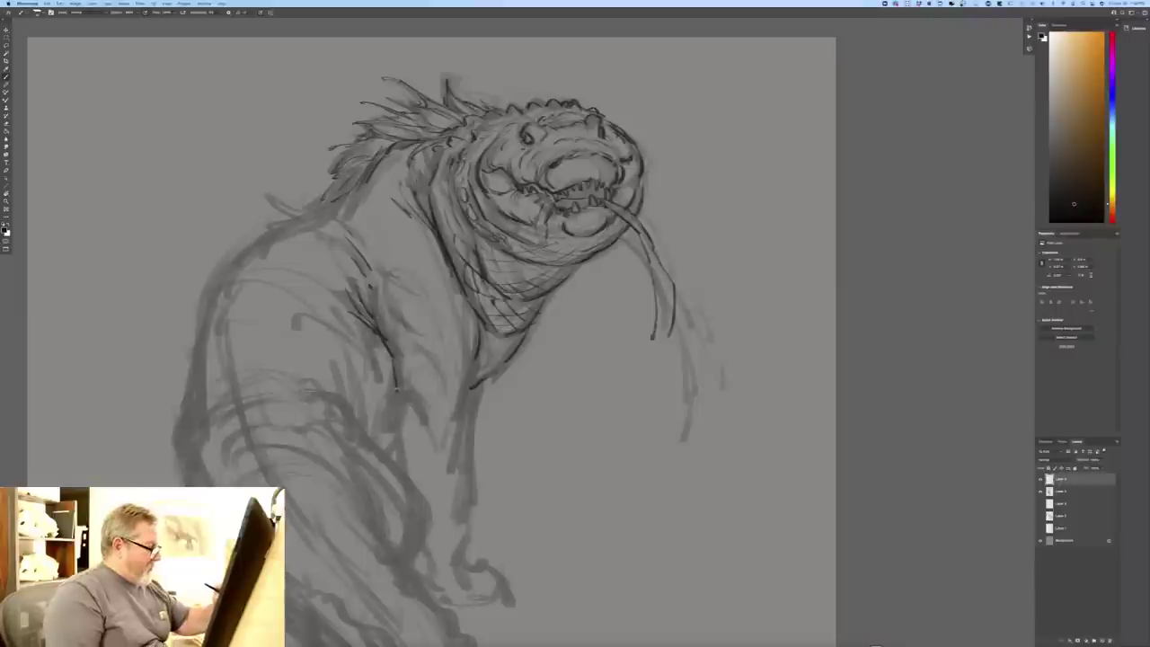
mouse_move(395, 314)
mouse_down()
mouse_move(427, 339)
mouse_move(402, 361)
mouse_up()
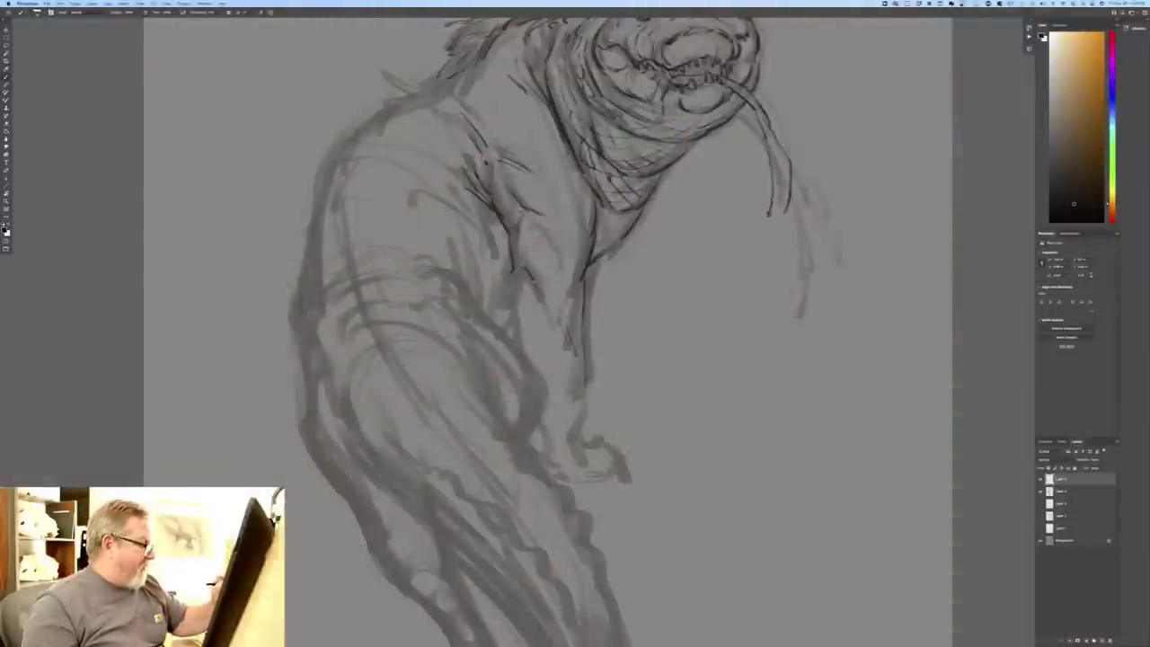
mouse_move(524, 263)
mouse_down()
mouse_move(539, 302)
mouse_move(500, 278)
mouse_move(514, 333)
mouse_move(528, 302)
mouse_move(515, 317)
mouse_up()
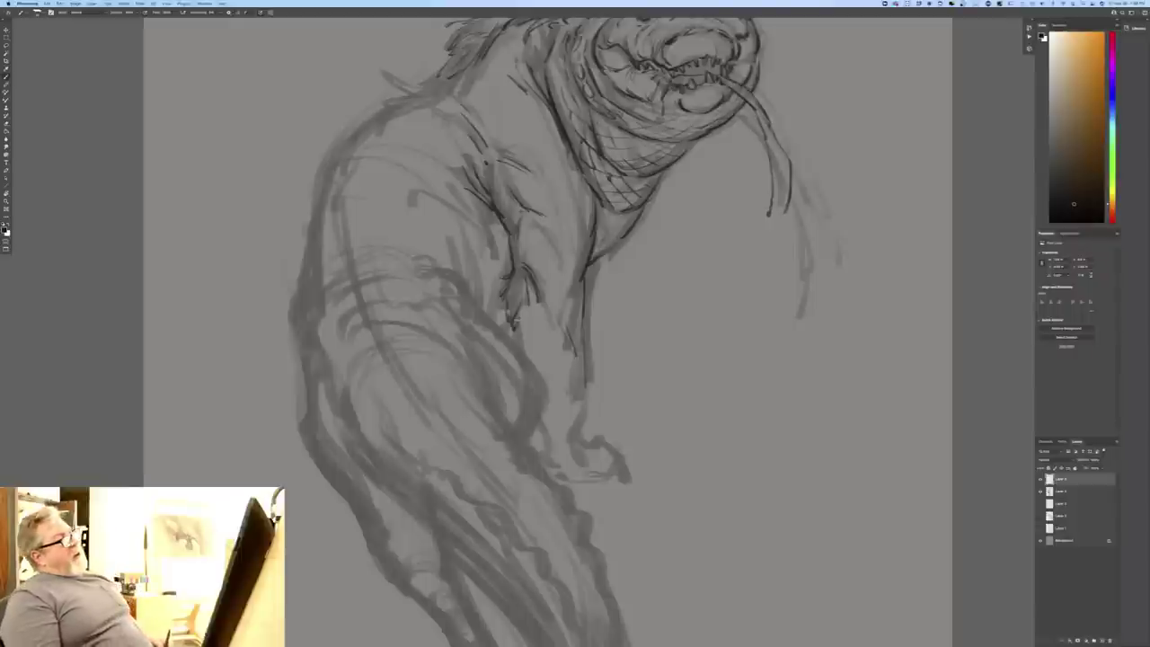
- Ink darker lines over the creature's upper arm folds, the front edge of its forearm and the base of its neck
drag(527, 225, 555, 260)
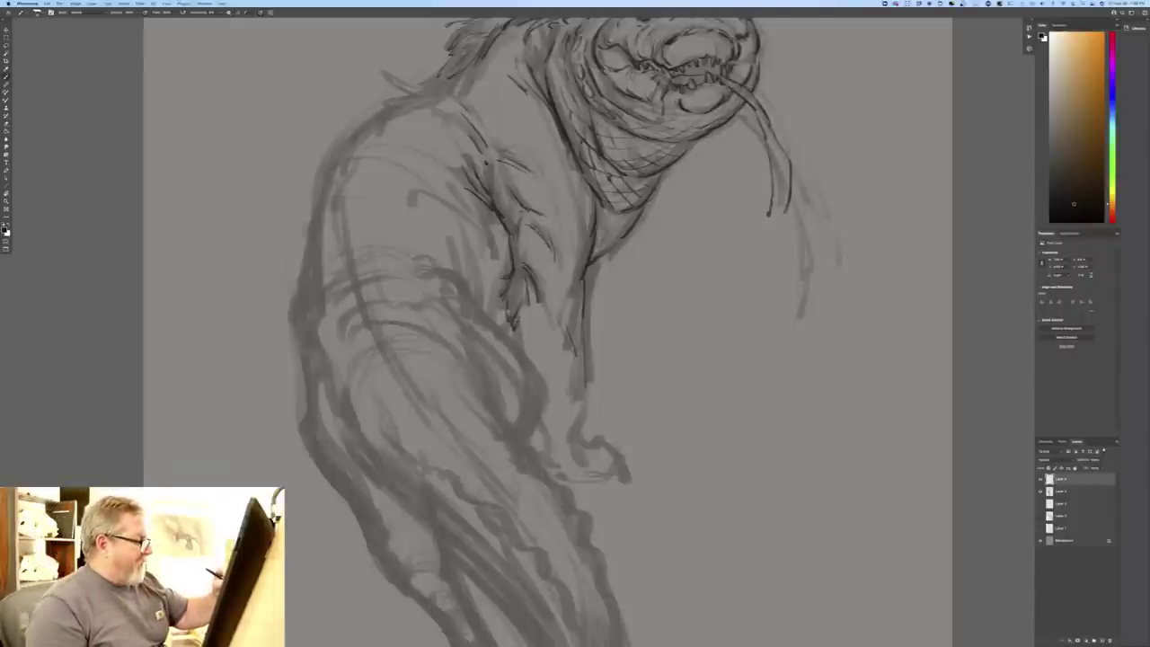
drag(585, 335, 580, 438)
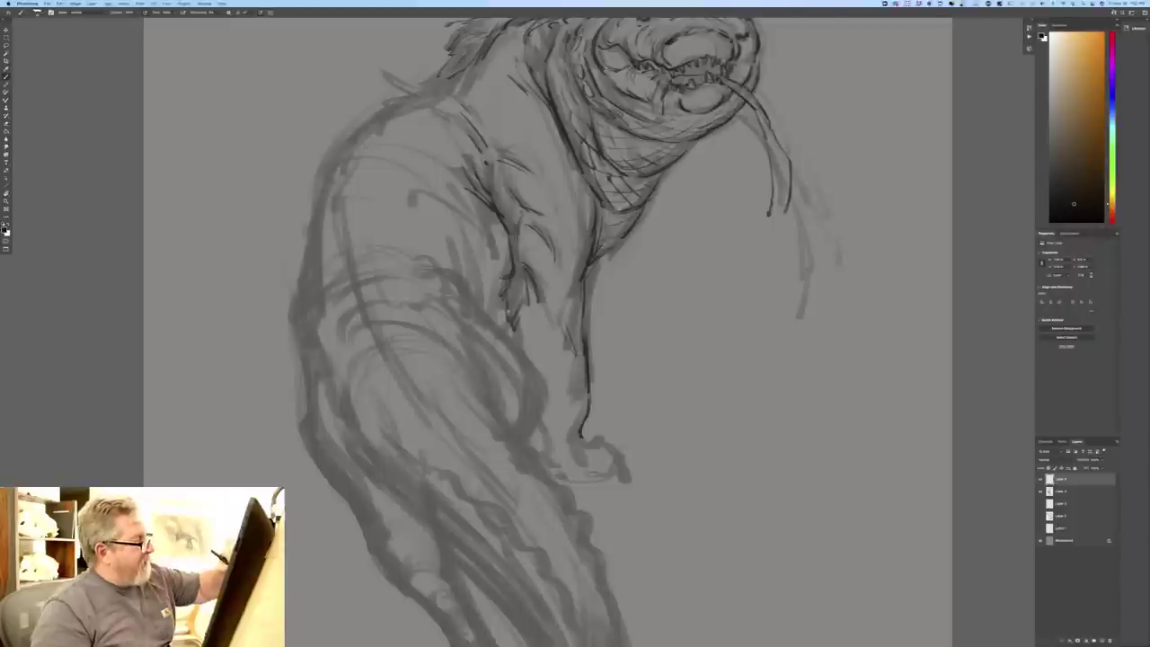
drag(604, 215, 625, 239)
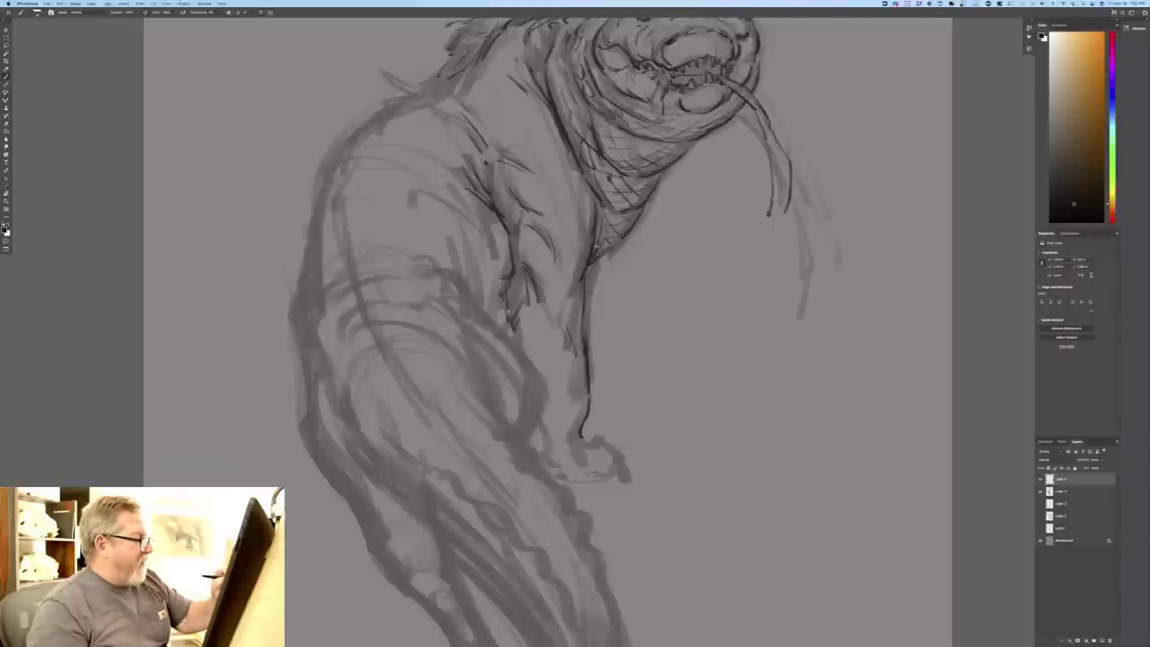
- Draw dark strokes at the base of the mane and outline the creature's back from shoulder down to the rump
key(super+minus)
key(super+minus)
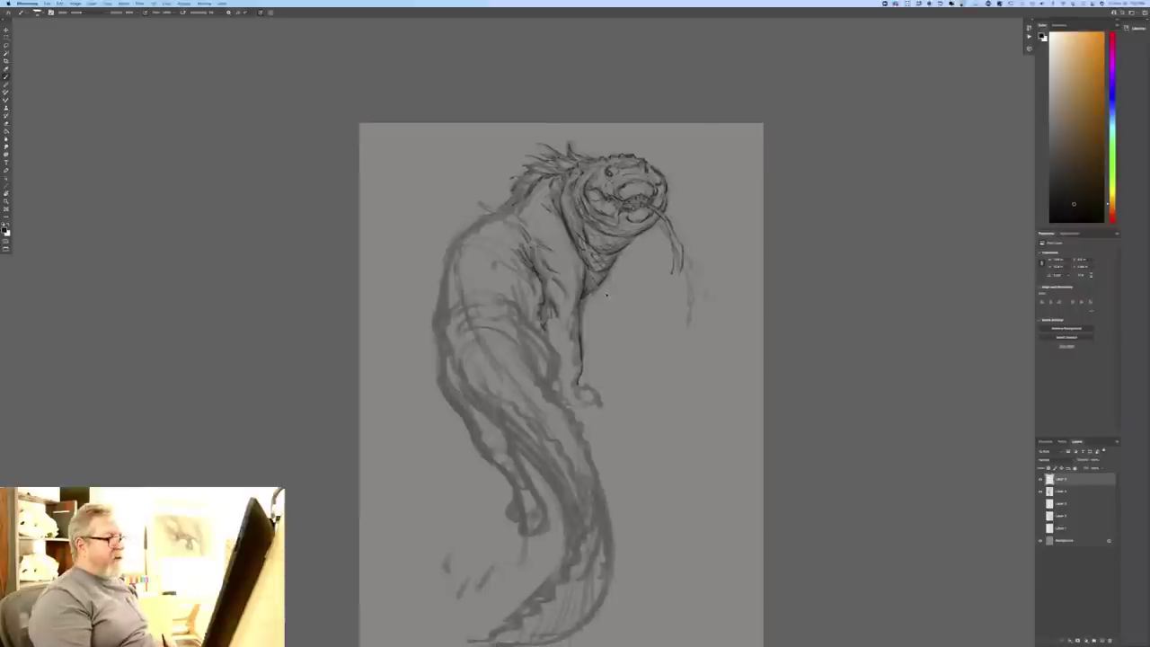
key(super+plus)
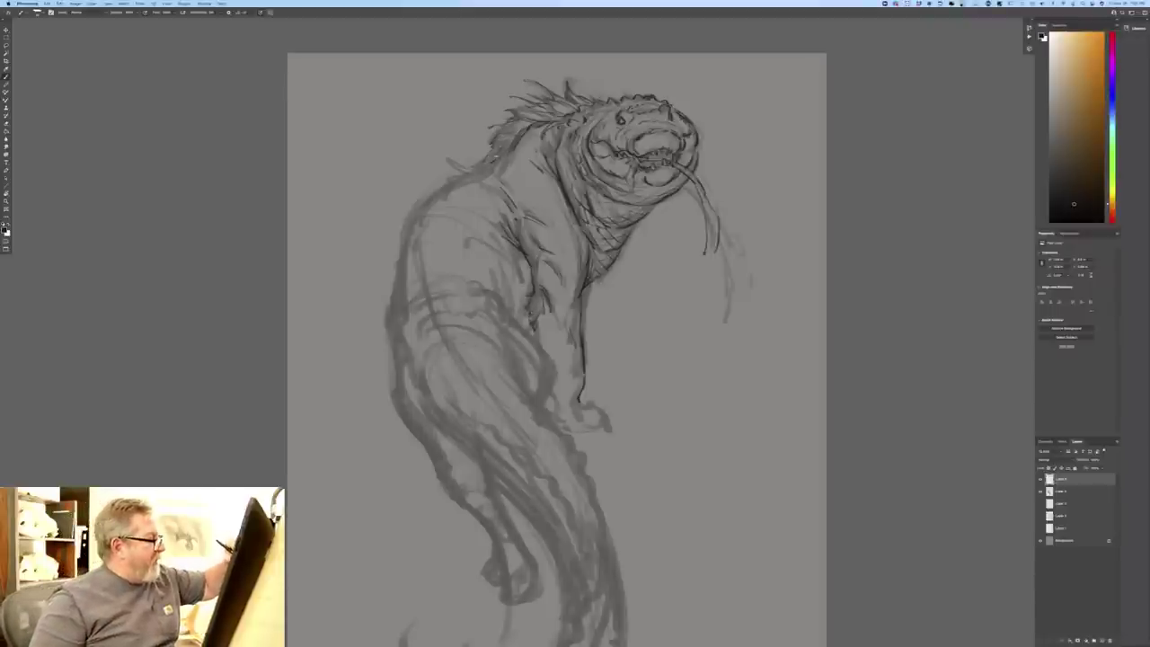
mouse_move(496, 153)
mouse_down()
mouse_move(477, 186)
mouse_move(502, 181)
mouse_up()
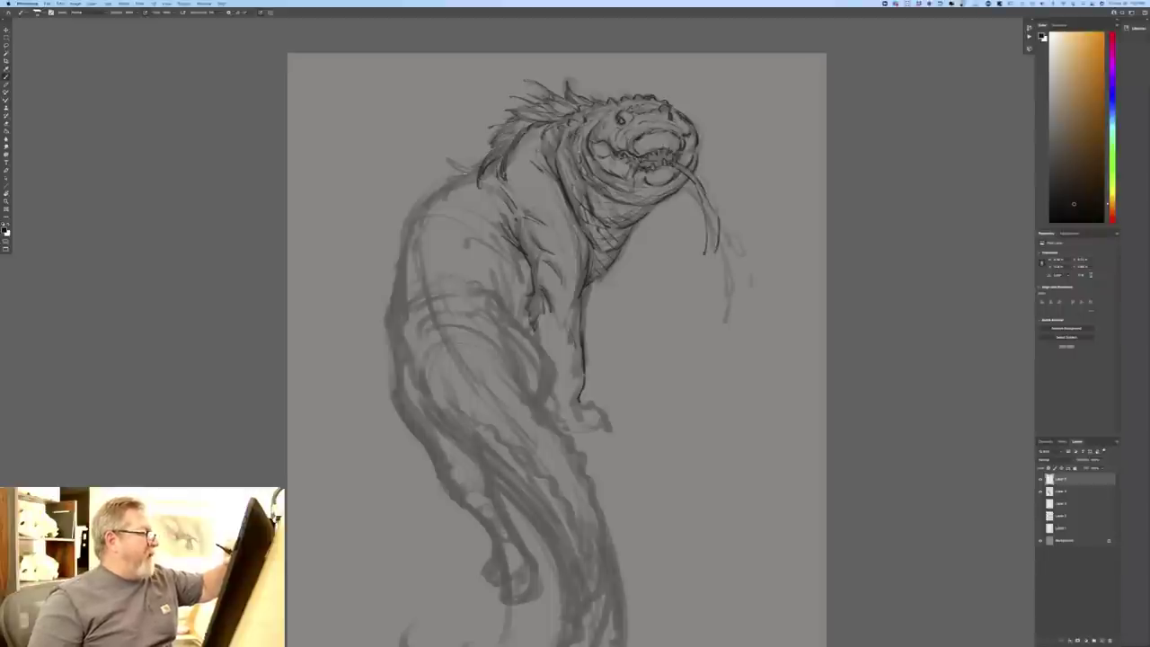
mouse_move(451, 181)
mouse_down()
mouse_move(416, 212)
mouse_move(388, 324)
mouse_move(386, 355)
mouse_move(418, 438)
mouse_up()
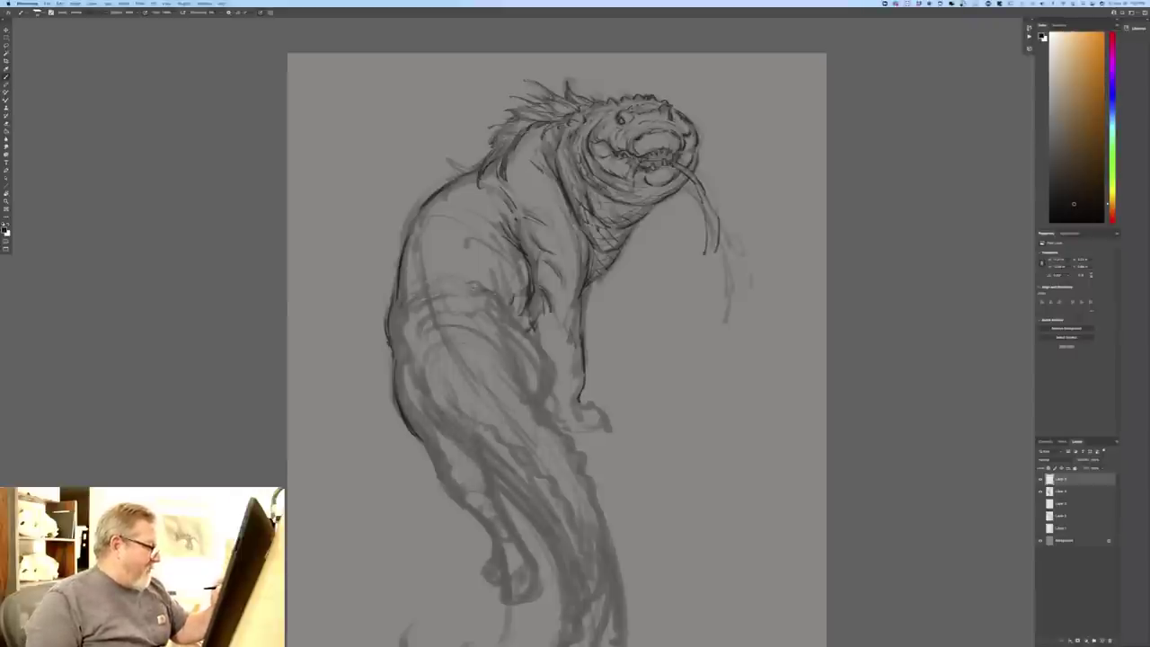
- Define the far thigh and knee with dark contours and add the curved lower contour of the near haunch
drag(475, 286, 552, 362)
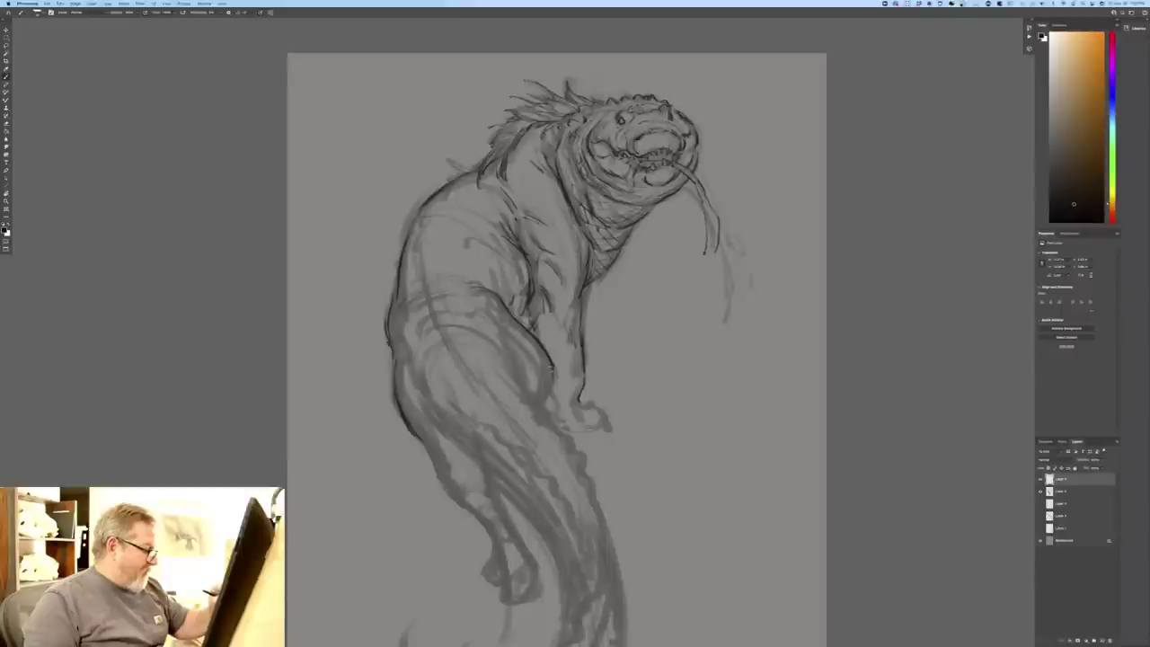
drag(557, 375, 553, 389)
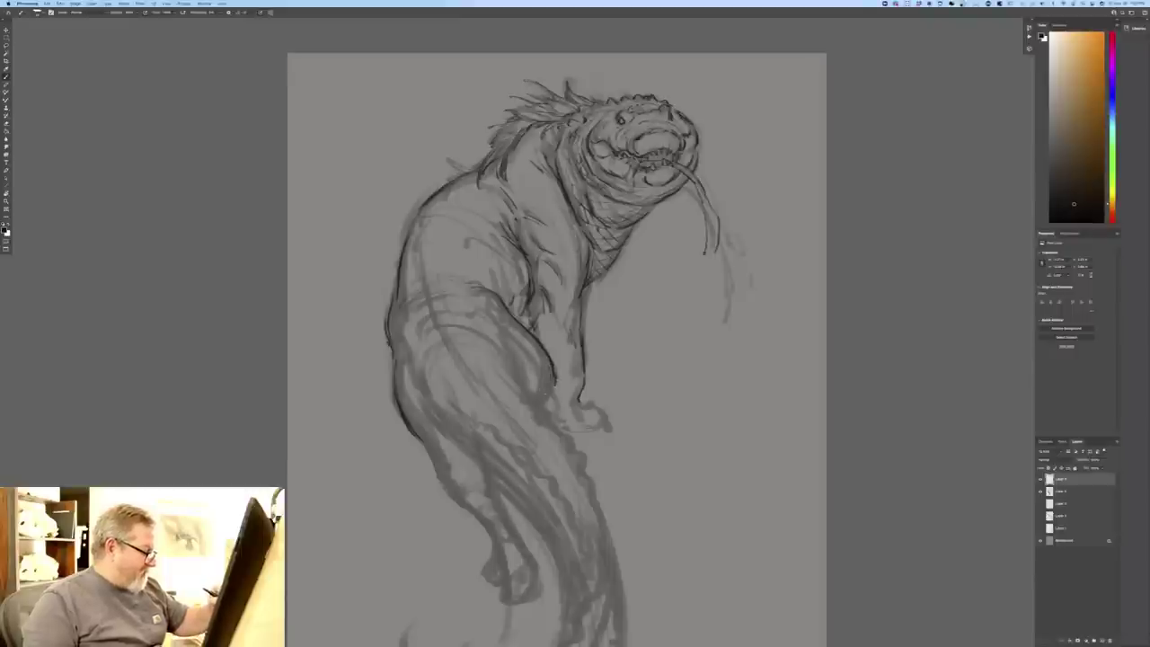
drag(502, 337, 520, 370)
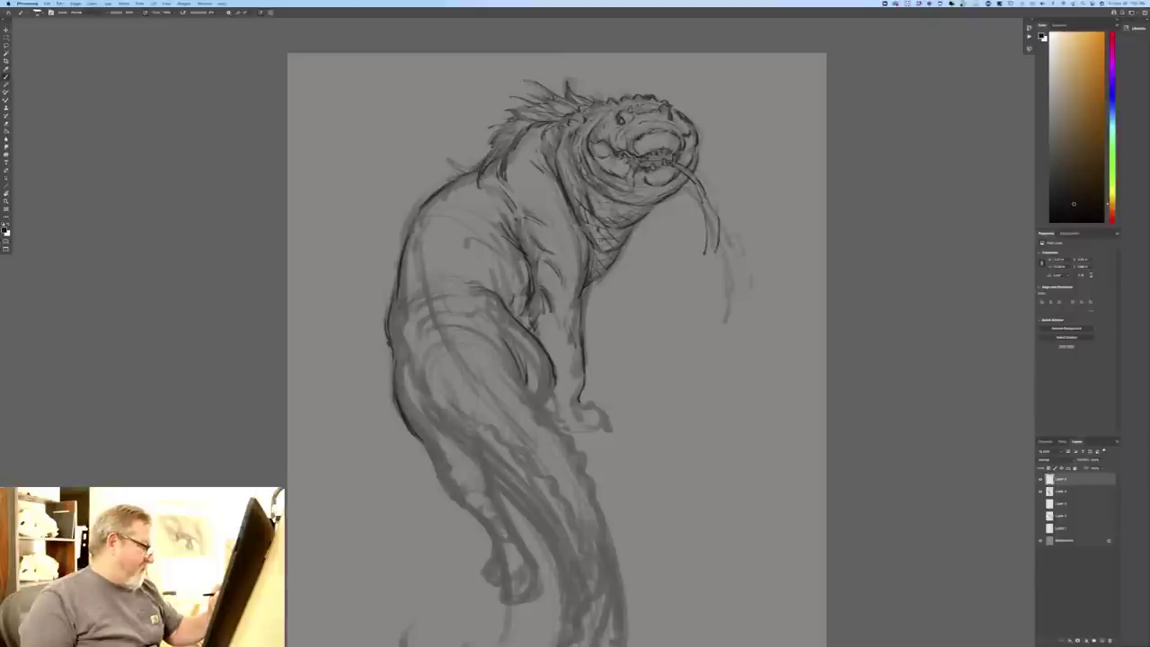
drag(419, 399, 460, 440)
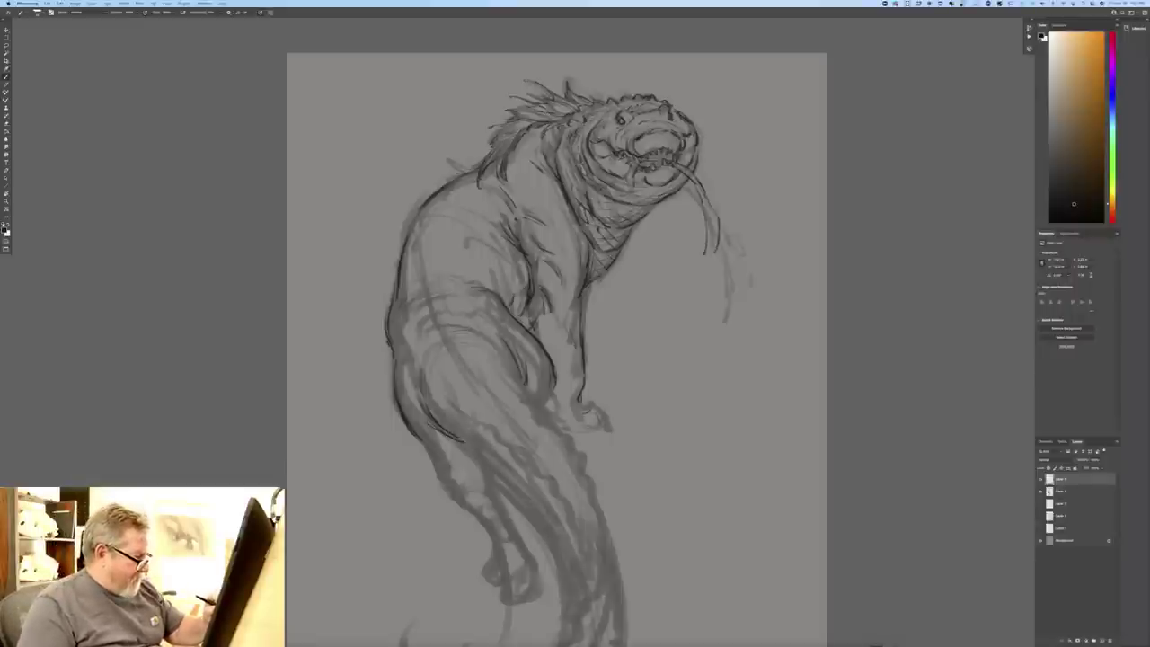
- Outline the creature's clenched hand and wrist and add a few light strokes just beyond the knuckles
mouse_move(597, 415)
mouse_down()
mouse_move(603, 430)
mouse_move(610, 422)
mouse_up()
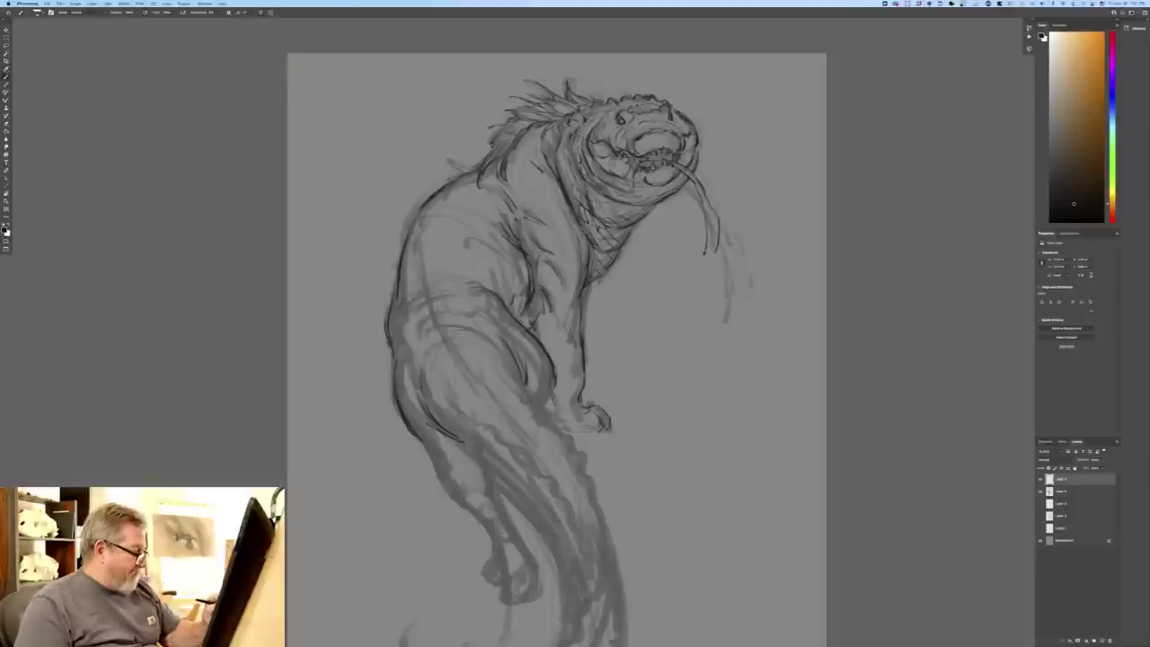
drag(552, 395, 556, 413)
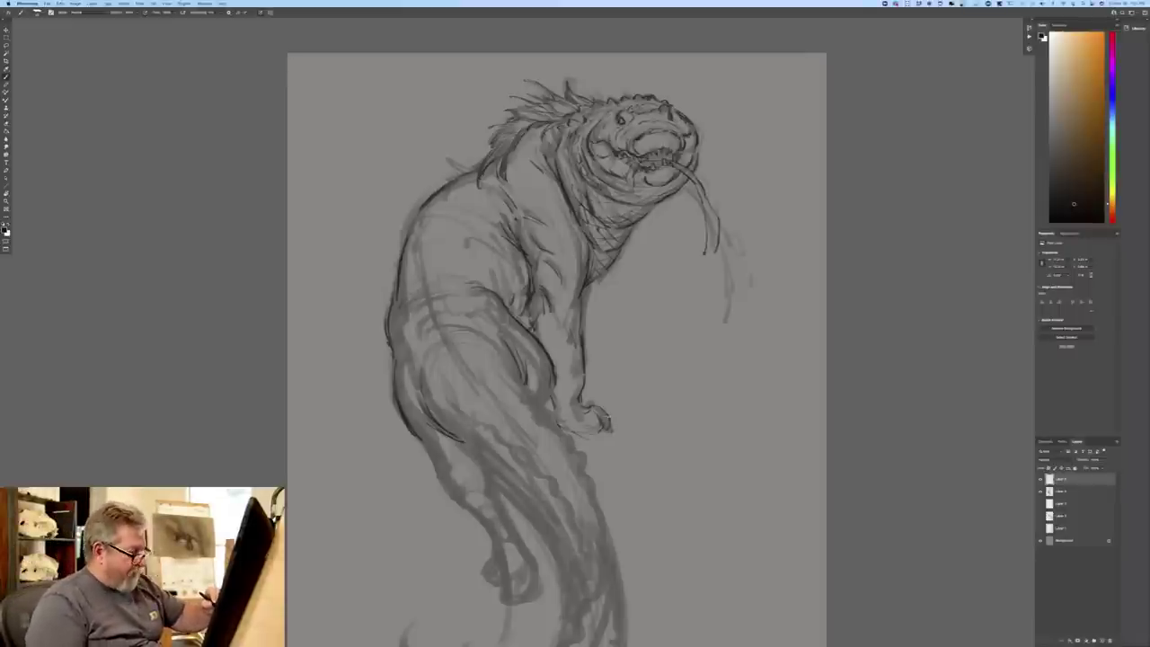
drag(616, 402, 620, 431)
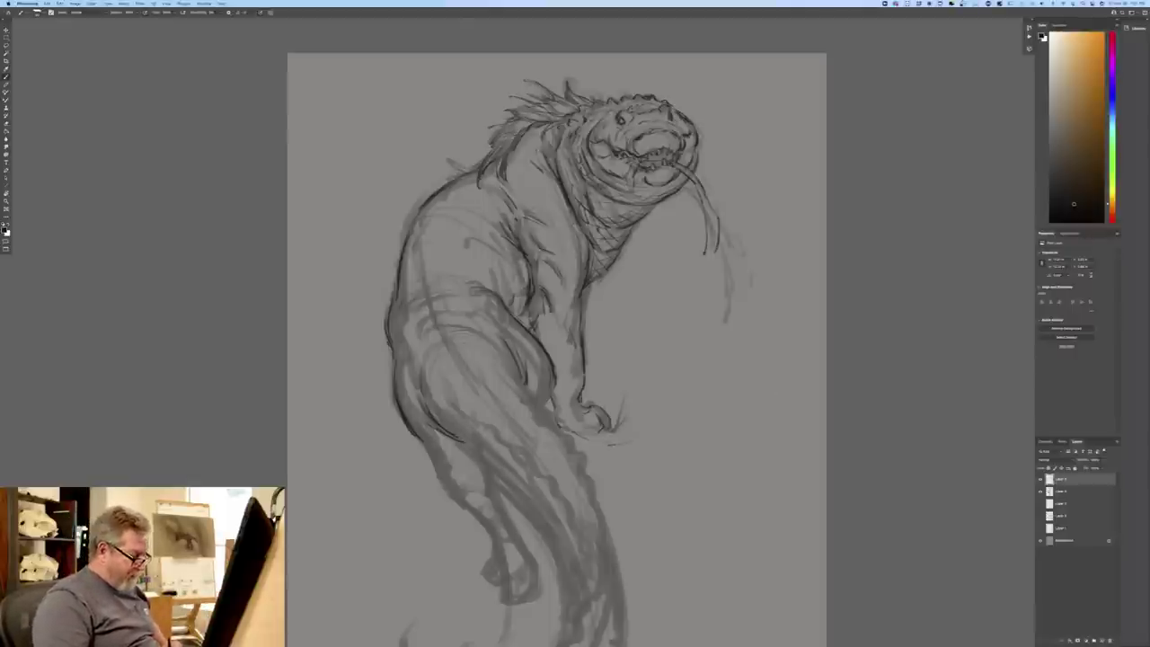
- Switch to Chrome, view the horned bull-creature painting in the concept art gallery, and return to the Photoshop sketch
mouse_move(532, 638)
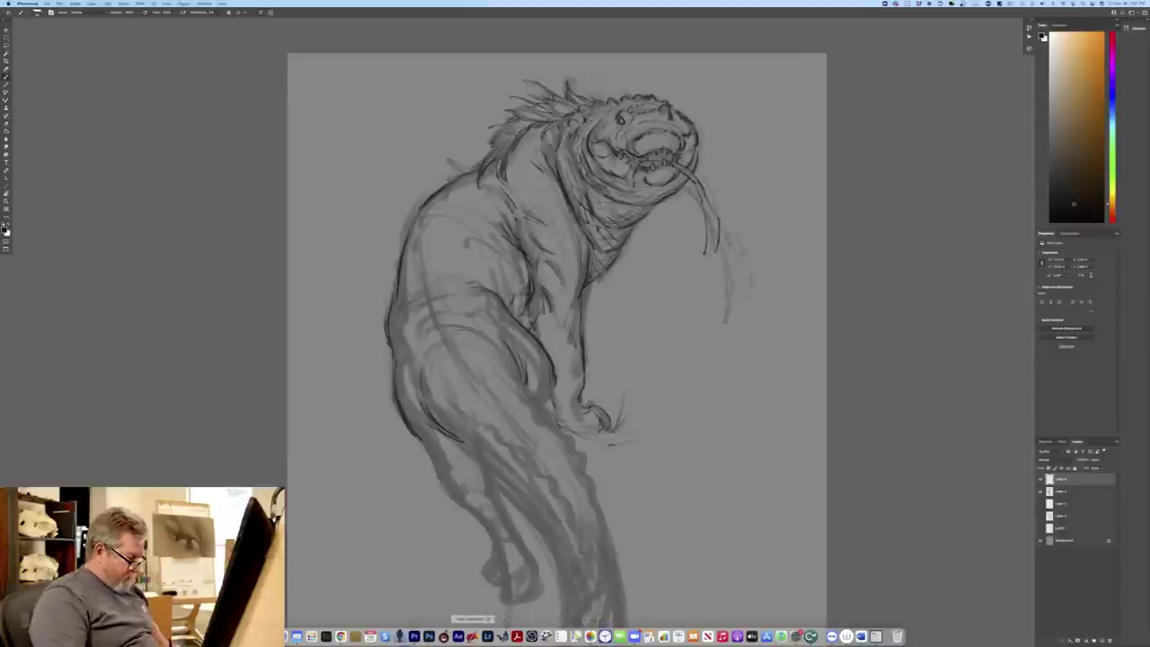
click(341, 636)
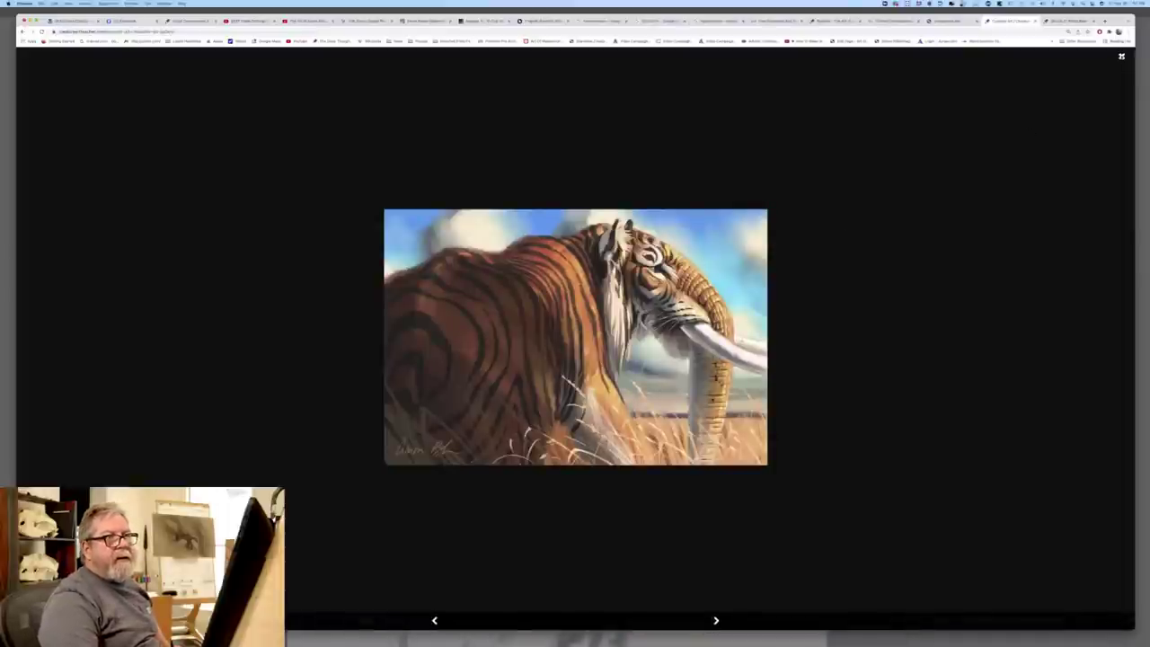
key(Escape)
scroll(613, 291, up, 3)
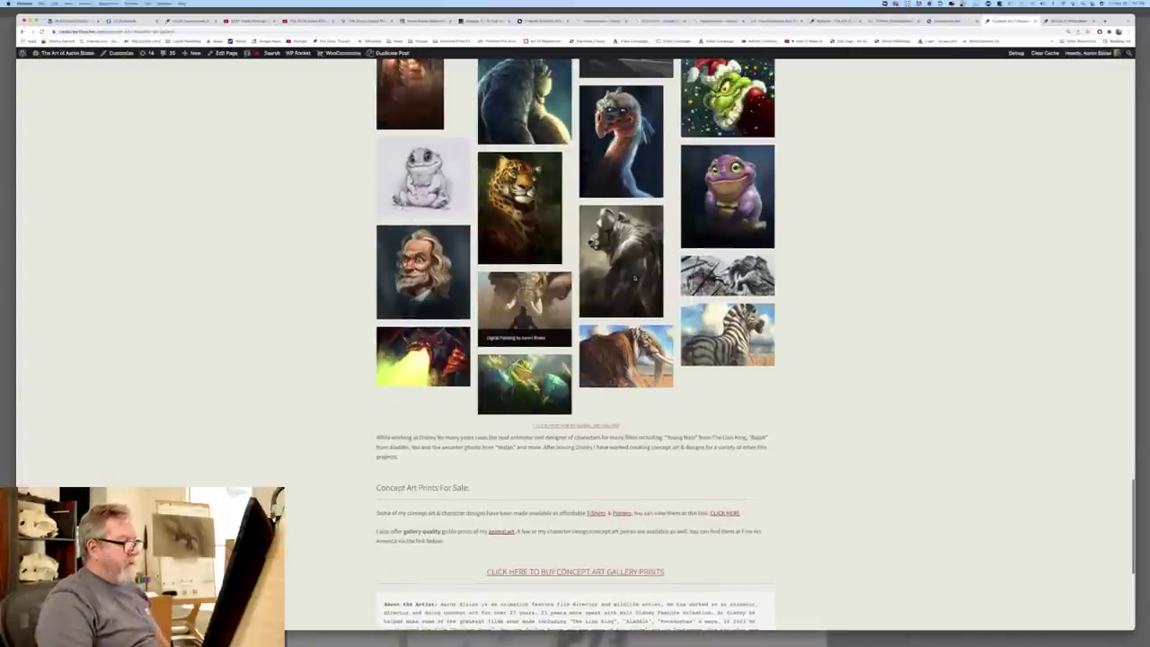
click(634, 276)
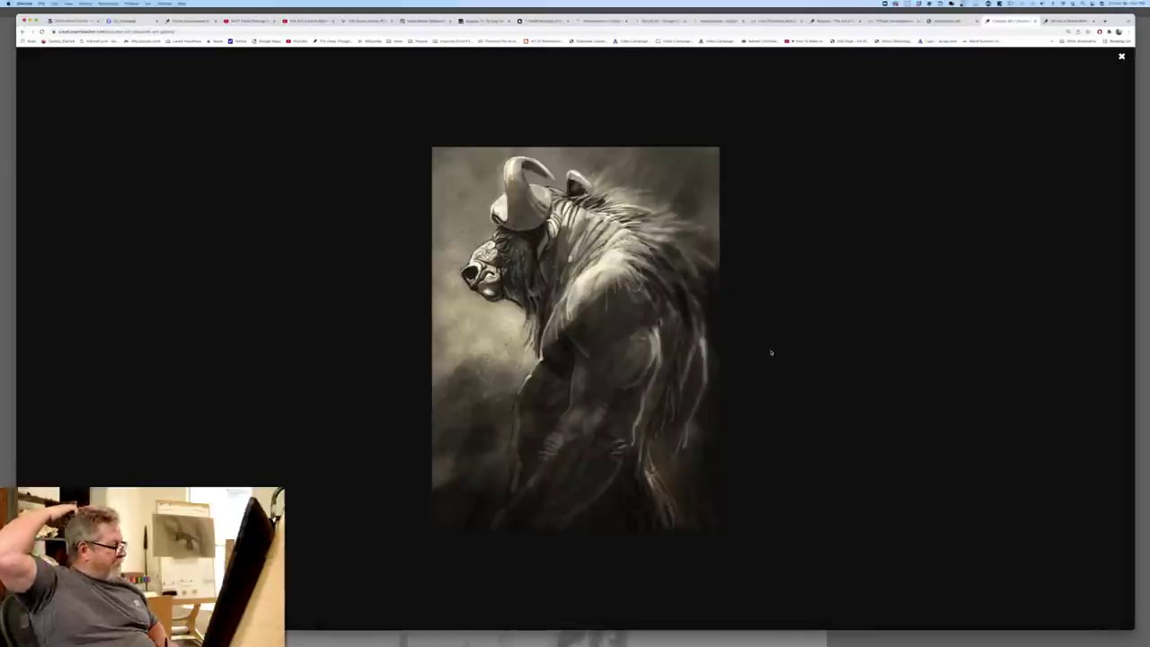
key(super+Tab)
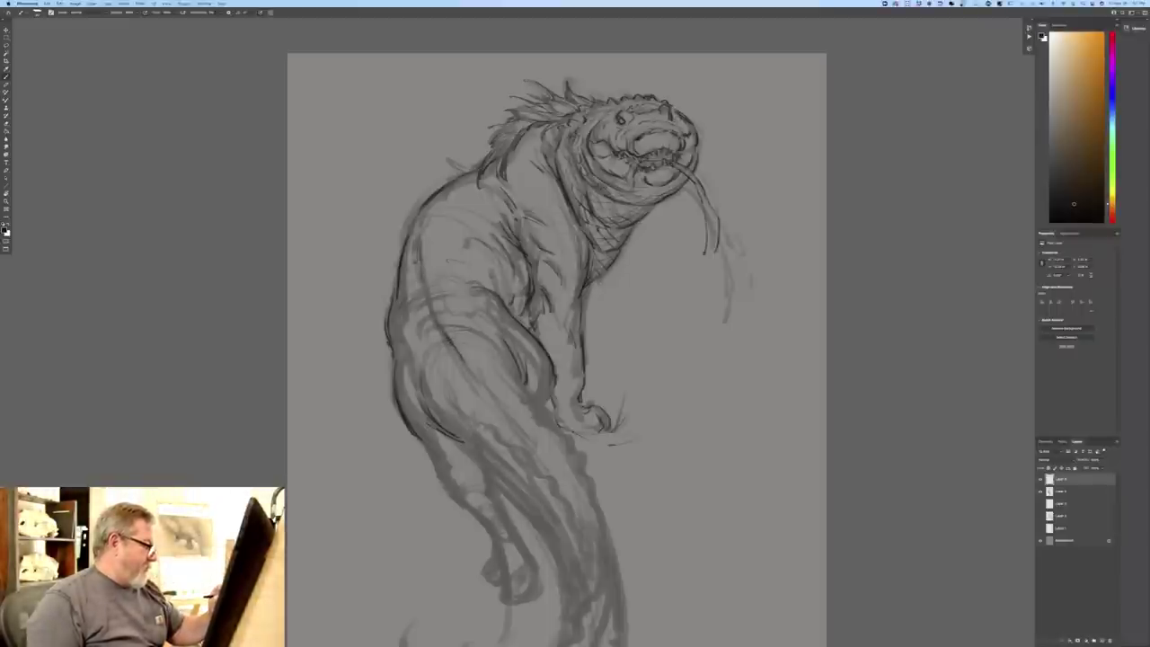
- Refine the hip and upper tail with dark contours along both edges and rows of small bumps and spots
drag(422, 346, 407, 367)
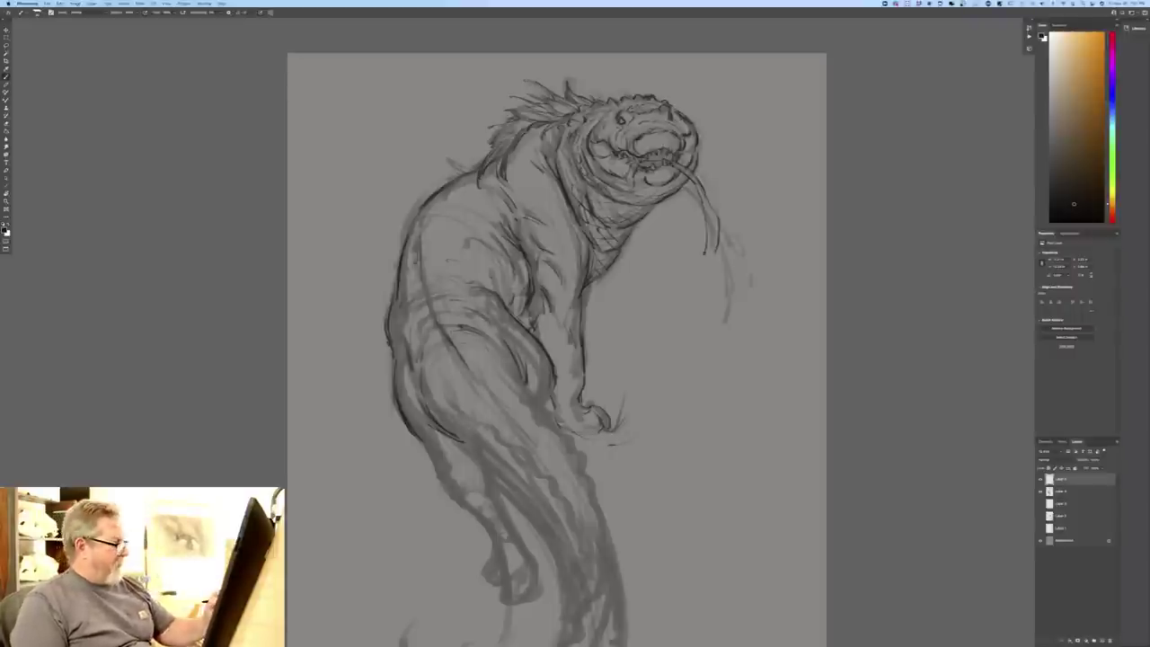
drag(505, 358, 585, 476)
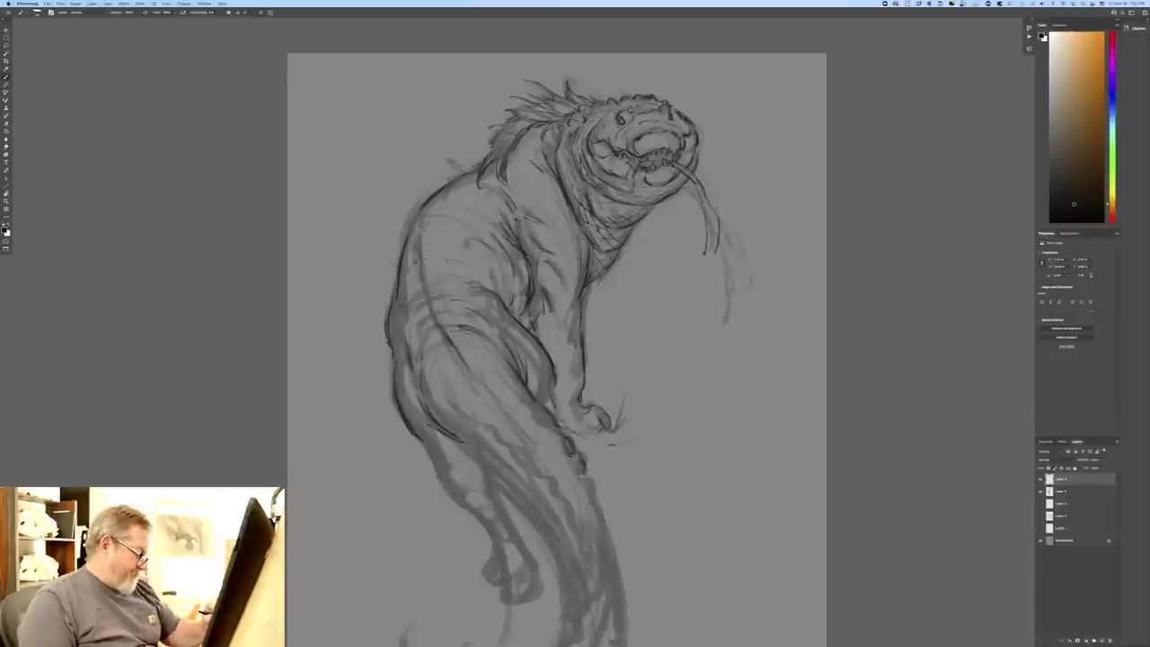
drag(521, 458, 534, 470)
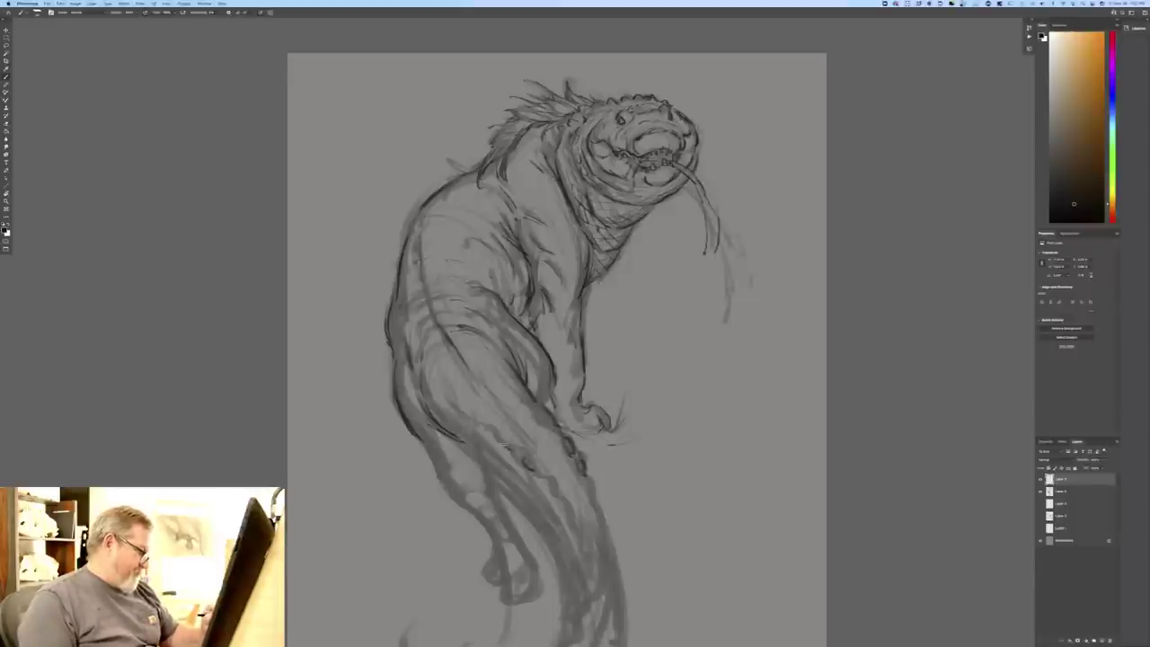
drag(499, 395, 573, 487)
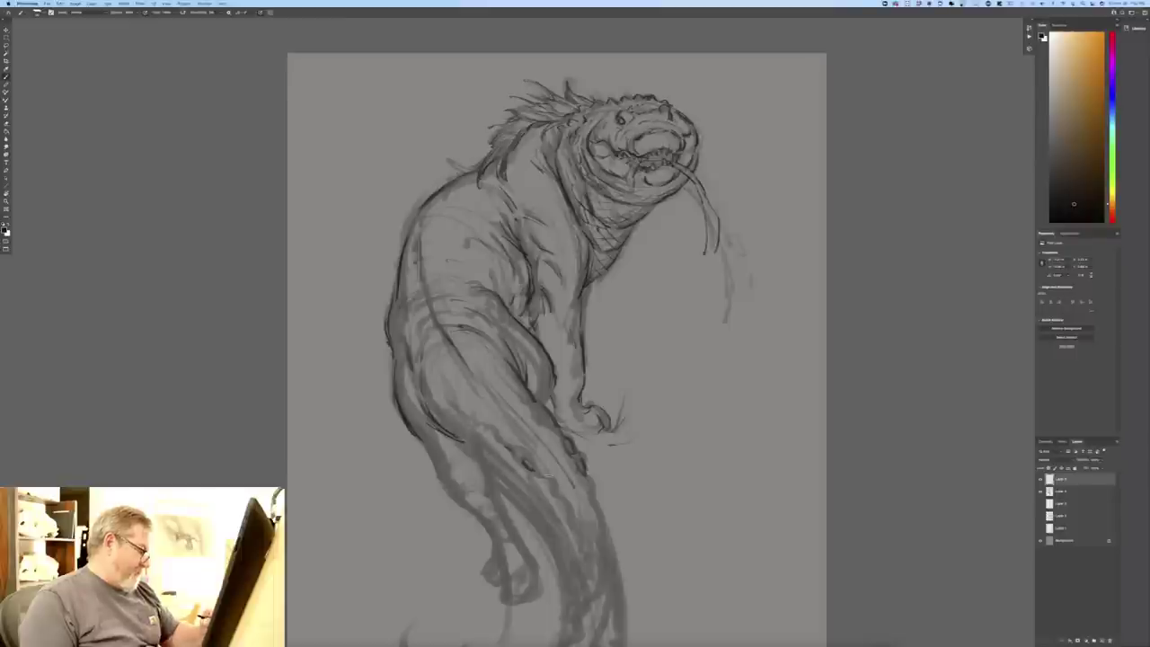
drag(474, 426, 553, 425)
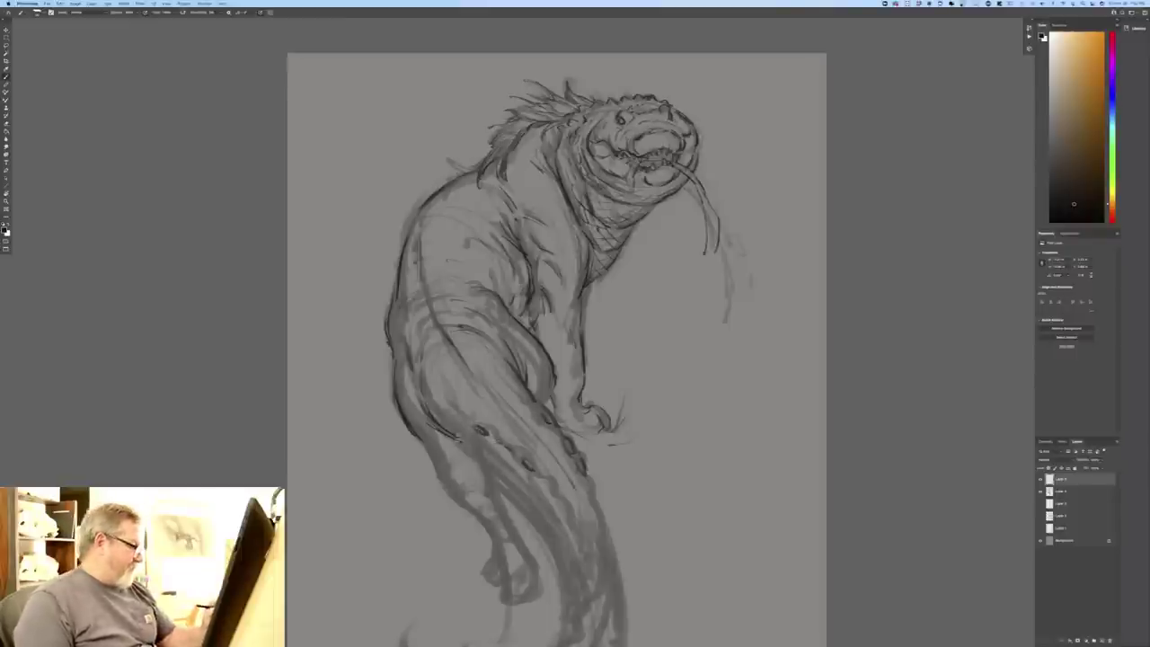
drag(466, 445, 505, 484)
drag(465, 442, 521, 497)
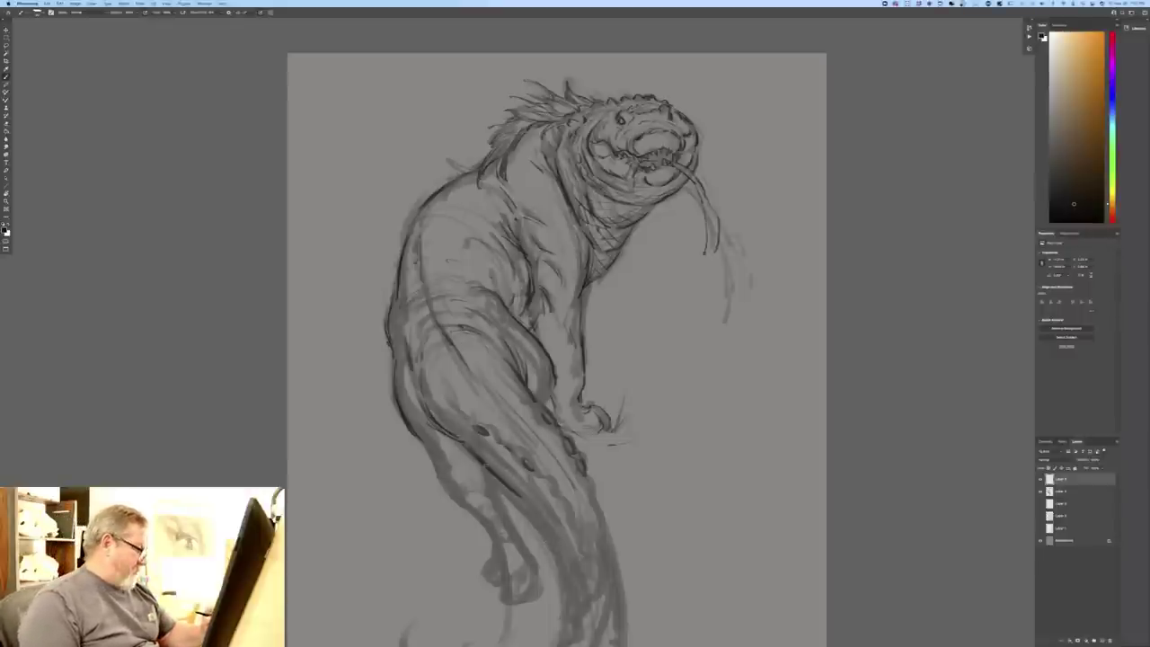
- Outline the hanging hind leg from the thigh through the ankle and around the foot with dark strokes
drag(492, 480, 509, 518)
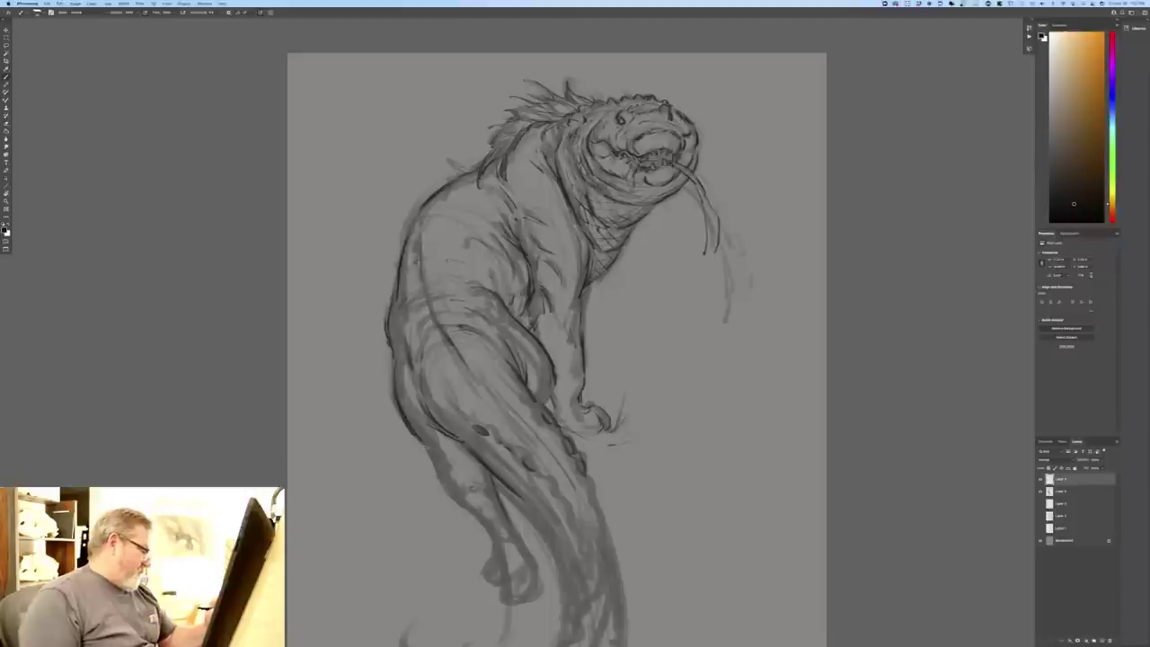
mouse_move(408, 428)
mouse_down()
mouse_move(505, 550)
mouse_move(519, 535)
mouse_move(501, 531)
mouse_move(516, 538)
mouse_move(499, 538)
mouse_move(505, 548)
mouse_up()
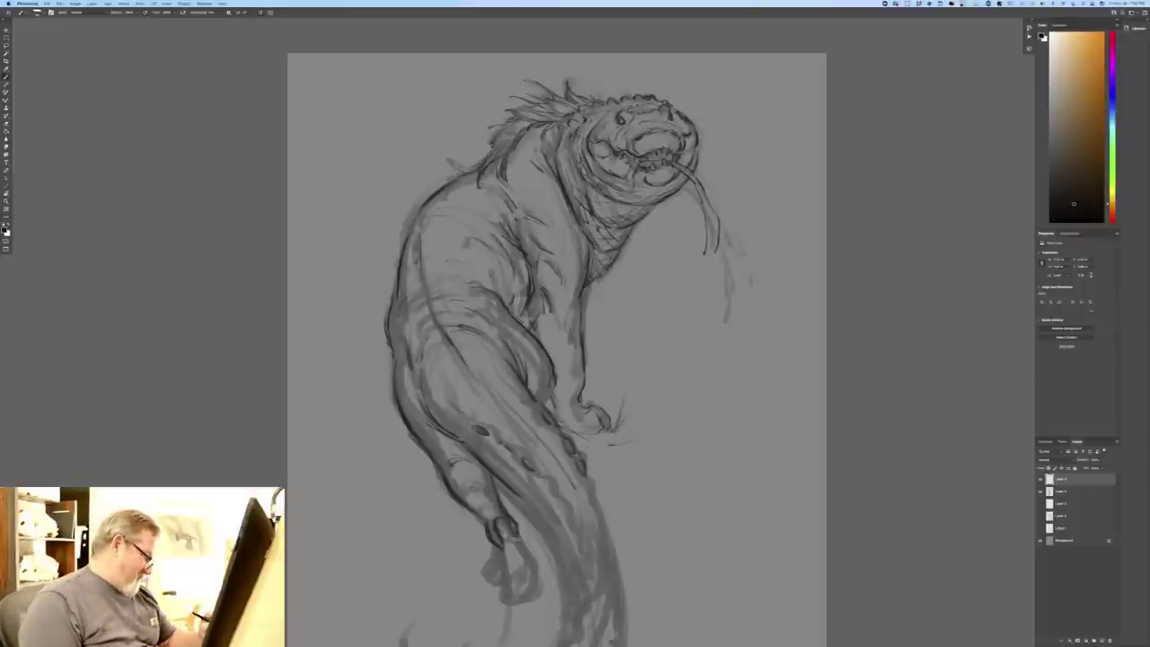
drag(518, 541, 539, 572)
drag(514, 536, 539, 602)
drag(501, 559, 538, 607)
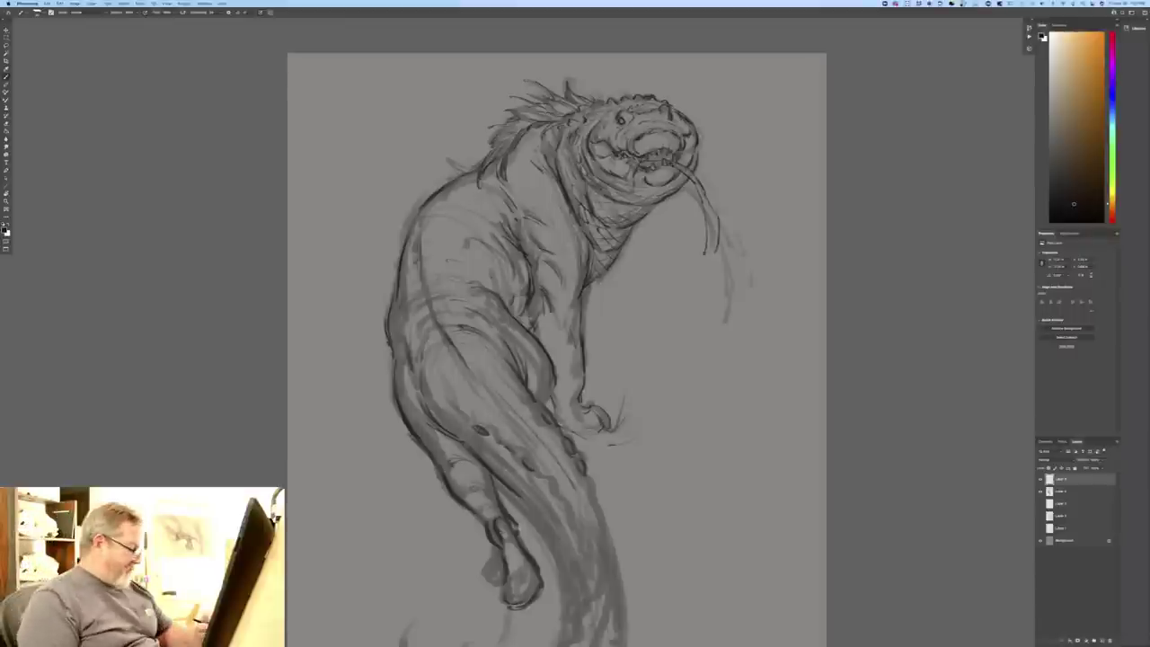
drag(535, 559, 533, 603)
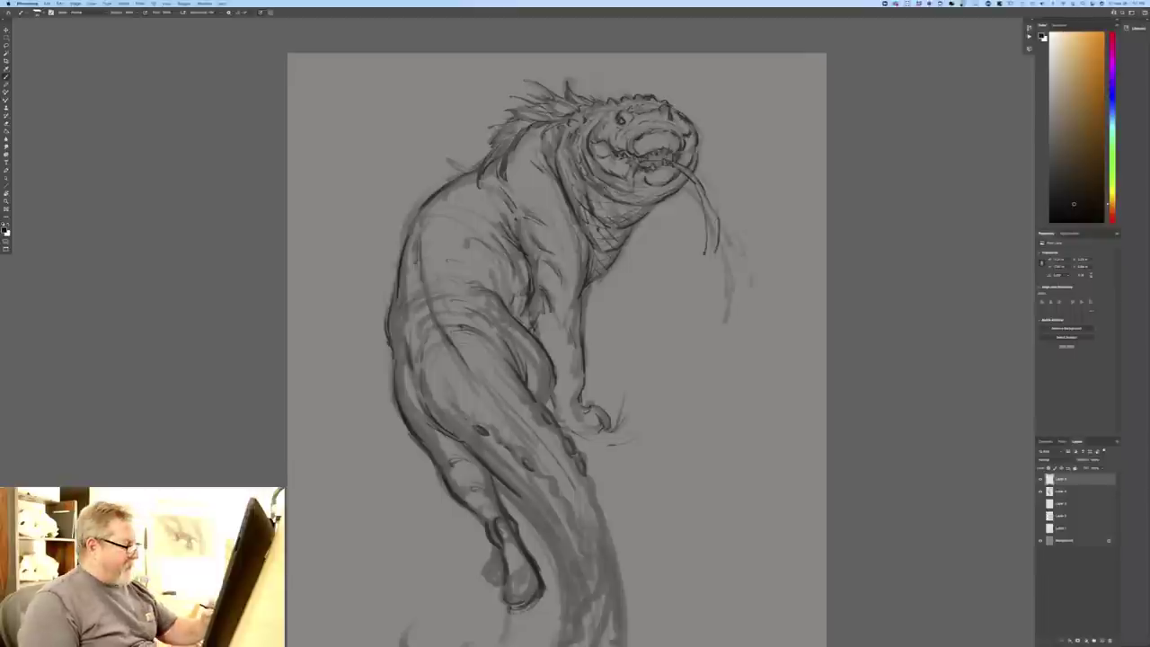
- Sketch loose light strokes below the hand and in the open space beneath the tongue
drag(595, 456, 621, 450)
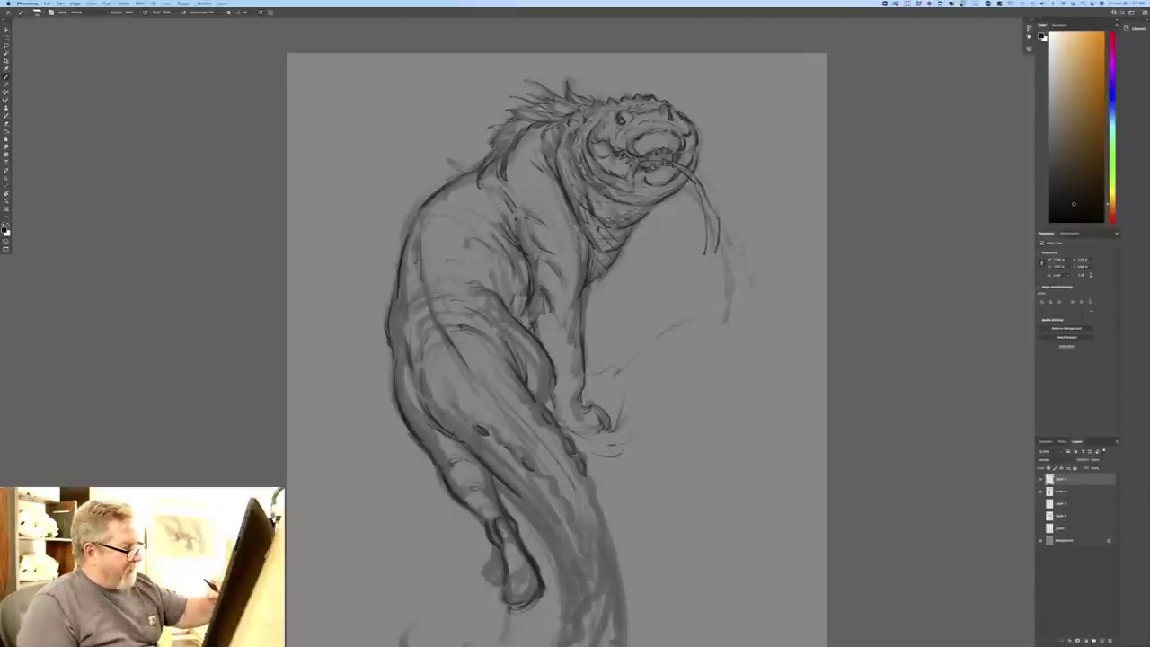
drag(713, 281, 685, 351)
drag(720, 292, 707, 337)
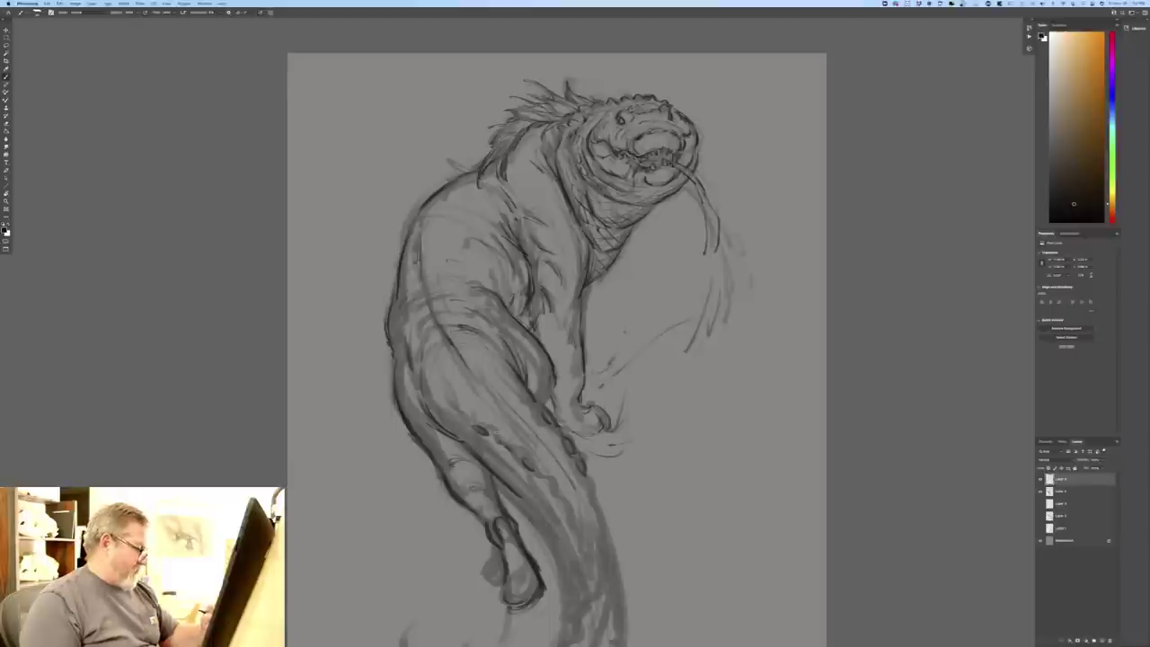
- Draw a dark contour line down the middle of the tail and add toe strokes to the hind foot
drag(546, 495, 582, 588)
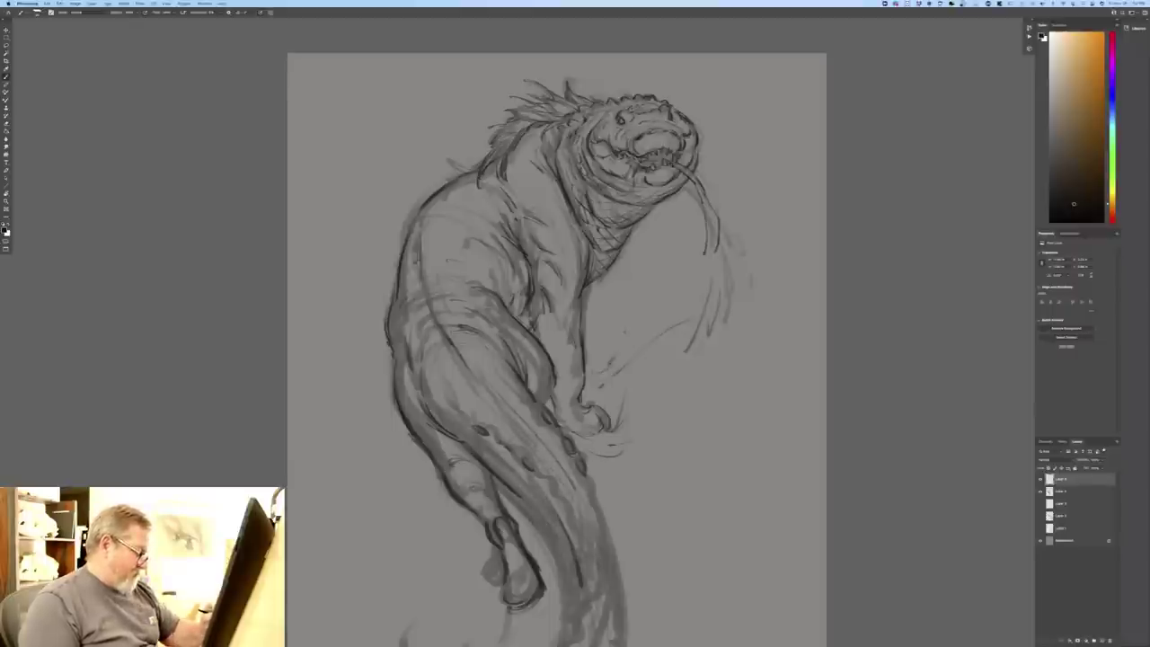
drag(292, 398, 304, 308)
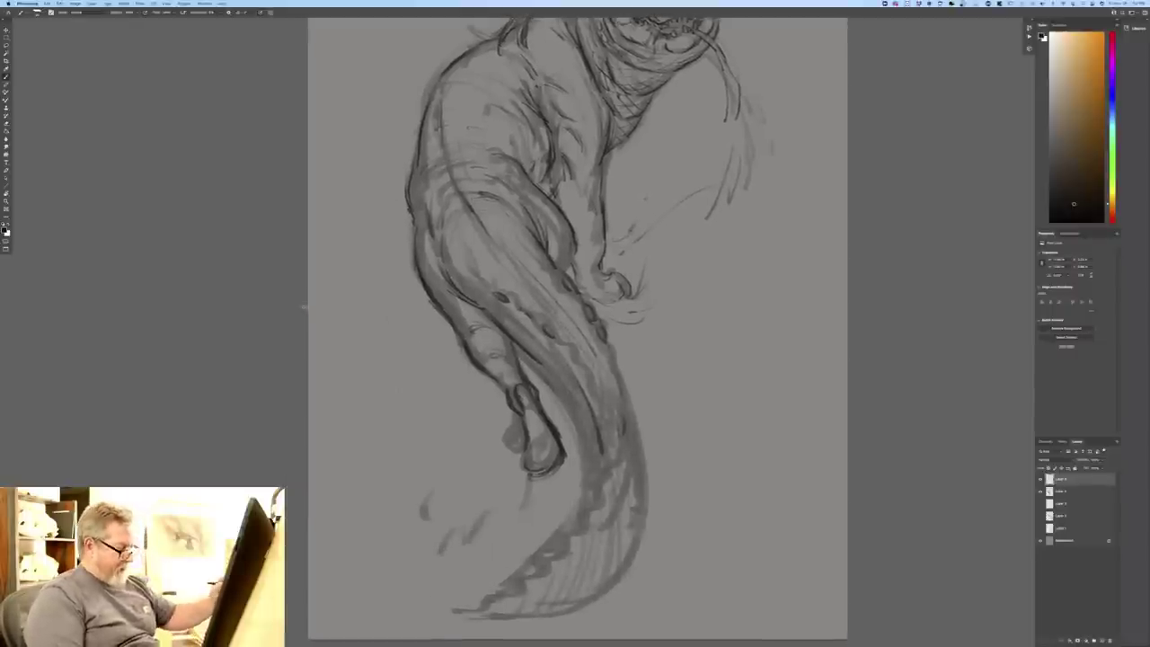
key(ctrl+minus)
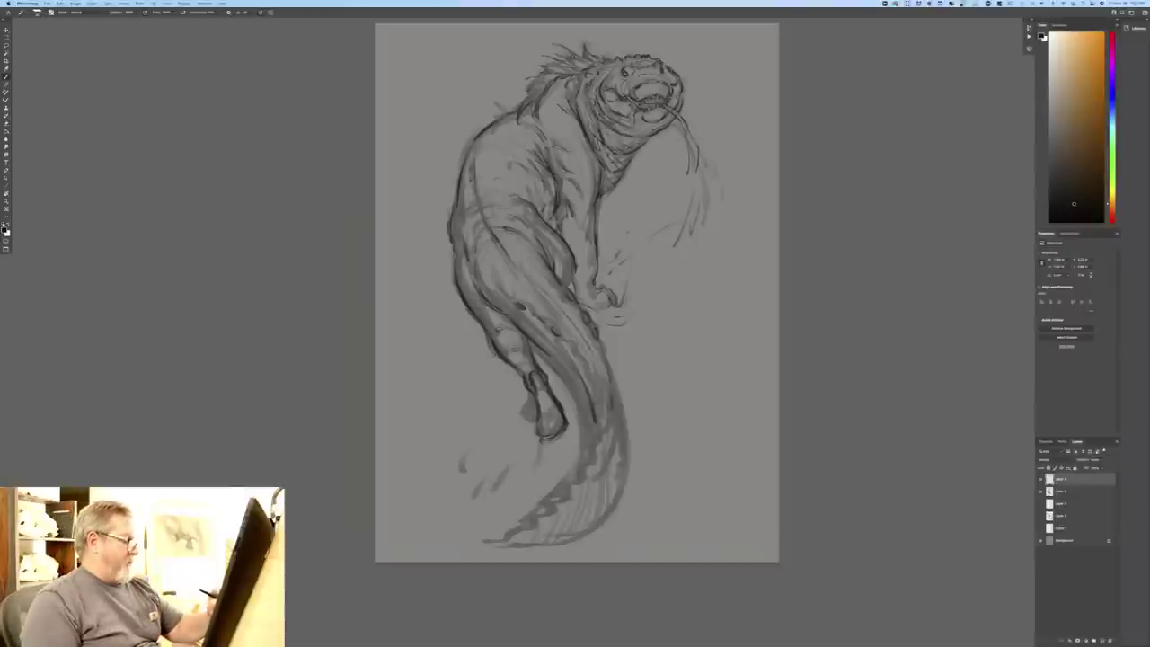
drag(532, 444, 551, 426)
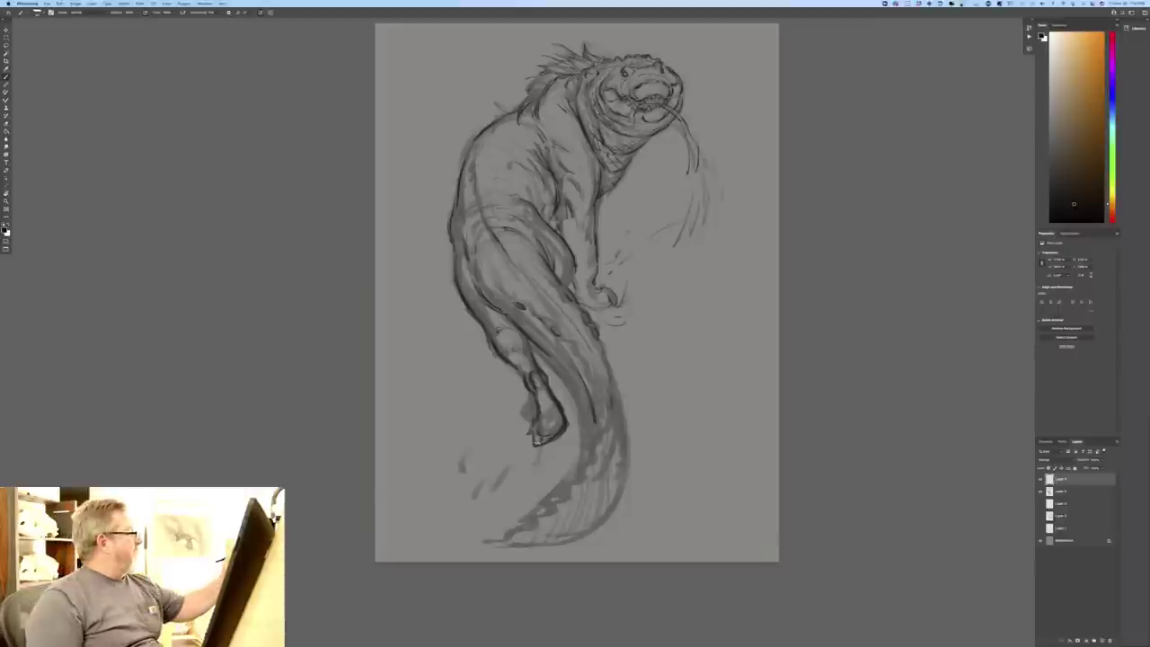
- Lasso the hanging hind leg's dark linework, free-transform it to extend farther down and outward, and clear the selection
key(l)
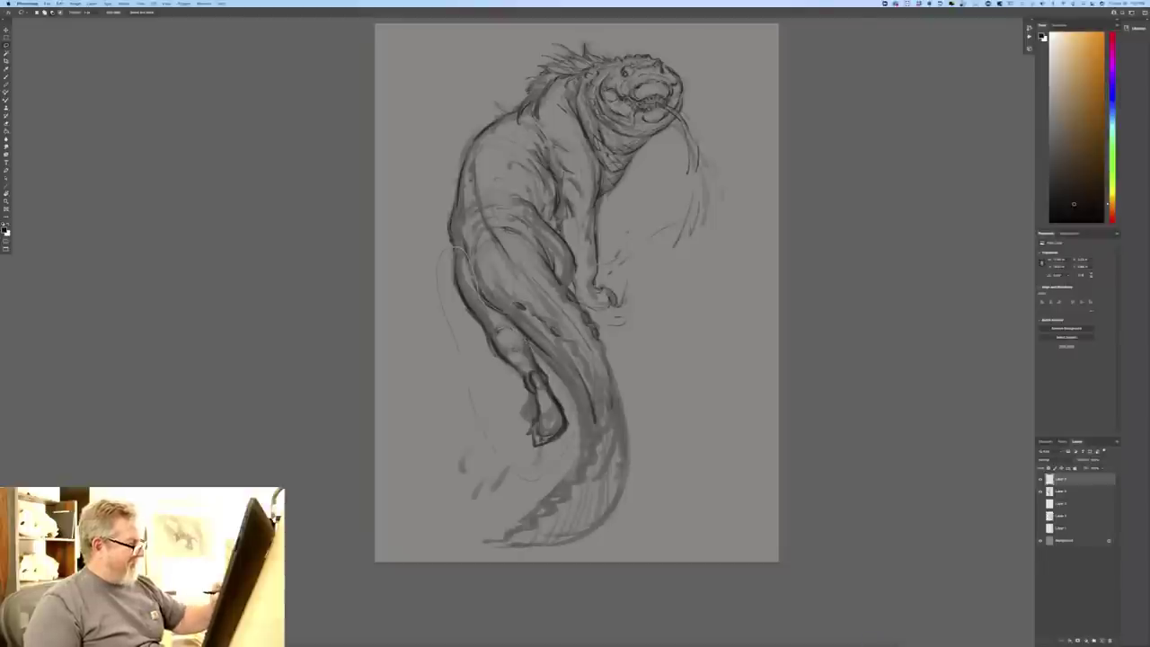
click(59, 4)
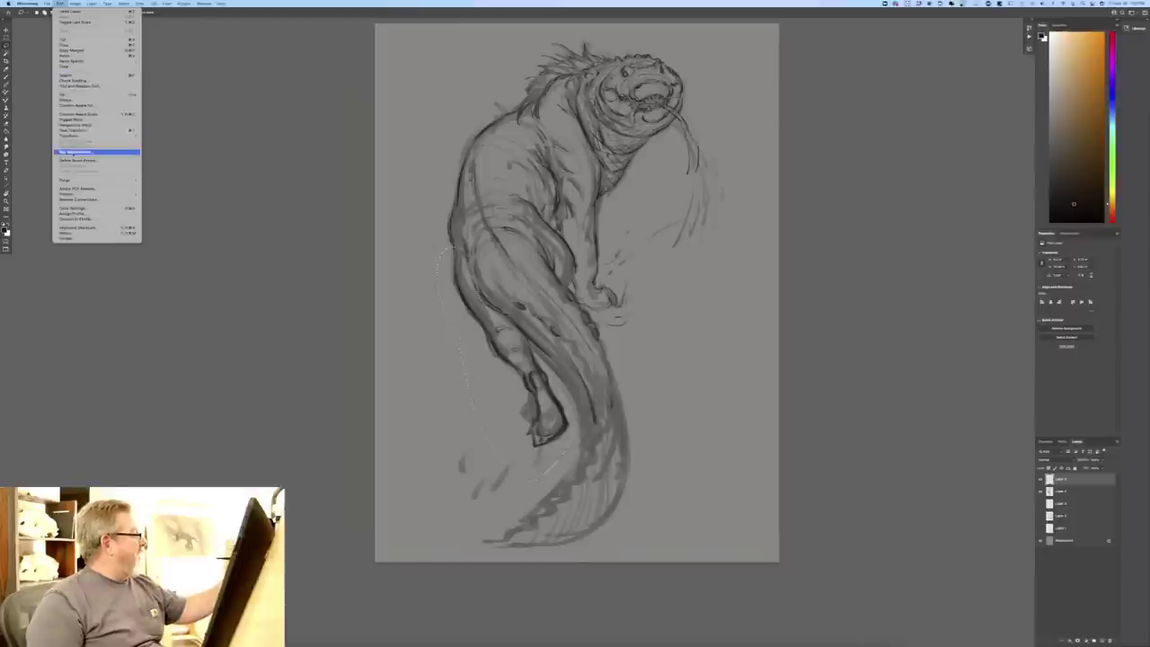
click(72, 131)
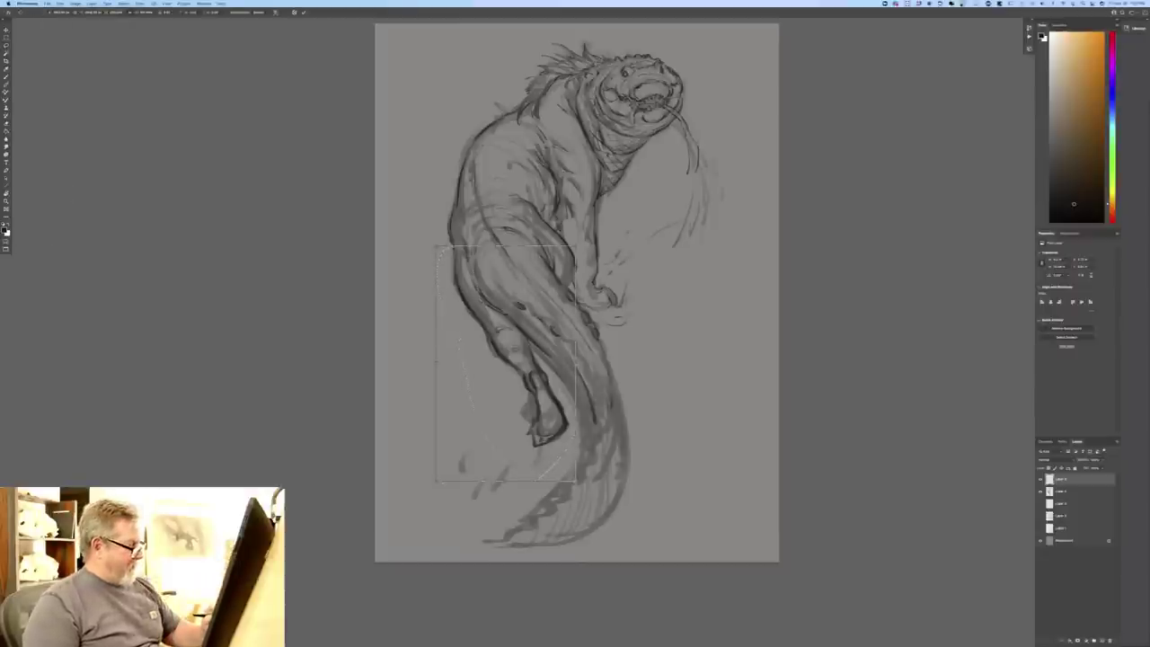
mouse_move(437, 480)
mouse_down()
mouse_move(433, 510)
mouse_move(392, 508)
mouse_move(419, 497)
mouse_up()
key(Return)
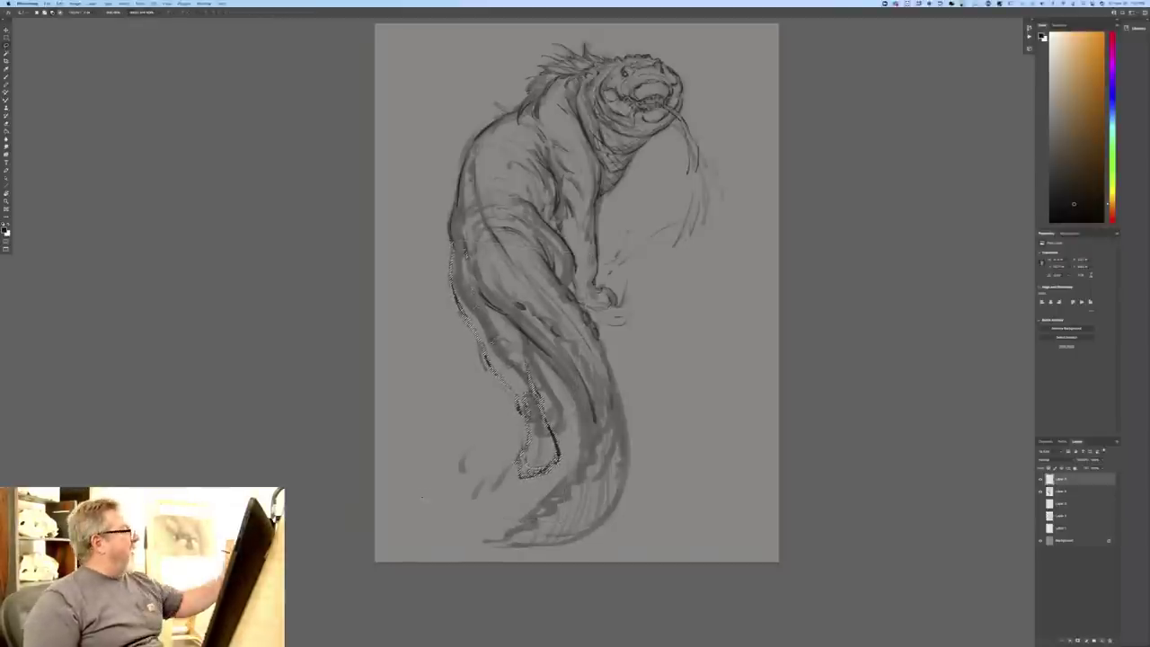
click(124, 3)
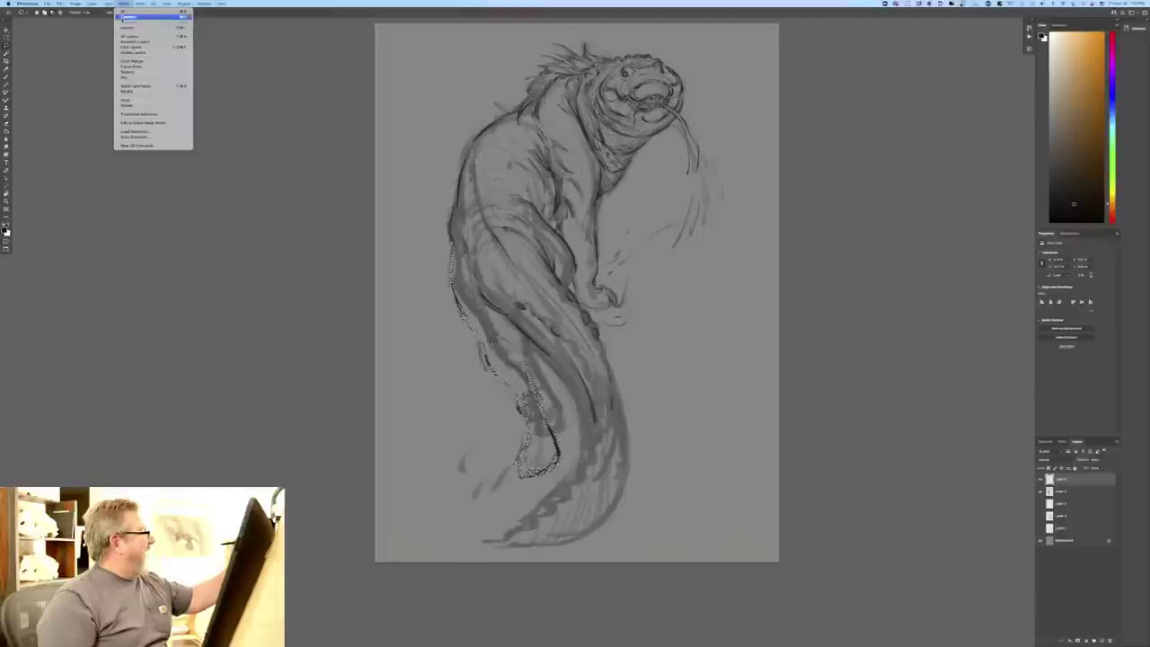
click(126, 17)
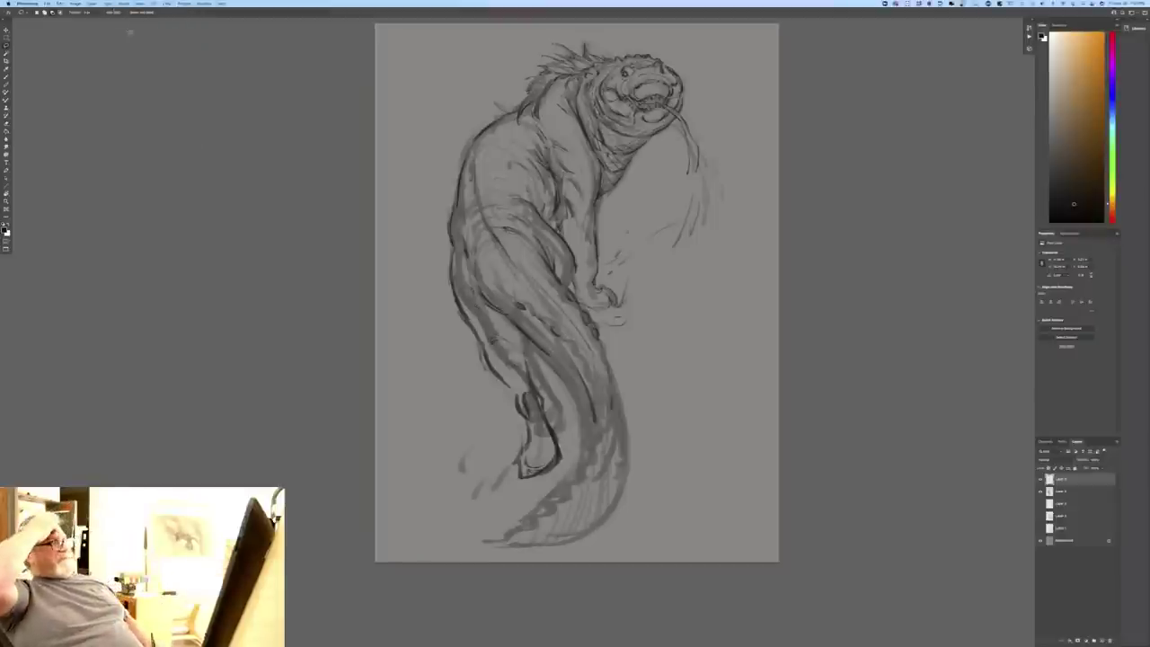
- Brush a dark inner contour down the lengthened hind leg to the heel and reinforce the thigh lines where it meets the tail
key(b)
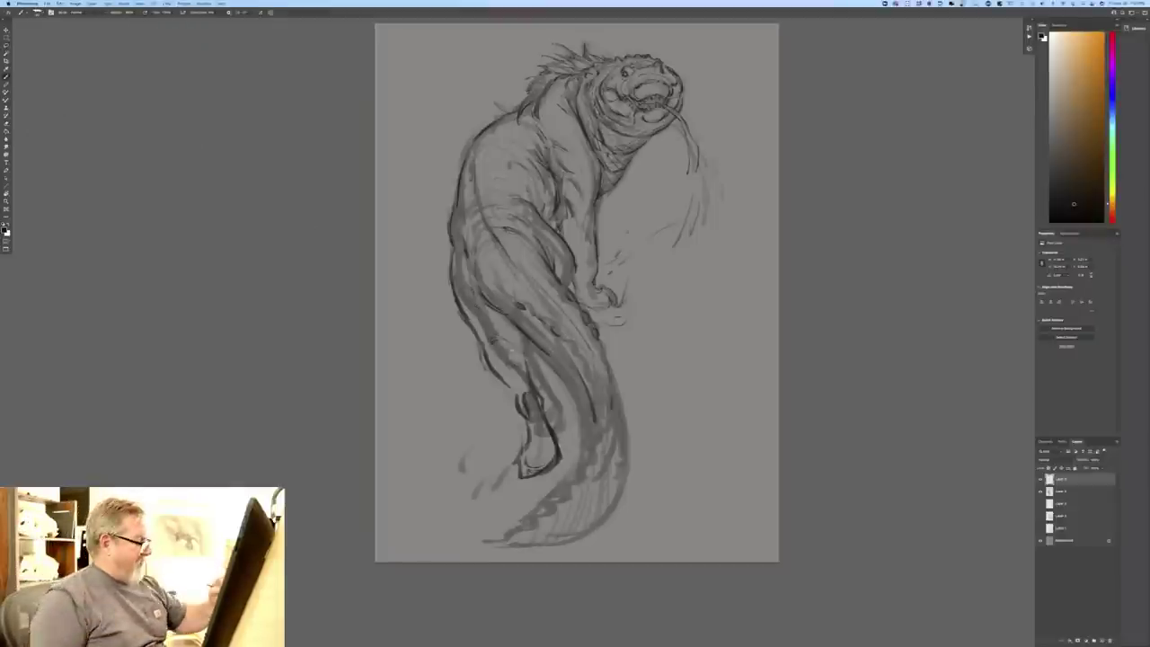
drag(523, 354, 561, 457)
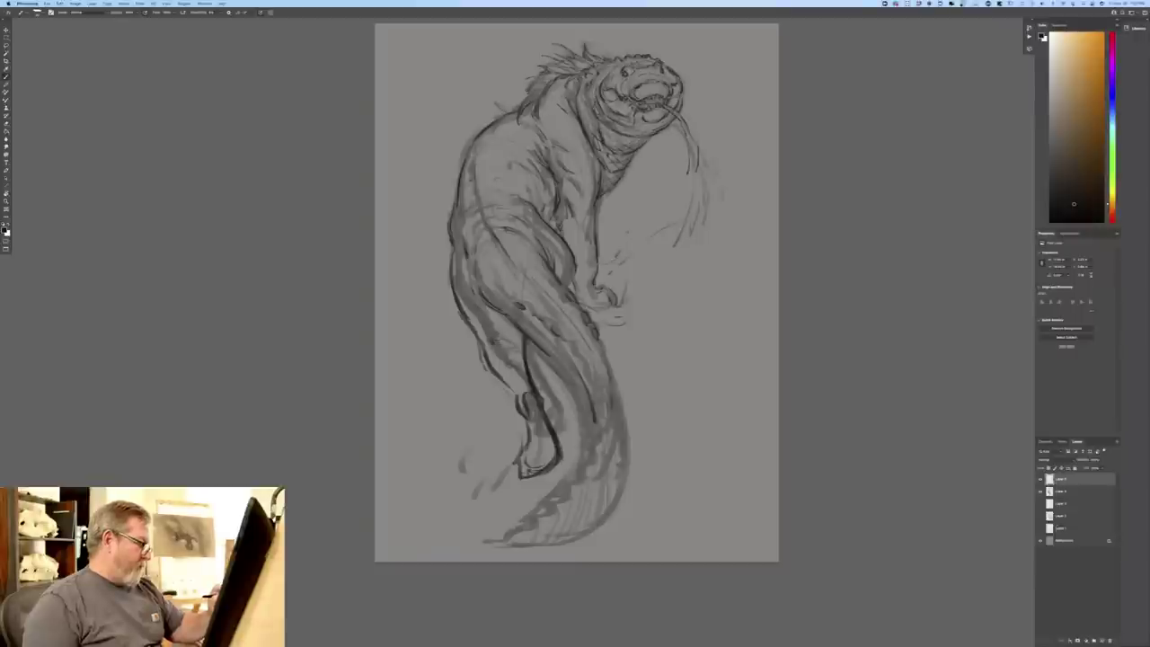
drag(521, 334, 520, 350)
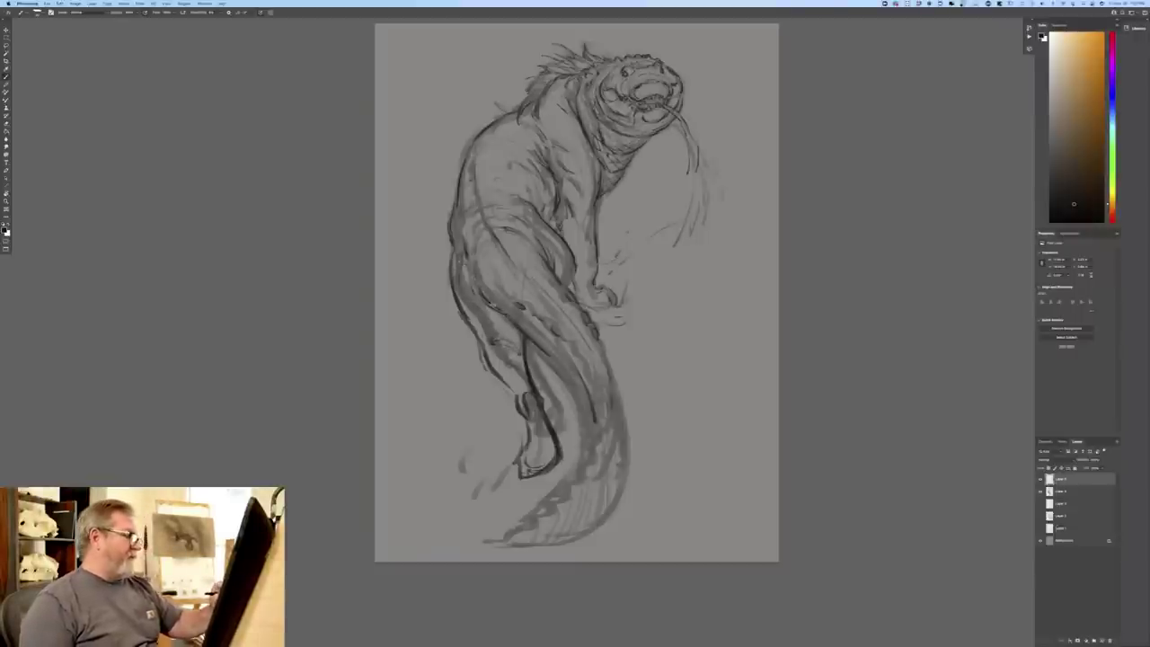
drag(517, 301, 481, 250)
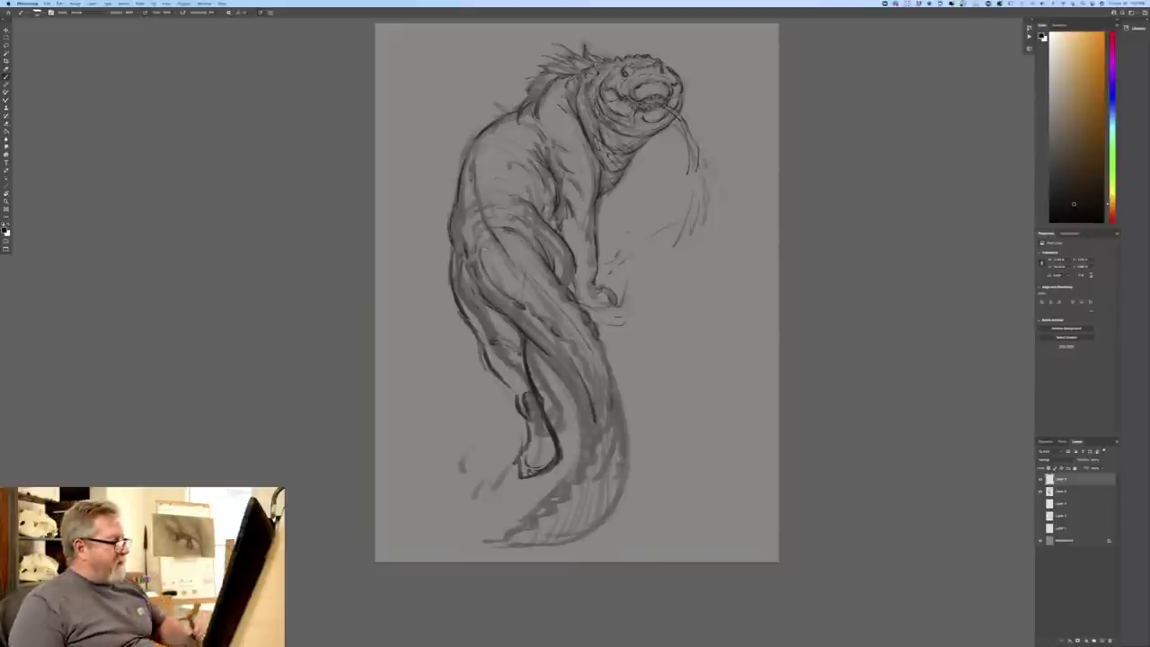
- Outline the far leg's knee and its small foot below the hand, and darken the near leg's shin, ankle and foot
drag(574, 267, 565, 286)
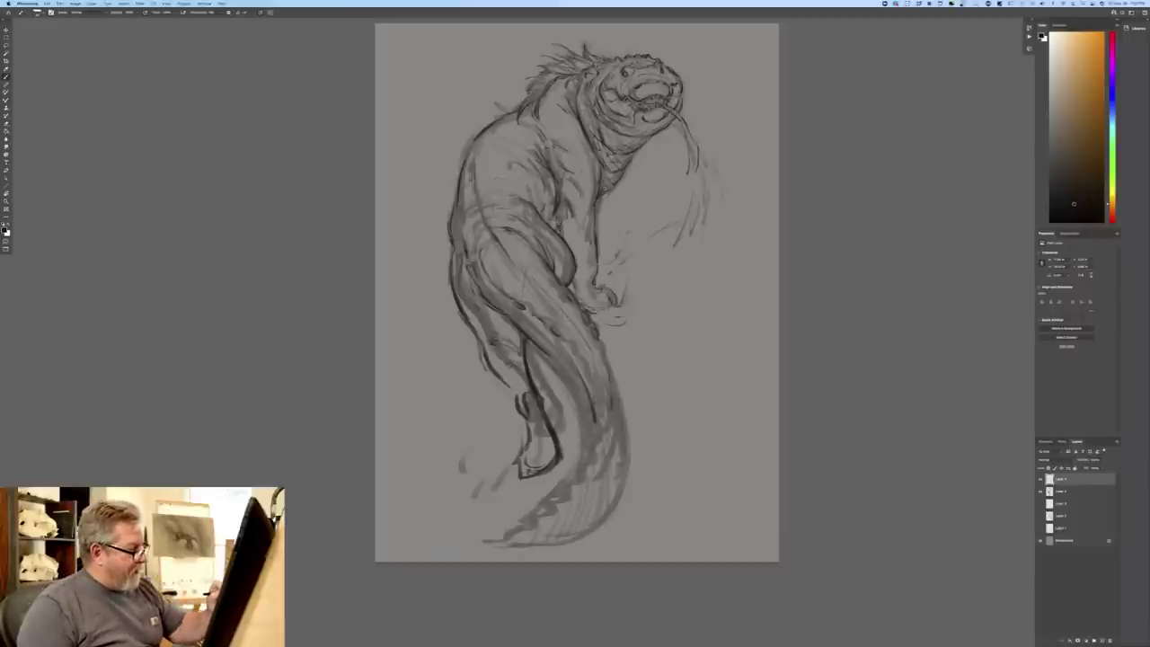
drag(595, 311, 615, 338)
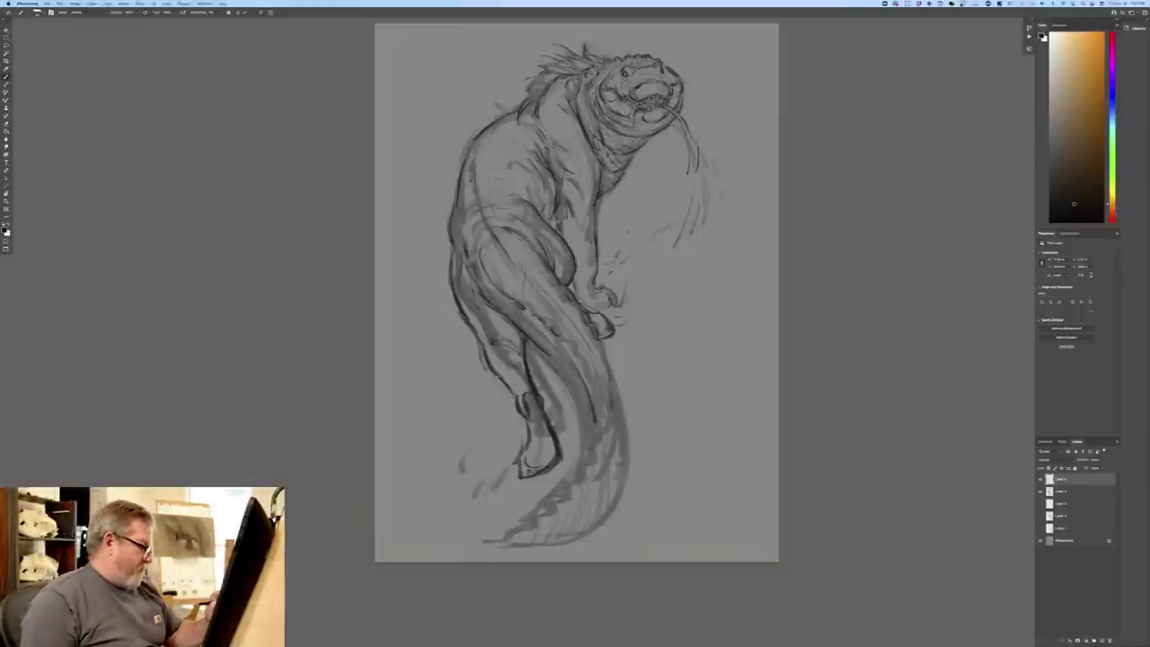
drag(500, 378, 526, 396)
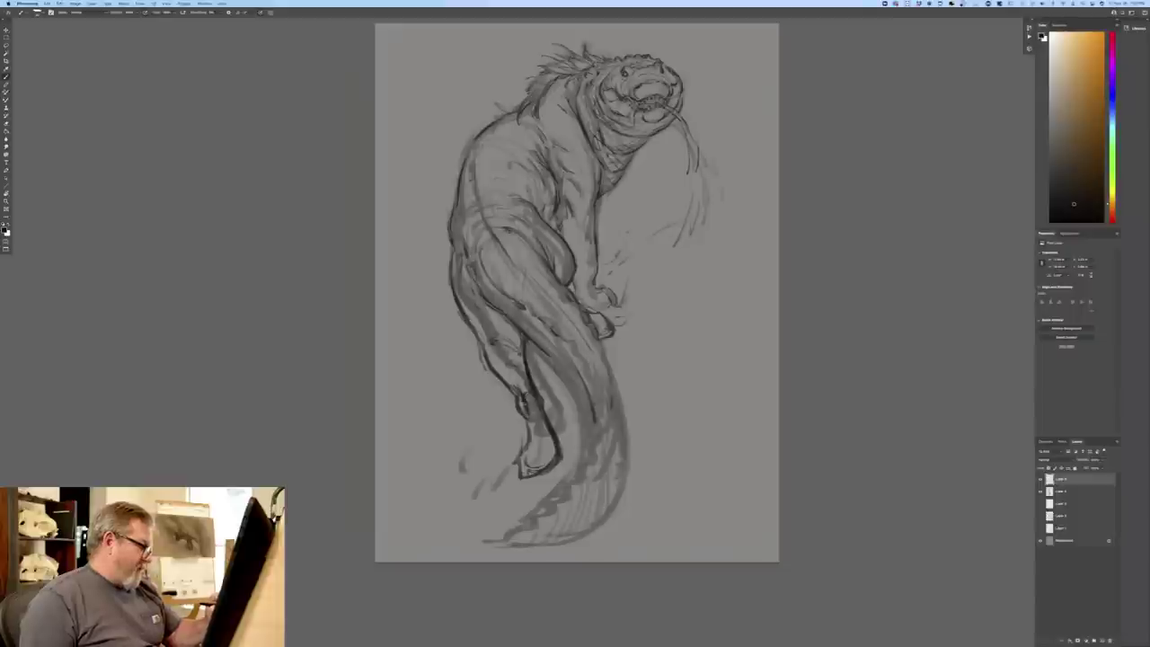
mouse_move(537, 446)
mouse_down()
mouse_move(523, 477)
mouse_move(534, 466)
mouse_up()
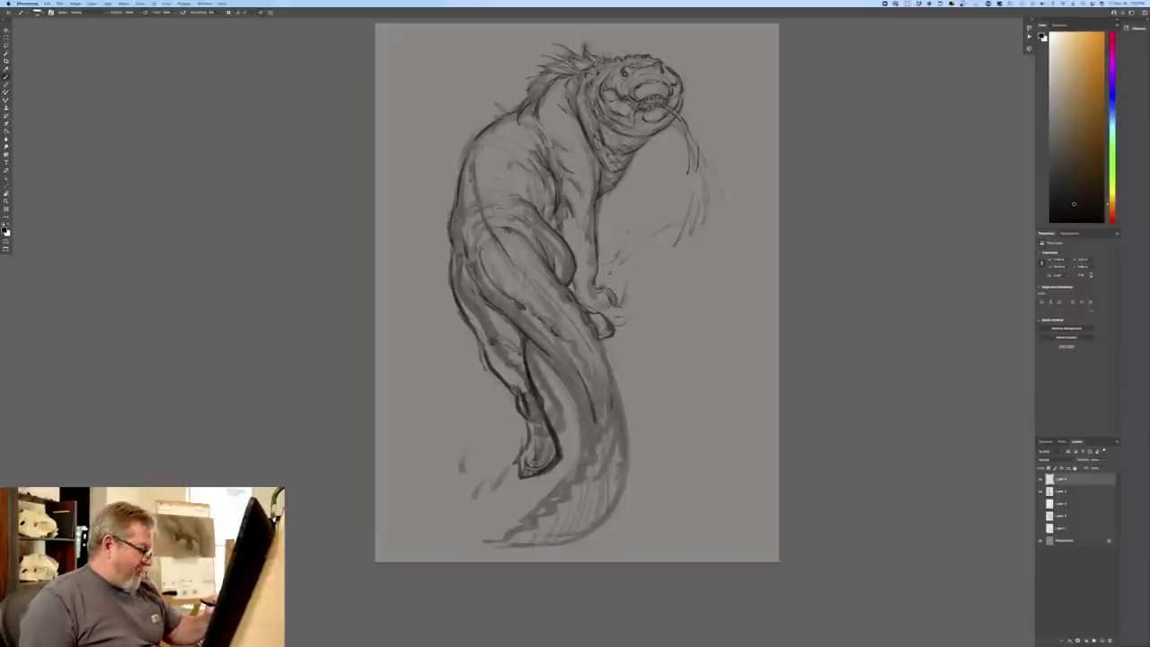
drag(534, 426, 521, 478)
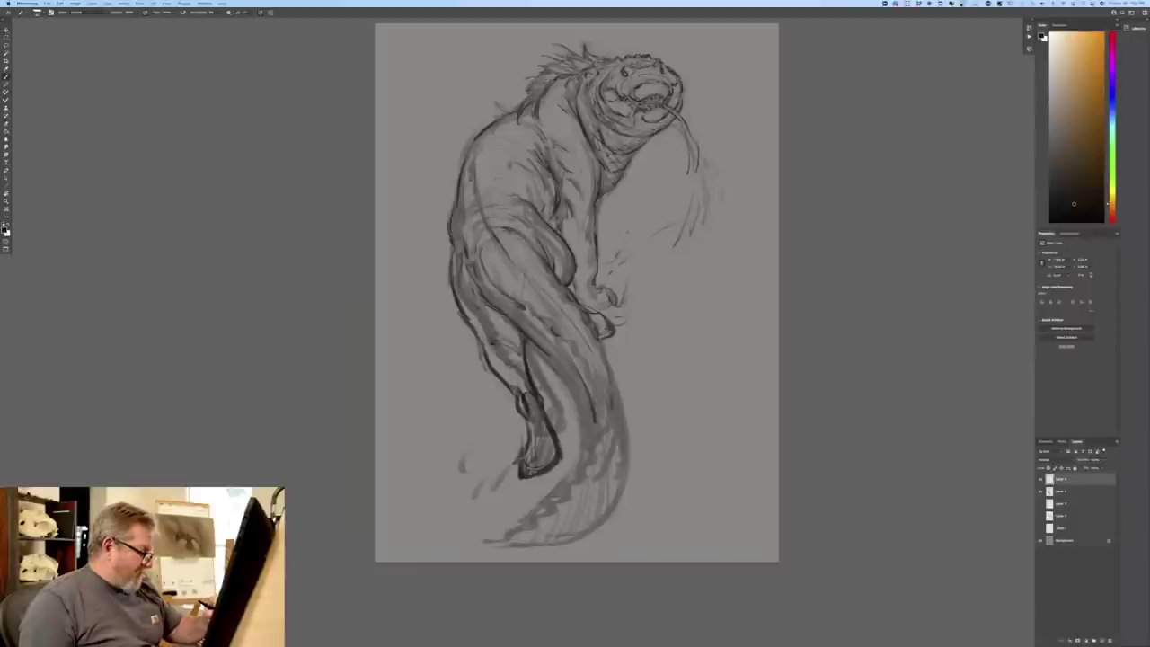
- Darken the tail's smooth outer edge and jagged inner edge down to the tip, and add a light stroke beneath the tongue
drag(575, 348, 539, 410)
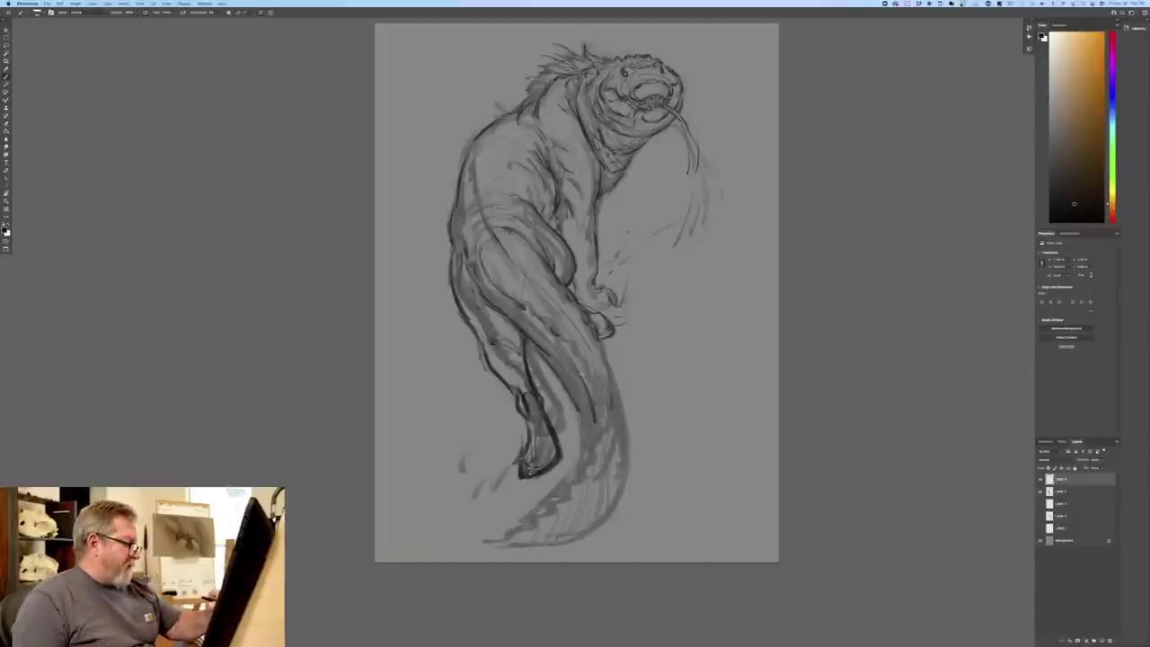
drag(618, 397, 624, 454)
drag(602, 348, 629, 447)
drag(627, 449, 604, 519)
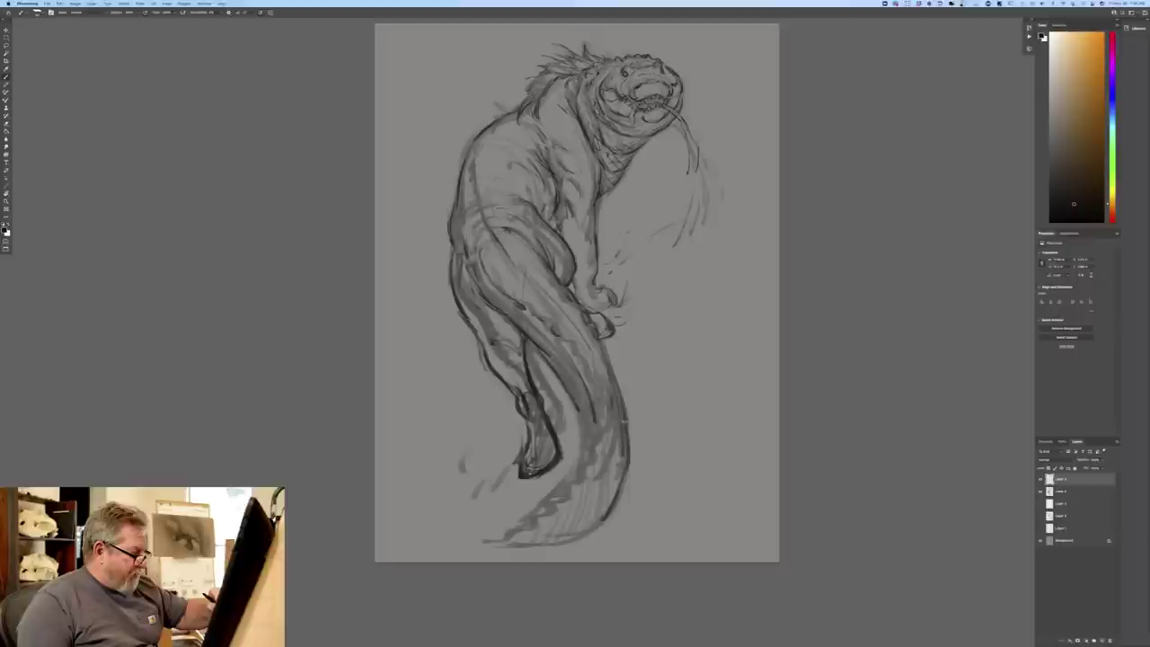
drag(618, 472, 607, 501)
drag(611, 490, 594, 517)
mouse_move(588, 392)
mouse_down()
mouse_move(573, 446)
mouse_move(580, 471)
mouse_move(503, 543)
mouse_move(517, 547)
mouse_move(498, 546)
mouse_up()
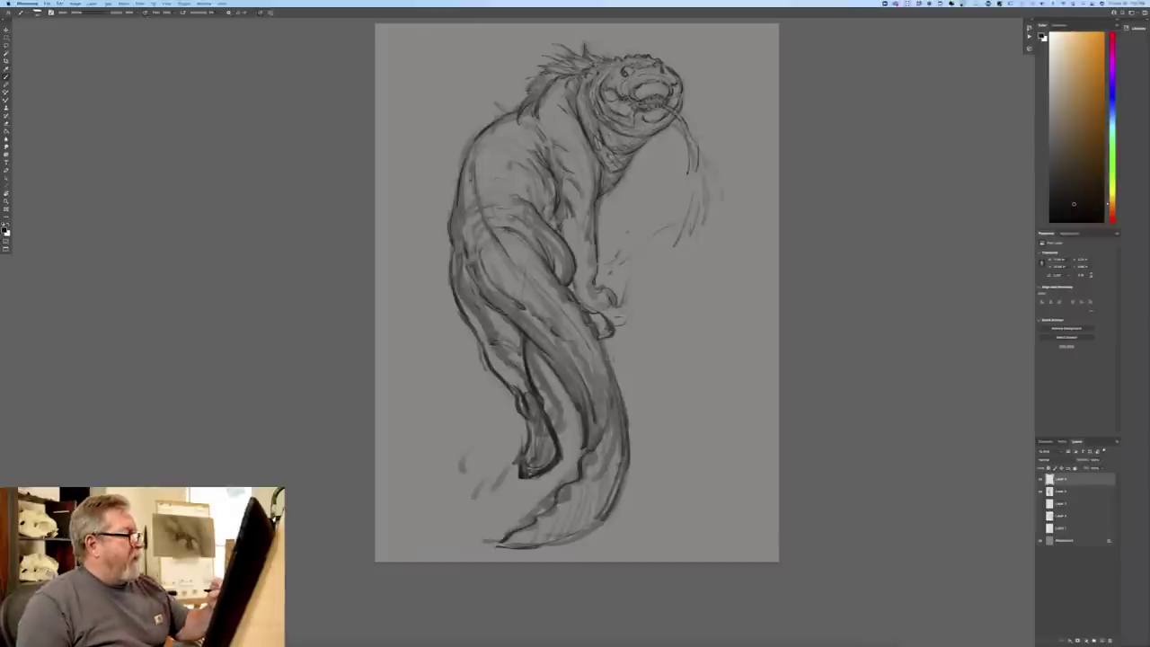
drag(683, 189, 667, 217)
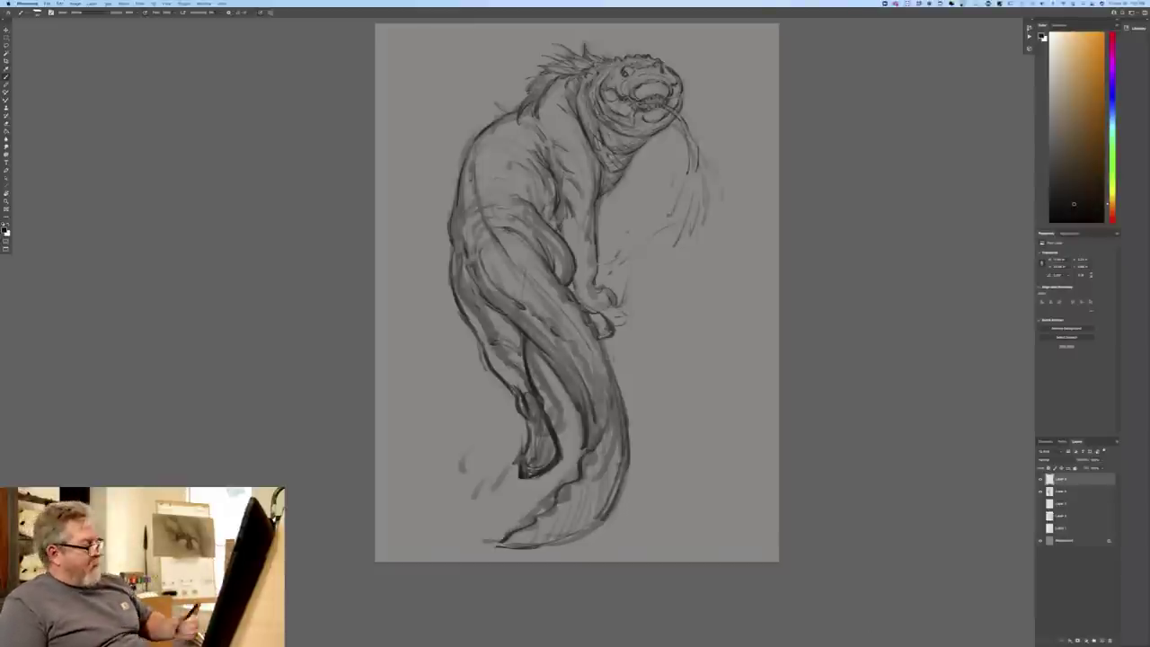
- Lasso the hind leg on the underlying sketch layer, free-transform and rotate it to match the new linework, and deselect
click(1056, 491)
click(6, 44)
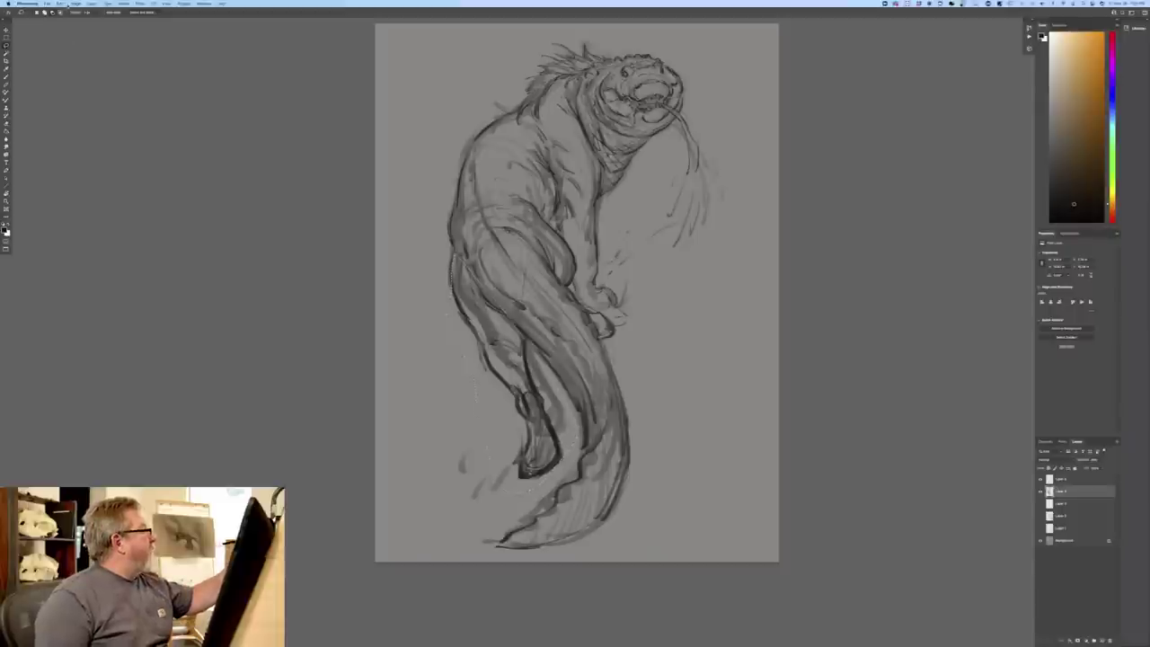
click(59, 3)
click(73, 130)
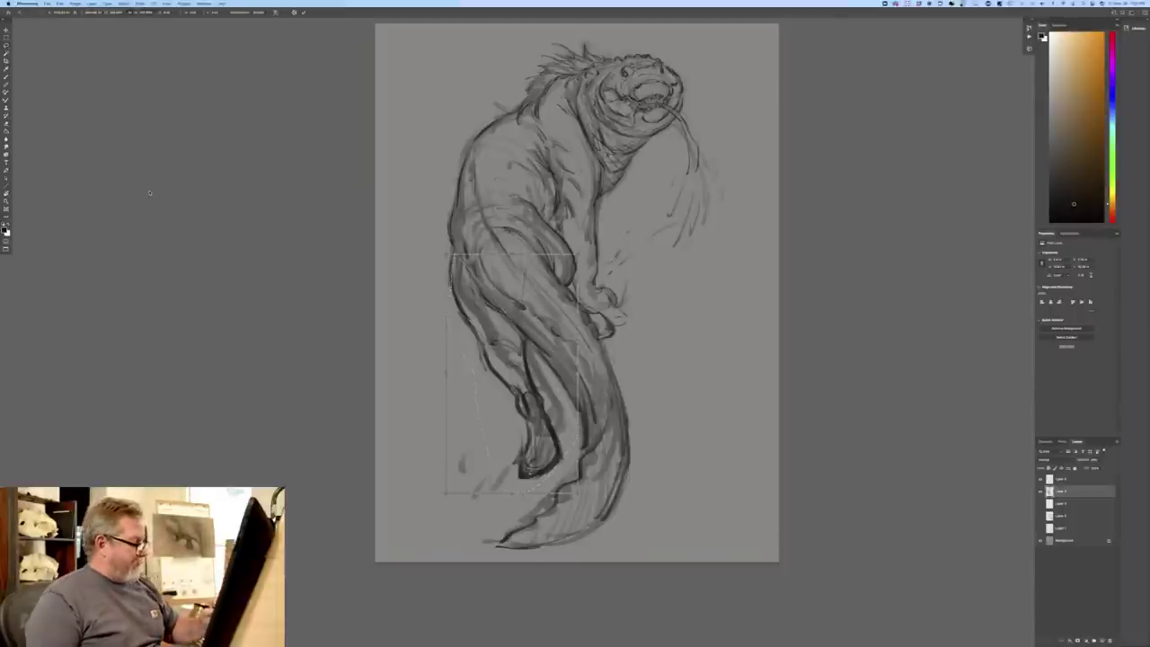
mouse_move(446, 493)
mouse_down()
mouse_move(448, 528)
mouse_move(411, 518)
mouse_move(395, 529)
mouse_up()
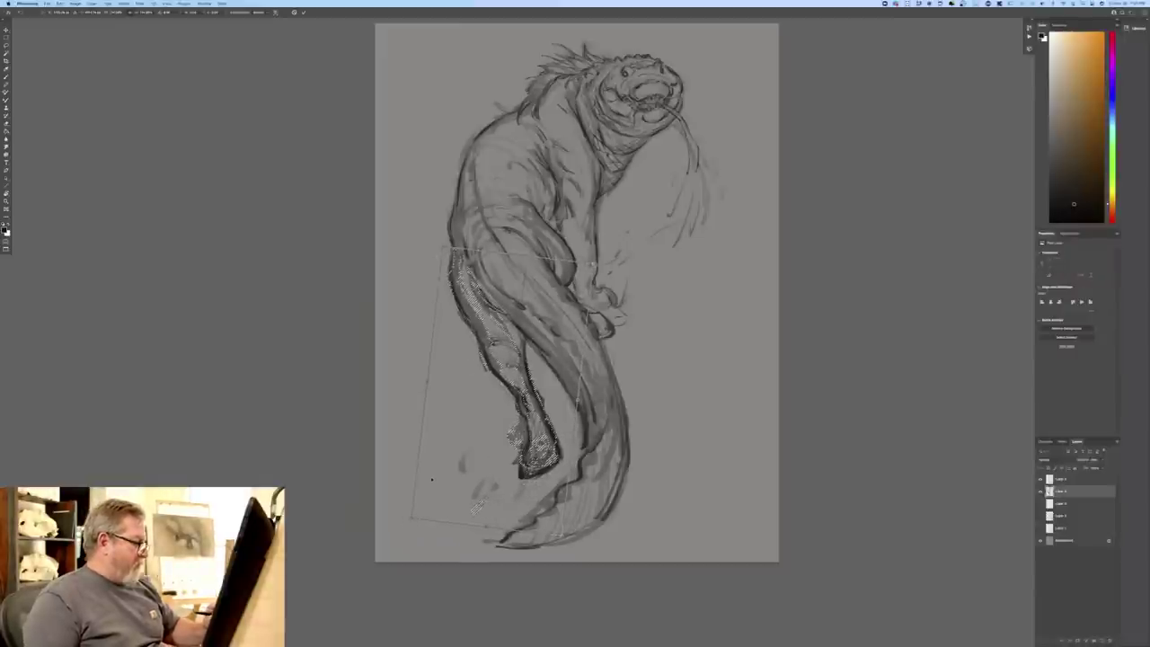
drag(431, 480, 432, 470)
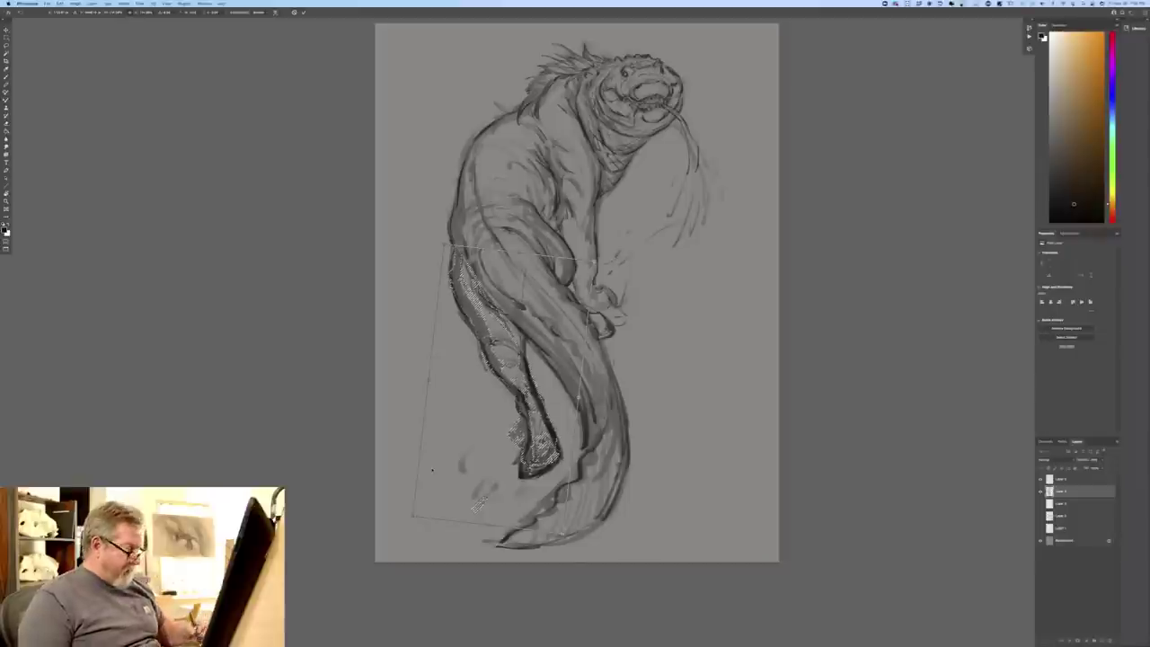
key(Return)
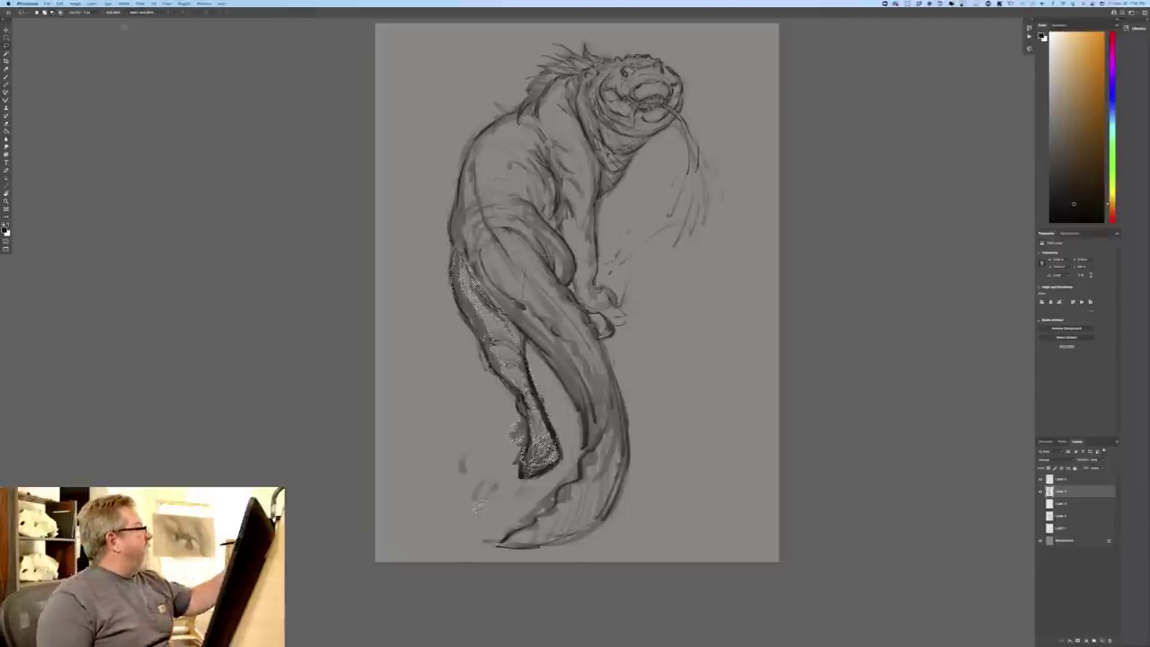
click(124, 4)
click(133, 30)
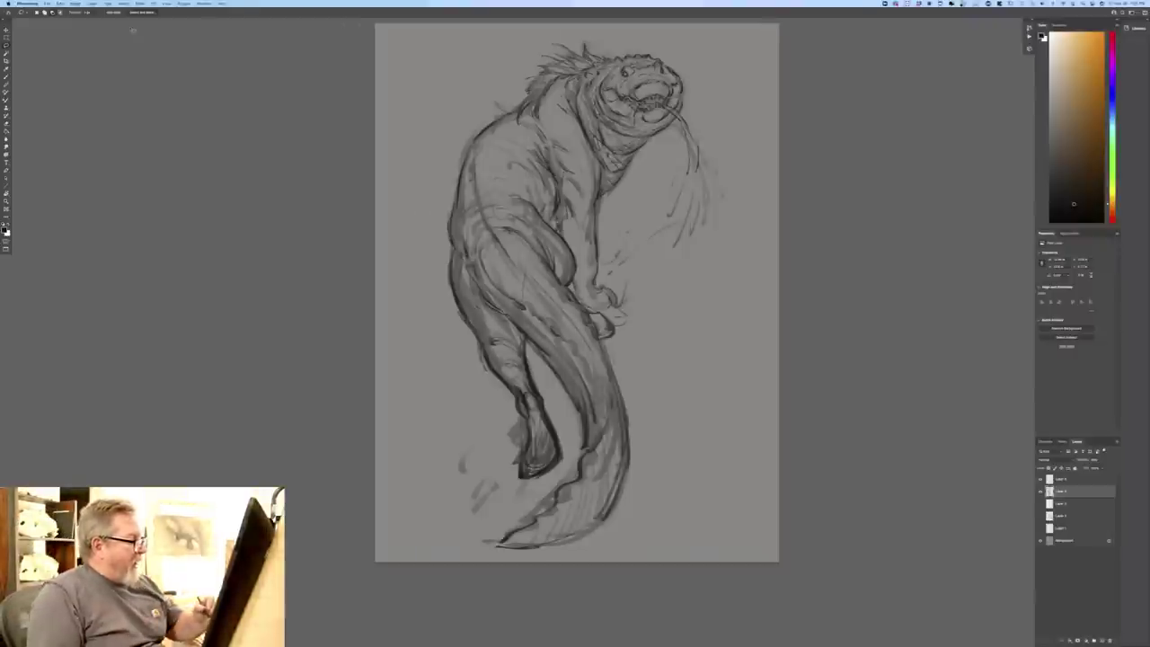
- Lower the opacity of the underlying rough sketch layer and add a new layer beneath it
key(b)
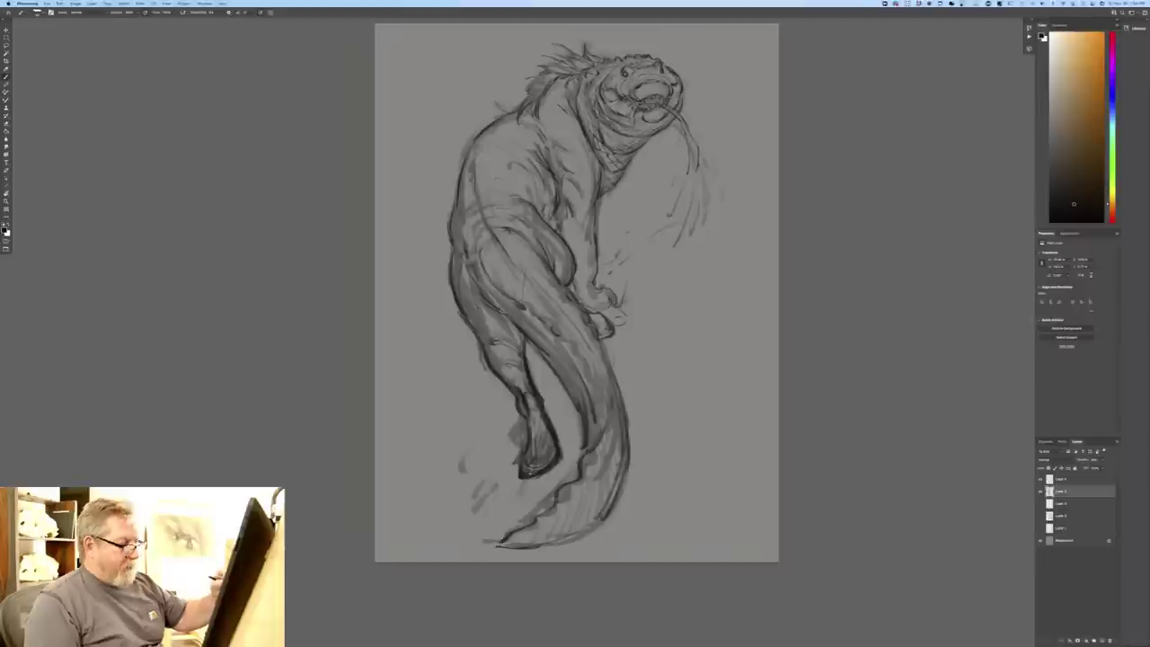
click(1060, 480)
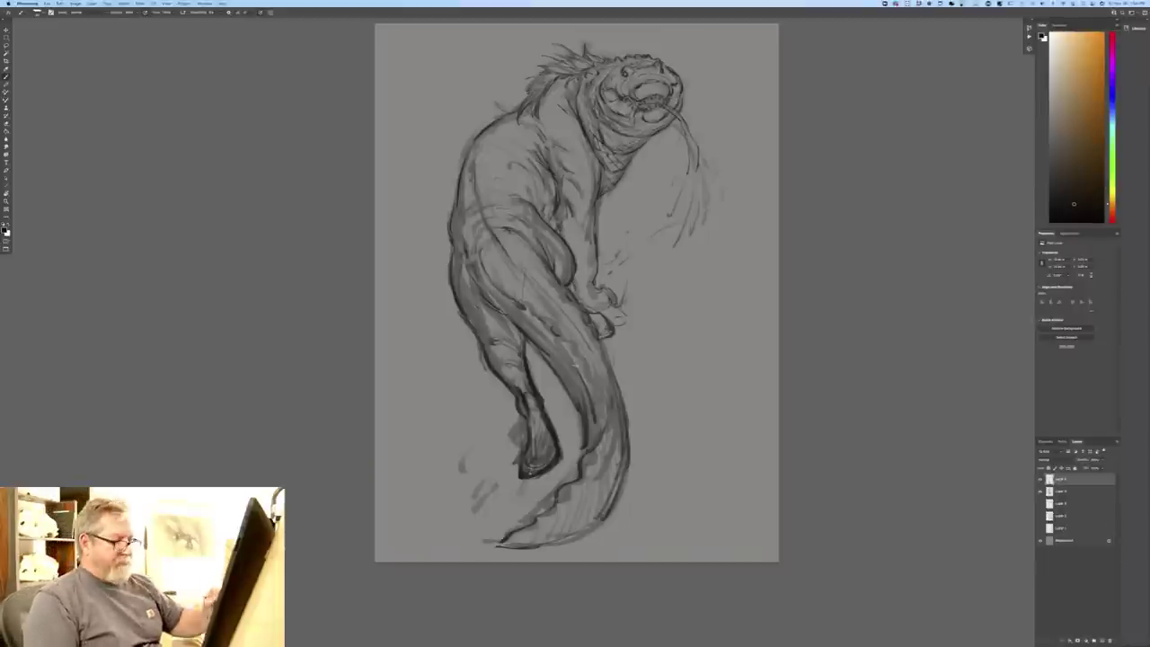
click(1064, 493)
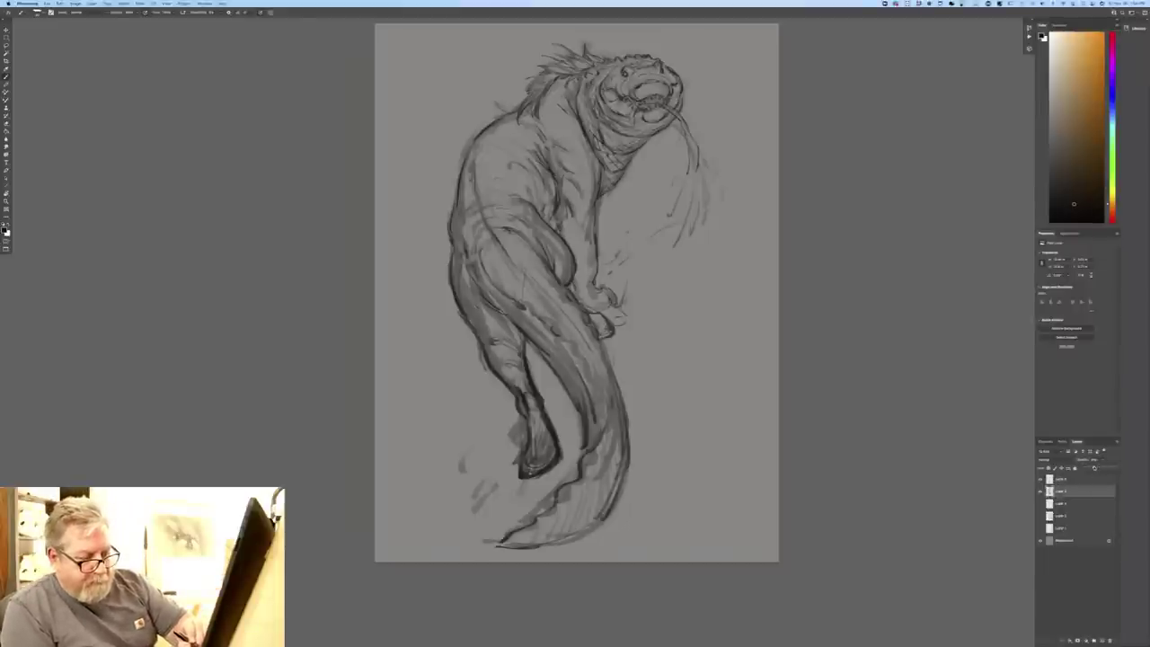
drag(1094, 468, 1091, 468)
click(1081, 505)
click(1101, 640)
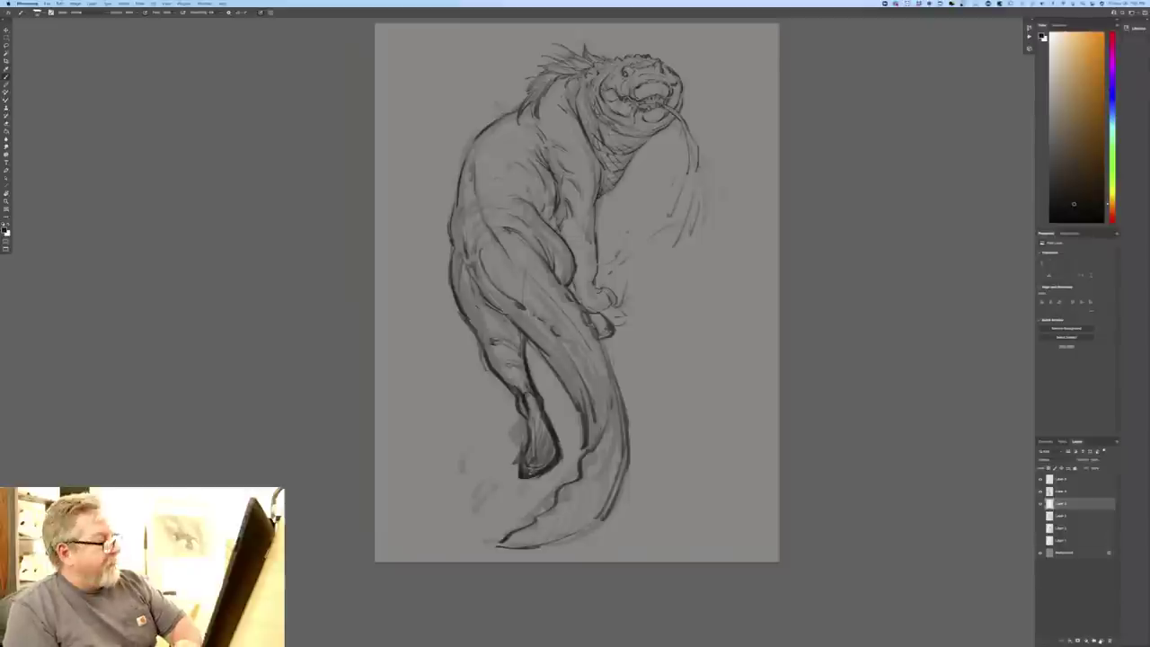
- Set the foreground colour to a light orange-tan and choose the second brush preset in the open brush group
click(5, 230)
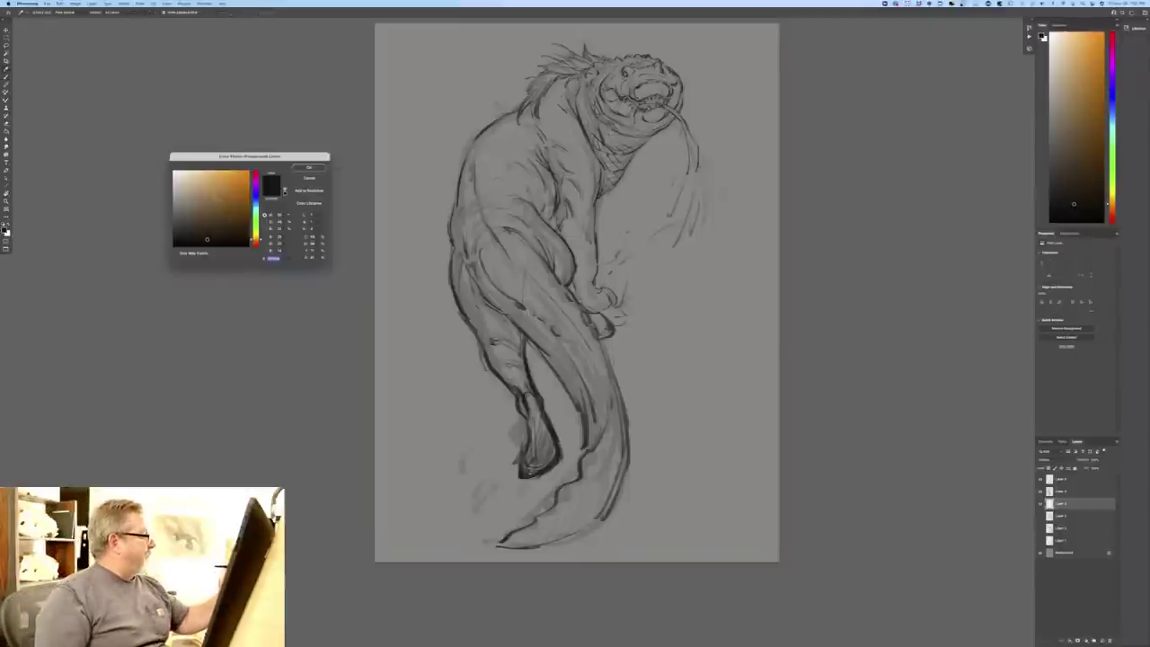
click(216, 190)
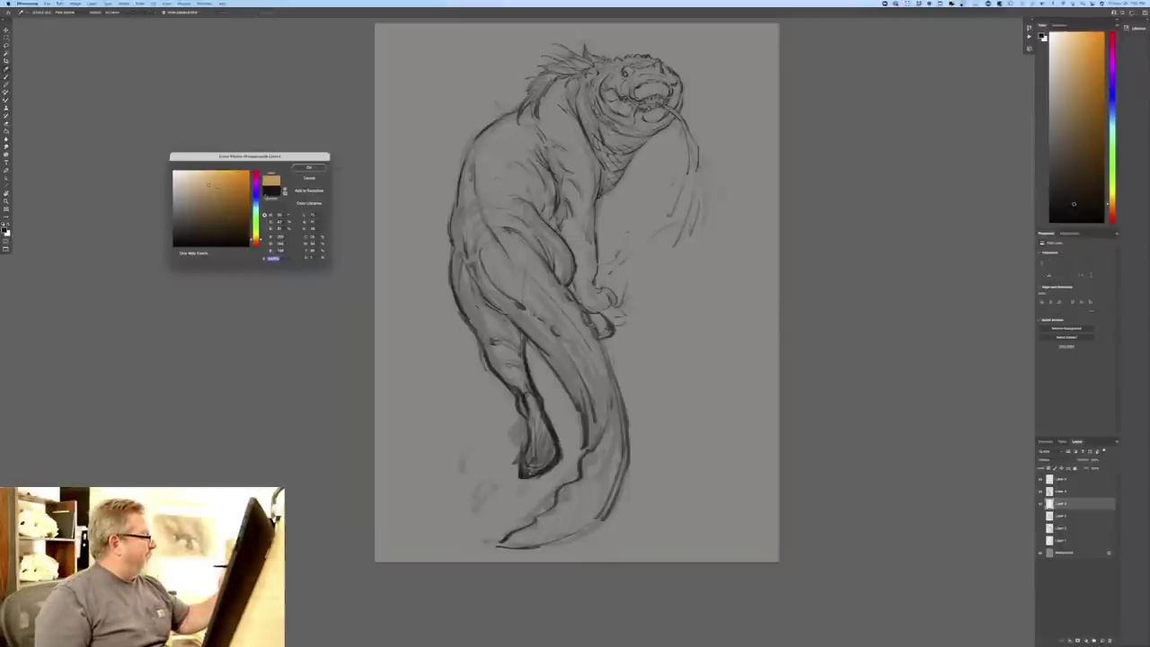
click(309, 167)
click(38, 13)
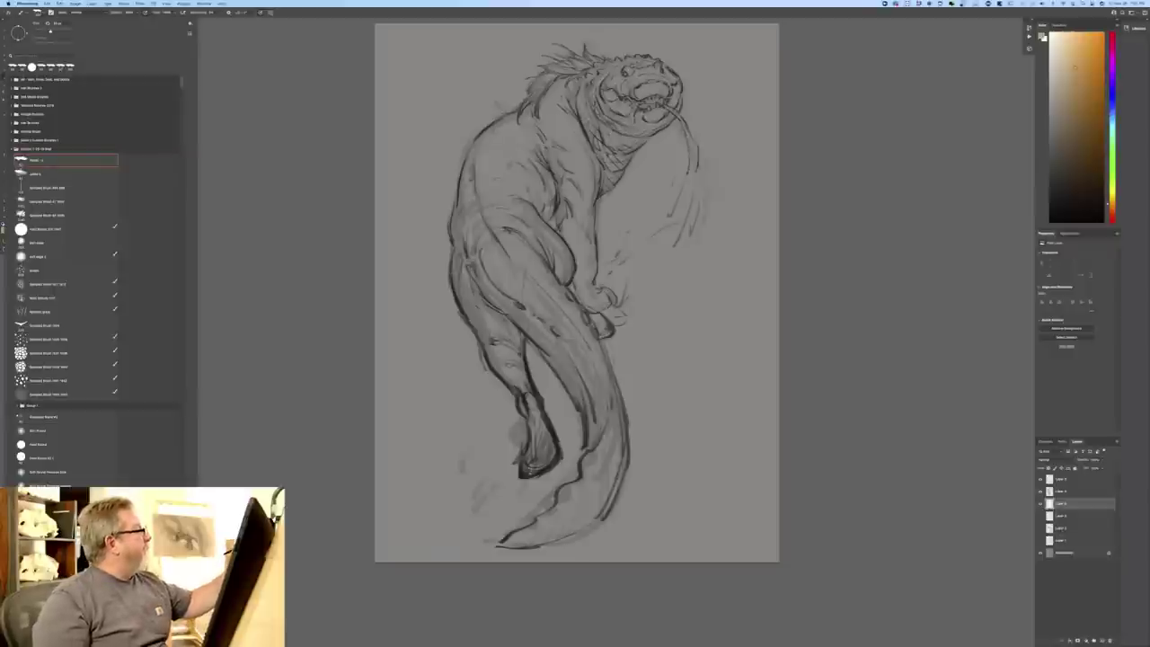
click(68, 173)
key(Return)
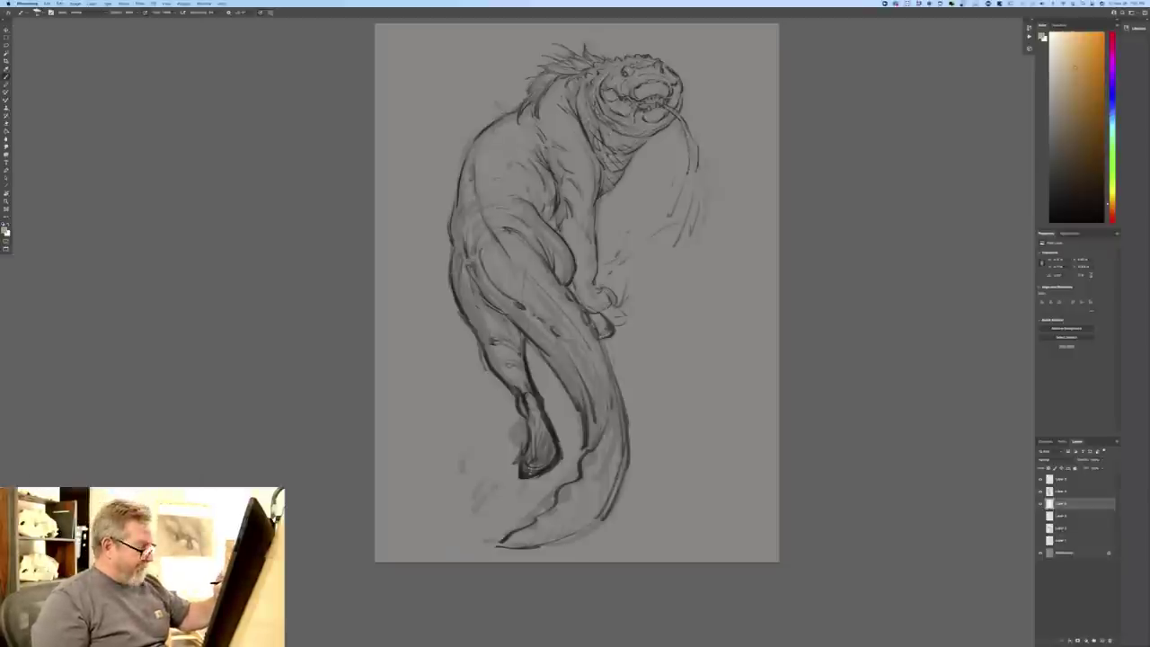
- Paint a patch of orange-tan over the creature's lower back, hip and the base of the tail
mouse_move(506, 200)
mouse_down()
mouse_move(526, 298)
mouse_move(483, 234)
mouse_move(496, 250)
mouse_move(476, 261)
mouse_up()
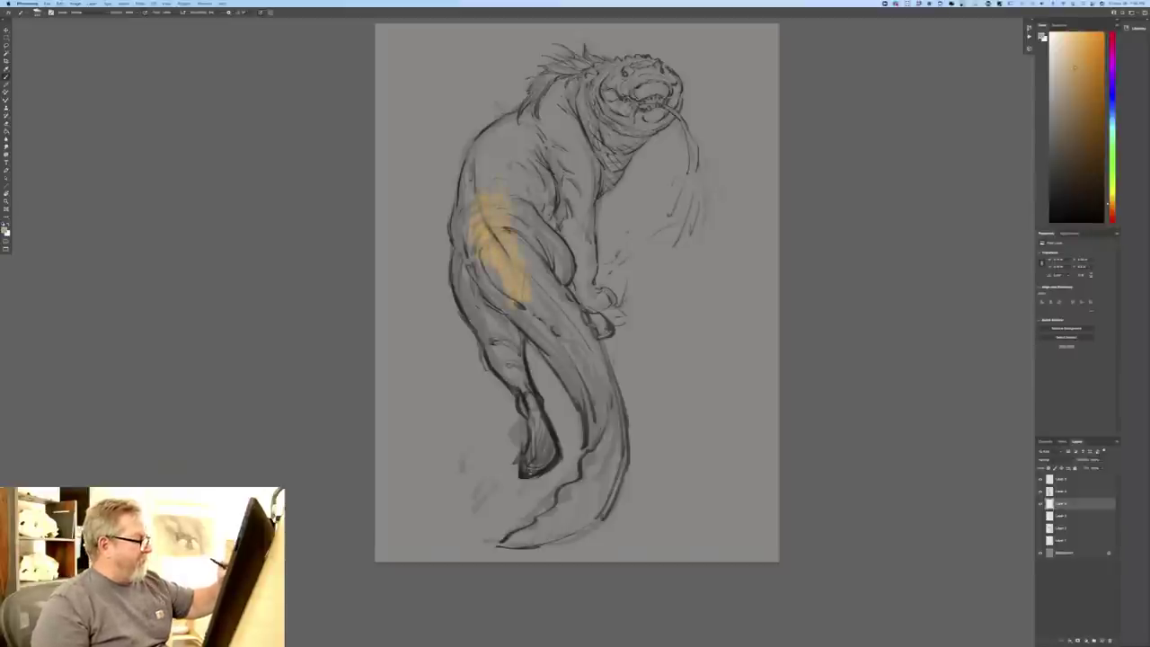
drag(485, 163, 468, 235)
drag(503, 183, 514, 232)
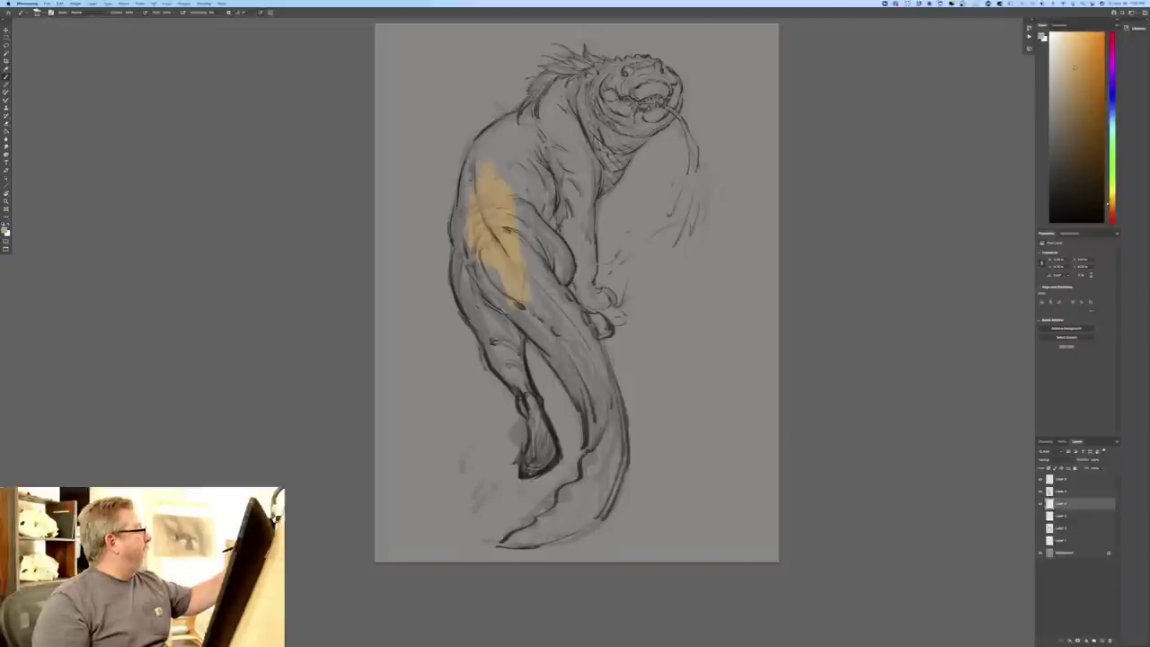
- Block in orange-tan over the creature's back, hip and upper hind leg, then down the near forearm and hand
mouse_move(519, 203)
mouse_down()
mouse_move(539, 276)
mouse_move(496, 146)
mouse_move(526, 113)
mouse_move(491, 128)
mouse_move(460, 208)
mouse_move(460, 285)
mouse_move(476, 329)
mouse_up()
mouse_move(473, 265)
mouse_down()
mouse_move(490, 335)
mouse_move(539, 316)
mouse_up()
mouse_move(512, 148)
mouse_down()
mouse_move(572, 293)
mouse_move(559, 280)
mouse_move(557, 228)
mouse_up()
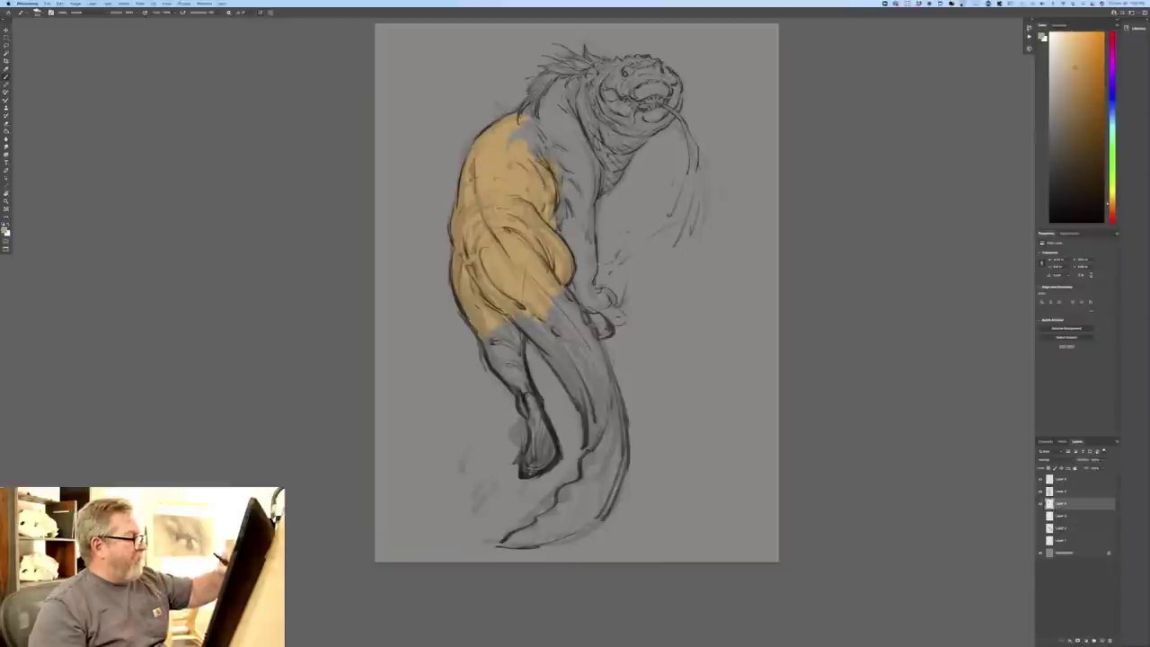
drag(557, 184, 584, 274)
drag(590, 231, 591, 279)
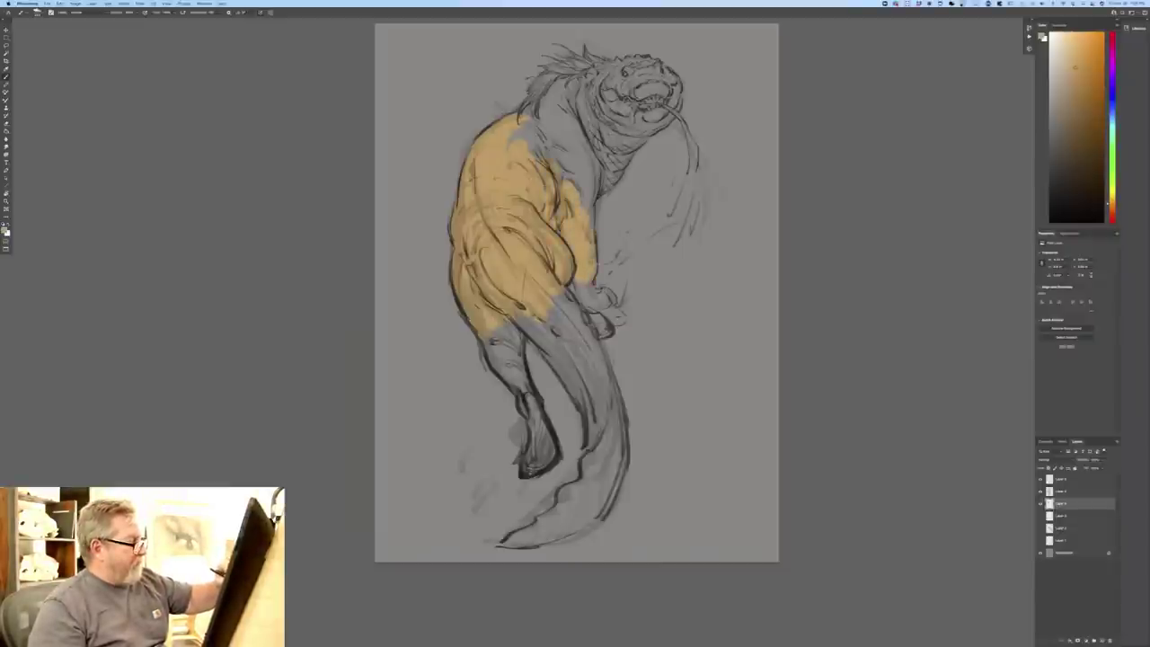
key(e)
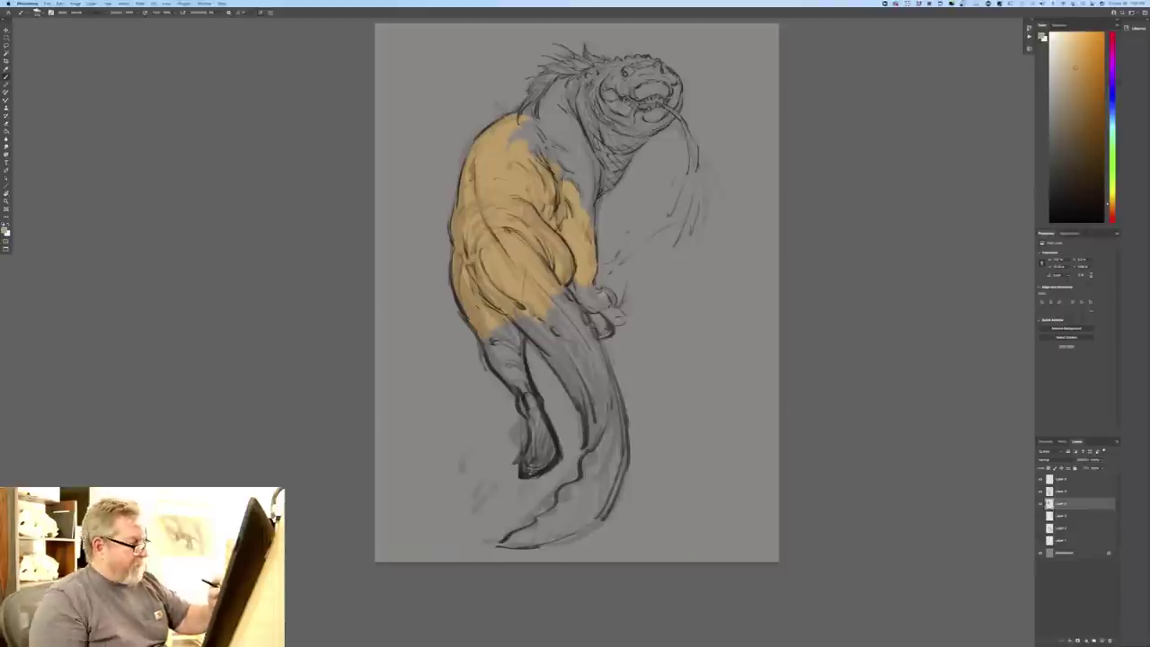
drag(597, 289, 604, 310)
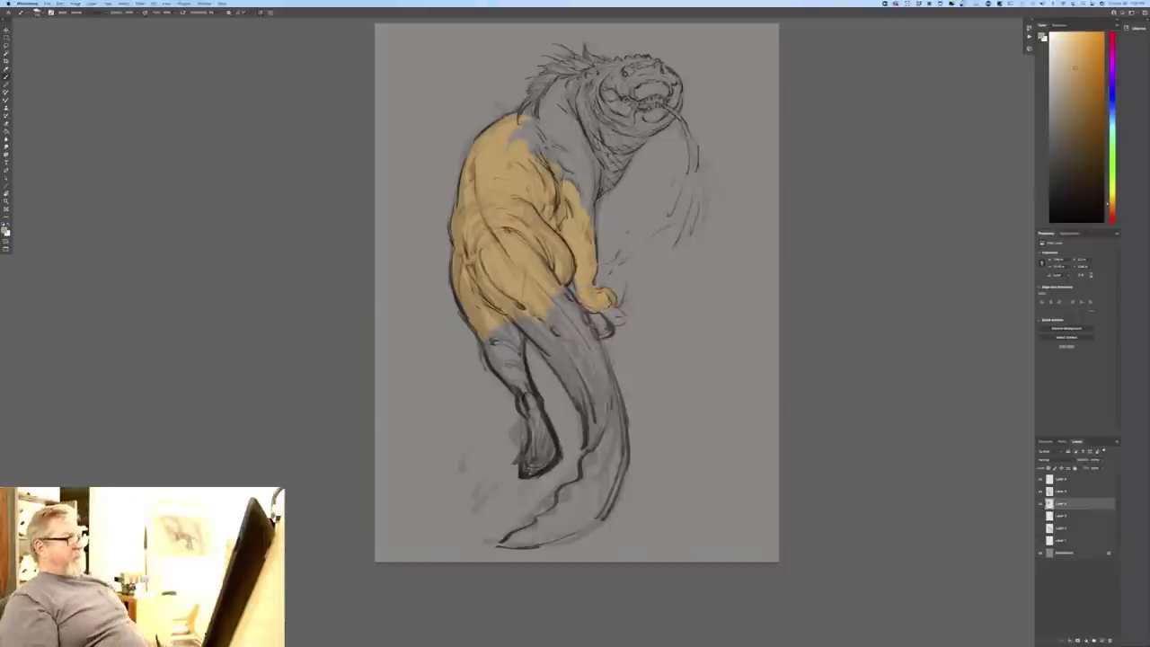
- Extend the orange-tan over the upper arm, shoulder, lower throat and the base of the mane
drag(583, 149, 589, 222)
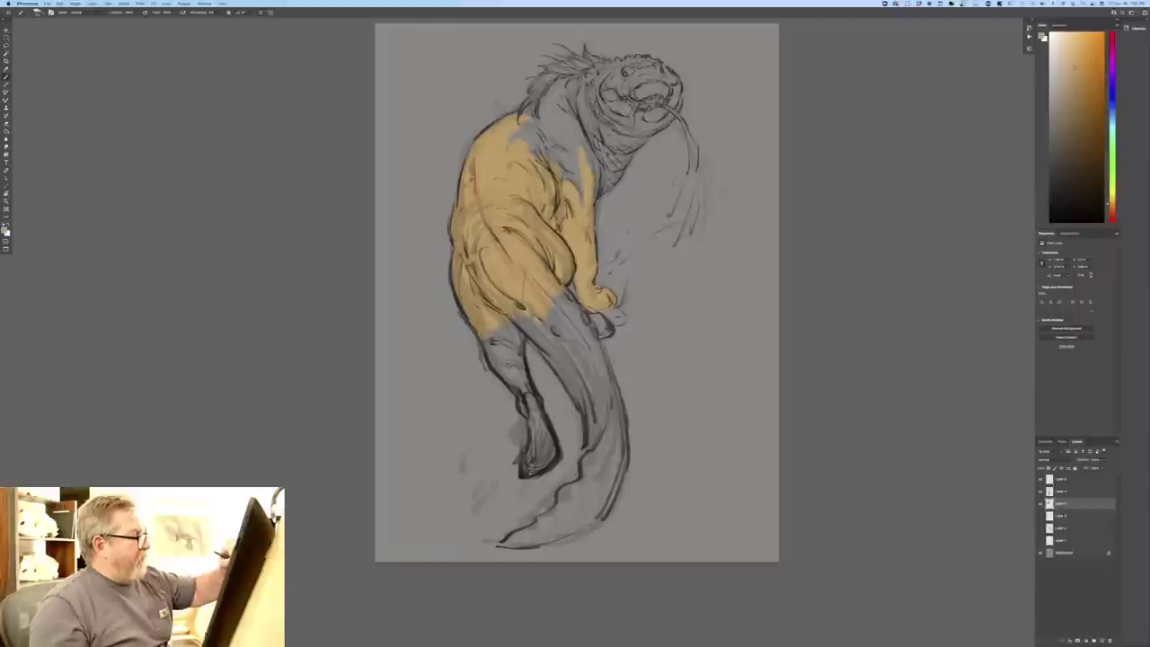
mouse_move(621, 158)
mouse_down()
mouse_move(610, 184)
mouse_move(607, 161)
mouse_move(578, 184)
mouse_move(550, 111)
mouse_move(534, 142)
mouse_move(515, 136)
mouse_up()
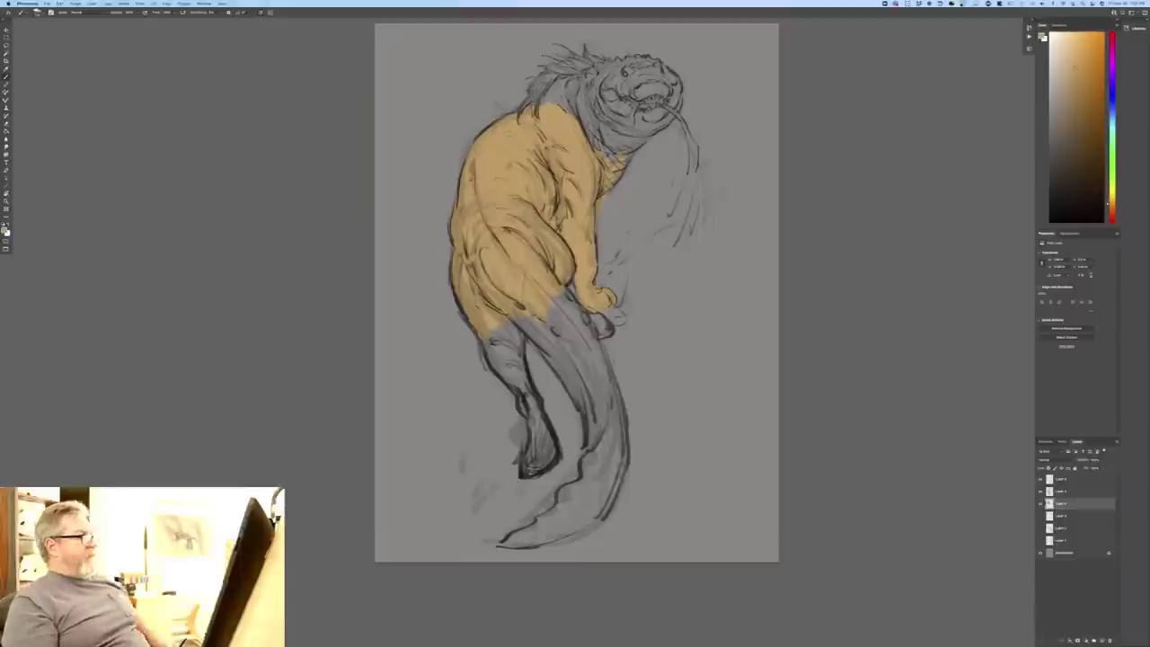
mouse_move(542, 105)
mouse_down()
mouse_move(558, 79)
mouse_move(536, 98)
mouse_move(548, 68)
mouse_move(575, 71)
mouse_up()
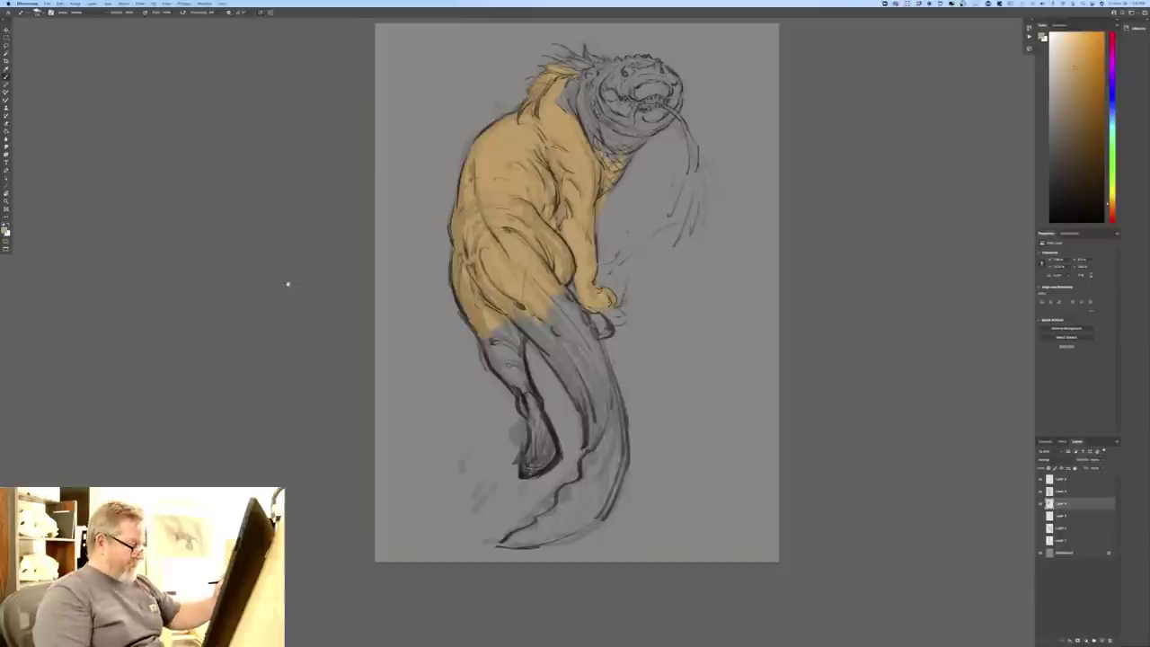
- Fill the upper mane, head, face and jaw of the creature with the orange-tan
drag(292, 281, 219, 352)
mouse_move(456, 180)
mouse_down()
mouse_move(477, 178)
mouse_move(467, 167)
mouse_move(513, 182)
mouse_up()
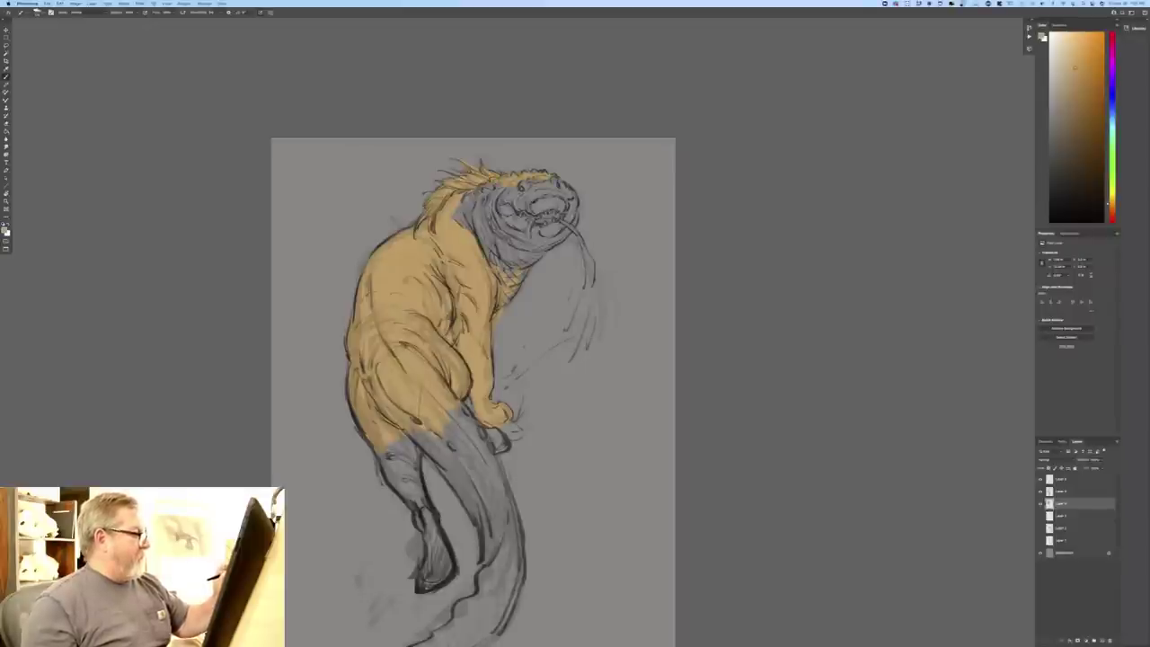
mouse_move(555, 174)
mouse_down()
mouse_move(571, 230)
mouse_move(565, 215)
mouse_move(543, 224)
mouse_up()
mouse_move(520, 183)
mouse_down()
mouse_move(528, 219)
mouse_move(489, 236)
mouse_move(462, 225)
mouse_move(495, 252)
mouse_move(546, 266)
mouse_up()
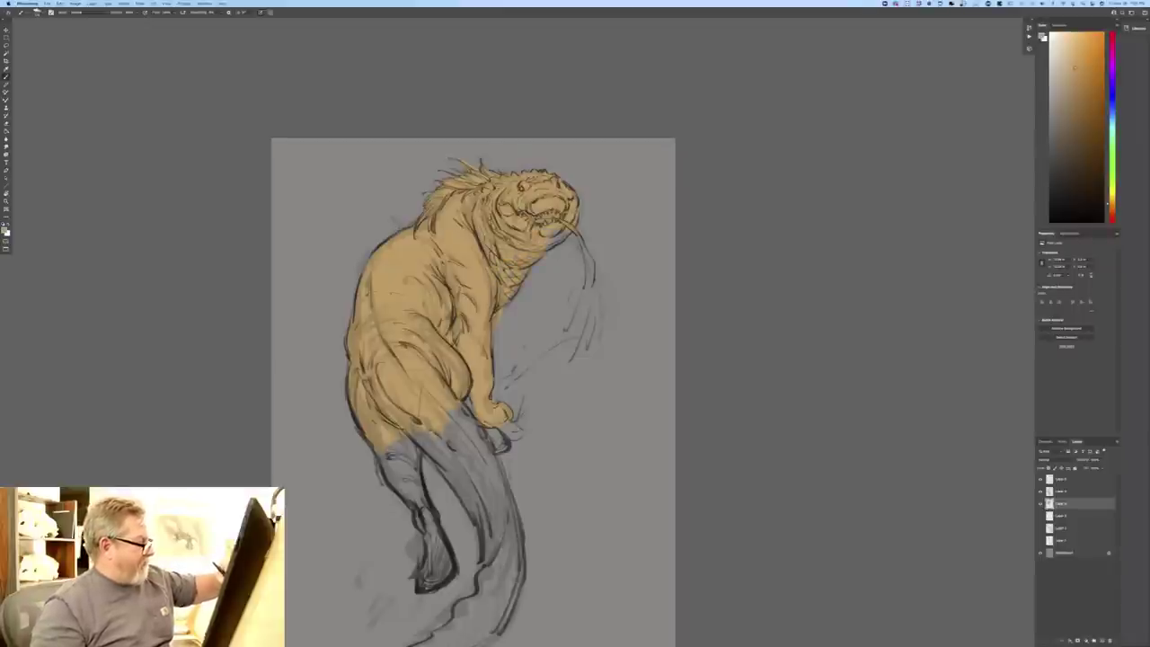
drag(549, 237, 565, 230)
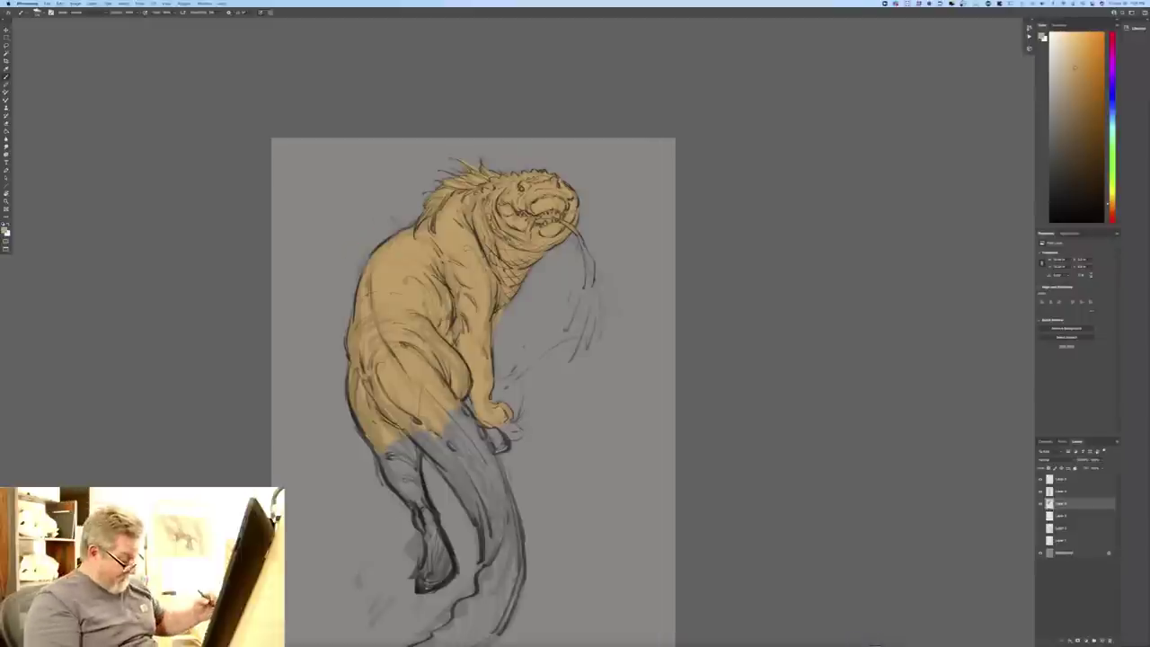
- Paint orange-tan over the far hand, the tail and the lower hind leg down to the foot
drag(212, 443, 306, 312)
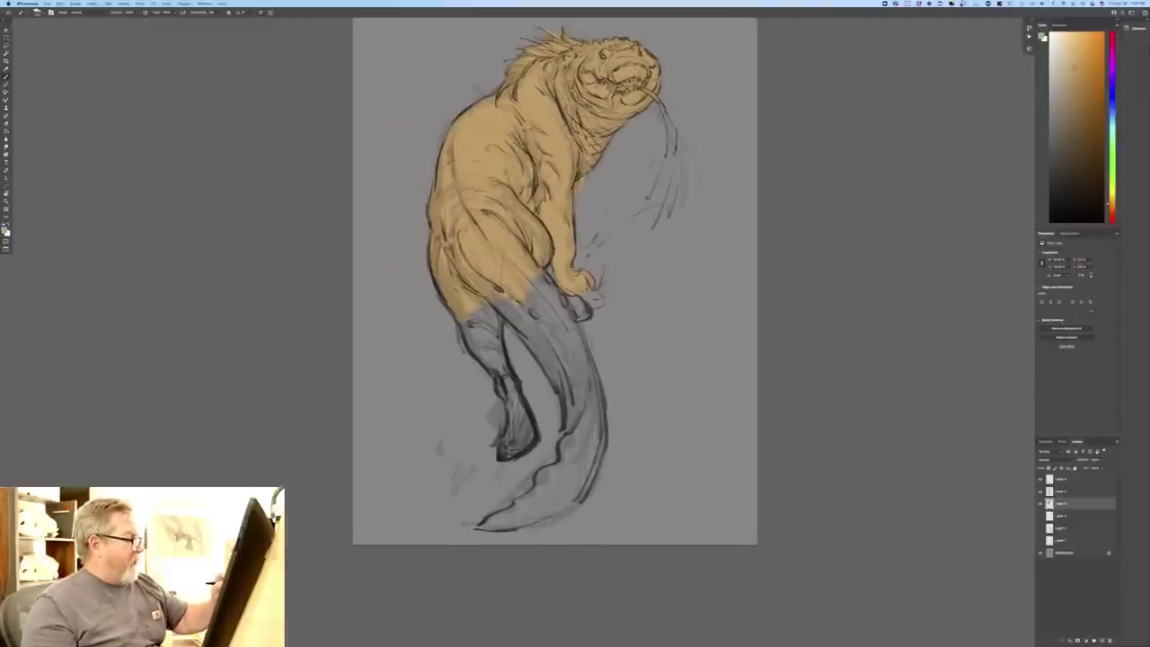
drag(546, 279, 563, 316)
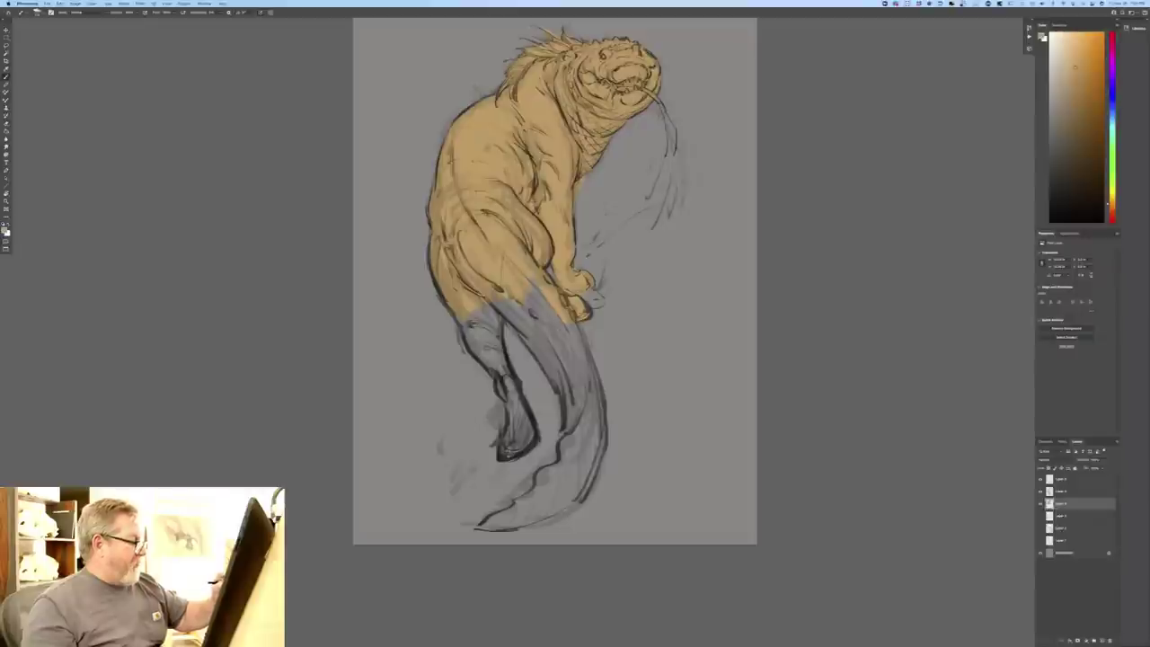
mouse_move(534, 290)
mouse_down()
mouse_move(564, 332)
mouse_move(564, 373)
mouse_up()
drag(505, 301, 543, 355)
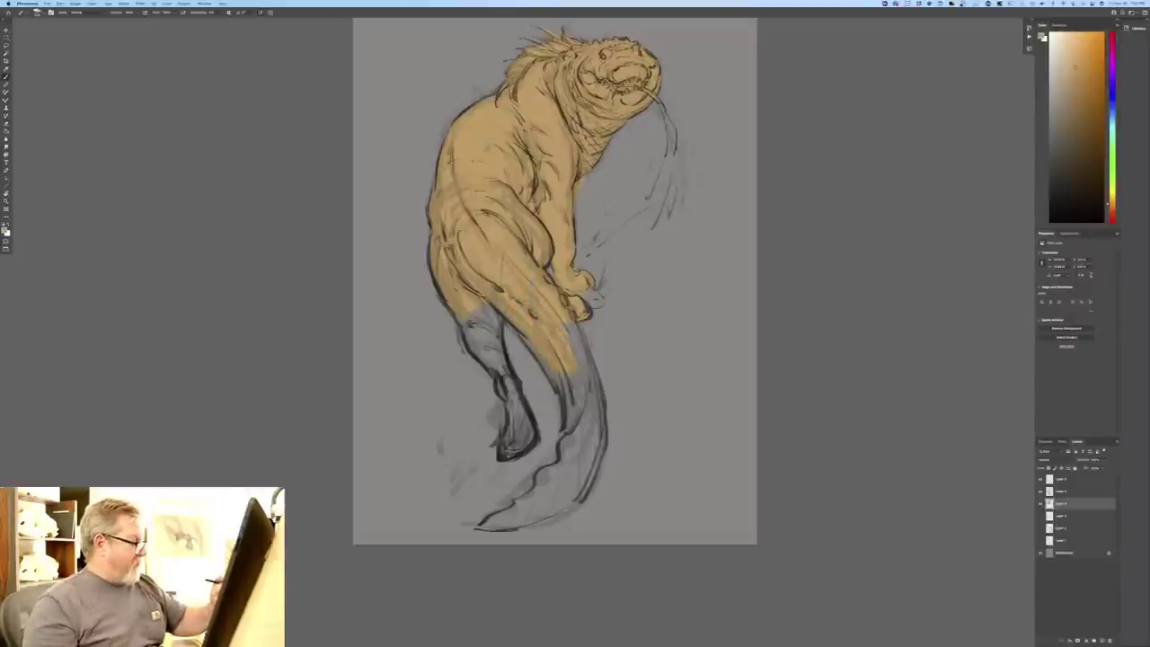
mouse_move(489, 308)
mouse_down()
mouse_move(495, 351)
mouse_move(474, 352)
mouse_move(504, 369)
mouse_up()
mouse_move(506, 381)
mouse_down()
mouse_move(521, 451)
mouse_move(510, 427)
mouse_up()
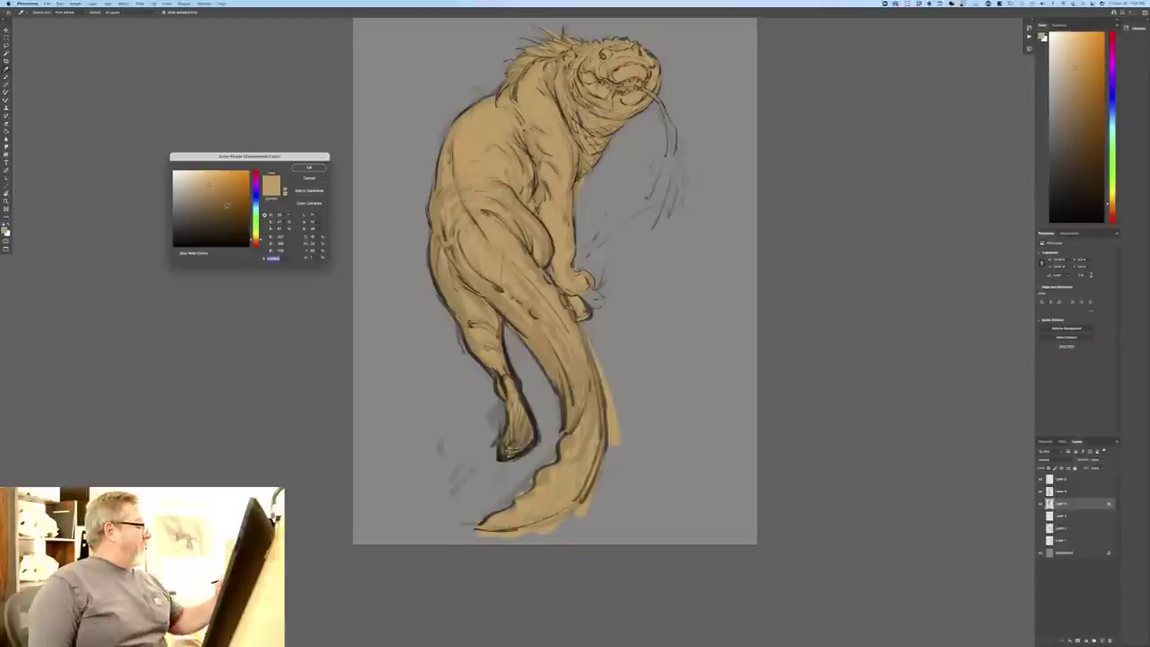
- Set the foreground colour to a yellow-green and paint it over the tail, hip, head and throat
drag(256, 239, 257, 235)
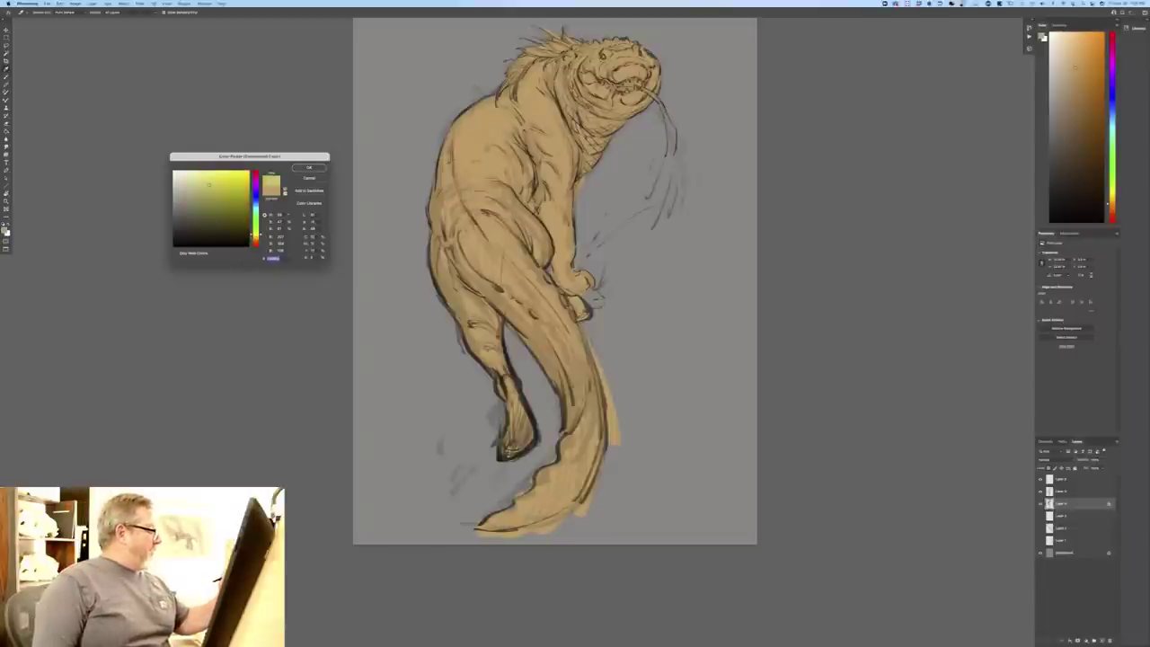
drag(210, 185, 220, 197)
click(303, 168)
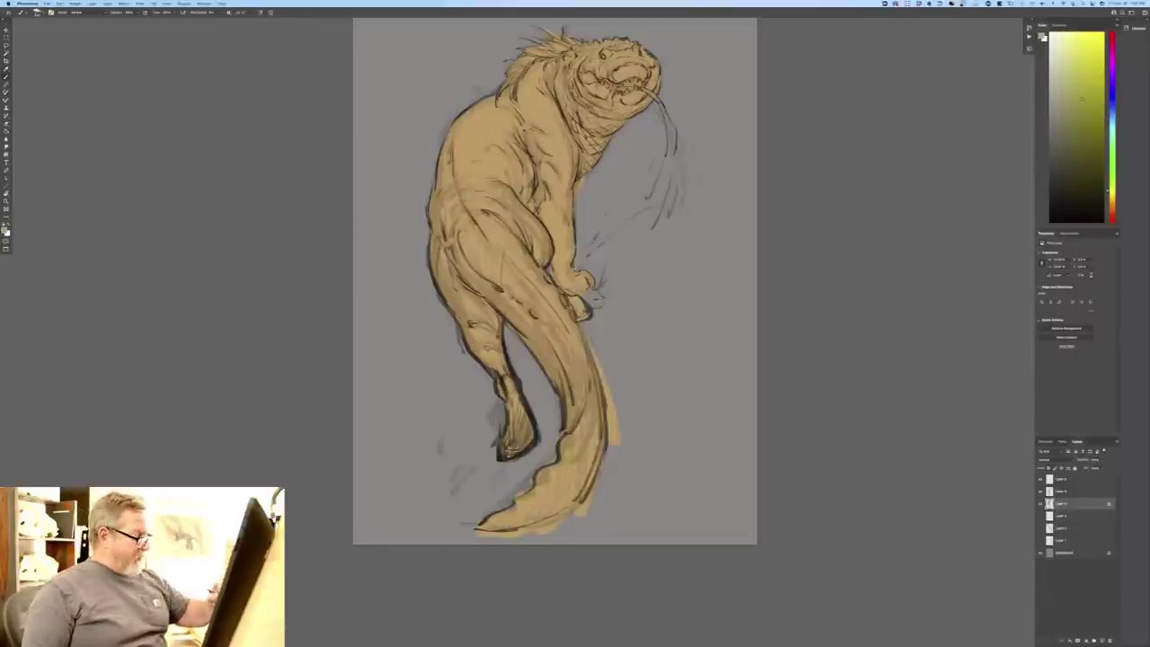
drag(571, 349, 581, 503)
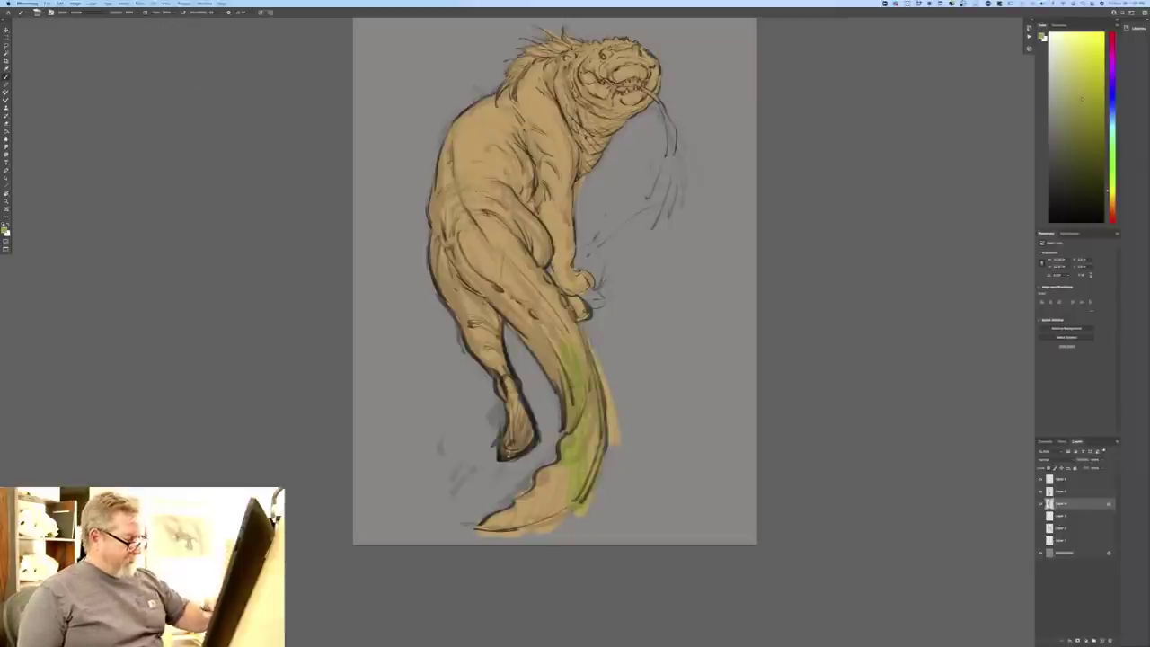
drag(611, 418, 523, 514)
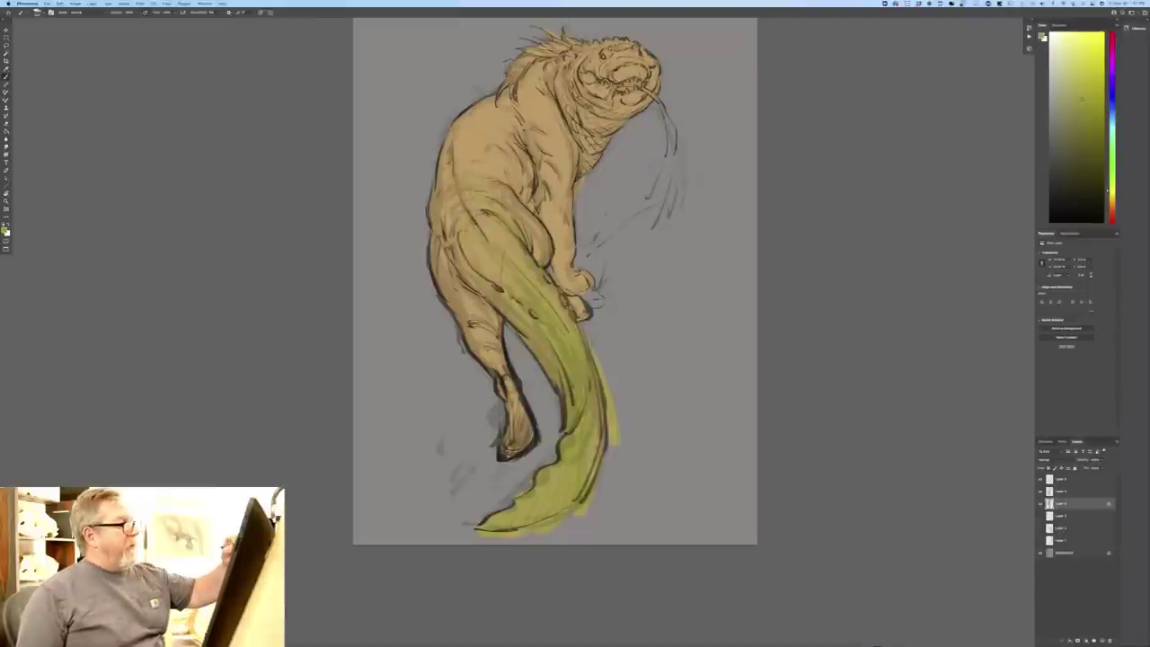
drag(631, 63, 594, 85)
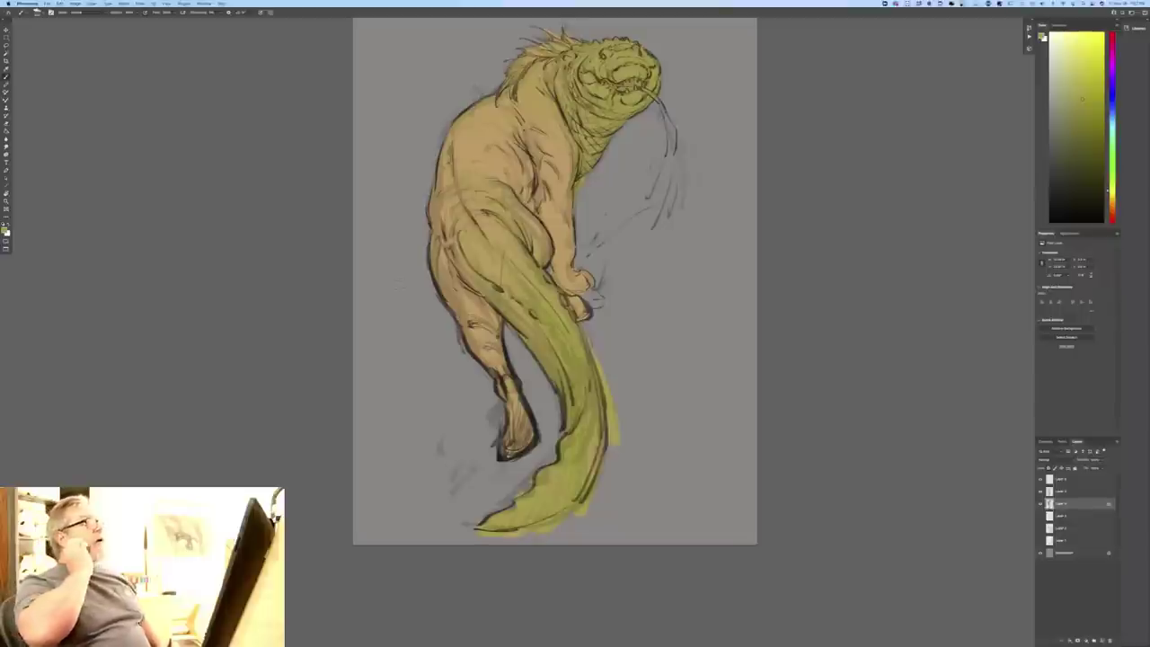
- Set the foreground colour to a muted blue and tint the snout, top of the head and back of the neck
click(4, 230)
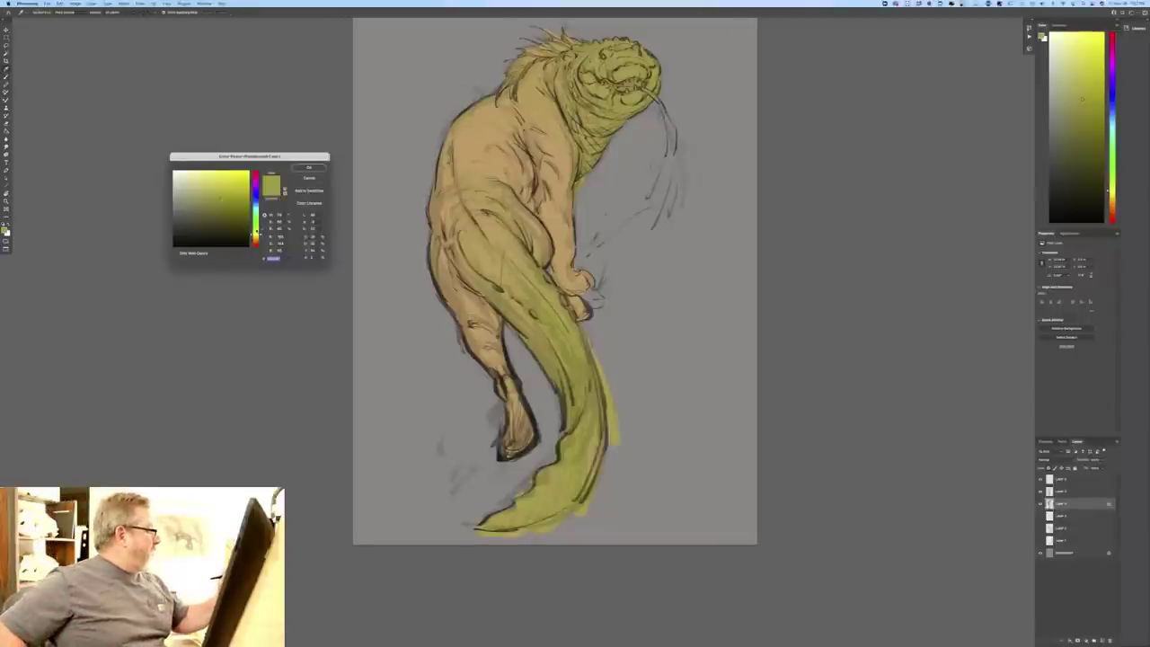
drag(257, 232, 256, 206)
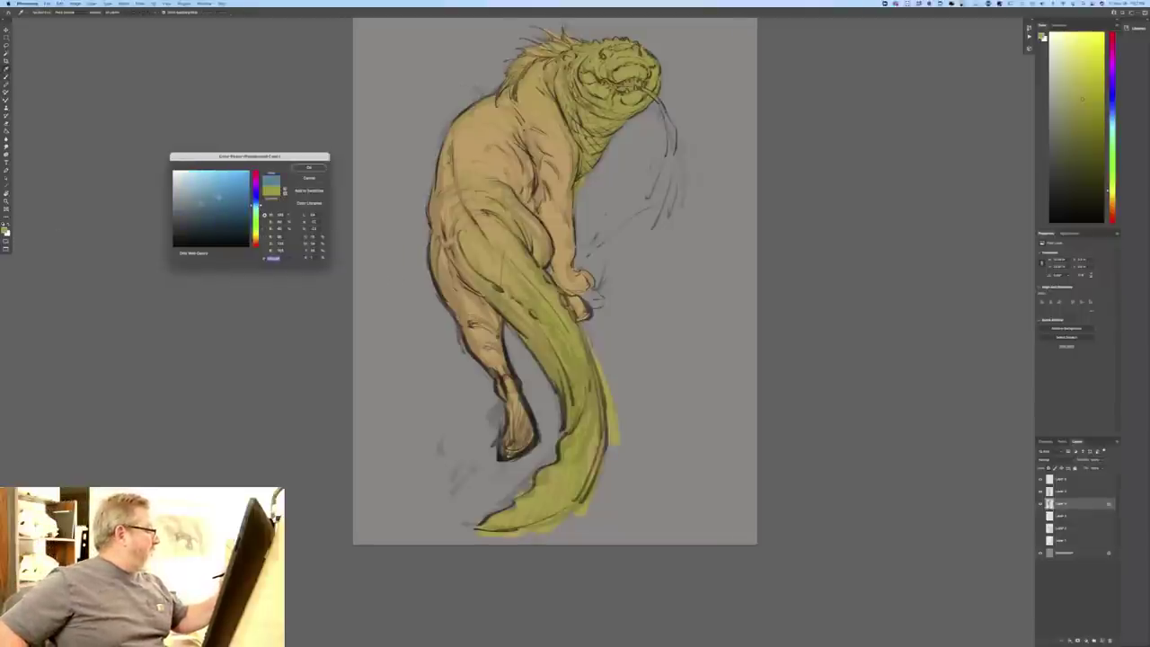
click(309, 167)
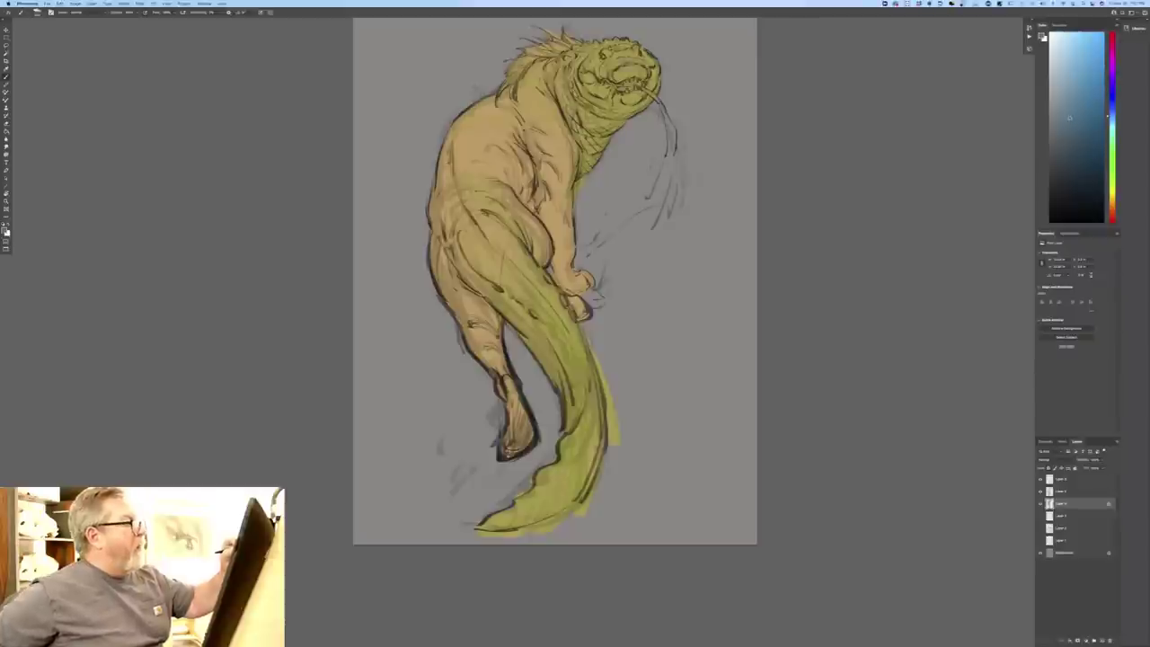
mouse_move(614, 54)
mouse_down()
mouse_move(630, 64)
mouse_move(617, 49)
mouse_move(601, 55)
mouse_up()
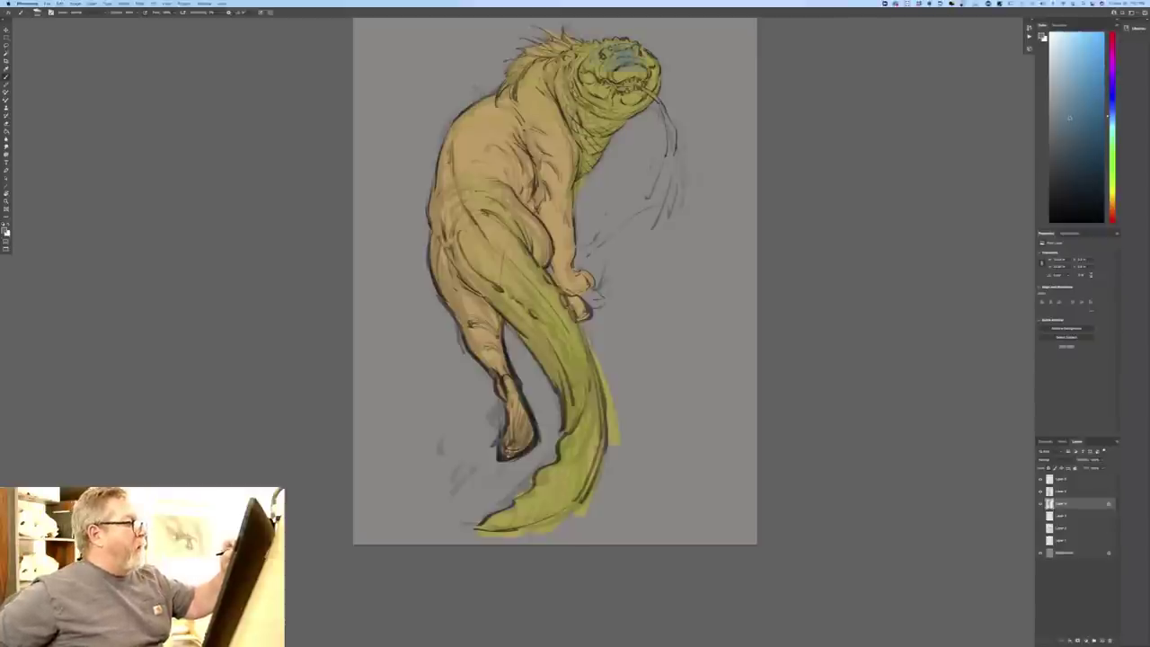
mouse_move(620, 59)
mouse_down()
mouse_move(633, 43)
mouse_move(640, 54)
mouse_move(618, 41)
mouse_move(580, 65)
mouse_move(564, 53)
mouse_move(551, 93)
mouse_up()
mouse_move(561, 36)
mouse_down()
mouse_move(539, 75)
mouse_move(510, 79)
mouse_move(510, 91)
mouse_up()
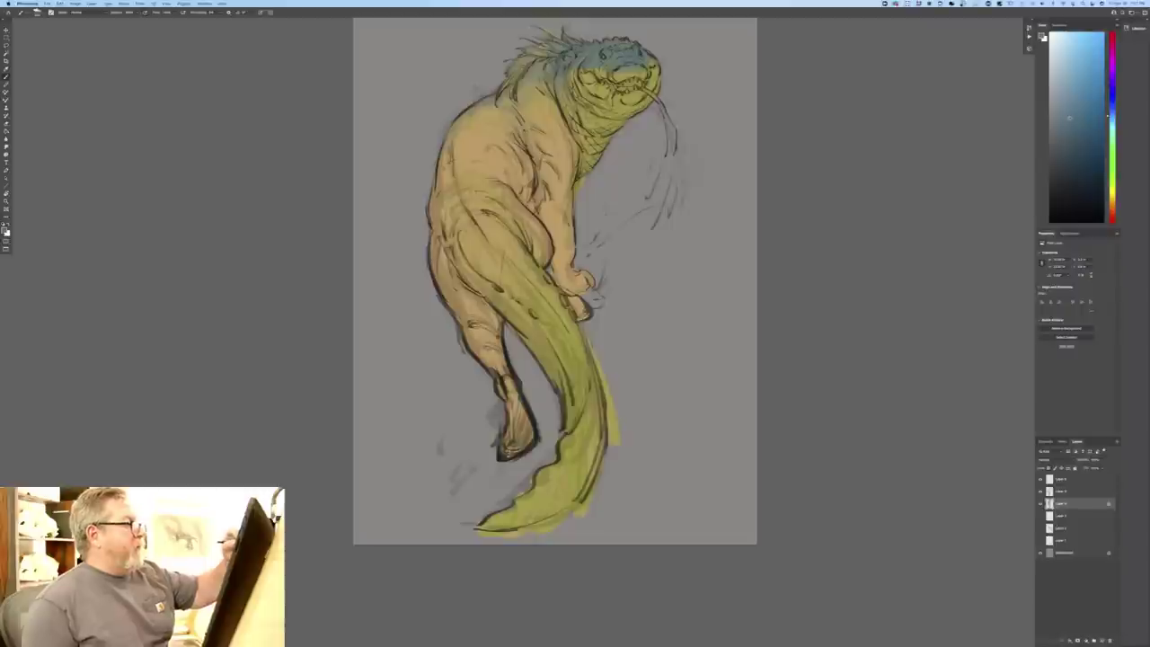
- Set the foreground colour to a dark orange-brown and paint the mane and the shadow between the near arm and body
click(5, 231)
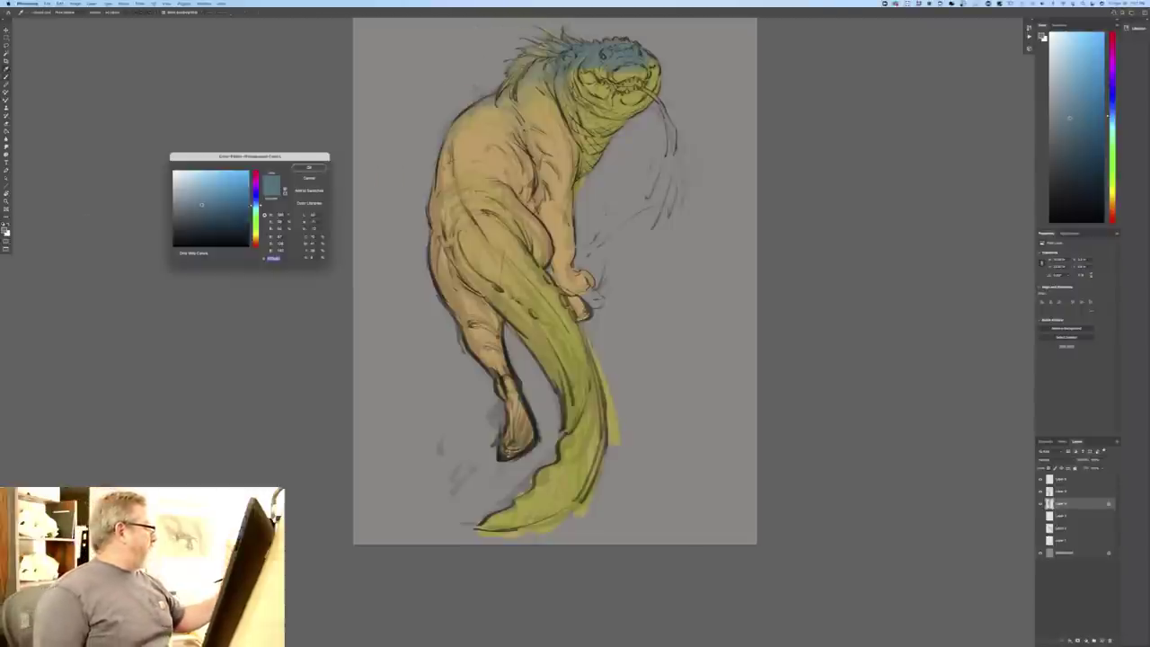
click(256, 243)
drag(224, 197, 227, 204)
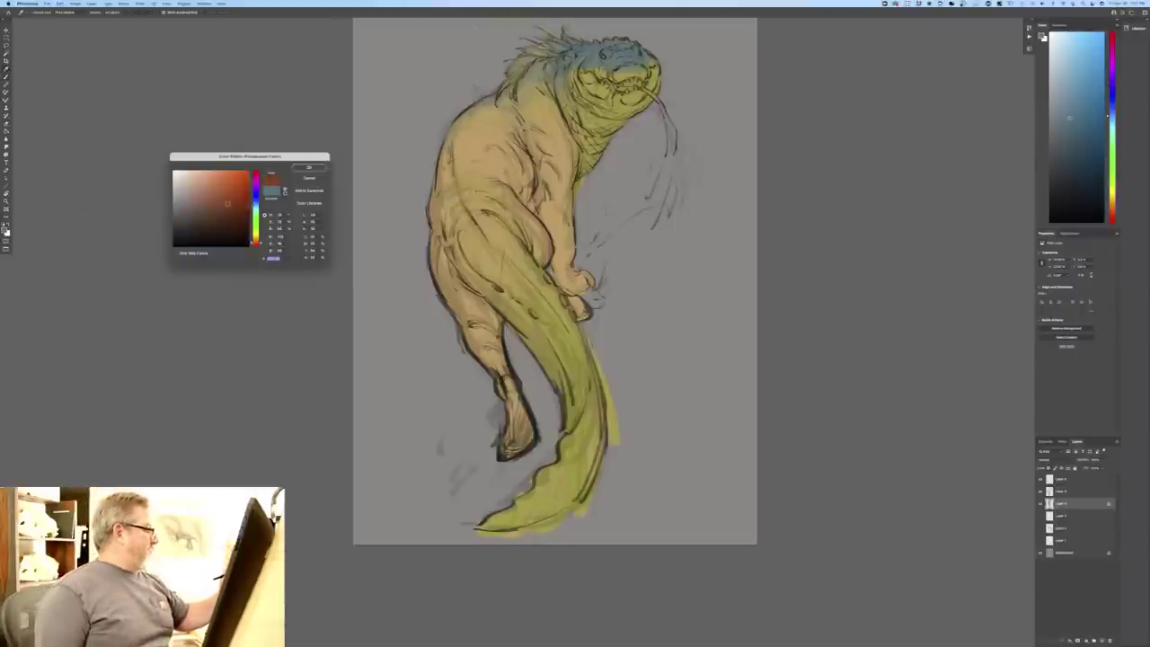
click(256, 241)
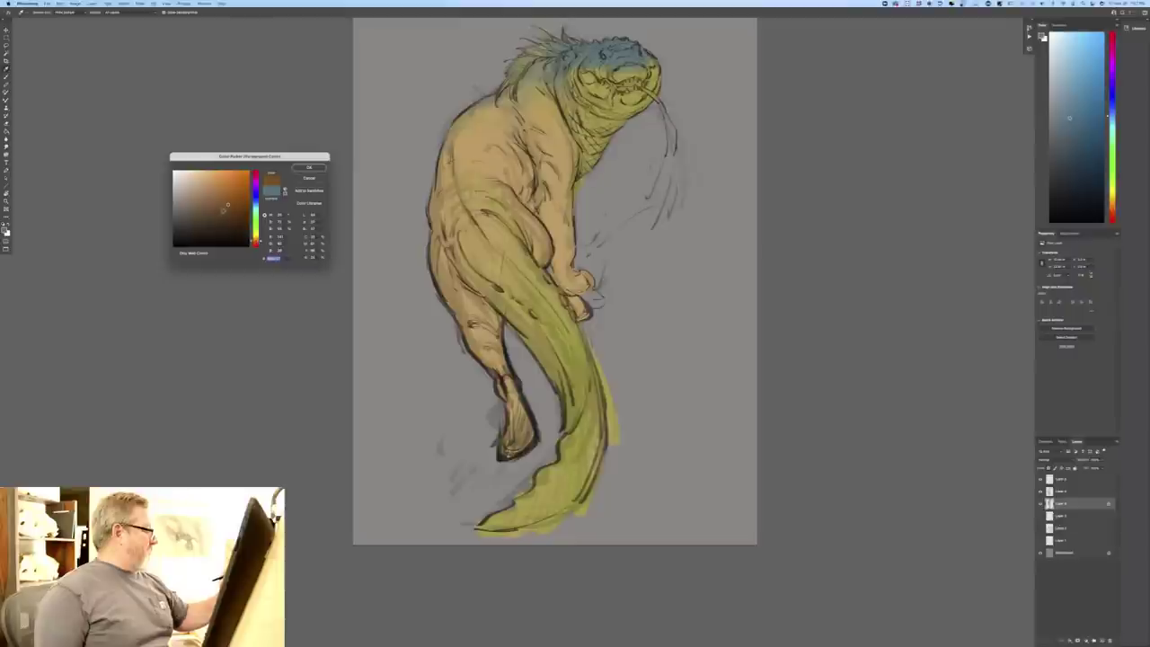
click(226, 211)
click(308, 168)
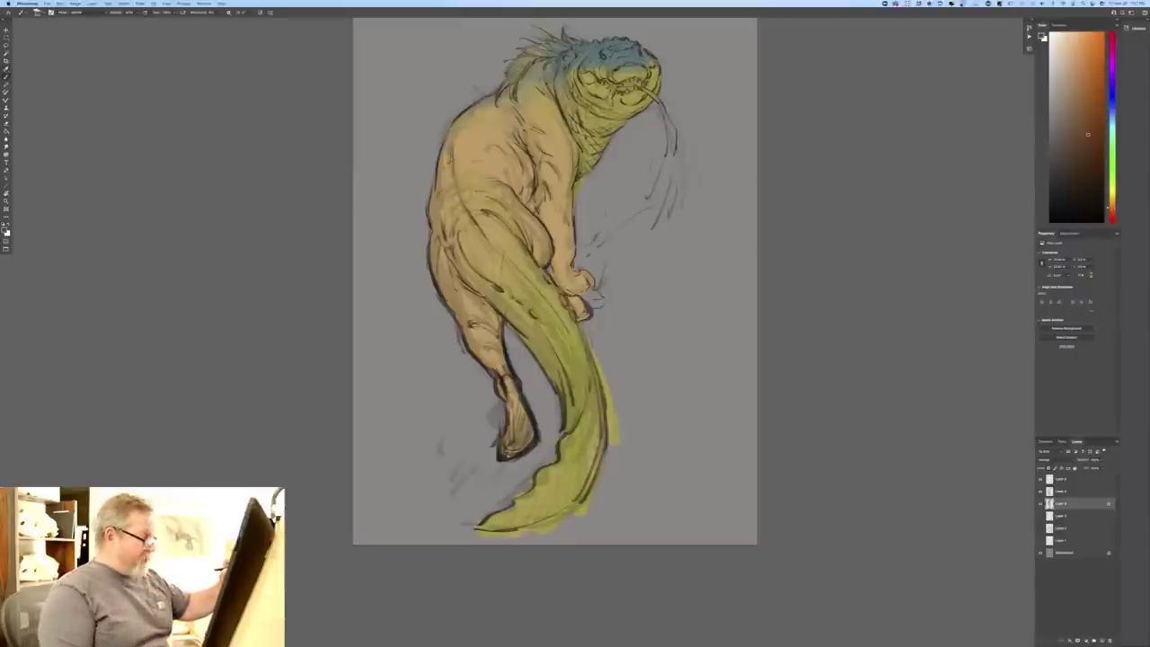
mouse_move(564, 31)
mouse_down()
mouse_move(572, 41)
mouse_move(543, 36)
mouse_move(500, 84)
mouse_up()
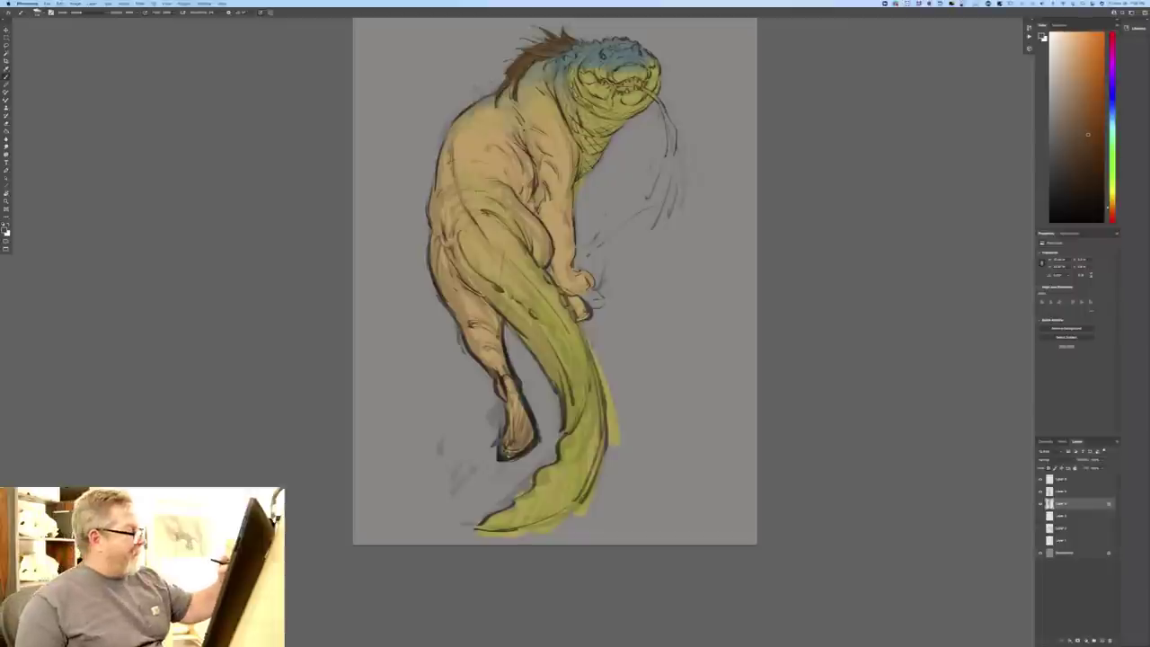
mouse_move(542, 186)
mouse_down()
mouse_move(538, 206)
mouse_move(536, 163)
mouse_move(534, 194)
mouse_up()
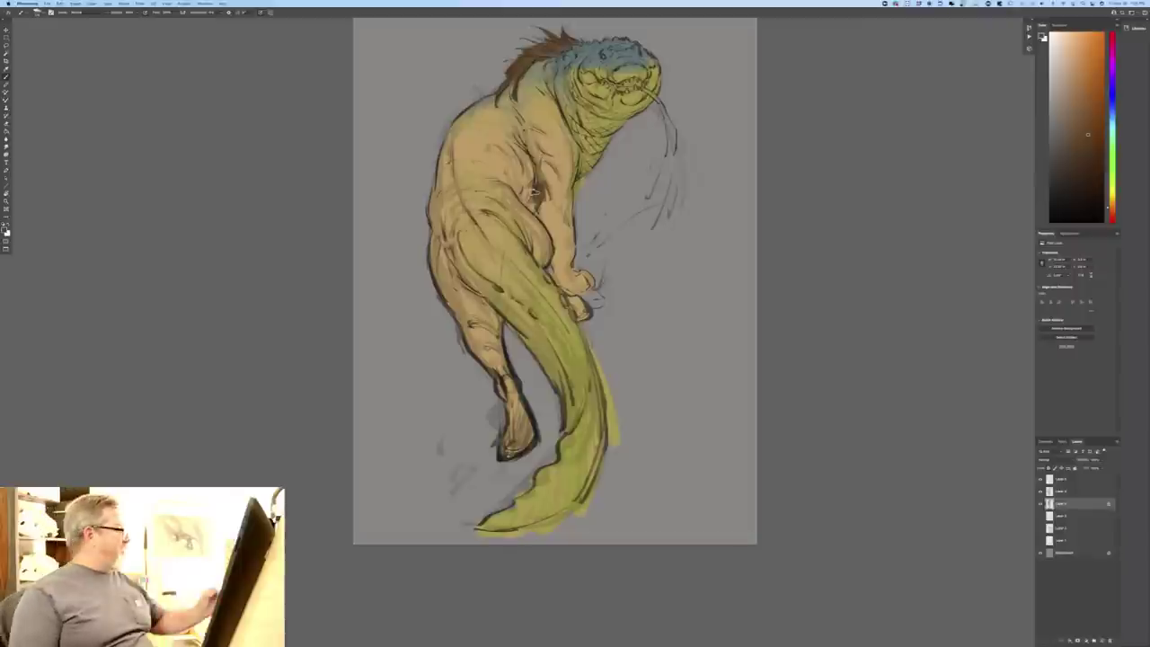
- Set the foreground colour to a pale cream and lighten the near forearm and both hands
click(6, 231)
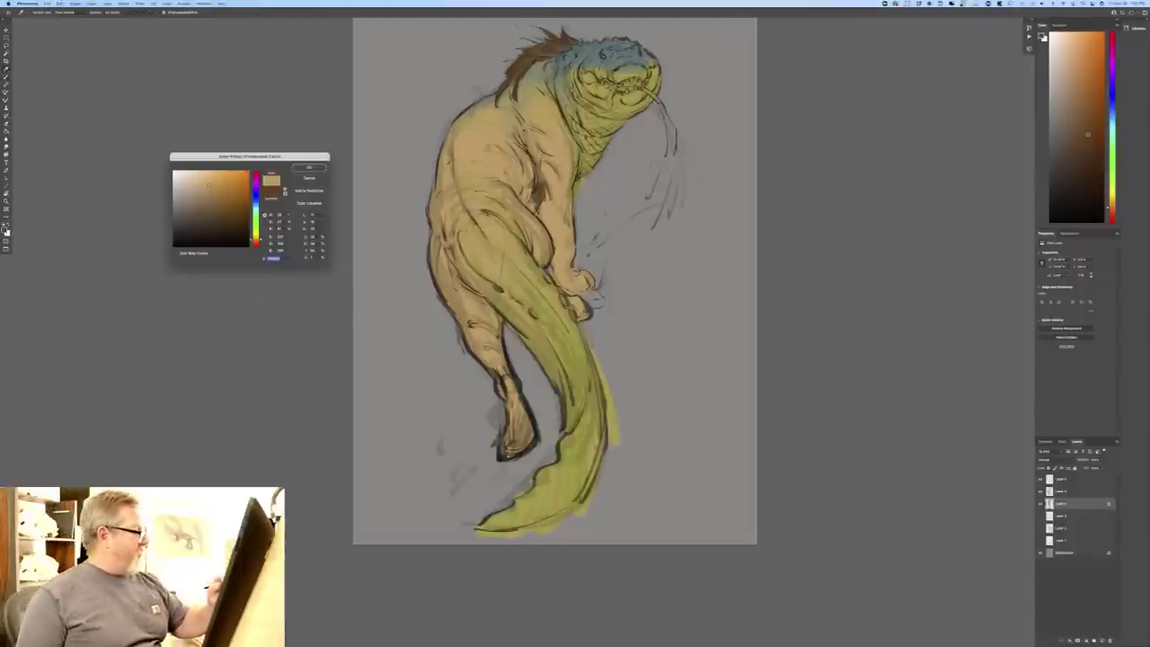
click(308, 167)
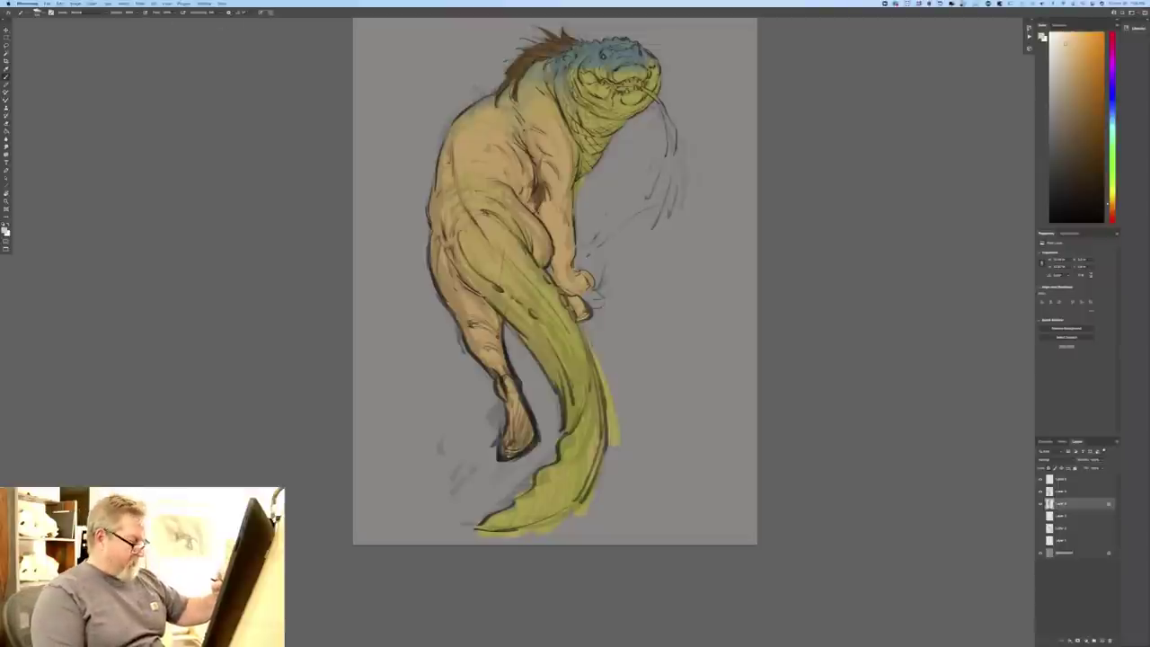
mouse_move(589, 274)
mouse_down()
mouse_move(573, 273)
mouse_move(575, 292)
mouse_move(557, 230)
mouse_move(559, 164)
mouse_up()
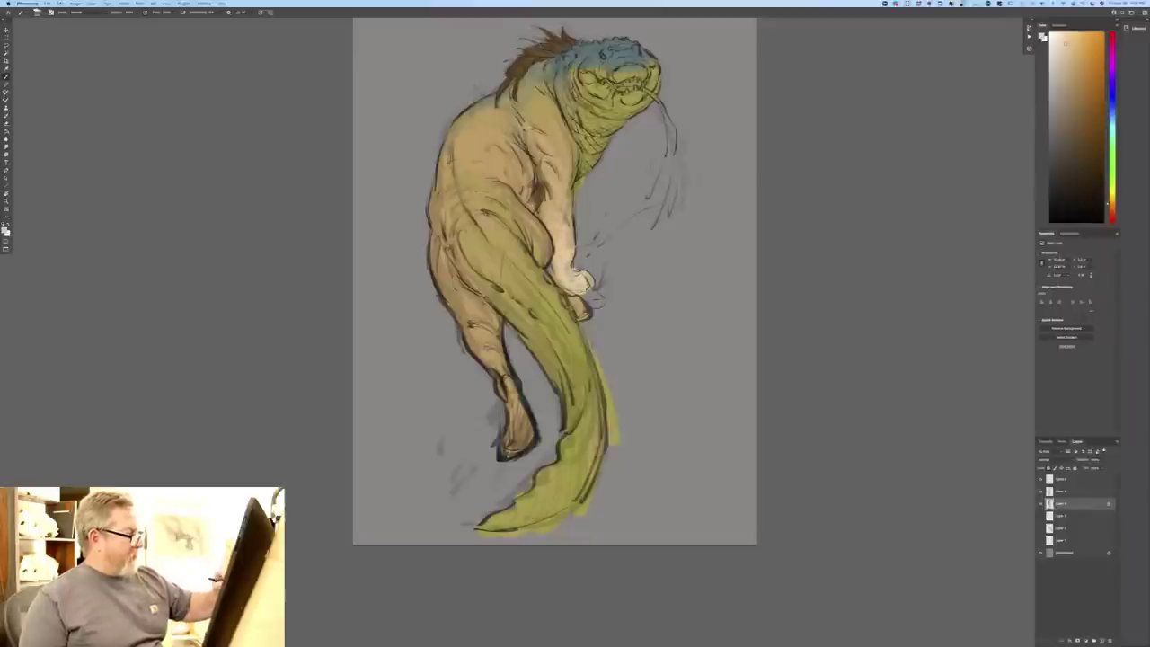
drag(575, 298, 583, 312)
- Sample the tan of the creature's back as the foreground colour and tone down the near hand and forearm
click(5, 231)
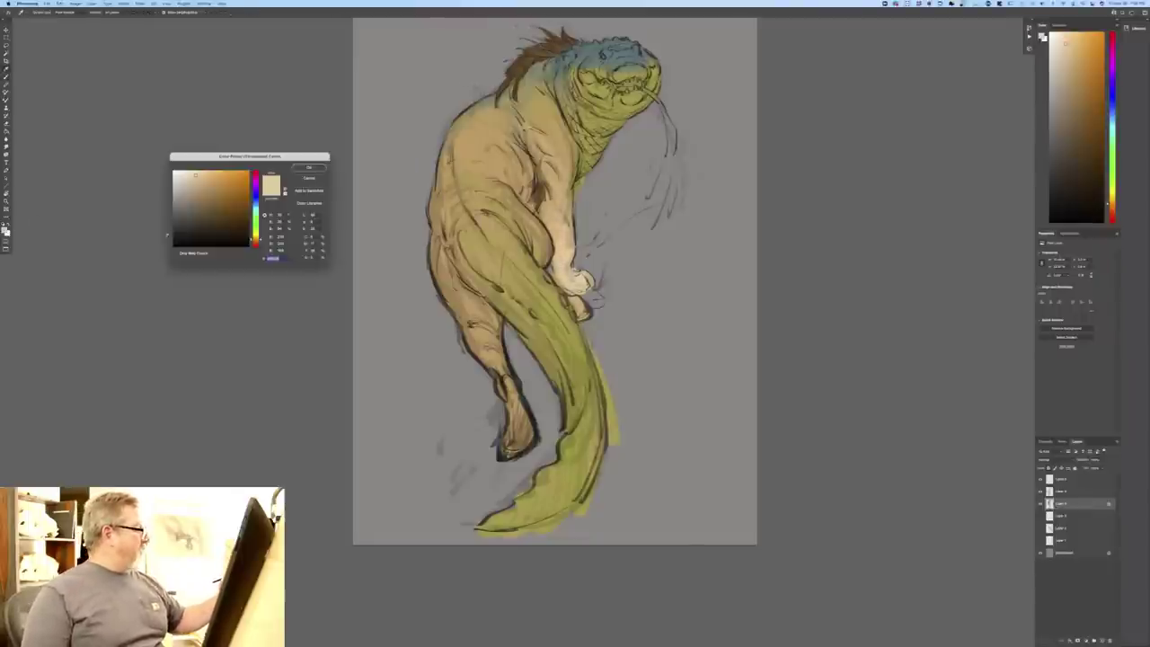
click(481, 144)
click(309, 167)
drag(589, 278, 564, 255)
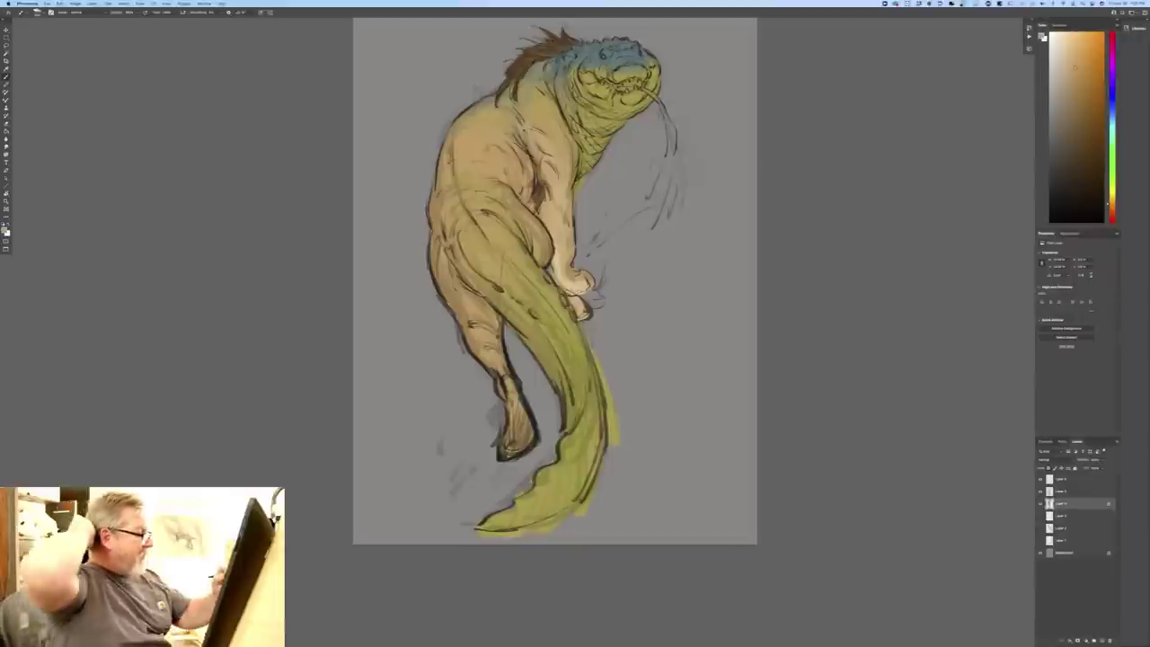
- Set the foreground colour to a lighter cream and lighten the creature's lower hind leg
click(4, 231)
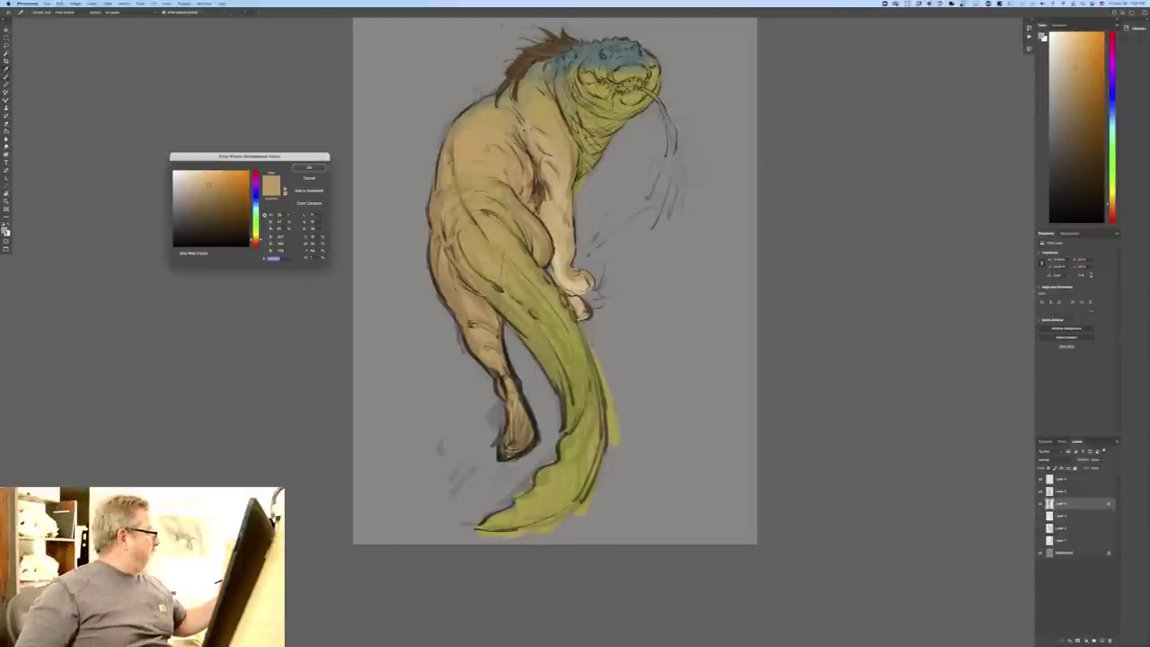
click(196, 179)
click(309, 168)
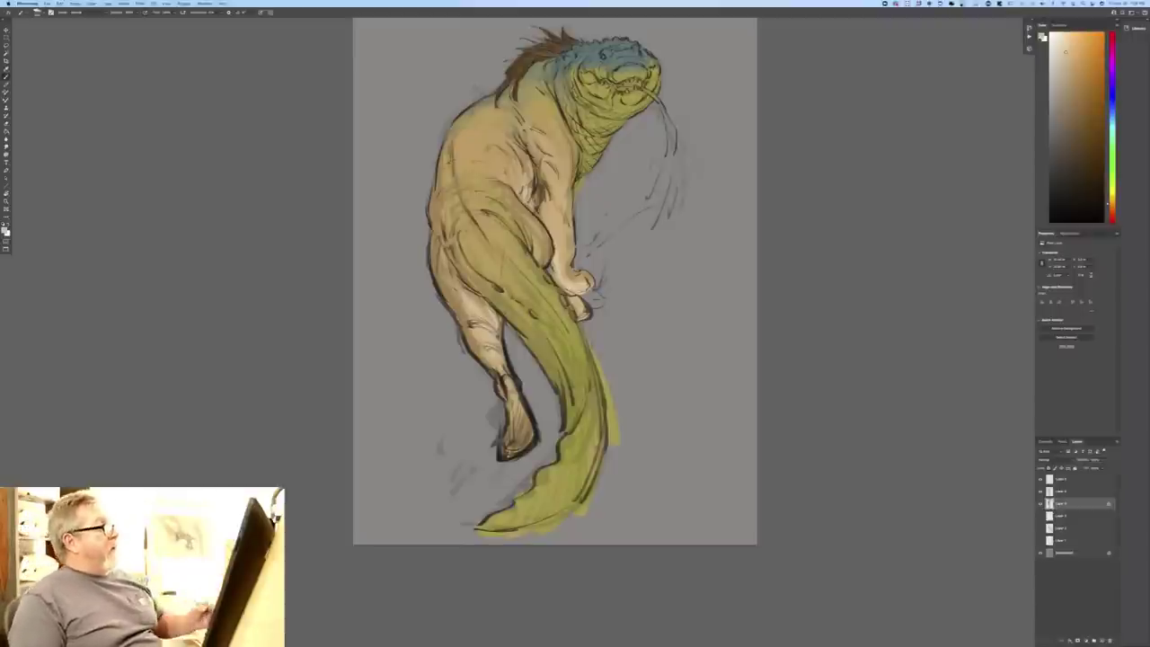
- Sample the yellow-green of the lower jaw as the foreground colour and paint lighter yellow tones over the throat
click(4, 232)
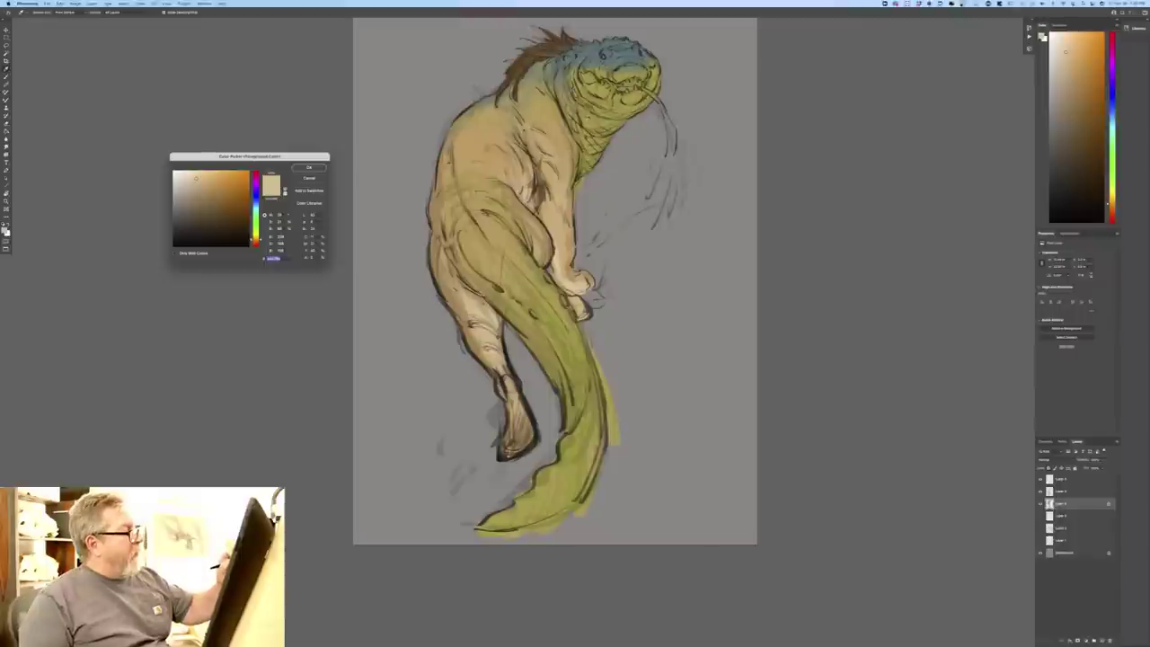
click(633, 95)
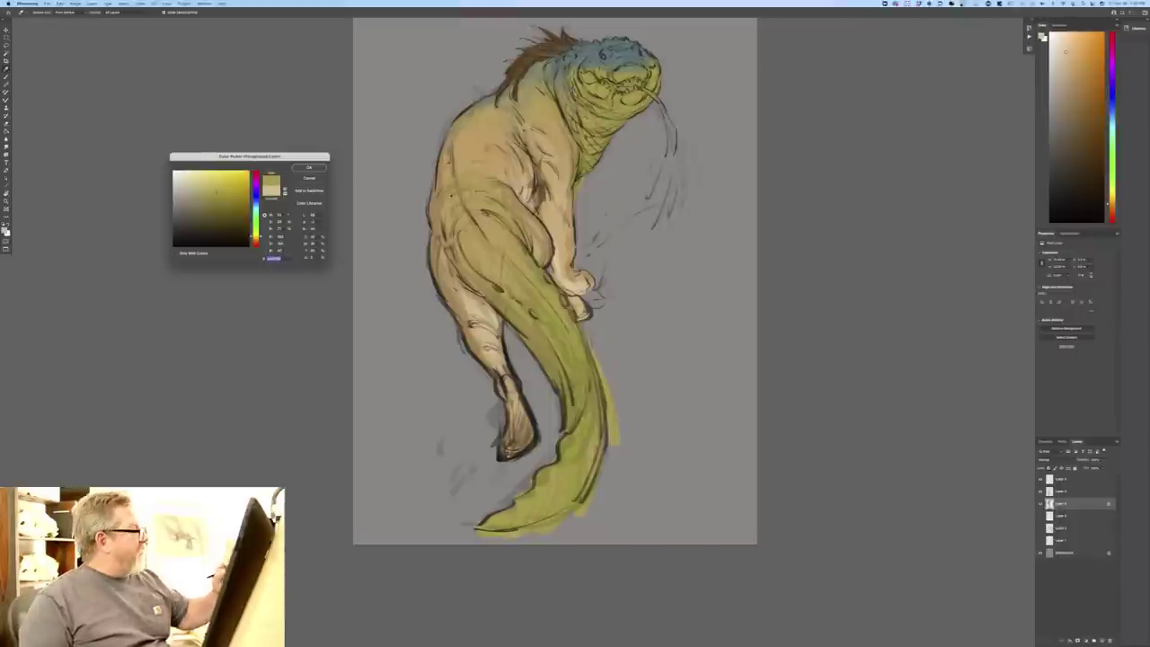
key(Return)
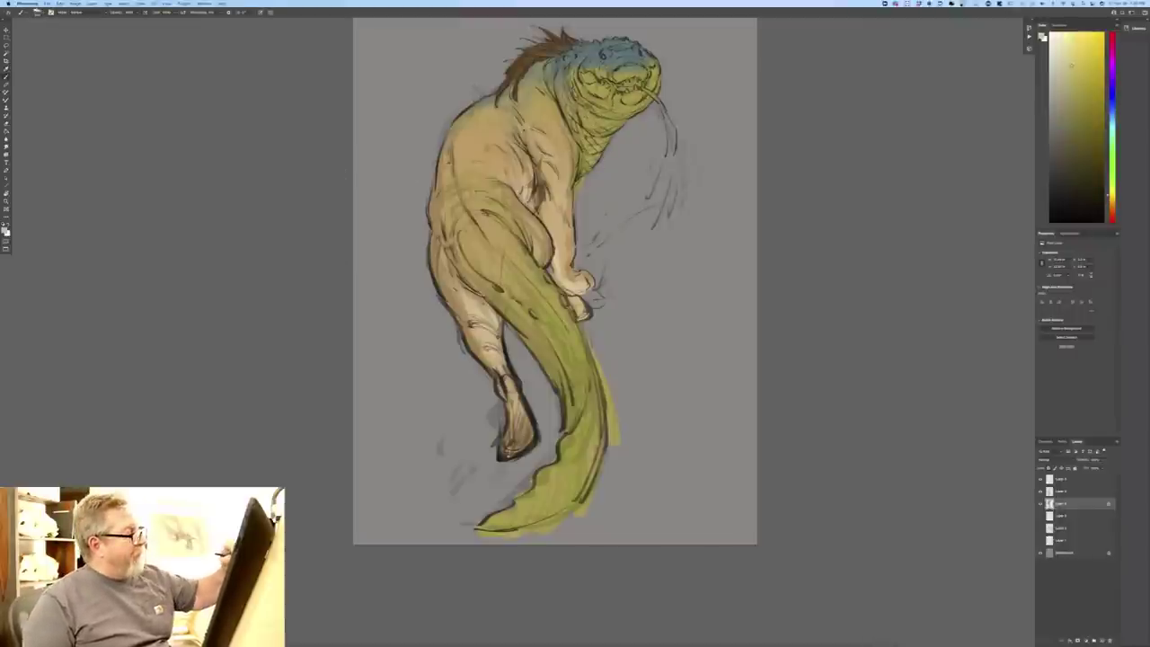
mouse_move(582, 153)
mouse_down()
mouse_move(597, 122)
mouse_move(645, 103)
mouse_move(599, 113)
mouse_up()
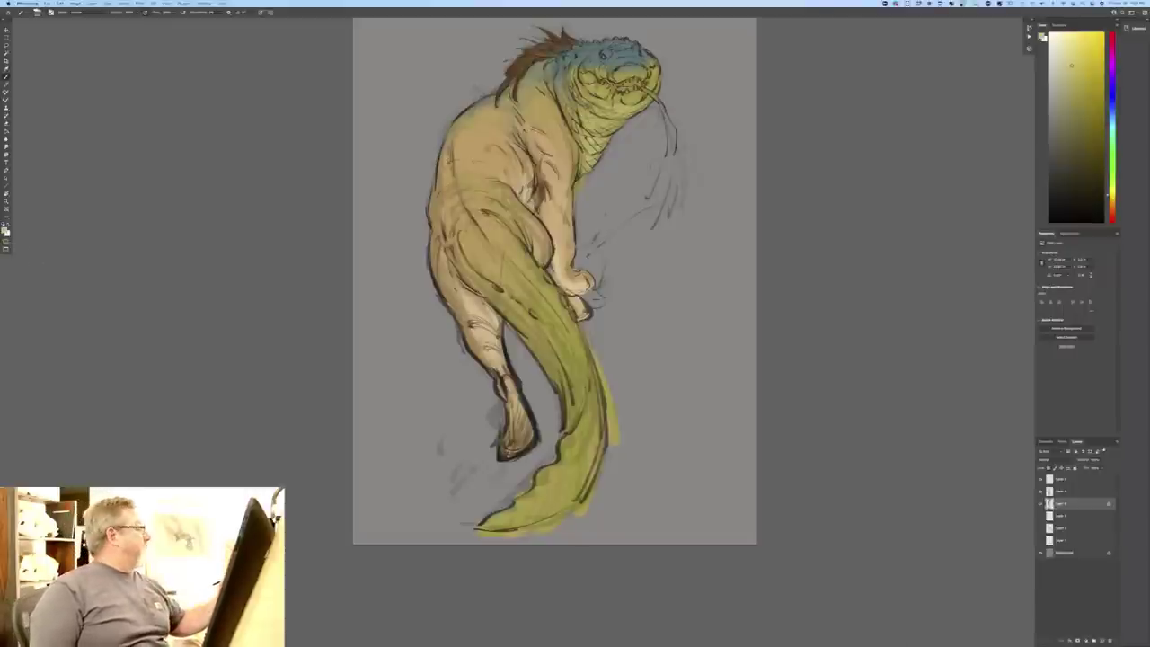
- Set the foreground colour to a muted mid green and tint the lower tail down to its tip
click(5, 231)
drag(256, 236, 256, 232)
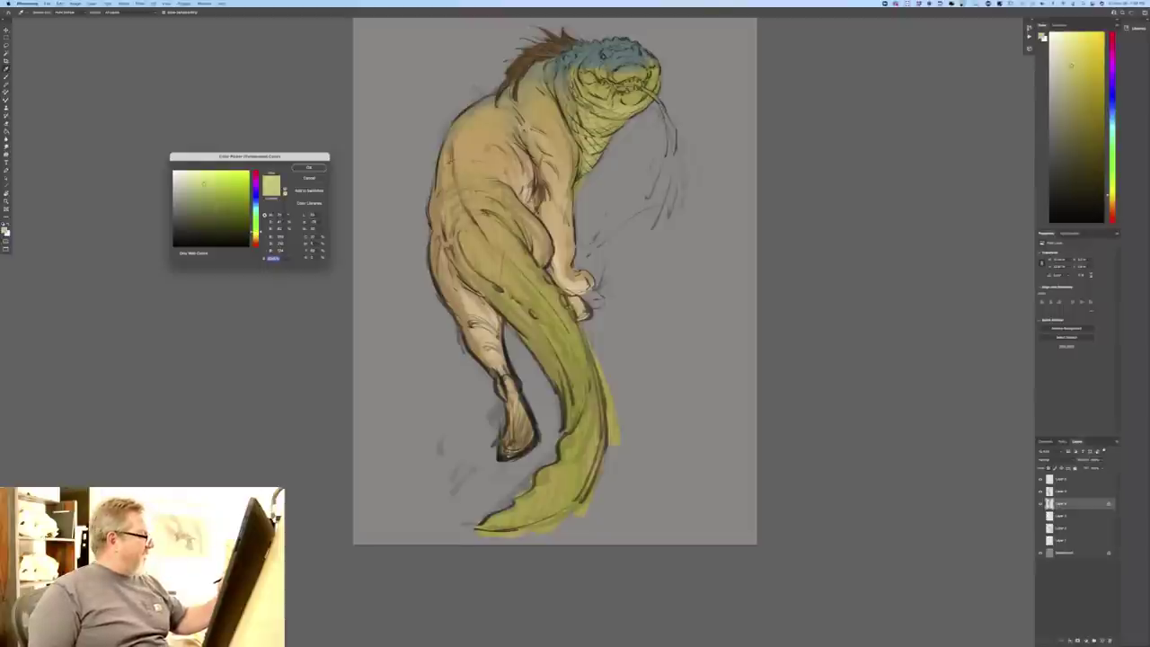
click(206, 207)
click(256, 223)
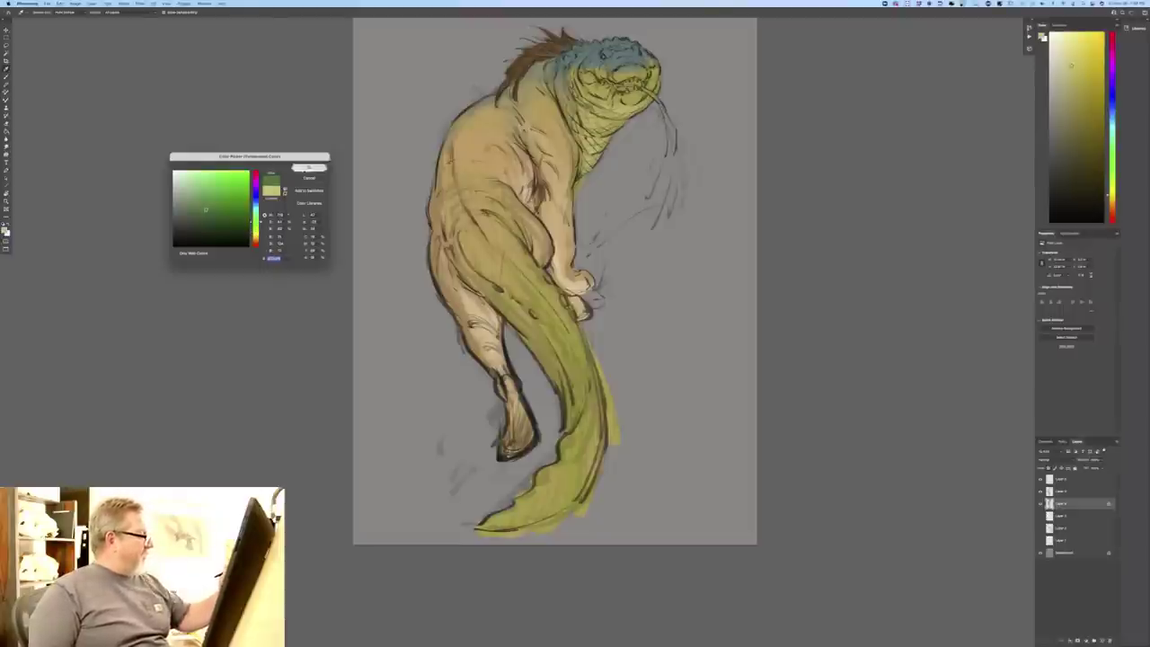
click(309, 167)
mouse_move(570, 432)
mouse_down()
mouse_move(569, 487)
mouse_move(482, 527)
mouse_up()
- Set the foreground colour to a darker, desaturated blue-green and shade the tail from its base to the tip
click(6, 229)
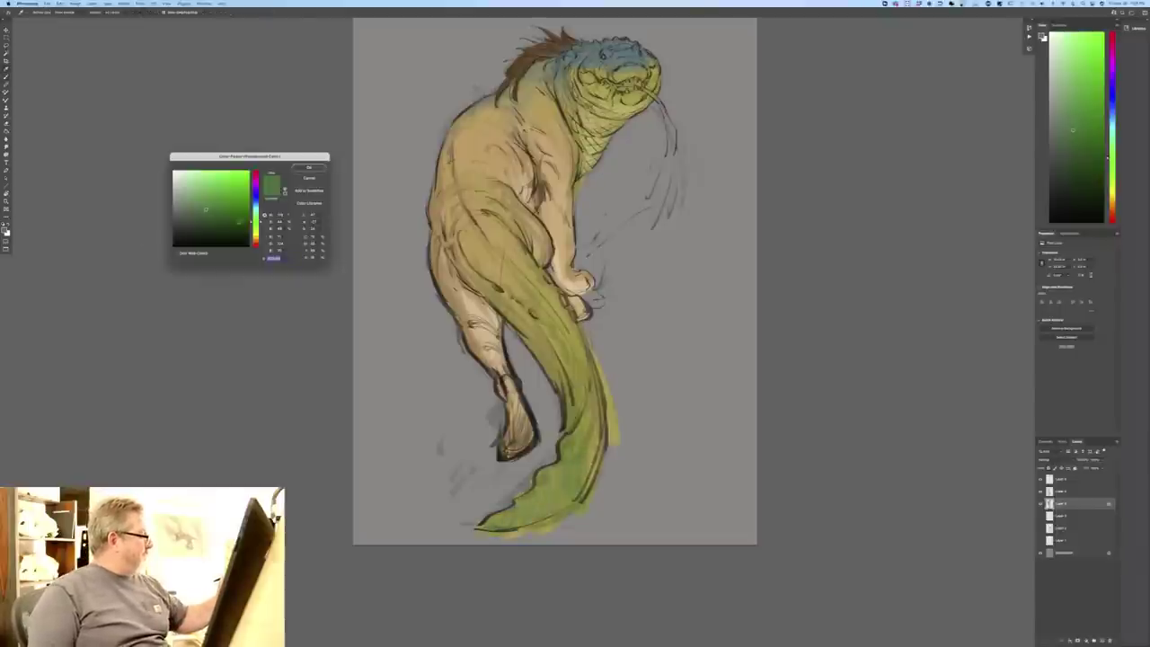
click(254, 213)
click(192, 216)
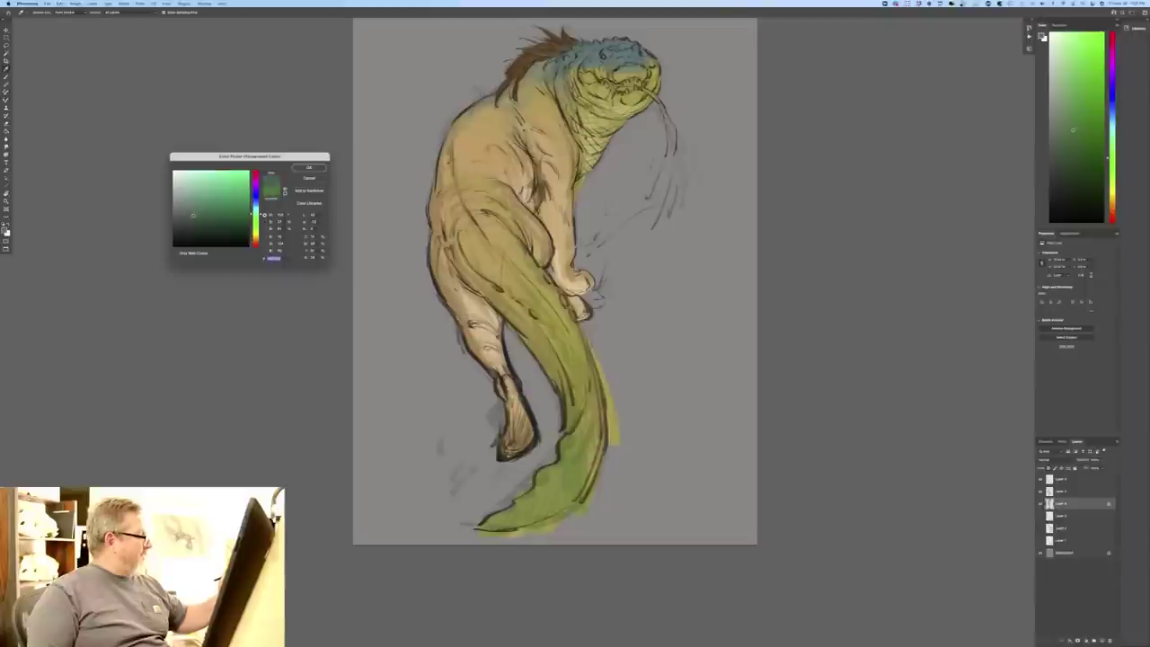
click(309, 168)
mouse_move(553, 490)
mouse_down()
mouse_move(579, 481)
mouse_move(587, 405)
mouse_move(521, 261)
mouse_move(490, 247)
mouse_move(482, 287)
mouse_move(489, 224)
mouse_move(466, 243)
mouse_move(456, 183)
mouse_up()
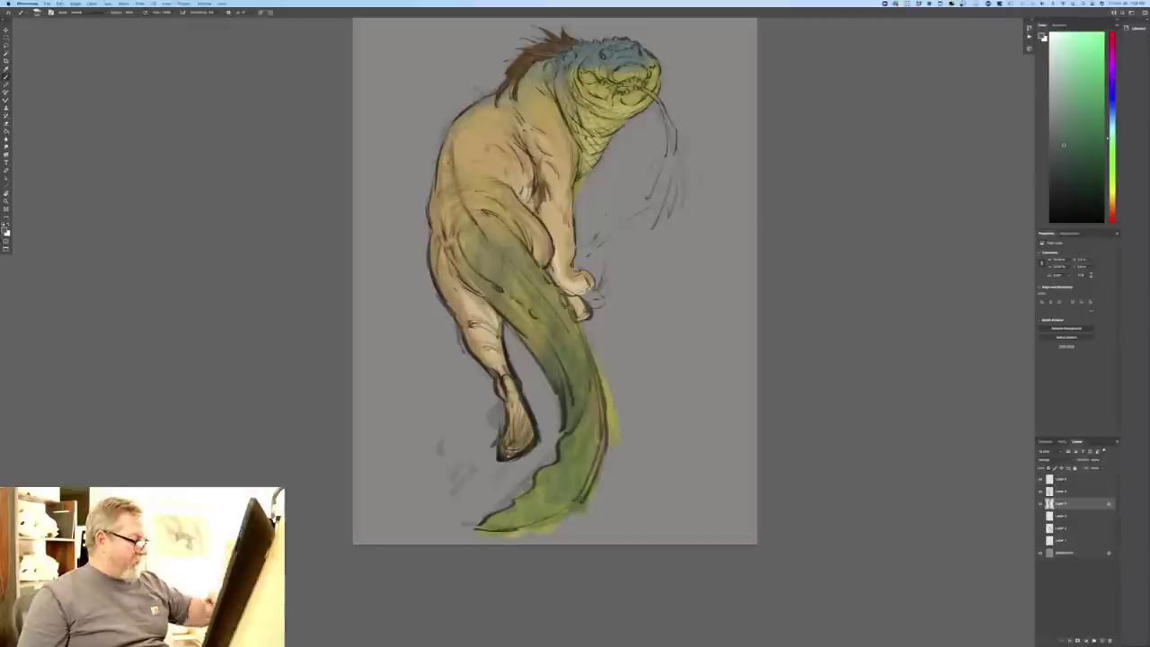
mouse_move(570, 336)
mouse_down()
mouse_move(582, 387)
mouse_move(559, 460)
mouse_up()
drag(532, 480, 485, 525)
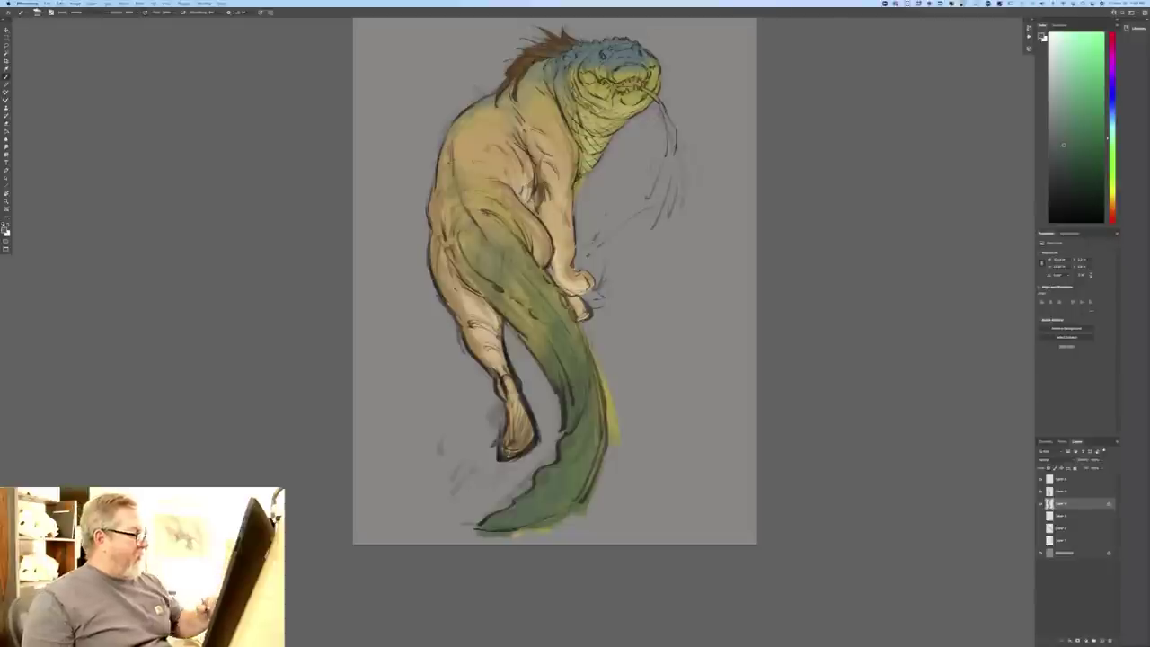
- Sample the tan of the creature's body as the foreground colour and warm the back and hip
click(6, 229)
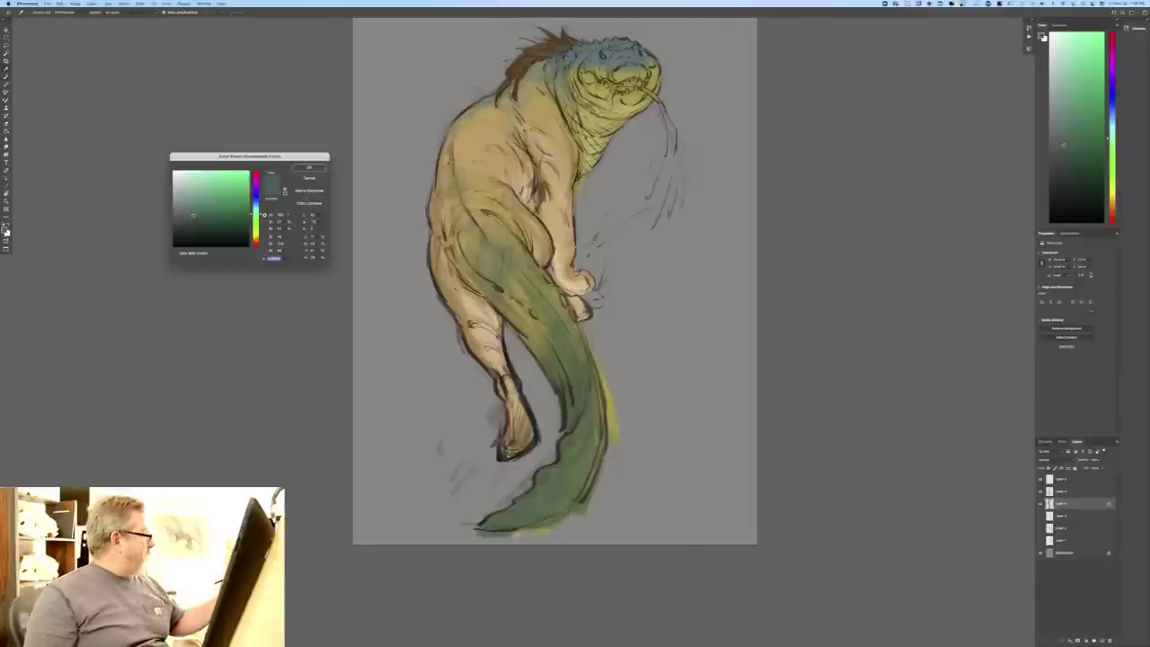
click(425, 235)
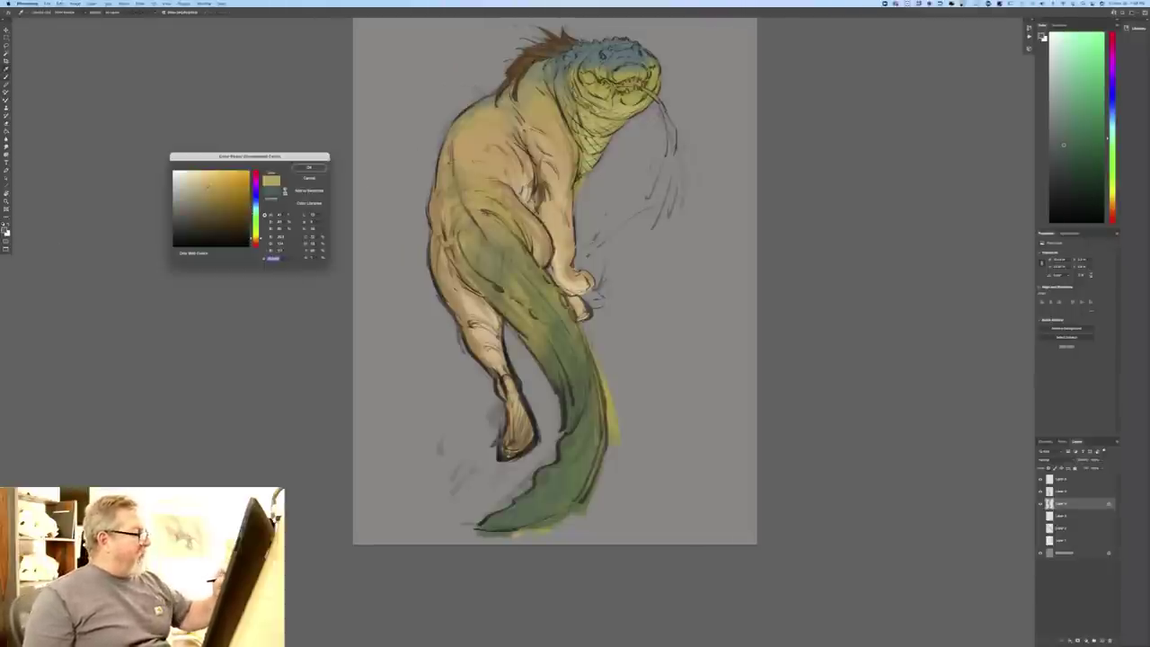
click(504, 228)
key(Return)
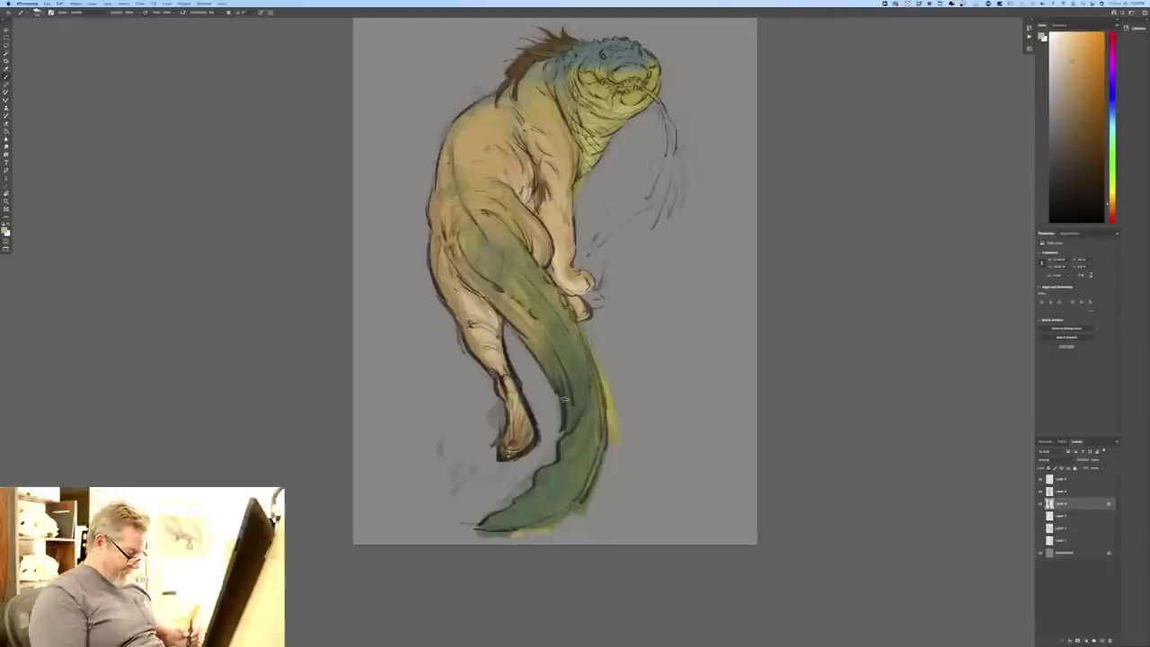
key(super+minus)
key(super+equal)
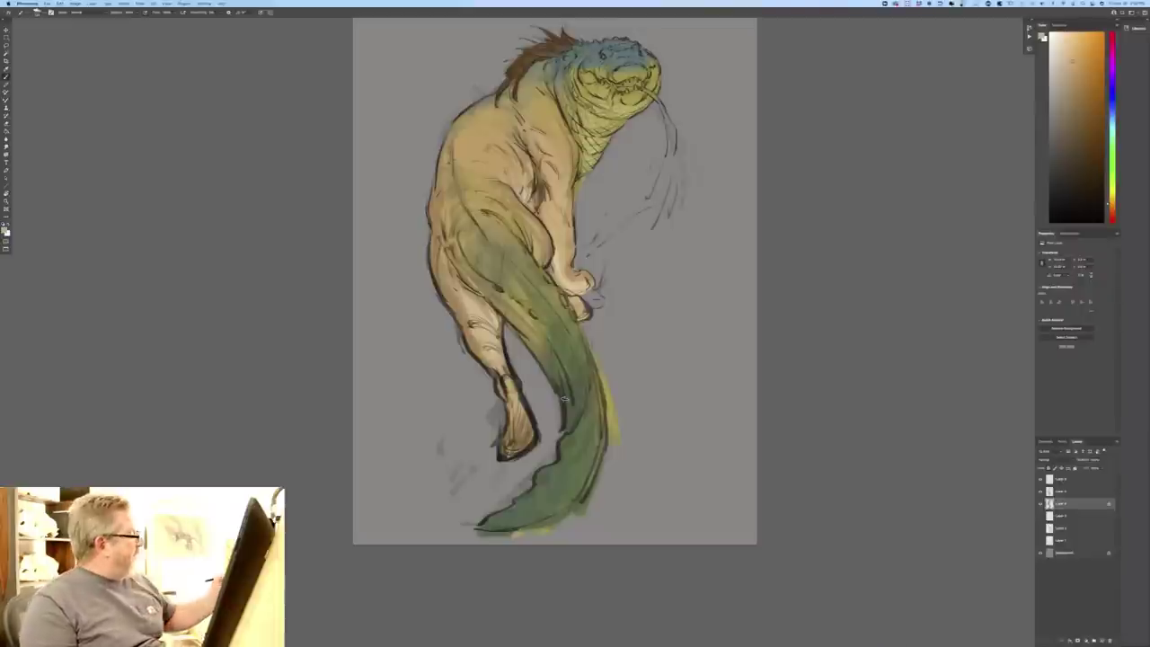
- Set the foreground colour to an off-white cream and paint the teeth
click(6, 230)
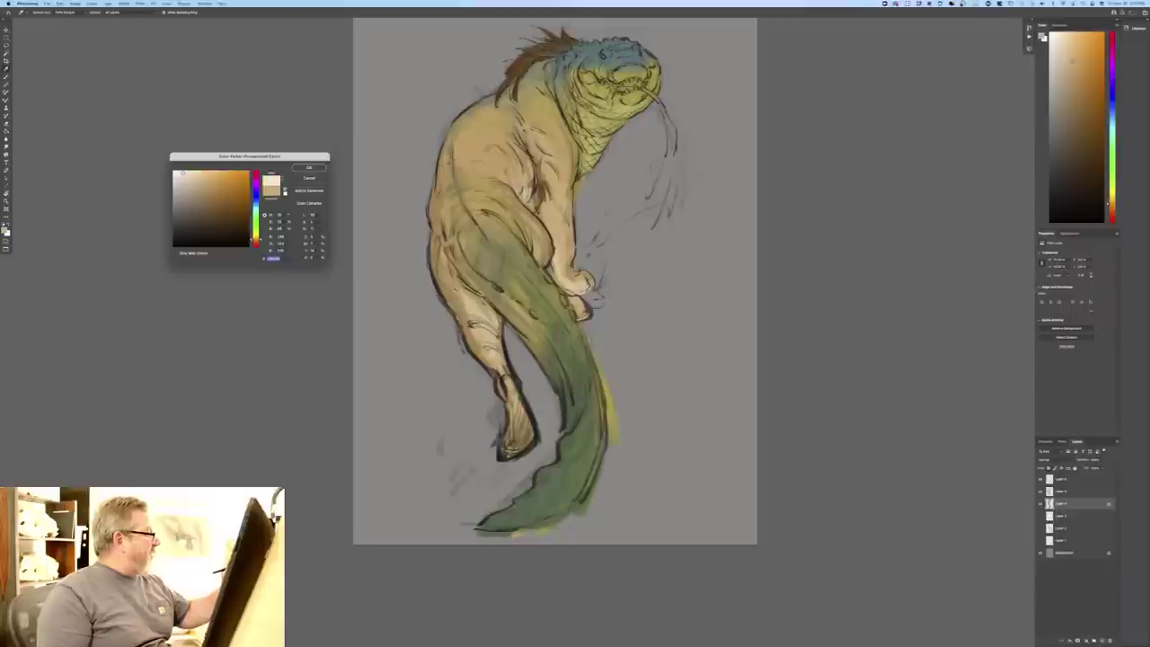
click(309, 167)
key(super+plus)
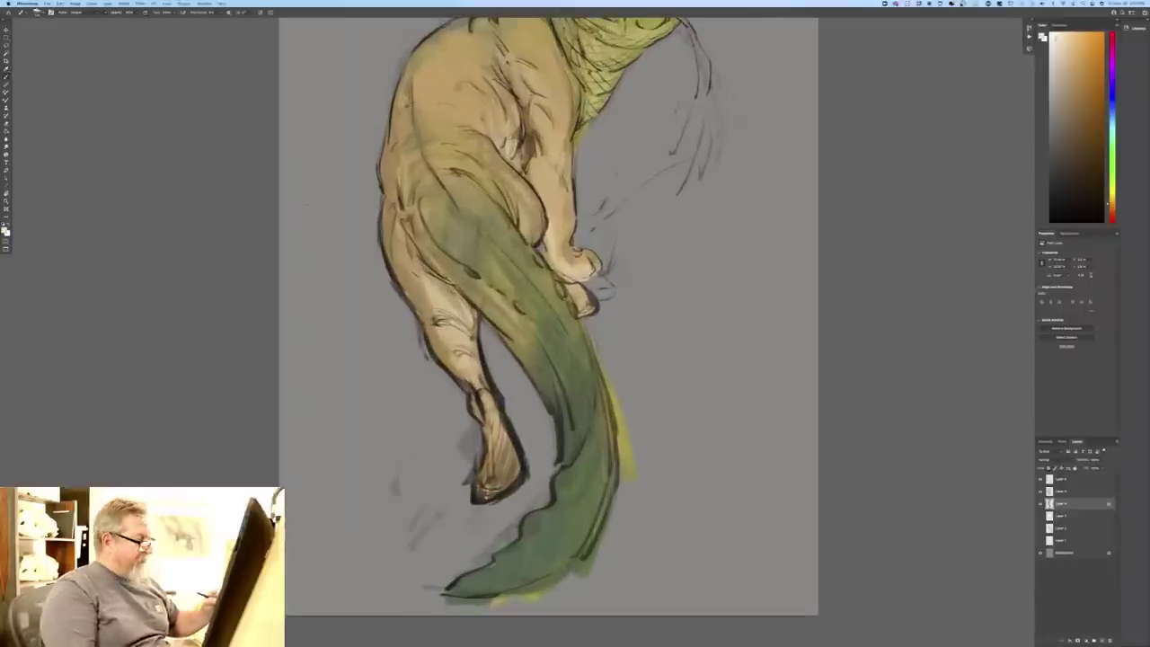
drag(210, 164, 180, 387)
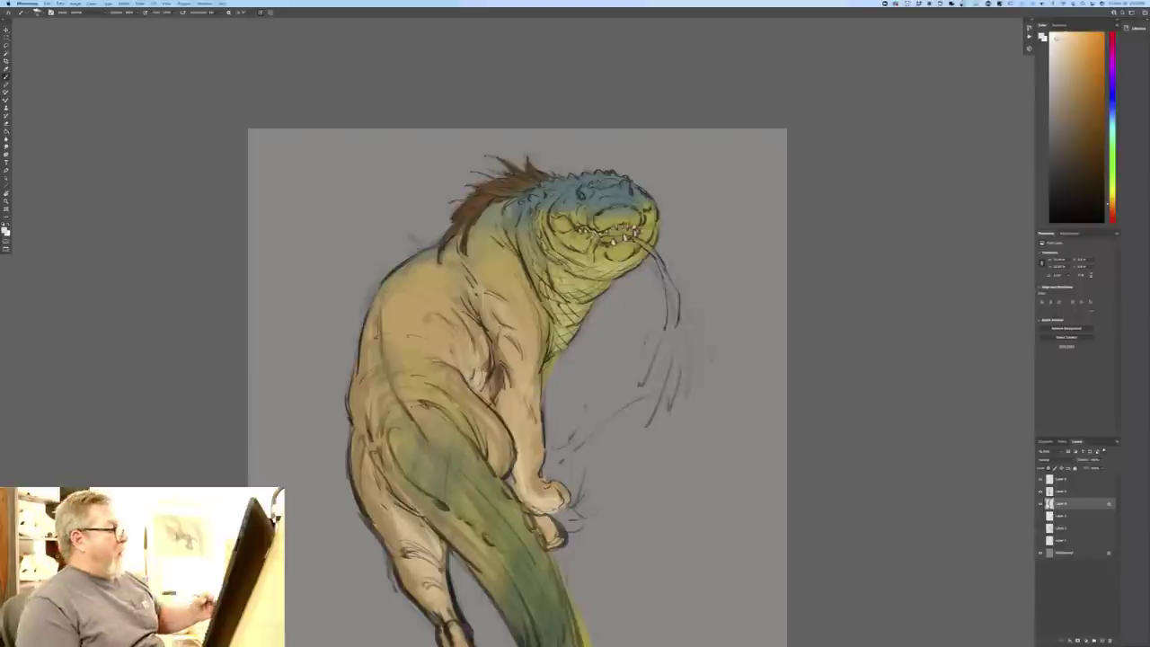
- Sample the olive yellow of the neck, brighten it to a pale yellow and touch up the jaw and throat
click(5, 231)
click(496, 238)
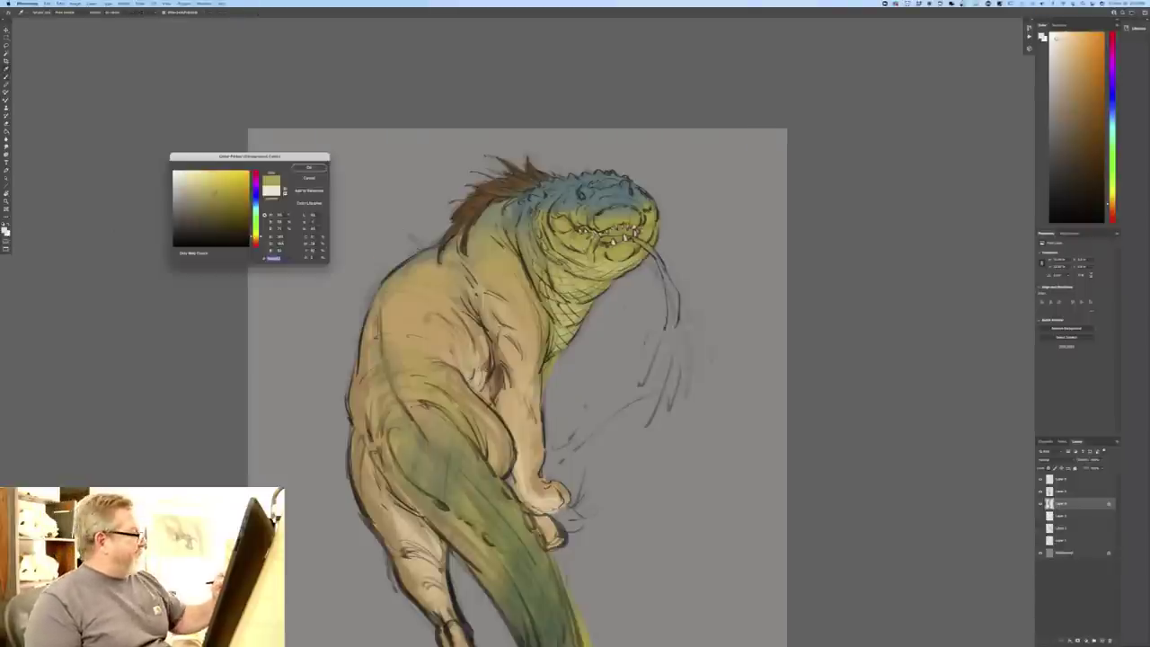
key(Return)
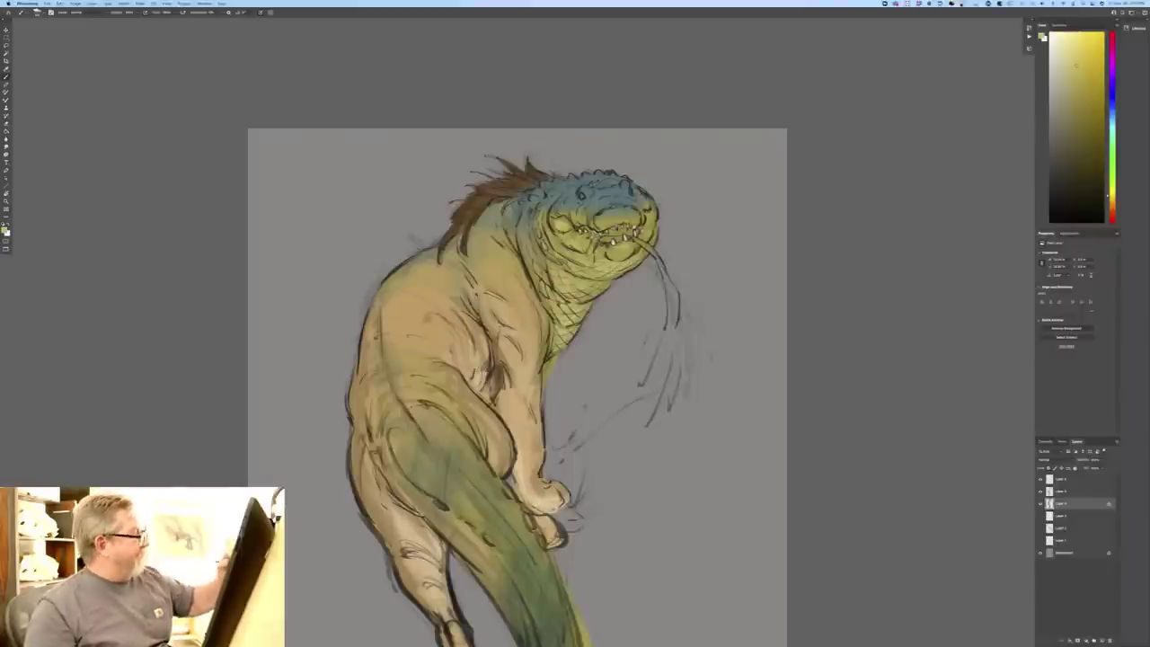
click(5, 231)
click(203, 181)
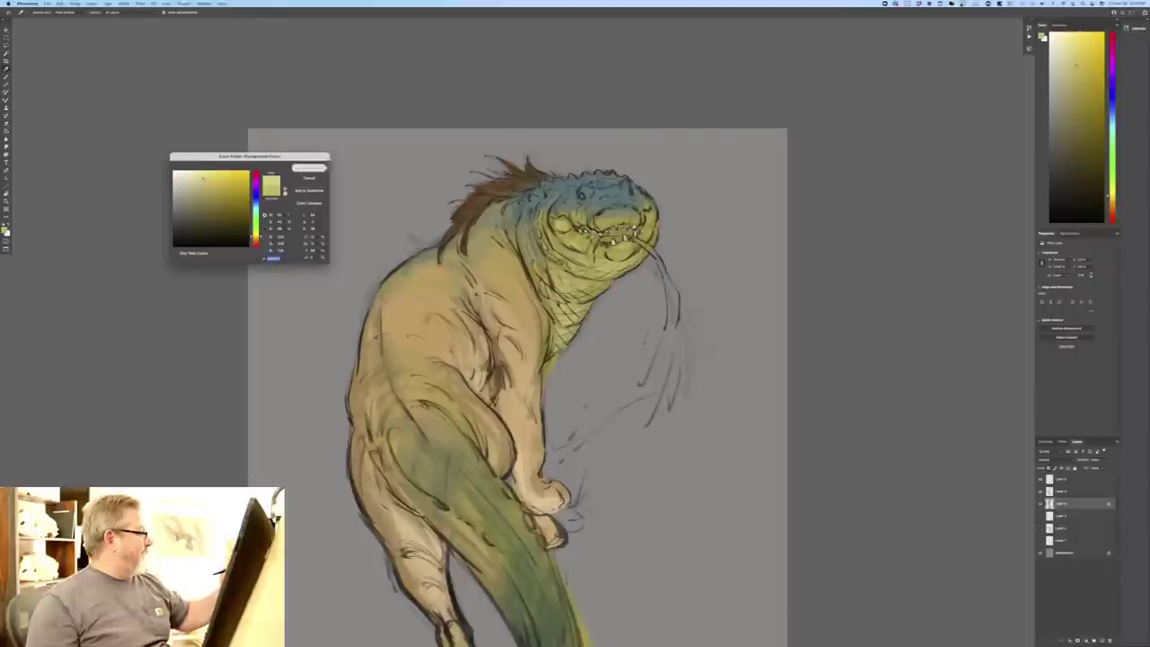
click(311, 167)
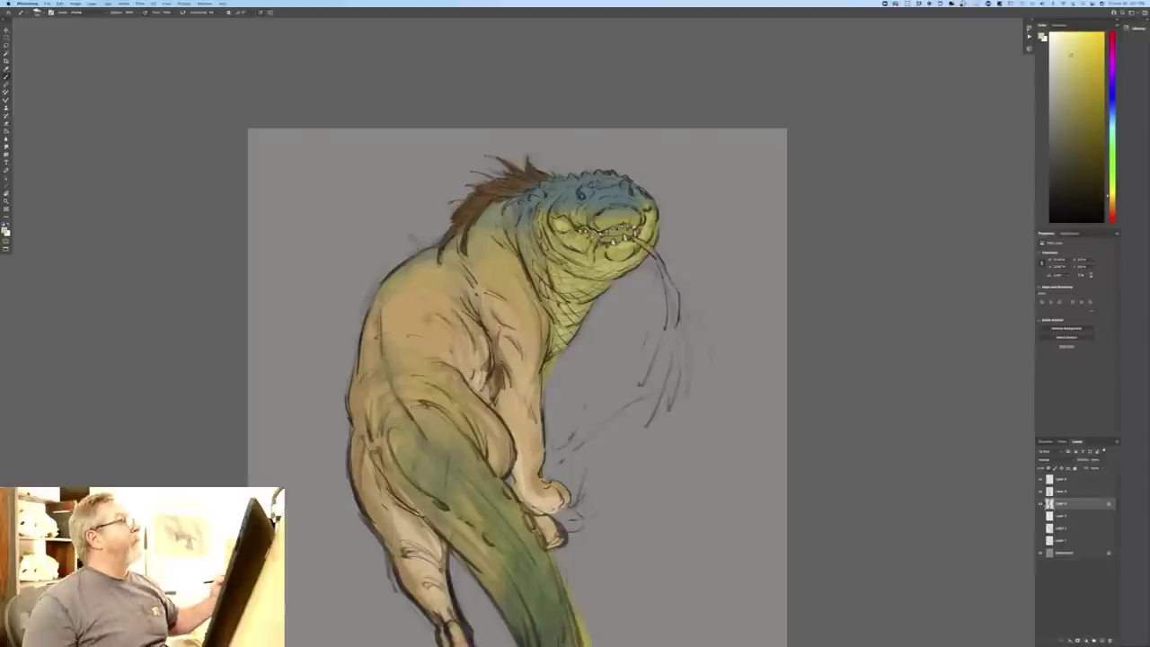
- Set the foreground colour to a dark grey-teal and shade the top of the head and back of the neck
click(6, 229)
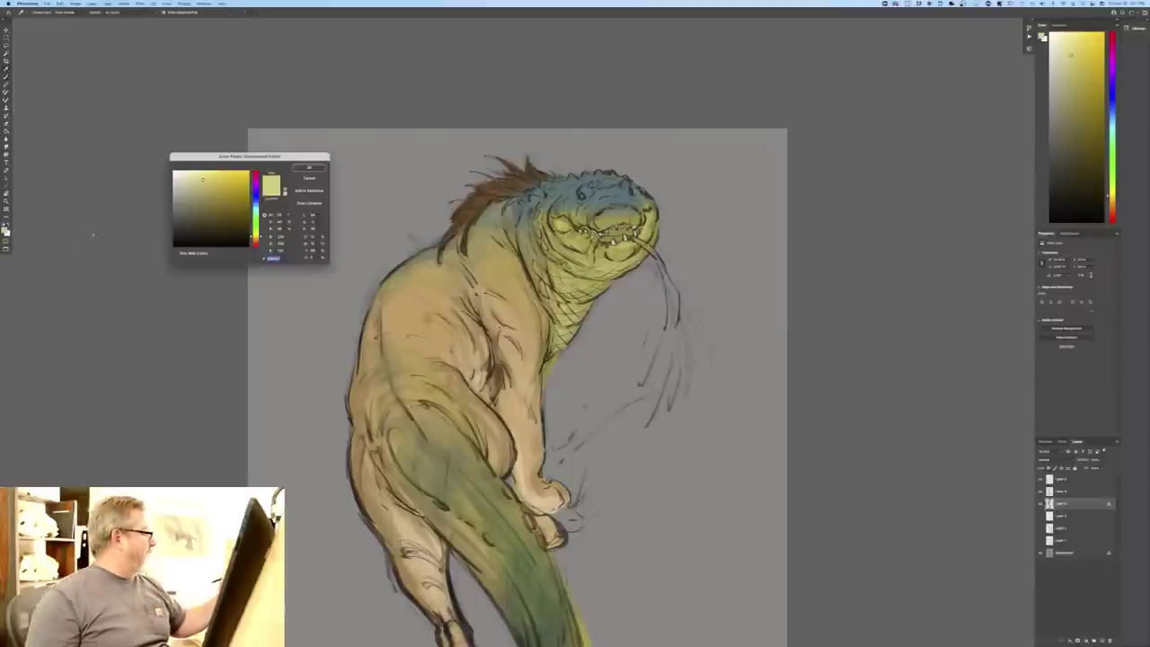
click(255, 205)
click(189, 211)
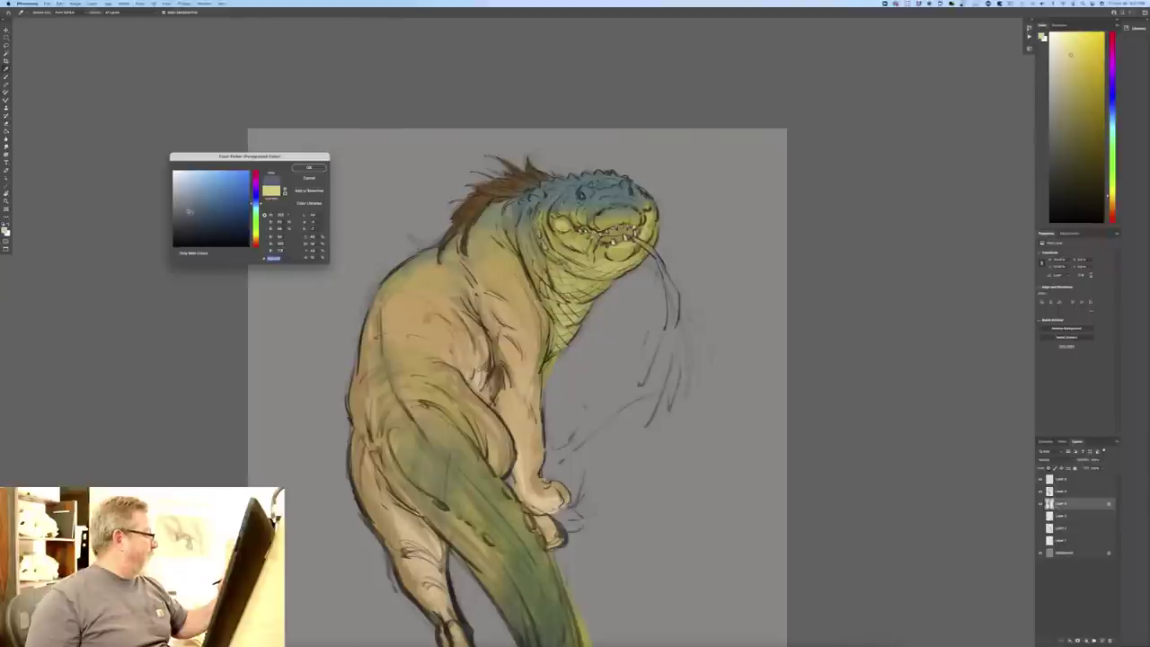
click(255, 212)
click(185, 214)
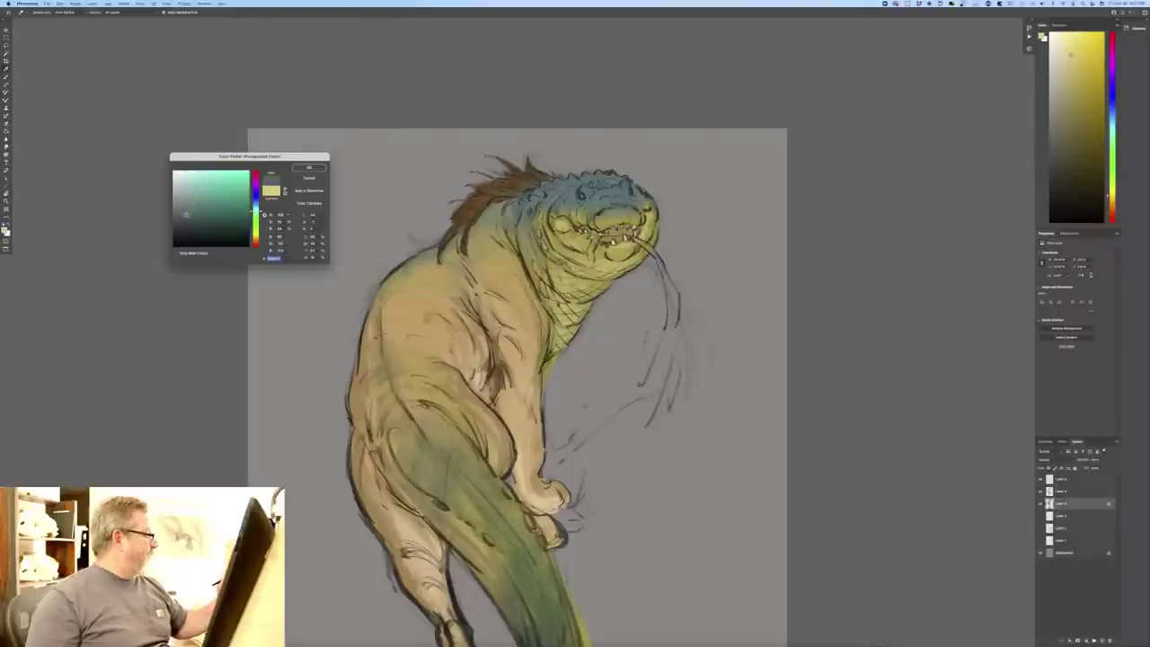
key(Return)
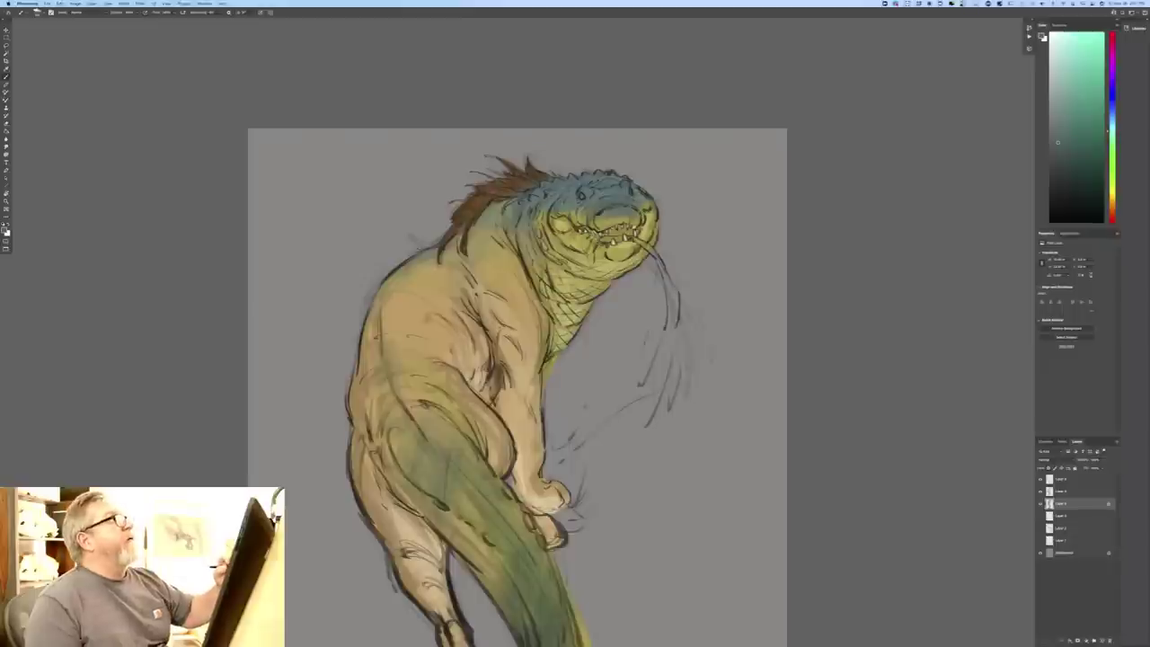
drag(582, 198, 584, 192)
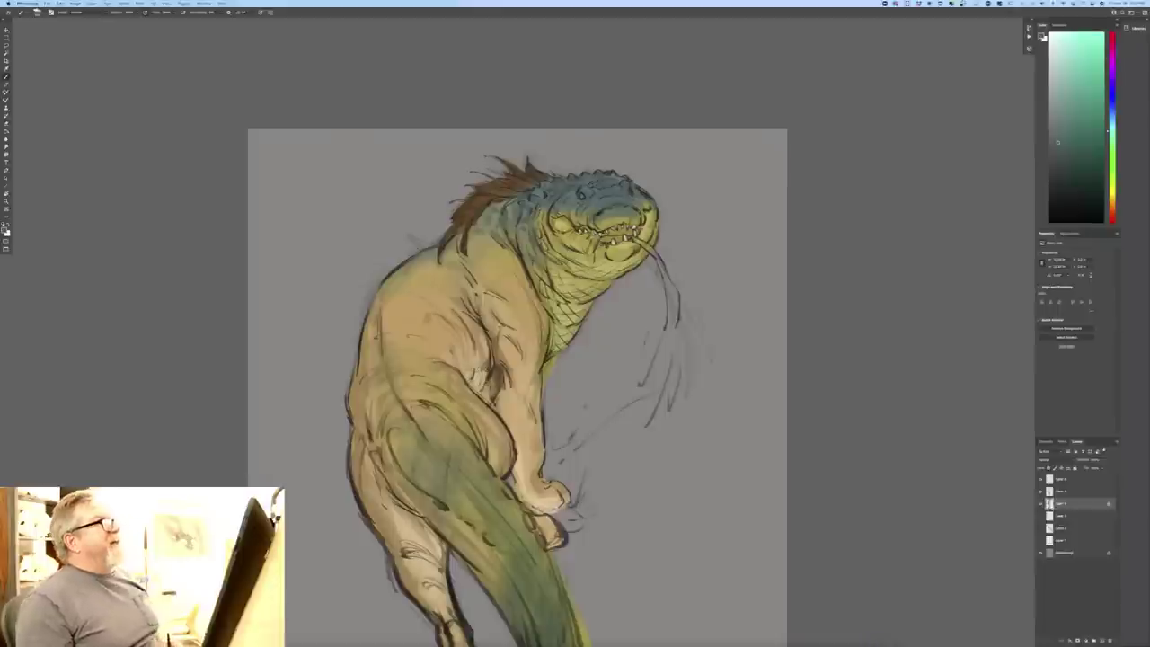
- Sample the yellow of the lower jaw, lighten it to a pale yellow and paint highlights along the cheeks, jaw and throat
click(5, 231)
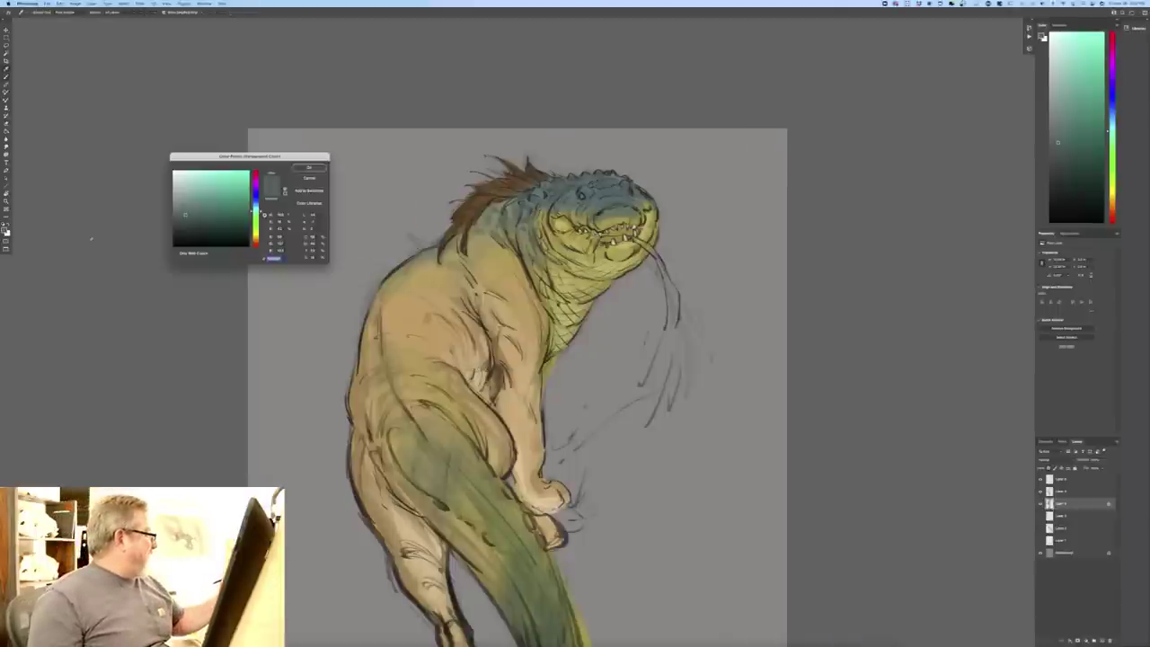
click(590, 261)
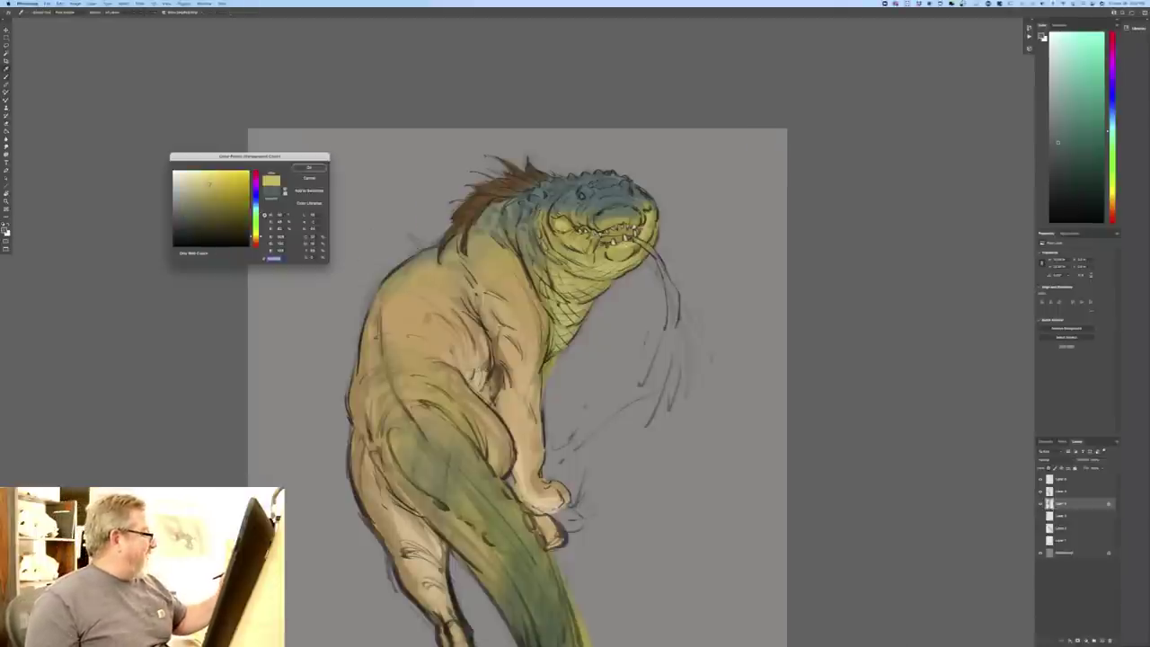
key(Return)
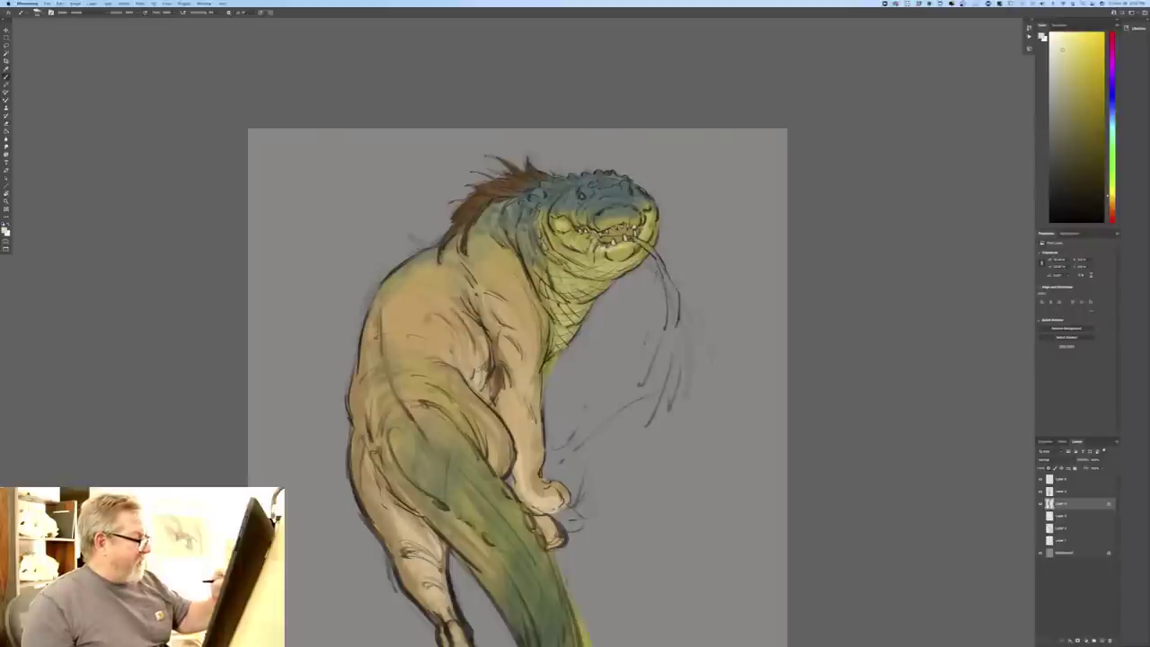
drag(591, 238, 590, 243)
drag(586, 234, 589, 248)
drag(580, 234, 573, 241)
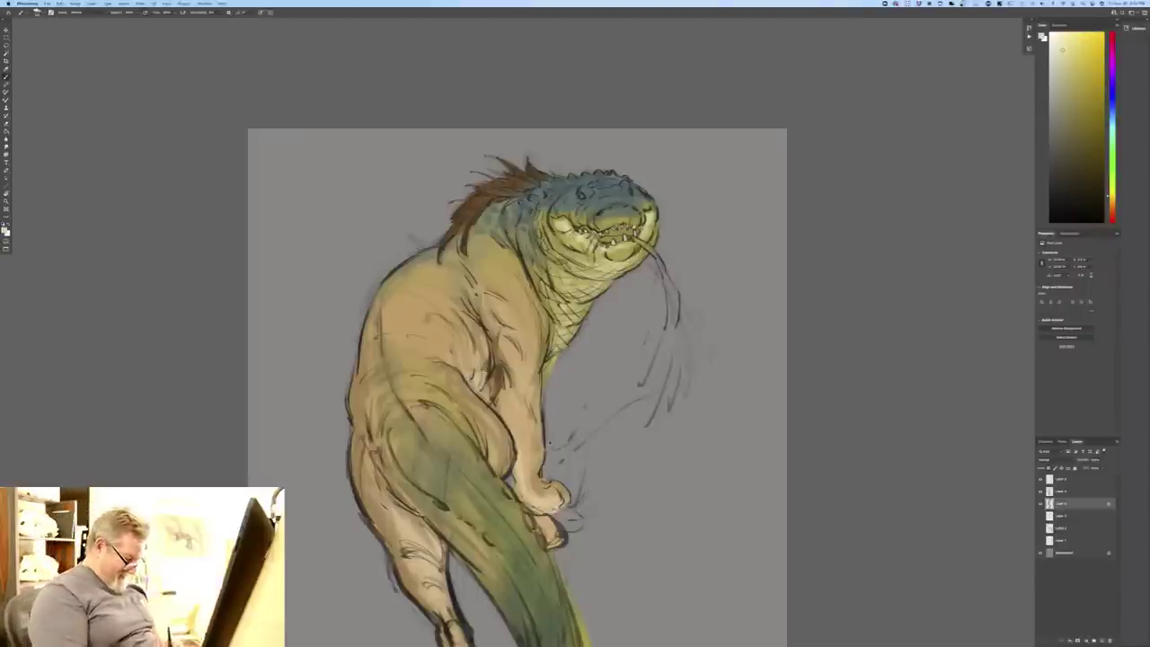
- Set the foreground colour to a muted grey-green and glaze it over the tail from its base to the tip
key(super+minus)
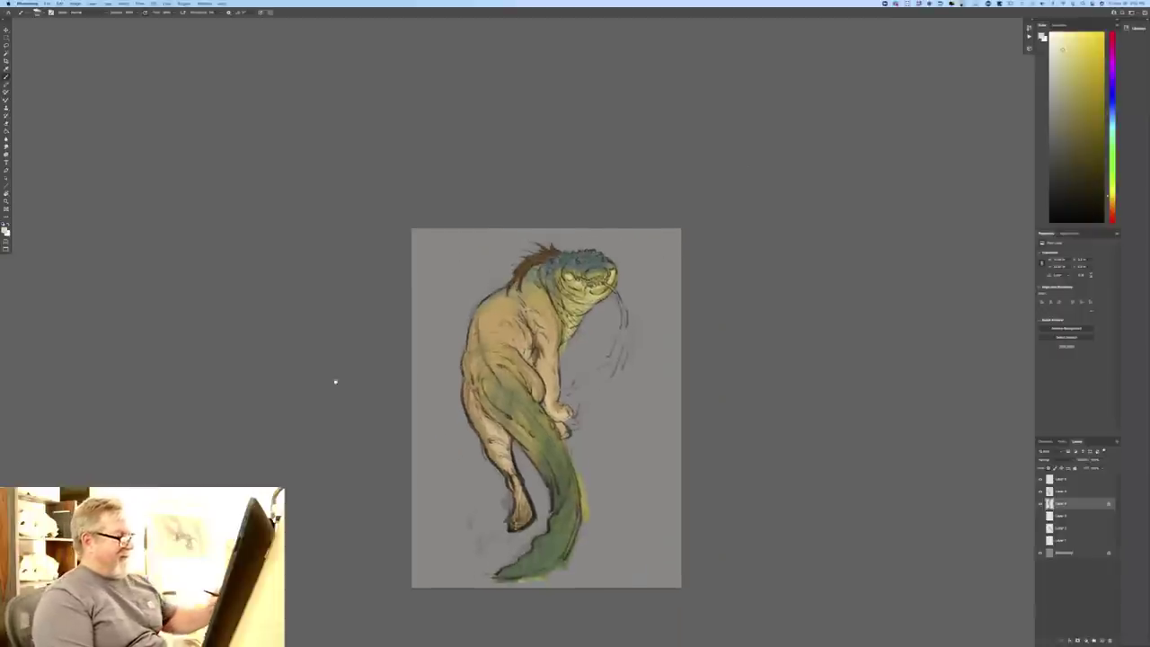
drag(333, 380, 375, 278)
key(super+plus)
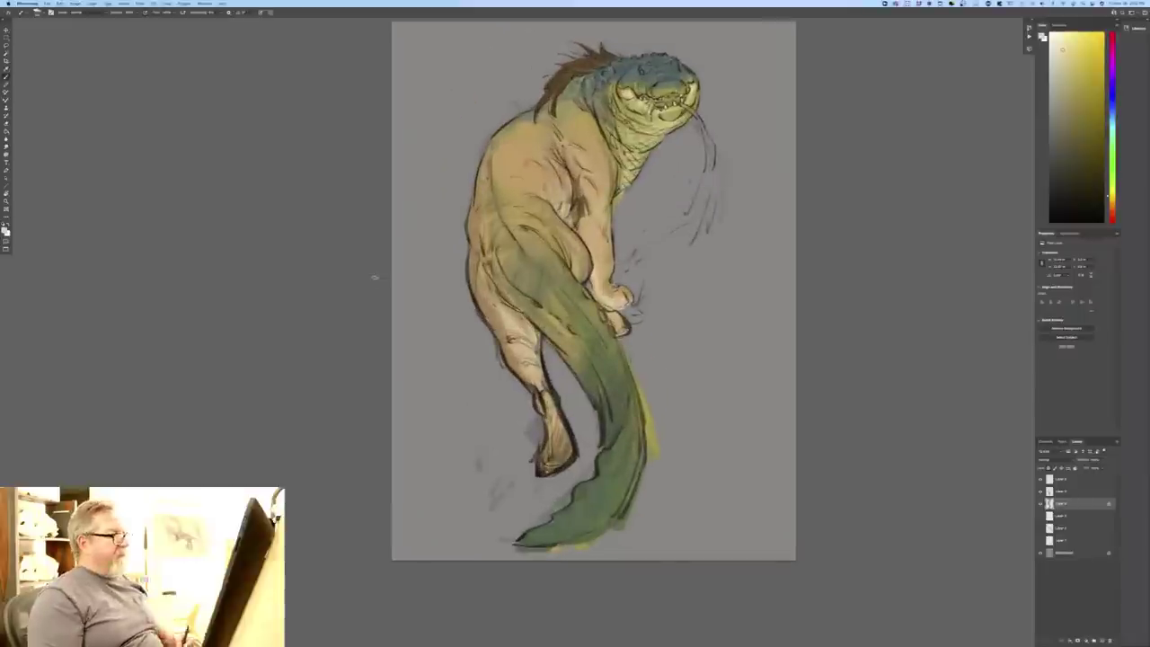
click(5, 230)
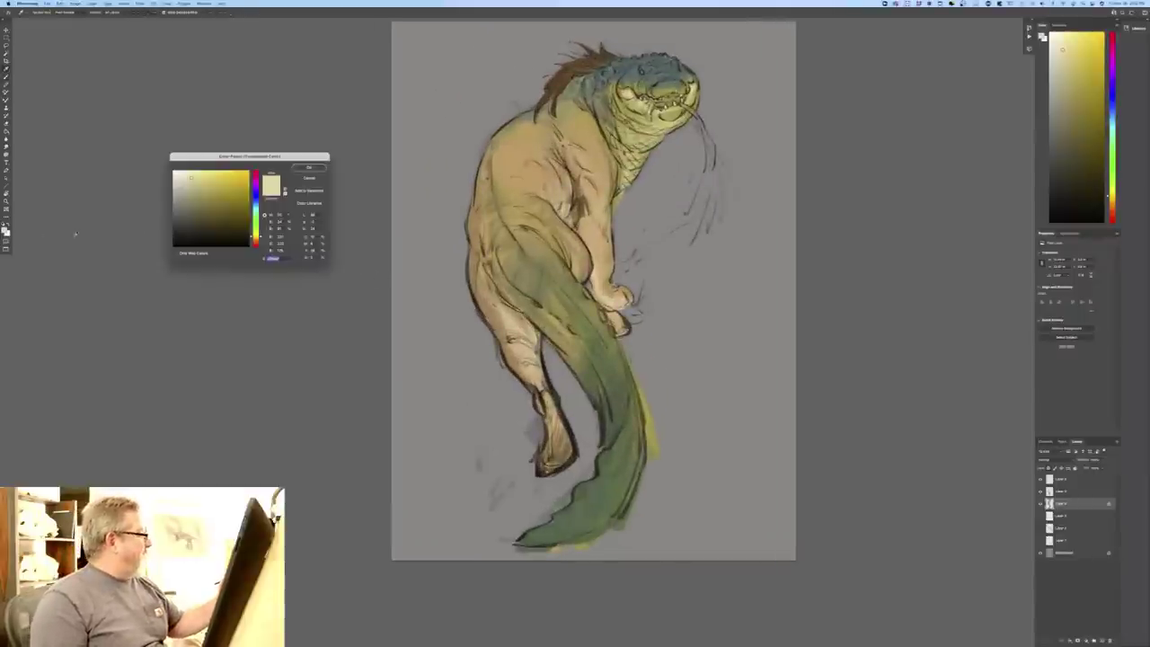
click(405, 216)
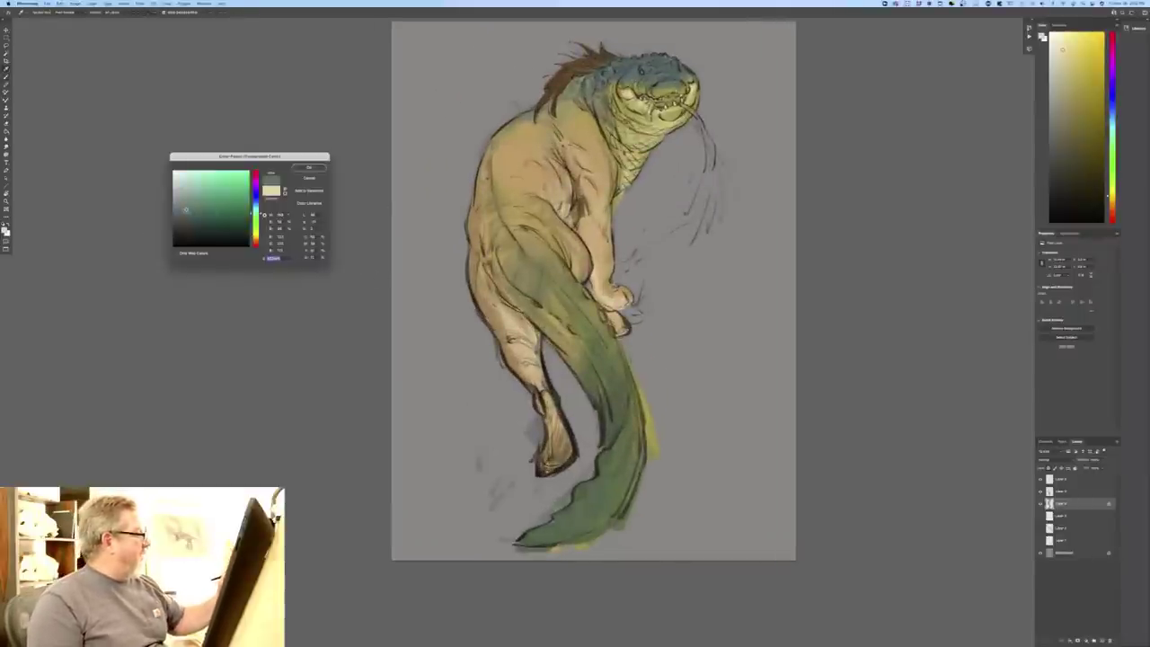
key(Return)
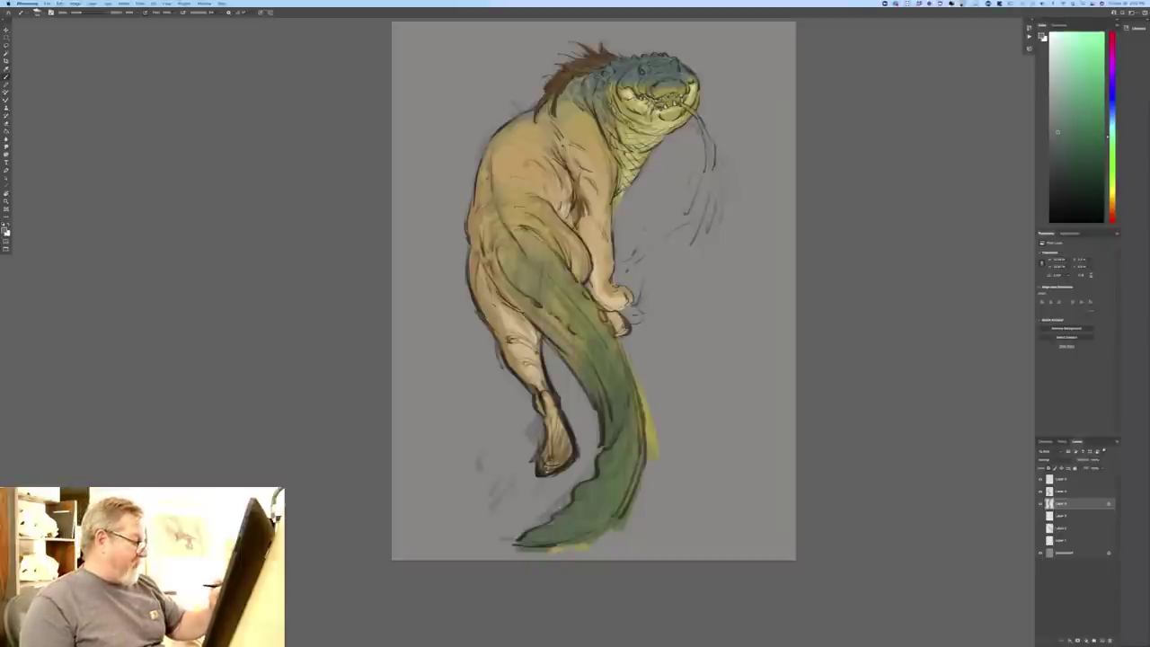
drag(561, 313, 579, 335)
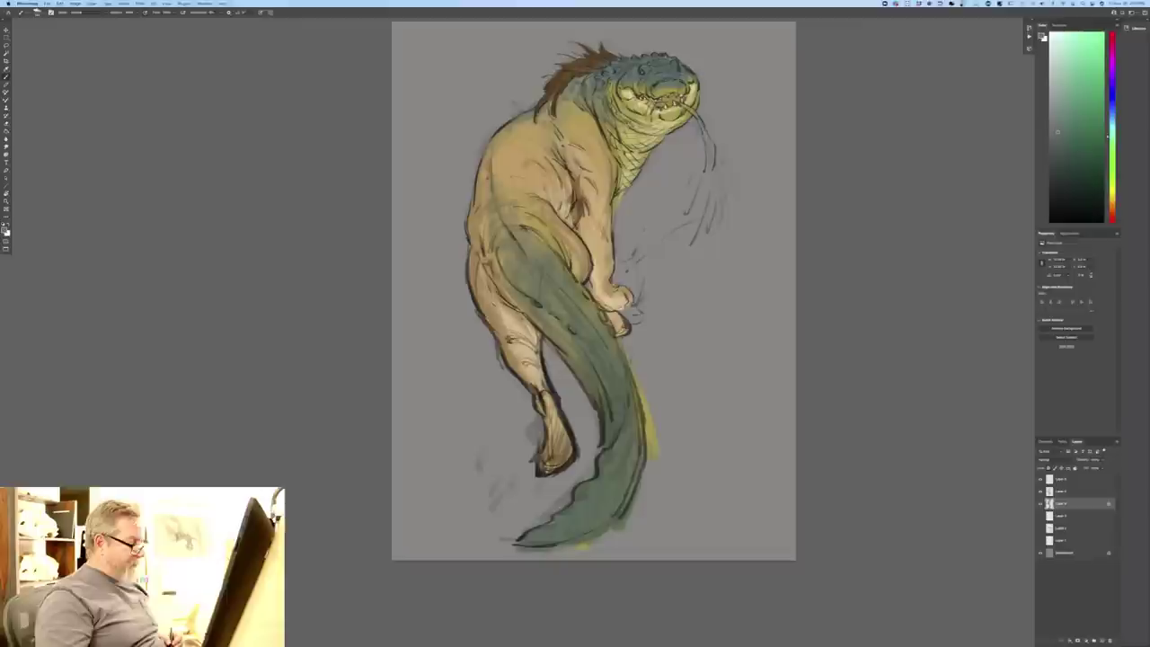
- Switch to Photos and browse the September 22–23, 2021 shots for crocodile references, viewing the crocodile on the grassy riverbank at full size
mouse_move(392, 636)
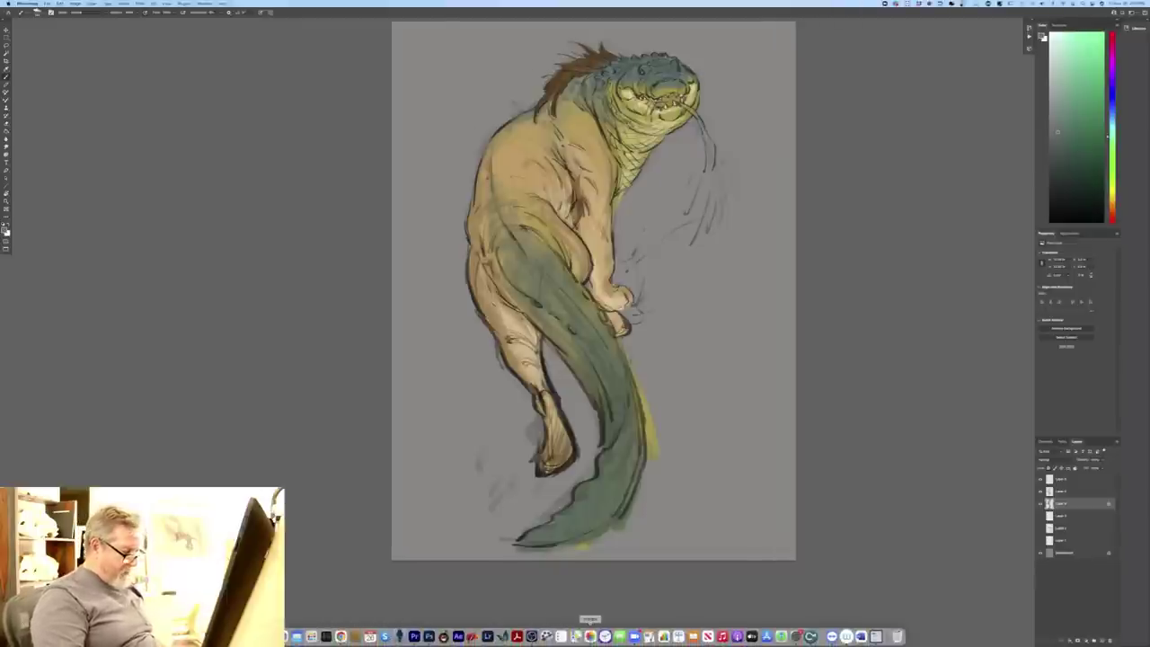
click(589, 636)
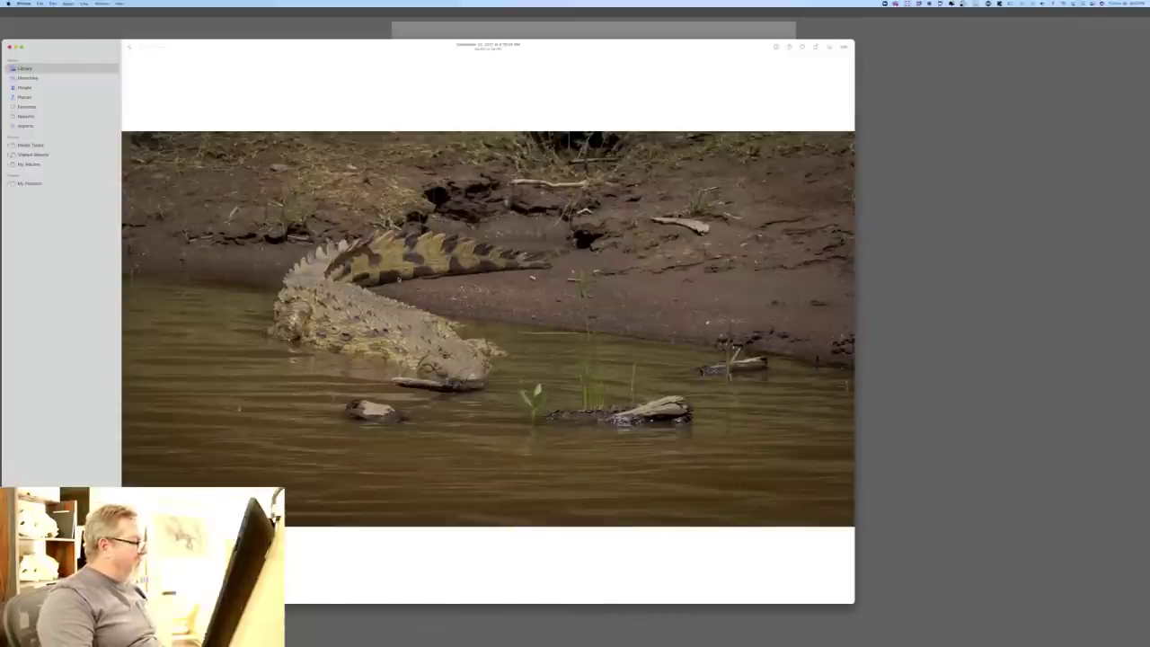
double_click(407, 278)
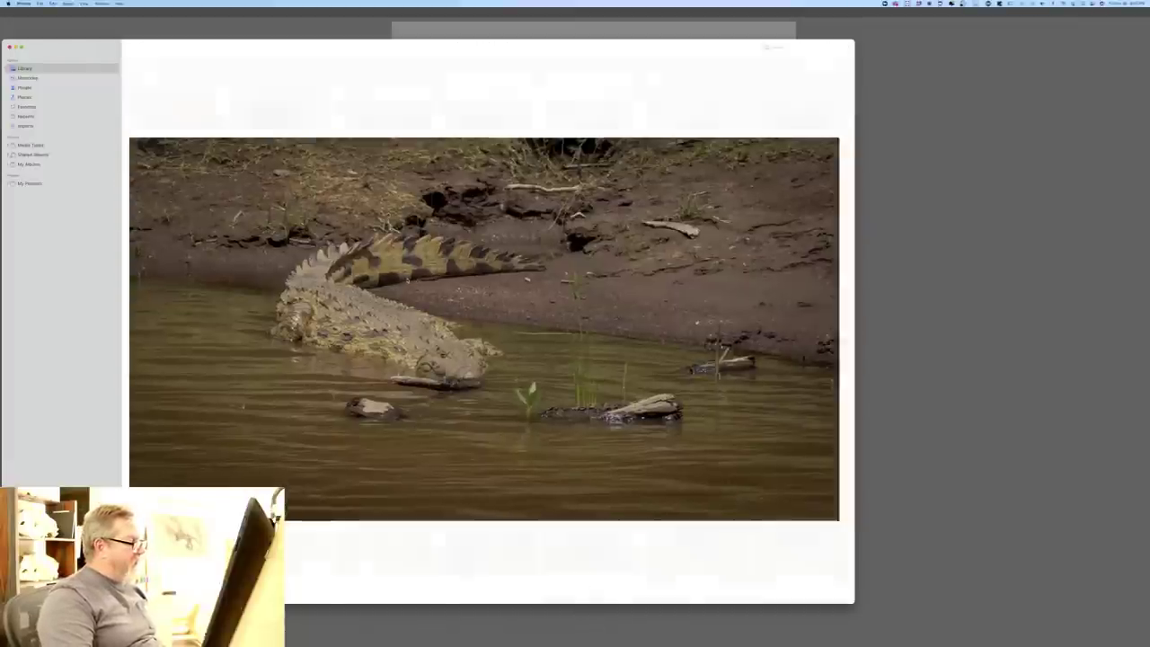
scroll(507, 305, down, 2)
scroll(507, 306, down, 10)
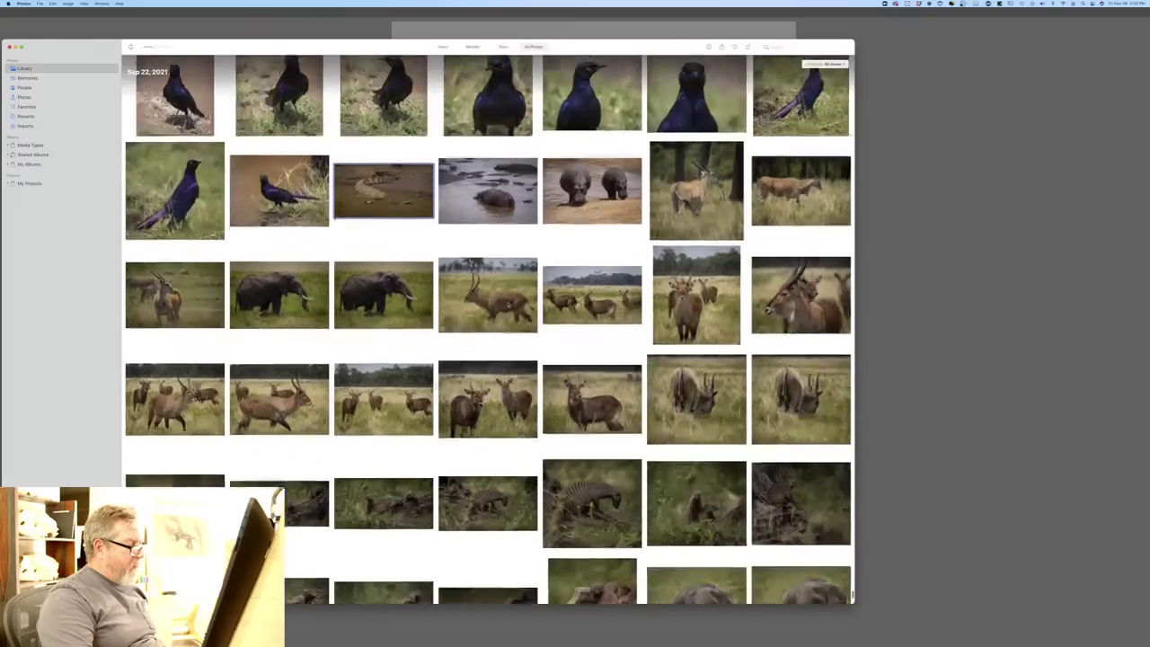
scroll(507, 305, down, 12)
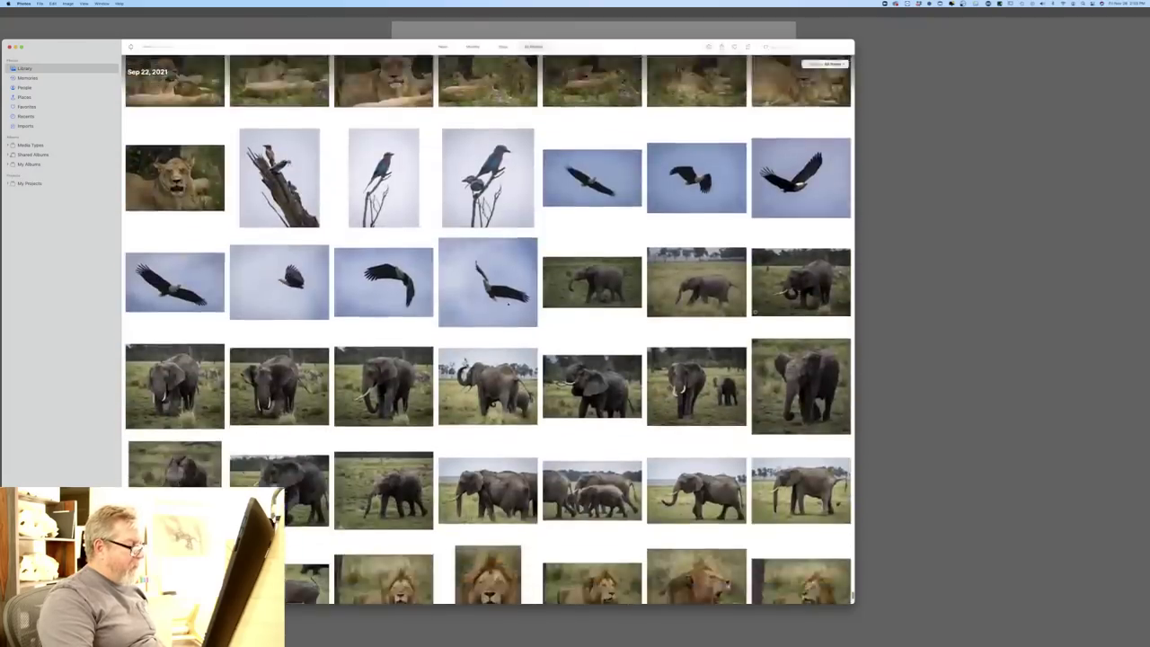
scroll(508, 306, down, 5)
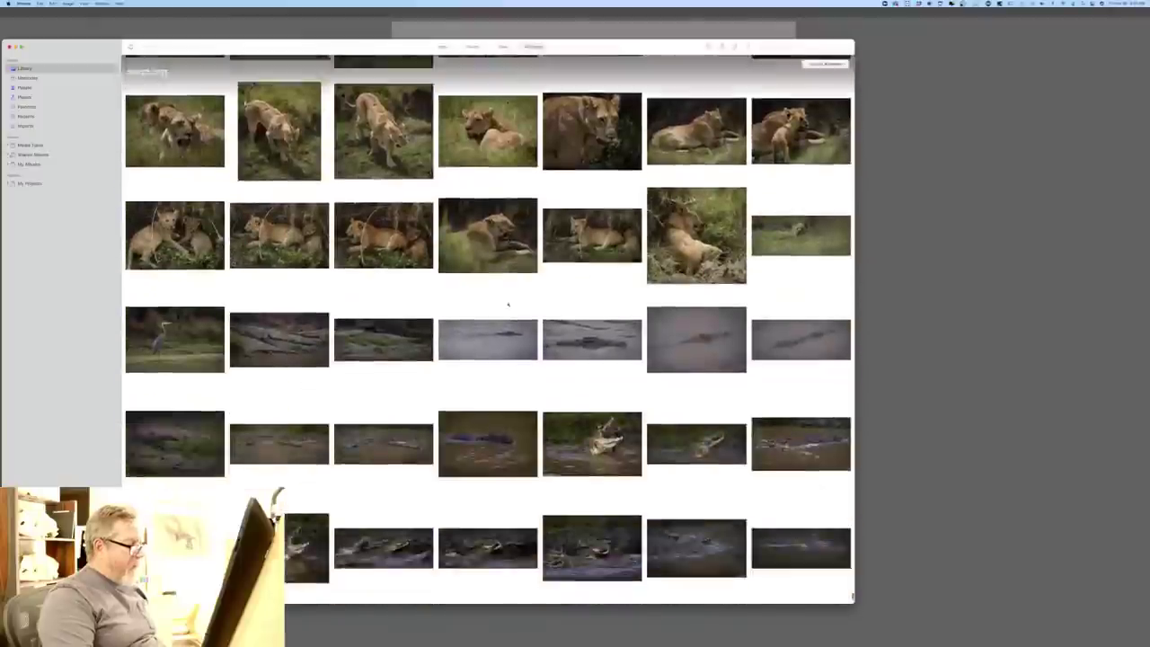
scroll(487, 328, down, 3)
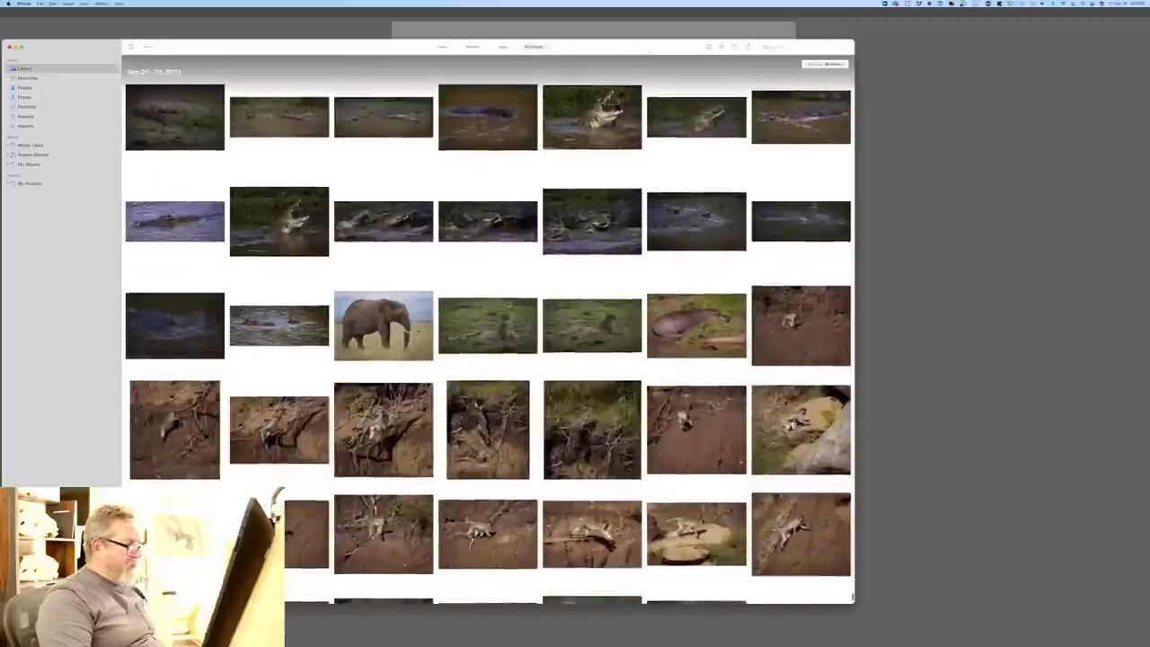
scroll(509, 306, up, 5)
scroll(510, 305, up, 2)
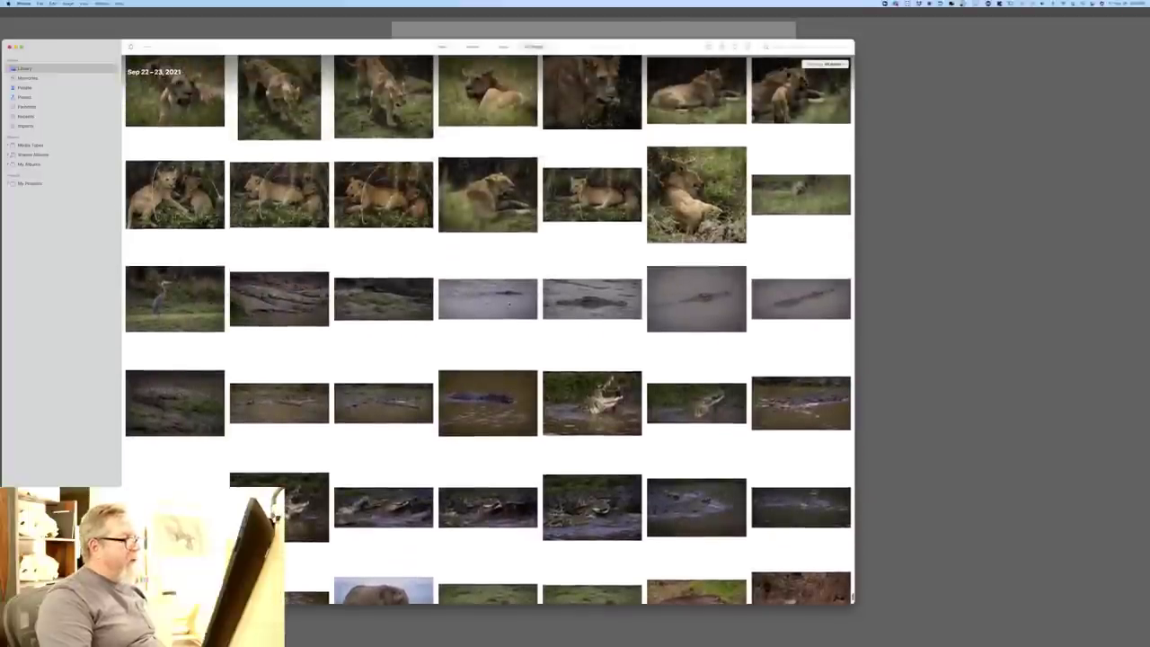
scroll(509, 306, down, 3)
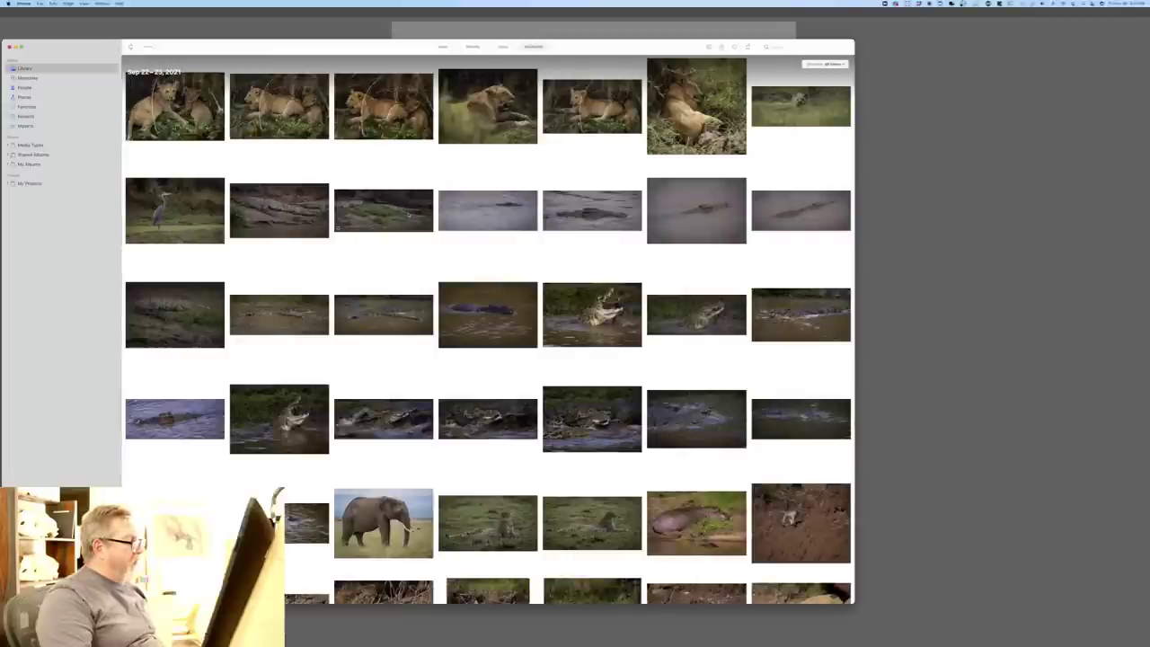
double_click(409, 213)
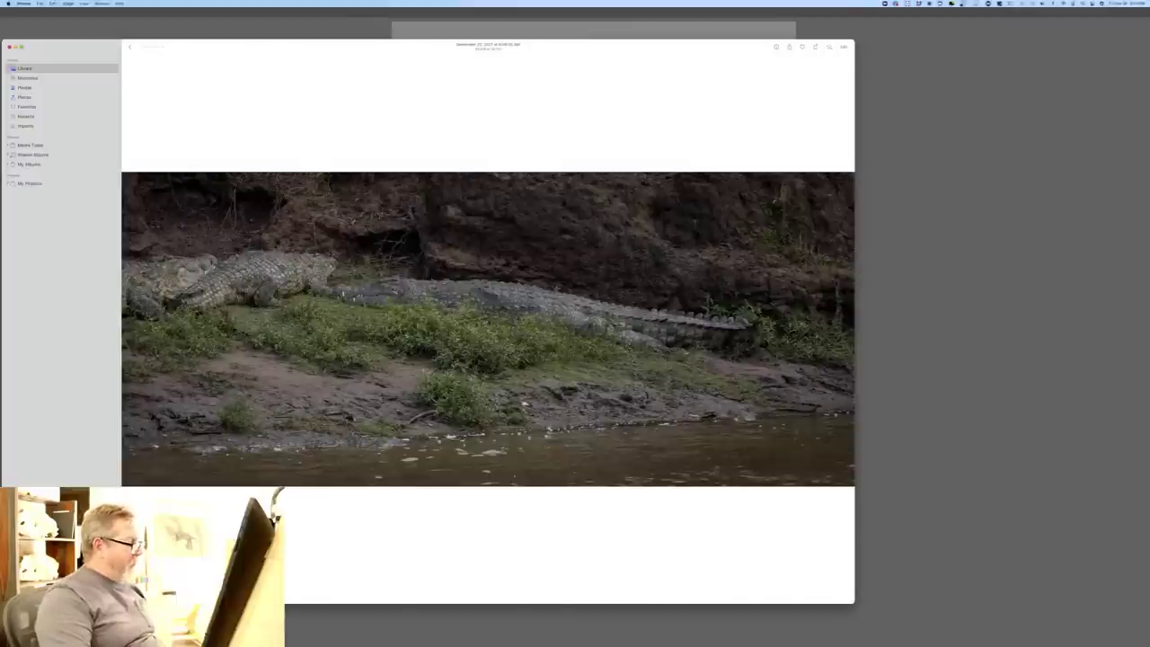
key(Escape)
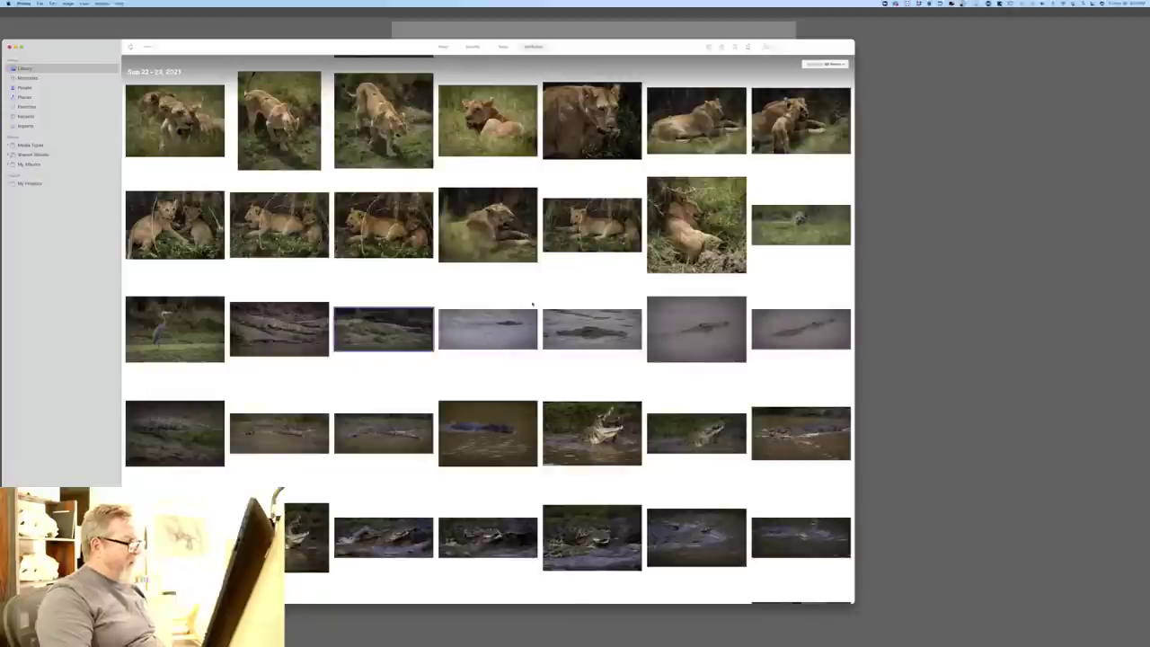
- Browse the September 23–24, 2021 photos for more crocodiles and examine the one lying on the bare bank beside the water
scroll(533, 304, down, 8)
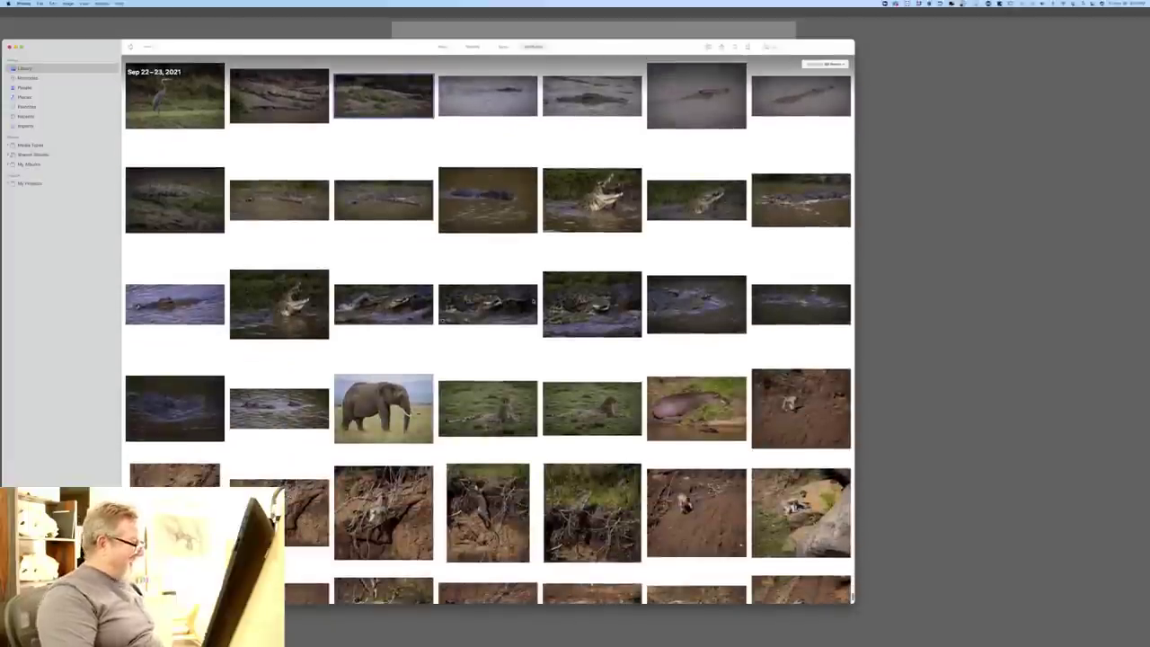
scroll(532, 303, down, 10)
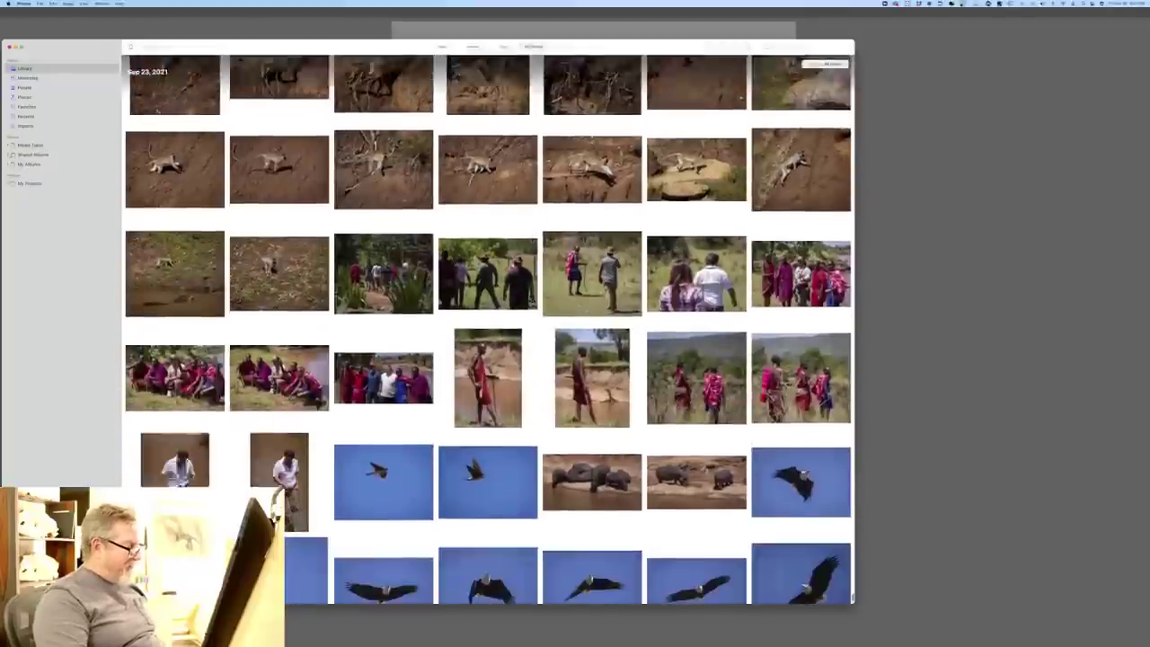
scroll(532, 302, down, 12)
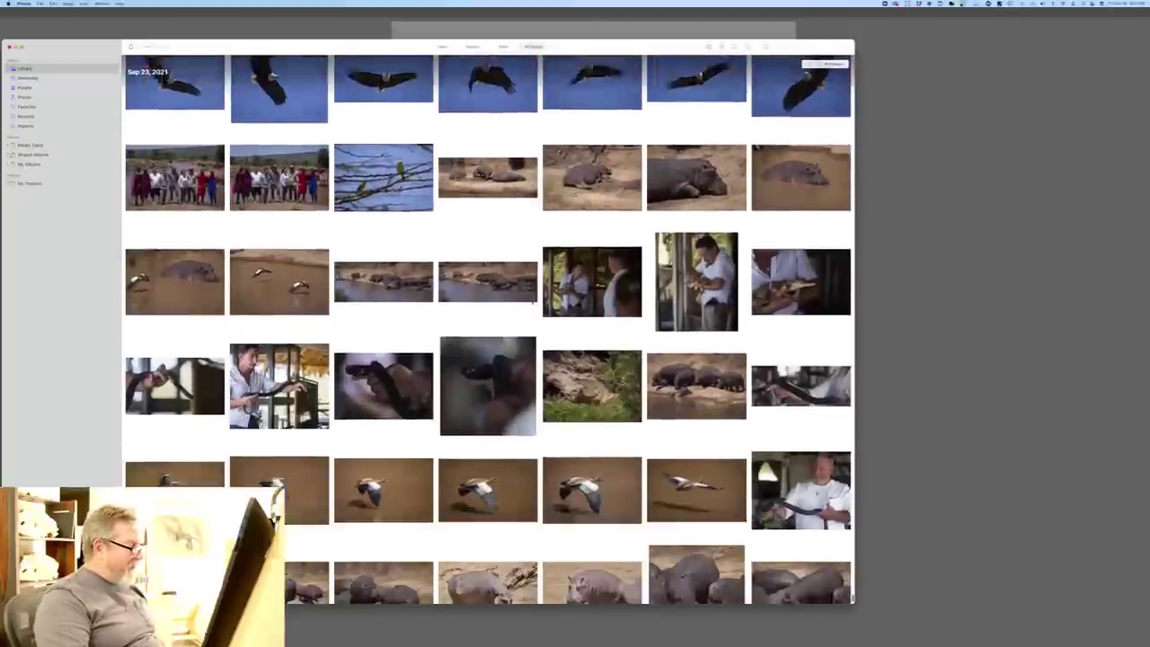
scroll(532, 303, down, 6)
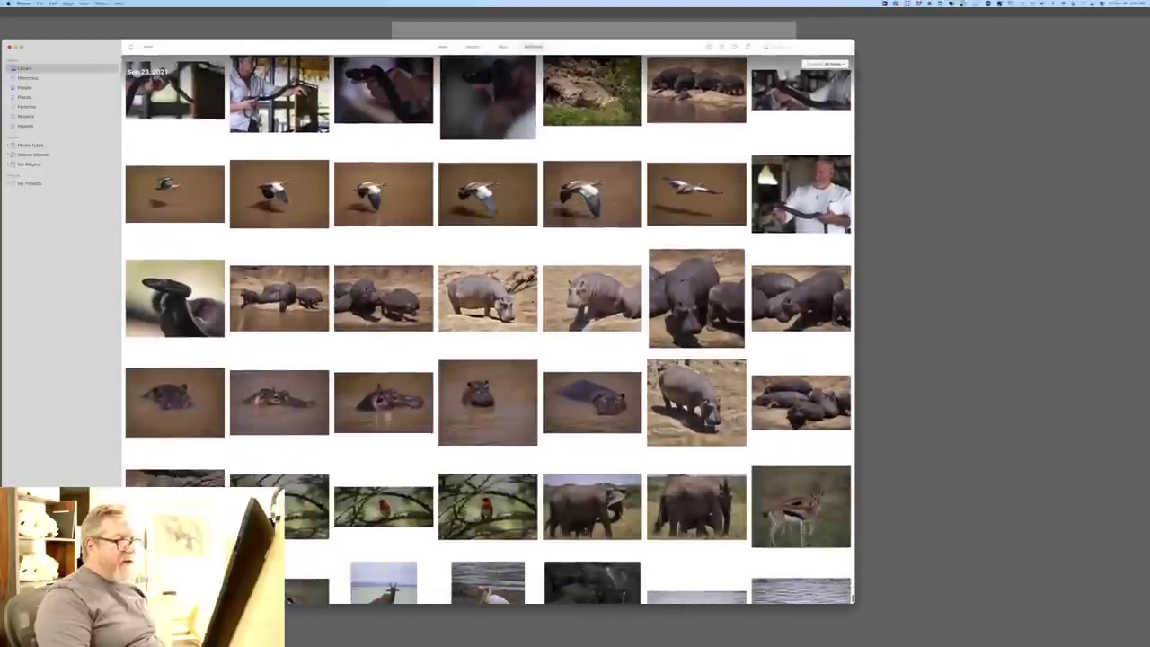
scroll(532, 303, down, 8)
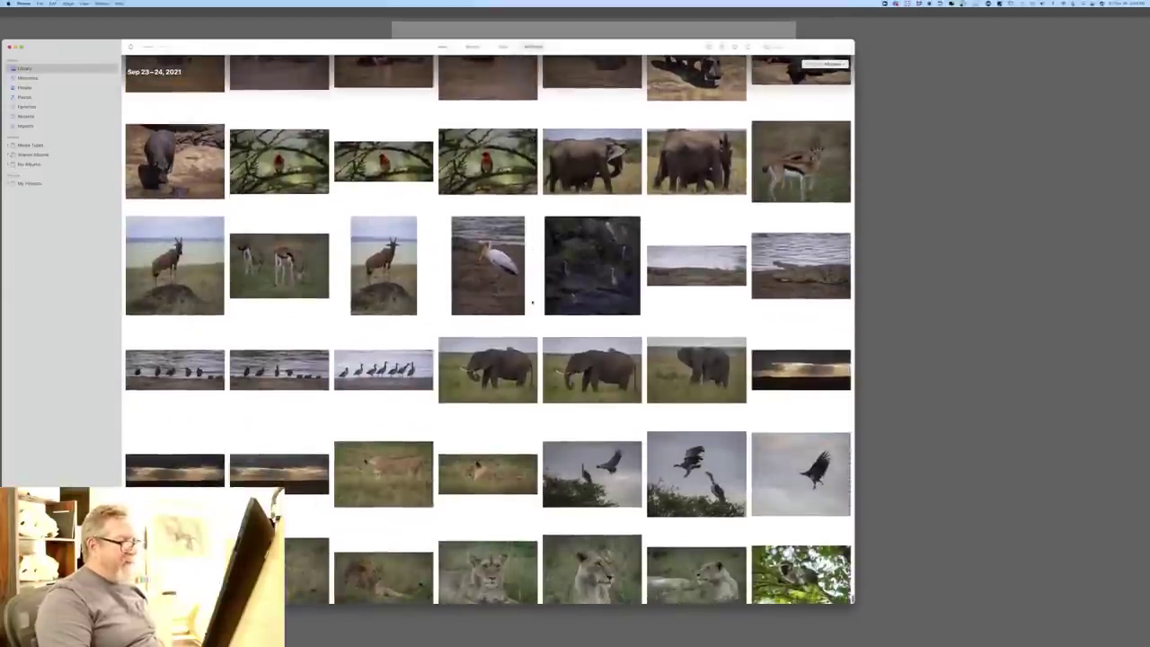
scroll(533, 303, up, 2)
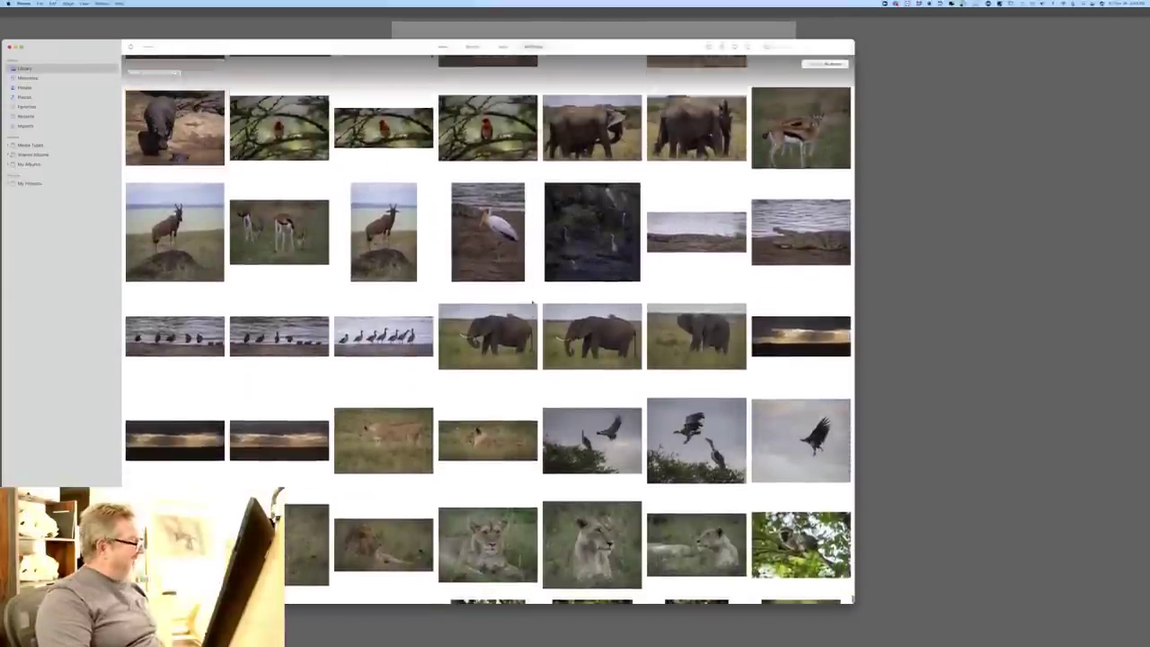
double_click(704, 287)
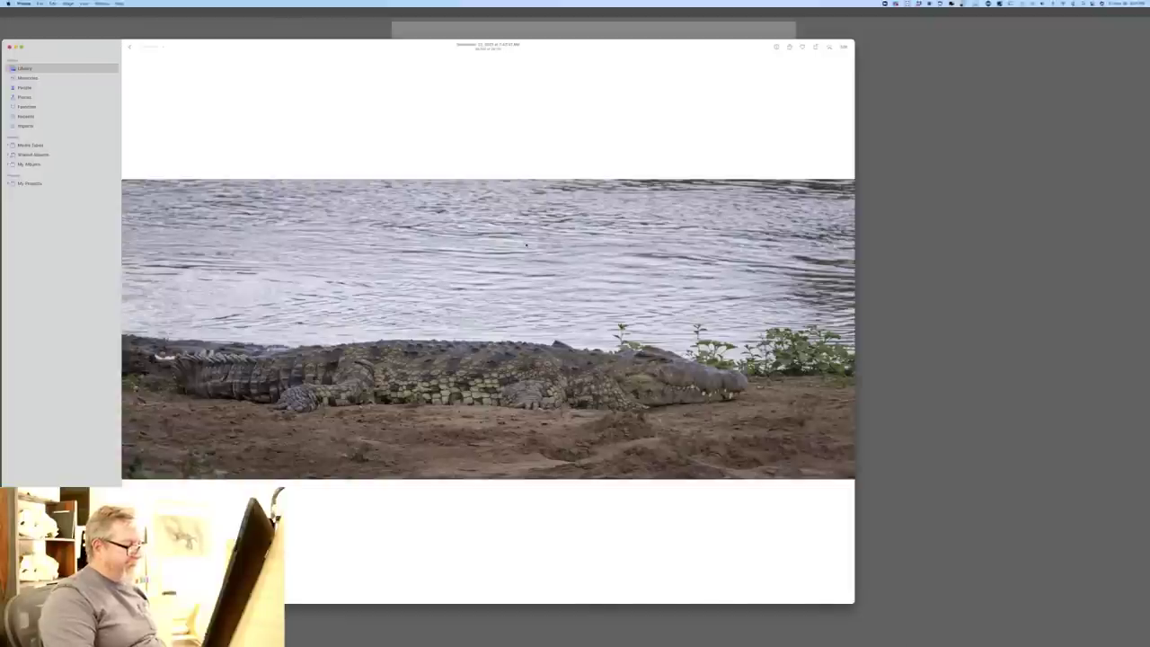
key(Escape)
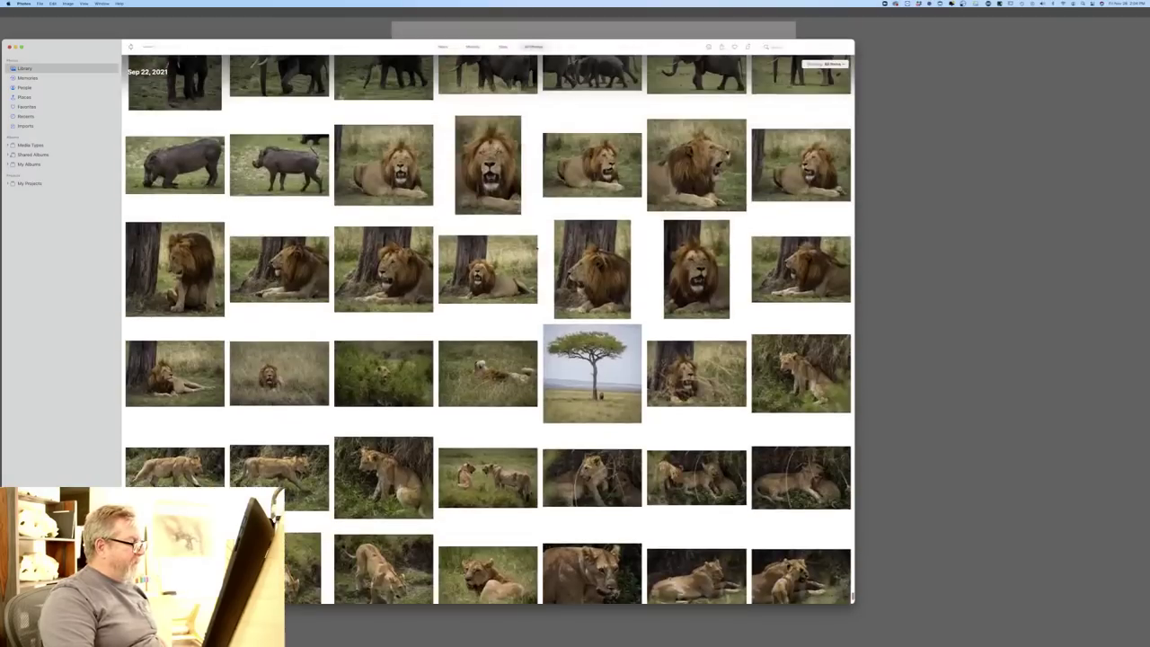
- Look back through the older library photos, from September 22 to September 15, 2021, for further crocodile references
scroll(536, 244, up, 2)
scroll(536, 248, down, 8)
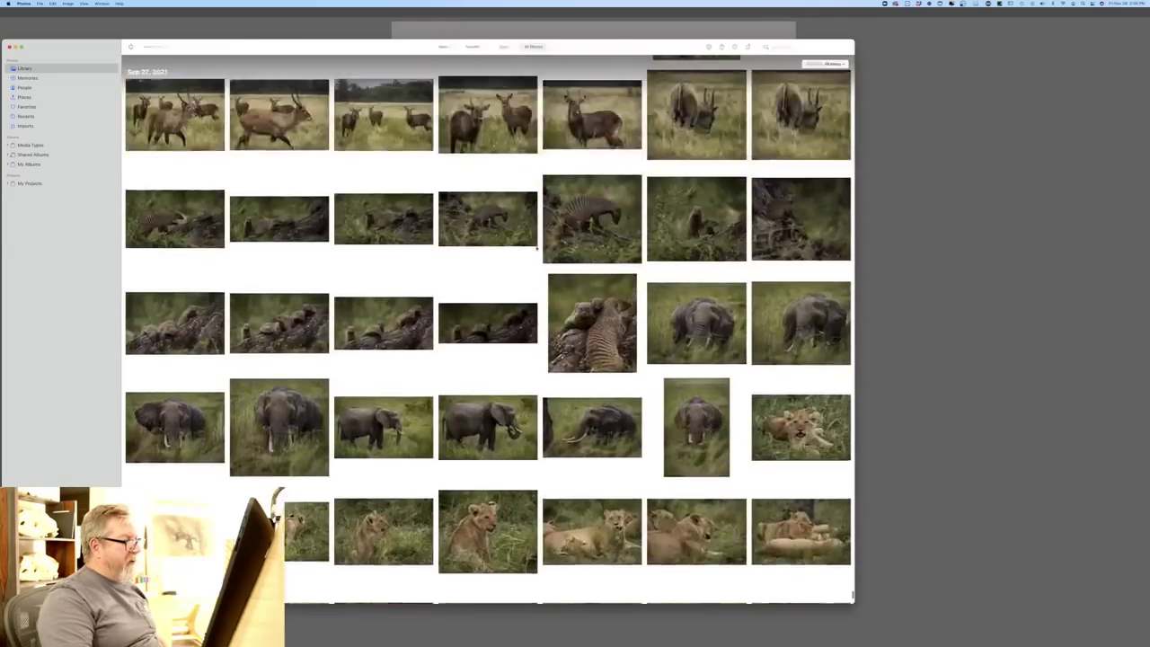
scroll(537, 249, up, 10)
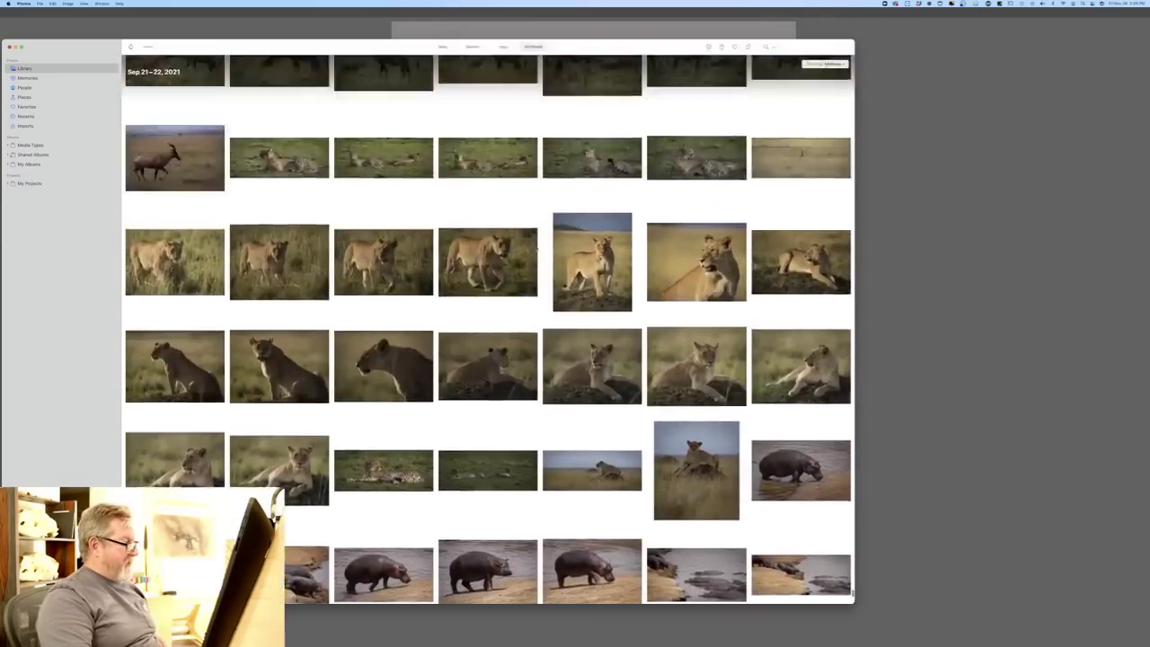
scroll(537, 249, up, 5)
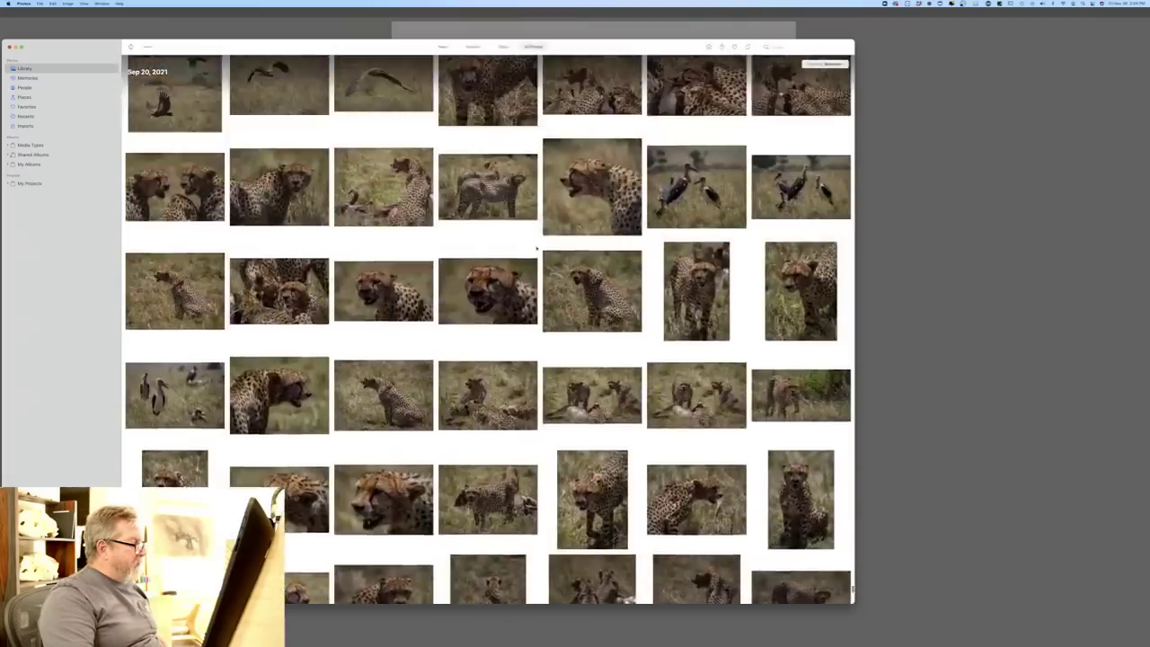
scroll(536, 249, up, 5)
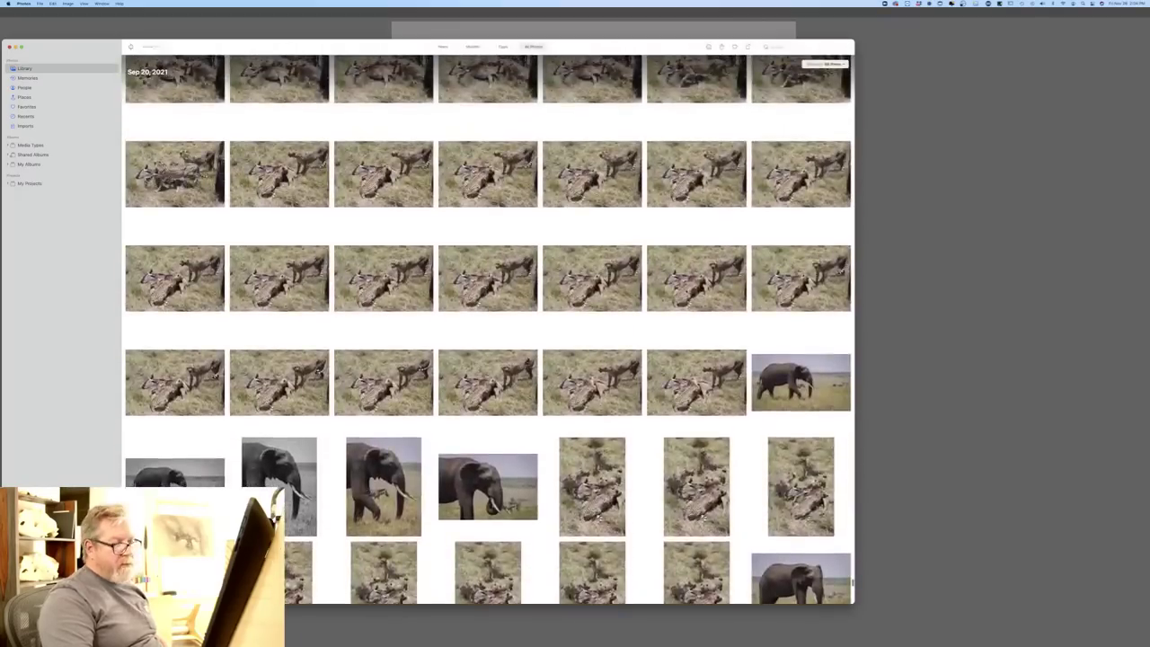
scroll(732, 373, up, 10)
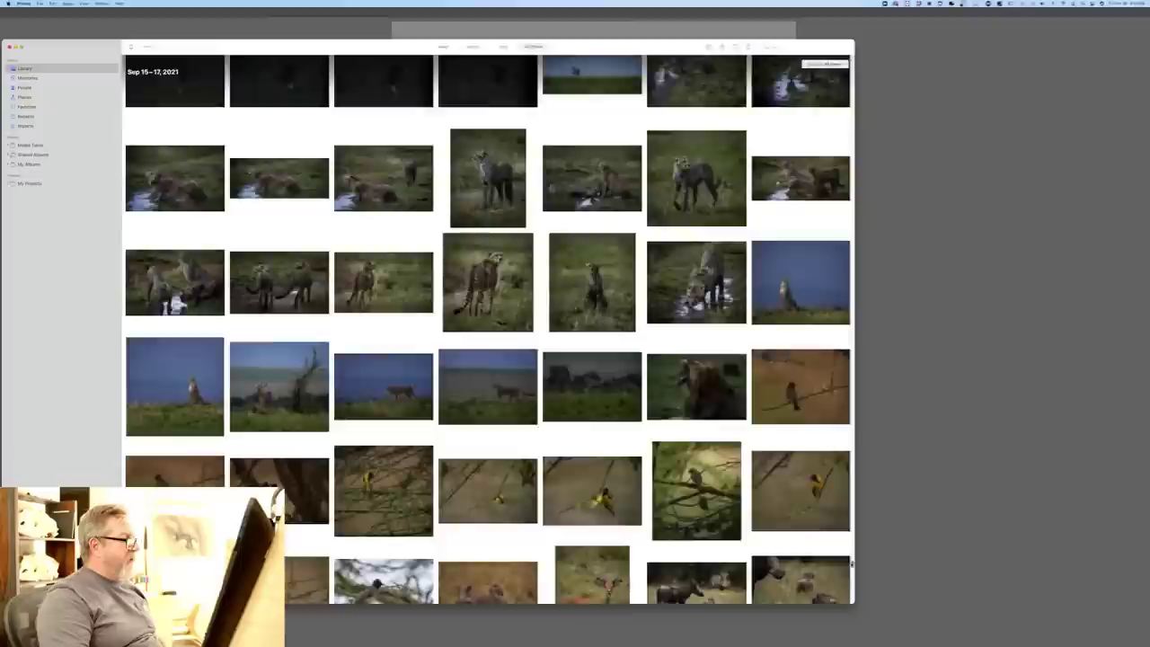
scroll(851, 563, up, 15)
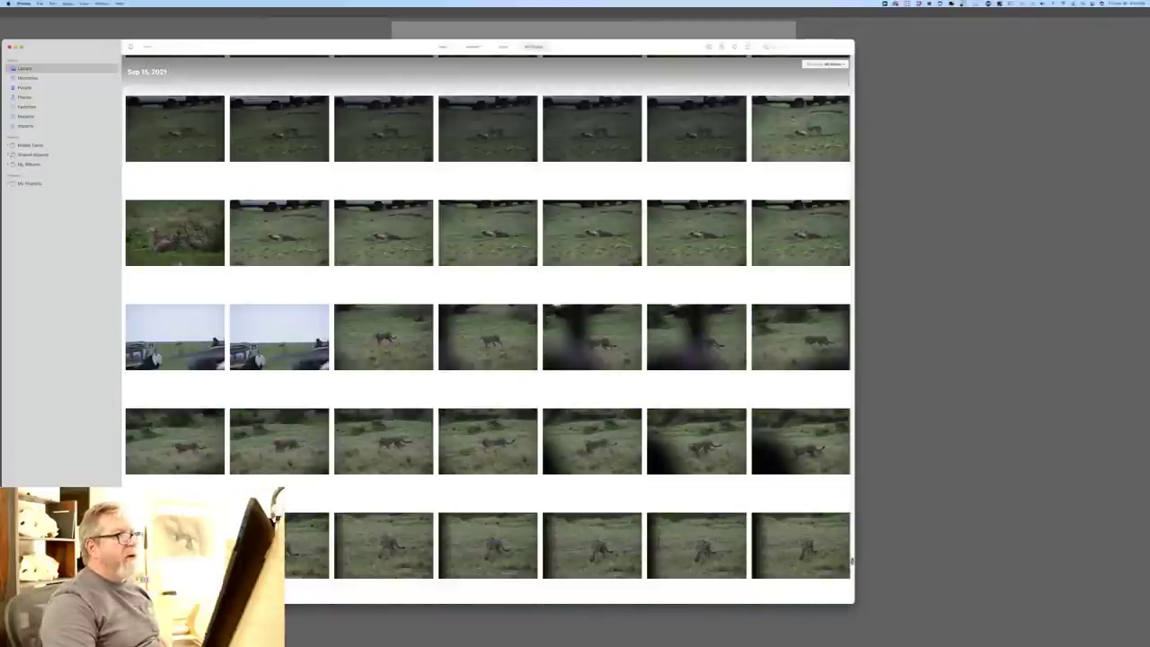
- Search the photo library for "crocodile" and look through the matching photos, moments and categories
click(777, 47)
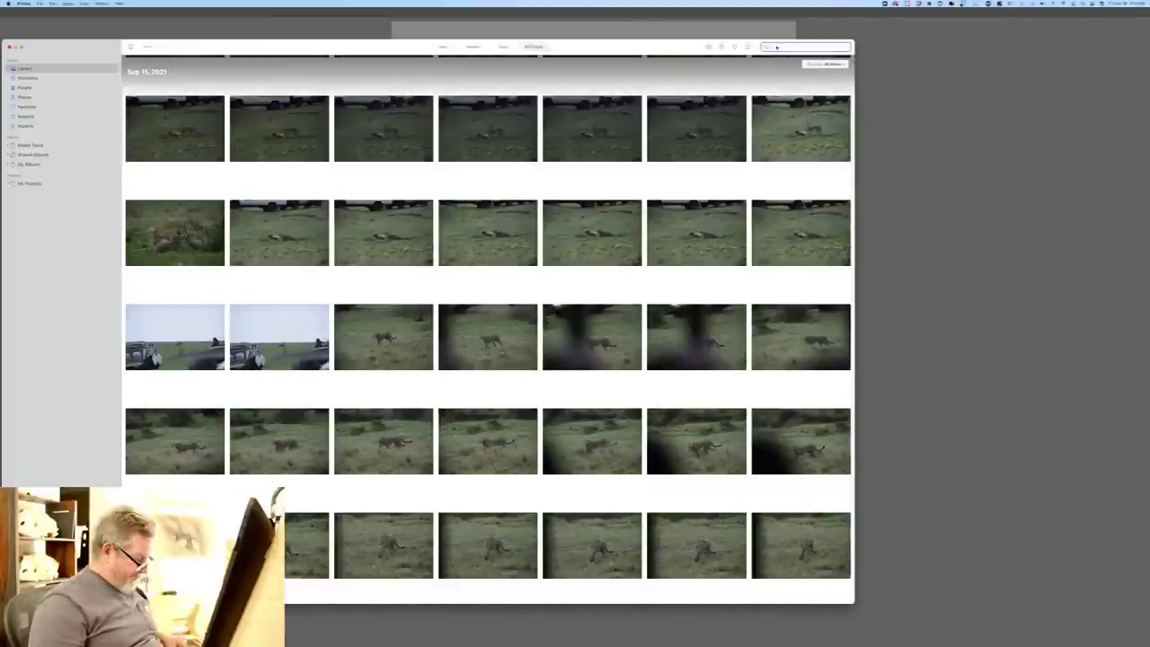
text(crocodile)
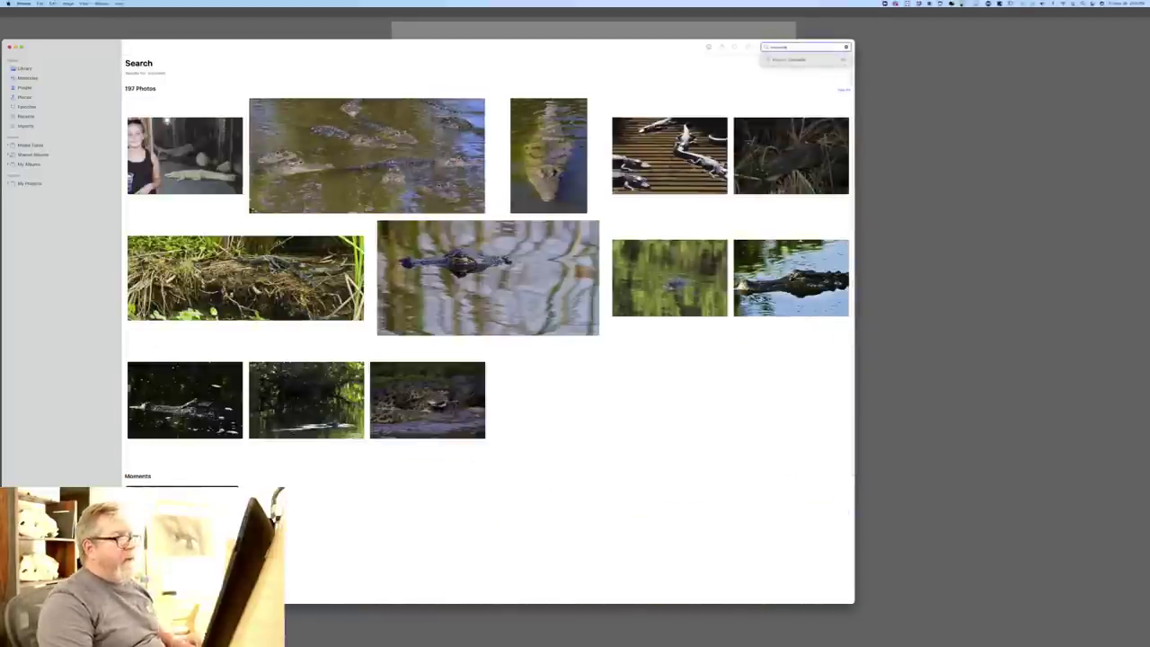
scroll(649, 210, down, 5)
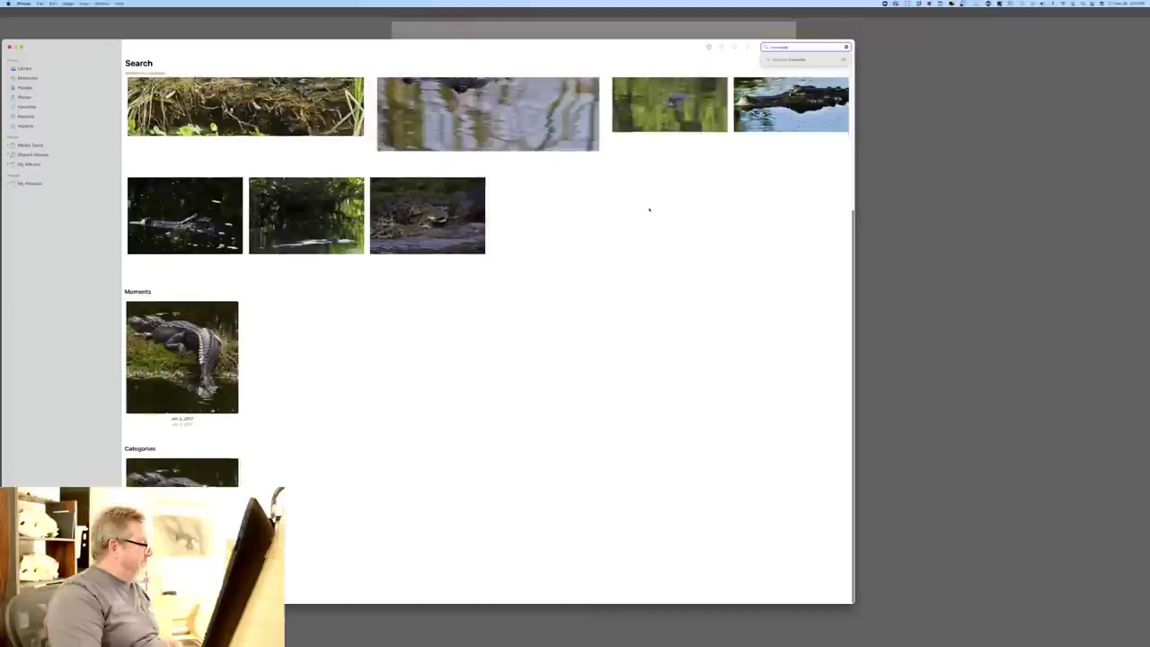
scroll(648, 209, up, 1)
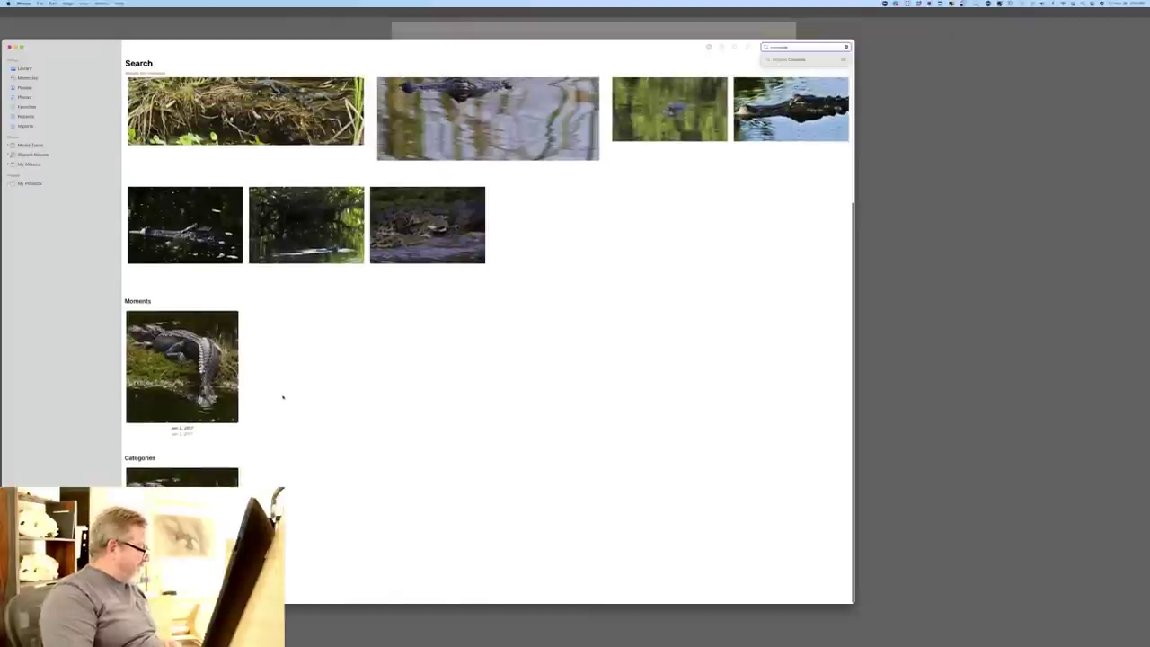
- View the crocodile photo from the January 2017 moment at full size and take a screenshot of its back and tail
click(190, 387)
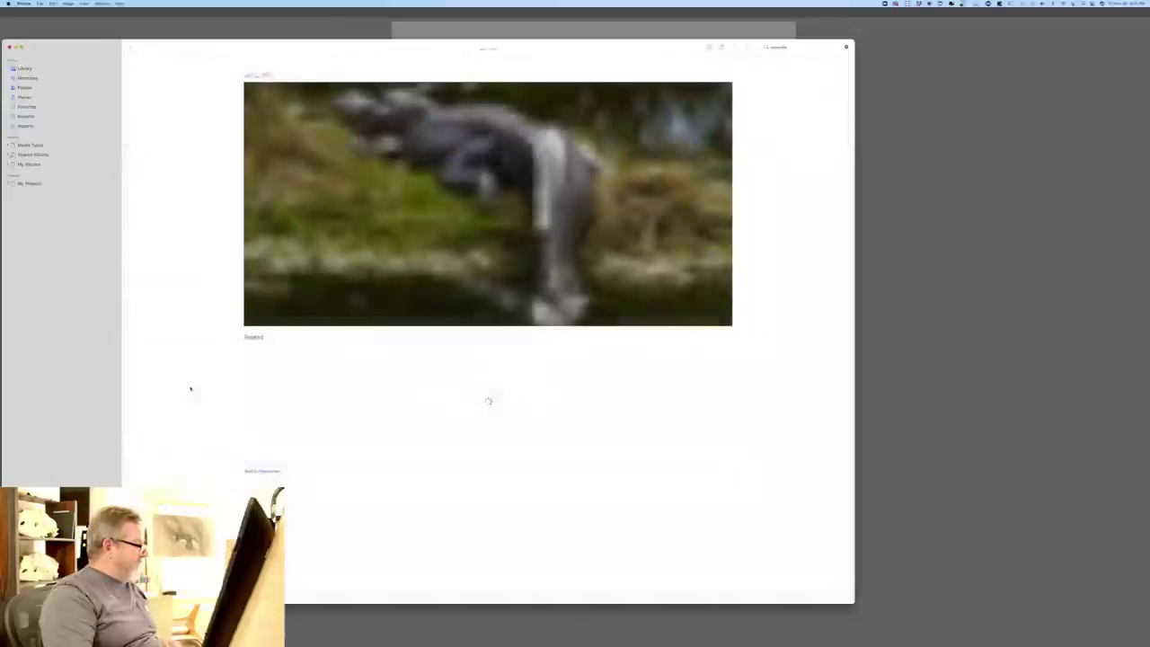
click(355, 296)
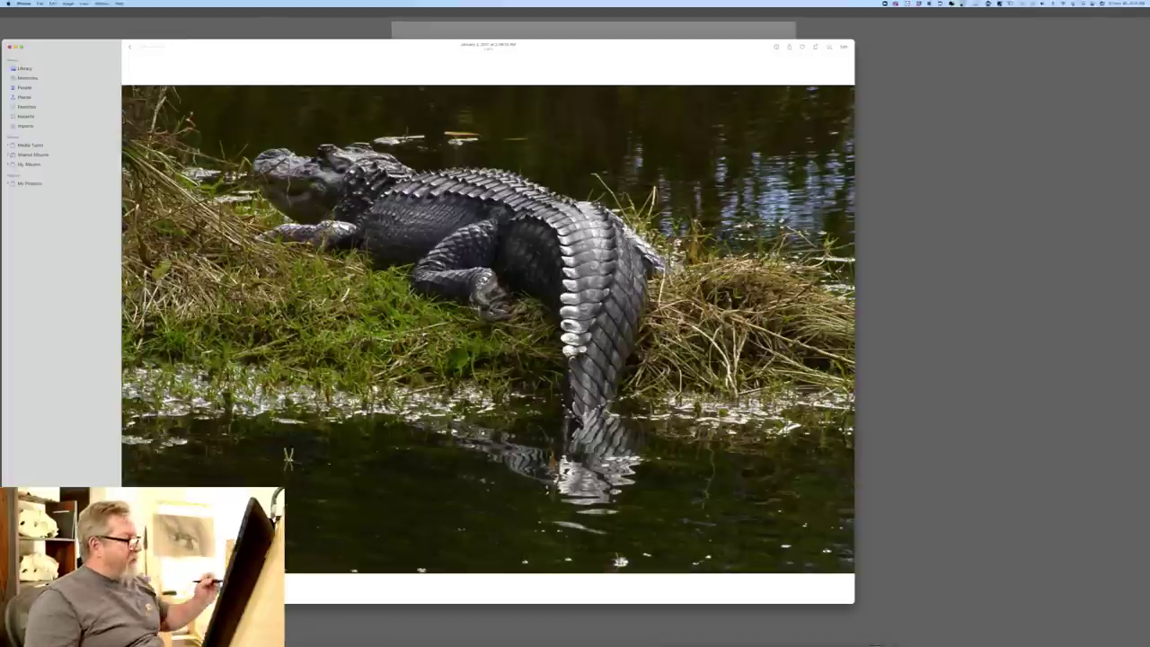
drag(433, 166, 760, 541)
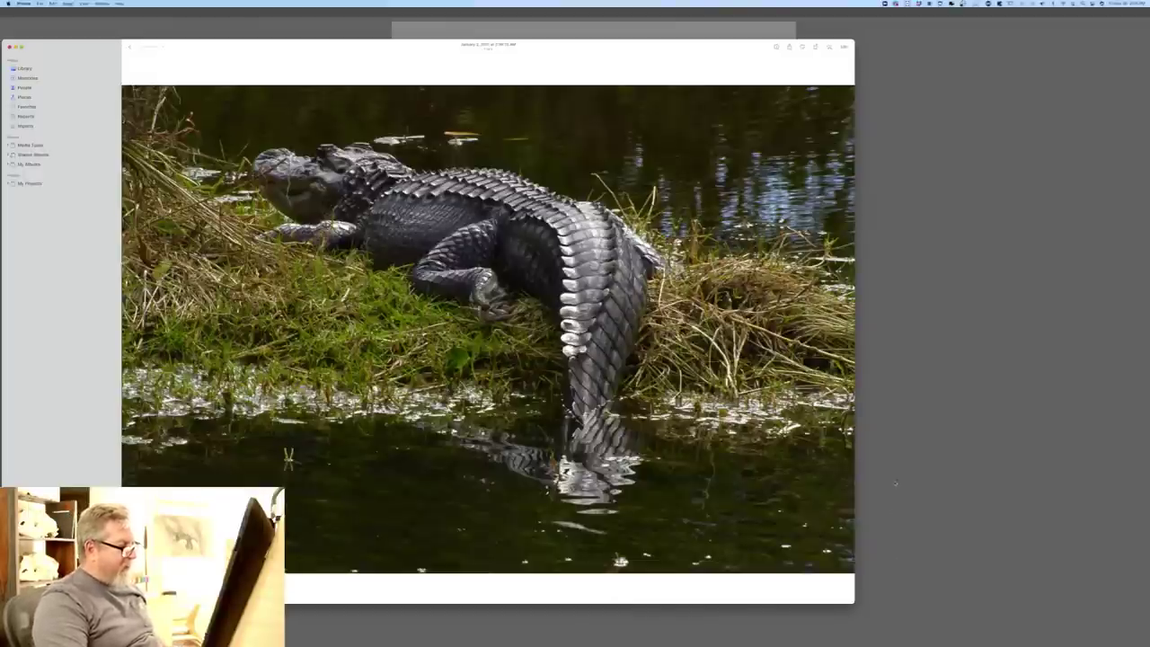
- Switch to Photoshop and open the newest crocodile screenshot from the Desktop folder
click(888, 500)
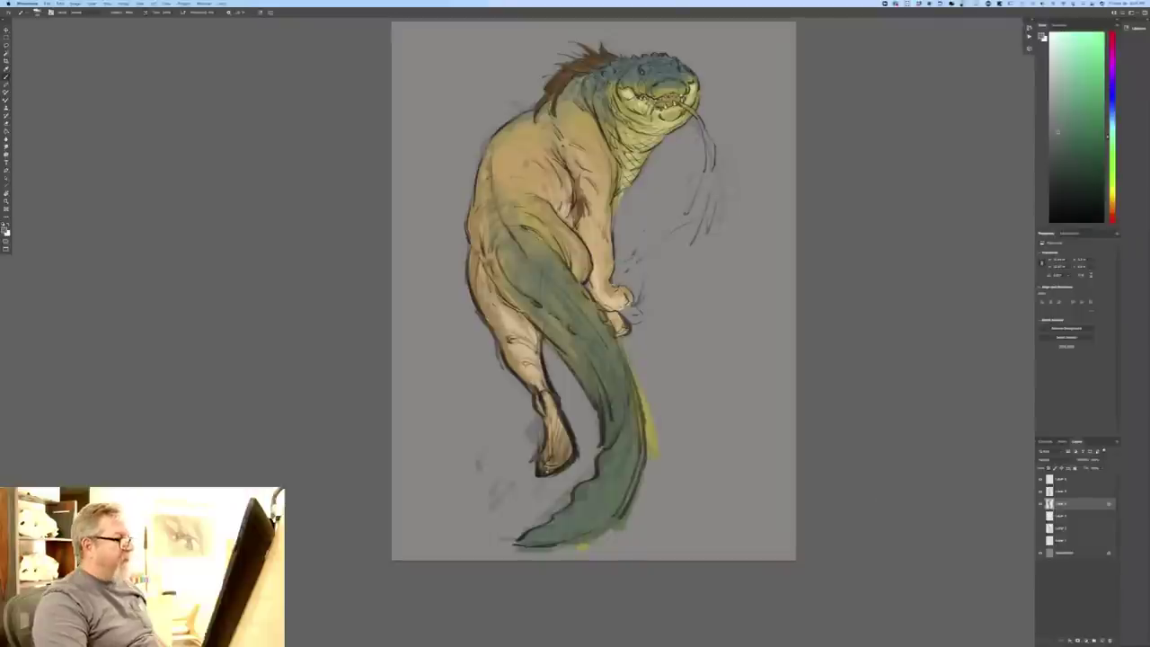
click(49, 4)
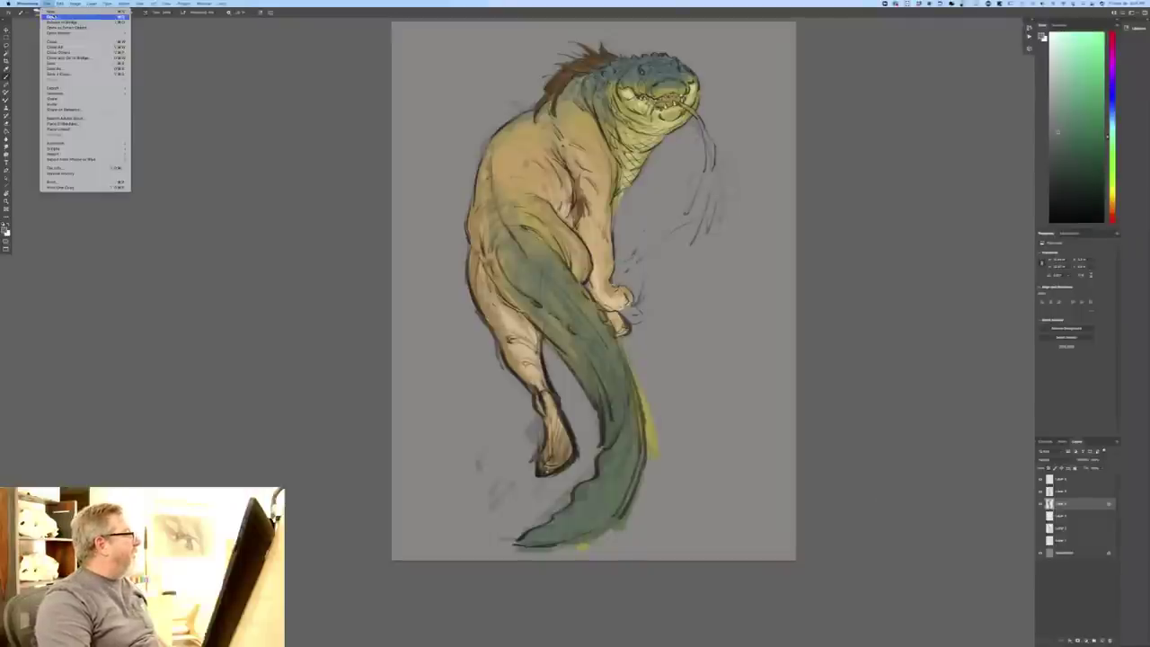
click(51, 16)
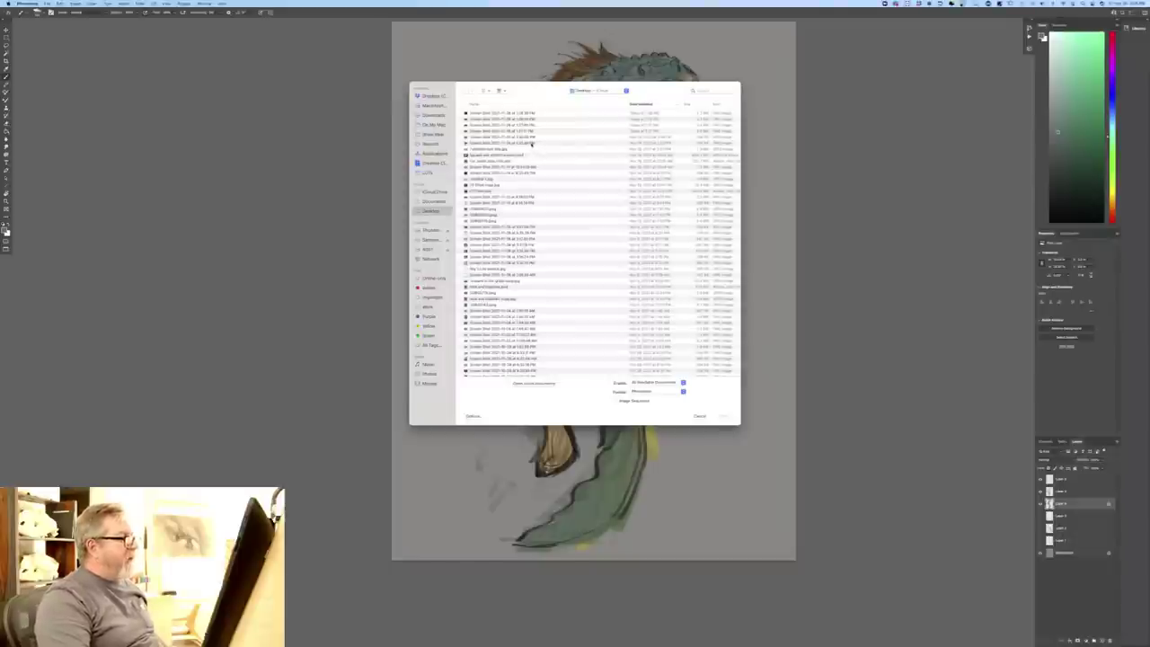
click(492, 115)
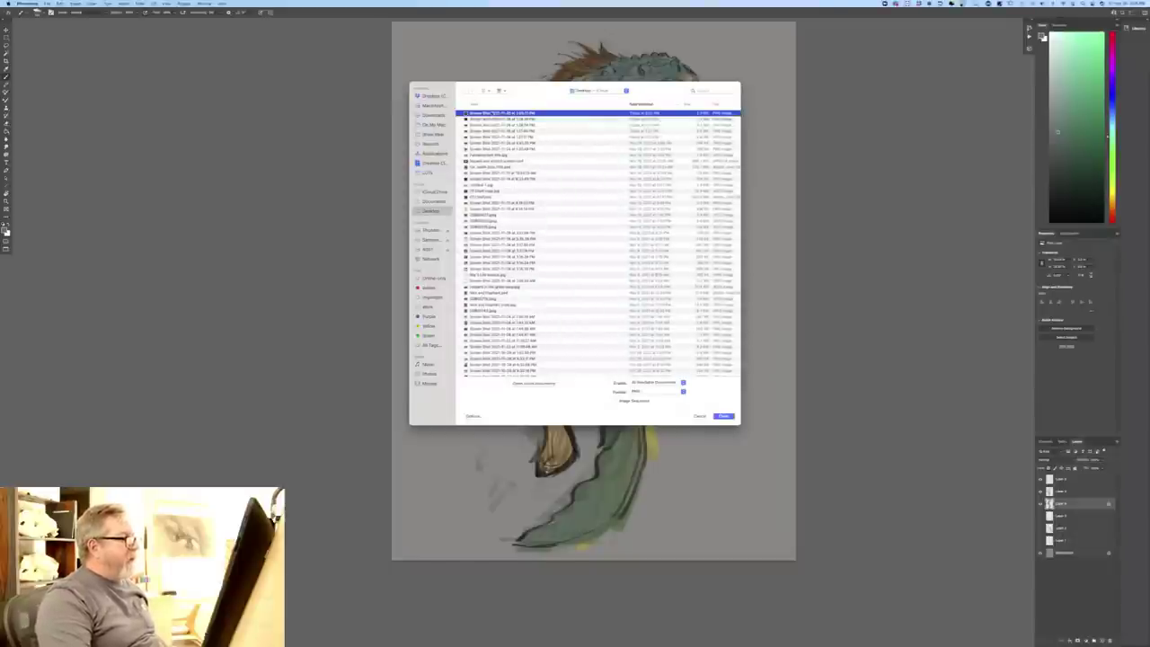
key(Return)
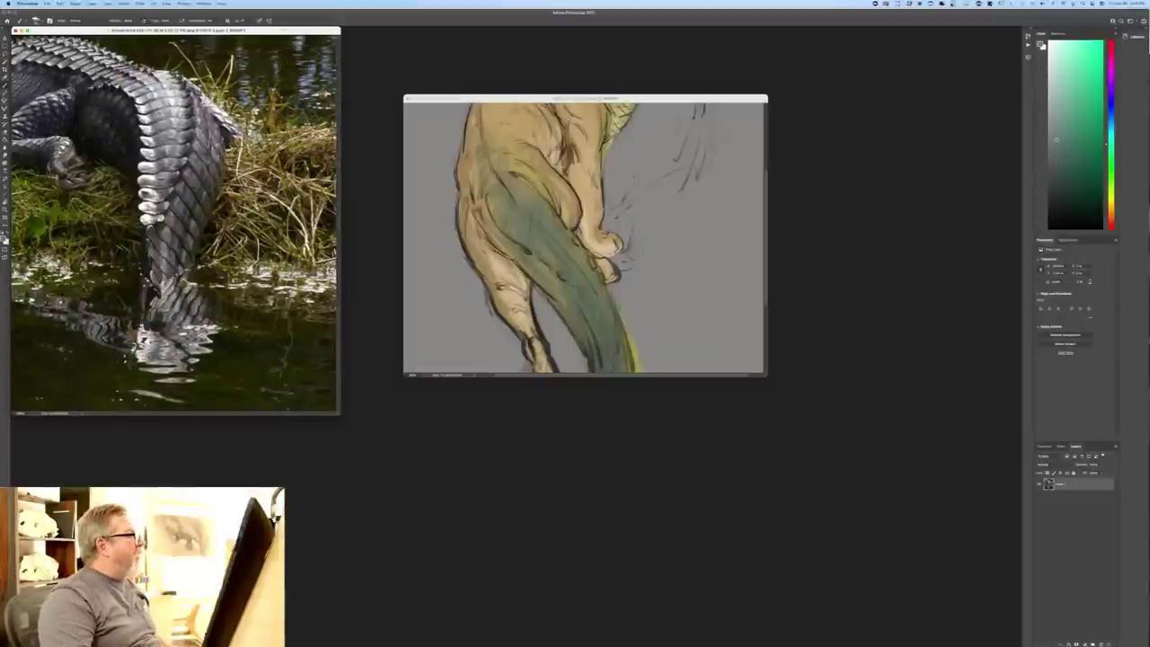
- Shrink the crocodile reference window, move it off to the other display and return the creature sketch to full-screen view
key(super+minus)
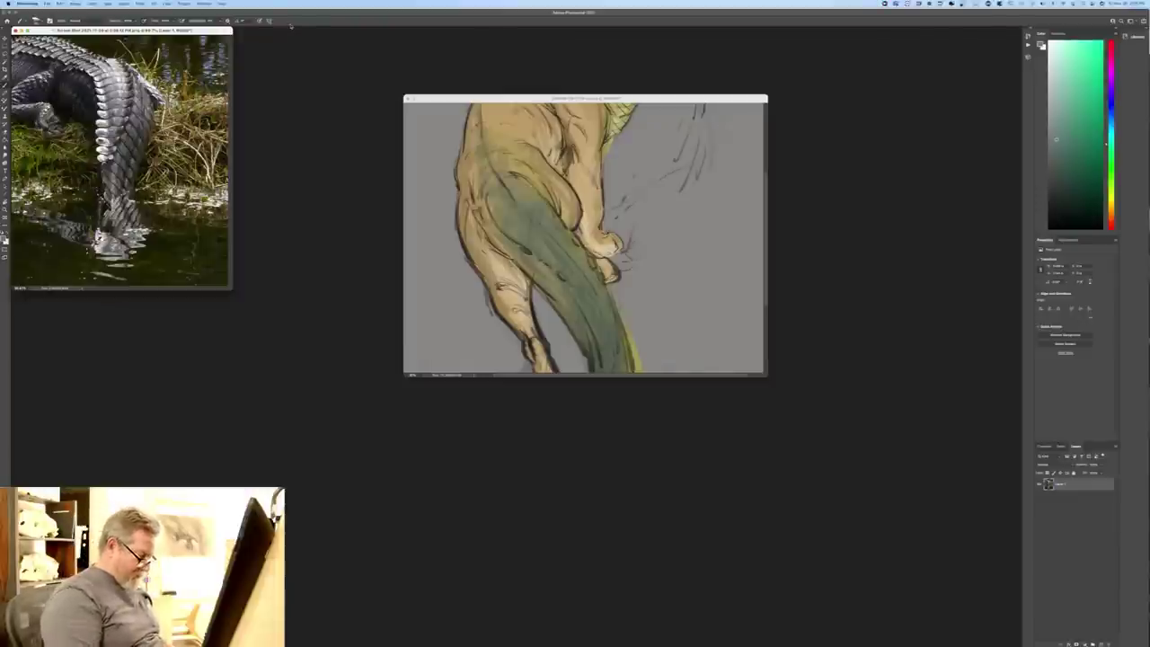
key(super+minus)
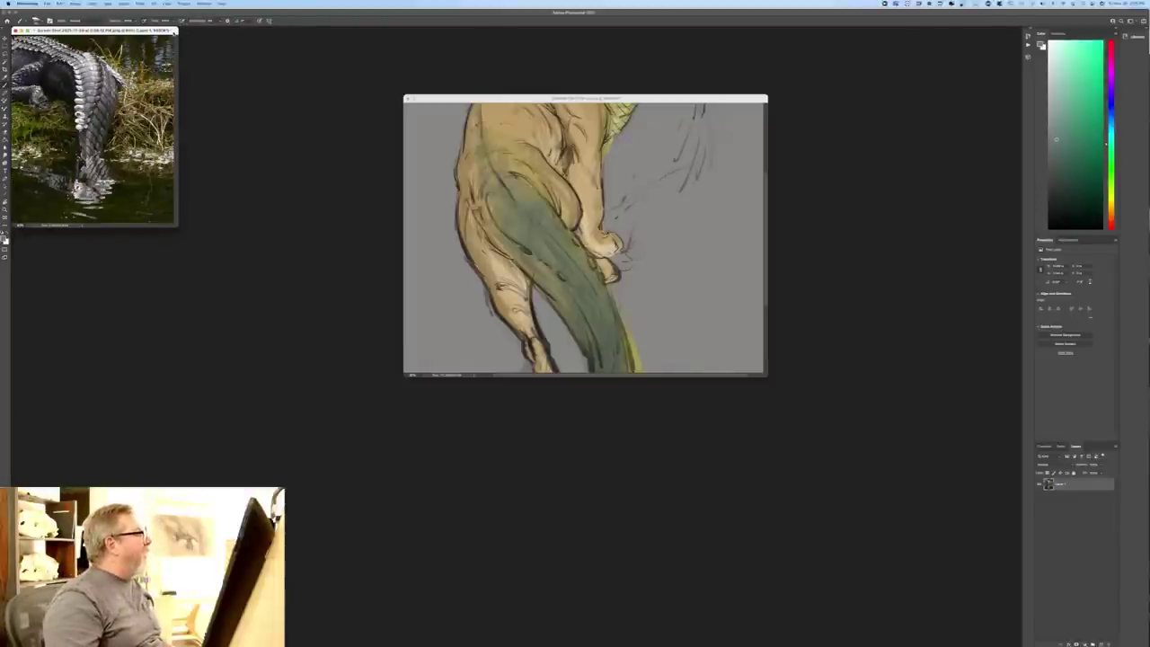
drag(95, 30, 665, 4)
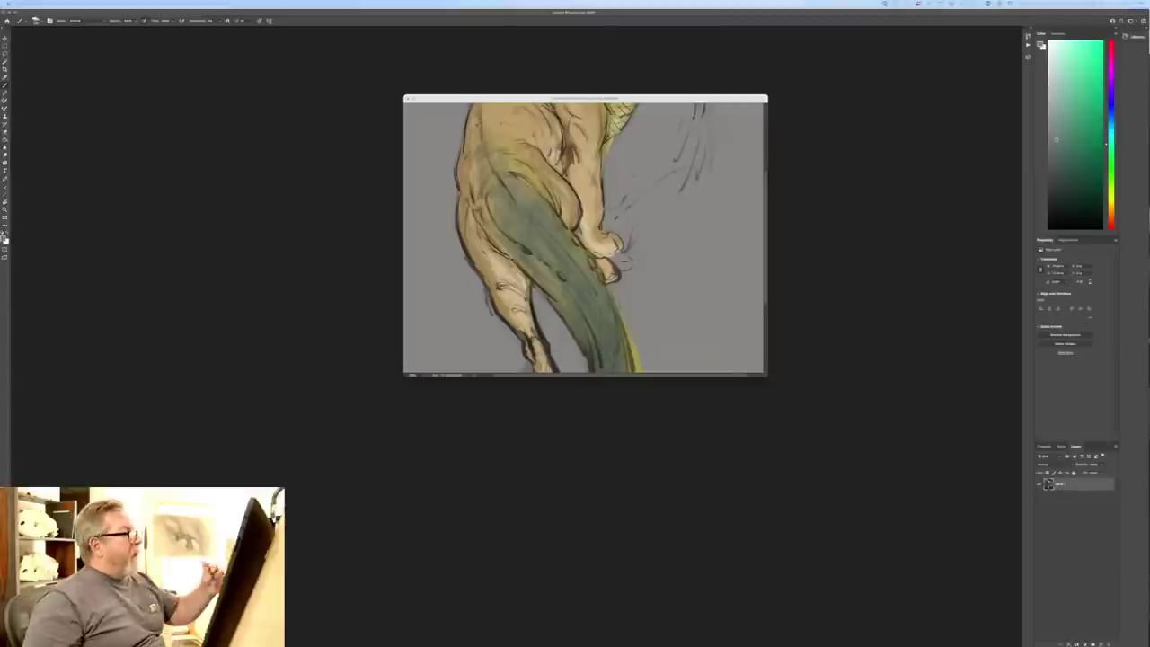
click(443, 97)
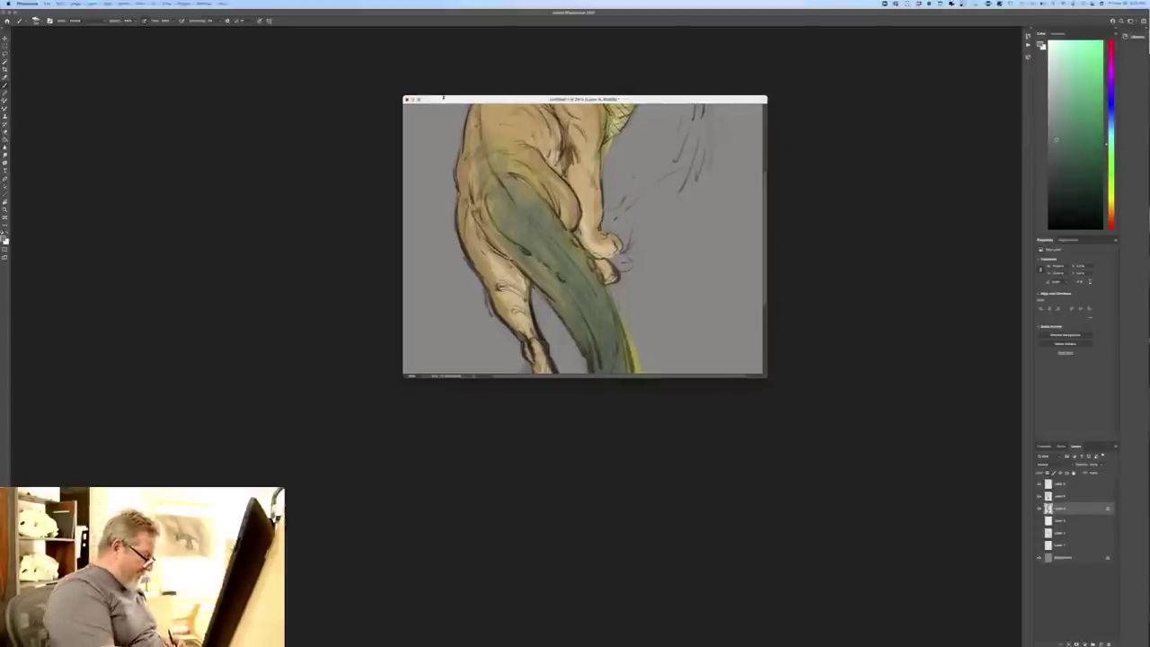
key(f)
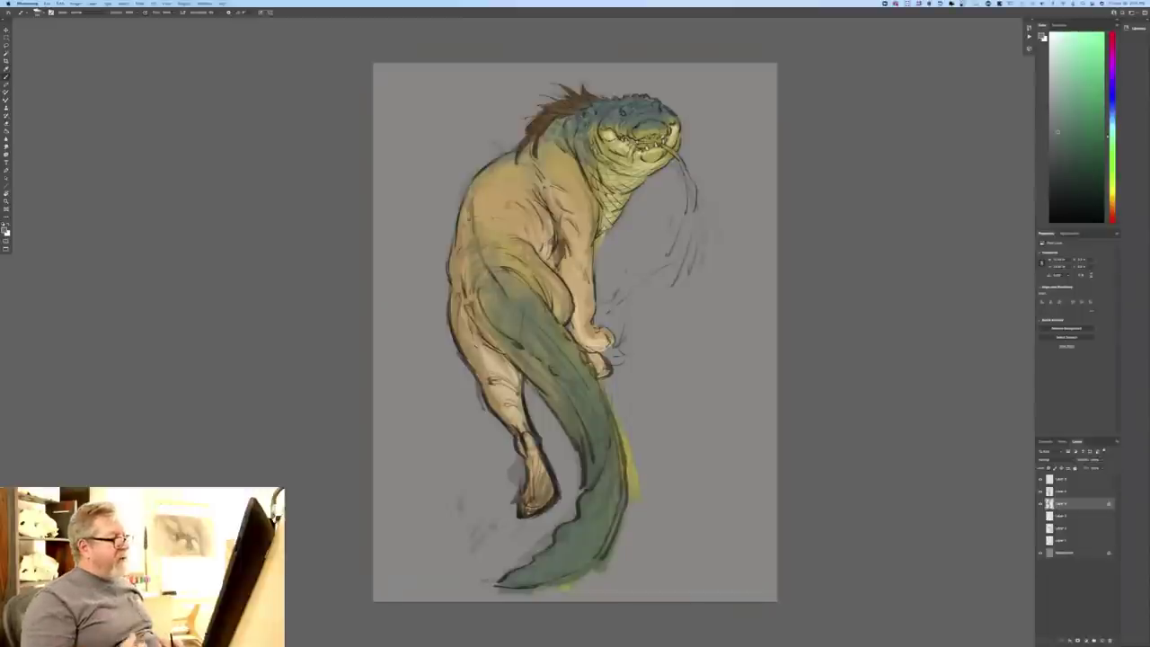
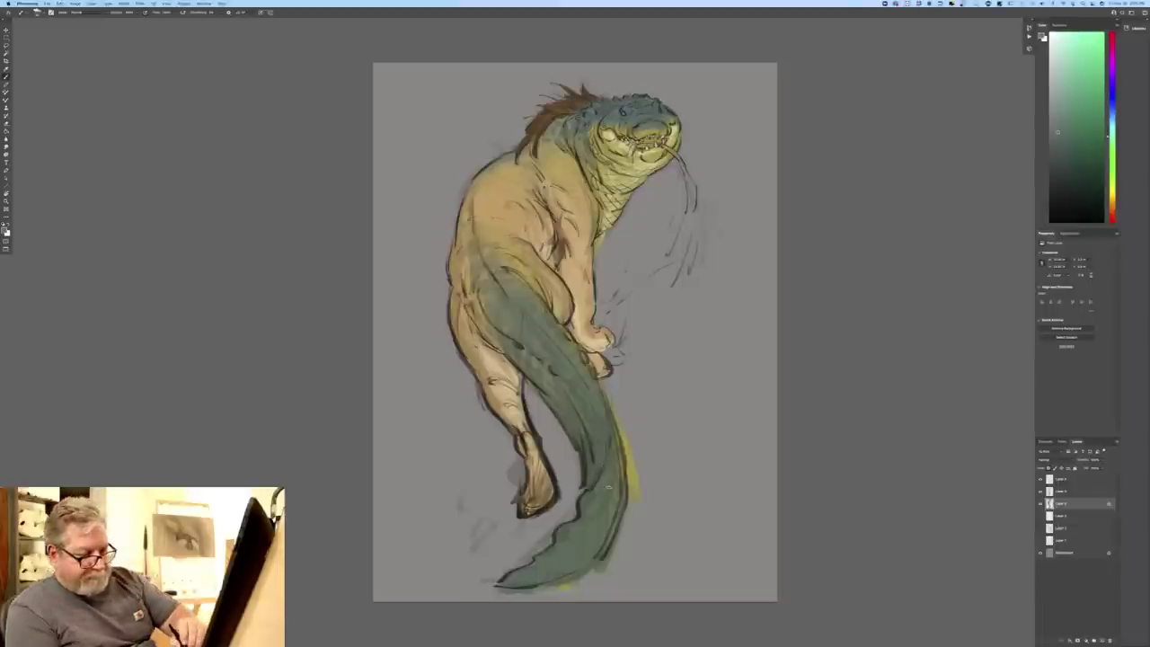
- Lower the opacity of the top linework layer and add a new layer above it for the tail detail
click(1073, 479)
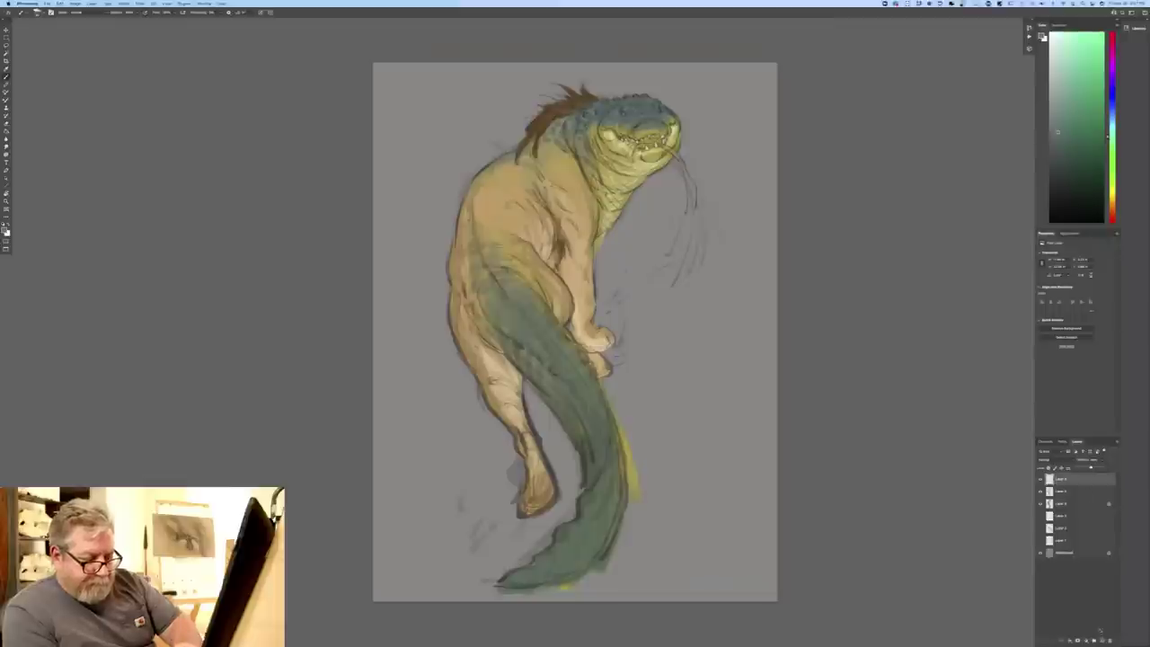
click(1102, 641)
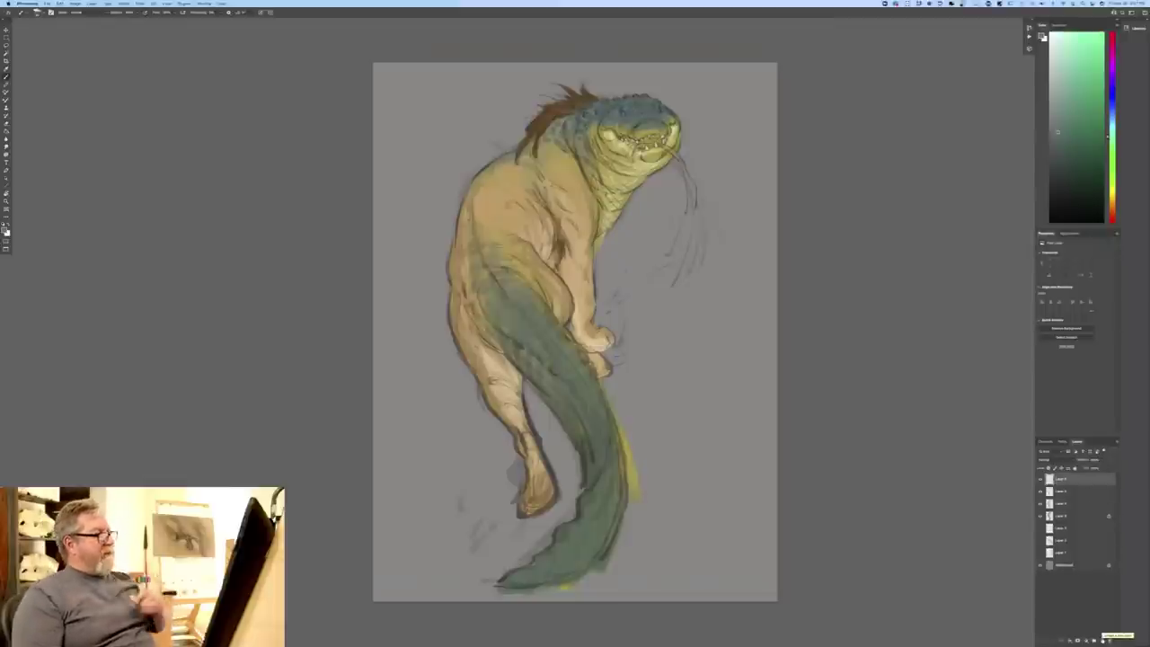
key(super+equal)
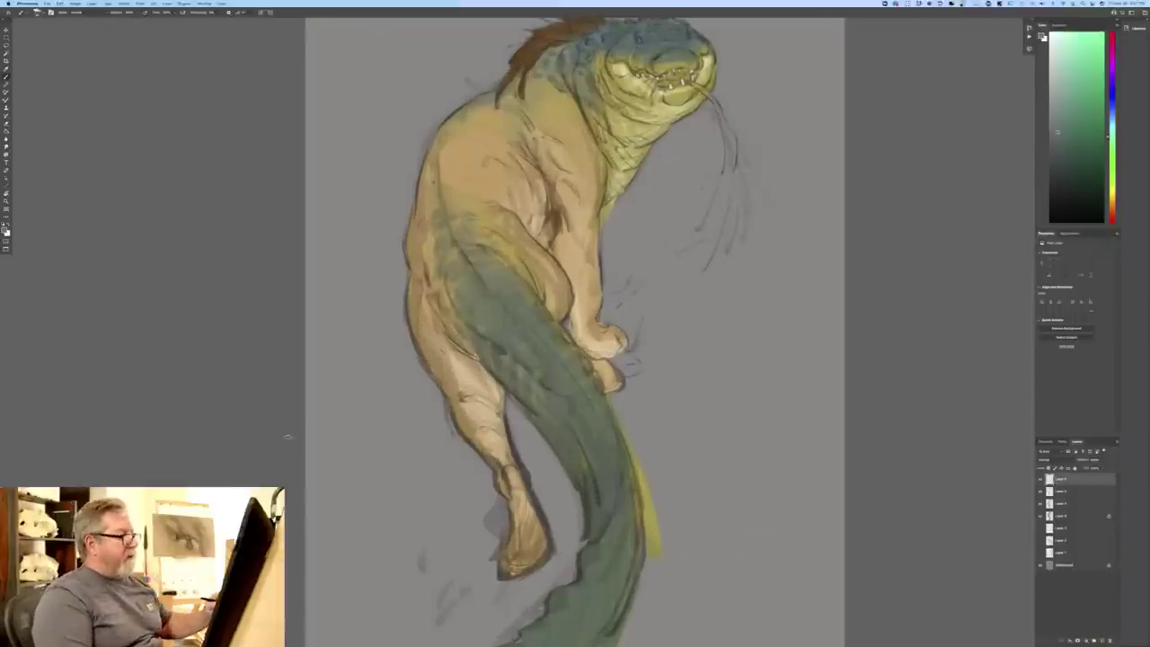
drag(288, 433, 284, 370)
scroll(283, 370, down, 2)
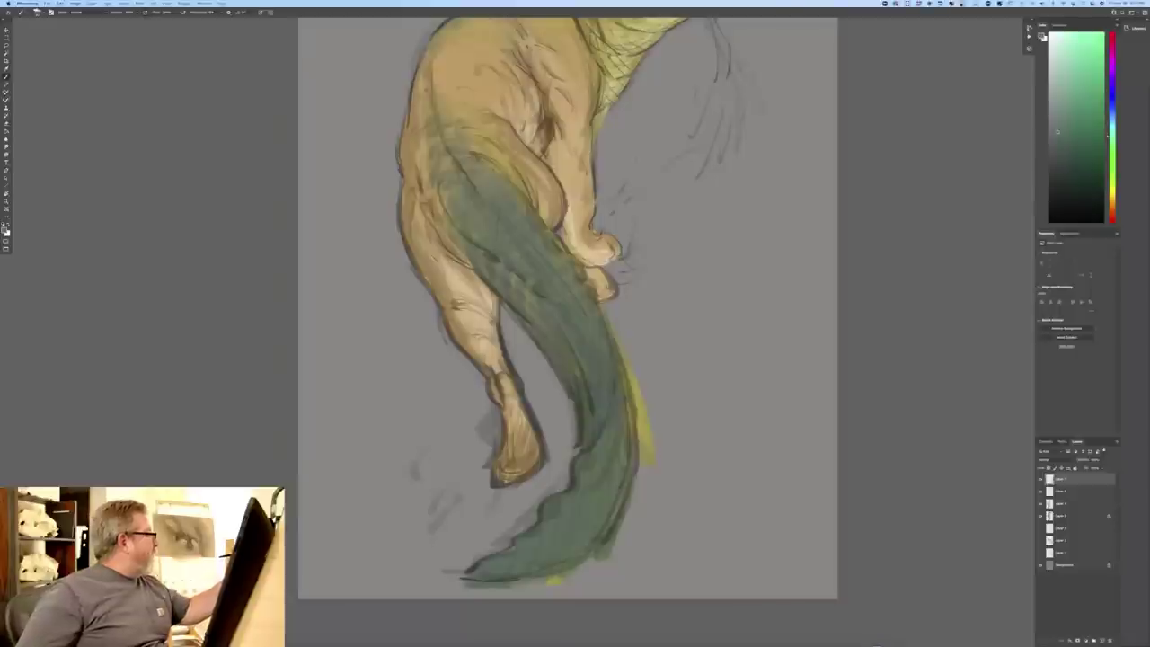
- Choose the first brush in the open preset group and set the foreground to a very dark, nearly black green
click(37, 13)
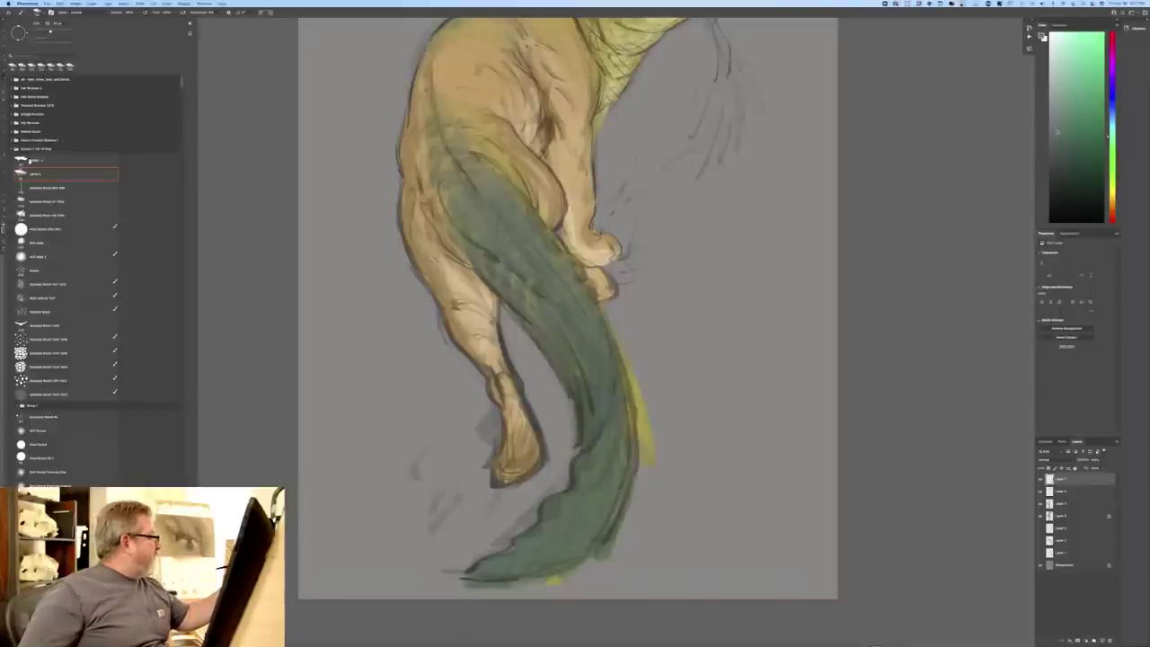
click(33, 159)
key(Return)
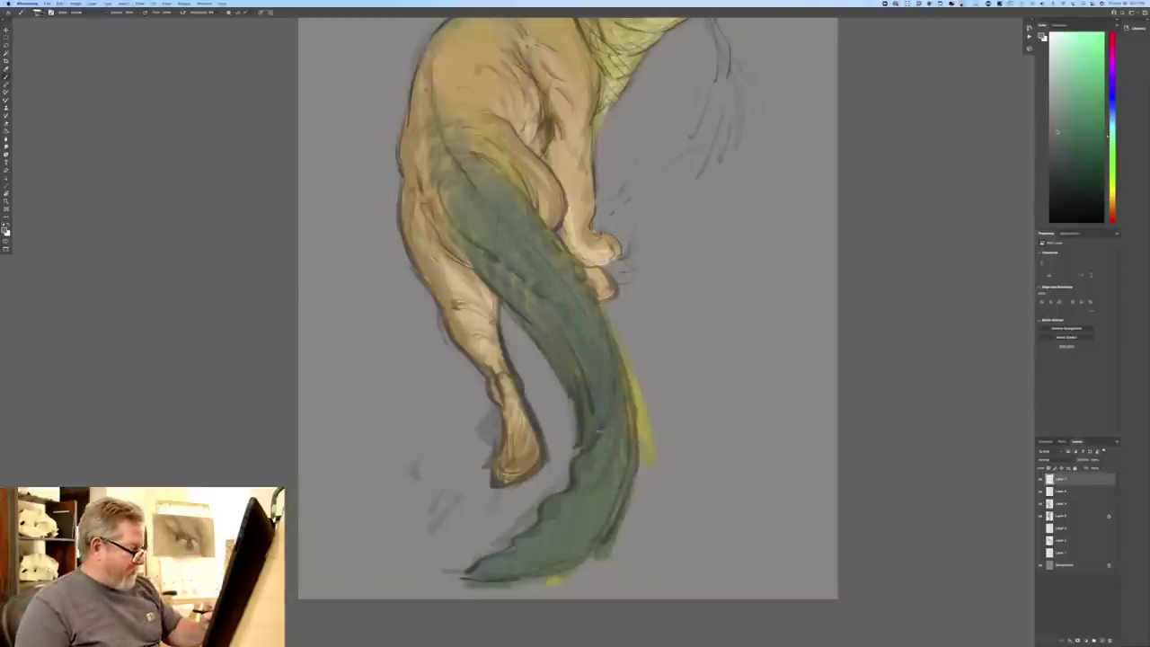
drag(600, 431, 601, 438)
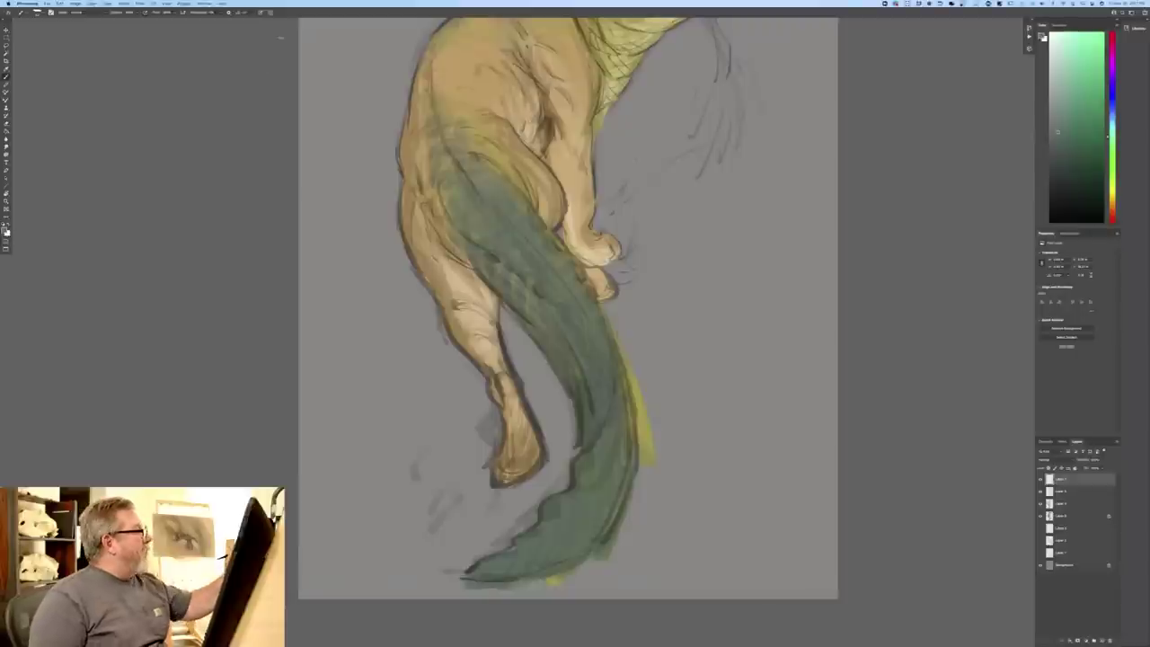
click(5, 231)
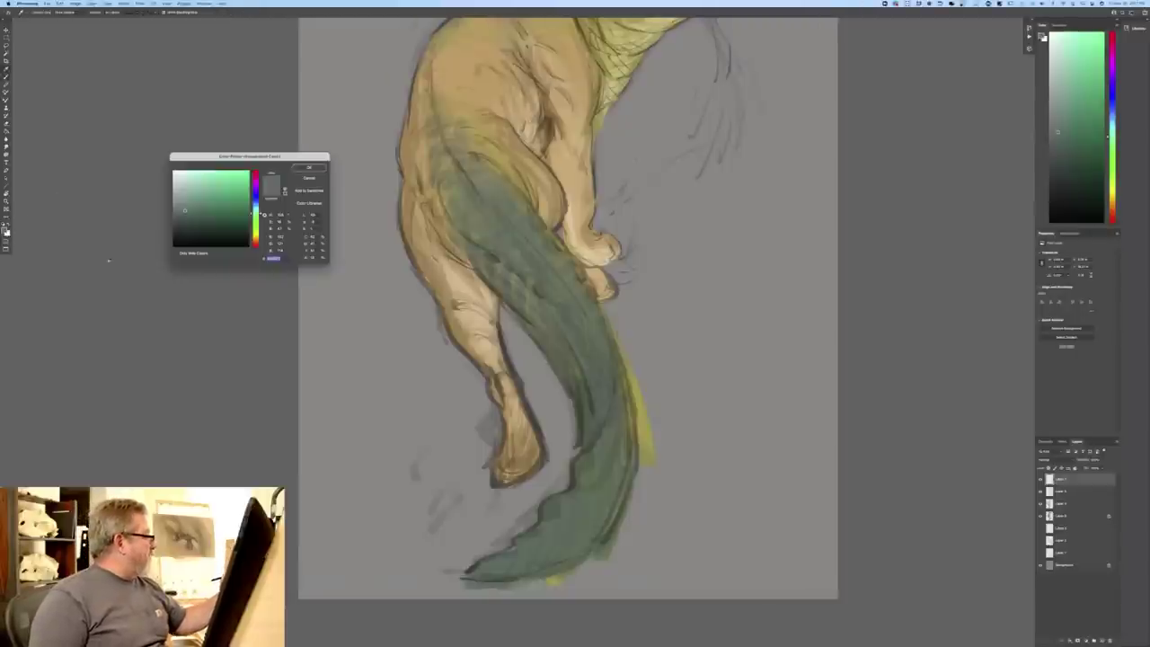
click(191, 237)
click(310, 169)
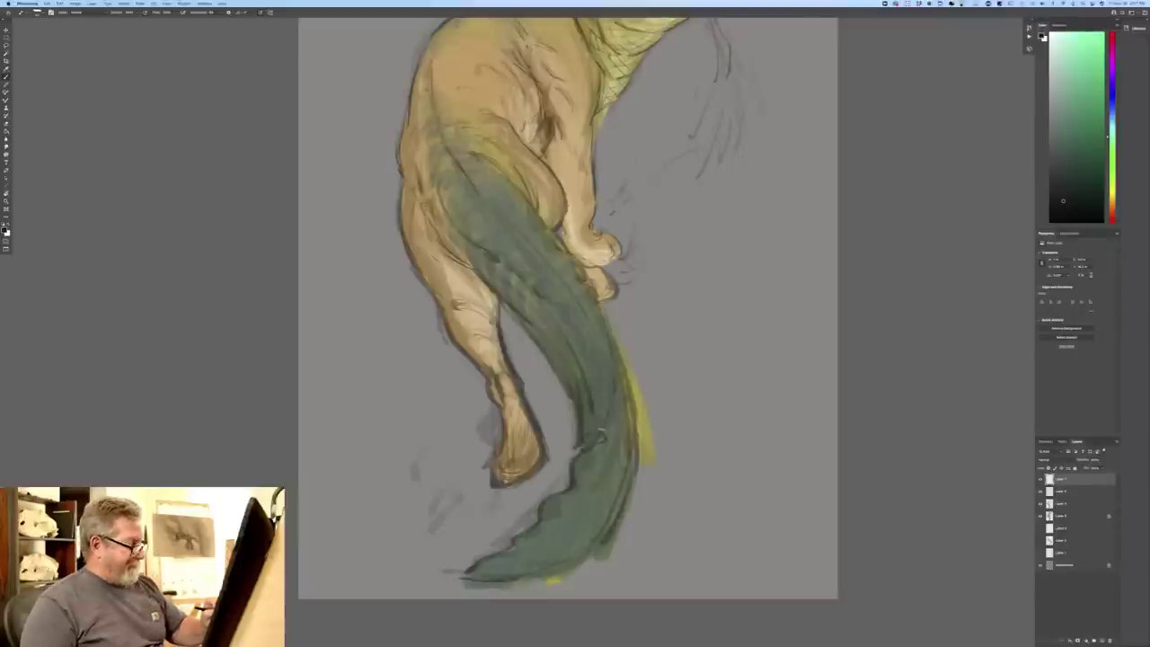
- Draw dark crocodile-like scutes along both ridges of the tail, from its mid-bend up towards the hips, with cross-bands between them
mouse_move(604, 430)
mouse_down()
mouse_move(625, 408)
mouse_move(626, 374)
mouse_up()
drag(585, 431, 589, 402)
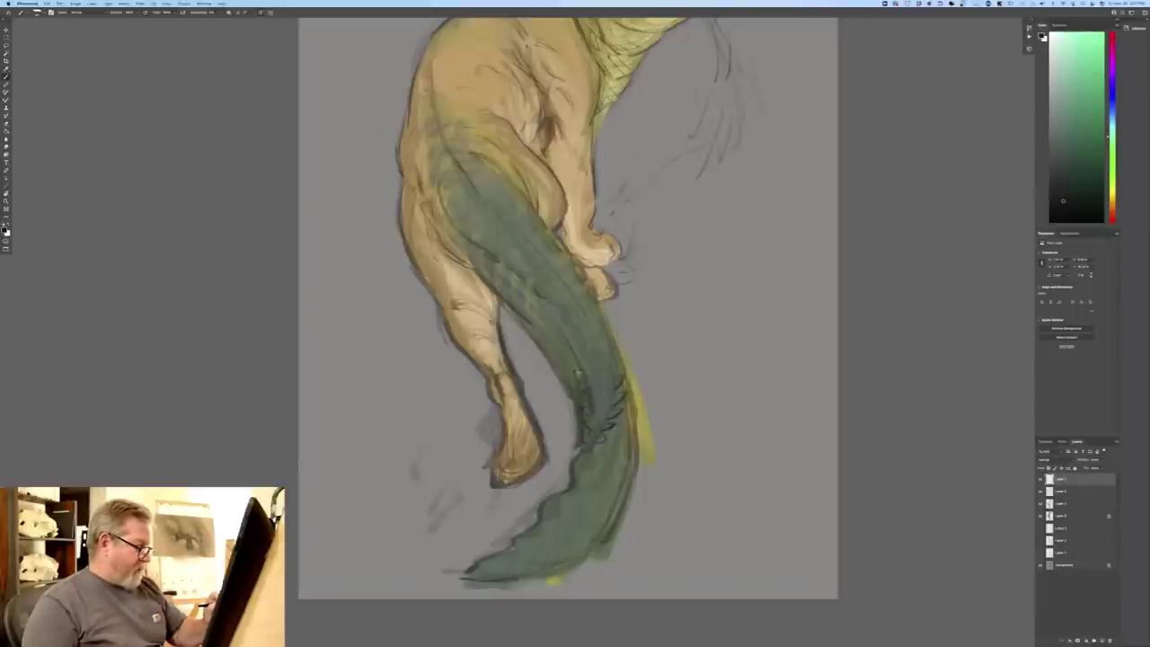
drag(576, 367, 560, 324)
drag(563, 329, 554, 322)
drag(624, 372, 602, 331)
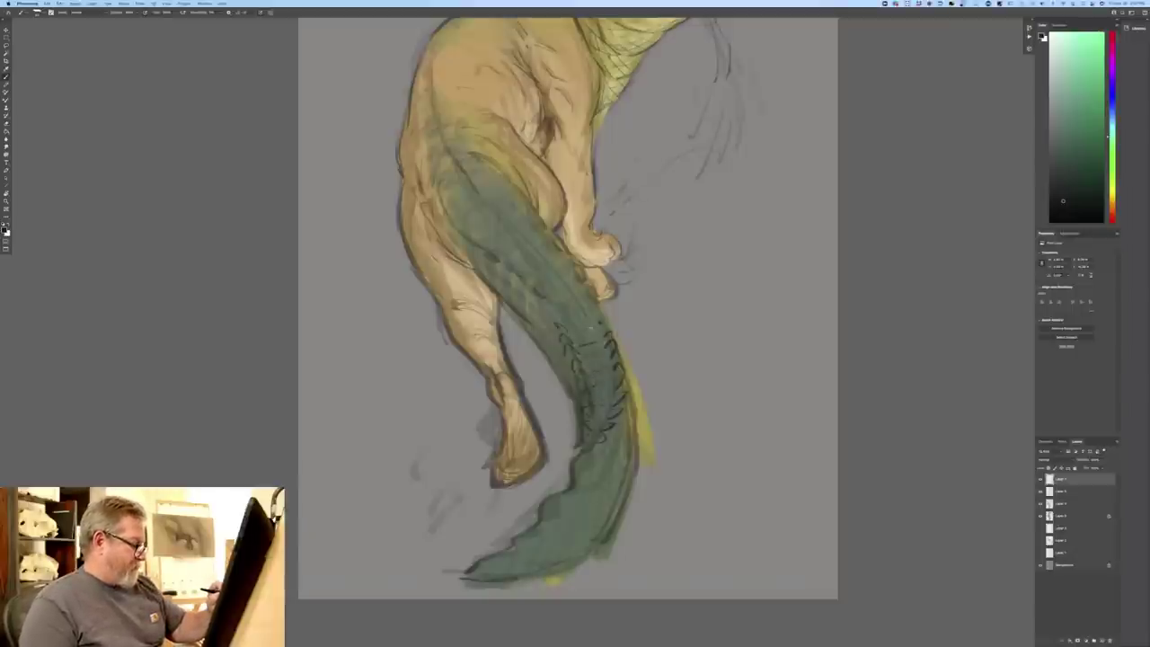
mouse_move(602, 318)
mouse_down()
mouse_move(612, 331)
mouse_move(576, 268)
mouse_move(532, 301)
mouse_move(544, 316)
mouse_up()
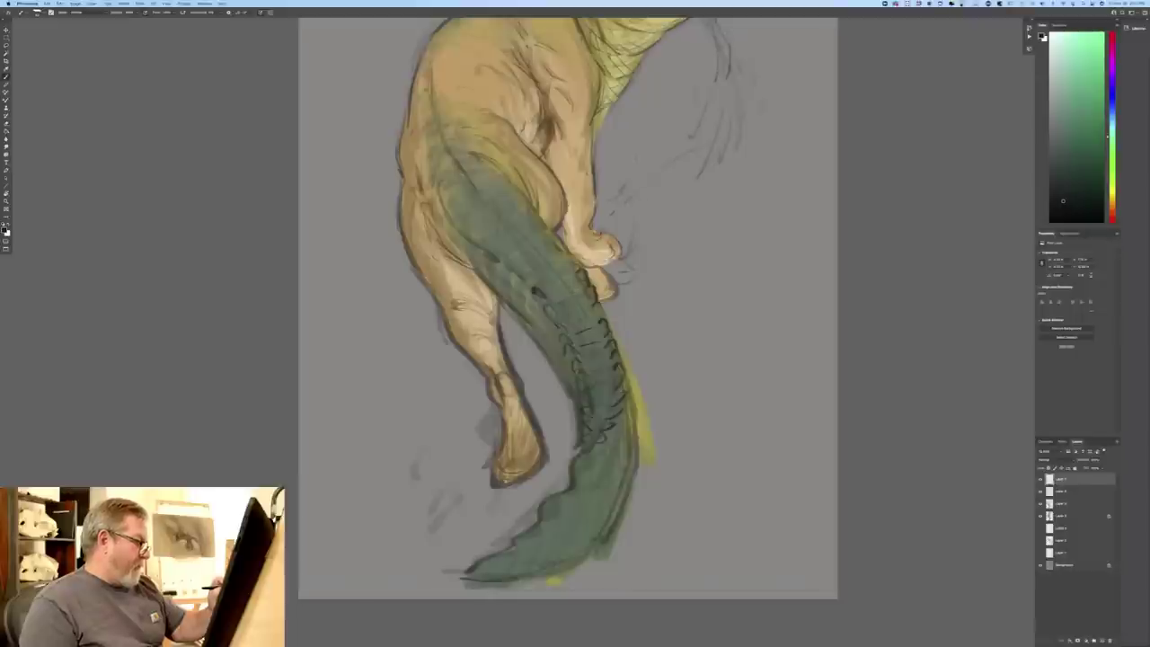
mouse_move(544, 287)
mouse_down()
mouse_move(582, 268)
mouse_move(518, 276)
mouse_up()
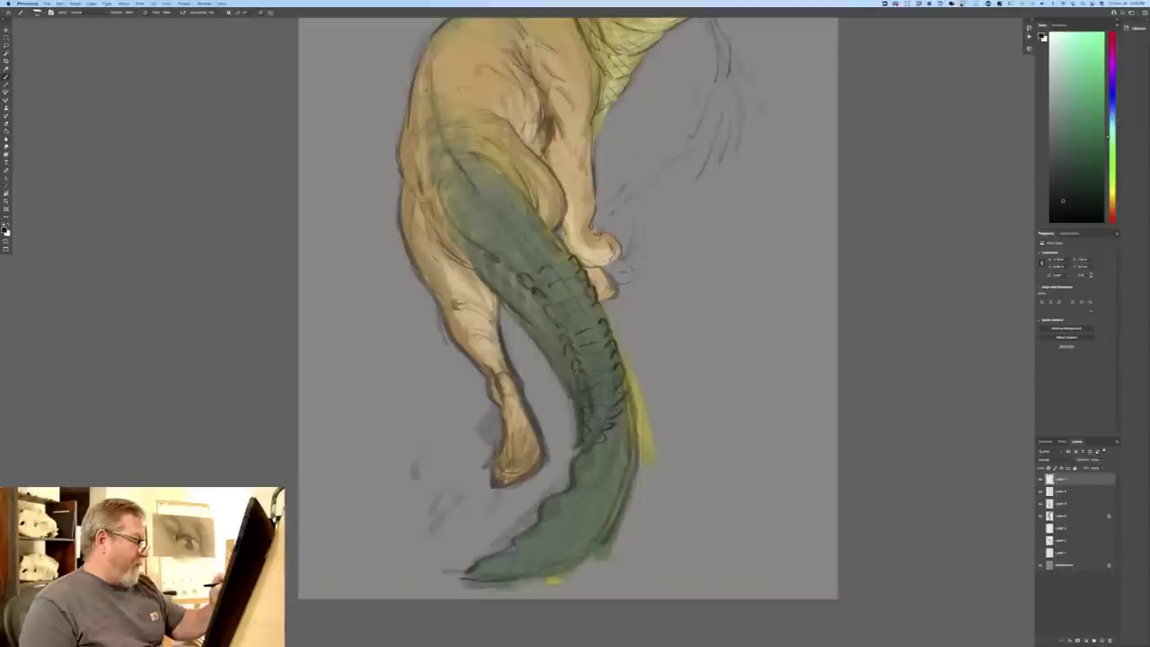
mouse_move(569, 258)
mouse_down()
mouse_move(558, 240)
mouse_move(514, 272)
mouse_up()
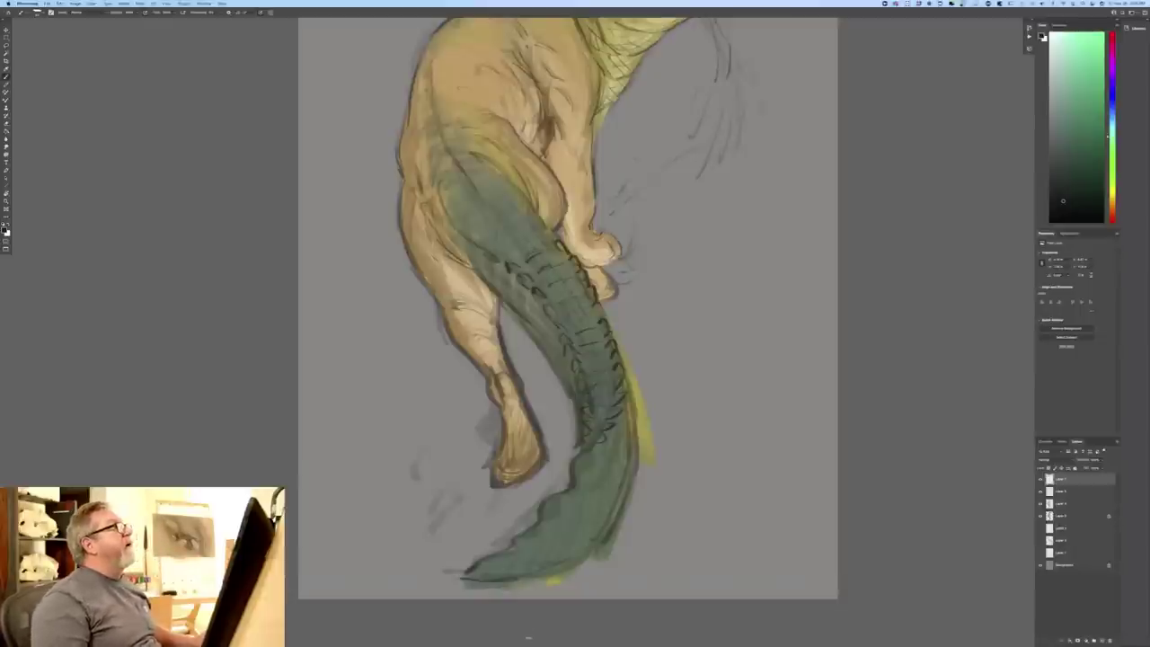
- Take the creature sketch out of full-screen view, shrink its window to a small size and move it aside
key(f)
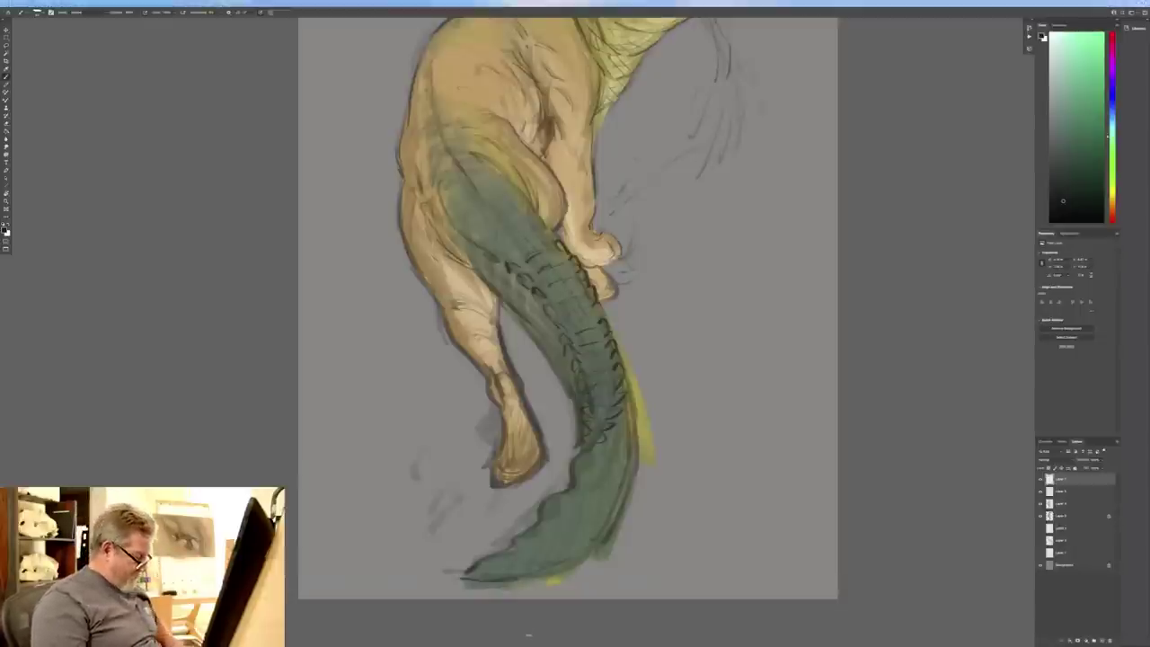
key(ctrl+0)
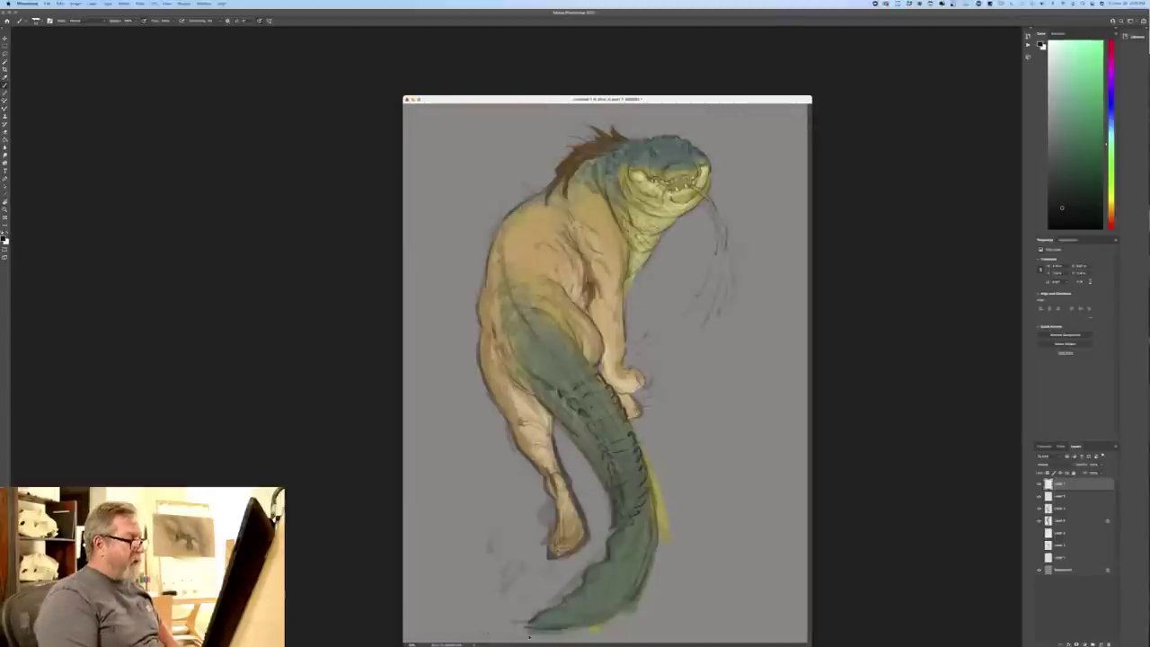
key(ctrl+minus)
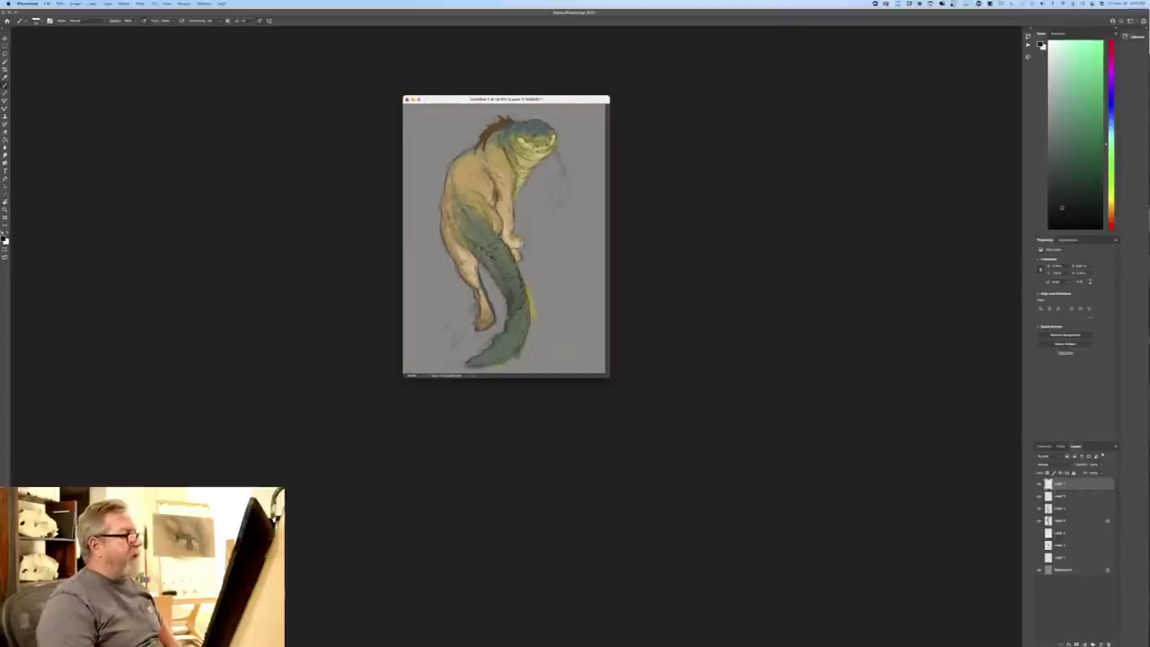
drag(570, 99, 417, 155)
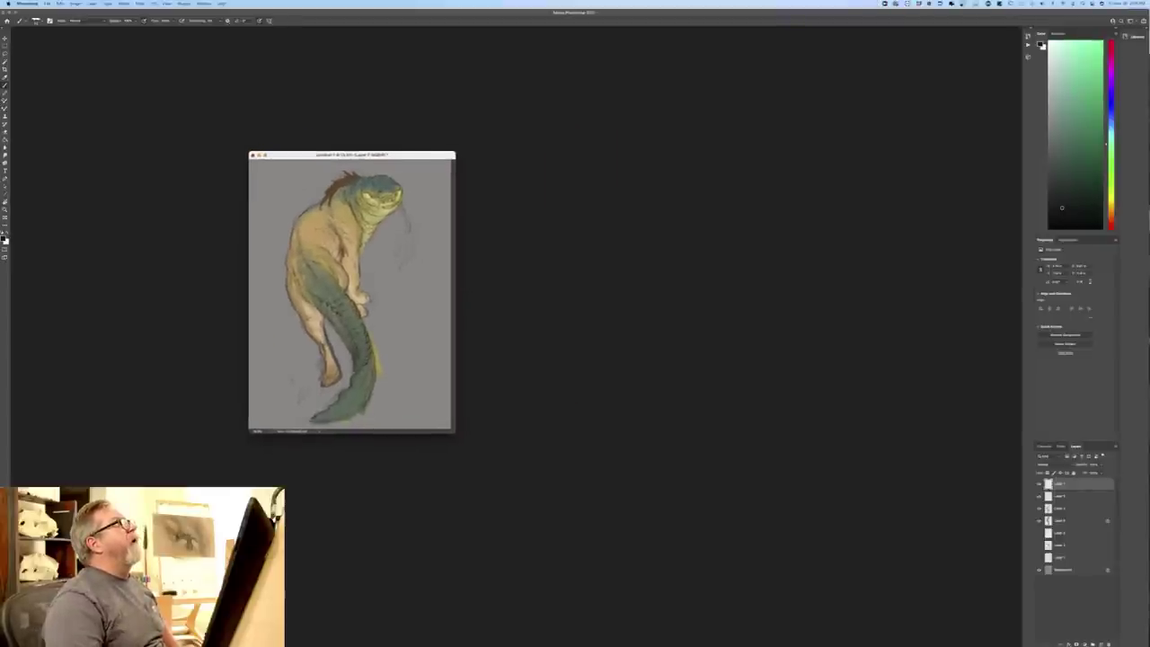
- Bring the leopard charcoal drawing over from the other display and enlarge it to fit the workspace for viewing its spot pattern
key(ctrl+Tab)
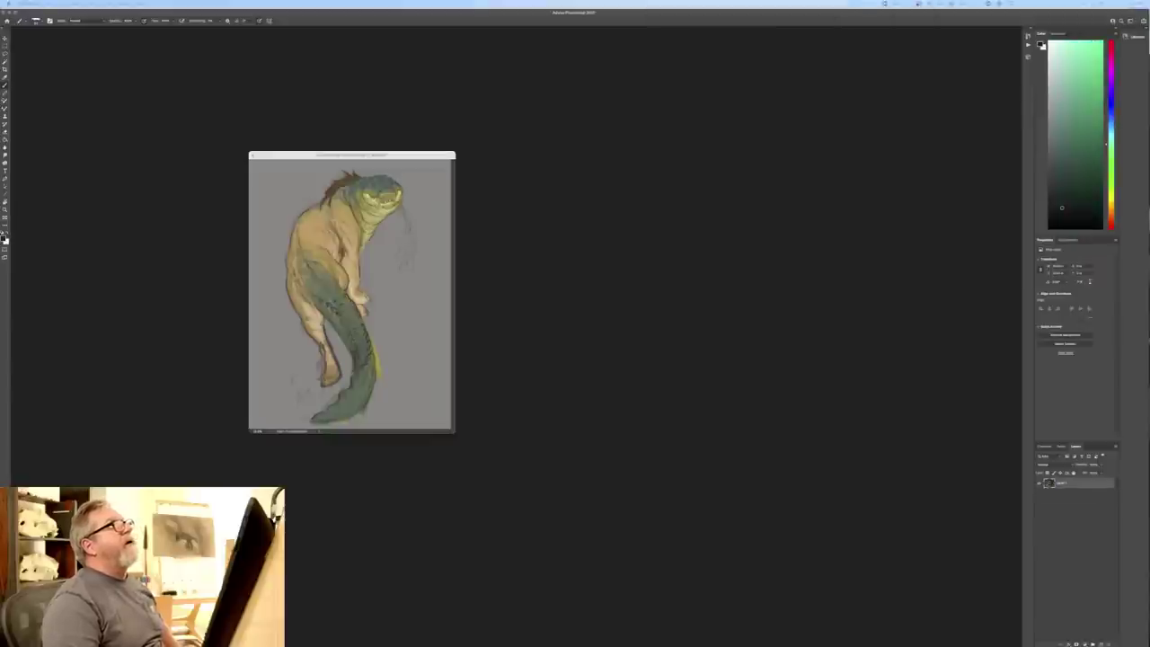
drag(588, 3, 593, 217)
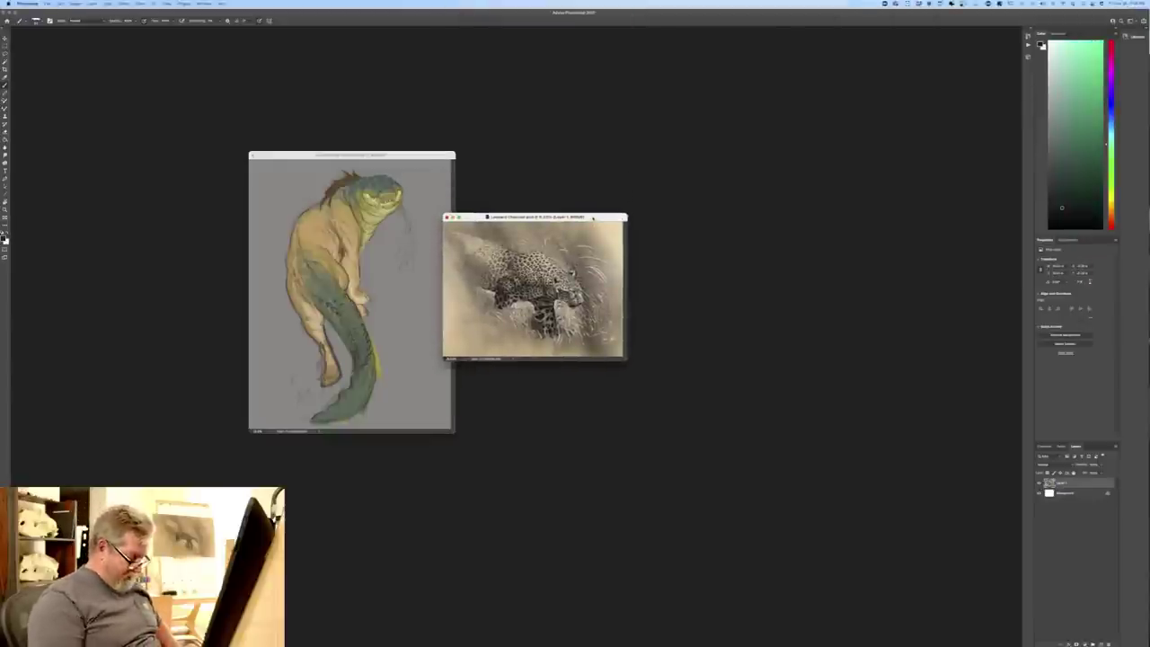
key(super+0)
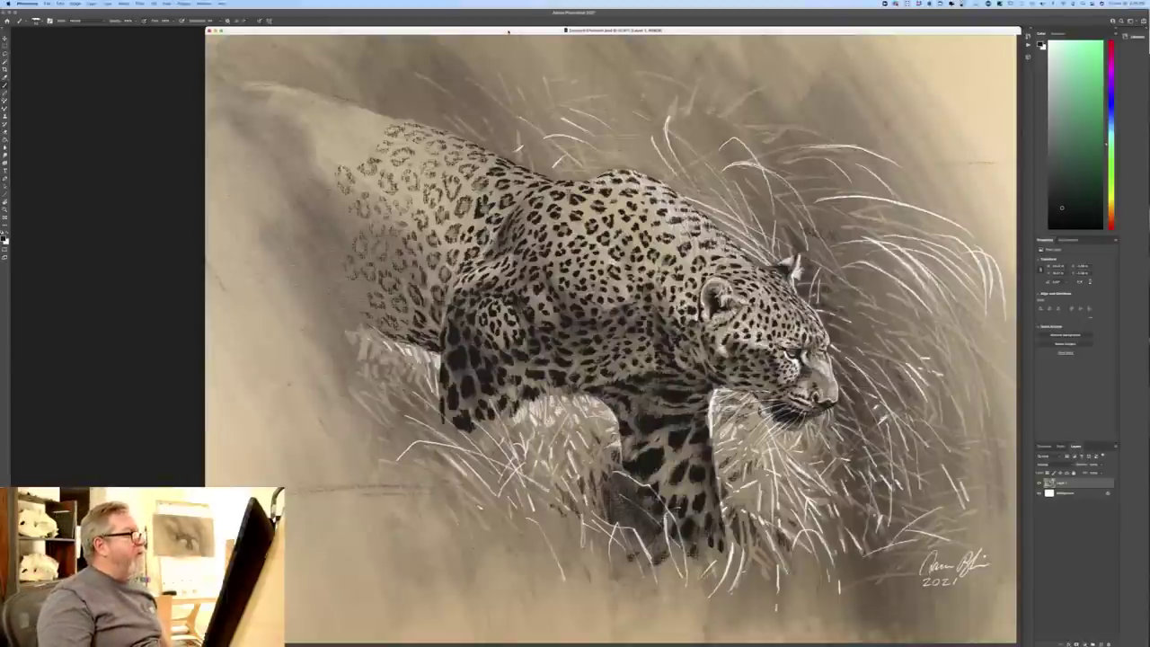
- View the leopard drawing full screen and examine the spots on its shoulder and face up close
drag(508, 32, 421, 32)
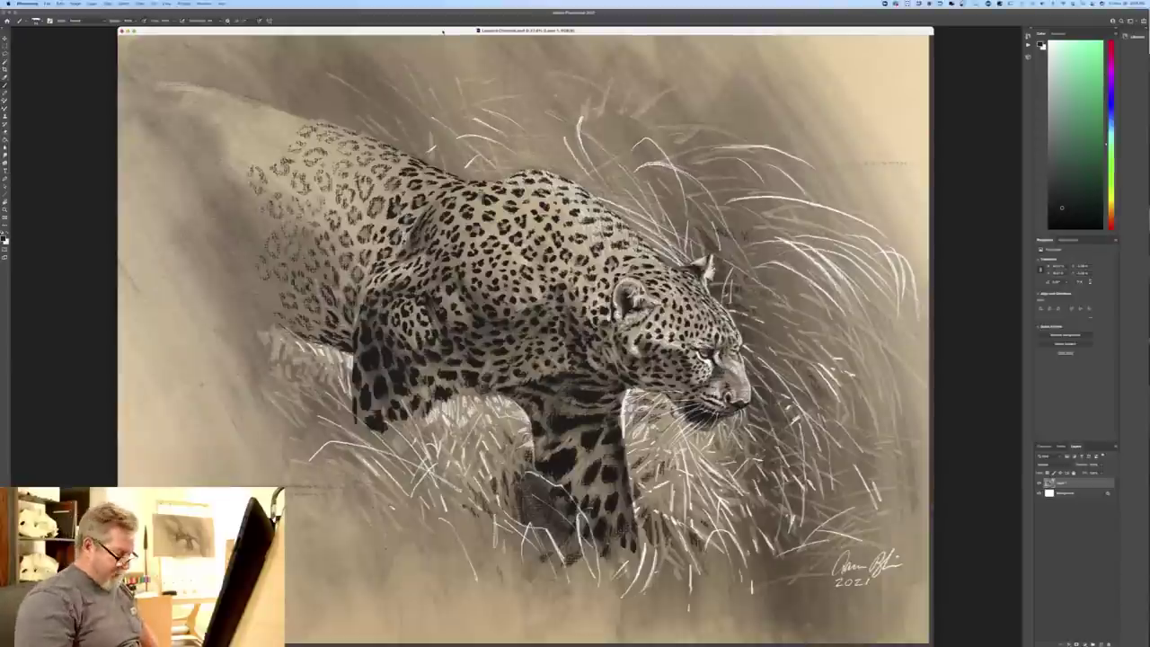
key(f)
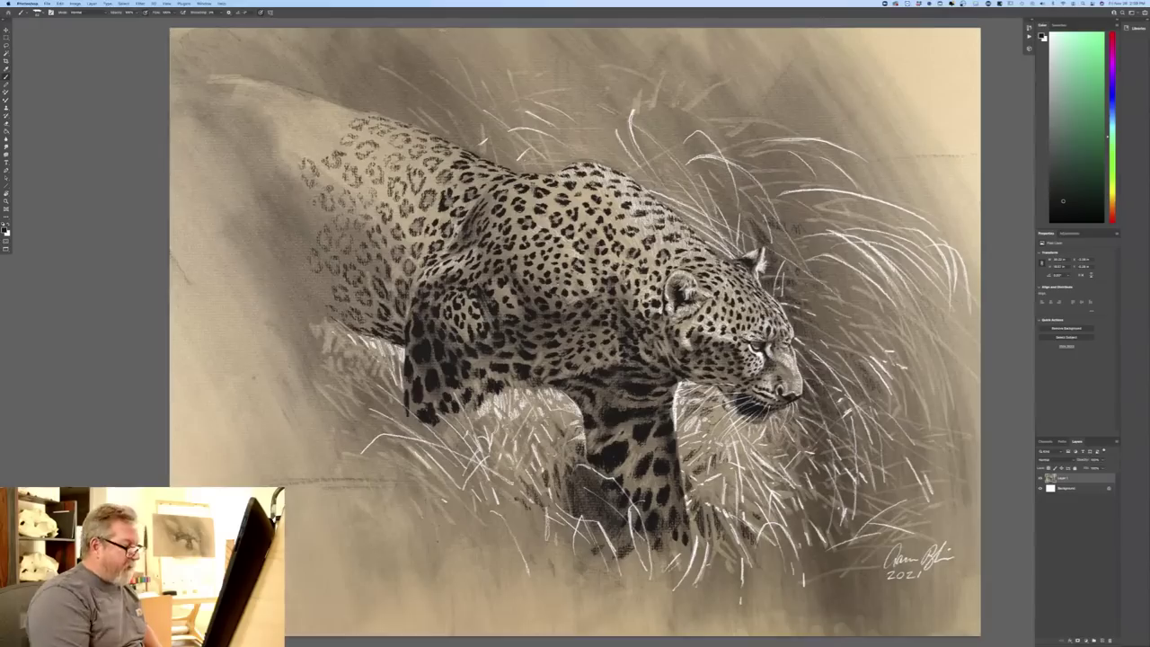
key(super+plus)
key(super+plus)
key(super+plus)
key(super+plus)
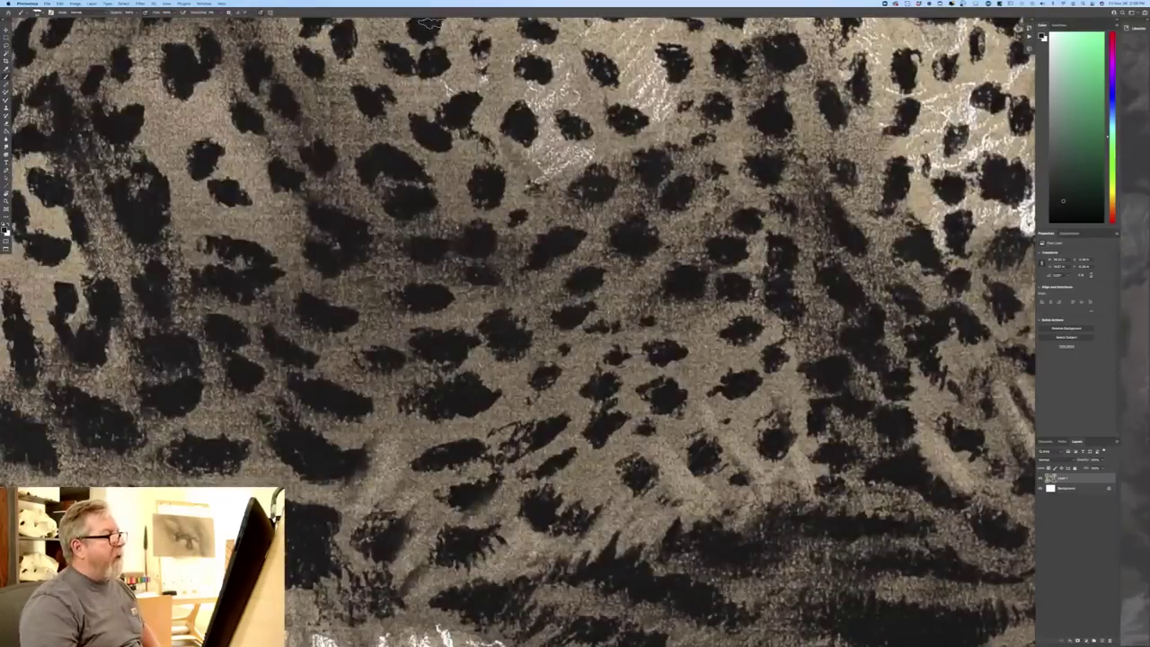
drag(935, 305, 180, 270)
drag(683, 378, 439, 238)
scroll(518, 330, down, 2)
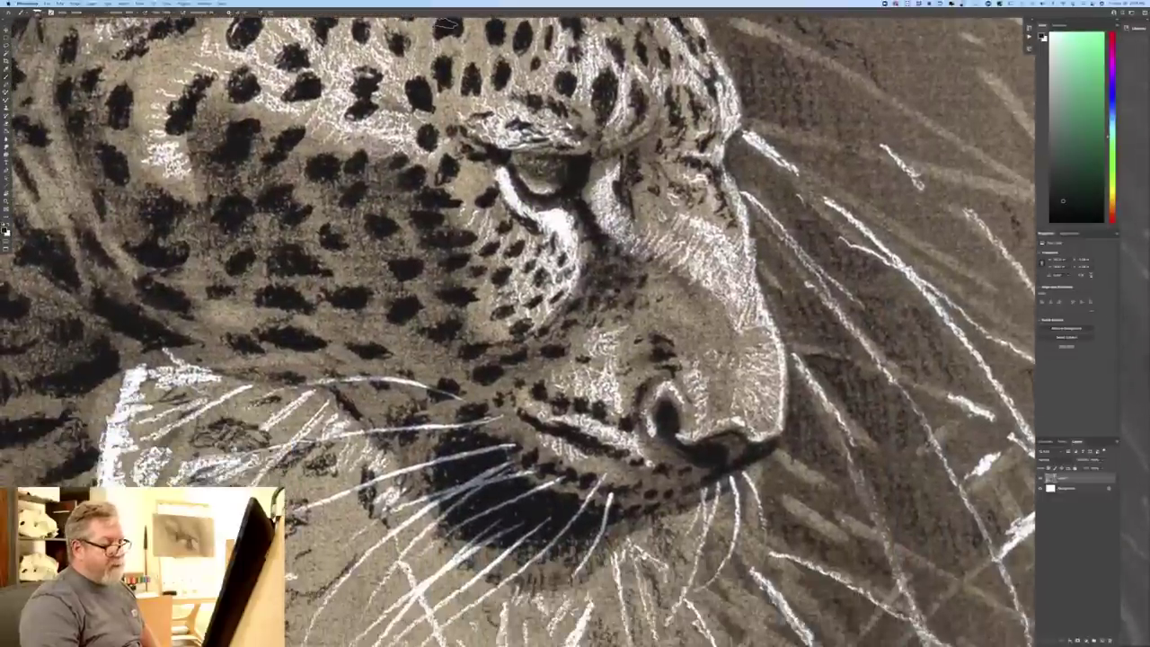
scroll(518, 330, up, 1)
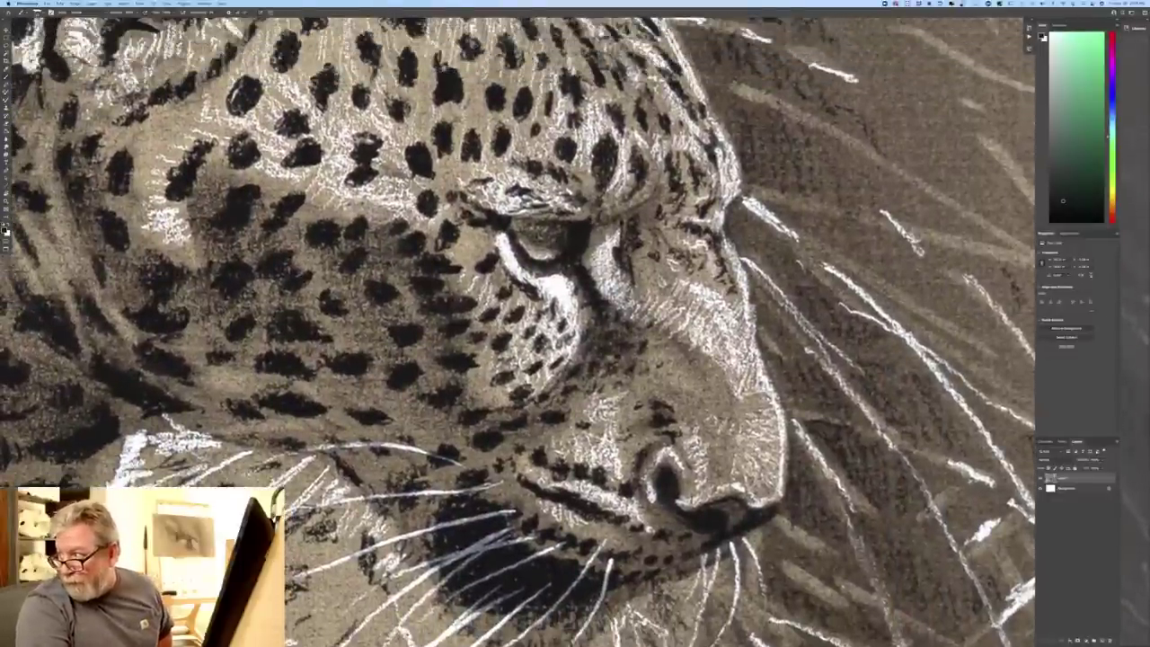
mouse_move(521, 324)
mouse_down()
mouse_move(477, 330)
mouse_move(528, 317)
mouse_up()
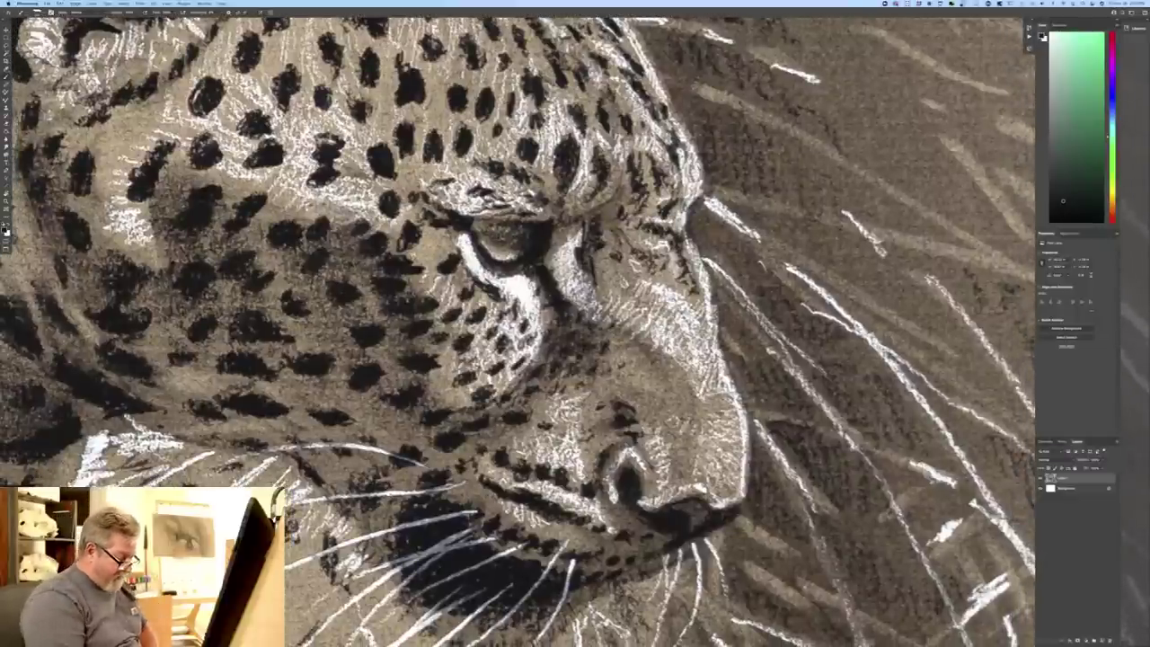
- Examine how the leopard's spots change from the head across the shoulder and body to the hindquarters
key(super+minus)
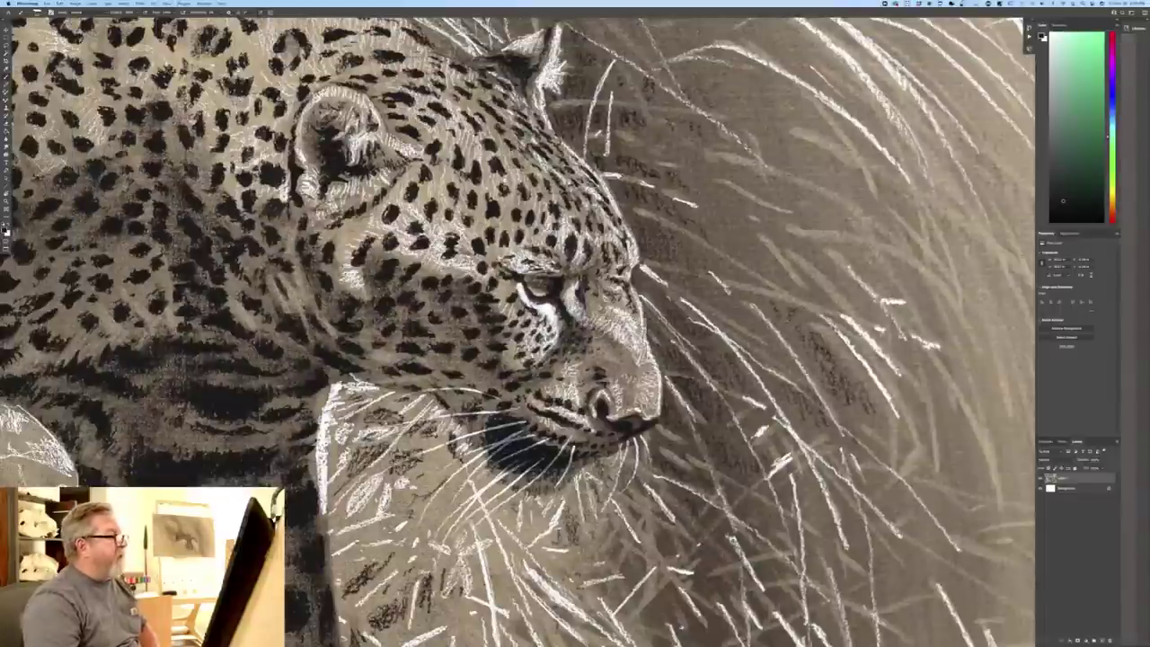
mouse_move(522, 323)
mouse_down()
mouse_move(562, 325)
mouse_move(600, 347)
mouse_up()
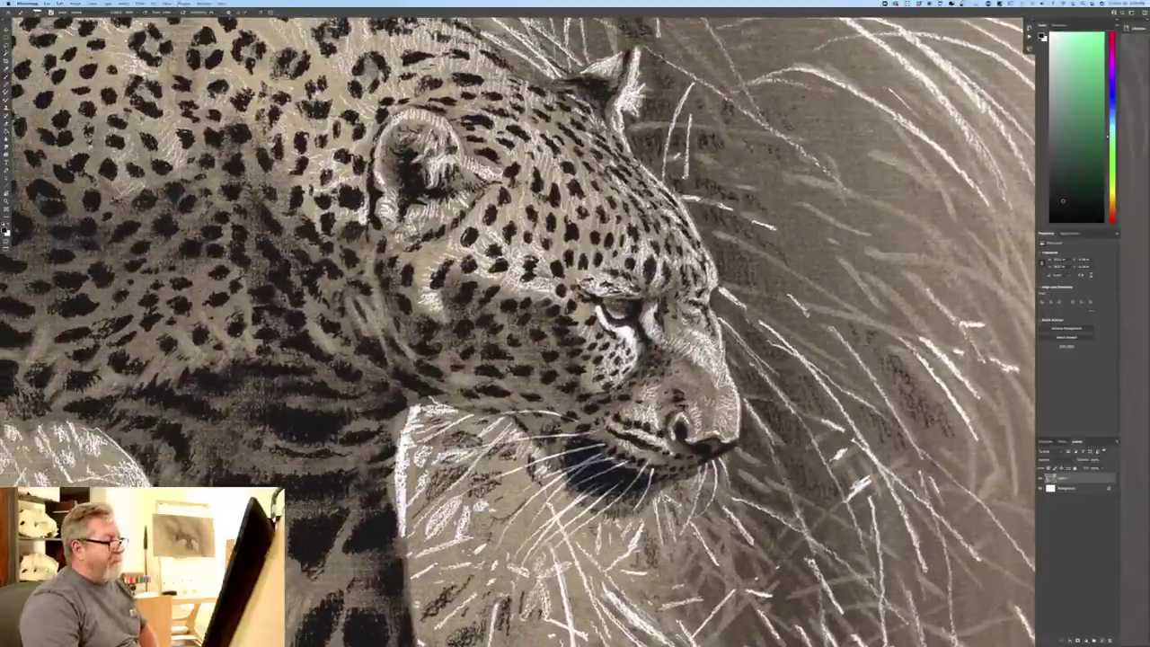
drag(521, 323, 936, 323)
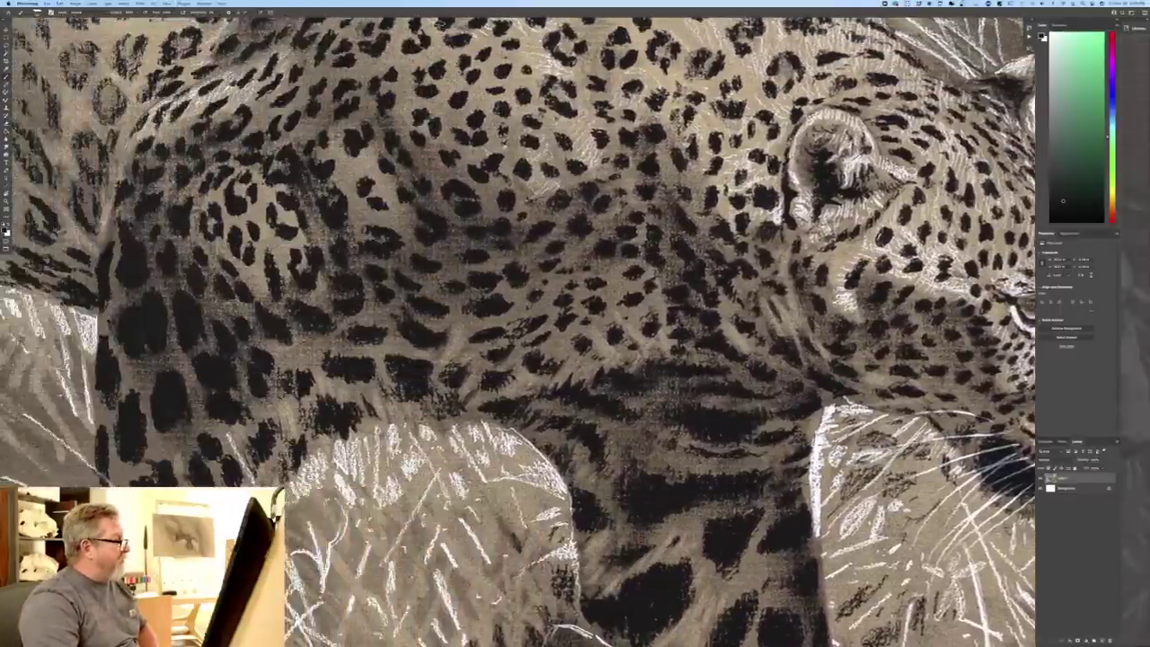
scroll(519, 330, down, 4)
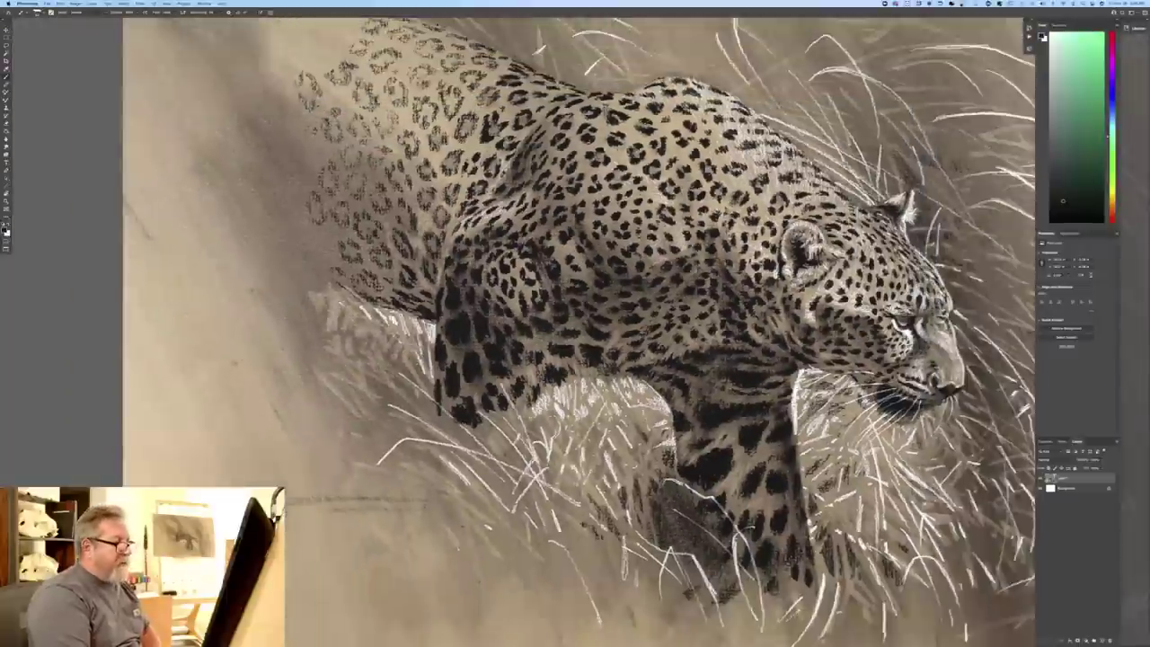
scroll(568, 315, down, 2)
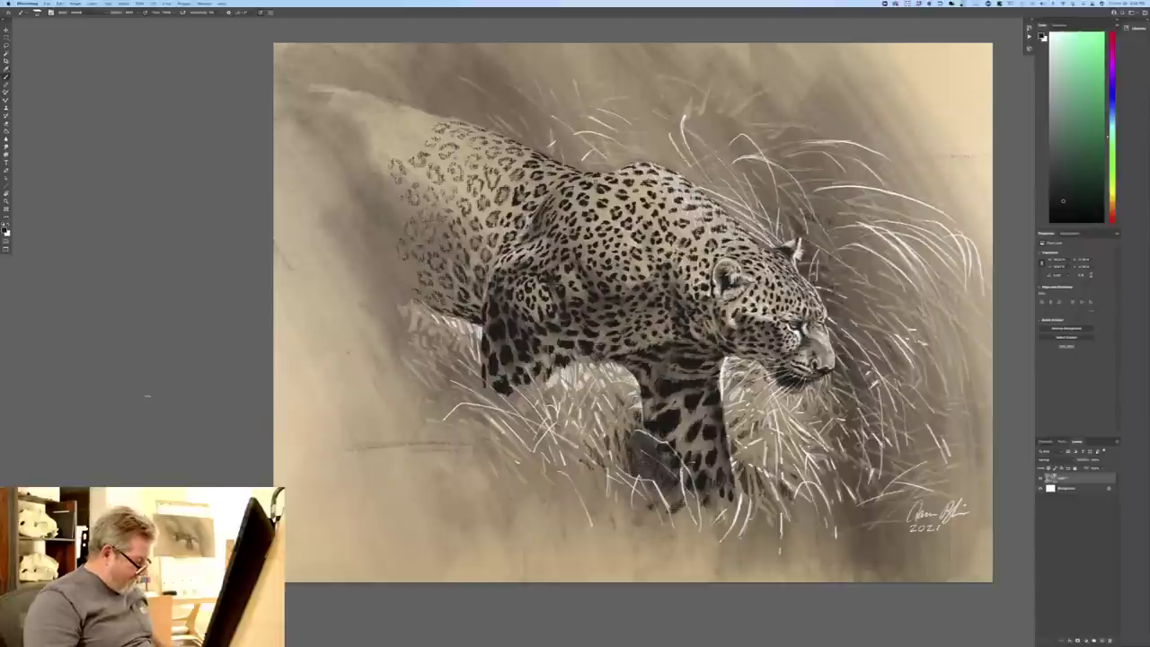
- Take the leopard drawing out of full-screen view, shrink its window, and bring the creature sketch forward, clear of it
key(f)
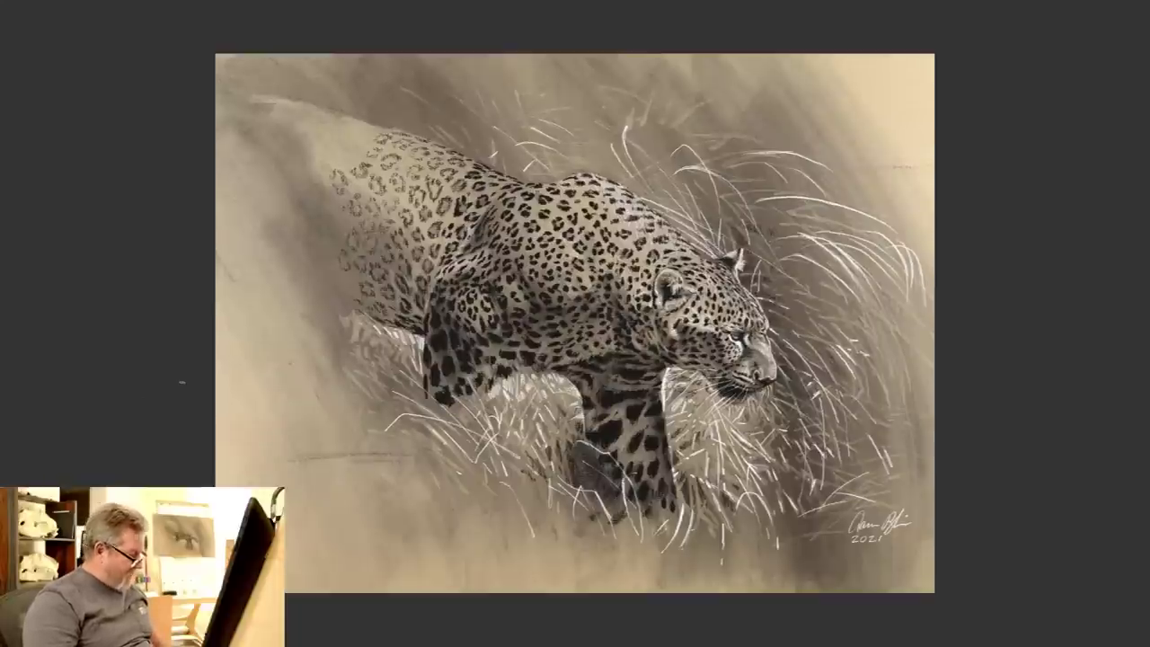
key(f)
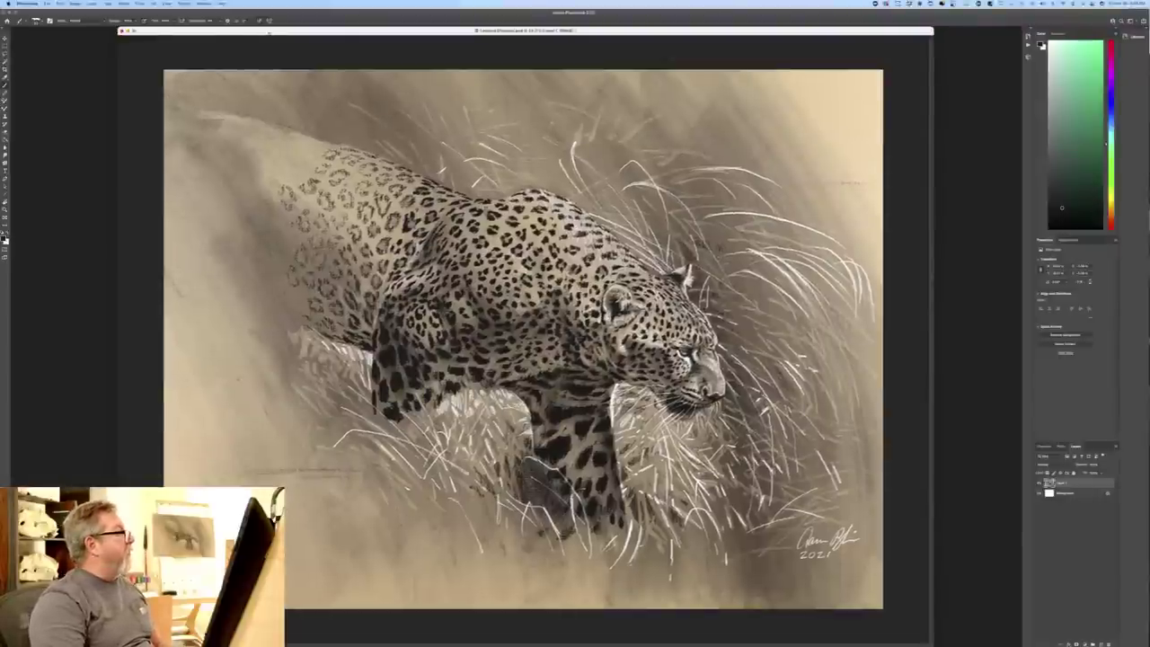
double_click(272, 31)
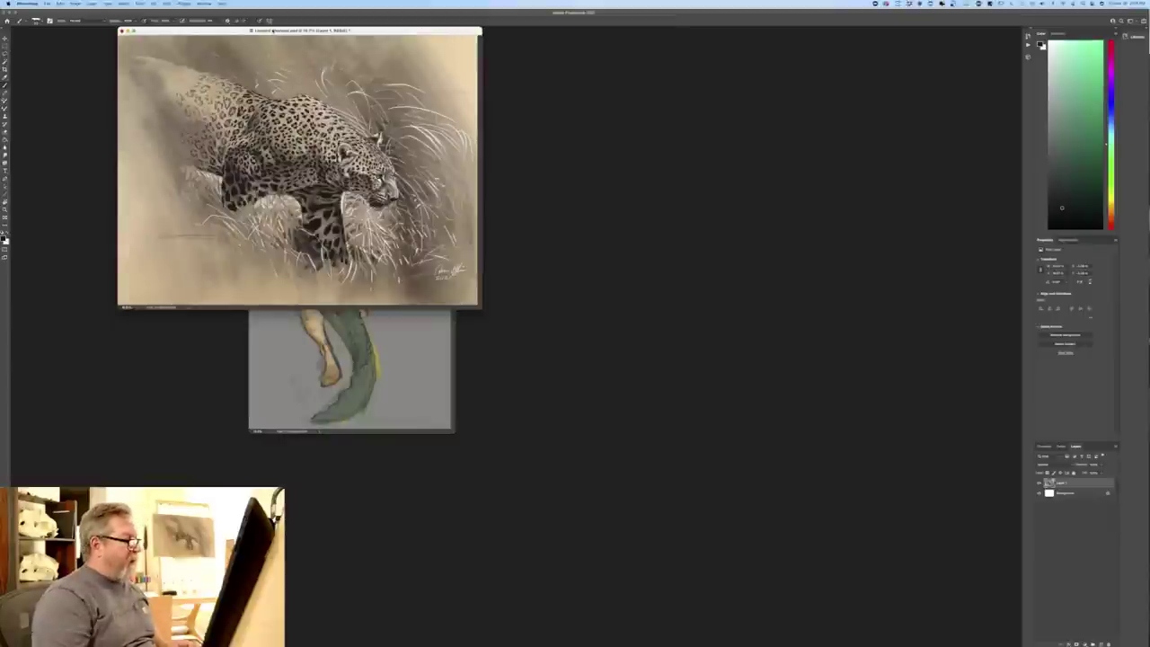
key(ctrl+Tab)
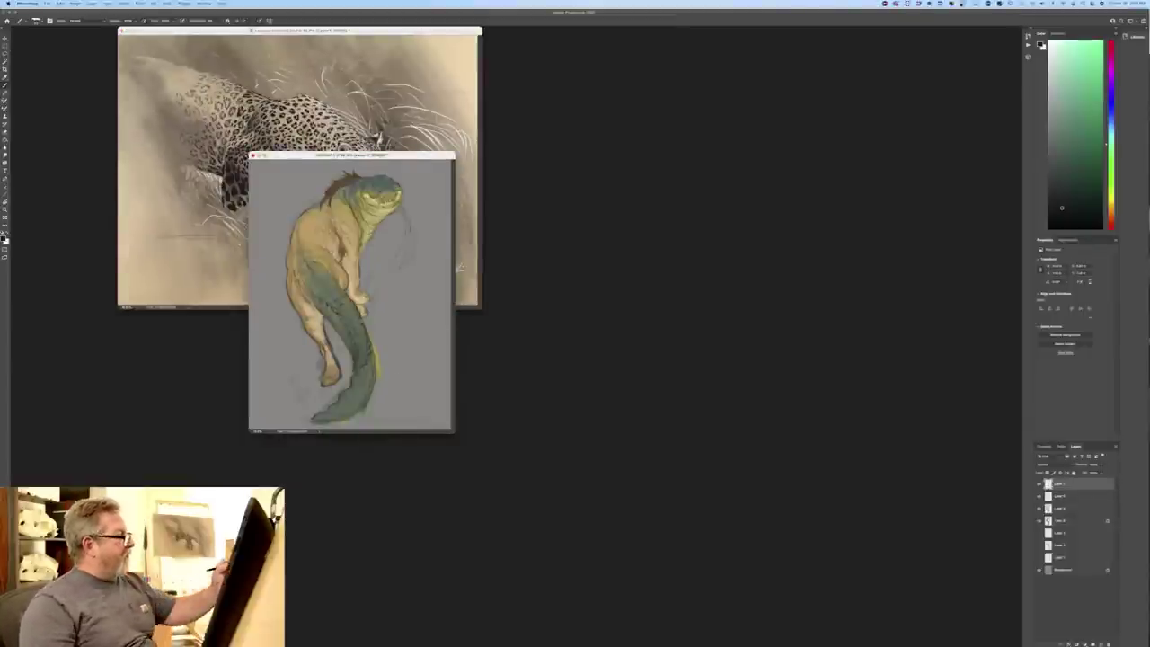
drag(296, 159, 550, 171)
- Show the creature sketch full screen, enlarged to fill the workspace height, and add a new layer directly beneath the four visible creature layers
key(f)
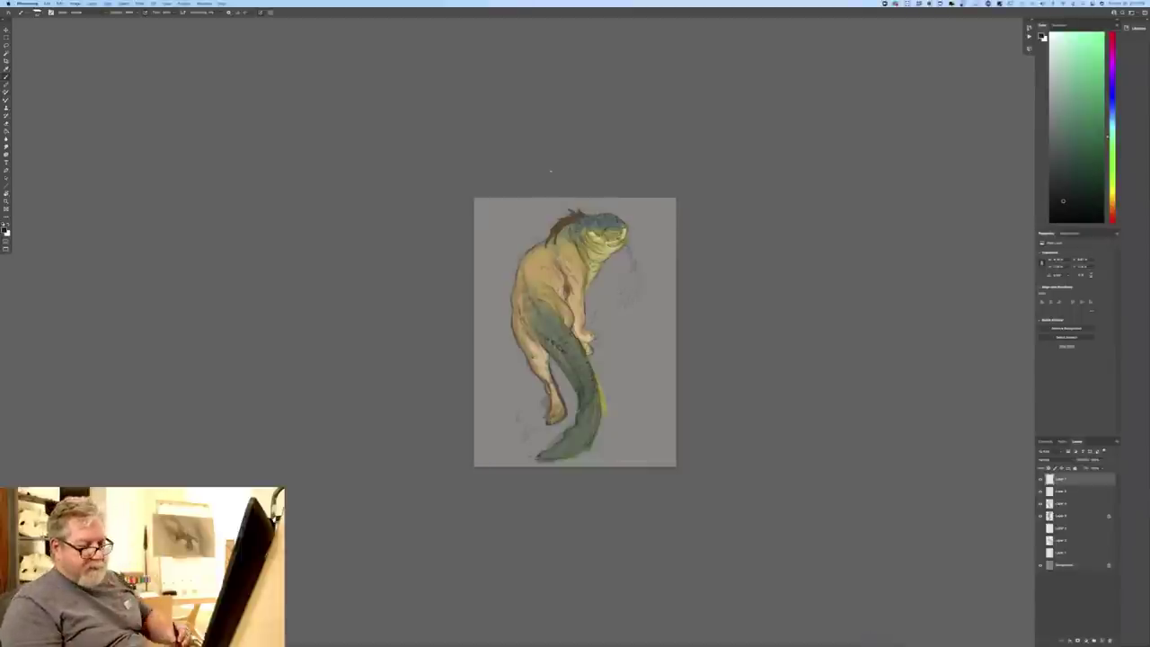
click(1068, 528)
click(1101, 641)
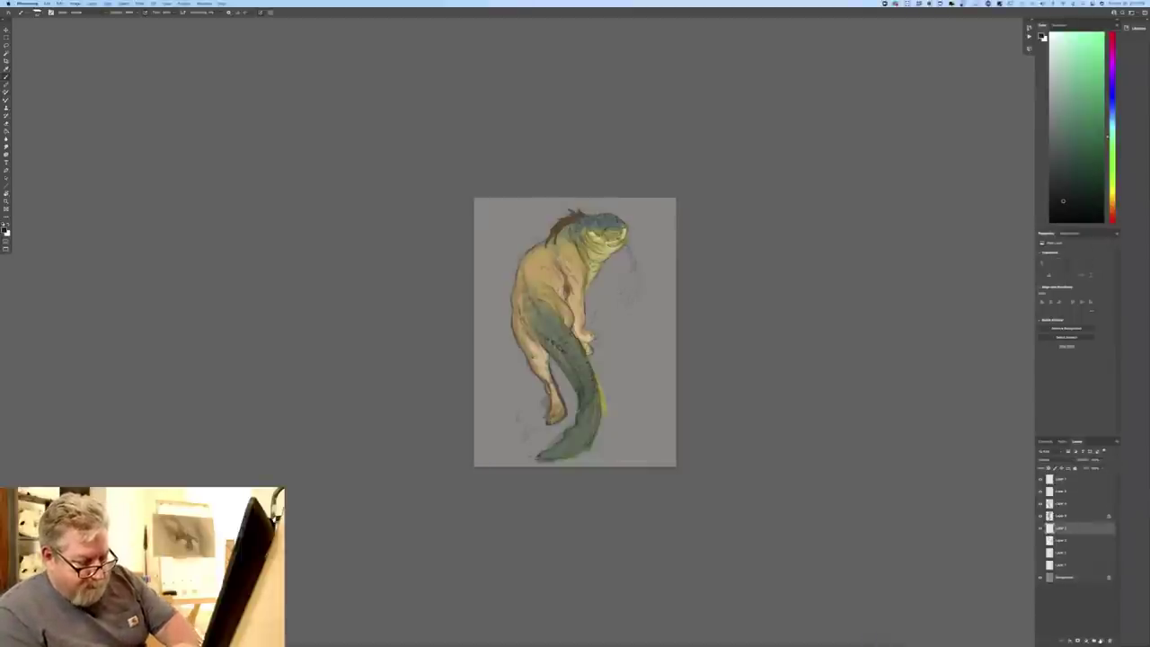
key(ctrl+plus)
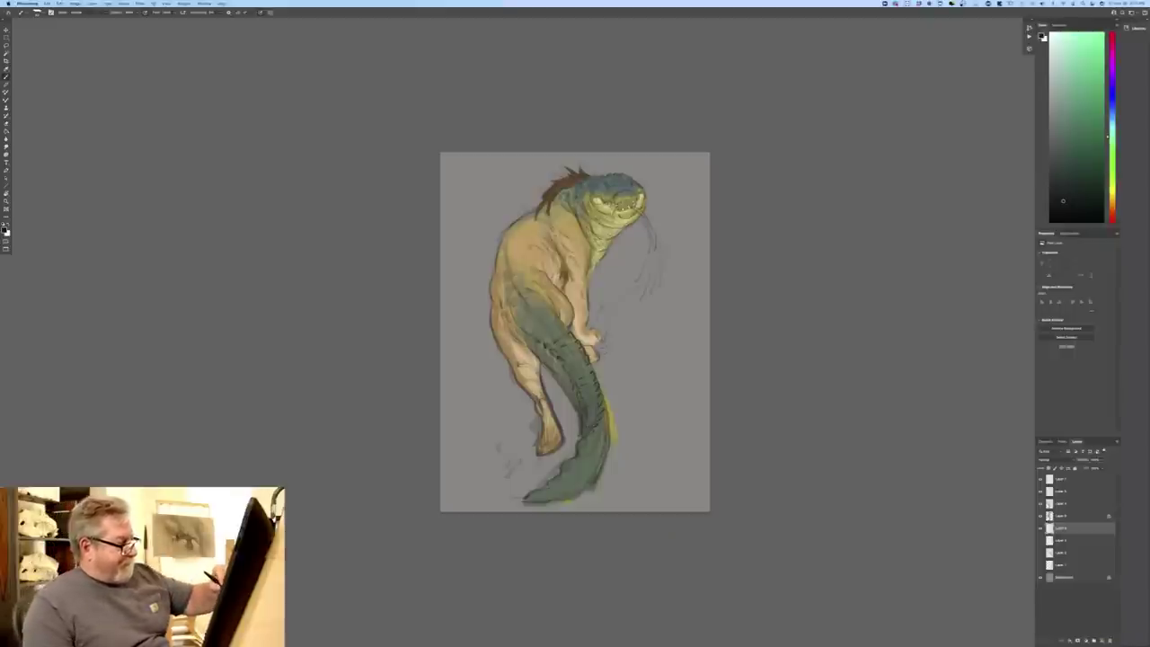
key(ctrl+plus)
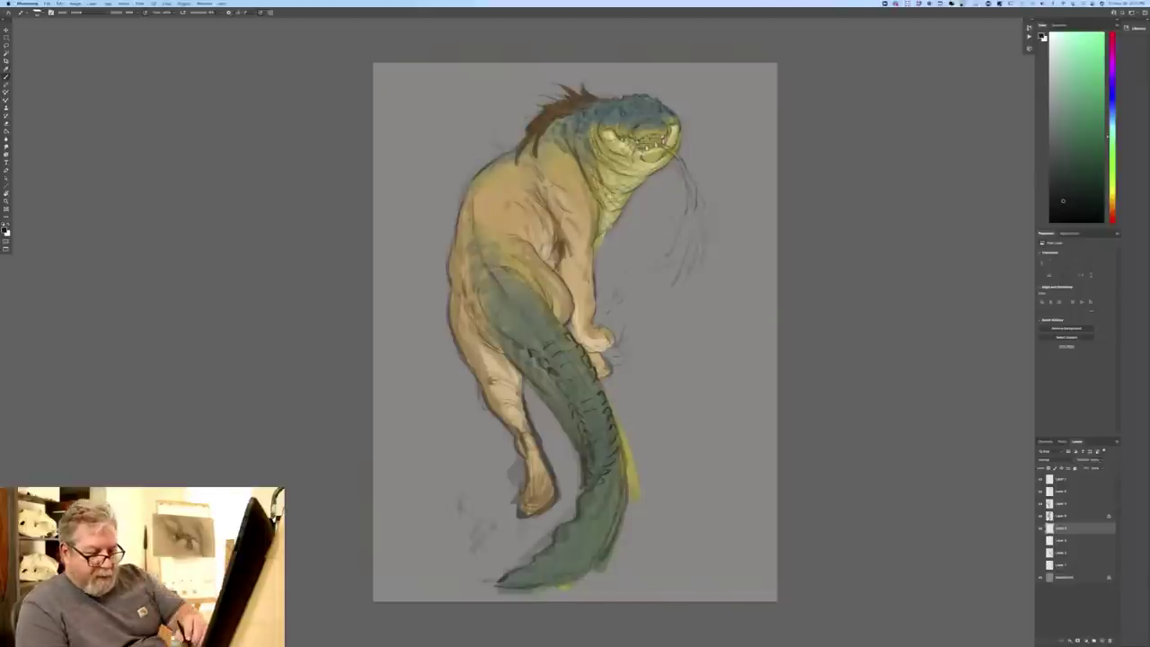
- Select the four creature layers together and rotate them slightly clockwise with Free Transform
click(1060, 517)
shift+click(1059, 479)
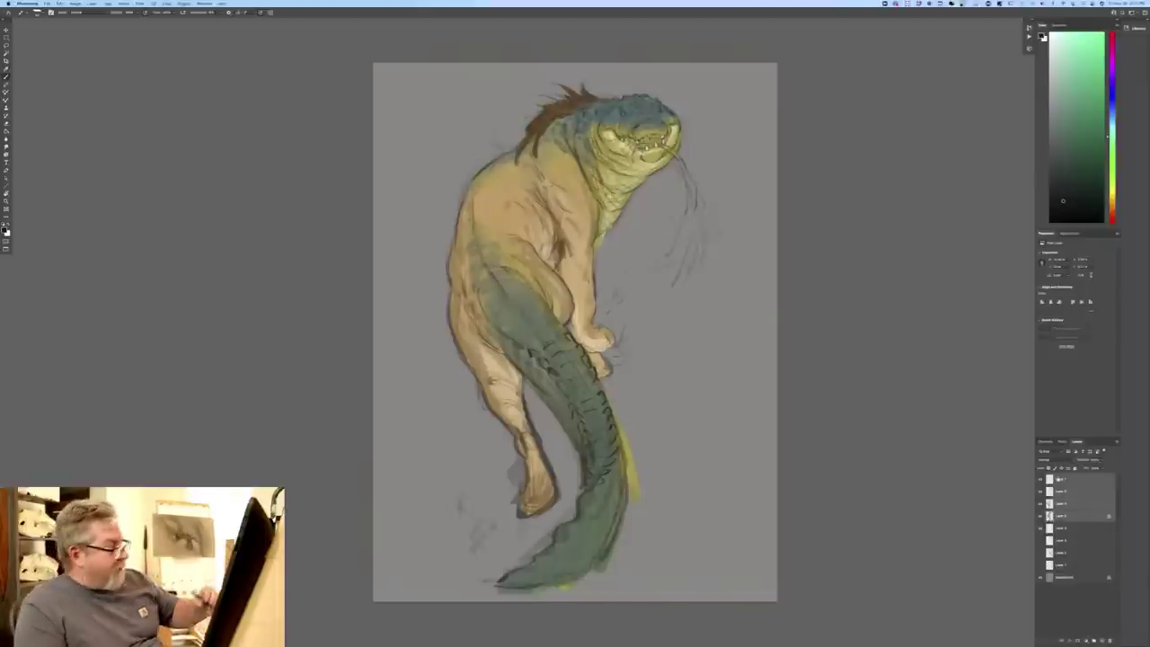
click(59, 4)
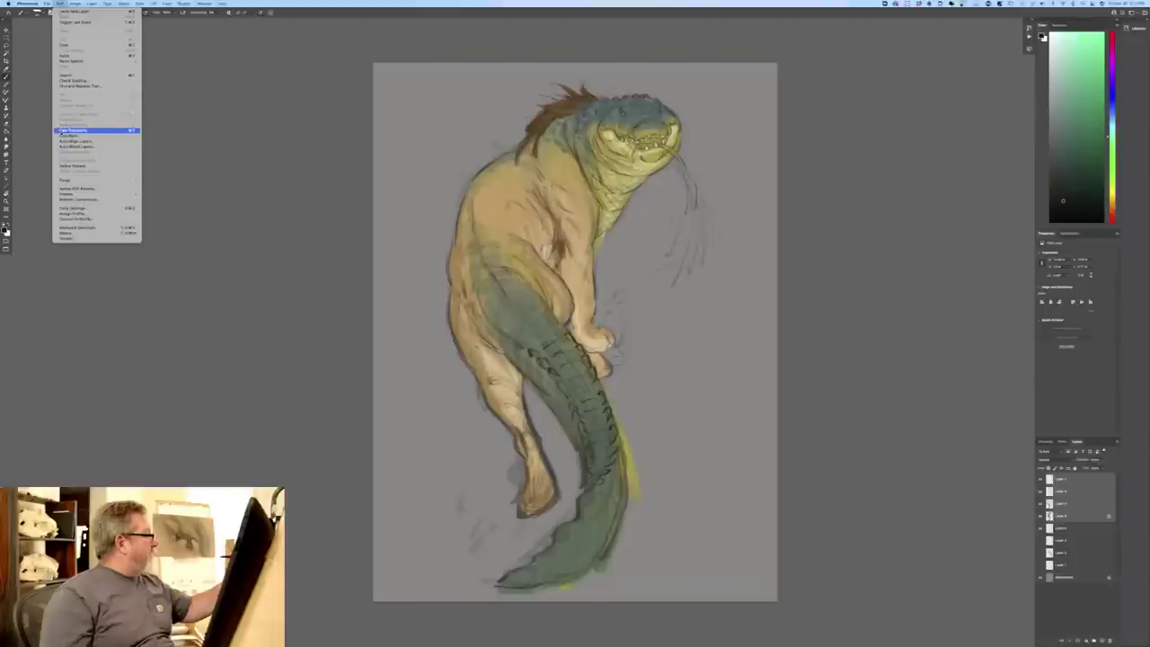
click(62, 131)
drag(430, 598, 398, 549)
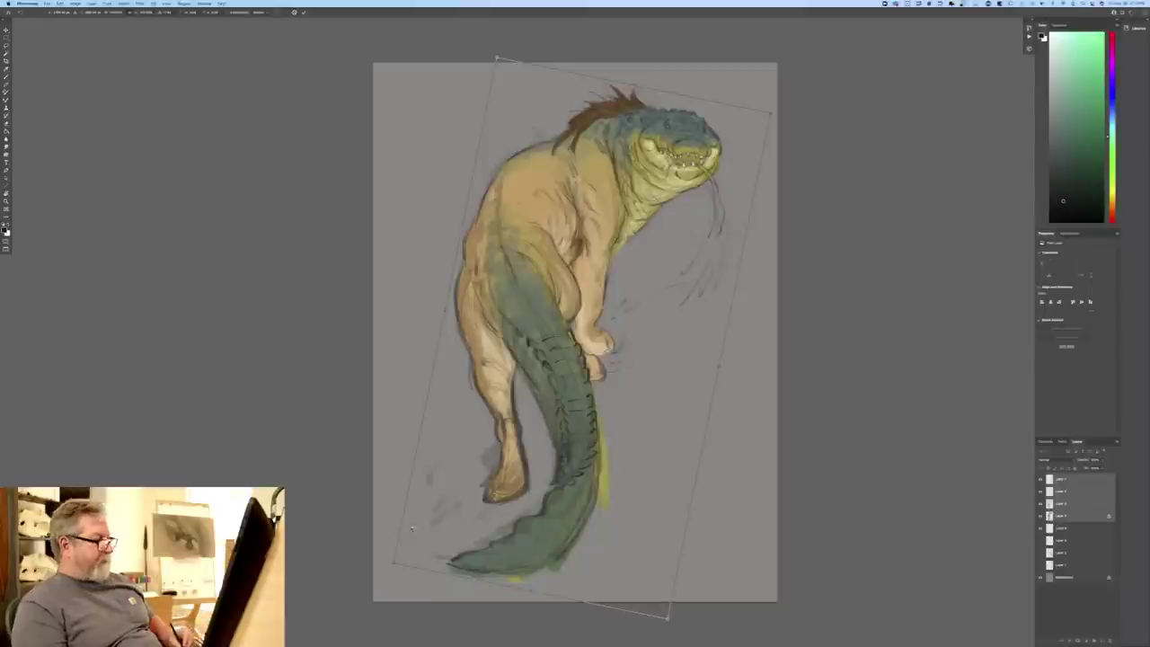
key(Return)
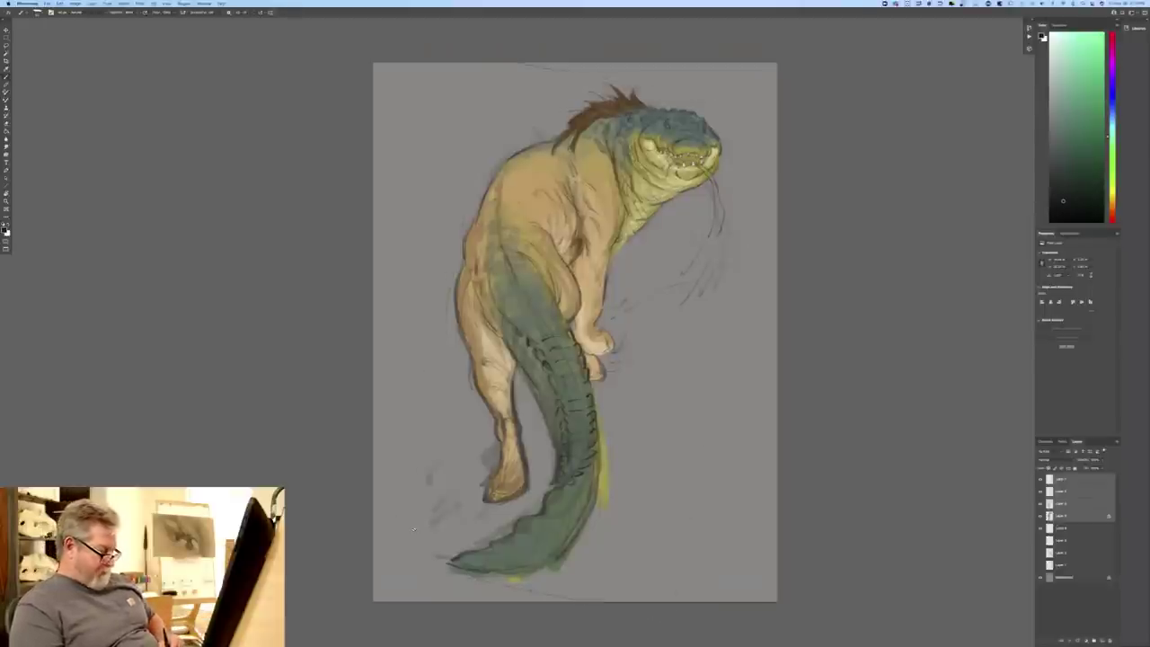
- On the new layer beneath the creature, sketch loose diagonal lines behind the chest and curved ripple lines around the tail tip
click(1067, 530)
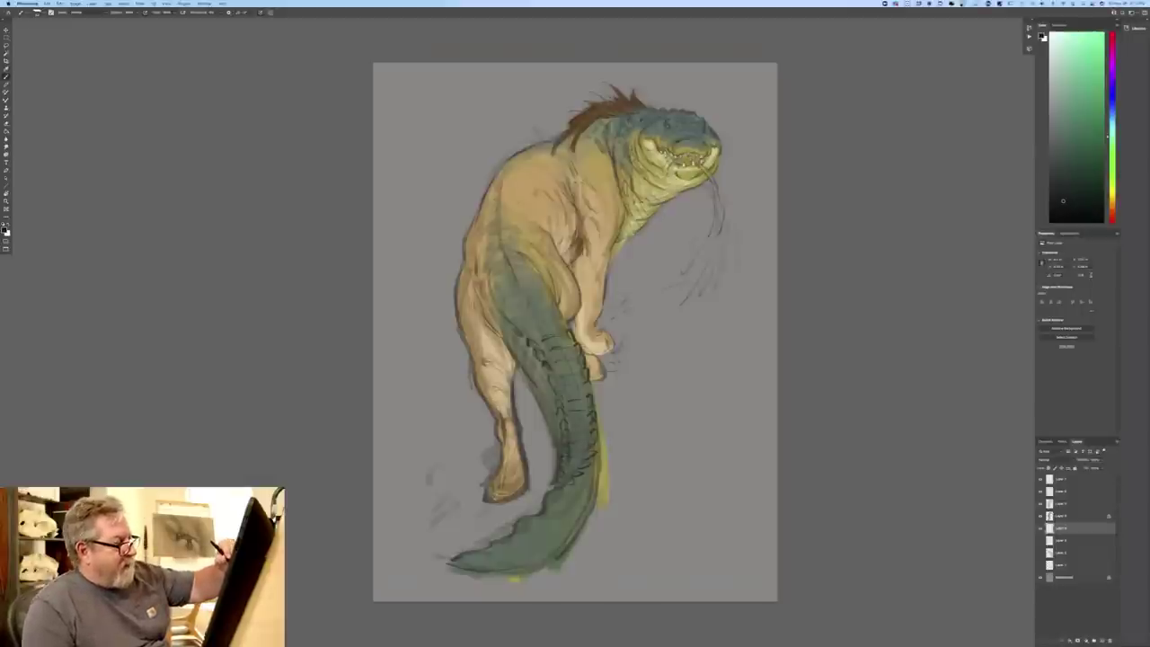
mouse_move(717, 217)
mouse_down()
mouse_move(680, 264)
mouse_move(769, 178)
mouse_up()
mouse_move(697, 237)
mouse_down()
mouse_move(664, 286)
mouse_move(624, 283)
mouse_up()
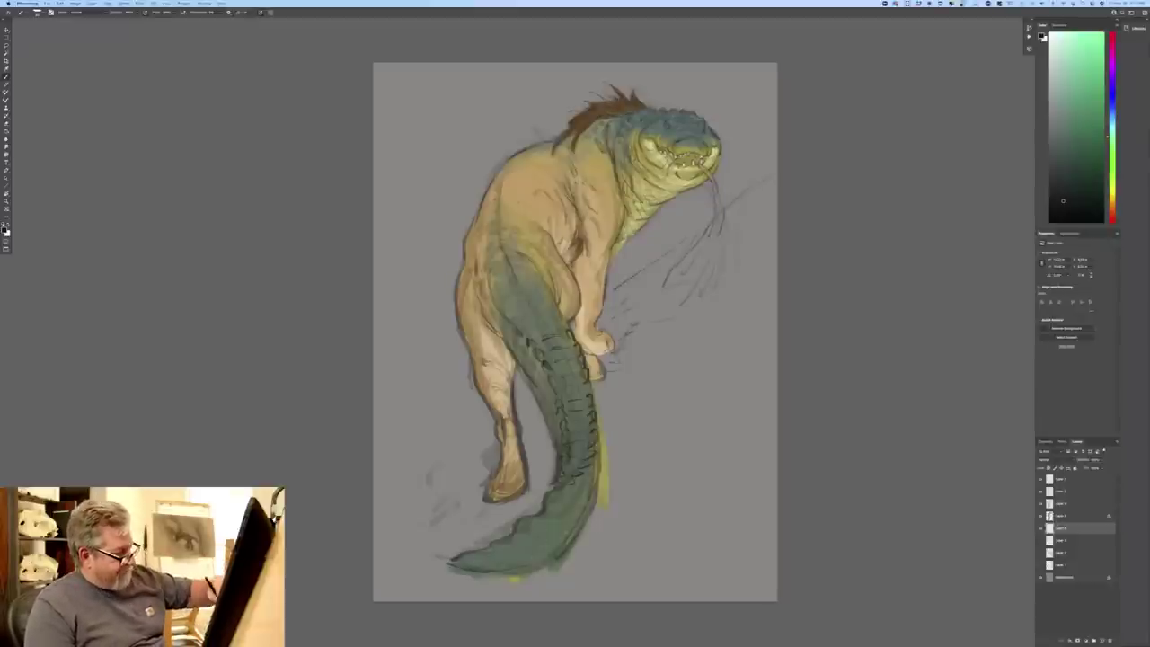
drag(567, 555, 584, 546)
drag(508, 581, 399, 565)
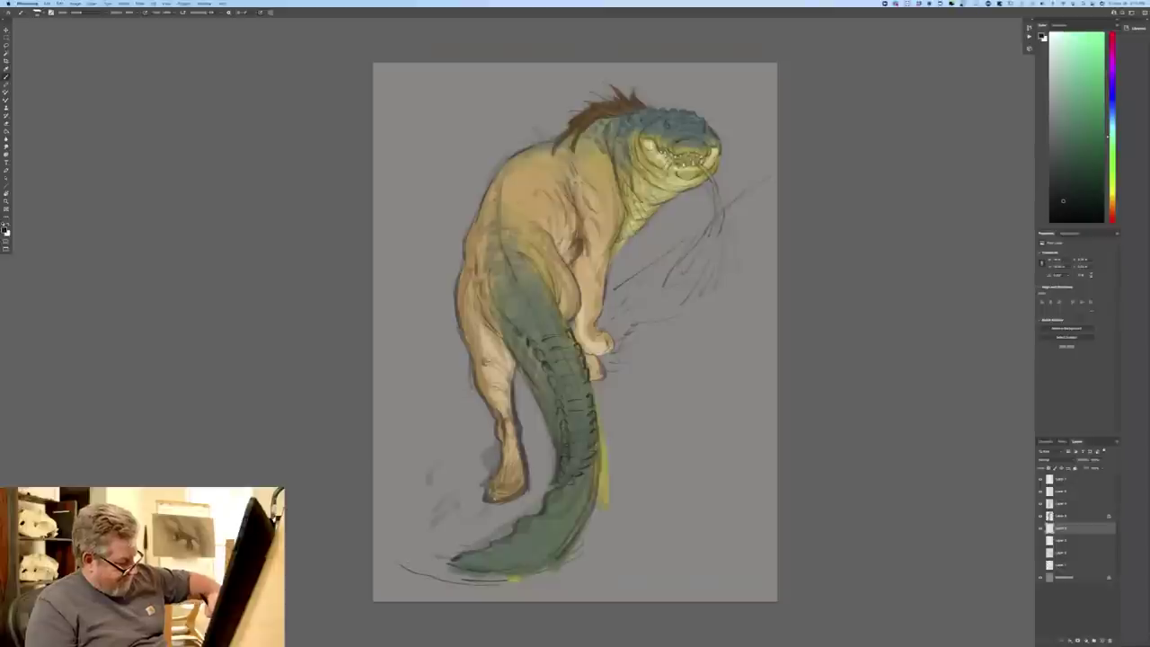
- Sketch branching diagonal lines in the canvas's lower right corner beside the tail, plus short marks beside the chest
mouse_move(610, 540)
mouse_down()
mouse_move(659, 553)
mouse_move(584, 590)
mouse_up()
drag(740, 510, 675, 546)
drag(733, 490, 625, 582)
drag(773, 433, 652, 563)
drag(654, 259, 642, 267)
drag(626, 266, 632, 270)
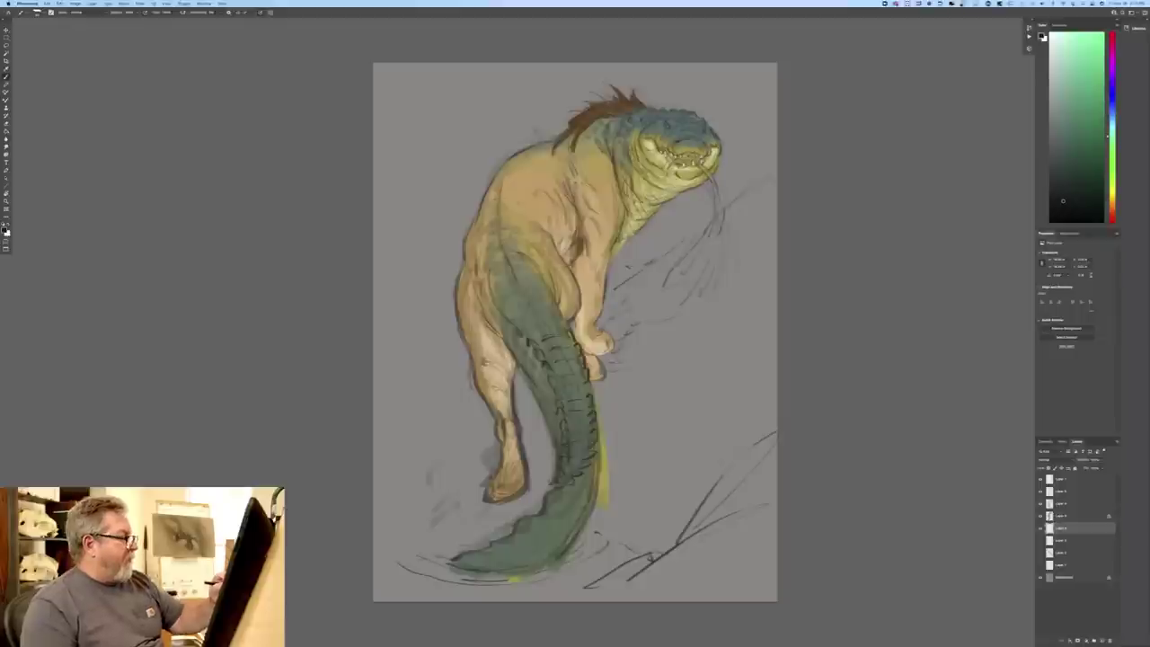
- Sketch loose background lines beside the creature's hip, hind leg and hind foot, undoing unwanted strokes
mouse_move(445, 268)
mouse_down()
mouse_move(431, 277)
mouse_move(438, 271)
mouse_up()
mouse_move(388, 233)
mouse_down()
mouse_move(461, 257)
mouse_move(442, 234)
mouse_up()
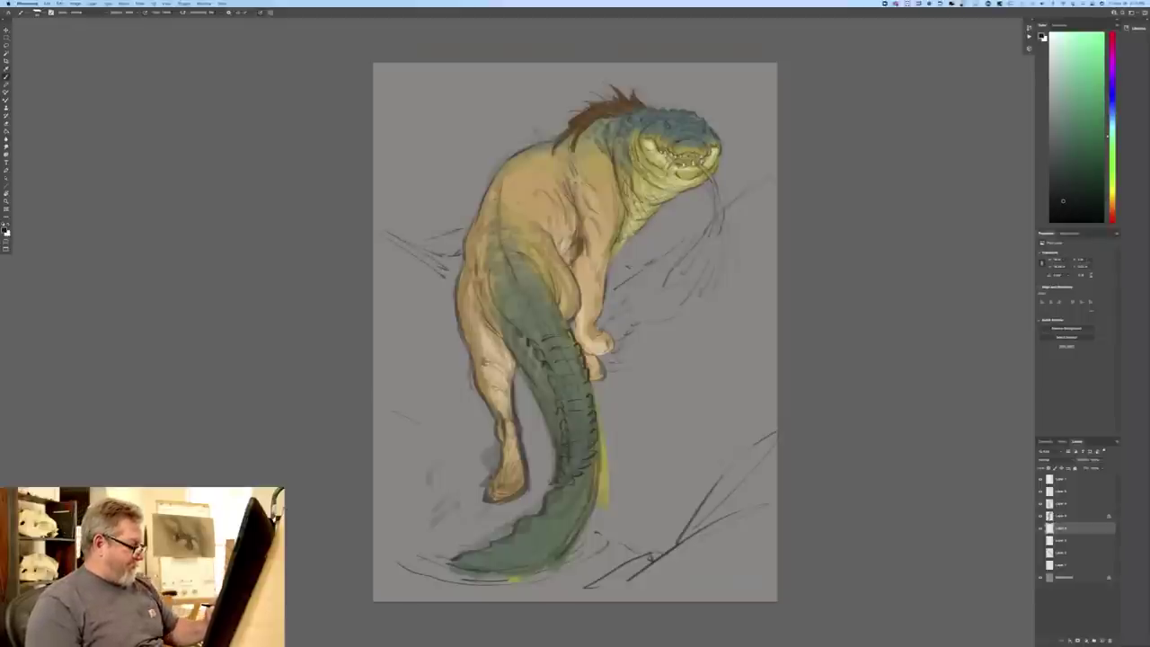
drag(433, 490, 490, 525)
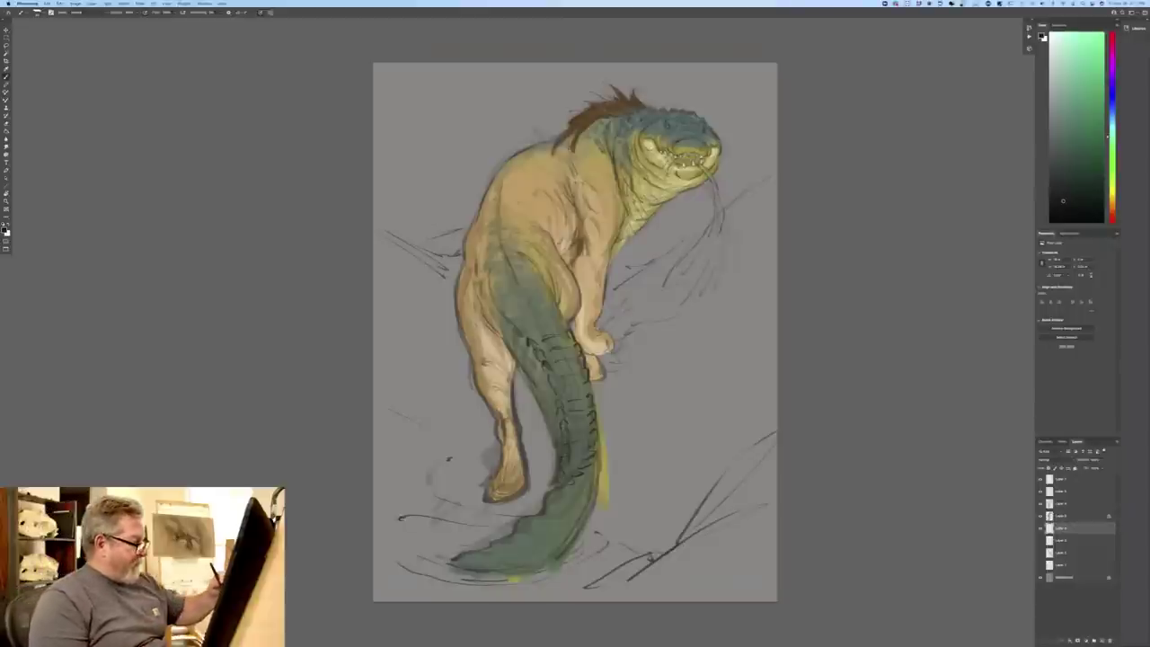
mouse_move(462, 409)
mouse_down()
mouse_move(451, 440)
mouse_move(403, 444)
mouse_up()
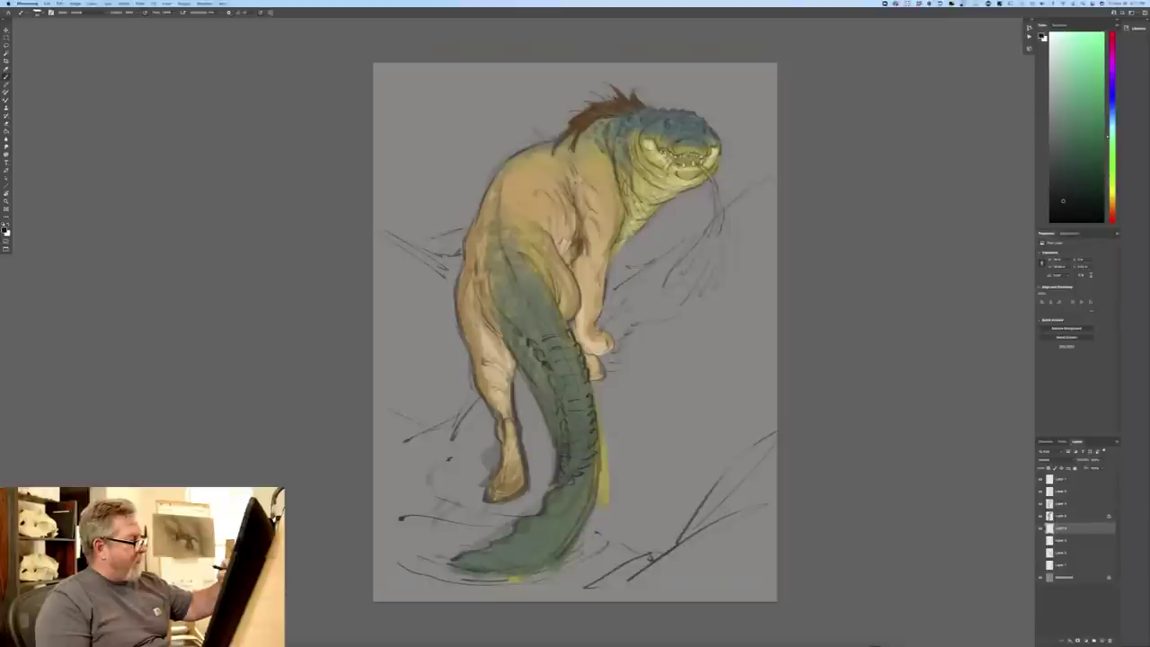
key(super+z)
key(super+z)
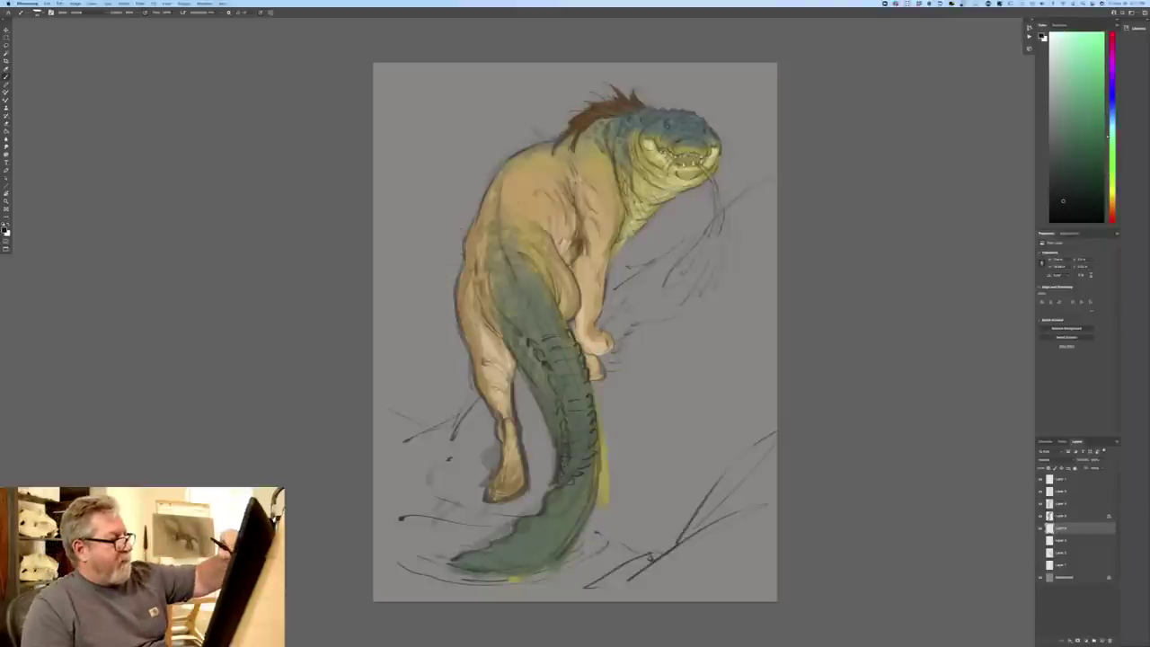
- Sketch diagonal branch-like lines from the canvas's upper right corner past the head and down beside the chest and forelegs
drag(775, 113, 710, 196)
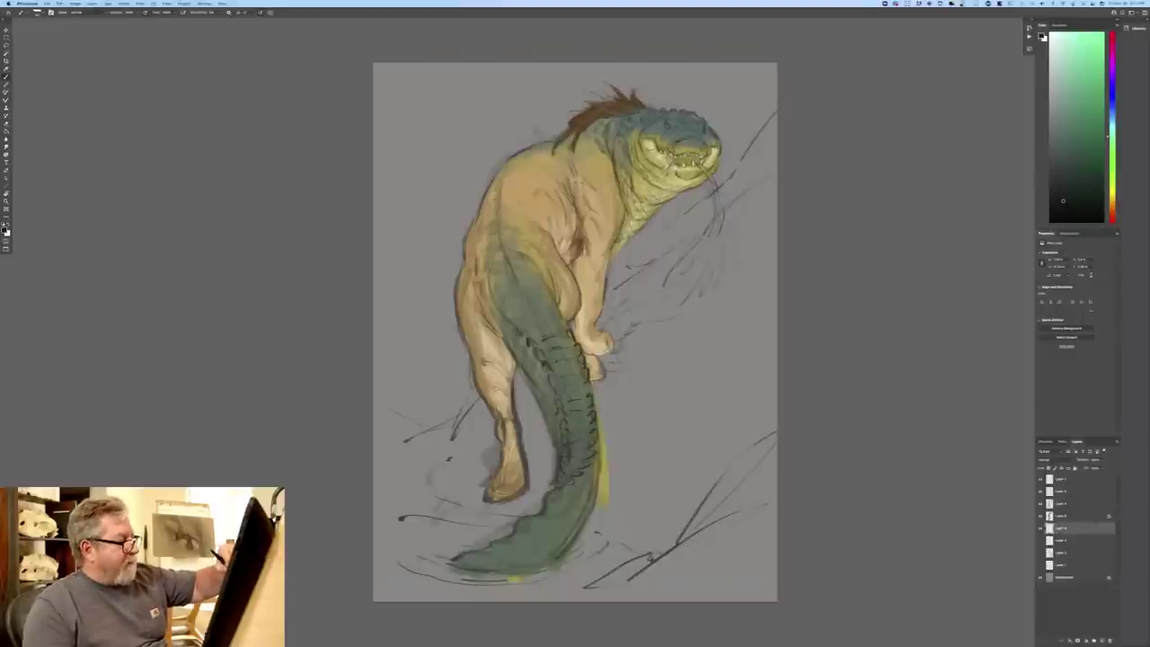
drag(664, 222, 610, 277)
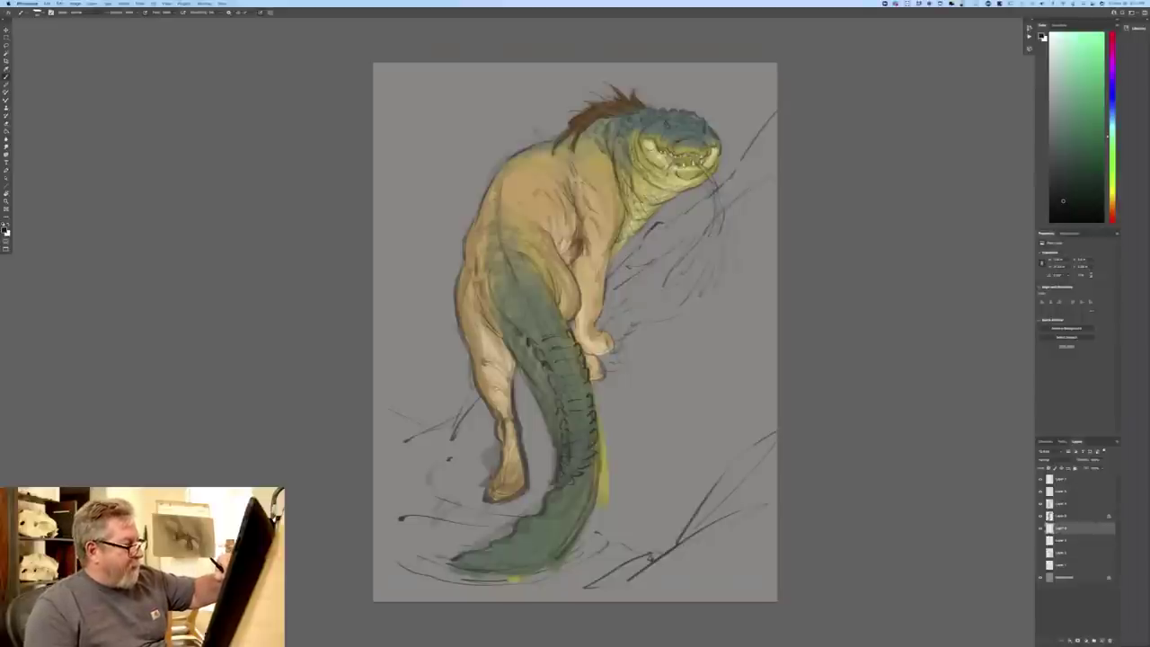
drag(772, 95, 743, 139)
drag(764, 69, 755, 89)
drag(742, 145, 739, 158)
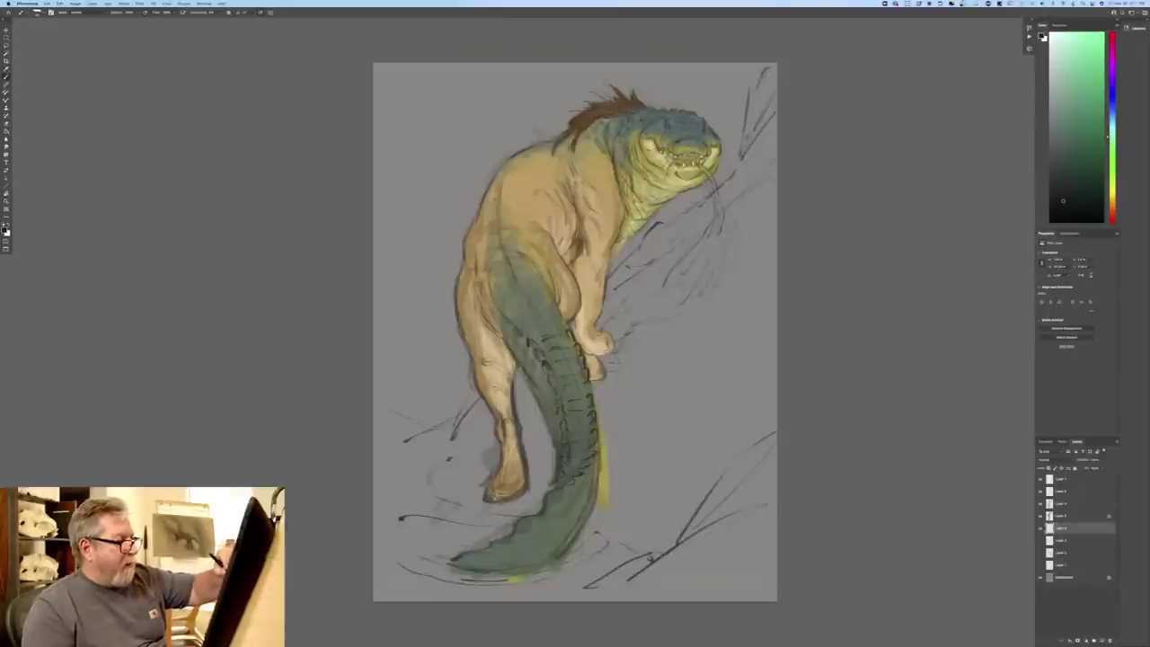
drag(742, 245, 672, 313)
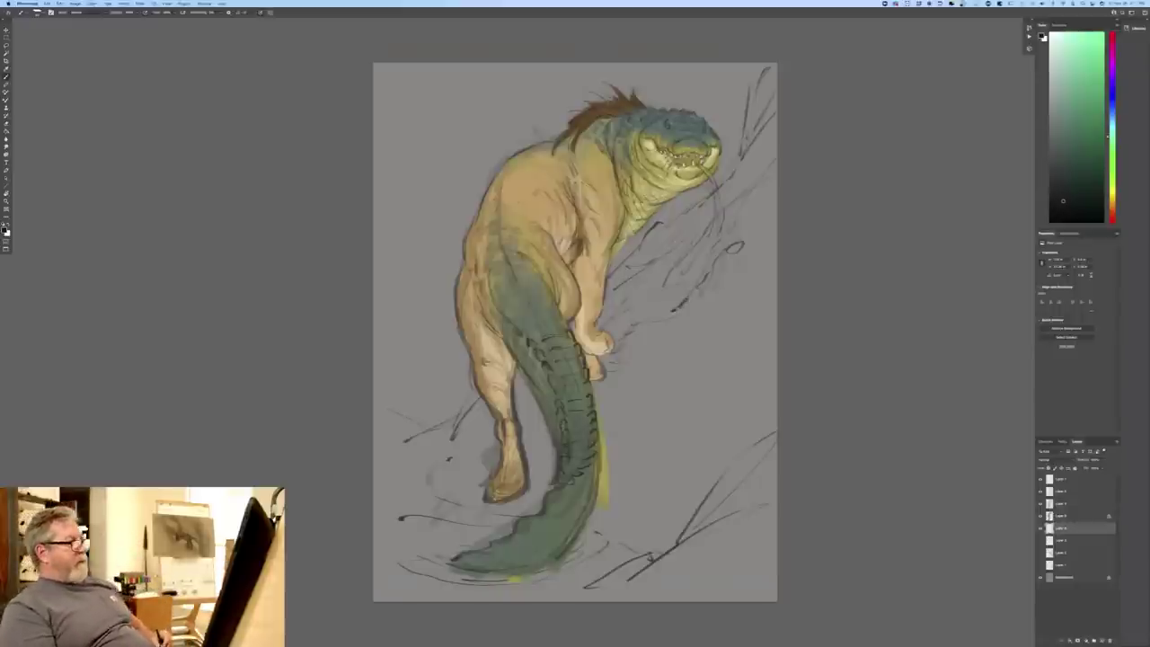
- Sketch loose branch-like background lines beside the creature's hip and hind leg and diagonal strokes behind its back
drag(415, 360, 381, 372)
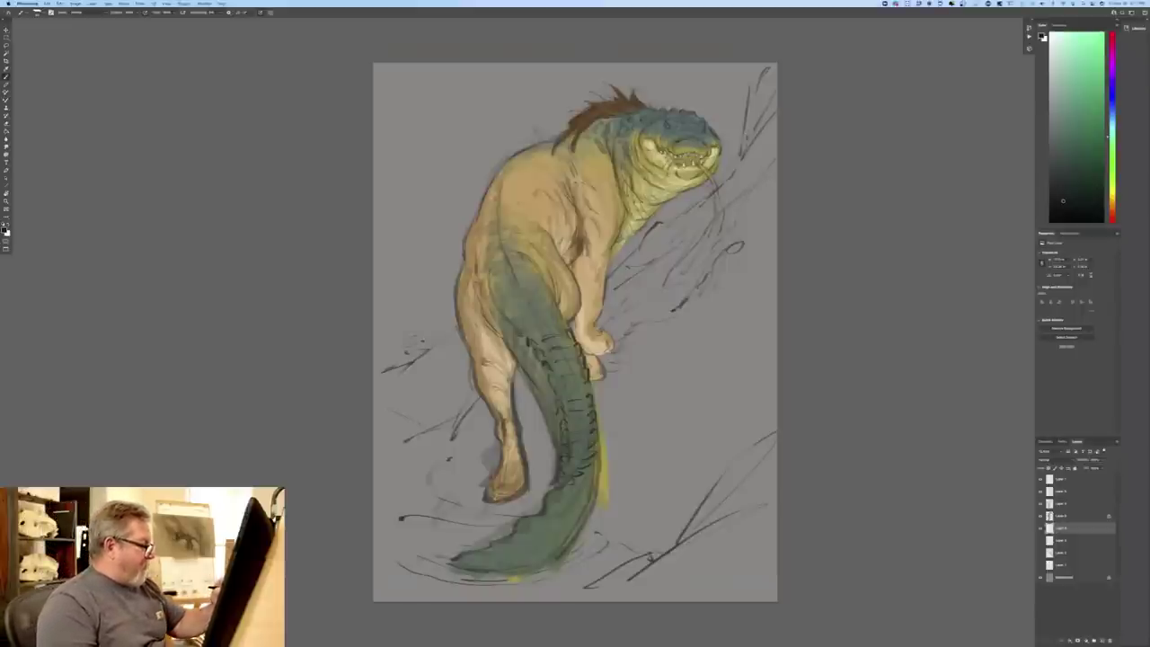
drag(421, 231, 433, 293)
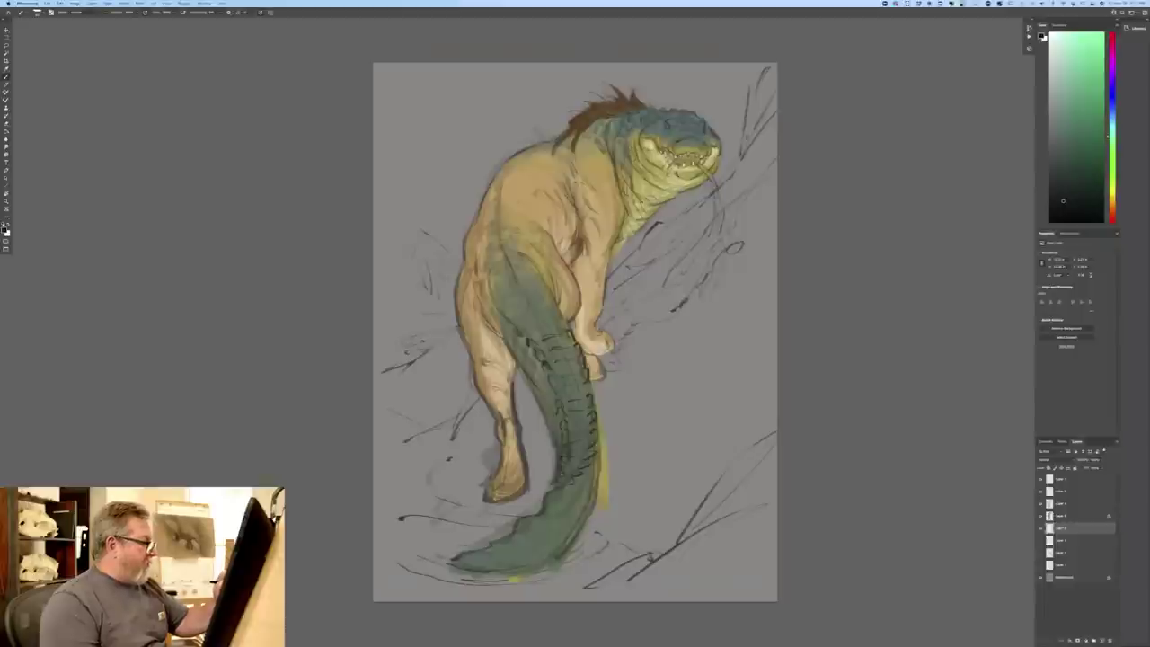
mouse_move(467, 329)
mouse_down()
mouse_move(447, 349)
mouse_move(397, 343)
mouse_move(402, 381)
mouse_up()
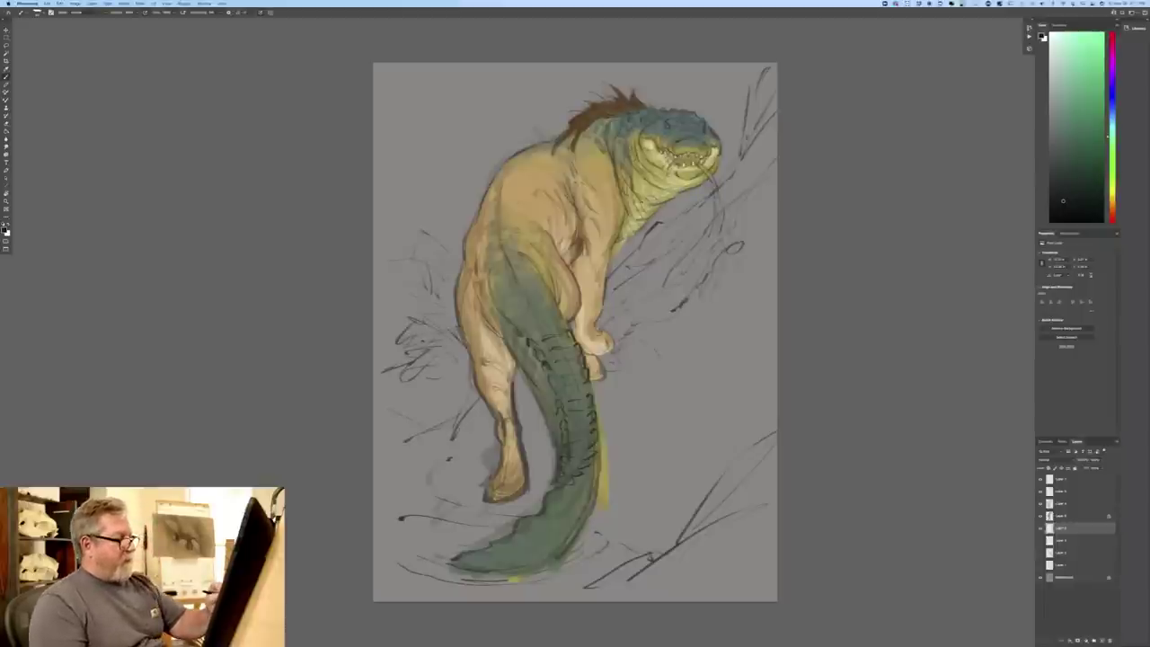
drag(613, 339, 632, 349)
drag(395, 175, 471, 210)
drag(415, 128, 447, 196)
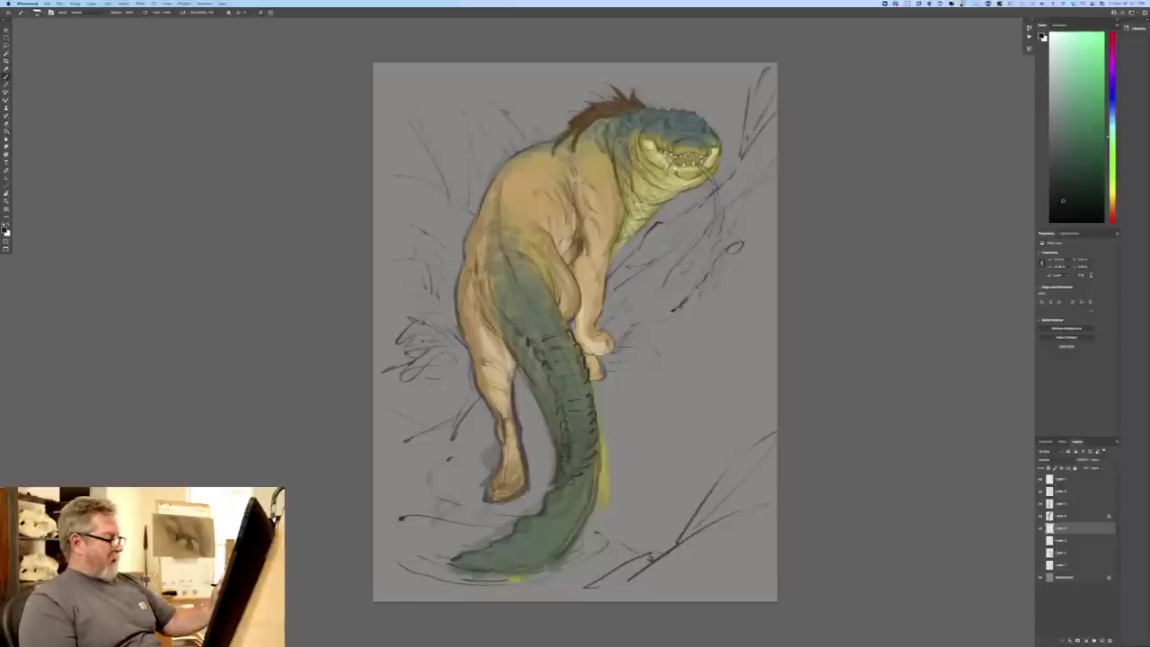
- Sketch more background strokes around the hind foot, beside the tail, up the canvas's right side and below the head
mouse_move(456, 444)
mouse_down()
mouse_move(436, 473)
mouse_move(488, 524)
mouse_up()
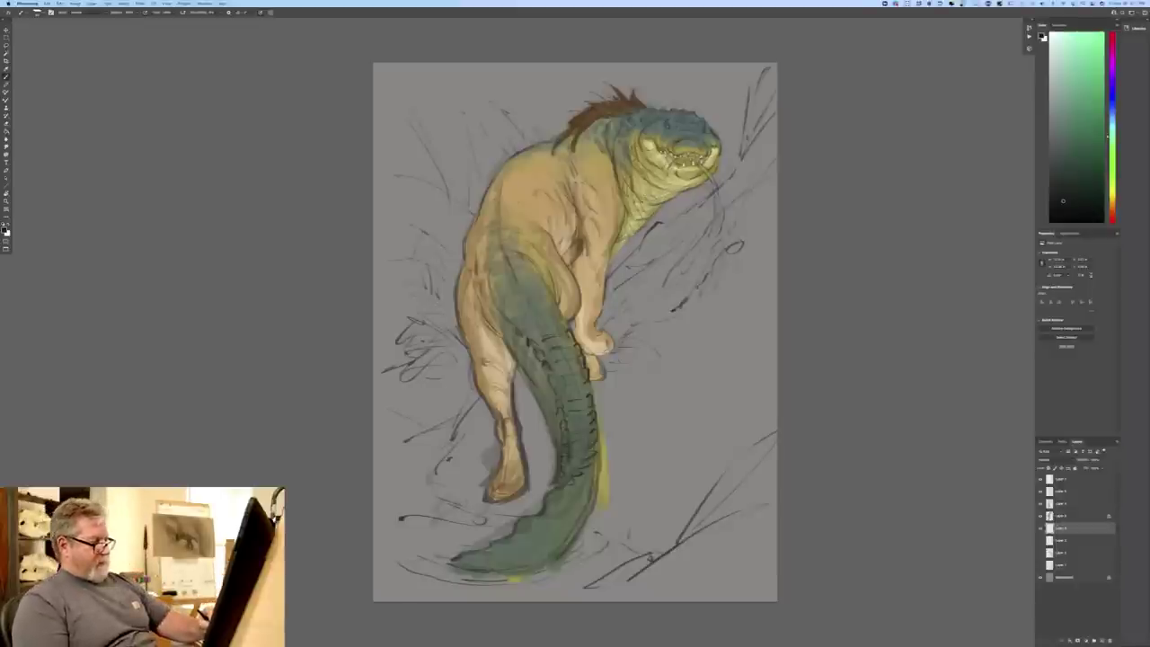
mouse_move(636, 521)
mouse_down()
mouse_move(615, 558)
mouse_move(670, 545)
mouse_up()
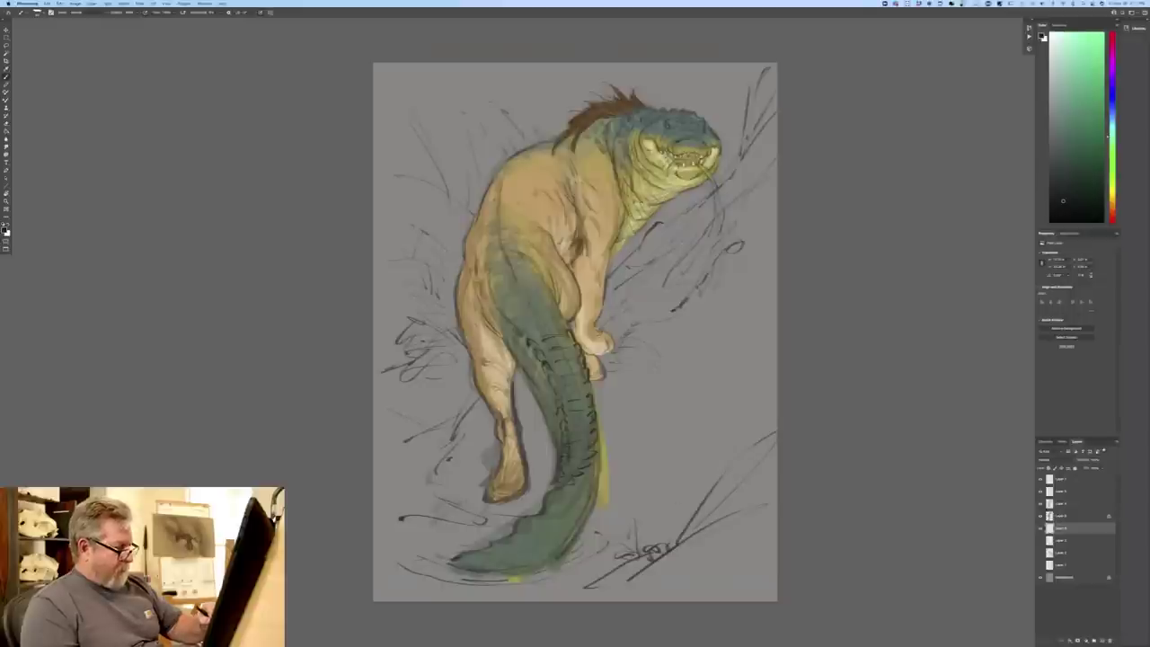
mouse_move(678, 503)
mouse_down()
mouse_move(697, 471)
mouse_move(754, 442)
mouse_up()
drag(736, 372, 753, 404)
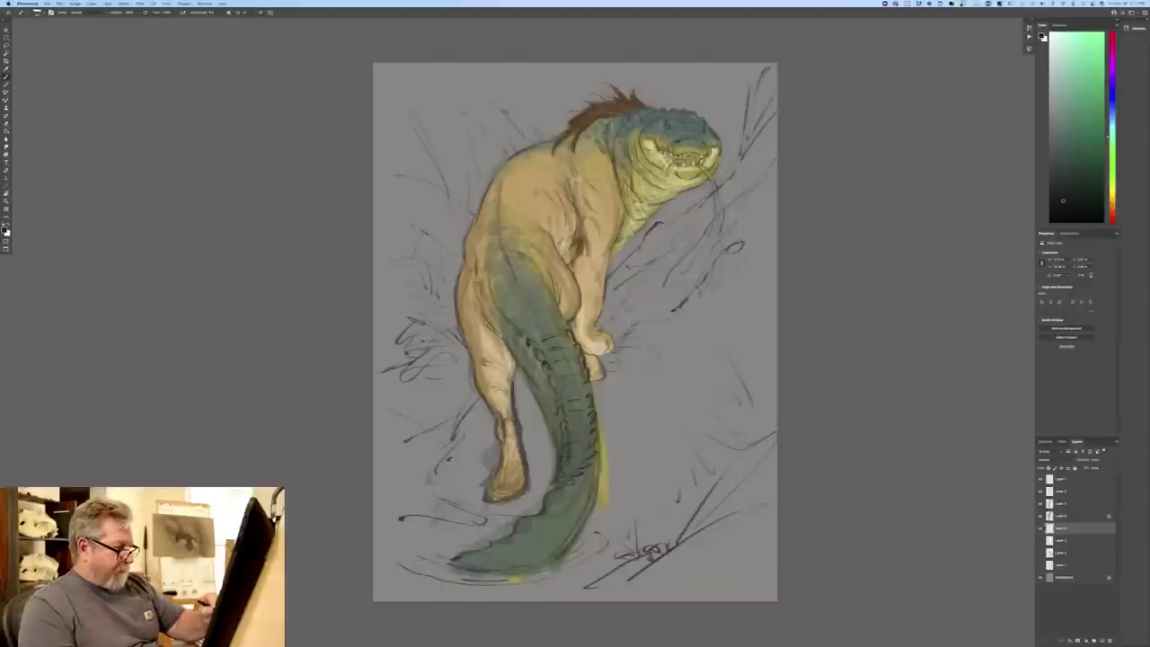
drag(749, 352, 756, 396)
drag(715, 343, 744, 320)
drag(760, 363, 771, 383)
drag(747, 321, 671, 426)
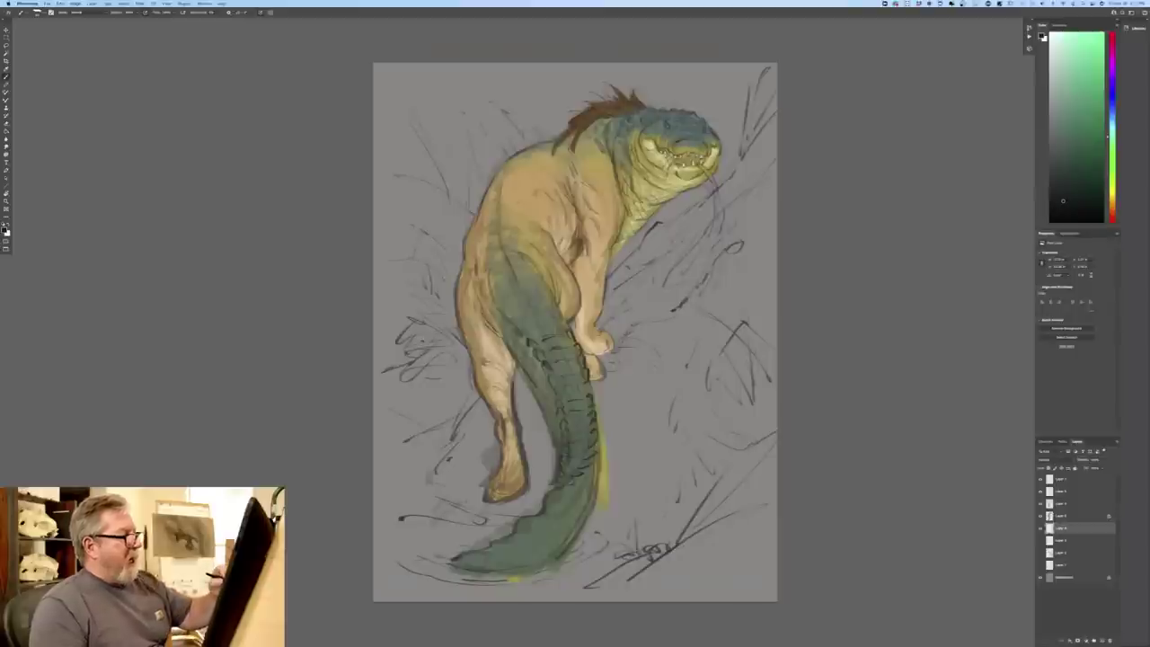
drag(714, 202, 648, 249)
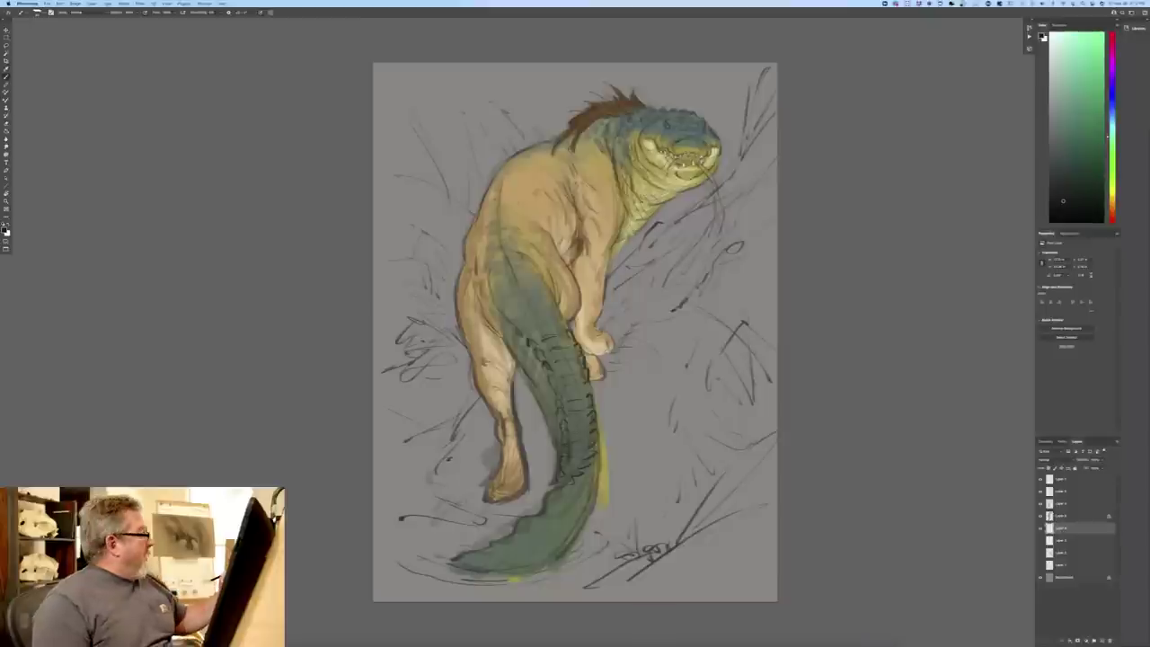
- Return to the creature's colour layer and, with a different brush preset, paint dark scutes over the top of the head and neck
click(5, 230)
click(679, 133)
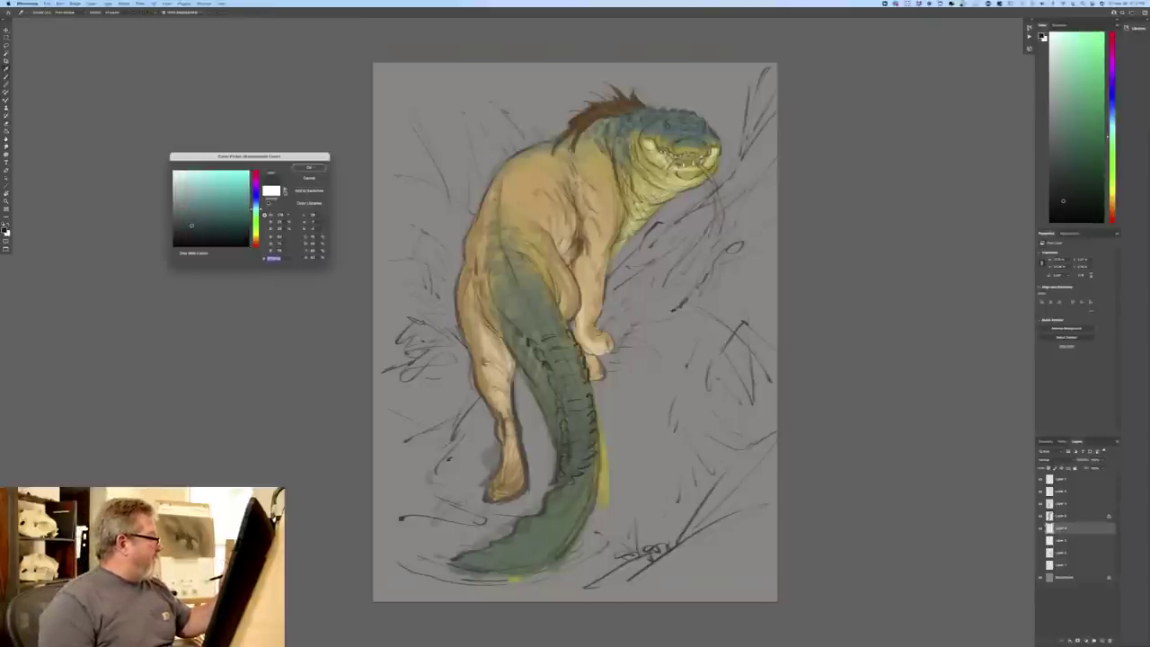
click(308, 167)
click(1060, 517)
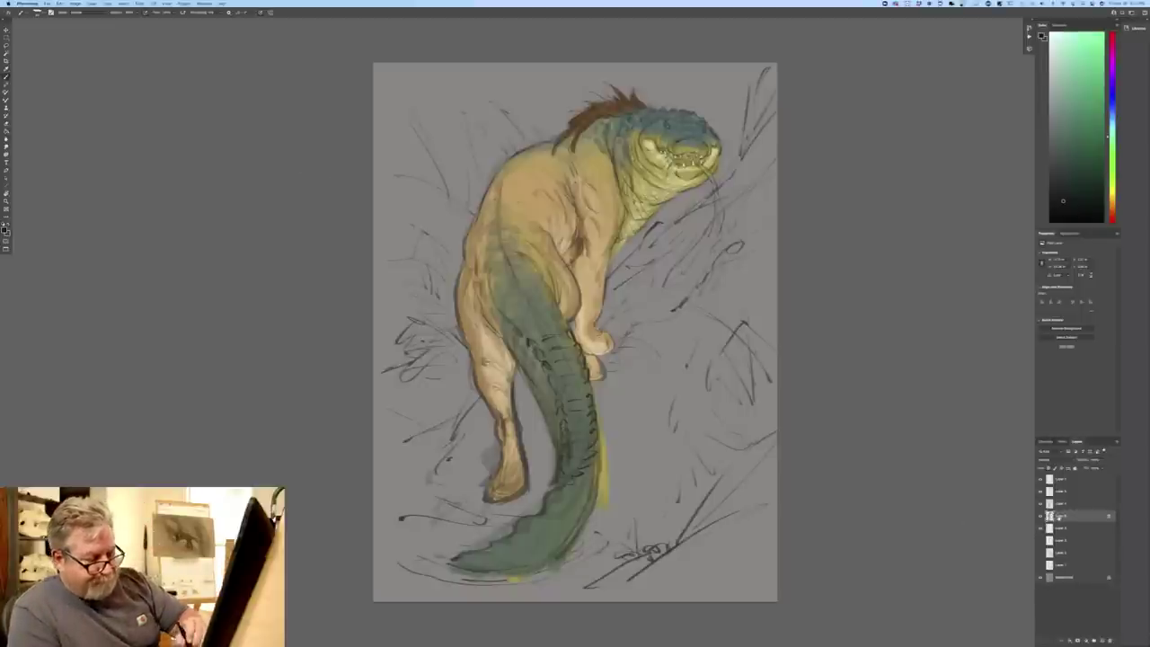
key(super+plus)
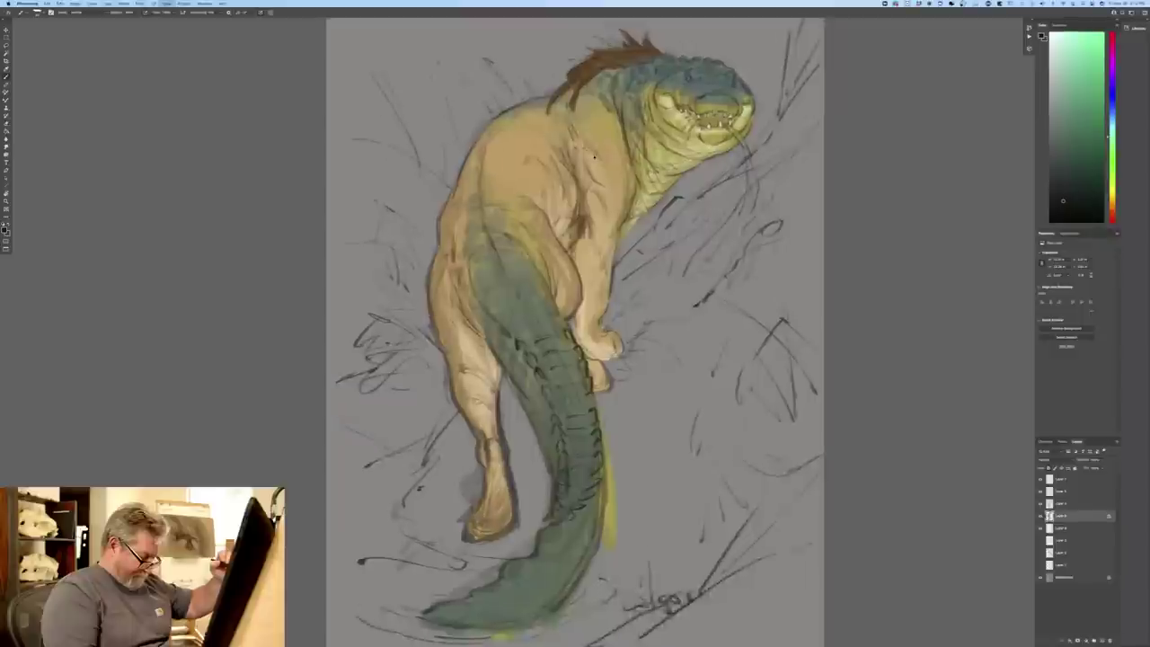
drag(180, 228, 135, 330)
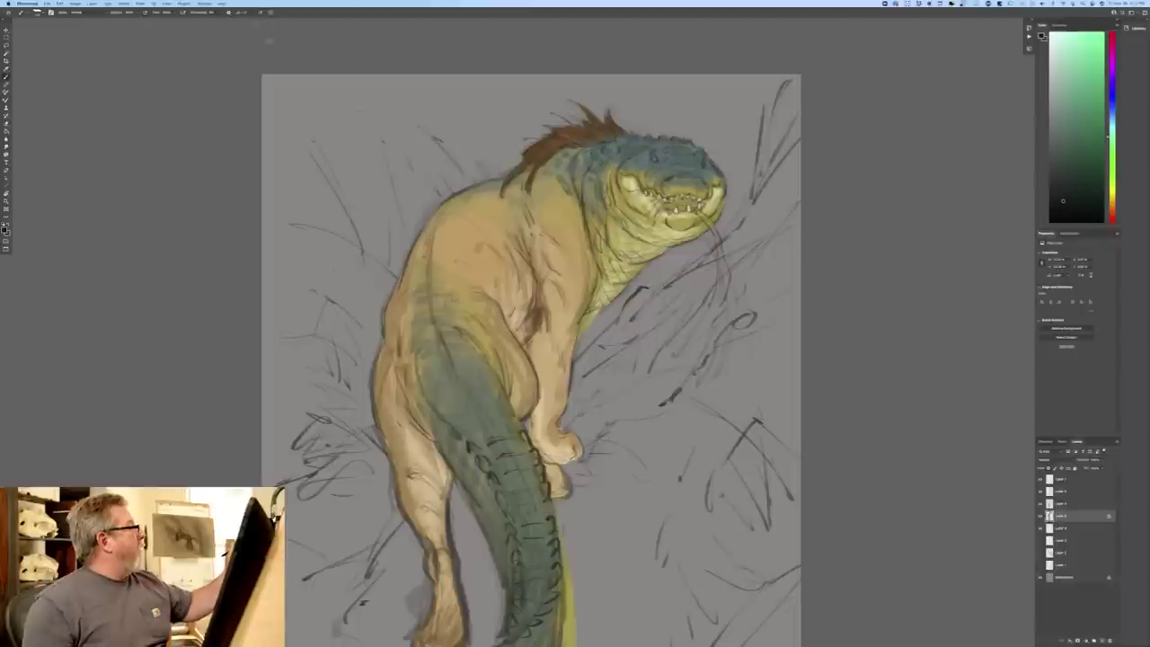
drag(692, 152, 696, 181)
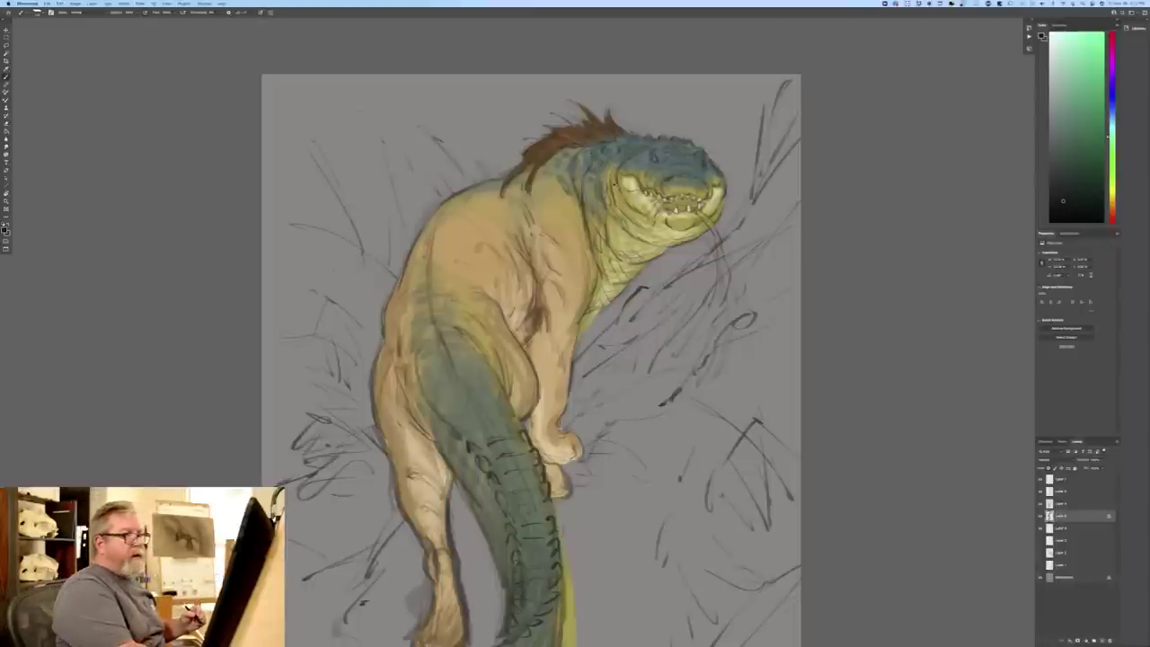
click(38, 11)
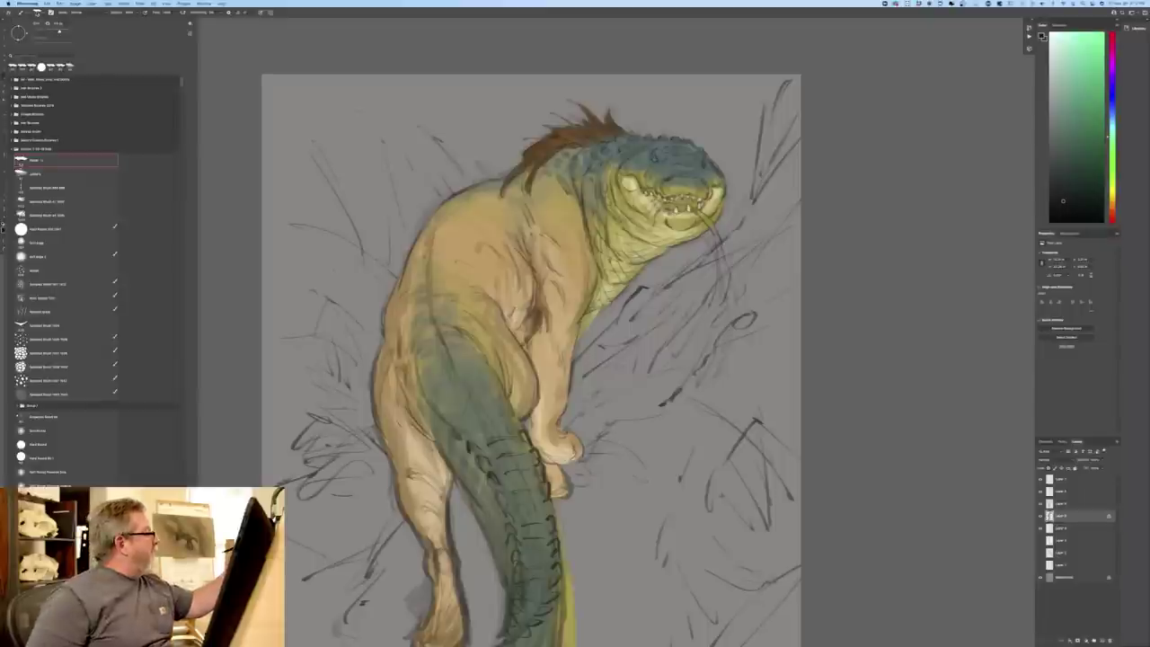
click(35, 172)
click(243, 219)
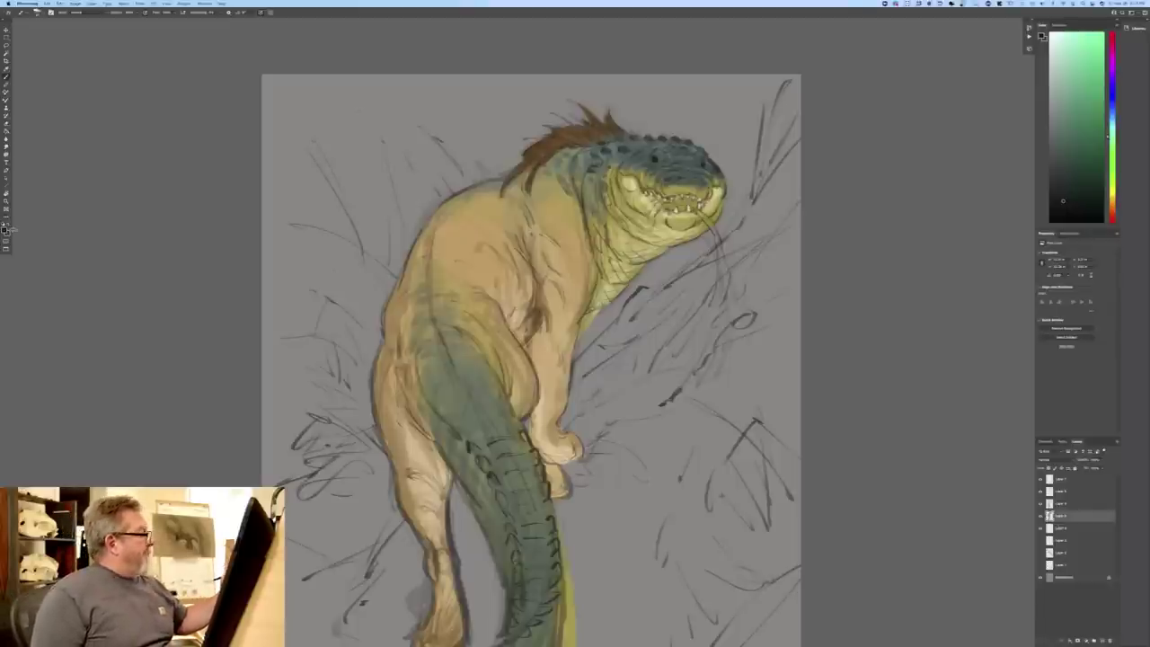
- Choose a dark muted green and paint scale spots and dark markings down the creature's neck
click(4, 228)
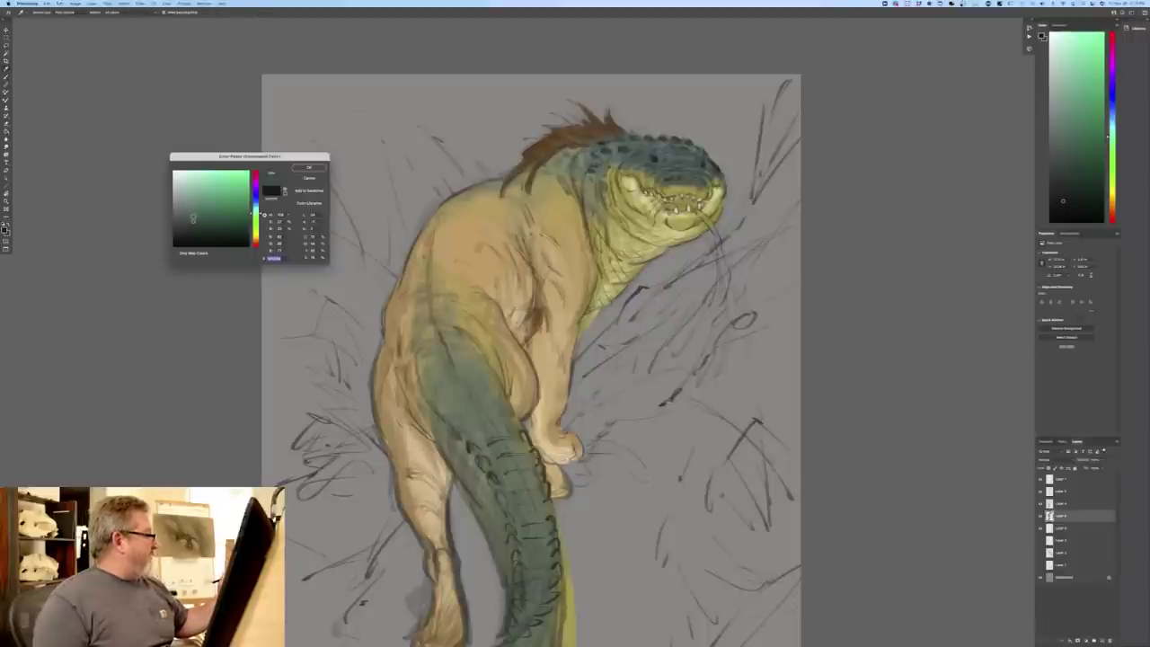
key(Return)
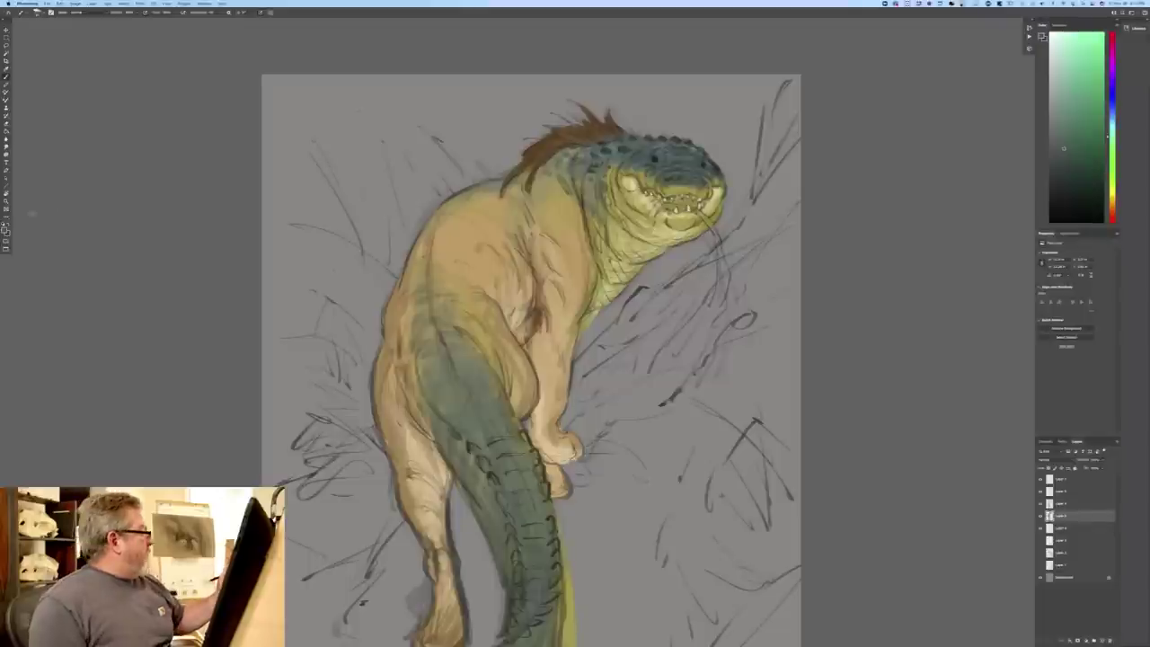
click(5, 230)
click(195, 225)
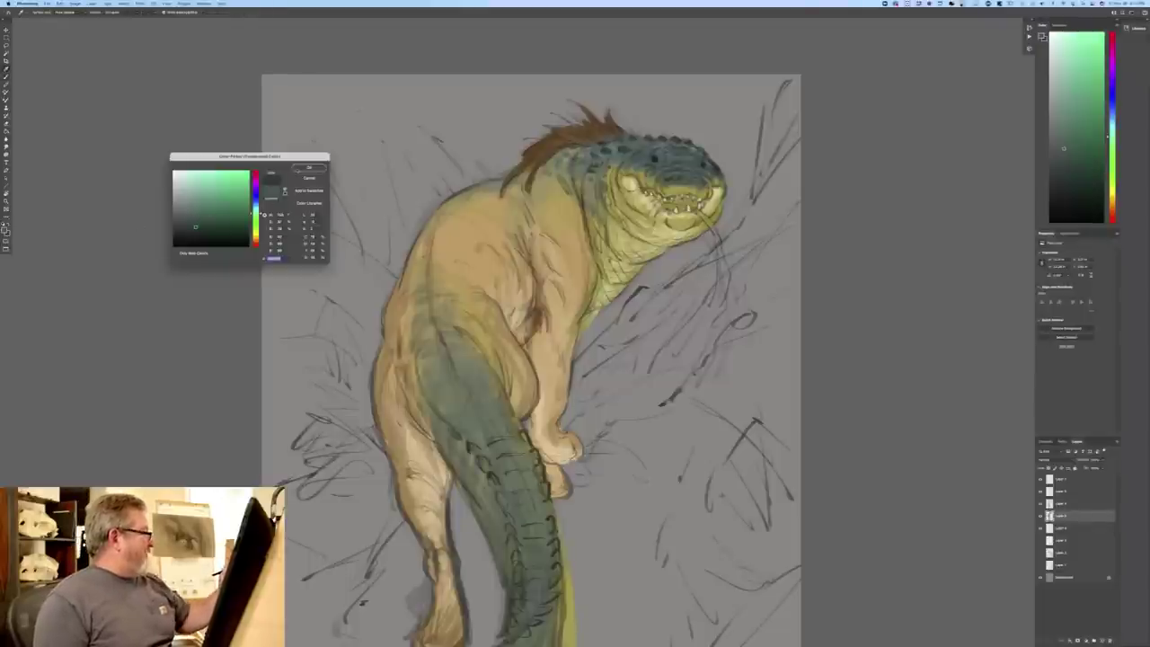
key(Return)
key(e)
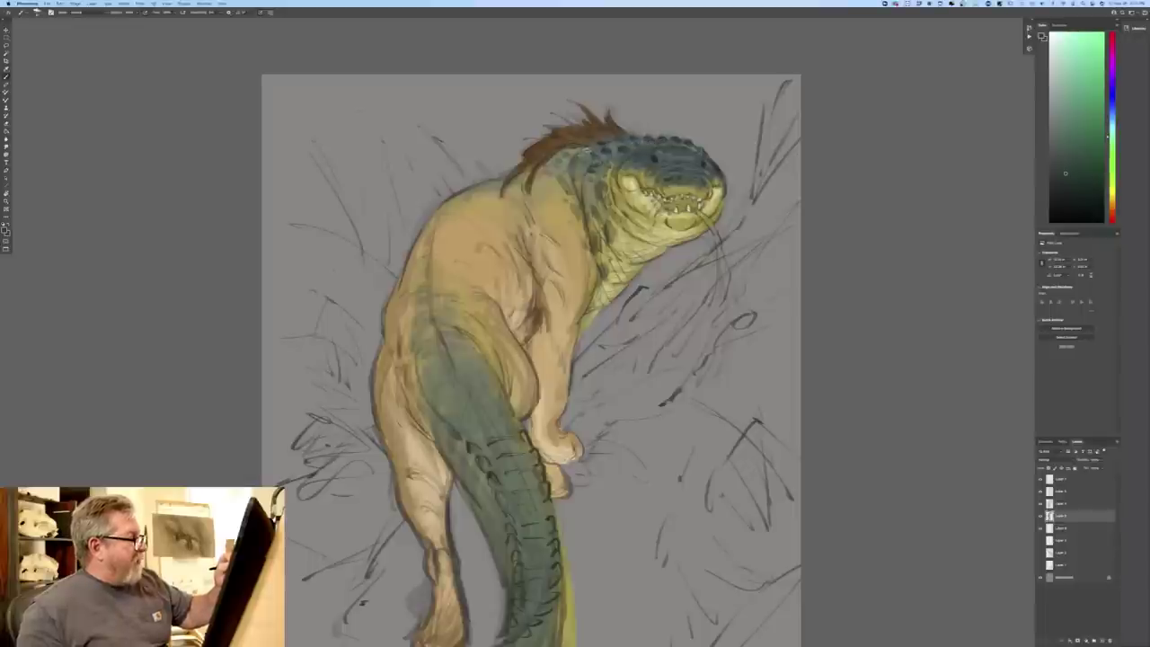
drag(561, 153, 571, 157)
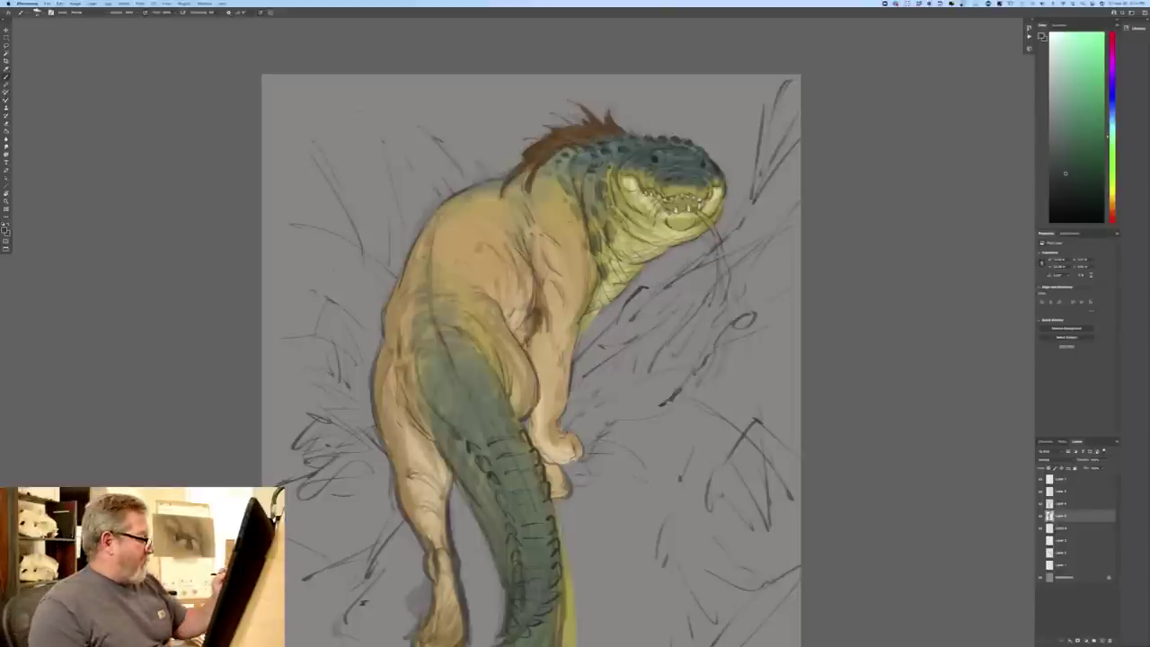
- Paint dark green scutes along both ridges of the tail and crossbands from the tail base to its middle
mouse_move(520, 430)
mouse_down()
mouse_move(533, 461)
mouse_move(487, 469)
mouse_move(477, 450)
mouse_up()
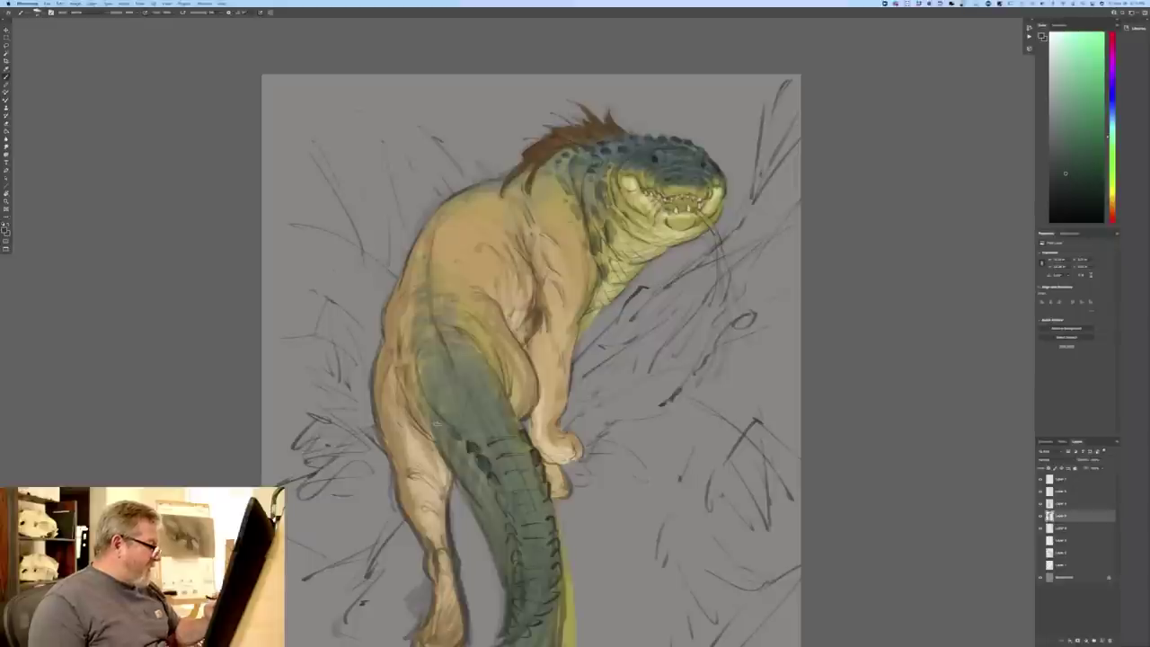
drag(218, 355, 169, 205)
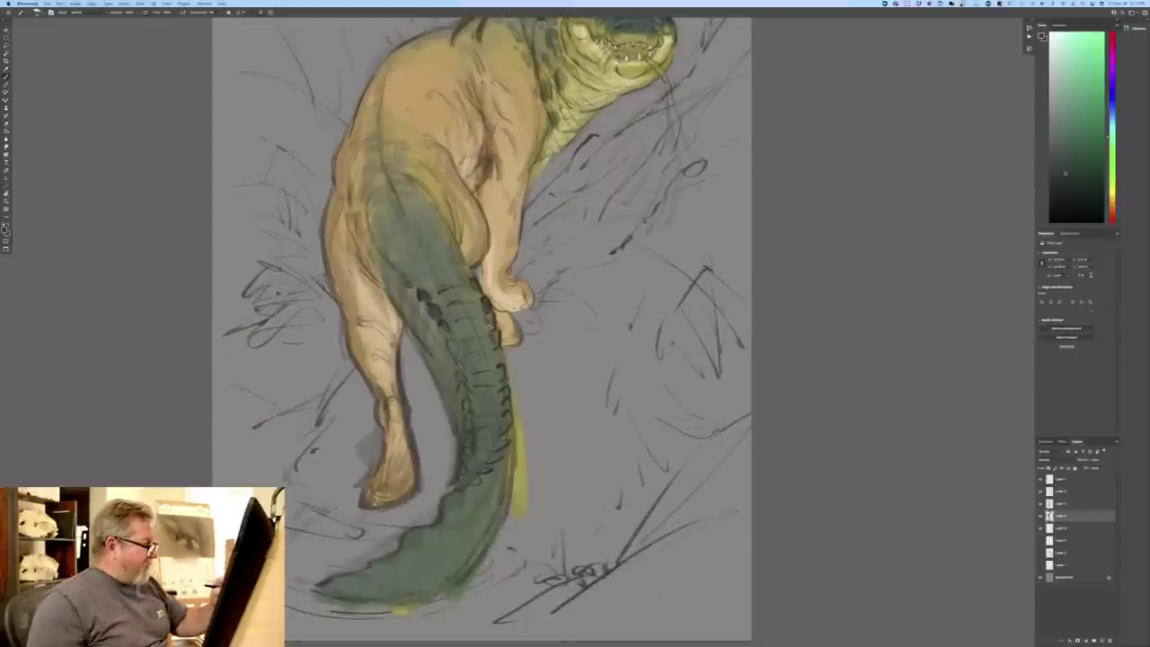
mouse_move(489, 314)
mouse_down()
mouse_move(445, 326)
mouse_move(458, 368)
mouse_move(499, 360)
mouse_move(502, 381)
mouse_move(501, 365)
mouse_move(465, 383)
mouse_move(460, 373)
mouse_move(465, 396)
mouse_move(504, 392)
mouse_move(506, 415)
mouse_move(471, 407)
mouse_move(471, 427)
mouse_move(504, 429)
mouse_move(503, 419)
mouse_move(465, 426)
mouse_move(474, 454)
mouse_move(501, 444)
mouse_move(465, 452)
mouse_move(492, 457)
mouse_move(465, 464)
mouse_move(478, 463)
mouse_move(461, 486)
mouse_up()
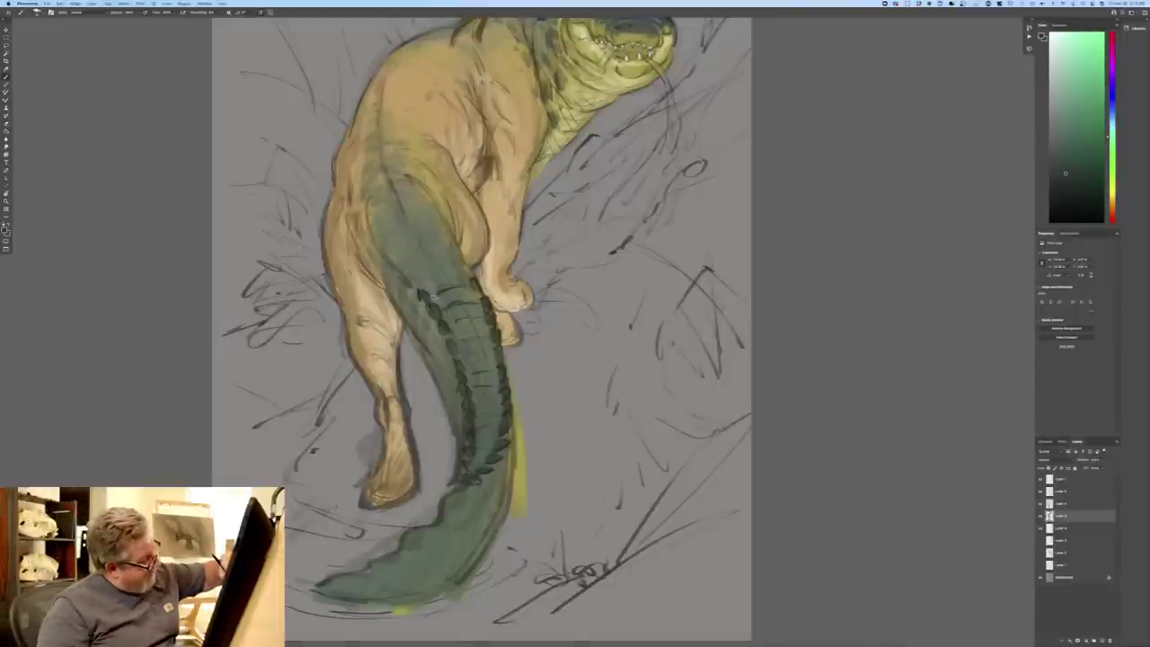
mouse_move(449, 316)
mouse_down()
mouse_move(466, 342)
mouse_move(484, 349)
mouse_move(461, 369)
mouse_move(500, 397)
mouse_move(476, 408)
mouse_move(489, 413)
mouse_move(481, 421)
mouse_move(494, 430)
mouse_move(479, 426)
mouse_move(494, 443)
mouse_move(467, 462)
mouse_up()
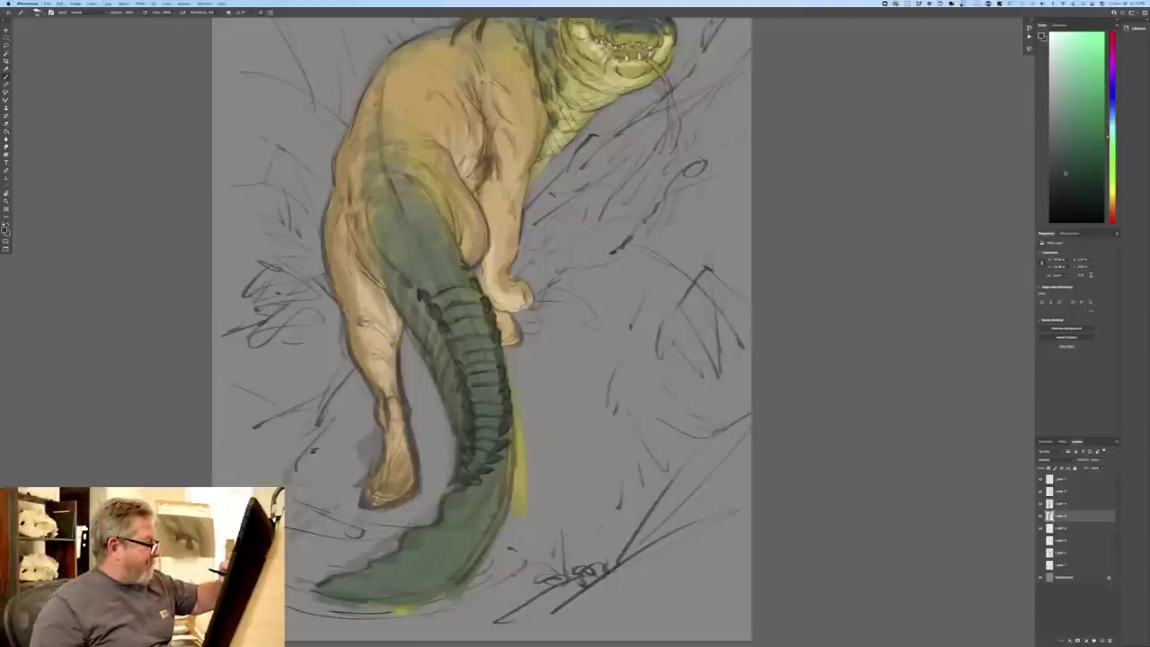
drag(401, 275, 408, 285)
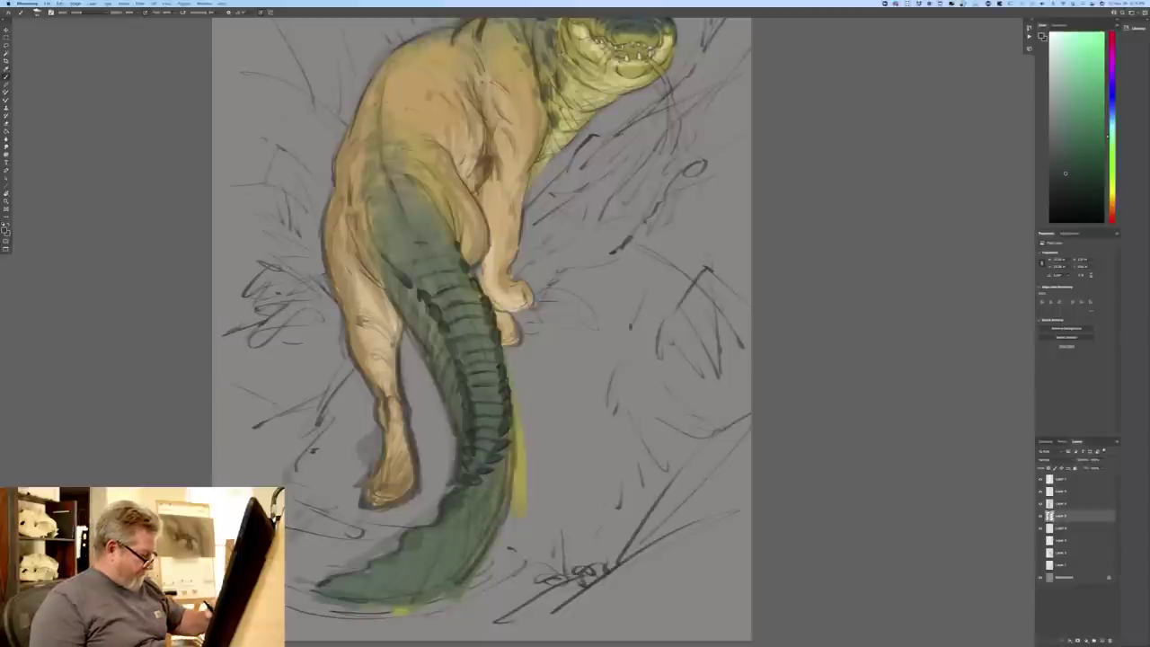
- Paint dark green scale bands across the curved end section of the tail
drag(408, 557, 383, 600)
mouse_move(433, 532)
mouse_down()
mouse_move(467, 536)
mouse_move(467, 553)
mouse_up()
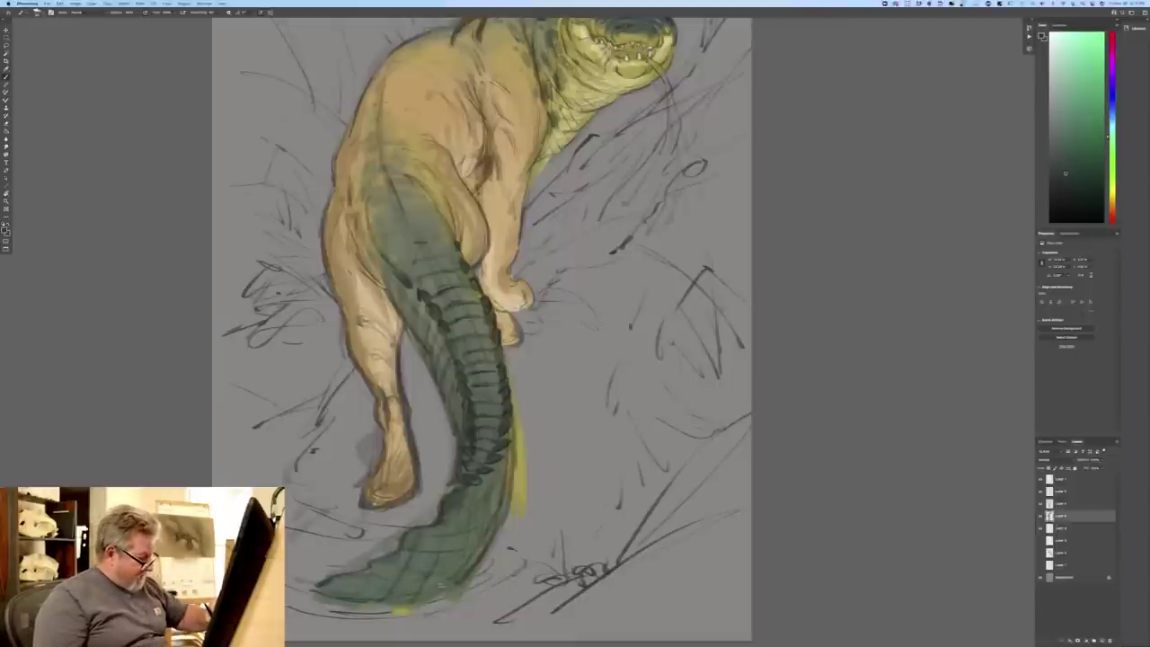
drag(501, 506, 485, 556)
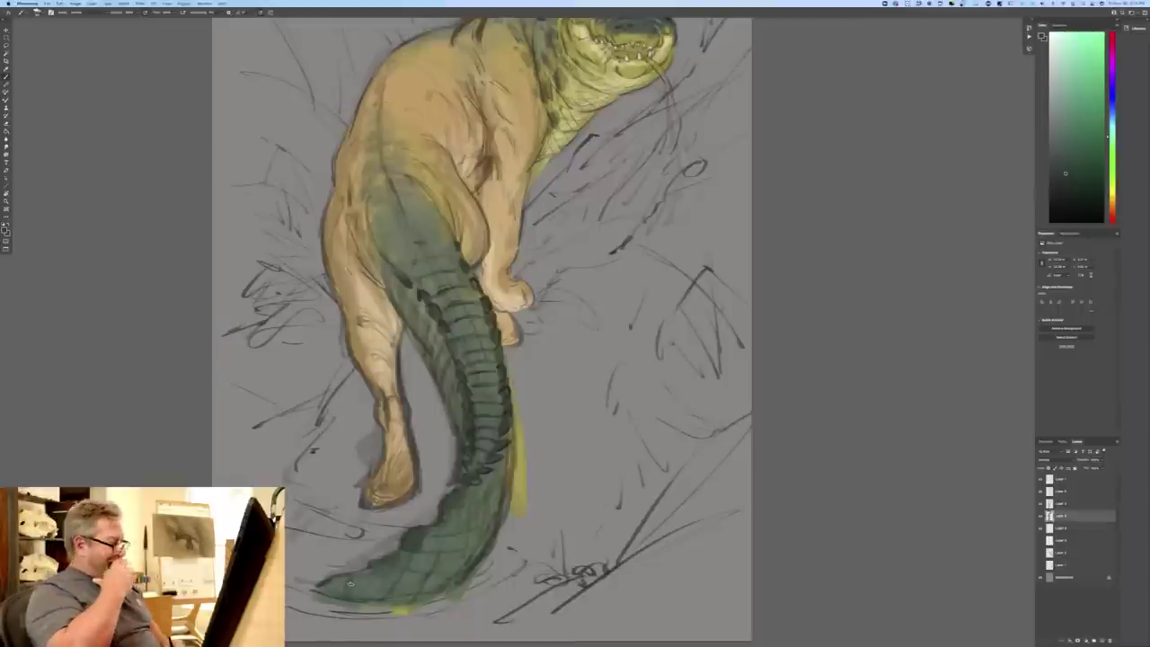
- Sample the hind leg's tan, pick a darker brown from it and paint the lower hind leg and foot
click(5, 231)
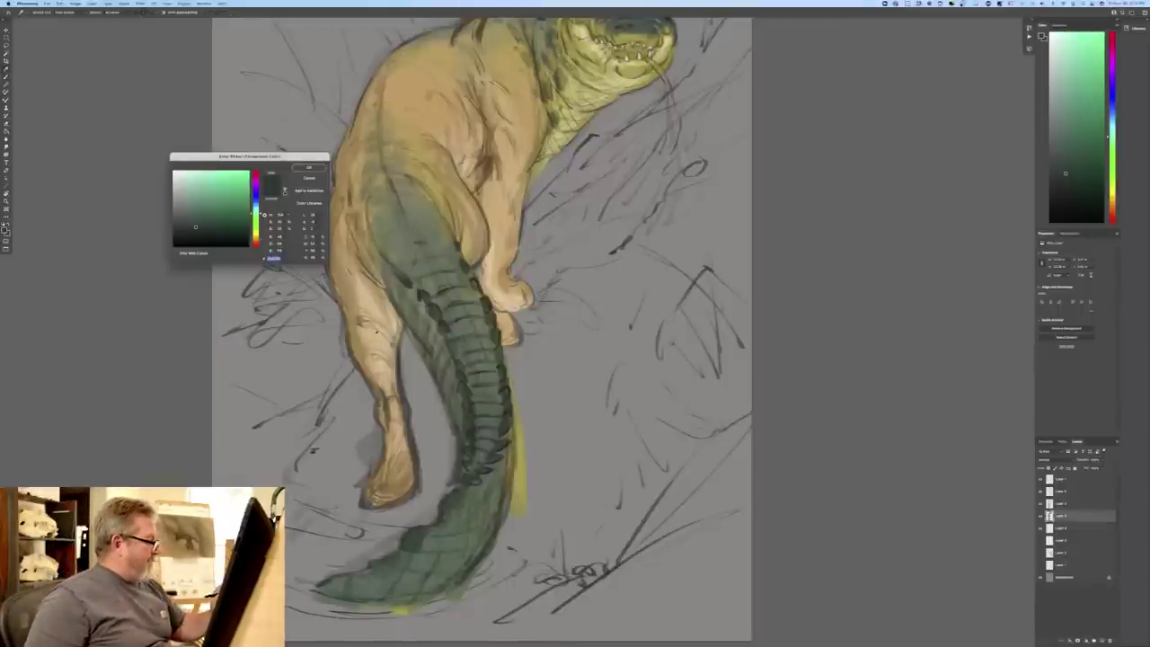
click(376, 332)
click(203, 208)
click(309, 167)
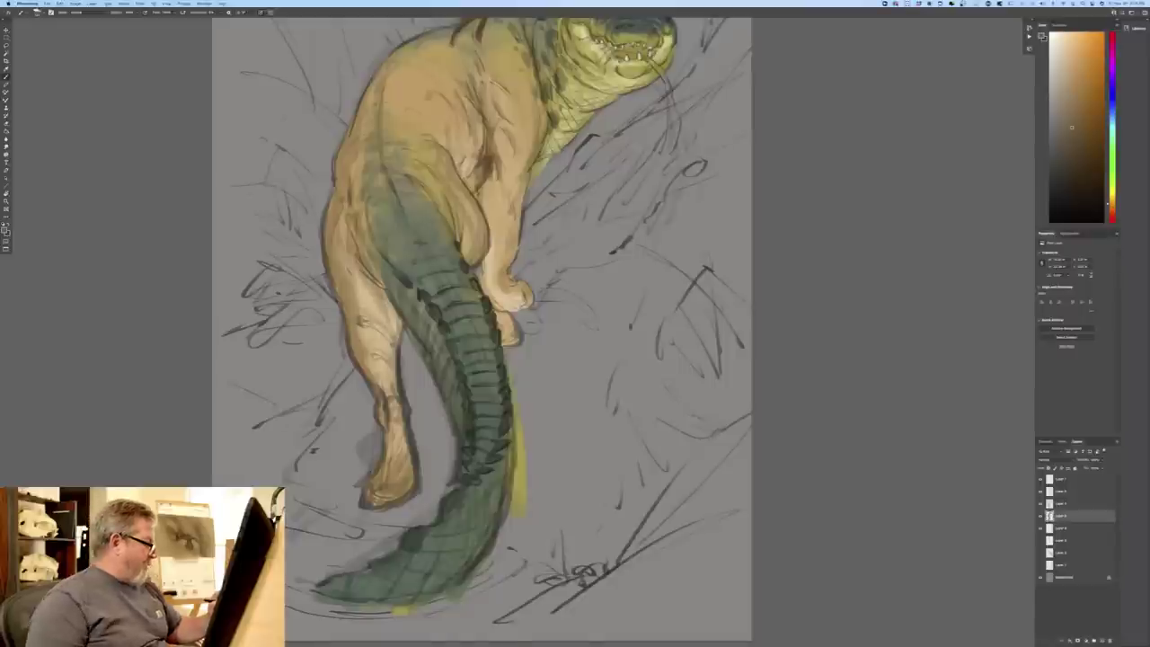
mouse_move(396, 406)
mouse_down()
mouse_move(407, 495)
mouse_move(391, 505)
mouse_up()
drag(385, 454, 381, 505)
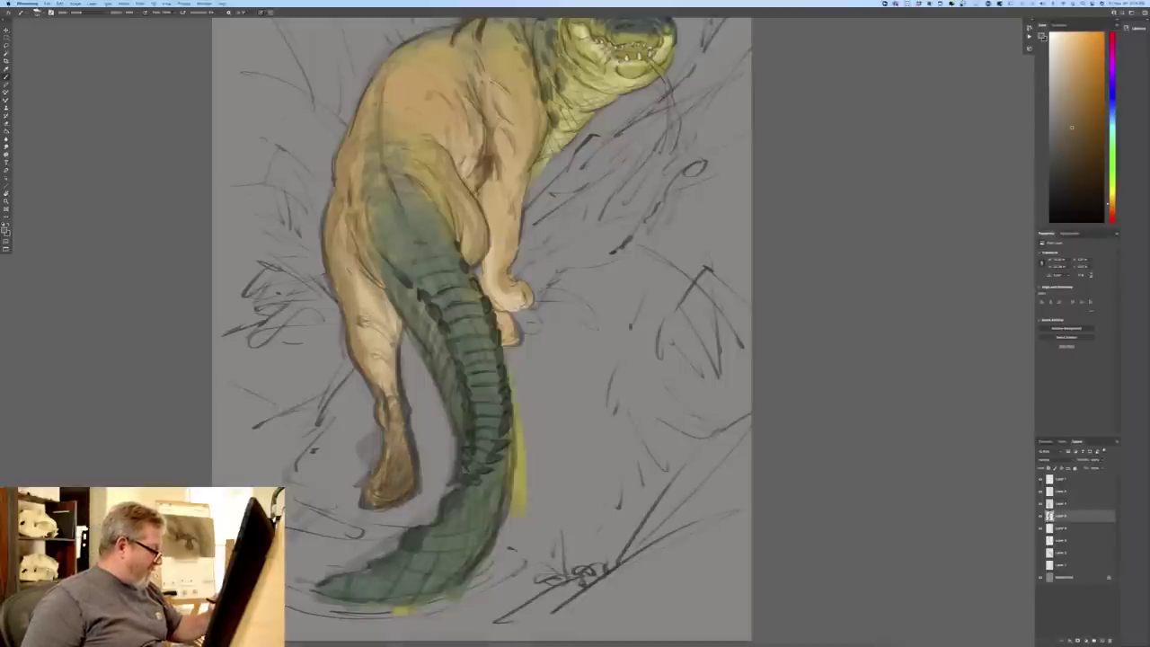
mouse_move(402, 433)
mouse_down()
mouse_move(405, 472)
mouse_move(379, 508)
mouse_move(391, 415)
mouse_move(397, 433)
mouse_up()
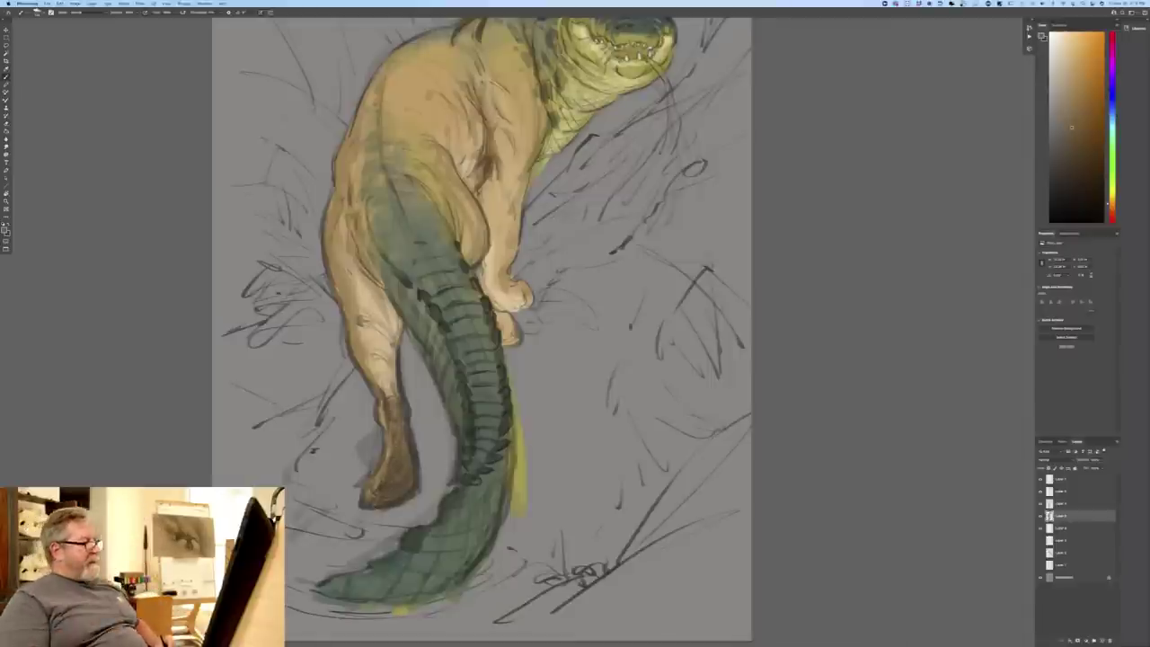
- Shade the small foot beside the tail brown and add strokes on the haunches beside the tail base
drag(506, 326, 509, 343)
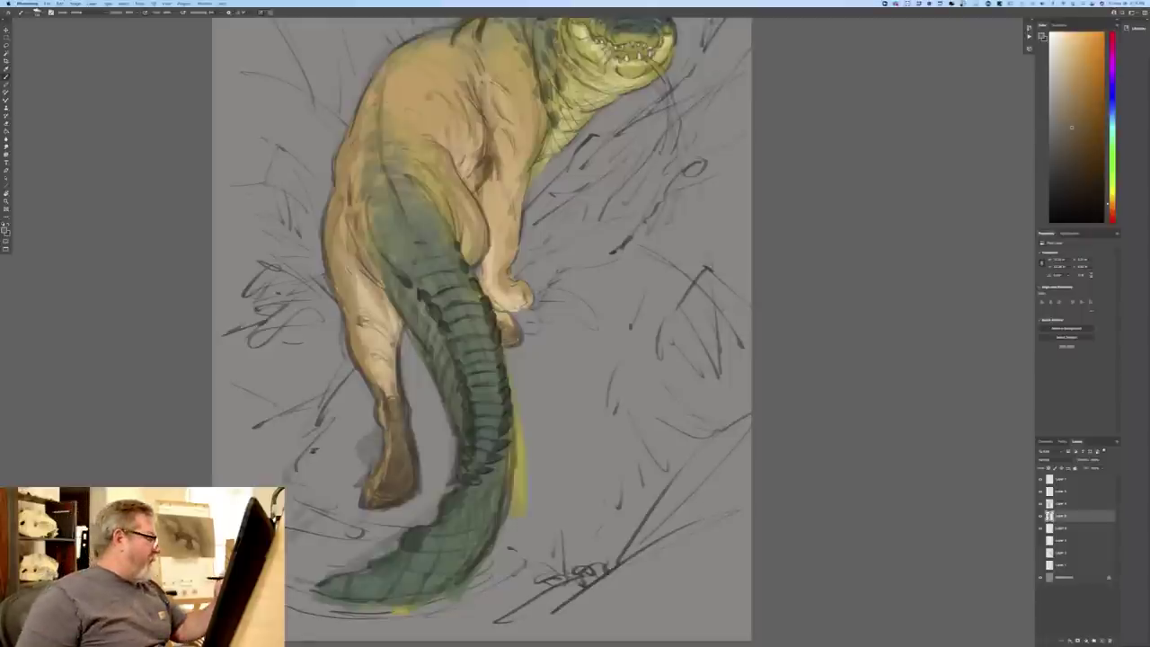
drag(367, 272, 386, 299)
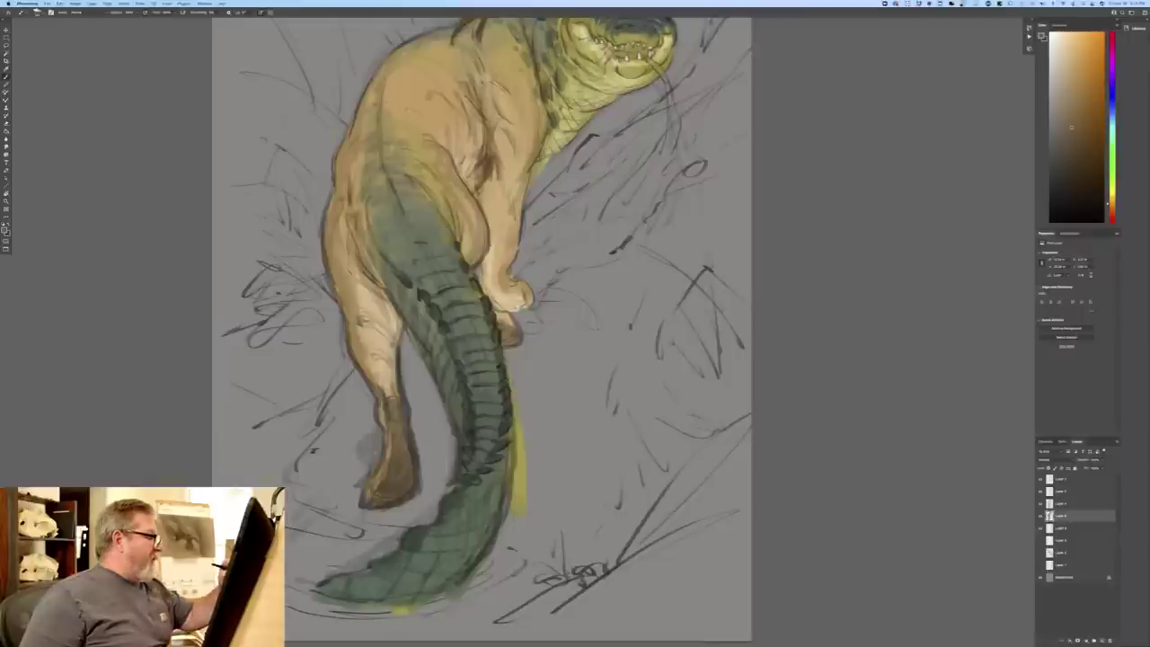
drag(455, 216, 470, 255)
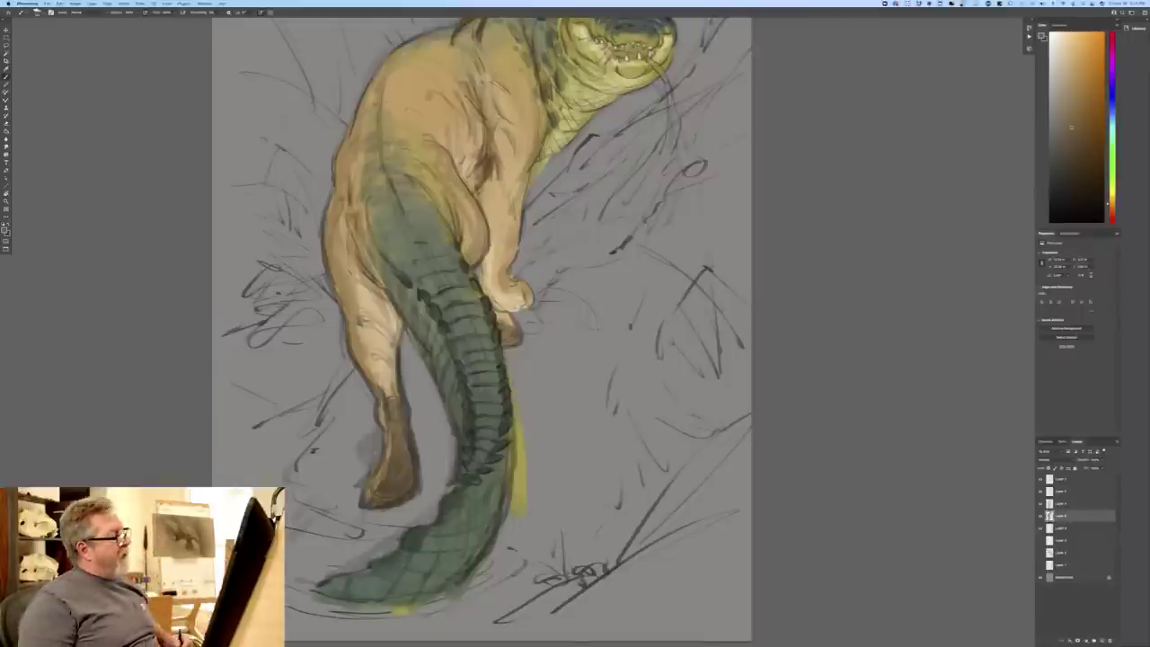
- Add a new layer beneath the creature's colour layers and select the empty layer for the background
drag(494, 158, 480, 191)
key(ctrl+minus)
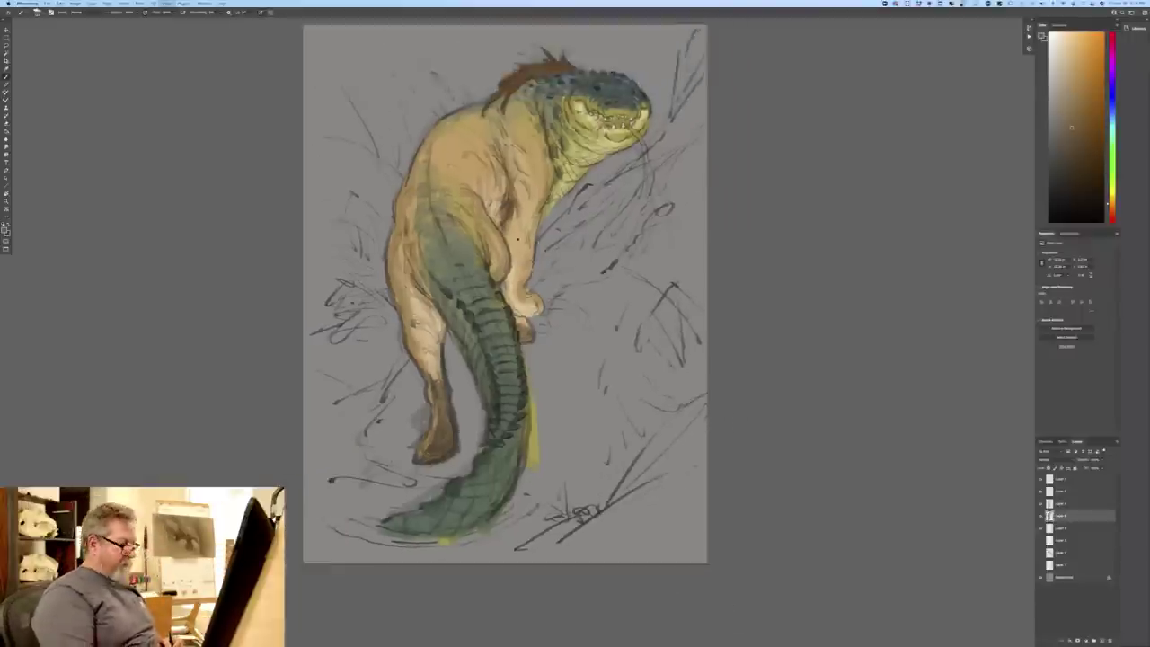
key(ctrl+minus)
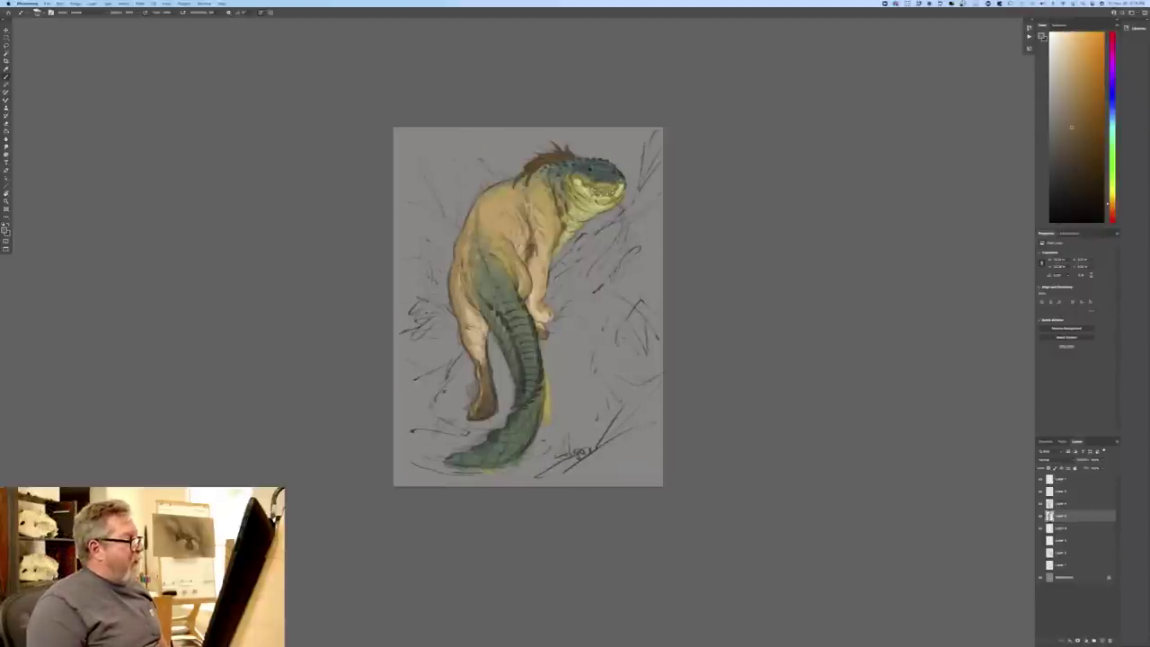
click(1067, 530)
click(1095, 639)
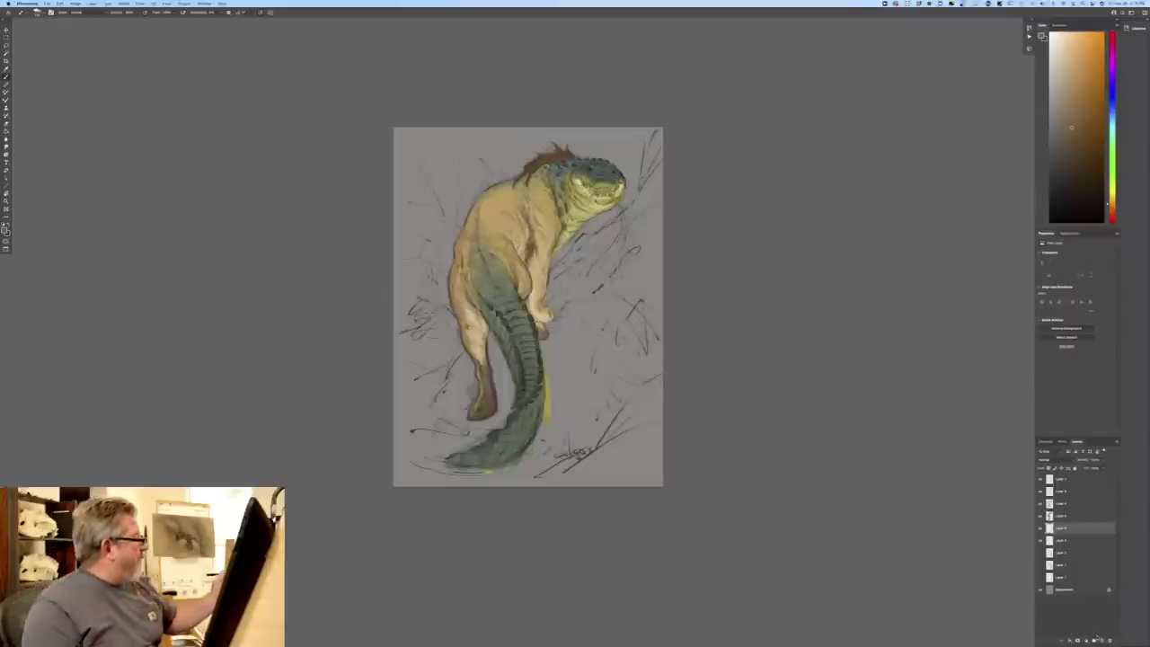
click(5, 227)
key(Return)
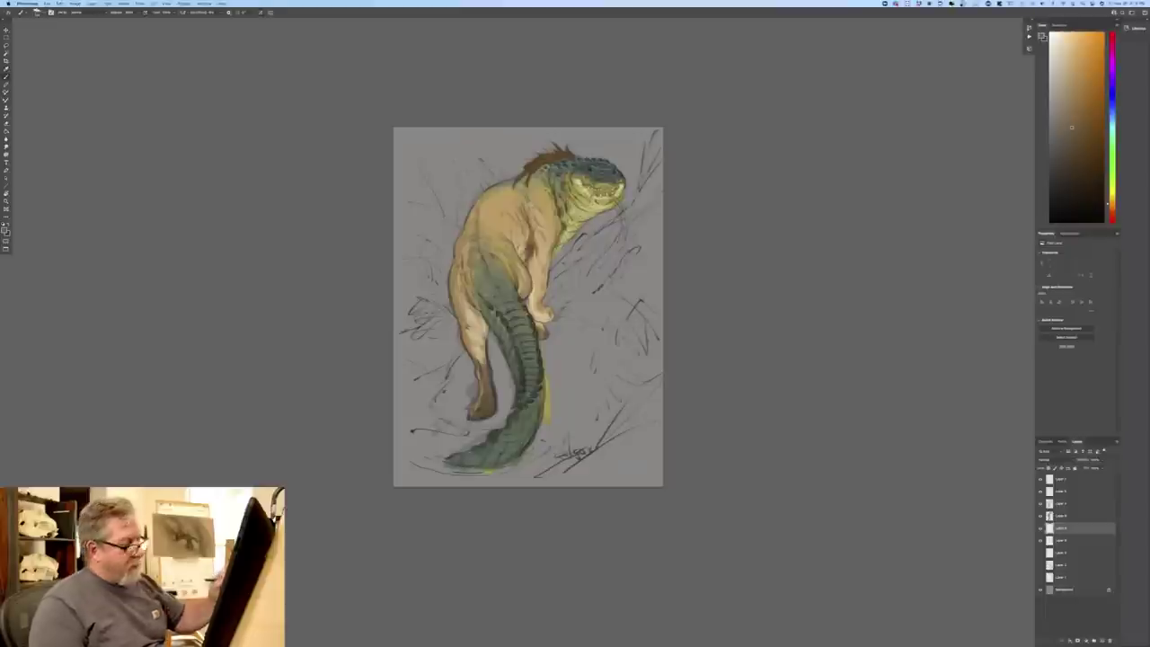
drag(1067, 530, 1069, 548)
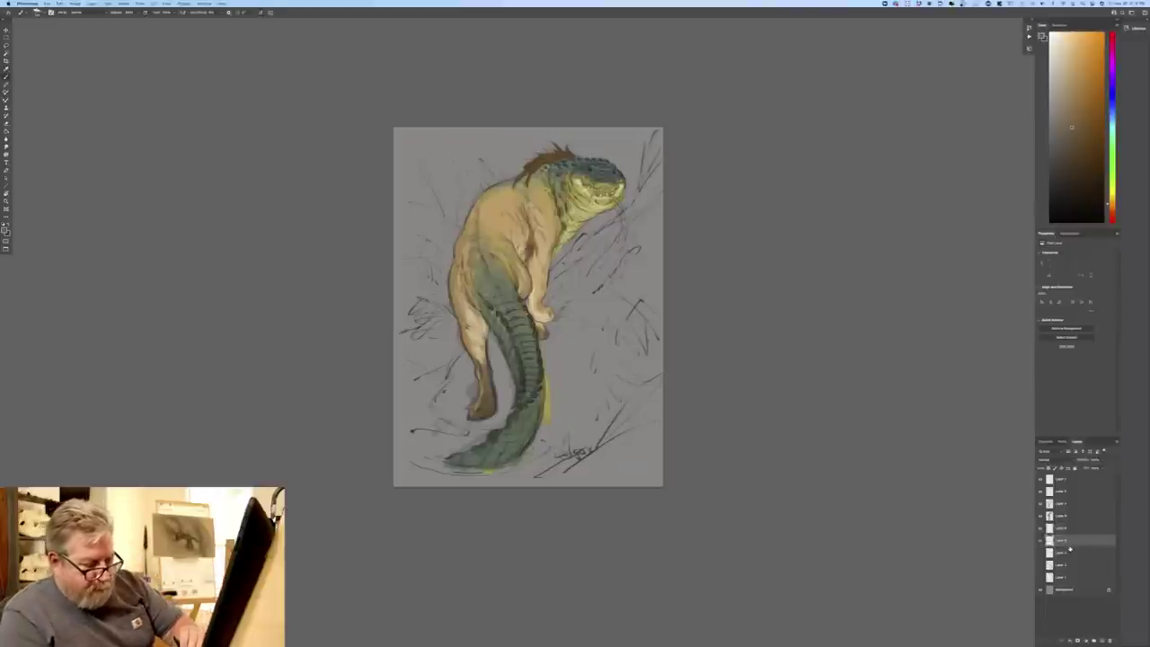
- Choose an orange-brown and block in the ground behind the creature's legs and tail, up to below its chin
click(5, 230)
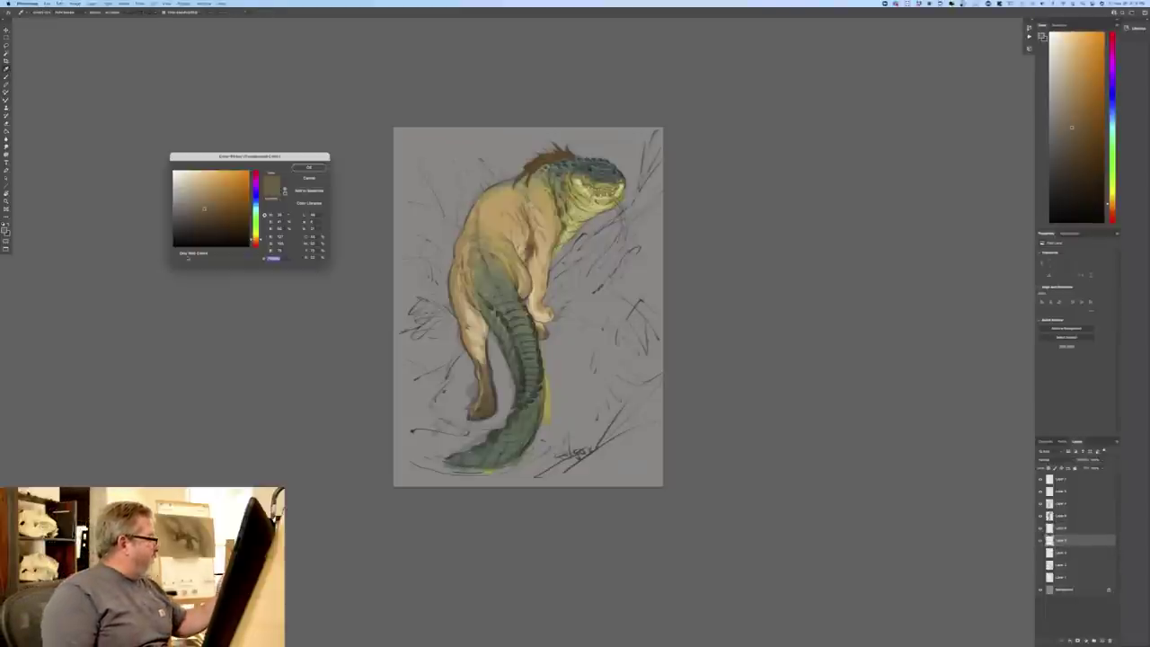
click(238, 201)
click(257, 240)
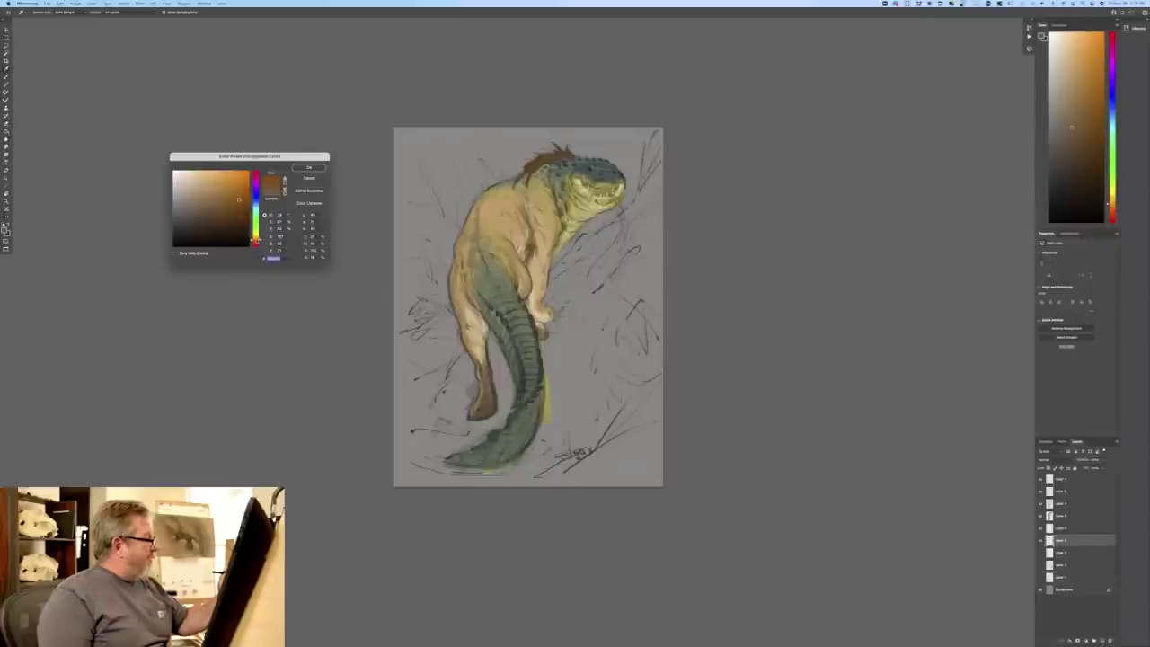
drag(238, 198, 230, 197)
click(309, 167)
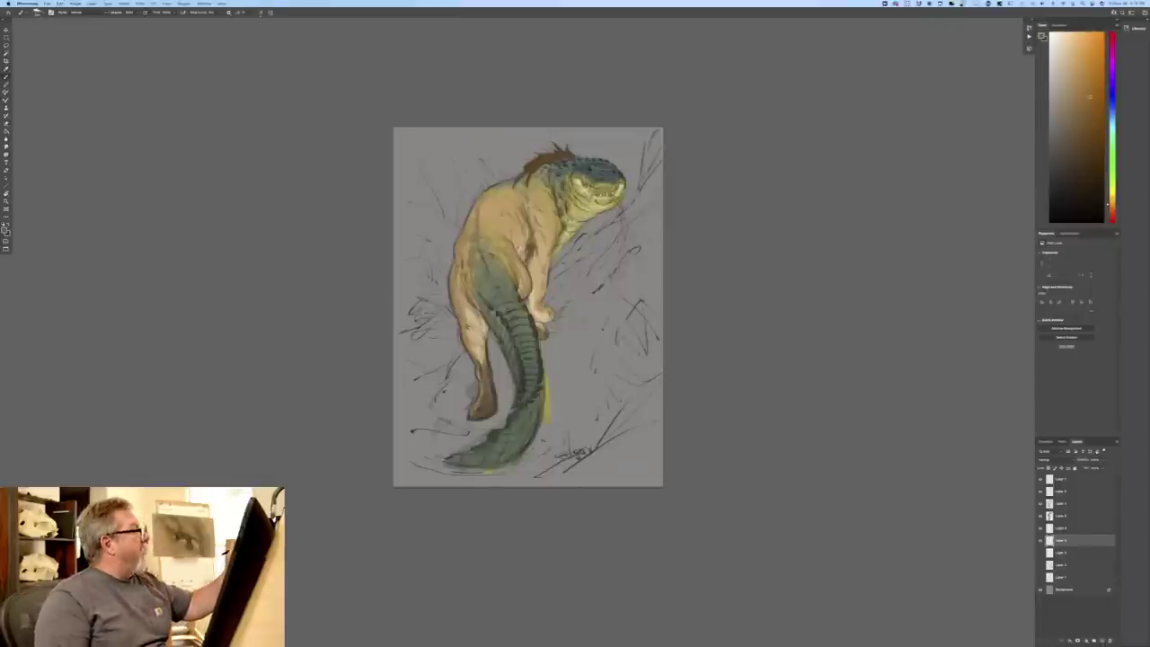
key(i)
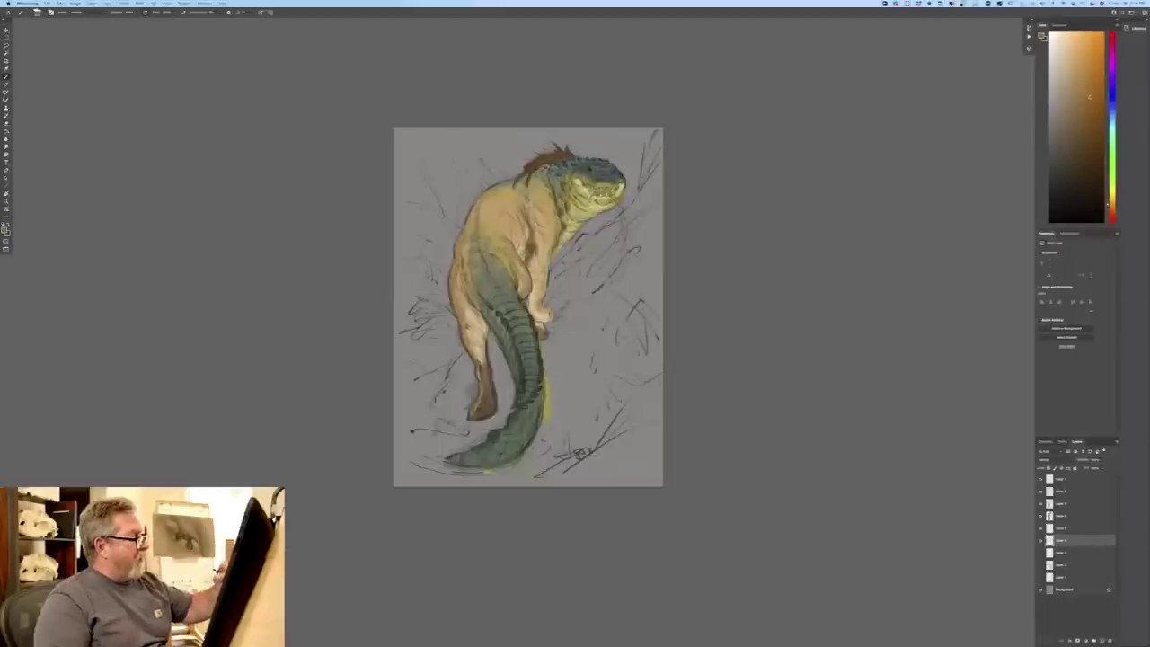
mouse_move(573, 306)
mouse_down()
mouse_move(552, 354)
mouse_move(567, 286)
mouse_move(593, 261)
mouse_move(552, 282)
mouse_move(552, 268)
mouse_move(589, 238)
mouse_move(638, 223)
mouse_move(593, 279)
mouse_move(575, 386)
mouse_move(550, 391)
mouse_up()
mouse_move(495, 336)
mouse_down()
mouse_move(503, 394)
mouse_move(456, 397)
mouse_move(457, 363)
mouse_move(441, 408)
mouse_move(508, 396)
mouse_move(553, 417)
mouse_up()
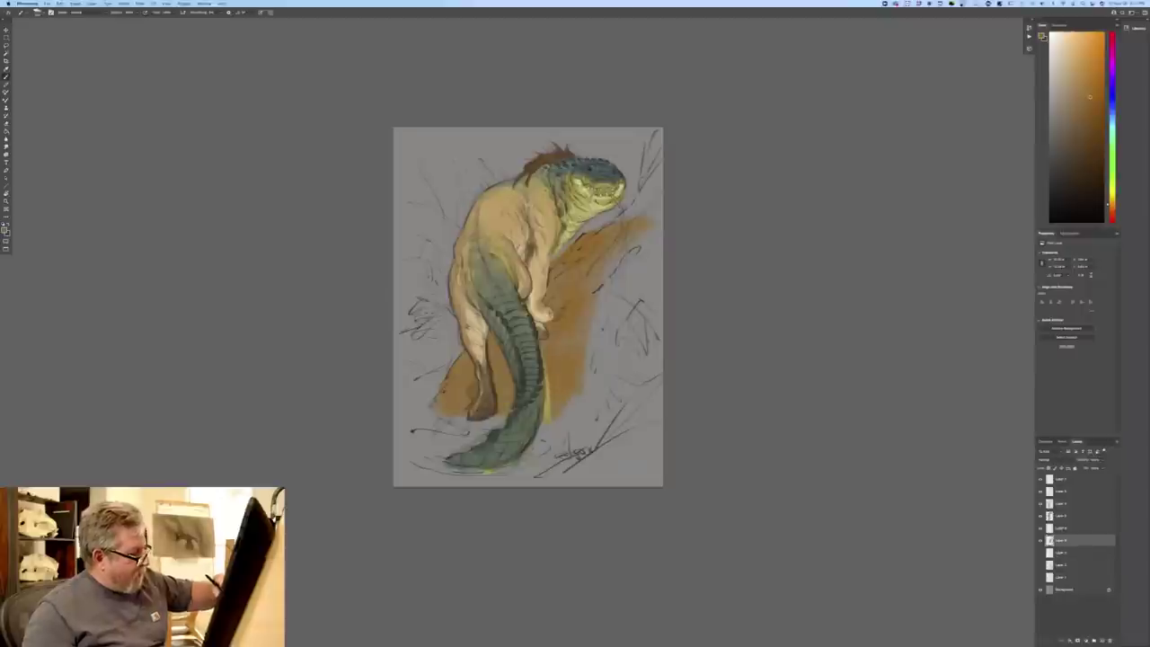
- Extend the orange-brown slope across the right side of the picture, from the upper corner to beside the tail's end
mouse_move(588, 370)
mouse_down()
mouse_move(645, 307)
mouse_move(600, 366)
mouse_up()
drag(600, 367, 660, 349)
mouse_move(656, 271)
mouse_down()
mouse_move(618, 307)
mouse_move(593, 304)
mouse_move(661, 303)
mouse_move(625, 235)
mouse_up()
drag(660, 160, 620, 220)
drag(654, 142, 640, 177)
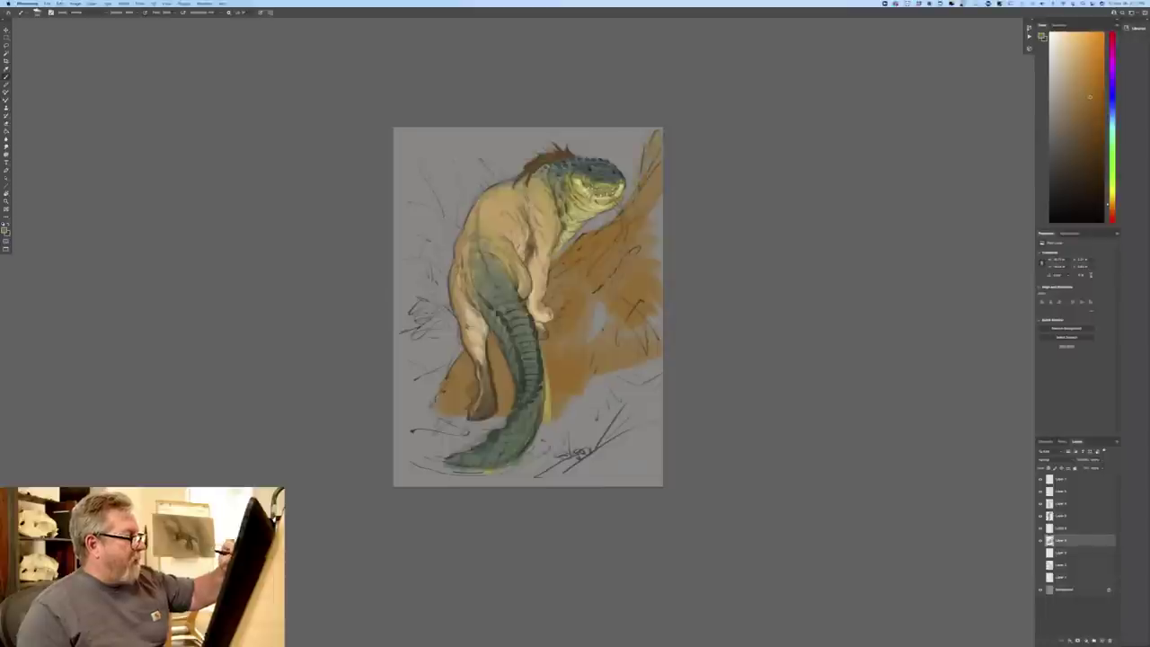
drag(657, 134, 652, 157)
drag(643, 223, 633, 241)
mouse_move(659, 205)
mouse_down()
mouse_move(655, 274)
mouse_move(592, 340)
mouse_move(587, 274)
mouse_move(610, 314)
mouse_move(596, 389)
mouse_up()
mouse_move(660, 361)
mouse_down()
mouse_move(620, 433)
mouse_move(640, 484)
mouse_move(604, 446)
mouse_move(577, 485)
mouse_move(545, 483)
mouse_up()
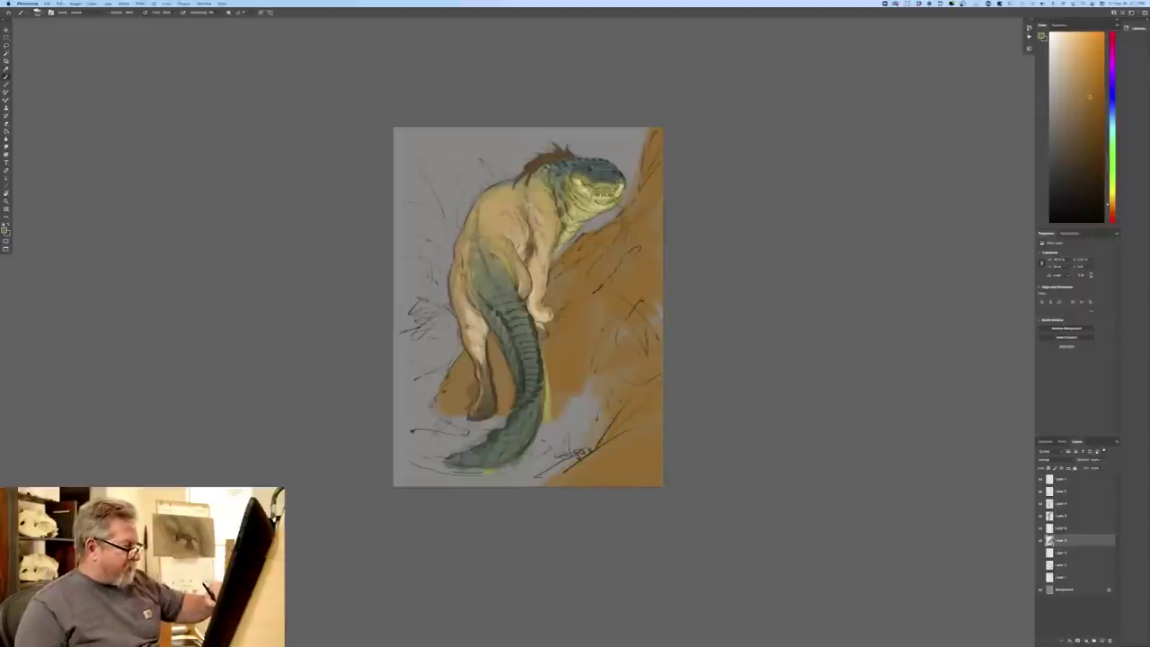
drag(593, 399, 545, 444)
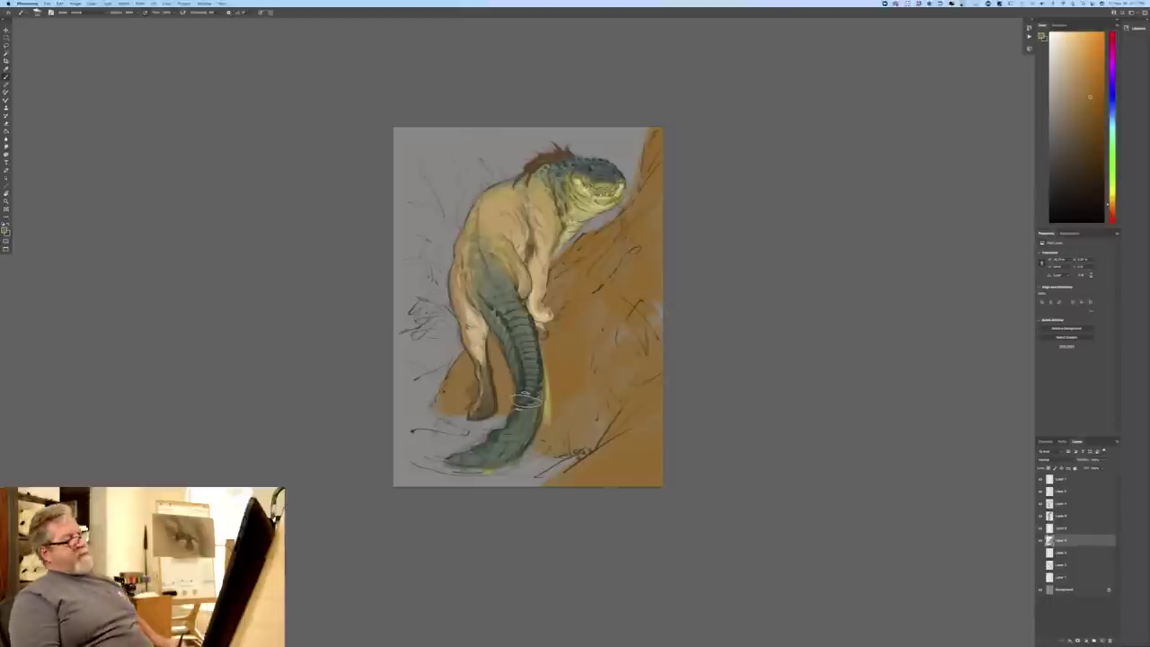
- Paint the background orange-brown behind the hind leg, above the snout and in the area to the left of the back
mouse_move(455, 348)
mouse_down()
mouse_move(424, 406)
mouse_move(406, 372)
mouse_move(405, 319)
mouse_move(422, 292)
mouse_move(409, 269)
mouse_move(401, 323)
mouse_up()
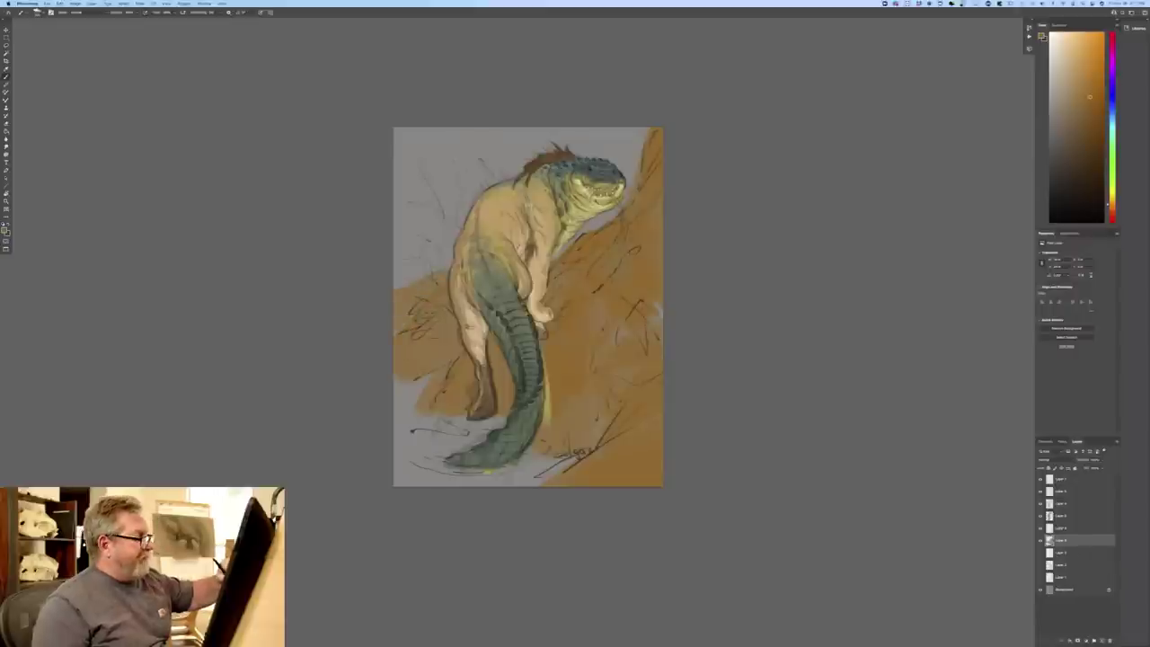
mouse_move(601, 230)
mouse_down()
mouse_move(629, 188)
mouse_move(634, 146)
mouse_move(600, 130)
mouse_up()
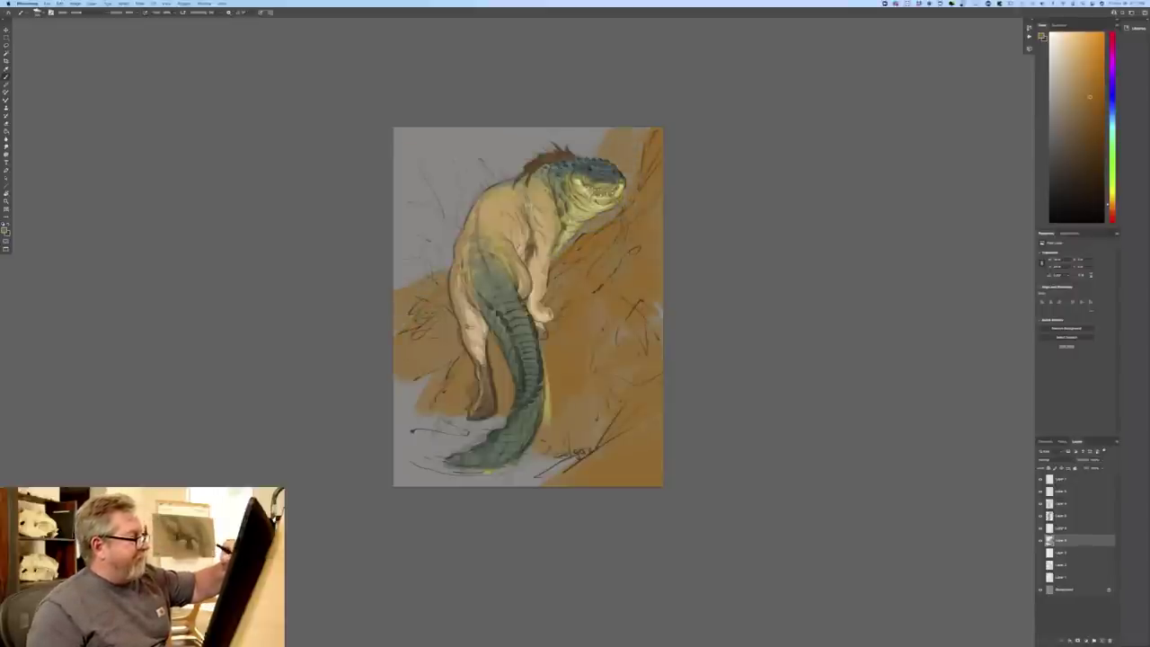
mouse_move(517, 172)
mouse_down()
mouse_move(458, 194)
mouse_move(427, 234)
mouse_move(399, 193)
mouse_move(449, 238)
mouse_move(400, 256)
mouse_move(418, 242)
mouse_move(397, 138)
mouse_up()
drag(413, 184, 395, 148)
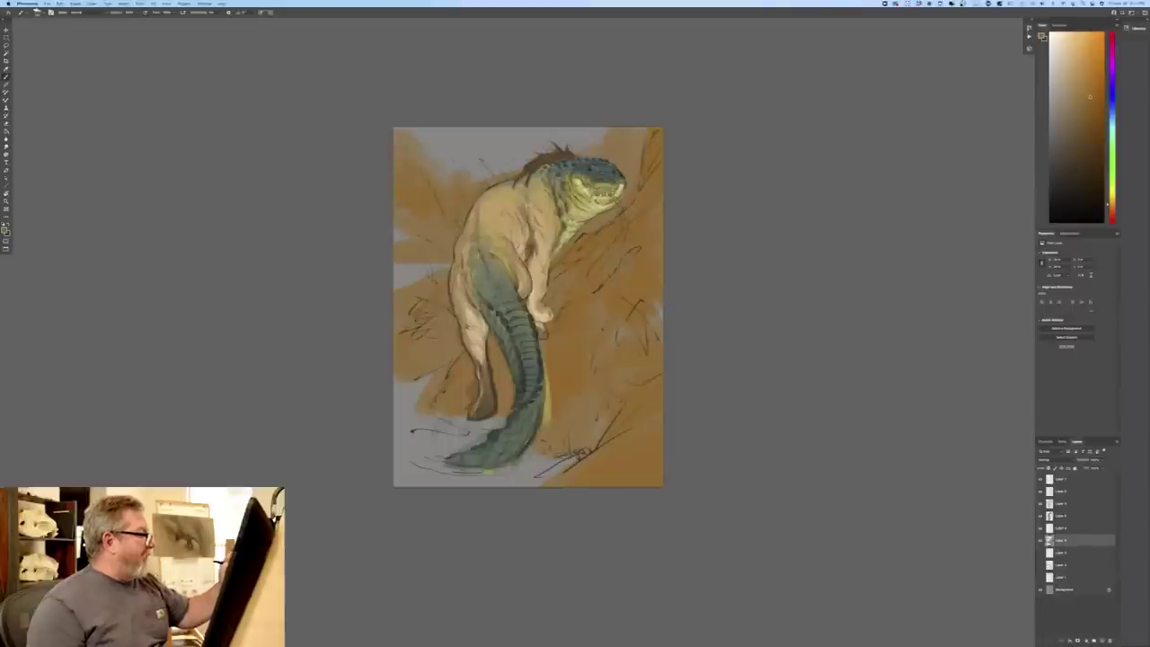
drag(435, 267, 397, 282)
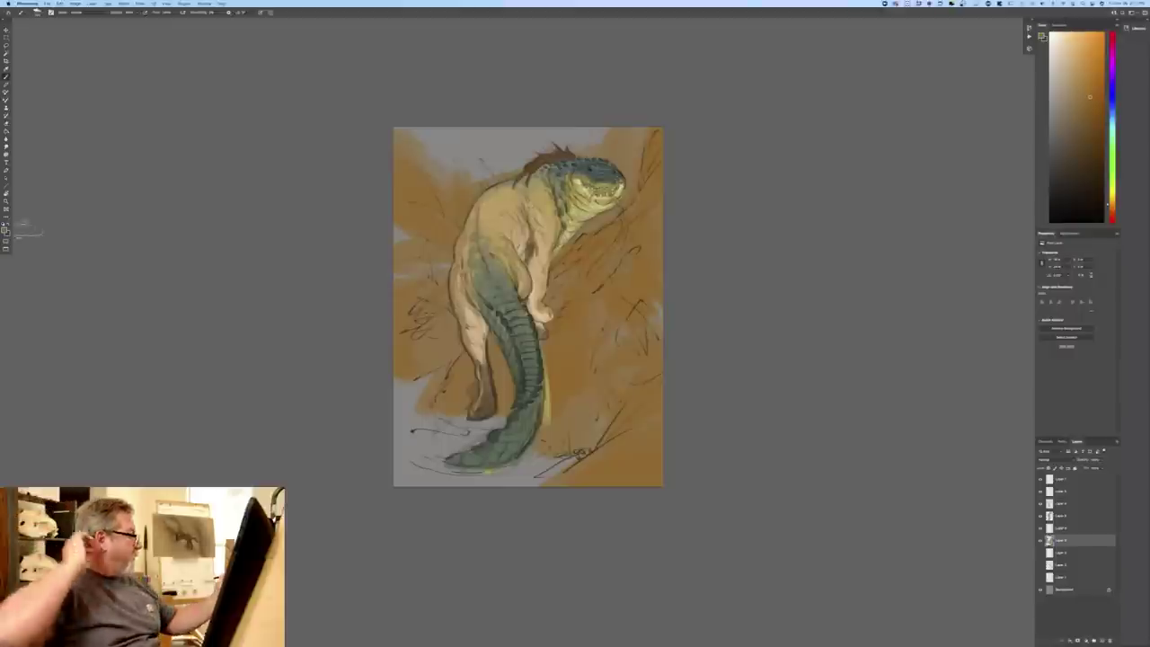
- Choose a muted grey-brown and wash it over the upper and left background around the creature's back
click(6, 229)
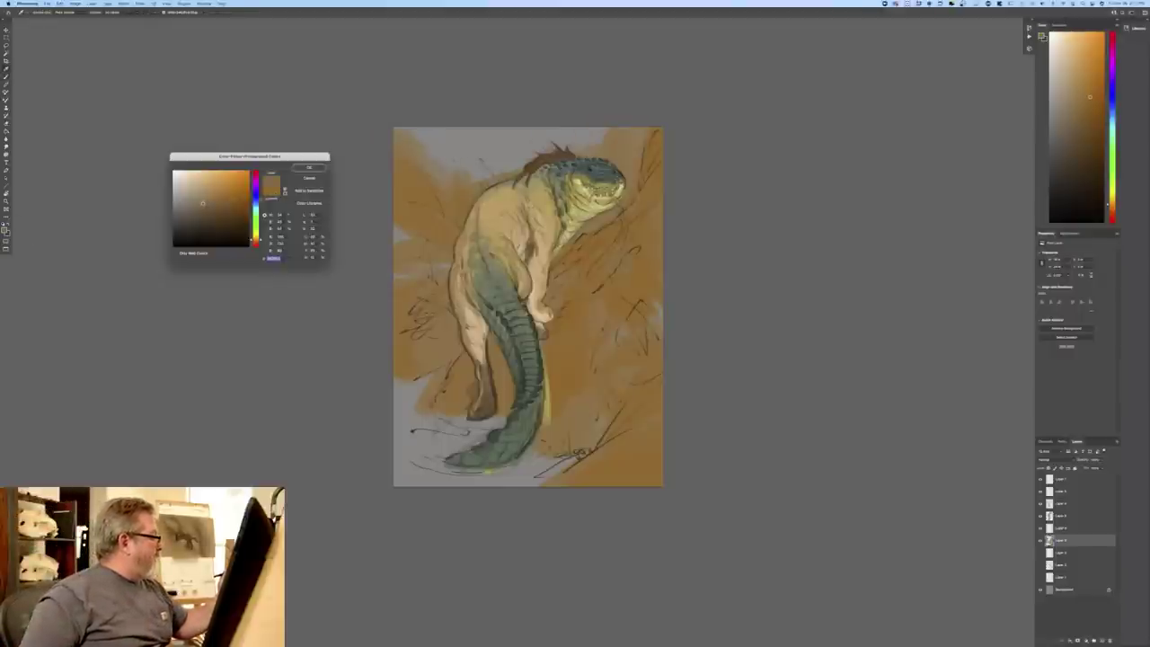
key(Return)
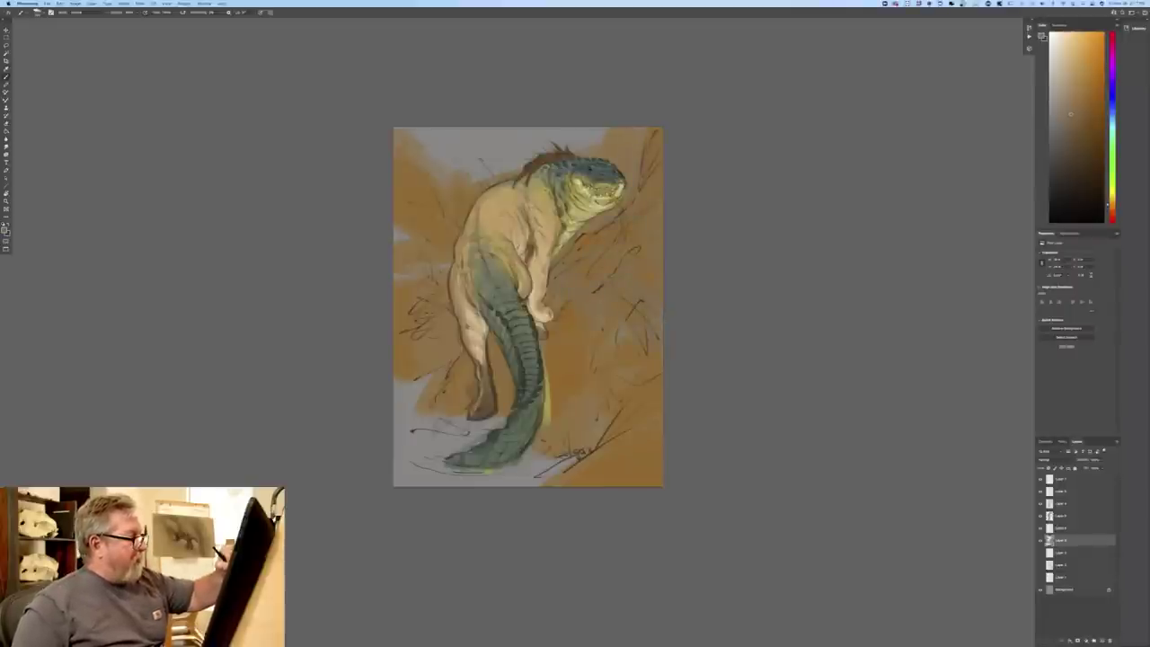
drag(609, 138, 413, 153)
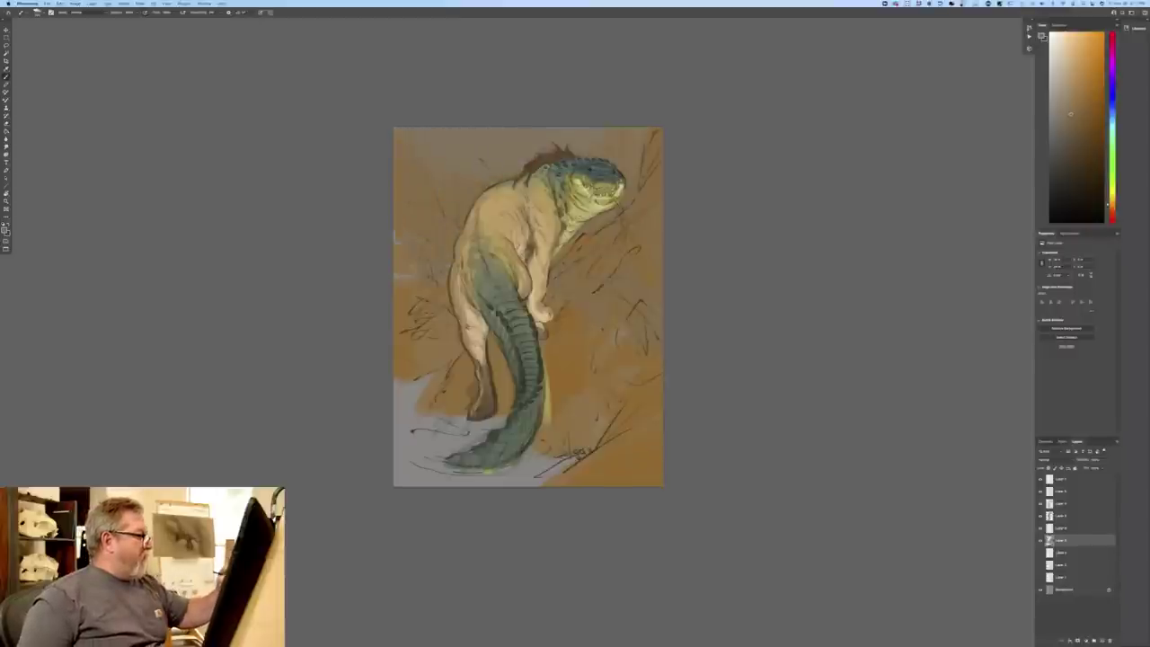
drag(406, 275, 396, 278)
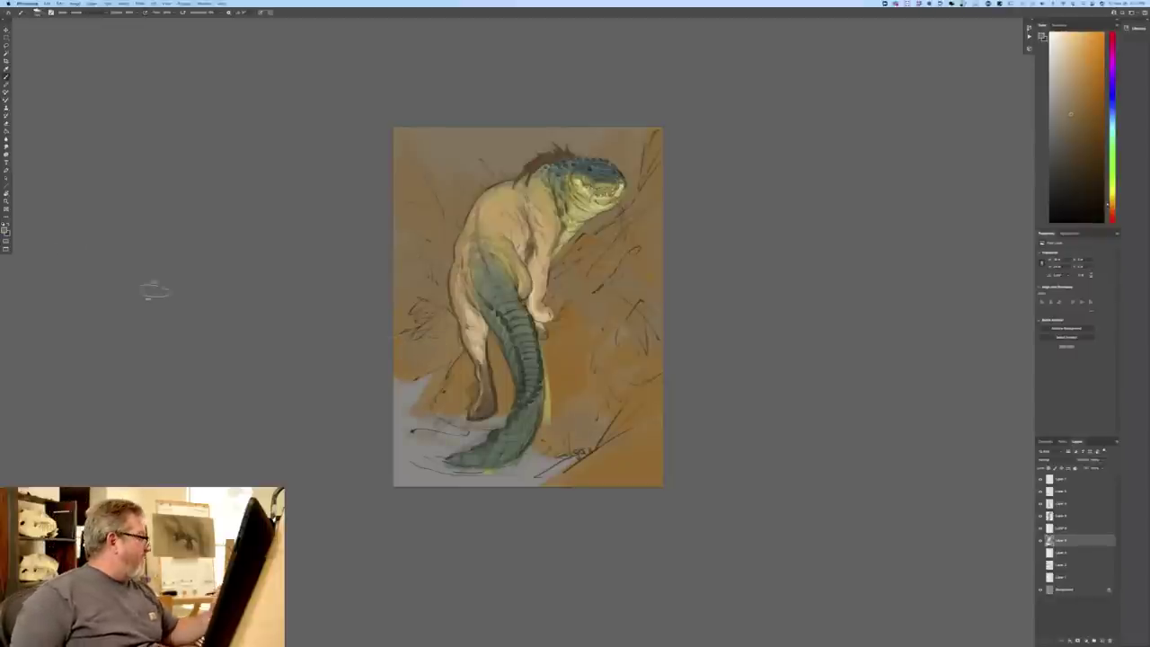
- Choose a pale warm grey and paint the foreground in the lower-left corner around the tail tip
click(6, 228)
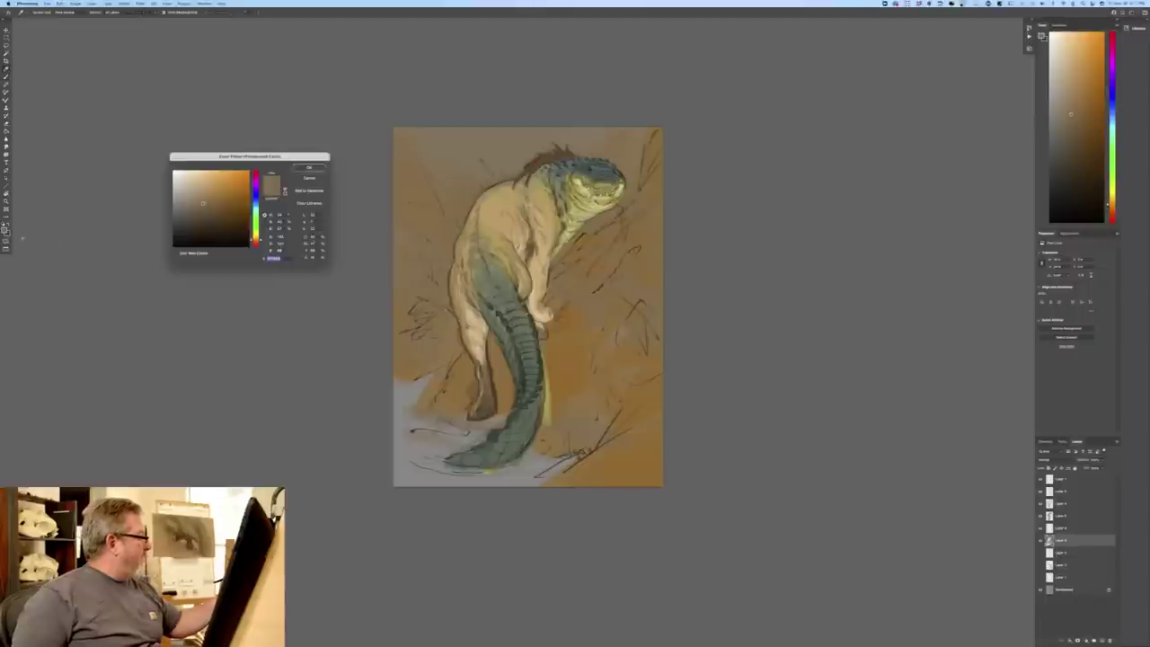
click(184, 182)
click(309, 167)
mouse_move(490, 437)
mouse_down()
mouse_move(411, 418)
mouse_move(421, 401)
mouse_move(378, 412)
mouse_up()
mouse_move(516, 469)
mouse_down()
mouse_move(382, 446)
mouse_move(498, 491)
mouse_up()
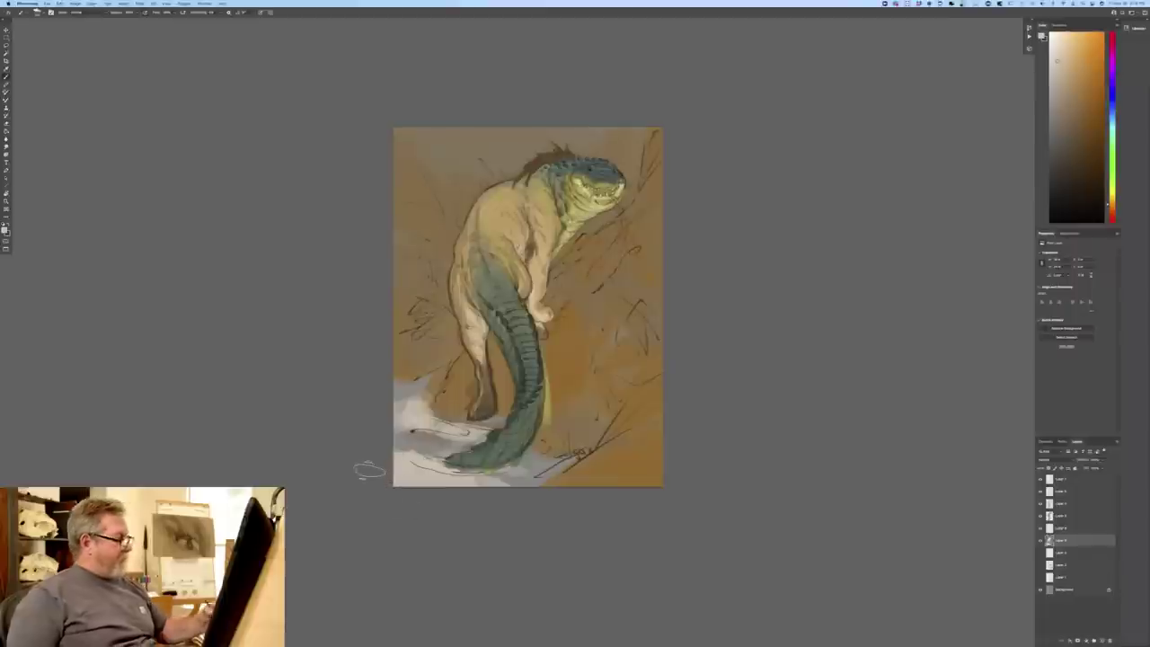
- Choose a dark brown and paint shadow patches on the ground around the hind foot, the tail tip and the signature
click(4, 230)
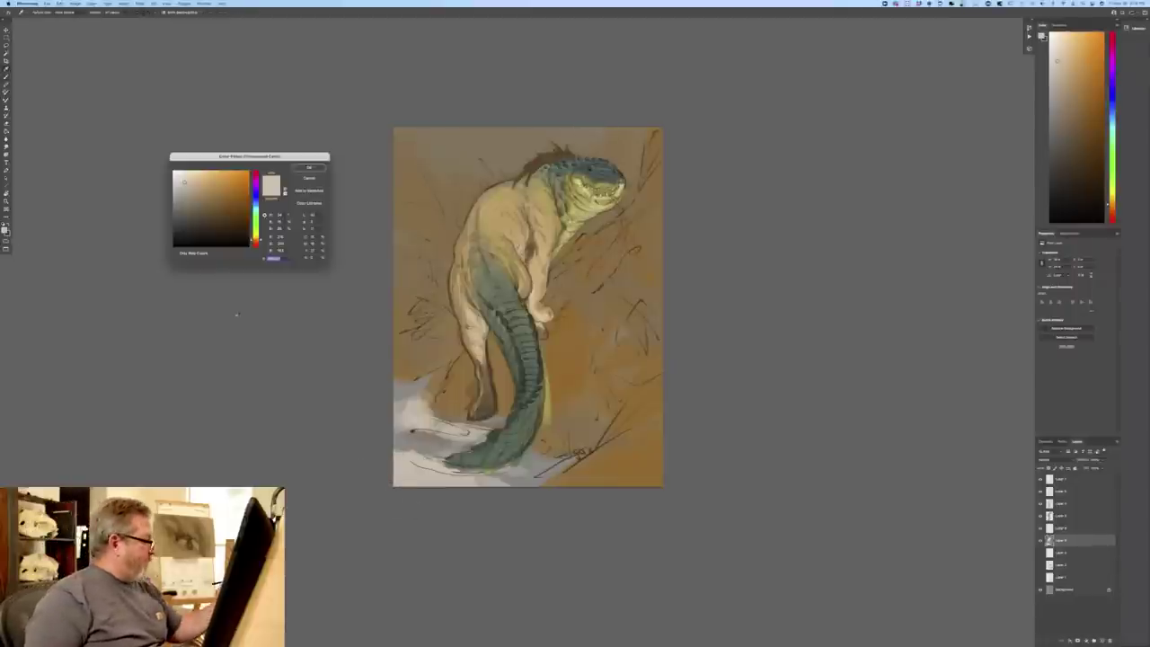
click(501, 383)
click(228, 216)
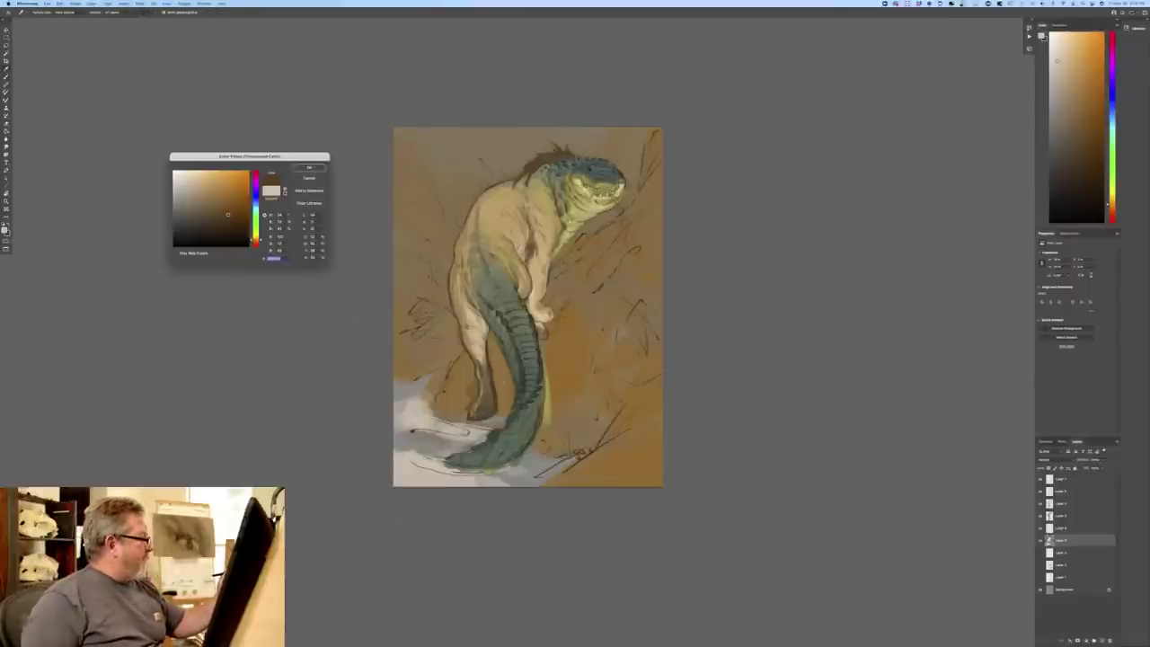
click(309, 167)
mouse_move(428, 417)
mouse_down()
mouse_move(490, 425)
mouse_move(410, 399)
mouse_move(447, 447)
mouse_move(401, 449)
mouse_up()
drag(396, 408, 445, 372)
mouse_move(566, 463)
mouse_down()
mouse_move(515, 485)
mouse_move(490, 478)
mouse_move(577, 460)
mouse_up()
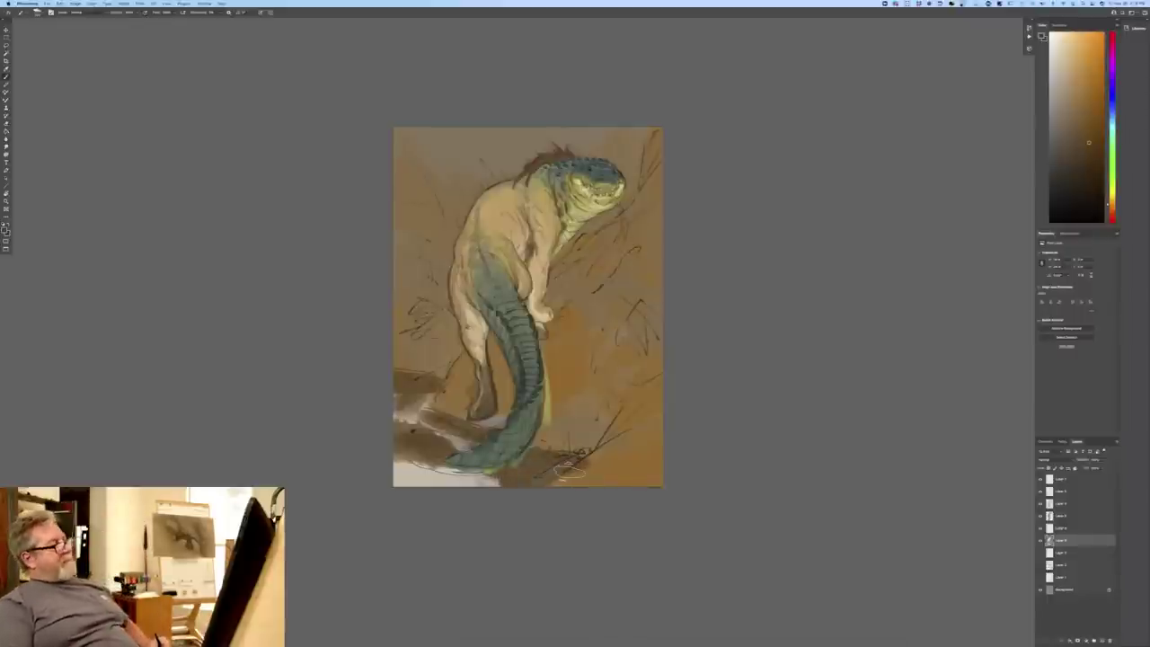
mouse_move(490, 422)
mouse_down()
mouse_move(597, 439)
mouse_move(584, 447)
mouse_up()
drag(625, 379, 581, 425)
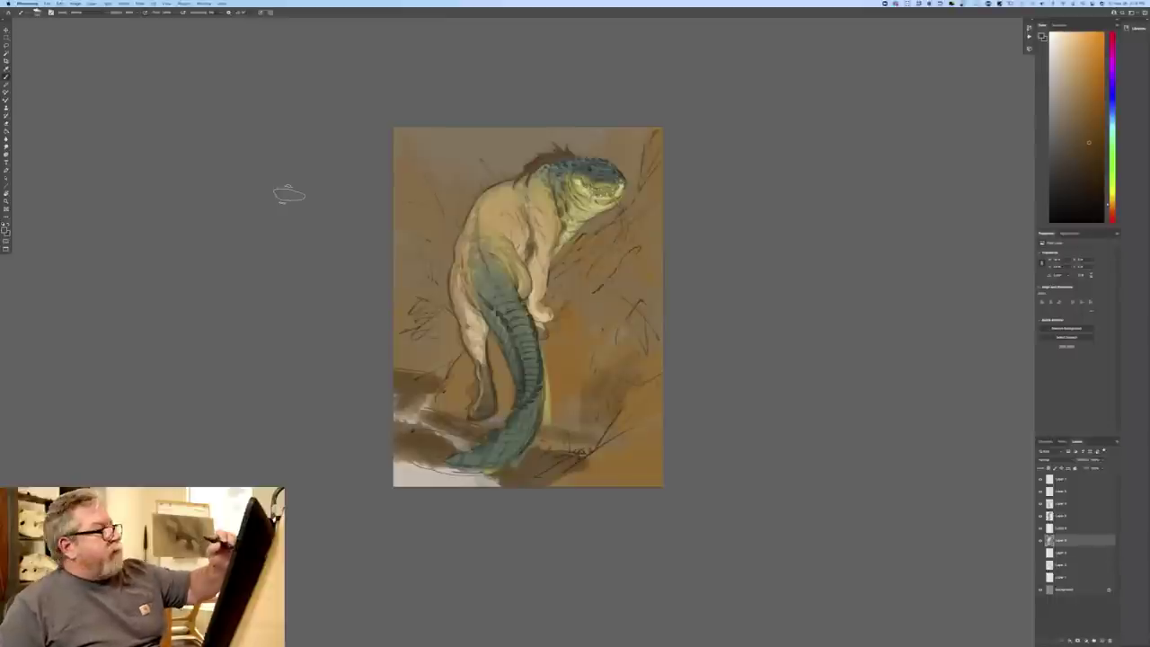
- Show the brush settings and paint dark brown shading across the slope beside the creature and the surrounding background
key(F5)
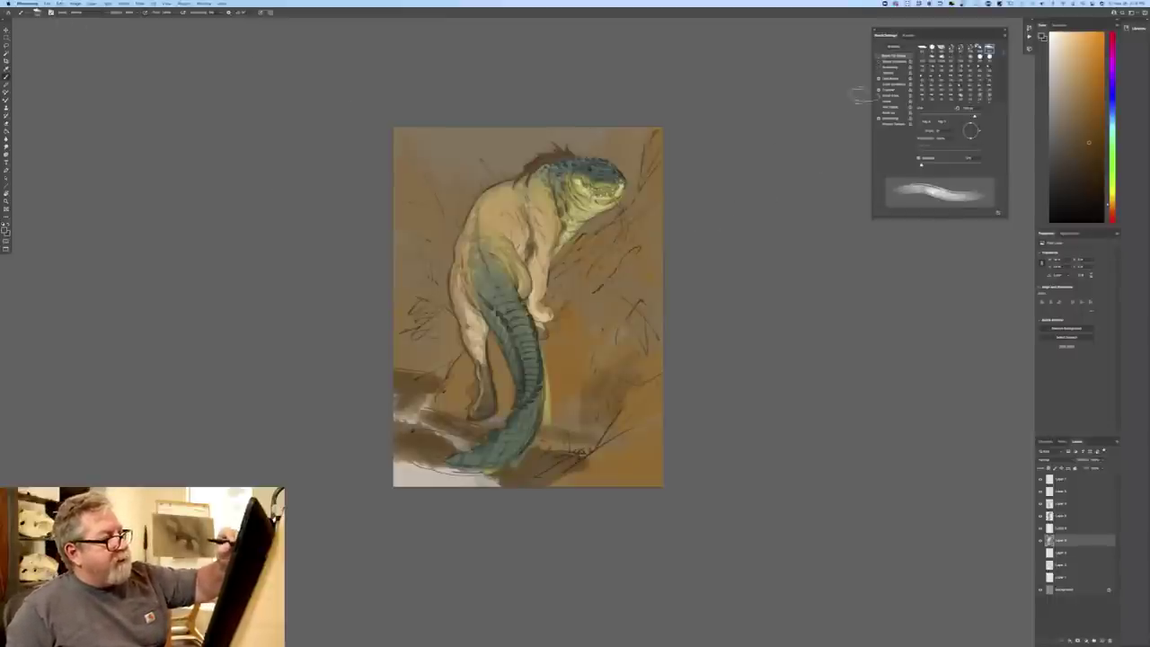
mouse_move(656, 330)
mouse_down()
mouse_move(631, 399)
mouse_move(616, 366)
mouse_move(559, 423)
mouse_move(552, 409)
mouse_up()
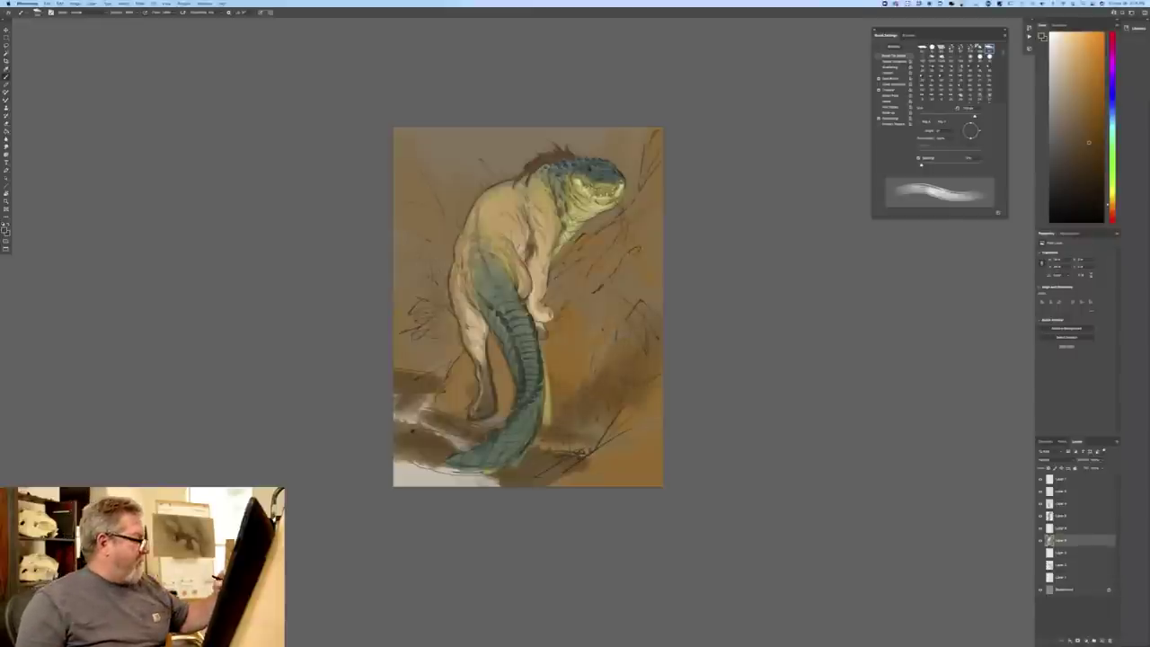
mouse_move(658, 244)
mouse_down()
mouse_move(553, 296)
mouse_move(548, 325)
mouse_move(589, 311)
mouse_move(618, 322)
mouse_move(566, 335)
mouse_up()
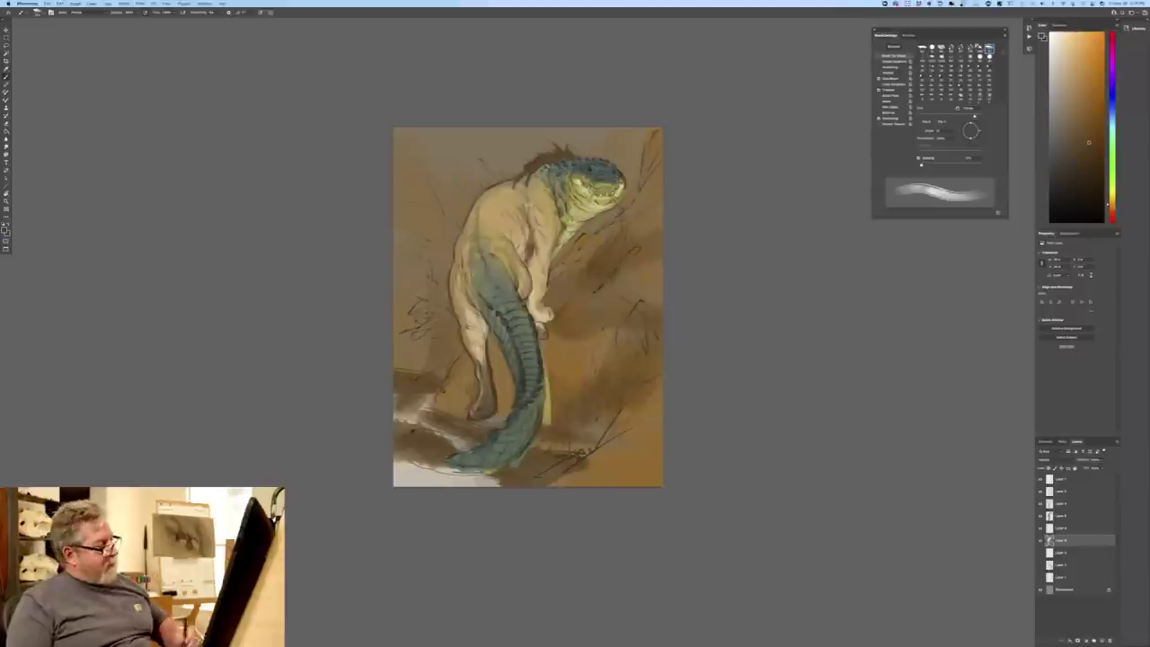
drag(579, 331, 552, 326)
drag(559, 286, 551, 306)
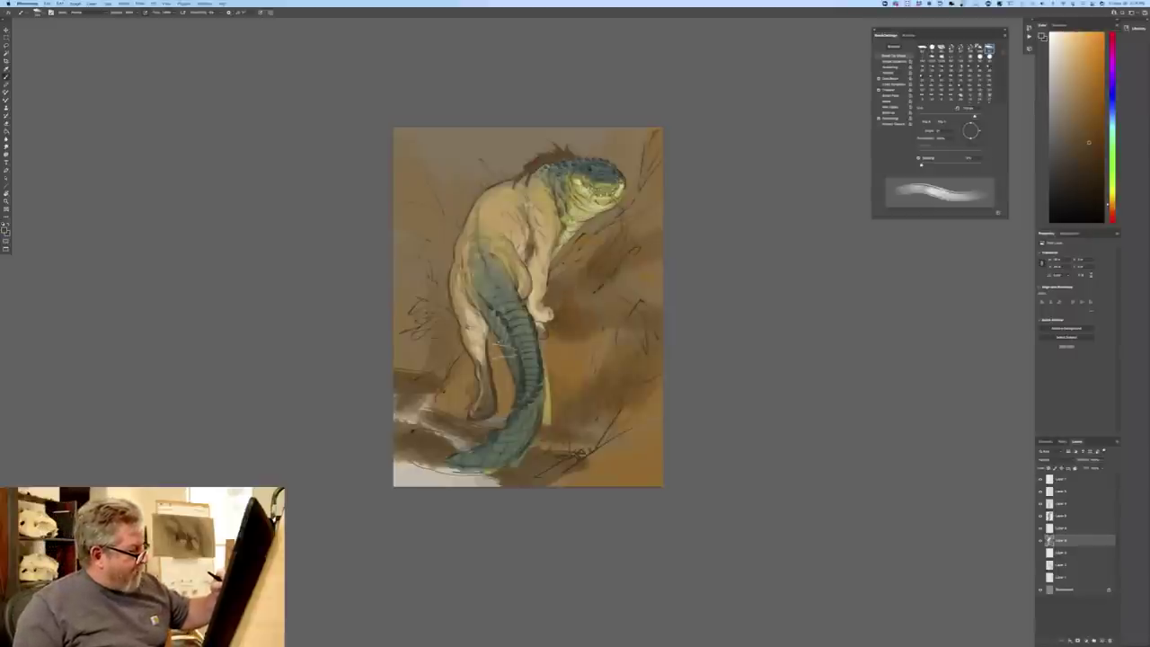
mouse_move(488, 389)
mouse_down()
mouse_move(508, 367)
mouse_move(493, 384)
mouse_move(445, 392)
mouse_up()
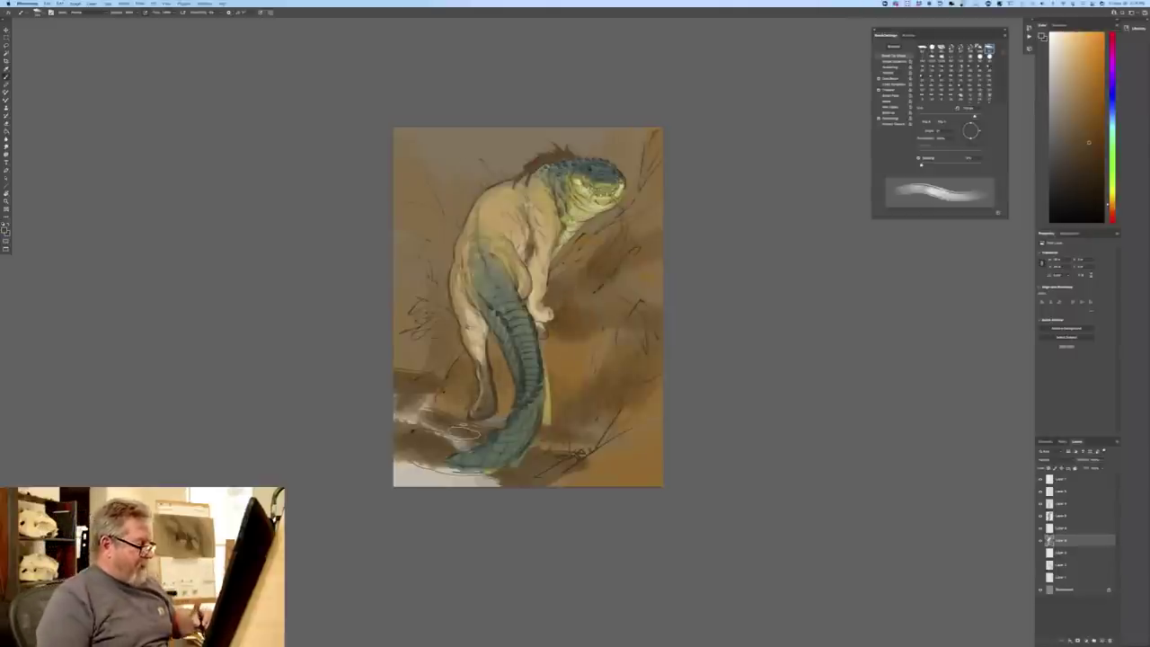
mouse_move(613, 456)
mouse_down()
mouse_move(575, 478)
mouse_move(655, 479)
mouse_move(643, 439)
mouse_up()
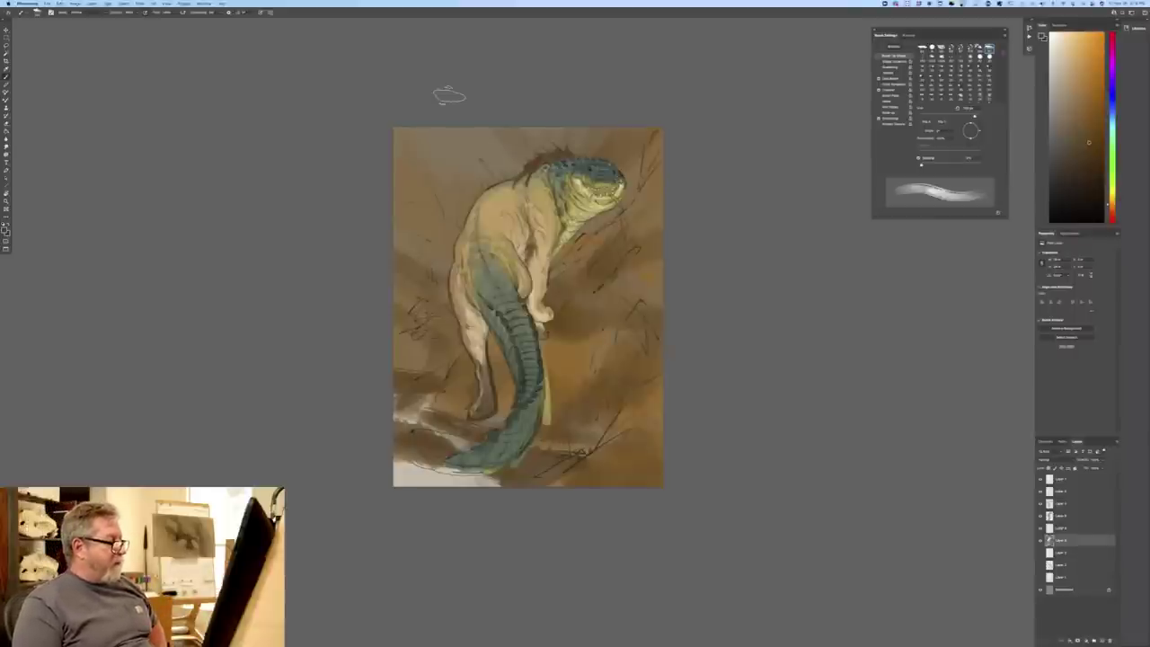
- On the creature's colour layer, erase the stray yellow-green strip beside the tail
key(ctrl+plus)
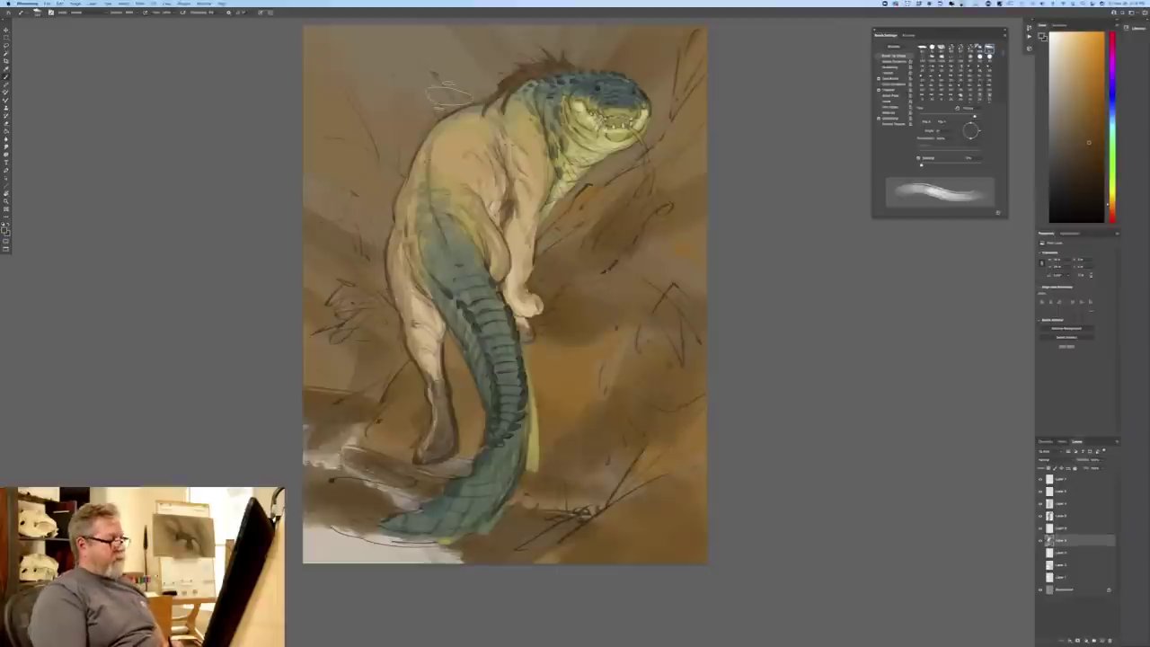
click(1064, 519)
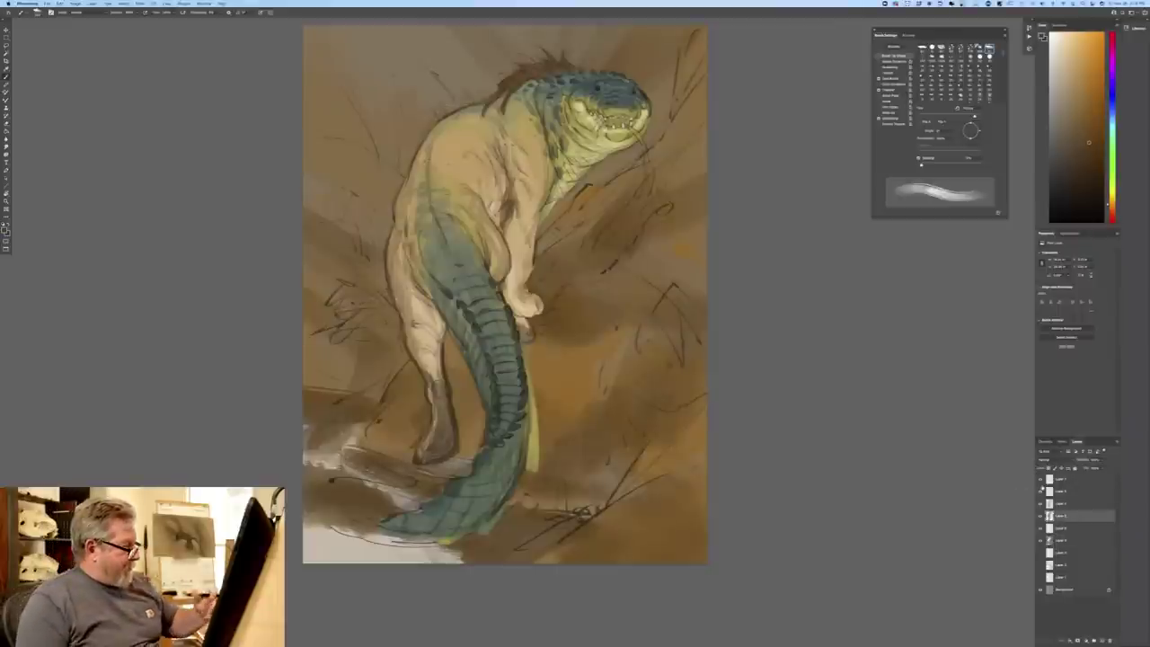
drag(537, 469, 537, 410)
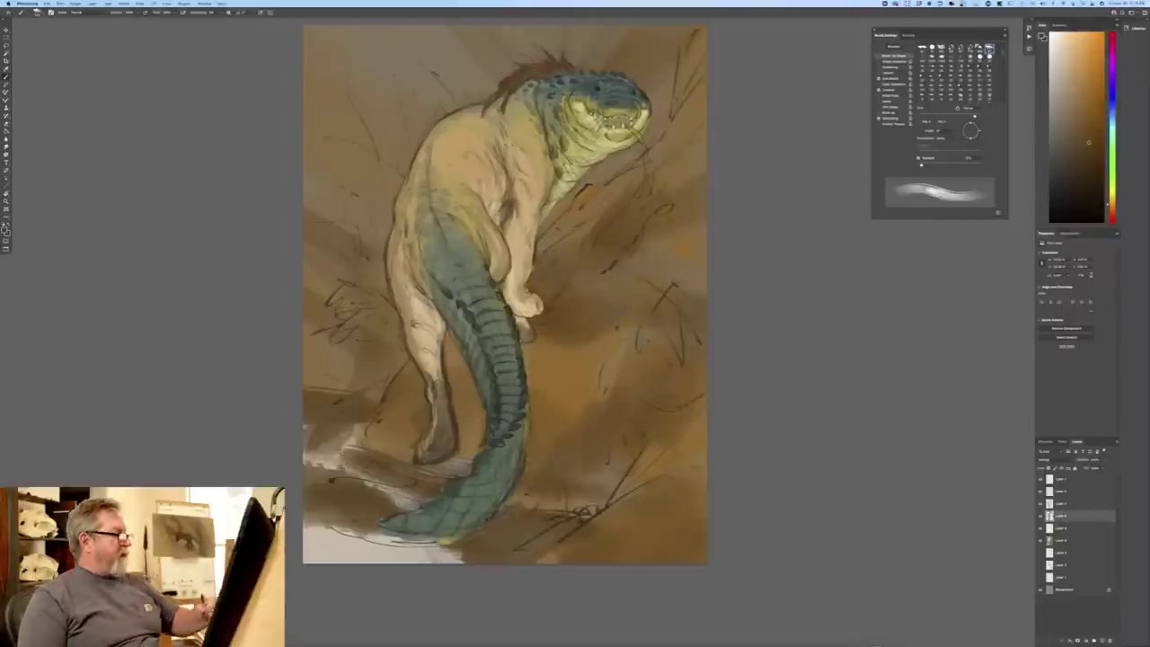
key(super+minus)
key(super+minus)
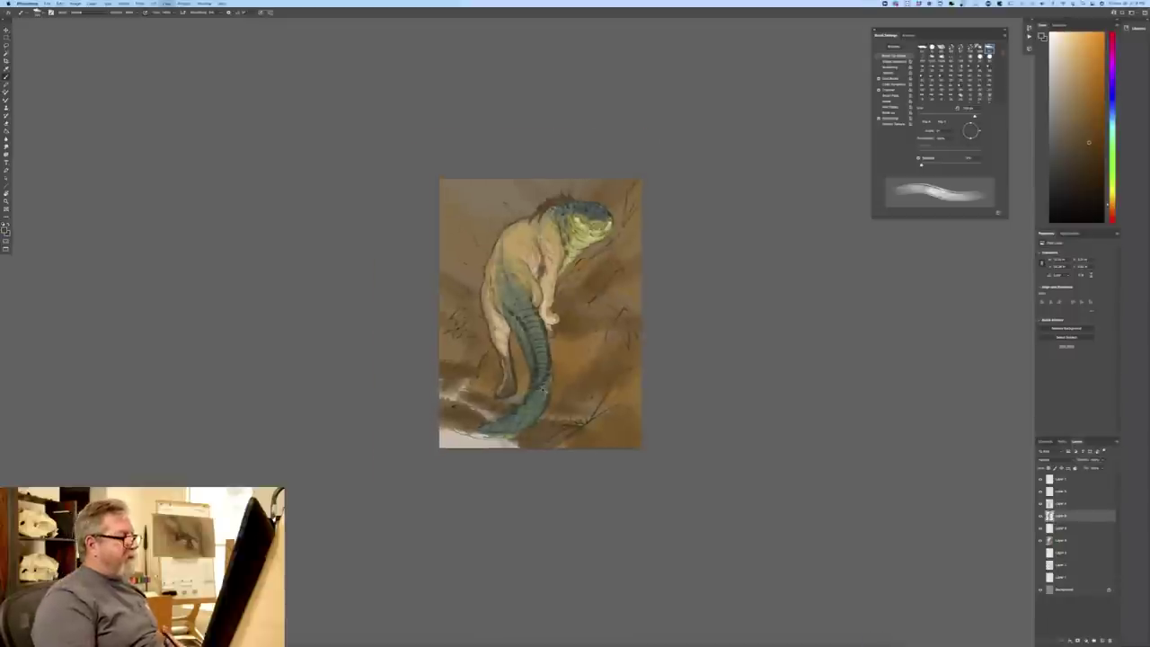
key(super+equal)
key(super+equal)
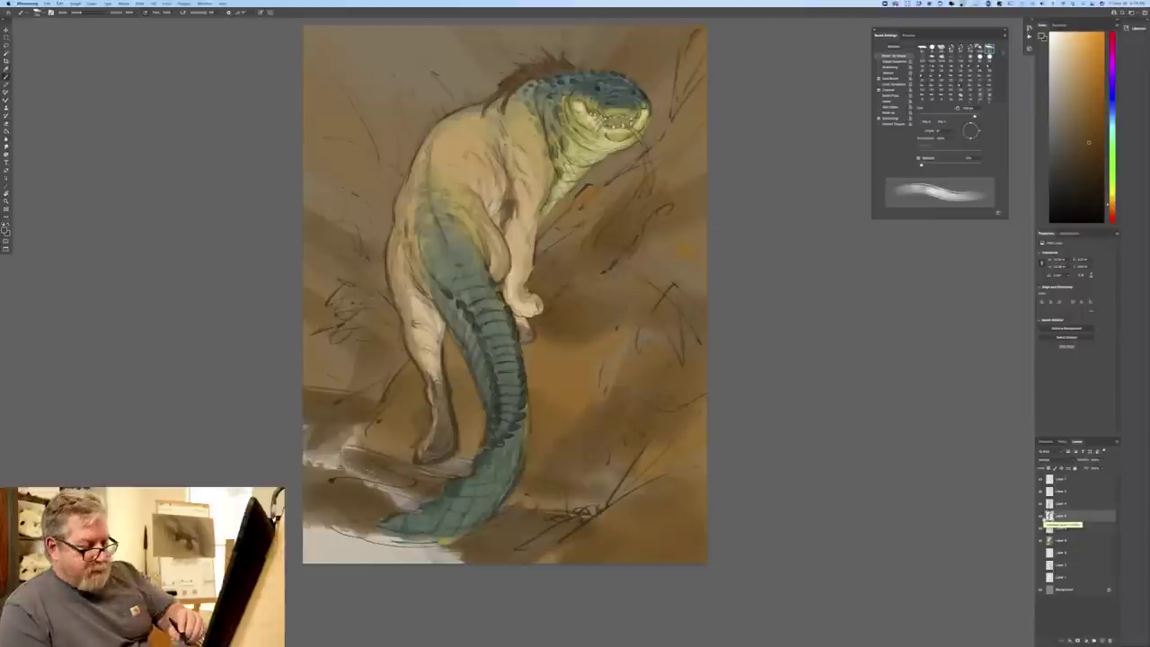
- Add a new layer above the creature's colour layer, clip it to that layer and set its blend mode to Multiply
click(1101, 641)
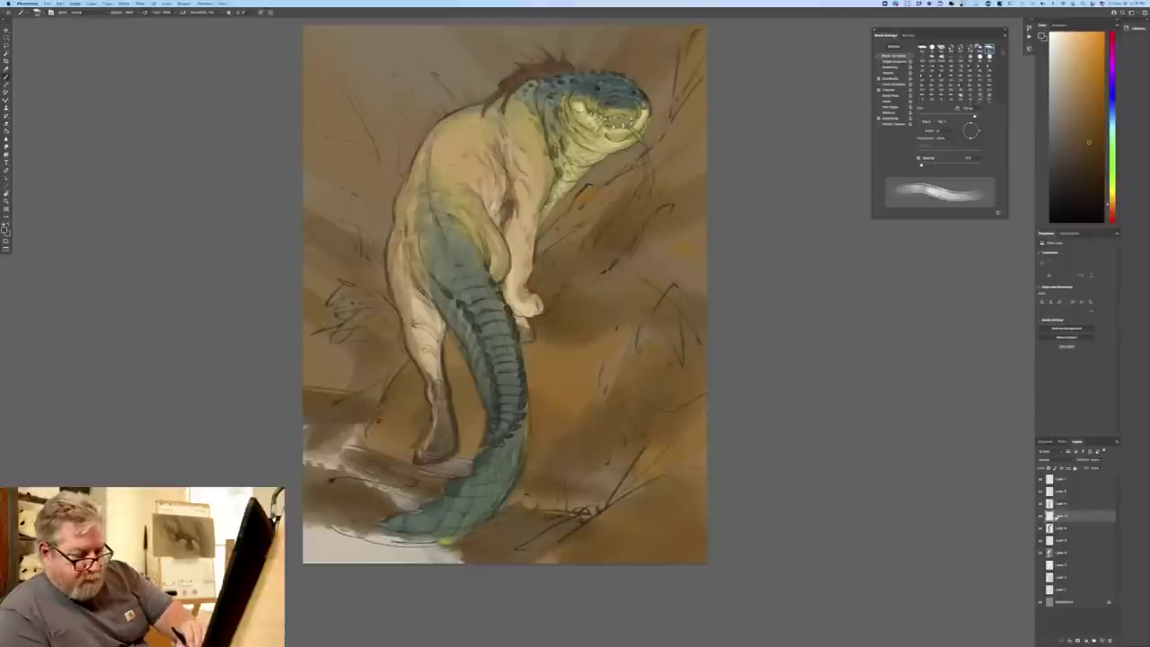
right_click(1062, 503)
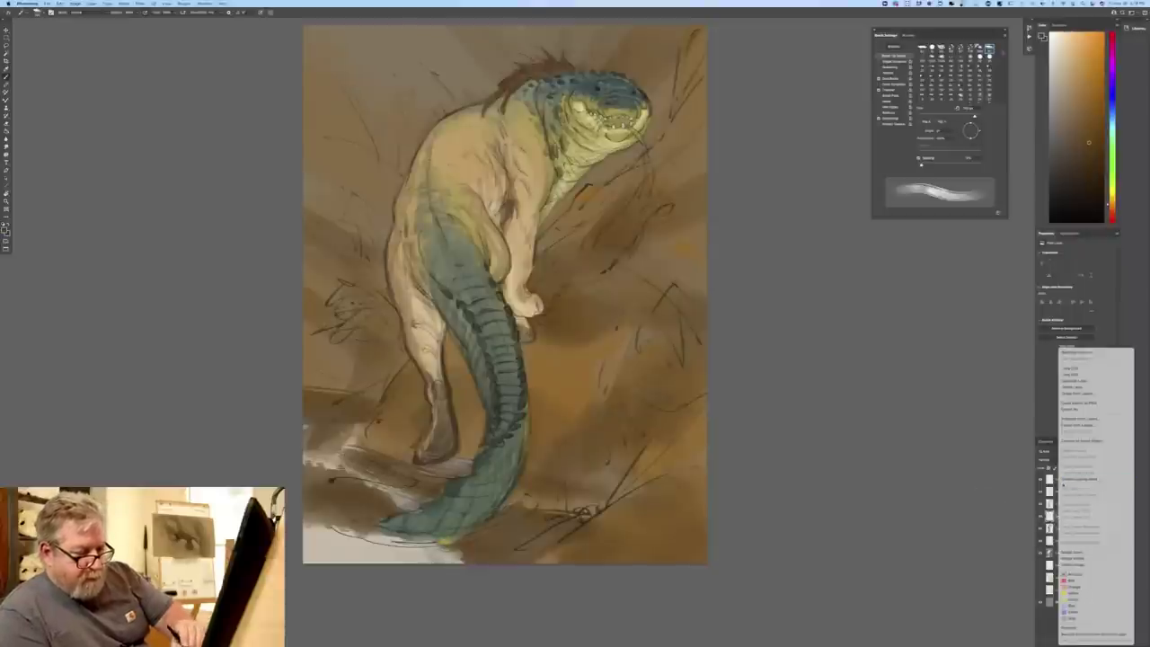
click(1067, 479)
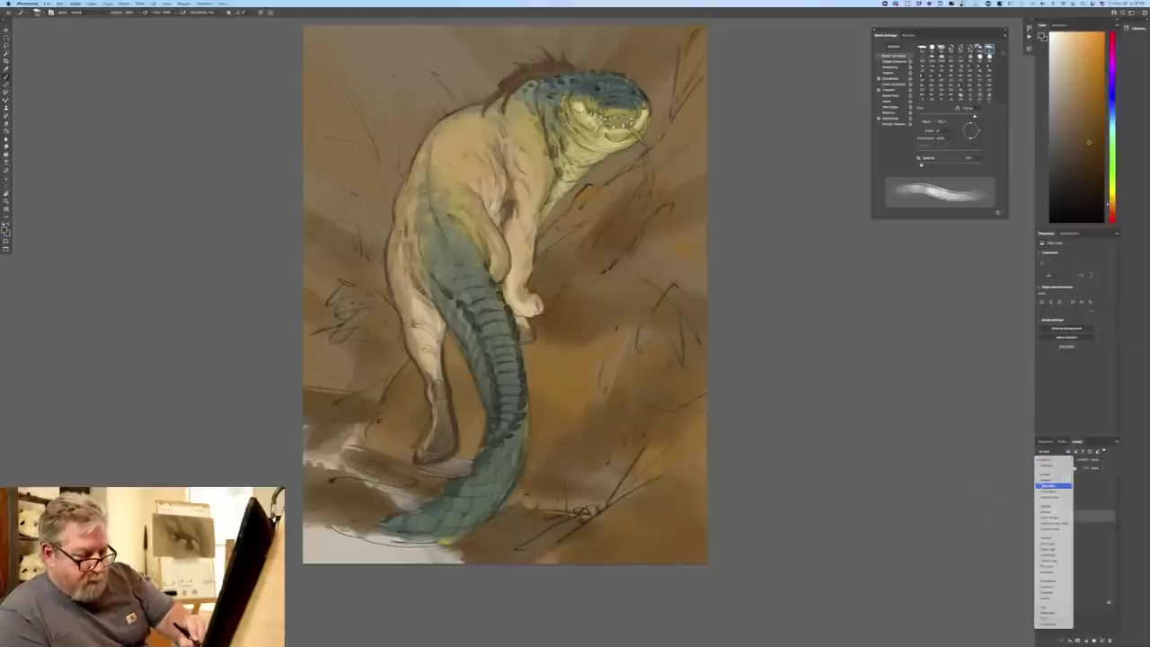
click(1042, 482)
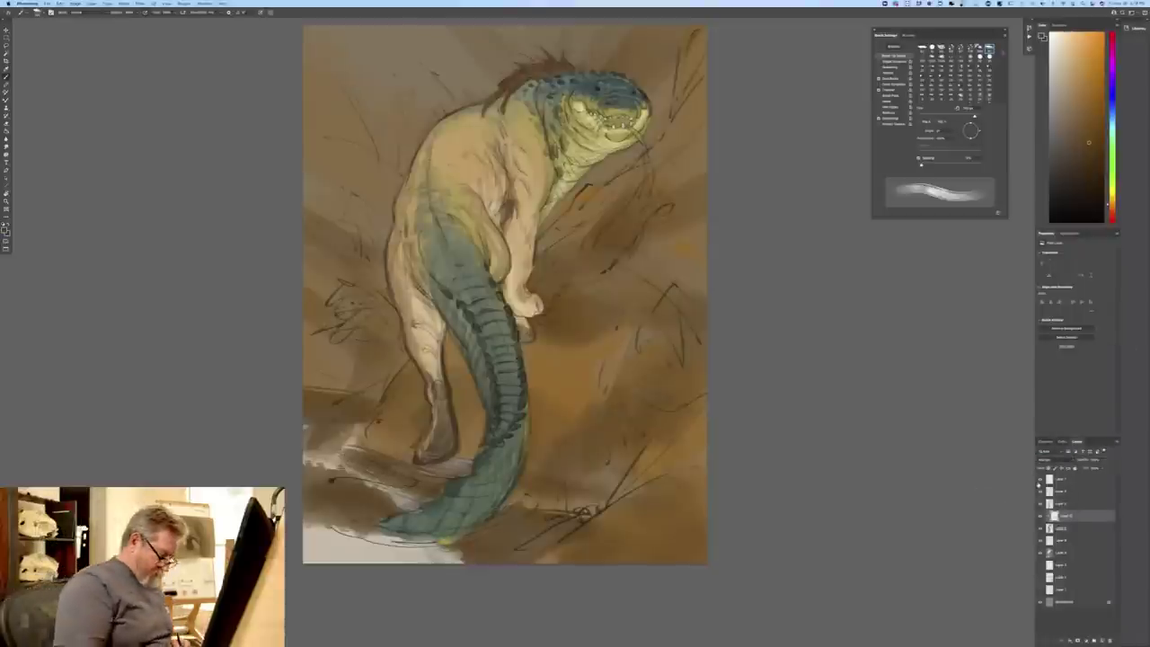
- Choose a muted warm grey as the foreground colour and a tapered painting brush for shading the creature's head
key(super+equal)
key(super+equal)
drag(231, 380, 129, 568)
click(4, 231)
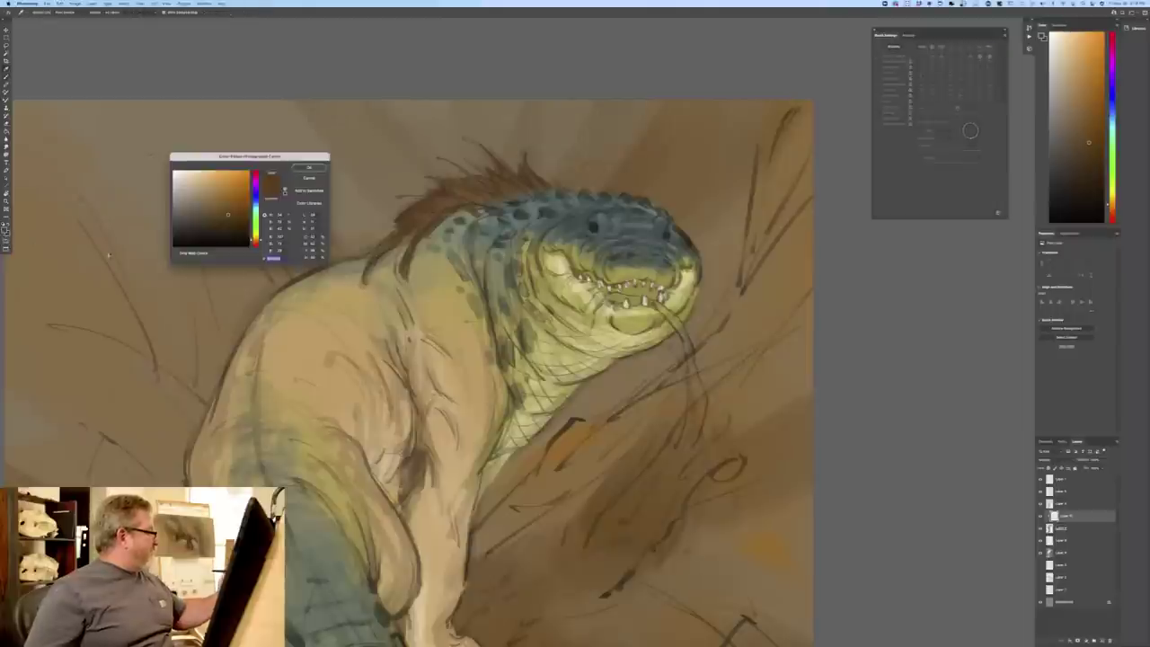
click(187, 205)
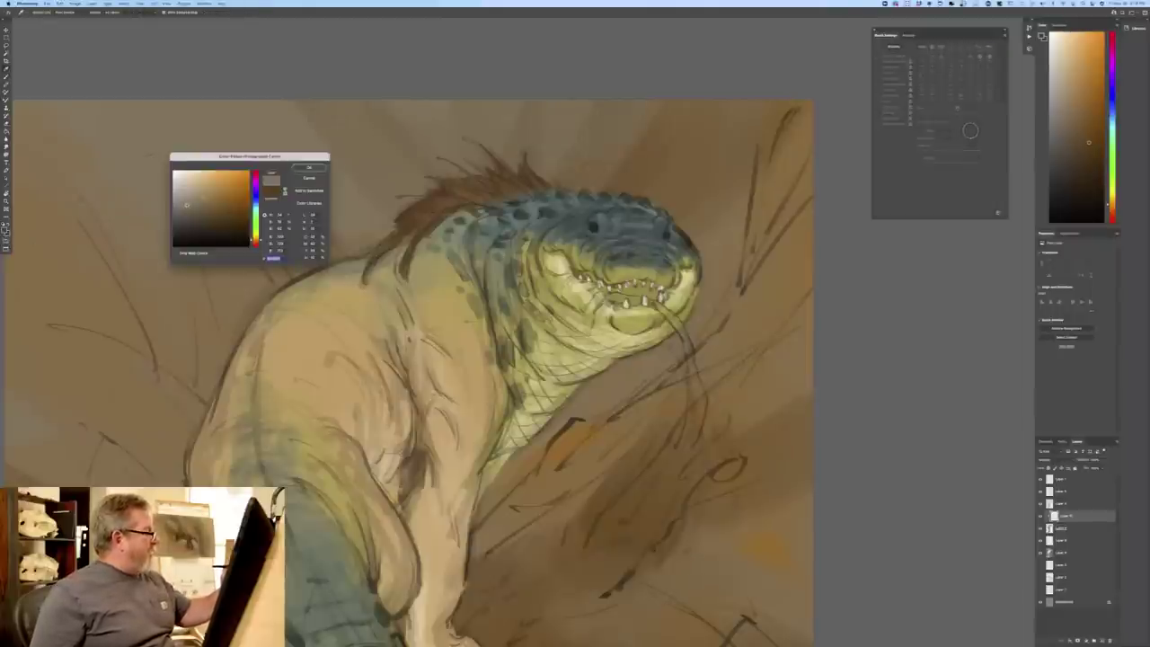
click(309, 168)
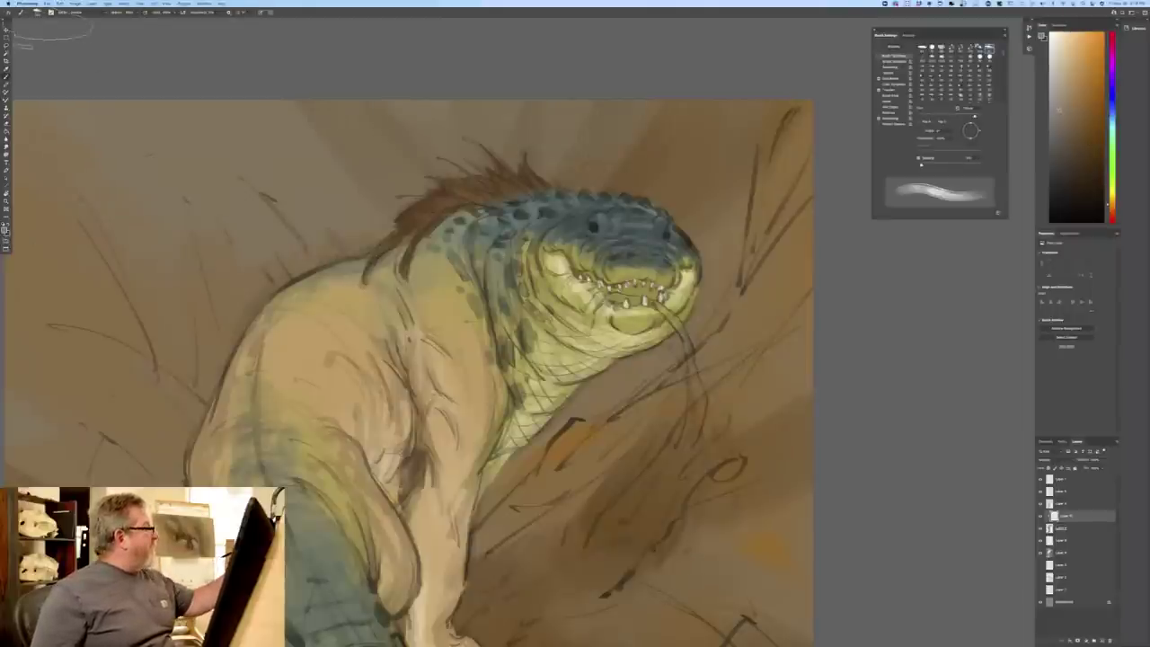
click(37, 13)
click(39, 161)
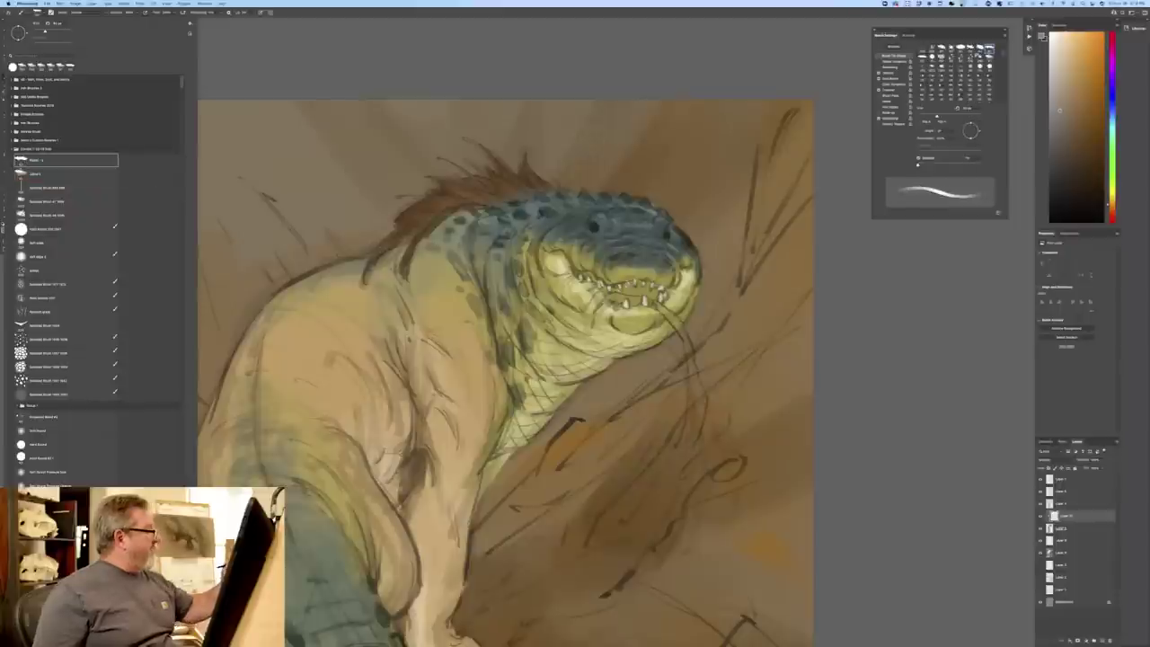
click(271, 78)
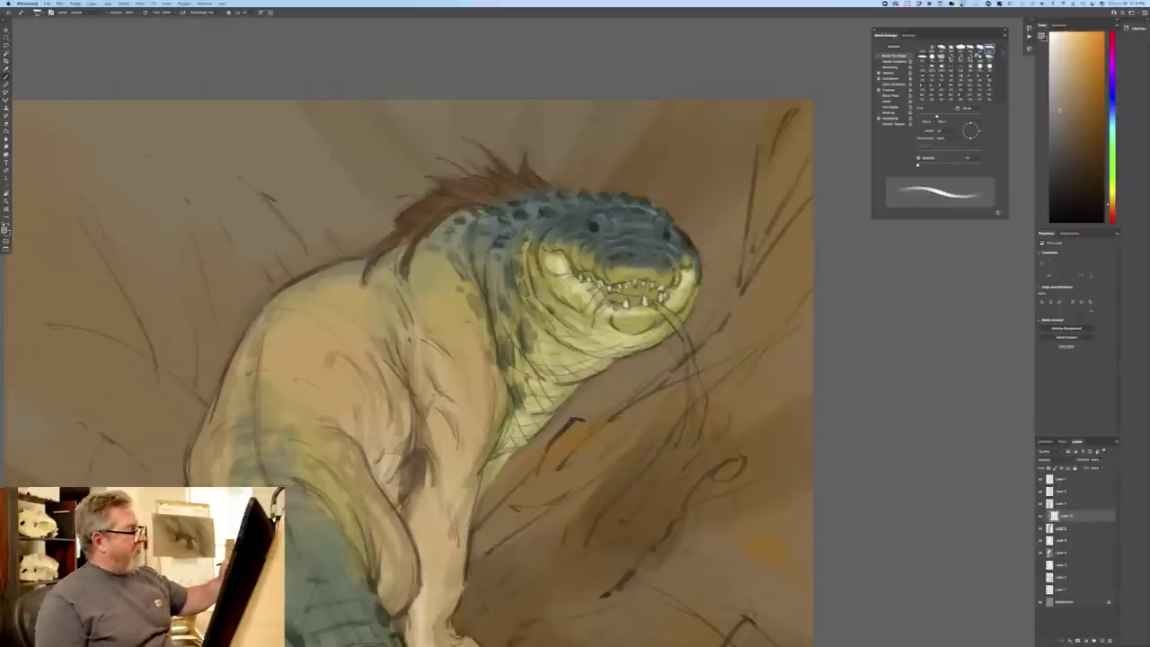
- Paint soft grey shading under the creature's lower jaw and across the upper throat
mouse_move(695, 289)
mouse_down()
mouse_move(680, 323)
mouse_move(663, 334)
mouse_move(677, 309)
mouse_move(647, 348)
mouse_move(645, 330)
mouse_move(613, 327)
mouse_move(620, 356)
mouse_move(580, 351)
mouse_up()
mouse_move(593, 309)
mouse_down()
mouse_move(566, 347)
mouse_move(553, 342)
mouse_up()
drag(570, 297, 544, 336)
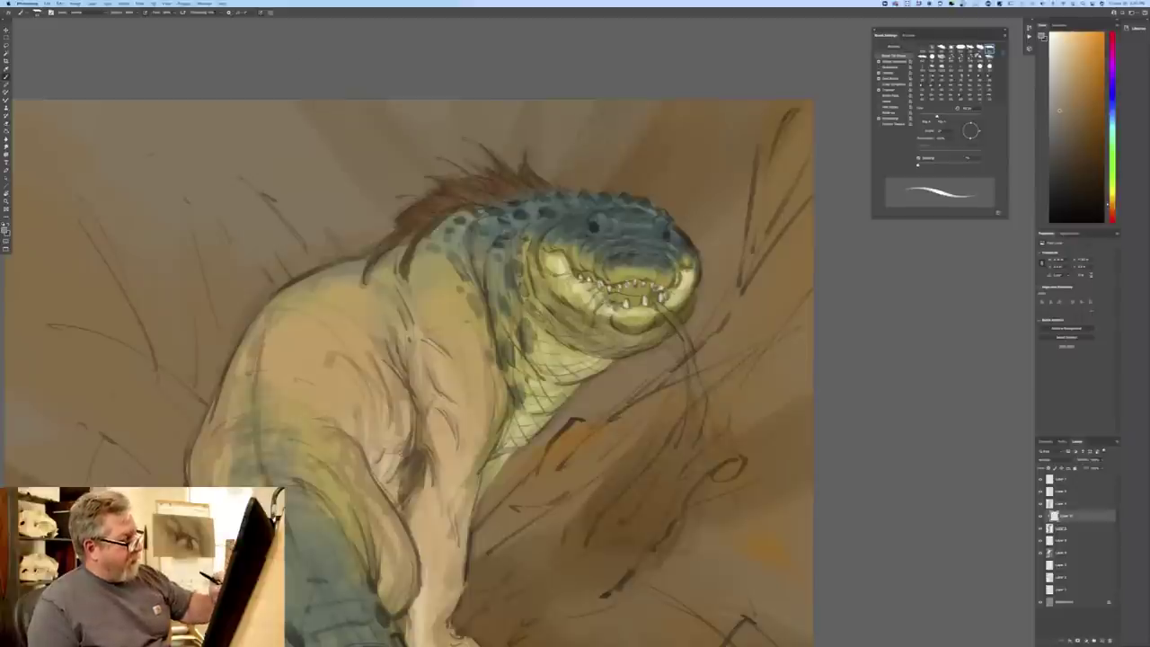
- Darken the inside of the creature's mouth between and around the teeth
mouse_move(655, 302)
mouse_down()
mouse_move(641, 285)
mouse_move(578, 278)
mouse_move(643, 293)
mouse_move(630, 284)
mouse_up()
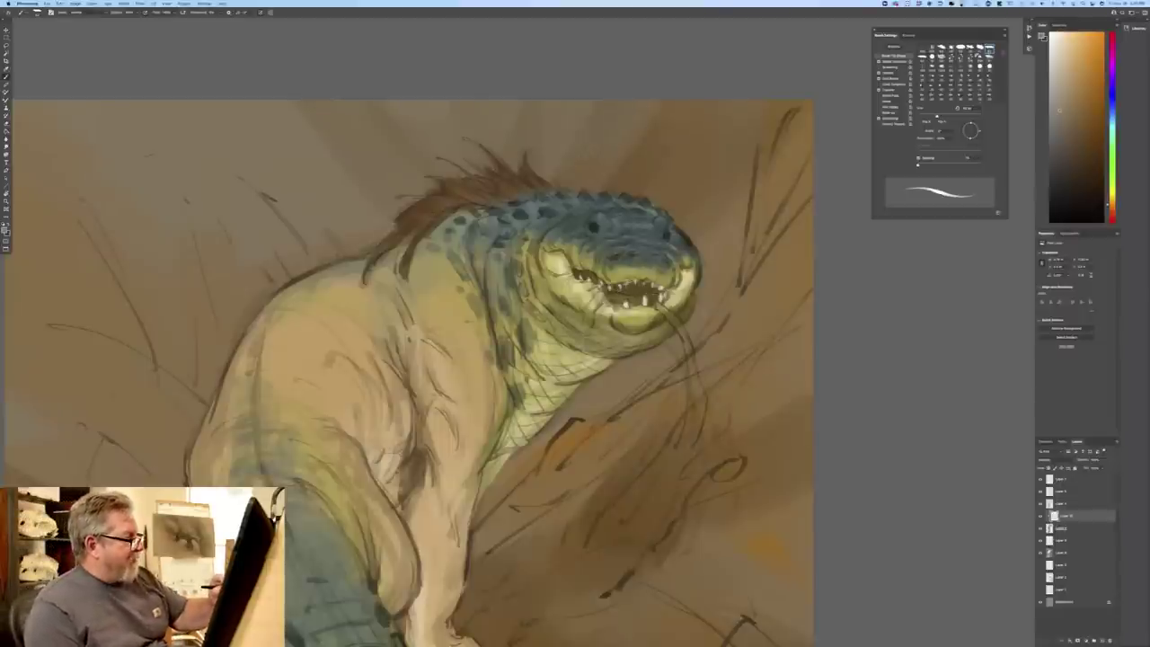
click(878, 61)
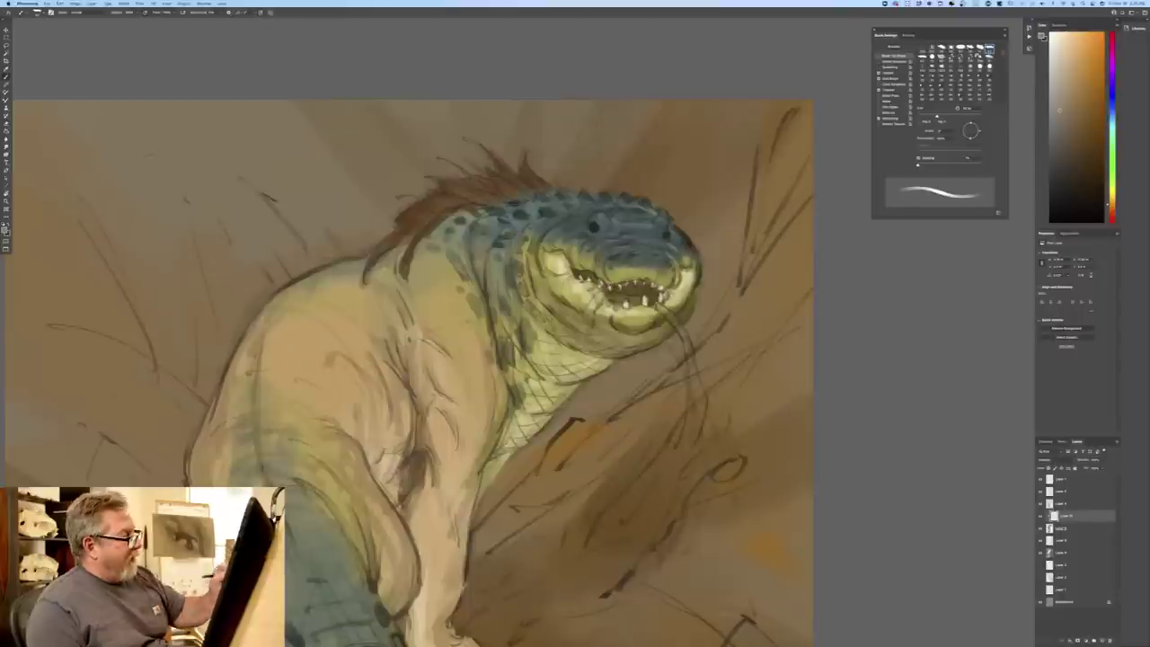
mouse_move(663, 284)
mouse_down()
mouse_move(603, 276)
mouse_move(681, 273)
mouse_move(662, 305)
mouse_up()
drag(597, 285, 613, 304)
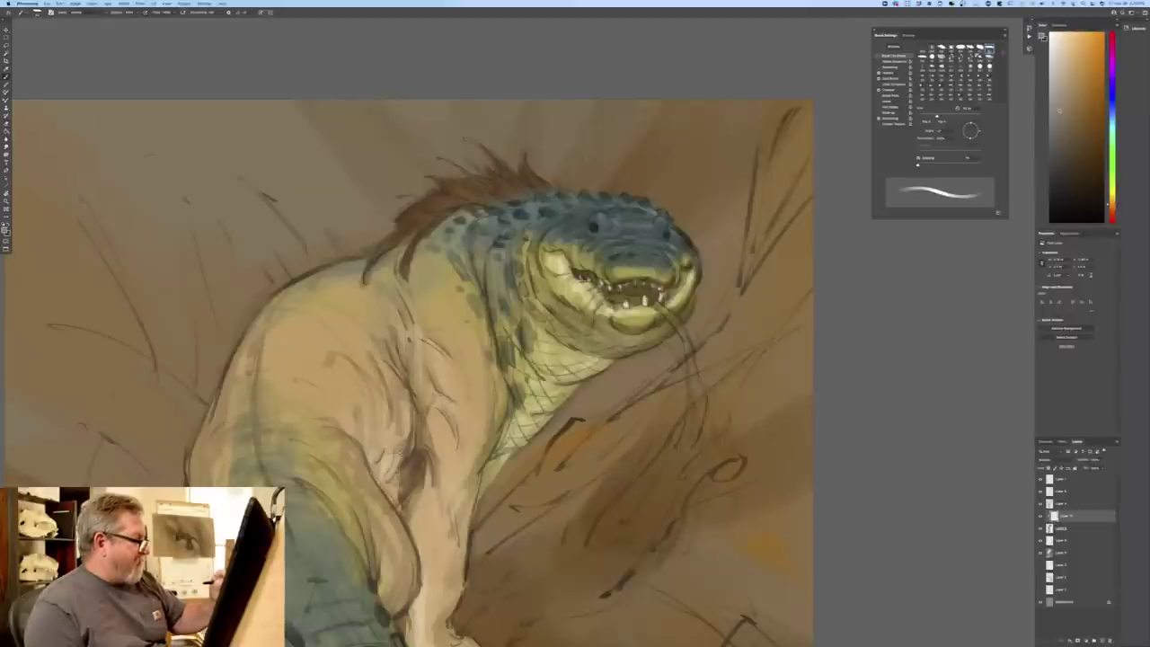
- Shade around the corner of the creature's mouth, the cheek and the lower edge of the jaw
mouse_move(568, 257)
mouse_down()
mouse_move(580, 270)
mouse_move(548, 258)
mouse_up()
drag(559, 250, 540, 259)
mouse_move(562, 252)
mouse_down()
mouse_move(550, 261)
mouse_move(565, 279)
mouse_up()
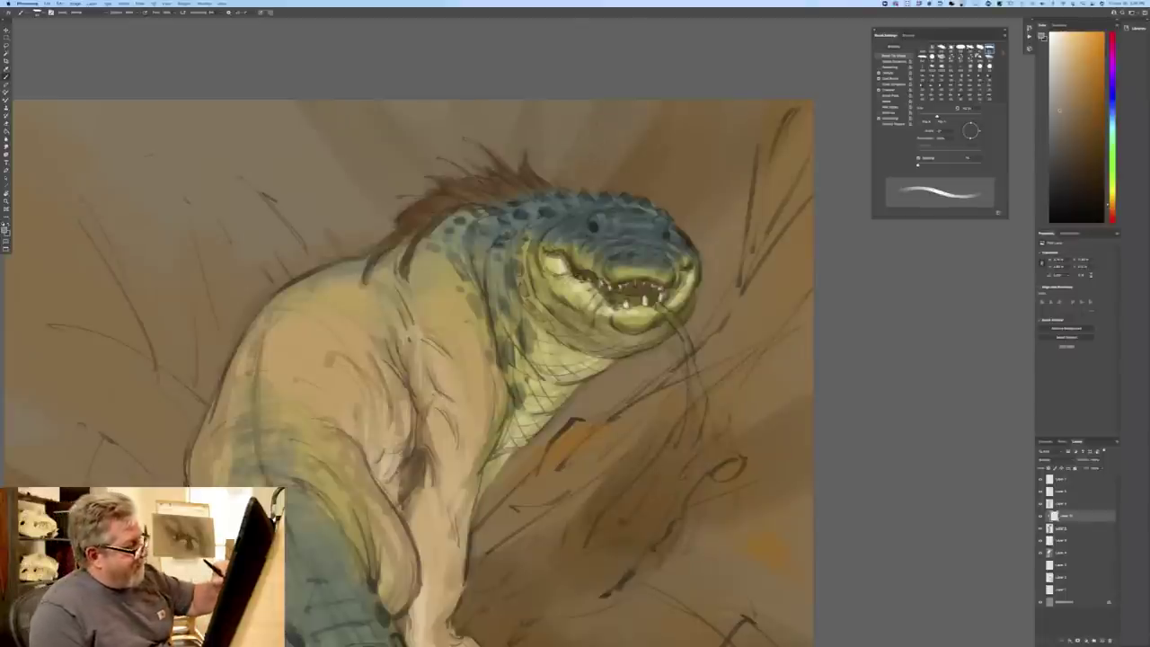
mouse_move(687, 269)
mouse_down()
mouse_move(672, 296)
mouse_move(629, 305)
mouse_move(627, 349)
mouse_up()
drag(639, 336, 611, 358)
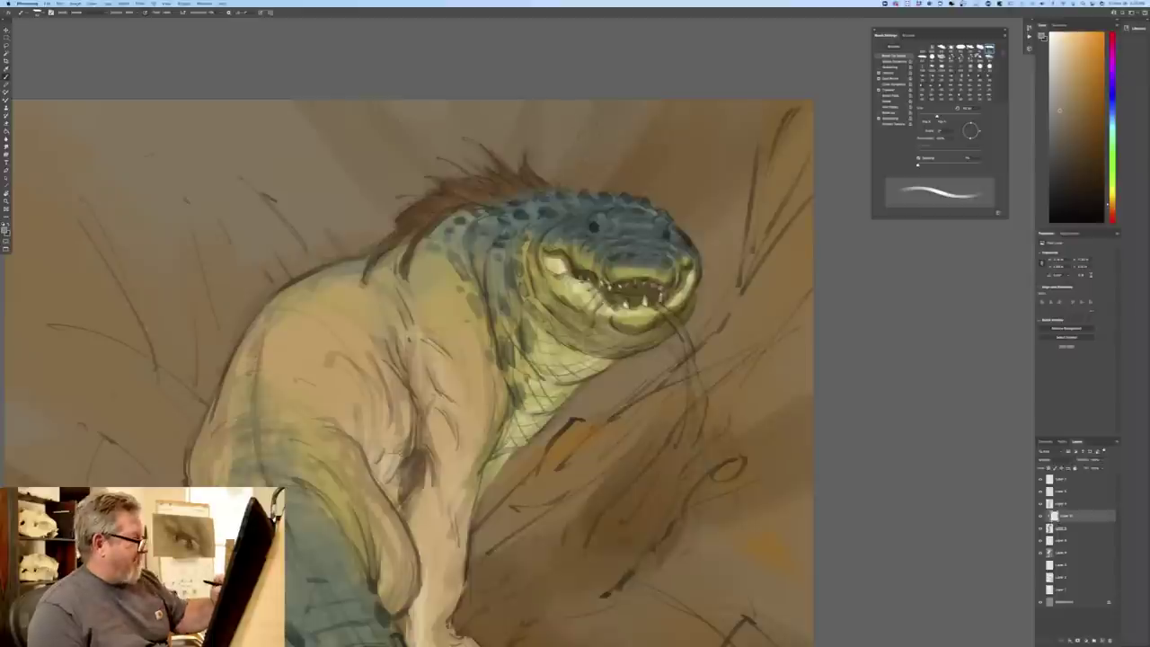
mouse_move(537, 263)
mouse_down()
mouse_move(561, 313)
mouse_move(579, 318)
mouse_move(570, 300)
mouse_move(599, 316)
mouse_move(615, 338)
mouse_move(602, 339)
mouse_up()
drag(571, 318, 585, 334)
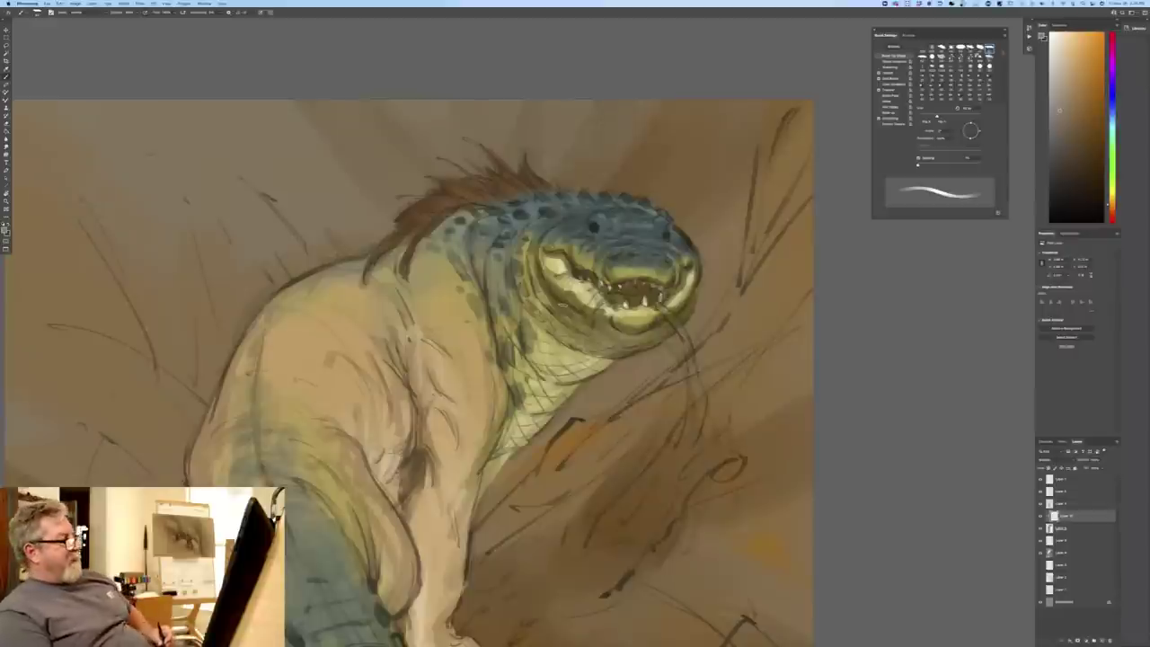
- Enlarge the brush slightly and shade the throat below the jaw and the side of the neck
click(262, 13)
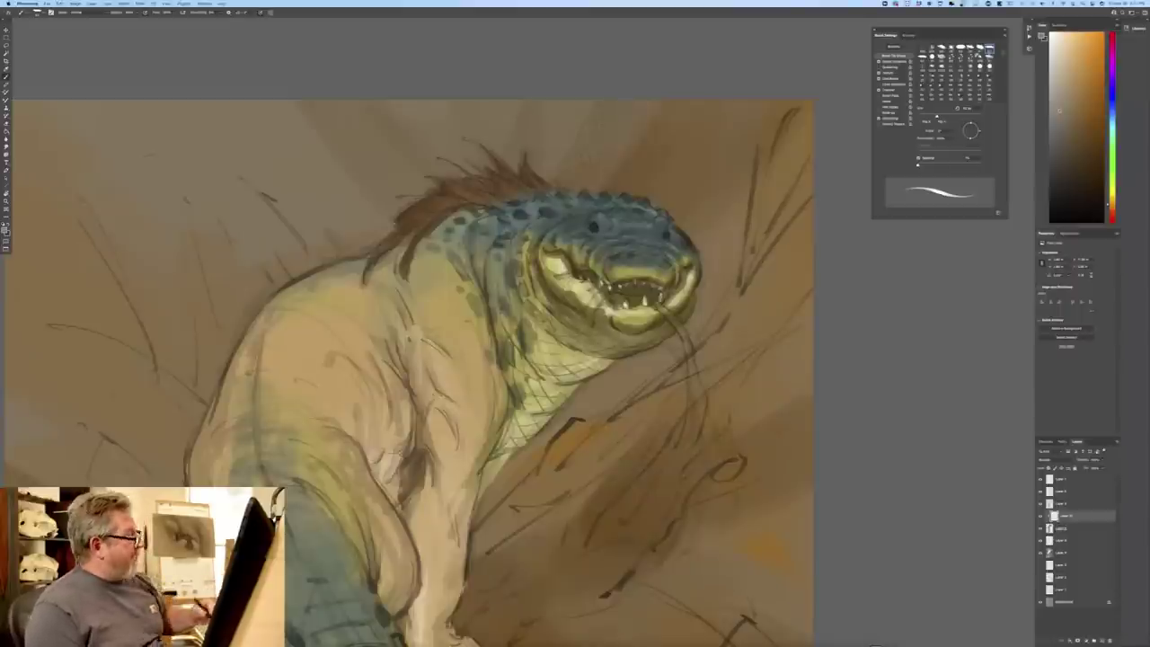
key(super+minus)
key(super+minus)
key(super+minus)
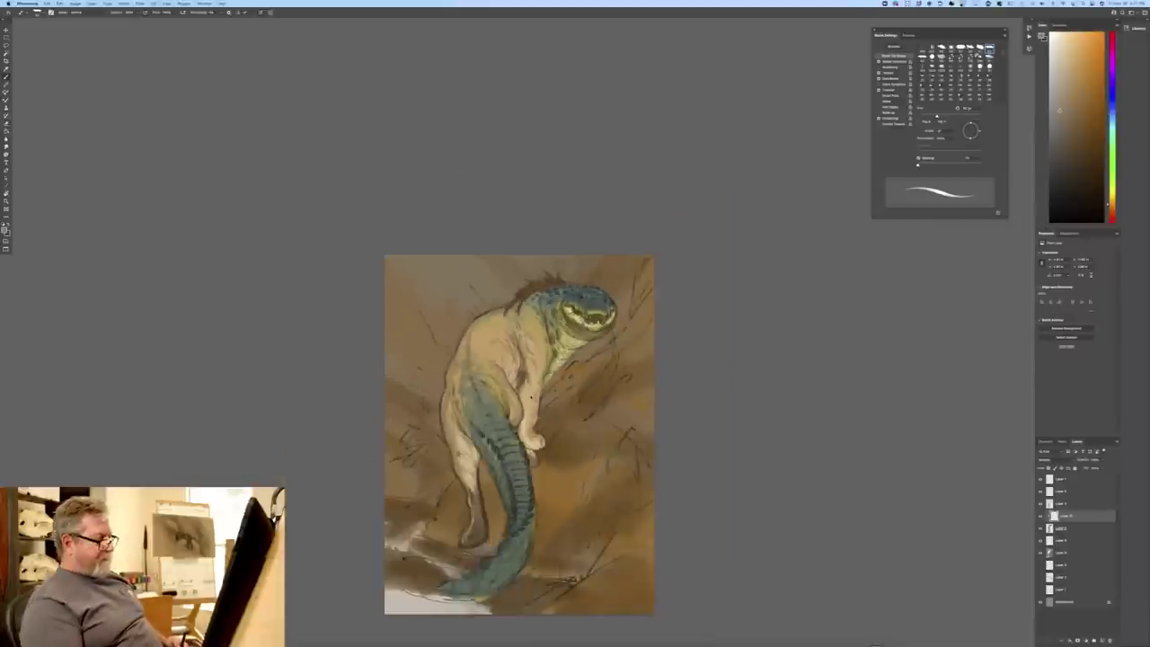
key(ctrl+plus)
key(ctrl+plus)
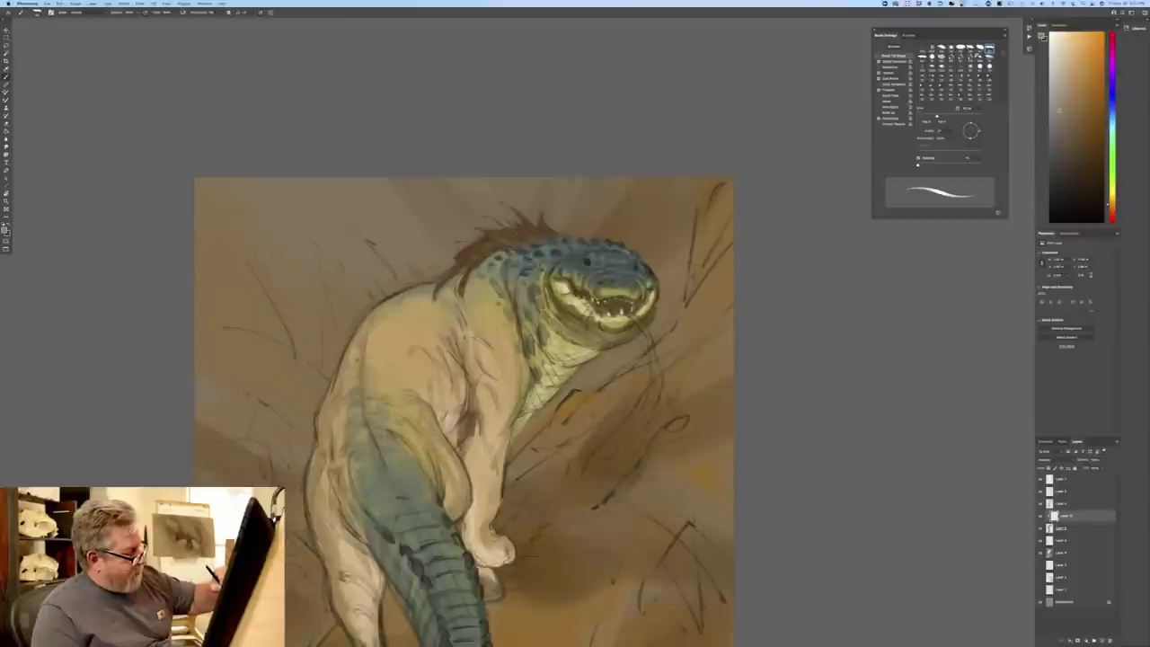
click(260, 12)
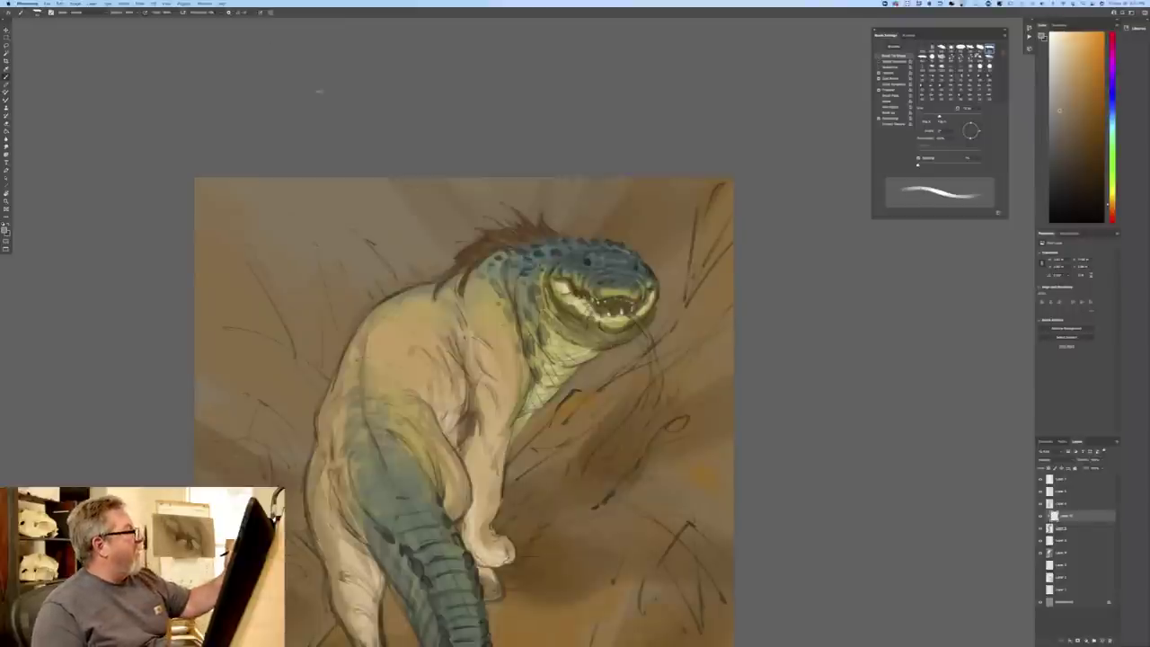
mouse_move(593, 352)
mouse_down()
mouse_move(553, 349)
mouse_move(552, 301)
mouse_move(543, 309)
mouse_move(537, 282)
mouse_move(537, 320)
mouse_move(524, 298)
mouse_up()
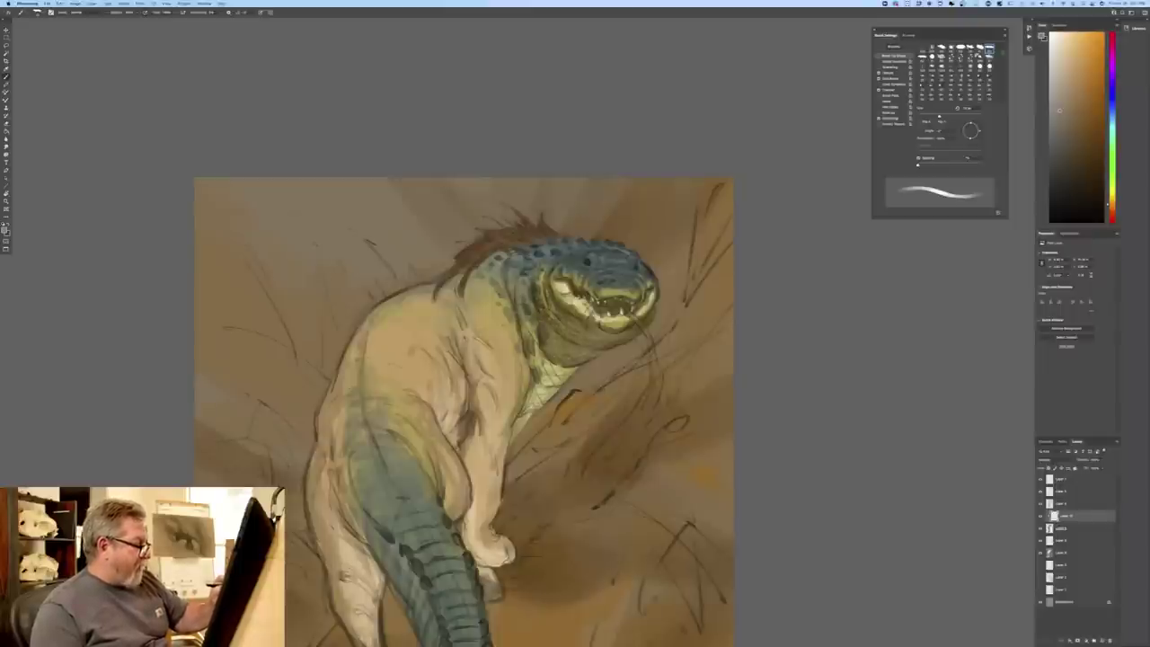
click(261, 12)
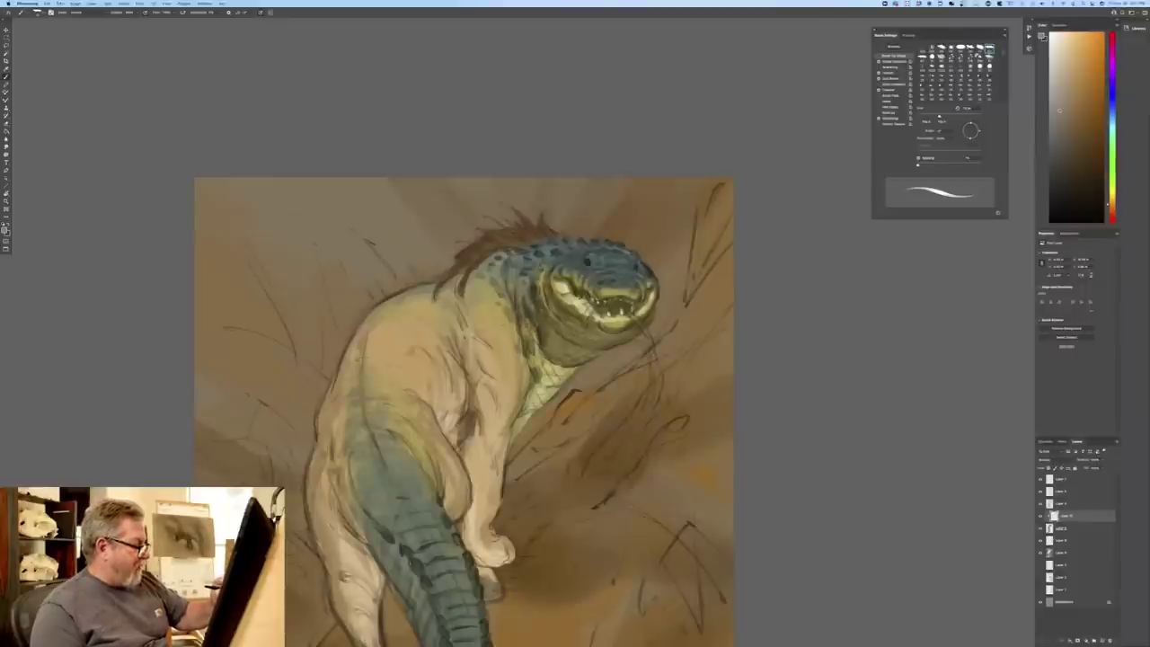
mouse_move(539, 325)
mouse_down()
mouse_move(526, 350)
mouse_move(559, 387)
mouse_move(532, 375)
mouse_up()
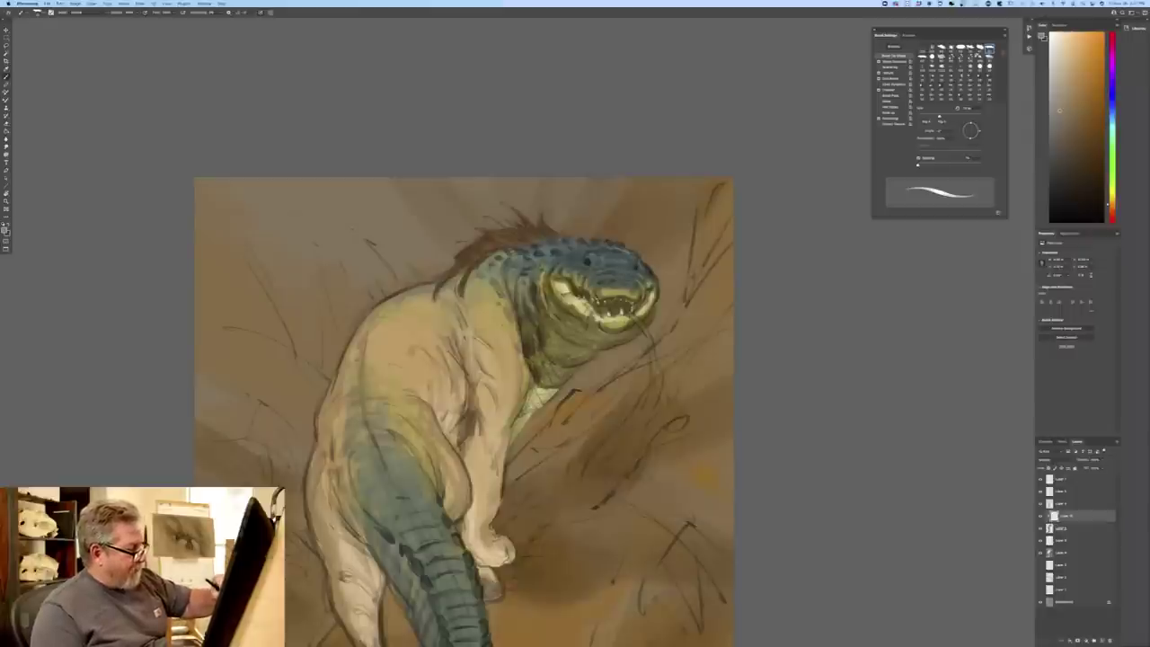
drag(557, 356, 554, 334)
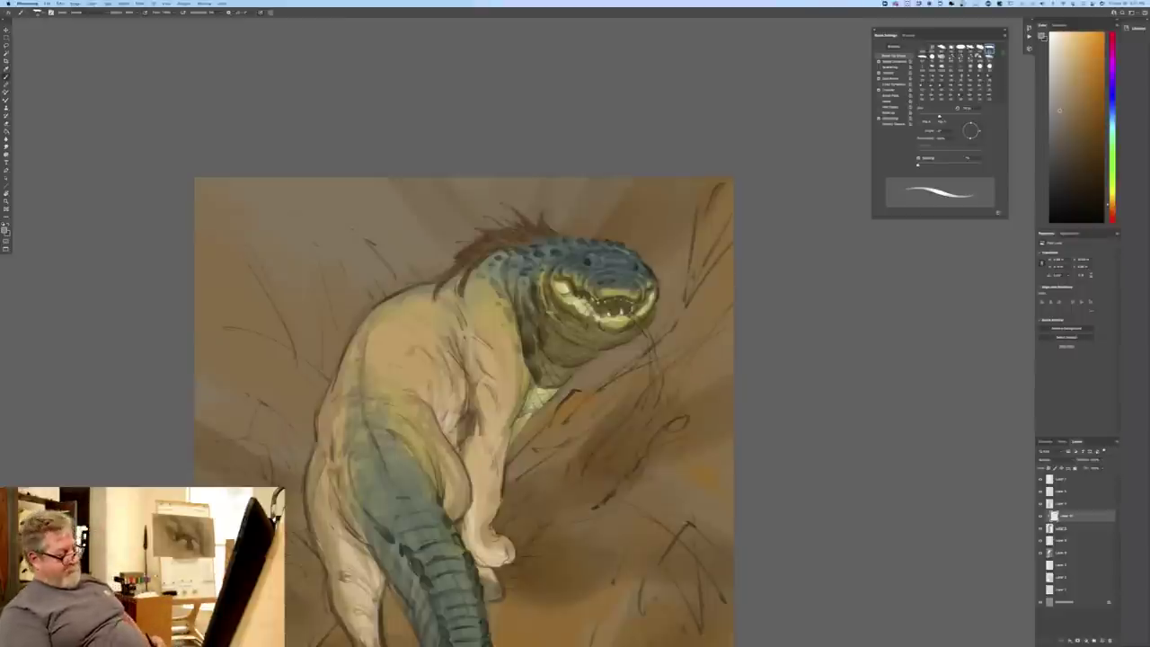
- Shade the pale lower throat down to the chest and along the adjoining edge of the front limb
key(super+plus)
drag(467, 395, 446, 264)
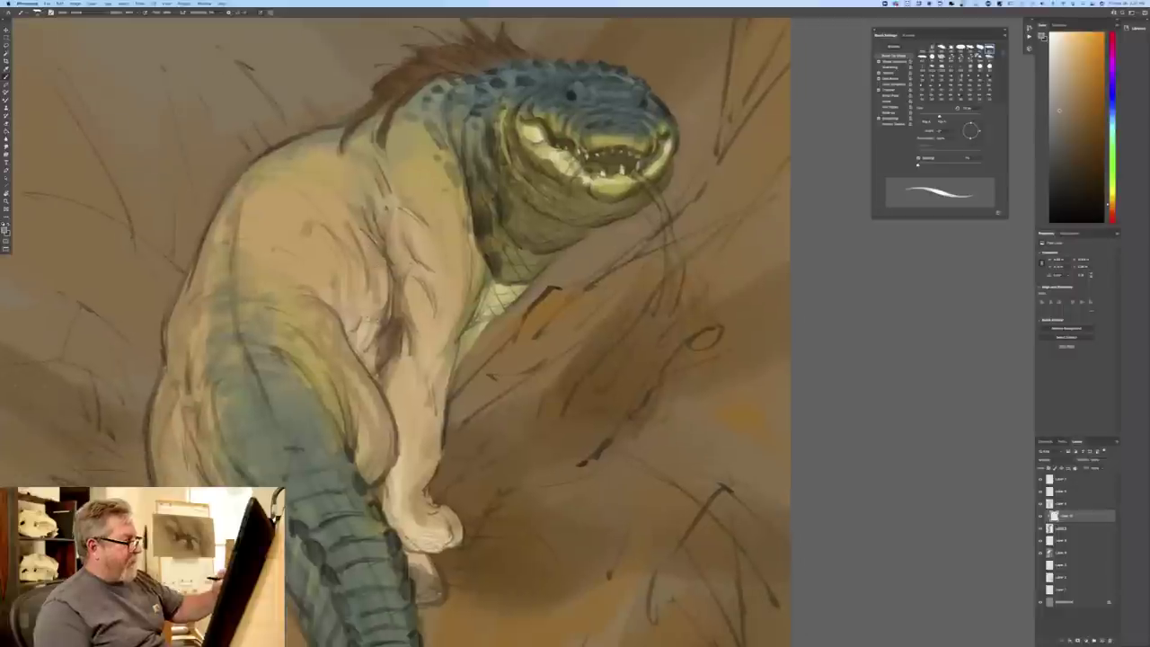
mouse_move(525, 286)
mouse_down()
mouse_move(485, 311)
mouse_move(485, 255)
mouse_move(480, 319)
mouse_move(476, 306)
mouse_move(472, 346)
mouse_move(467, 324)
mouse_move(454, 367)
mouse_move(471, 334)
mouse_up()
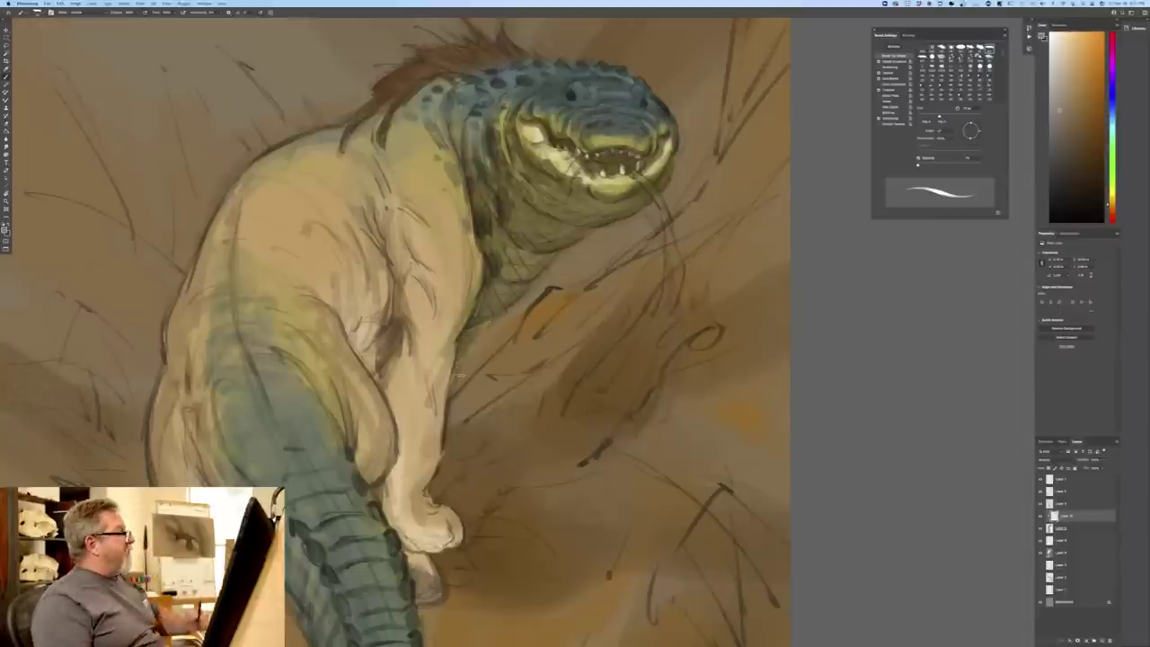
click(879, 61)
drag(482, 244, 471, 299)
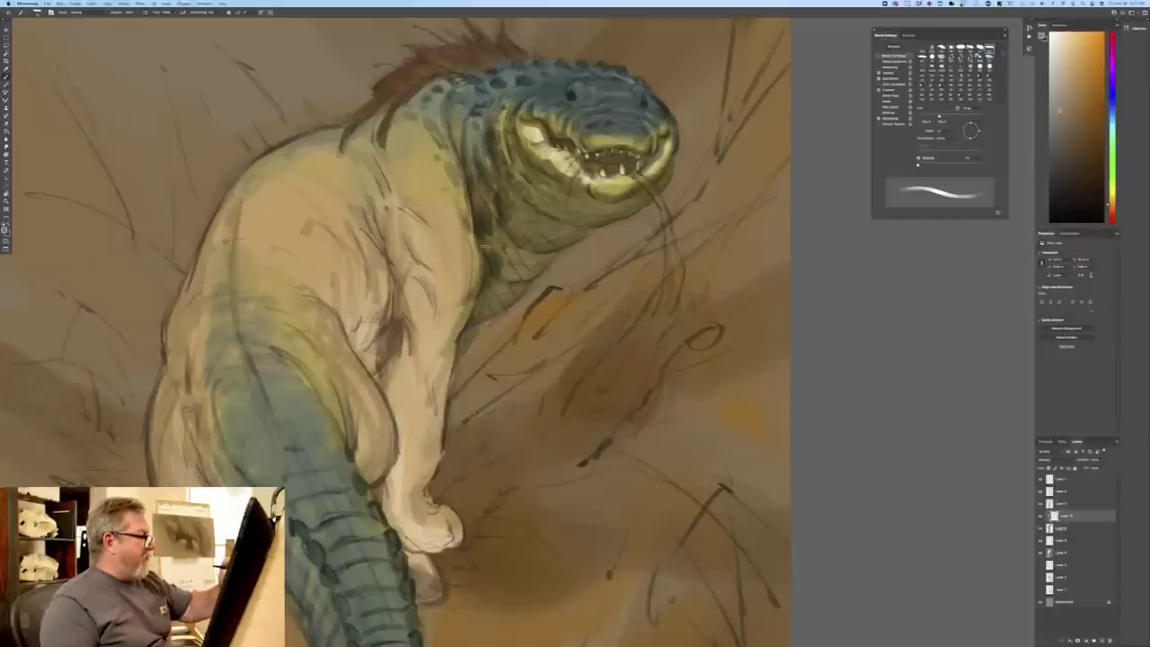
- Shade the side of the creature's neck beside the shoulder and the scales along the top of the head
drag(438, 177, 476, 251)
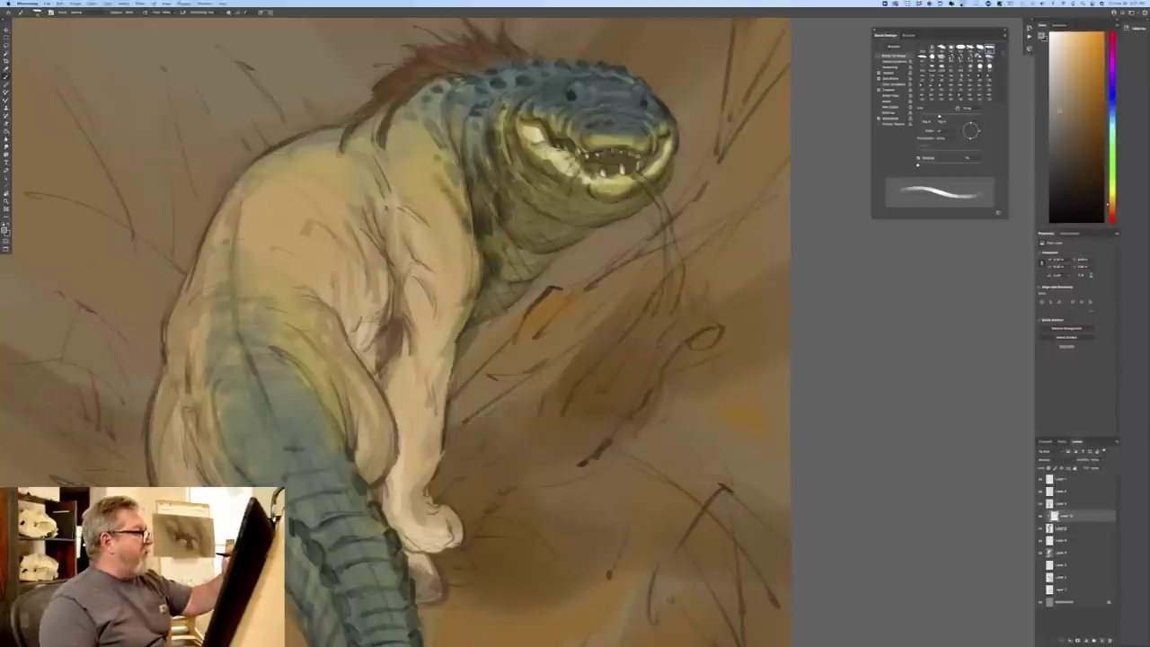
click(879, 61)
drag(453, 127, 466, 173)
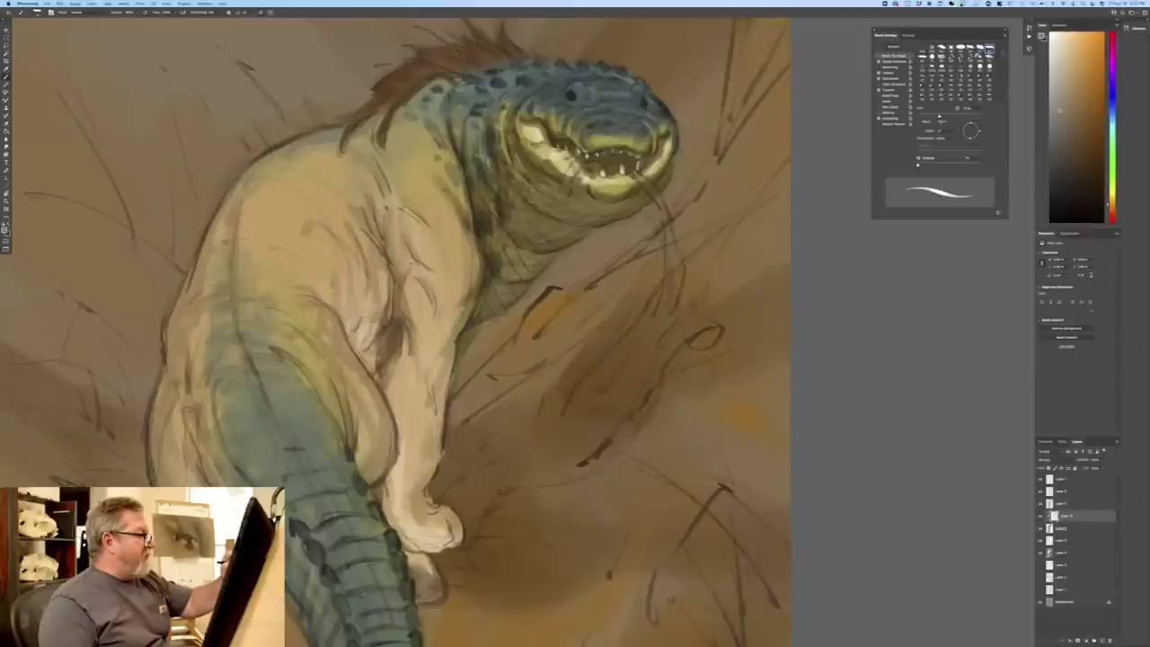
drag(437, 132, 461, 174)
drag(435, 146, 451, 160)
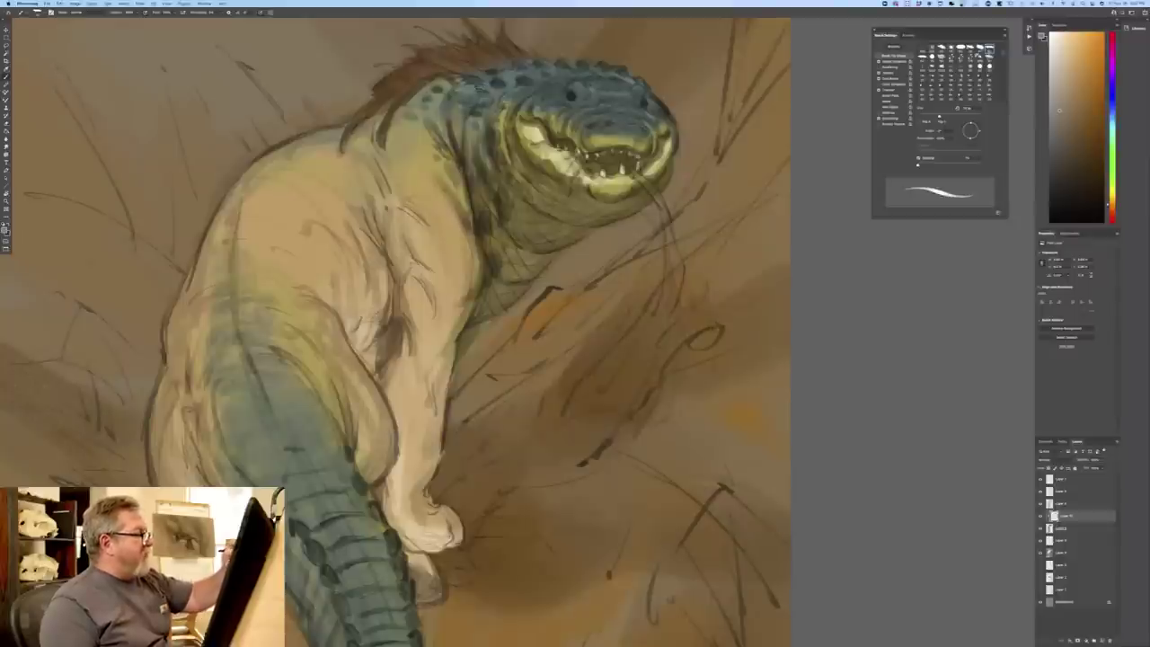
mouse_move(486, 90)
mouse_down()
mouse_move(478, 96)
mouse_move(530, 86)
mouse_up()
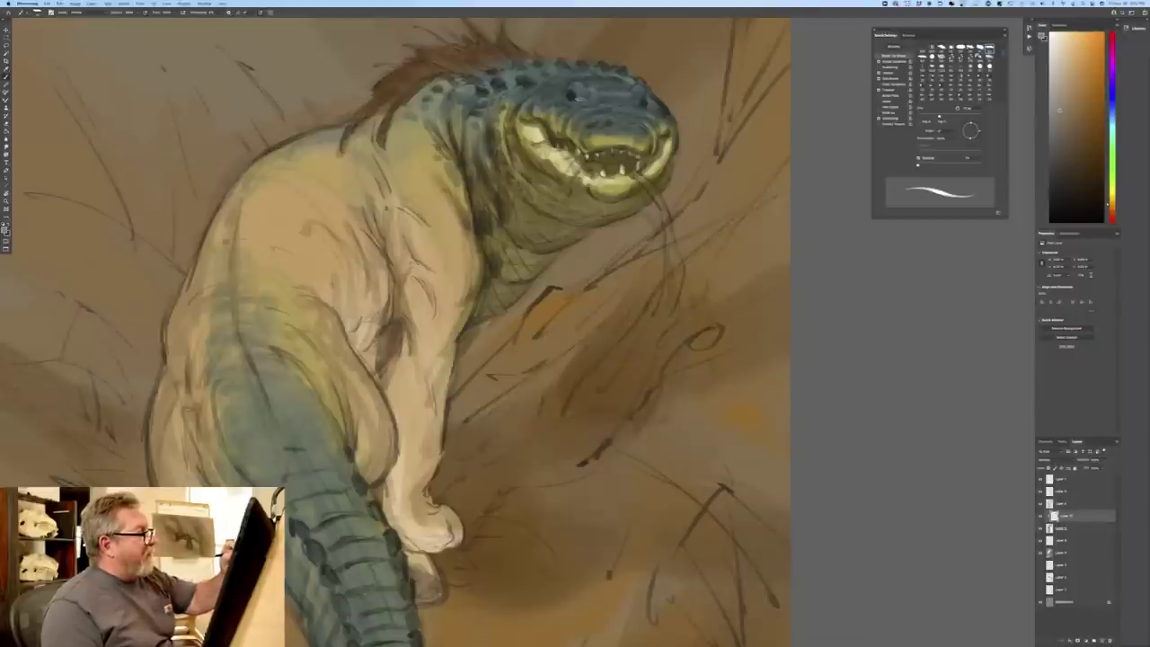
drag(575, 92, 528, 104)
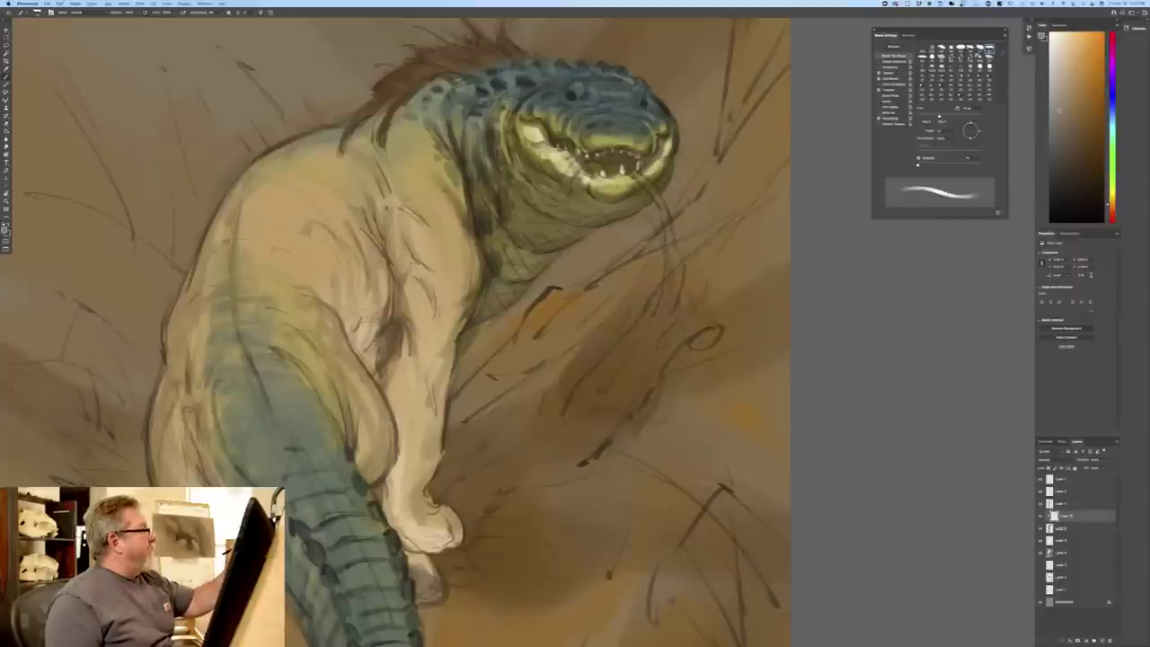
- Shade the muscle folds of the front limb from the shoulder and elbow down the forearm
drag(416, 256, 441, 276)
drag(417, 257, 436, 267)
mouse_move(402, 230)
mouse_down()
mouse_move(443, 269)
mouse_move(436, 294)
mouse_move(448, 307)
mouse_up()
drag(413, 261, 398, 284)
mouse_move(386, 255)
mouse_down()
mouse_move(401, 285)
mouse_move(390, 312)
mouse_move(392, 251)
mouse_move(428, 314)
mouse_up()
drag(424, 299, 436, 332)
mouse_move(430, 325)
mouse_down()
mouse_move(441, 335)
mouse_move(422, 384)
mouse_move(437, 388)
mouse_move(433, 410)
mouse_up()
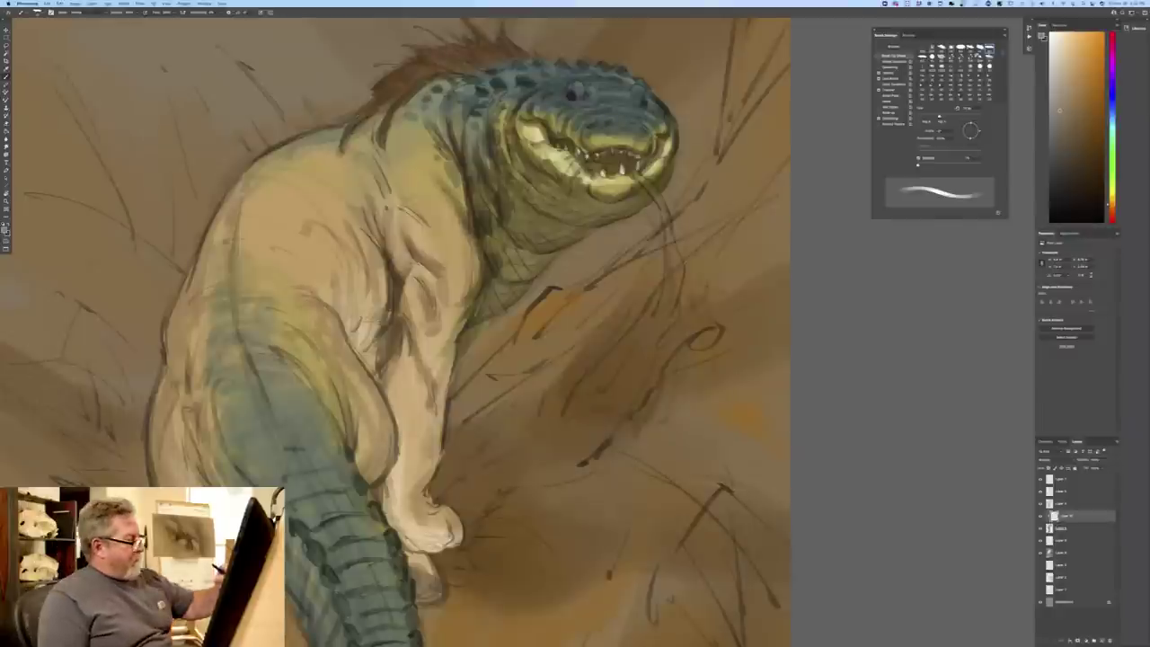
drag(469, 302, 449, 381)
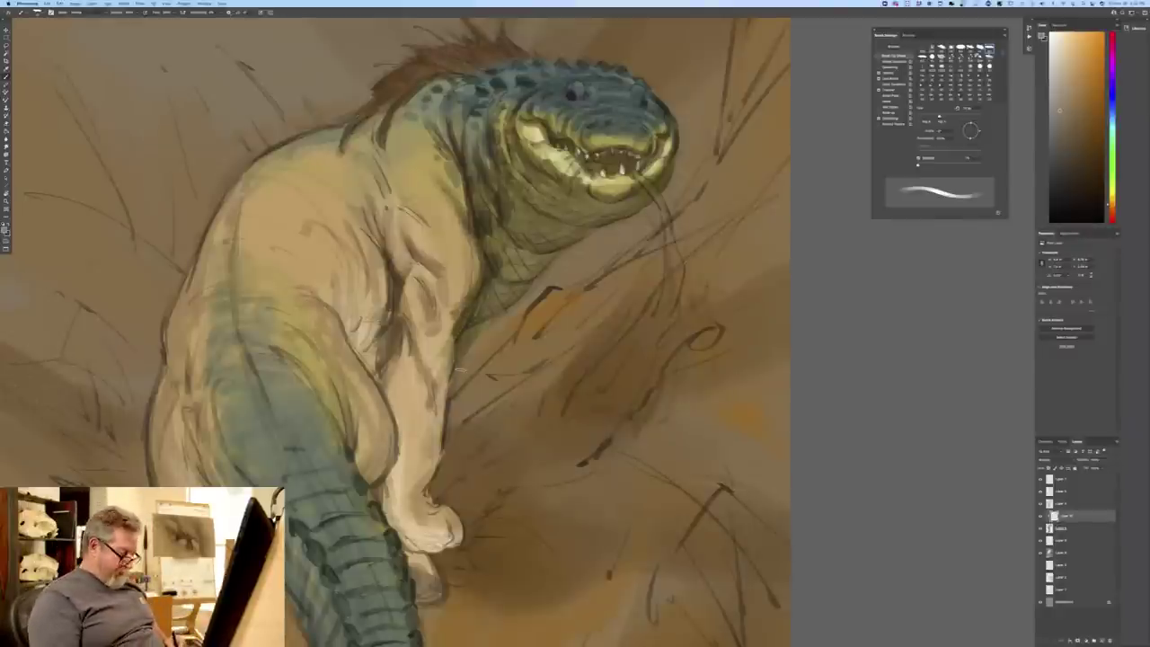
- Choose a darker brown paint colour and deepen the shadow inside the creature's mouth around the teeth
key(super+minus)
key(super+minus)
key(ctrl+plus)
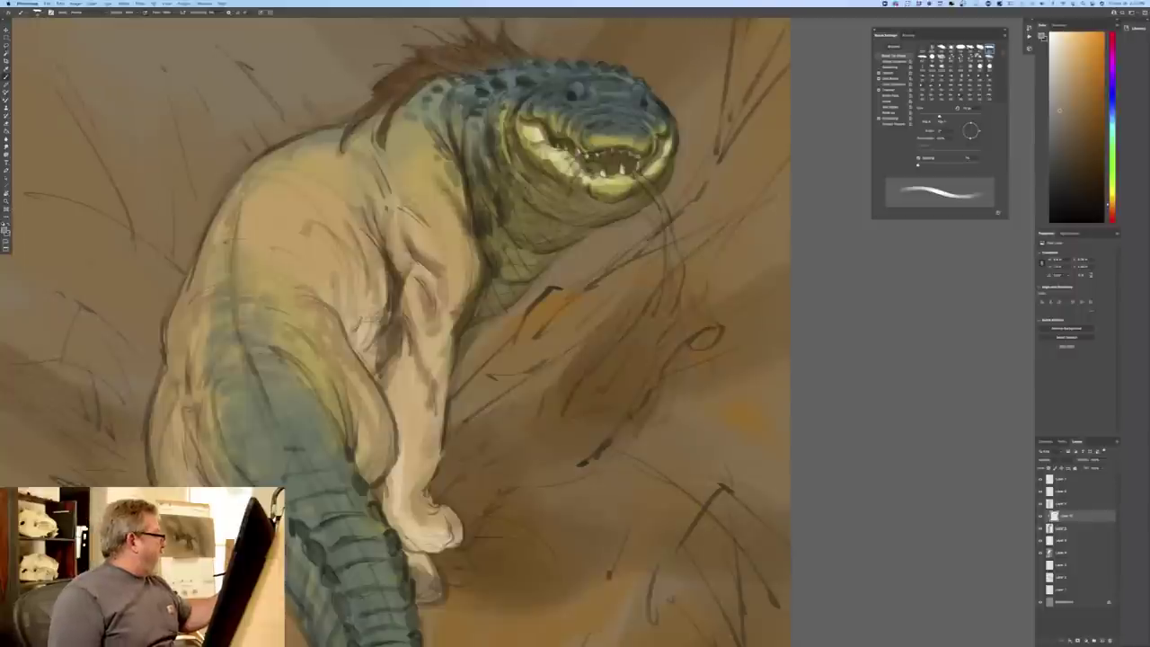
click(5, 230)
key(Return)
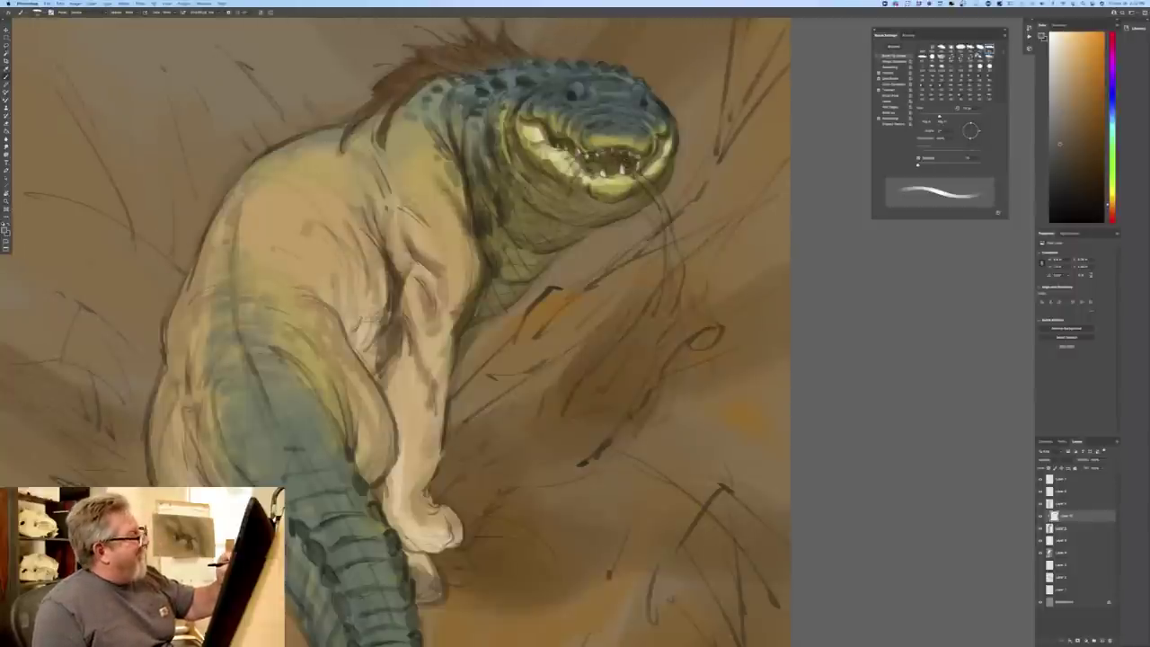
mouse_move(615, 157)
mouse_down()
mouse_move(604, 159)
mouse_move(611, 175)
mouse_move(586, 159)
mouse_move(646, 159)
mouse_move(583, 159)
mouse_move(592, 163)
mouse_move(567, 145)
mouse_up()
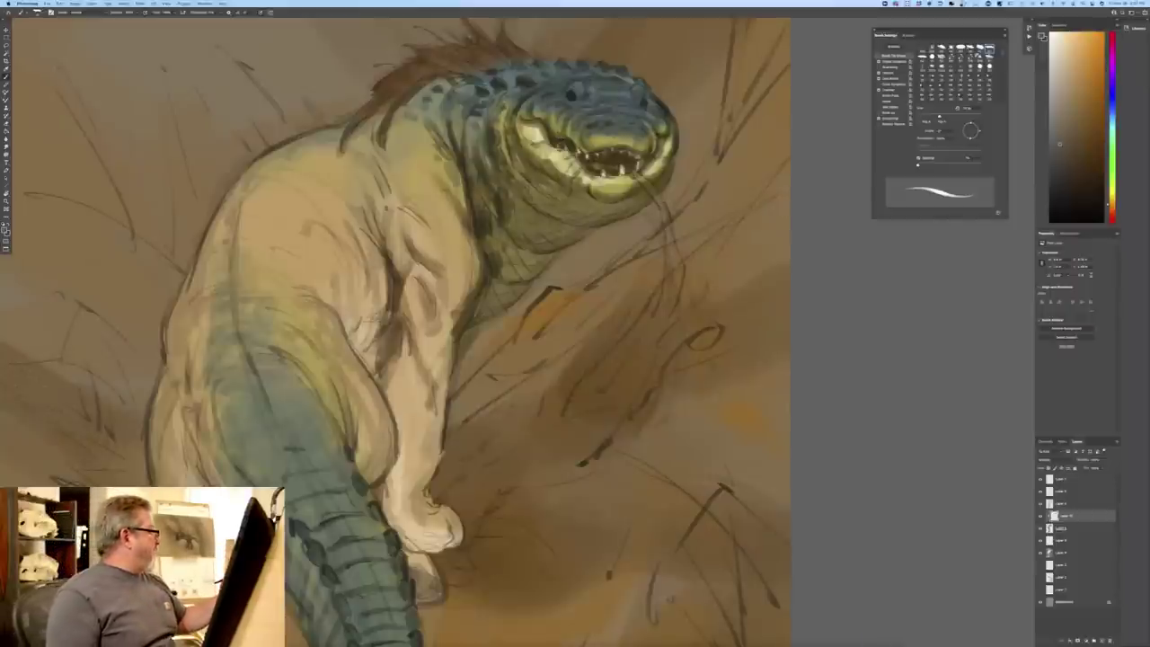
- Choose a lighter greyish brown and shade the gap between the belly, the knee and the front limb
click(4, 230)
click(188, 205)
key(Return)
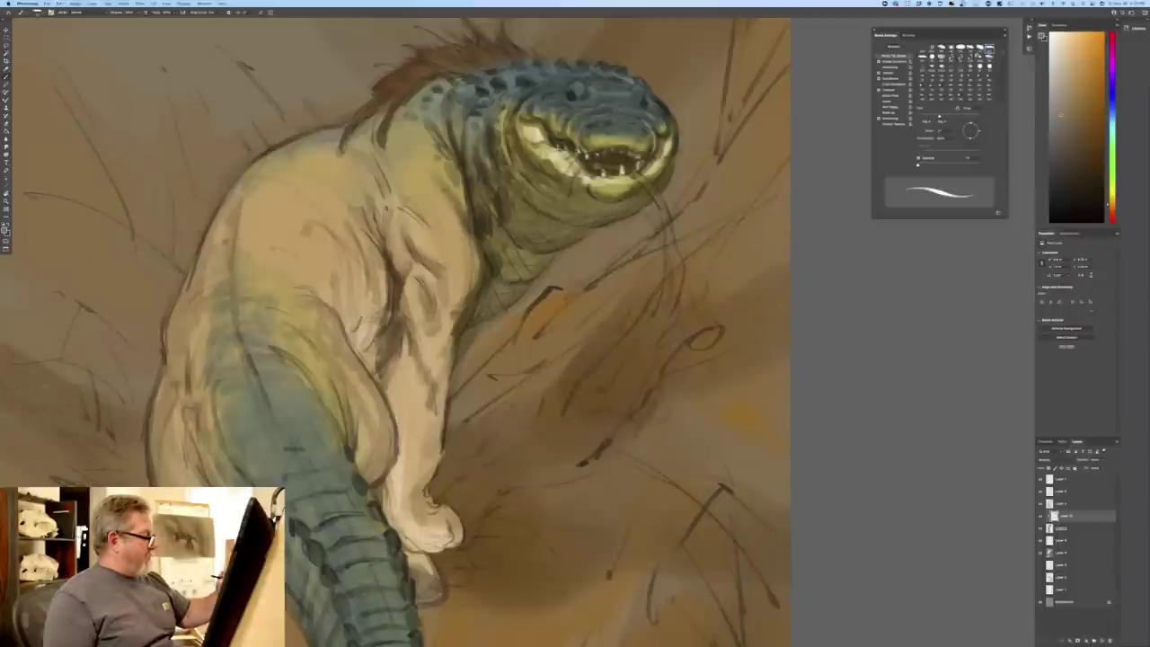
mouse_move(386, 306)
mouse_down()
mouse_move(361, 322)
mouse_move(361, 359)
mouse_move(391, 350)
mouse_move(375, 370)
mouse_up()
mouse_move(398, 300)
mouse_down()
mouse_move(362, 354)
mouse_move(347, 340)
mouse_move(370, 373)
mouse_move(356, 367)
mouse_up()
drag(341, 326, 404, 432)
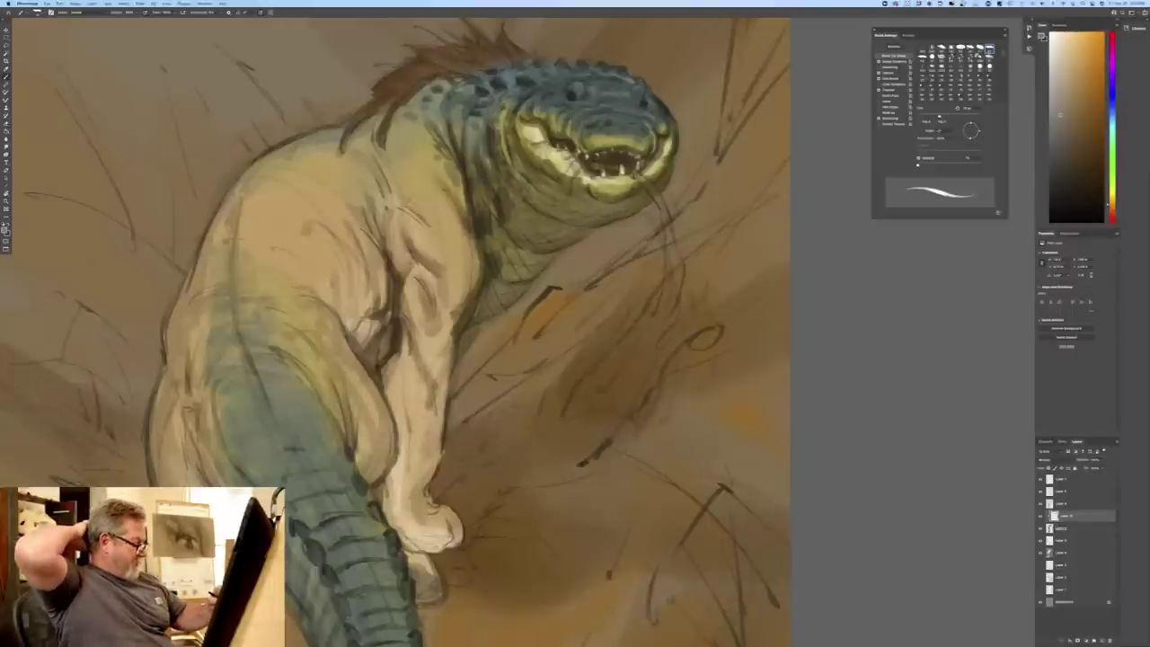
- Enlarge the brush slightly and shade the wrist and the toes of the front foot
key(bracketright)
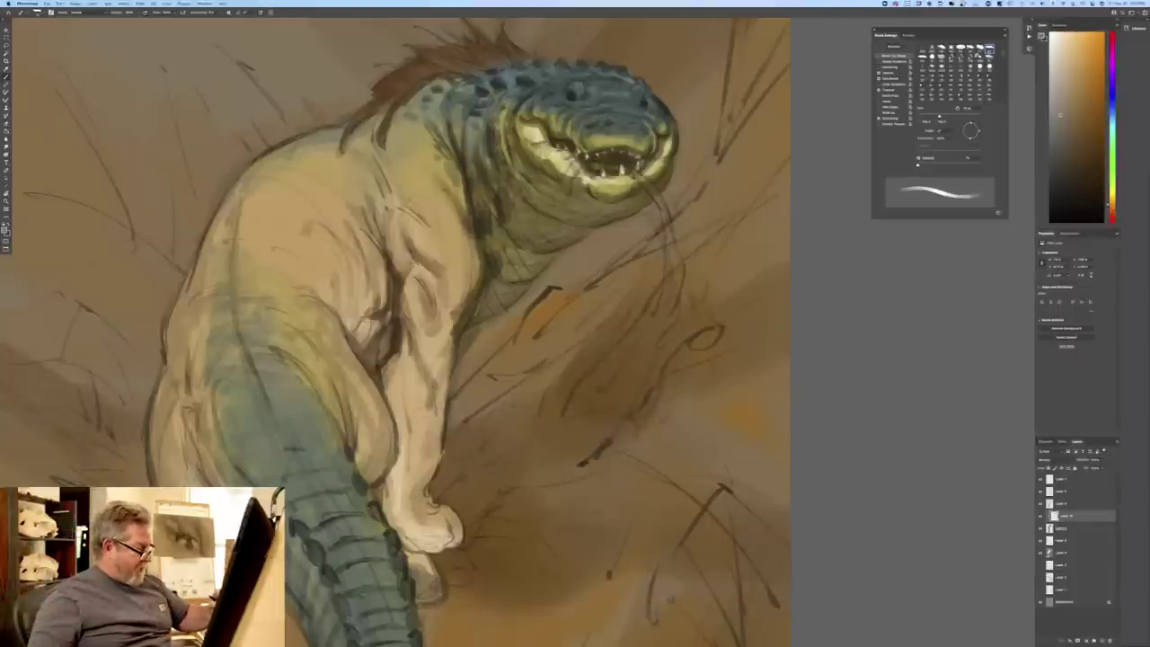
mouse_move(437, 450)
mouse_down()
mouse_move(426, 485)
mouse_move(400, 488)
mouse_move(416, 501)
mouse_move(395, 512)
mouse_move(438, 515)
mouse_move(443, 546)
mouse_move(406, 543)
mouse_move(455, 542)
mouse_up()
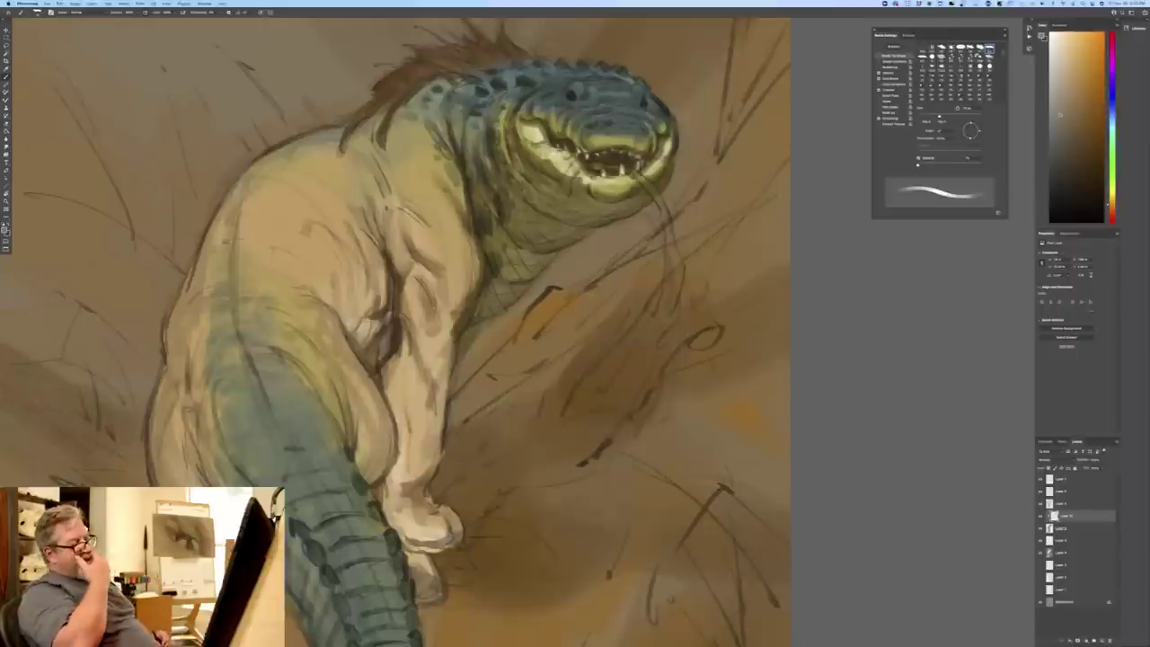
mouse_move(393, 475)
mouse_down()
mouse_move(389, 516)
mouse_move(408, 547)
mouse_move(444, 550)
mouse_move(405, 548)
mouse_up()
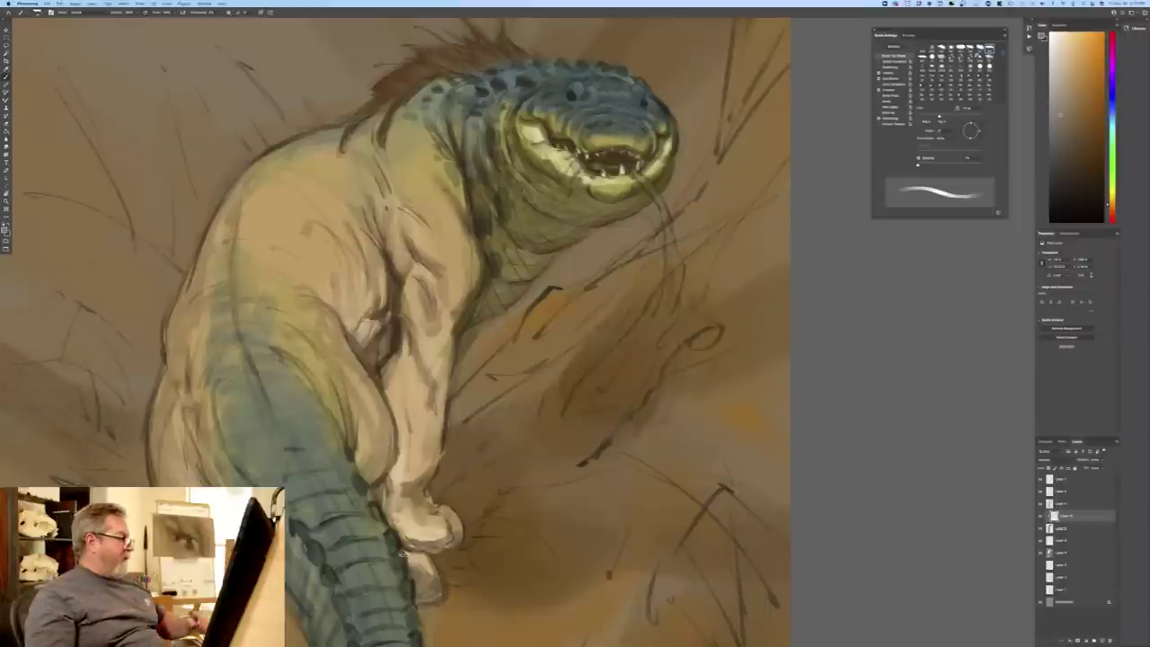
- Shade the skin folds on the creature's flank and lower belly beside the front limb
mouse_move(387, 267)
mouse_down()
mouse_move(389, 320)
mouse_move(344, 316)
mouse_up()
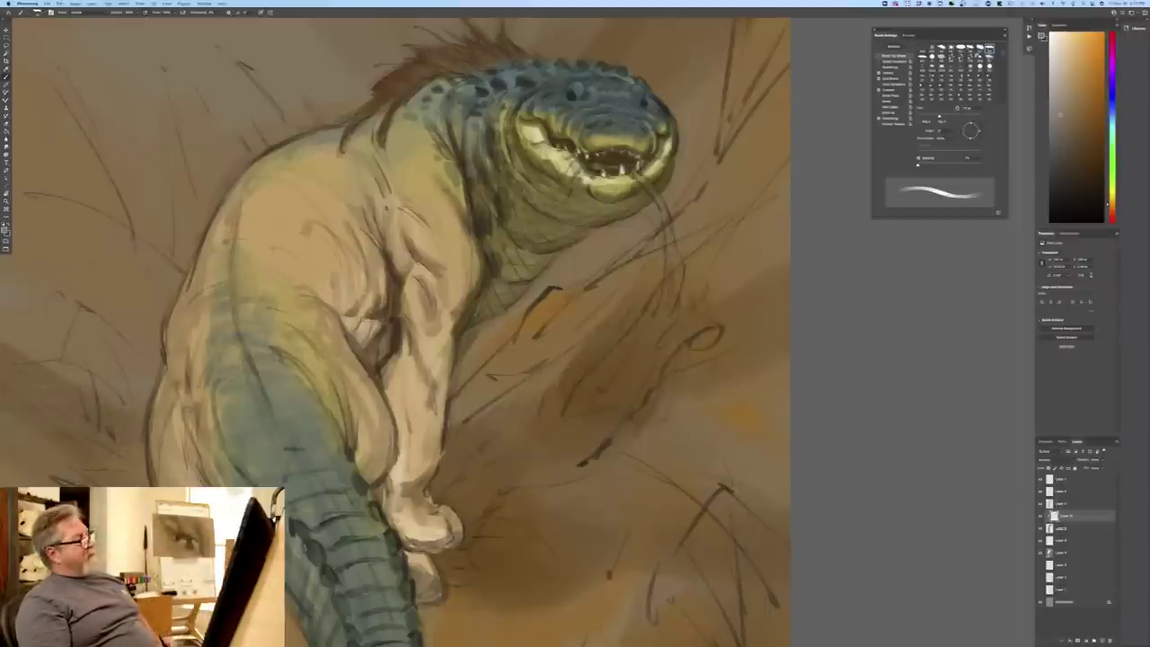
drag(310, 296, 333, 305)
drag(324, 276, 337, 307)
- Shade the outer edge of the back, the spine line down to the tail base, and the underside of the bent knee
mouse_move(257, 164)
mouse_down()
mouse_move(207, 235)
mouse_move(198, 286)
mouse_up()
mouse_move(241, 212)
mouse_down()
mouse_move(227, 276)
mouse_move(266, 403)
mouse_up()
drag(325, 432, 337, 451)
mouse_move(312, 407)
mouse_down()
mouse_move(336, 438)
mouse_move(318, 407)
mouse_up()
mouse_move(354, 445)
mouse_down()
mouse_move(341, 393)
mouse_move(363, 461)
mouse_move(392, 472)
mouse_move(390, 483)
mouse_up()
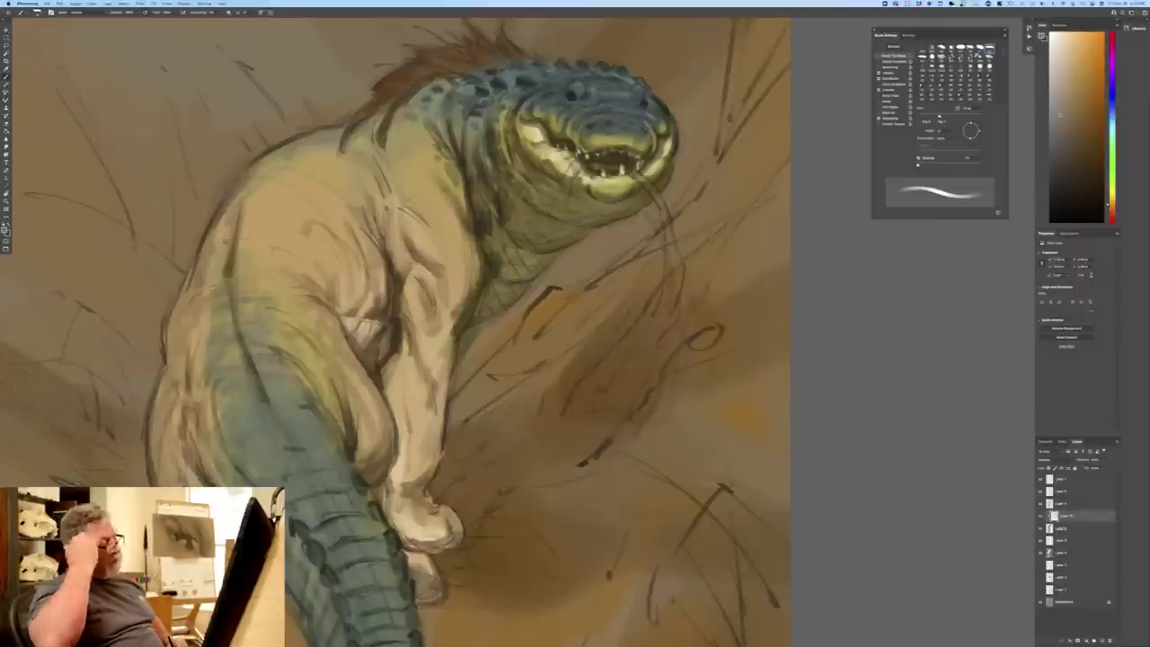
- Shade the inner edge of the front limb and the shadow side of the tail from its base downward
key(super+minus)
key(super+minus)
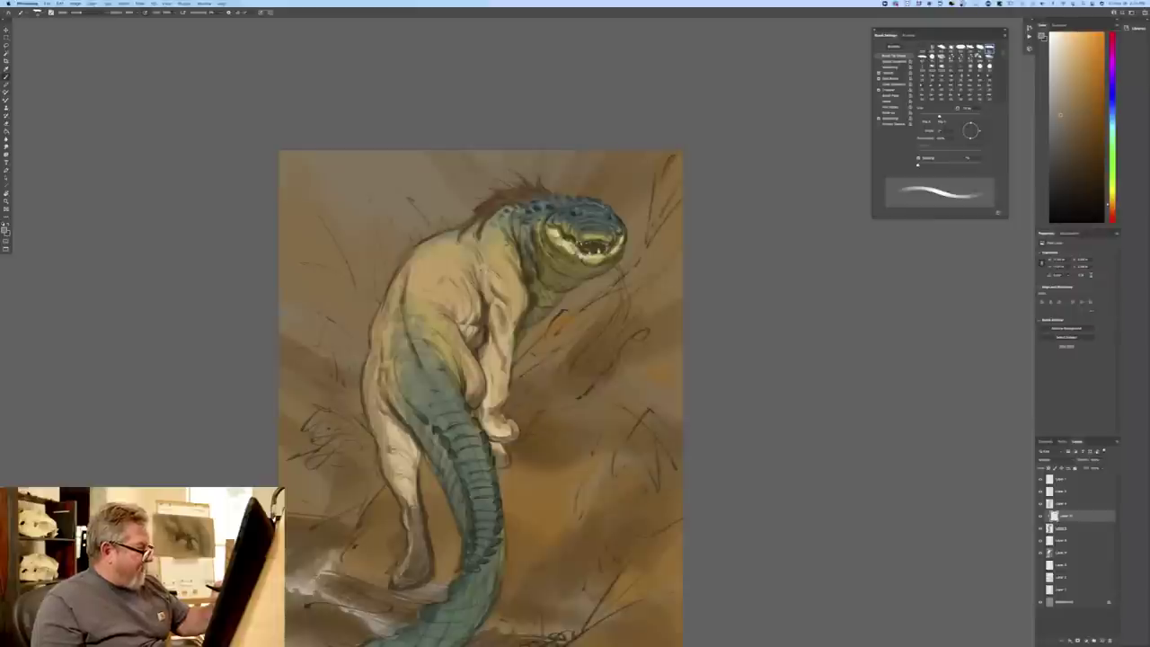
drag(489, 346, 483, 373)
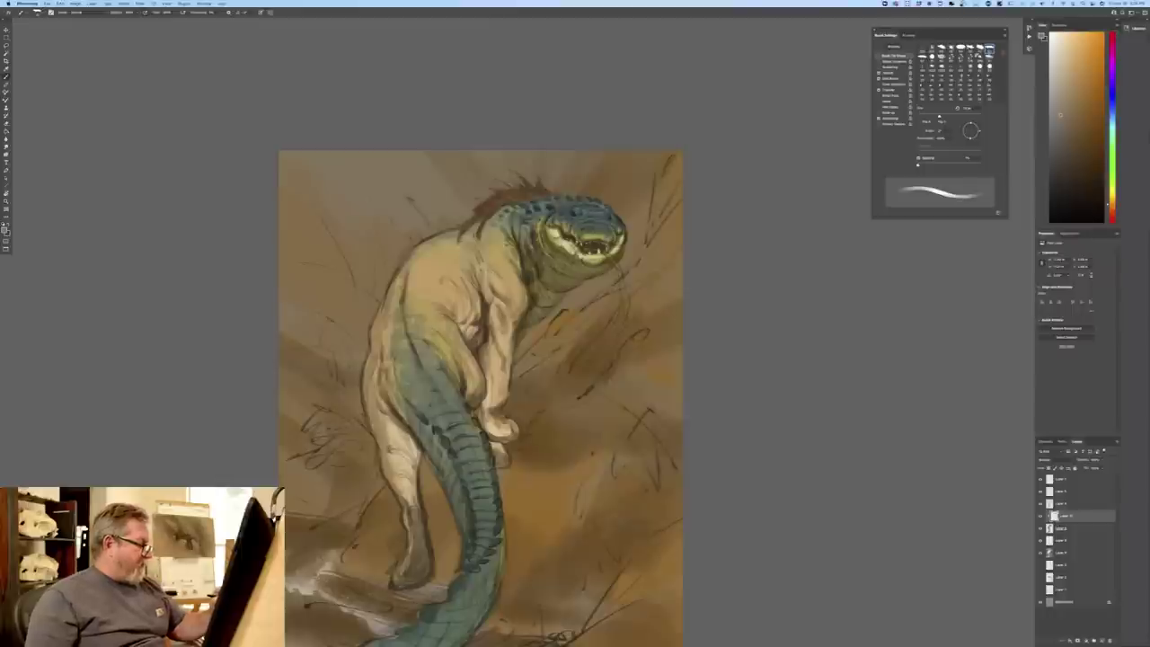
mouse_move(393, 370)
mouse_down()
mouse_move(392, 395)
mouse_move(472, 535)
mouse_up()
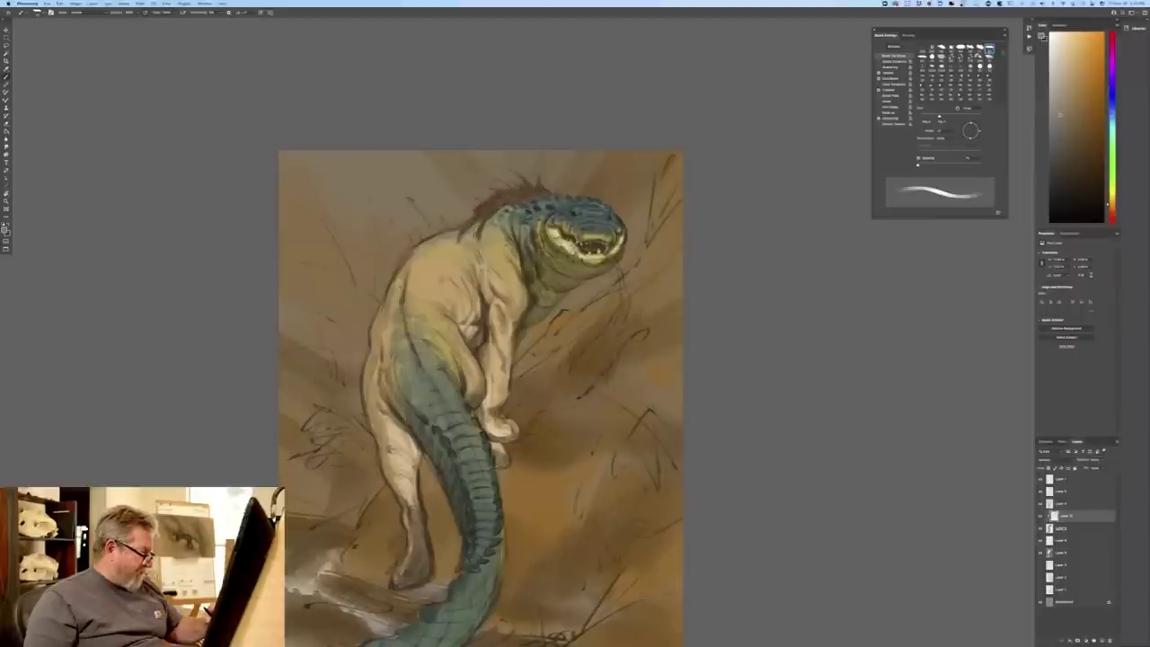
- Shade the creature's thigh and upper hind leg beside the tail base with dark, soft brush strokes
drag(439, 448, 430, 430)
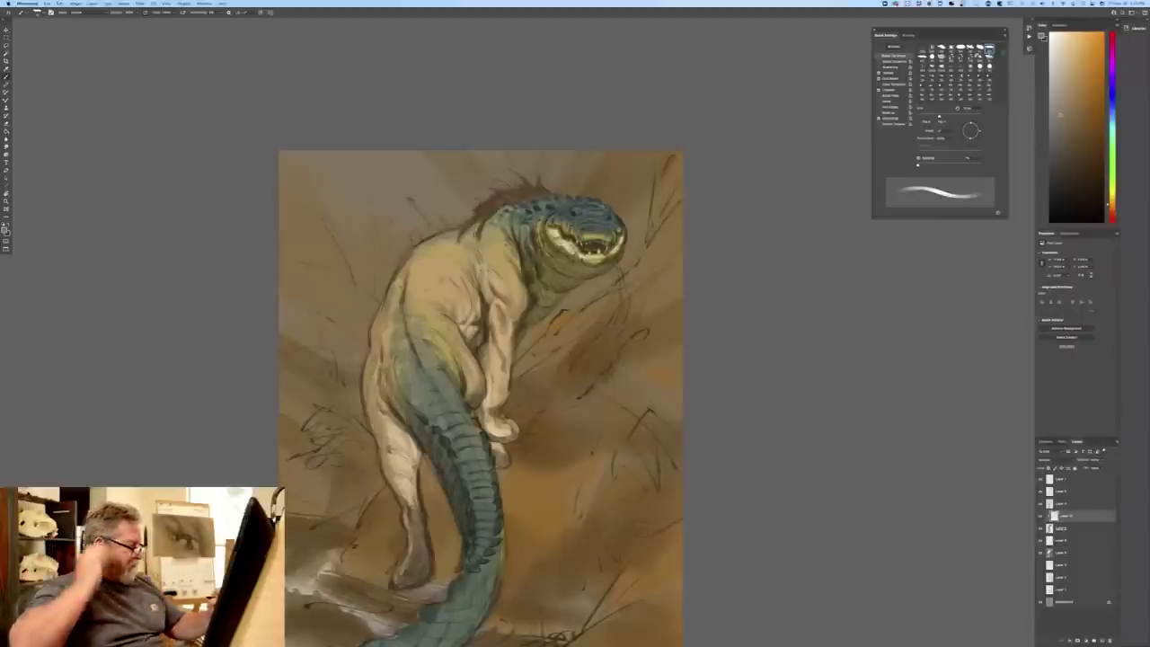
mouse_move(423, 409)
mouse_down()
mouse_move(432, 405)
mouse_move(418, 466)
mouse_move(416, 449)
mouse_up()
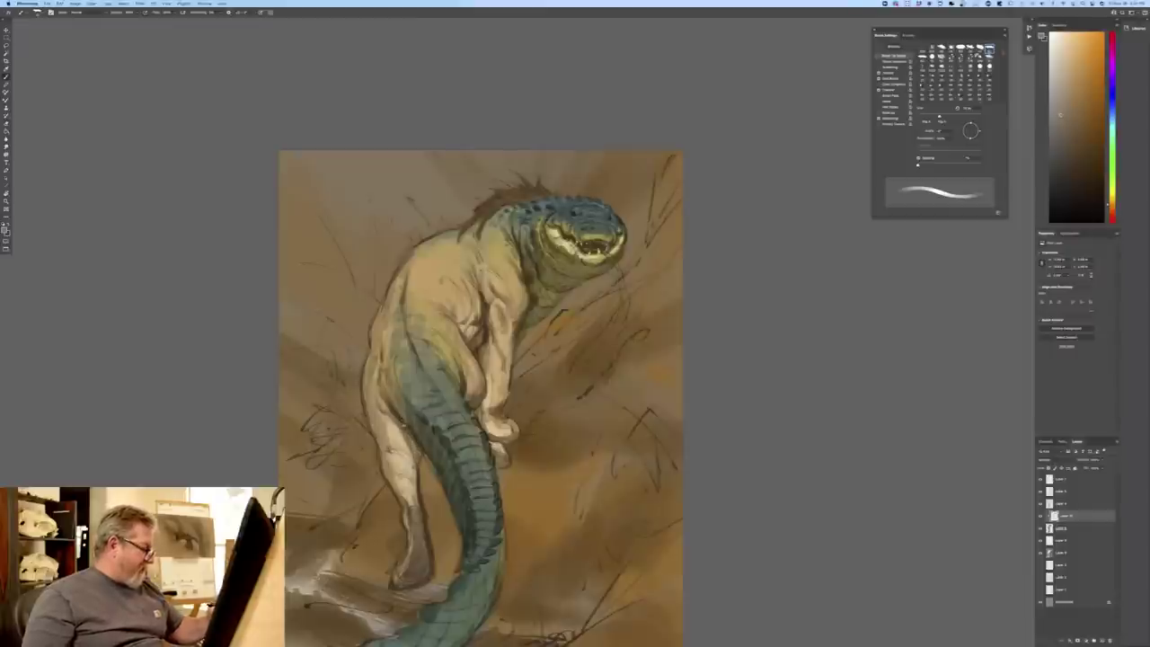
mouse_move(385, 399)
mouse_down()
mouse_move(416, 478)
mouse_move(409, 453)
mouse_up()
mouse_move(391, 444)
mouse_down()
mouse_move(408, 452)
mouse_move(380, 492)
mouse_up()
drag(388, 447, 383, 473)
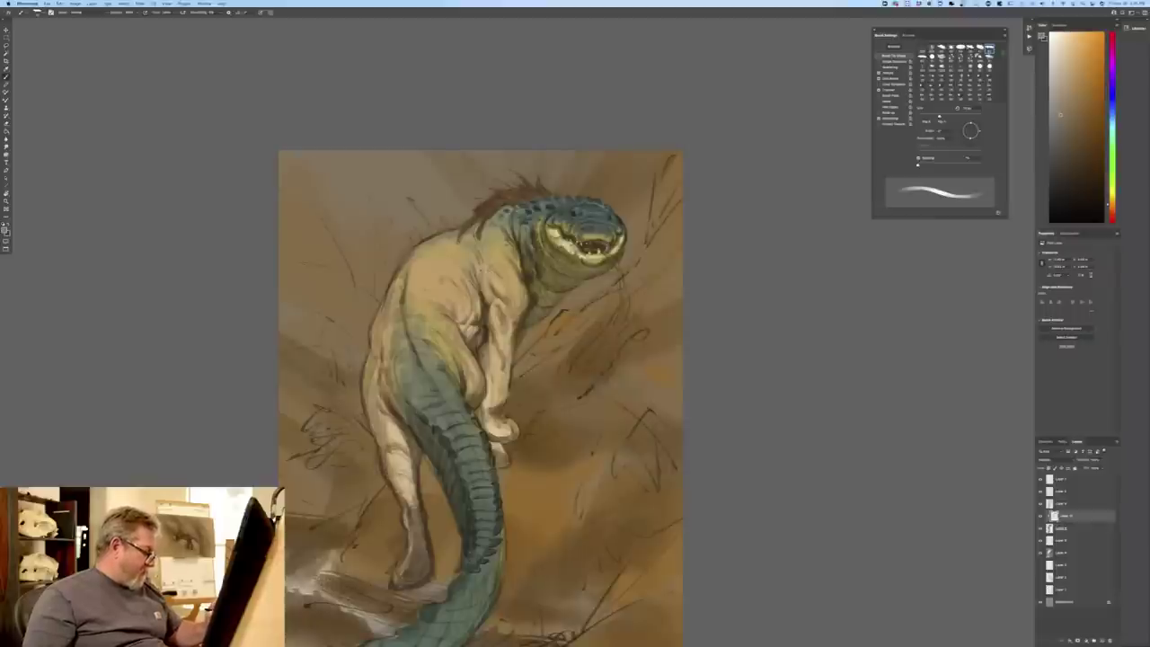
- Darken the outer contour of the hip and hind leg down to the ankle, and touch up the shading around the arm
drag(370, 393, 386, 464)
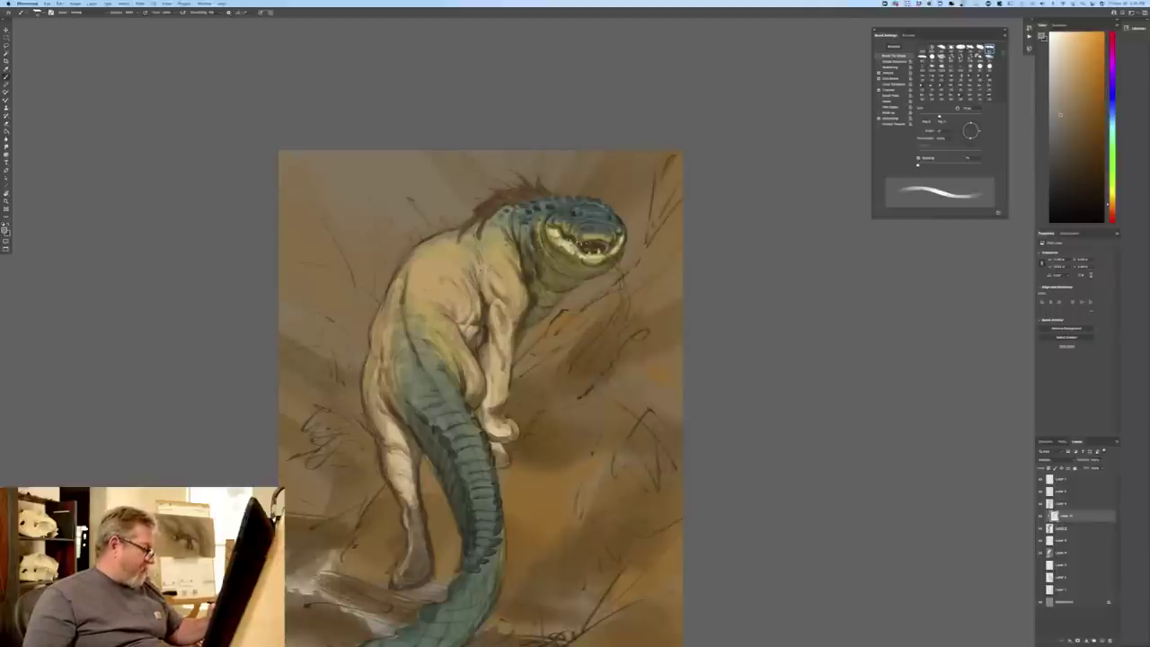
drag(365, 368, 363, 408)
drag(376, 330, 359, 406)
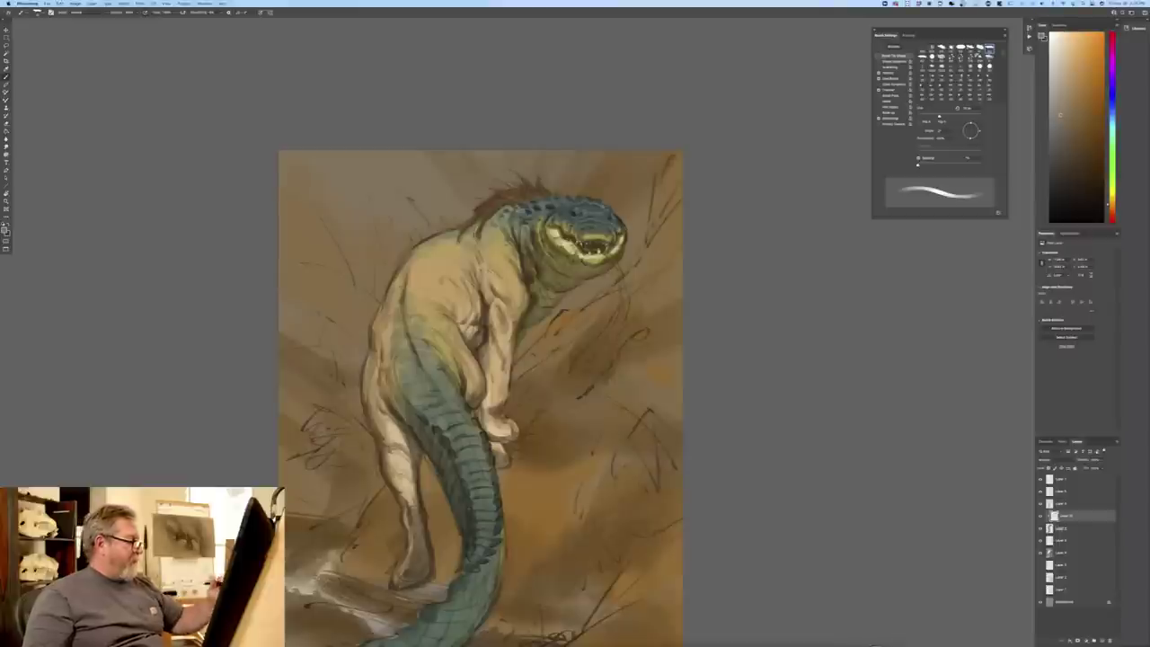
drag(381, 350, 382, 387)
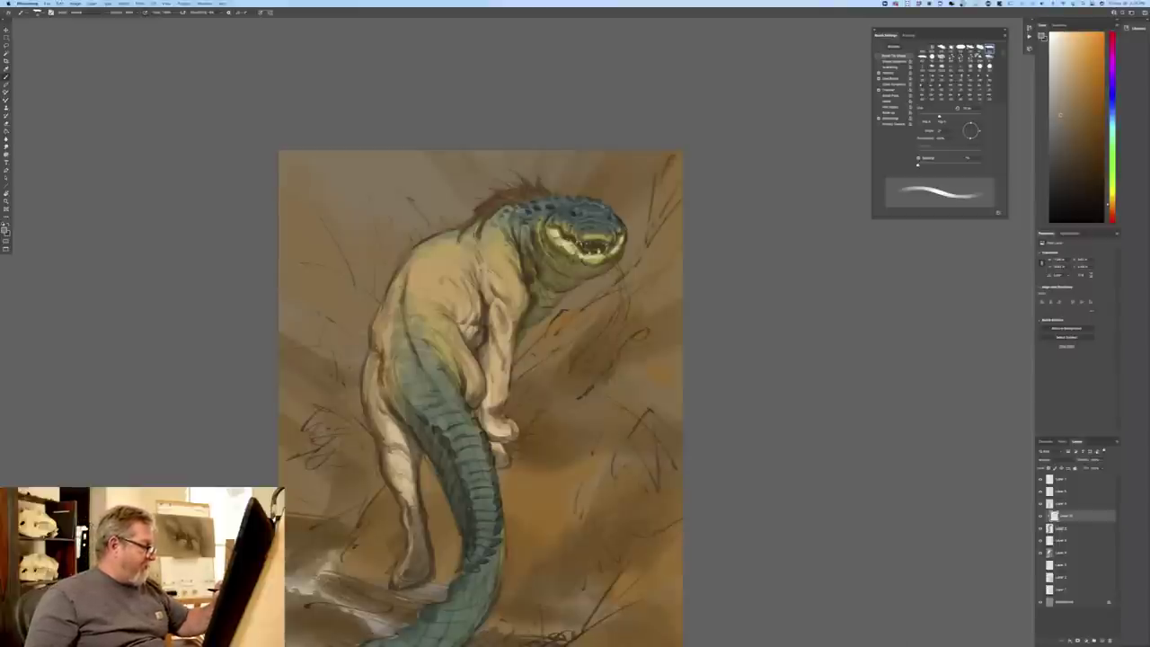
mouse_move(377, 321)
mouse_down()
mouse_move(363, 390)
mouse_move(370, 431)
mouse_move(414, 494)
mouse_up()
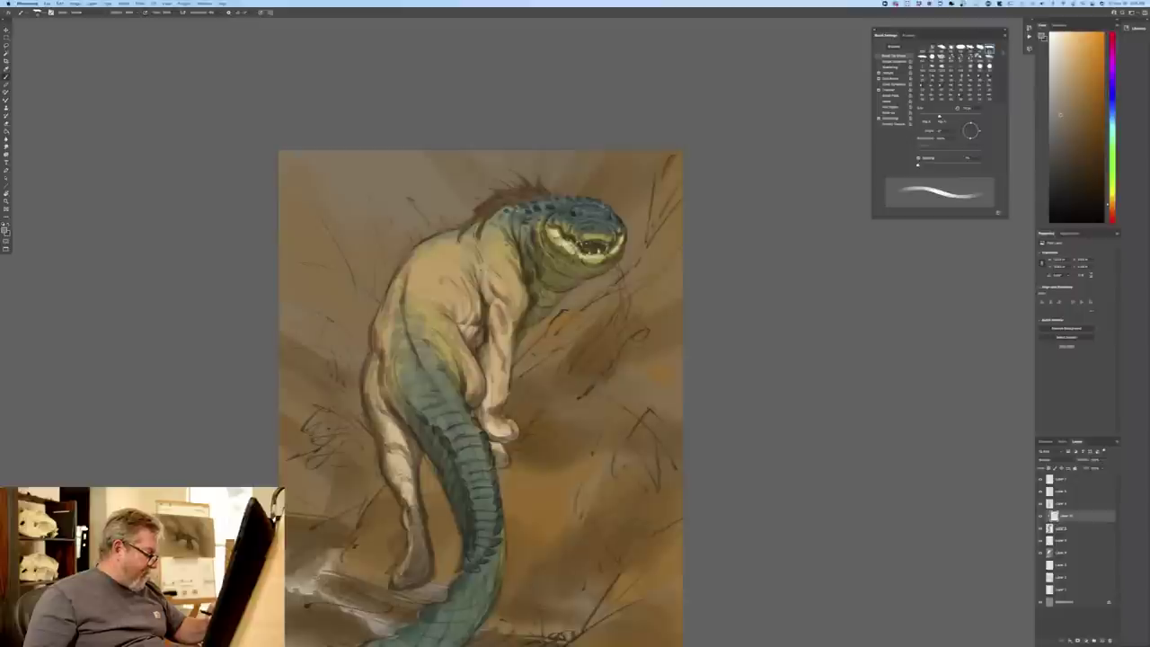
mouse_move(405, 513)
mouse_down()
mouse_move(409, 558)
mouse_move(396, 572)
mouse_up()
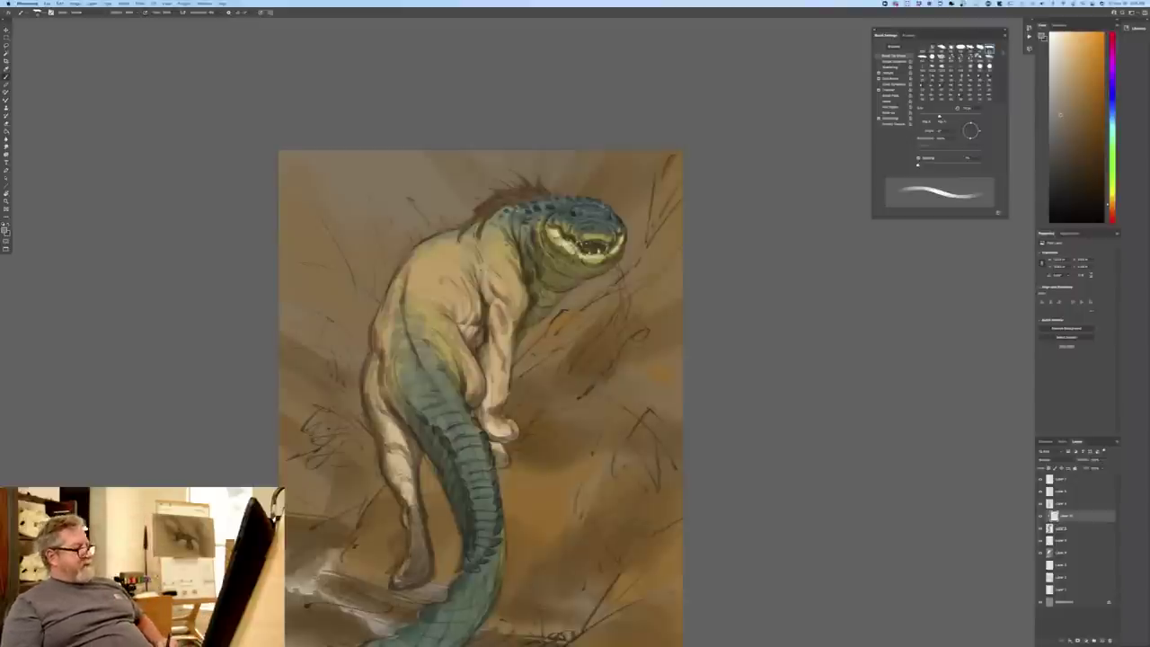
drag(479, 330, 482, 343)
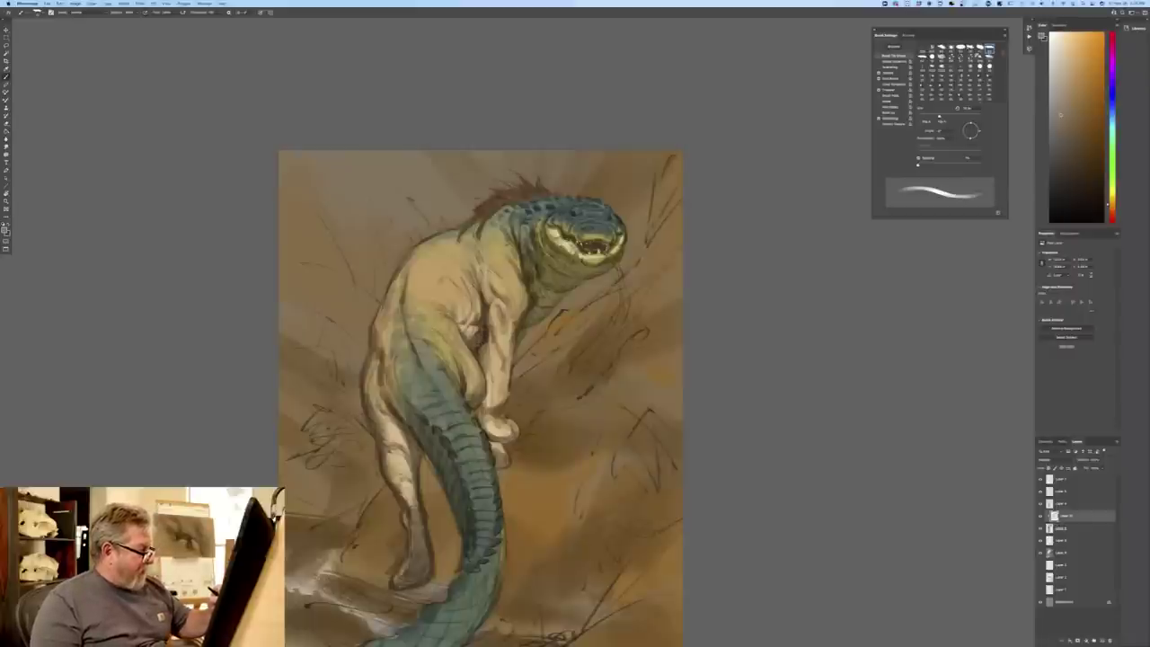
drag(484, 417, 486, 430)
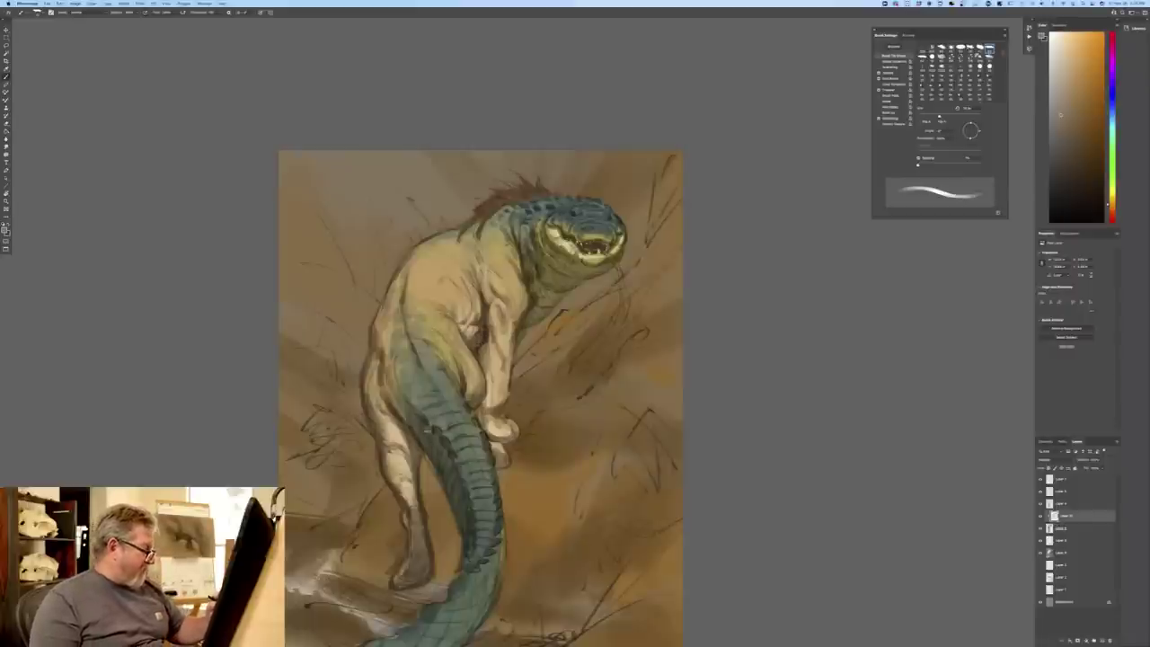
- Darken the creature's lower hind leg and foot with shadow strokes
drag(239, 420, 247, 308)
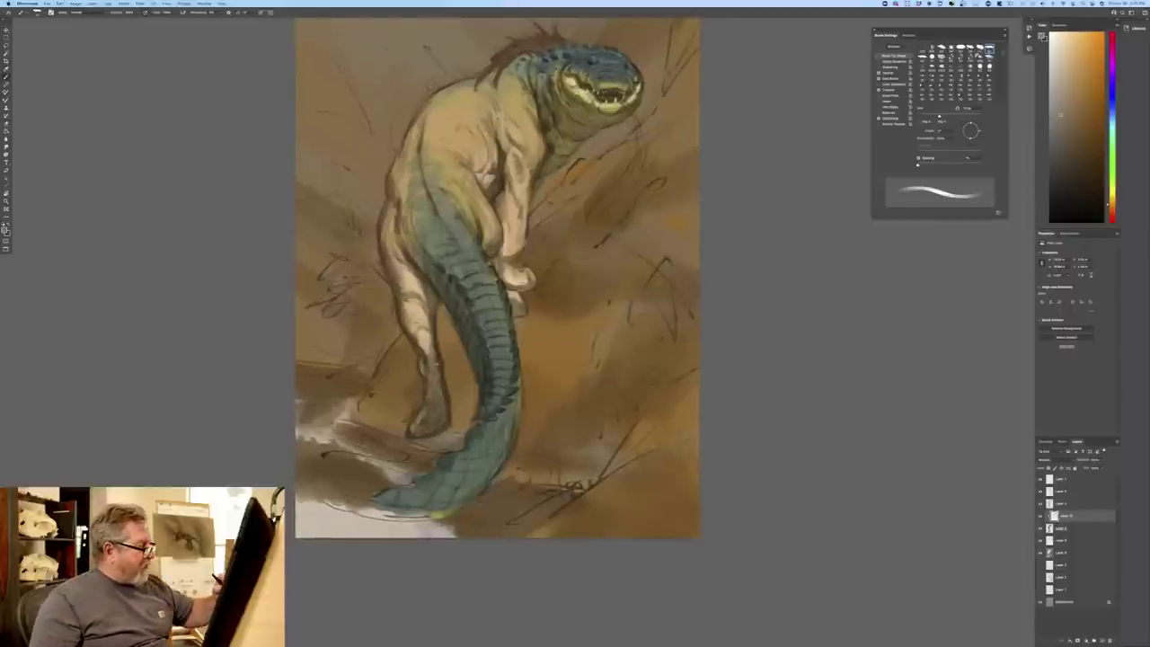
mouse_move(445, 420)
mouse_down()
mouse_move(417, 436)
mouse_move(432, 378)
mouse_up()
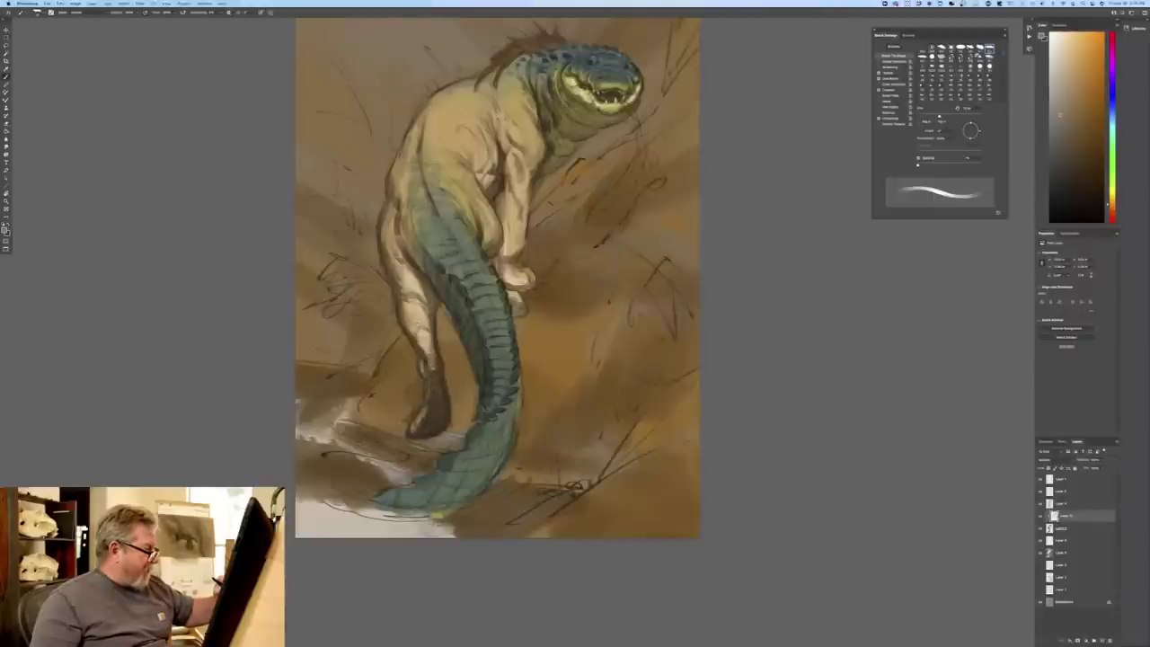
drag(422, 426, 420, 406)
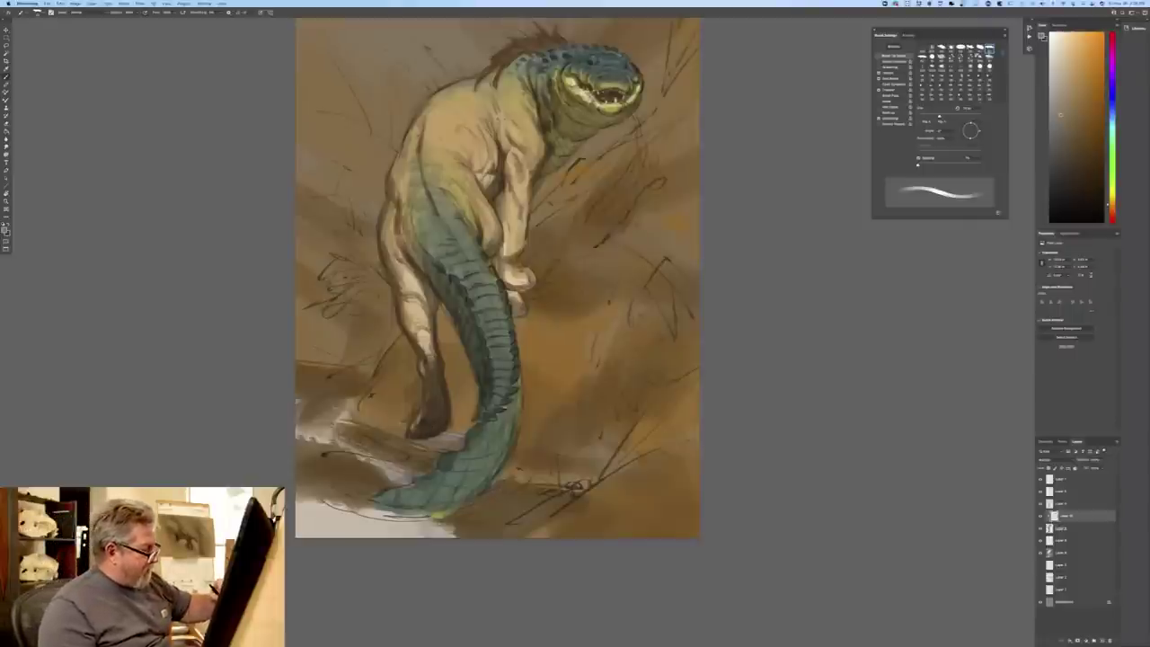
- Paint a dark shadow over the last section of the tail, from the bend down to the tip
key(super+plus)
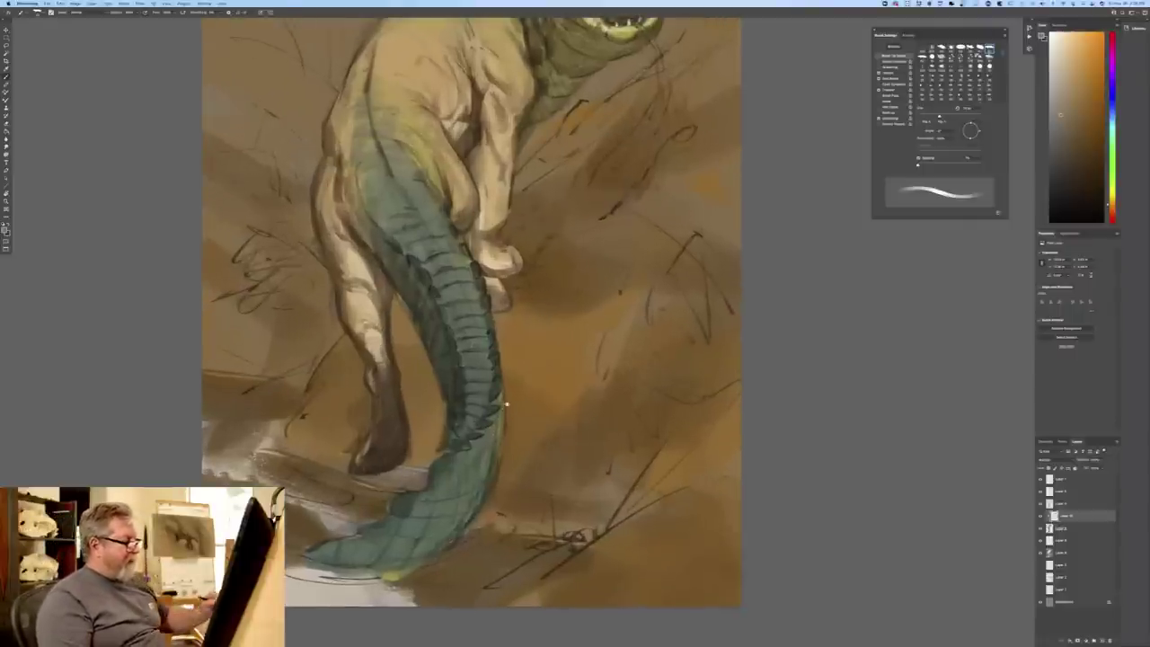
drag(506, 402, 558, 257)
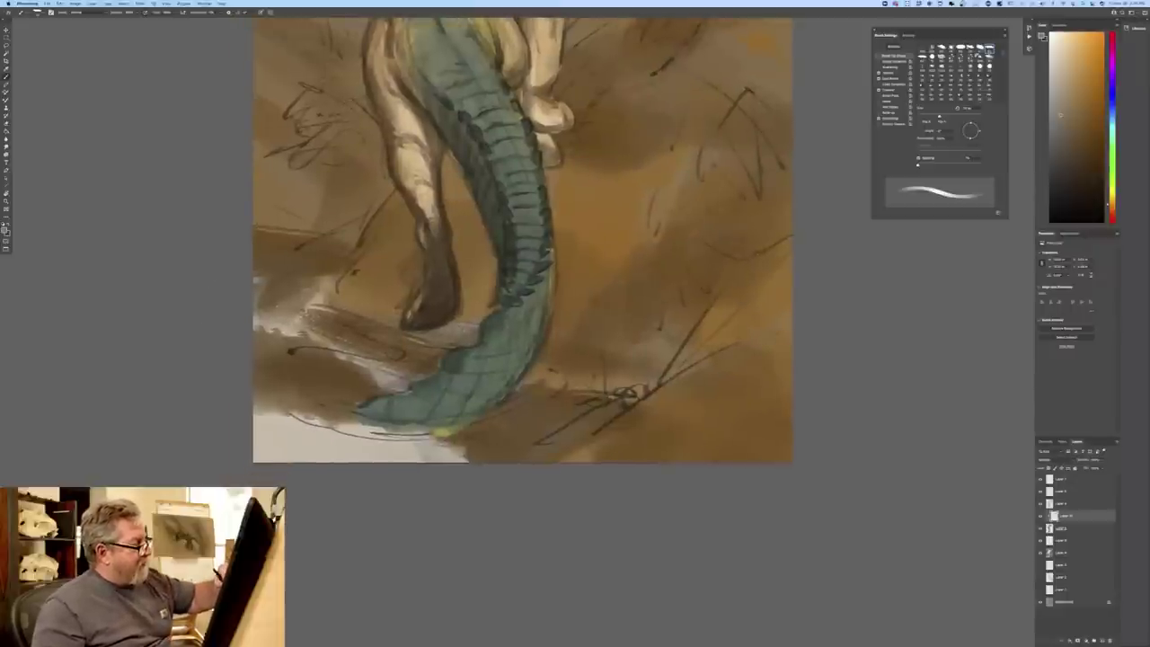
mouse_move(527, 315)
mouse_down()
mouse_move(508, 372)
mouse_move(471, 418)
mouse_move(481, 392)
mouse_up()
drag(496, 339, 455, 422)
drag(485, 338, 446, 420)
drag(461, 354, 425, 426)
mouse_move(438, 374)
mouse_down()
mouse_move(411, 423)
mouse_move(354, 422)
mouse_move(431, 432)
mouse_up()
drag(466, 419, 440, 436)
drag(534, 346, 510, 381)
drag(555, 262, 539, 332)
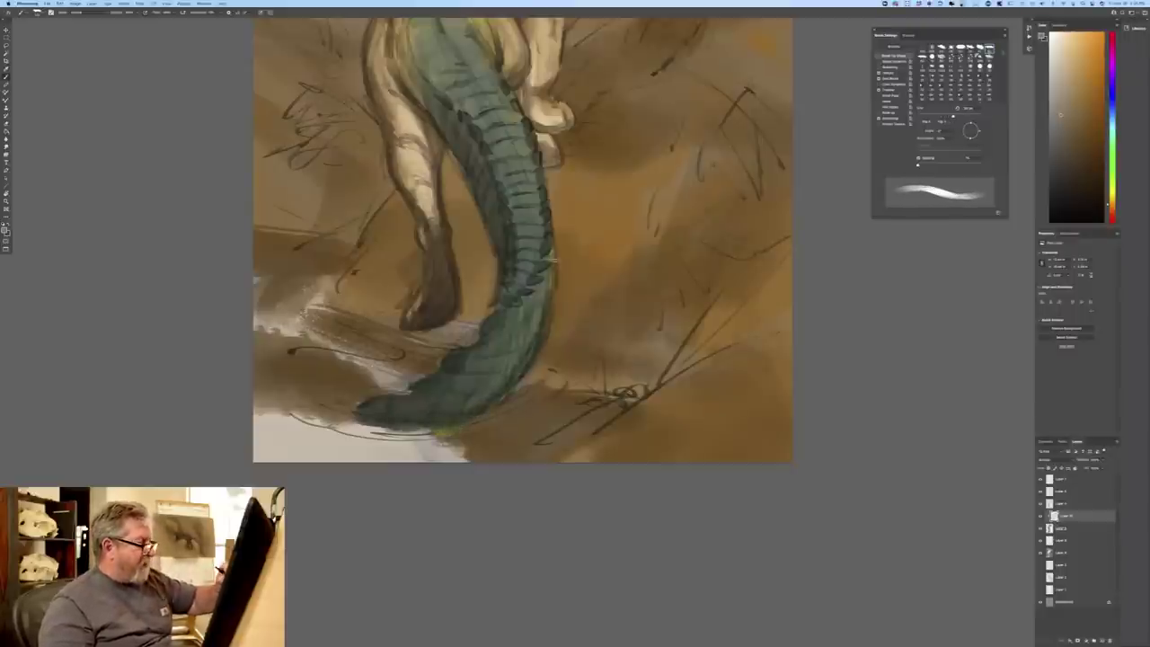
- Deepen the shadow along the outer edge and middle of the tail's lower curve
drag(554, 242, 512, 374)
drag(519, 307, 508, 365)
drag(508, 309, 480, 379)
mouse_move(480, 359)
mouse_down()
mouse_move(460, 404)
mouse_move(458, 363)
mouse_up()
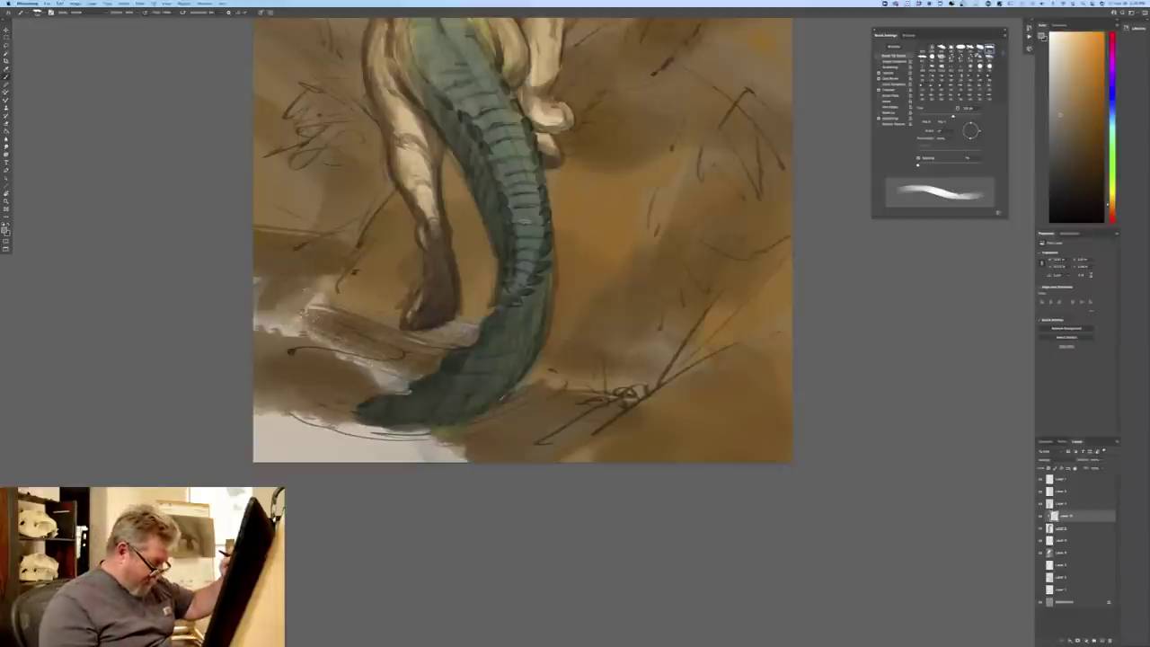
- Shade the shoulder, forearm, hip and upper tail with a smaller brush
key([)
key([)
key([)
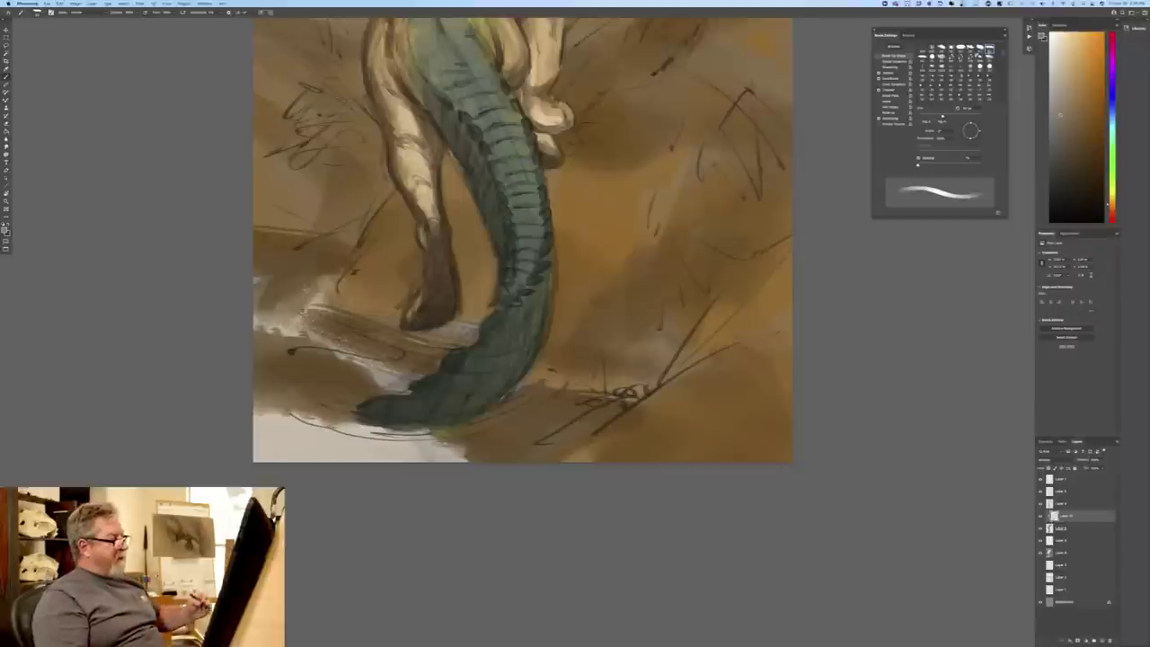
key(super+minus)
key(super+minus)
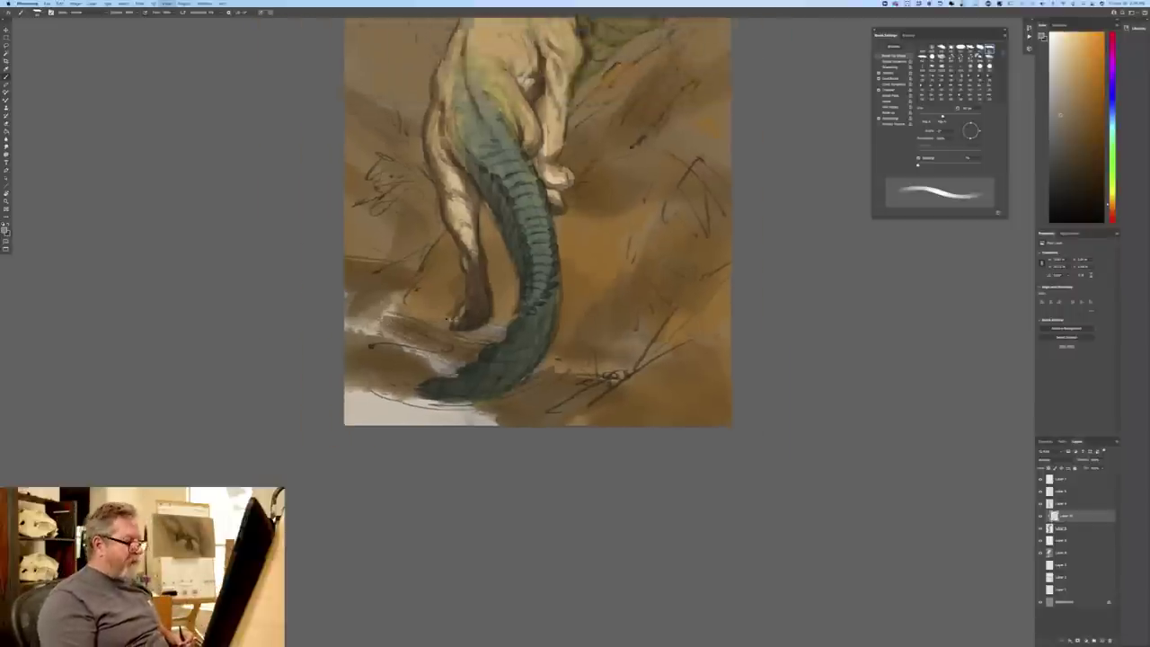
drag(212, 365, 212, 452)
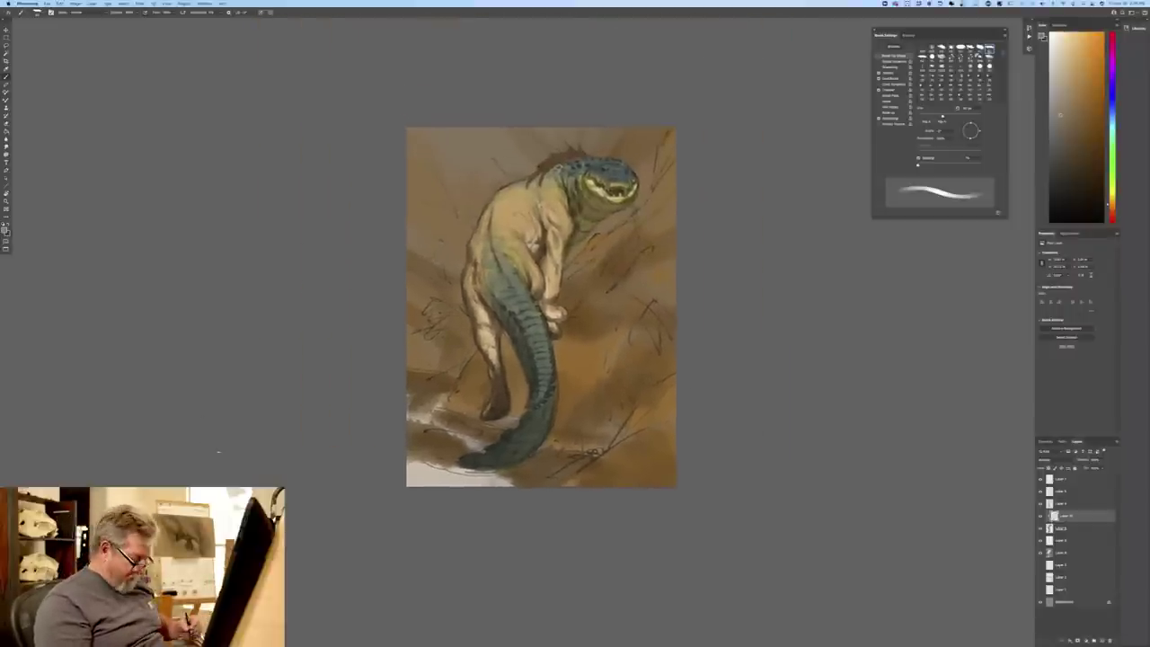
key(ctrl+plus)
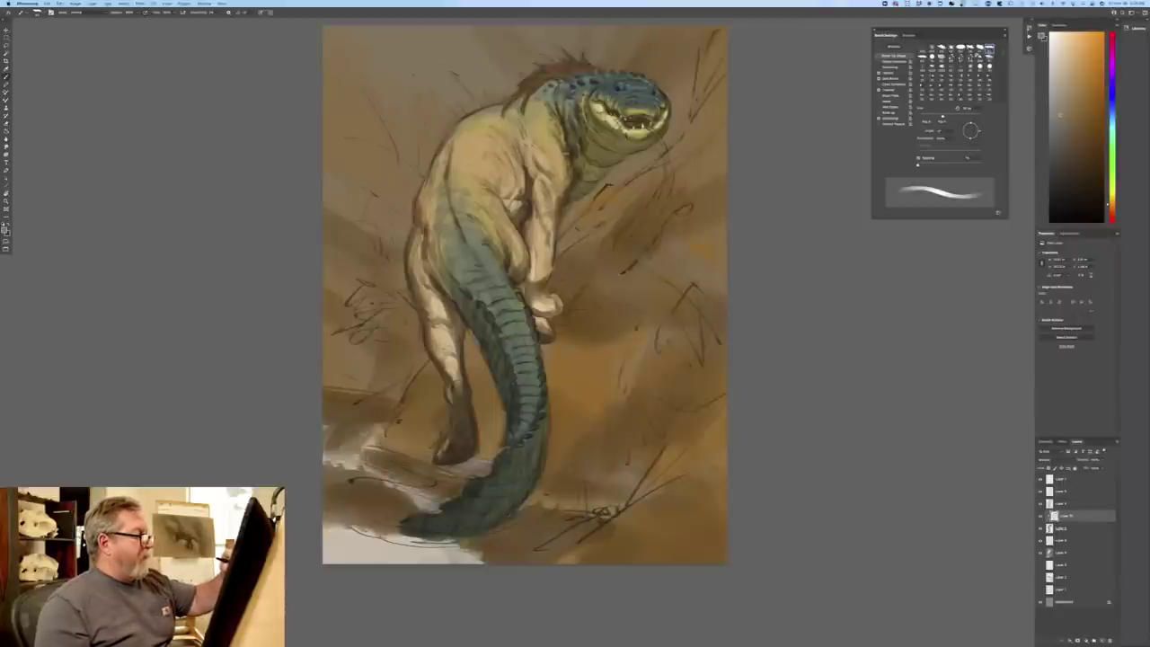
mouse_move(558, 126)
mouse_down()
mouse_move(563, 146)
mouse_move(558, 107)
mouse_move(549, 119)
mouse_up()
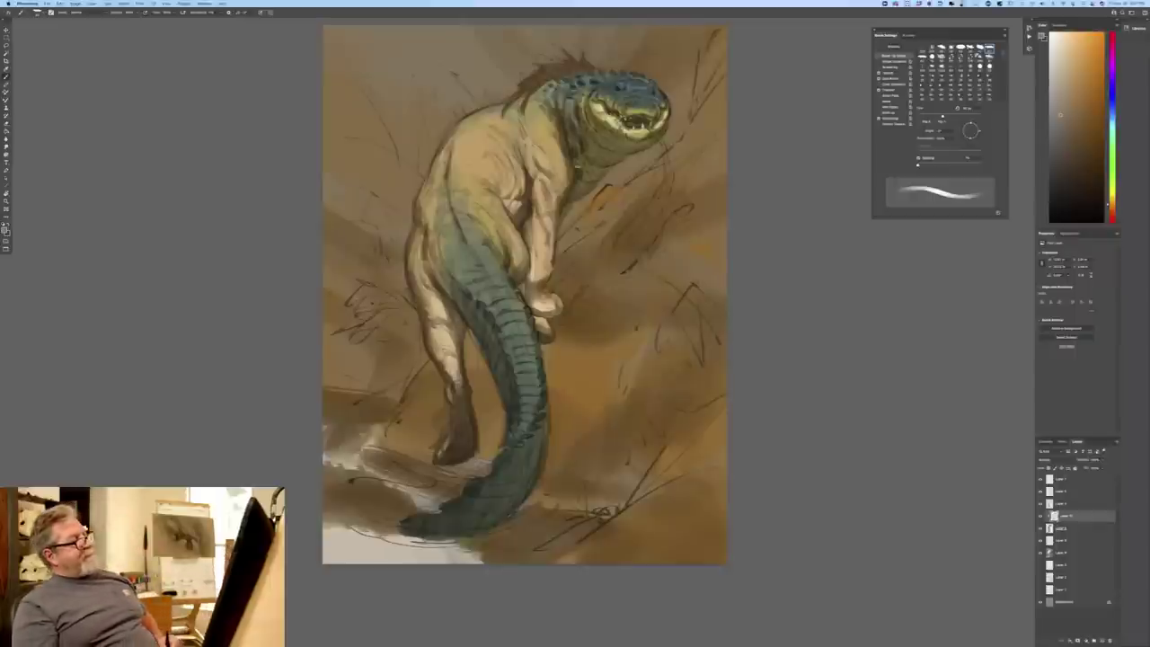
mouse_move(550, 246)
mouse_down()
mouse_move(545, 277)
mouse_move(528, 282)
mouse_up()
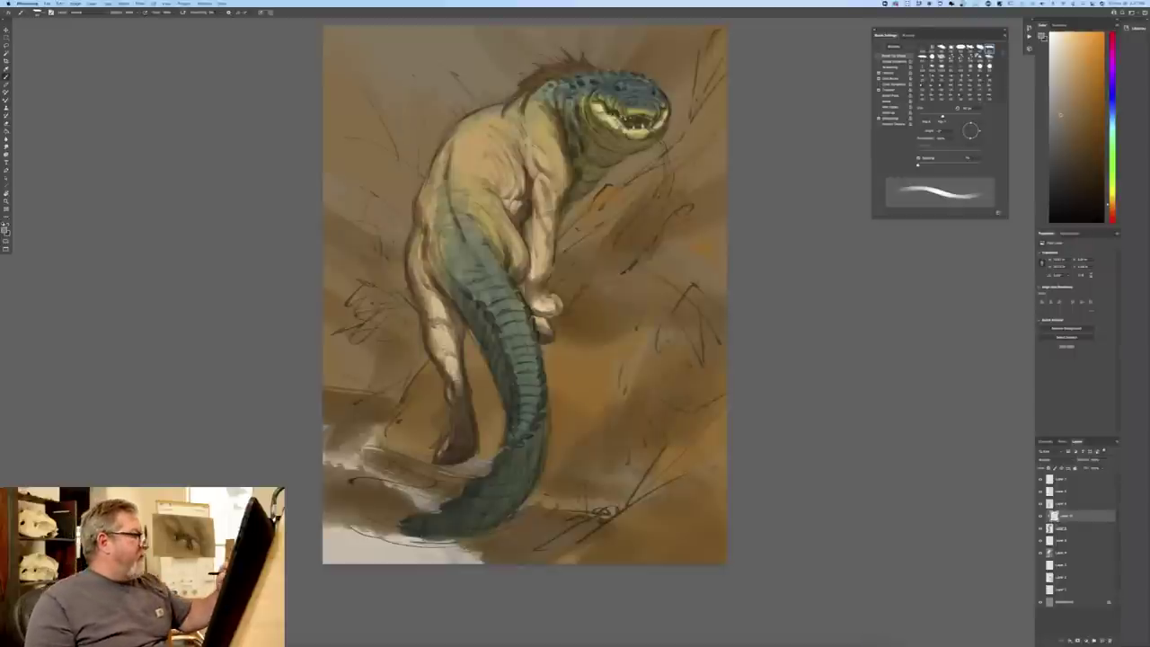
drag(438, 233, 442, 242)
mouse_move(457, 283)
mouse_down()
mouse_move(464, 295)
mouse_move(505, 273)
mouse_move(500, 256)
mouse_up()
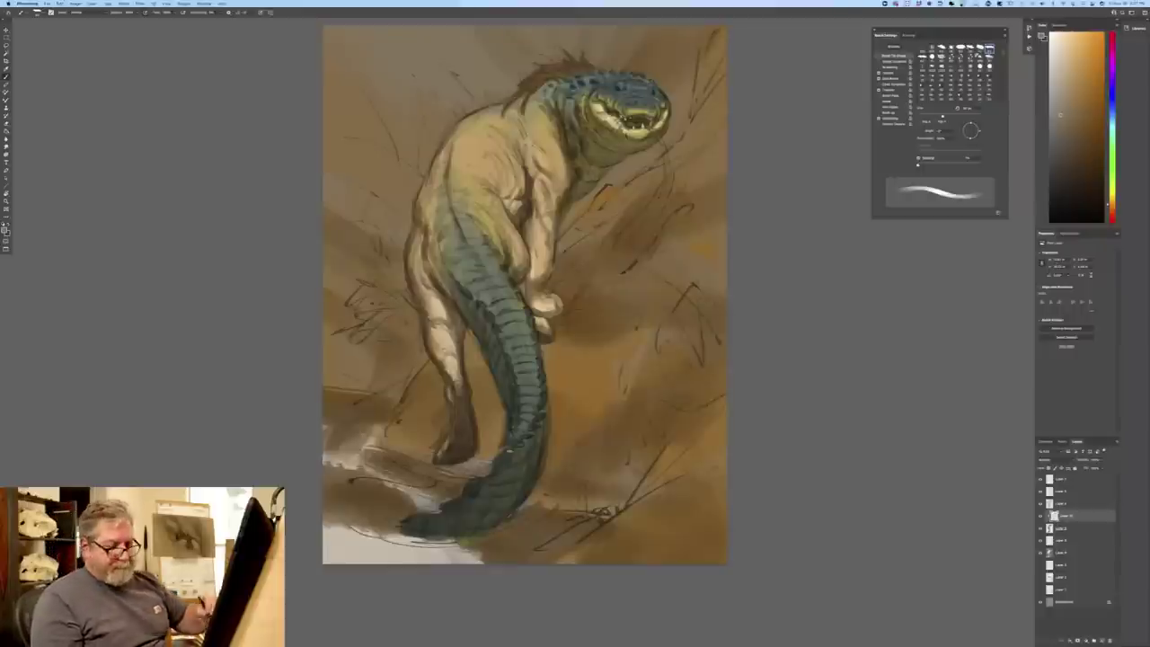
- Add a new layer above the background painting layer and set its blending mode to Multiply
click(1061, 553)
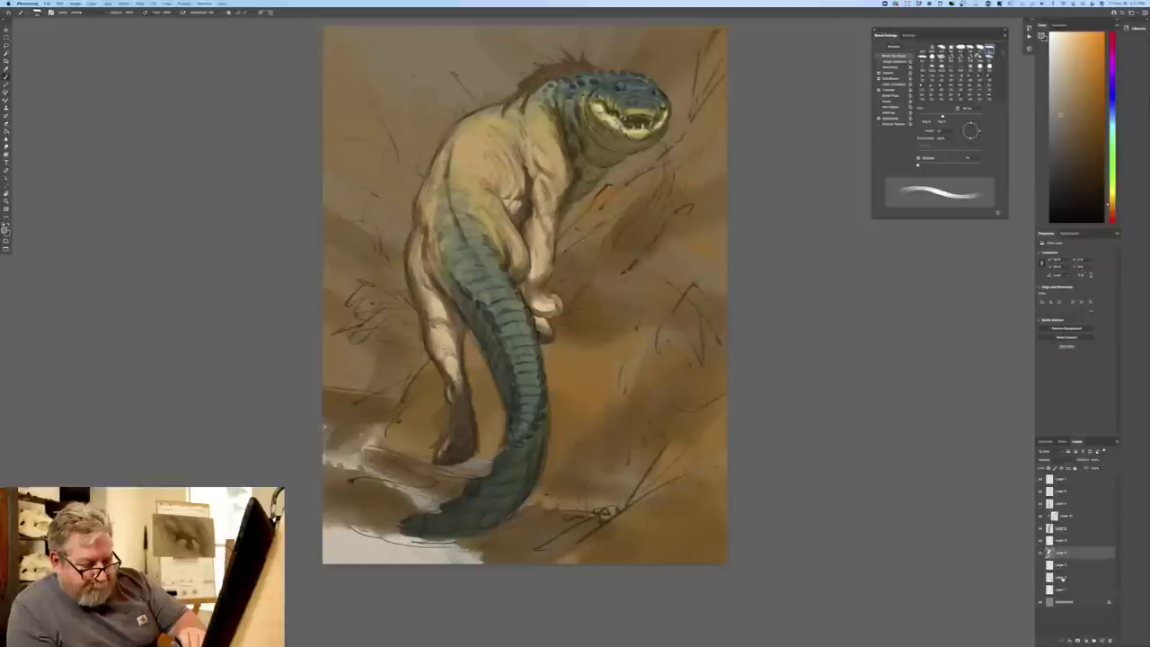
click(1101, 639)
click(1047, 460)
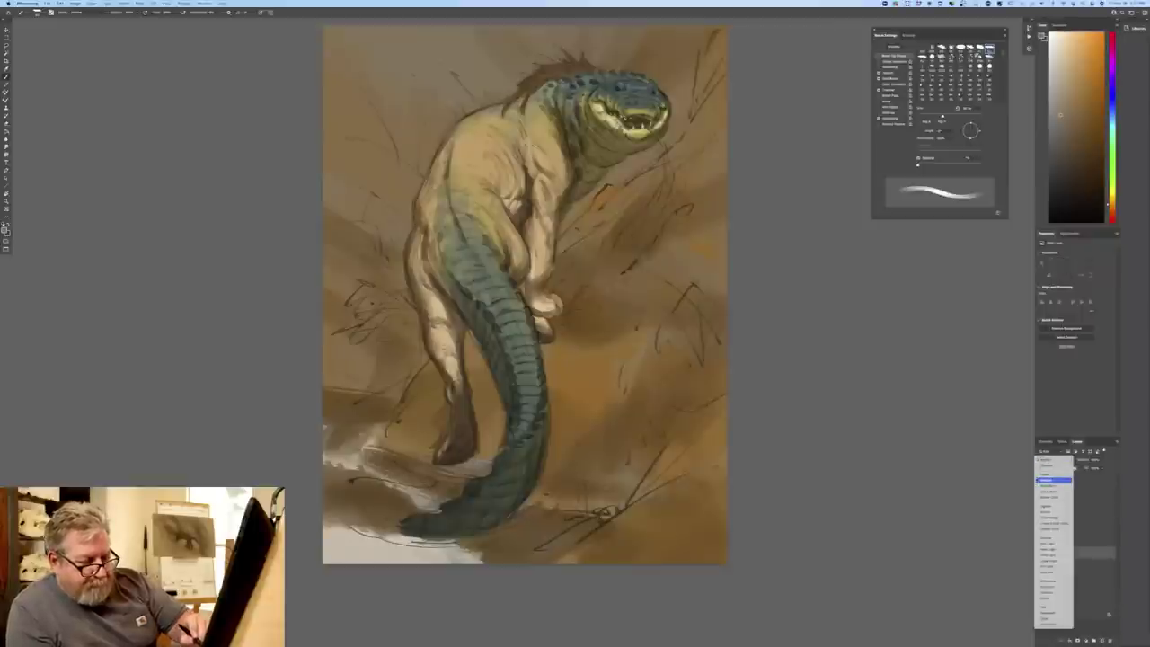
click(1038, 482)
- Paint a dark background shadow below the creature's head and beside its arm with a larger brush
key(bracketright)
key(bracketright)
key(bracketright)
key(bracketright)
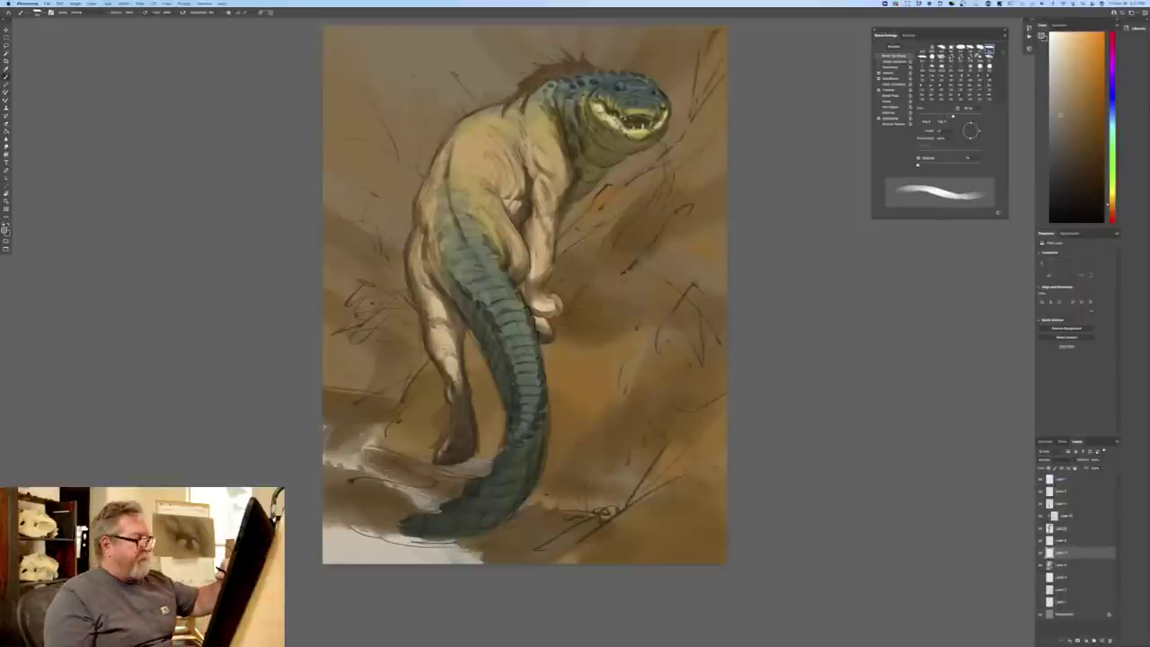
mouse_move(656, 162)
mouse_down()
mouse_move(605, 206)
mouse_move(658, 194)
mouse_move(607, 242)
mouse_up()
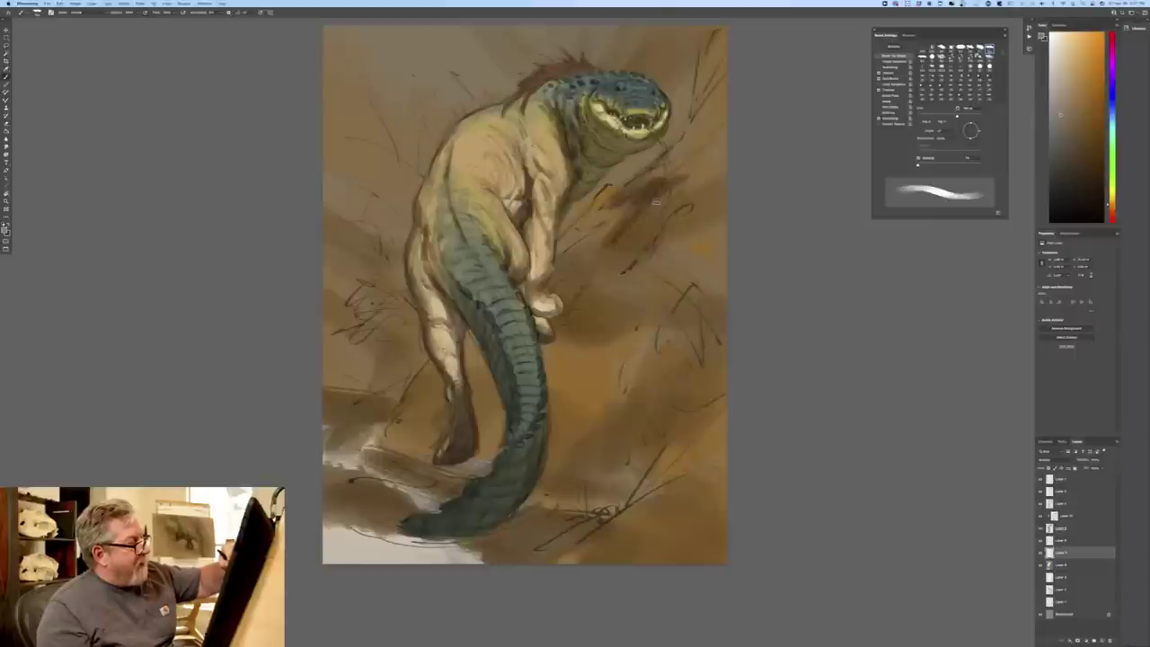
drag(665, 192, 590, 248)
mouse_move(613, 203)
mouse_down()
mouse_move(573, 255)
mouse_move(577, 235)
mouse_move(559, 247)
mouse_move(560, 280)
mouse_up()
mouse_move(611, 248)
mouse_down()
mouse_move(588, 291)
mouse_move(577, 289)
mouse_up()
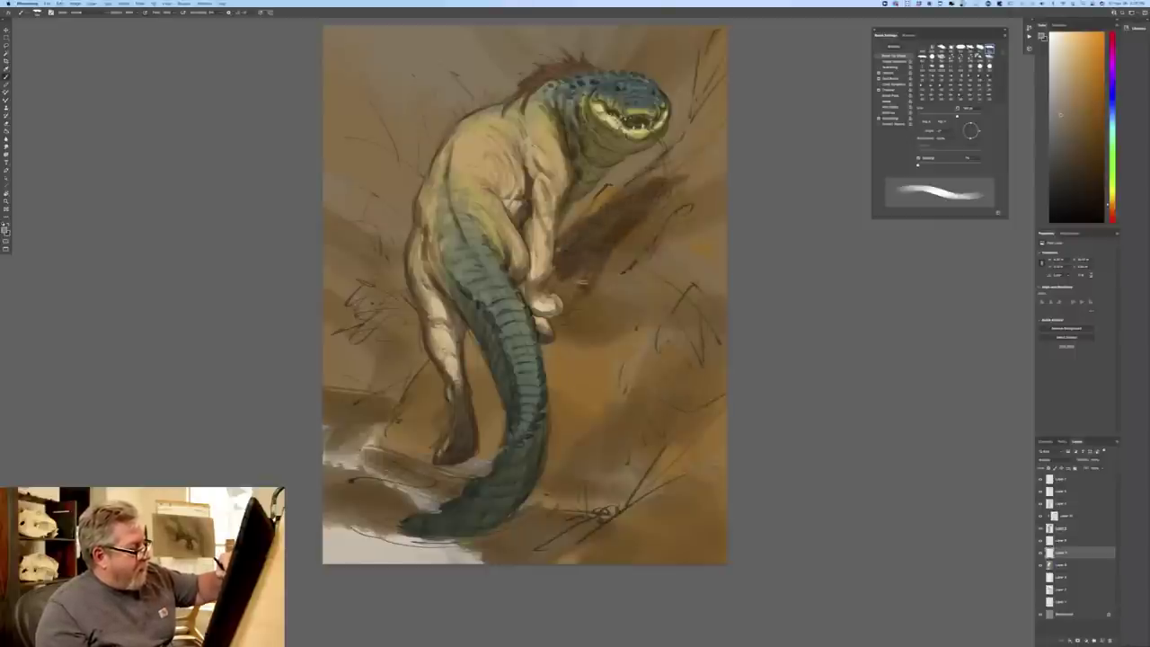
mouse_move(647, 237)
mouse_down()
mouse_move(579, 284)
mouse_move(565, 279)
mouse_up()
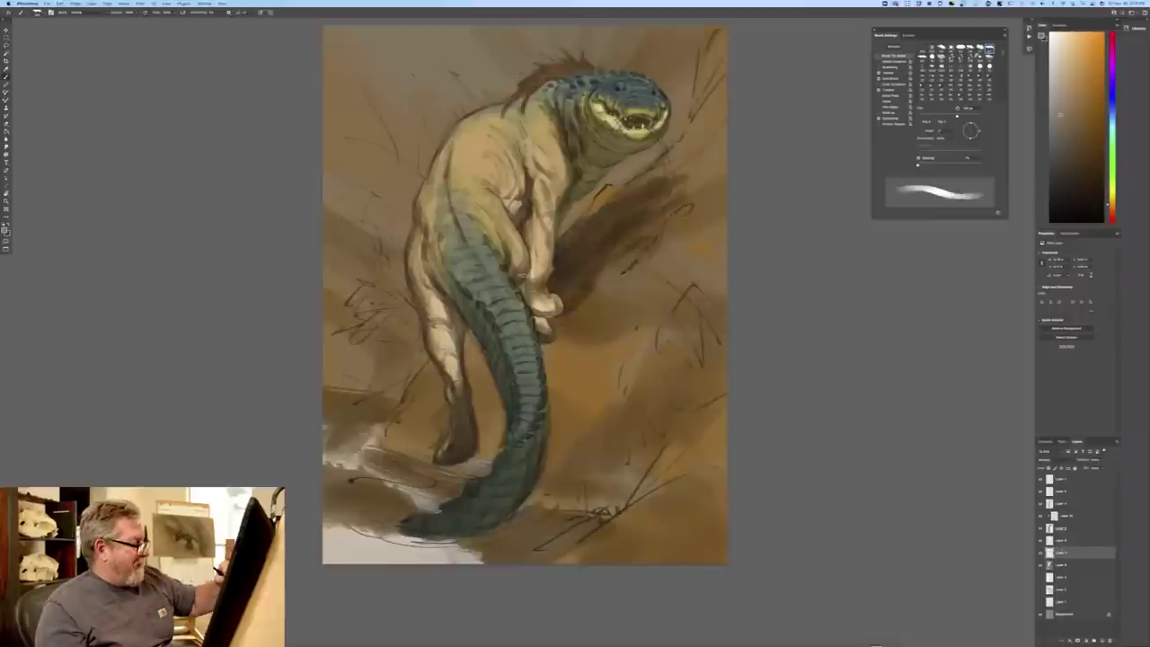
- Paint background shadows below the hand, between the hind leg and tail, and across the ground behind the hind leg
drag(555, 331, 545, 365)
mouse_move(480, 351)
mouse_down()
mouse_move(491, 390)
mouse_move(480, 349)
mouse_move(463, 352)
mouse_move(471, 366)
mouse_move(466, 326)
mouse_move(498, 396)
mouse_move(469, 379)
mouse_move(495, 396)
mouse_move(493, 470)
mouse_move(498, 376)
mouse_move(456, 467)
mouse_up()
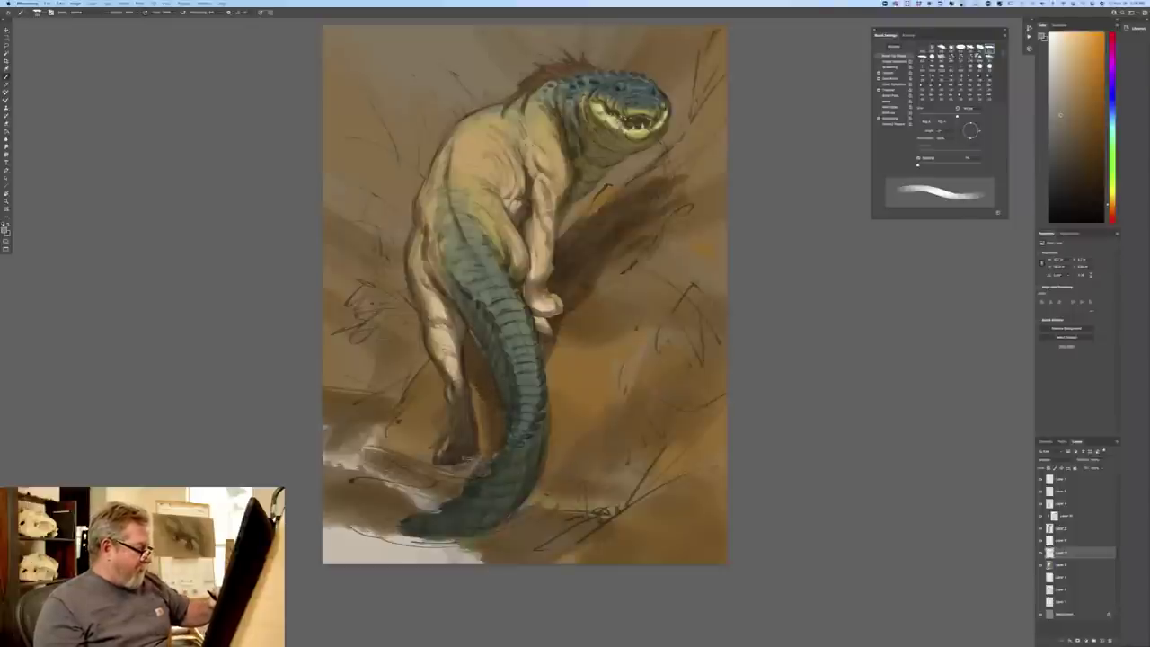
mouse_move(435, 402)
mouse_down()
mouse_move(441, 369)
mouse_move(421, 395)
mouse_move(414, 386)
mouse_move(445, 415)
mouse_move(423, 462)
mouse_move(390, 437)
mouse_up()
mouse_move(408, 382)
mouse_down()
mouse_move(369, 455)
mouse_move(339, 456)
mouse_move(343, 467)
mouse_up()
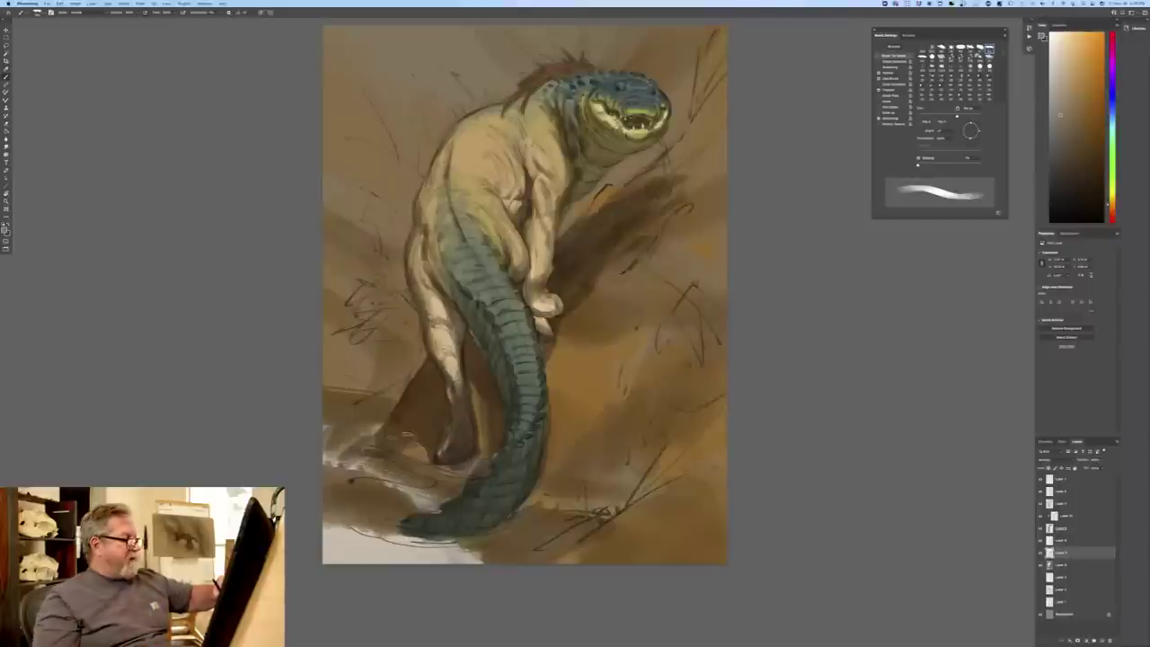
mouse_move(424, 352)
mouse_down()
mouse_move(388, 409)
mouse_move(340, 415)
mouse_up()
drag(382, 390, 340, 400)
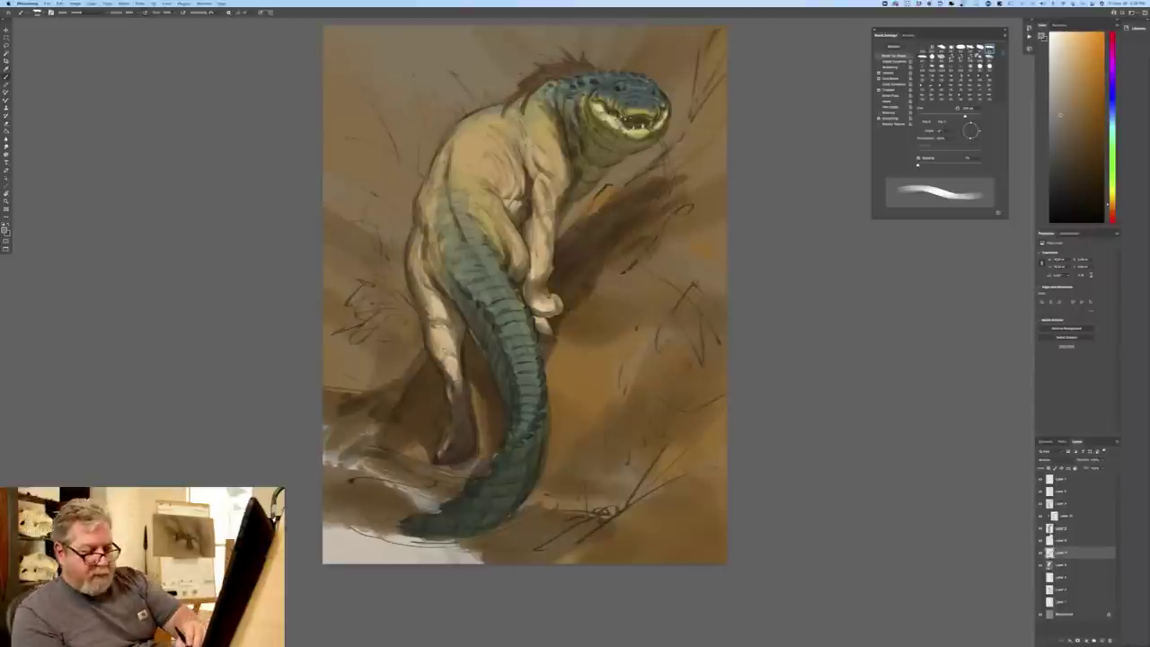
- Select the shading layer clipped to the creature and paint shadow over its hip, lower back and upper tail
click(1063, 505)
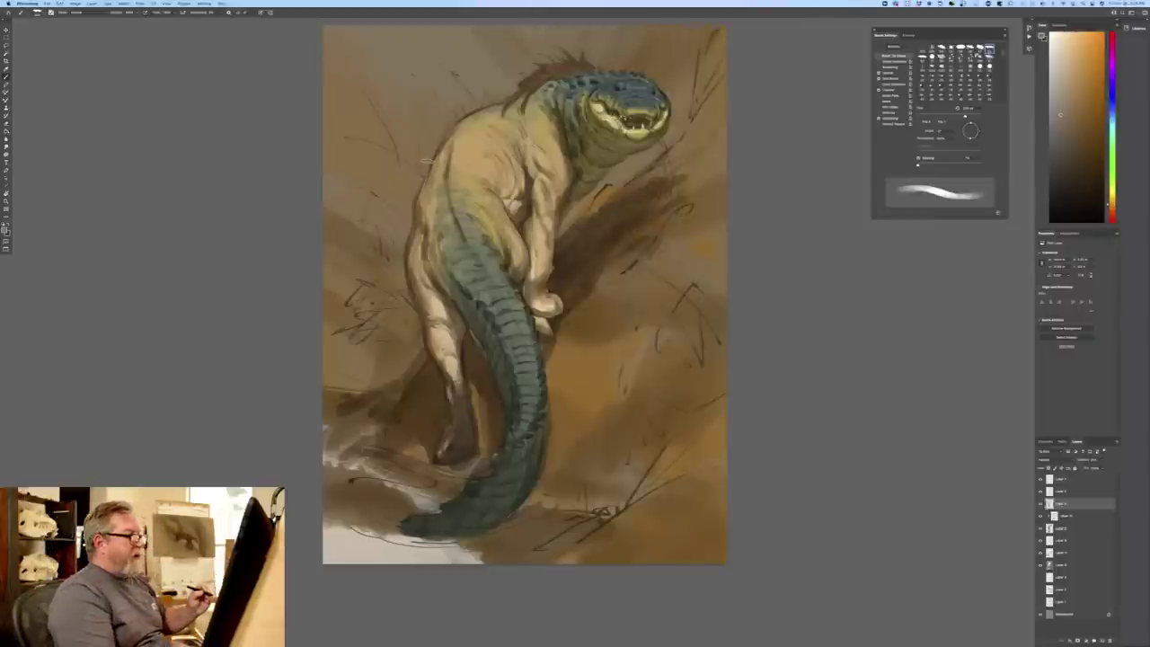
click(1063, 515)
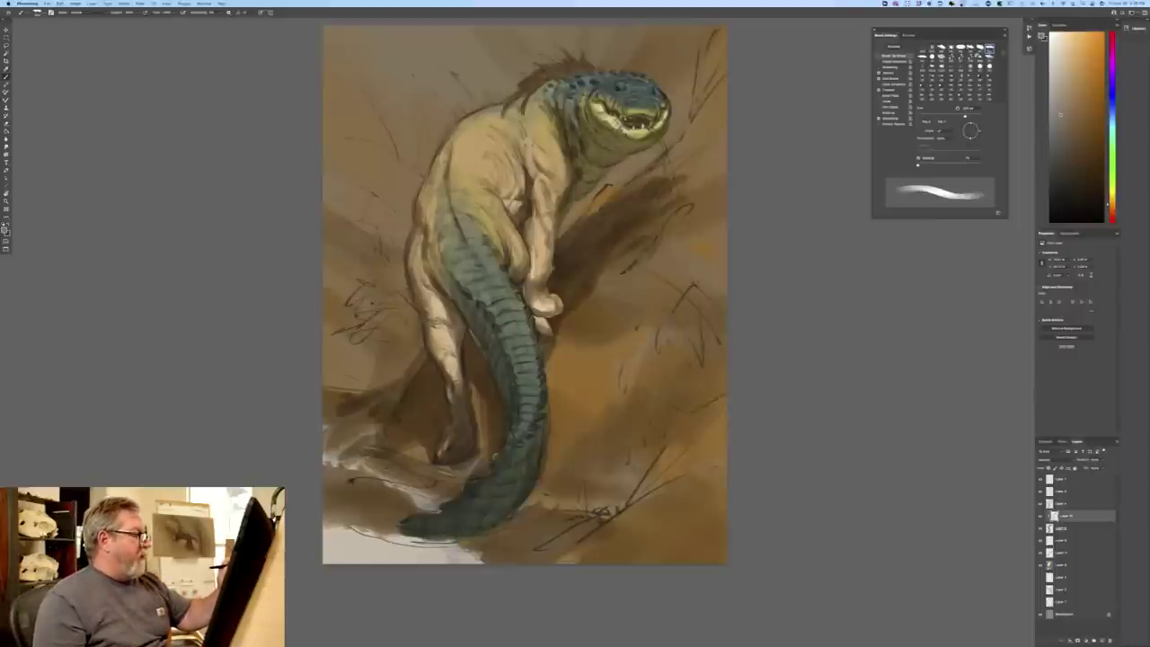
drag(423, 185, 522, 272)
mouse_move(426, 190)
mouse_down()
mouse_move(503, 257)
mouse_move(514, 289)
mouse_move(501, 282)
mouse_move(539, 318)
mouse_up()
mouse_move(417, 212)
mouse_down()
mouse_move(474, 260)
mouse_move(541, 357)
mouse_up()
mouse_move(415, 231)
mouse_down()
mouse_move(493, 302)
mouse_move(543, 378)
mouse_up()
drag(426, 260, 505, 334)
drag(412, 246, 458, 291)
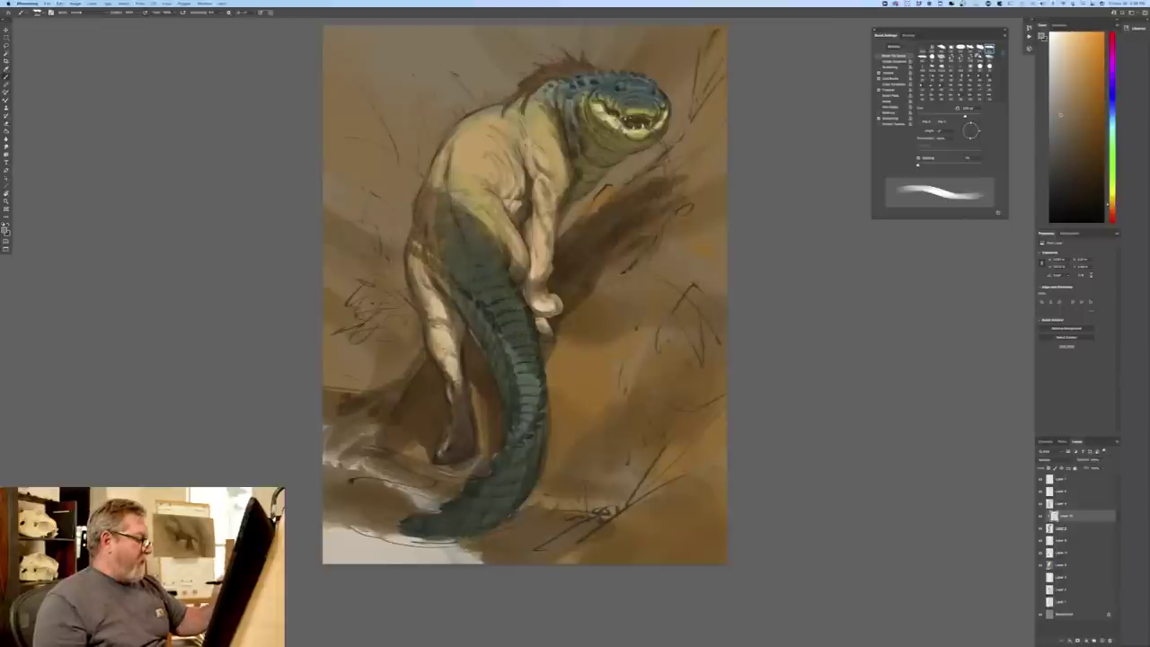
- Continue the shadow down the middle of the tail and along the thigh of the hind leg
drag(496, 333, 544, 400)
drag(409, 255, 460, 300)
drag(506, 361, 543, 415)
drag(411, 276, 448, 318)
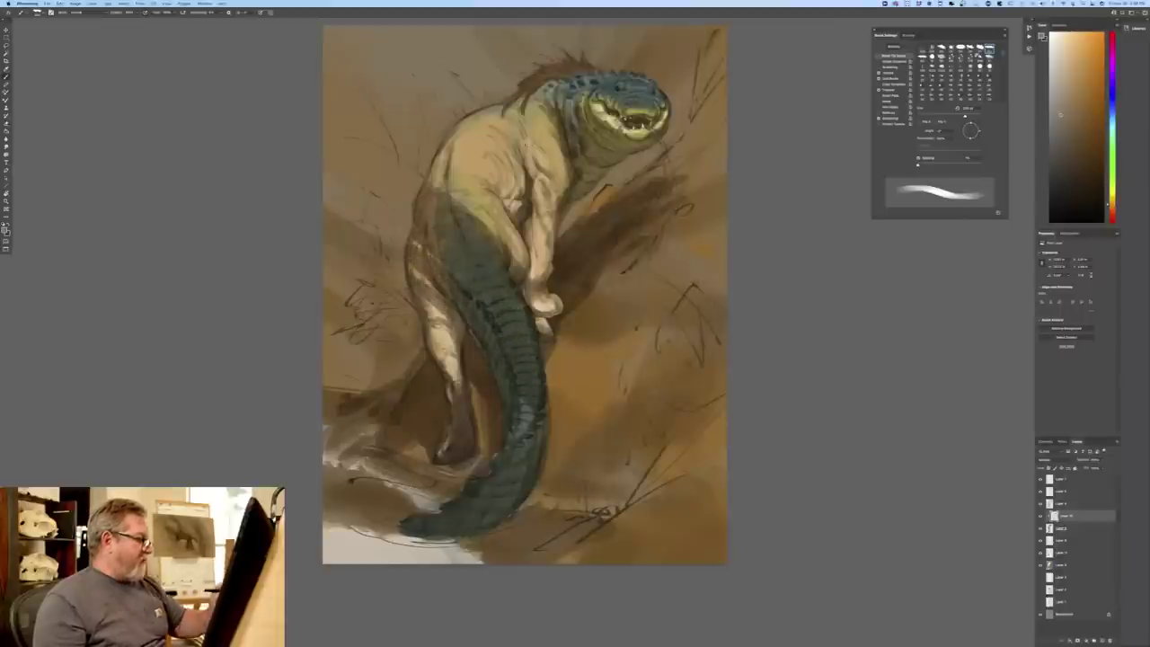
drag(514, 395, 541, 428)
drag(417, 295, 452, 334)
drag(515, 412, 530, 431)
- Shade the knee and shin of the hind leg and the lower part of the tail, filling in the light patch on the thigh
drag(424, 313, 459, 355)
drag(505, 421, 524, 445)
drag(447, 346, 459, 367)
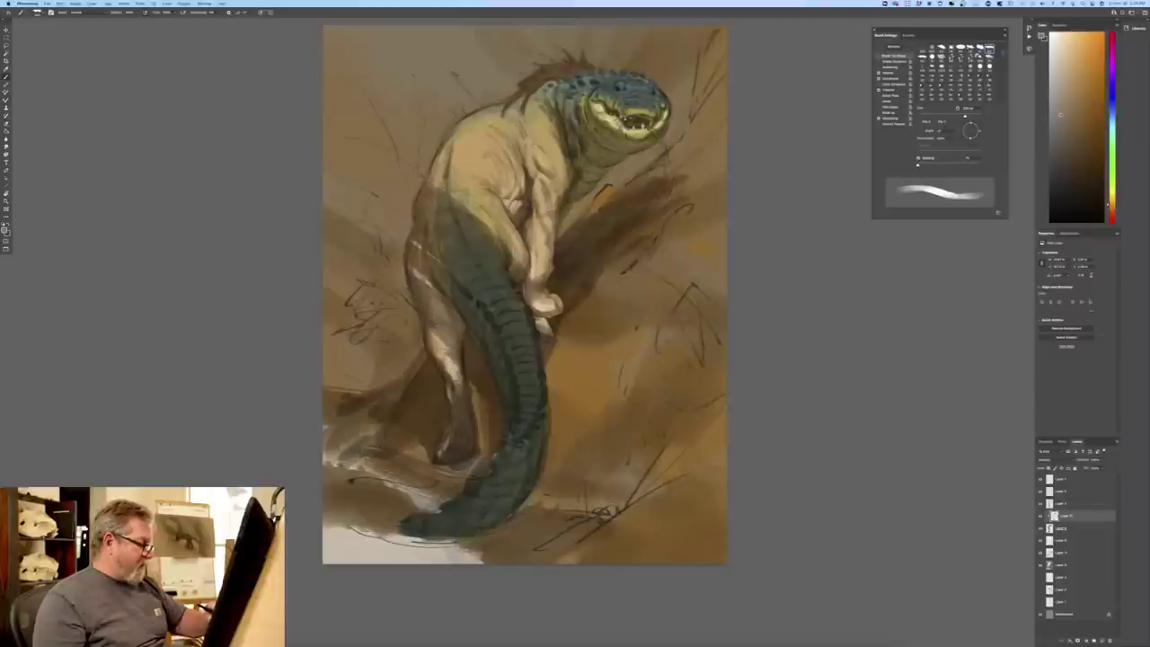
drag(430, 328, 459, 372)
drag(505, 433, 525, 467)
drag(434, 349, 462, 394)
drag(497, 453, 514, 476)
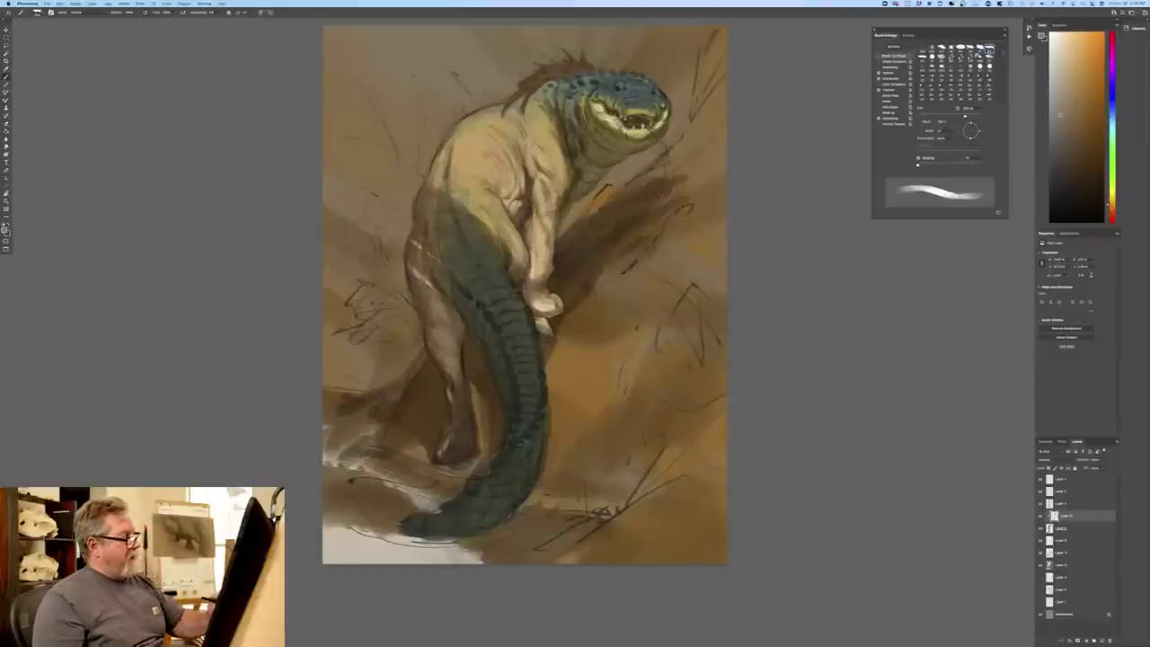
drag(430, 285, 409, 262)
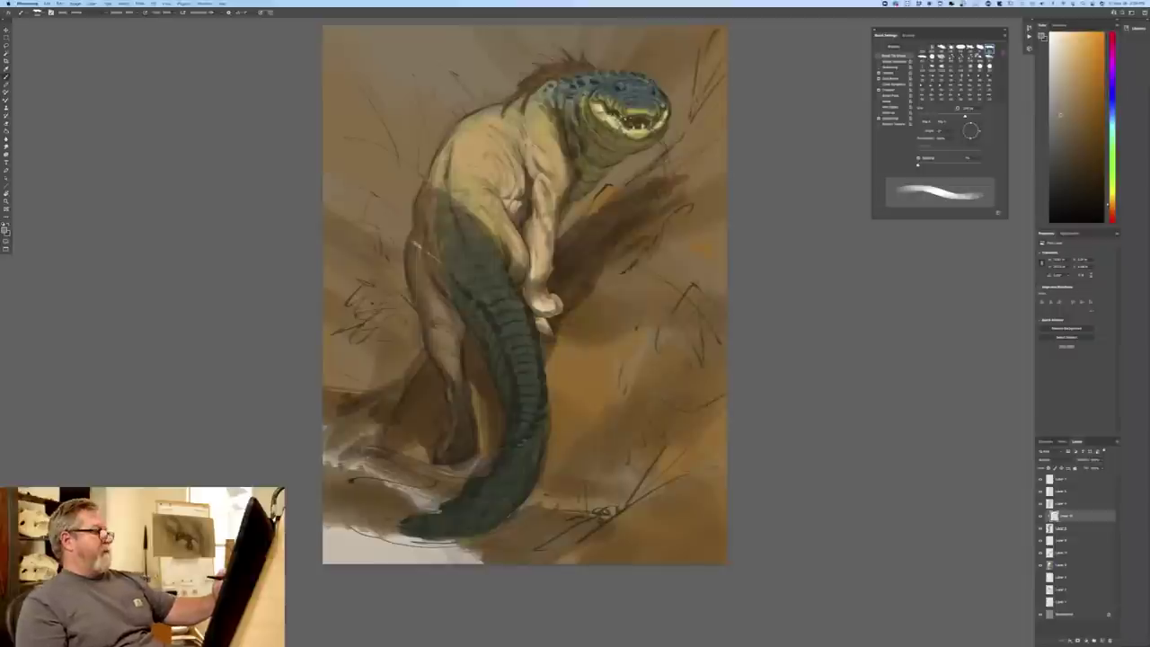
- Extend the body shadow across the lower flank, near thigh and hand, and refine its edge along the back
mouse_move(451, 194)
mouse_down()
mouse_move(532, 268)
mouse_move(523, 256)
mouse_up()
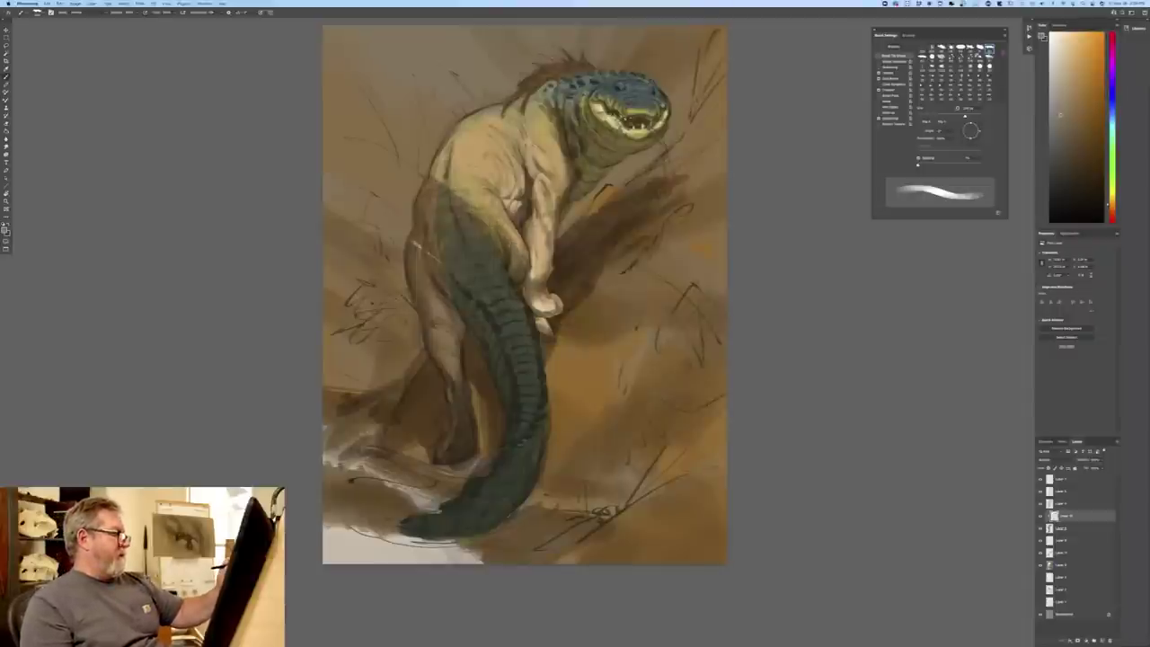
mouse_move(435, 175)
mouse_down()
mouse_move(523, 243)
mouse_move(551, 311)
mouse_move(560, 297)
mouse_up()
drag(531, 272, 536, 276)
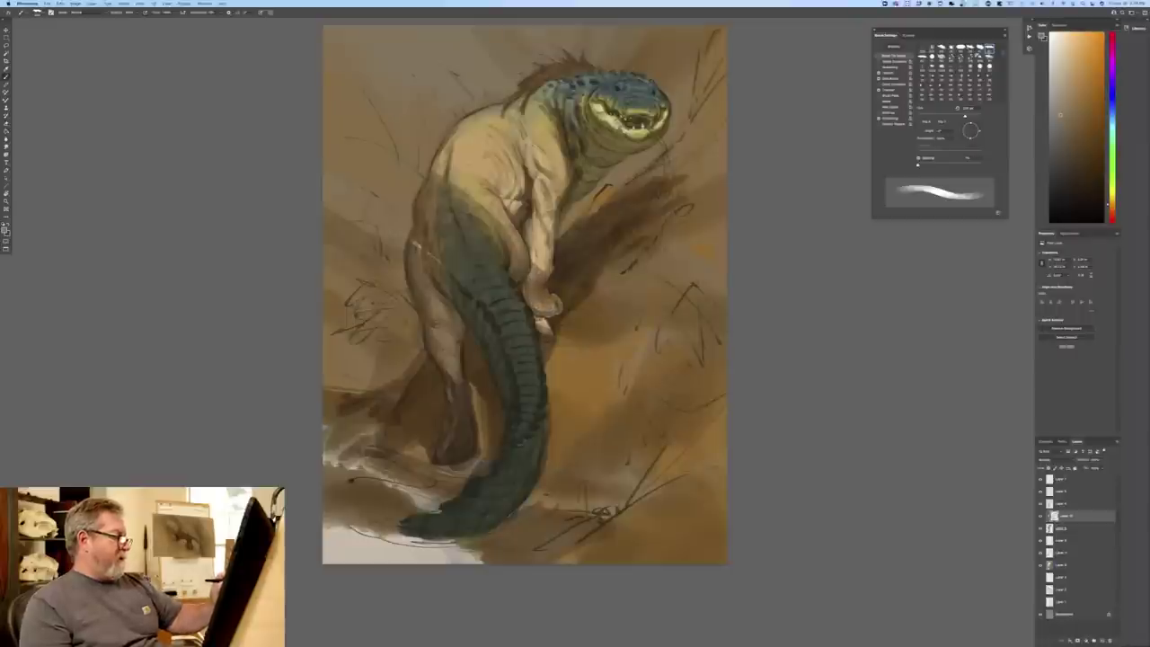
mouse_move(476, 205)
mouse_down()
mouse_move(521, 251)
mouse_move(433, 169)
mouse_move(472, 198)
mouse_up()
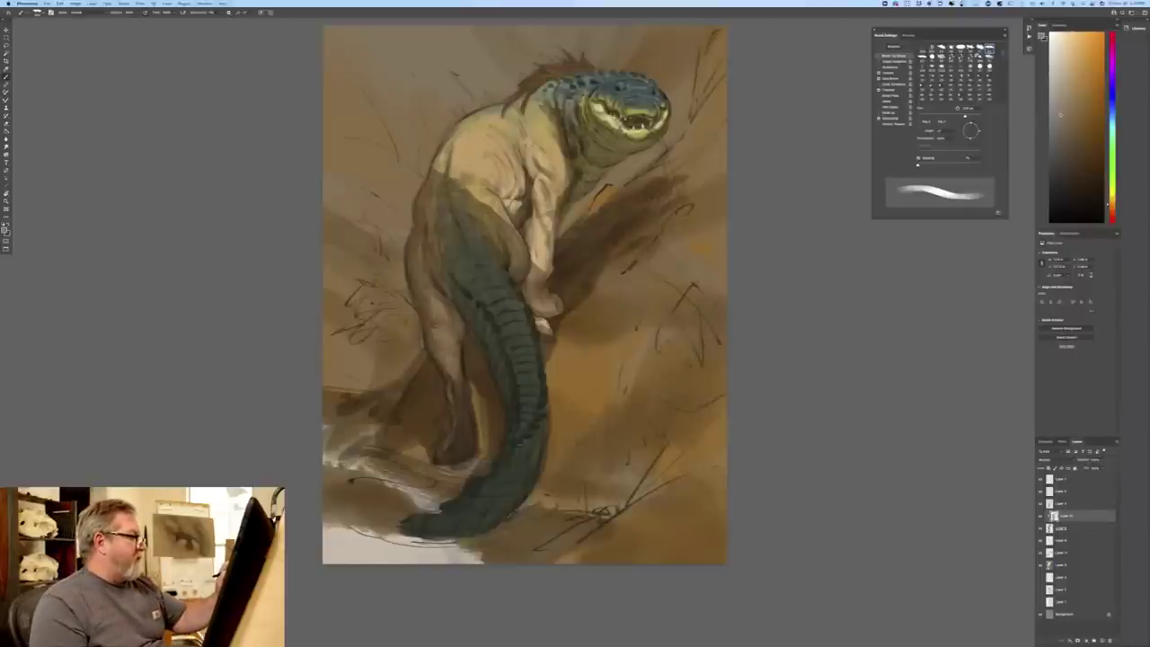
mouse_move(463, 190)
mouse_down()
mouse_move(453, 195)
mouse_move(430, 164)
mouse_move(484, 206)
mouse_up()
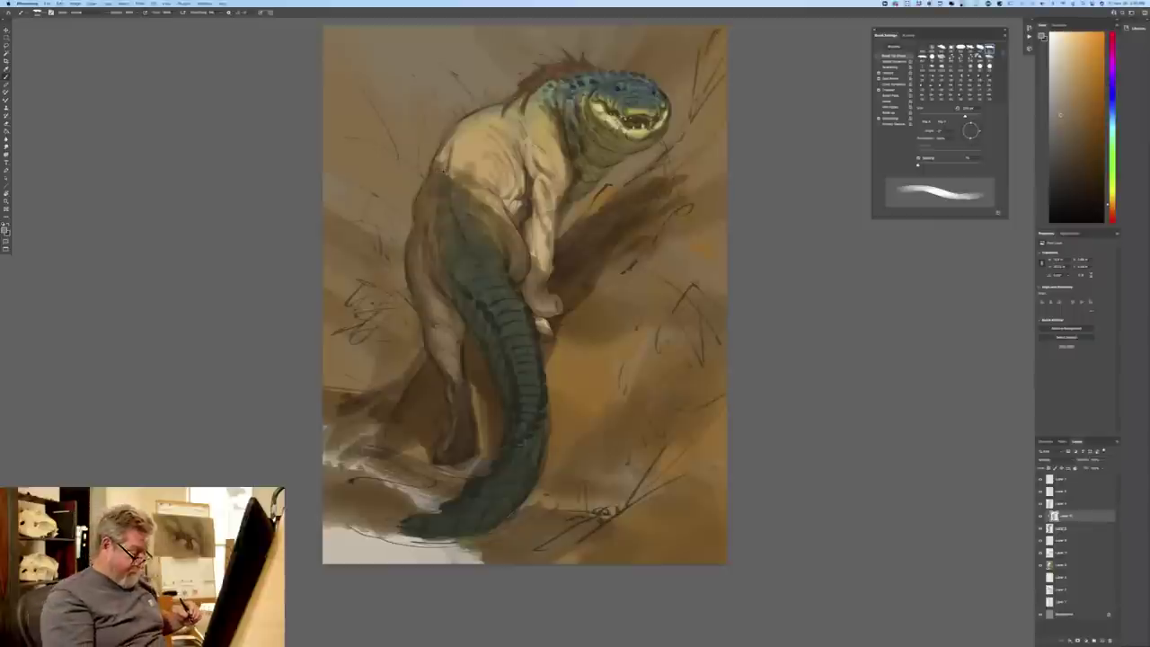
- Select the background shading layer and darken the ground around the hind foot and out to the canvas edge
key(super+plus)
key(ctrl+minus)
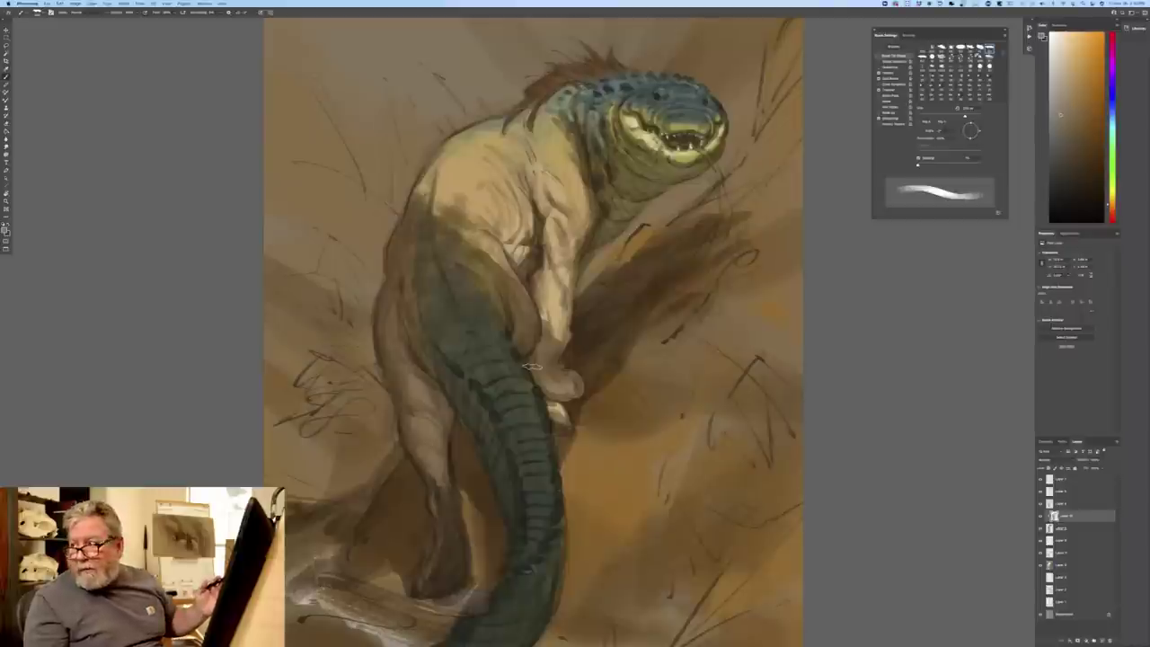
key(super+minus)
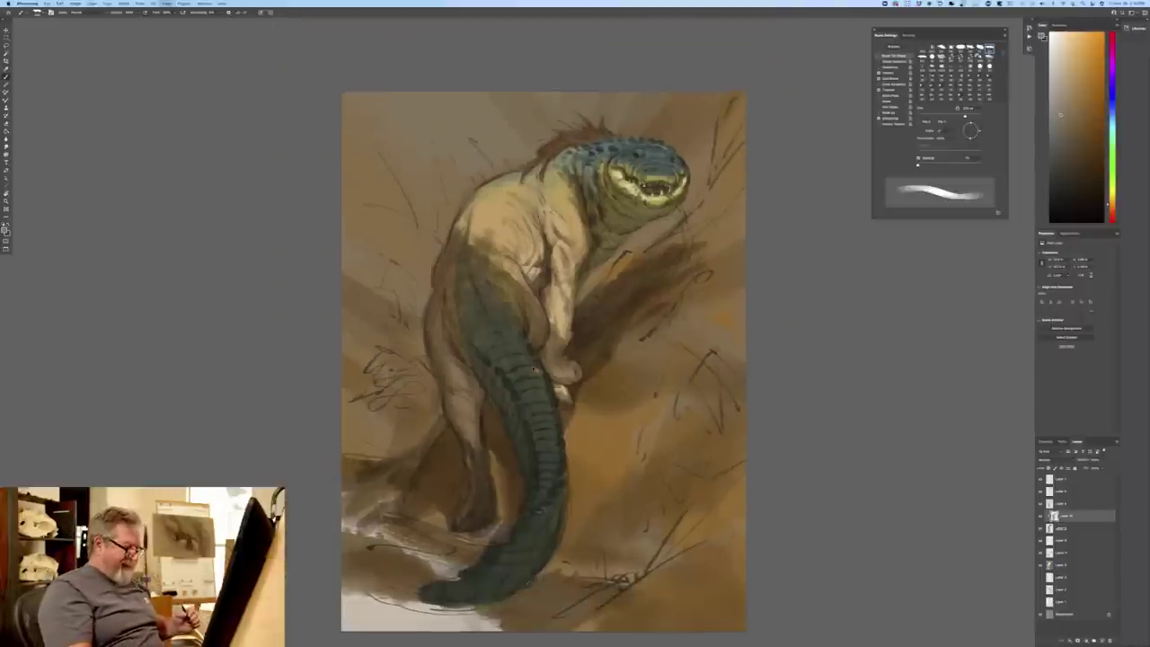
drag(229, 293, 205, 221)
scroll(212, 239, down, 2)
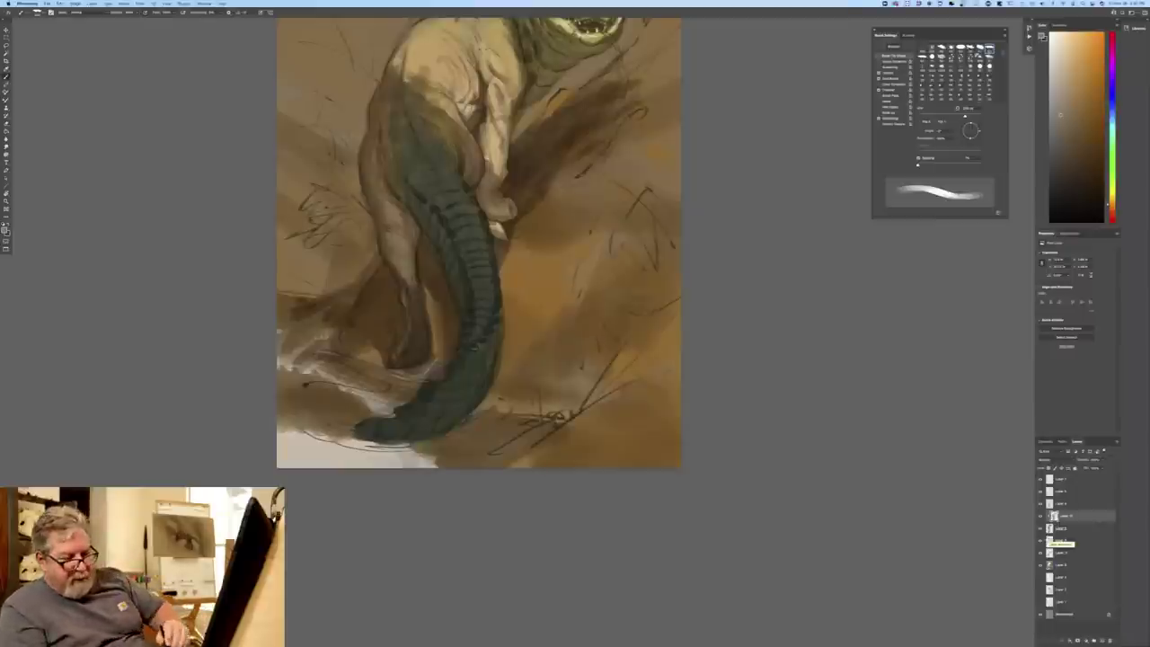
click(1061, 554)
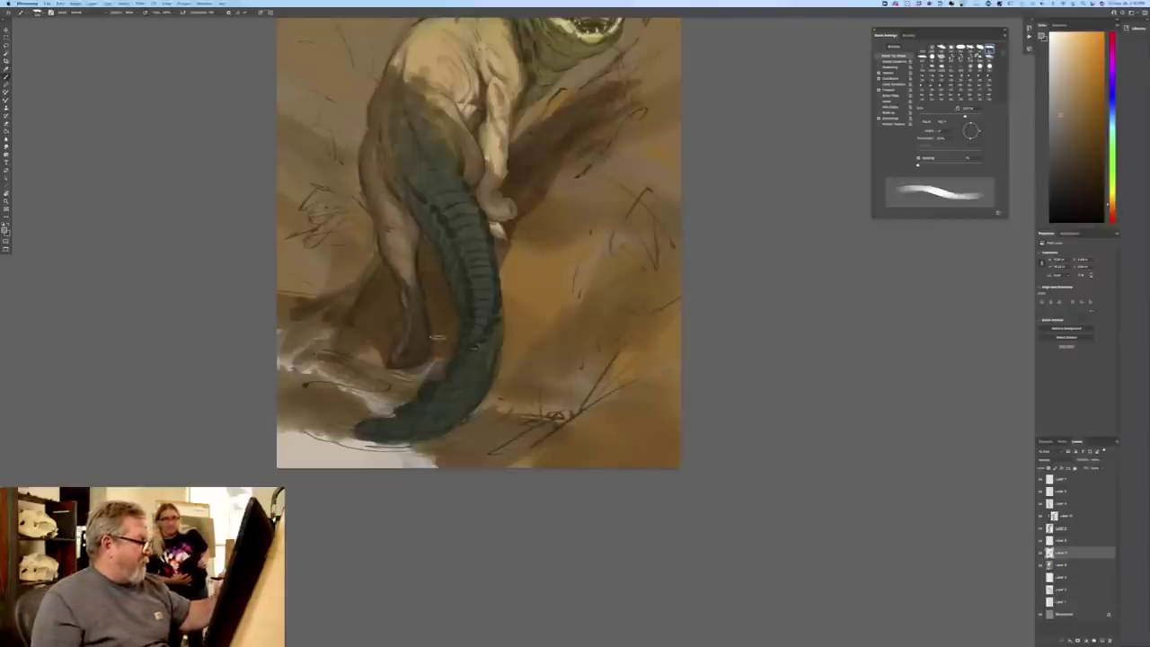
mouse_move(407, 358)
mouse_down()
mouse_move(340, 339)
mouse_move(325, 368)
mouse_up()
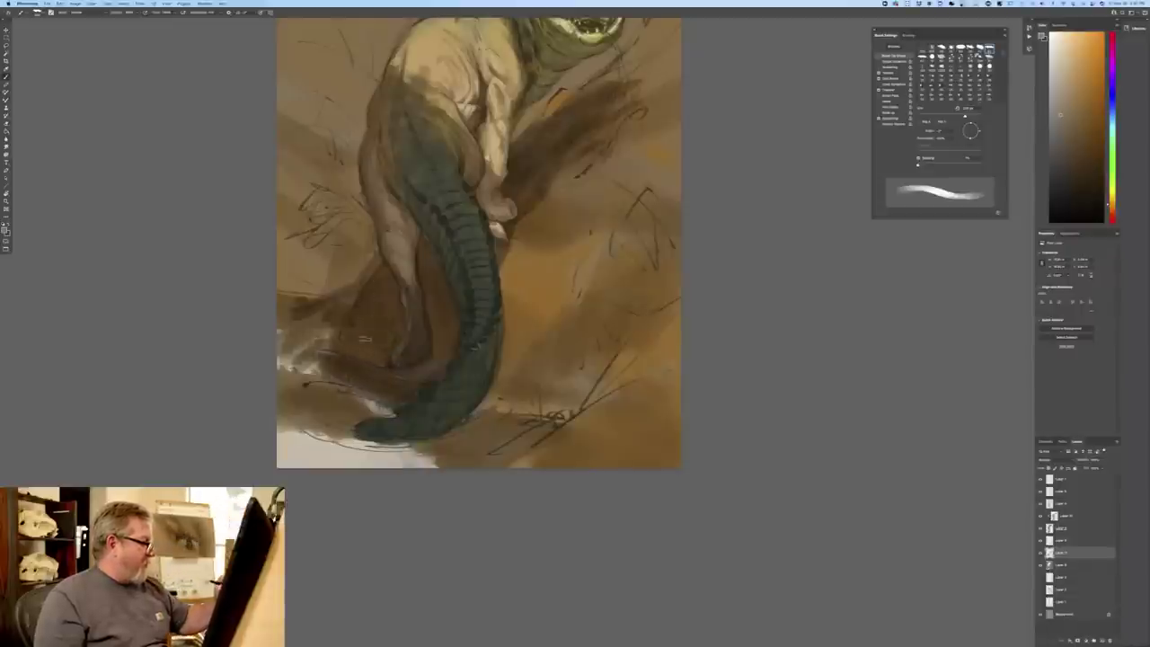
mouse_move(324, 323)
mouse_down()
mouse_move(290, 315)
mouse_move(280, 360)
mouse_move(280, 306)
mouse_up()
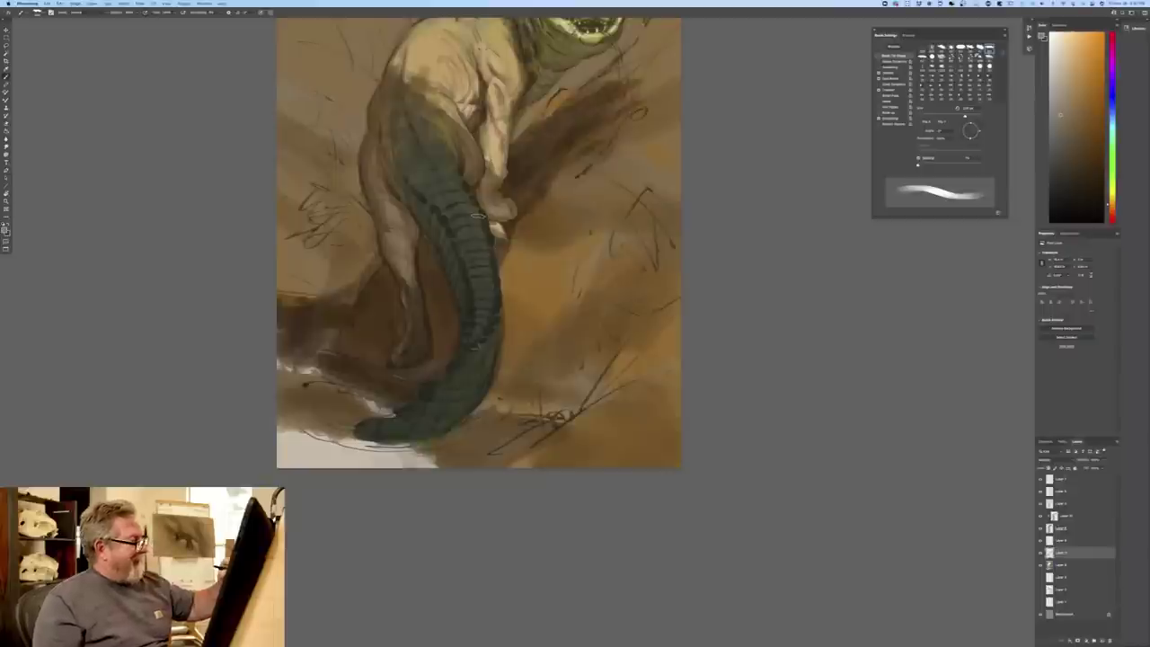
- Paint background shadow beneath the hand and down beside the middle of the tail
mouse_move(496, 250)
mouse_down()
mouse_move(517, 262)
mouse_move(530, 224)
mouse_move(557, 231)
mouse_up()
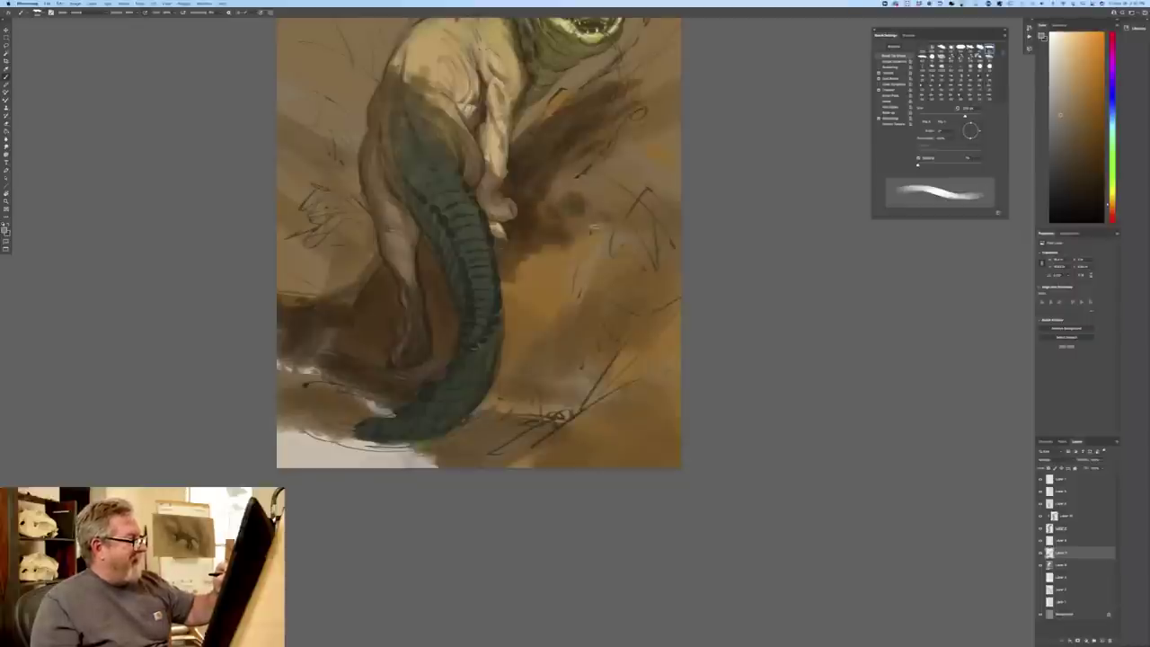
drag(581, 226, 597, 230)
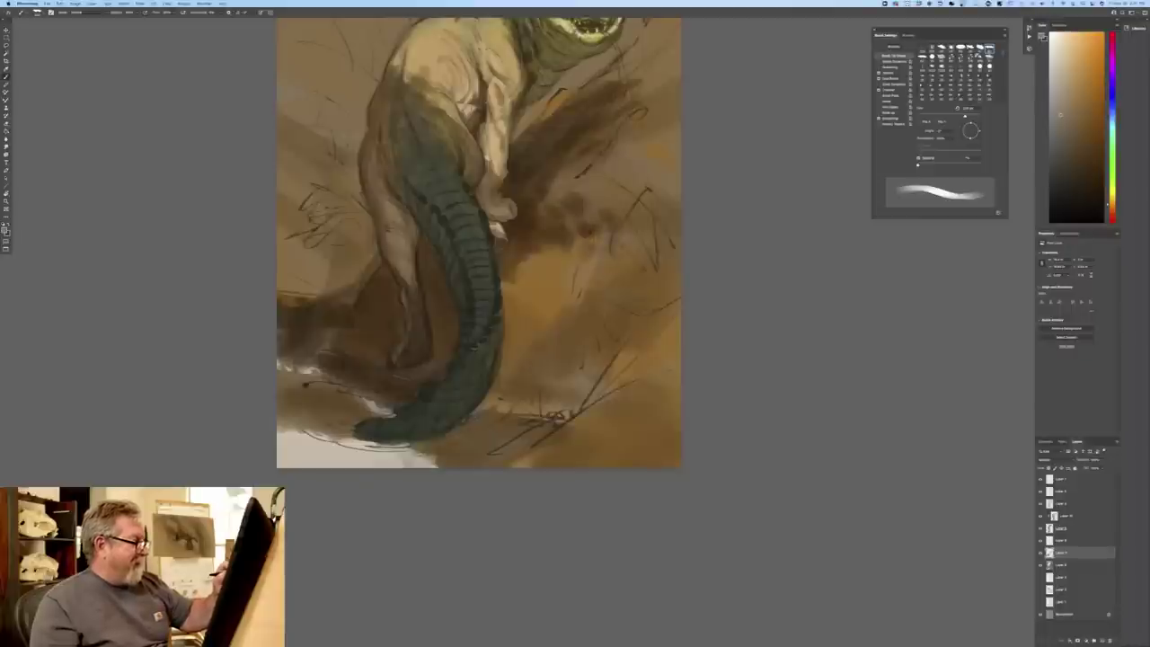
mouse_move(582, 268)
mouse_down()
mouse_move(587, 238)
mouse_move(629, 264)
mouse_move(603, 249)
mouse_move(550, 274)
mouse_move(534, 238)
mouse_move(534, 252)
mouse_move(512, 256)
mouse_move(501, 242)
mouse_move(499, 297)
mouse_move(523, 272)
mouse_move(521, 307)
mouse_up()
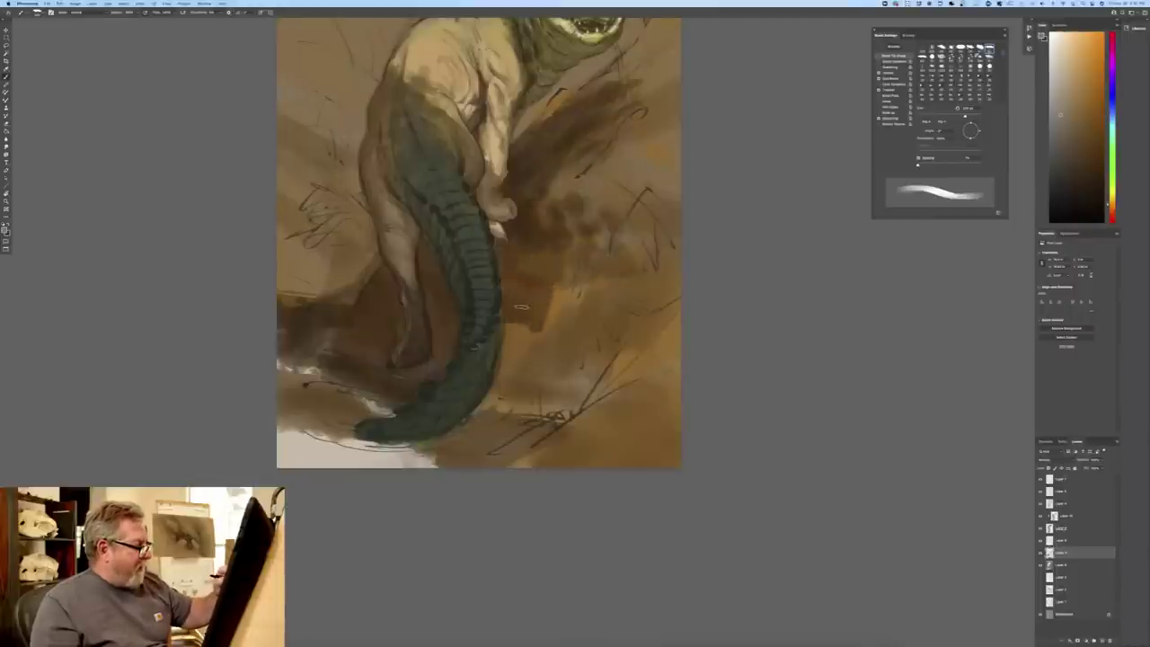
mouse_move(507, 268)
mouse_down()
mouse_move(572, 306)
mouse_move(562, 269)
mouse_move(586, 293)
mouse_move(539, 288)
mouse_move(525, 257)
mouse_up()
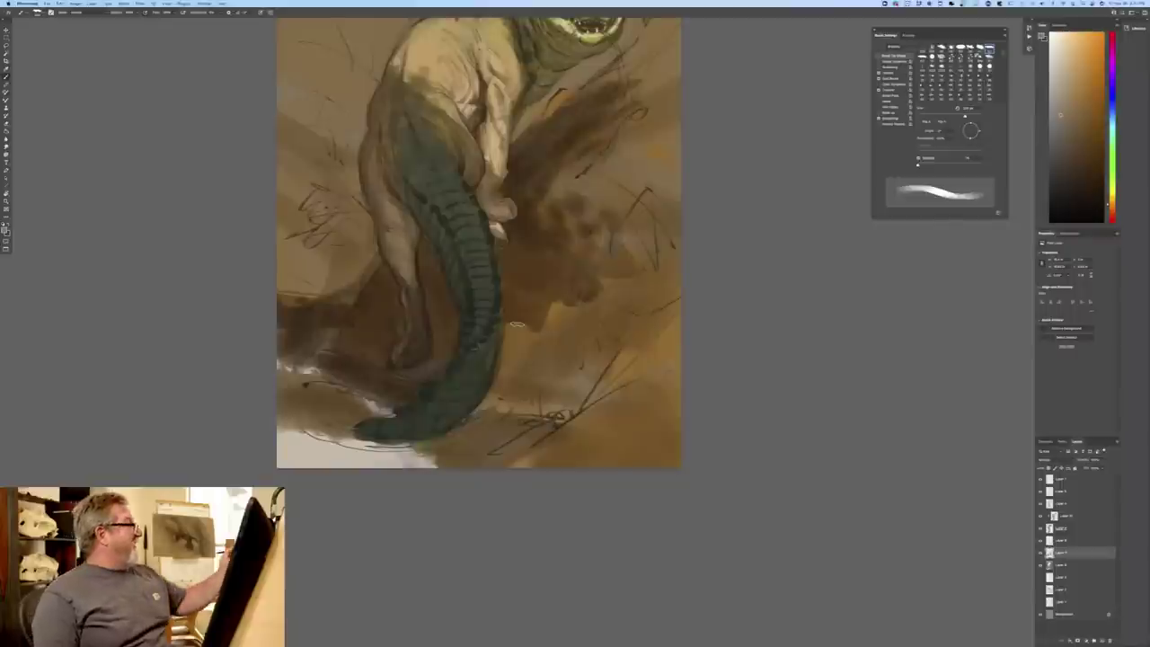
- Switch to another brush preset, enlarge it and extend the background shadow beside the lower tail
click(38, 12)
click(34, 174)
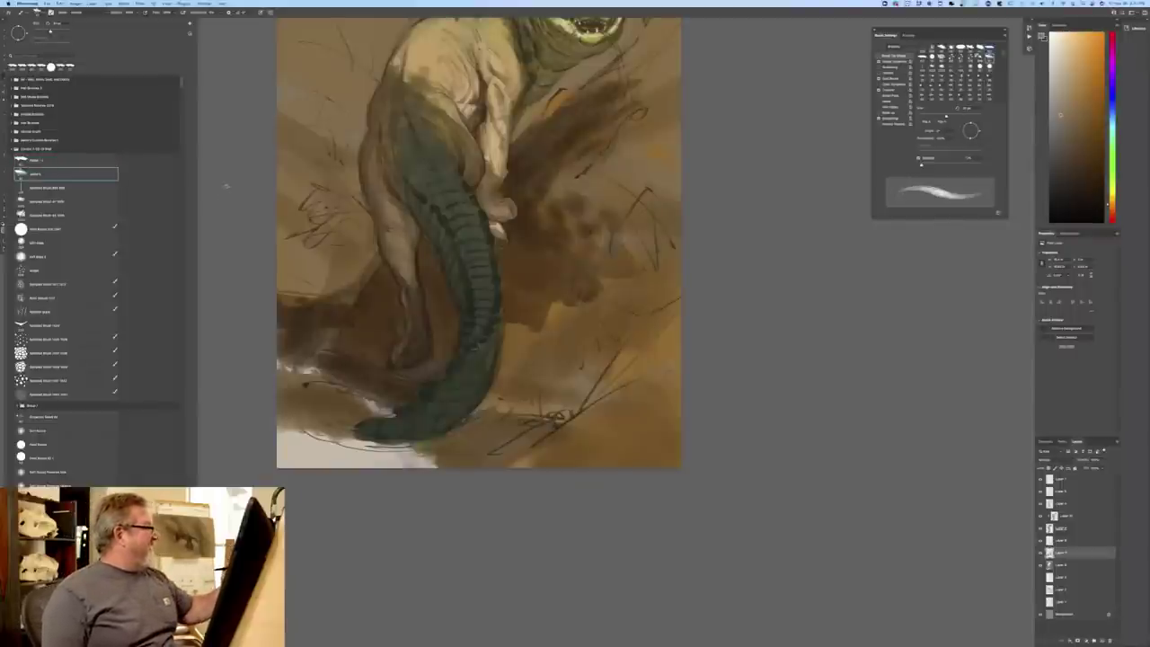
click(226, 185)
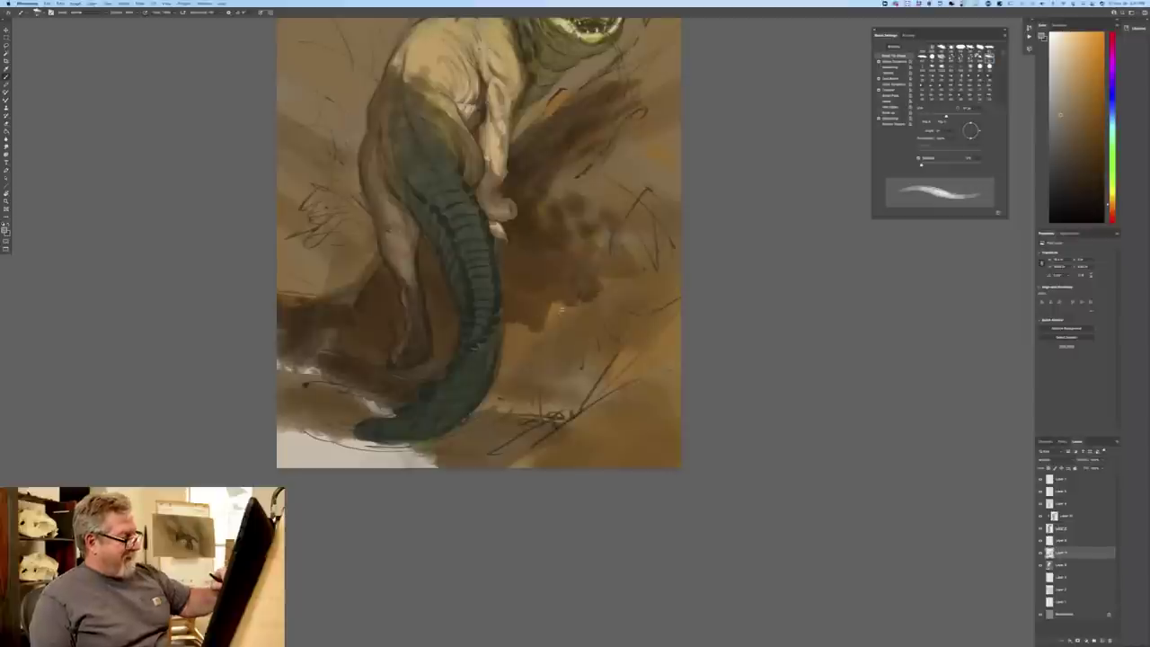
key(])
key(])
key(])
key(])
mouse_move(561, 322)
mouse_down()
mouse_move(565, 297)
mouse_move(552, 313)
mouse_move(564, 323)
mouse_move(530, 280)
mouse_move(516, 293)
mouse_move(515, 336)
mouse_move(500, 316)
mouse_move(508, 358)
mouse_move(535, 351)
mouse_move(545, 320)
mouse_up()
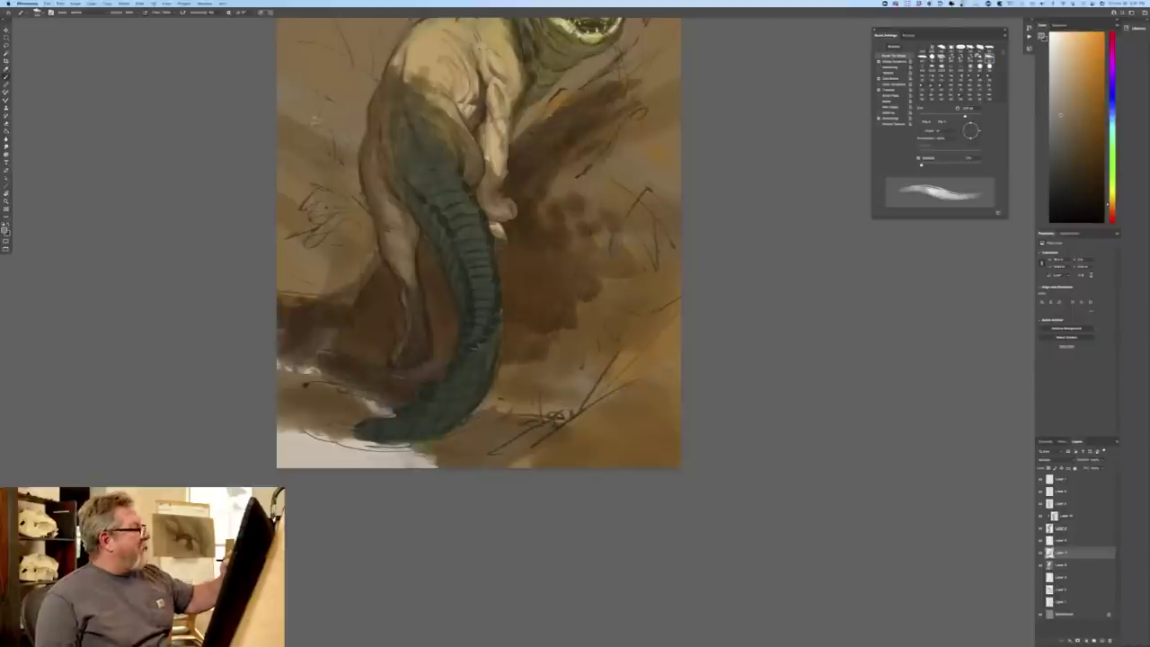
- Turn off the brush's Shape Dynamics, enlarge the brush and darken the ground on both sides of the tail
click(879, 62)
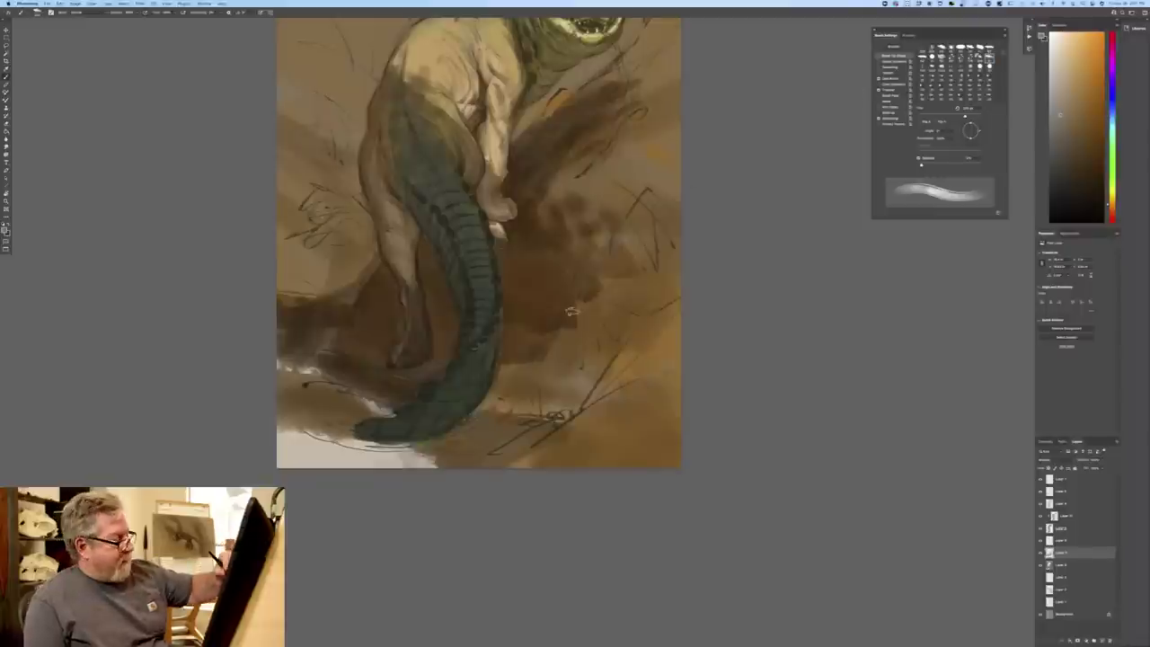
key(])
mouse_move(575, 323)
mouse_down()
mouse_move(530, 361)
mouse_move(516, 285)
mouse_move(508, 305)
mouse_move(513, 271)
mouse_move(569, 334)
mouse_move(572, 387)
mouse_move(545, 383)
mouse_move(518, 338)
mouse_move(496, 395)
mouse_move(506, 319)
mouse_up()
mouse_move(542, 269)
mouse_down()
mouse_move(552, 304)
mouse_move(578, 308)
mouse_move(622, 277)
mouse_move(598, 318)
mouse_move(587, 305)
mouse_move(601, 254)
mouse_move(565, 293)
mouse_move(583, 301)
mouse_move(615, 261)
mouse_move(617, 303)
mouse_move(633, 284)
mouse_move(647, 241)
mouse_move(626, 274)
mouse_move(625, 258)
mouse_move(649, 241)
mouse_move(605, 237)
mouse_move(624, 247)
mouse_move(620, 203)
mouse_move(632, 204)
mouse_move(622, 314)
mouse_move(639, 342)
mouse_move(629, 317)
mouse_move(577, 303)
mouse_move(598, 380)
mouse_move(629, 334)
mouse_move(635, 350)
mouse_move(620, 375)
mouse_move(648, 353)
mouse_move(647, 367)
mouse_move(679, 371)
mouse_move(642, 370)
mouse_move(660, 379)
mouse_move(646, 458)
mouse_move(622, 454)
mouse_move(614, 436)
mouse_move(634, 436)
mouse_move(618, 435)
mouse_move(578, 473)
mouse_move(569, 409)
mouse_move(531, 475)
mouse_move(514, 471)
mouse_move(530, 414)
mouse_move(478, 466)
mouse_move(435, 430)
mouse_move(395, 453)
mouse_move(363, 414)
mouse_move(335, 469)
mouse_move(320, 403)
mouse_move(279, 462)
mouse_move(285, 360)
mouse_up()
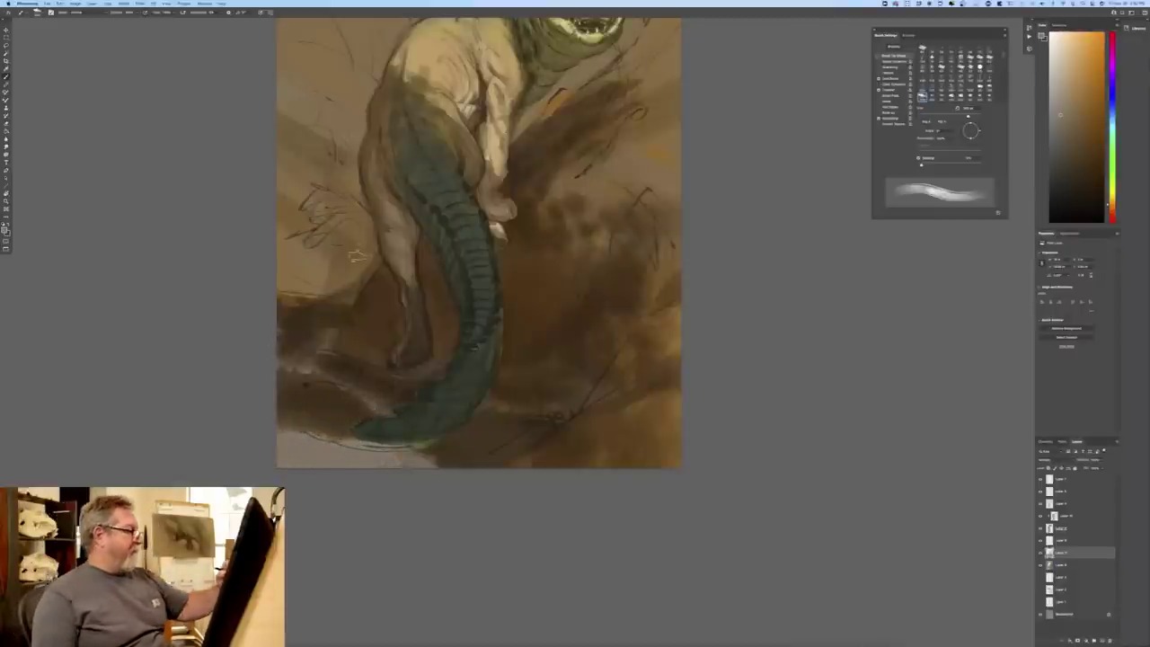
- Darken the background behind the creature's hind leg and back, working up to the canvas's upper corner
mouse_move(358, 255)
mouse_down()
mouse_move(362, 216)
mouse_move(369, 269)
mouse_move(355, 229)
mouse_move(320, 303)
mouse_move(307, 299)
mouse_move(295, 229)
mouse_move(285, 289)
mouse_move(308, 280)
mouse_move(295, 203)
mouse_move(307, 196)
mouse_move(371, 262)
mouse_move(341, 141)
mouse_move(383, 179)
mouse_move(368, 130)
mouse_move(376, 119)
mouse_move(361, 155)
mouse_move(321, 82)
mouse_move(303, 81)
mouse_move(323, 223)
mouse_move(314, 235)
mouse_move(274, 158)
mouse_move(275, 221)
mouse_move(309, 227)
mouse_move(317, 302)
mouse_move(301, 219)
mouse_move(289, 234)
mouse_move(300, 269)
mouse_move(348, 256)
mouse_move(340, 317)
mouse_move(329, 188)
mouse_move(313, 196)
mouse_move(287, 182)
mouse_move(295, 147)
mouse_move(338, 142)
mouse_move(353, 124)
mouse_move(325, 64)
mouse_move(373, 80)
mouse_up()
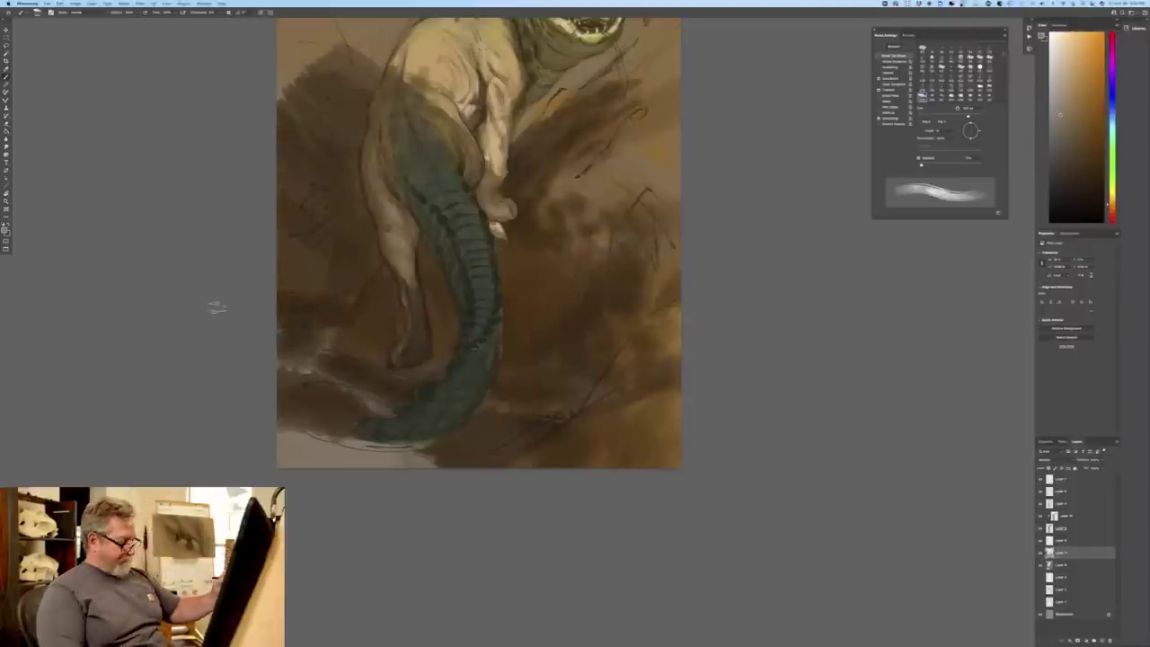
drag(177, 323, 189, 456)
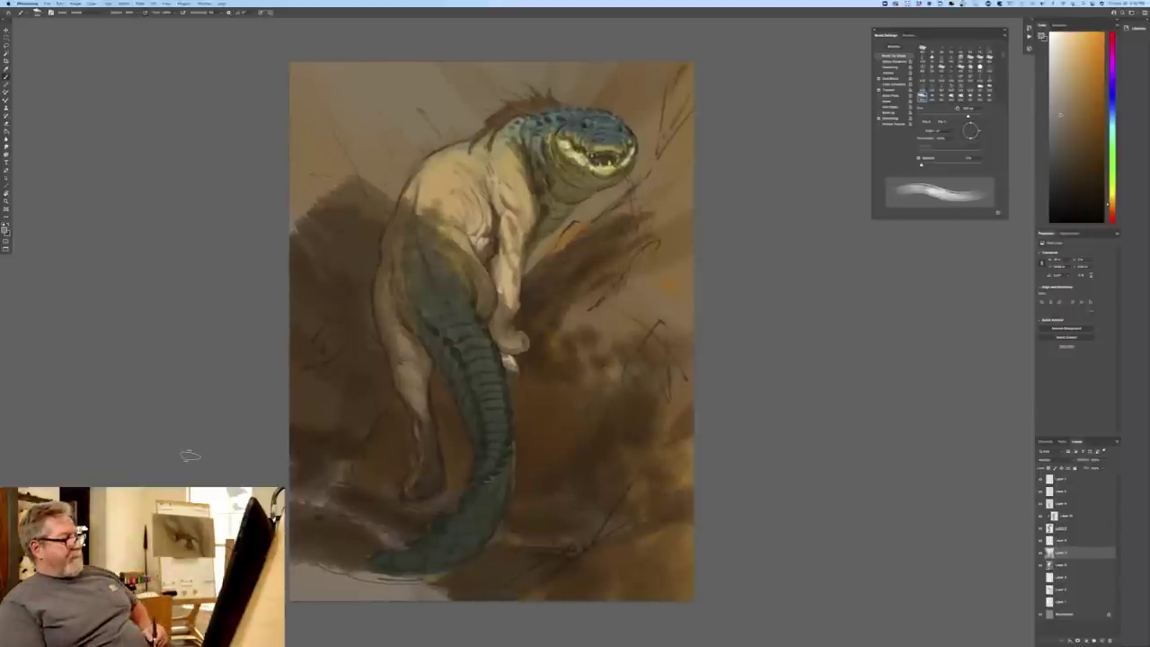
mouse_move(382, 191)
mouse_down()
mouse_move(406, 158)
mouse_move(403, 190)
mouse_move(363, 163)
mouse_move(367, 226)
mouse_move(354, 242)
mouse_move(352, 194)
mouse_move(391, 141)
mouse_move(394, 165)
mouse_move(375, 120)
mouse_move(386, 106)
mouse_move(376, 101)
mouse_move(385, 127)
mouse_move(396, 126)
mouse_move(382, 90)
mouse_move(388, 160)
mouse_move(350, 133)
mouse_move(316, 224)
mouse_move(300, 203)
mouse_move(289, 238)
mouse_up()
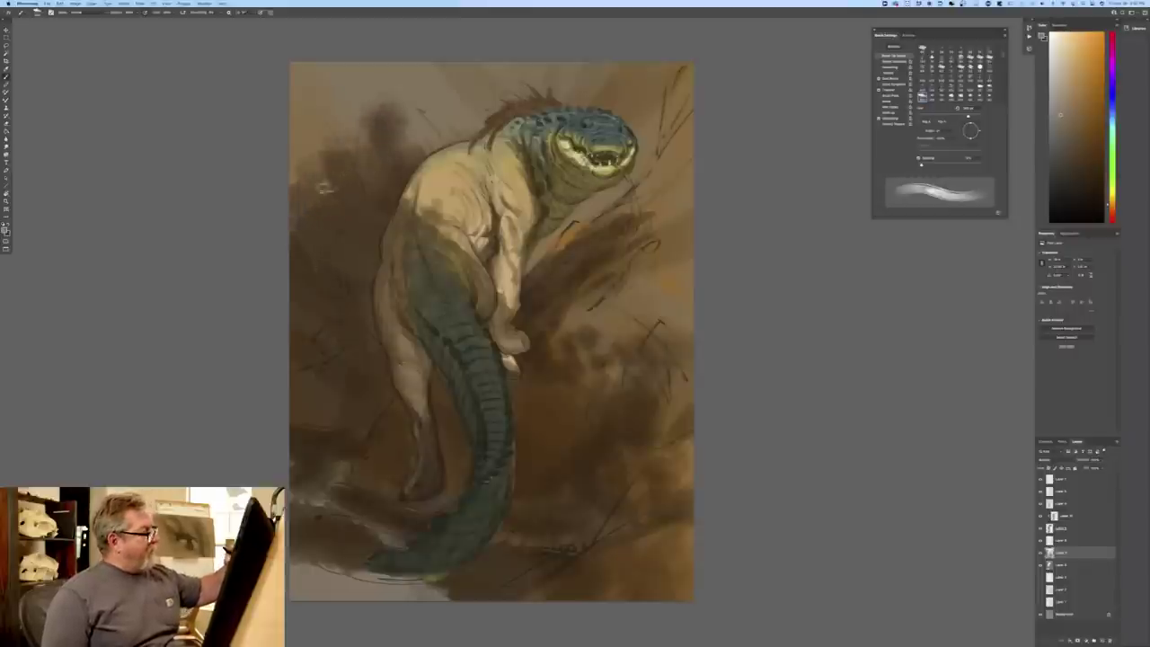
mouse_move(323, 186)
mouse_down()
mouse_move(327, 152)
mouse_move(298, 144)
mouse_move(320, 190)
mouse_up()
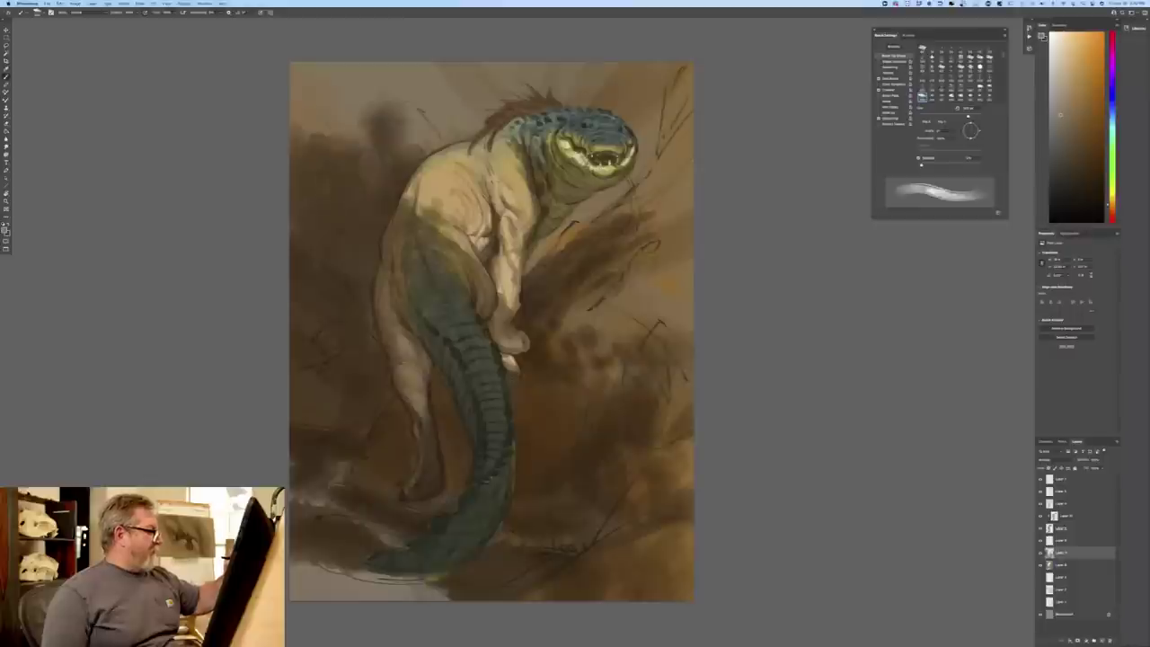
mouse_move(295, 142)
mouse_down()
mouse_move(311, 131)
mouse_move(331, 140)
mouse_move(331, 107)
mouse_move(355, 131)
mouse_move(332, 90)
mouse_move(296, 144)
mouse_move(310, 83)
mouse_move(332, 119)
mouse_up()
mouse_move(398, 86)
mouse_down()
mouse_move(422, 113)
mouse_move(433, 108)
mouse_move(392, 93)
mouse_up()
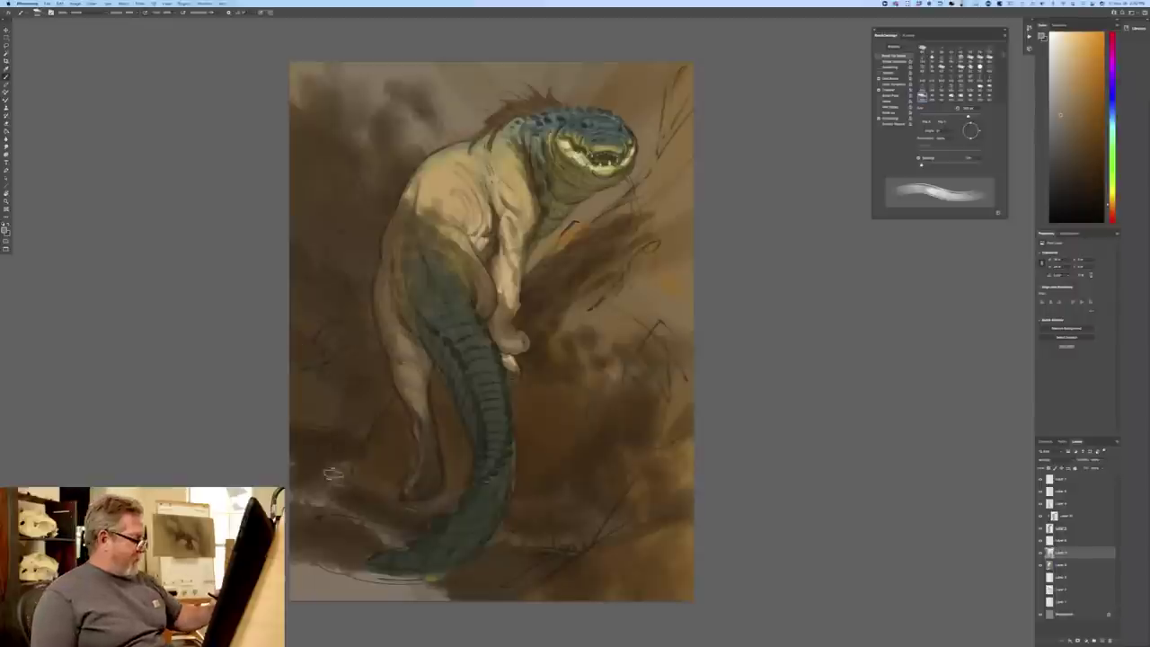
- Paint background shadow under the jaw, around the head and across the area above the back
mouse_move(570, 220)
mouse_down()
mouse_move(635, 181)
mouse_move(596, 208)
mouse_move(582, 199)
mouse_move(534, 262)
mouse_up()
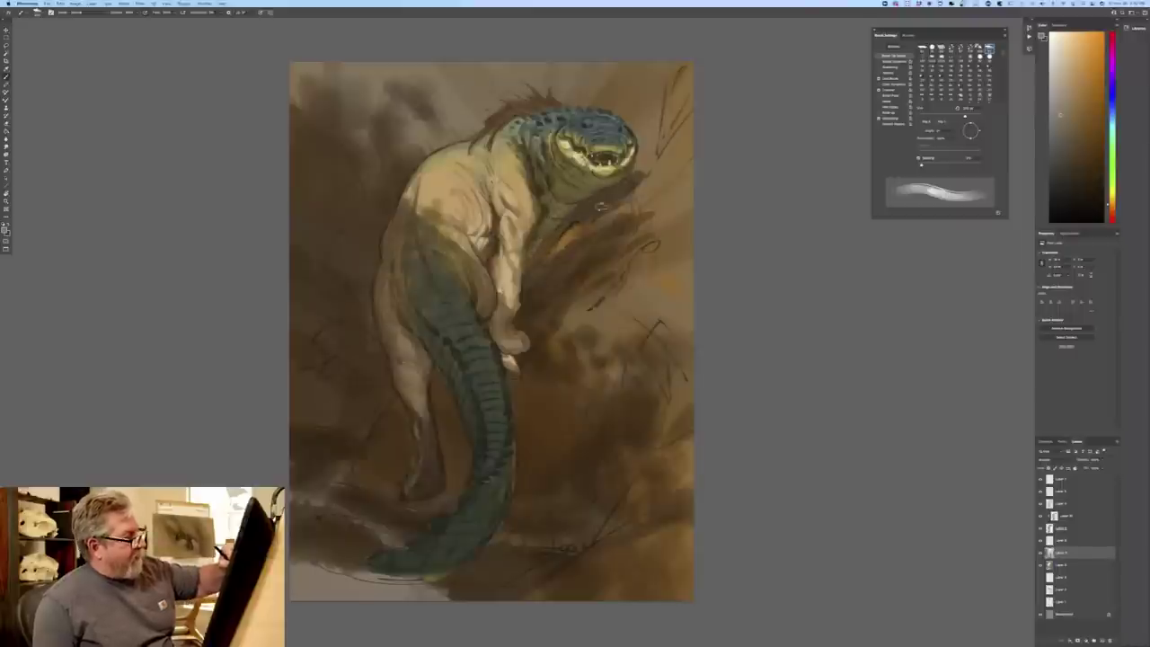
mouse_move(630, 173)
mouse_down()
mouse_move(648, 136)
mouse_move(638, 173)
mouse_up()
mouse_move(644, 115)
mouse_down()
mouse_move(629, 119)
mouse_move(652, 106)
mouse_move(643, 79)
mouse_move(615, 117)
mouse_move(661, 62)
mouse_move(646, 110)
mouse_up()
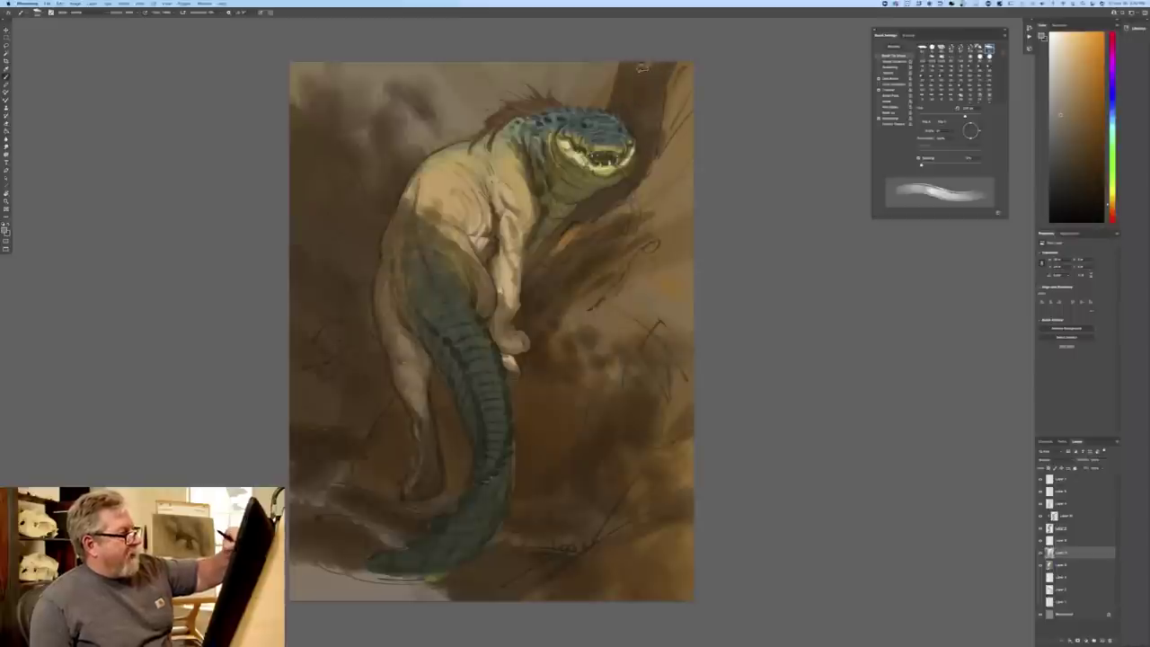
mouse_move(627, 69)
mouse_down()
mouse_move(606, 95)
mouse_move(593, 88)
mouse_move(595, 51)
mouse_move(583, 90)
mouse_move(564, 103)
mouse_move(536, 67)
mouse_move(525, 109)
mouse_move(522, 57)
mouse_move(482, 52)
mouse_move(471, 59)
mouse_move(473, 83)
mouse_move(451, 40)
mouse_move(474, 124)
mouse_move(447, 85)
mouse_move(463, 52)
mouse_move(477, 52)
mouse_move(494, 114)
mouse_move(476, 136)
mouse_move(445, 113)
mouse_up()
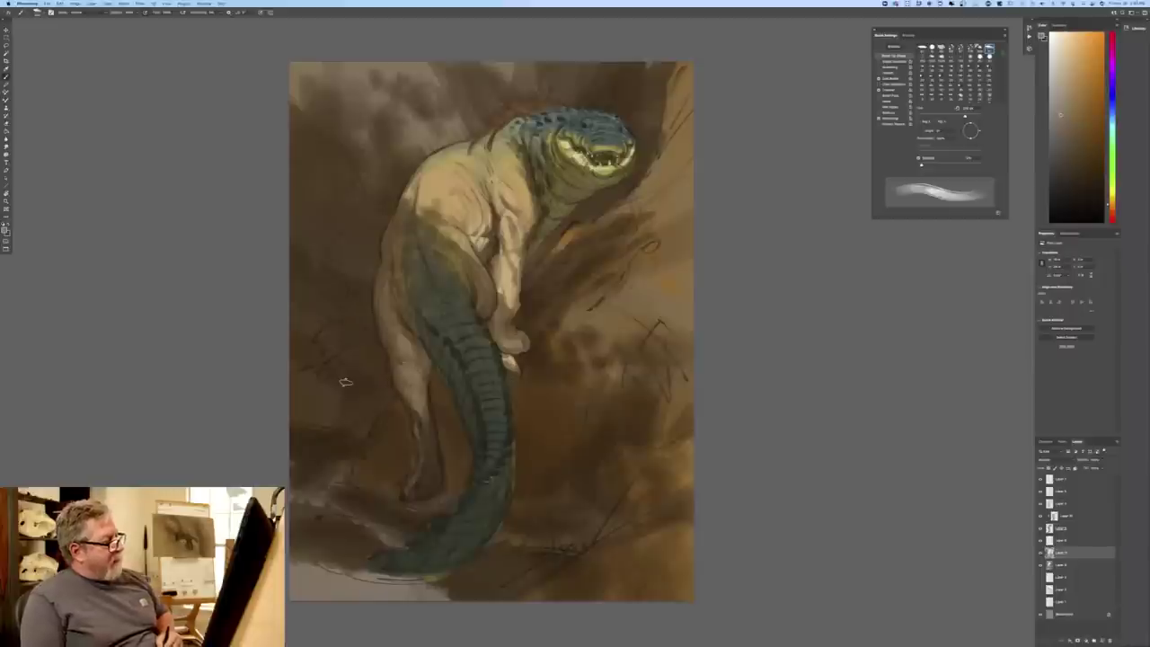
click(5, 228)
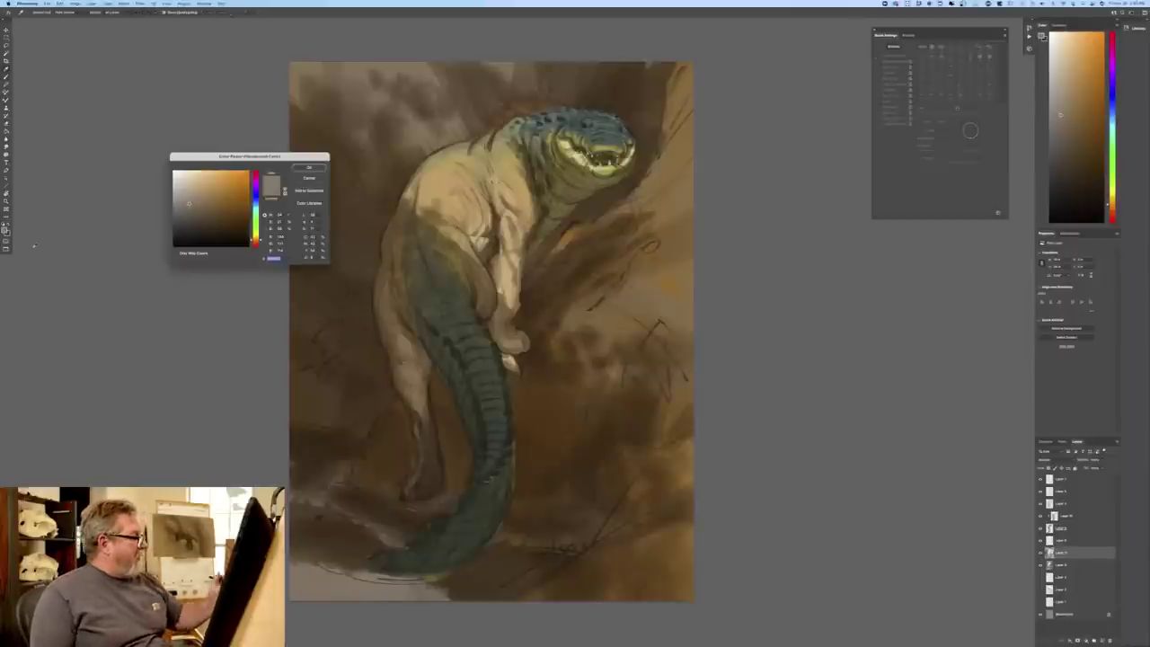
click(309, 167)
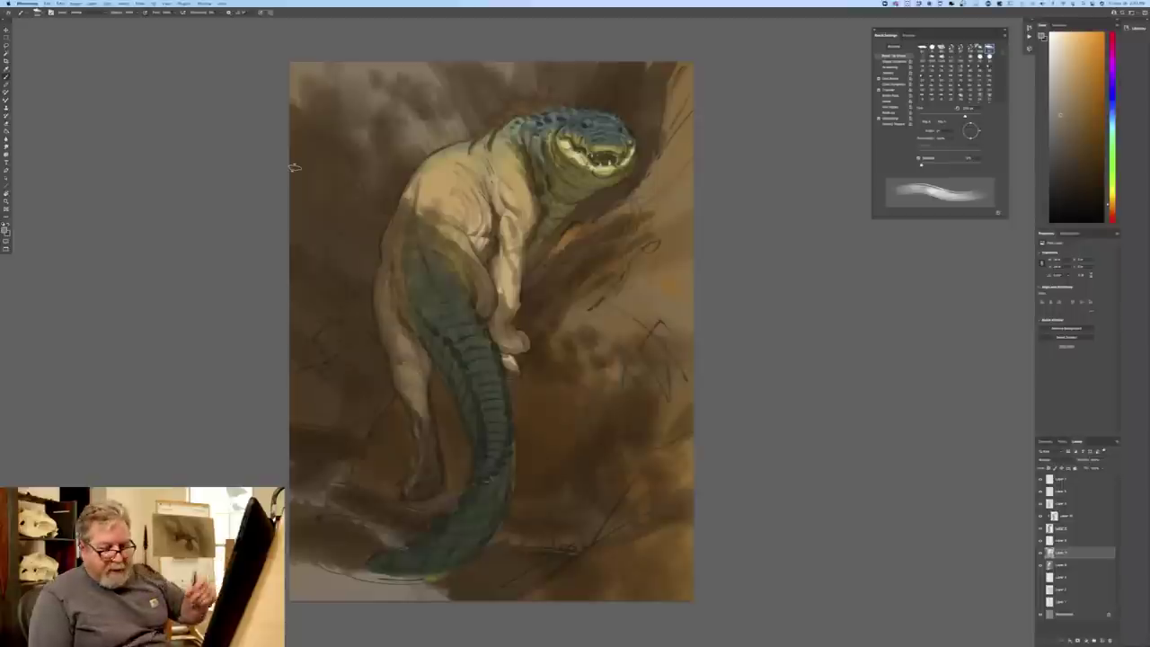
- Select the creature's clipped shadow layer and give the Eraser the same textured brush preset used for painting
click(1065, 516)
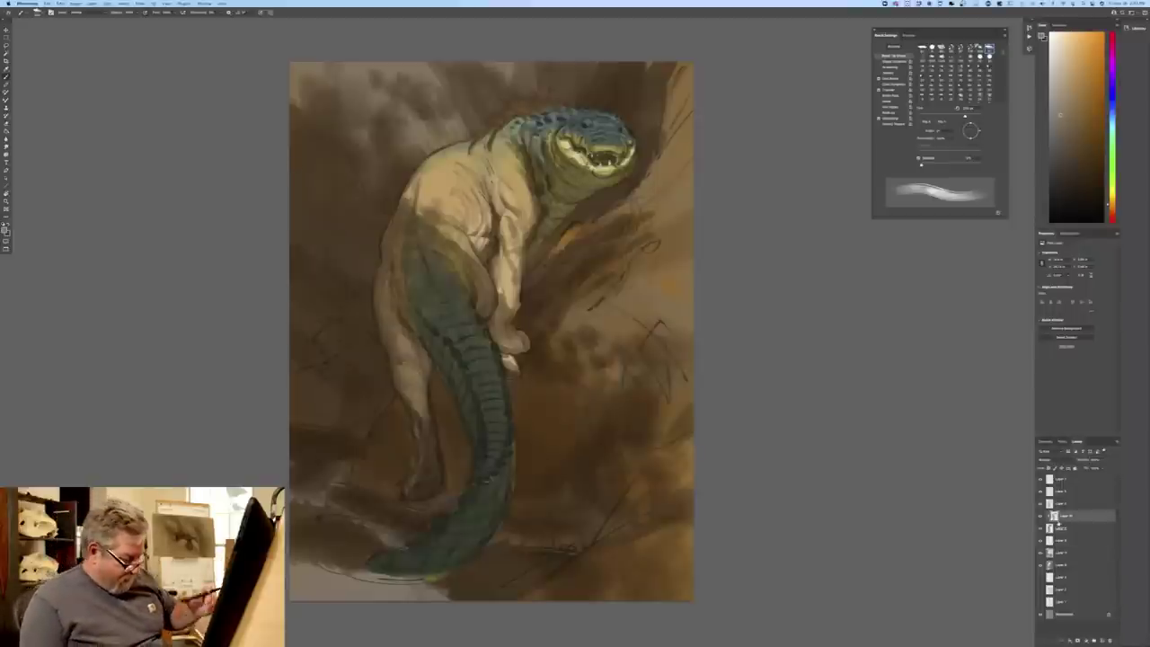
click(38, 13)
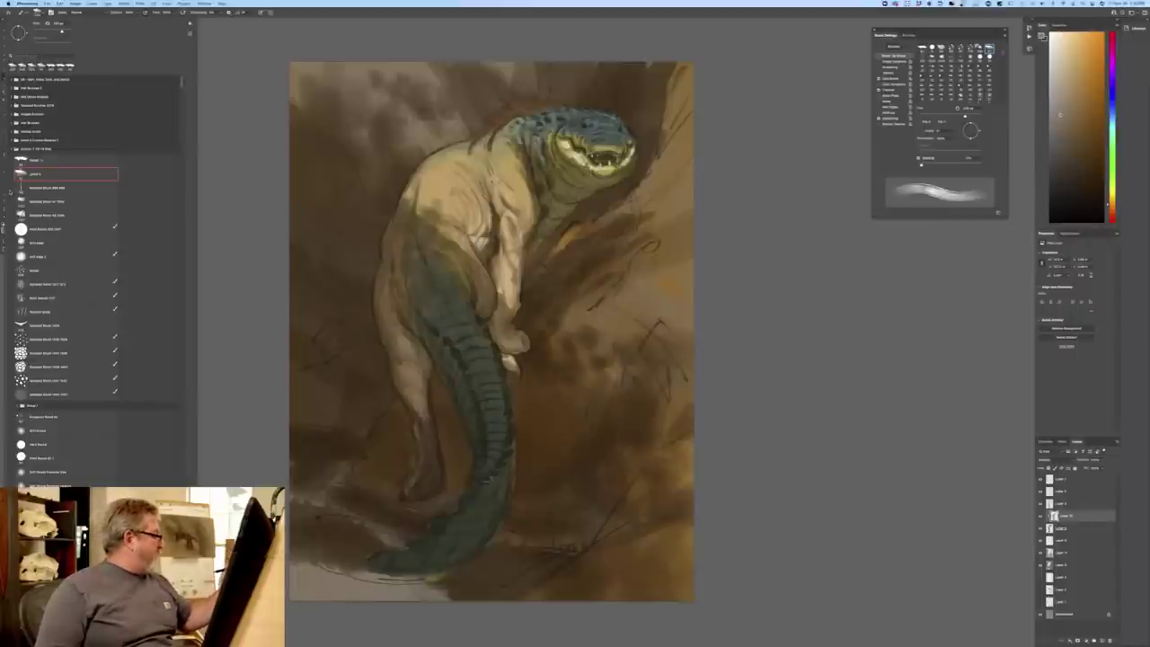
click(219, 193)
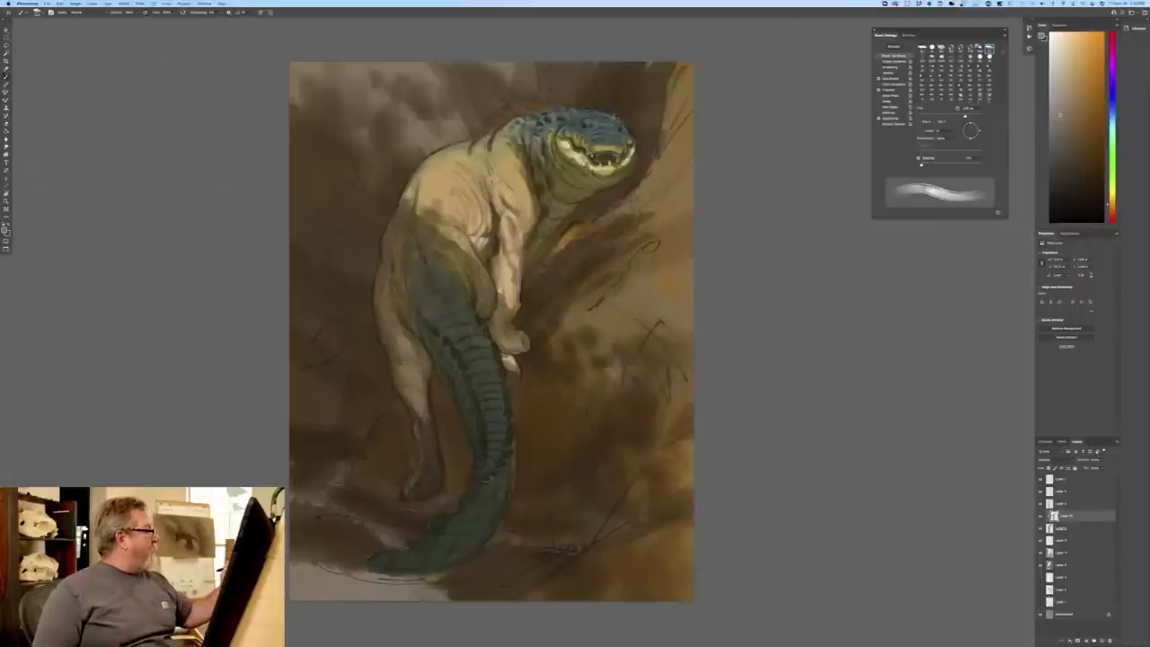
key(e)
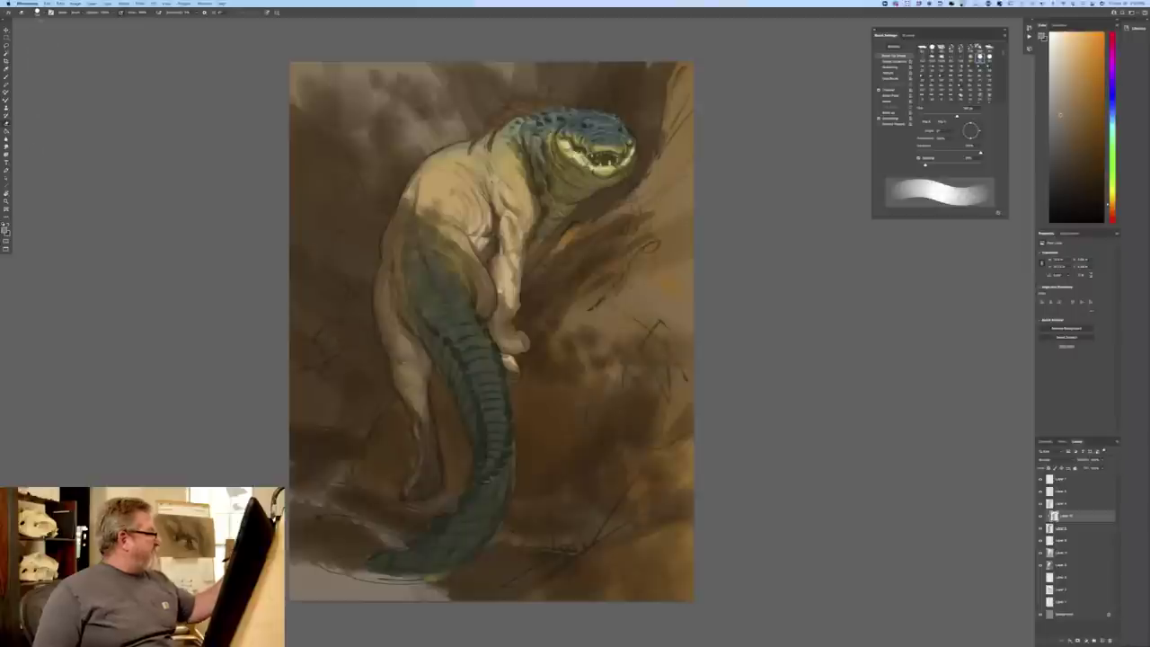
right_click(47, 51)
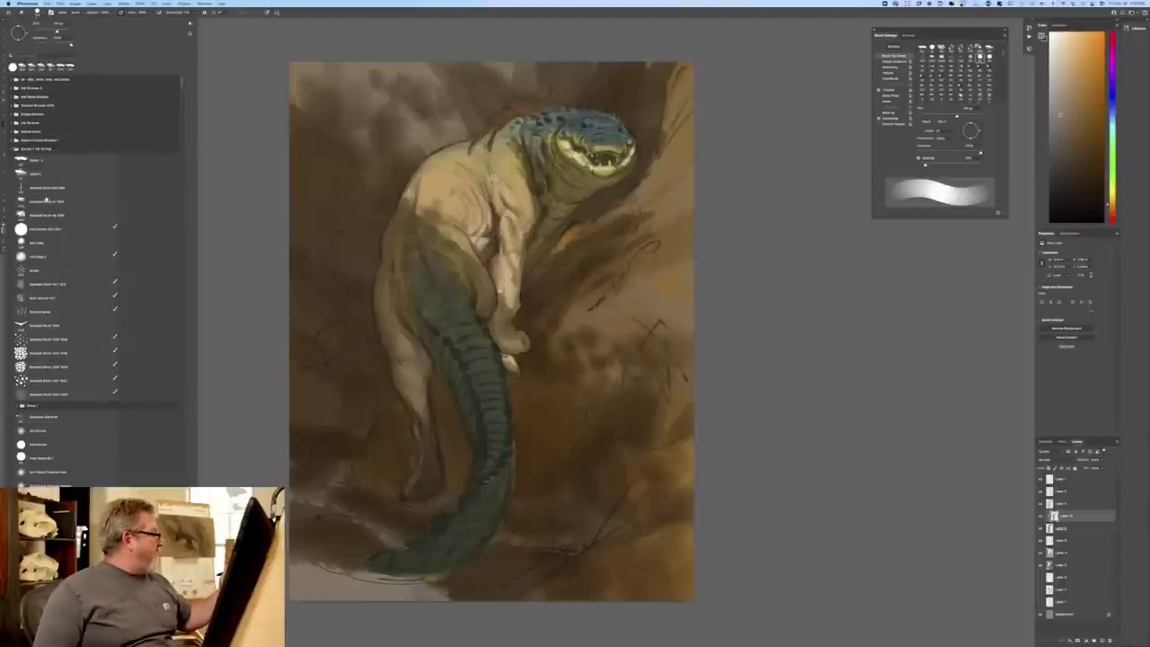
click(25, 174)
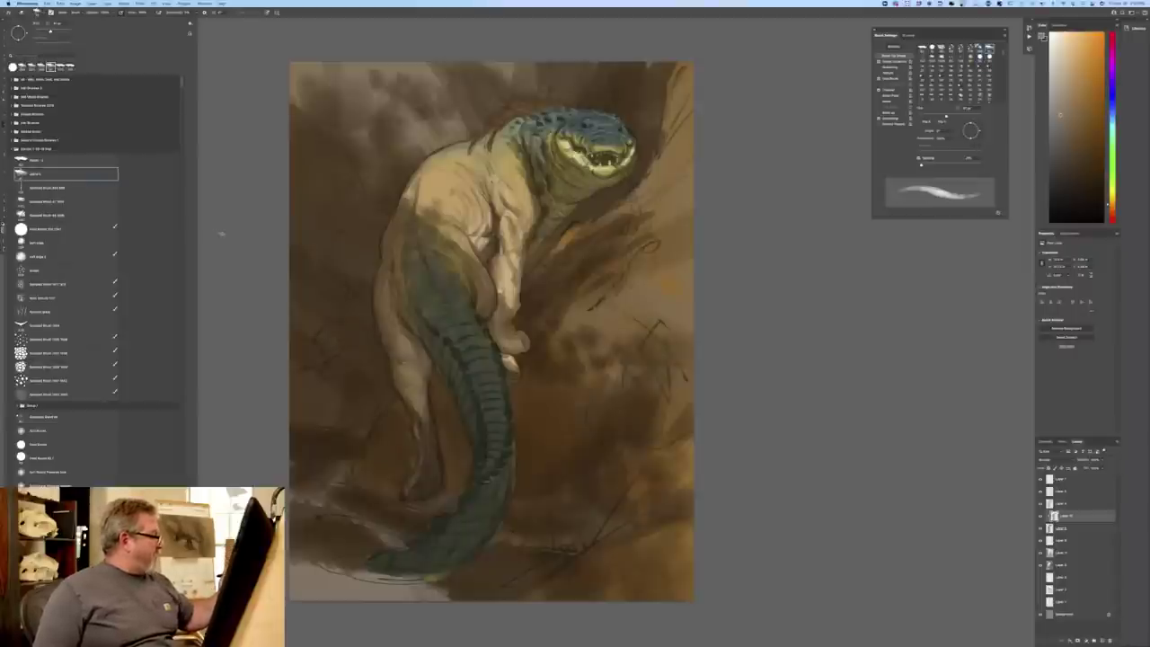
click(224, 234)
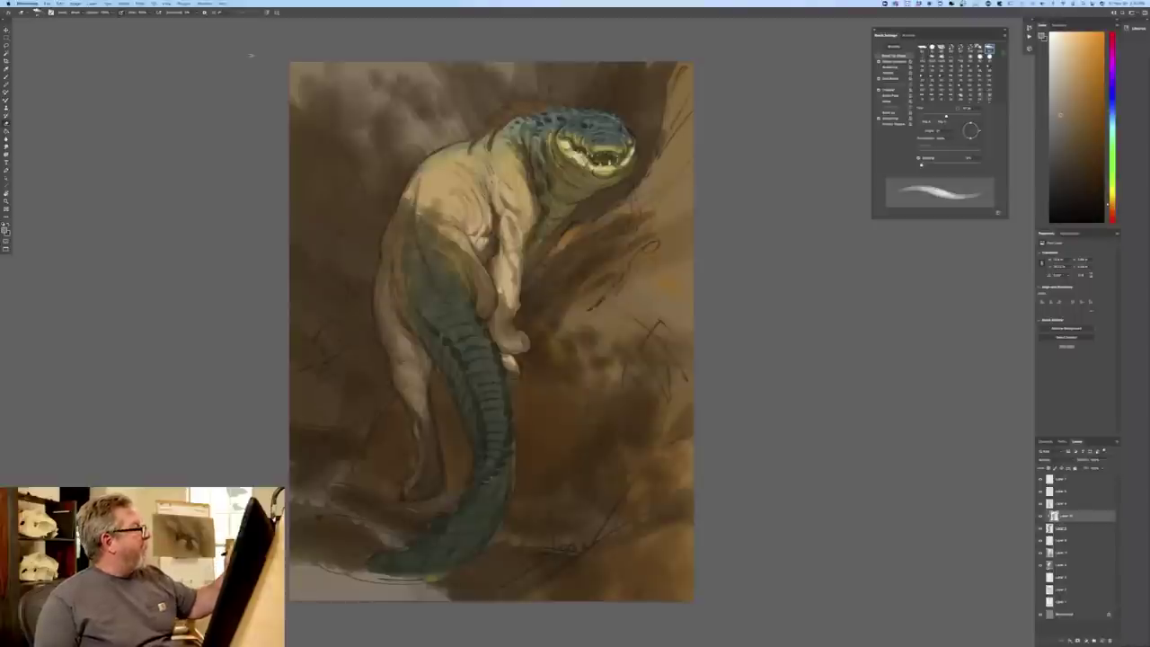
- Enlarge the Eraser and remove streaks and spots of shadow across the creature's lower back and tail base to create dappled light
click(122, 12)
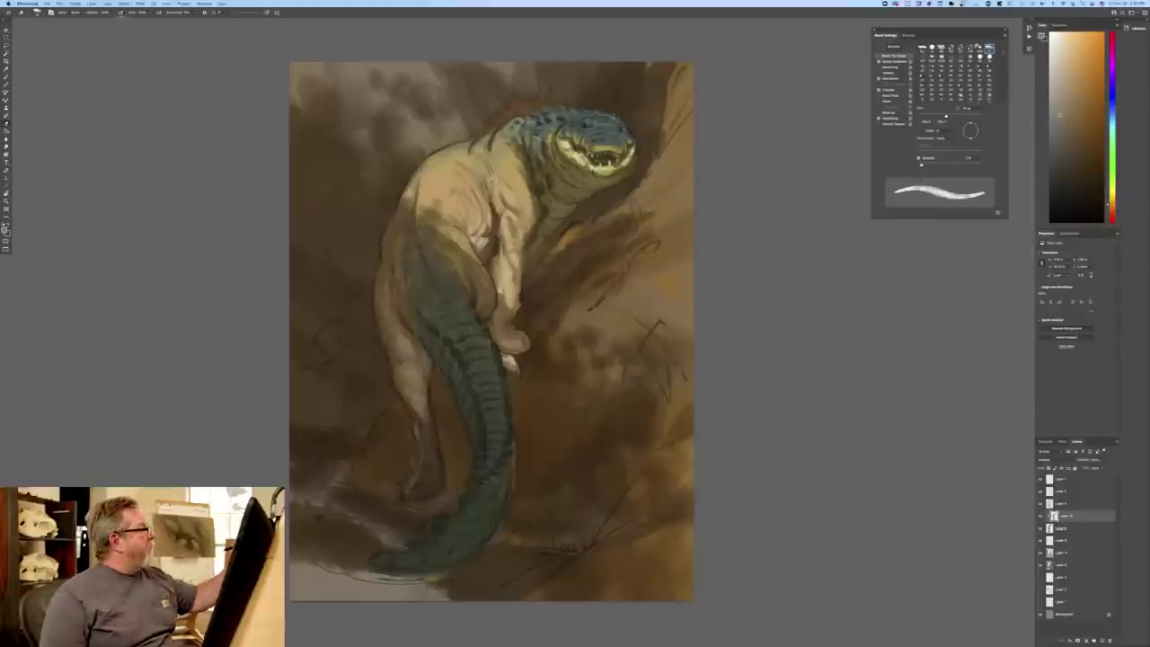
click(121, 13)
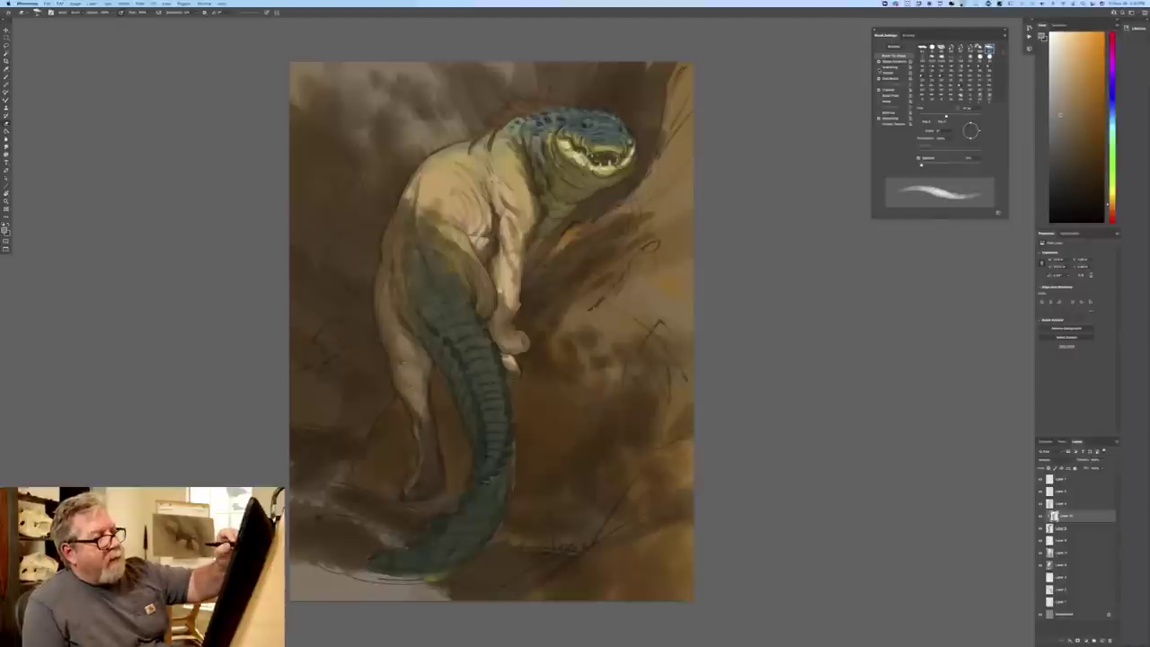
key(bracketright)
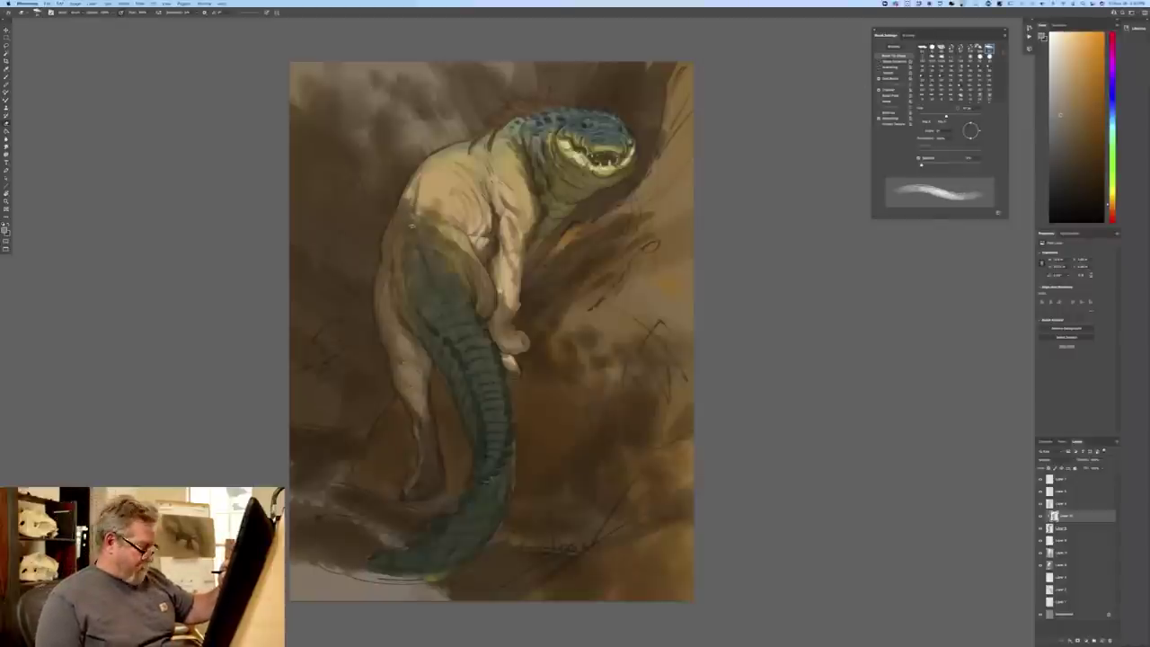
key(bracketright)
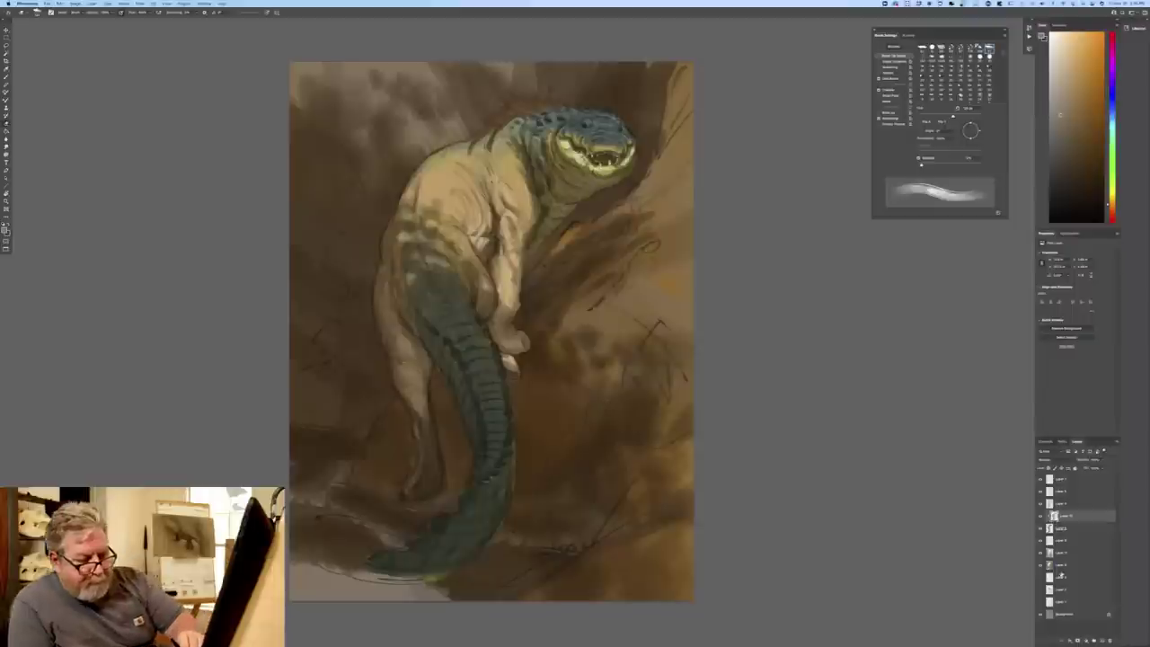
- On the background shadow layer, erase scattered light spots from the ground between the tail and the canvas edge
click(1065, 551)
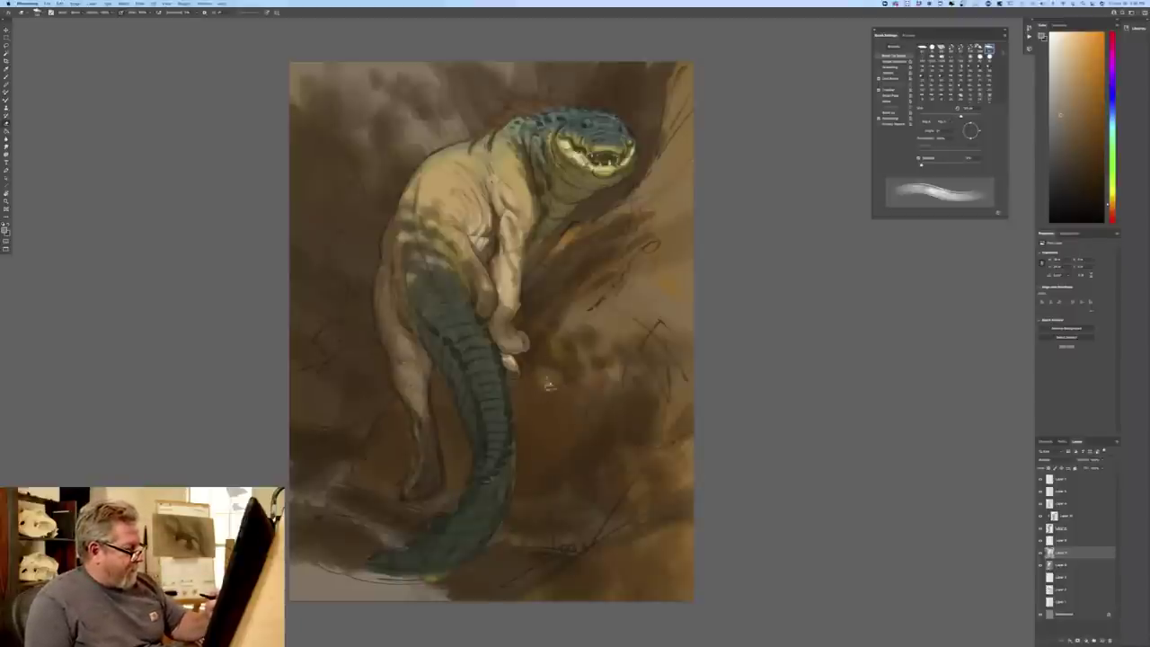
mouse_move(570, 372)
mouse_down()
mouse_move(584, 402)
mouse_move(591, 363)
mouse_up()
drag(619, 405, 630, 403)
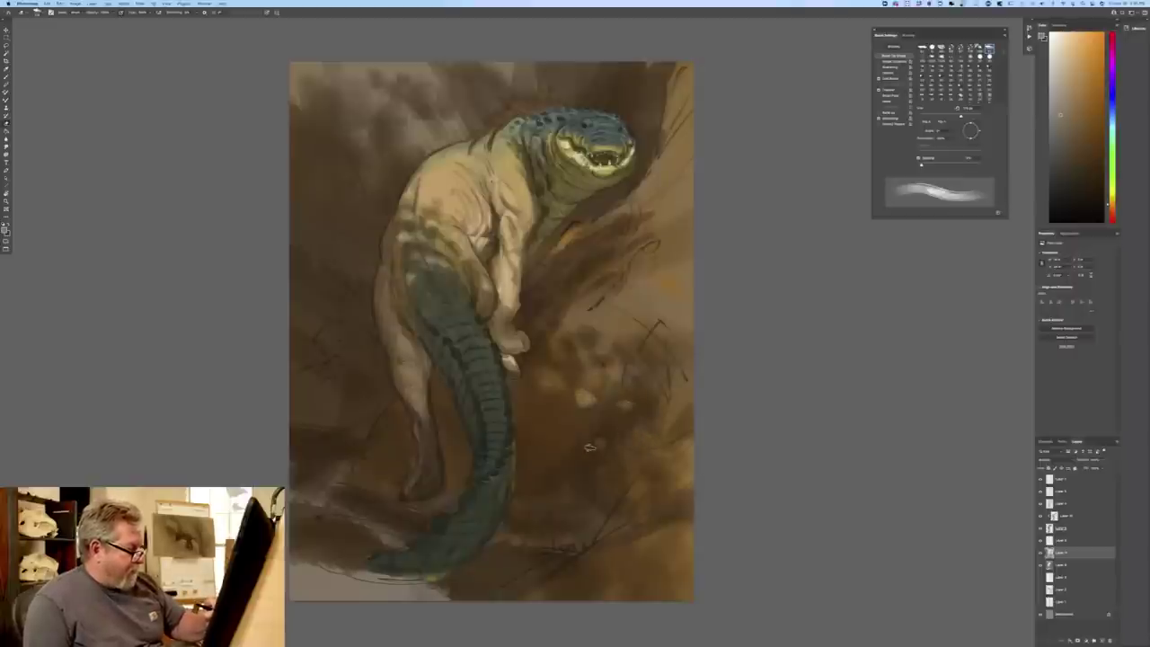
drag(559, 452, 553, 453)
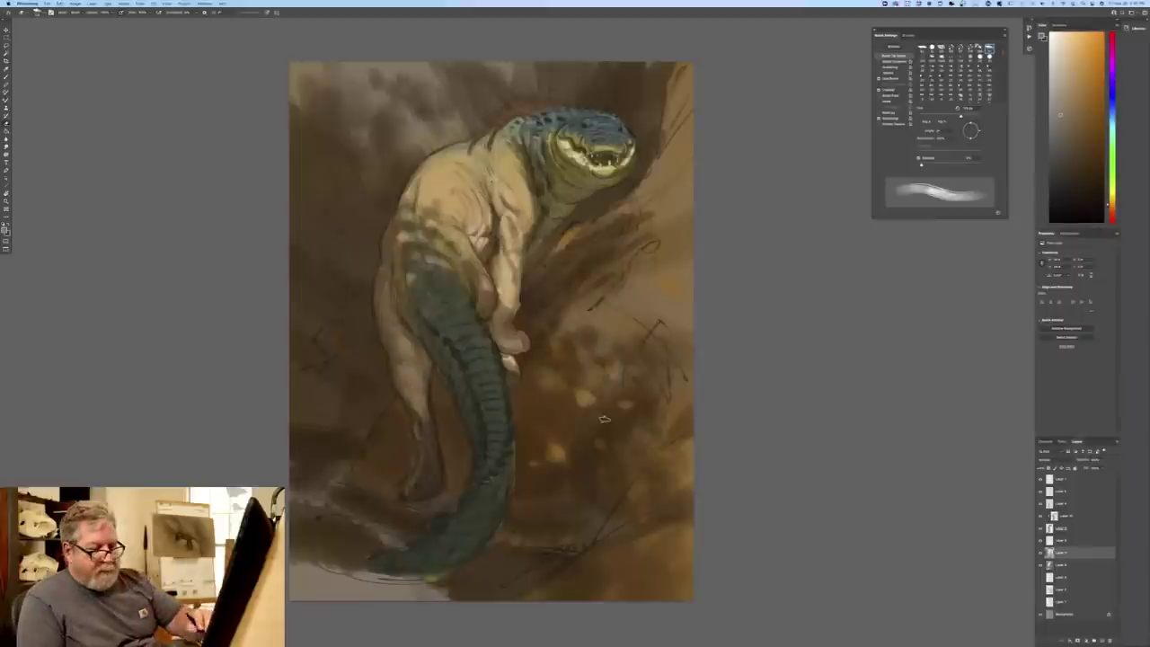
- Erase light patches from the creature's shadow at the tail base and hip, and further spots from the background beside the lower tail
click(1063, 516)
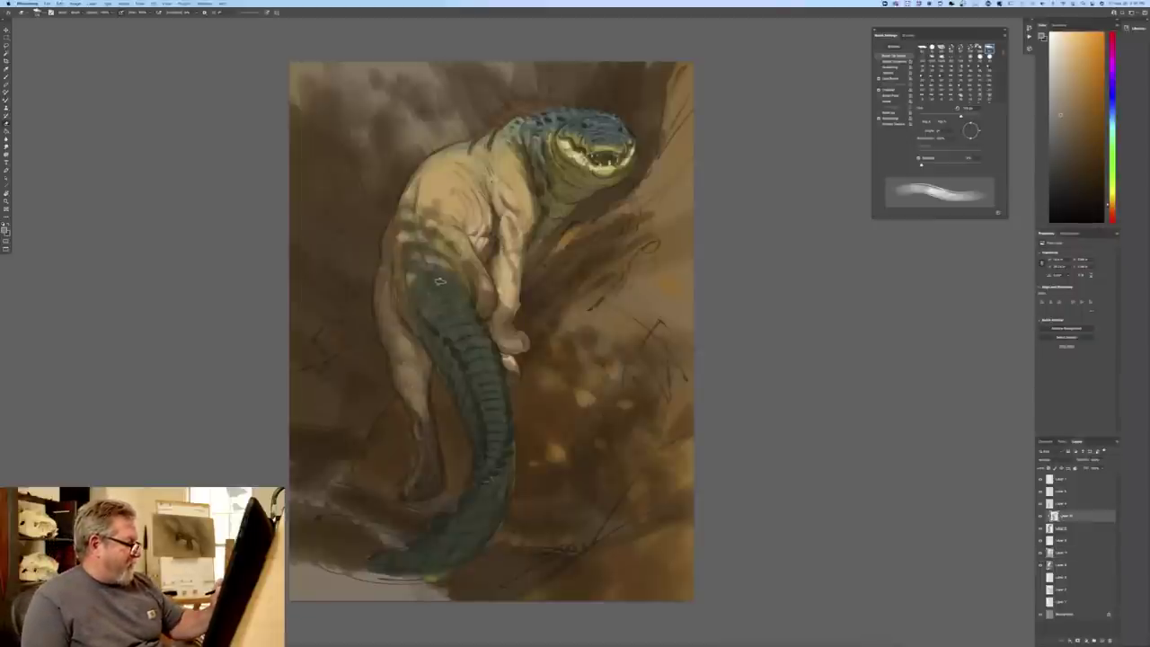
drag(452, 330, 464, 326)
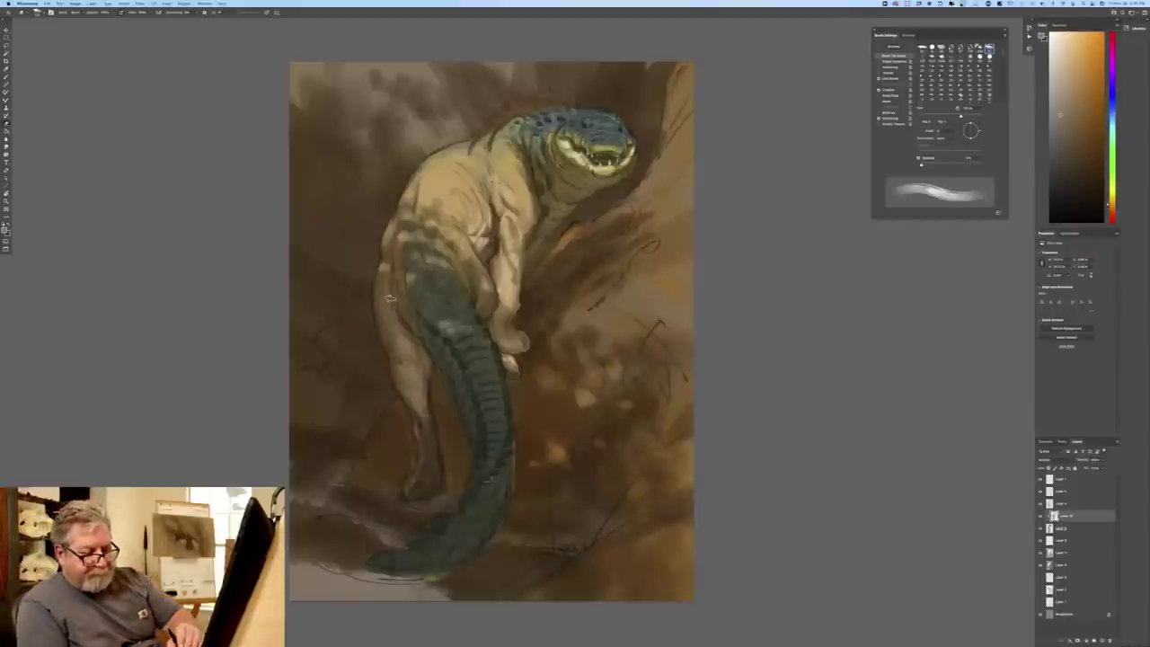
click(1060, 553)
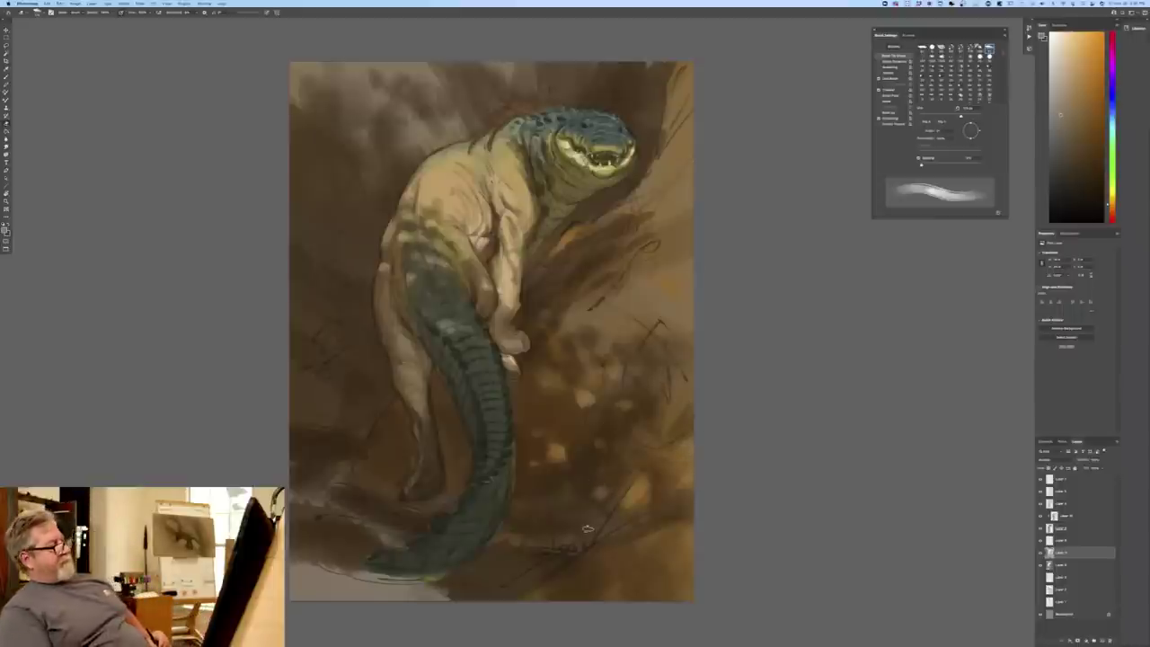
key(super+minus)
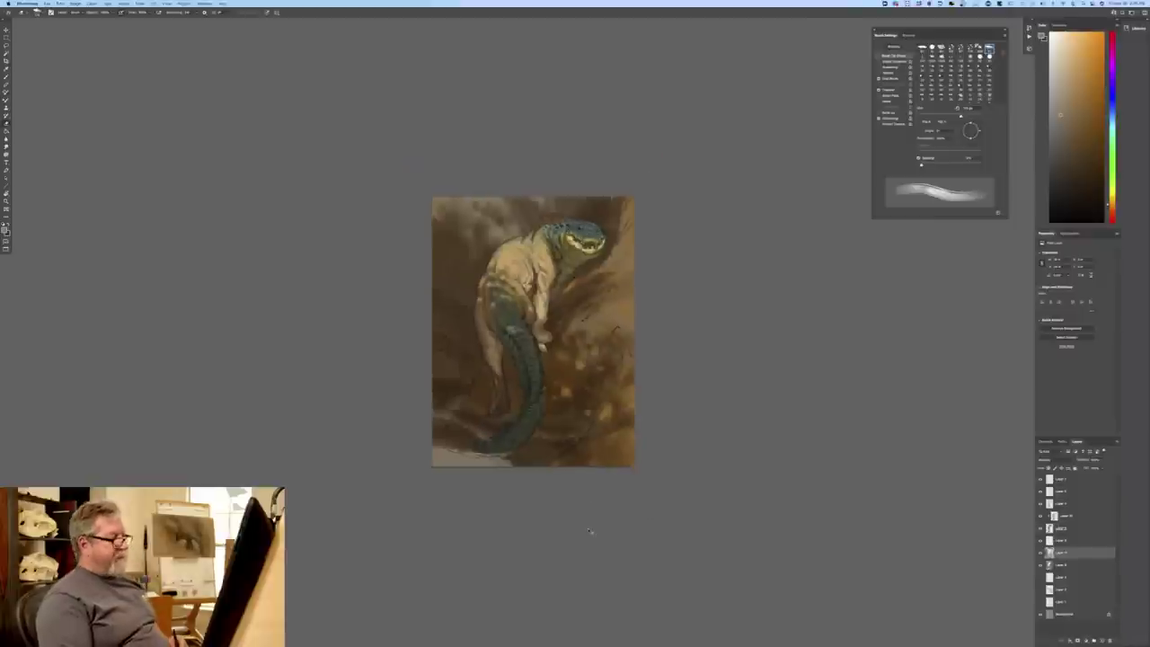
key(super+plus)
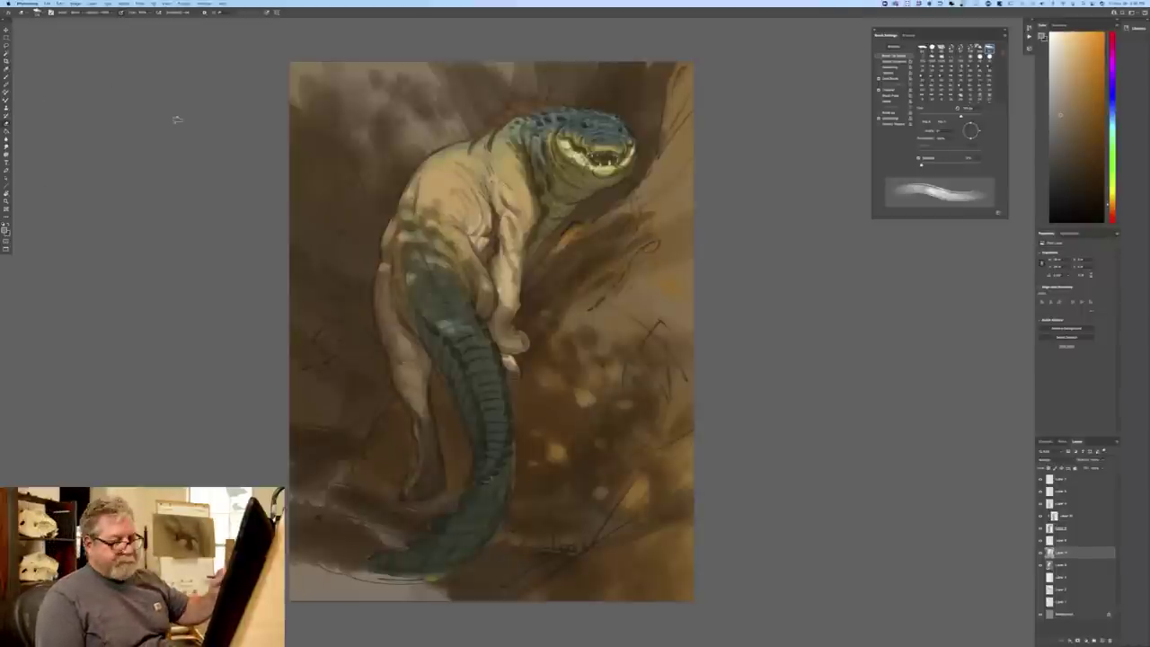
- Undo the last erasure on the creature's shadow layer and brush more shadow over the forearm and hand, with pen pressure controlling size
click(1067, 517)
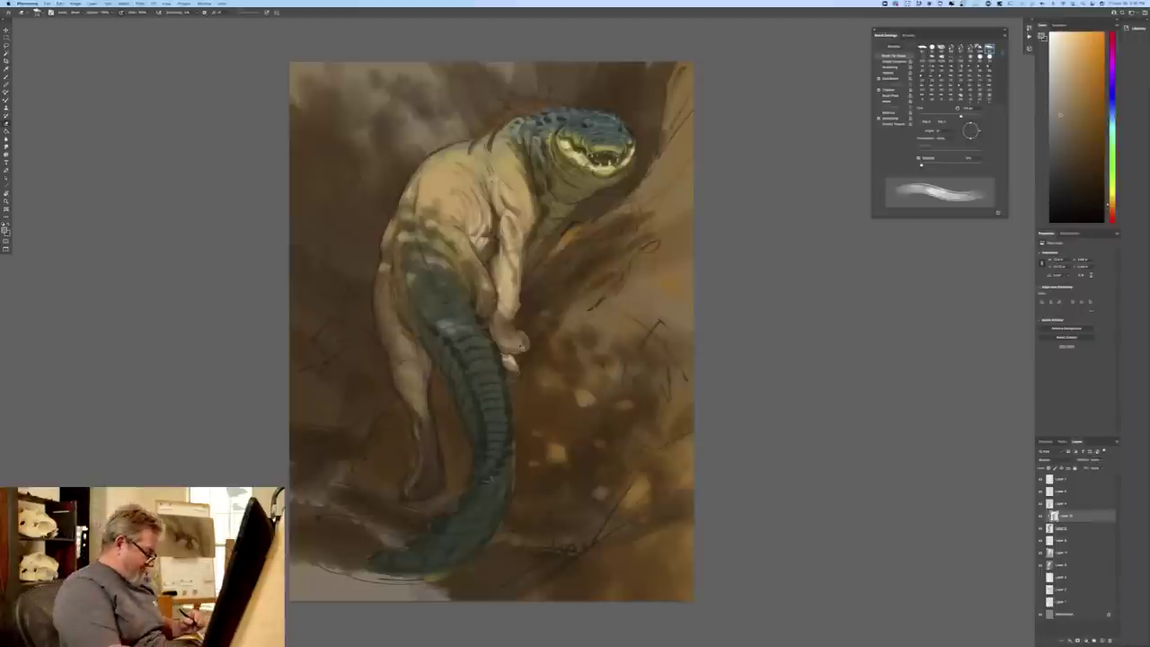
key(super+z)
click(6, 78)
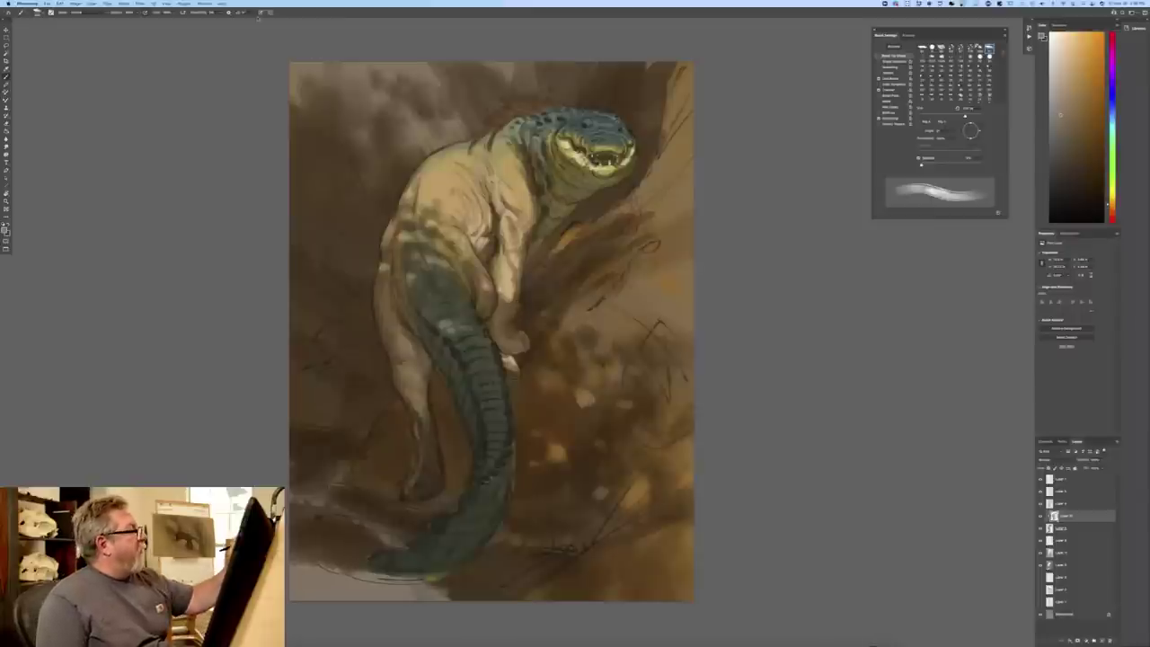
click(261, 13)
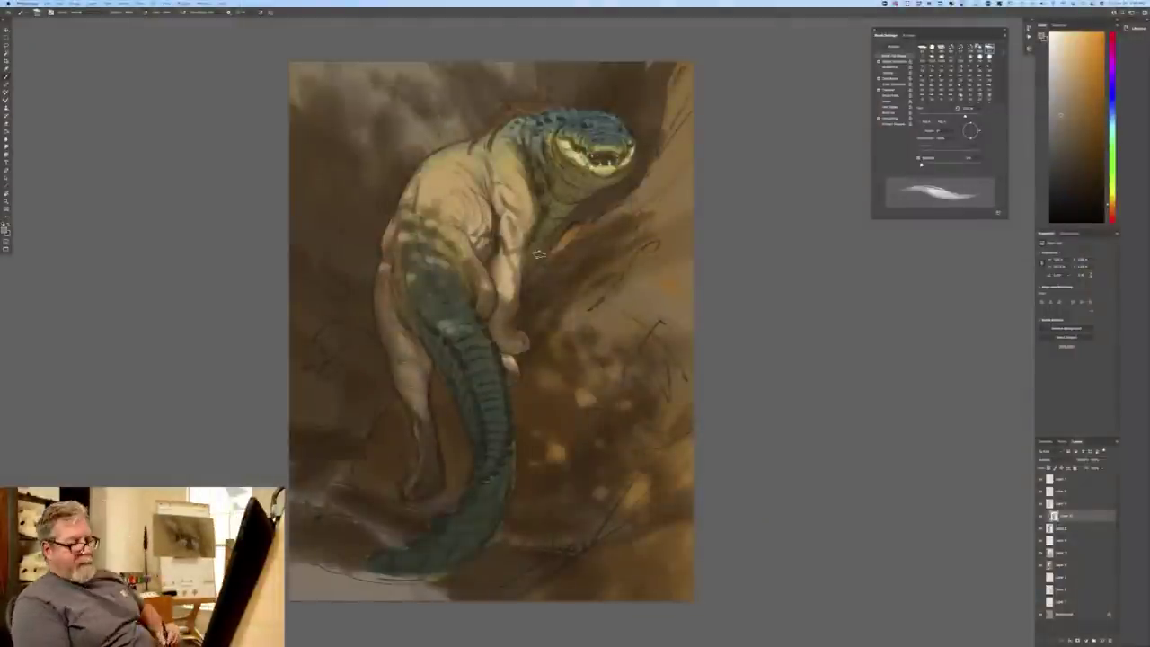
- Add a new clipped layer directly above the creature's base layer and set its blend mode to Overlay
click(1076, 528)
click(1101, 640)
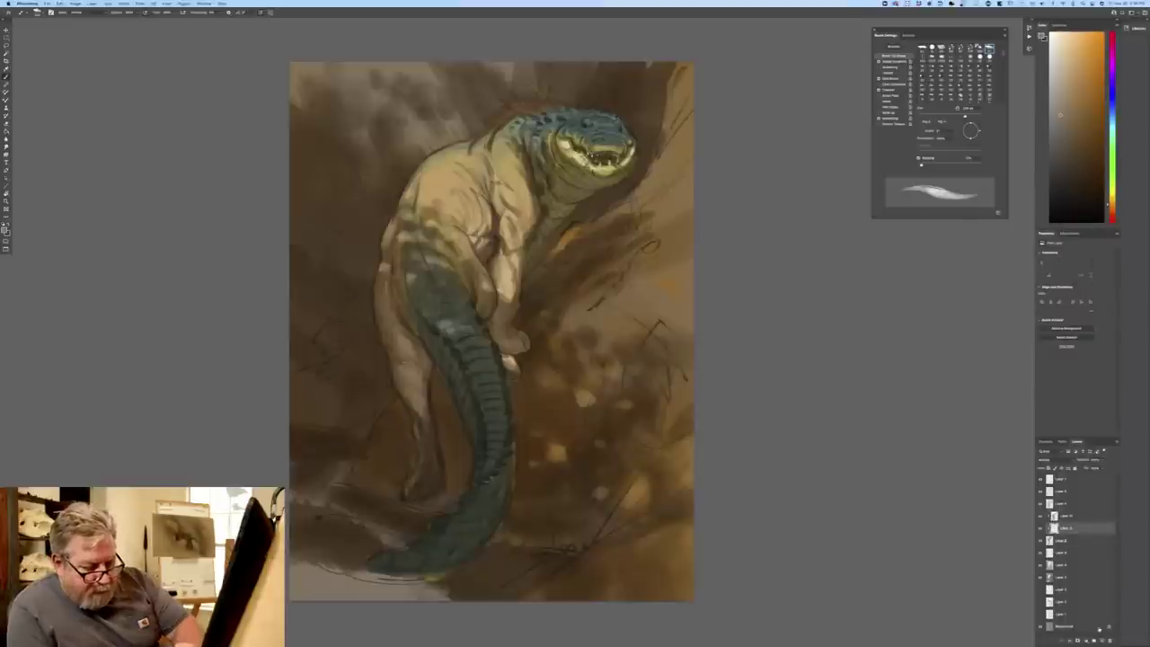
click(1041, 460)
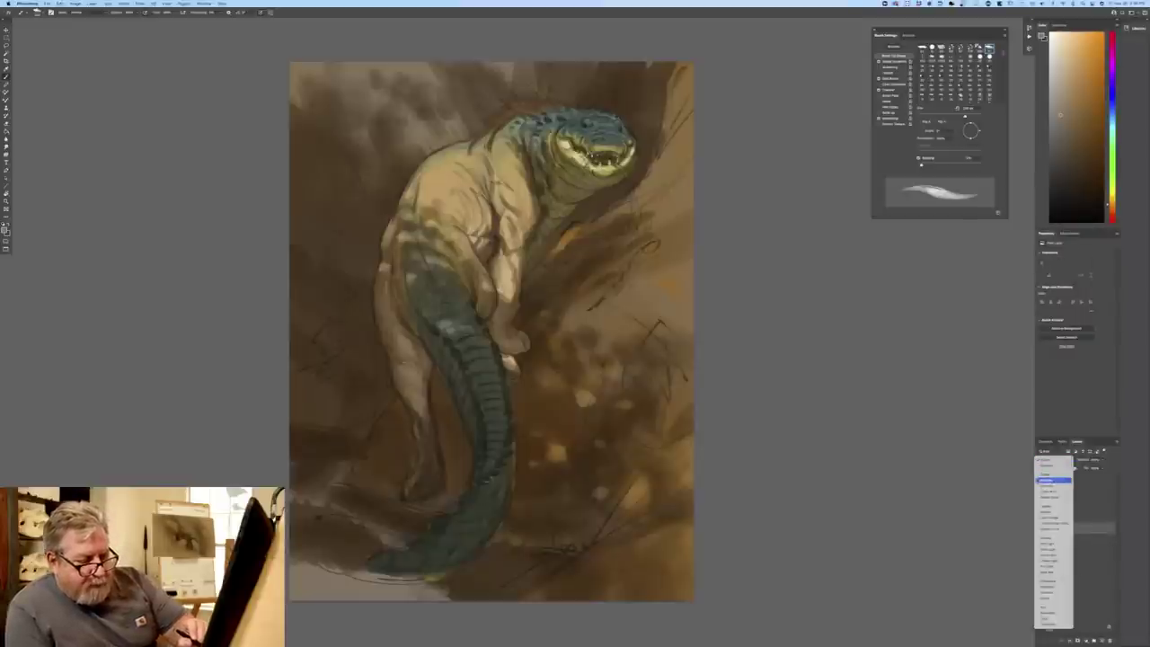
click(1039, 539)
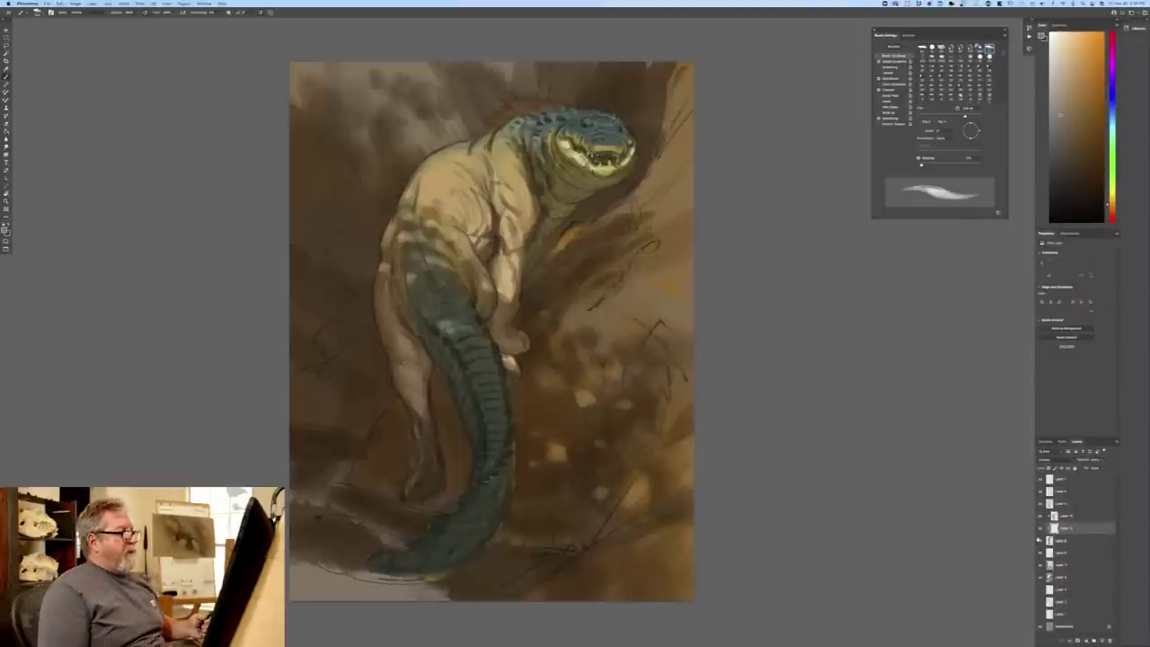
- Choose a light warm grey as the foreground colour and brush highlights over the creature's shoulder and upper body
click(5, 230)
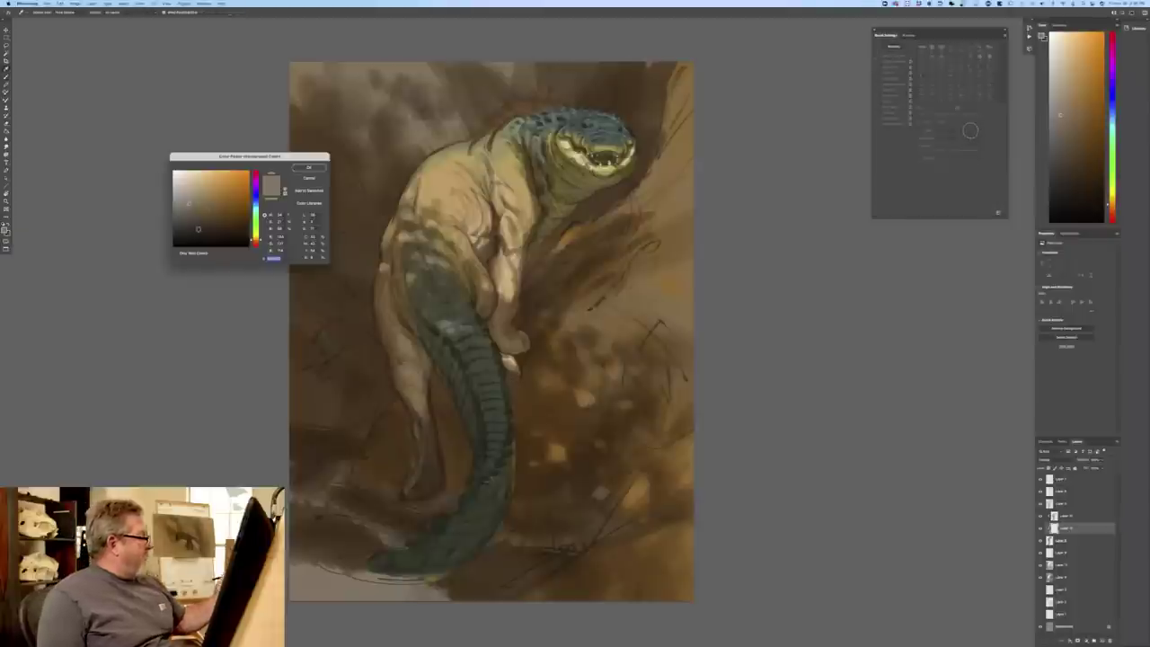
click(191, 188)
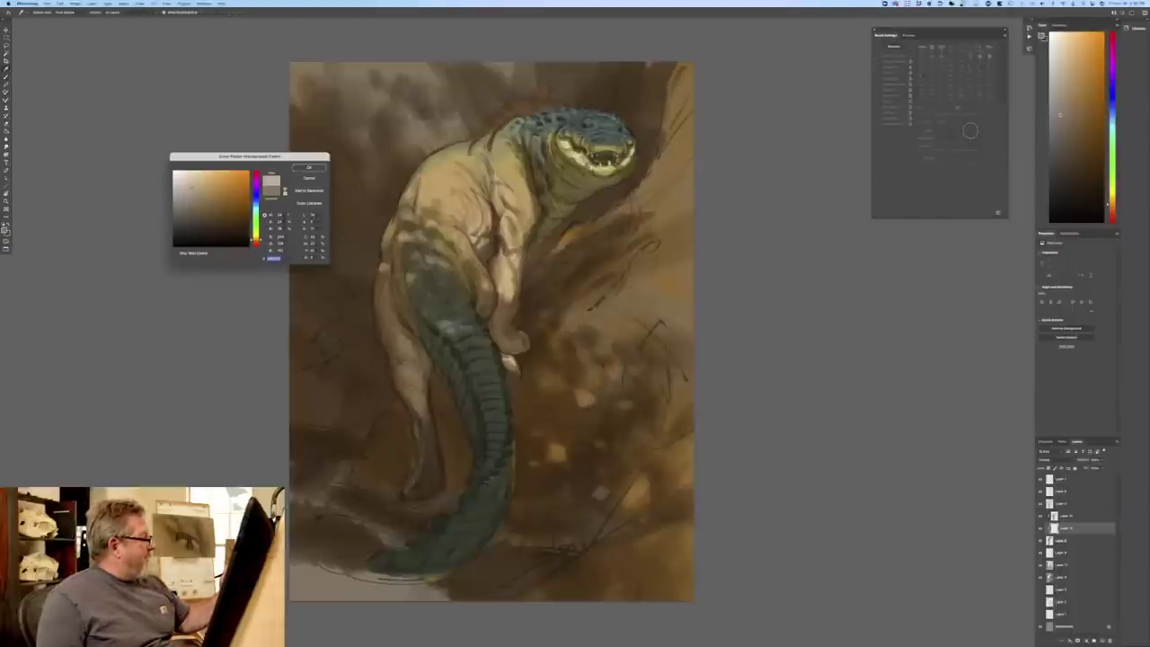
click(309, 167)
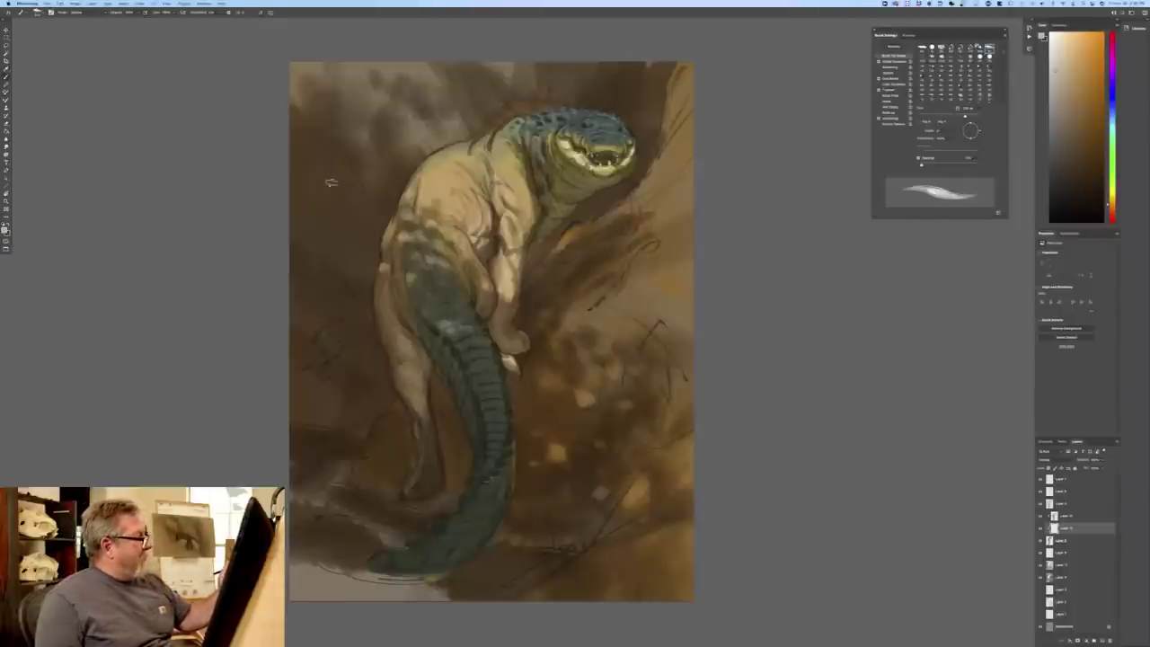
drag(497, 182, 505, 190)
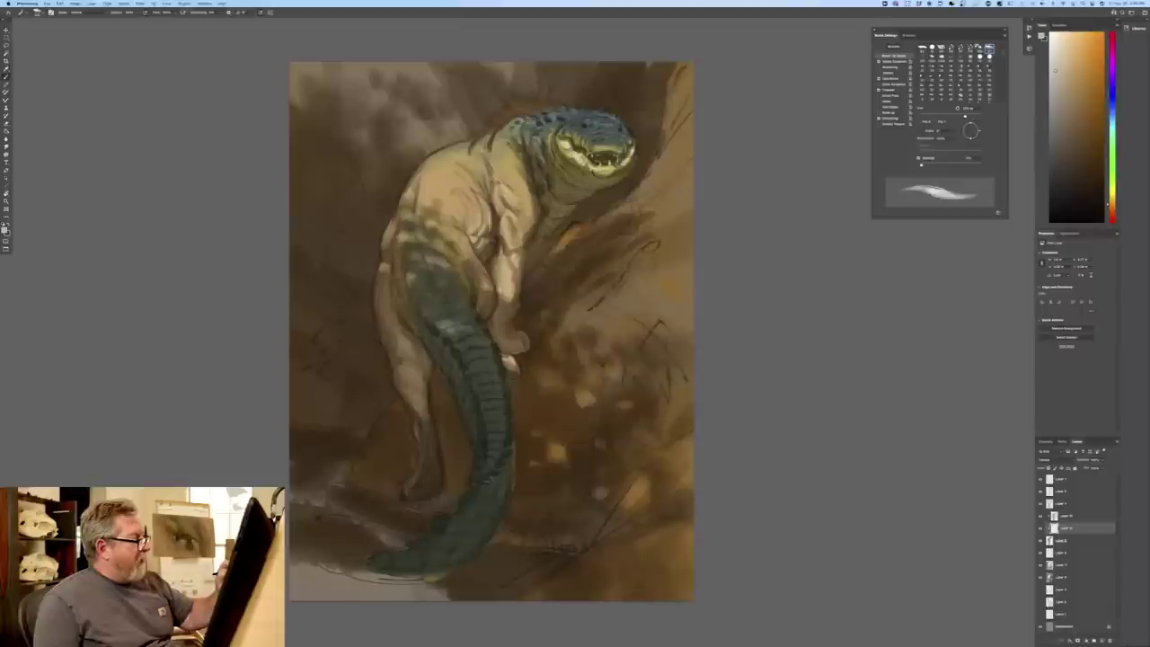
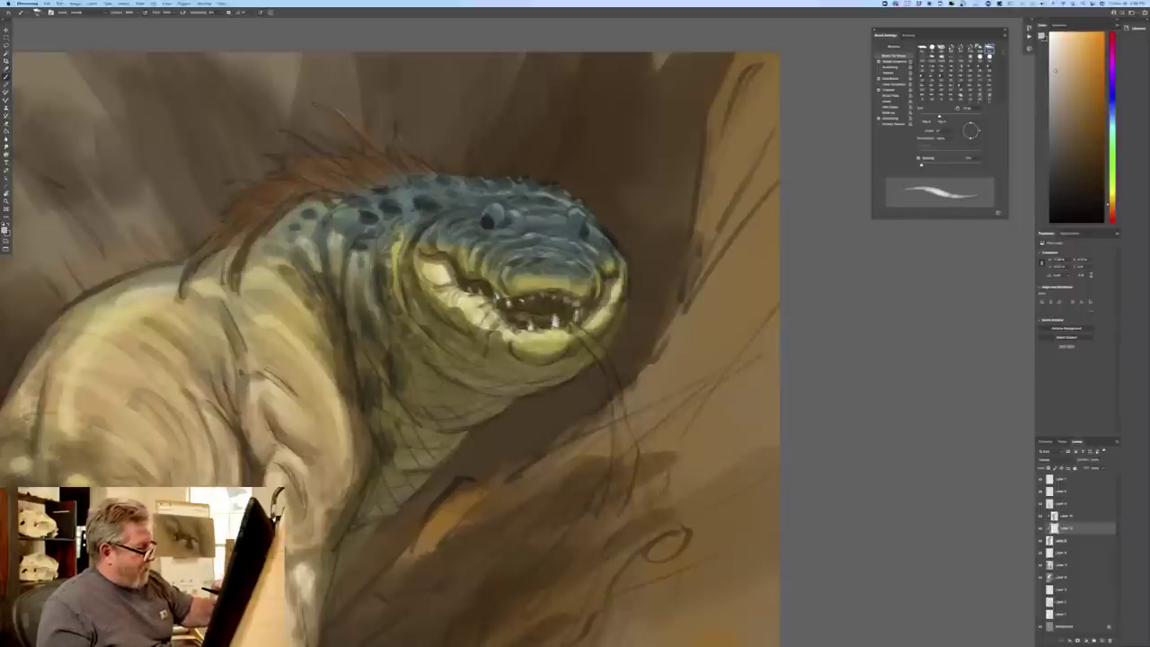
- Paint highlights on the snout, and reduce the brush size to add finer ones among the dark neck scales
drag(537, 263, 584, 285)
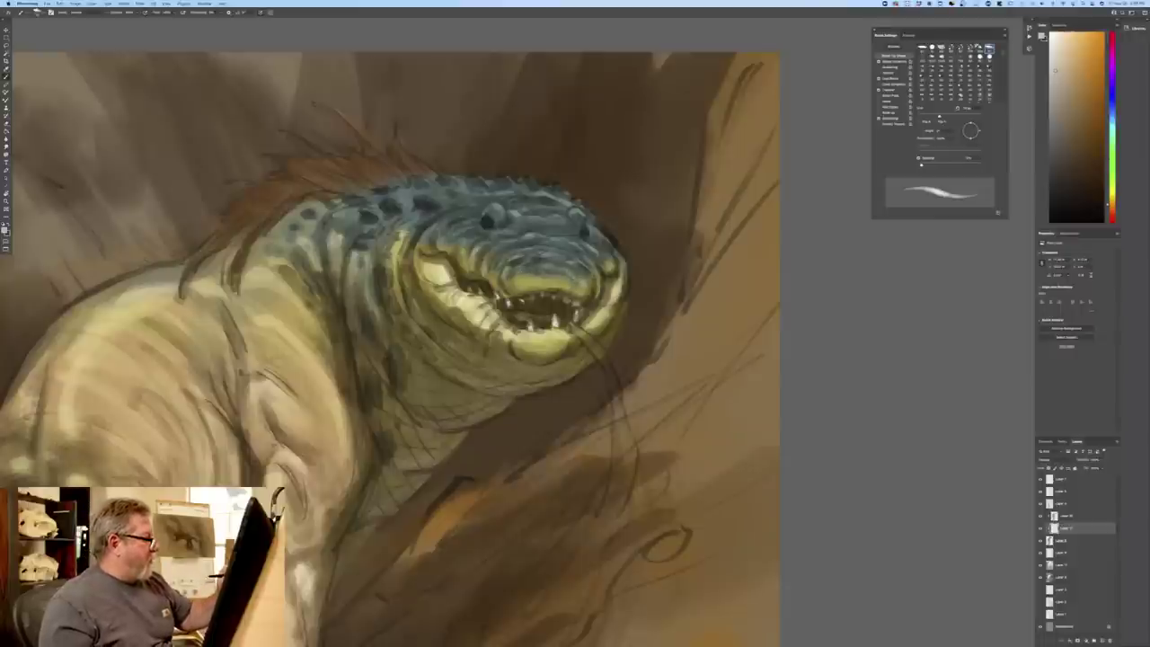
key([)
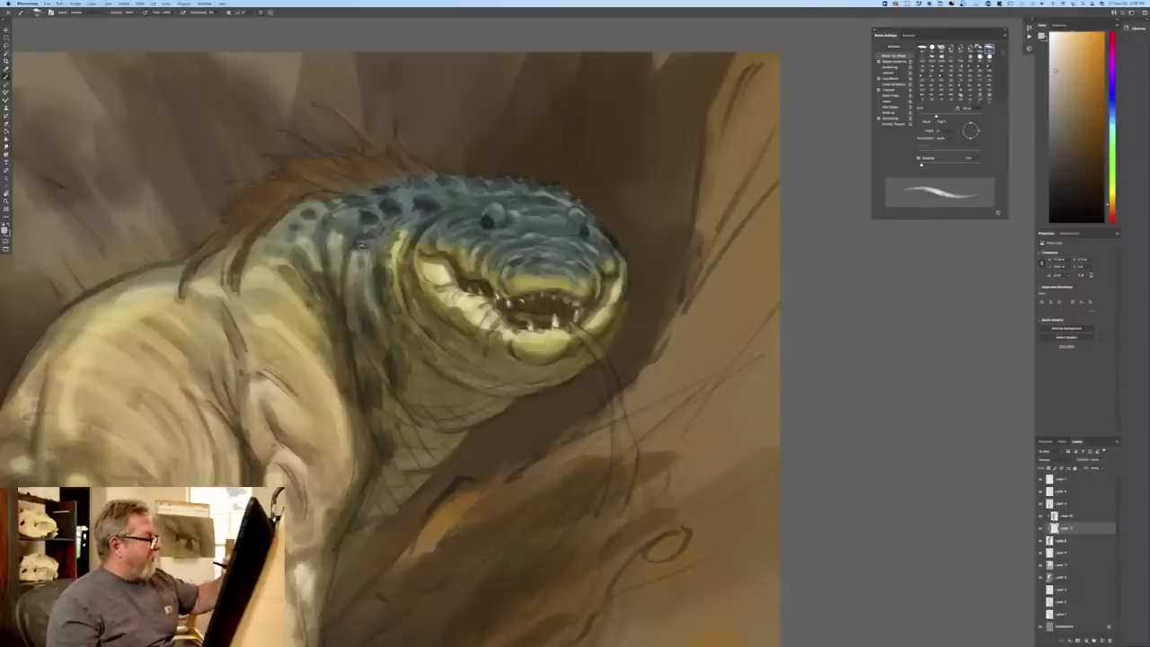
drag(363, 218, 374, 223)
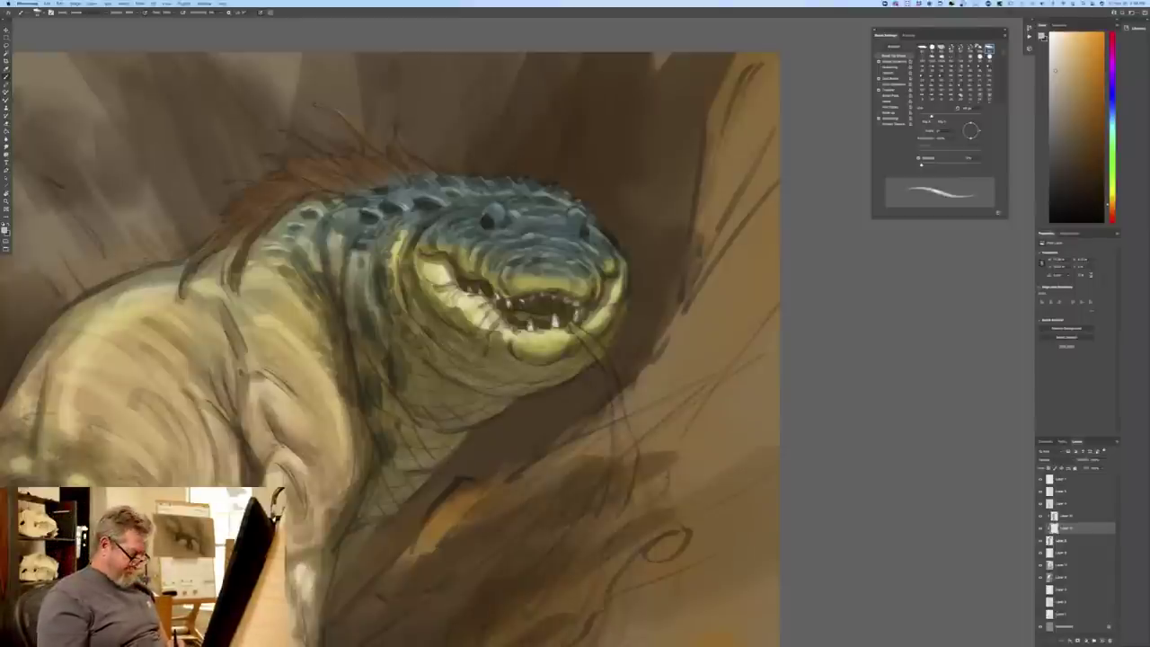
- Examine the creature's highlights and shadows both up close and with the whole painting in view
key(super+minus)
key(super+minus)
key(super+equal)
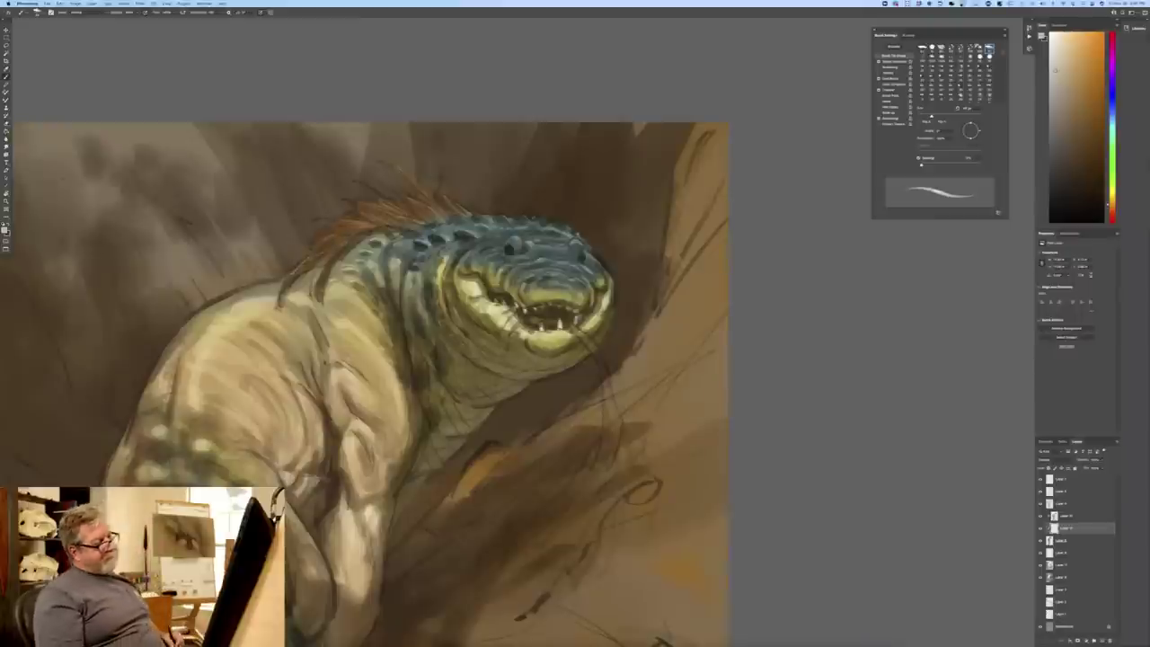
key(super+minus)
key(super+minus)
key(super+minus)
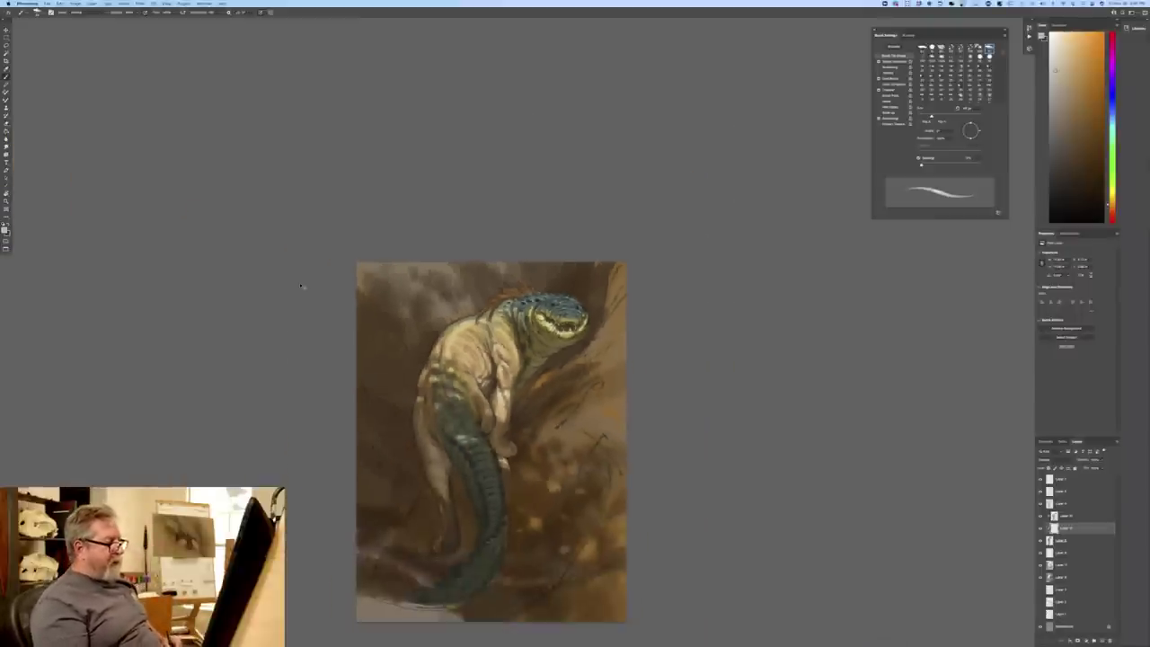
key(ctrl+plus)
key(ctrl+plus)
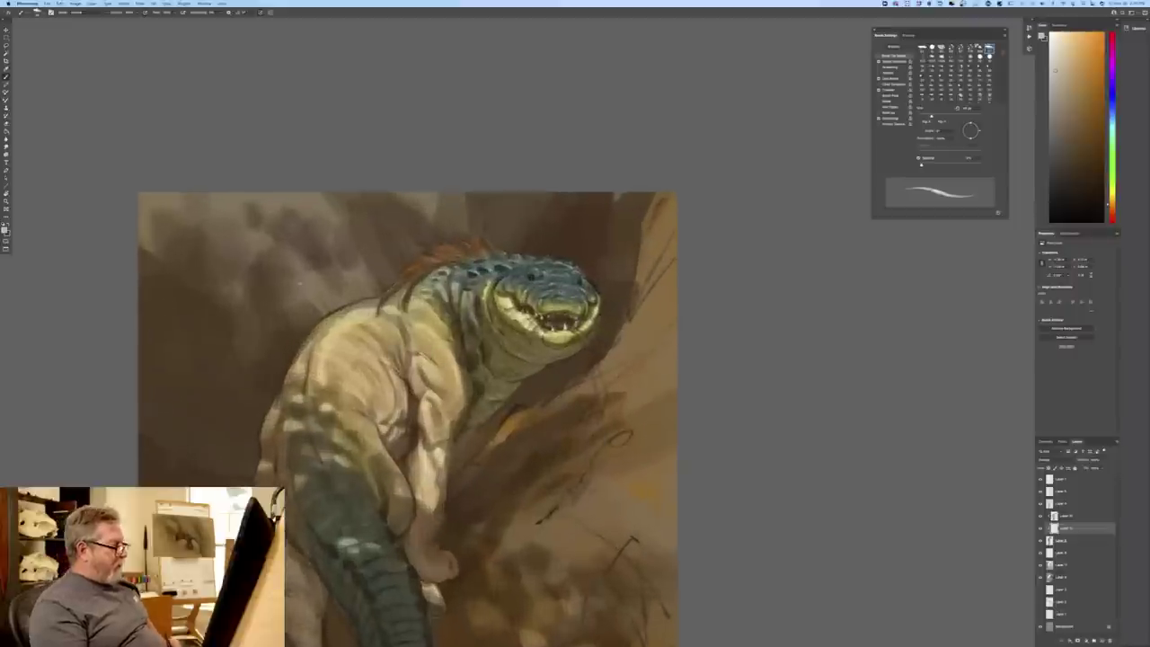
- Switch to the creature's base layer and choose a dark muted green as the foreground colour
click(1062, 539)
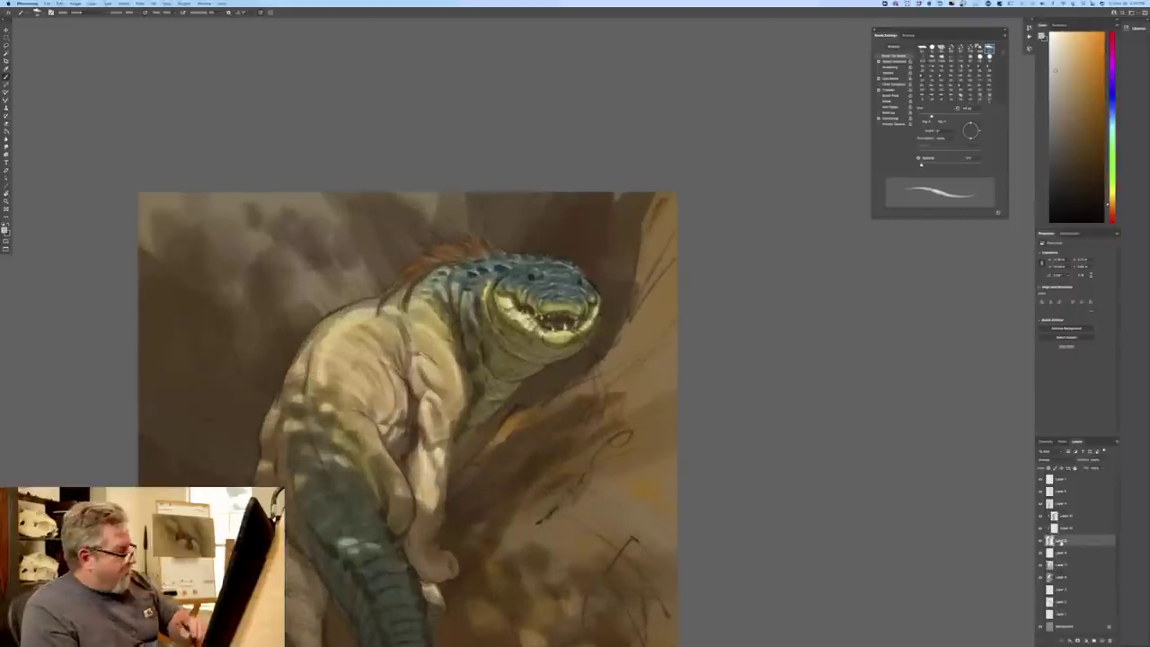
click(6, 229)
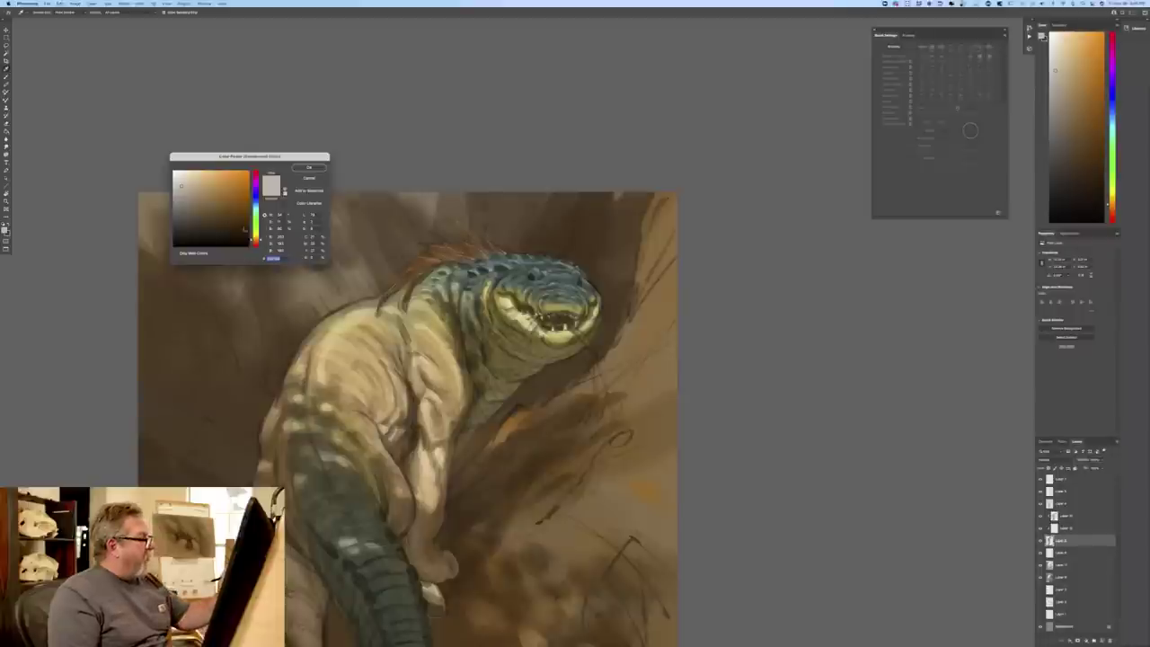
click(256, 216)
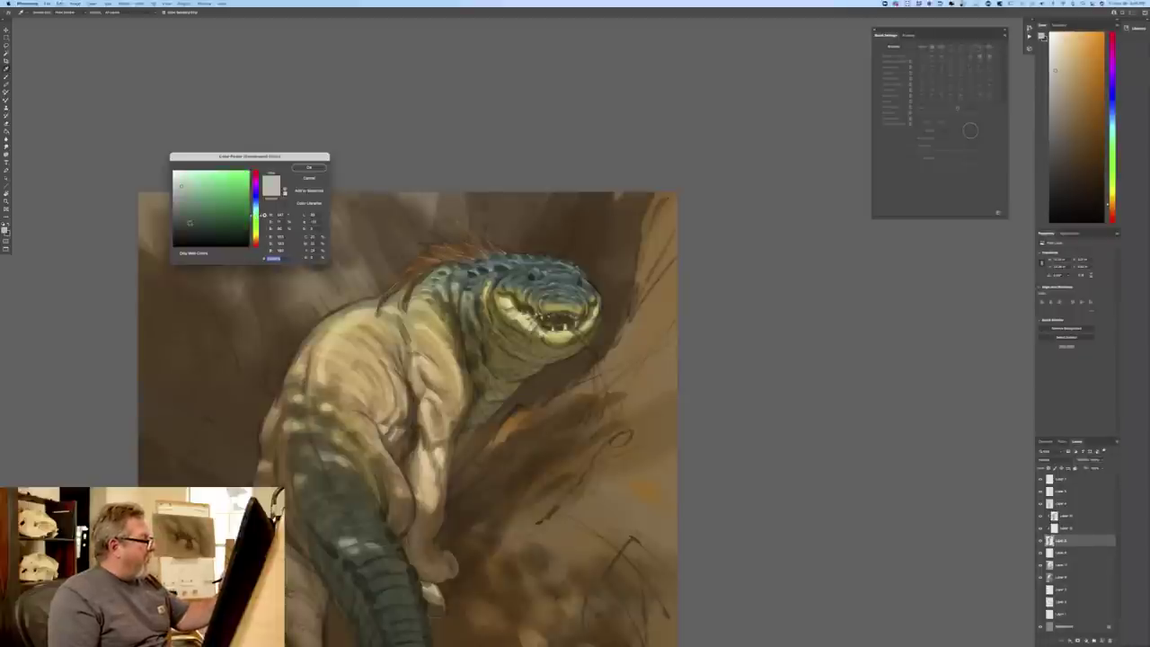
click(191, 223)
click(188, 216)
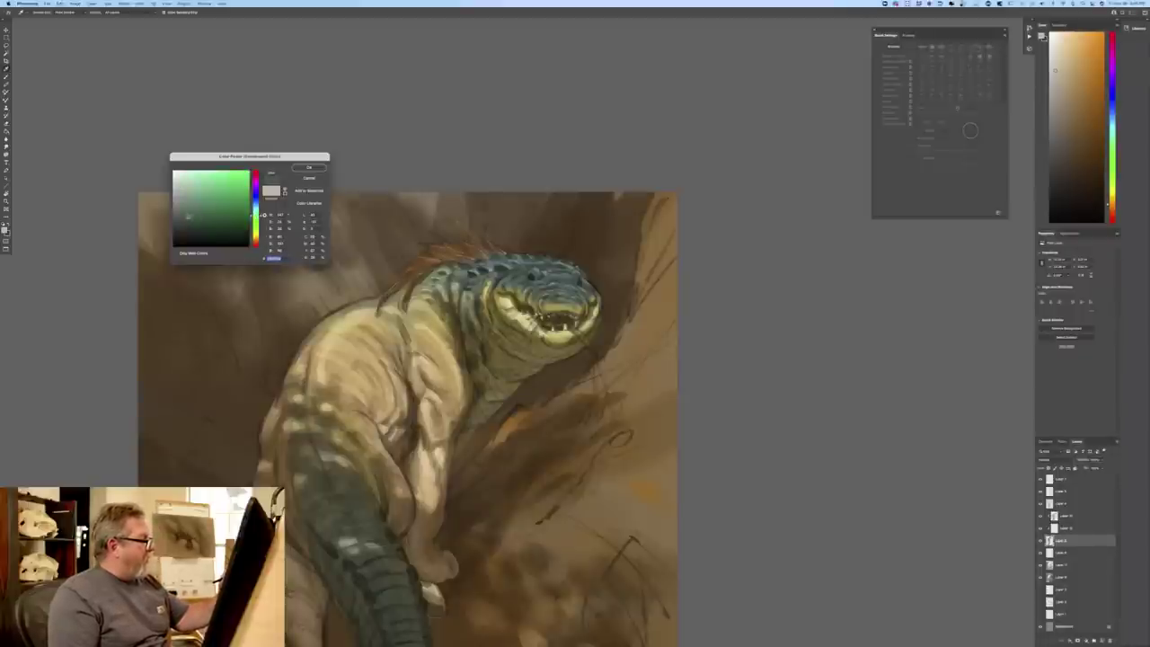
key(Return)
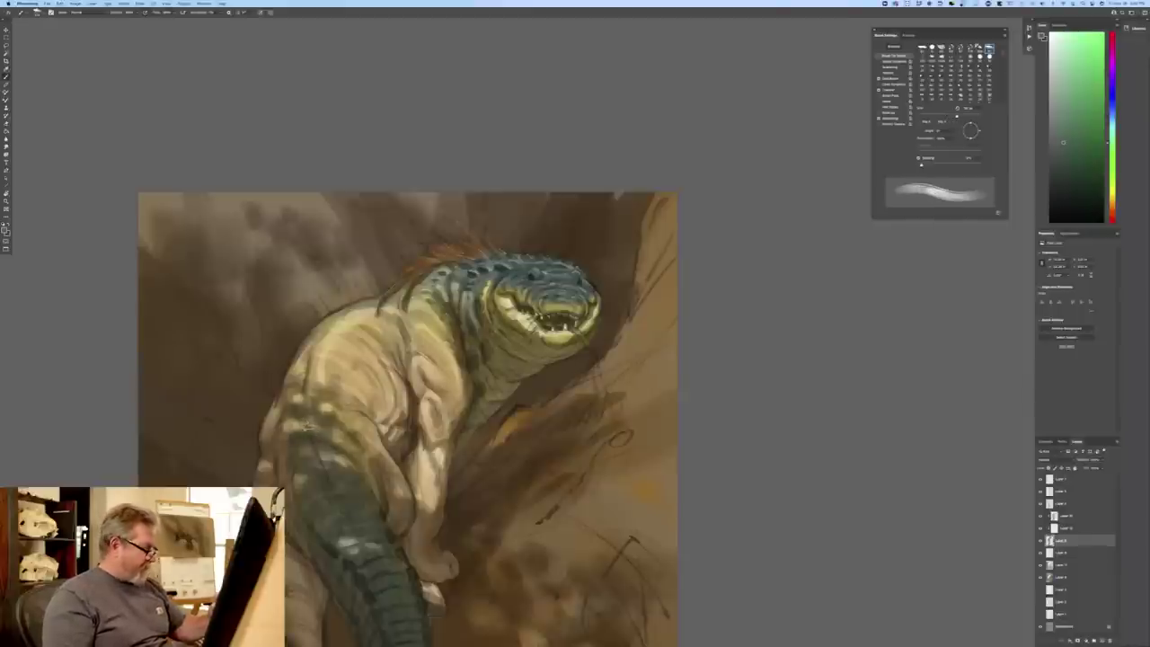
- Brush muted green bands and spots along the creature's lower back and up over the outer edge of its shoulder
mouse_move(311, 418)
mouse_down()
mouse_move(329, 417)
mouse_move(295, 418)
mouse_move(306, 427)
mouse_up()
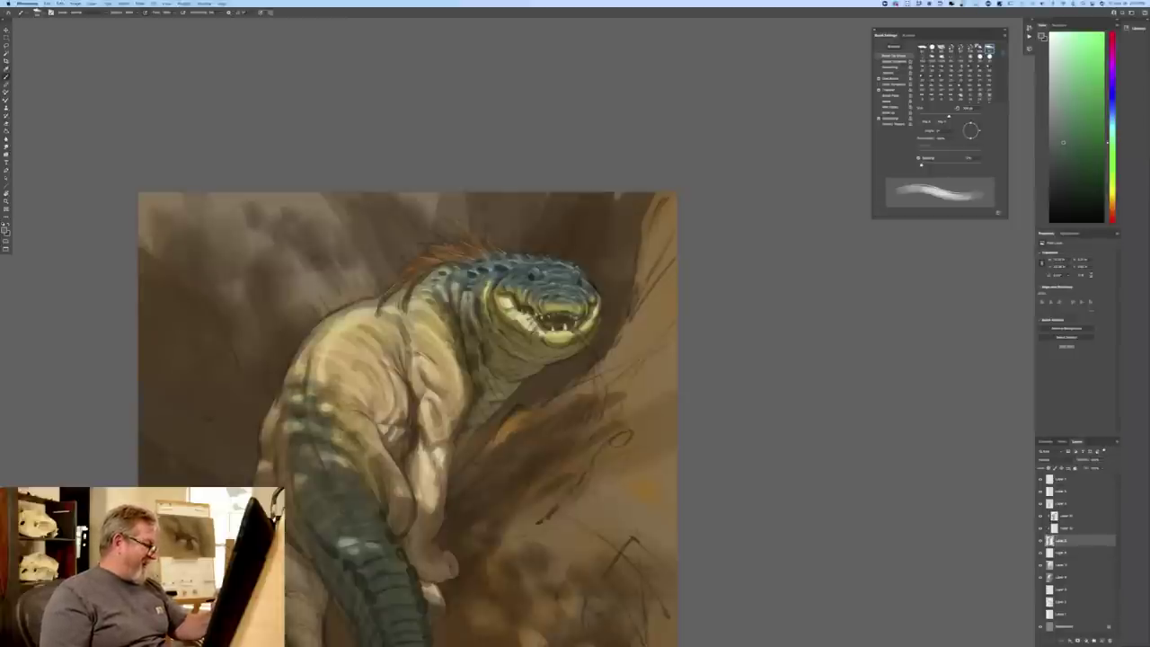
mouse_move(310, 368)
mouse_down()
mouse_move(300, 375)
mouse_move(321, 368)
mouse_move(335, 315)
mouse_move(368, 304)
mouse_up()
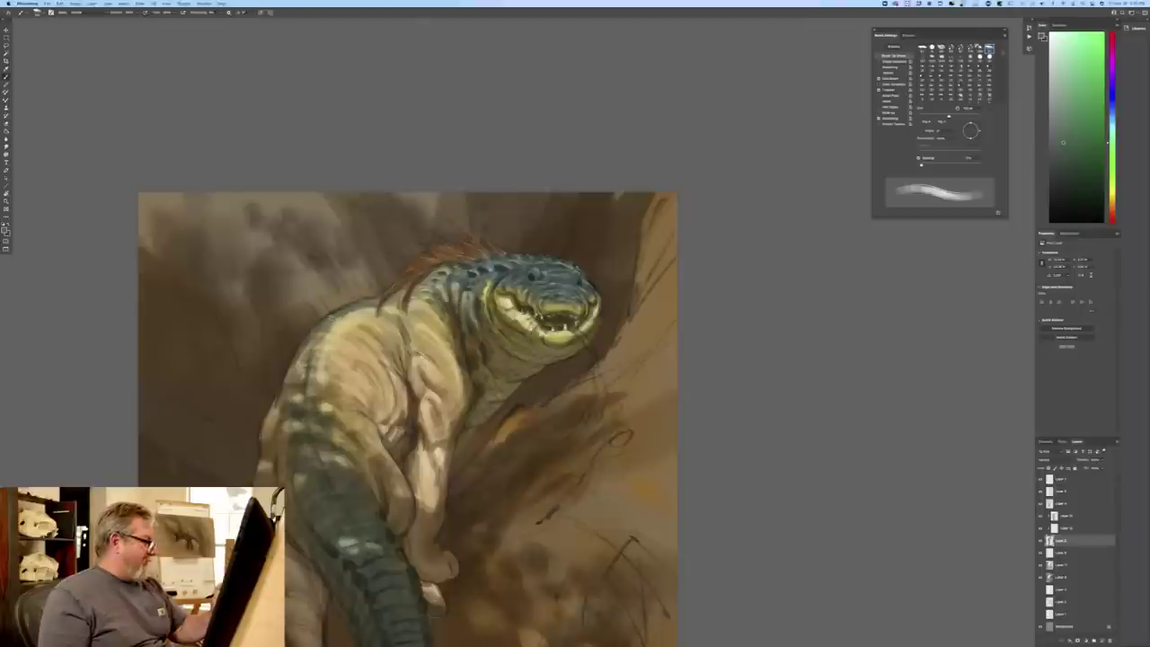
drag(342, 320, 326, 319)
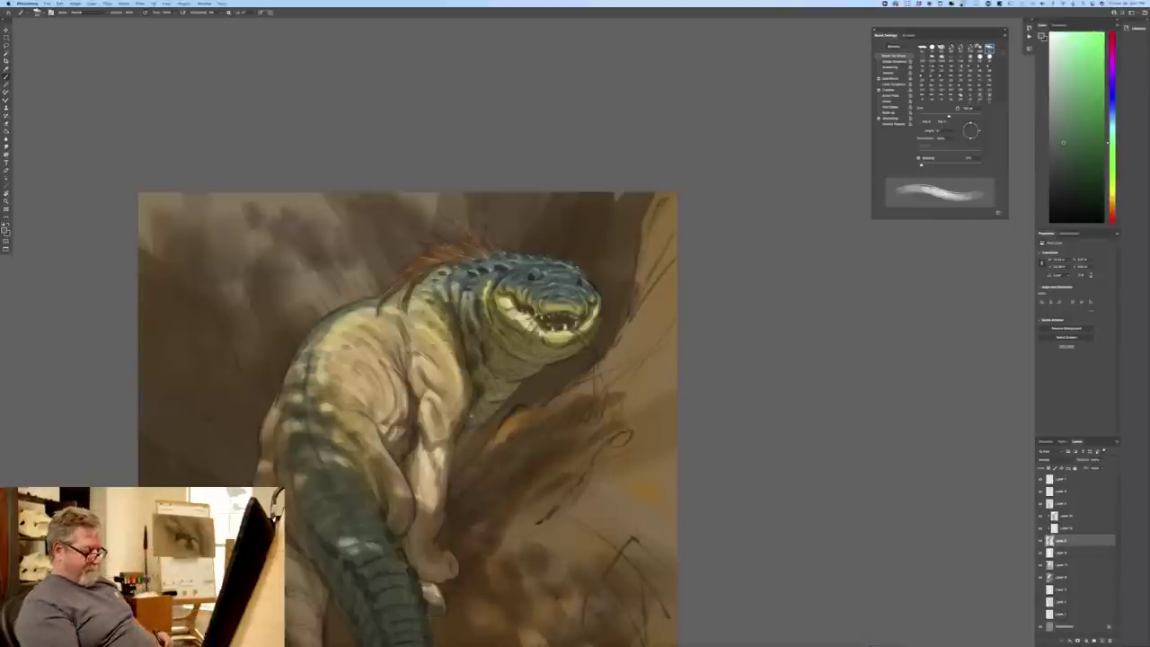
- Add a new layer at the top of the layer stack and choose a light blue foreground colour
key(ctrl+minus)
key(ctrl+minus)
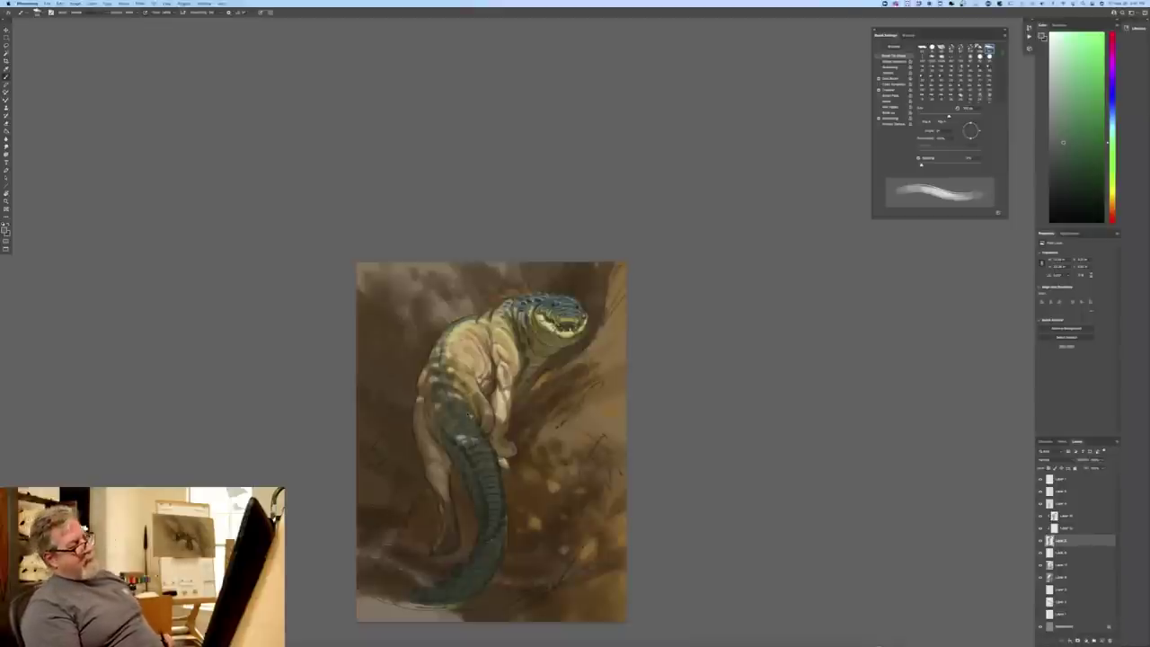
key(ctrl+plus)
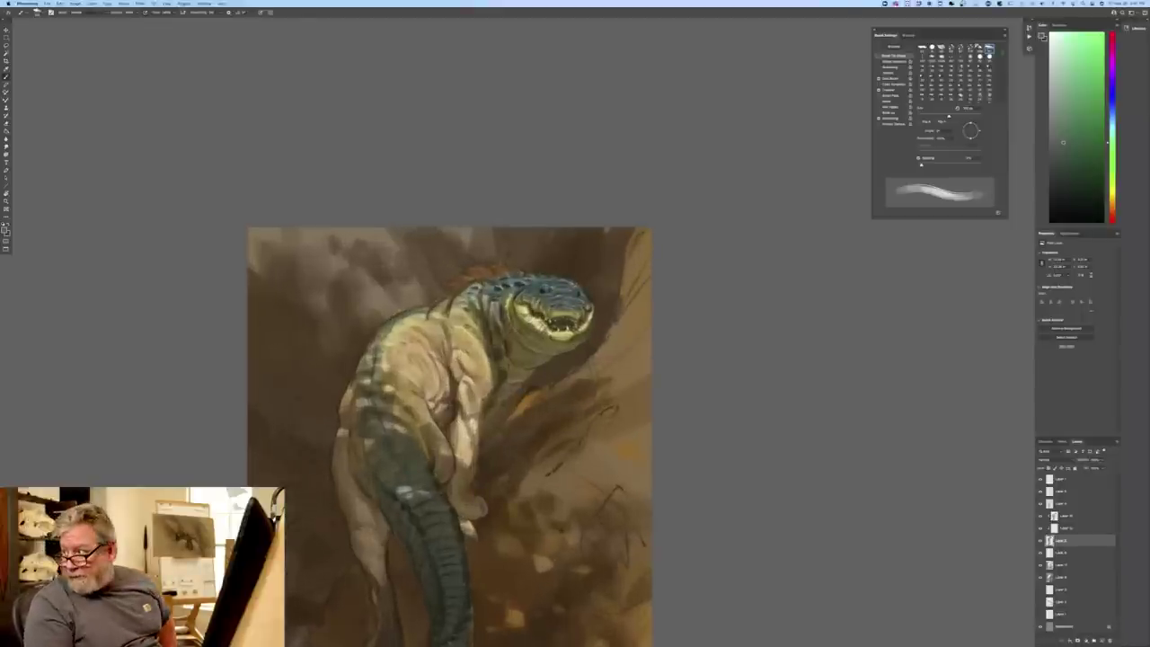
key(super+0)
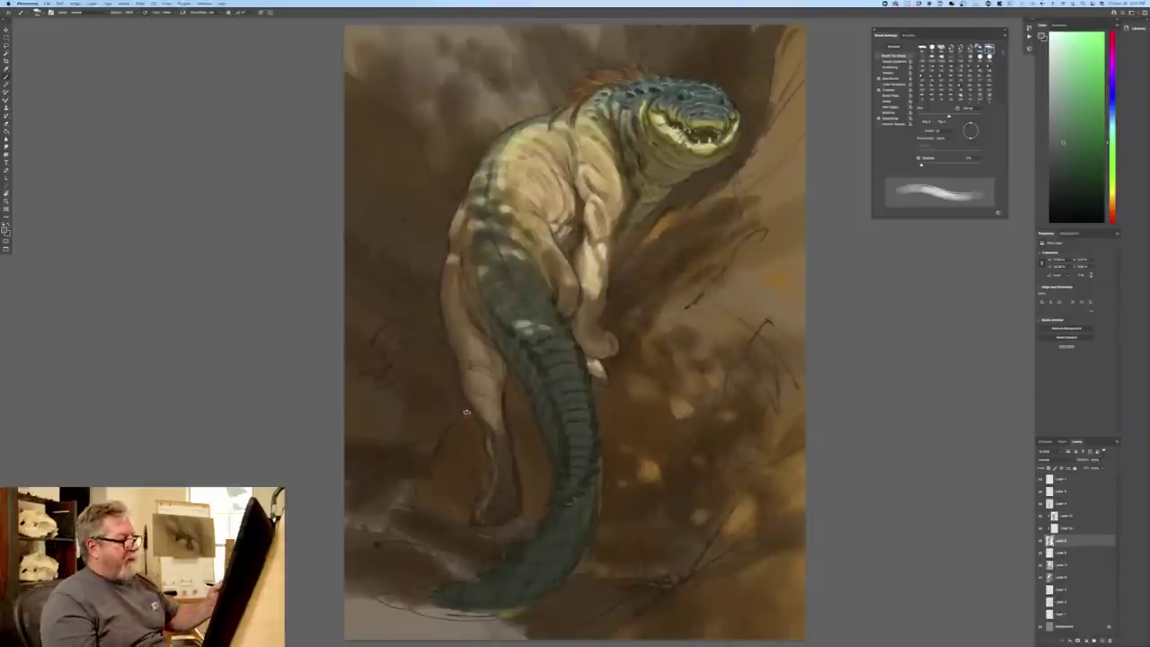
drag(215, 272, 118, 356)
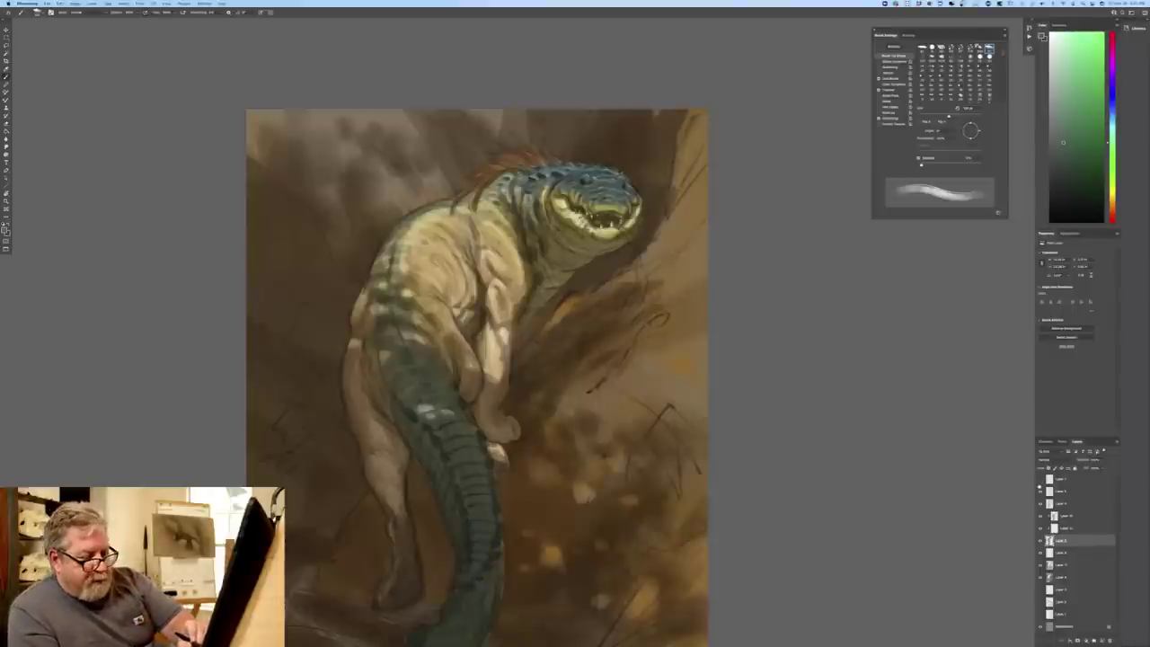
click(1062, 480)
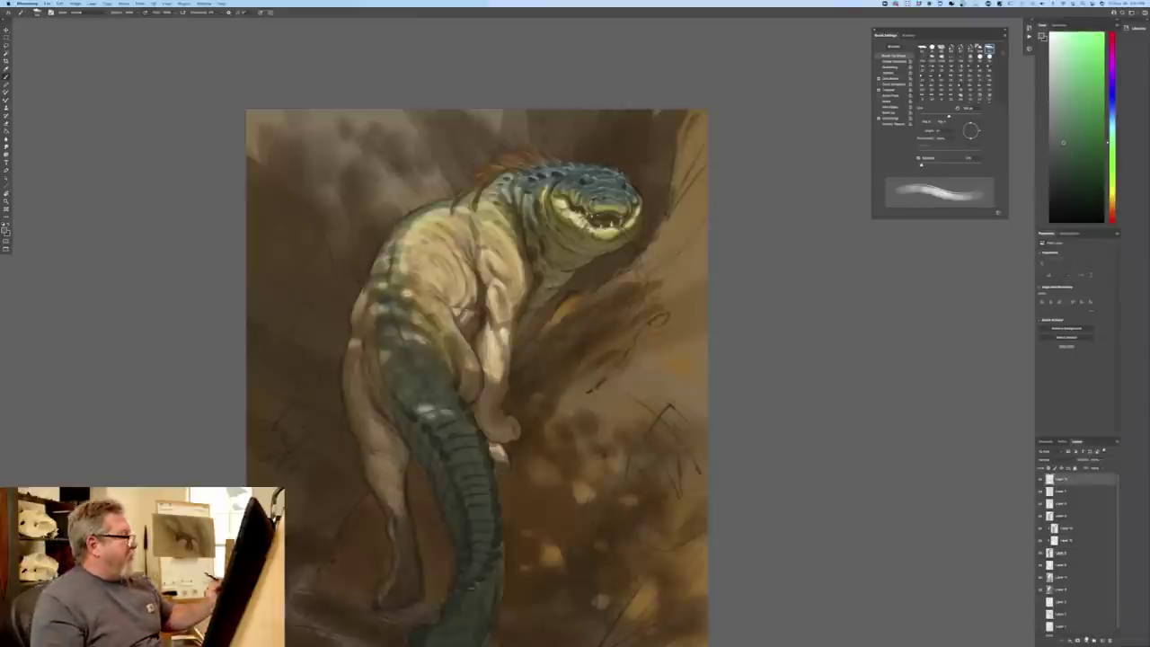
click(7, 229)
drag(256, 214, 257, 204)
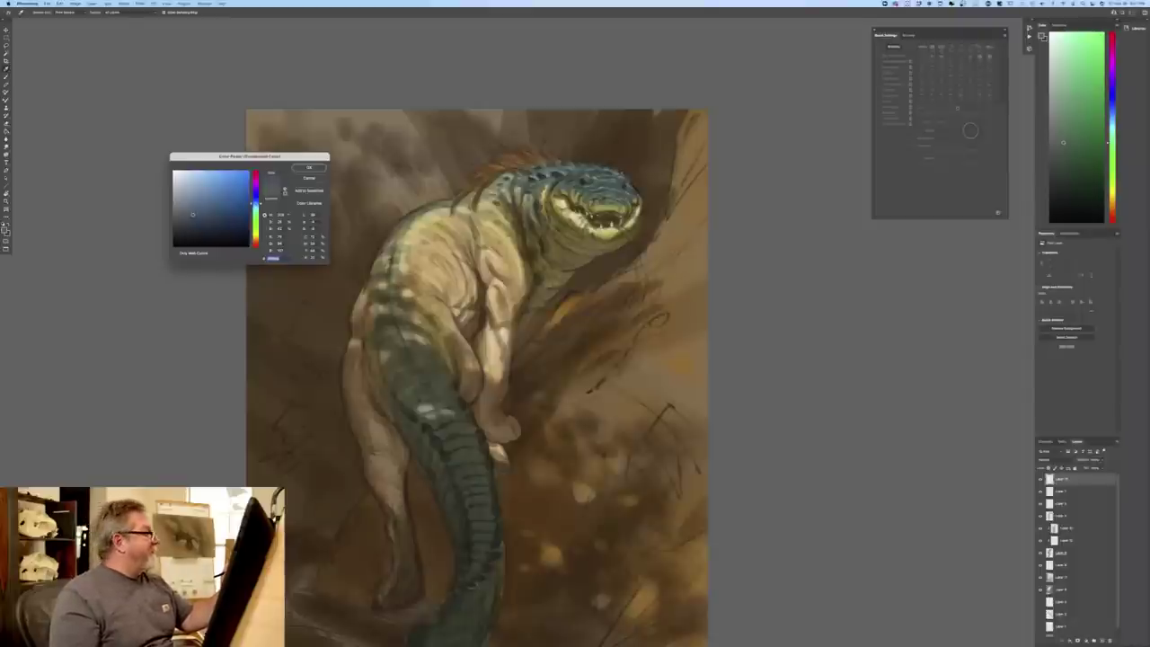
drag(191, 187, 205, 183)
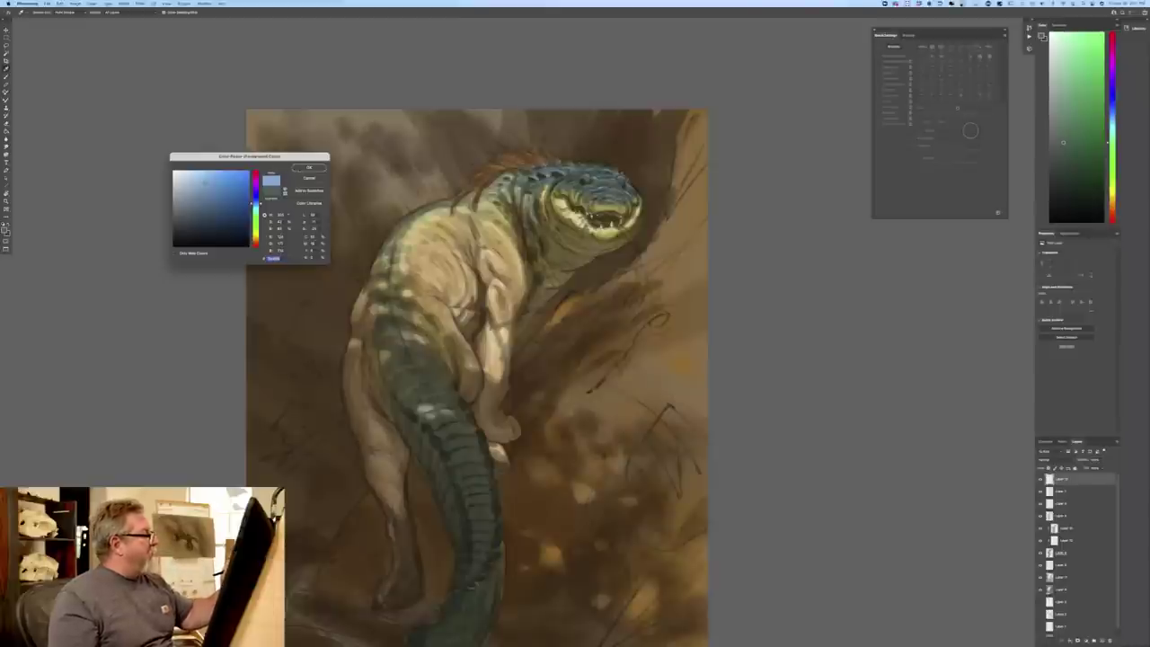
click(309, 167)
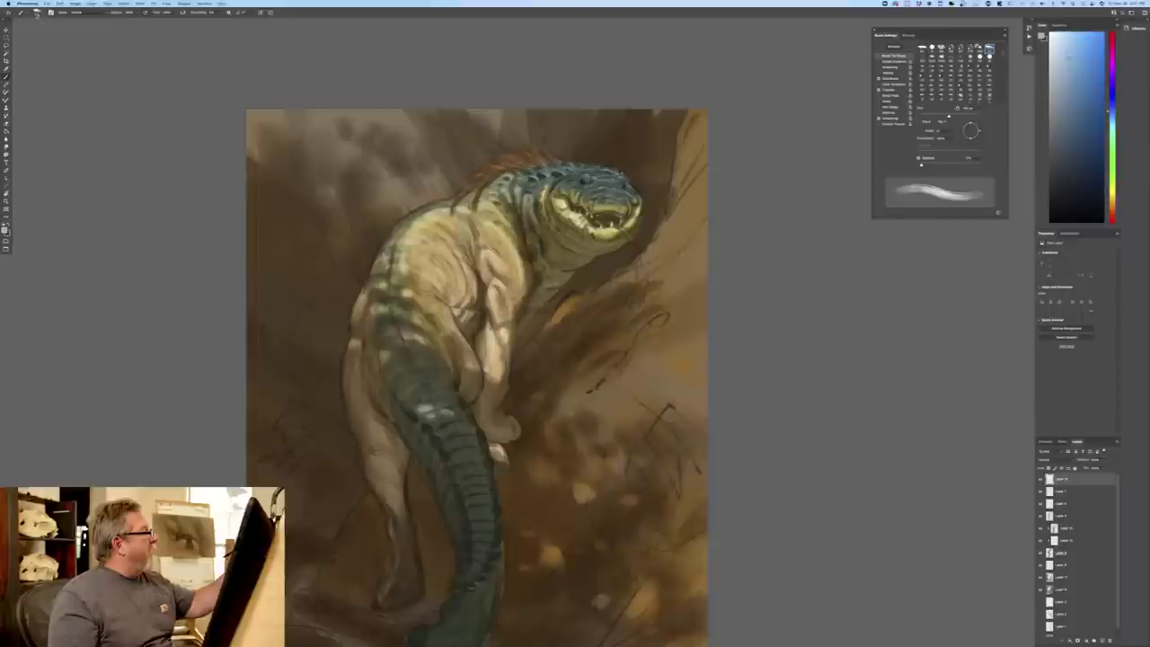
- Choose a finer tapered brush preset and paint light blue rim highlights on the bumps along the crown and brow of the head
click(37, 14)
click(35, 160)
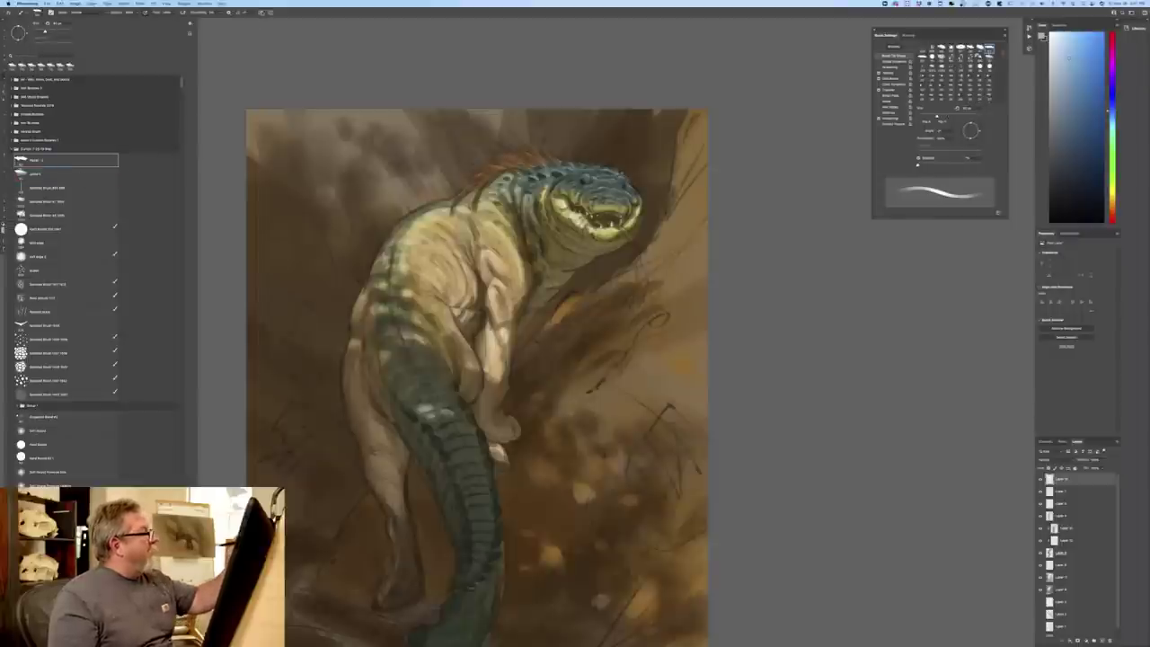
click(291, 238)
key(super+plus)
key(super+plus)
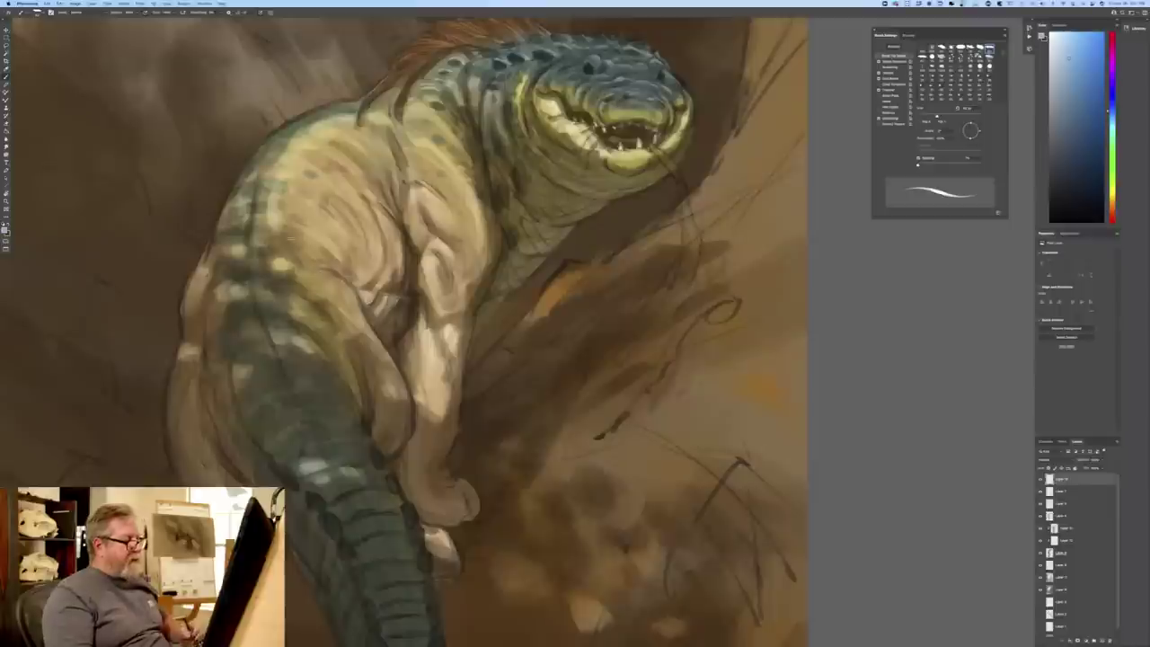
drag(270, 221, 119, 390)
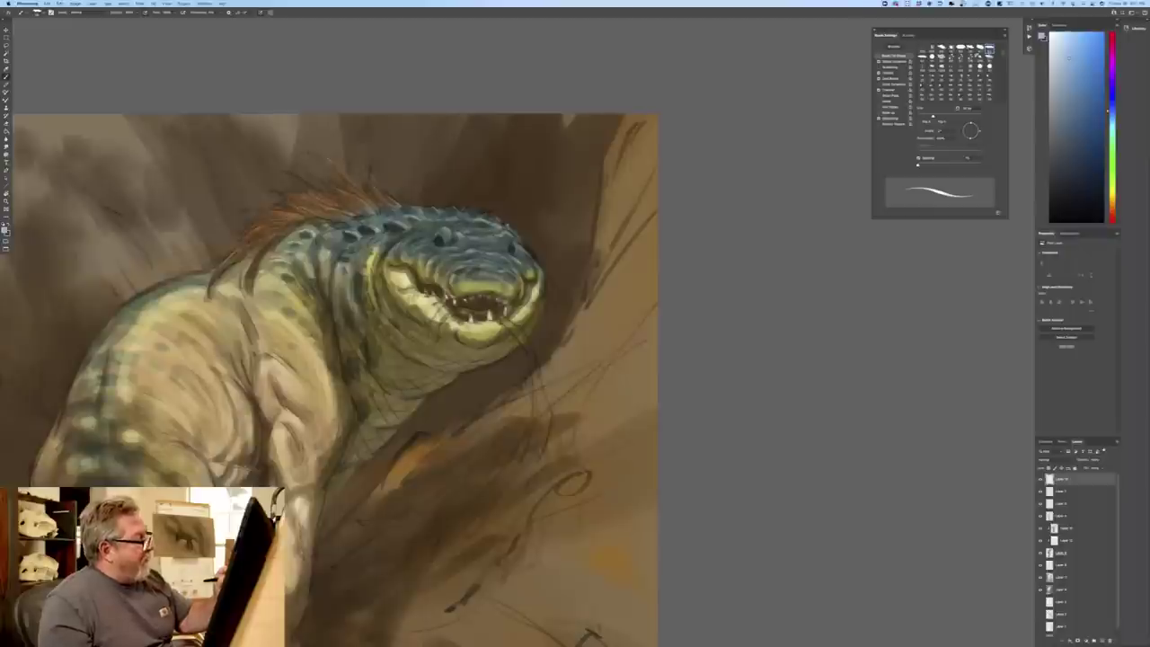
drag(497, 229, 507, 235)
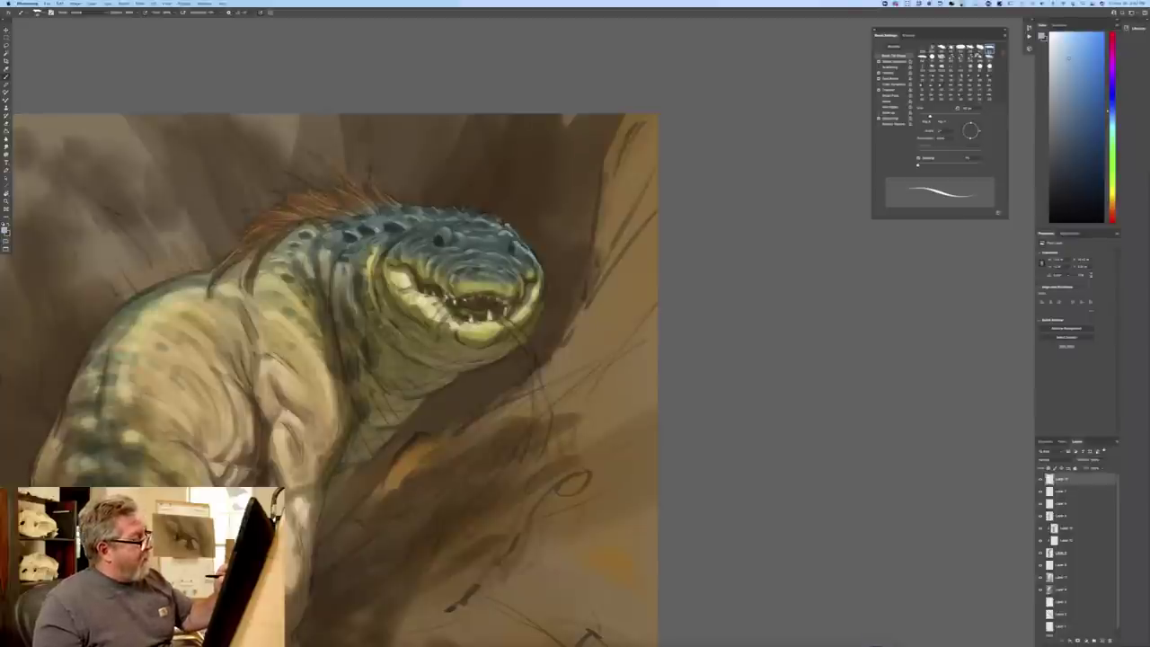
mouse_move(487, 213)
mouse_down()
mouse_move(498, 221)
mouse_move(405, 205)
mouse_up()
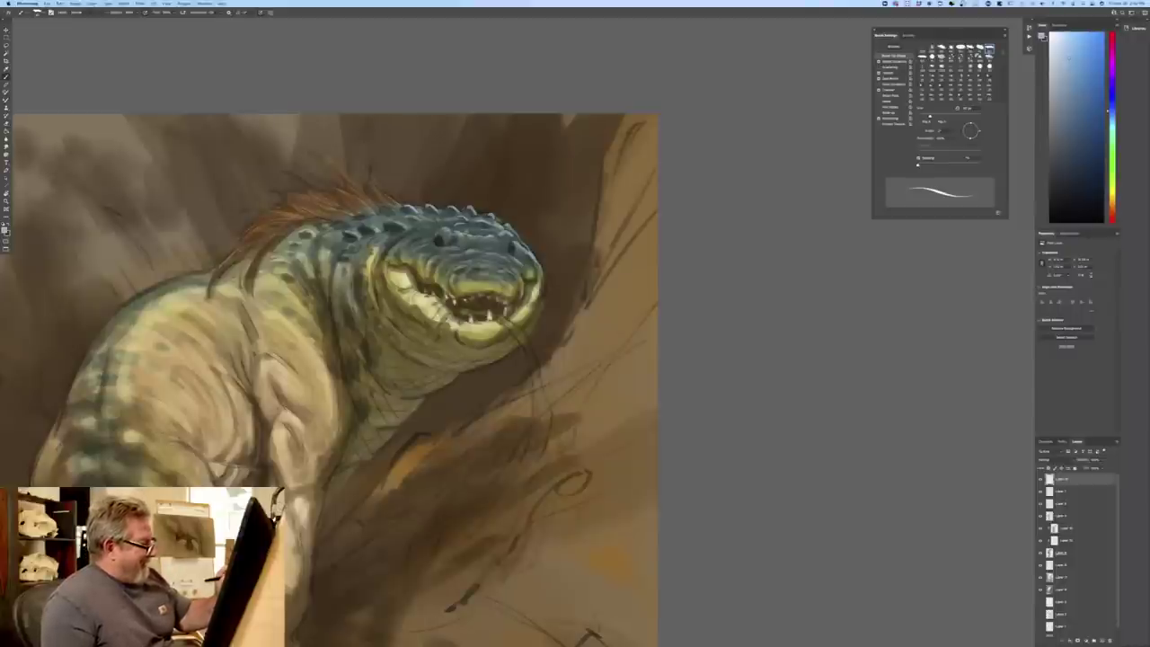
- Paint light blue highlights on the scales across the snout, around the eyes and over the top of the head
drag(453, 241, 494, 243)
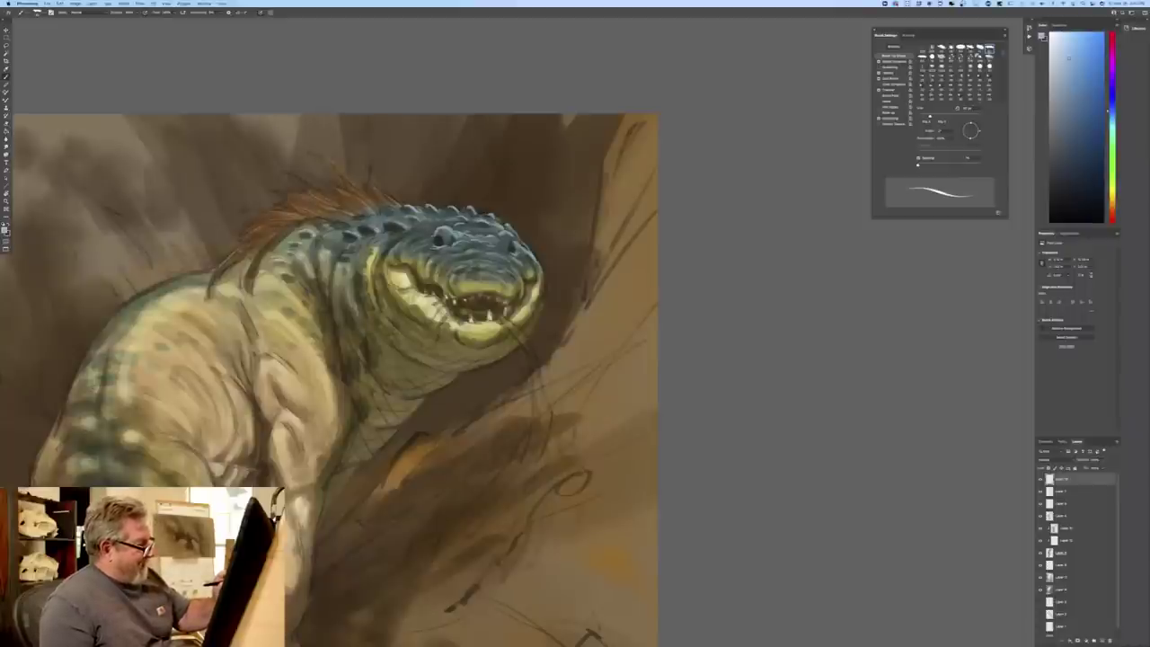
mouse_move(528, 265)
mouse_down()
mouse_move(537, 278)
mouse_move(533, 263)
mouse_up()
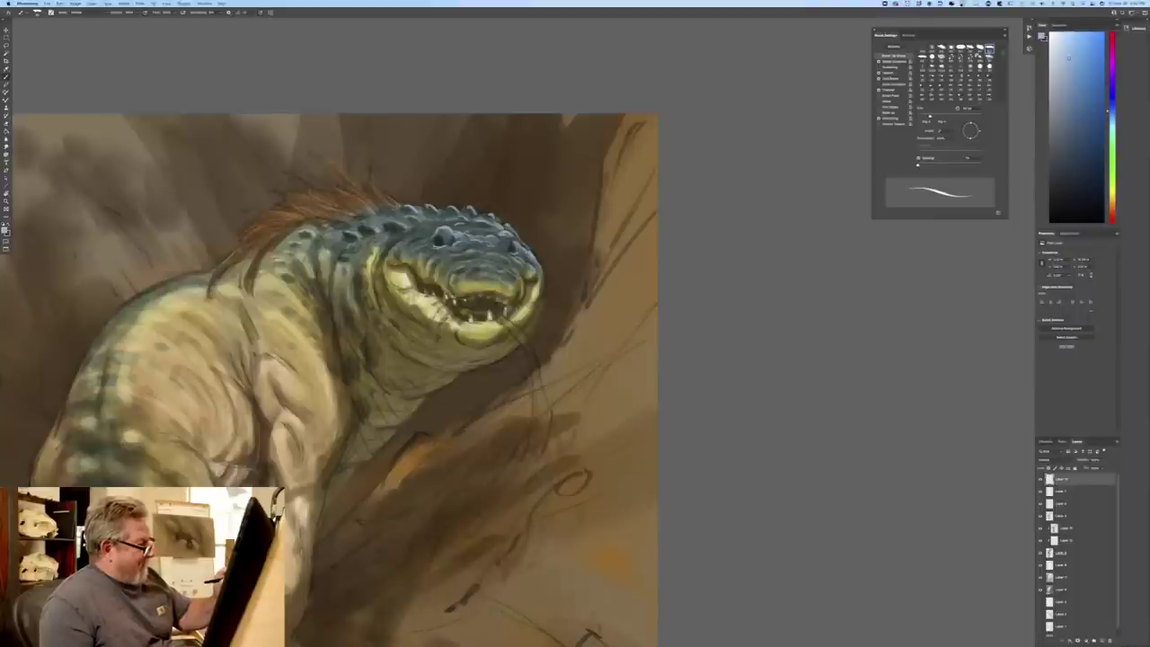
drag(494, 240, 507, 257)
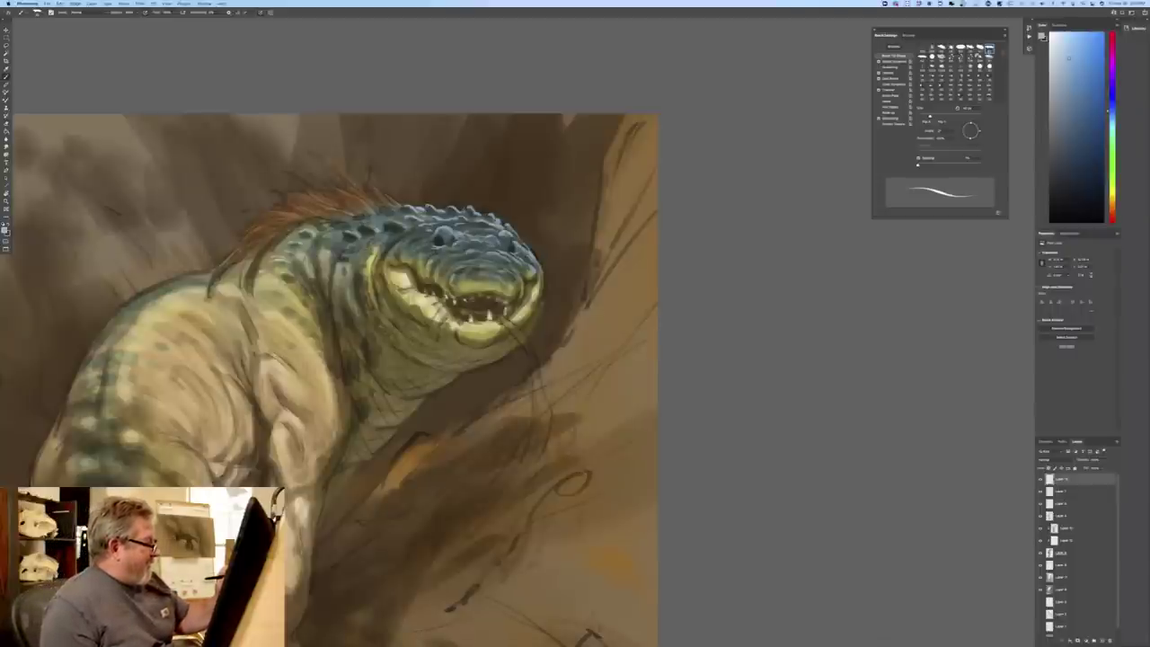
drag(430, 232, 411, 229)
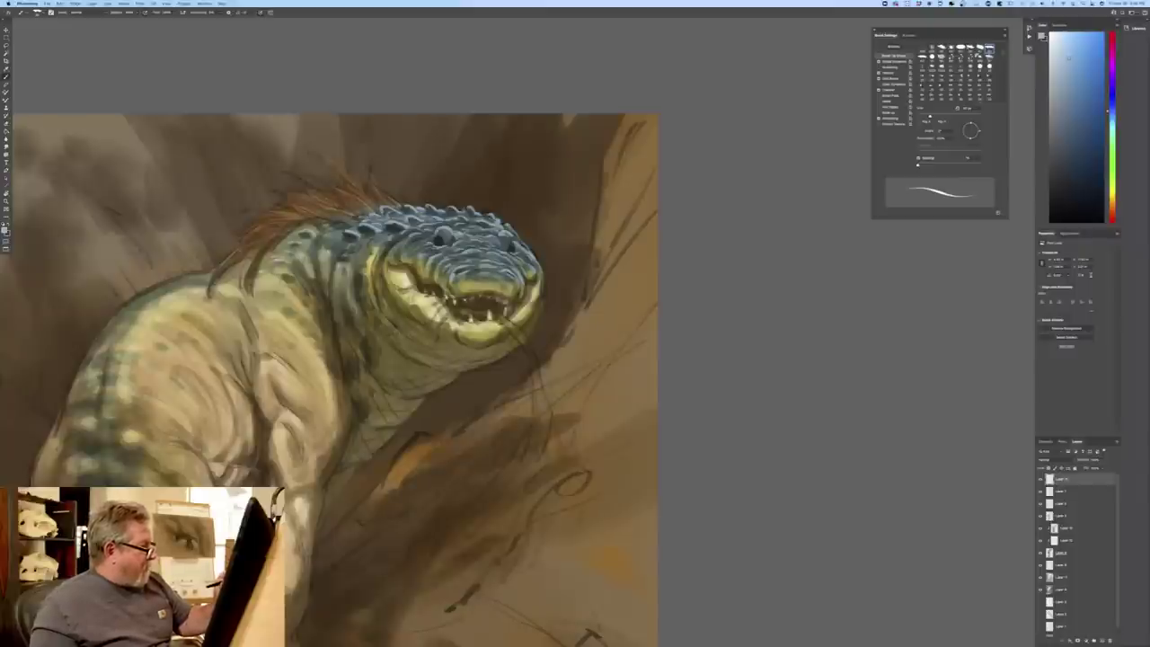
- Add fine light blue highlights around both of the creature's eyes with a smaller brush
key(super+plus)
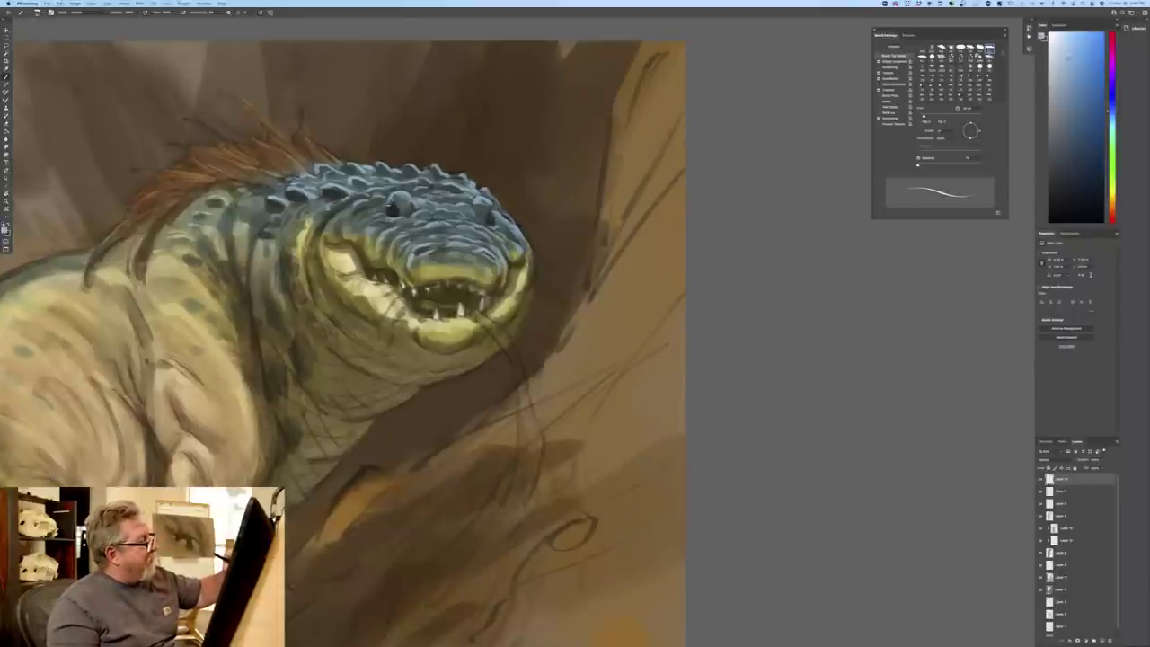
drag(389, 204, 393, 208)
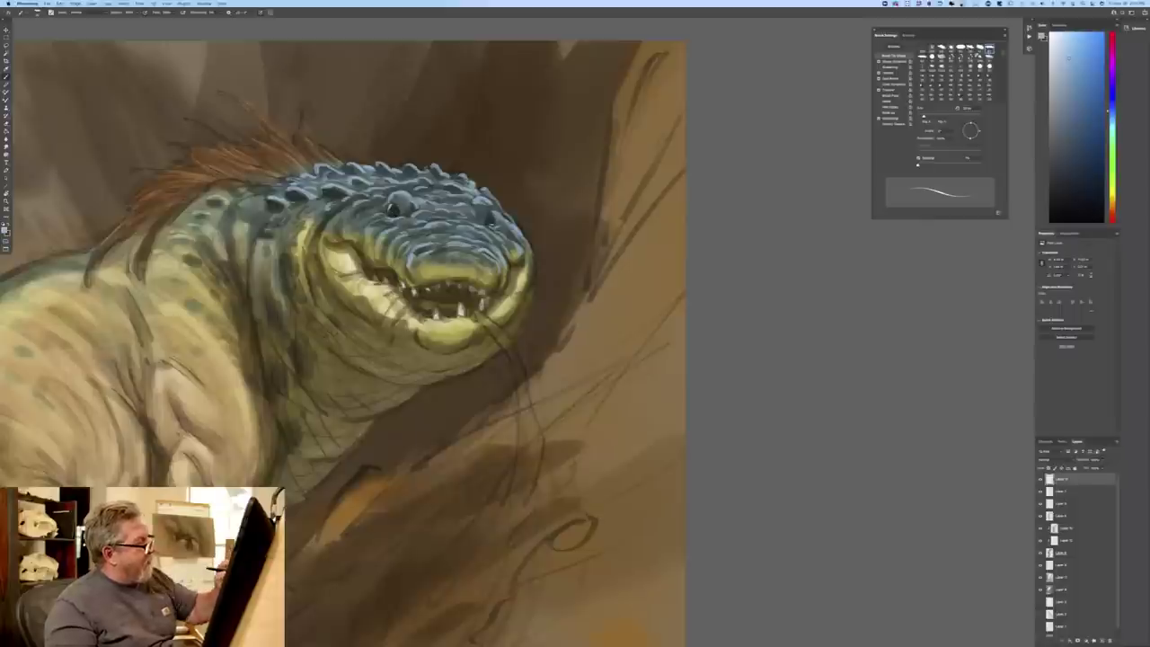
drag(488, 213, 493, 220)
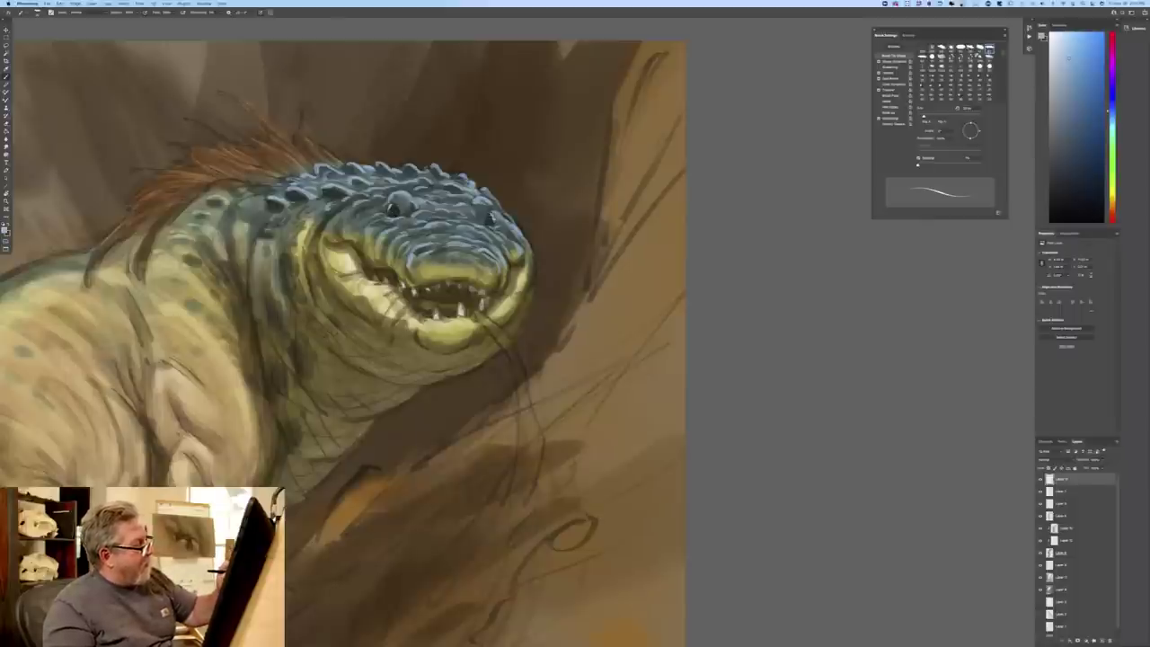
- Enlarge the brush slightly and paint light blue highlights on the scales behind the near eye and down the side of the neck
key(super+minus)
key(super+minus)
key(super+minus)
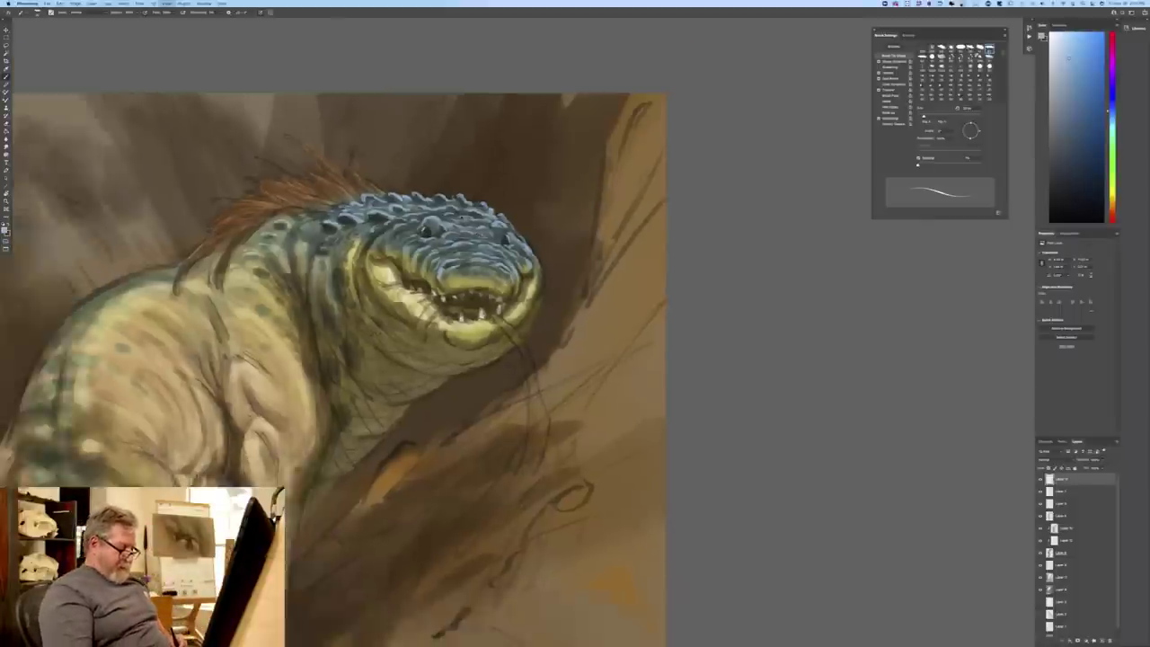
key(super+plus)
key(super+plus)
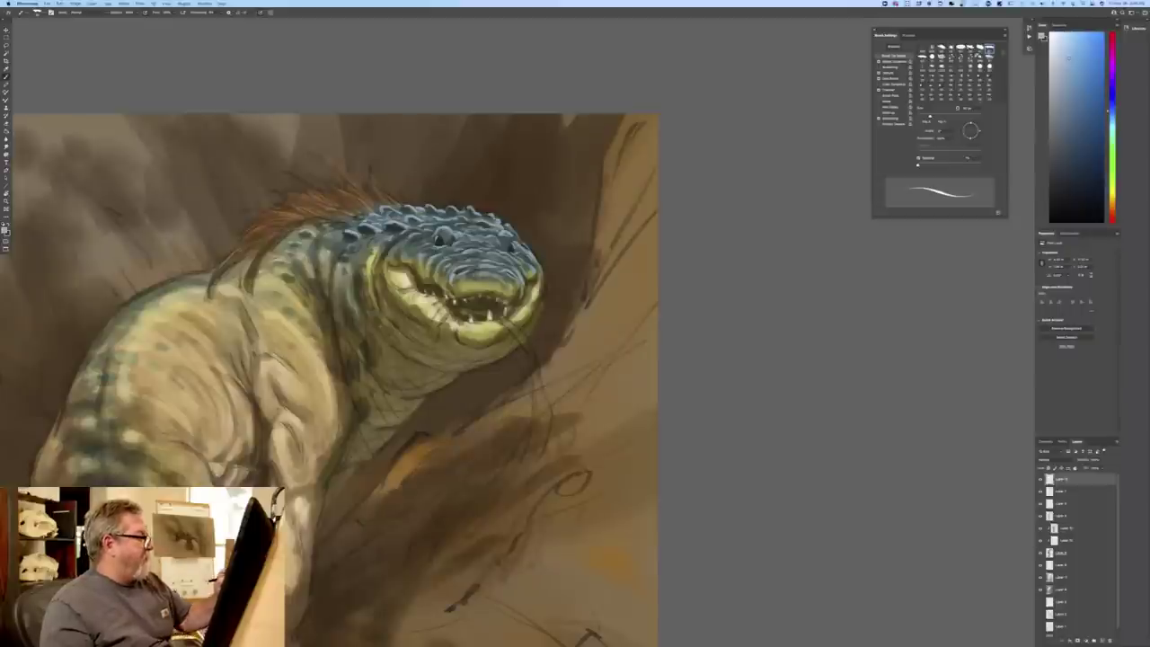
drag(399, 237, 408, 244)
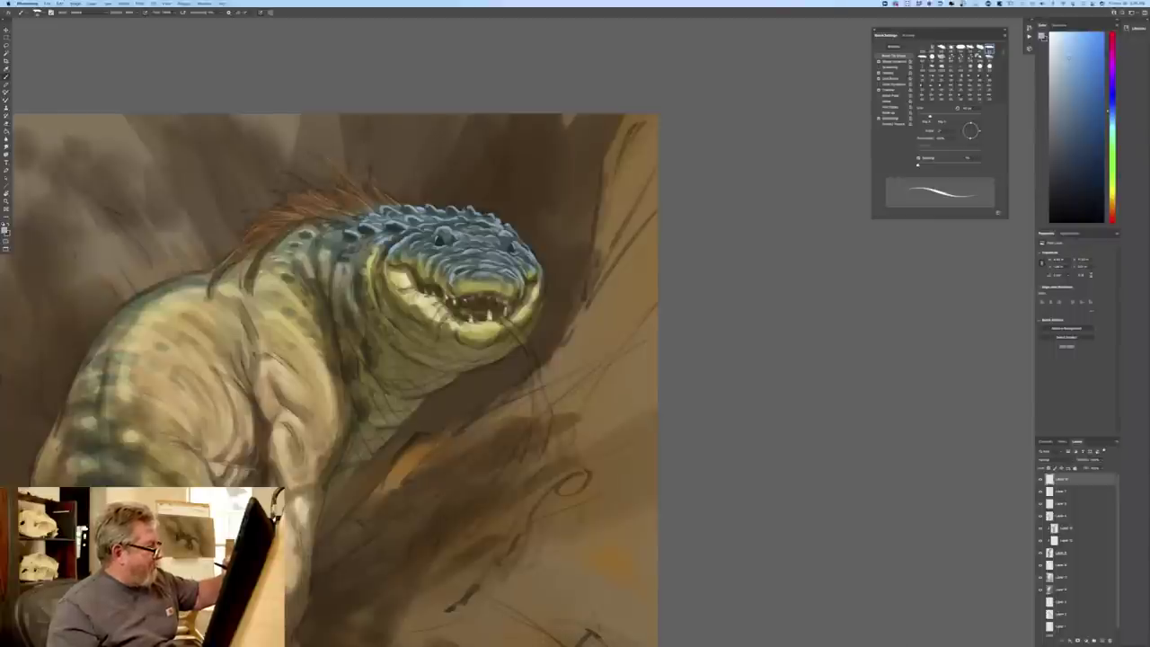
drag(361, 270, 361, 247)
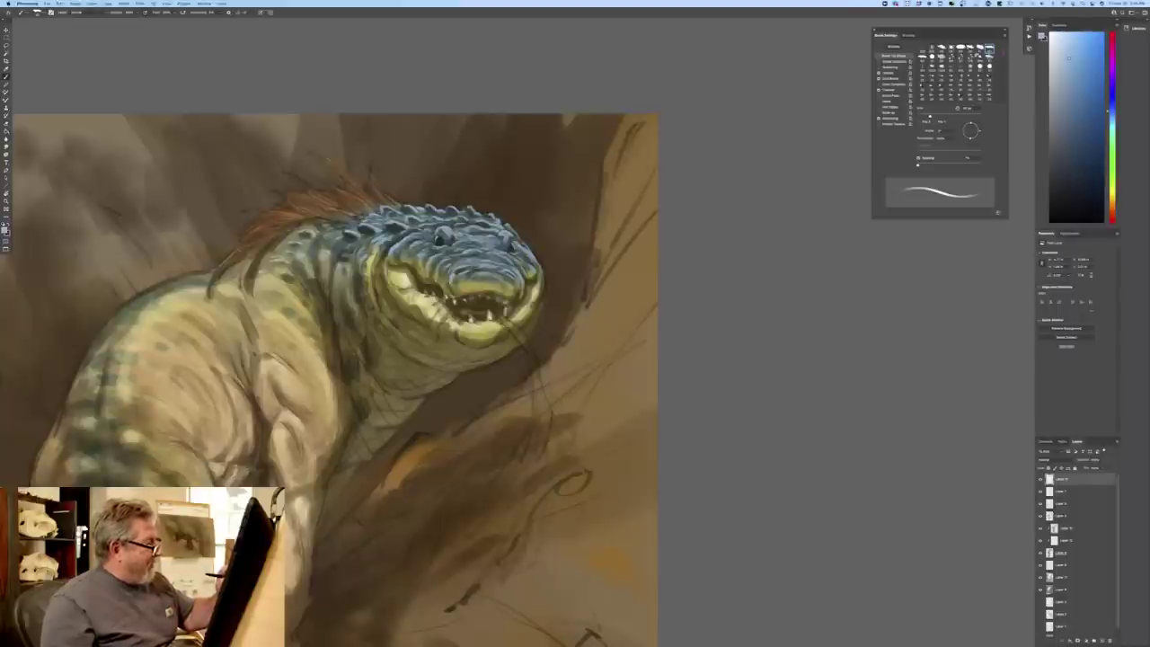
- Choose a paler, more cyan light blue and paint brighter rim highlights behind the far eye and down the far side of the face
click(405, 223)
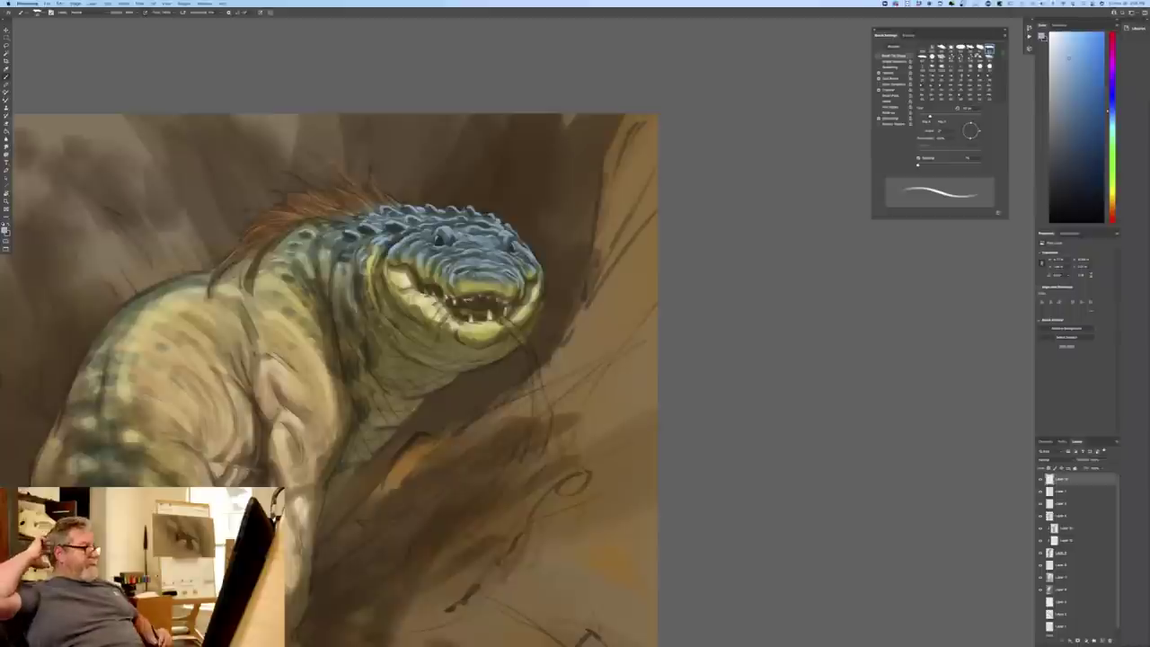
click(4, 230)
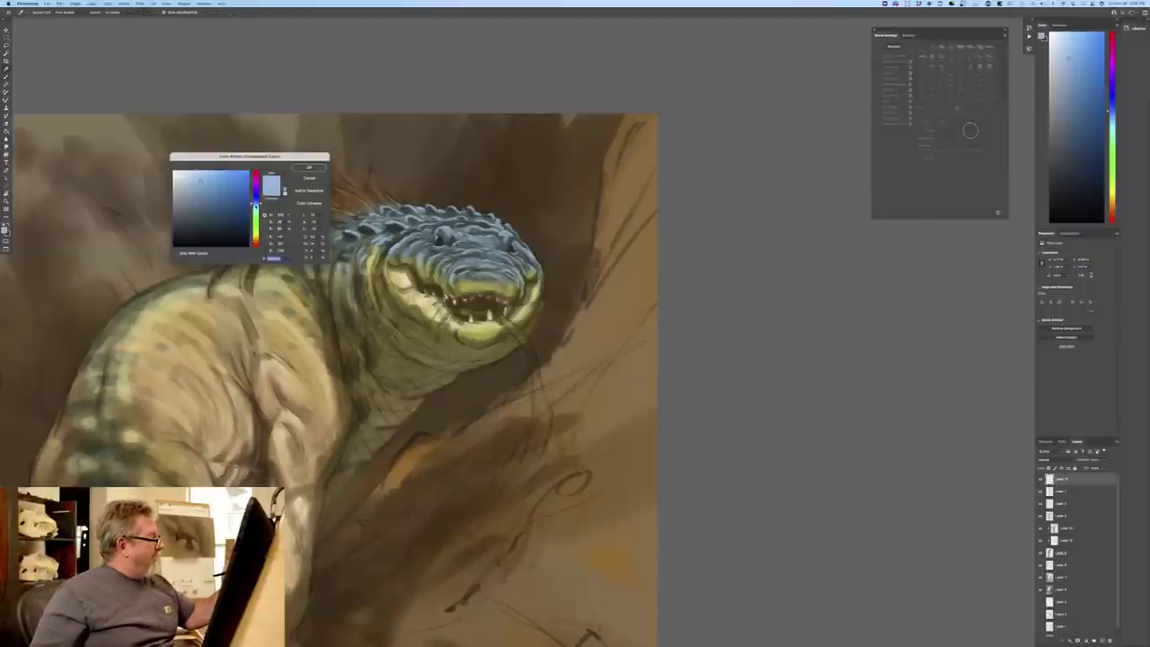
drag(256, 204, 256, 207)
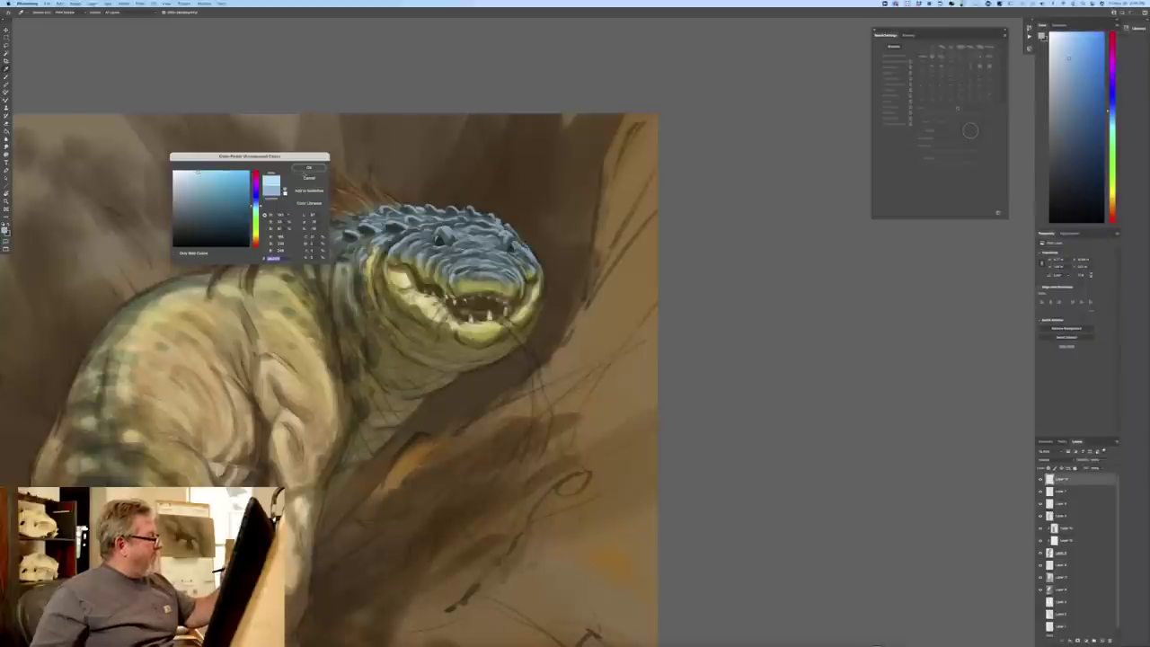
click(309, 167)
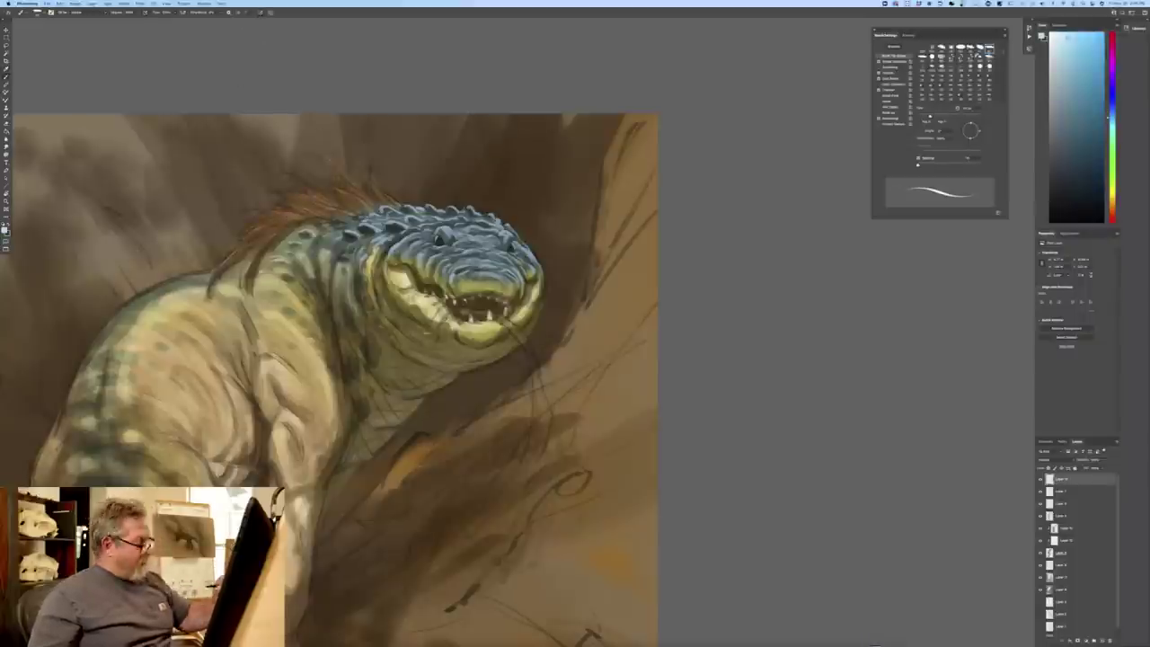
key(super+plus)
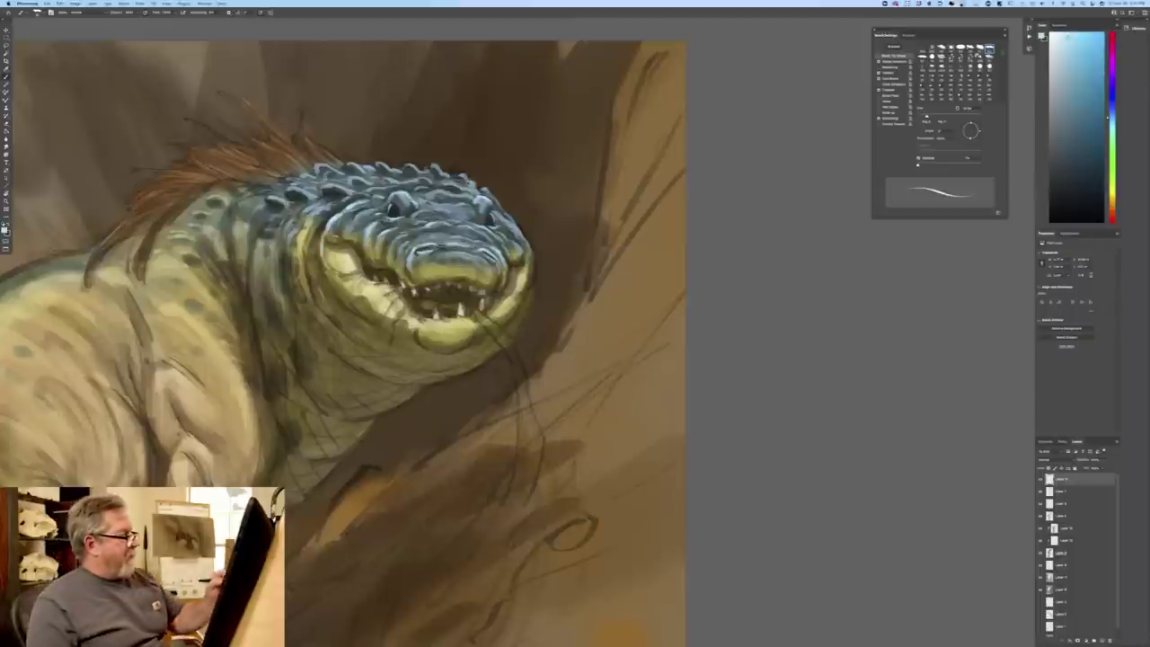
mouse_move(497, 210)
mouse_down()
mouse_move(531, 248)
mouse_move(537, 275)
mouse_up()
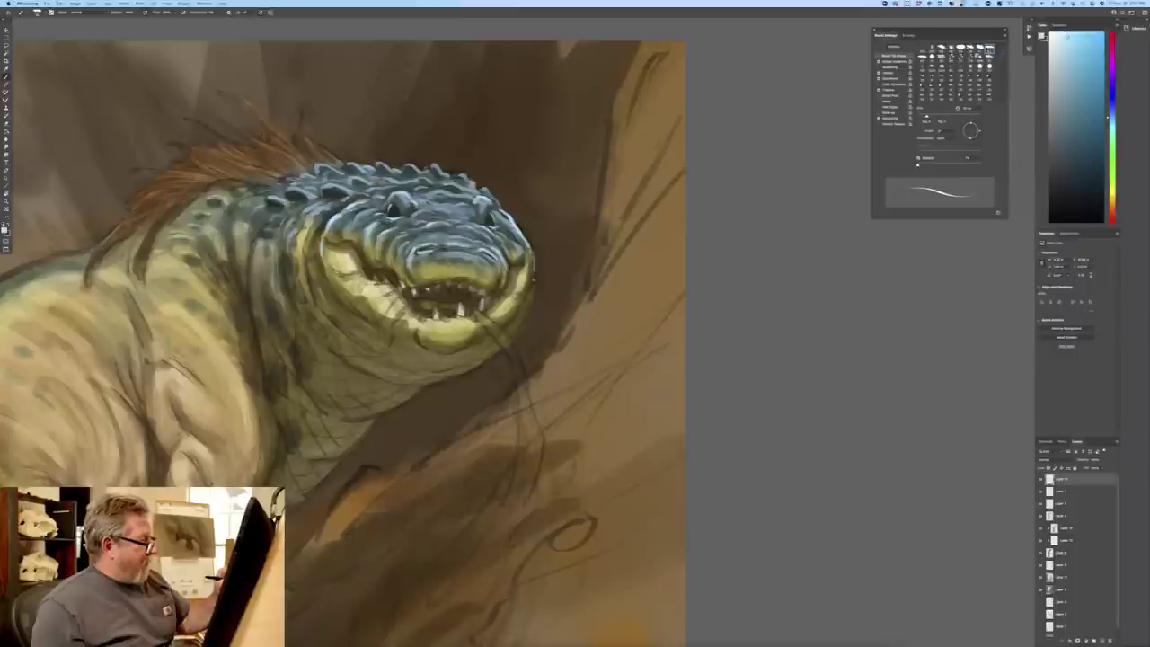
drag(492, 209, 502, 215)
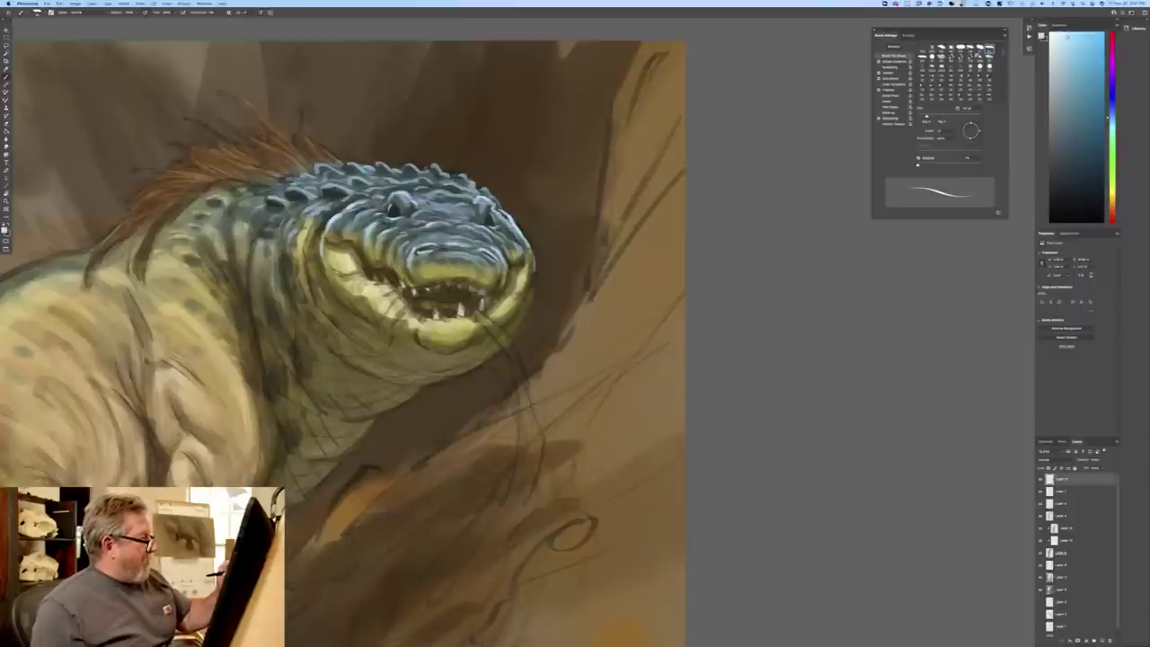
- Add pale blue highlights to the bumps above the eyes, between the eyes and along the crown of the head
mouse_move(491, 193)
mouse_down()
mouse_move(449, 191)
mouse_move(469, 184)
mouse_move(444, 176)
mouse_up()
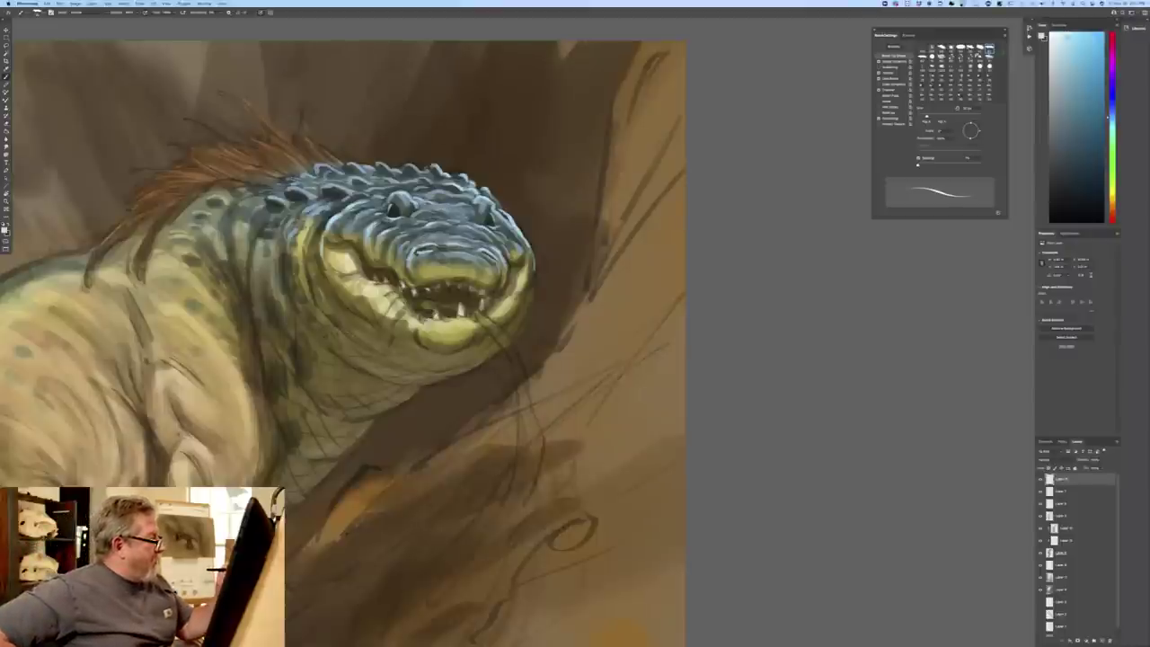
drag(425, 194, 445, 192)
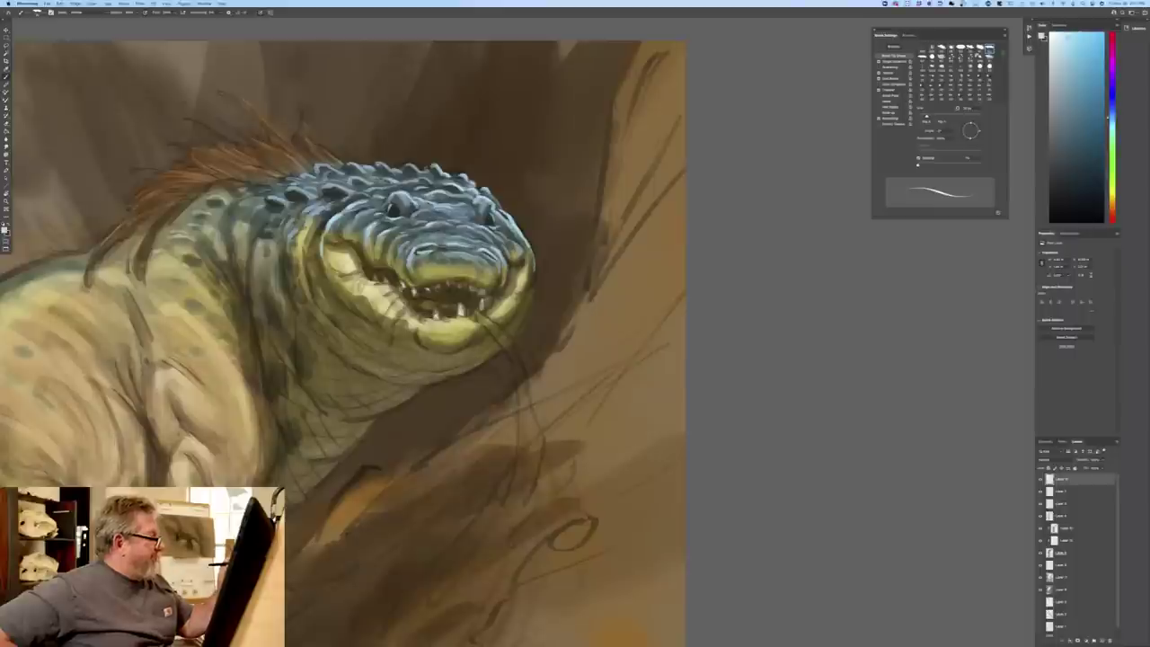
drag(376, 163, 420, 174)
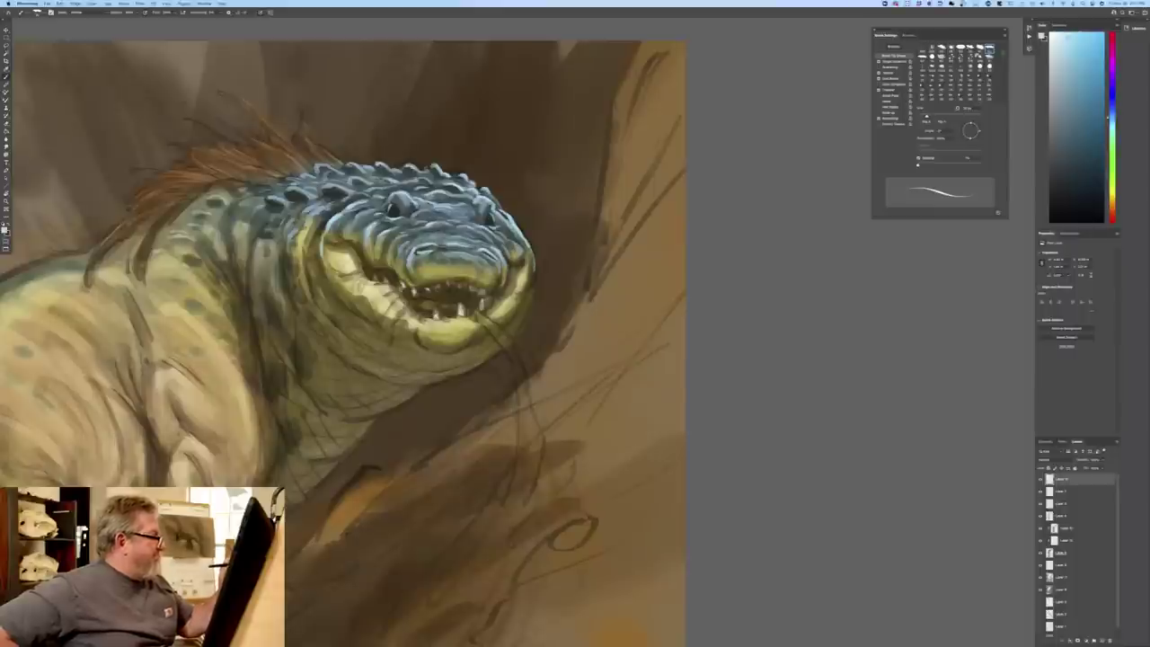
drag(342, 163, 358, 164)
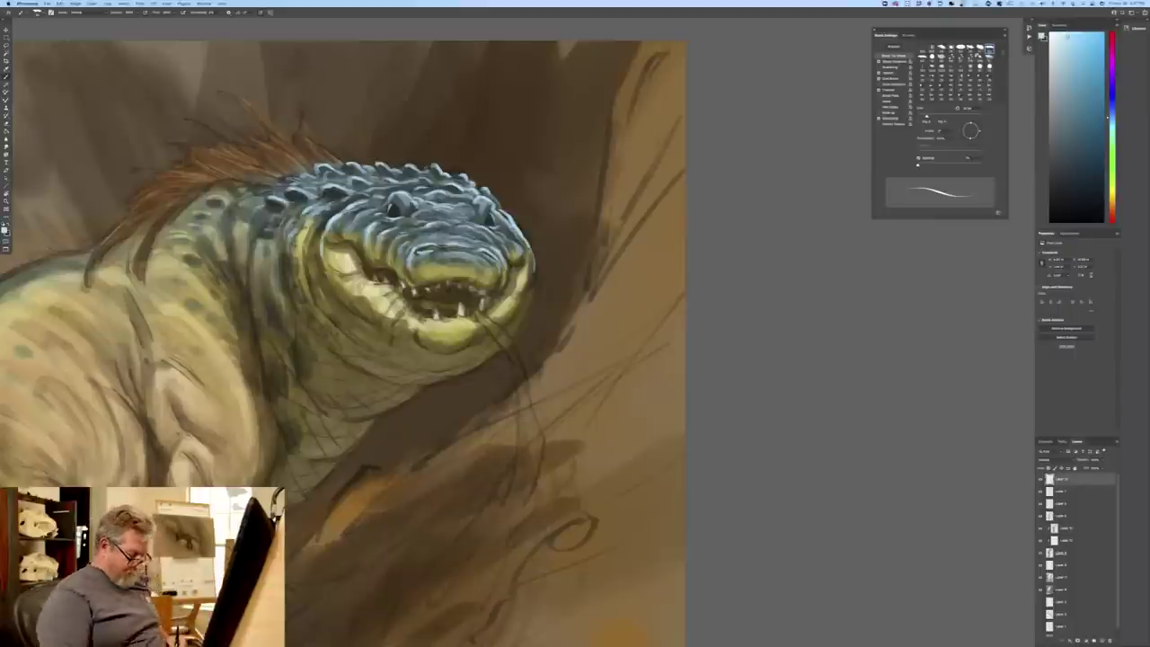
- Choose a warm tan-brown and paint a rim highlight along the far edge of the creature's jaw
key(super+minus)
key(super+minus)
key(super+minus)
key(ctrl+minus)
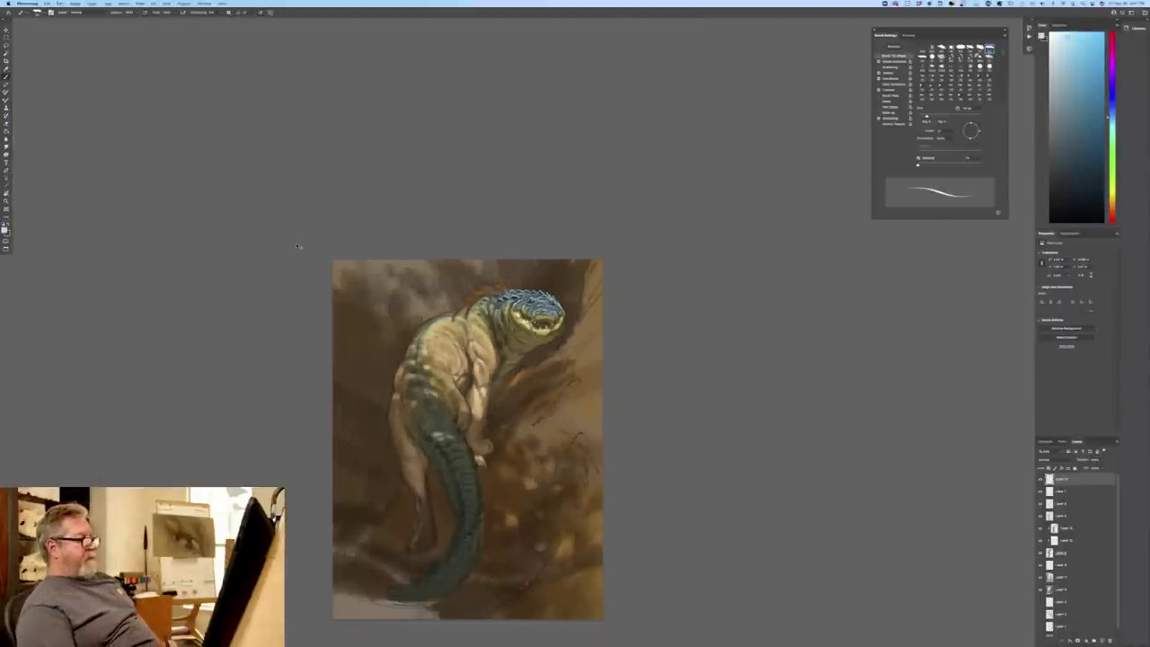
key(ctrl+plus)
key(ctrl+plus)
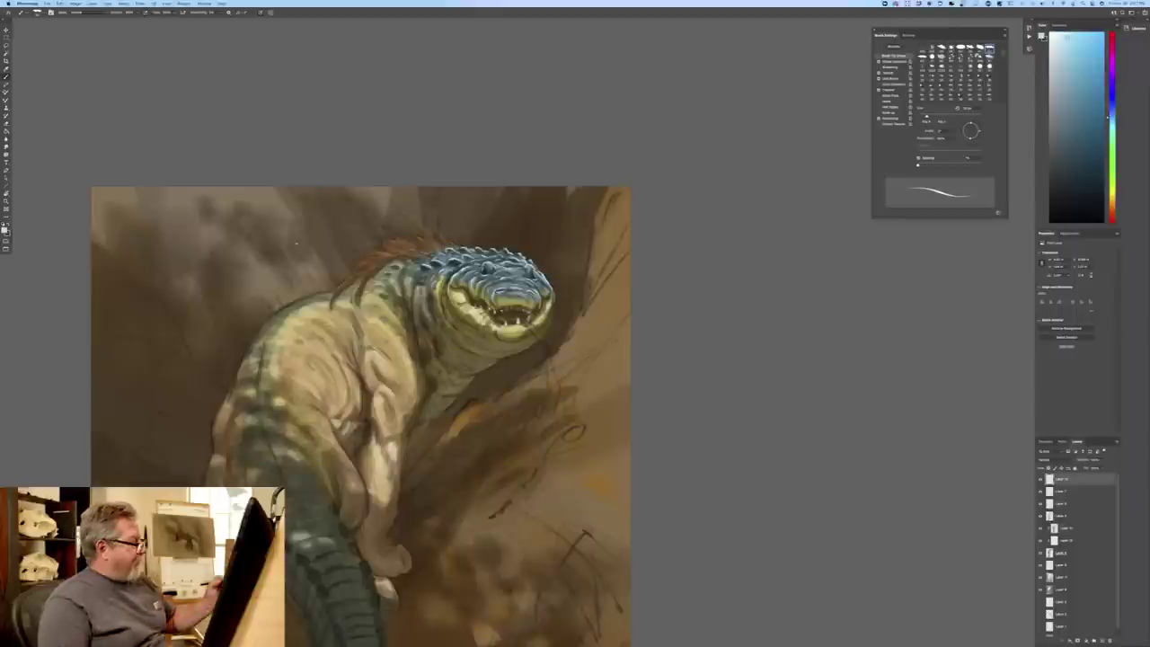
click(5, 231)
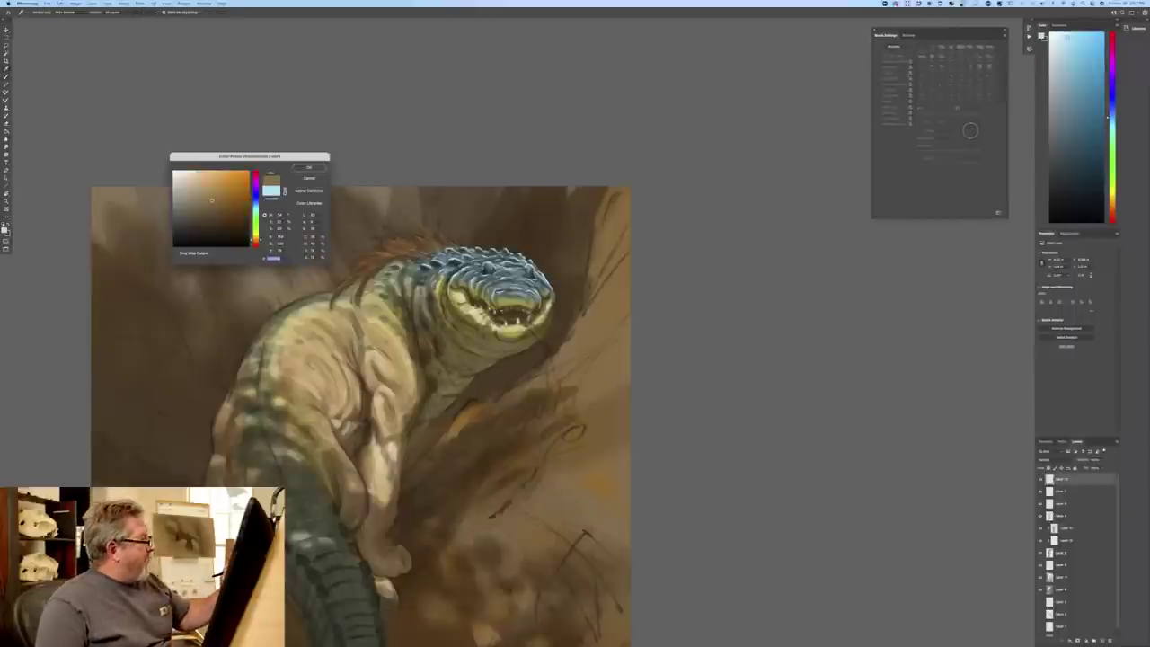
click(309, 167)
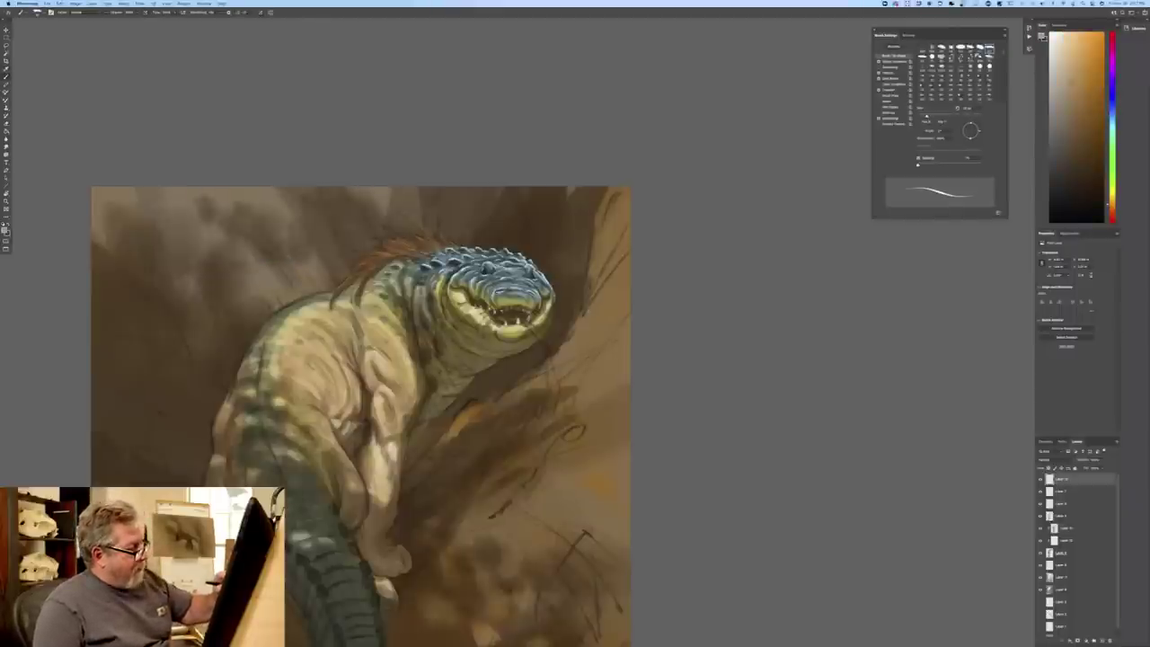
drag(555, 304, 549, 315)
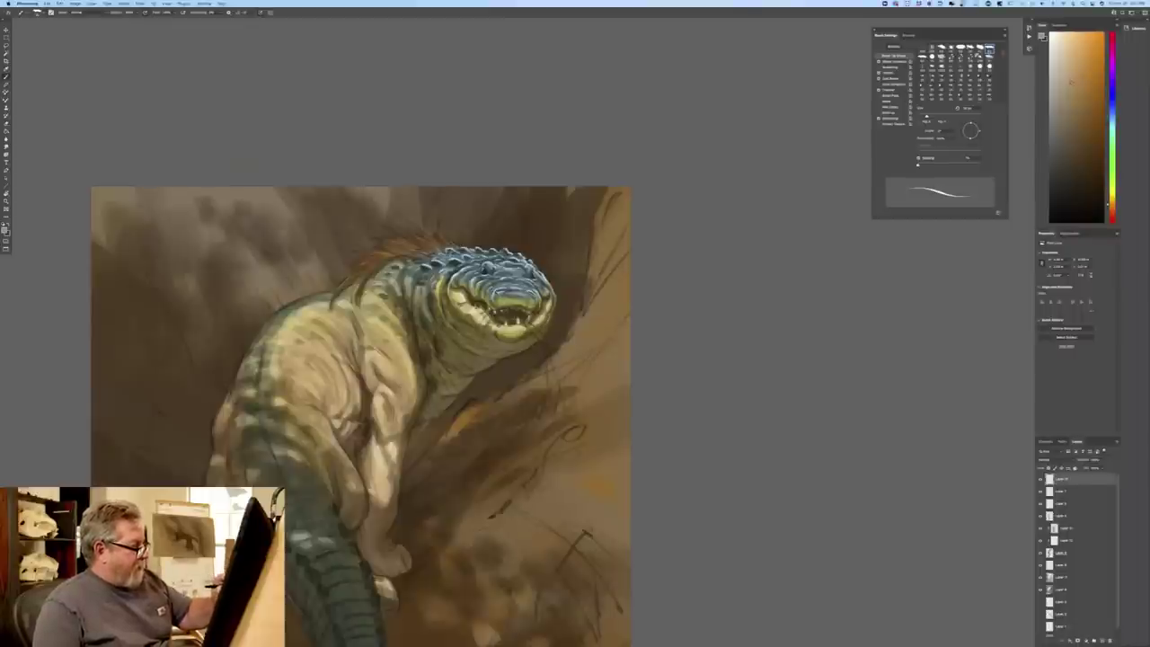
- Lighten the tan and paint warm rim highlights along the far cheek, under the chin and along the throat's edge
click(5, 231)
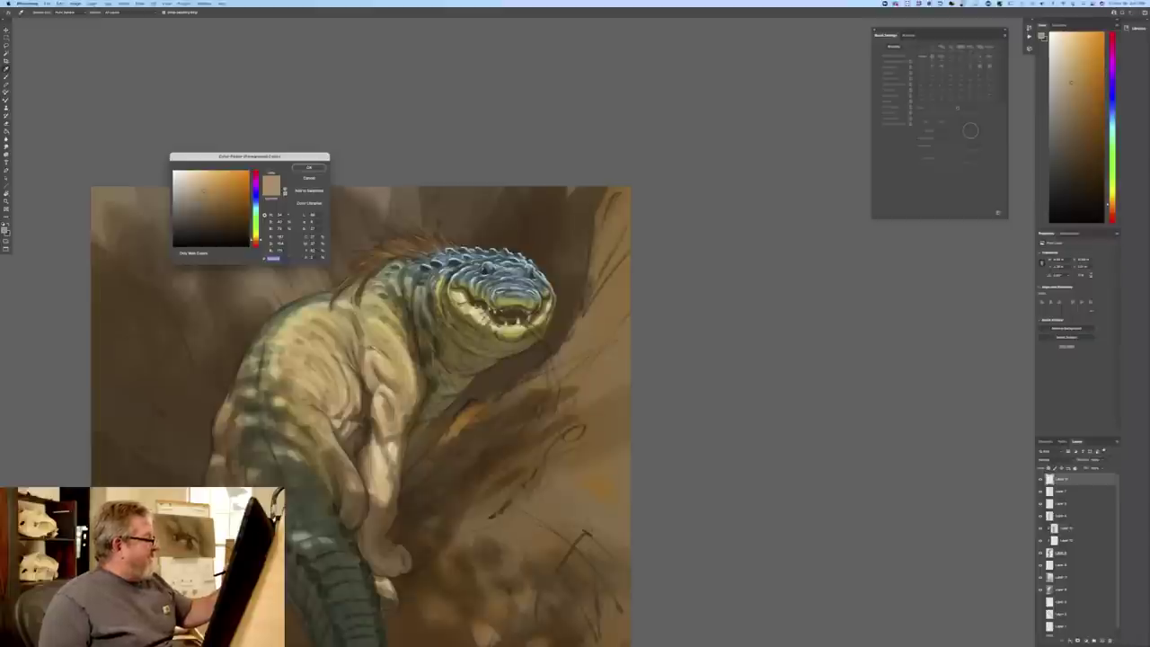
click(201, 183)
click(309, 167)
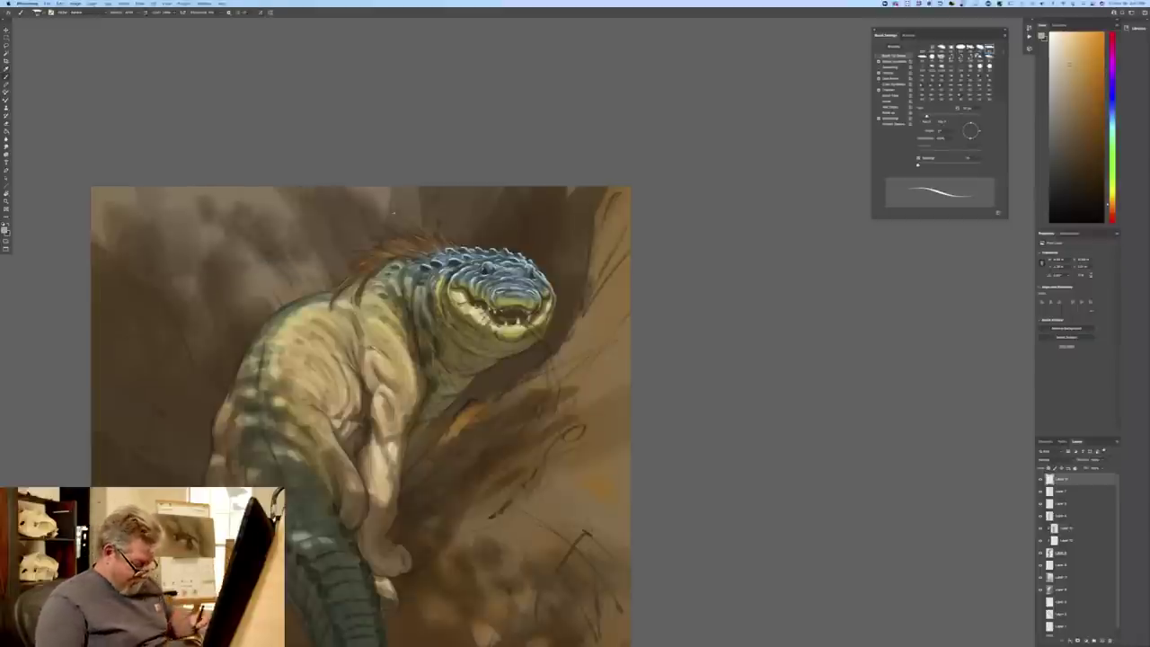
key(super+plus)
key(super+plus)
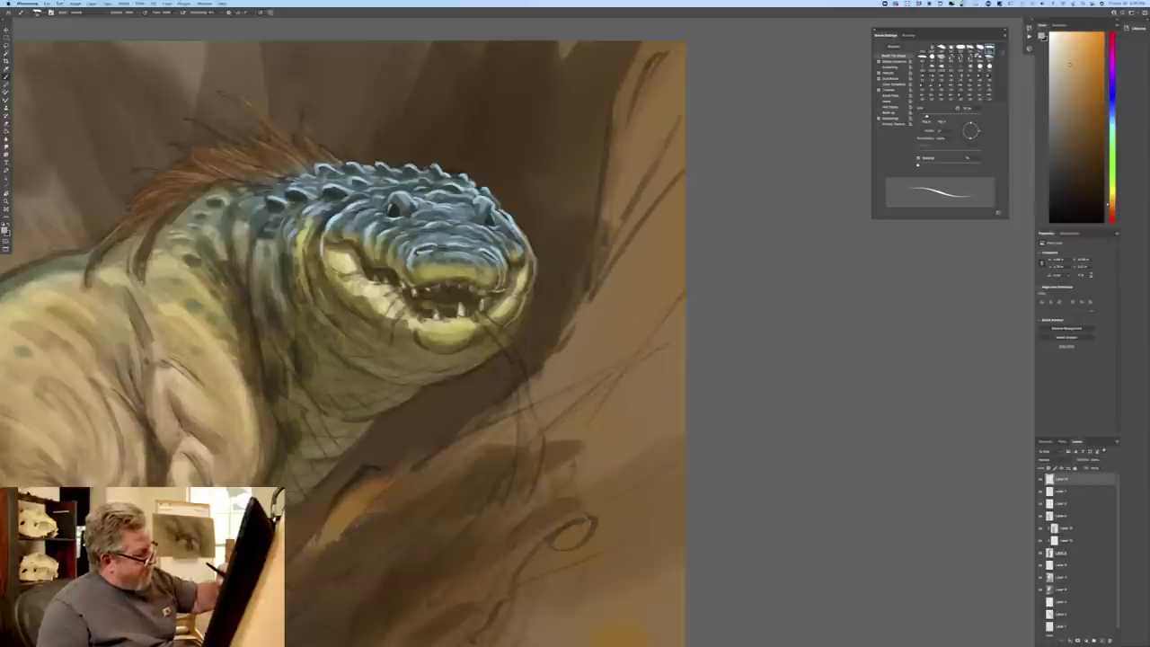
drag(508, 270, 520, 266)
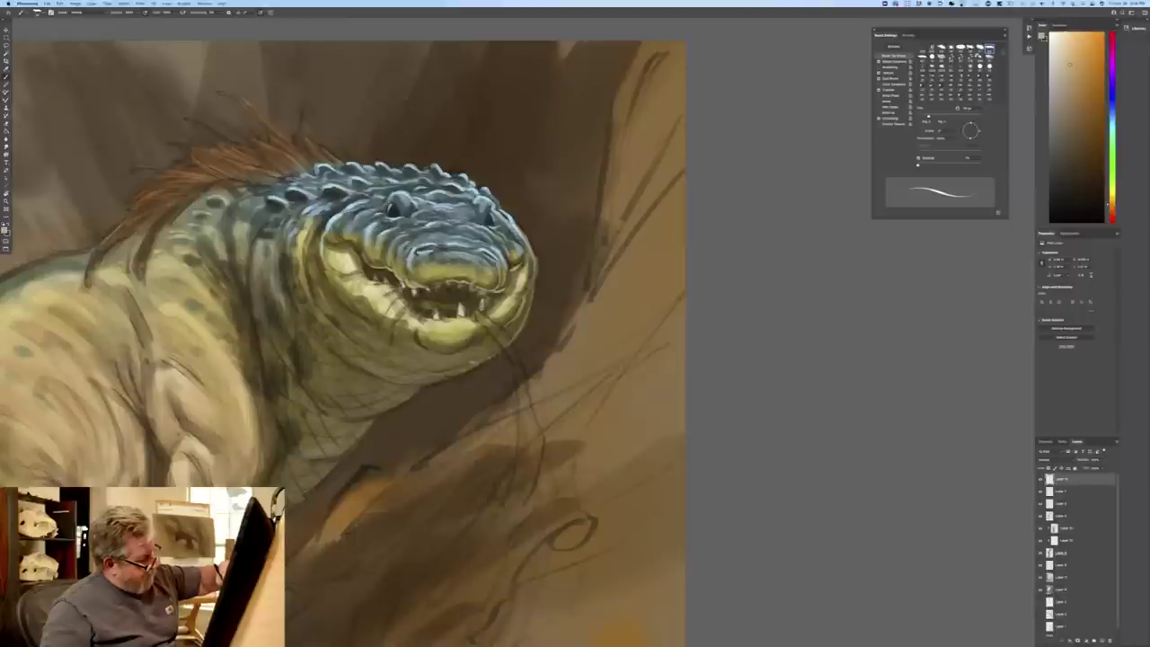
drag(489, 359, 459, 376)
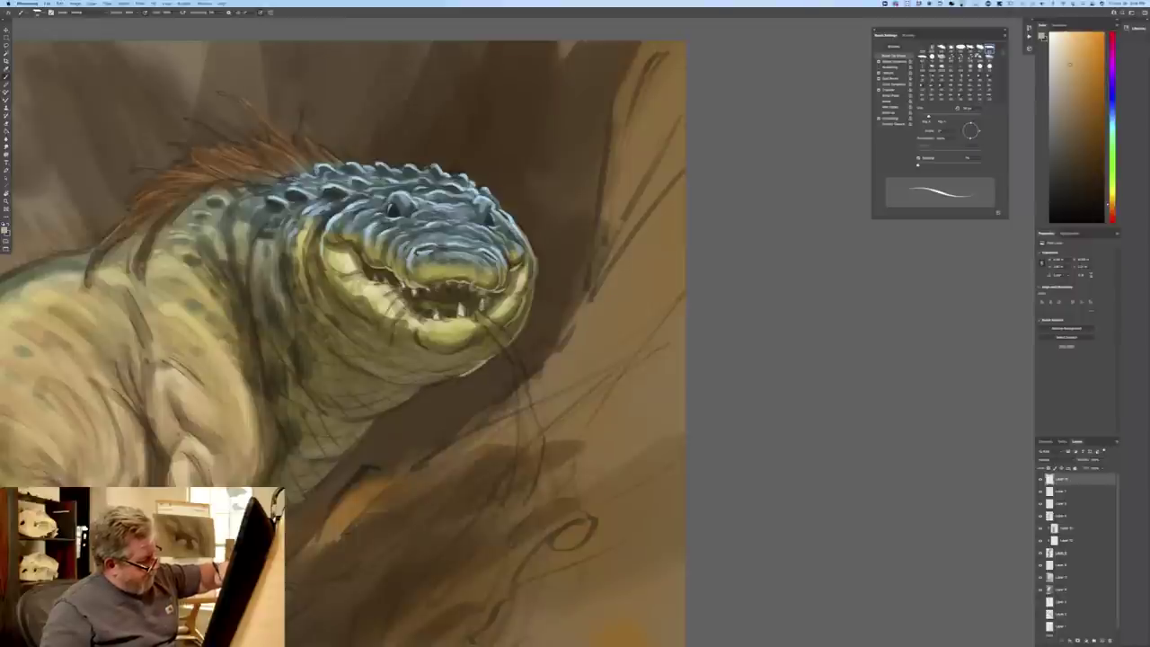
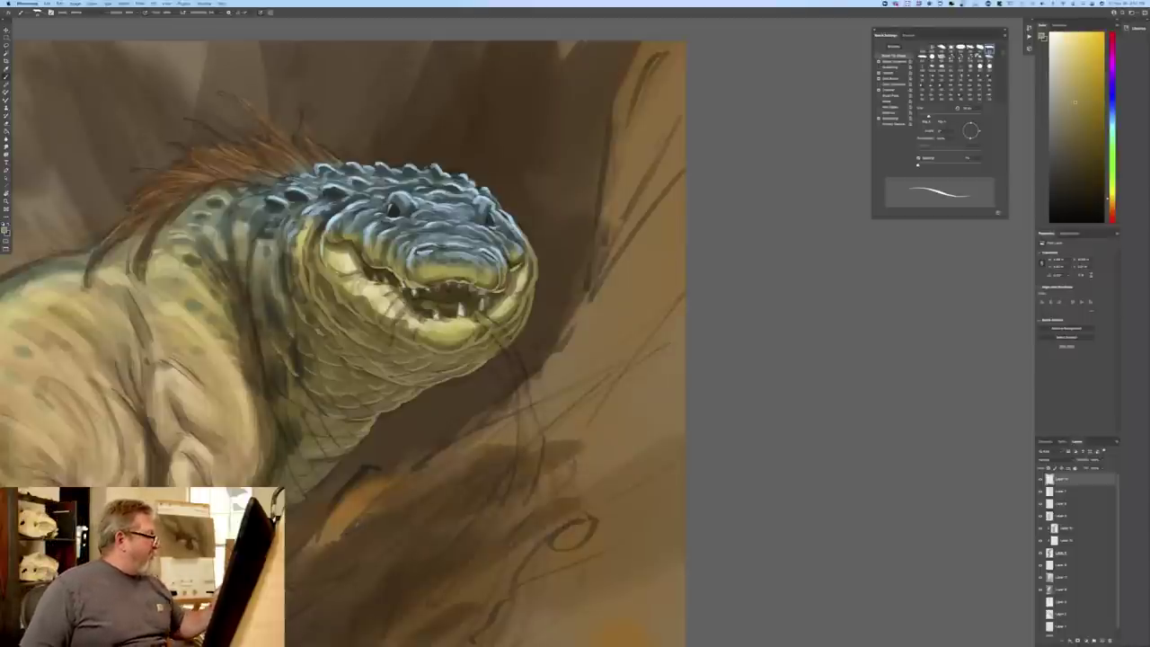
- Choose a muted yellow-tan and paint a thin rim highlight down the outer edge of the creature's forearm
click(5, 231)
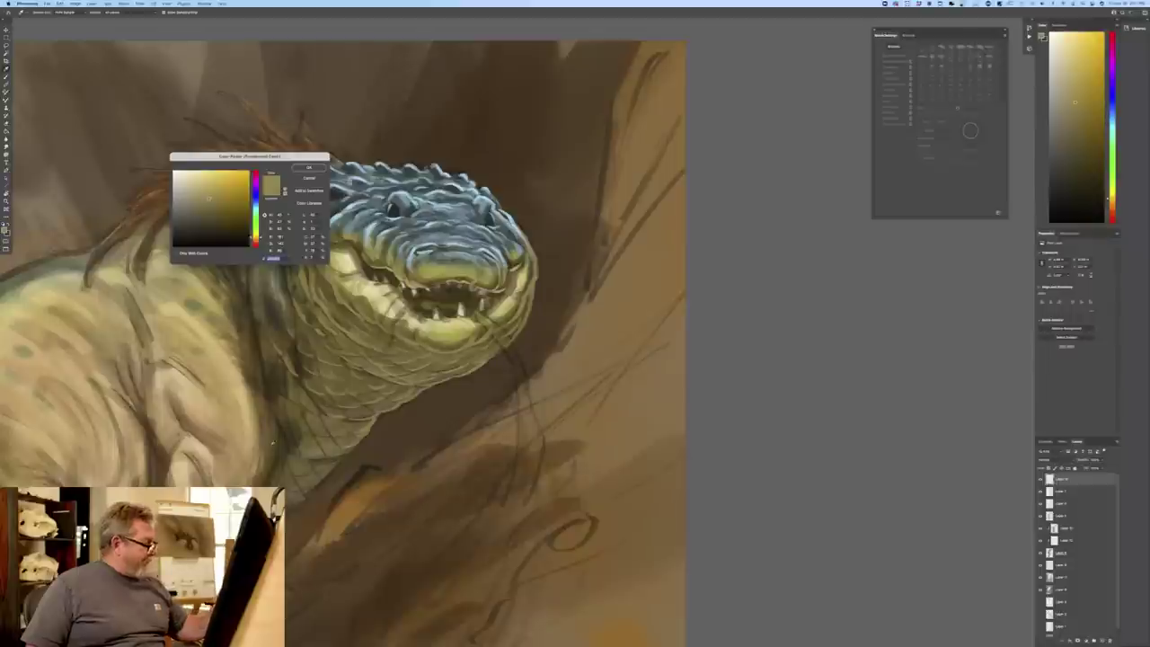
click(272, 443)
click(212, 202)
click(309, 168)
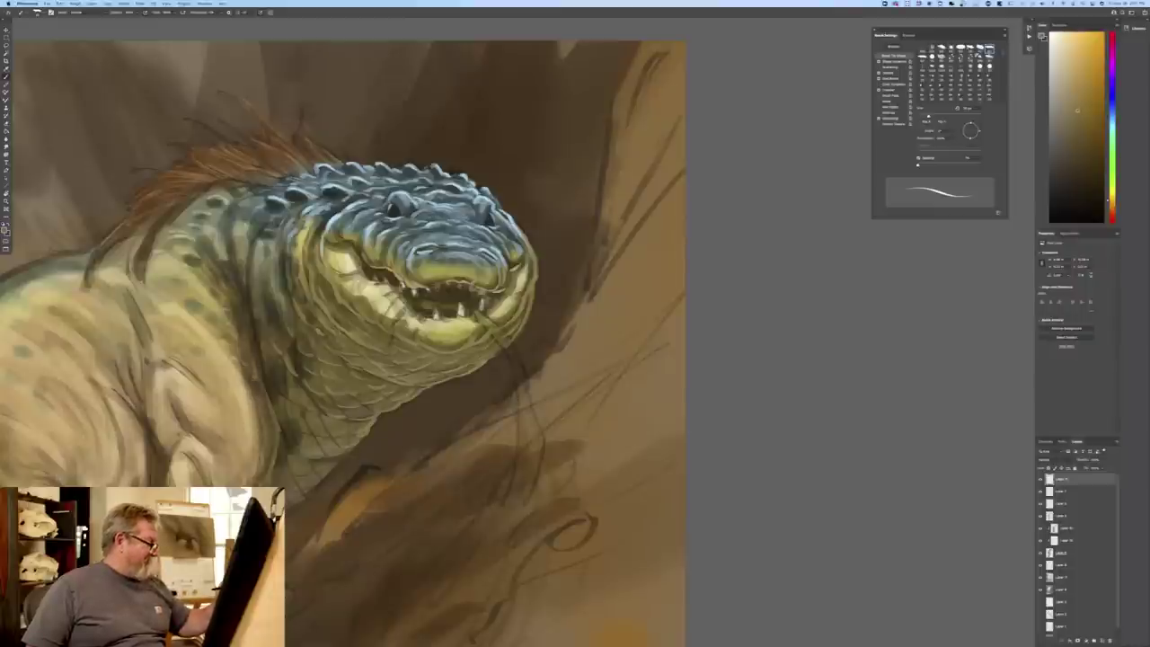
key(super+minus)
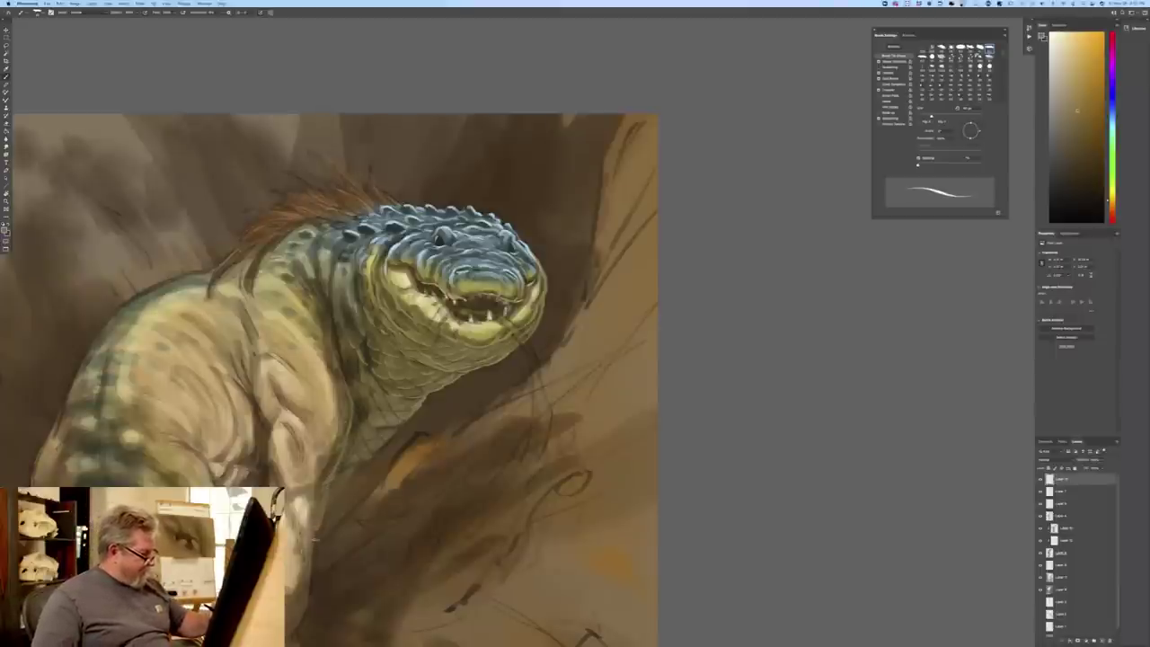
drag(223, 579, 312, 350)
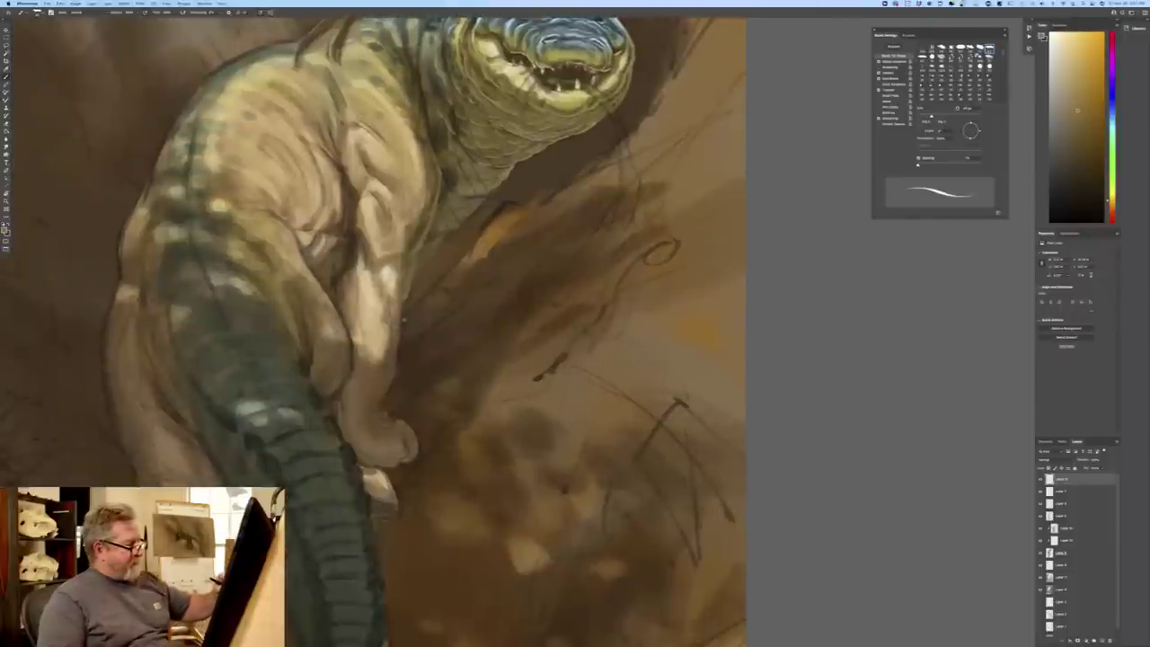
click(6, 228)
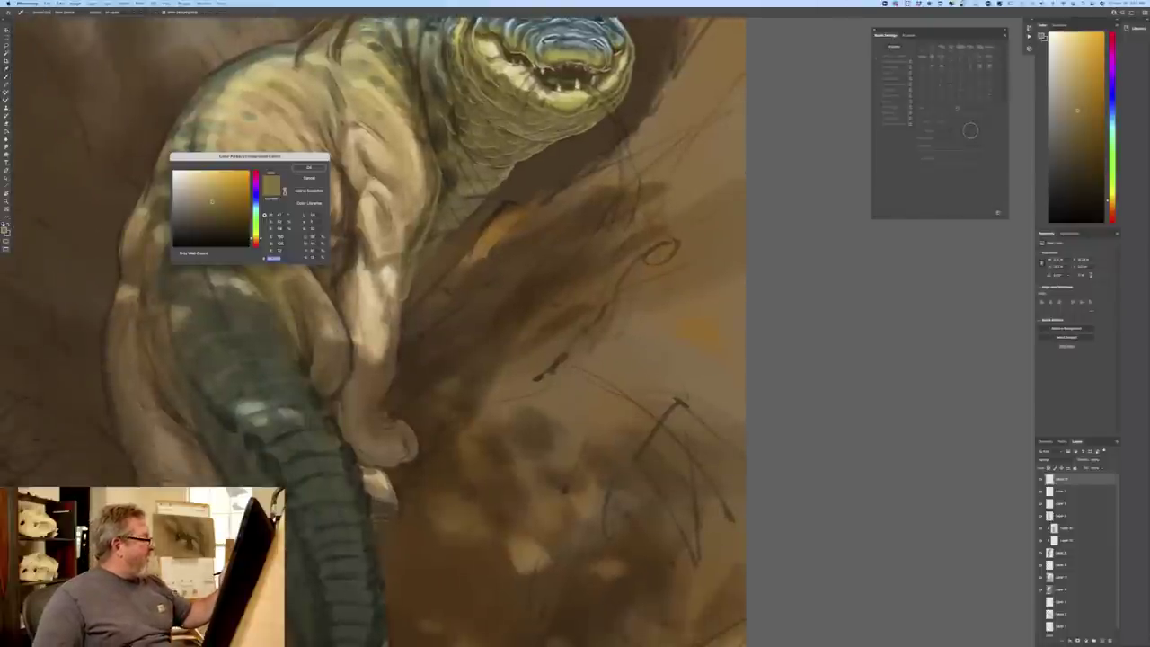
click(208, 192)
click(309, 167)
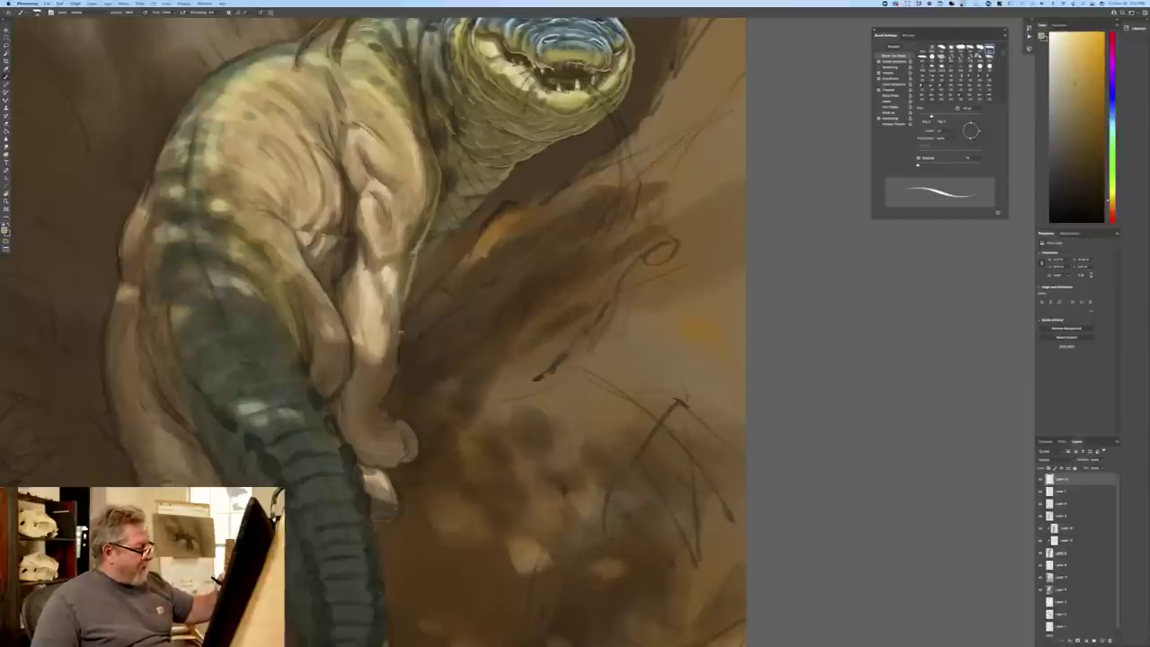
drag(402, 332, 386, 397)
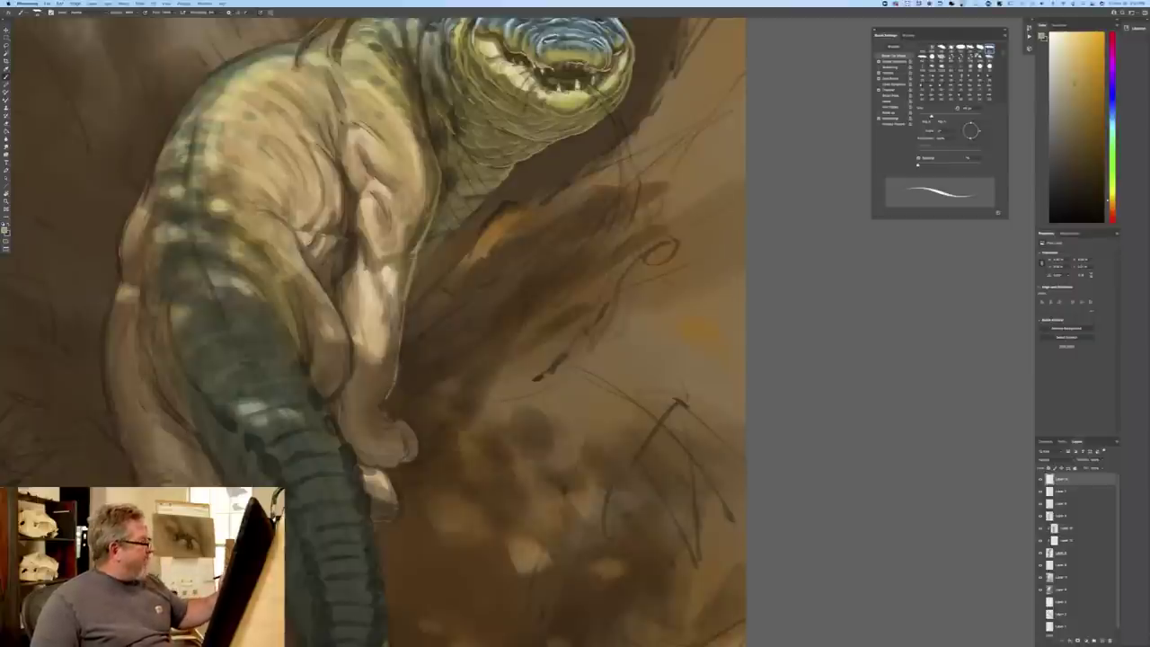
- Shift the color to a more orange tan-brown and paint rim highlights around the wrist and hand
click(6, 229)
click(216, 215)
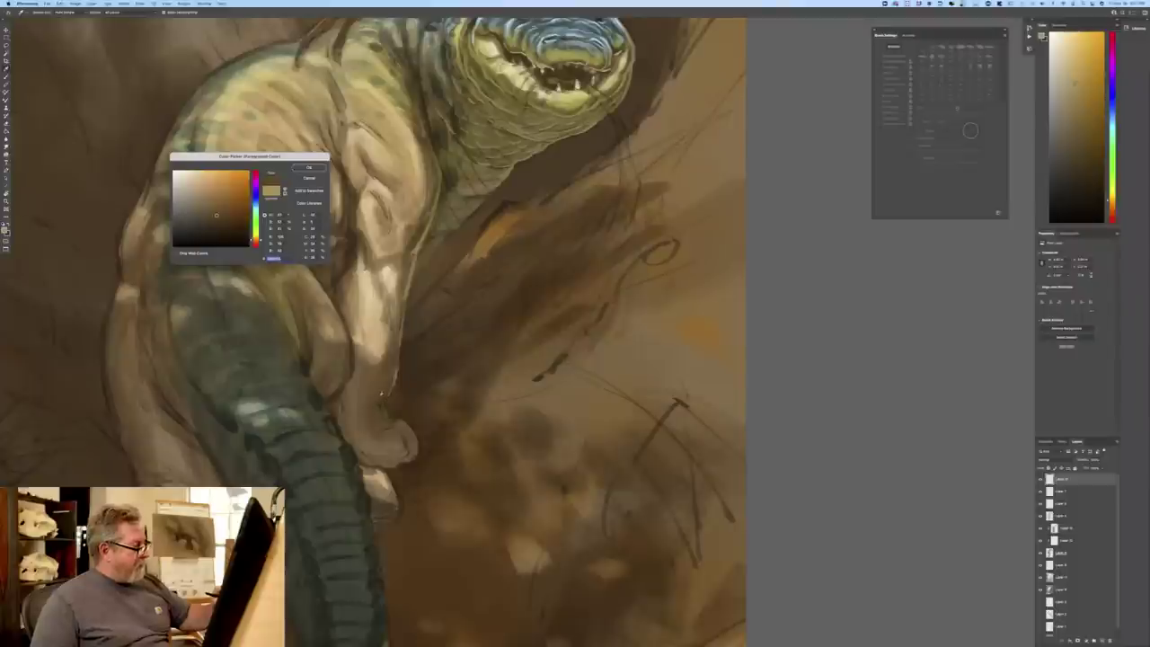
click(209, 203)
key(Return)
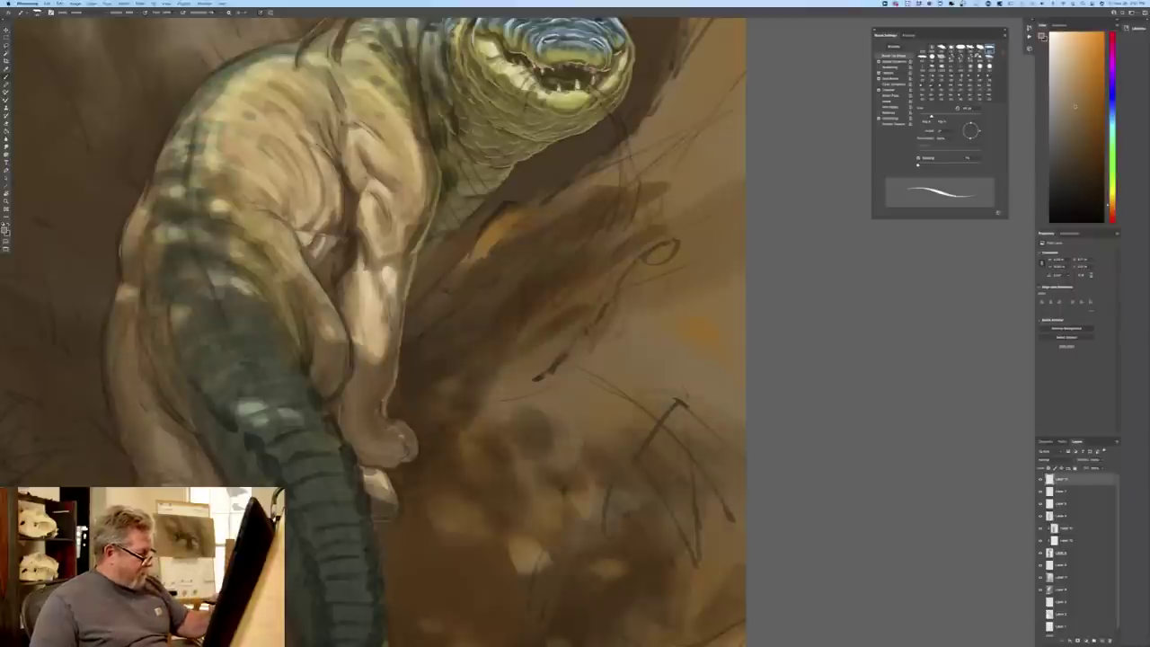
drag(386, 415, 416, 454)
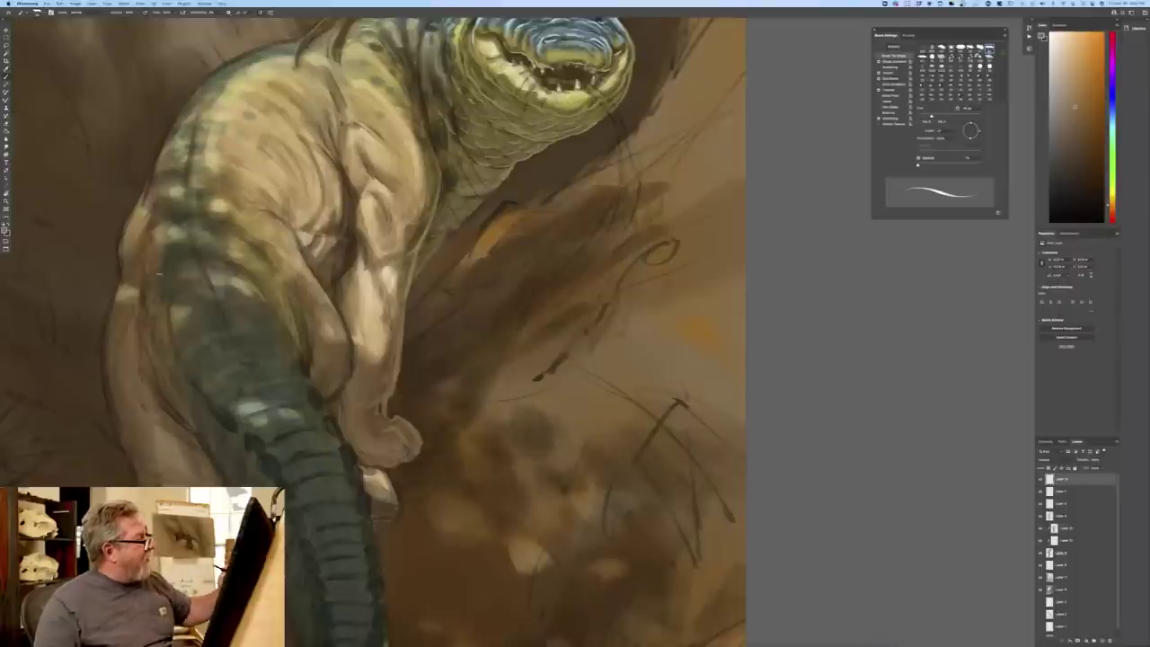
- Choose a yellower, lighter tan and paint highlights on the scales at the base of the throat
click(5, 231)
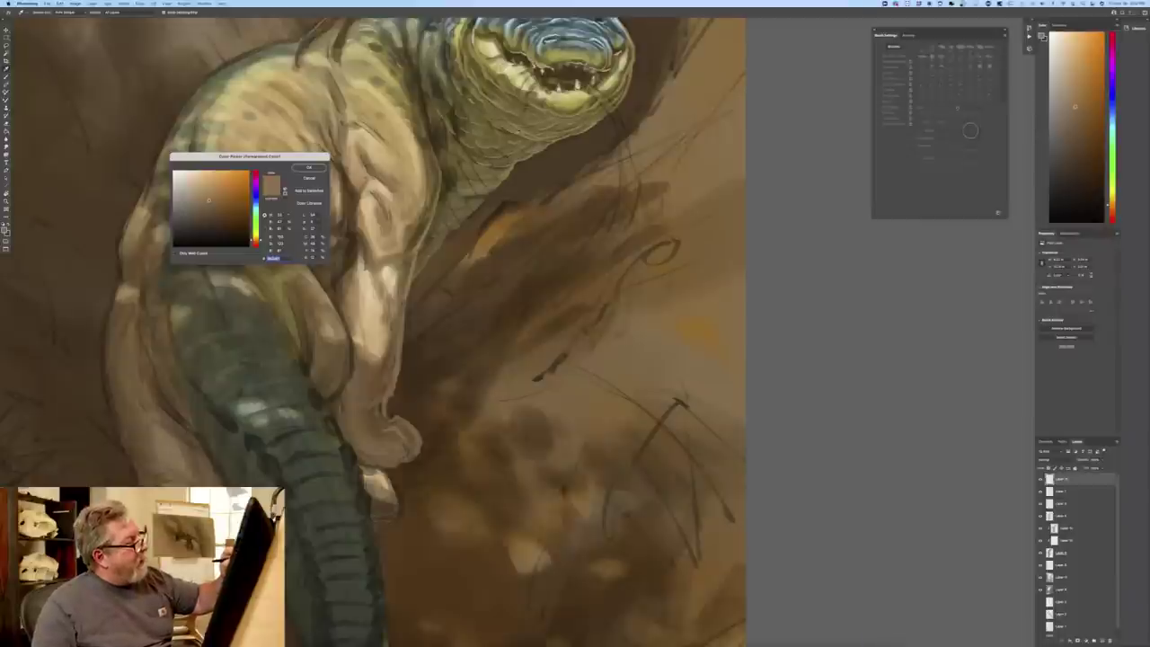
click(255, 237)
click(202, 197)
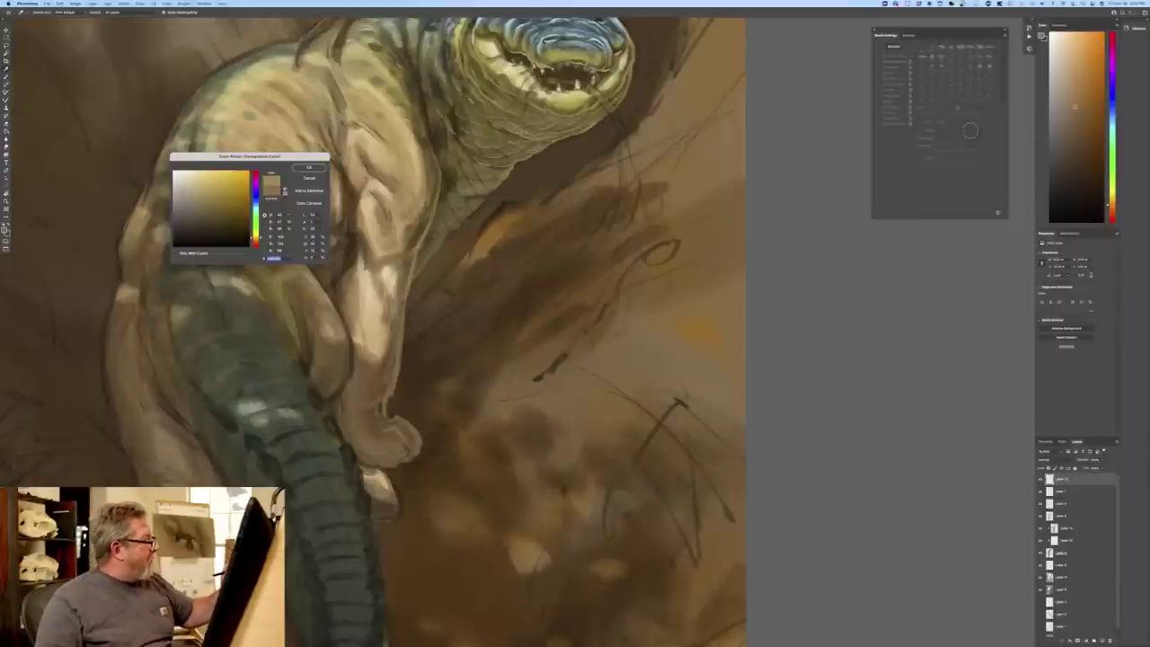
click(306, 169)
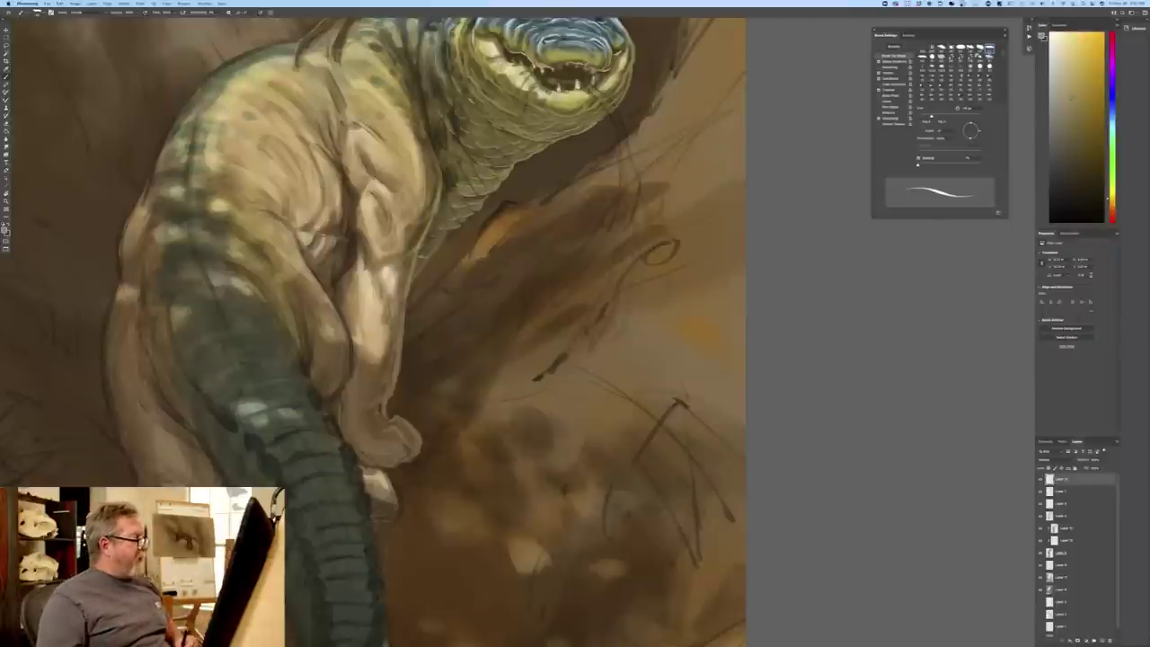
- Choose a dark orange-brown based on the shadowed gap between the creature's thigh and arm as the painting color
click(5, 230)
click(336, 264)
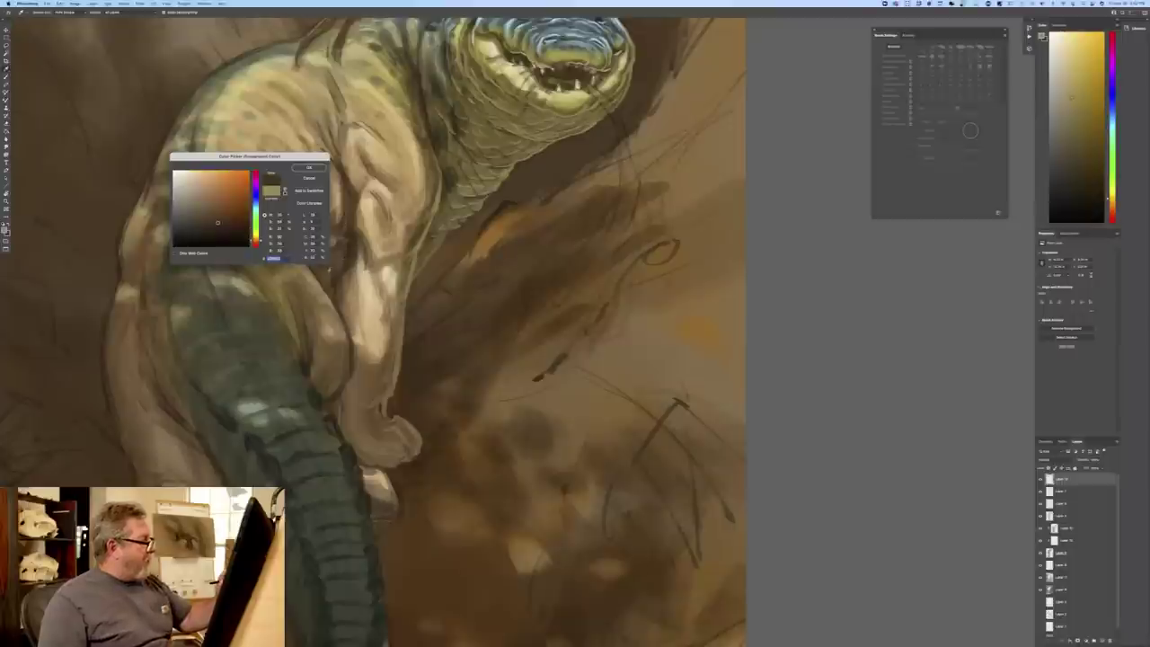
click(217, 221)
key(Return)
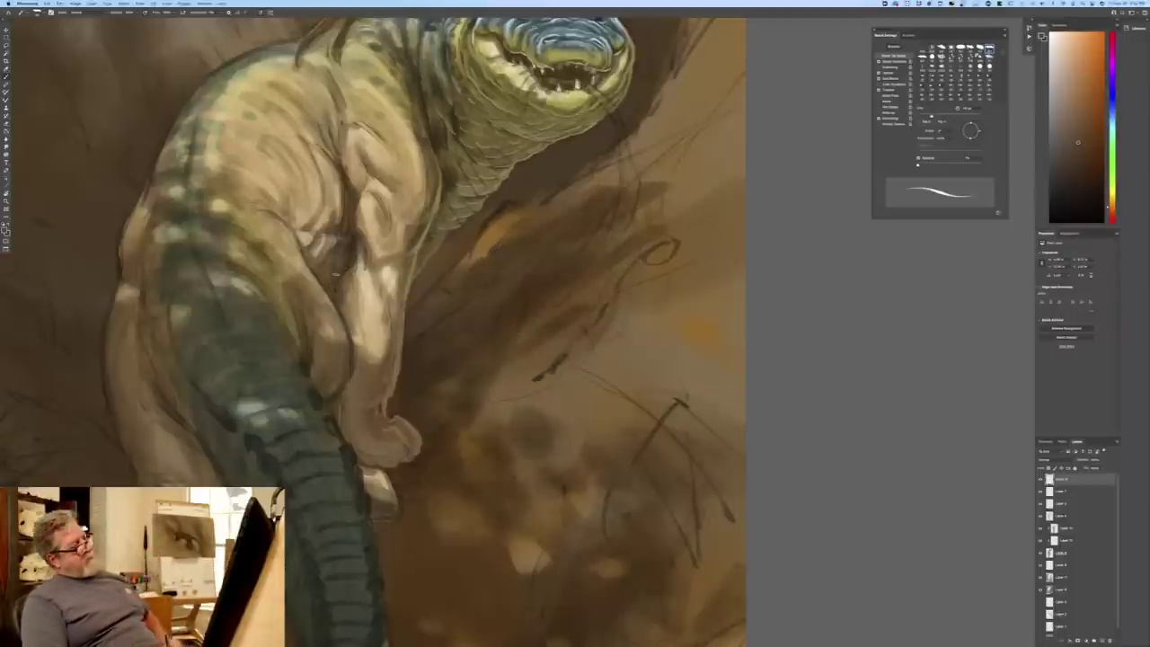
- Sample a light tan from the forearm and paint highlights along the flank folds and the upper edge of the thigh
click(4, 230)
click(370, 329)
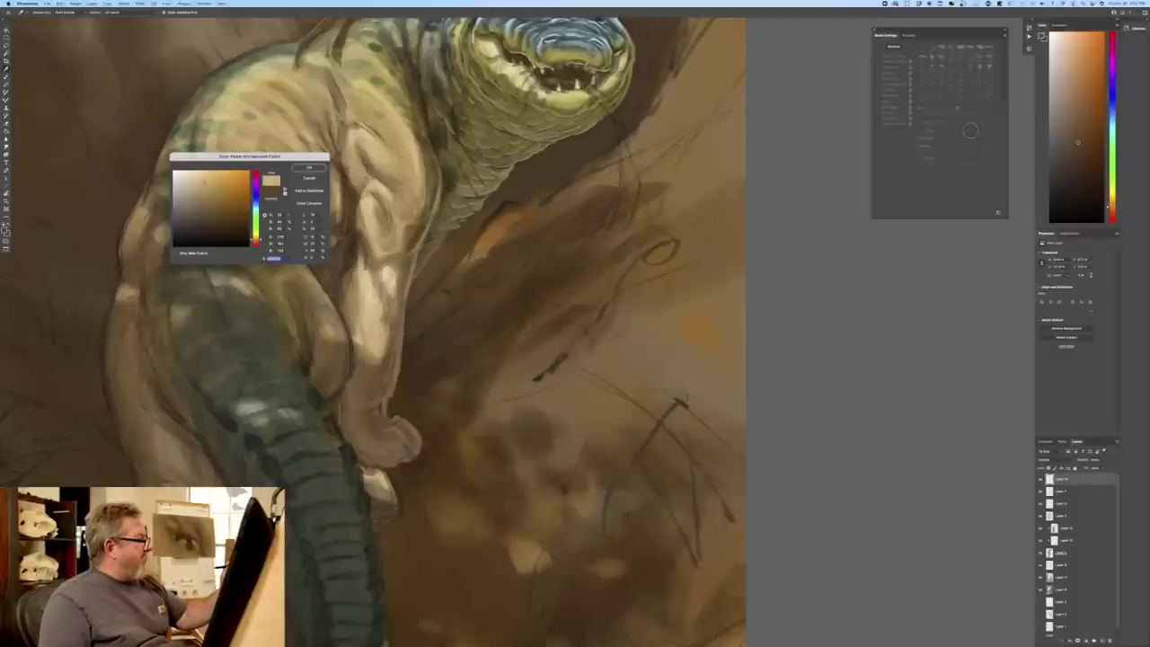
click(309, 167)
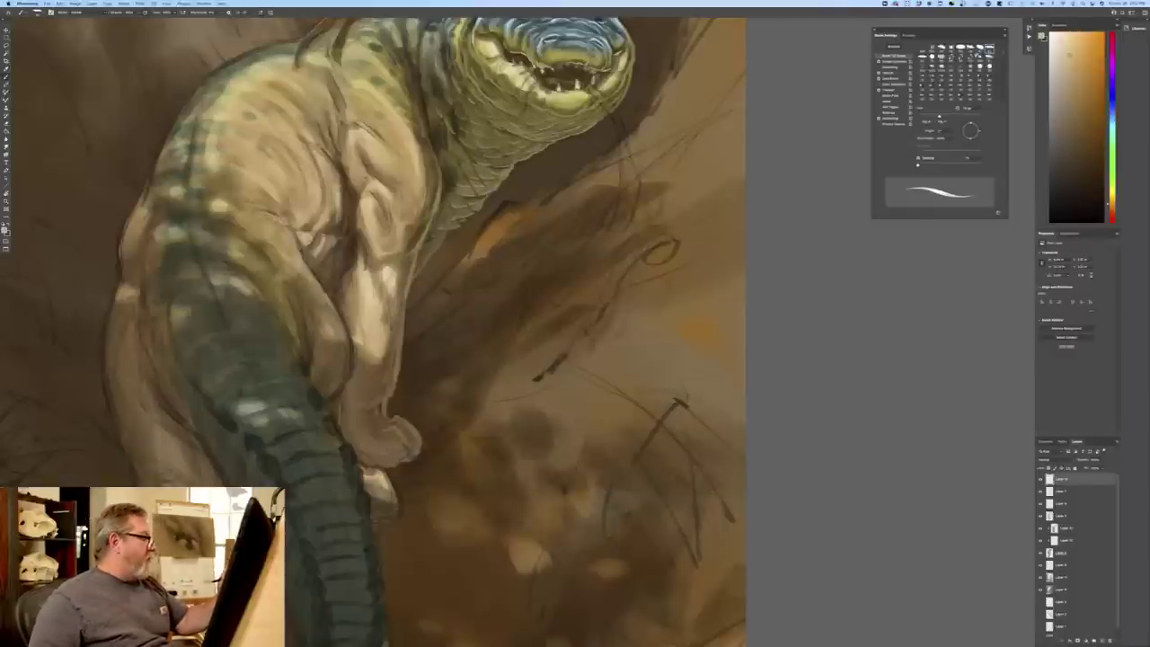
drag(288, 225, 346, 335)
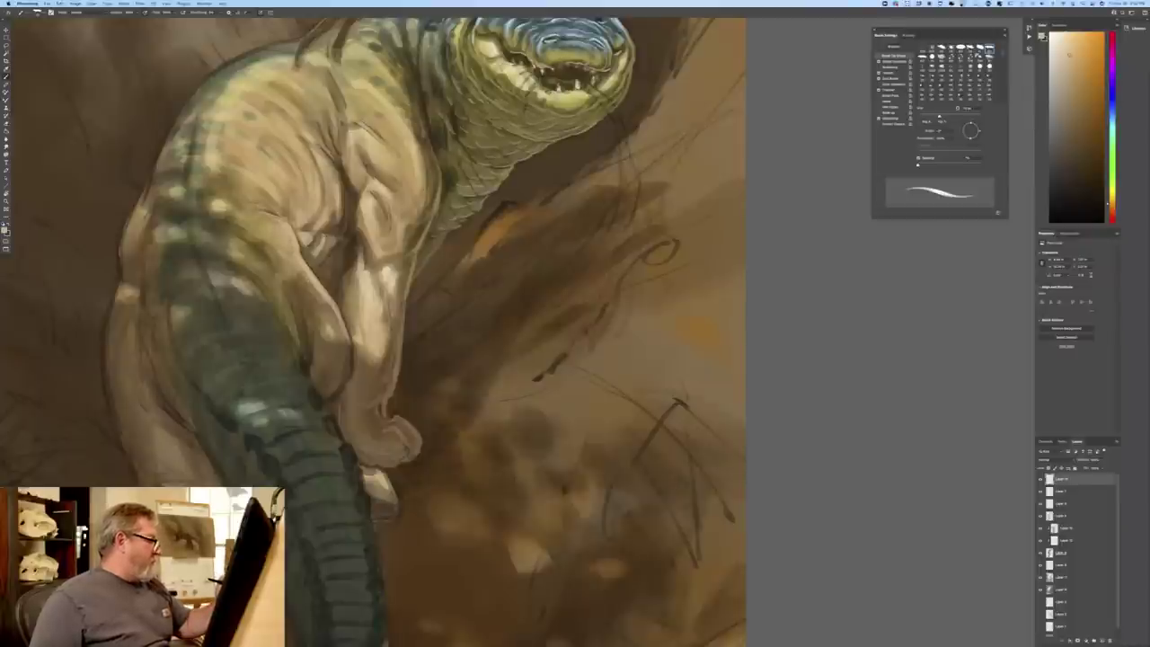
- Sample an orange-brown from the mane, reduce the brush size and paint fine hair strands where the mane meets the head
key(super+minus)
key(super+minus)
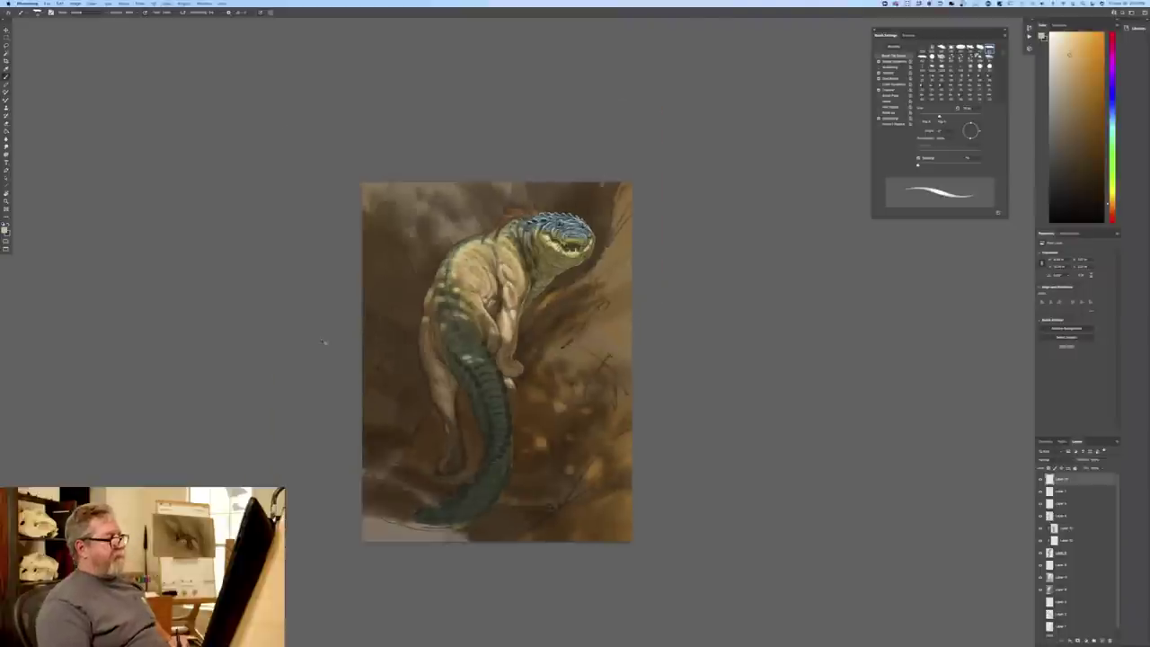
key(super+plus)
key(super+plus)
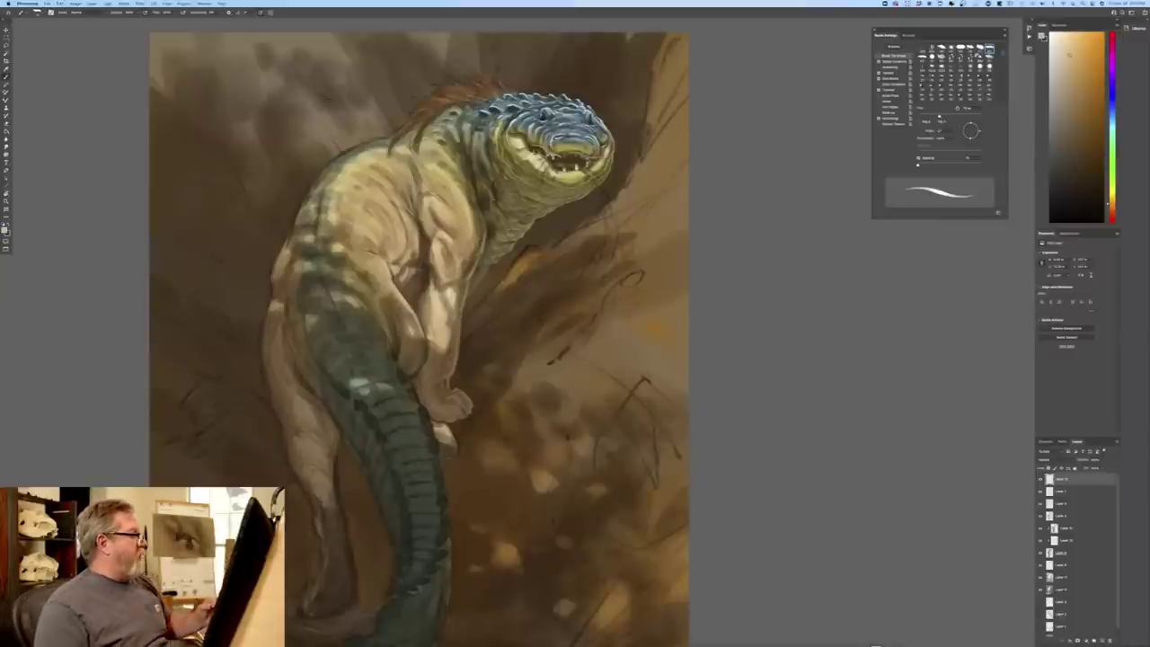
key(super+plus)
drag(441, 244, 426, 491)
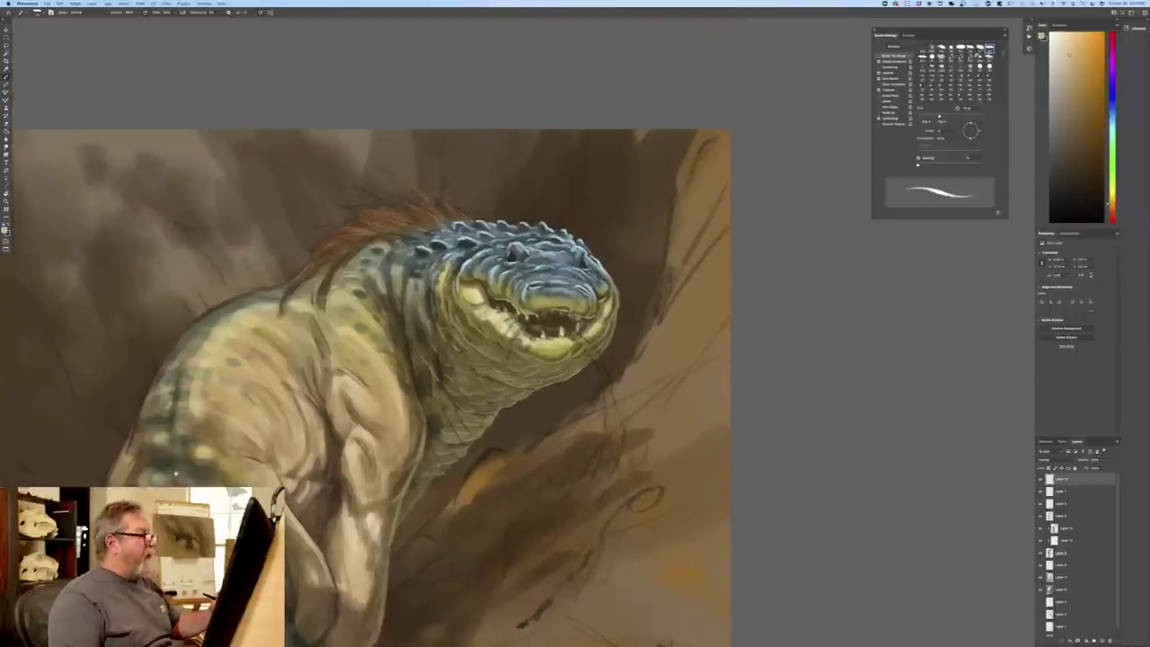
click(6, 230)
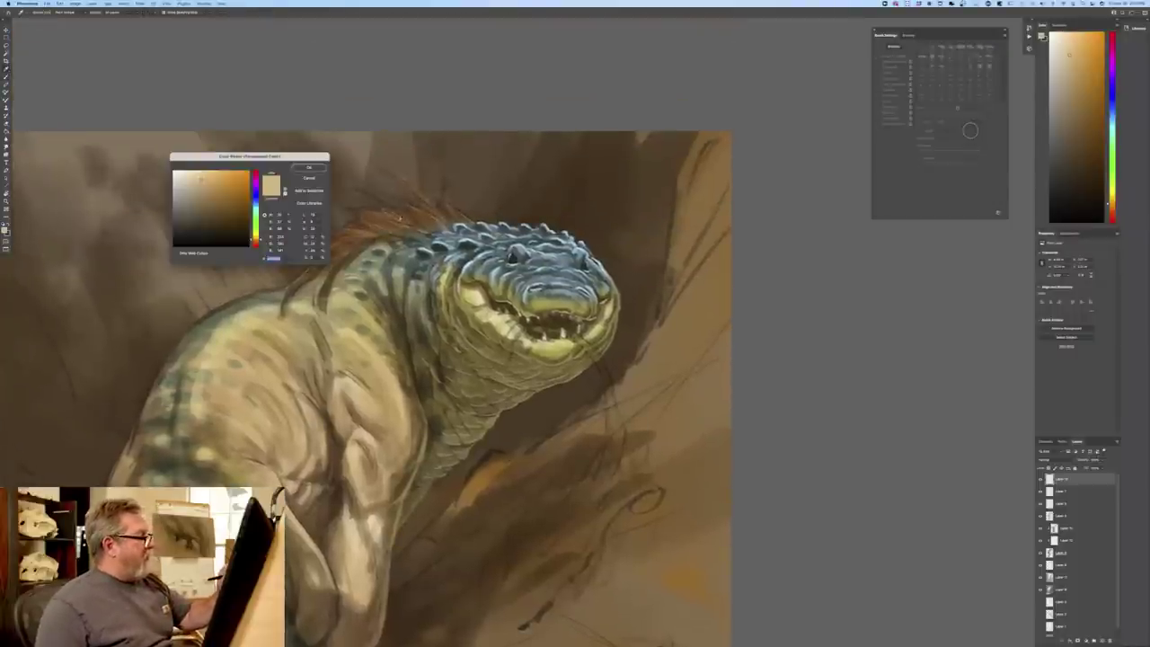
click(409, 220)
click(409, 215)
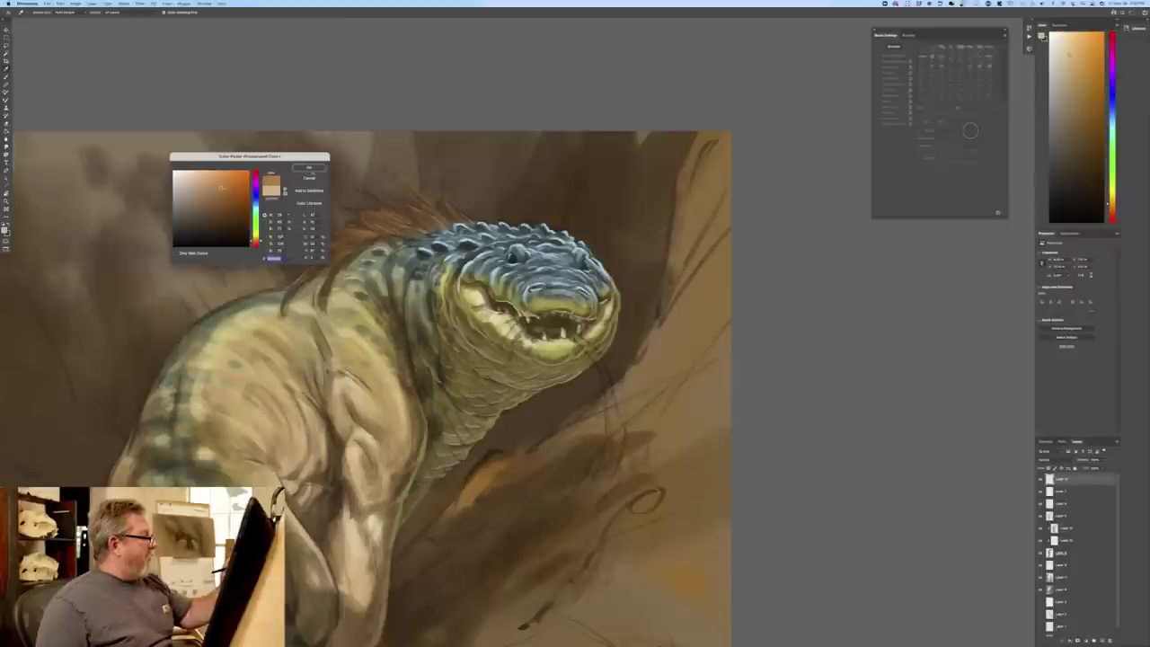
key(Return)
key(bracketleft)
key(bracketleft)
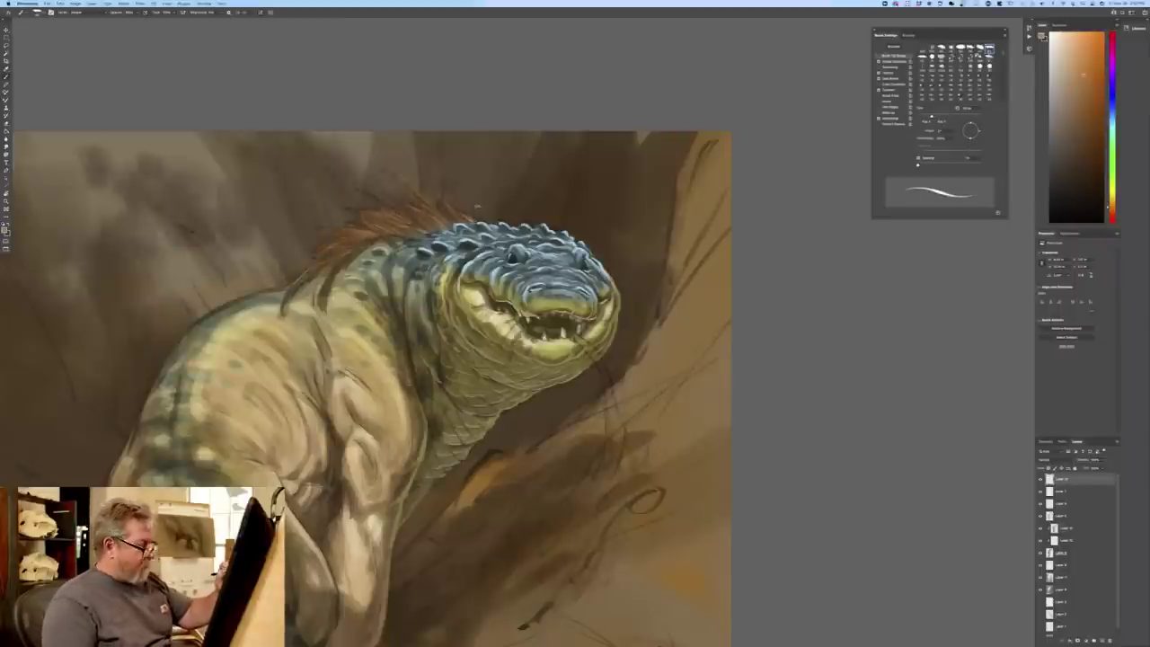
drag(480, 222, 474, 210)
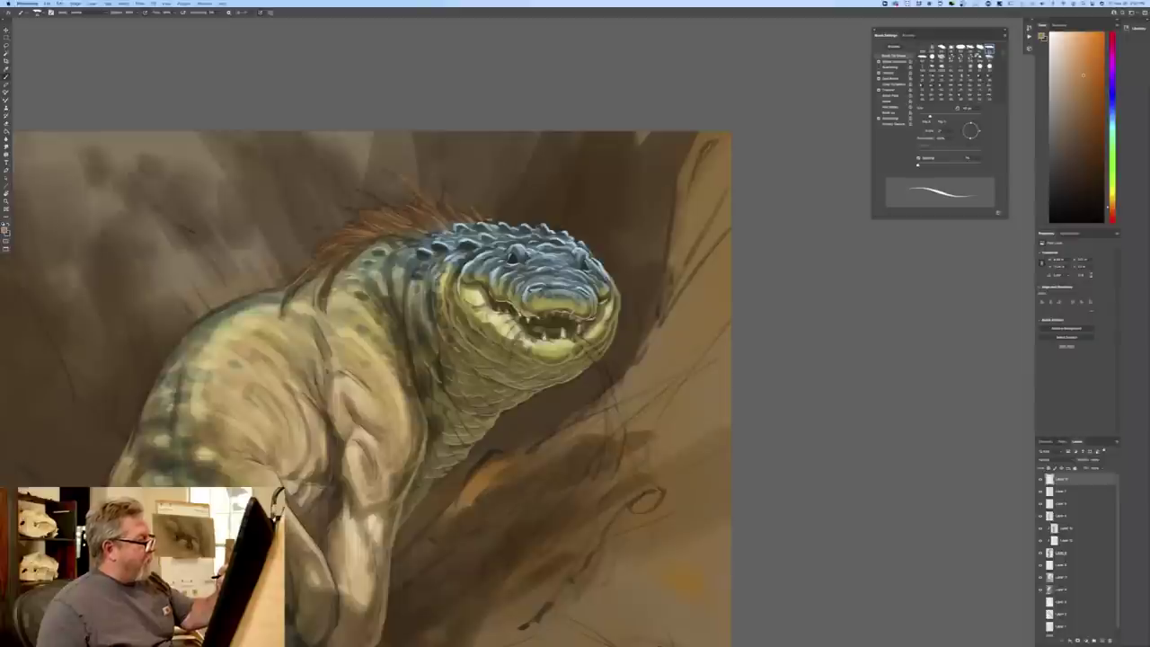
mouse_move(459, 214)
mouse_down()
mouse_move(446, 197)
mouse_move(447, 215)
mouse_move(427, 199)
mouse_move(444, 203)
mouse_move(418, 207)
mouse_up()
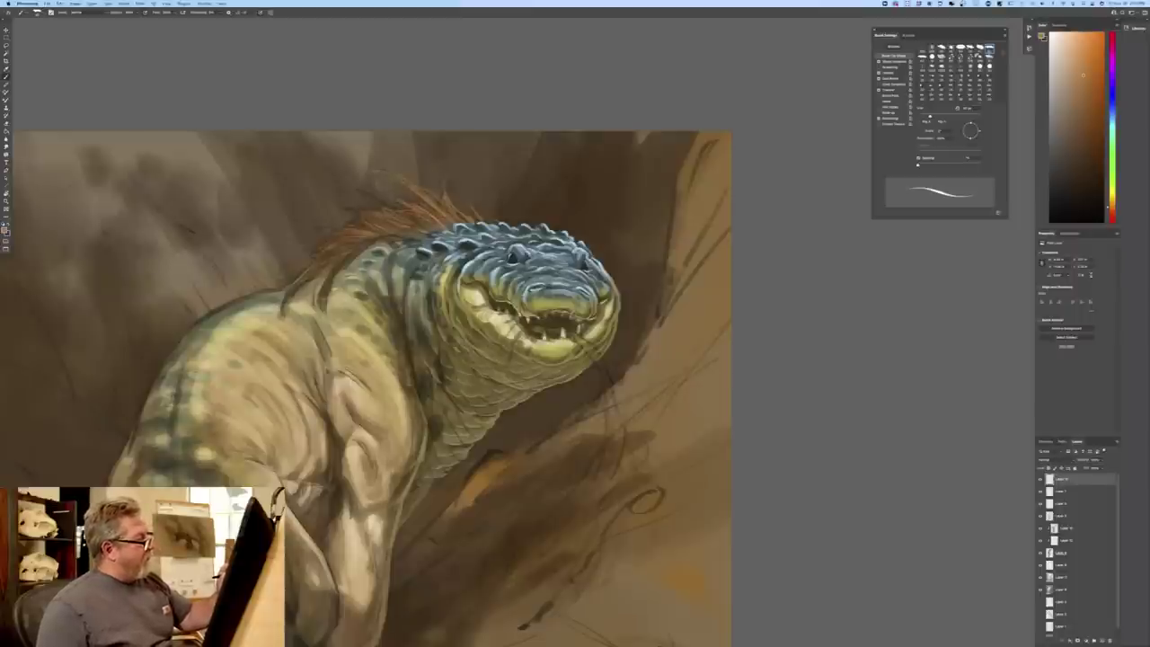
- Extend the orange-brown hair strands across the back of the mane, down the neck and along the upper back
mouse_move(393, 208)
mouse_down()
mouse_move(359, 185)
mouse_move(367, 206)
mouse_move(346, 210)
mouse_up()
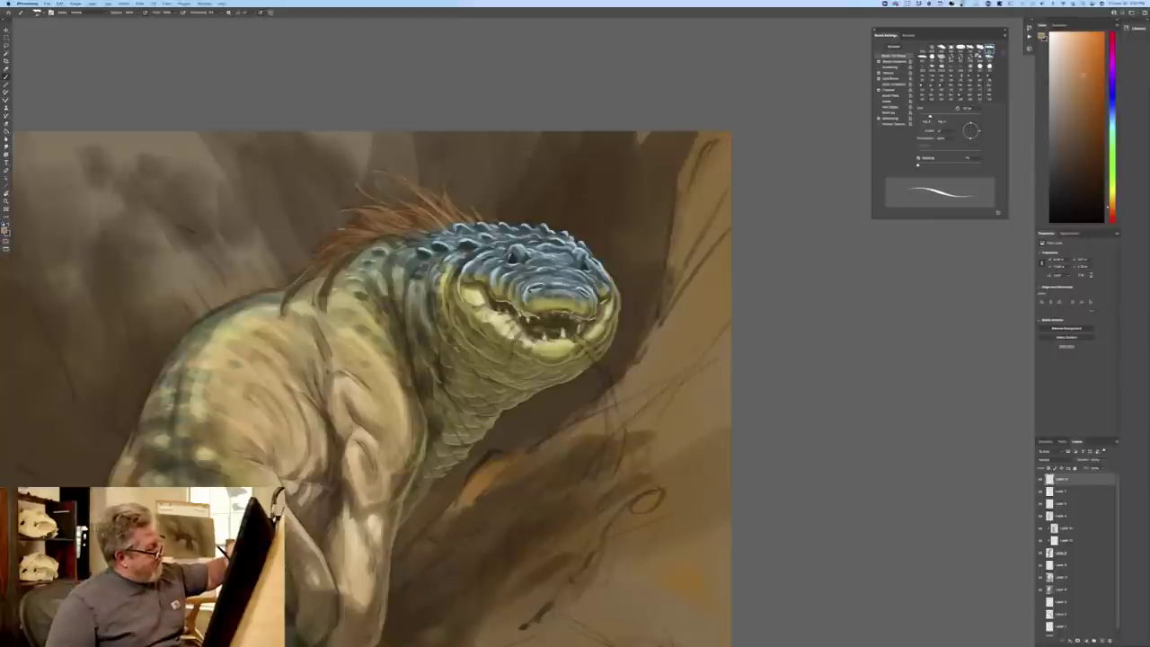
mouse_move(338, 228)
mouse_down()
mouse_move(314, 230)
mouse_move(284, 308)
mouse_up()
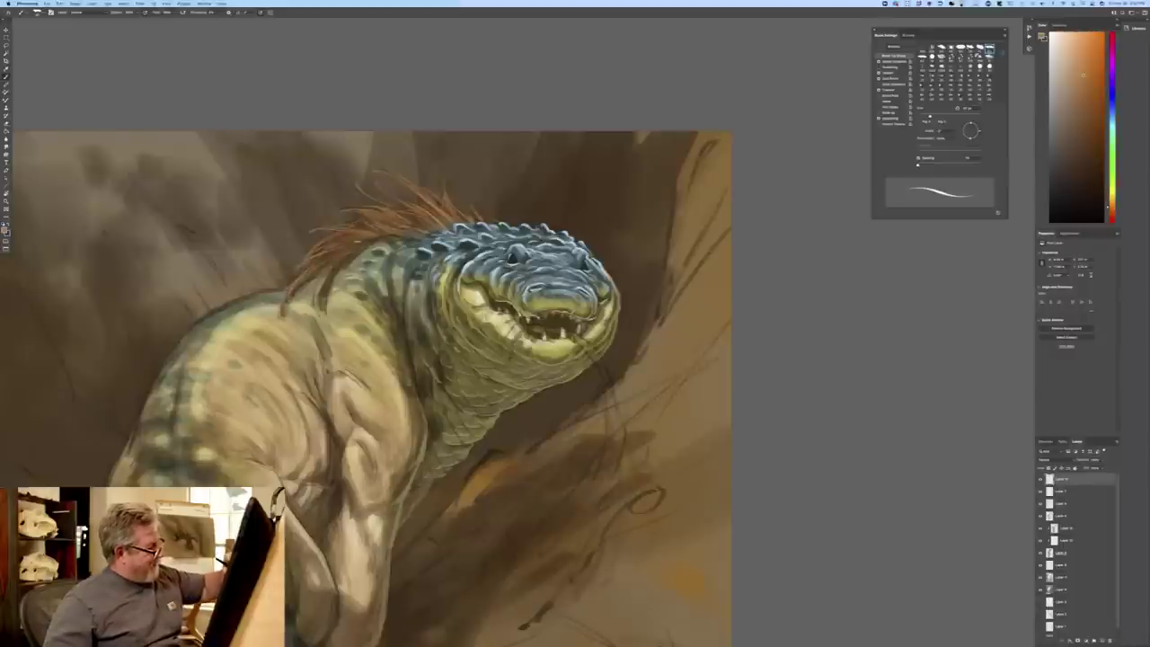
mouse_move(352, 249)
mouse_down()
mouse_move(324, 276)
mouse_move(319, 304)
mouse_up()
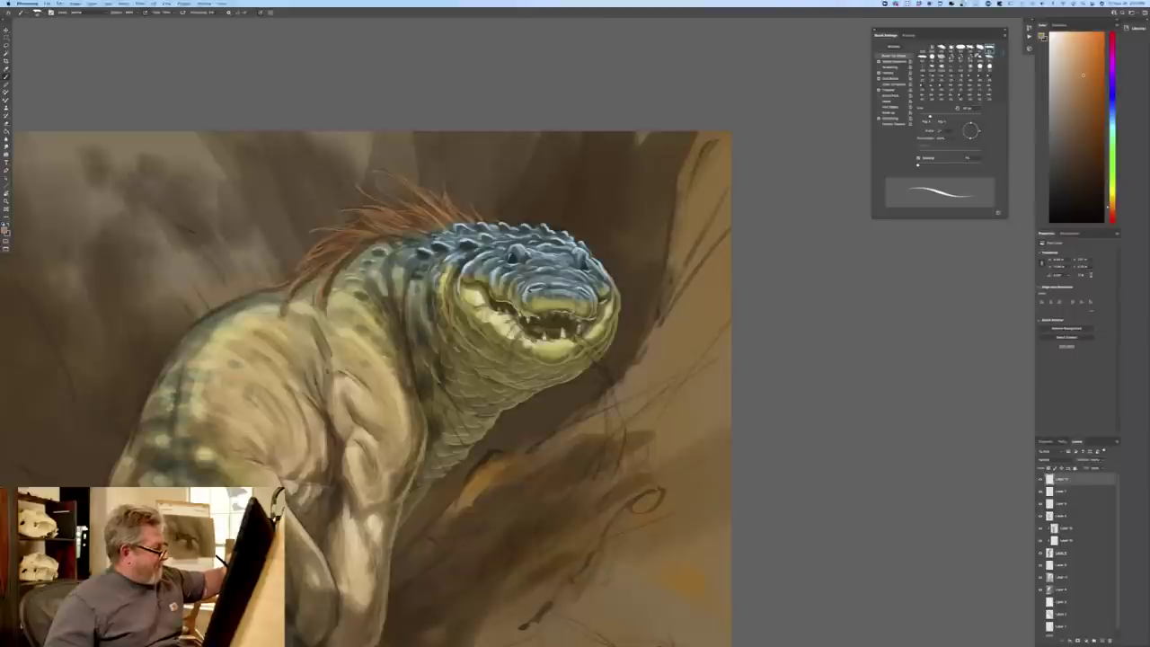
drag(286, 286, 224, 308)
drag(254, 296, 238, 301)
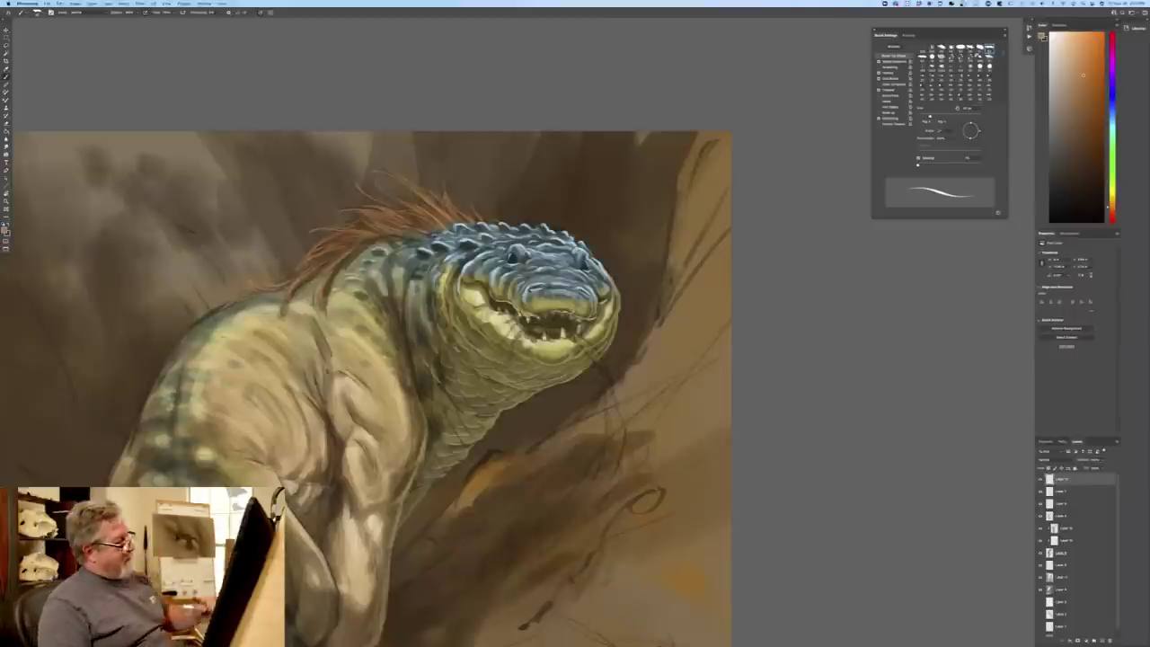
- Sample a light blue from the head scales and paint scale highlights over the neck behind the jaw
click(4, 230)
click(427, 251)
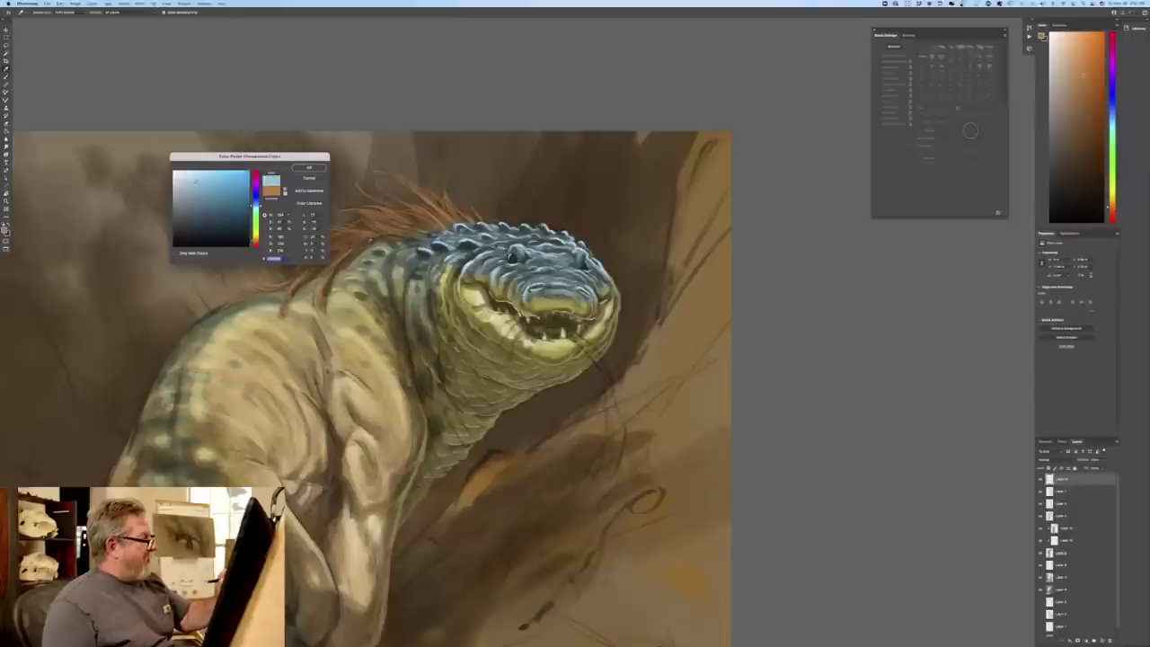
click(309, 168)
mouse_move(405, 248)
mouse_down()
mouse_move(389, 263)
mouse_move(399, 304)
mouse_up()
mouse_move(403, 243)
mouse_down()
mouse_move(369, 253)
mouse_move(376, 241)
mouse_move(357, 271)
mouse_up()
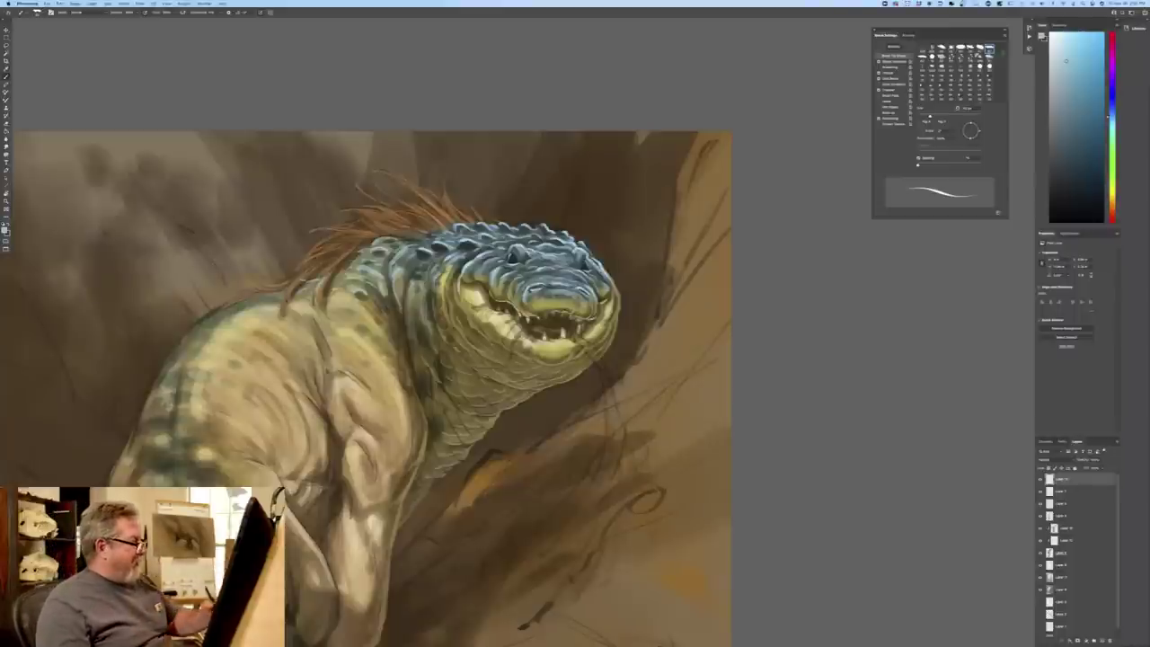
drag(391, 288, 410, 299)
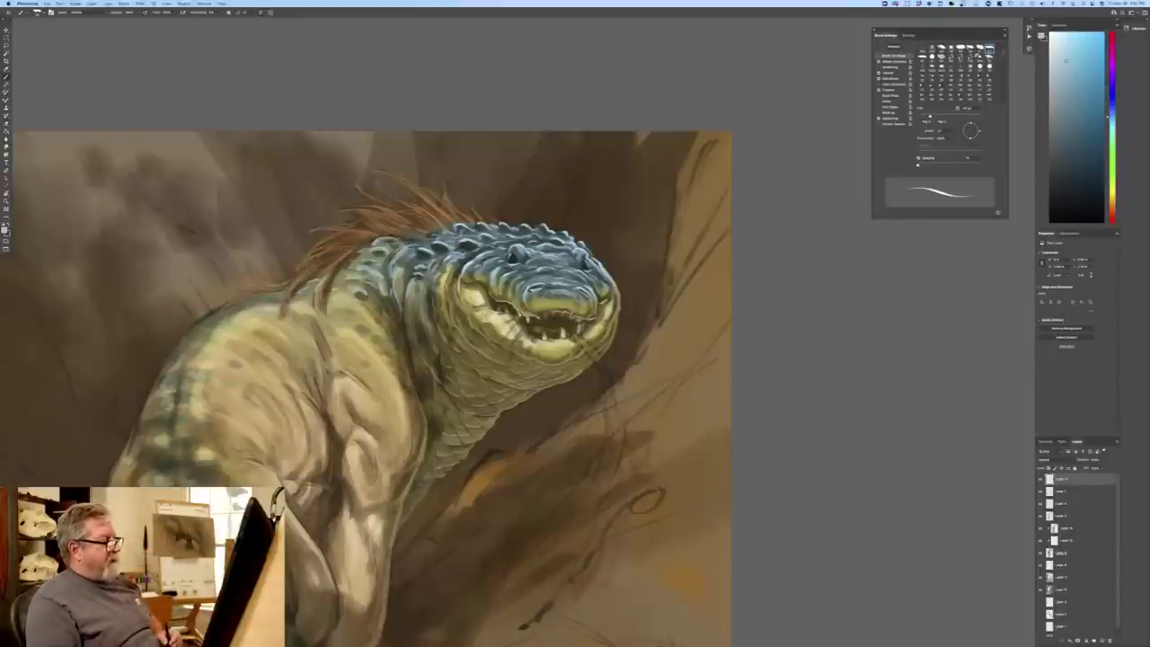
- Choose a warm off-white from the mouth area and brighten the lower teeth
click(6, 229)
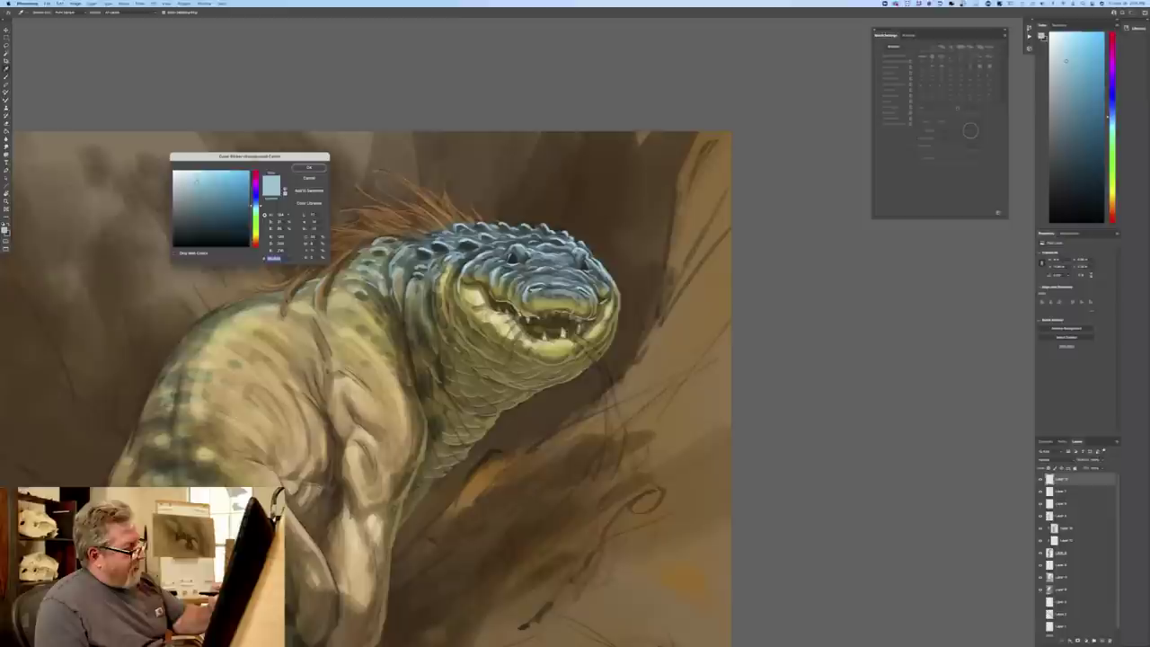
click(564, 333)
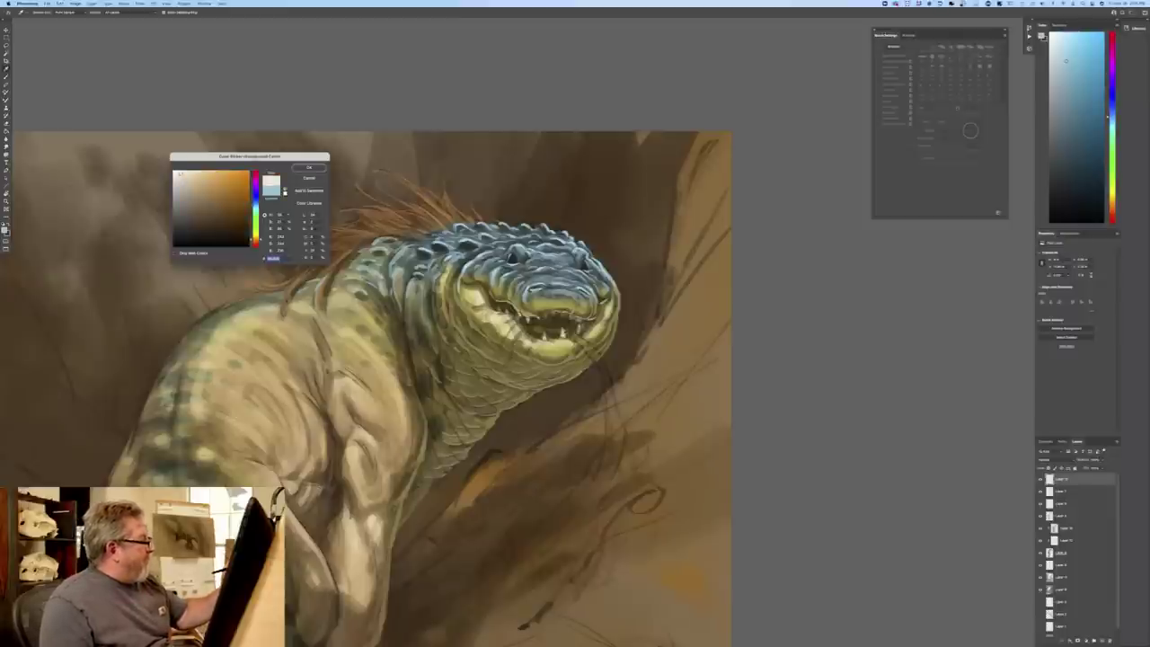
click(309, 167)
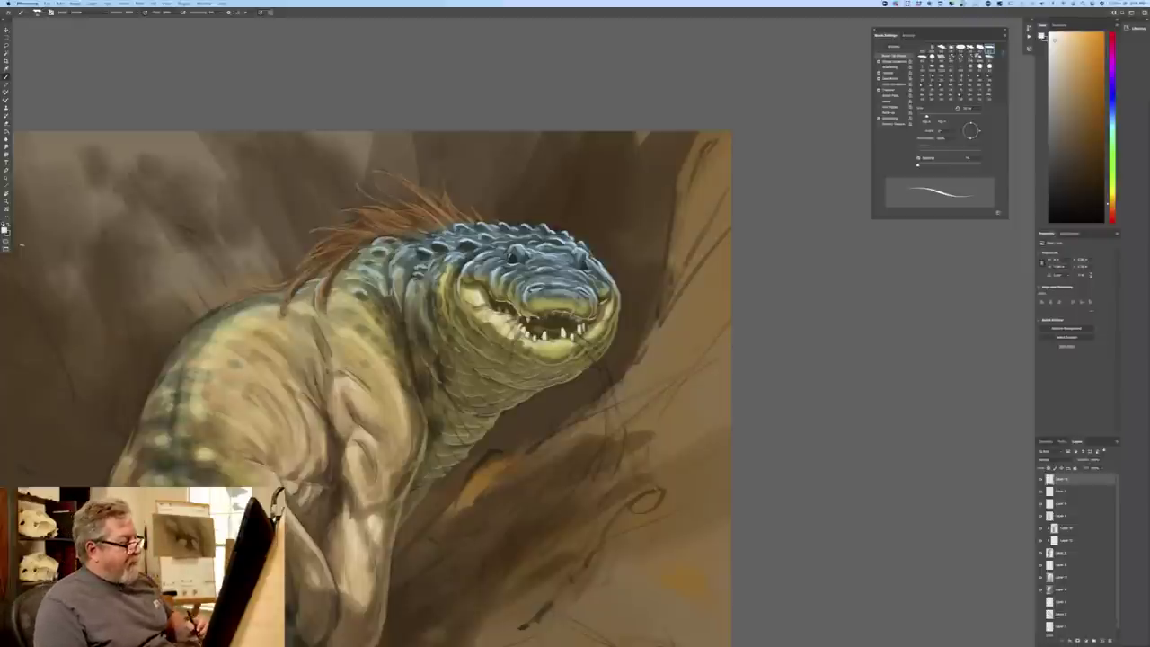
- Choose a muted olive-yellow, lighten it and paint scale highlights along the far edge of the lower jaw
click(5, 229)
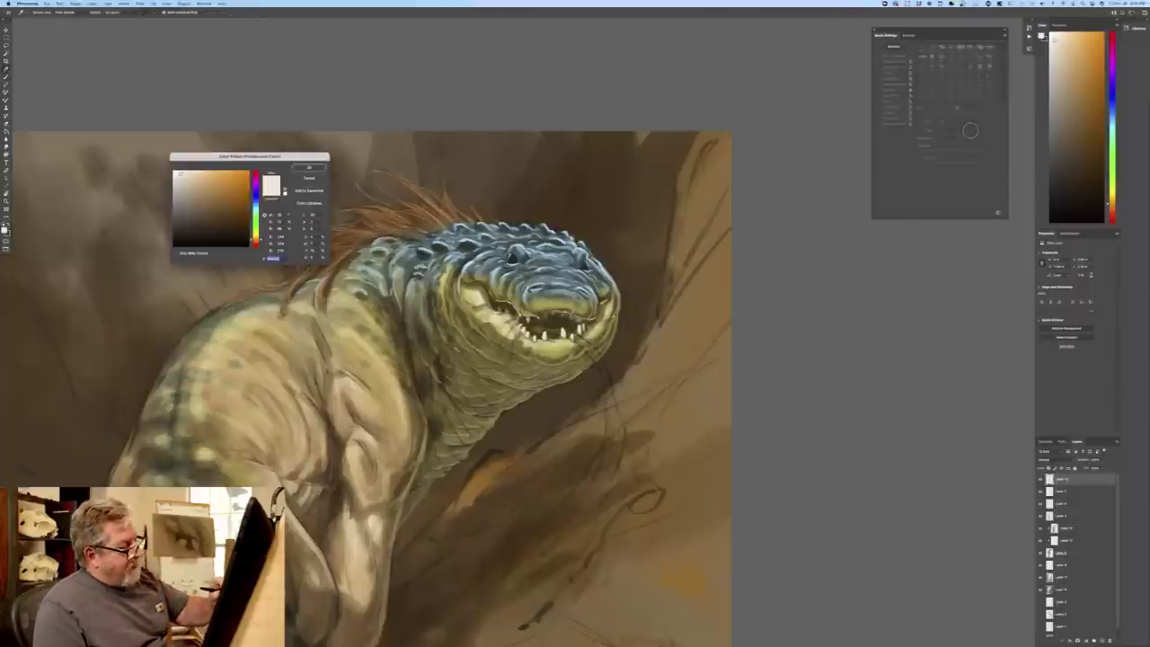
click(364, 317)
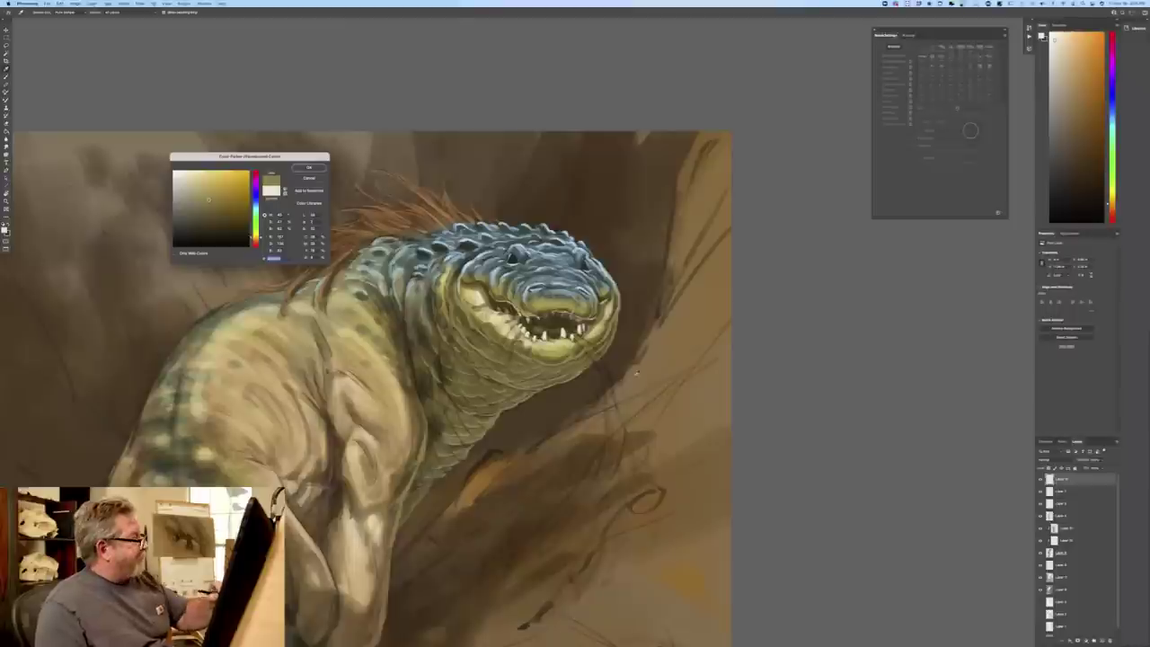
click(309, 167)
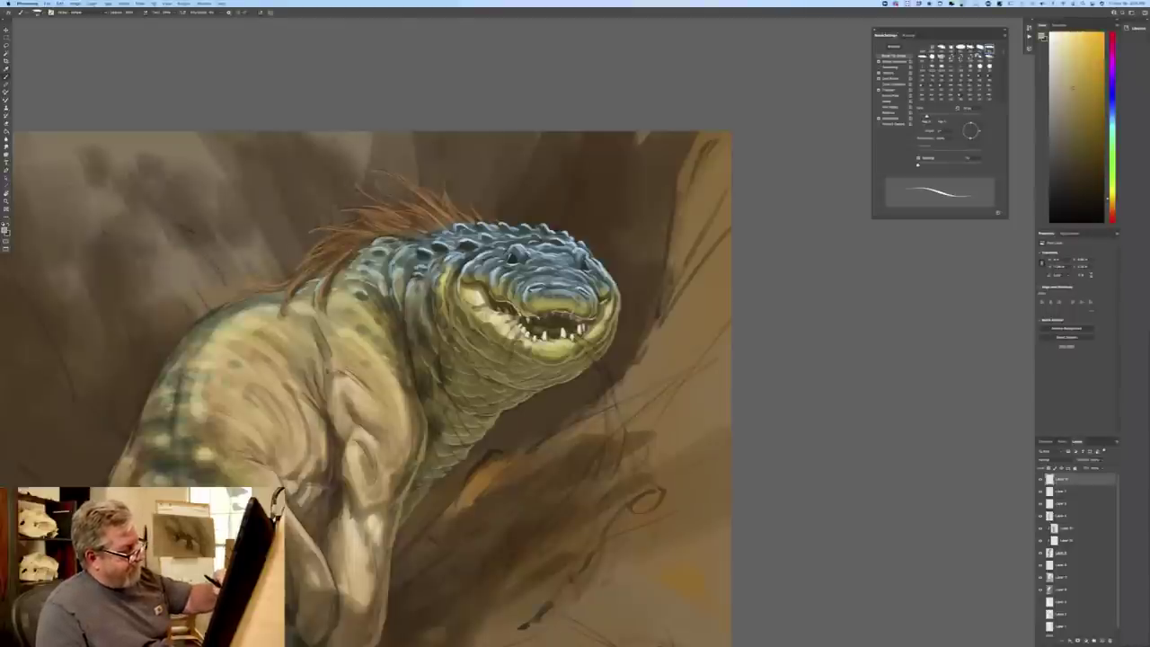
click(5, 229)
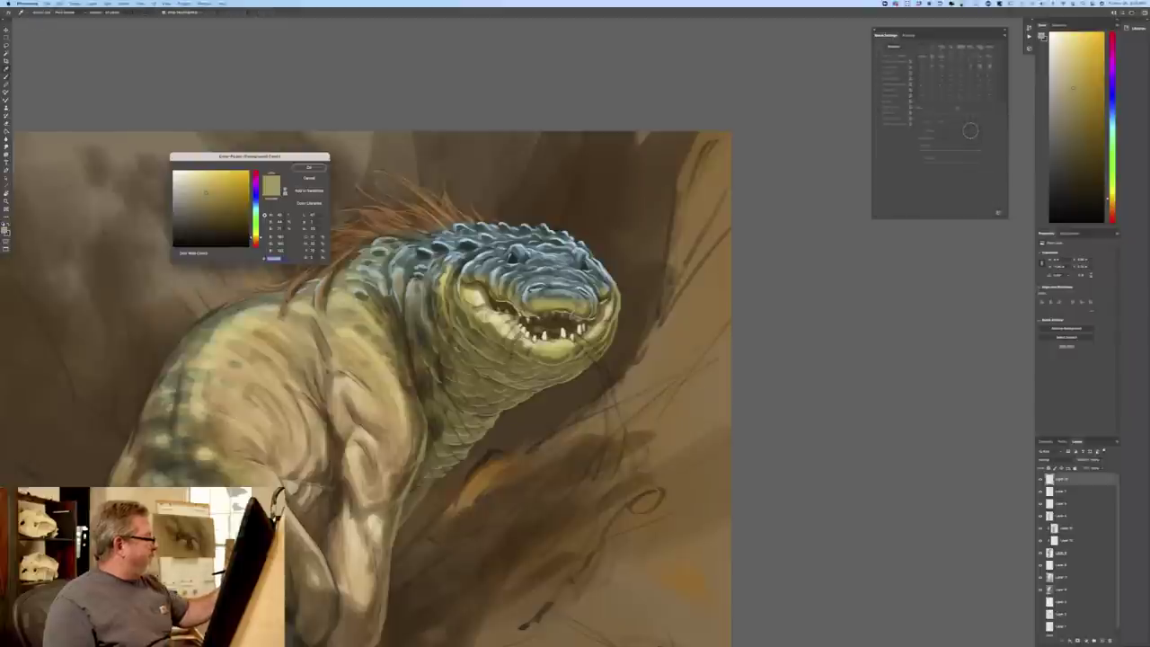
key(Return)
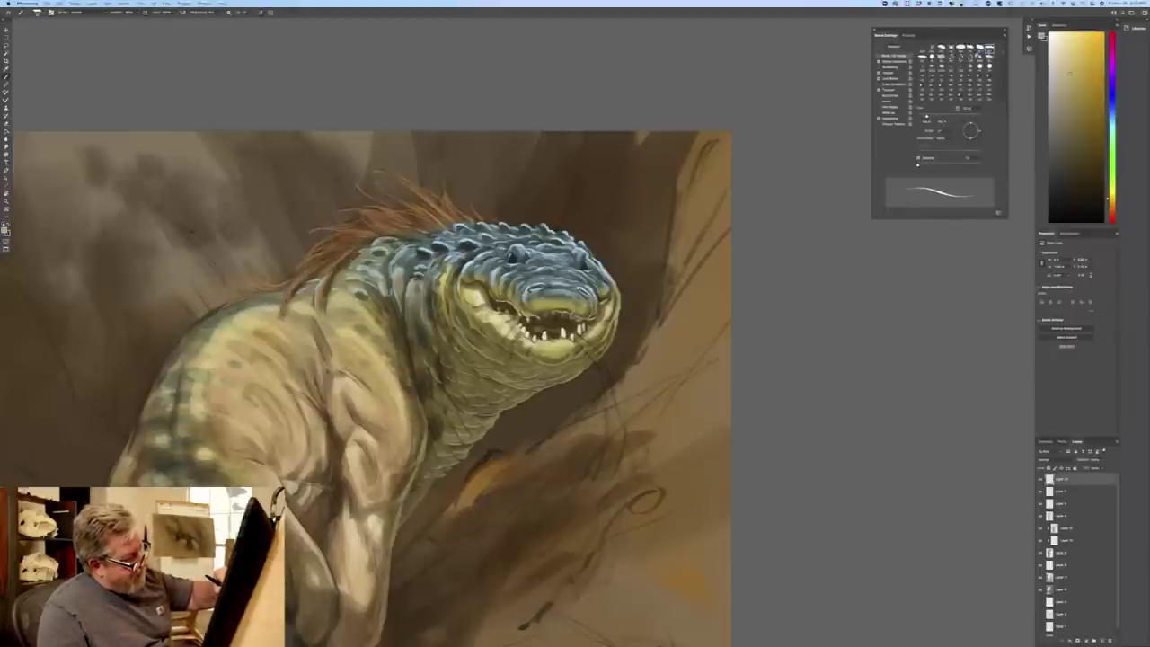
drag(611, 335, 597, 351)
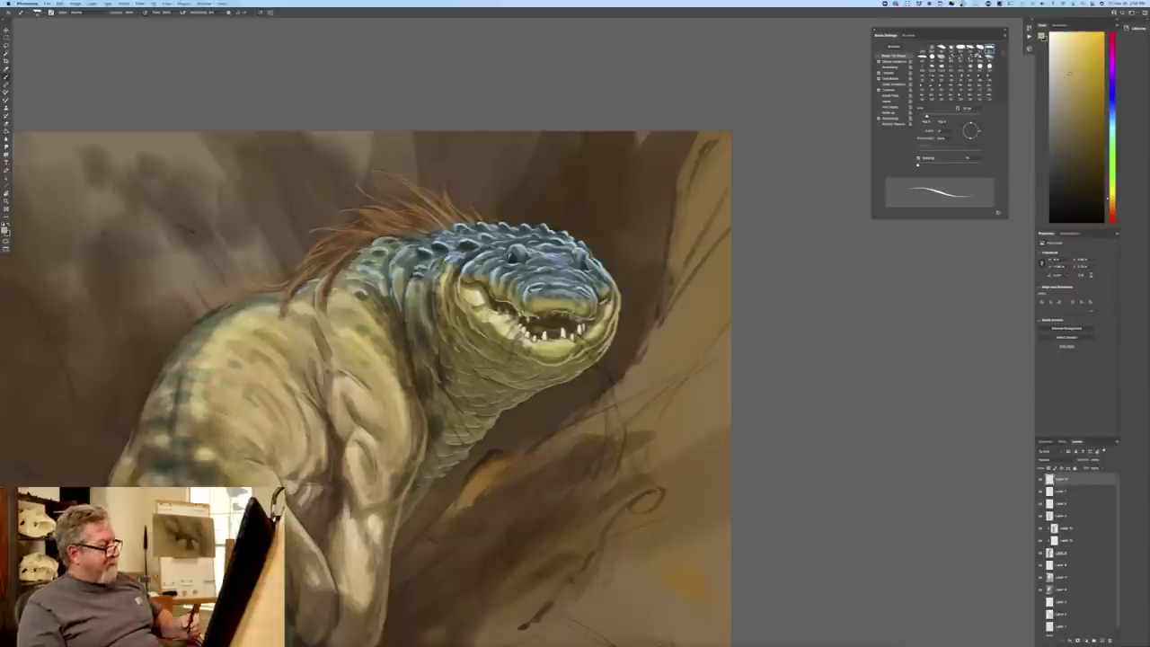
- Choose a muted teal-grey, switch to a warm grey-tan and paint the small upper teeth along the mouth's edge
click(5, 229)
click(519, 256)
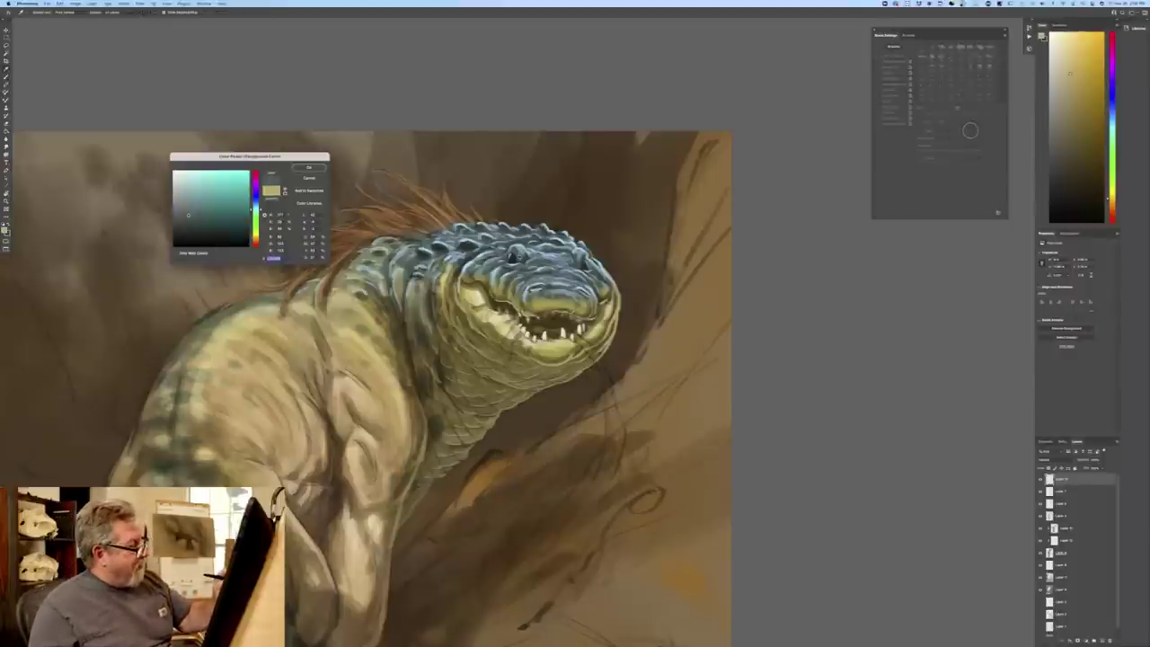
click(309, 167)
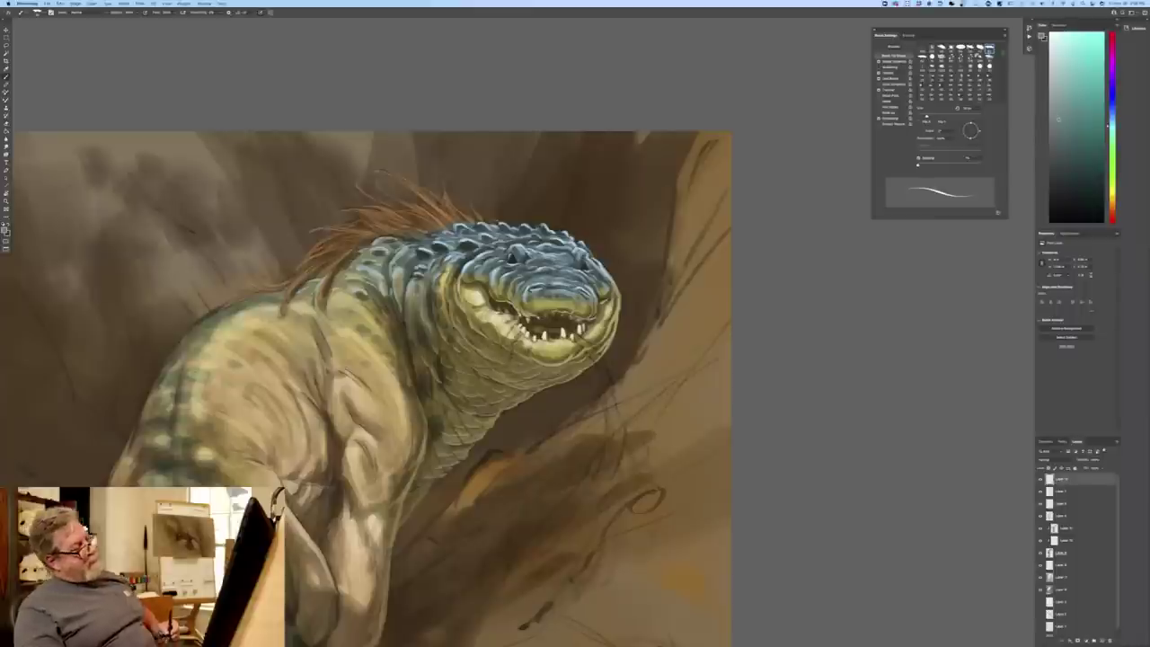
click(5, 230)
click(255, 240)
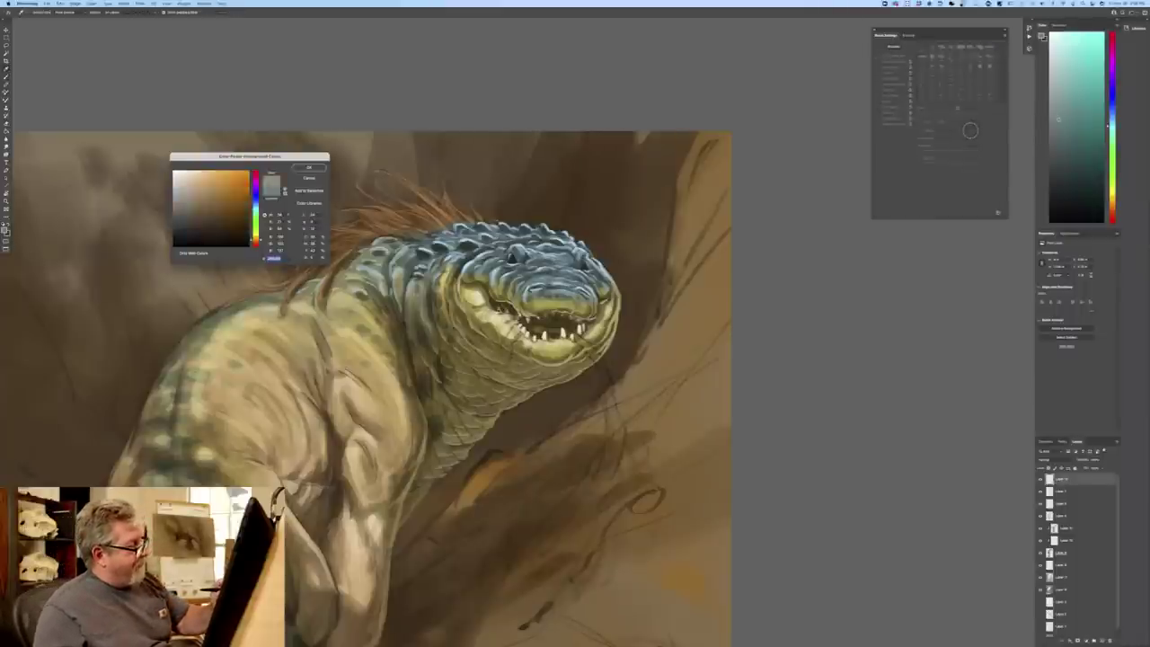
click(308, 167)
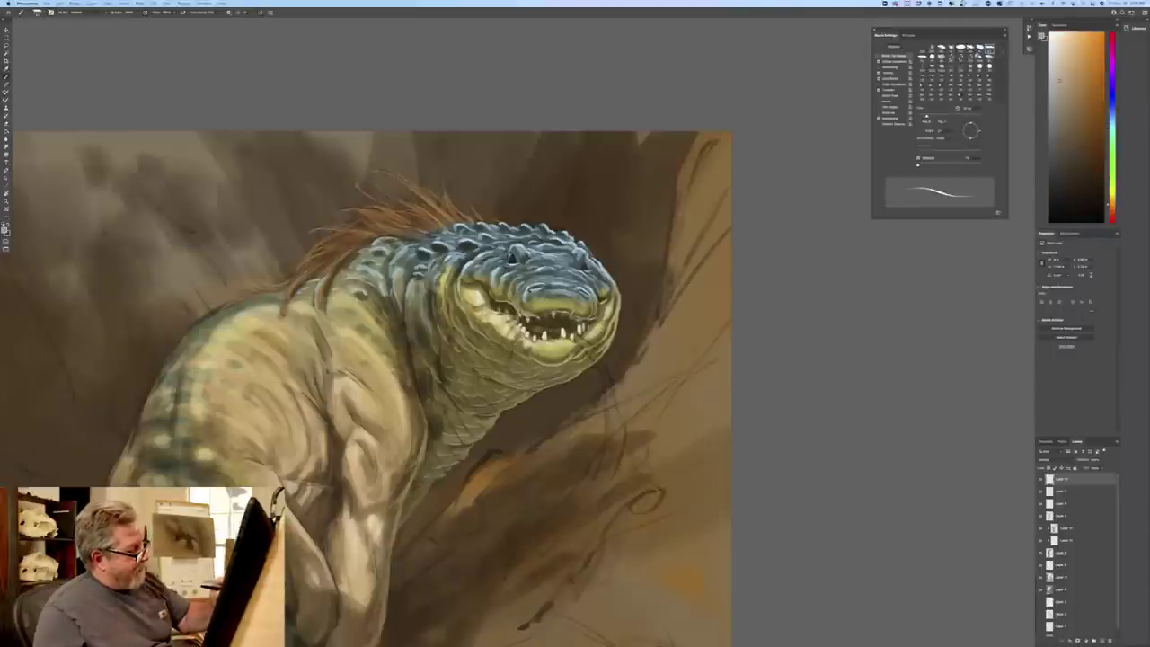
drag(561, 311, 570, 321)
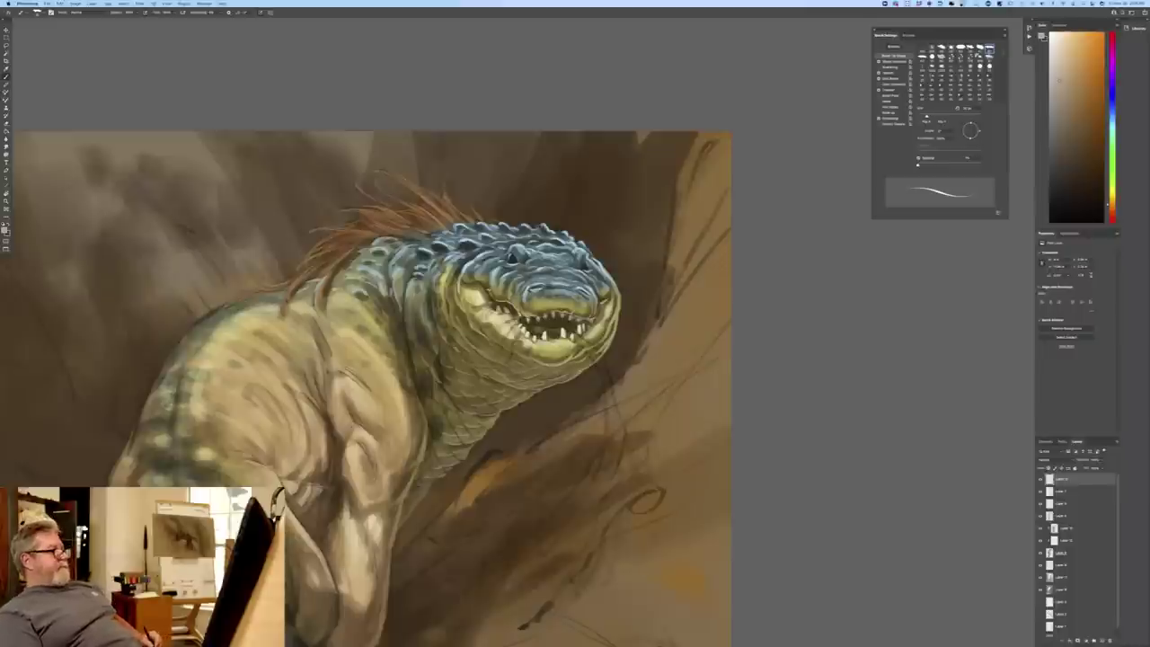
- Sample a tan from the creature's upper arm and lighten it to a pale warm tan for the body highlights
click(4, 231)
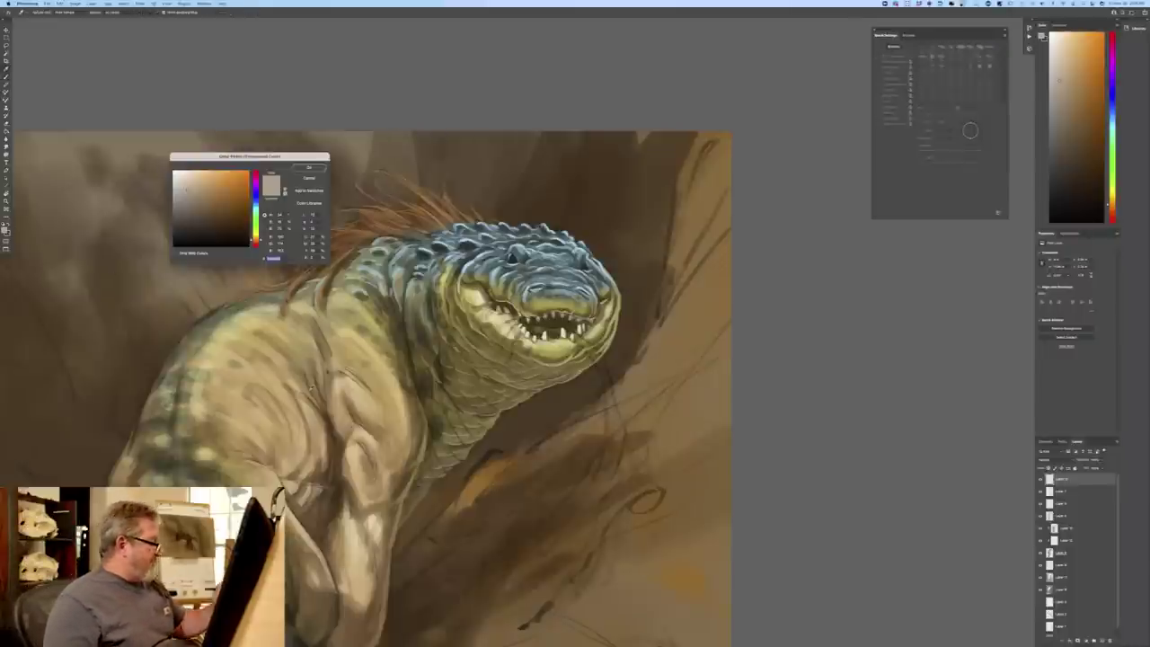
click(343, 411)
click(201, 182)
click(308, 167)
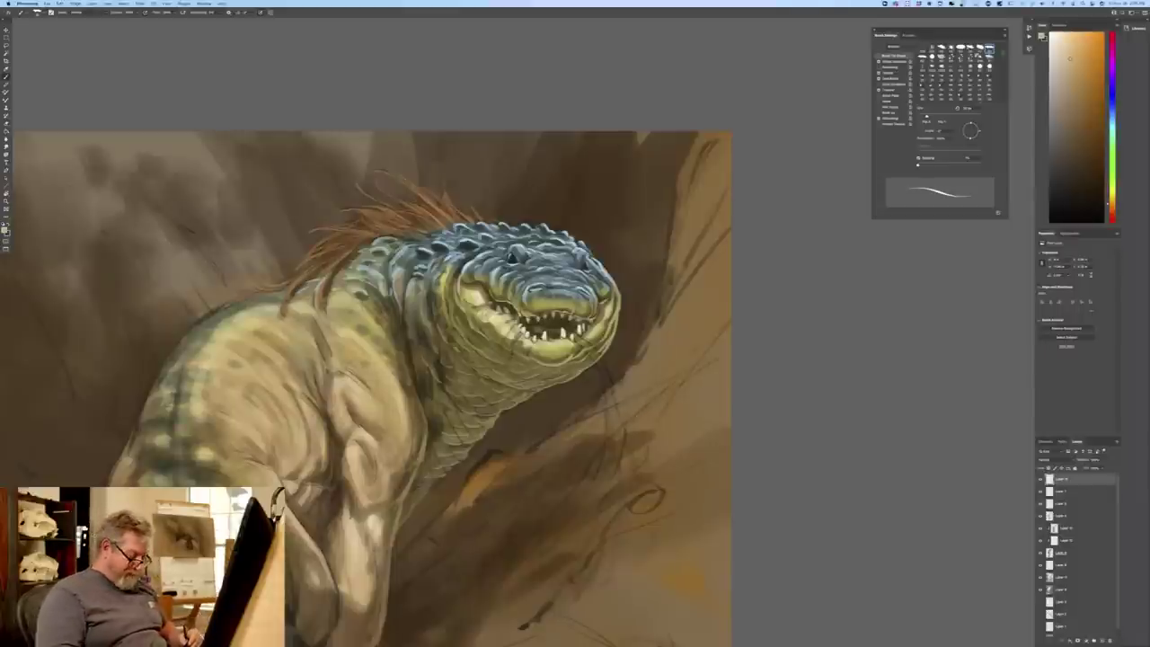
- Sample the mane's reddish brown, lighten it to a pale orange and paint brighter hair strands along the mane and upper back
key(super+minus)
key(super+minus)
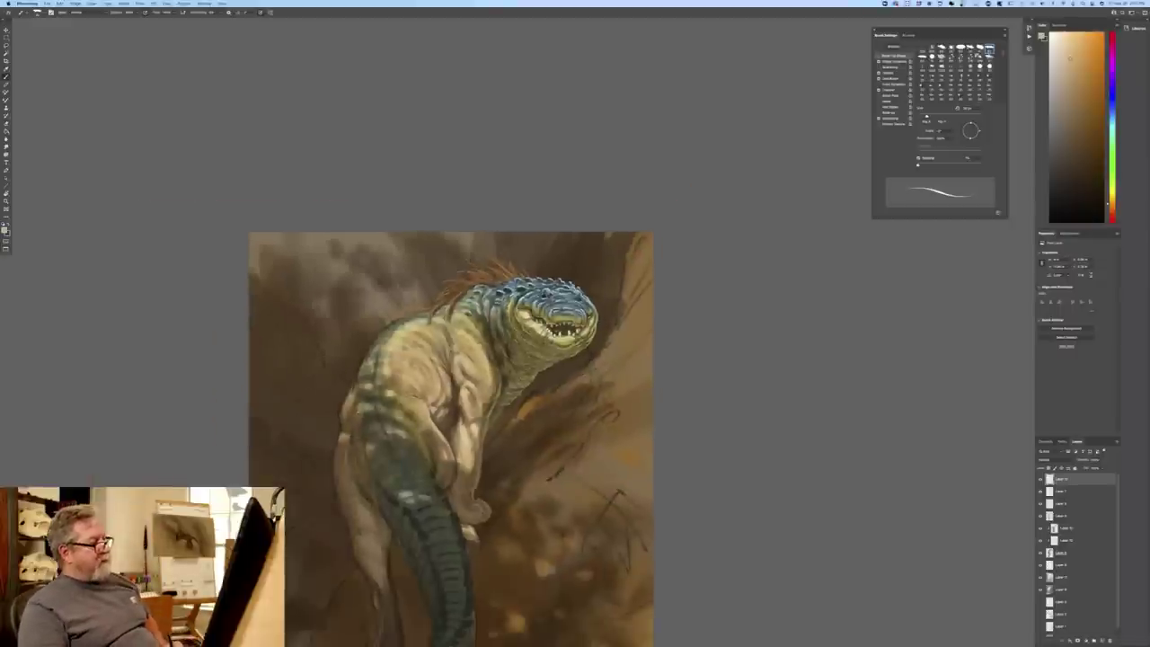
click(4, 231)
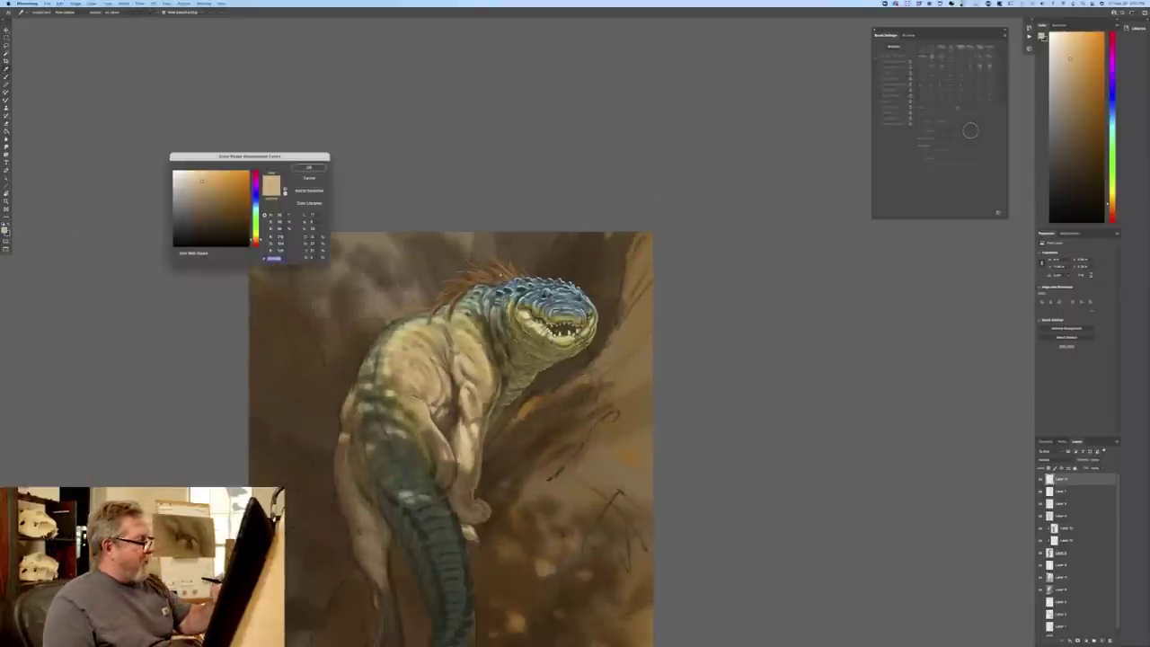
click(500, 273)
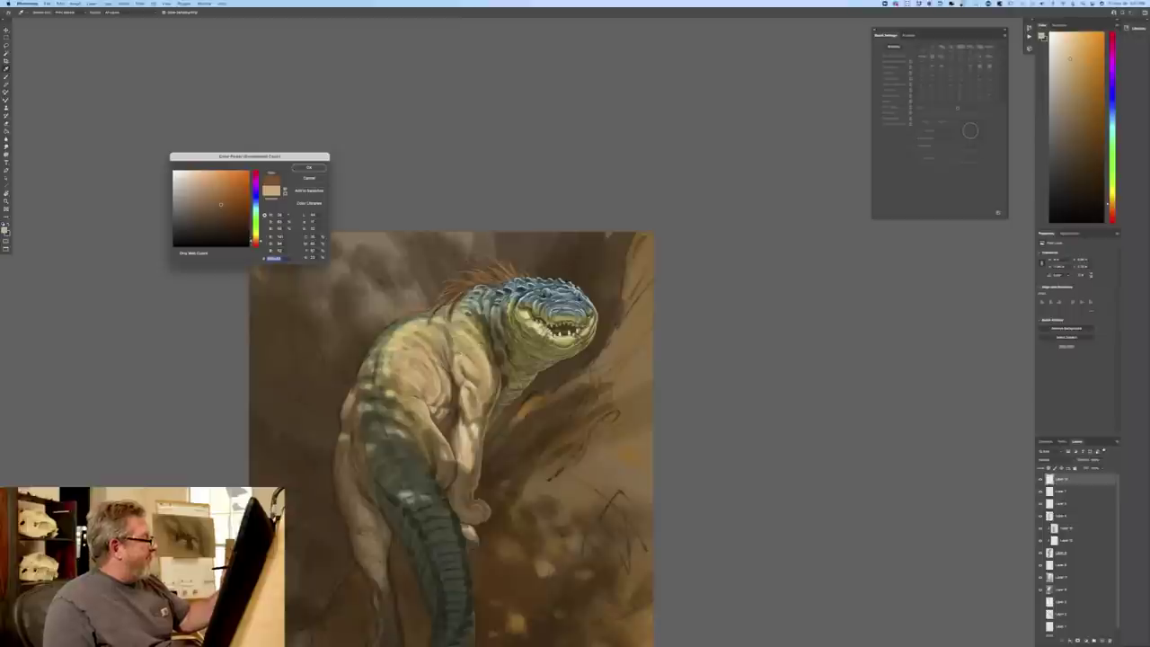
click(309, 167)
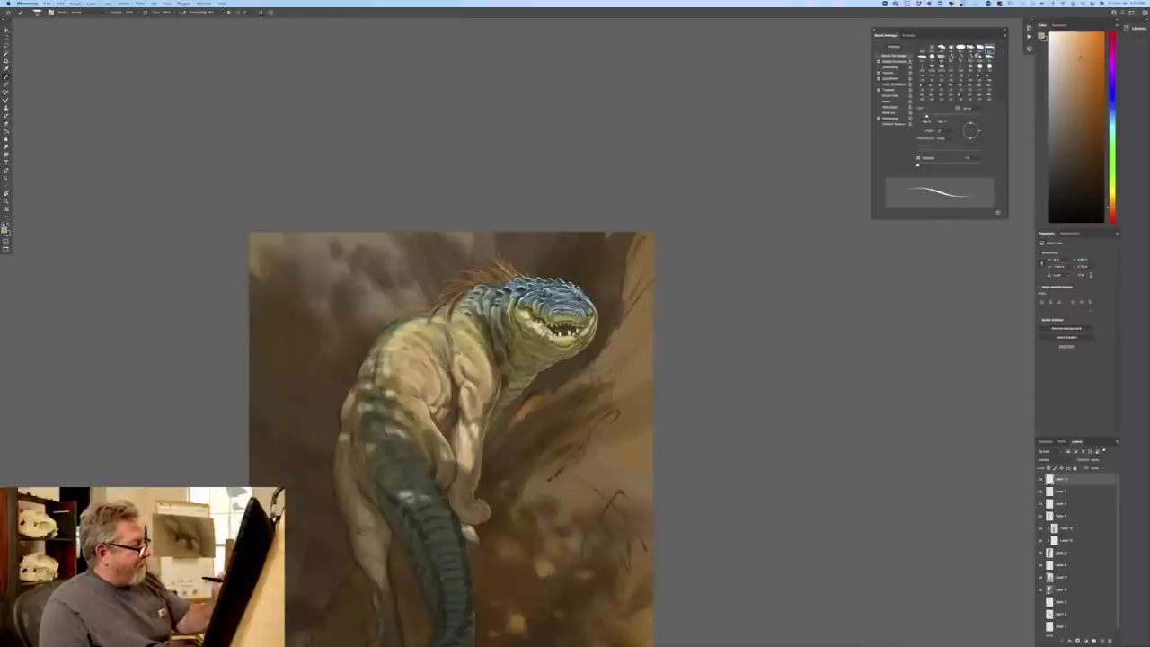
key(e)
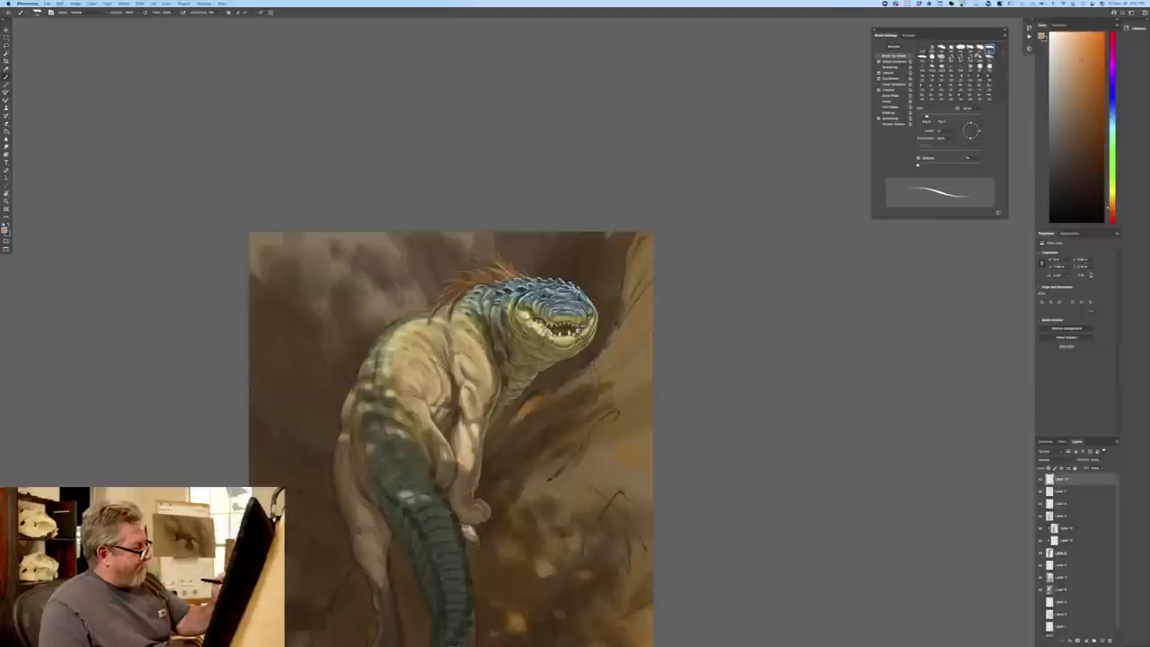
key(super+plus)
key(super+plus)
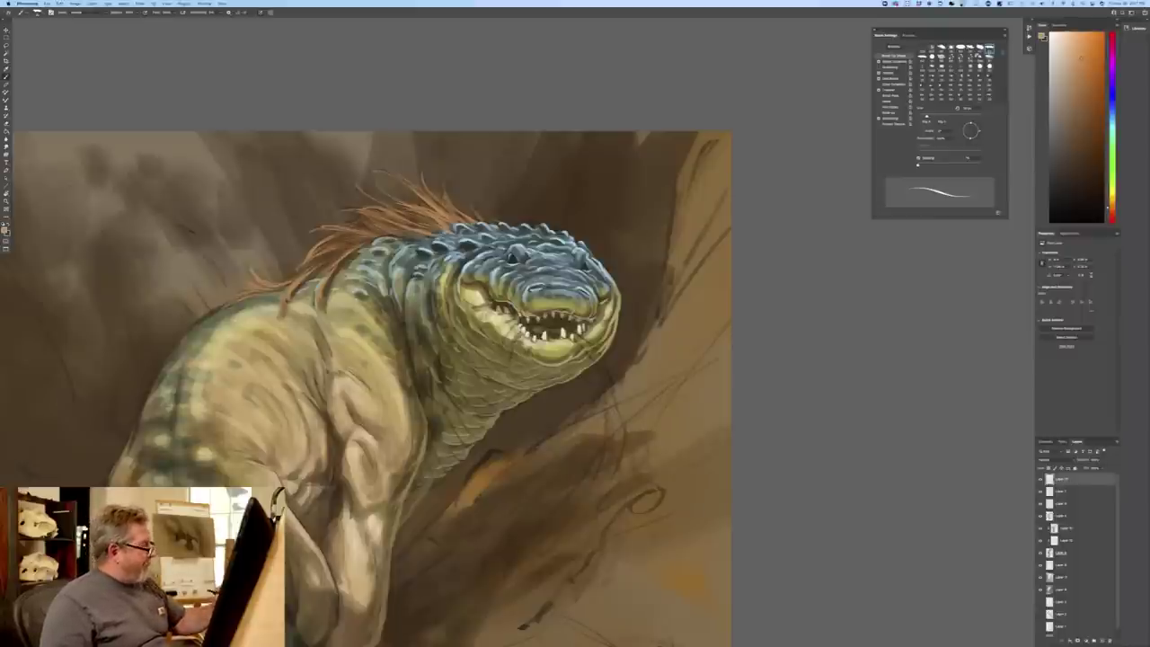
- Sample the dark brown in the shaded folds near the elbow and lighten it to a muted brown
click(5, 230)
click(329, 503)
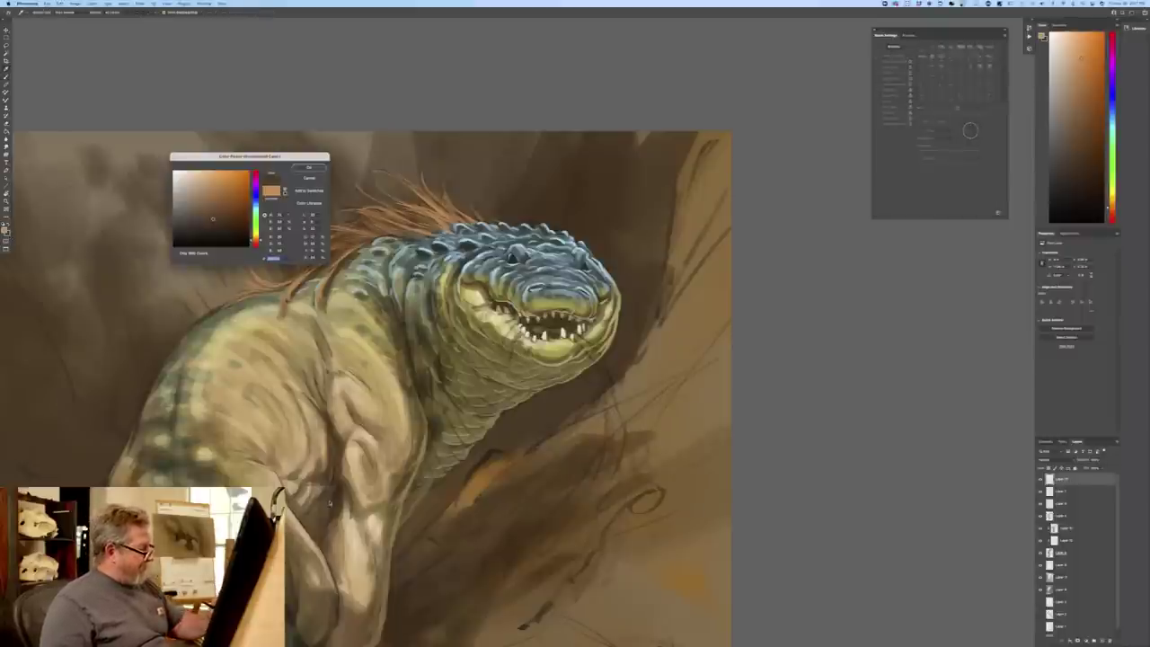
key(Return)
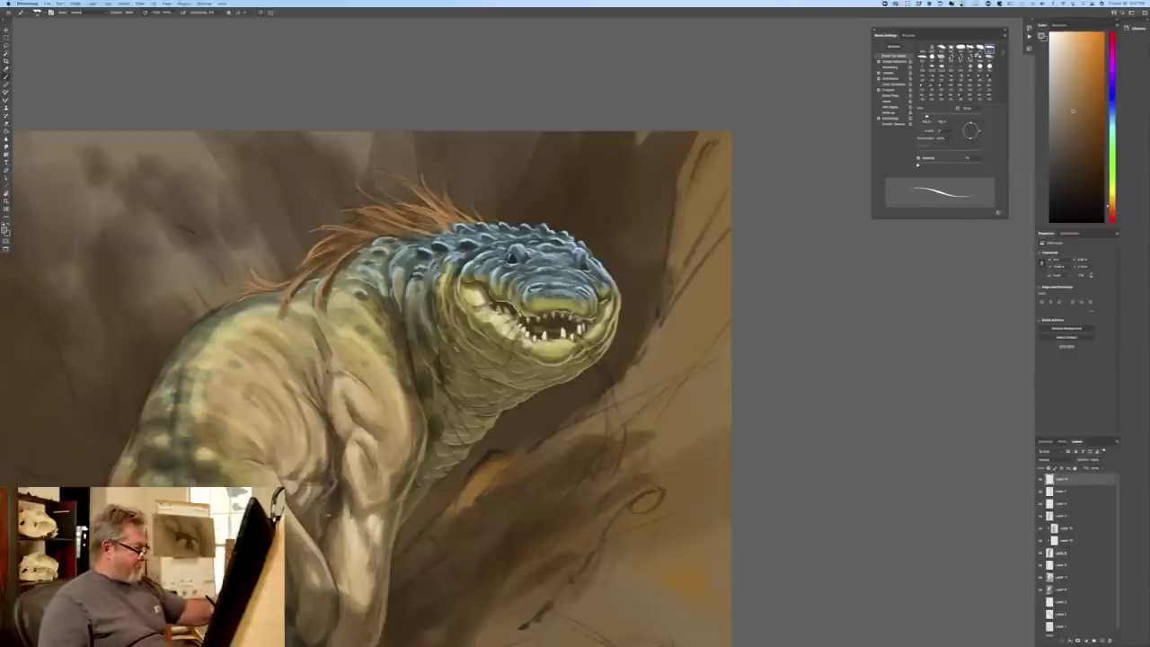
key(ctrl+minus)
key(ctrl+minus)
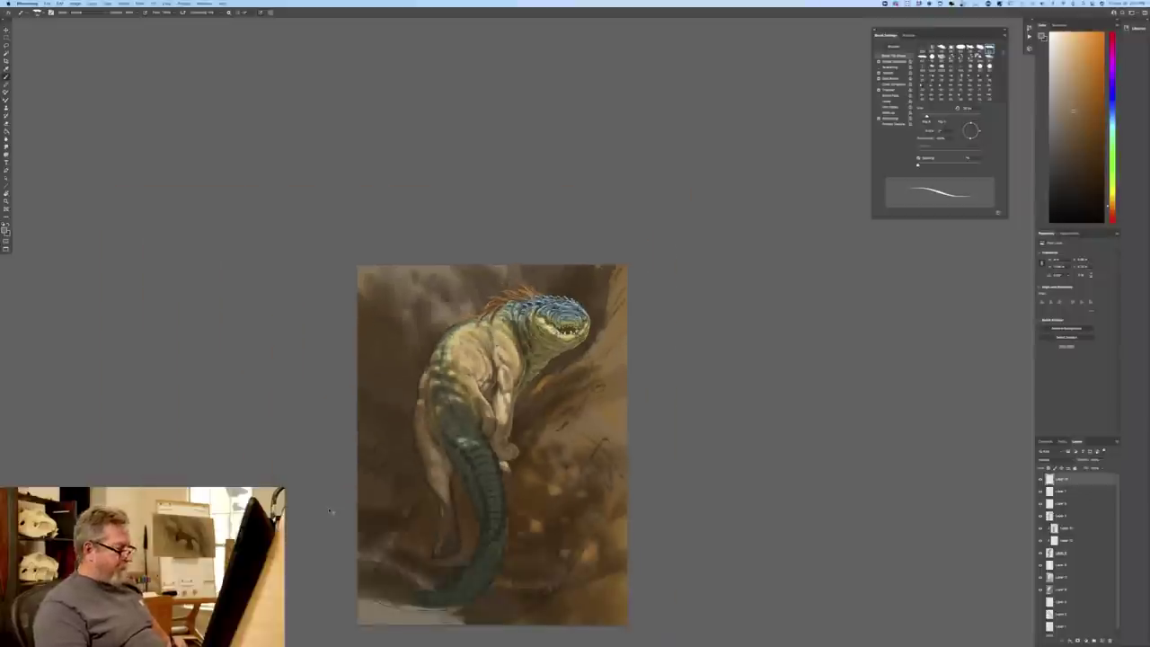
- Choose a muted grey-green and paint scale highlights down the upper tail, enlarging the brush for broader strokes
key(super+plus)
drag(216, 395, 200, 237)
key(super+plus)
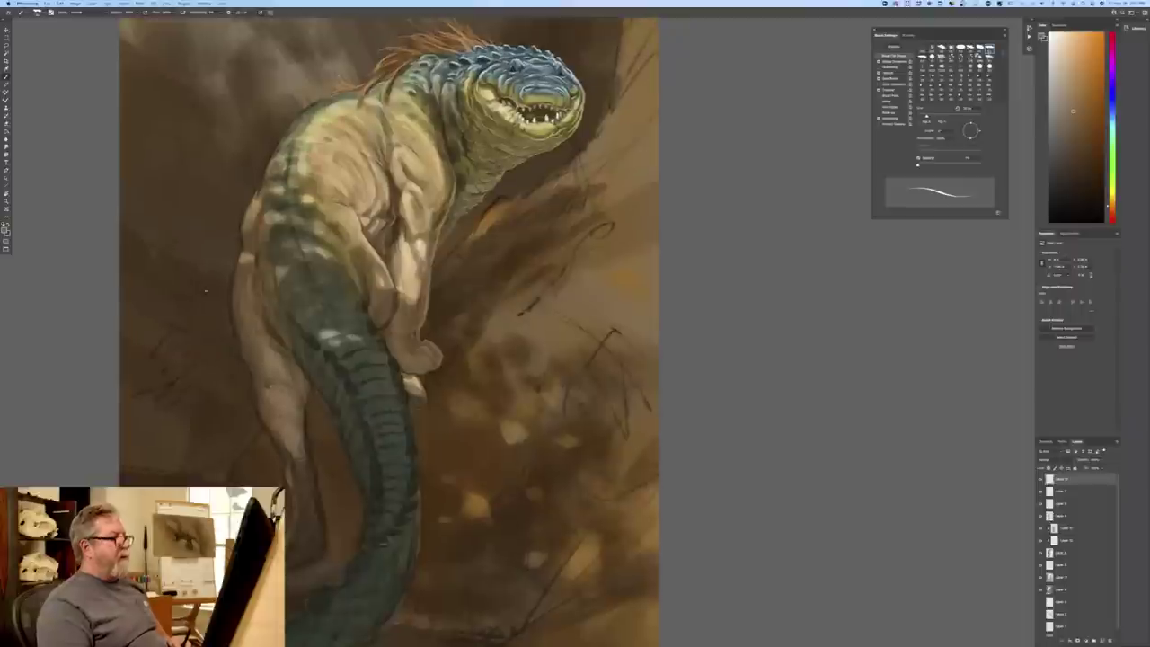
click(4, 231)
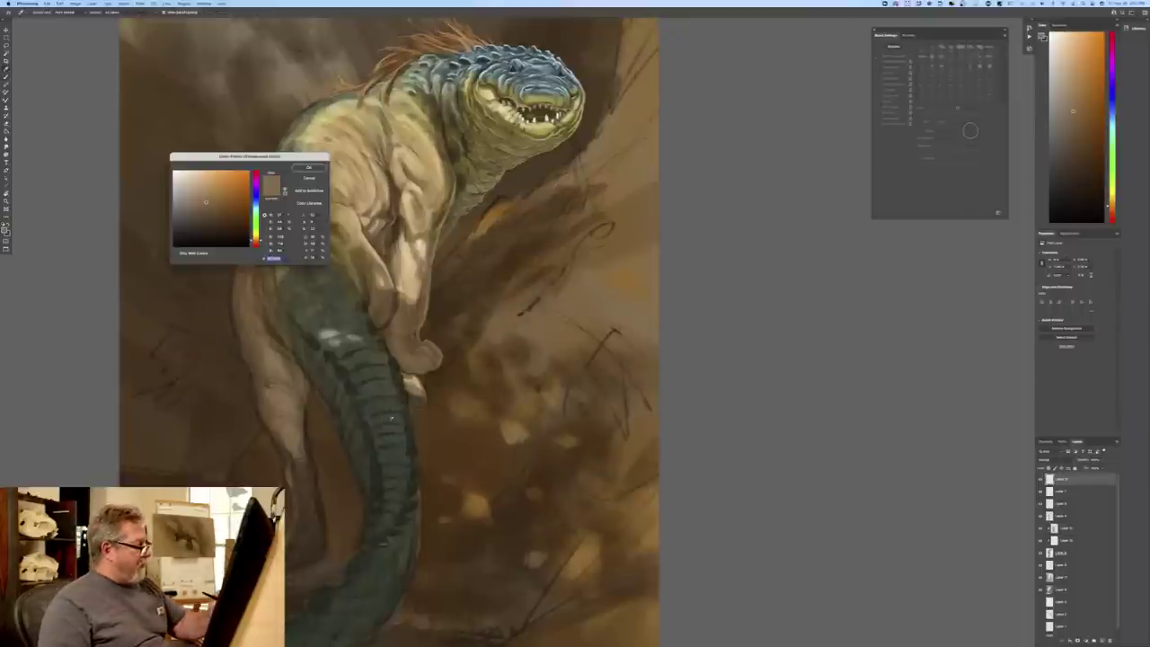
click(267, 275)
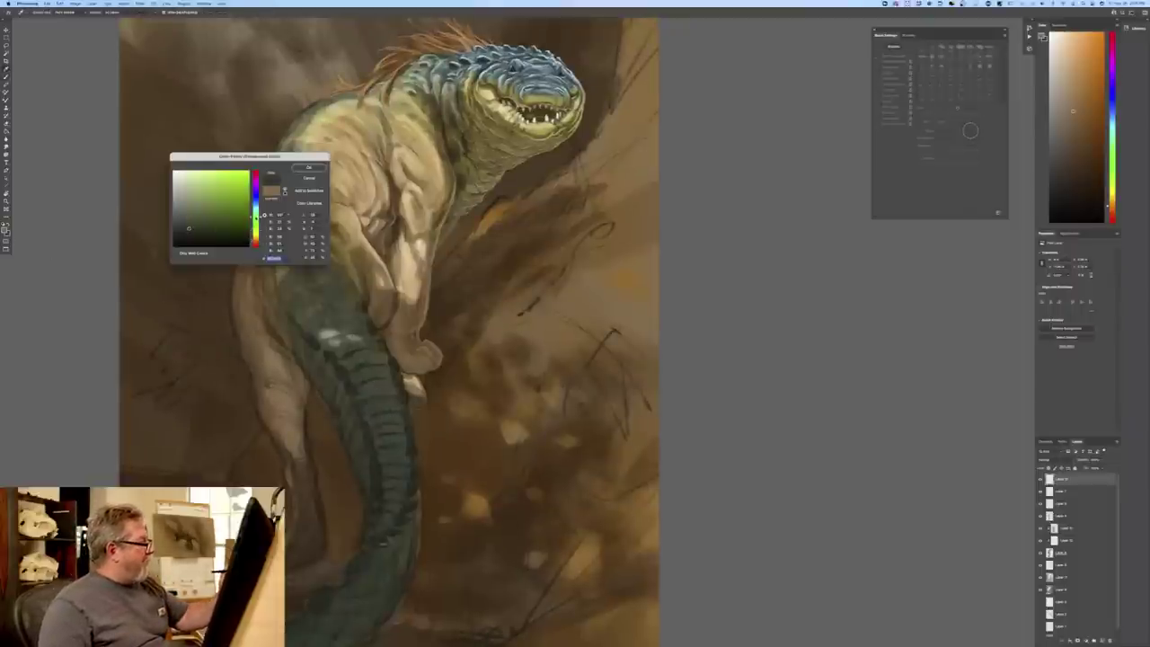
click(256, 216)
click(189, 216)
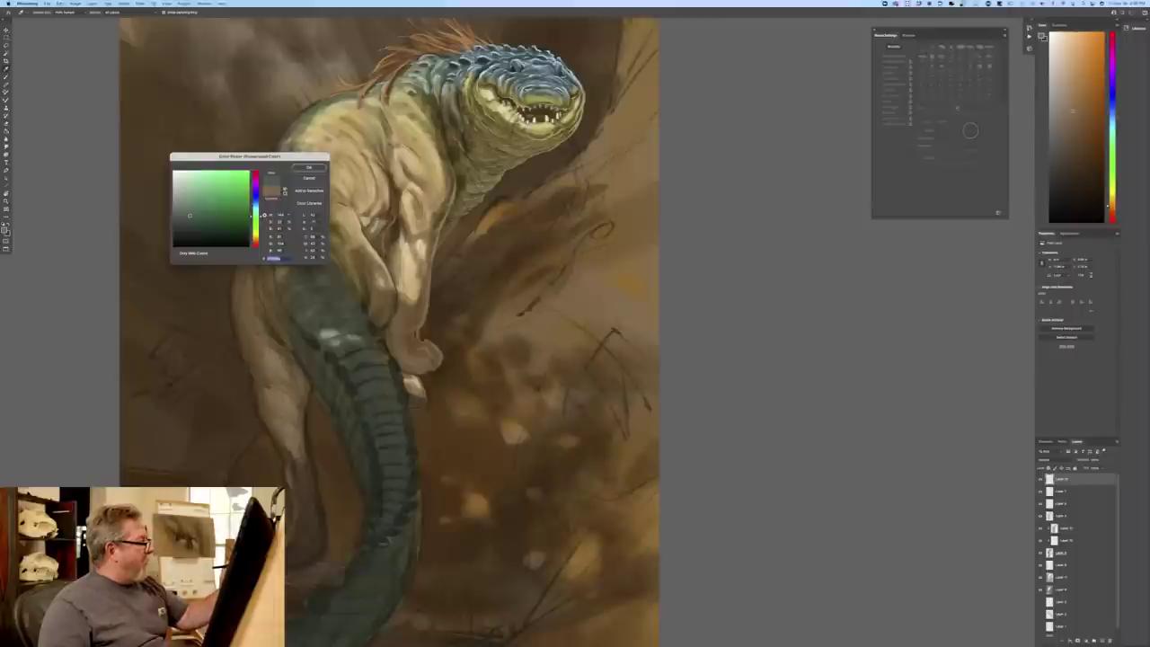
click(309, 167)
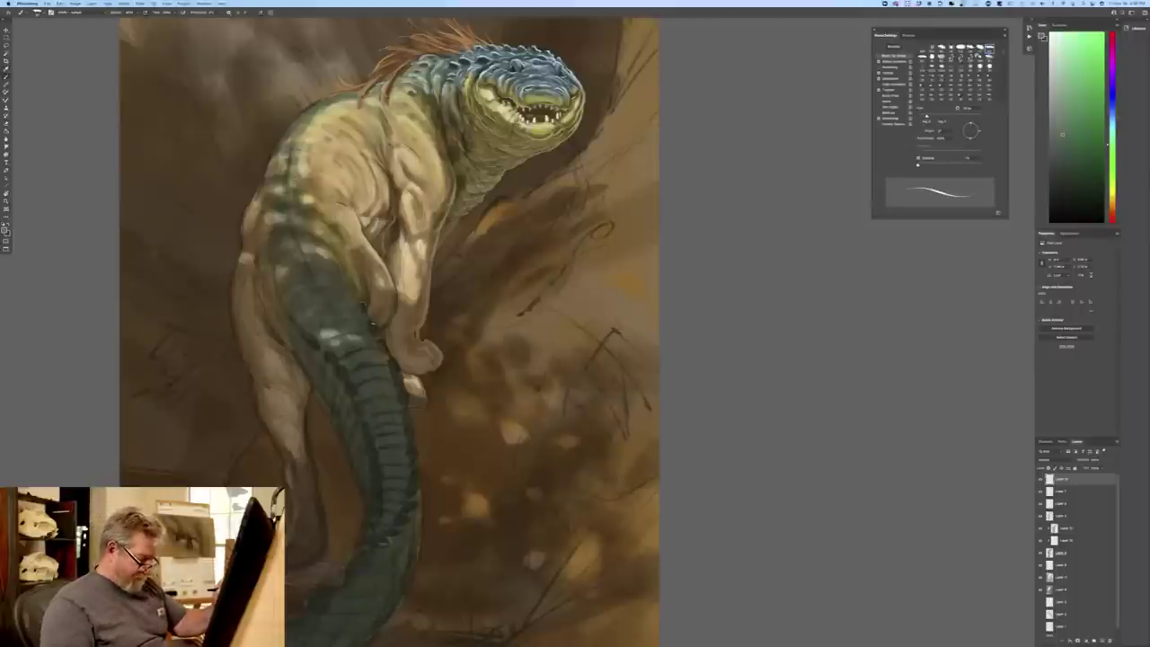
key(bracketright)
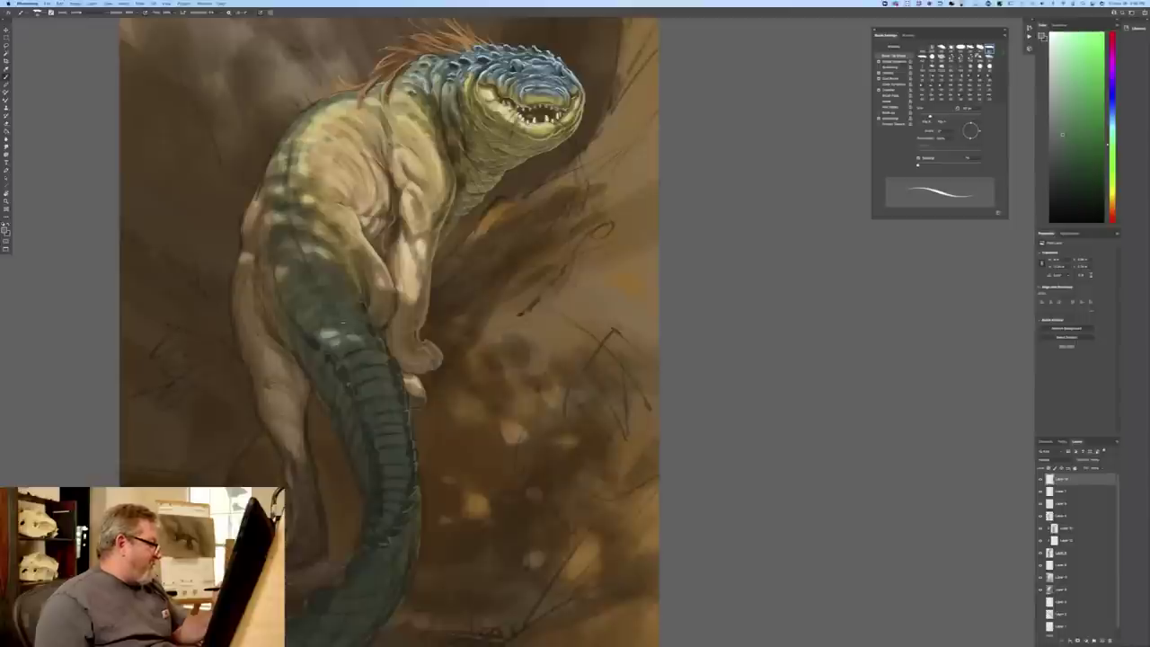
key(bracketright)
key(bracketright)
key(bracketright)
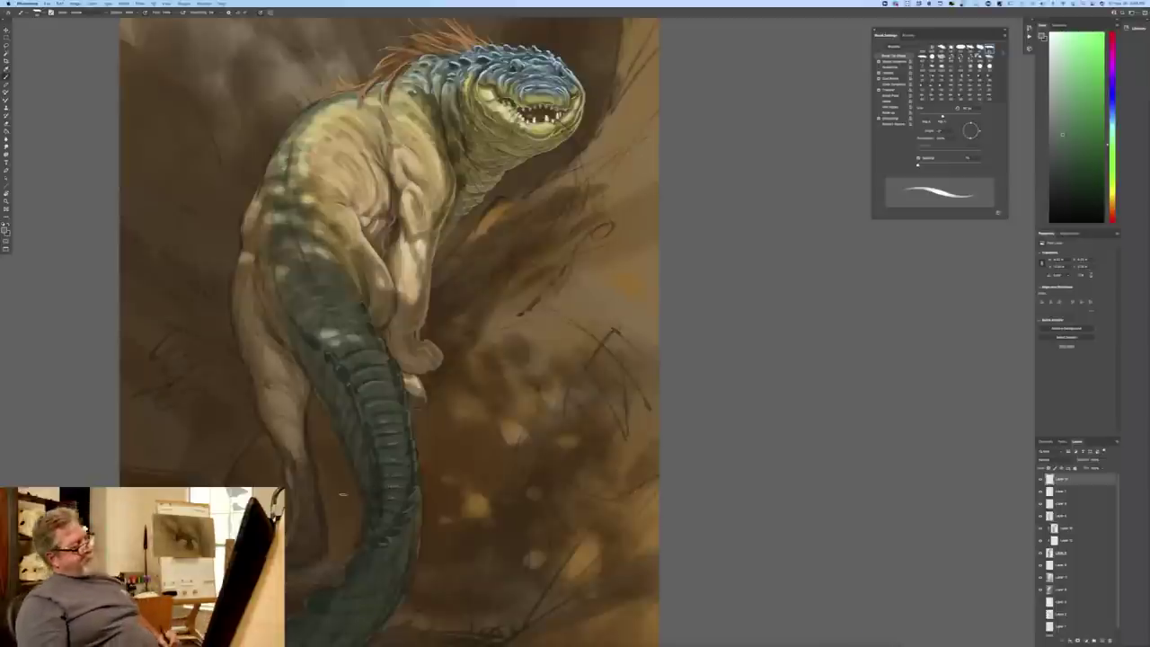
- Paint grey-green highlights along the ridge and scales of the lower tail down to its tip
drag(195, 455, 295, 229)
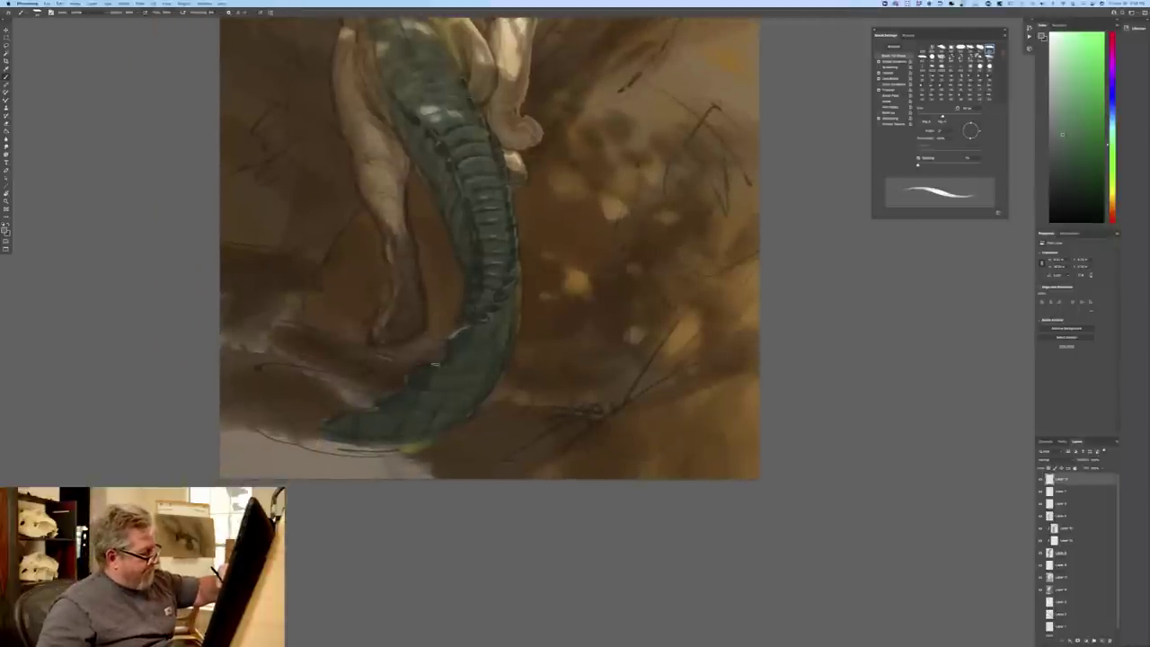
drag(406, 389, 341, 416)
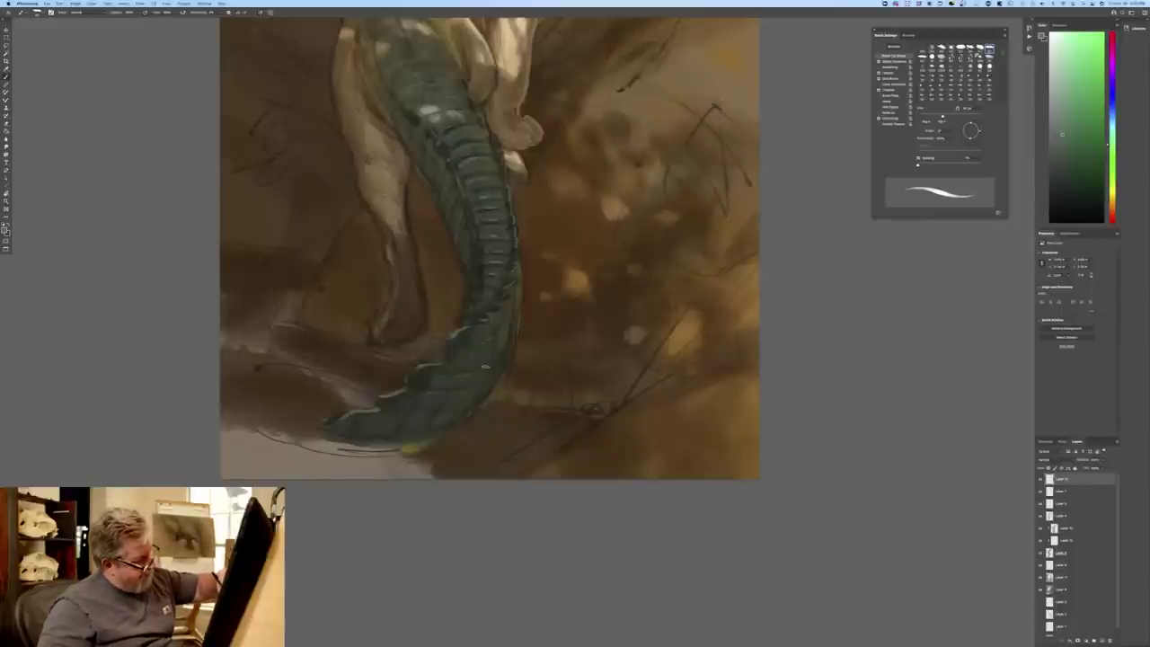
drag(507, 321, 494, 333)
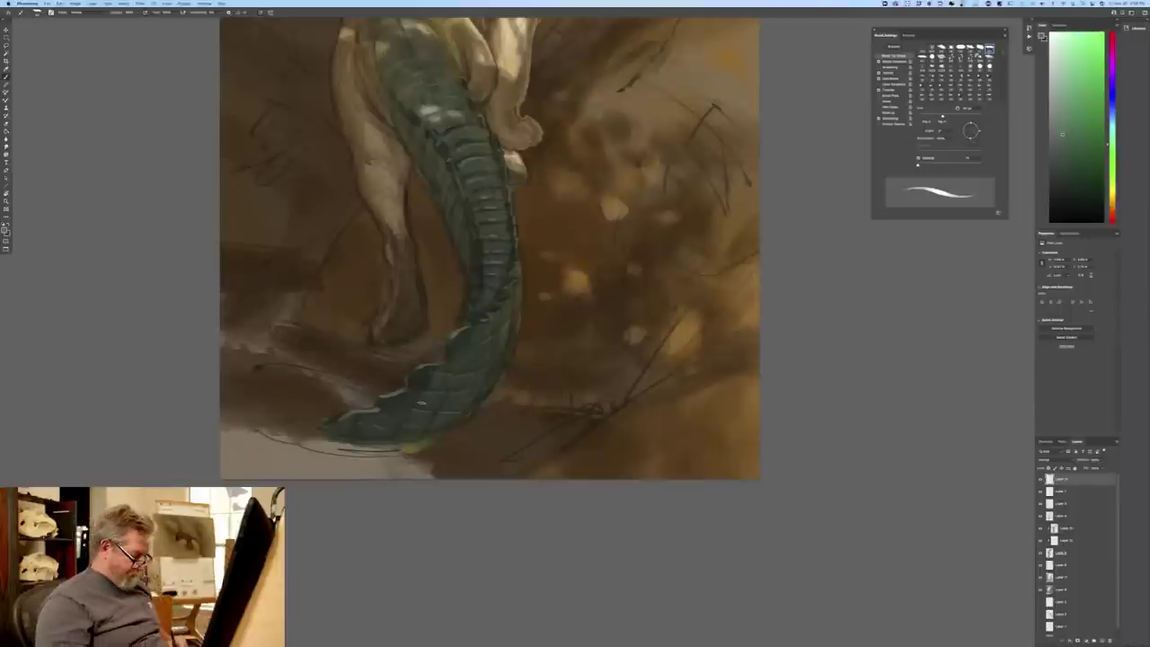
- Sample a warm grey-tan from the hind leg and paint soft highlights on the leg beside the tail
key(super+minus)
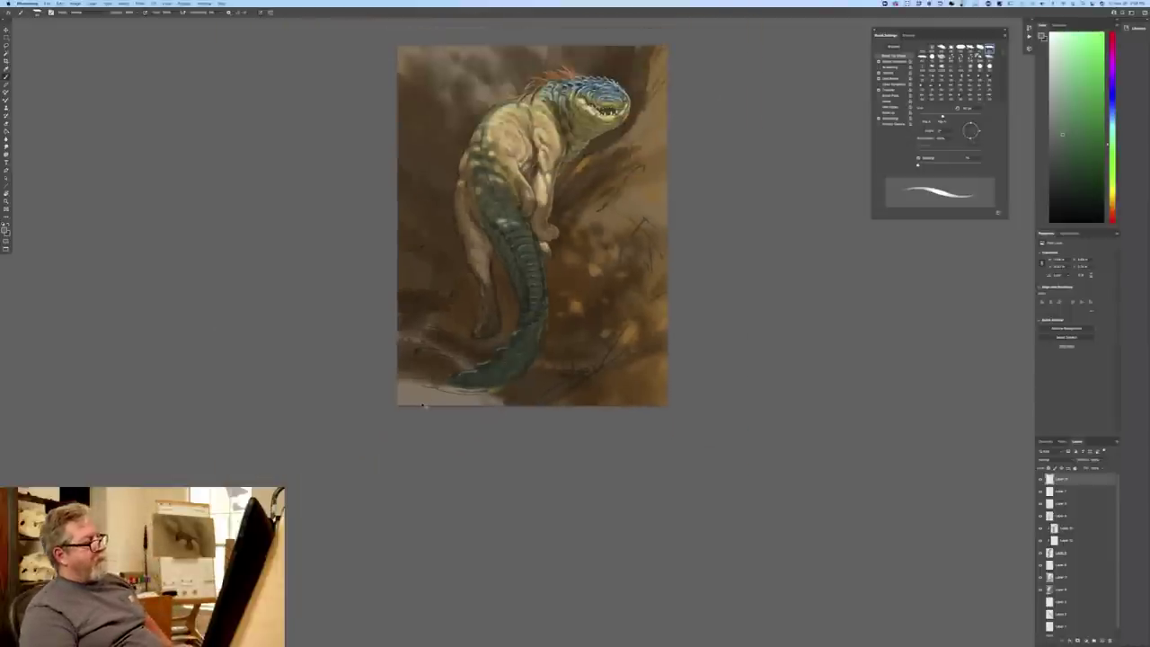
key(super+plus)
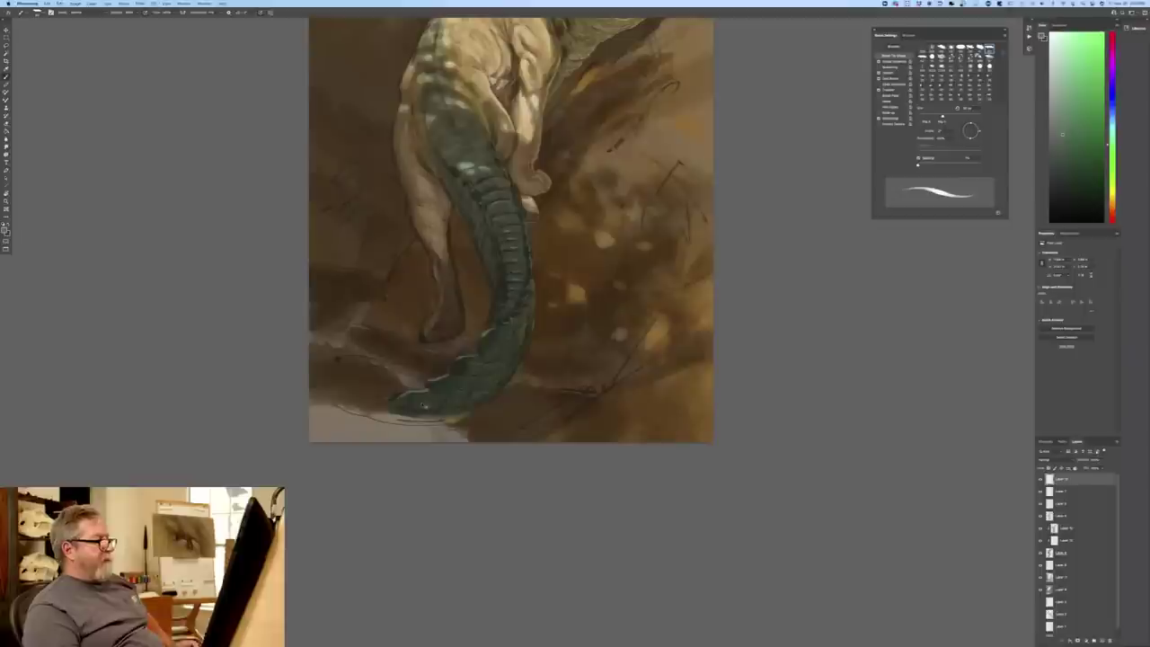
click(5, 231)
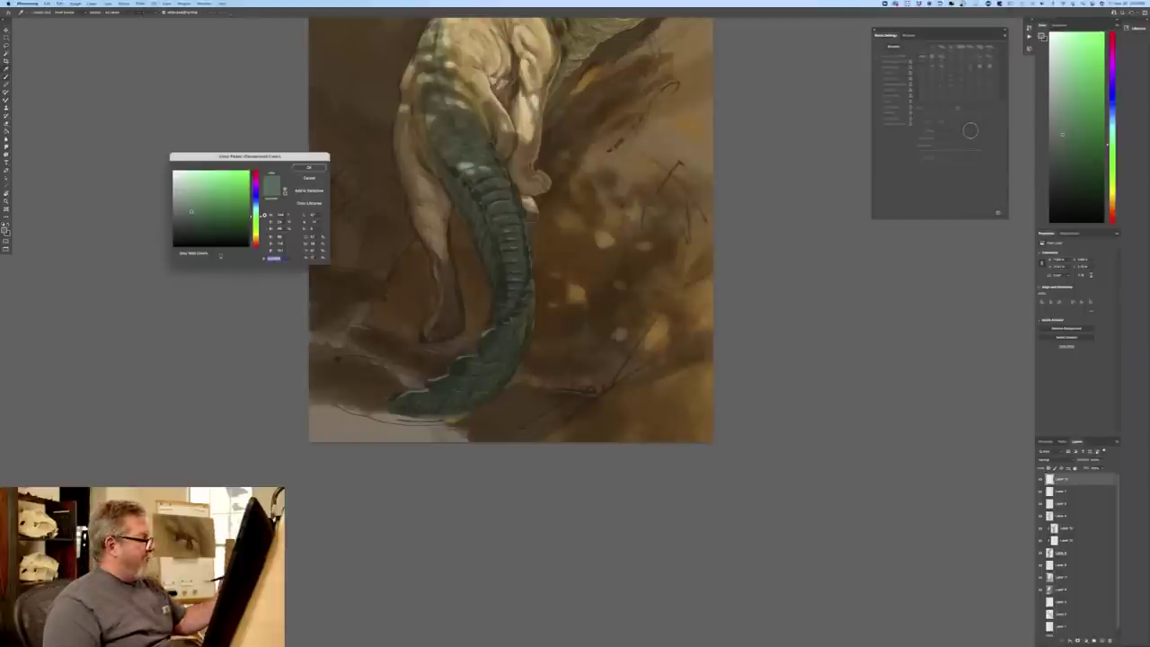
click(443, 242)
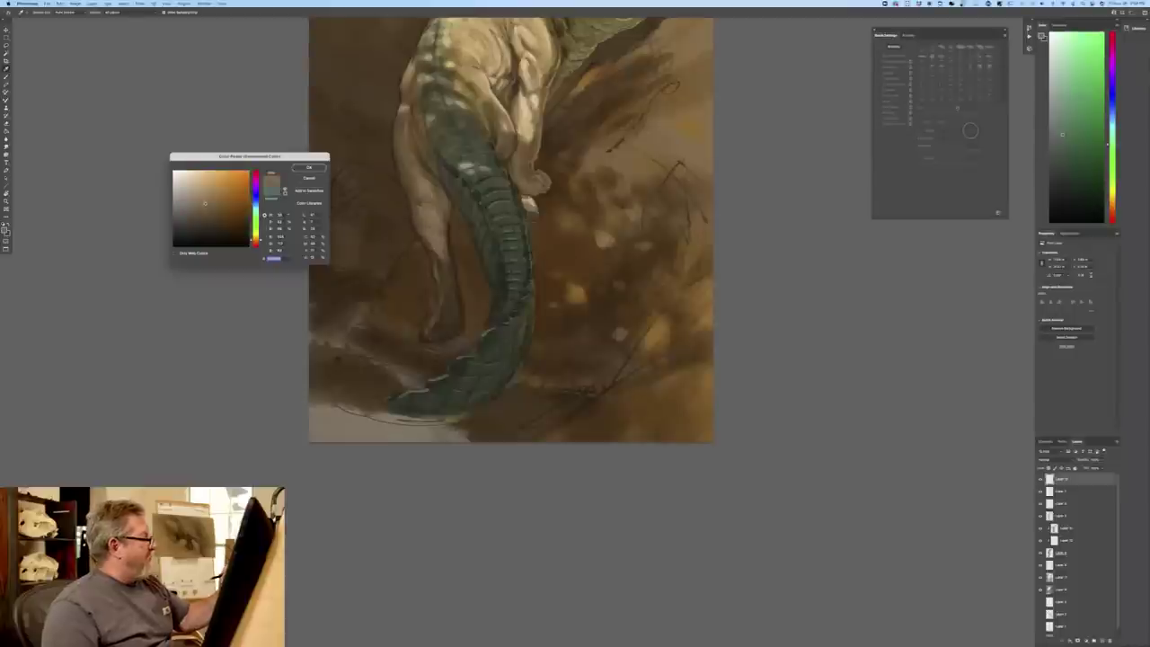
click(307, 169)
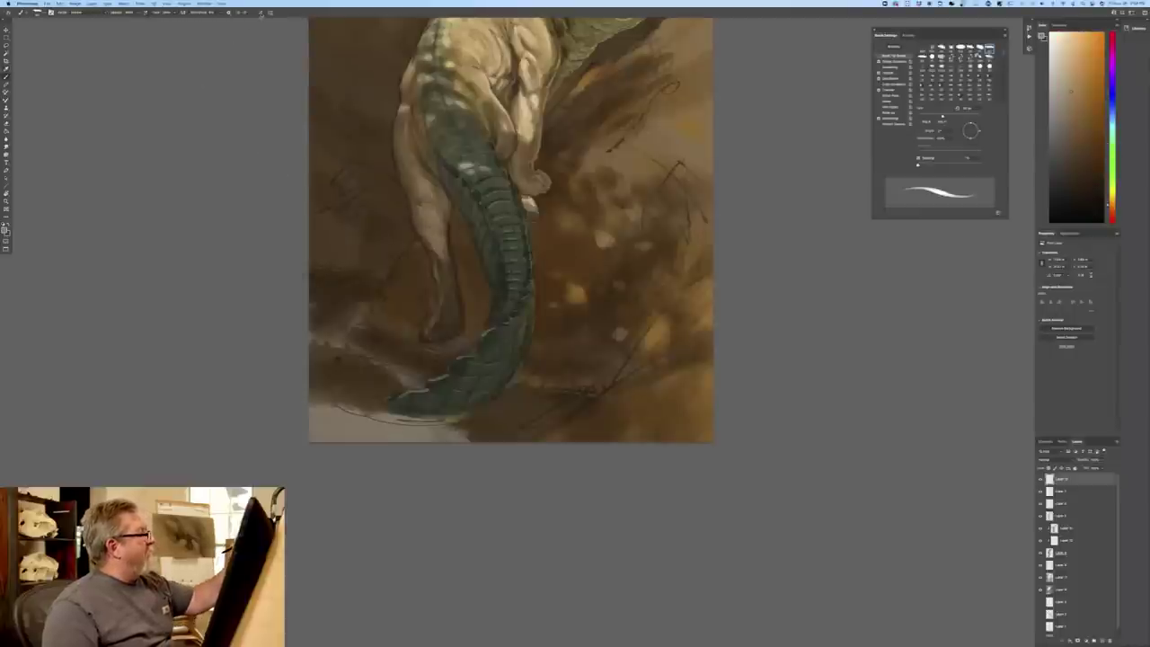
click(262, 14)
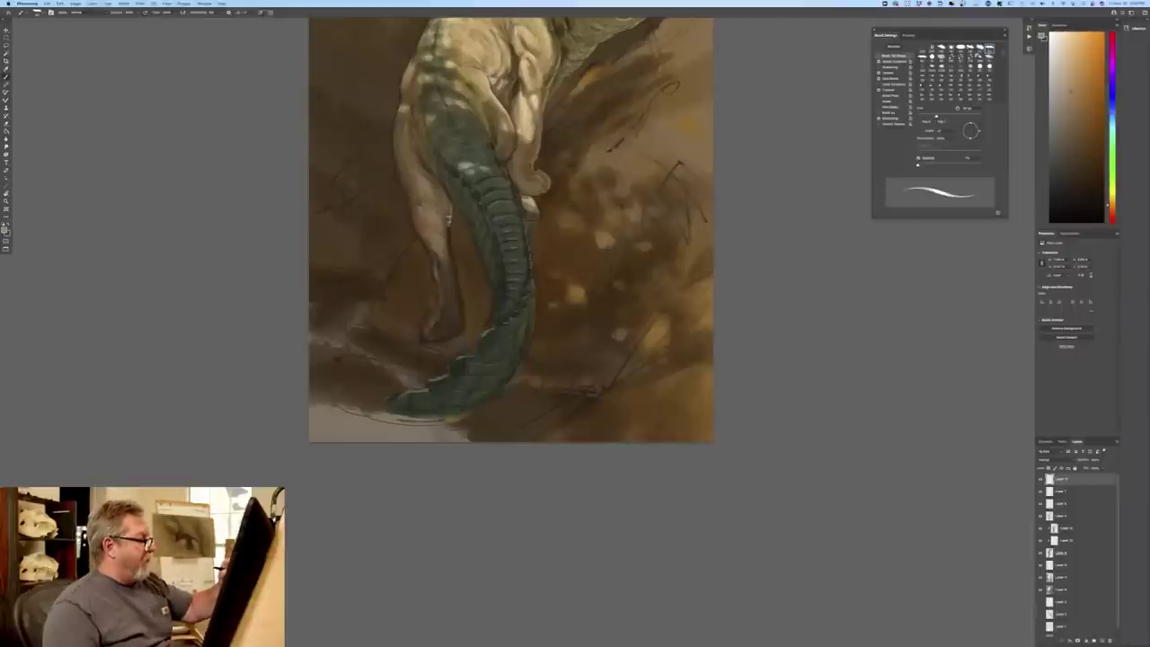
- Choose a very dark brown and paint shadow accents along the hind leg
click(4, 227)
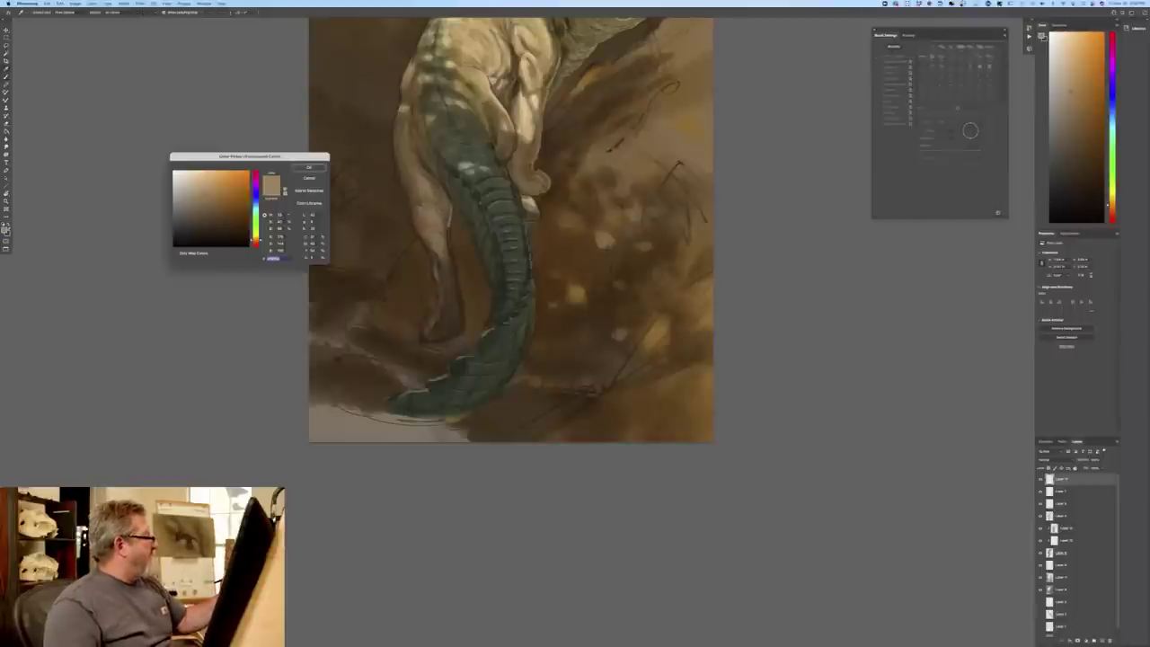
click(219, 233)
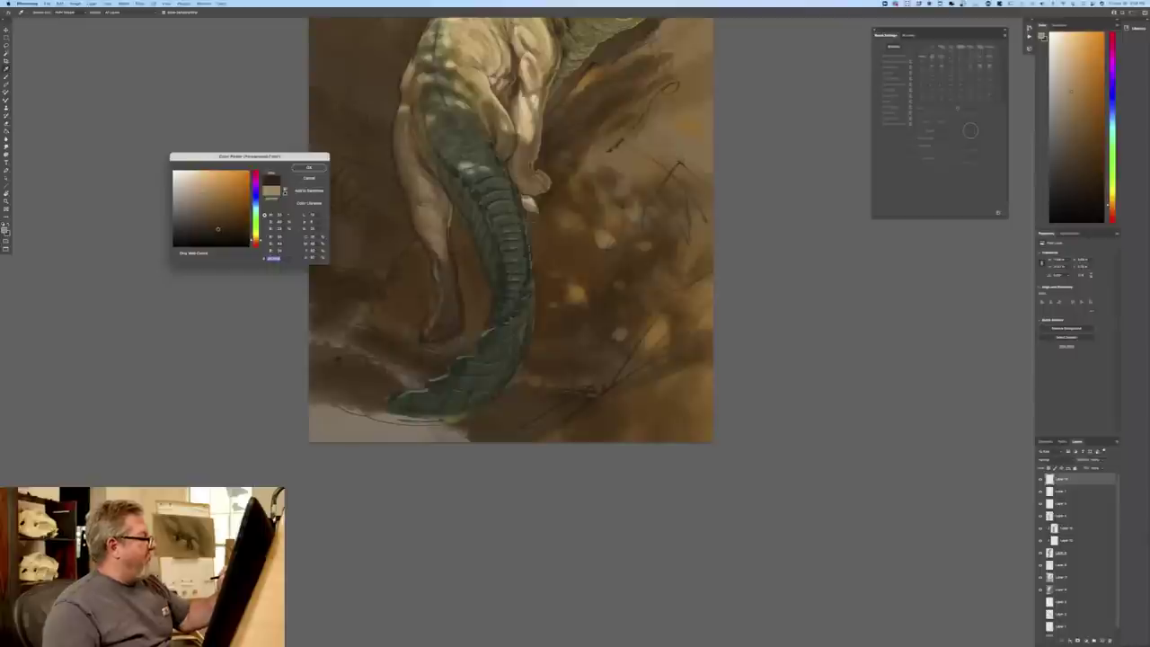
click(308, 169)
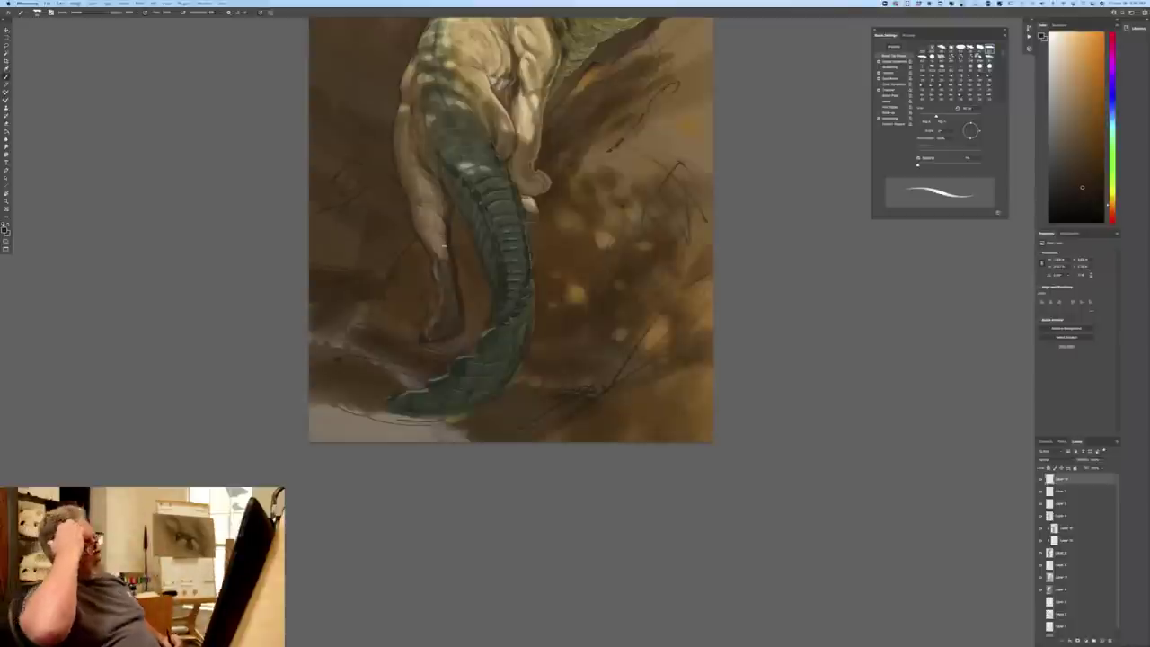
- Sample a light blue from the top of the head and paint cool scale highlights along the tail and back
key(ctrl+minus)
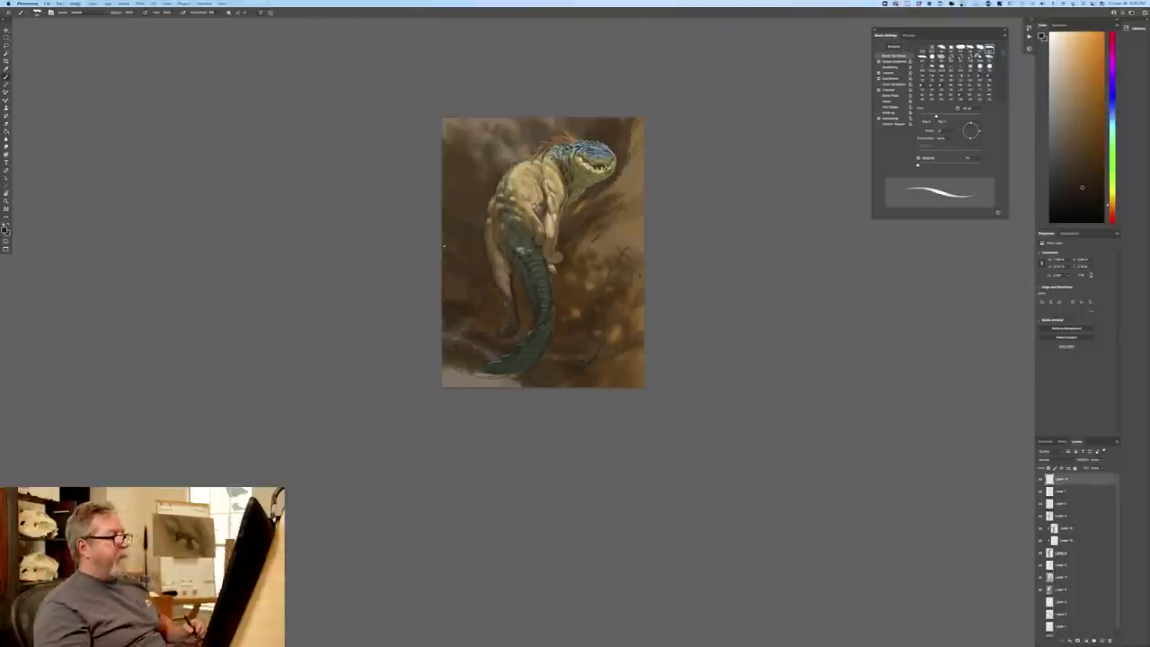
key(ctrl+plus)
drag(216, 343, 185, 423)
click(5, 231)
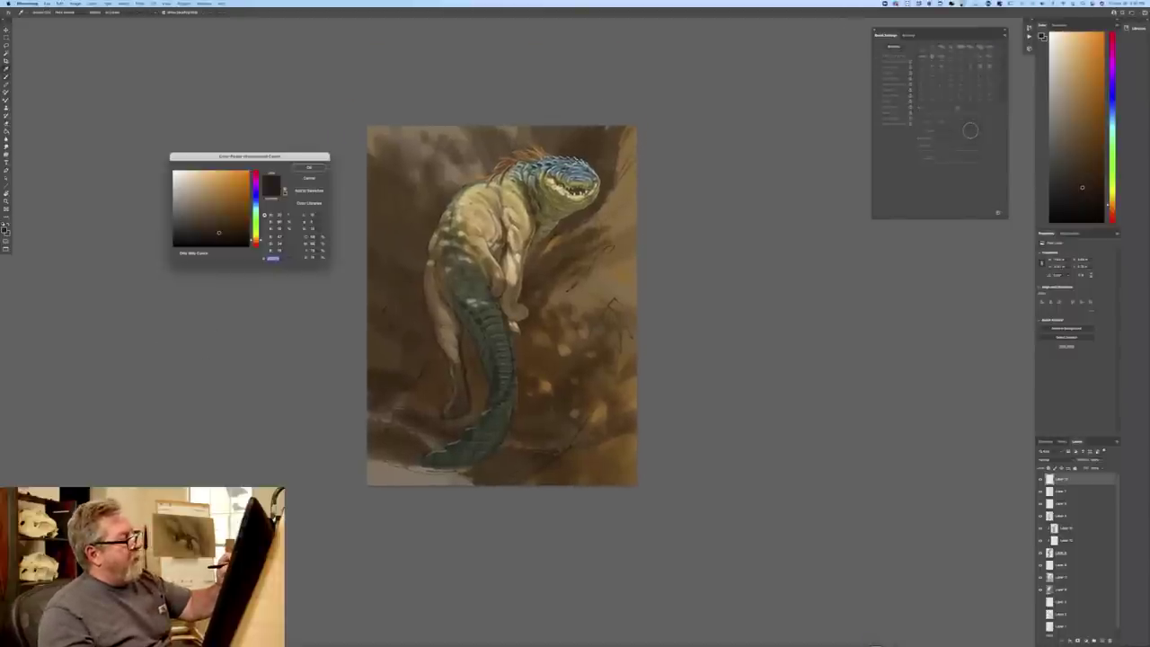
click(564, 167)
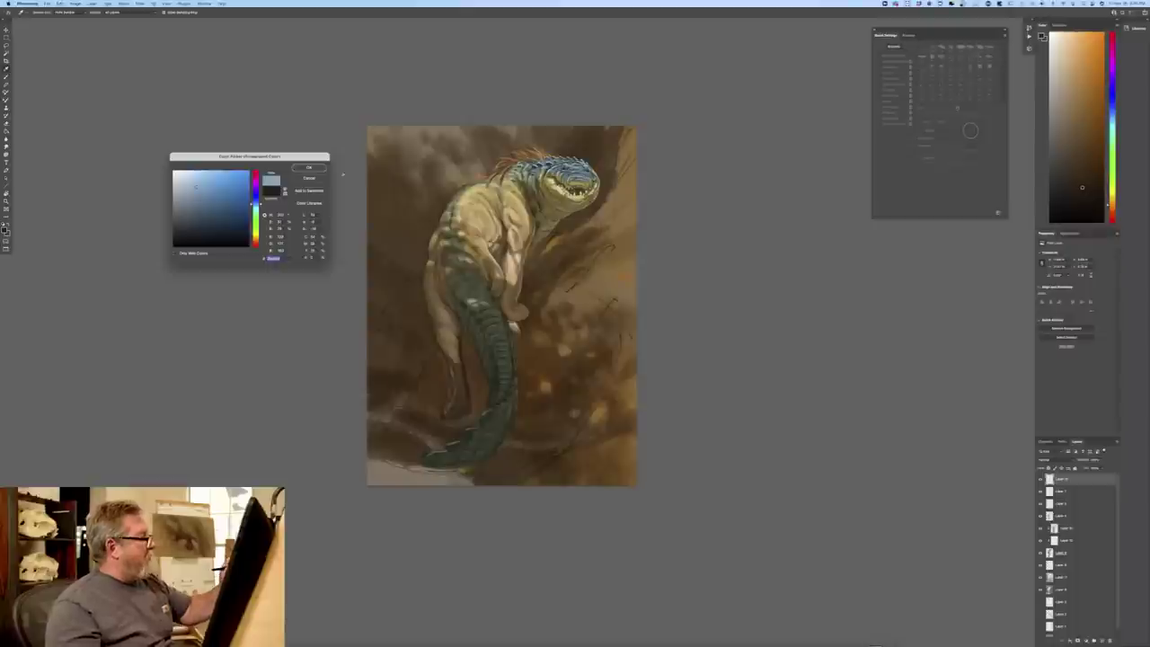
click(309, 168)
key(ctrl+plus)
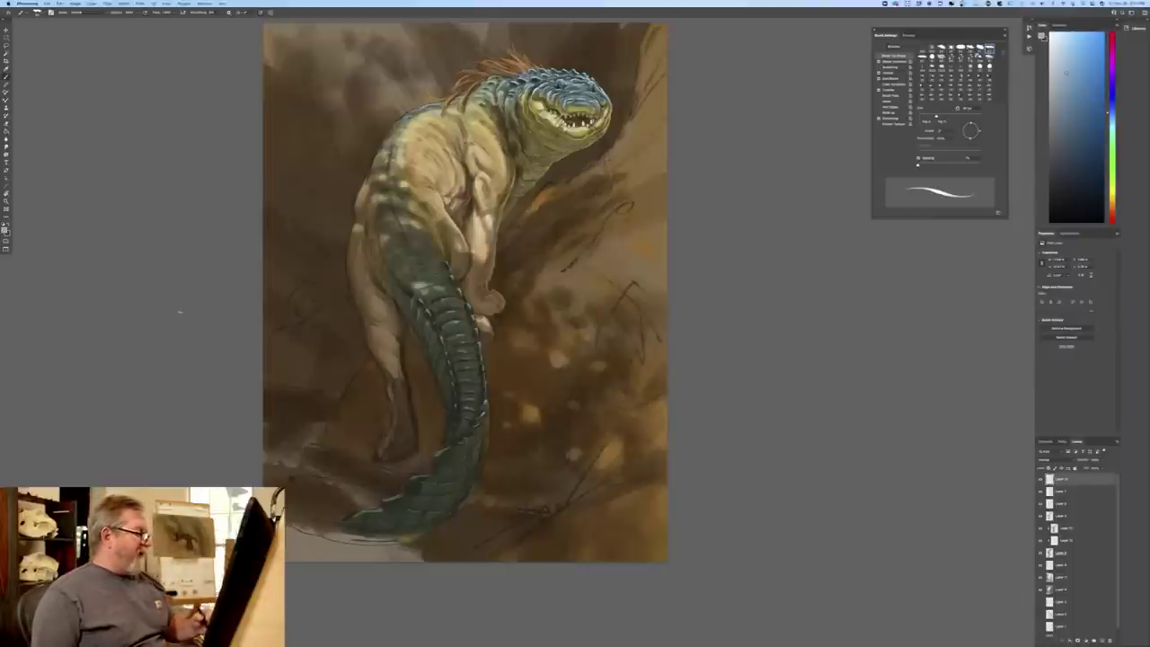
- Choose a light warm tan and paint a small highlight on the creature's forearm beside the tail
click(5, 230)
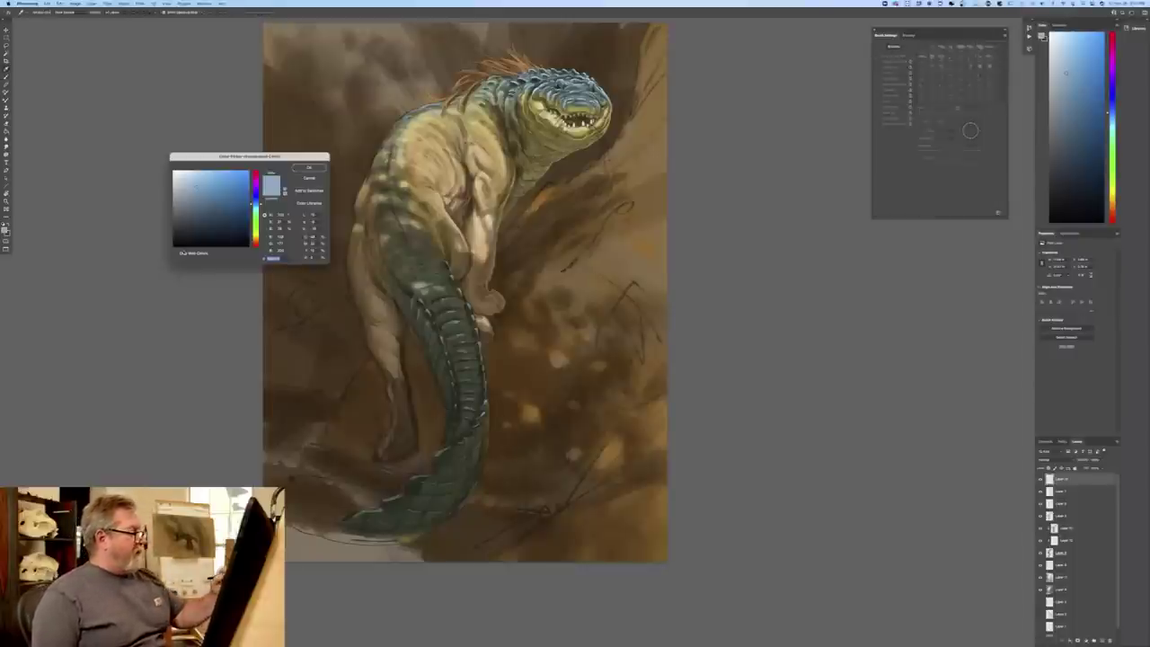
click(256, 239)
click(309, 167)
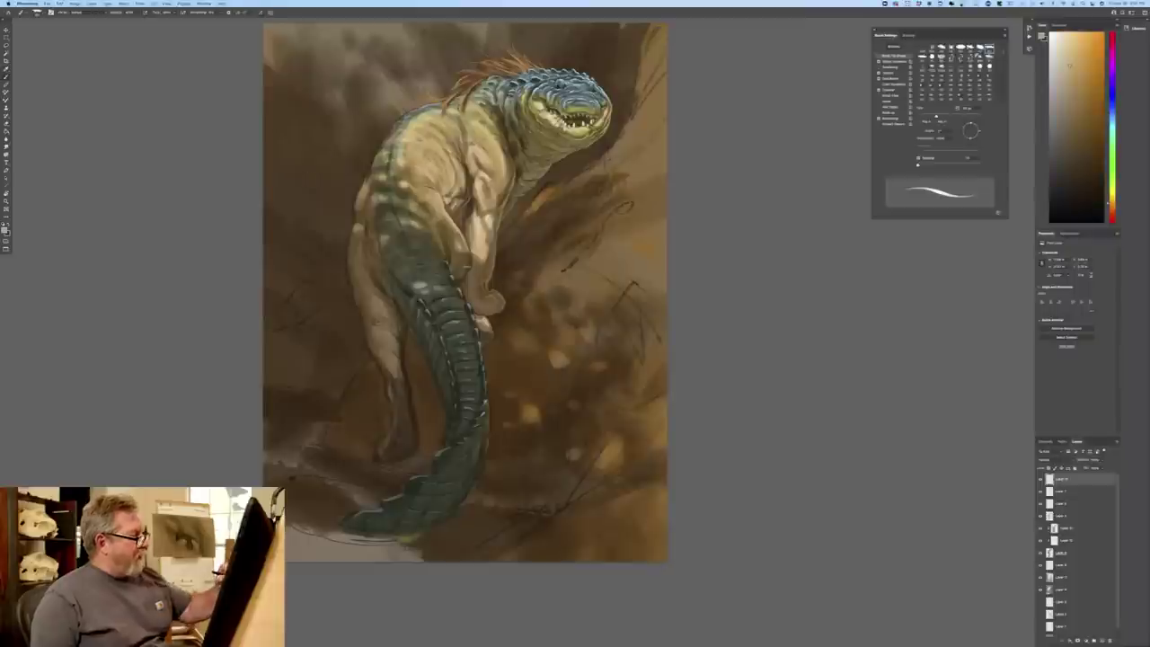
mouse_move(468, 263)
mouse_down()
mouse_move(470, 253)
mouse_move(463, 276)
mouse_up()
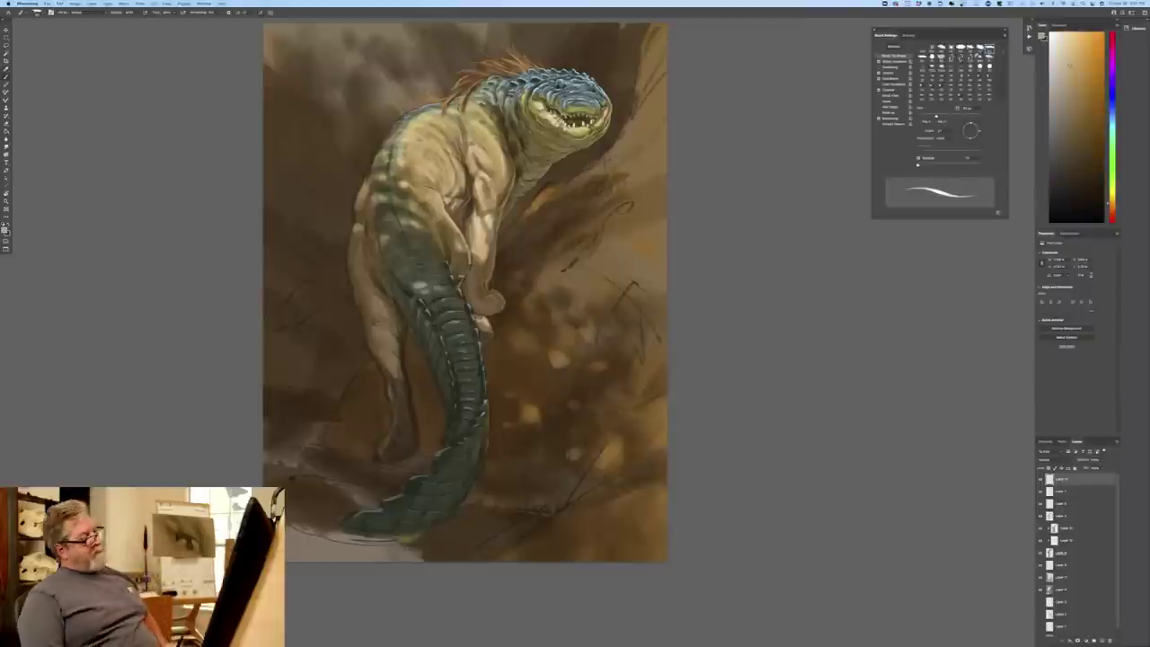
- Choose a darker muted ochre and paint soft highlights over the hind leg around the knee
key(e)
click(6, 230)
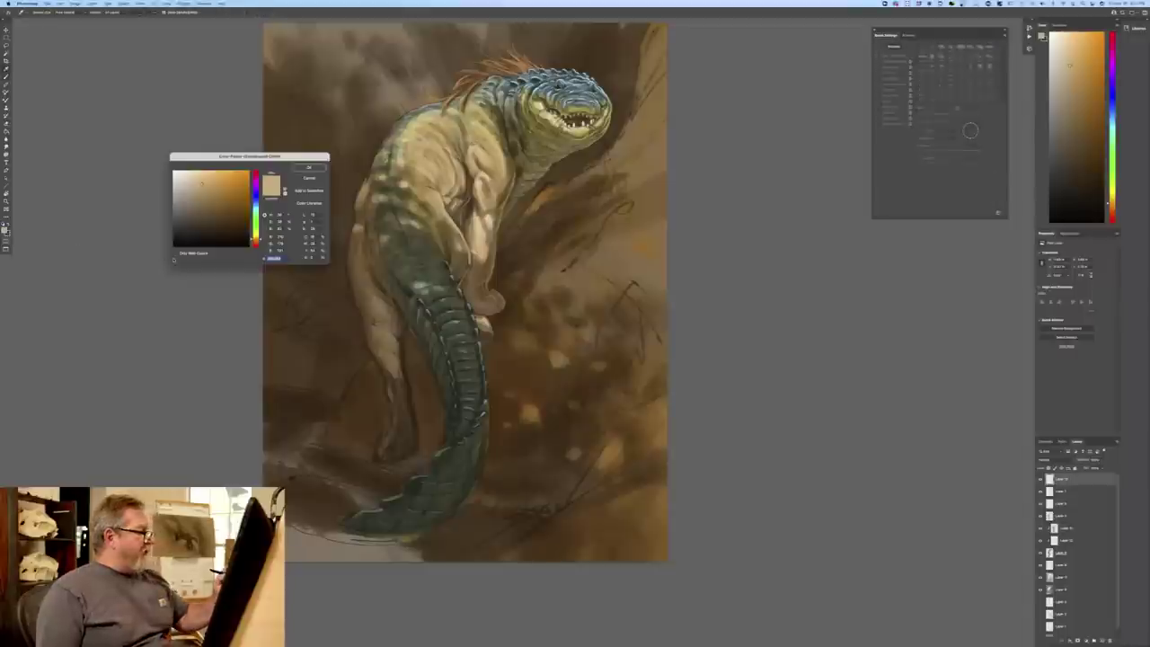
click(367, 232)
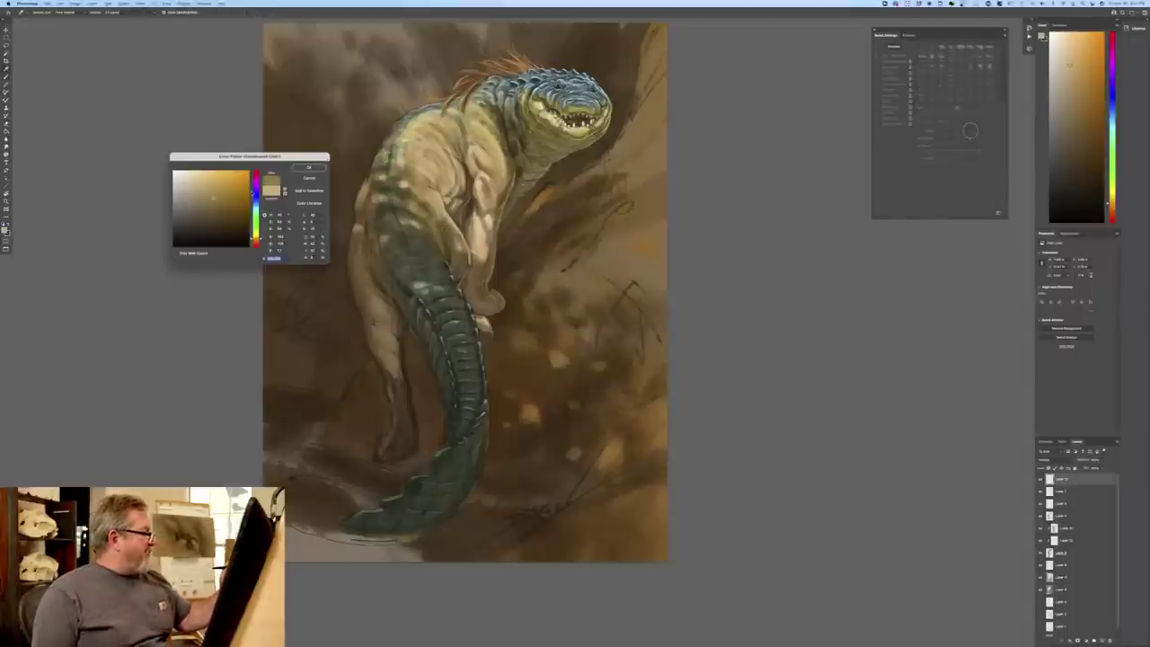
click(309, 167)
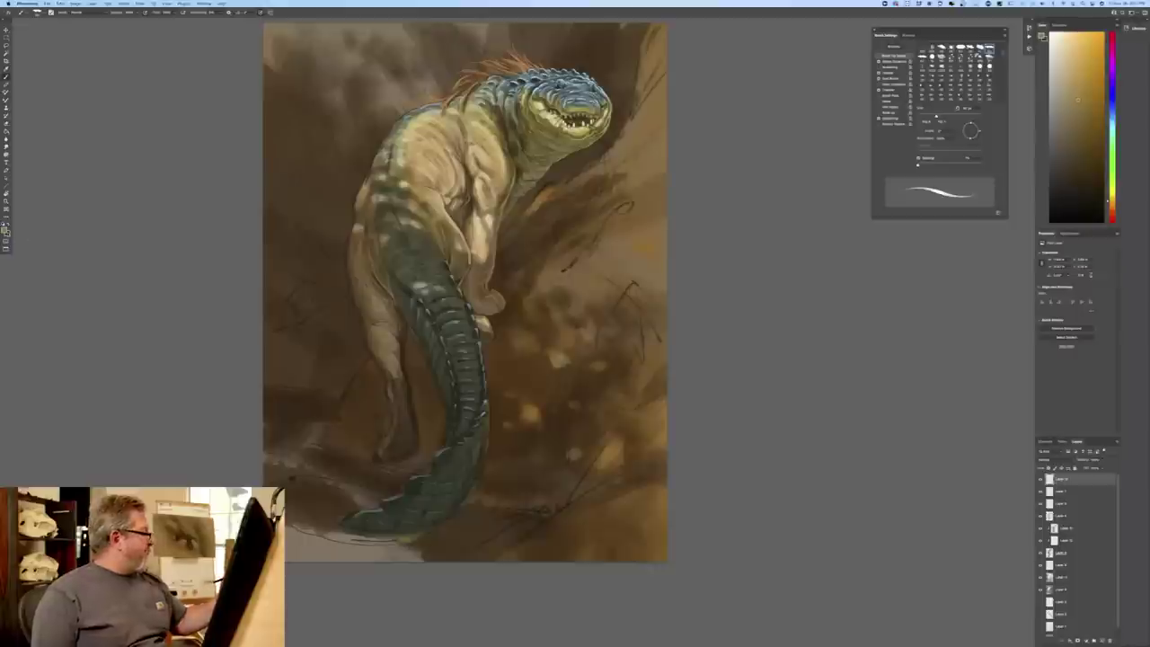
- Choose a more orange ochre and paint warm rim highlights down the hind leg's outer edge to the foot
click(4, 231)
click(255, 240)
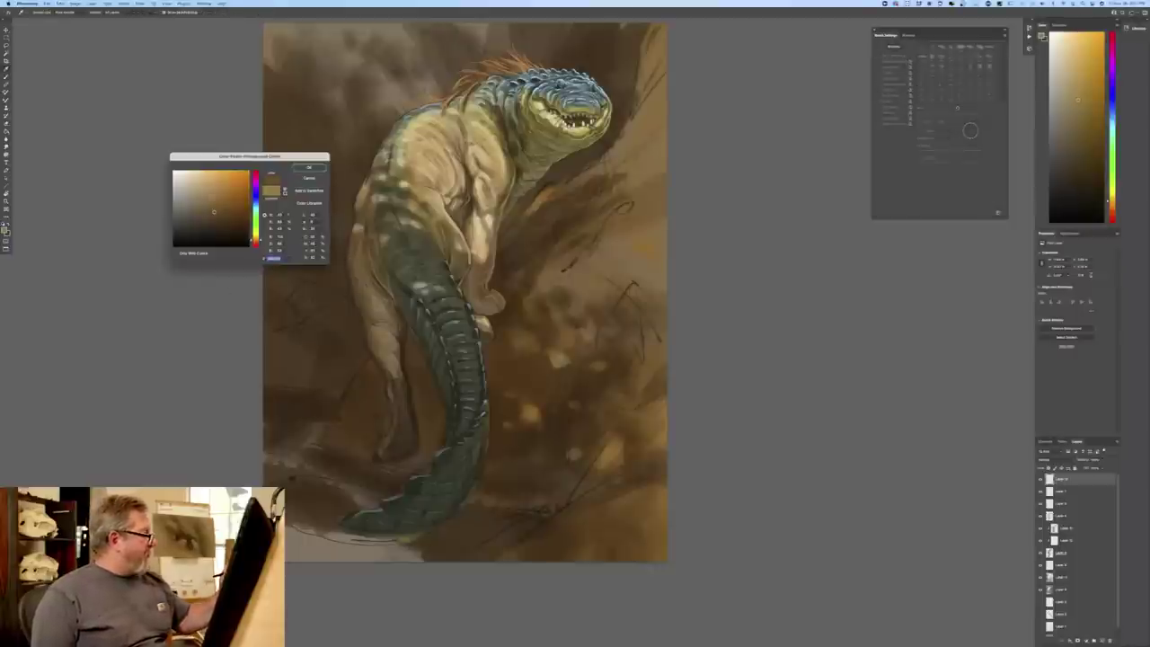
click(220, 196)
click(309, 167)
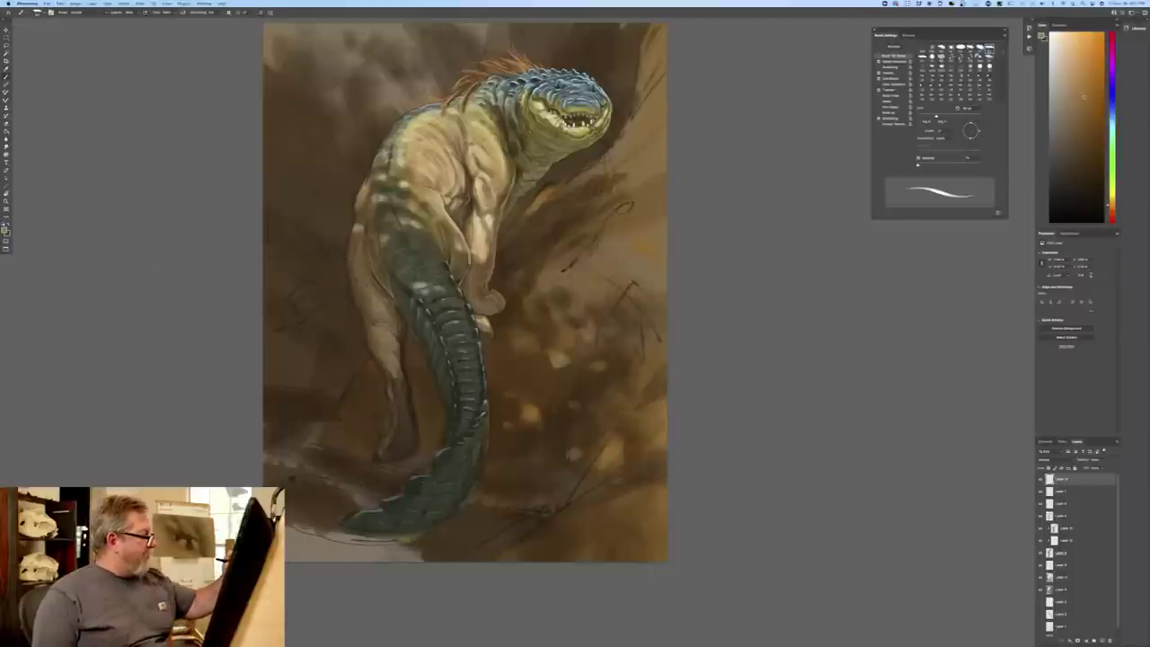
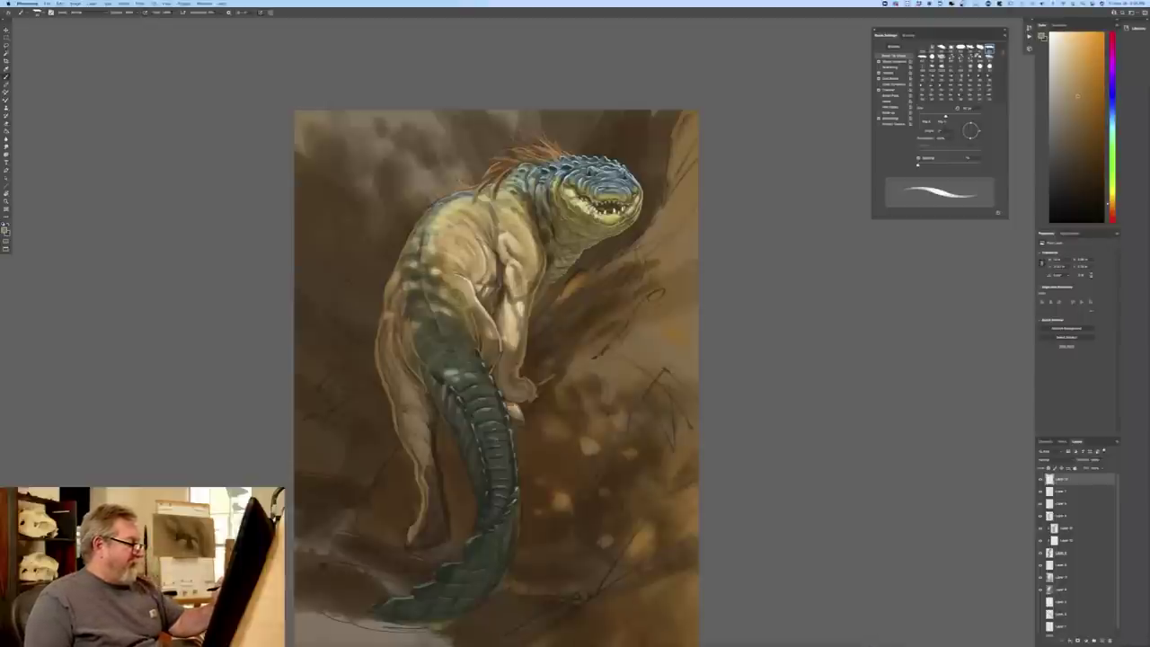
- Set the painting colour to a slightly darker, yellower olive-ochre
click(4, 231)
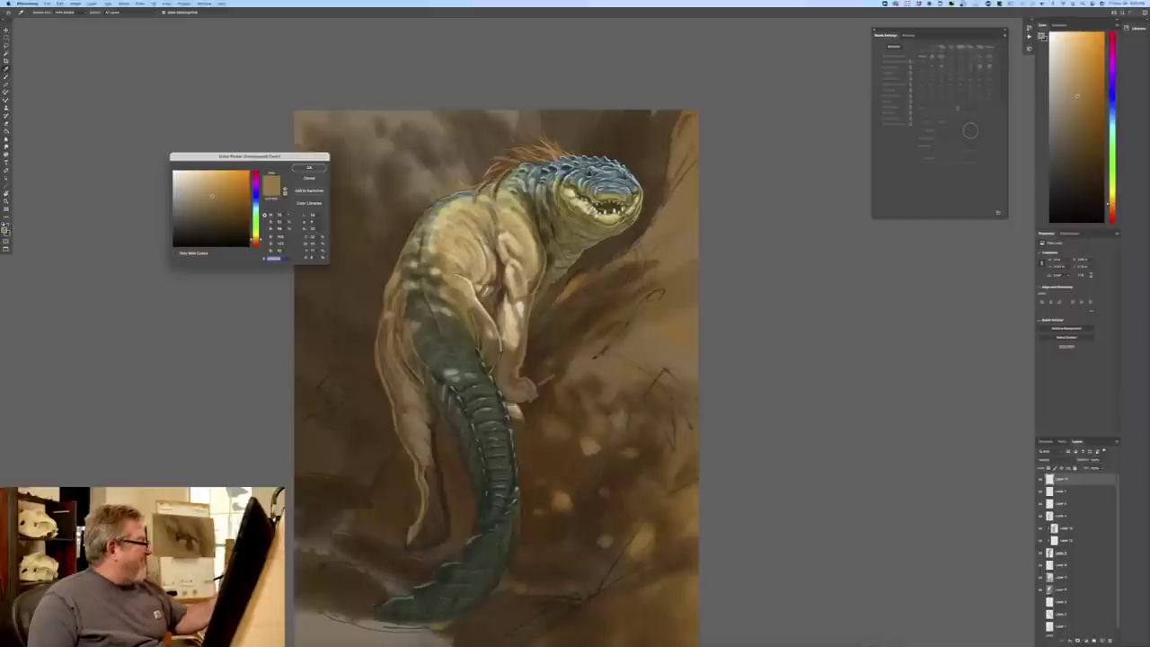
click(256, 238)
click(215, 205)
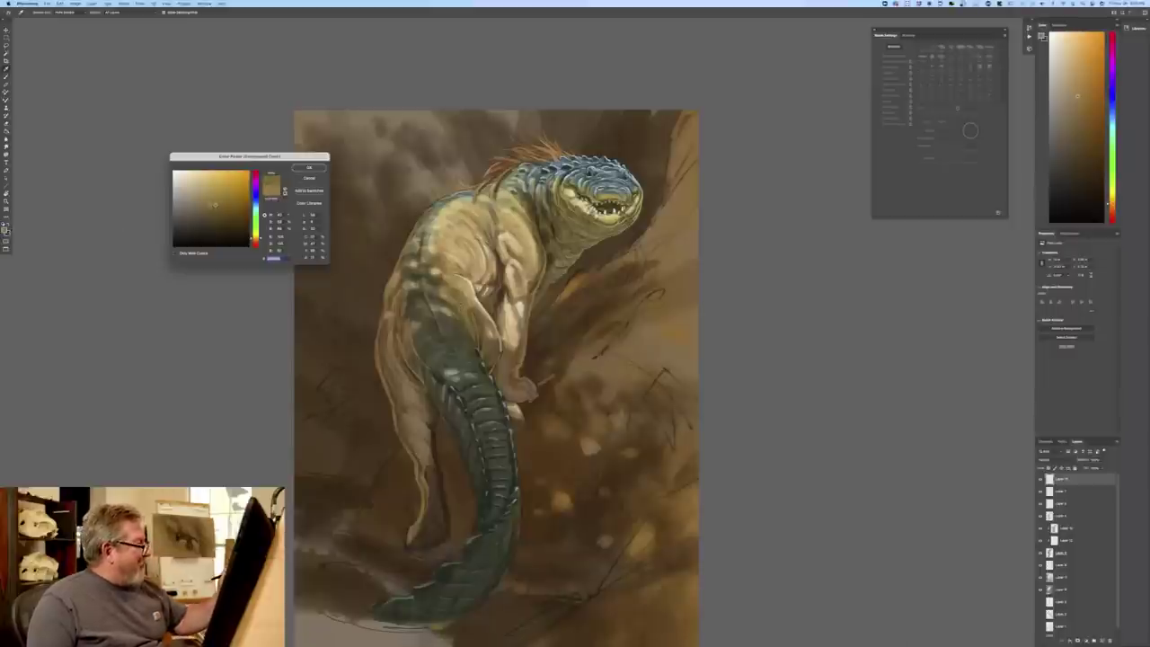
click(309, 168)
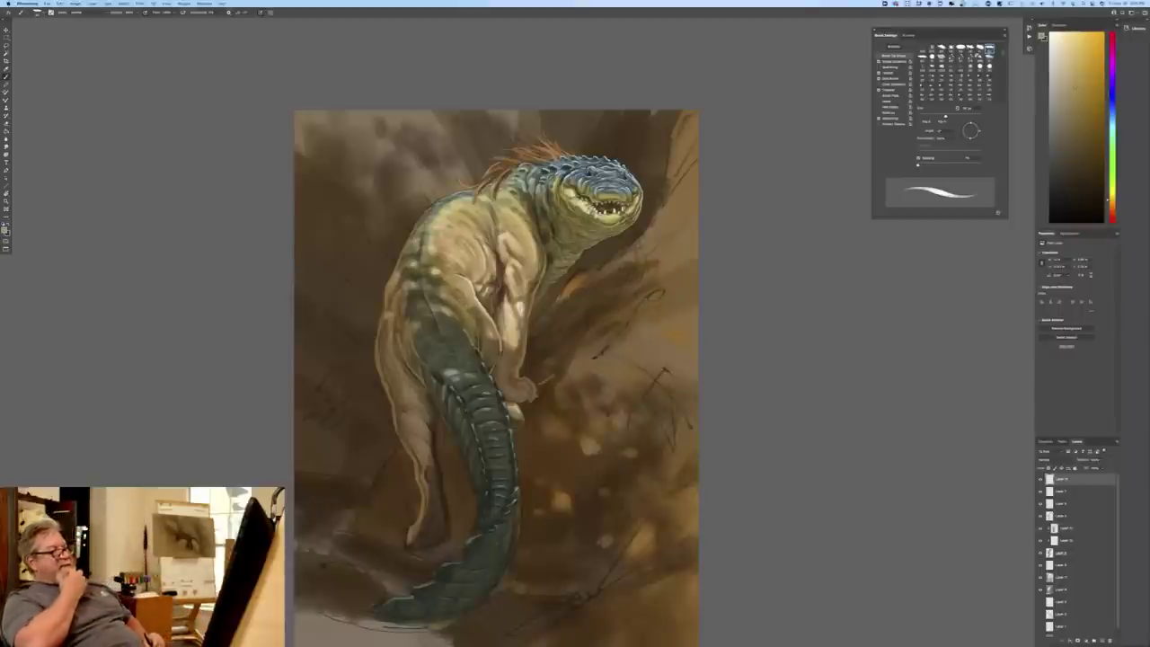
- Identify the layer directly beneath the creature by toggling its visibility, and add a new layer above it
key(super+minus)
key(super+minus)
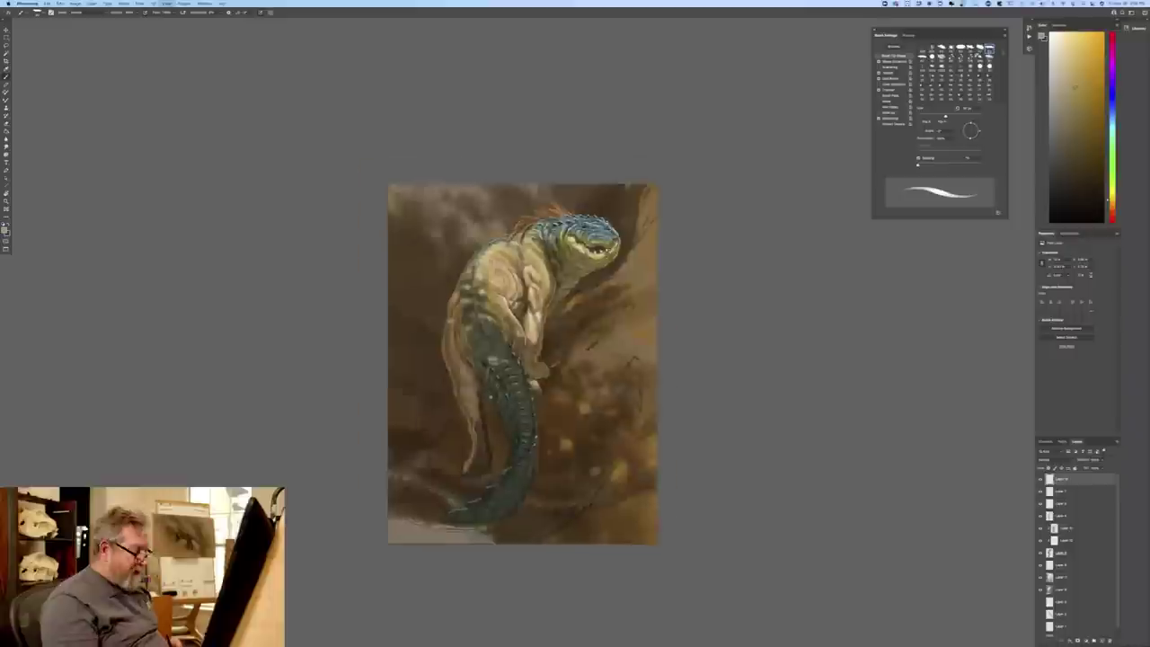
key(super+plus)
key(super+plus)
key(ctrl+plus)
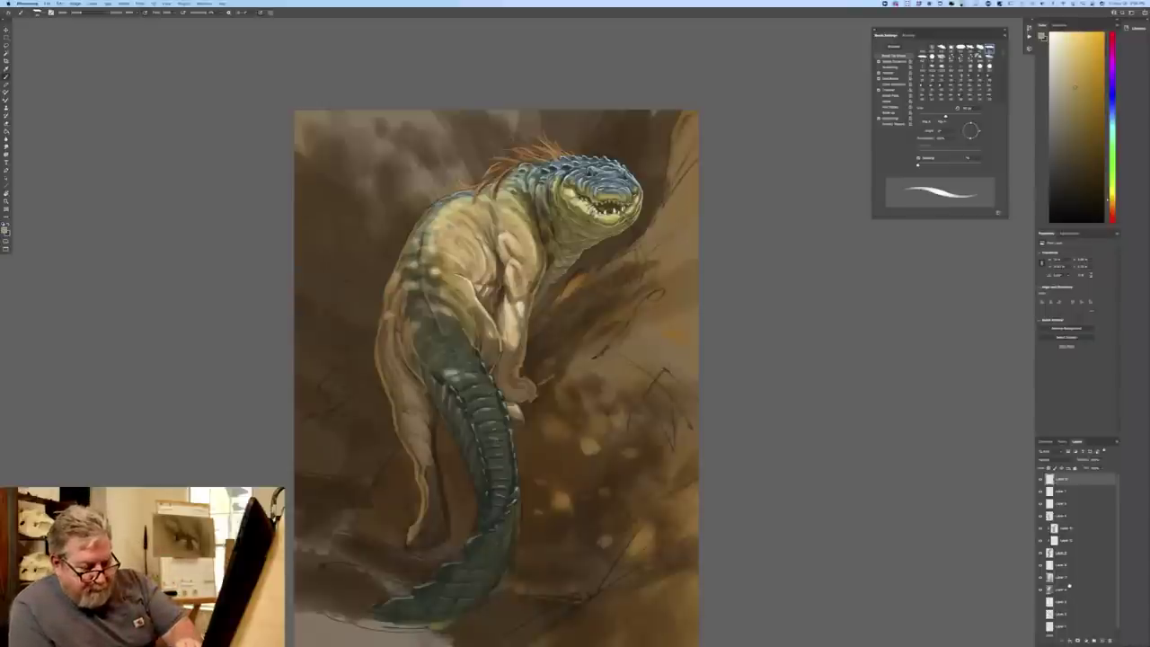
click(1040, 566)
click(1041, 566)
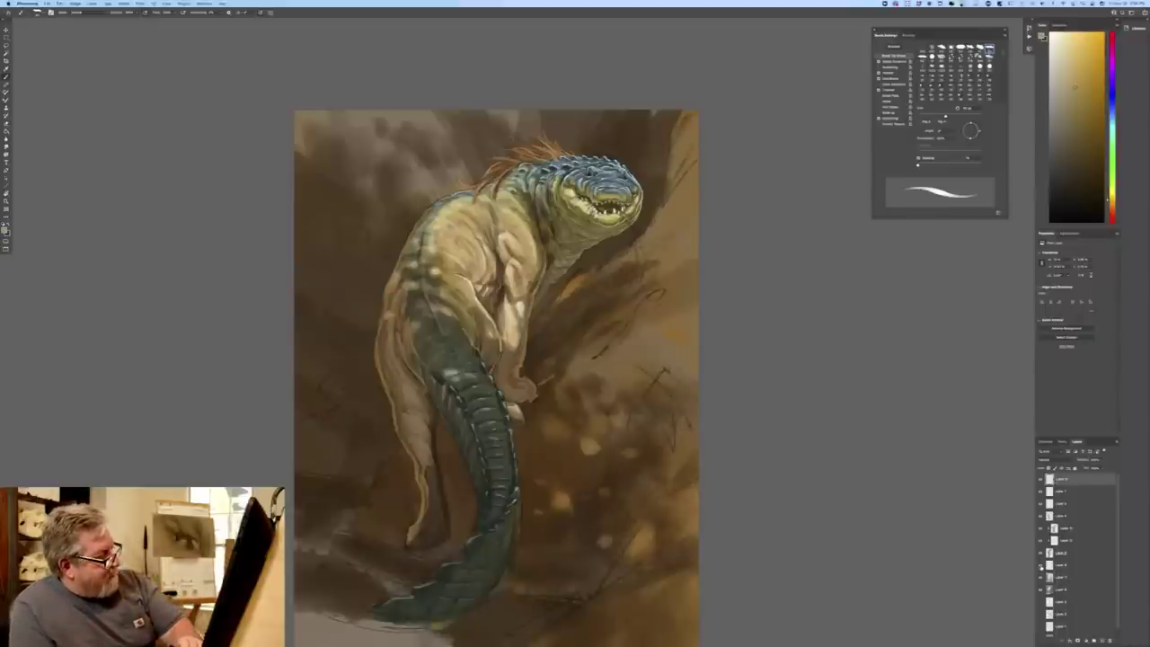
click(1065, 566)
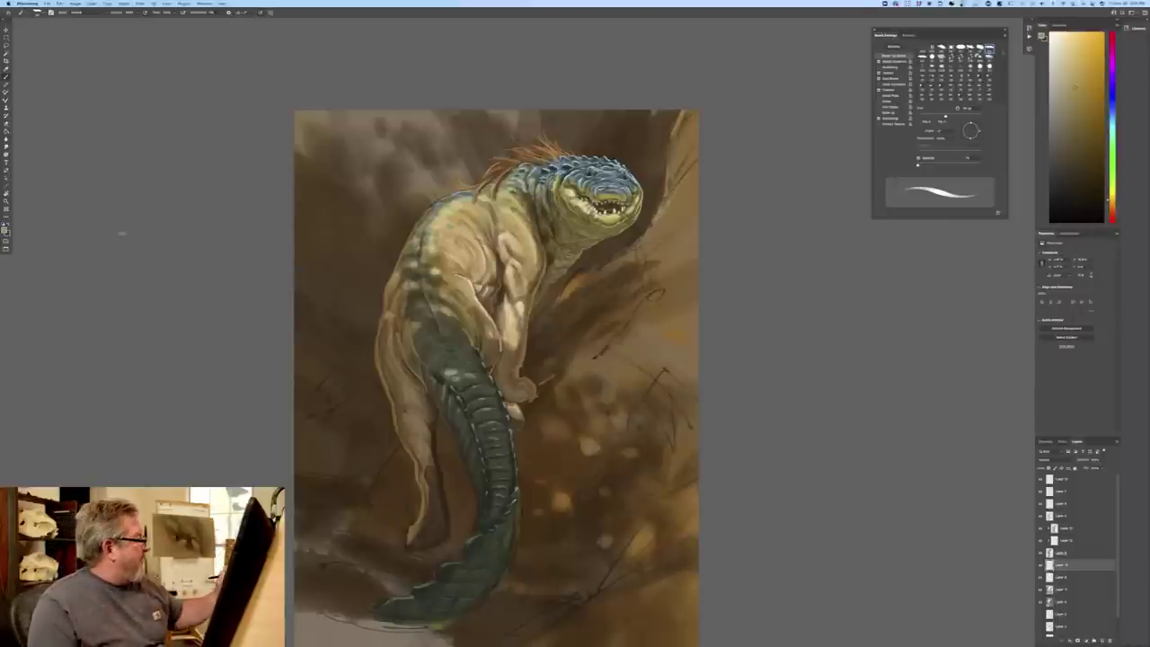
- Choose a light orange-tan and paint bark highlights and texture along the tree trunk behind the creature's head
click(4, 230)
click(256, 240)
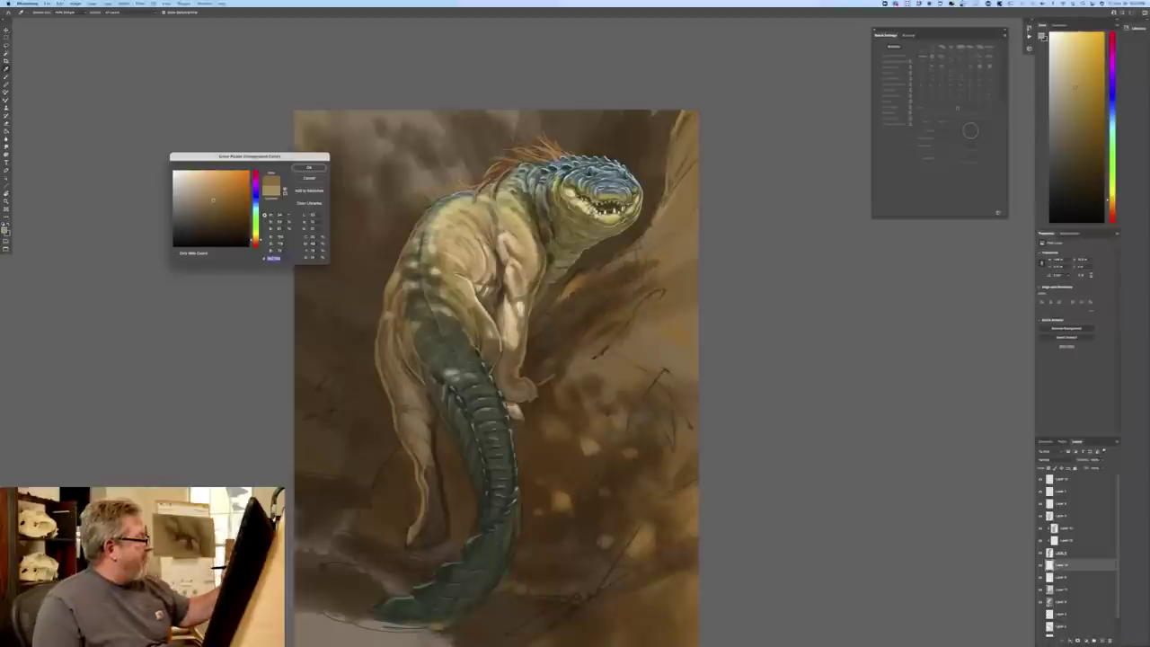
click(308, 167)
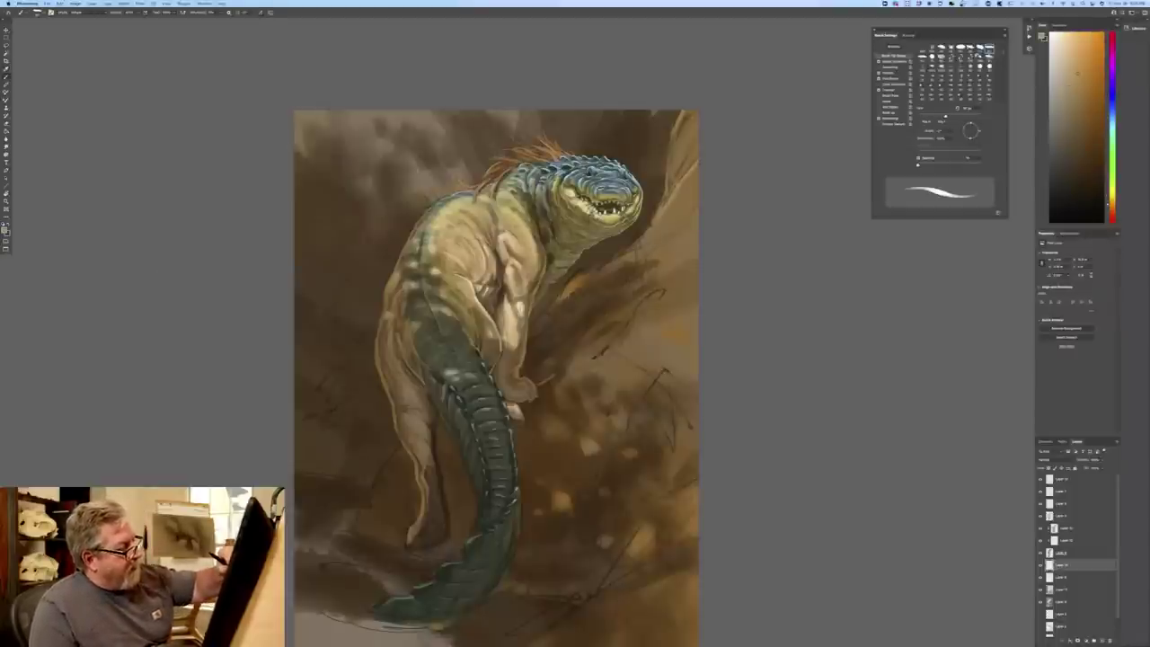
drag(674, 230, 663, 239)
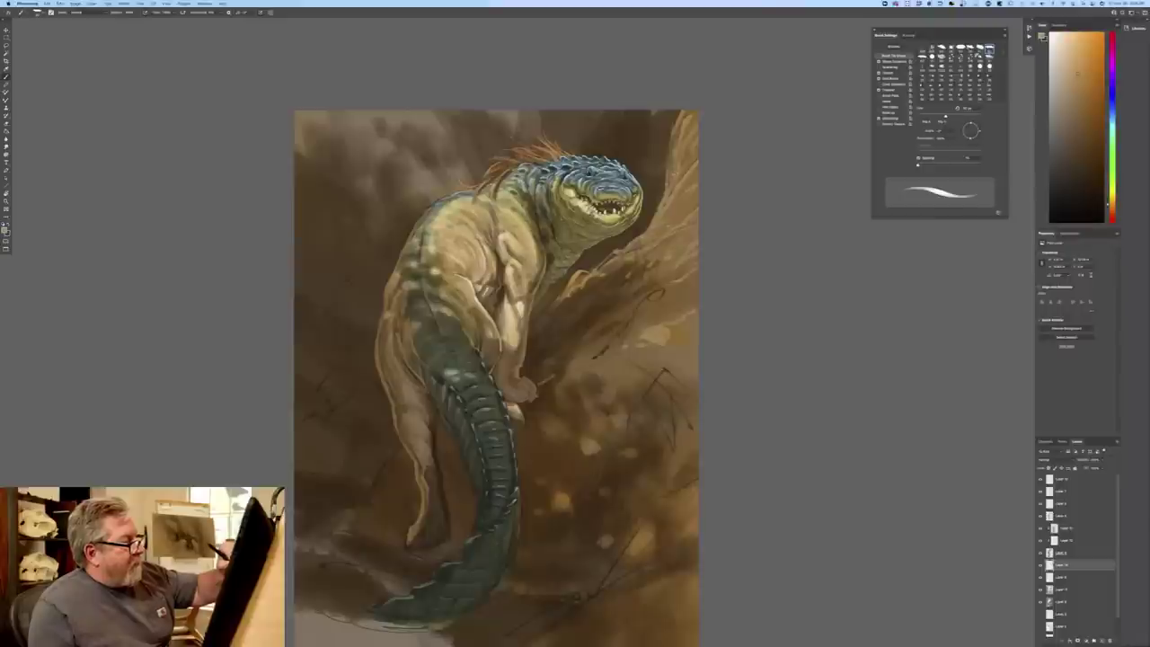
drag(680, 111, 649, 222)
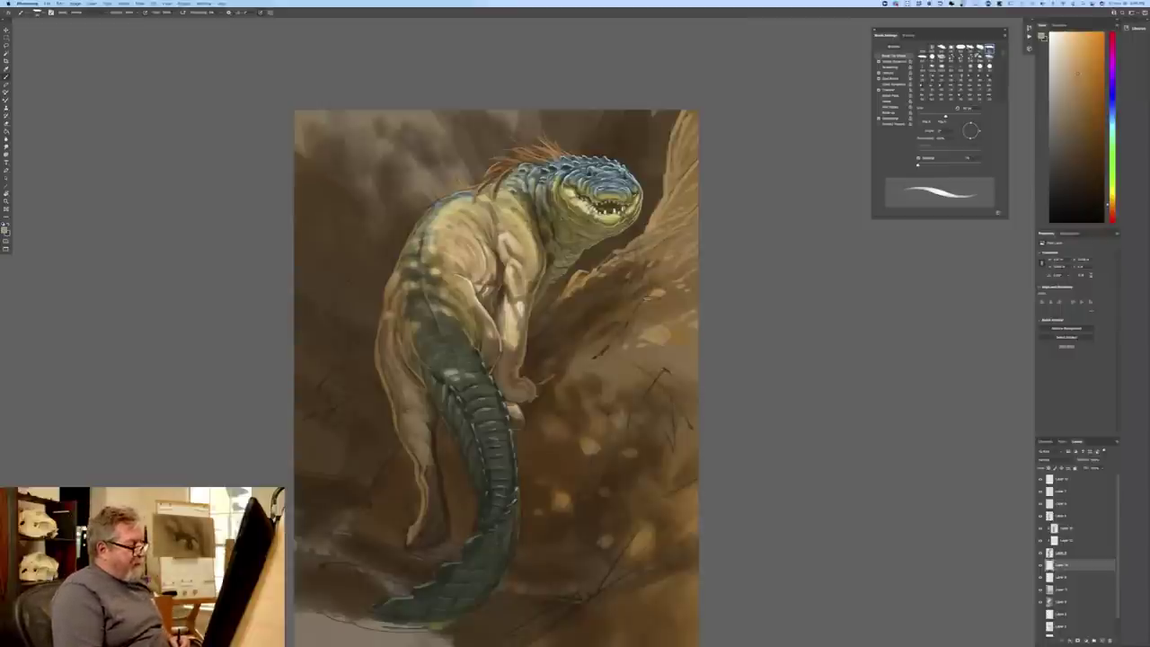
- Choose a dark brown and paint shadow strokes into the trunk beside the creature's forearm
click(4, 230)
click(226, 221)
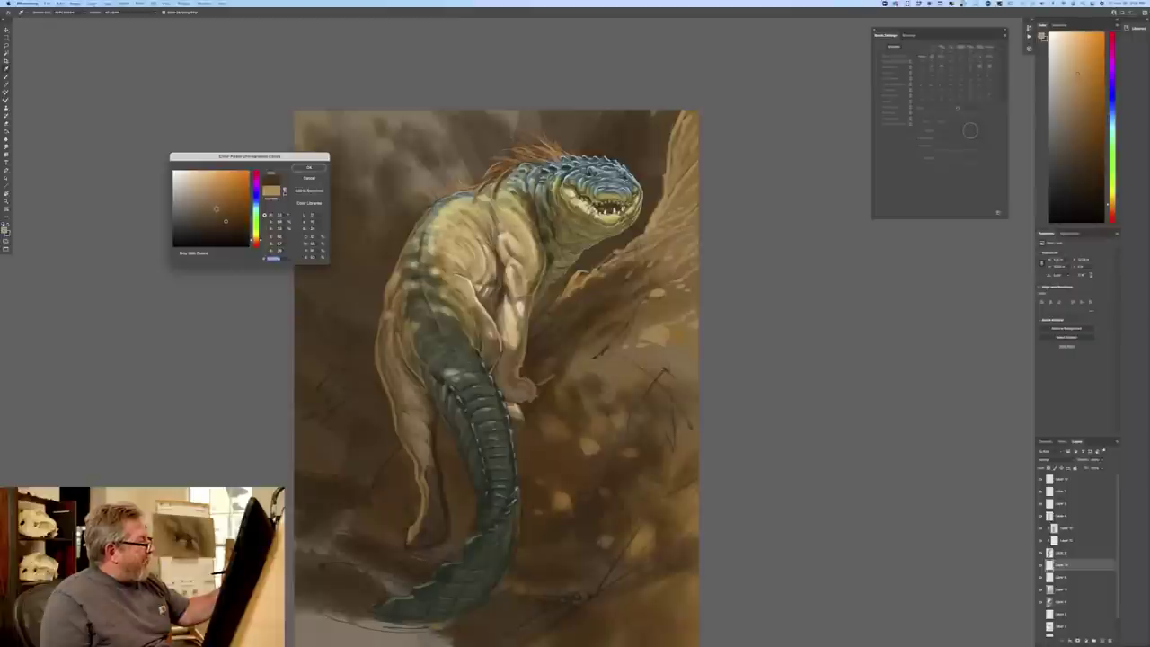
click(308, 168)
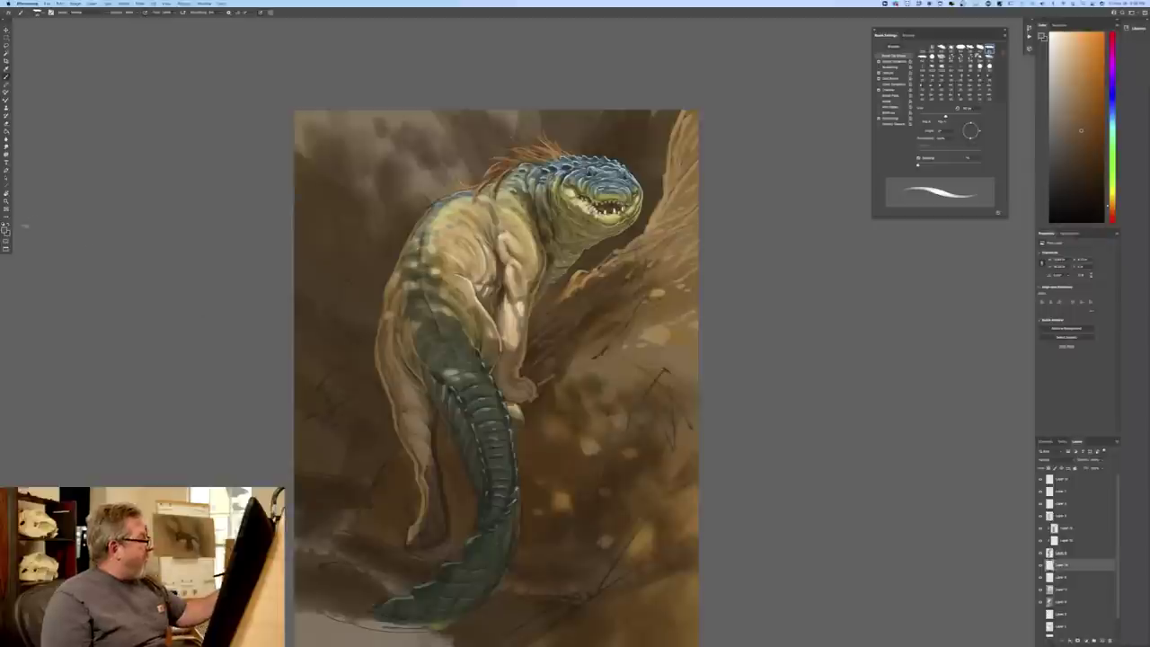
- Choose a muted grey-brown and start painting a thin root in the background beside the lower hind leg
click(7, 229)
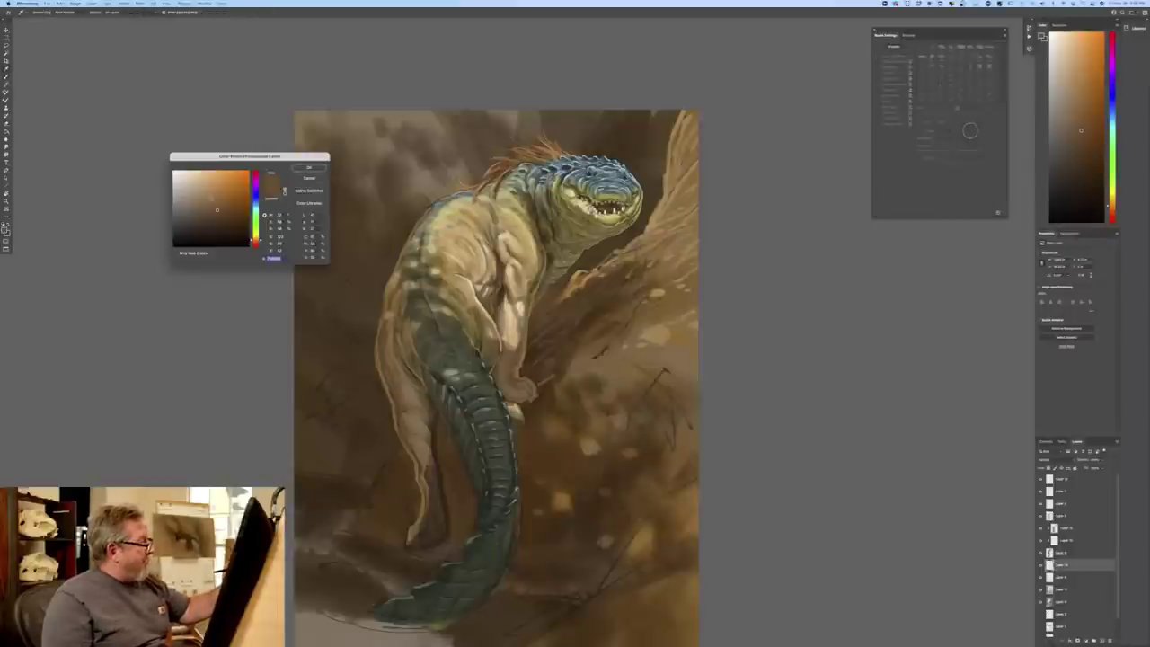
click(204, 199)
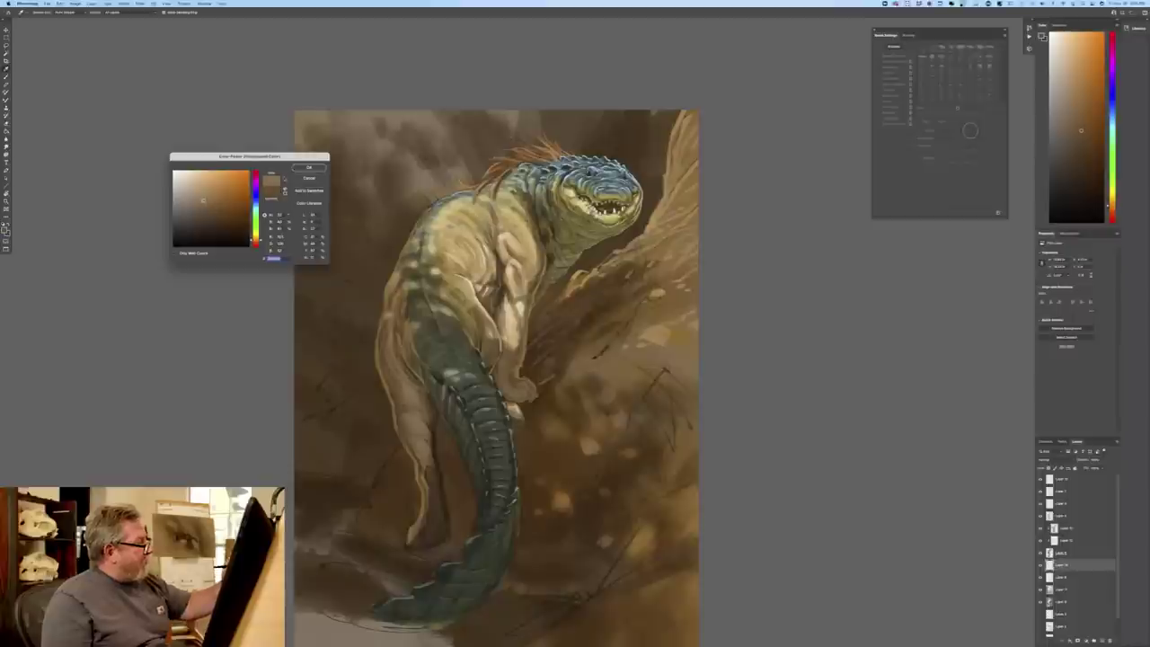
click(309, 167)
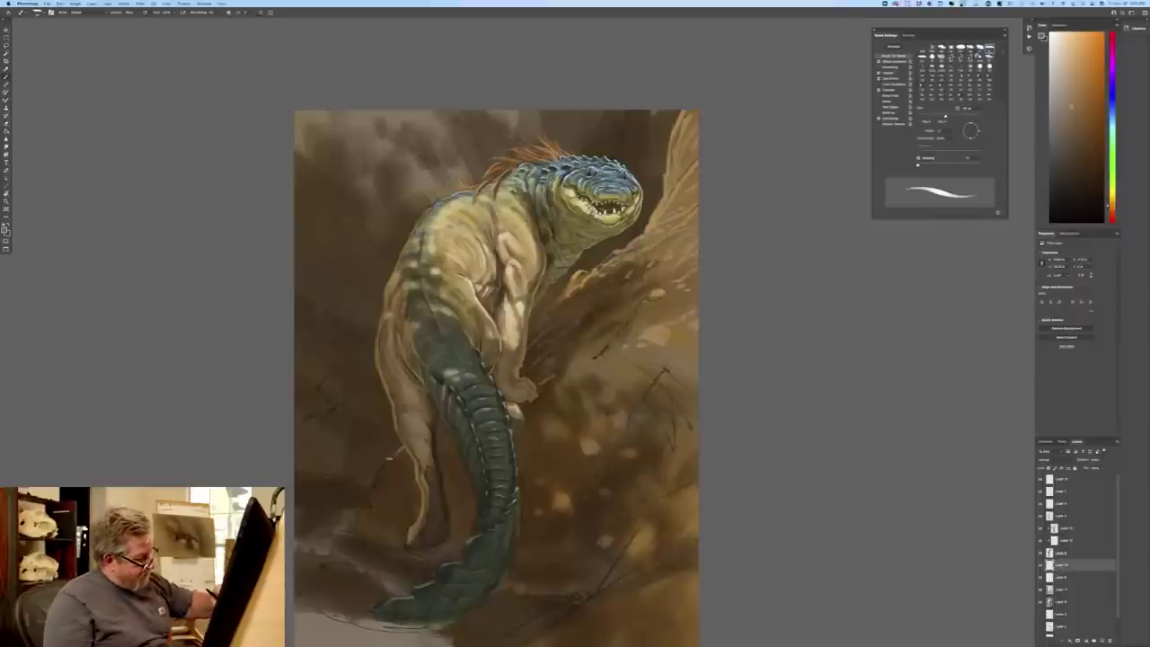
drag(375, 481, 362, 493)
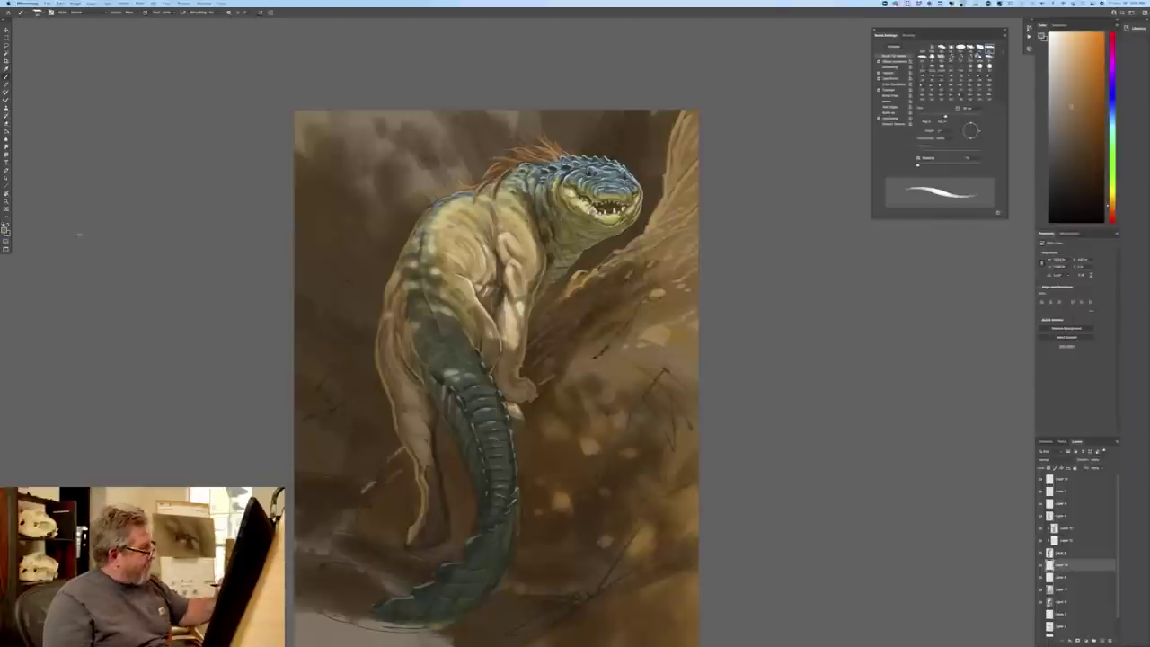
- Choose a darker brown and extend the root into branching roots behind the lower hind leg
click(8, 229)
click(227, 221)
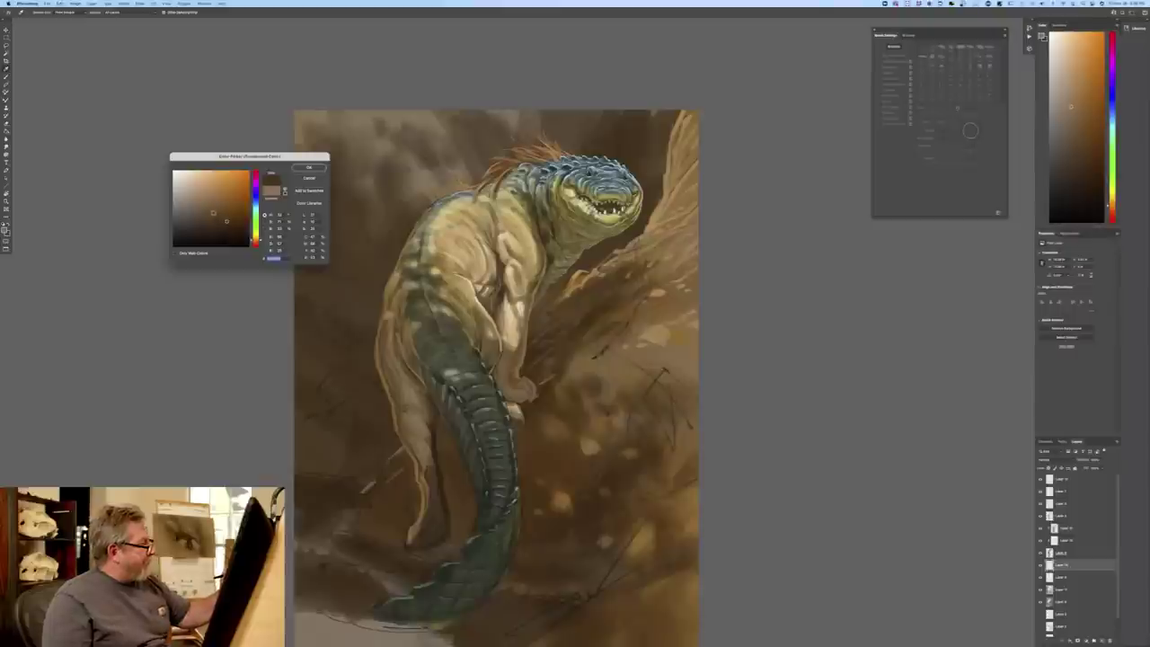
click(212, 212)
click(308, 167)
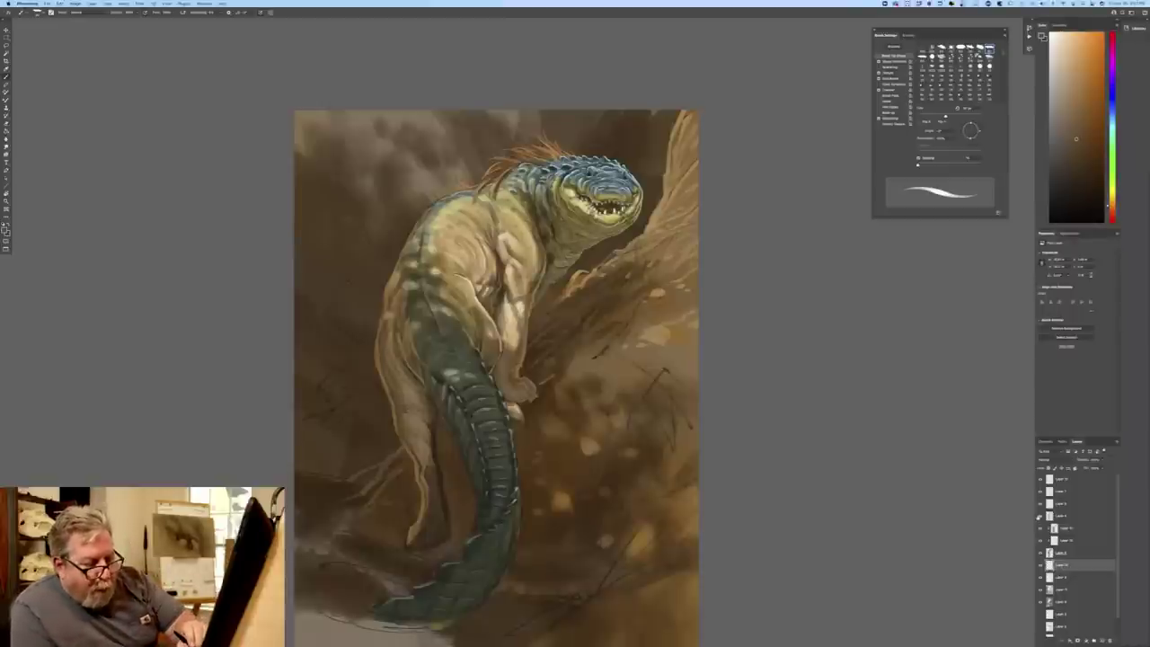
- Toggle a creature detail layer to identify its content, and make the layer directly beneath it active
click(1040, 505)
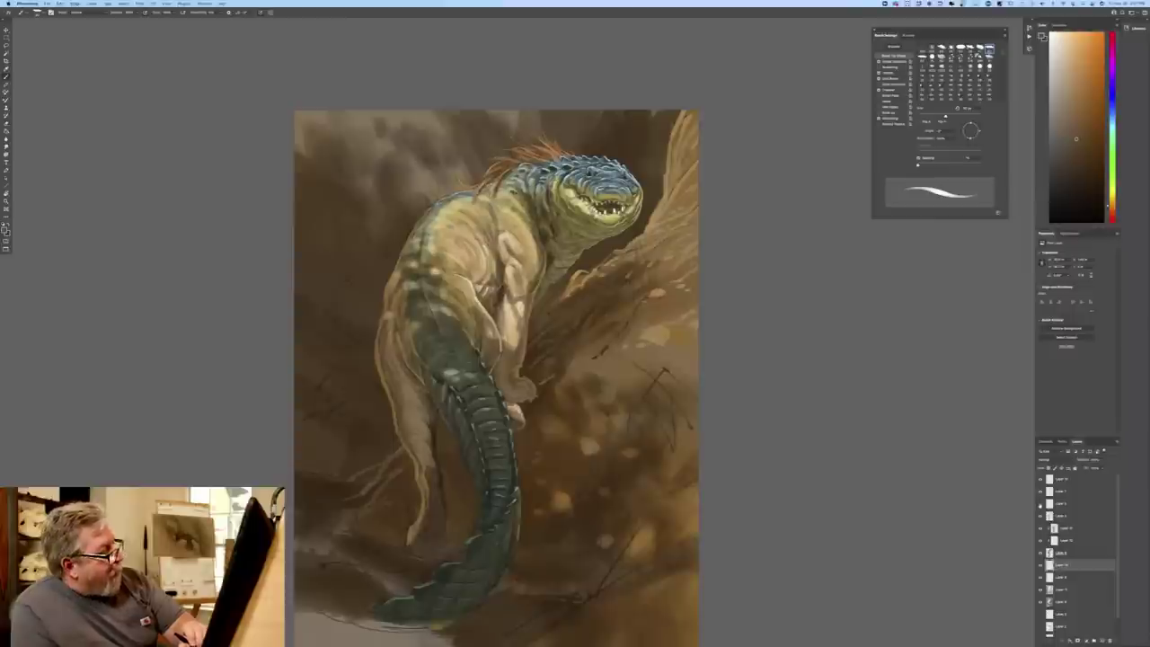
click(1039, 505)
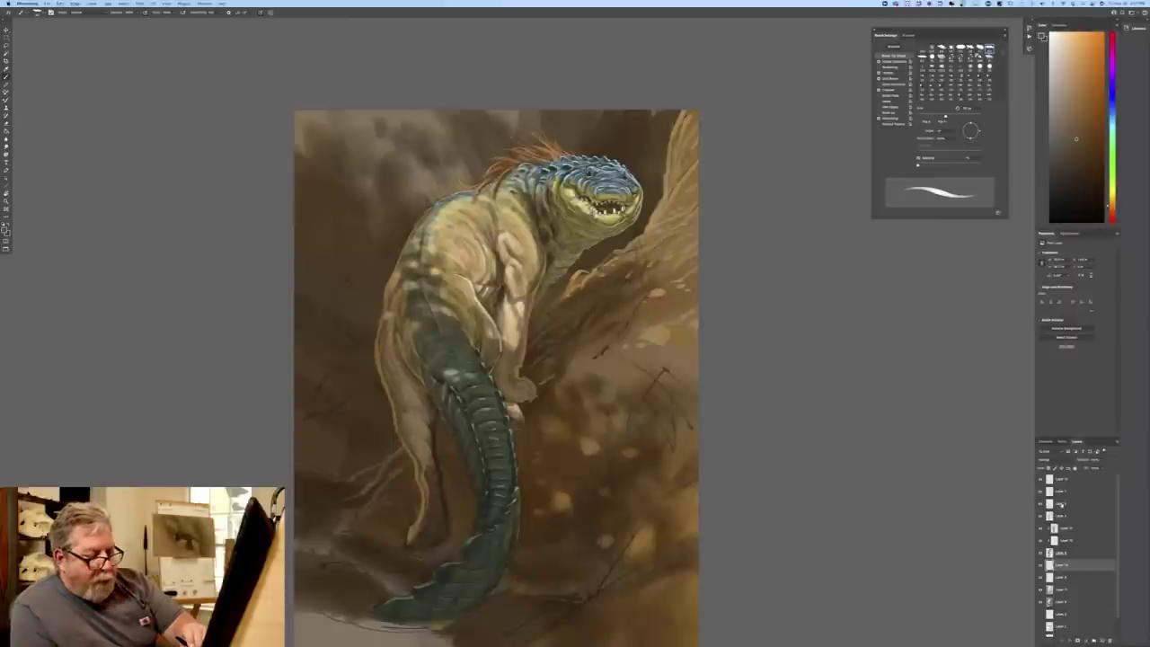
click(1061, 505)
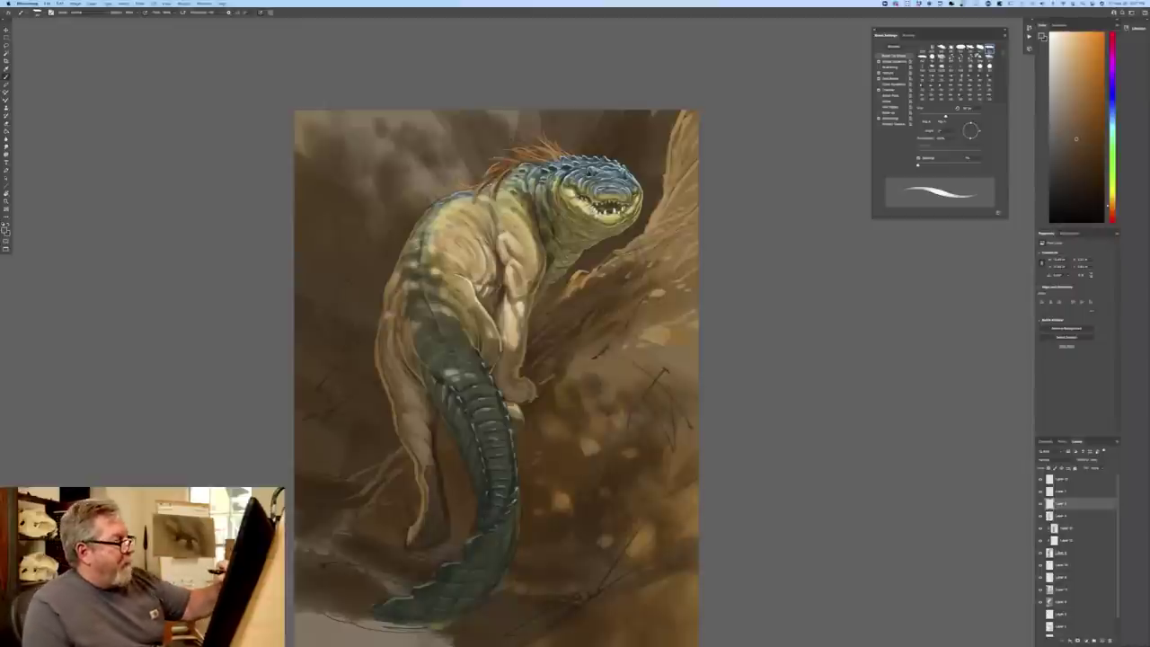
click(1057, 518)
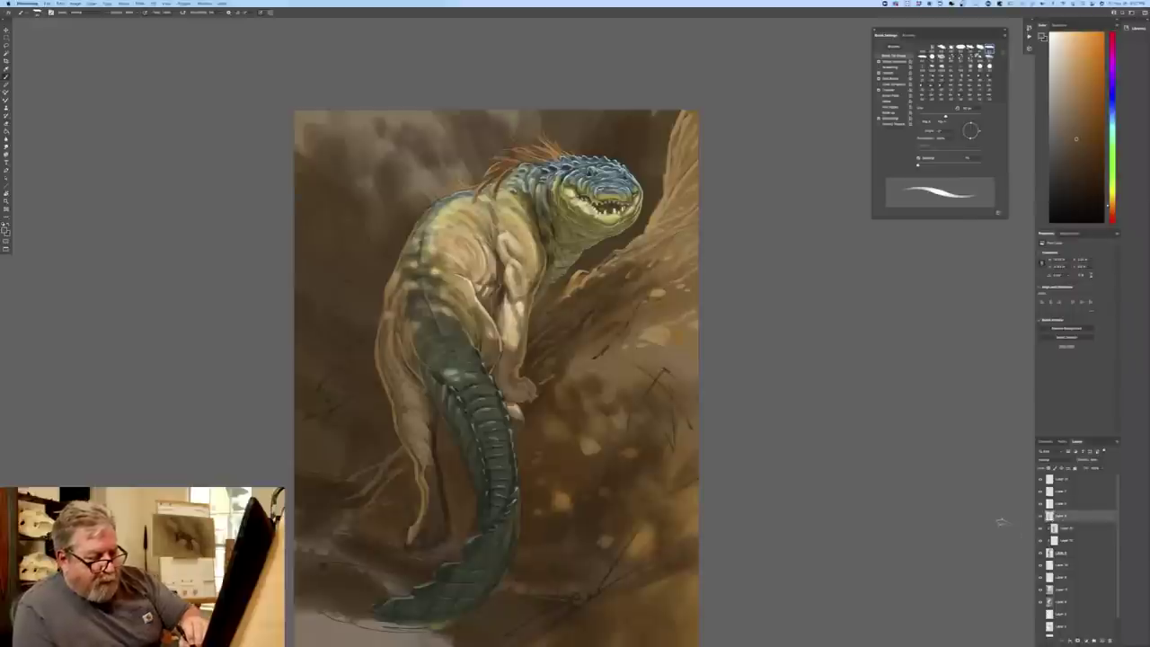
click(1053, 492)
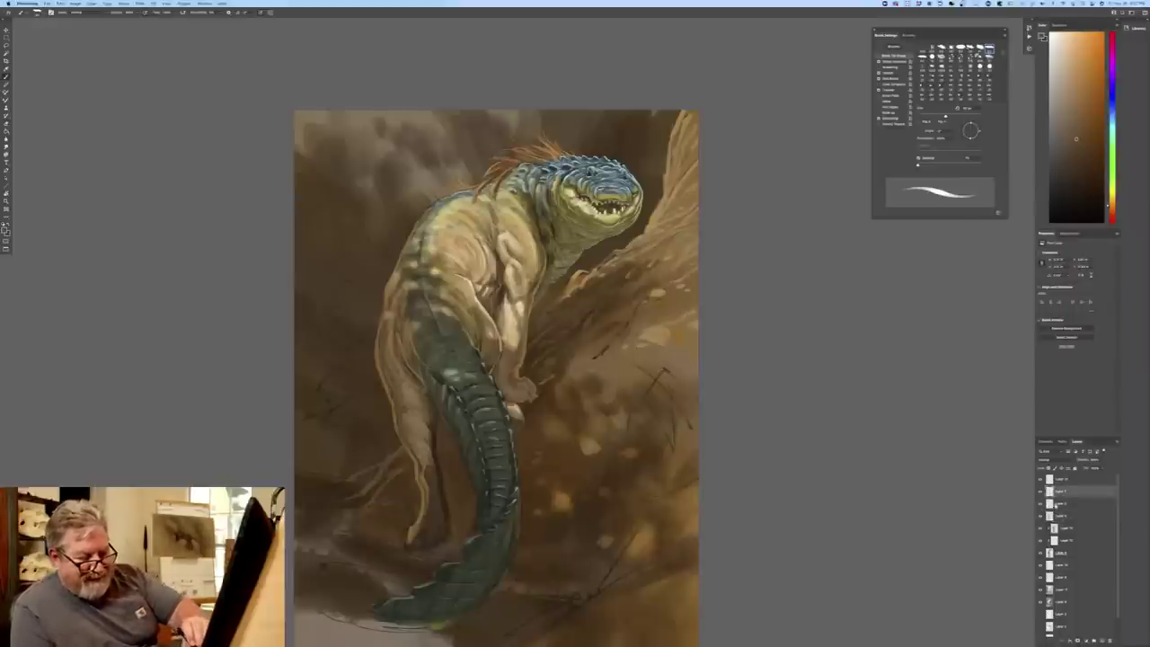
click(1059, 516)
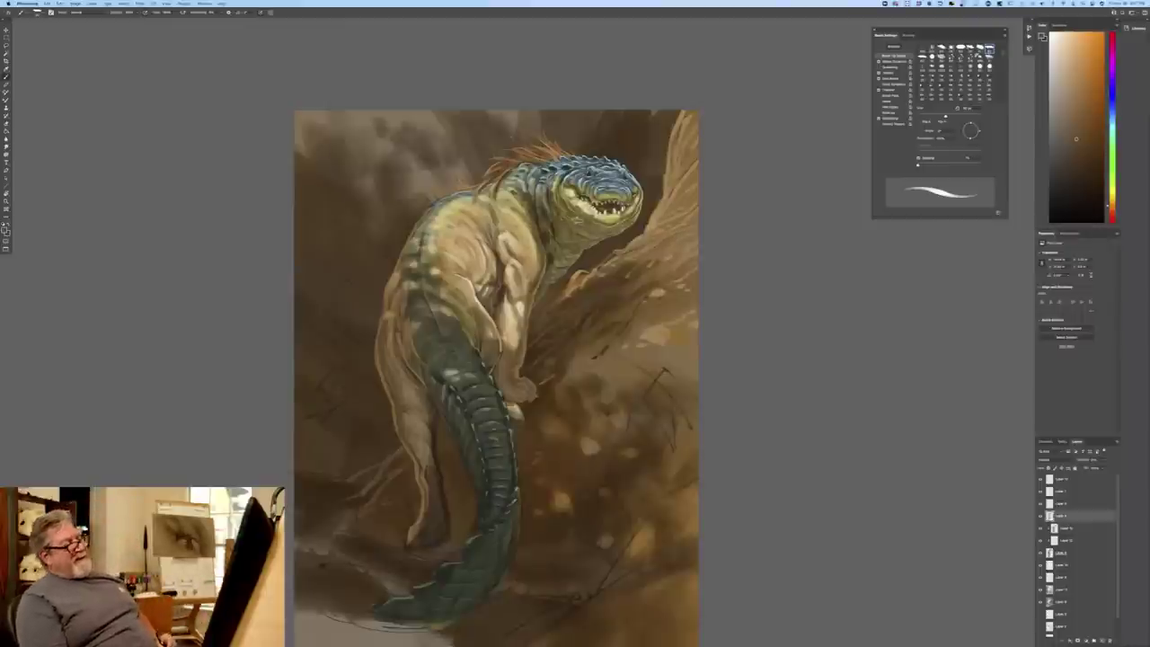
key(super+minus)
key(super+minus)
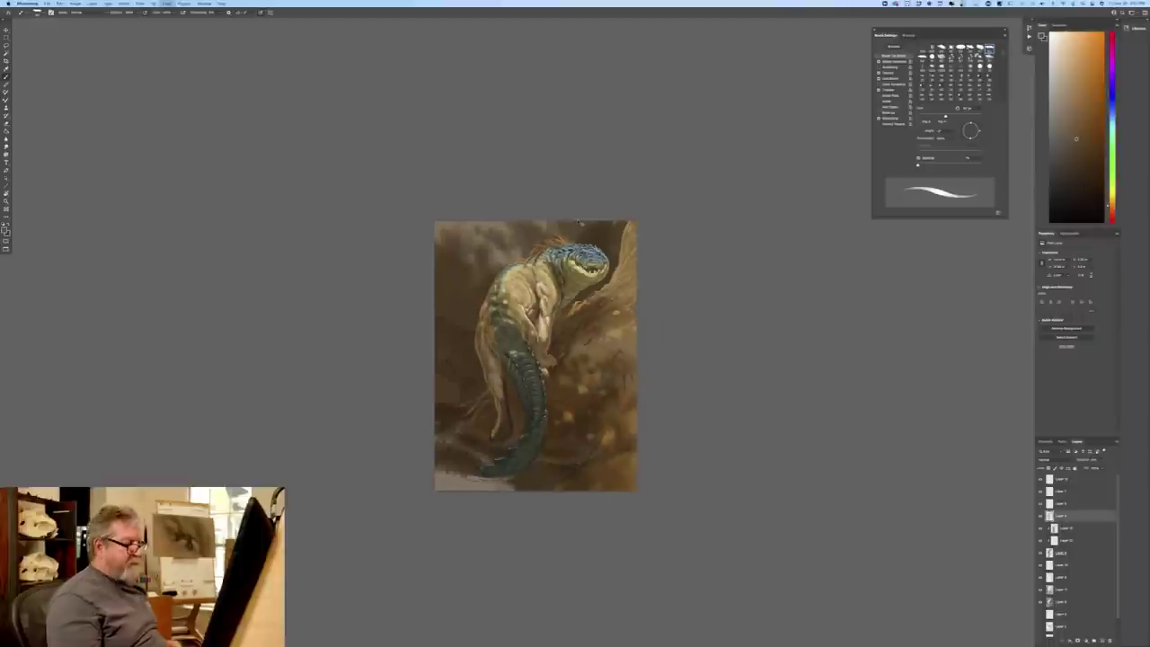
- Make the layer below the creature layers active, sample a light tan, and paint highlight strokes on the trunk beside the hand
key(super+plus)
key(super+plus)
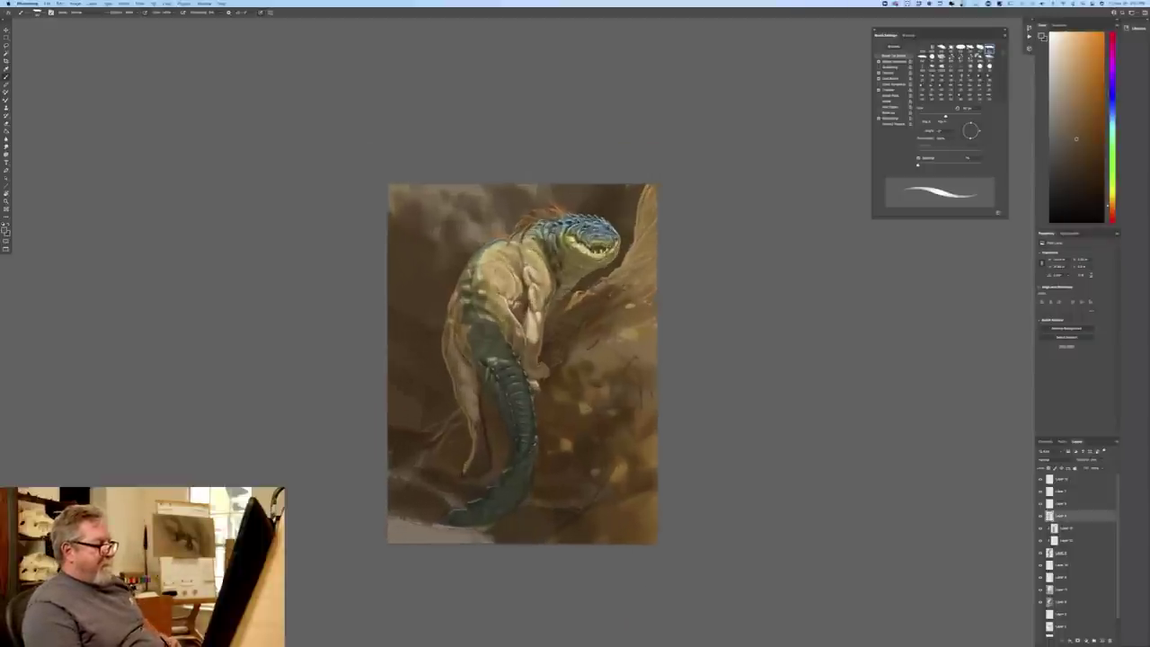
key(ctrl+plus)
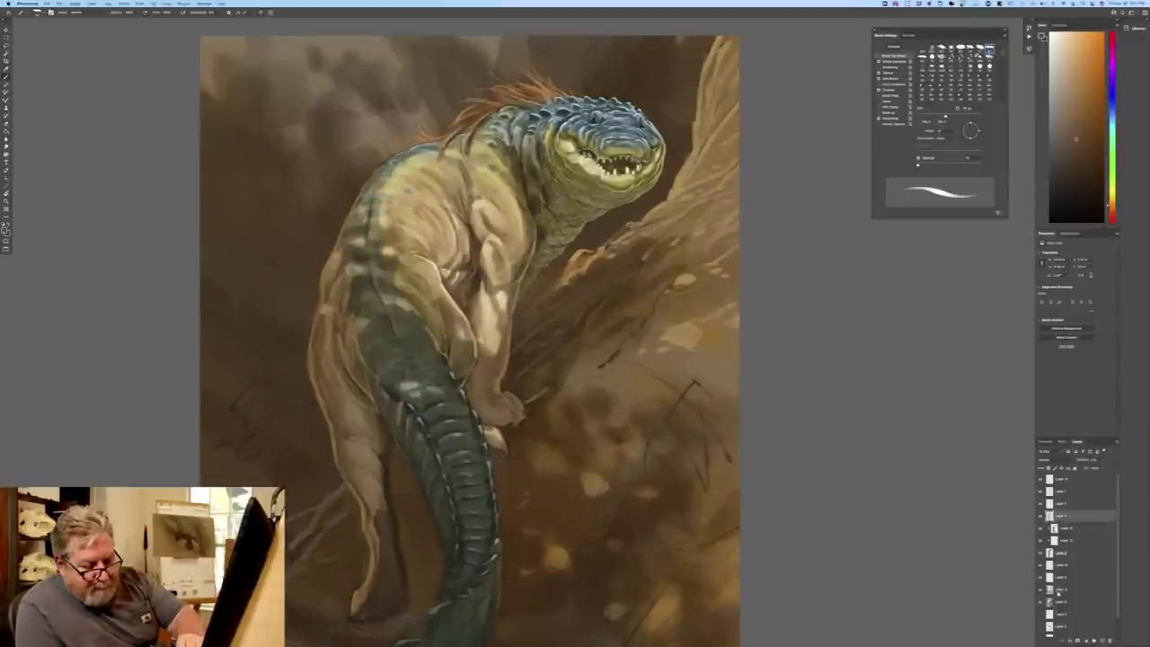
click(1058, 567)
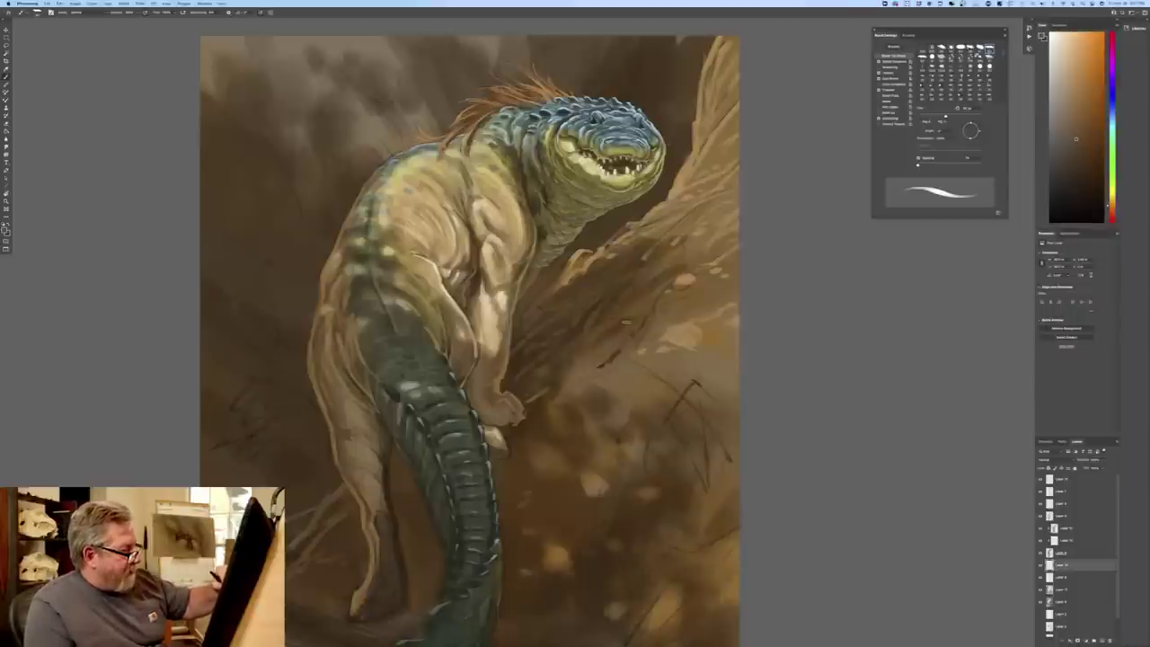
click(5, 229)
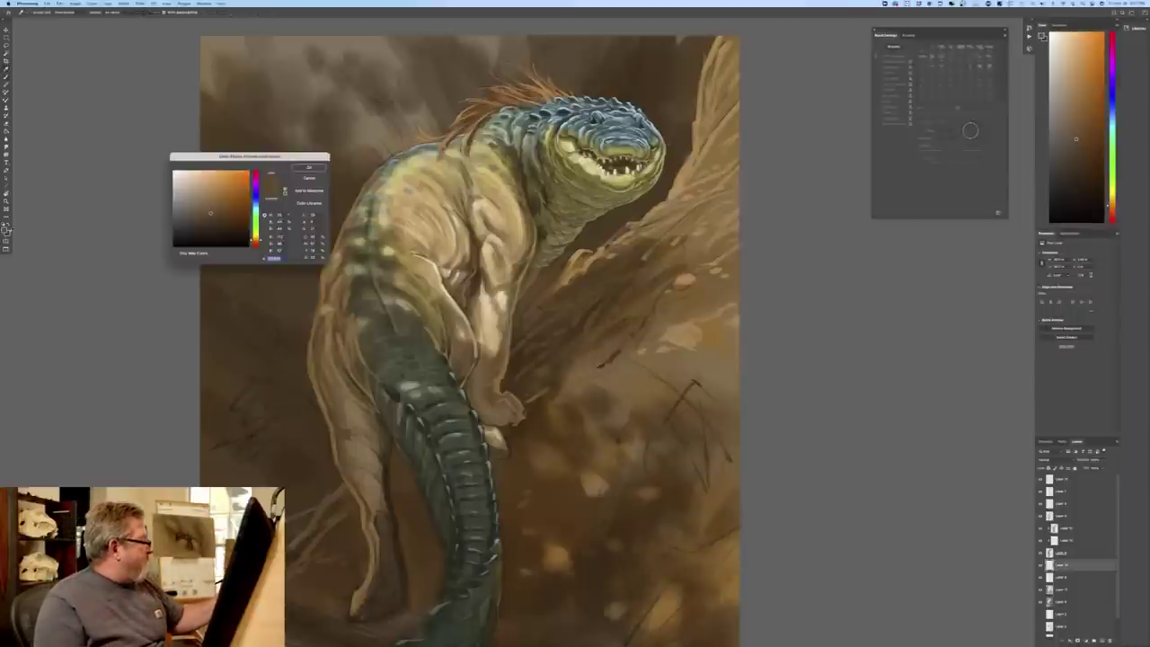
click(672, 336)
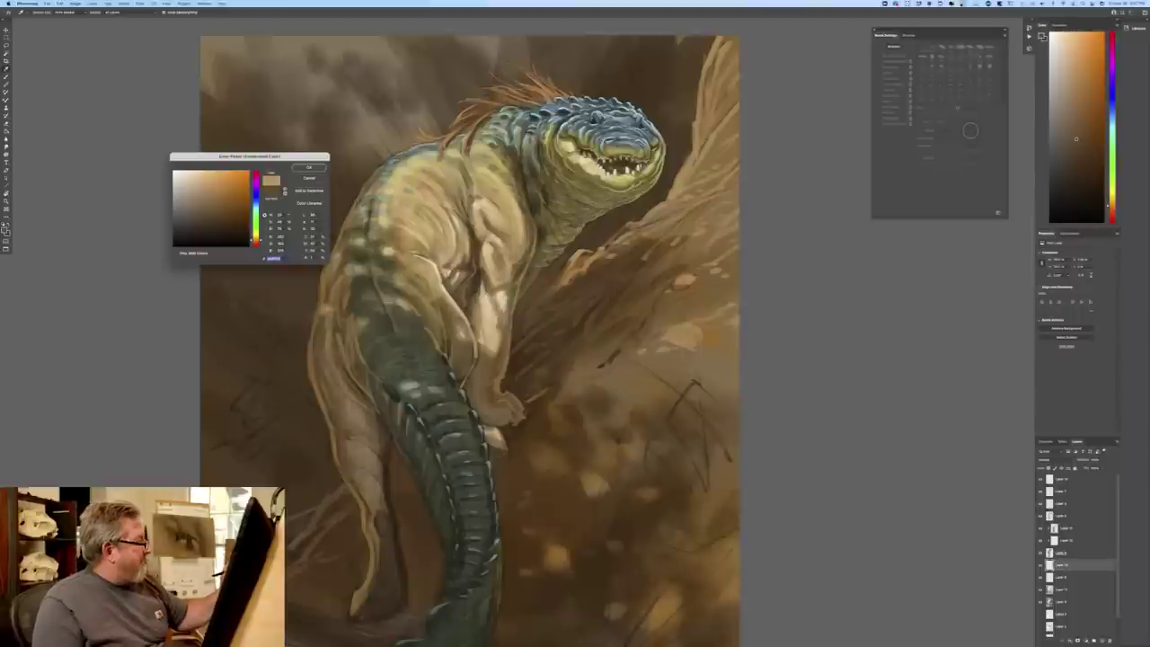
click(309, 167)
mouse_move(587, 357)
mouse_down()
mouse_move(578, 367)
mouse_move(597, 366)
mouse_move(575, 385)
mouse_up()
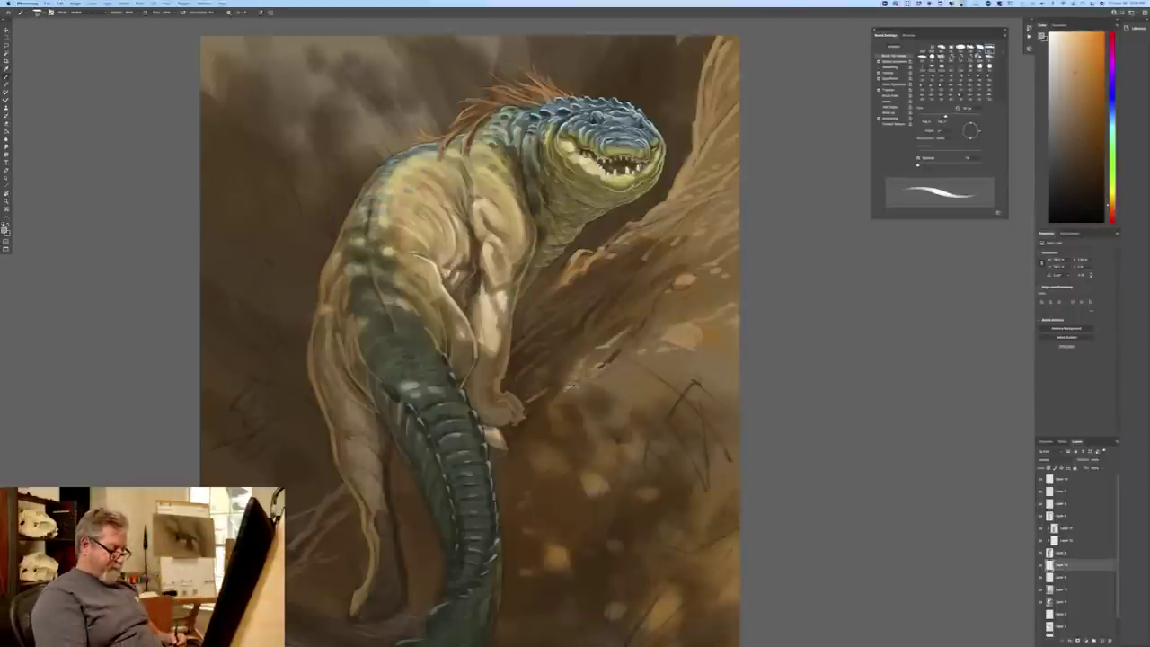
- Try light texture marks on the trunk with an enlarged scratchy brush, undoing the test strokes
key(ctrl+minus)
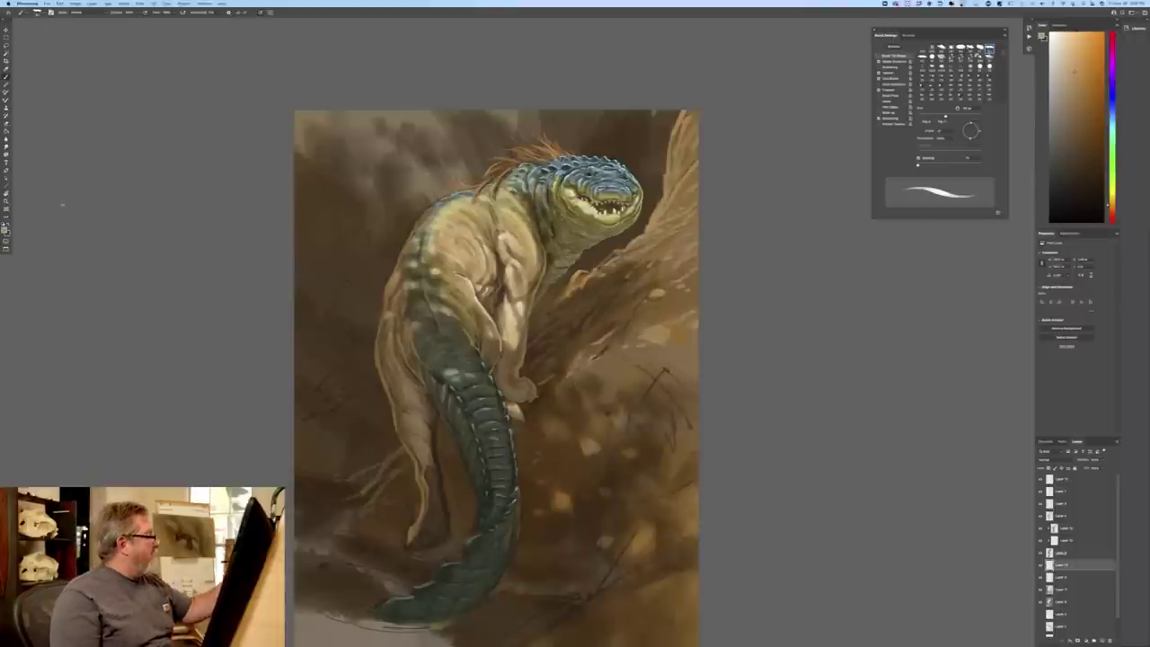
click(38, 14)
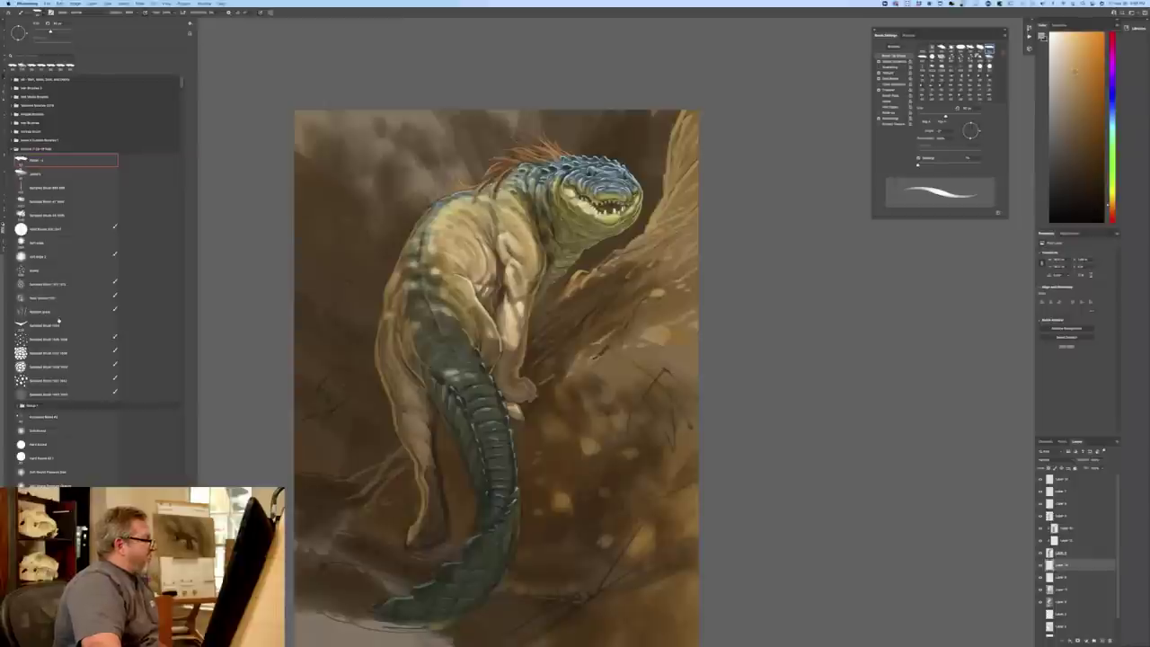
click(31, 311)
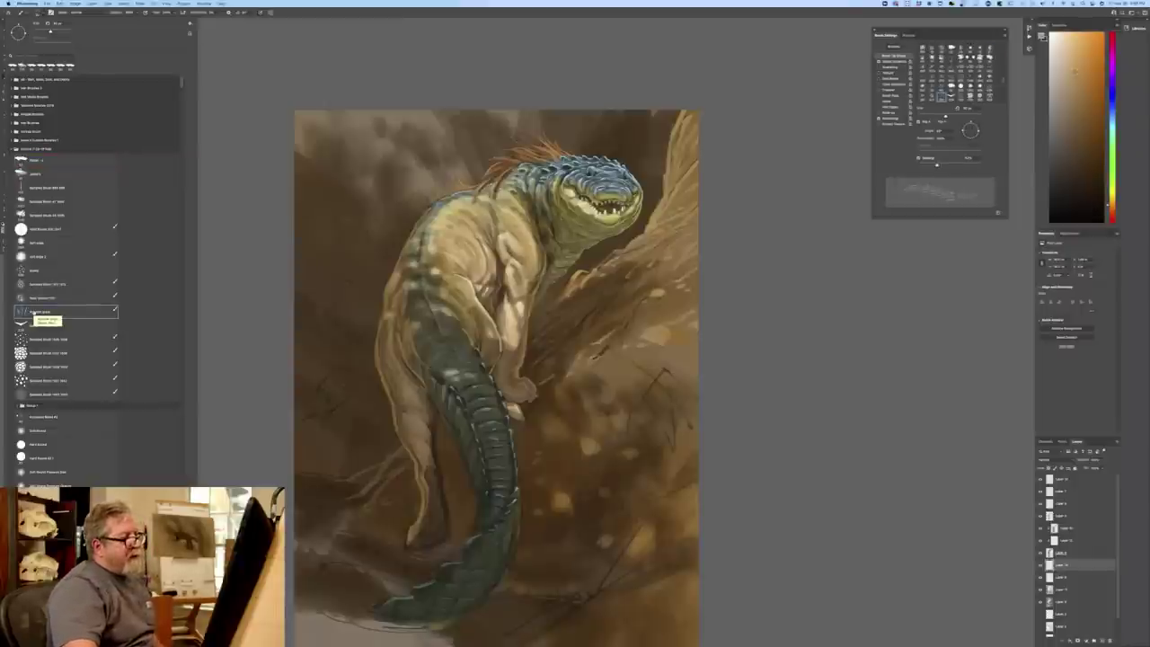
click(259, 282)
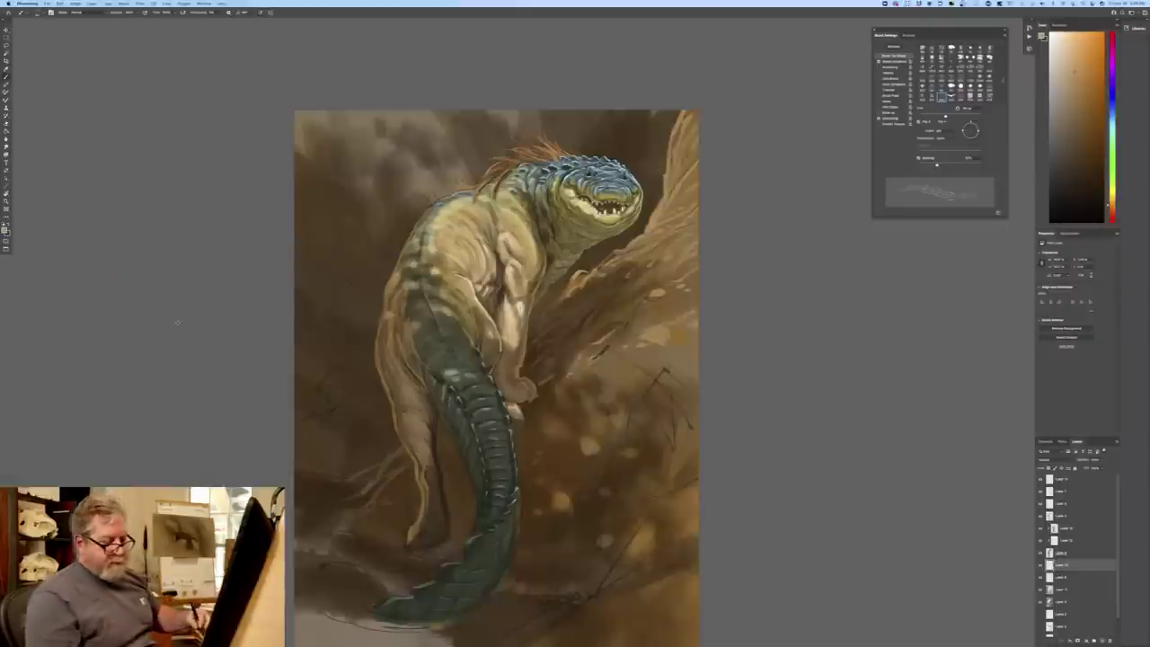
key(])
key(])
key(])
key(])
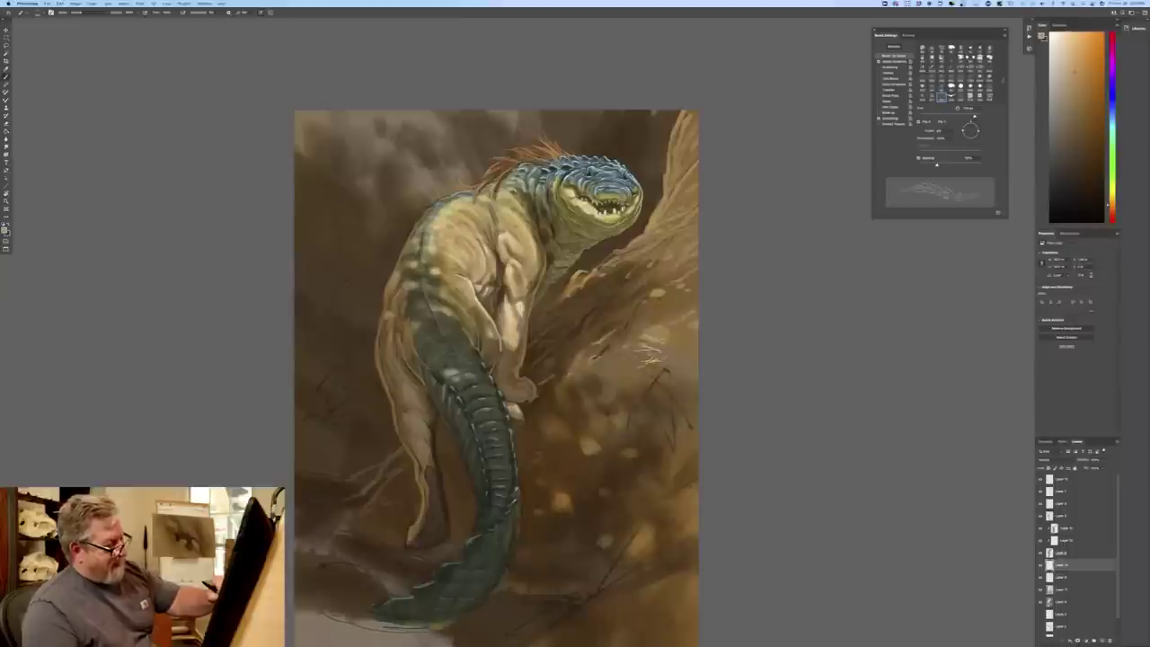
key(super+z)
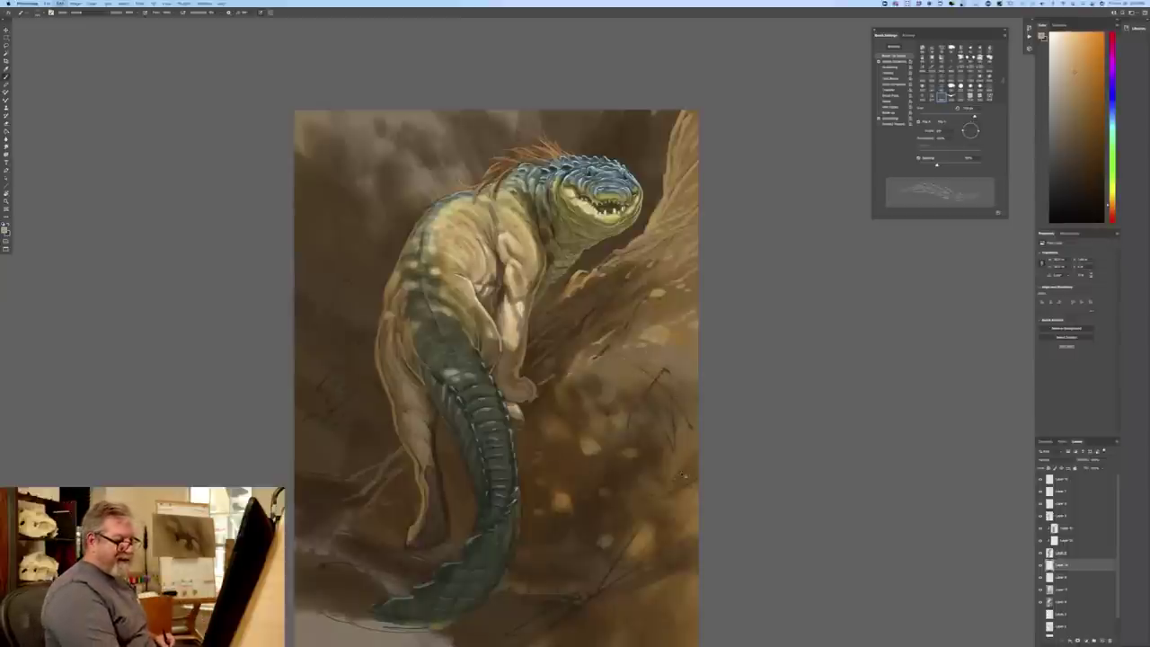
drag(687, 464, 672, 478)
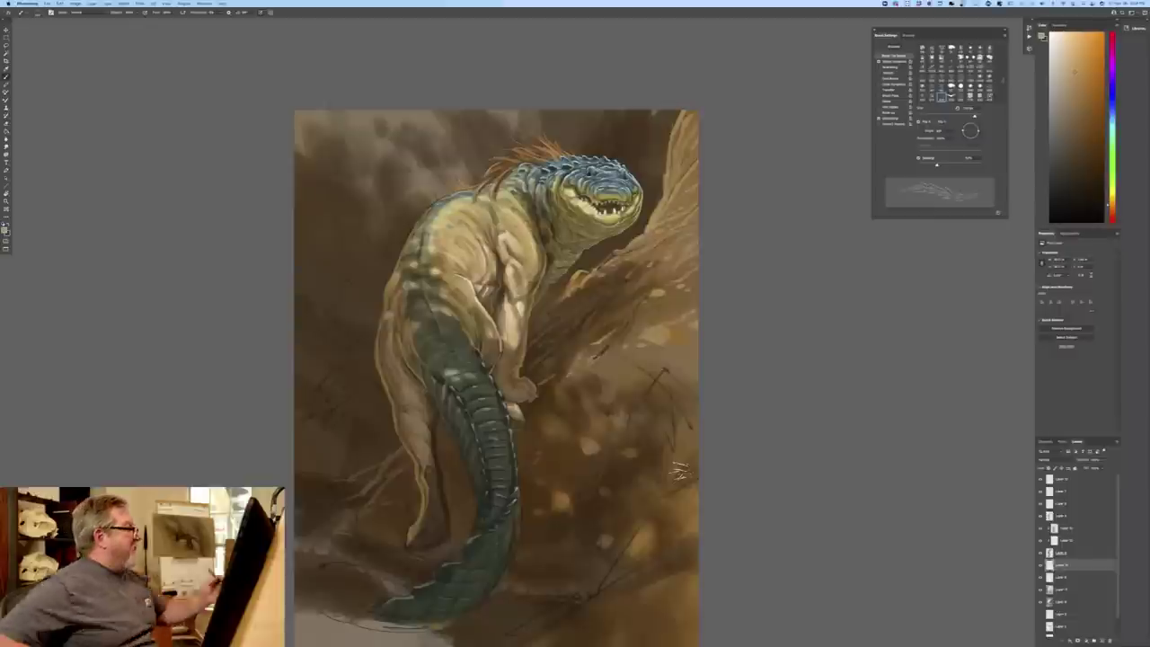
- Browse the brush presets and choose a scattered fleck brush from the first brush group
click(38, 13)
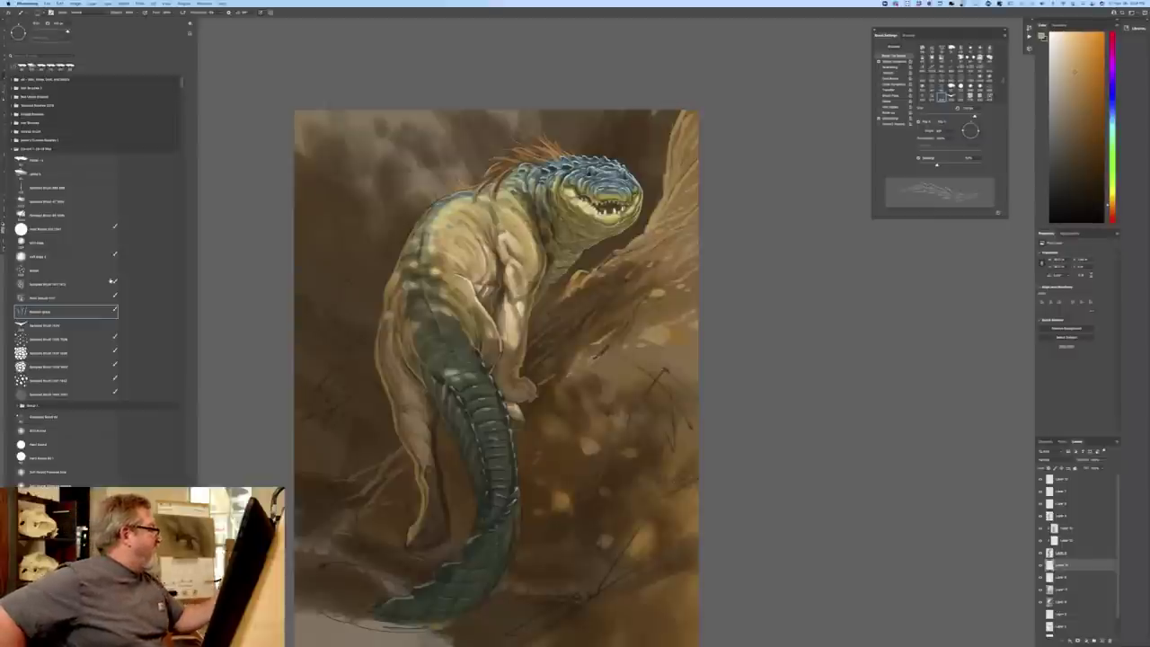
click(226, 253)
click(38, 12)
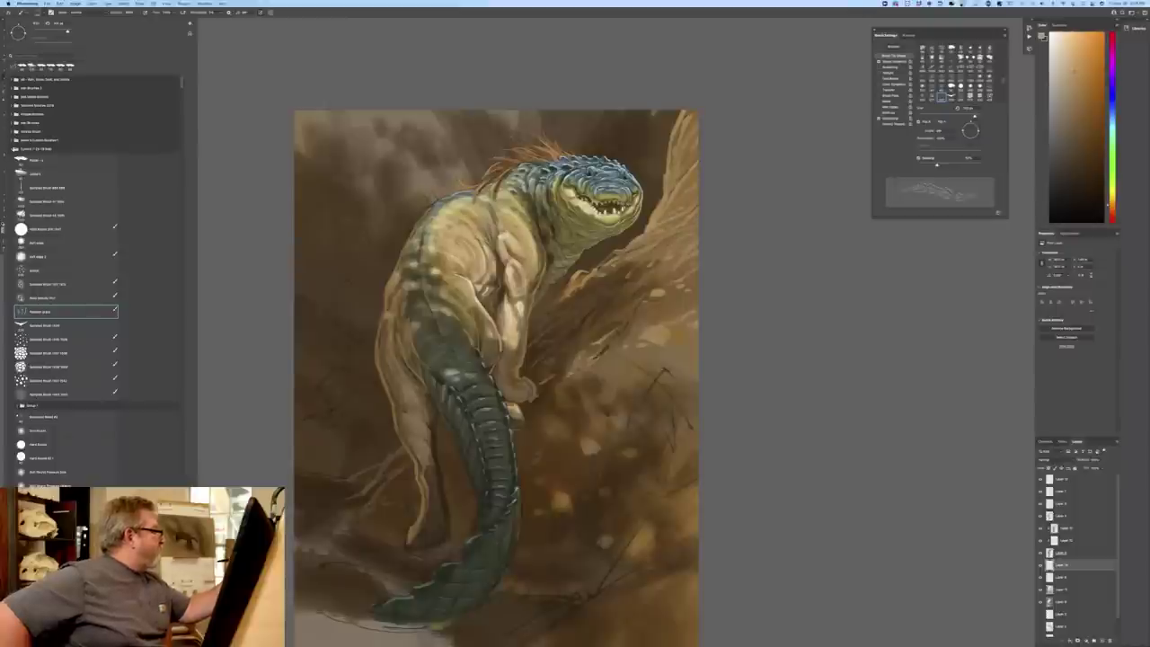
click(15, 79)
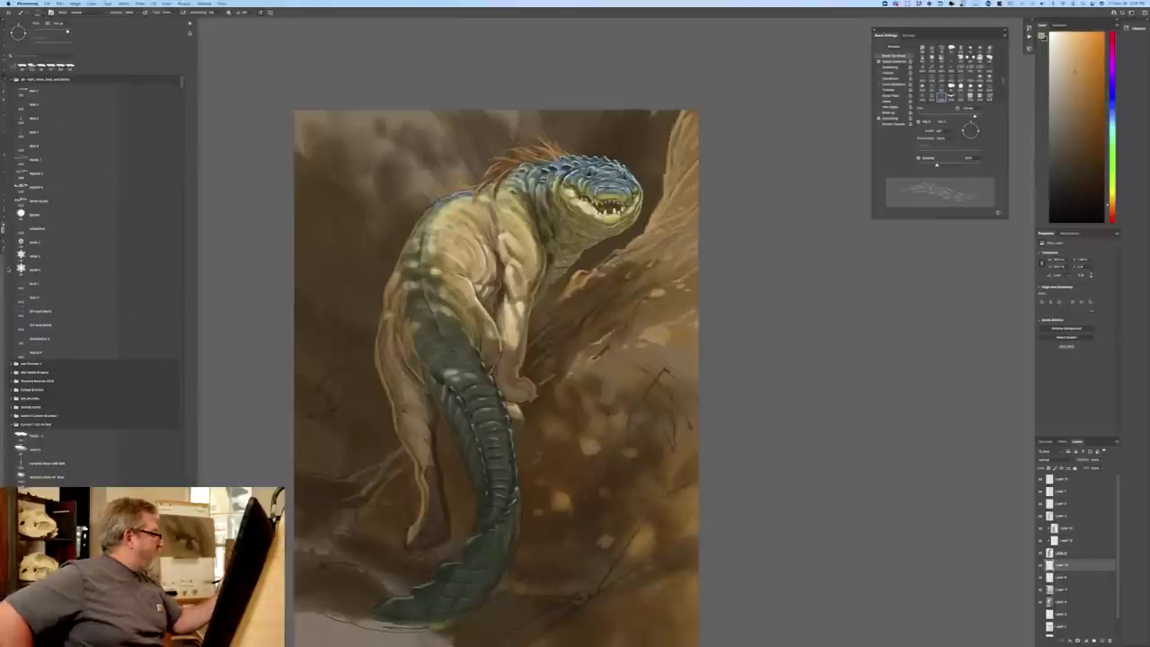
click(30, 312)
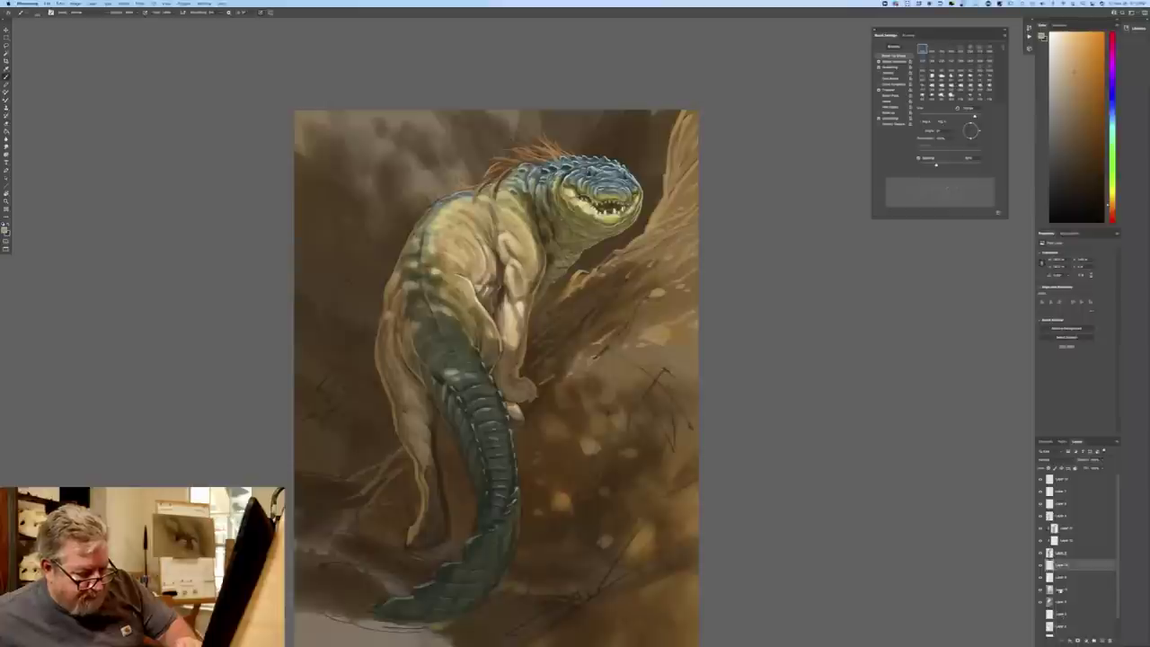
- Make the background painting layer two rows below active and choose a medium brown as the foreground colour
click(1067, 593)
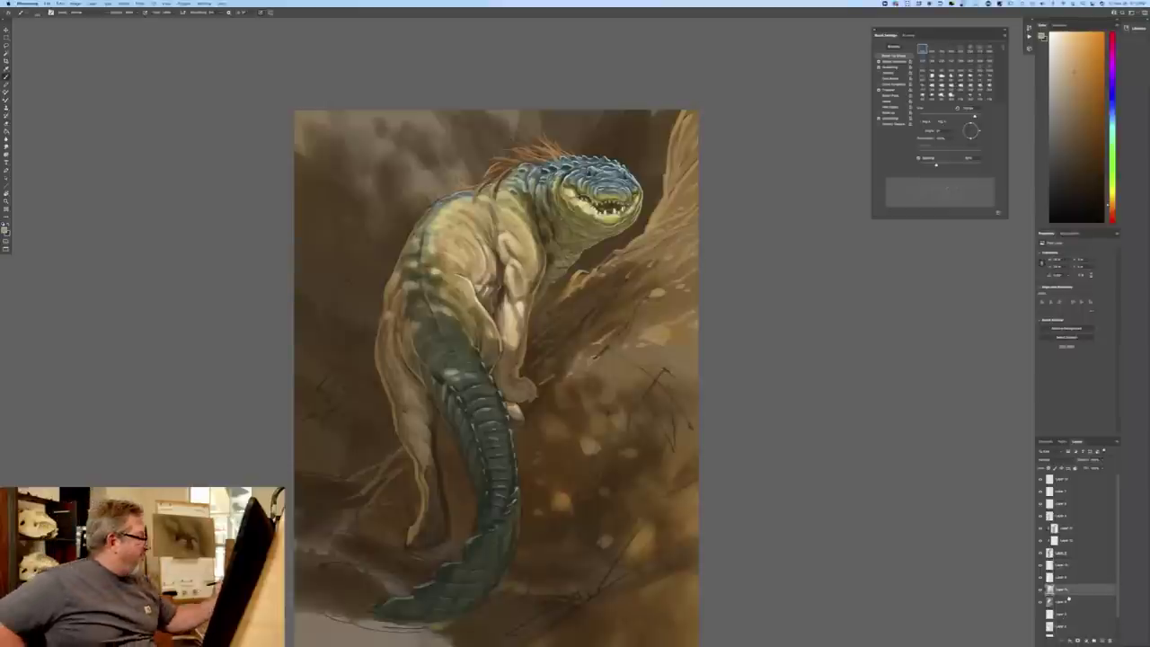
click(5, 229)
click(355, 210)
click(548, 457)
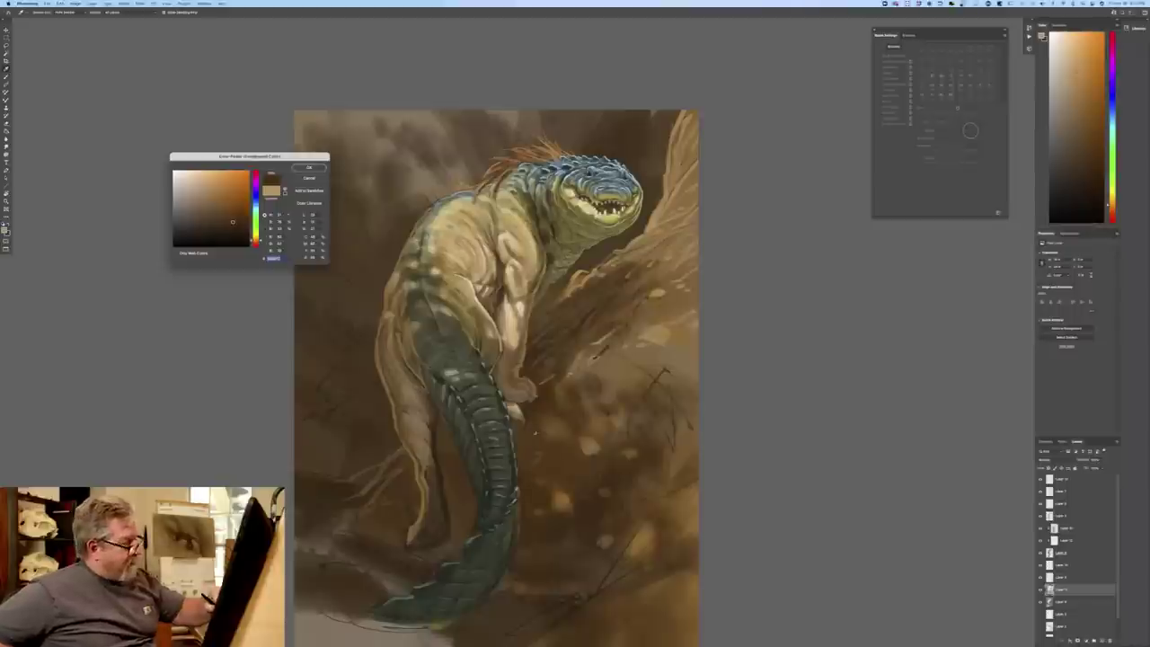
click(210, 212)
key(Return)
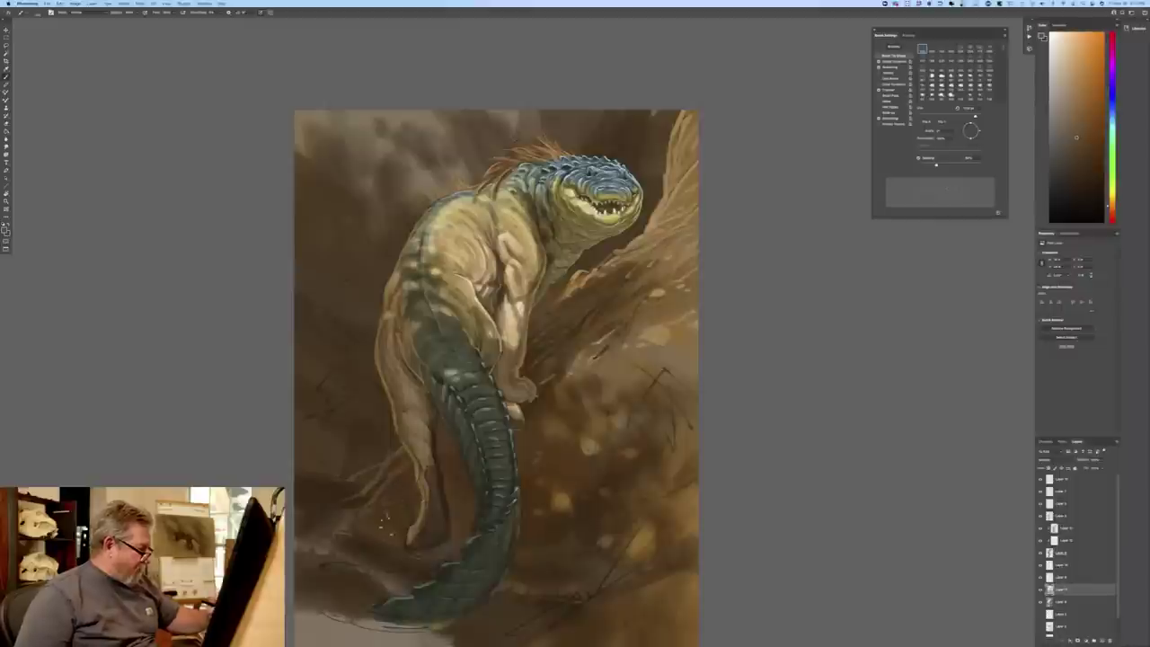
- Try scattered fleck strokes over the trunk and the ground beside the tail, undoing the test marks
key(ctrl+z)
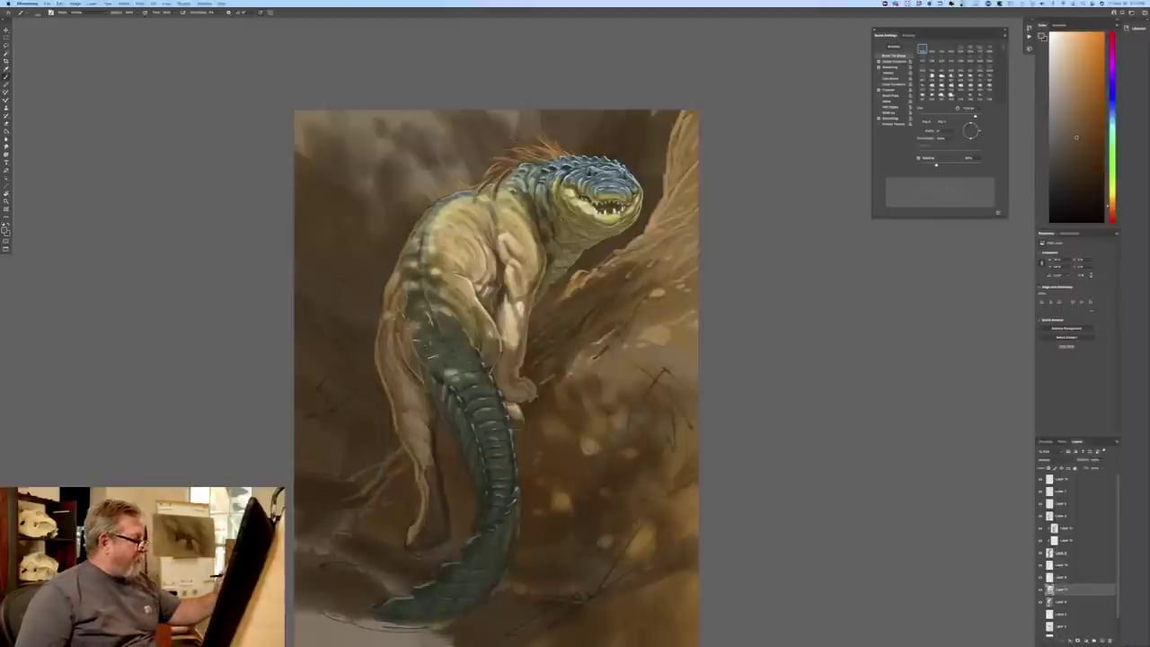
drag(549, 466, 567, 424)
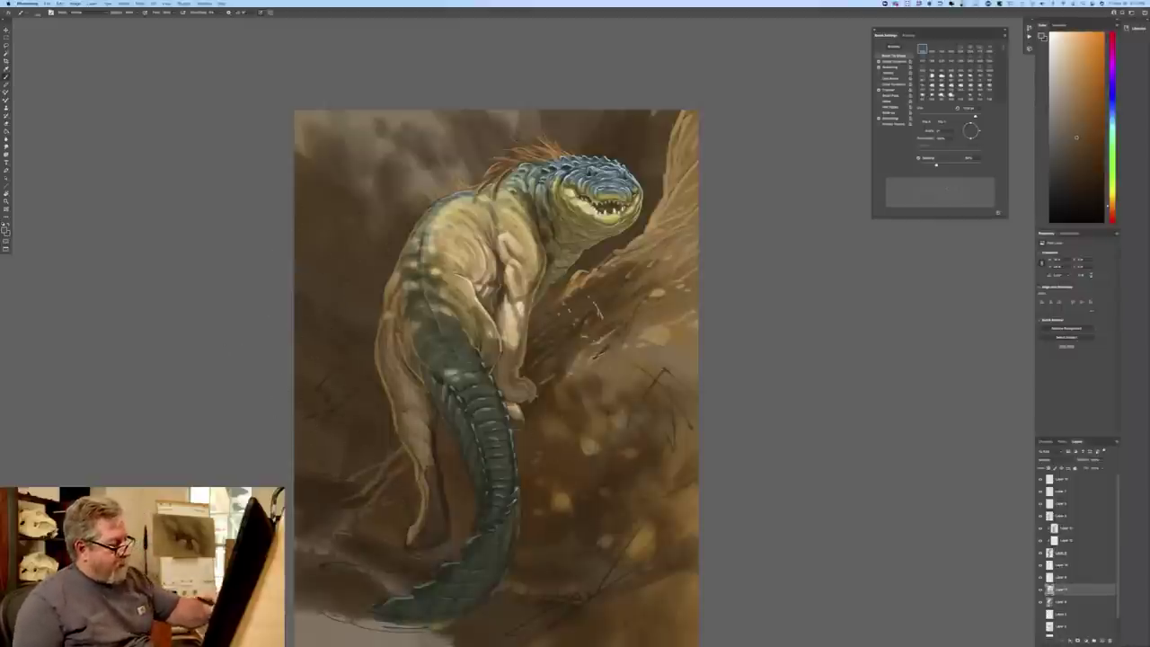
key(ctrl+z)
drag(476, 568, 496, 525)
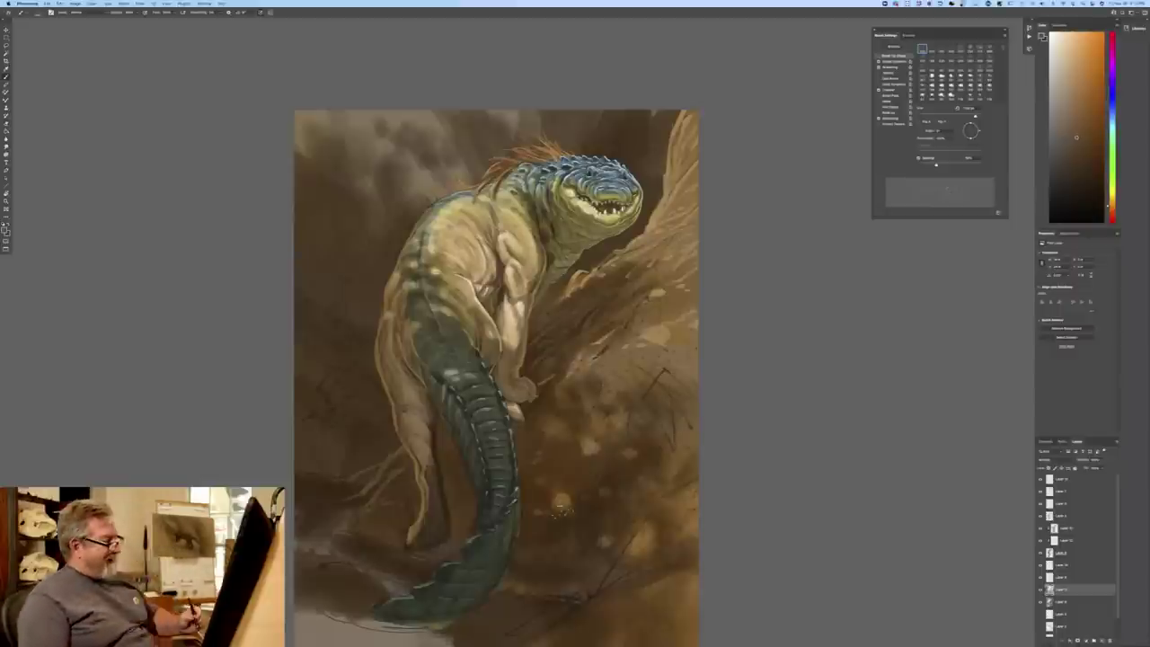
drag(543, 575, 566, 507)
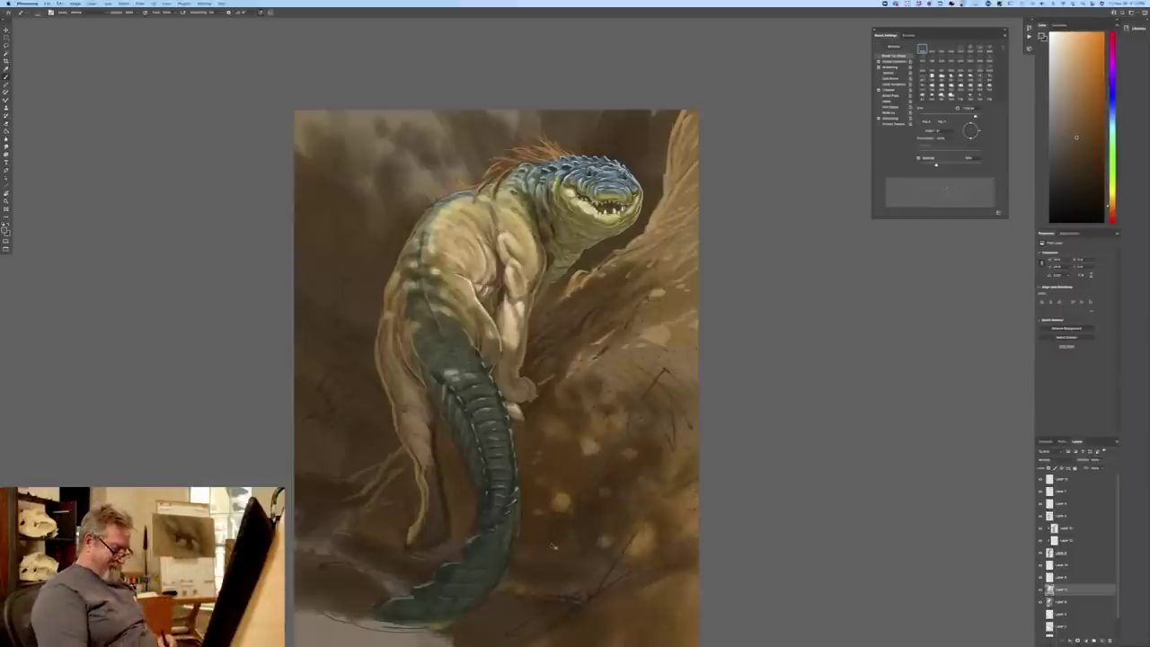
key(ctrl+minus)
key(ctrl+plus)
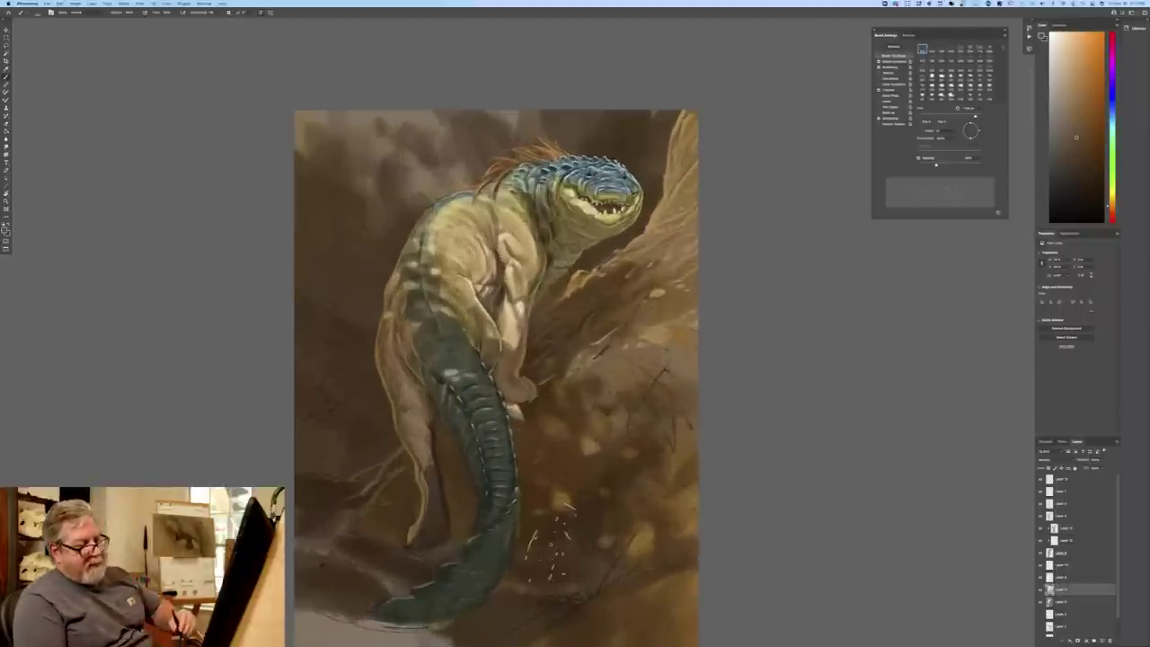
key(ctrl+z)
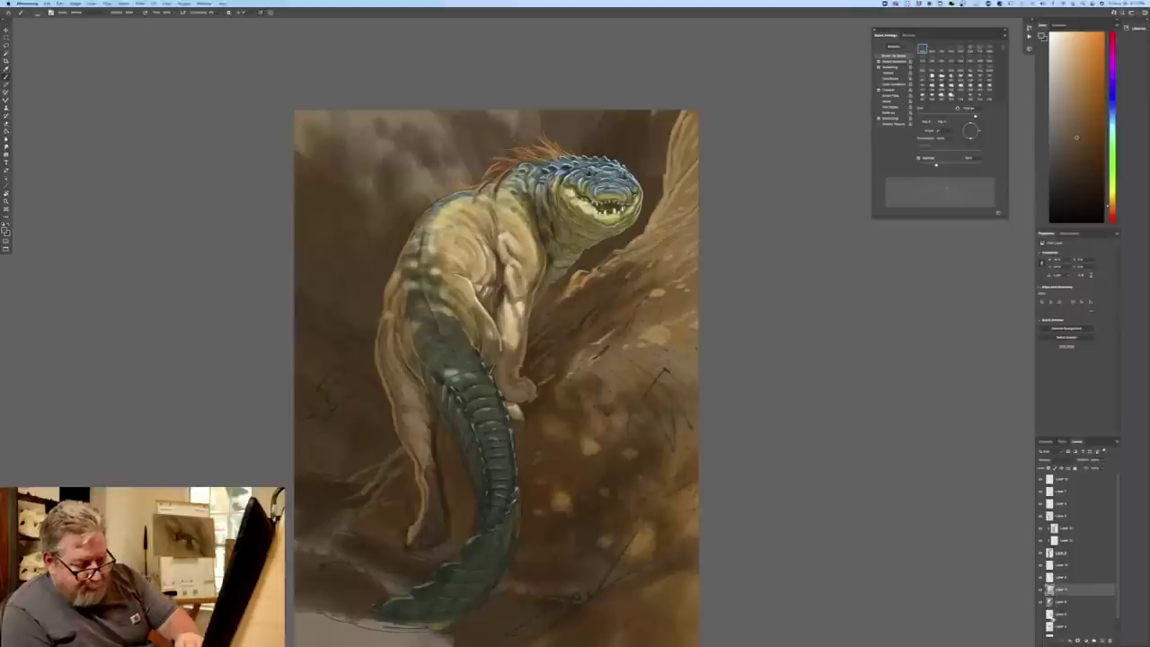
- Toggle the background colour layer to check its content, and set the new empty layer above the background painting to Multiply
click(1040, 602)
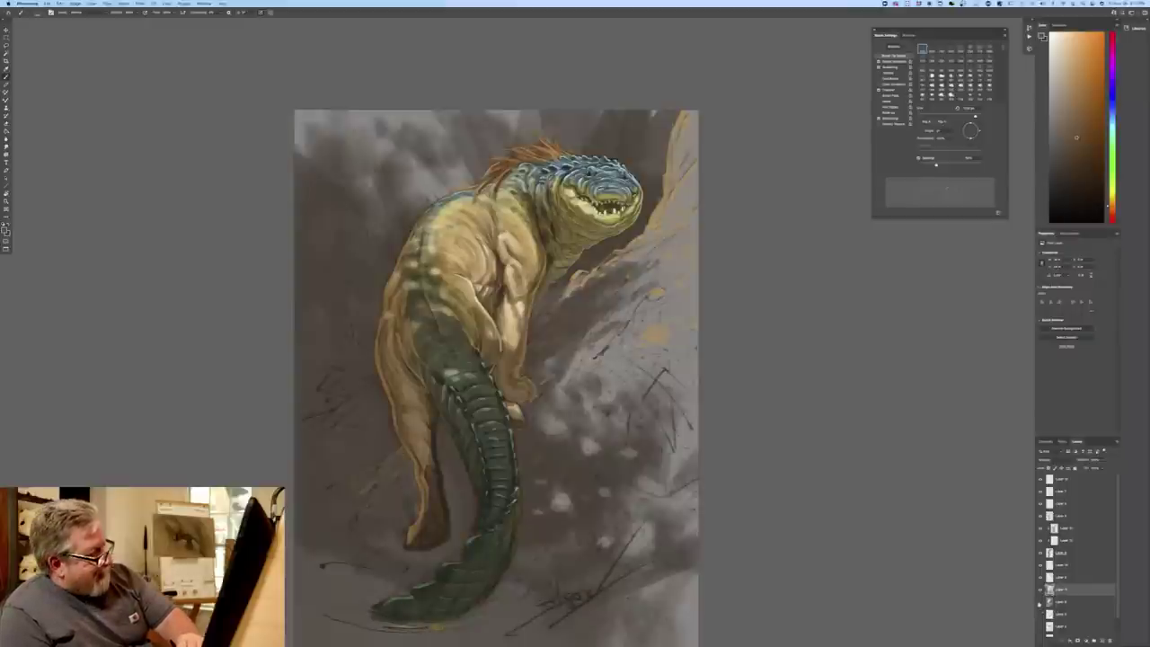
click(1041, 602)
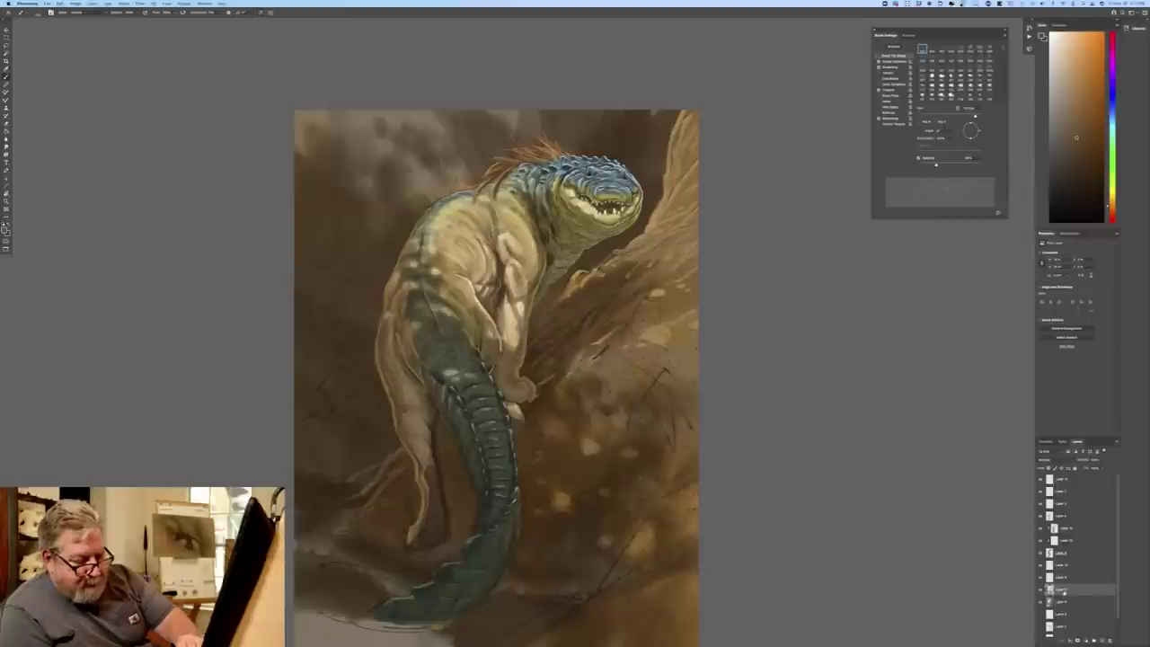
click(1047, 460)
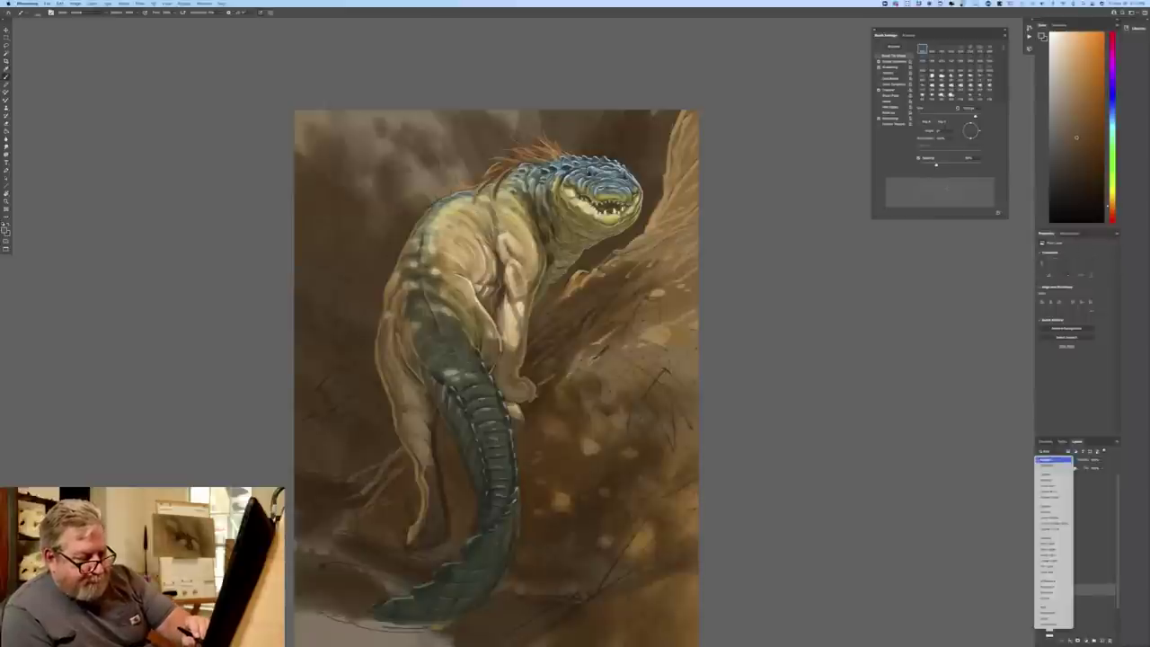
click(1053, 480)
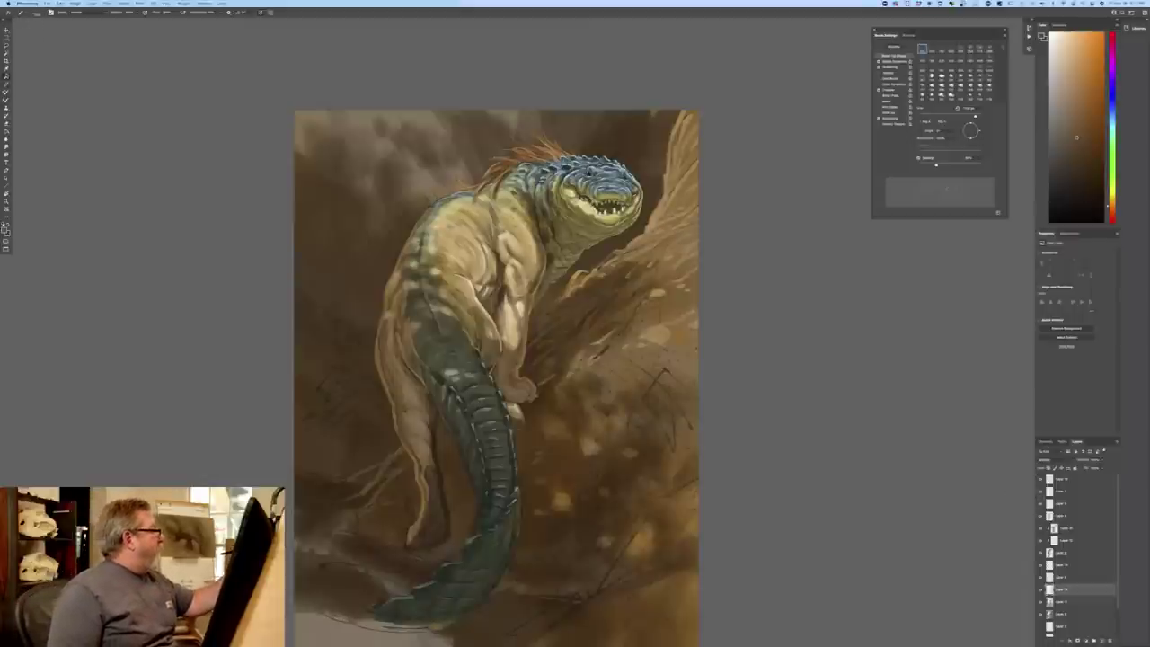
- Switch to the textured spatter brush near the start of the open brush preset group
click(37, 14)
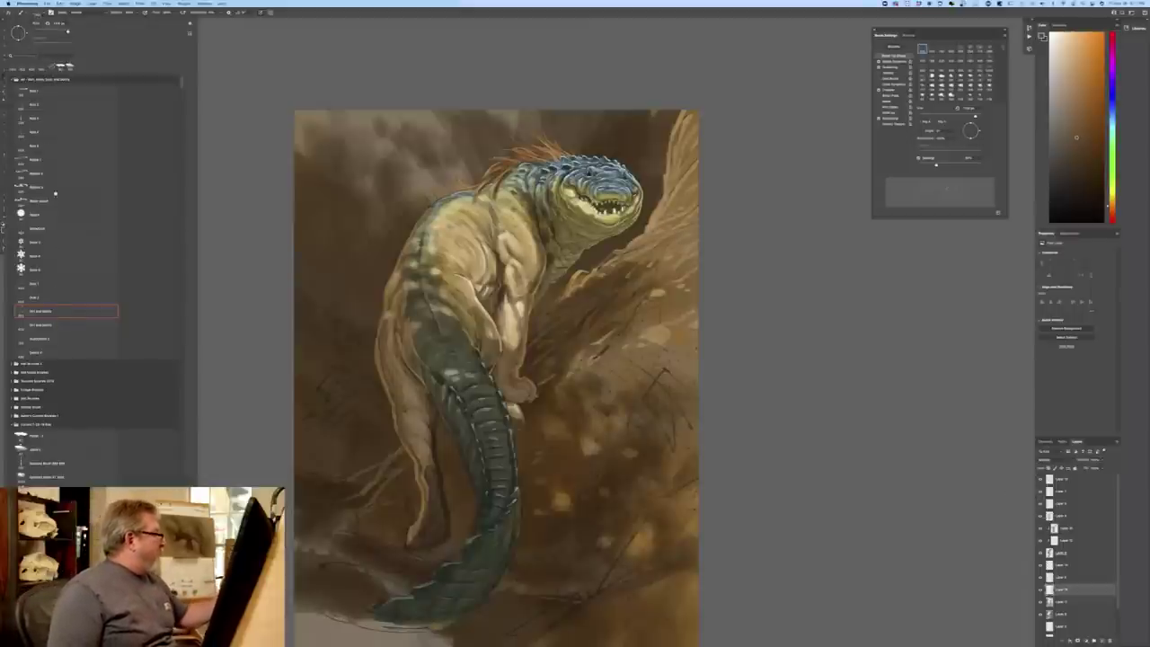
click(14, 79)
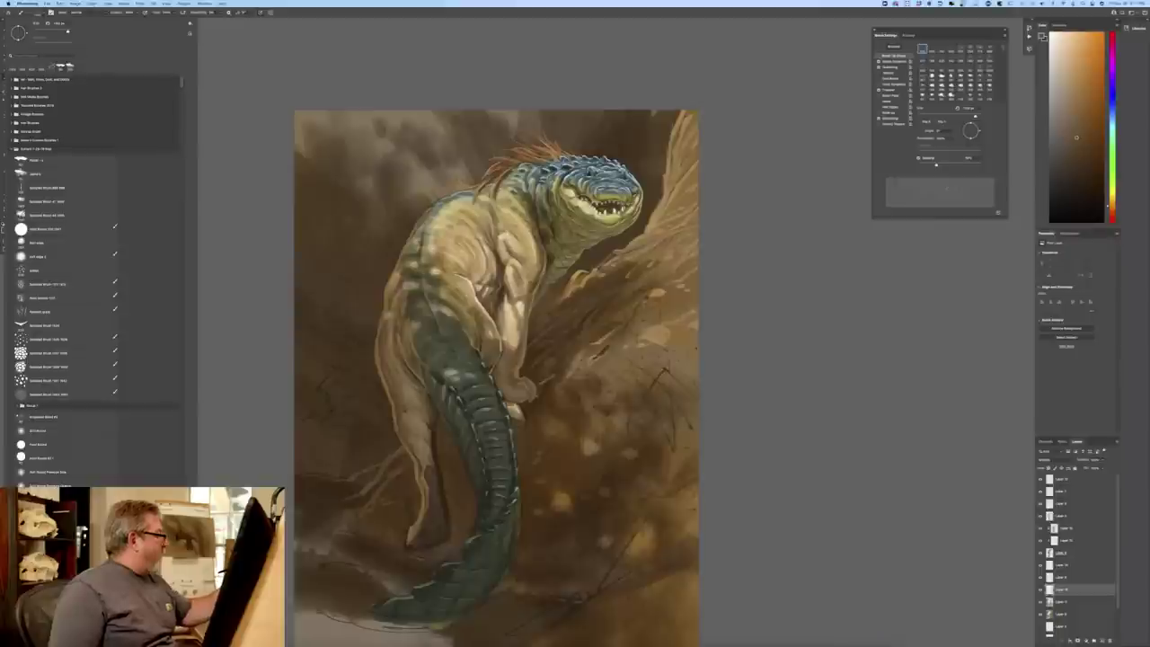
click(54, 173)
click(277, 254)
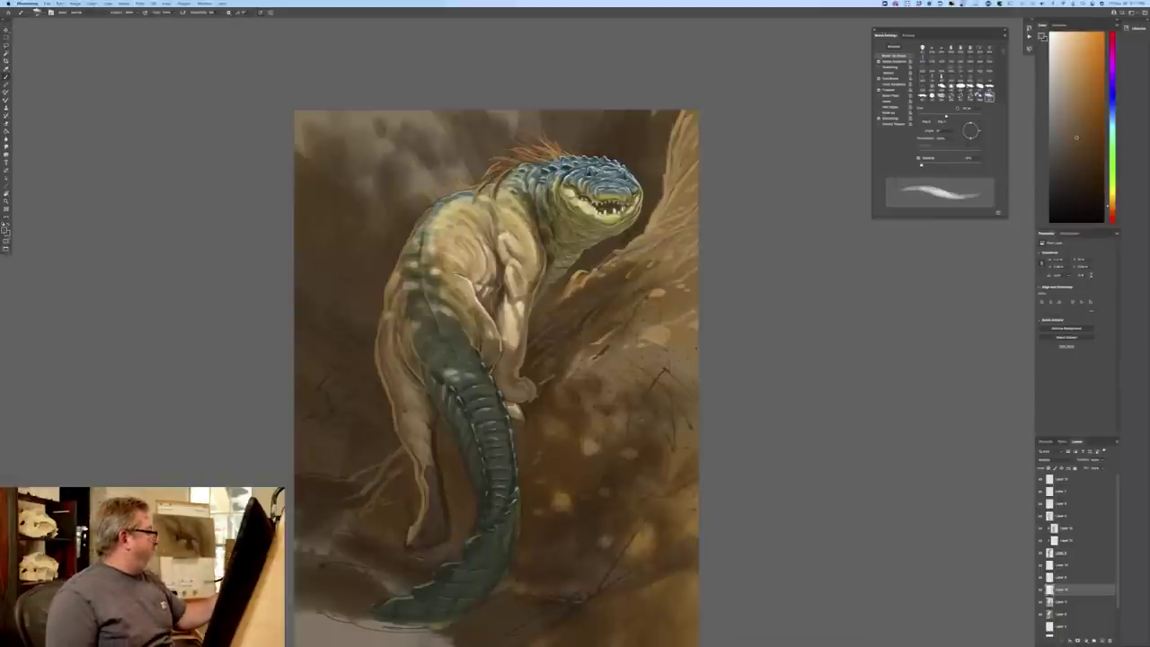
- Choose a muted grey-brown foreground colour, brush a first shadow onto the trunk beneath the jaw, and enlarge the brush considerably
click(6, 230)
click(183, 211)
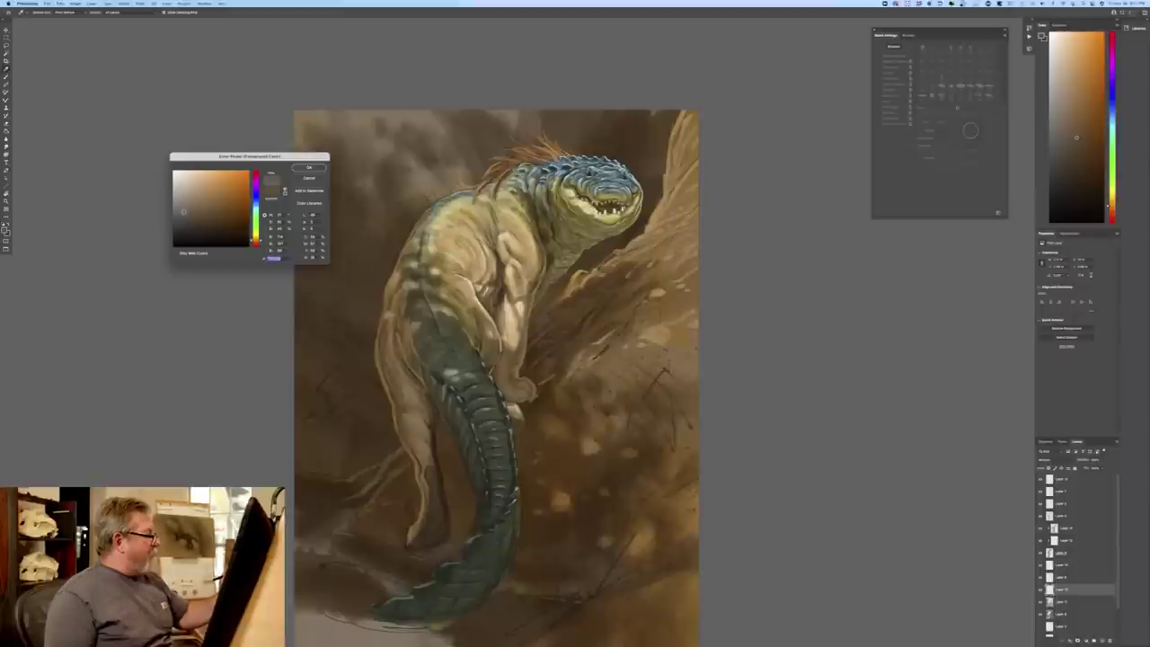
key(Return)
drag(633, 223, 616, 238)
key(bracketright)
key(bracketright)
key(bracketright)
key(bracketright)
key(bracketright)
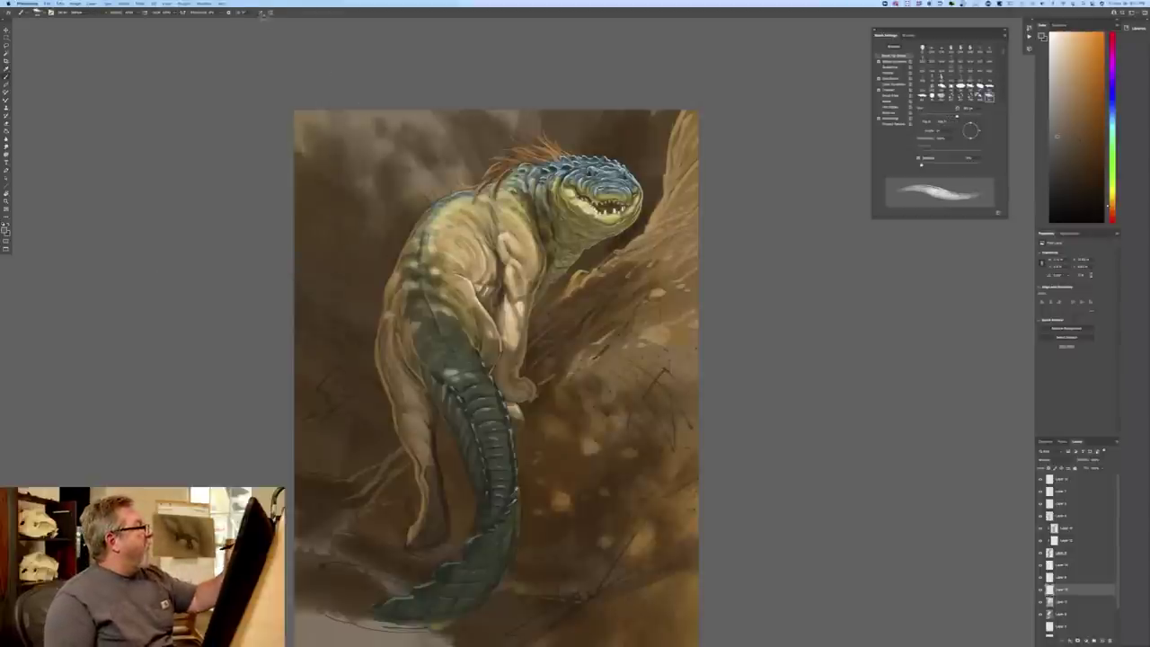
- Brush soft shadows with the enlarged brush under the creature's head along the trunk edge and across the dark background beside the tail
key(e)
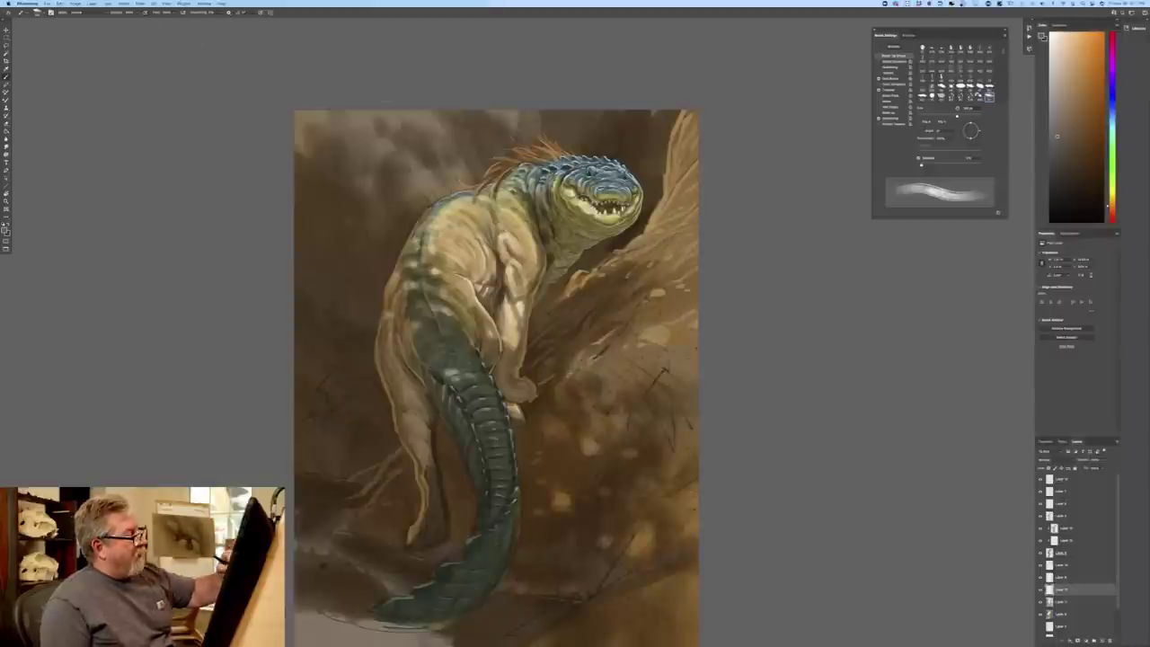
key(bracketright)
key(bracketright)
key(bracketright)
drag(634, 225, 588, 257)
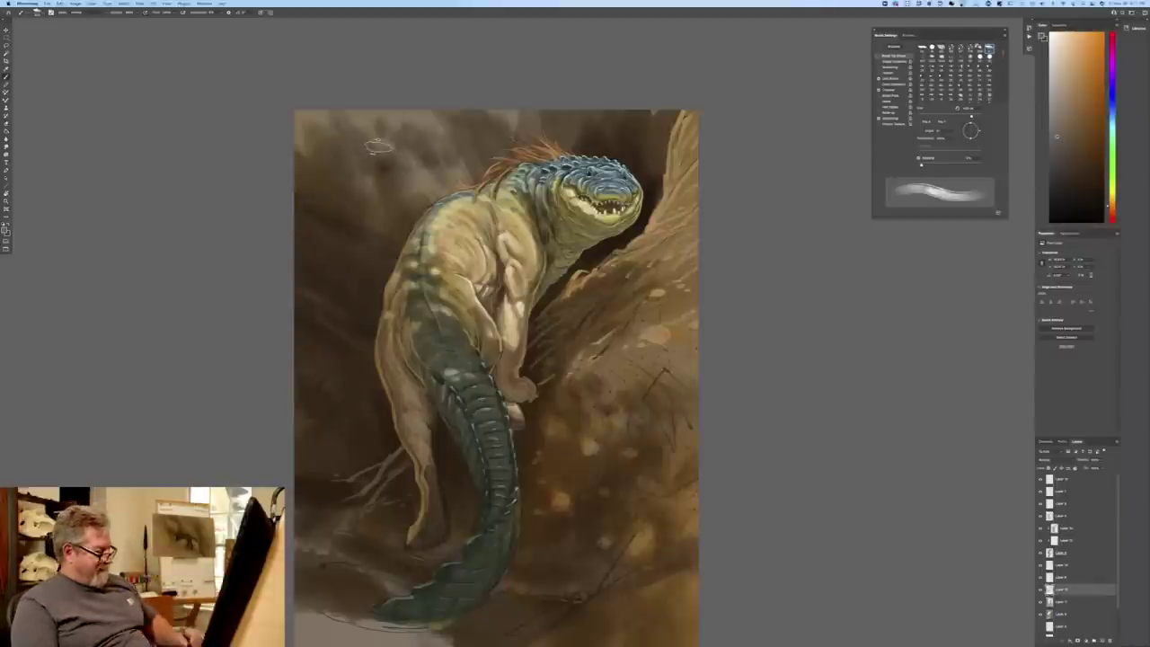
mouse_move(385, 530)
mouse_down()
mouse_move(337, 545)
mouse_move(319, 530)
mouse_move(324, 558)
mouse_up()
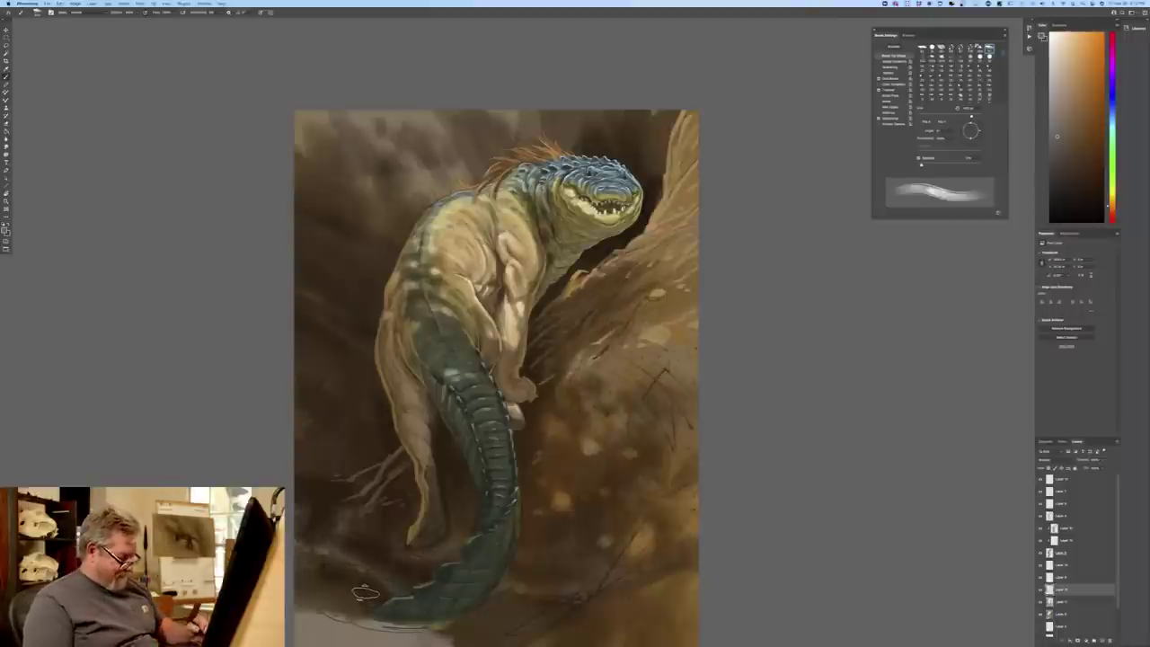
key(super+minus)
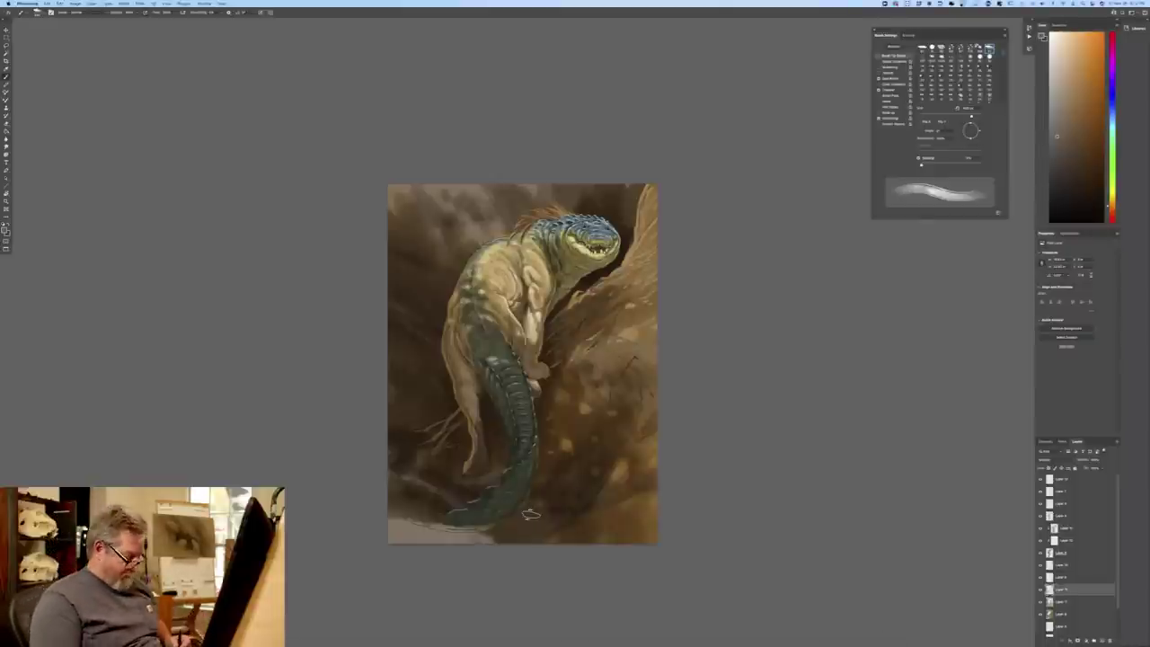
key(ctrl+plus)
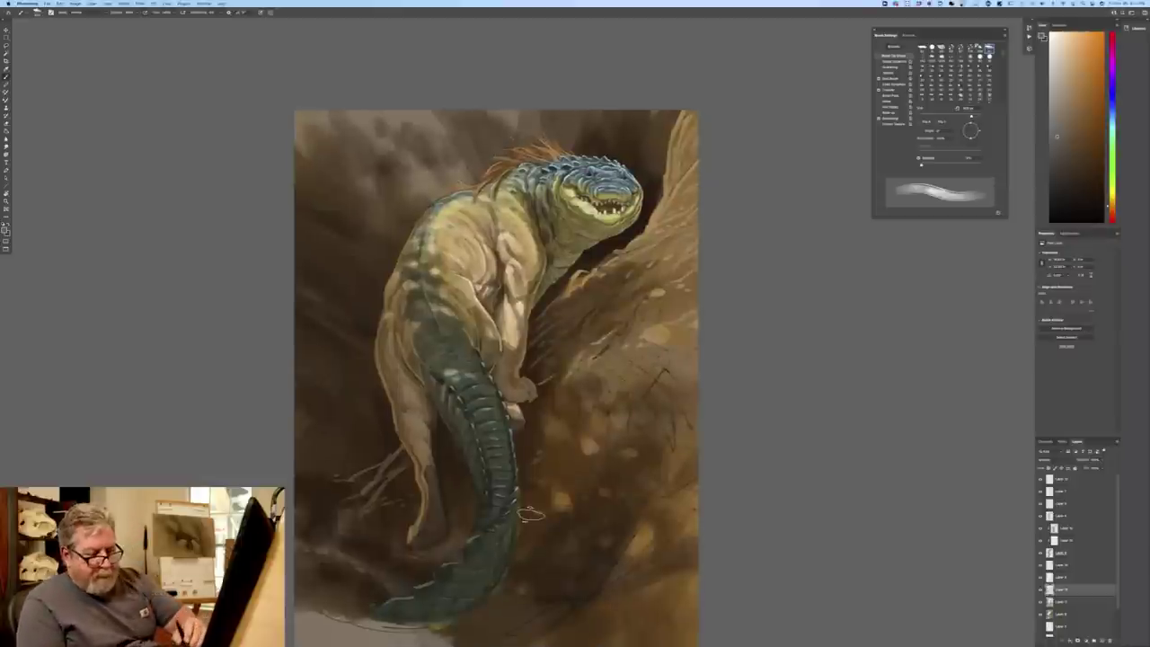
- Add a new layer above the creature's clipped layers, set it to Multiply, and reduce the brush size
click(1068, 529)
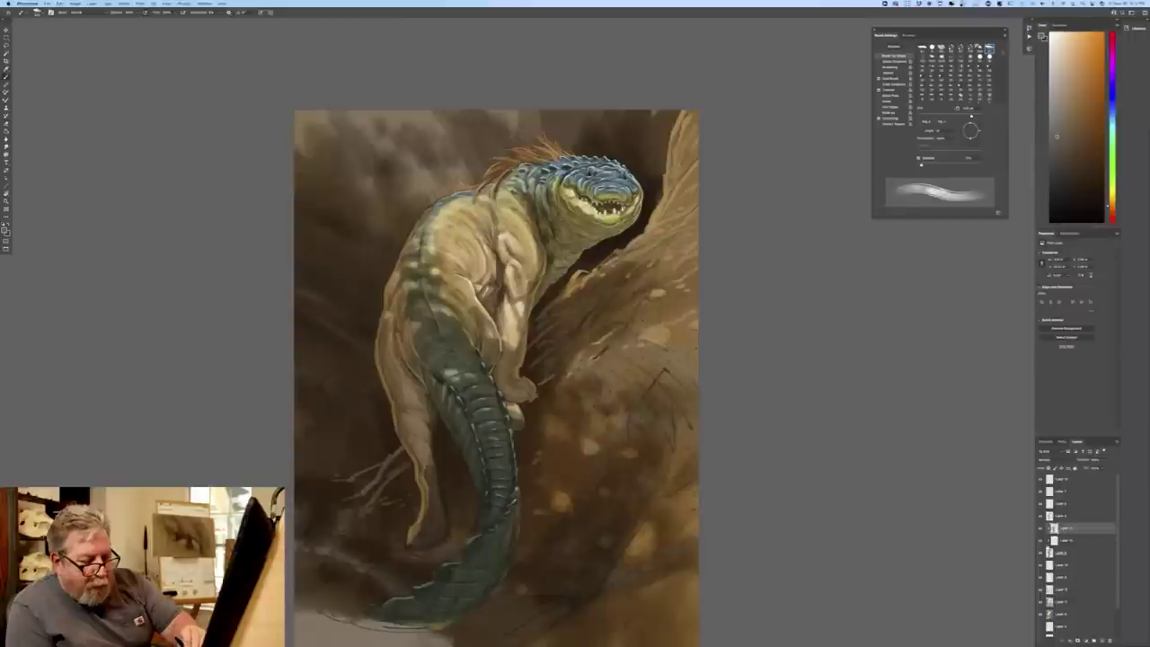
key(bracketleft)
key(bracketleft)
key(bracketleft)
key(bracketleft)
key(bracketleft)
key(bracketleft)
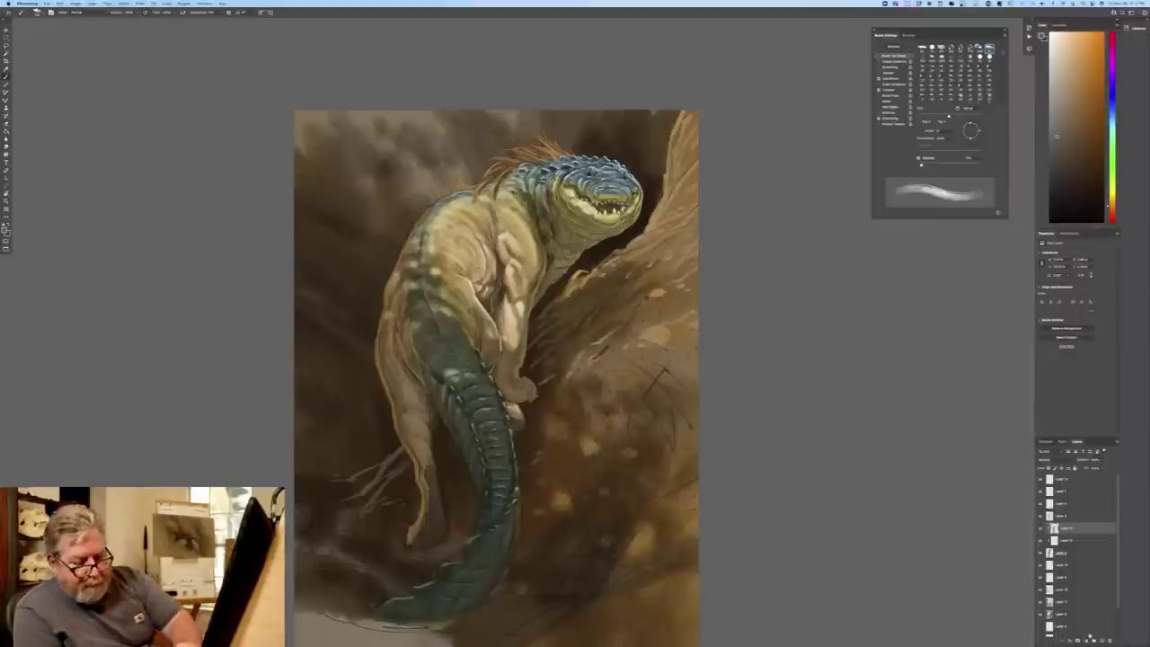
click(1102, 641)
click(1046, 460)
click(1049, 481)
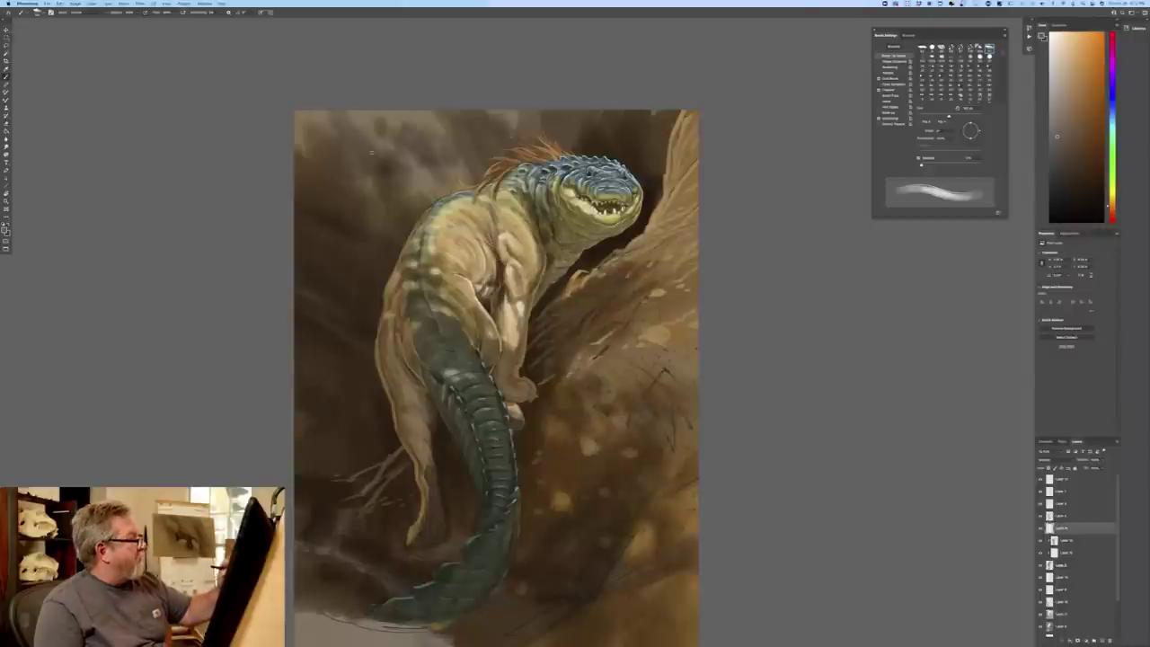
- Switch to the first brush of the open preset group and enlarge it slightly
click(38, 12)
click(54, 161)
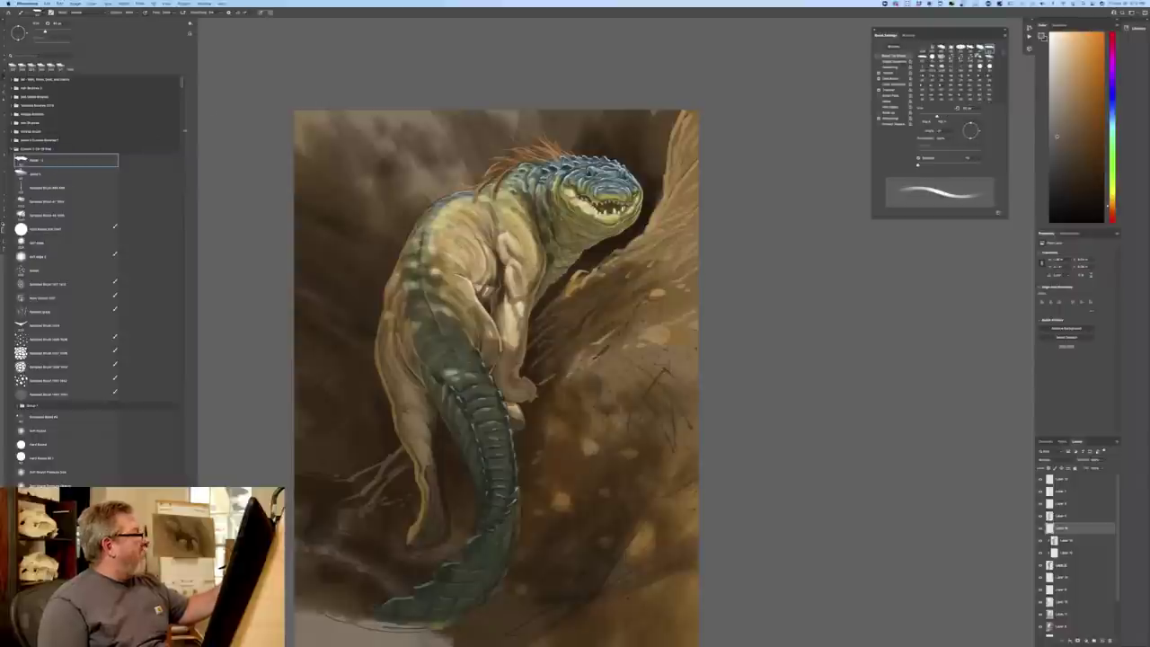
click(212, 115)
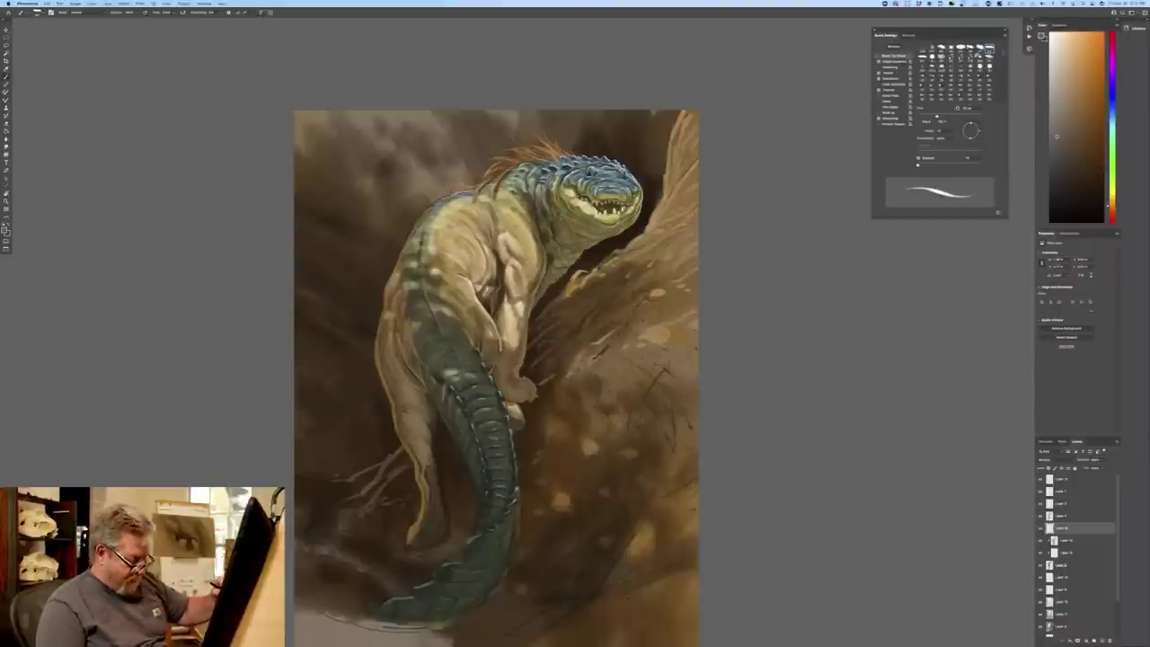
key(bracketright)
key(bracketright)
key(bracketright)
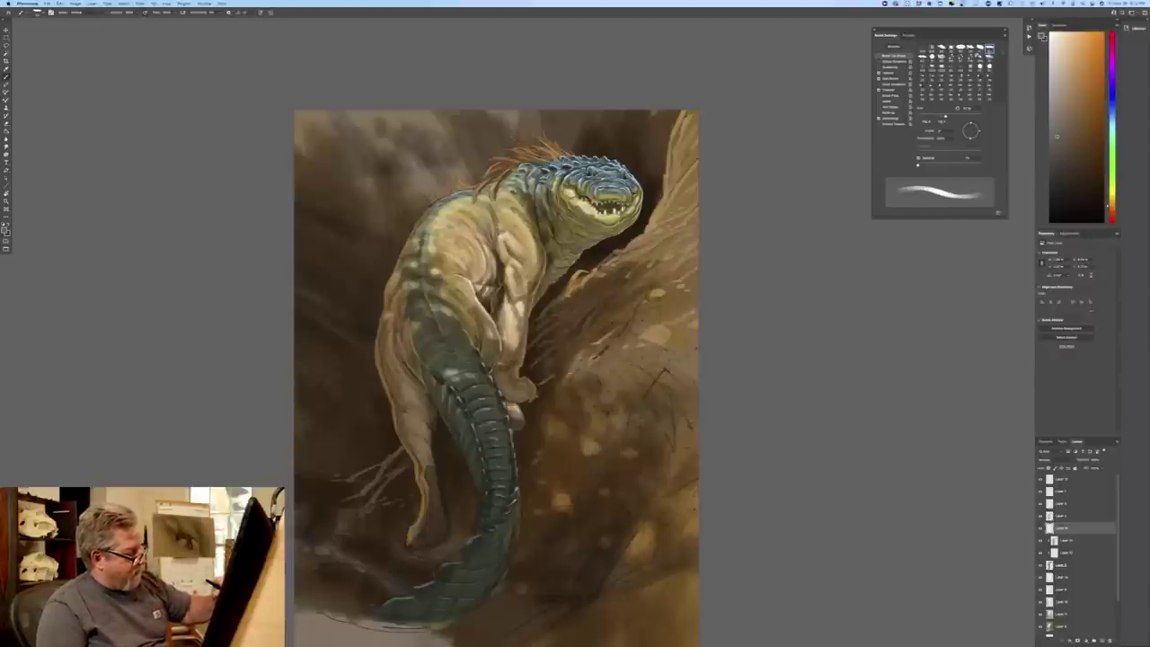
- Paint shadow strokes on the creature's foot, hind leg, tail base, throat, back edge and lower flank
drag(512, 400, 528, 404)
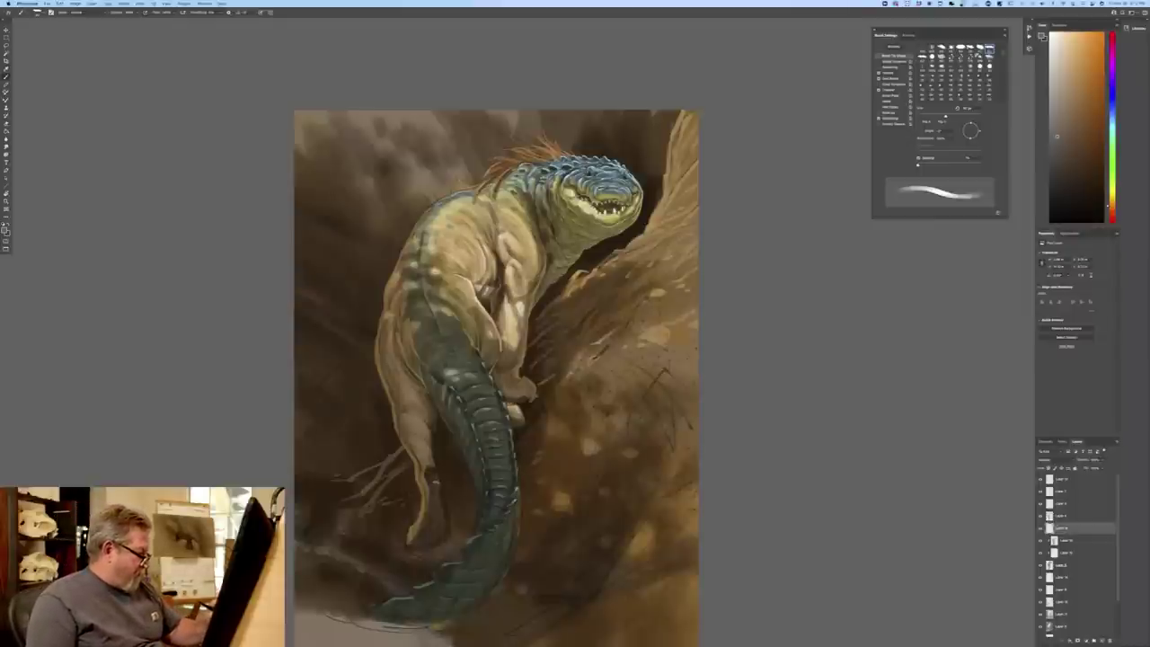
mouse_move(432, 420)
mouse_down()
mouse_move(424, 432)
mouse_move(429, 416)
mouse_move(419, 417)
mouse_move(433, 436)
mouse_up()
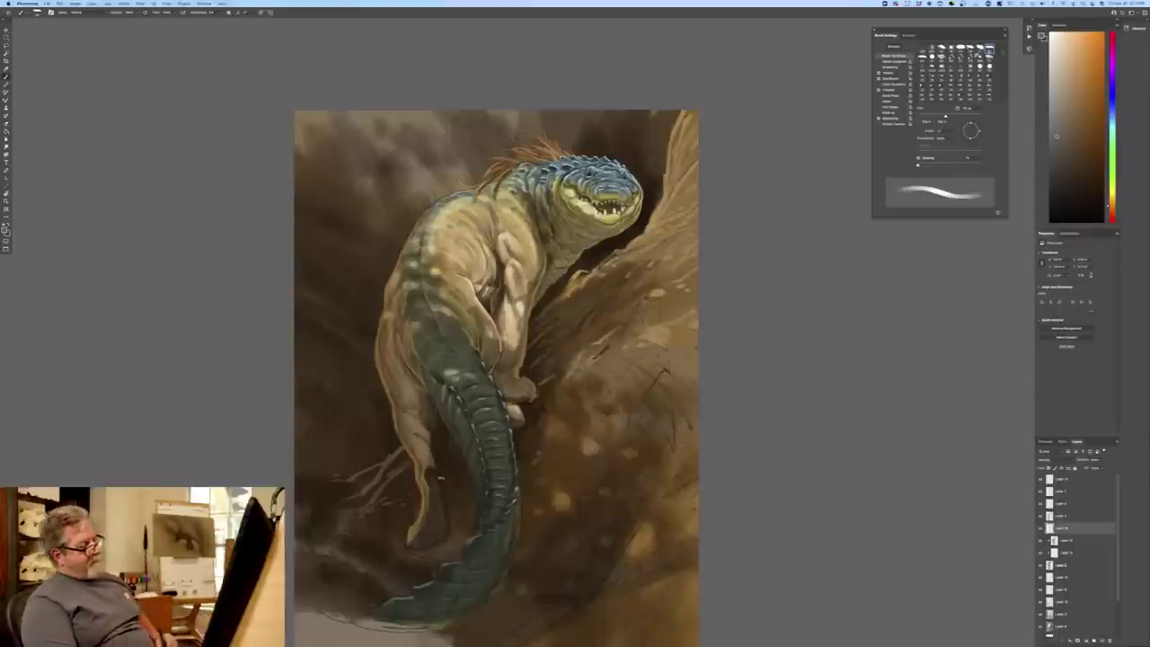
drag(412, 356, 424, 389)
drag(479, 347, 492, 372)
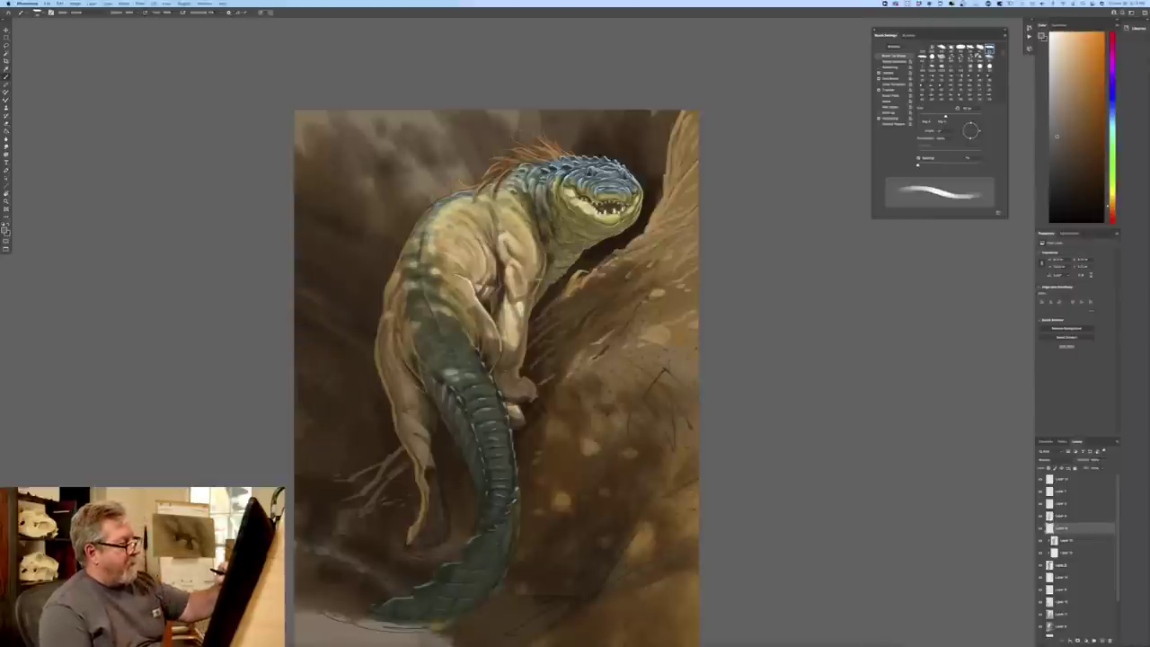
mouse_move(561, 275)
mouse_down()
mouse_move(548, 287)
mouse_move(544, 268)
mouse_move(555, 264)
mouse_move(542, 281)
mouse_up()
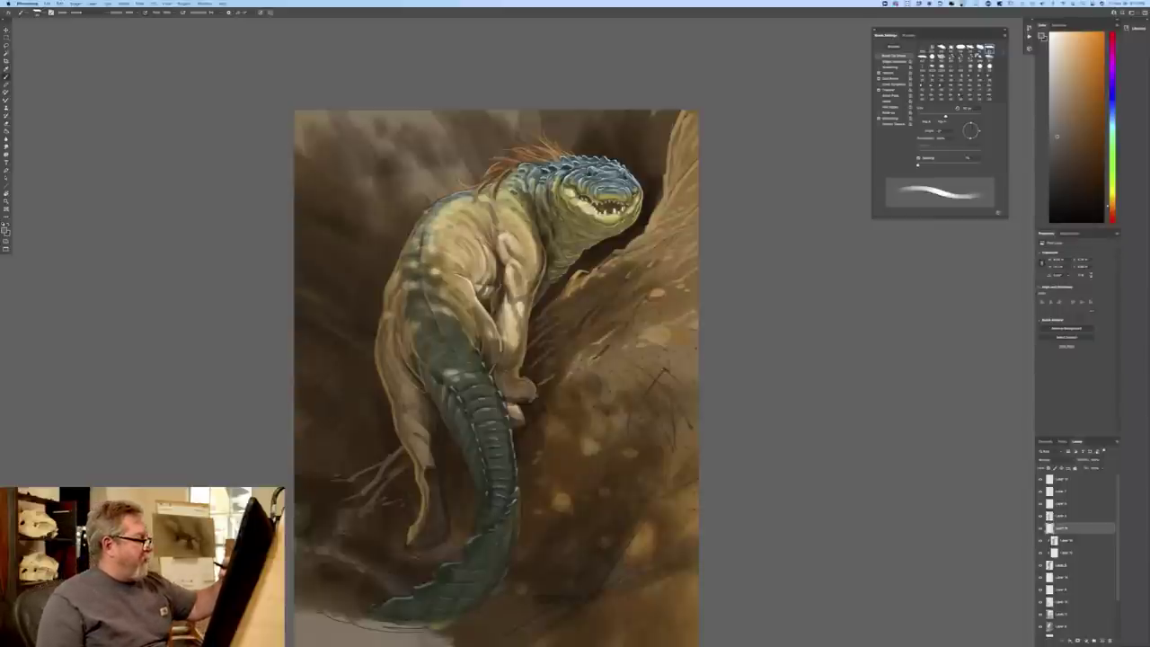
drag(401, 270, 395, 281)
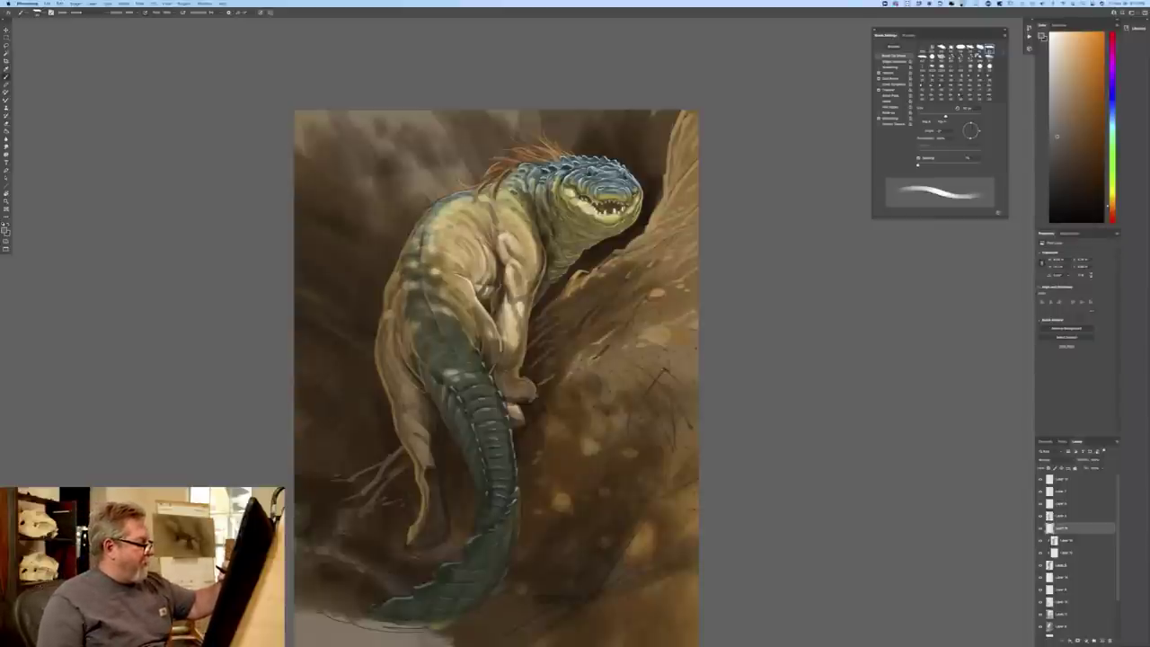
drag(417, 342, 428, 350)
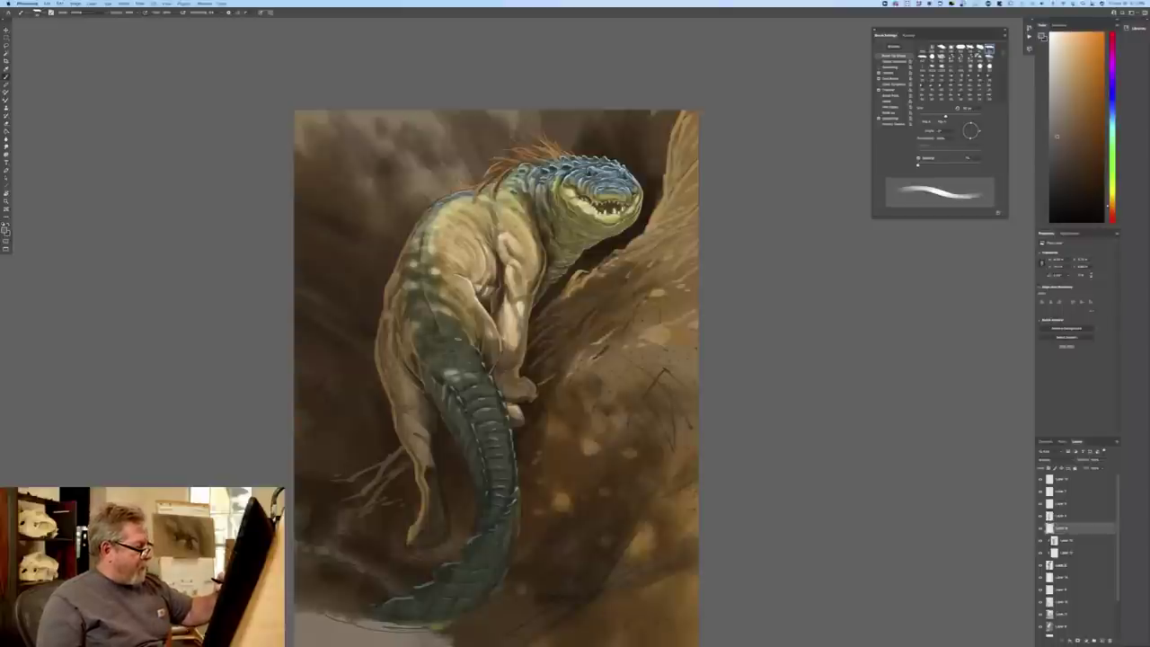
drag(464, 300, 470, 315)
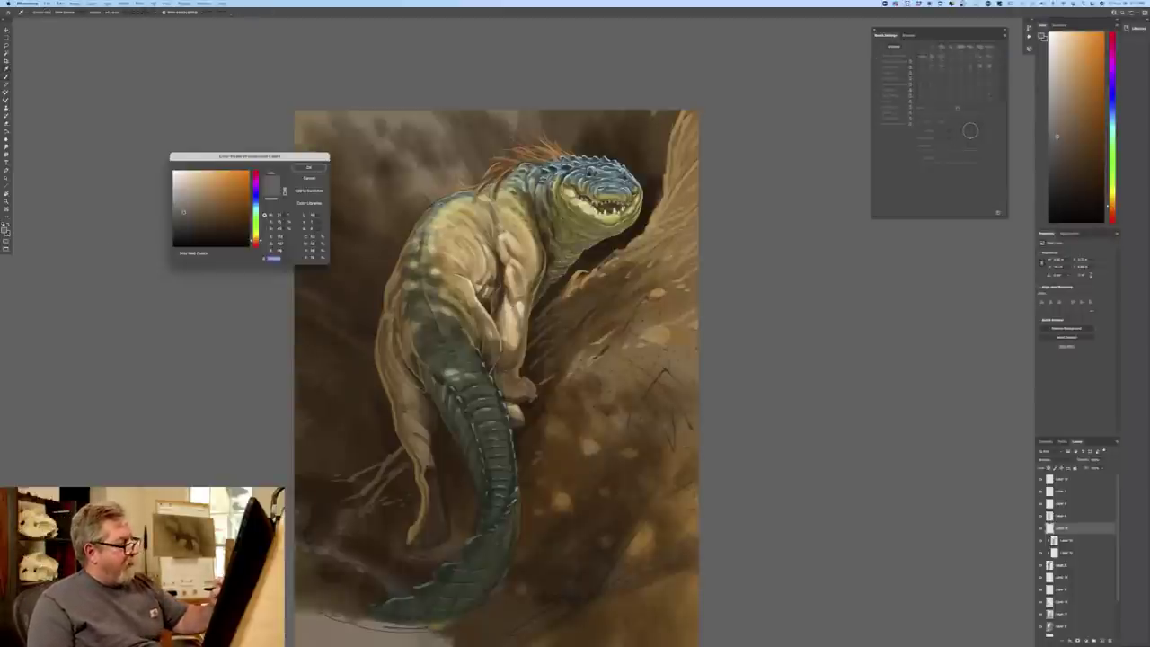
- Sample the pale yellow forearm highlight as the foreground colour and make the topmost layer active
click(519, 306)
key(Return)
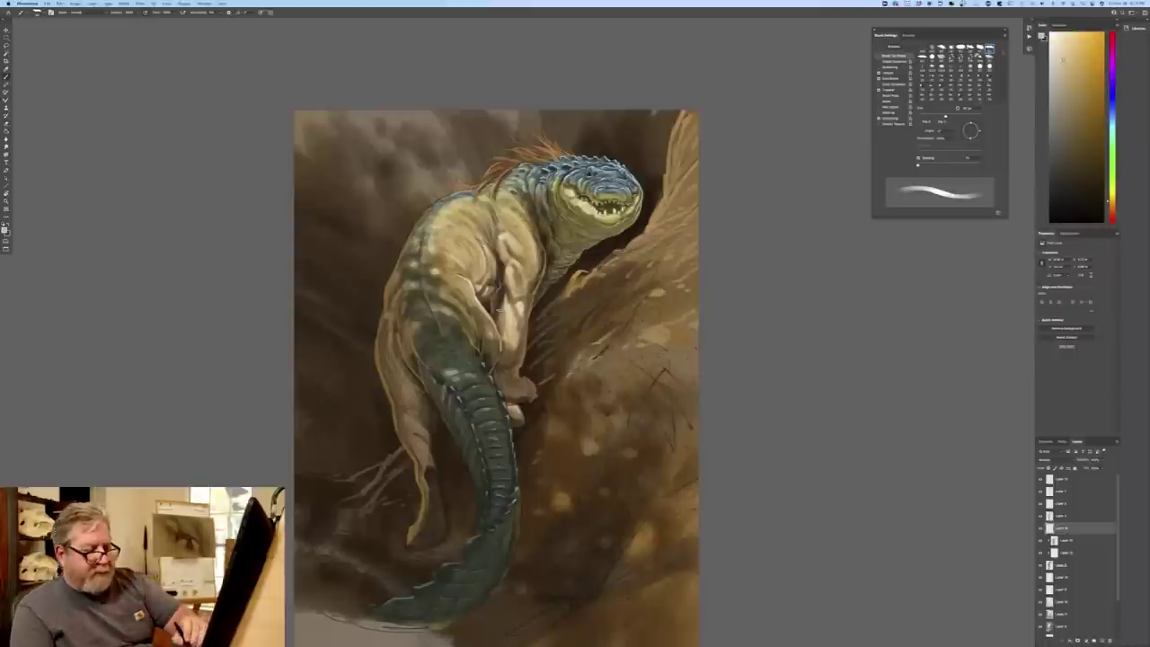
click(1064, 479)
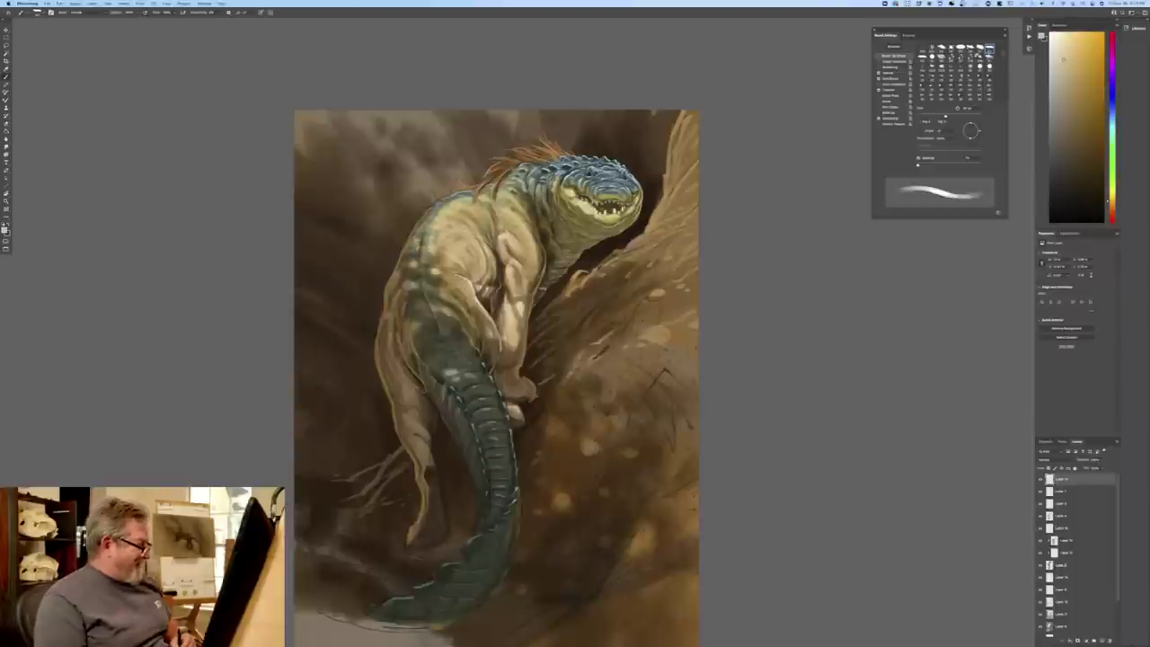
key(super+minus)
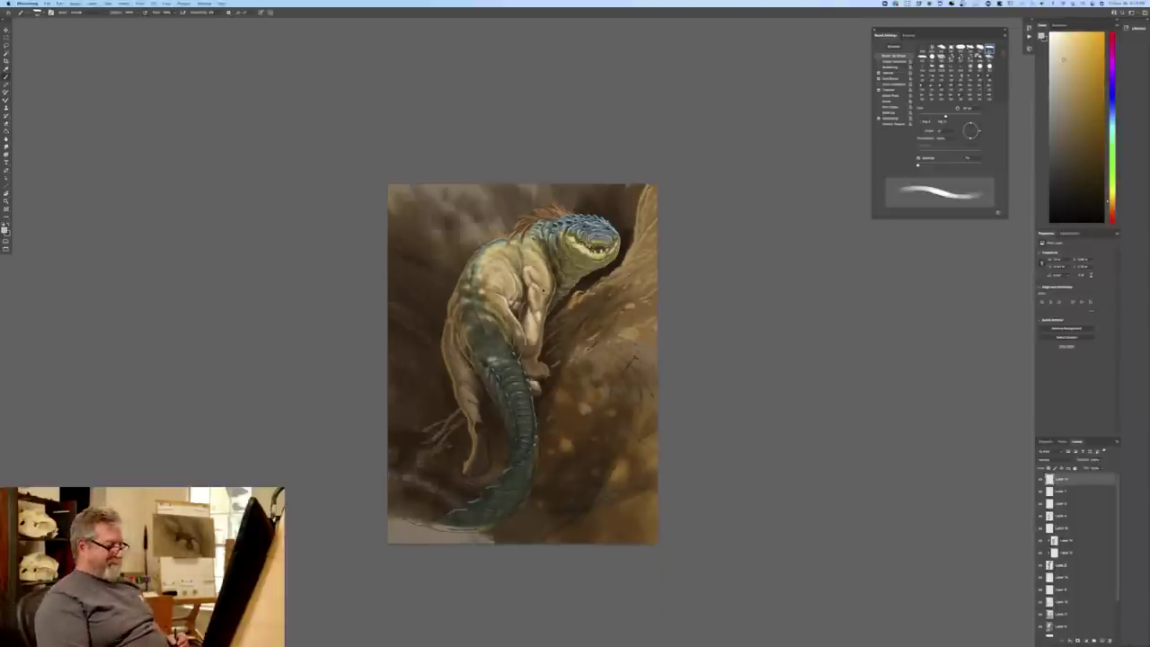
key(super+plus)
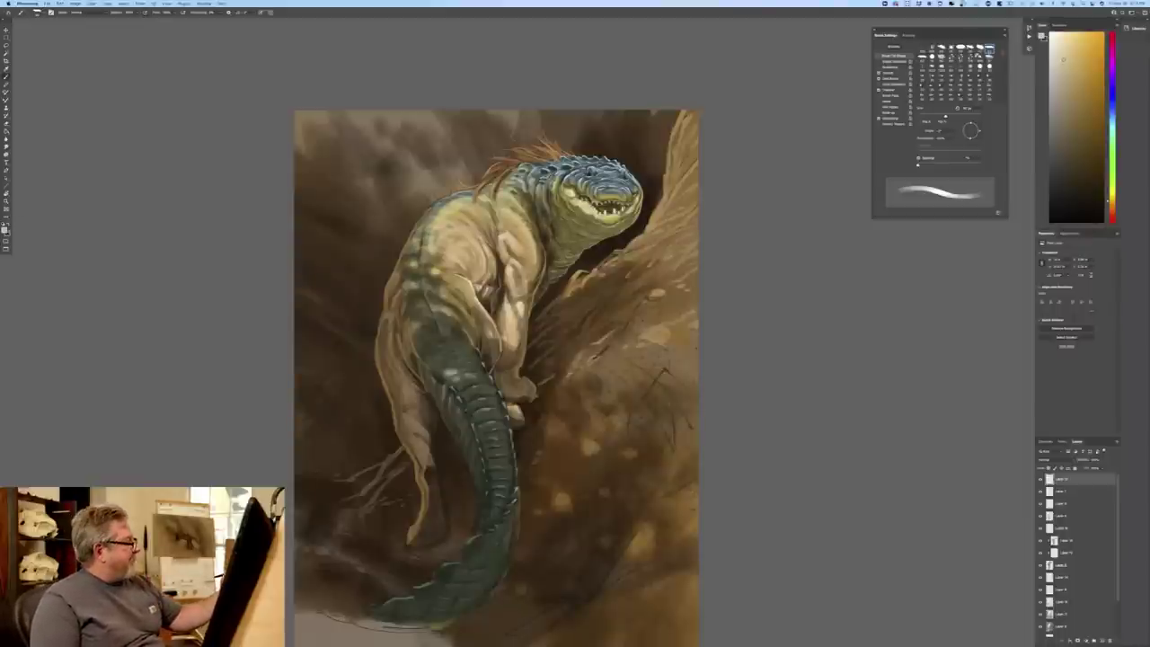
- Choose a medium, slightly muted green as the foreground colour
click(5, 231)
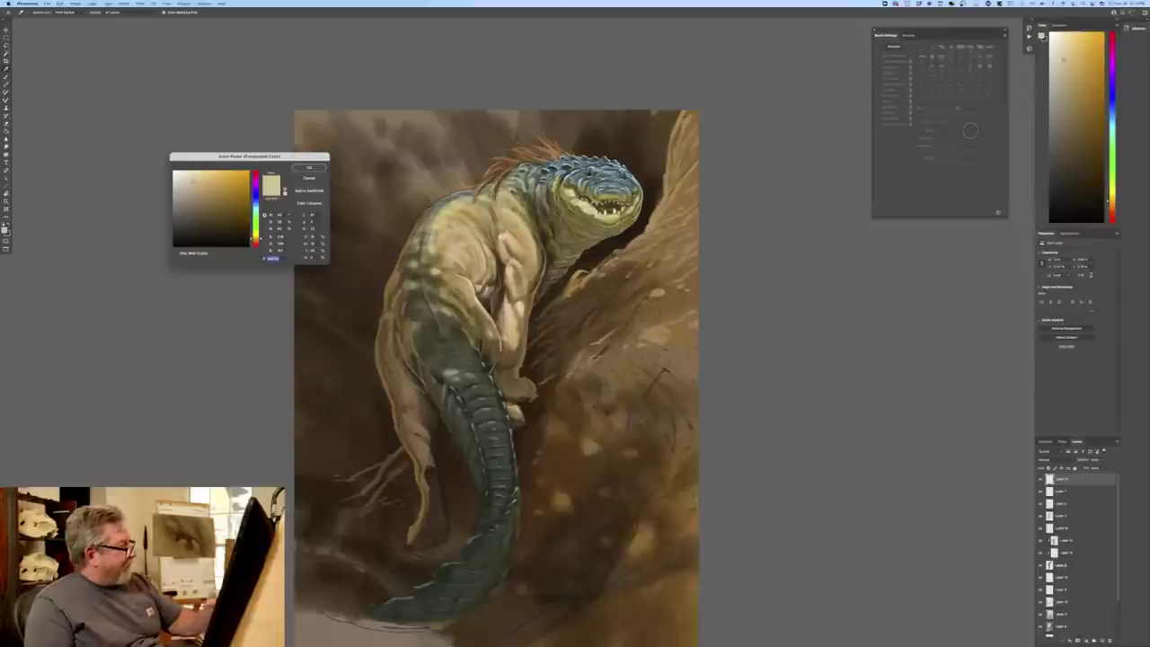
click(256, 205)
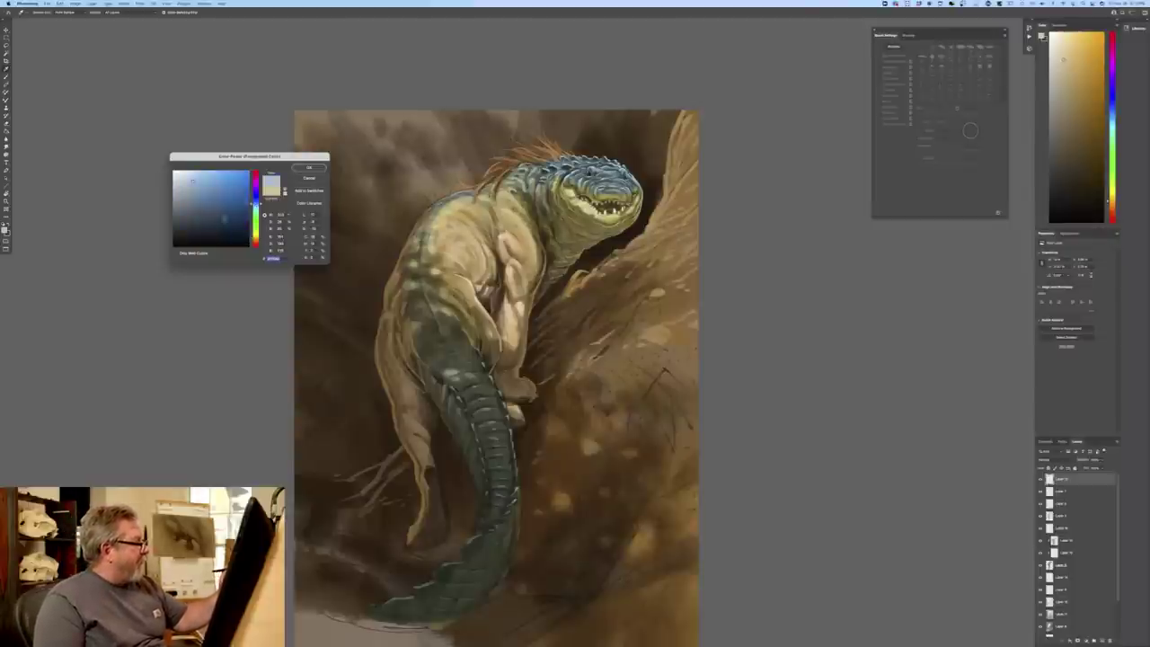
click(255, 216)
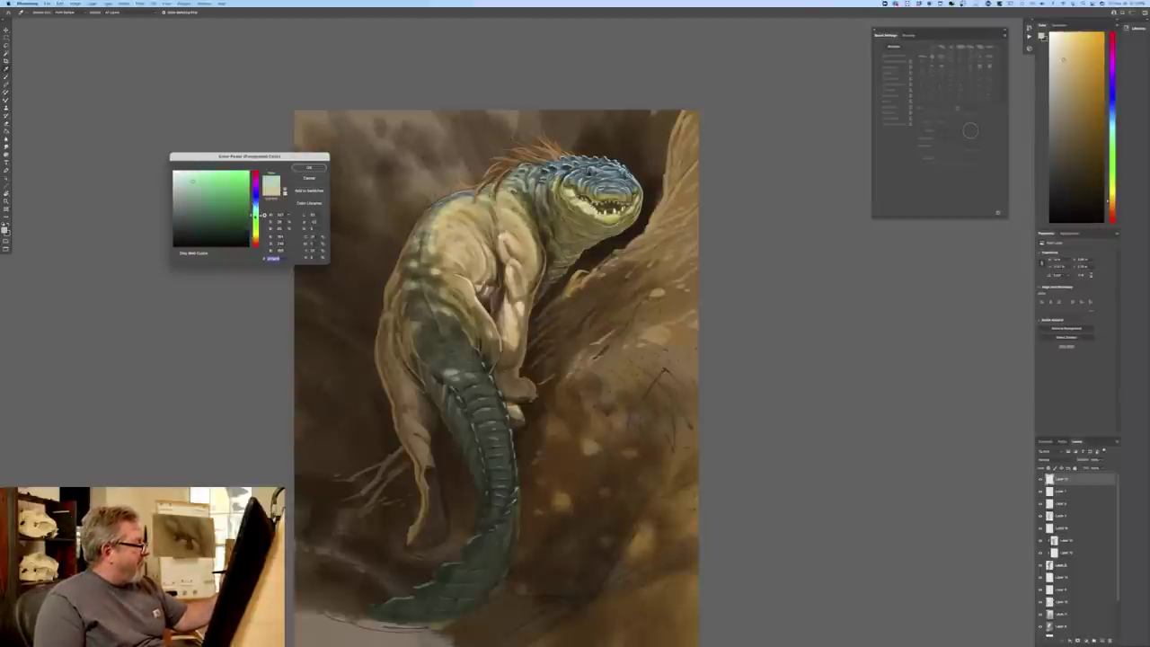
click(217, 211)
click(210, 203)
click(208, 200)
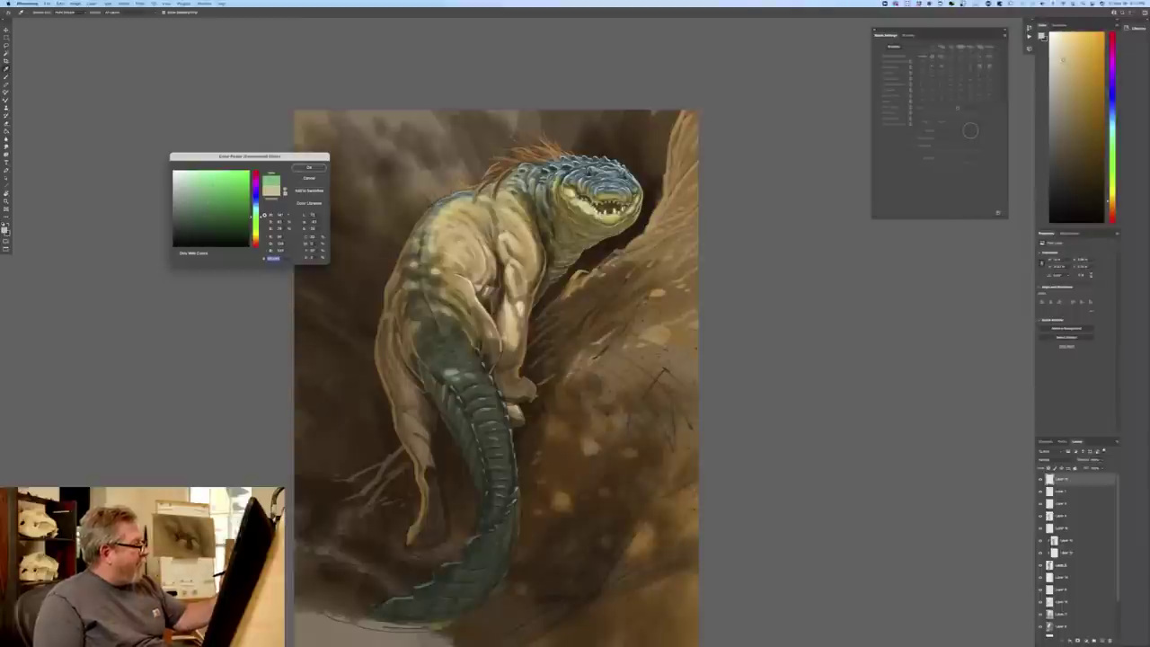
click(309, 167)
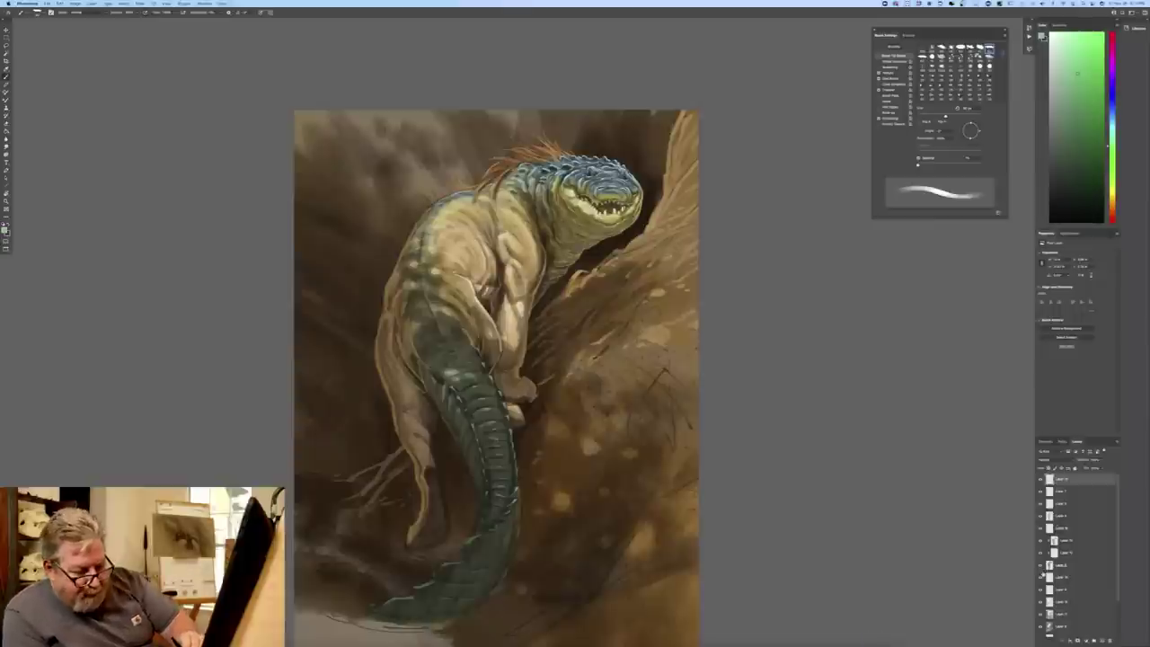
- Toggle the lower background painting layer to check its content, and add a new empty layer above it
drag(1118, 596, 1121, 642)
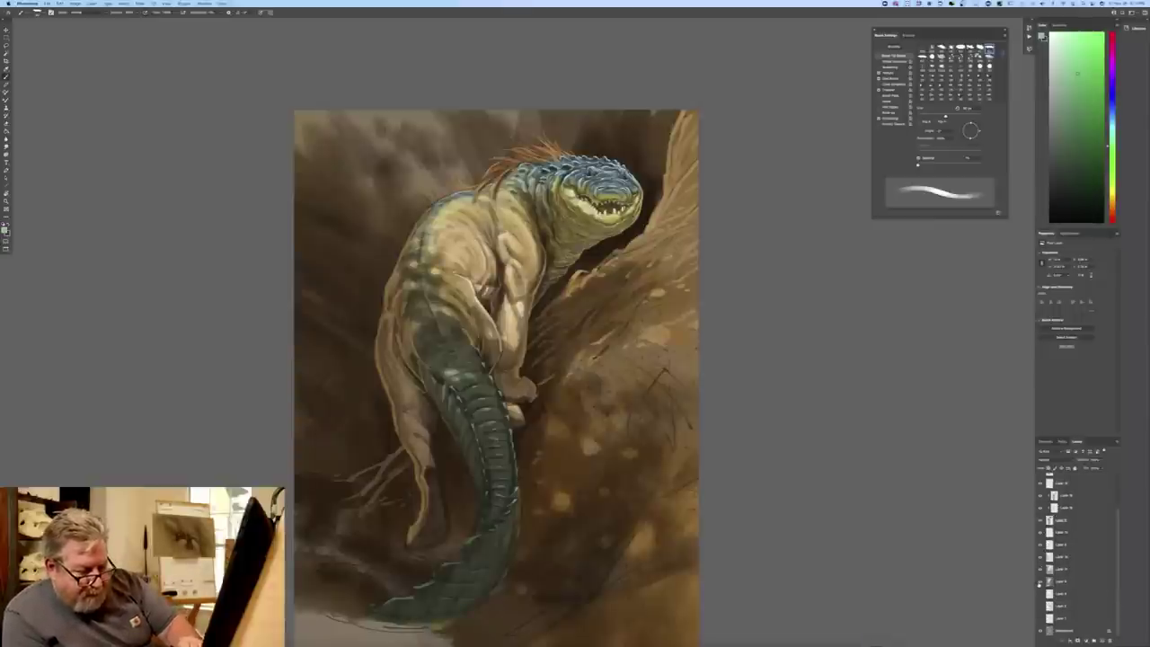
click(1040, 582)
key(ctrl+shift+z)
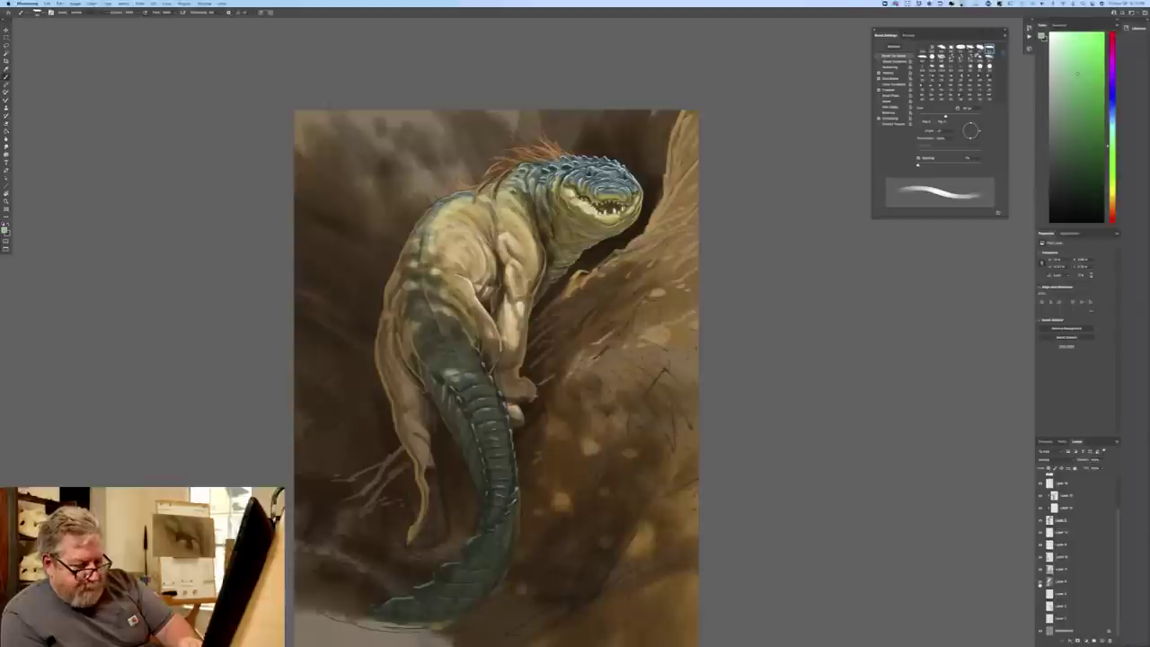
key(ctrl+z)
key(ctrl+shift+z)
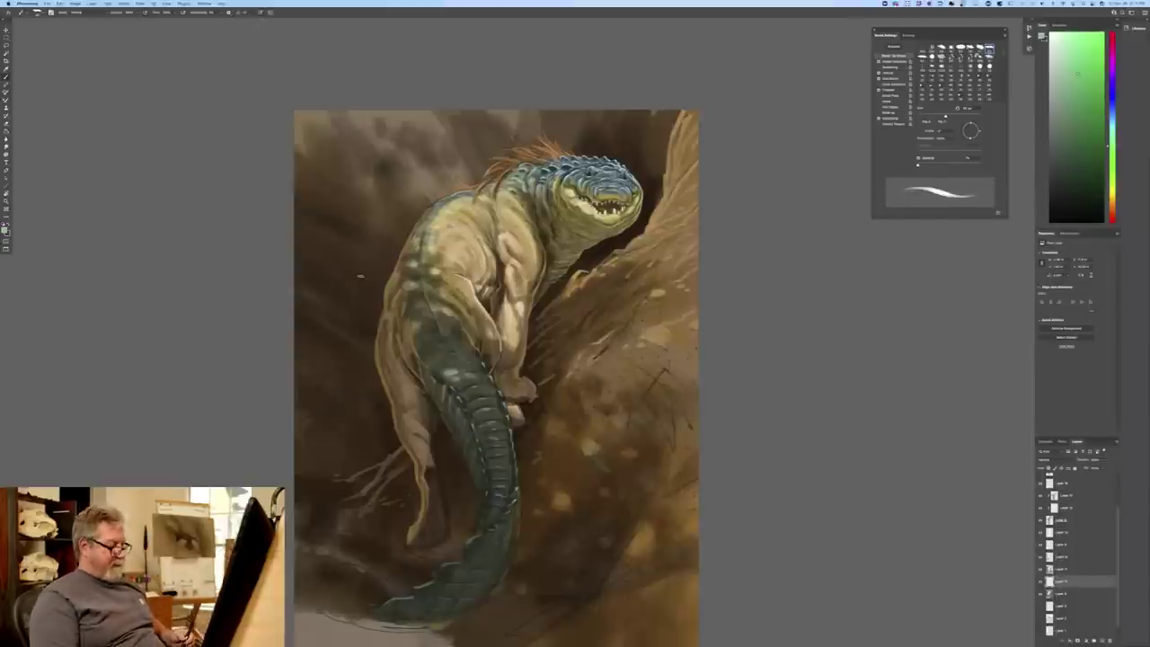
- Paint small green leaf and grass strokes on the trunk beside the tail with a slightly reduced brush
key(super+plus)
mouse_move(169, 362)
mouse_down()
mouse_move(164, 166)
mouse_move(147, 149)
mouse_up()
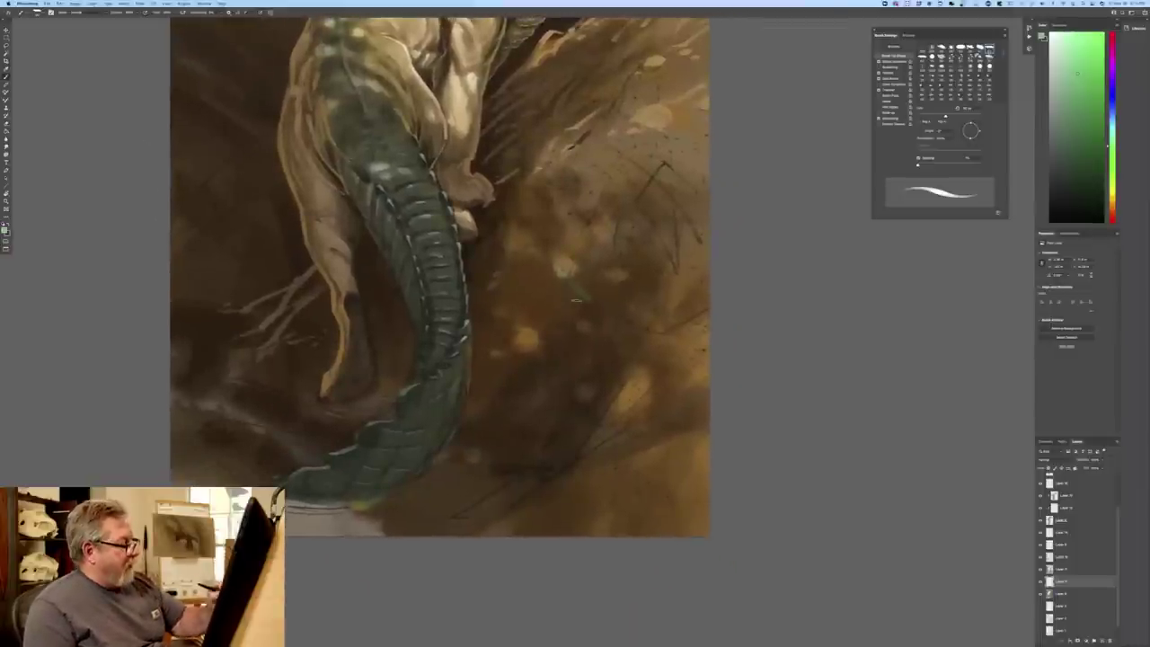
drag(560, 281, 564, 307)
key(bracketleft)
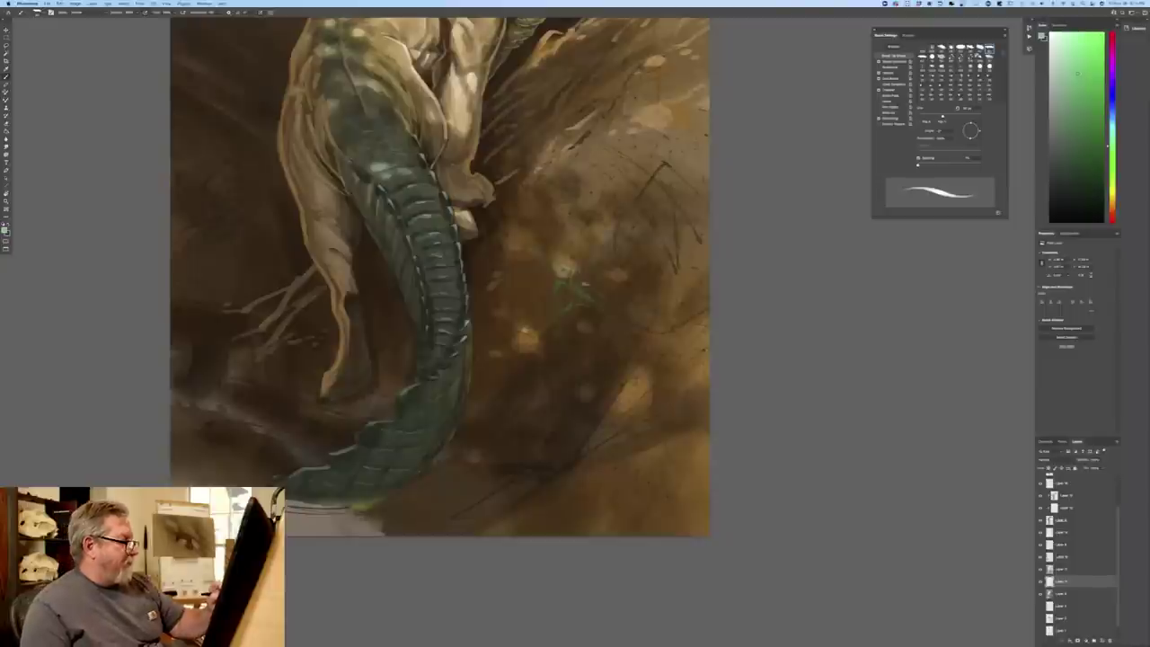
drag(646, 218, 678, 267)
drag(618, 184, 643, 208)
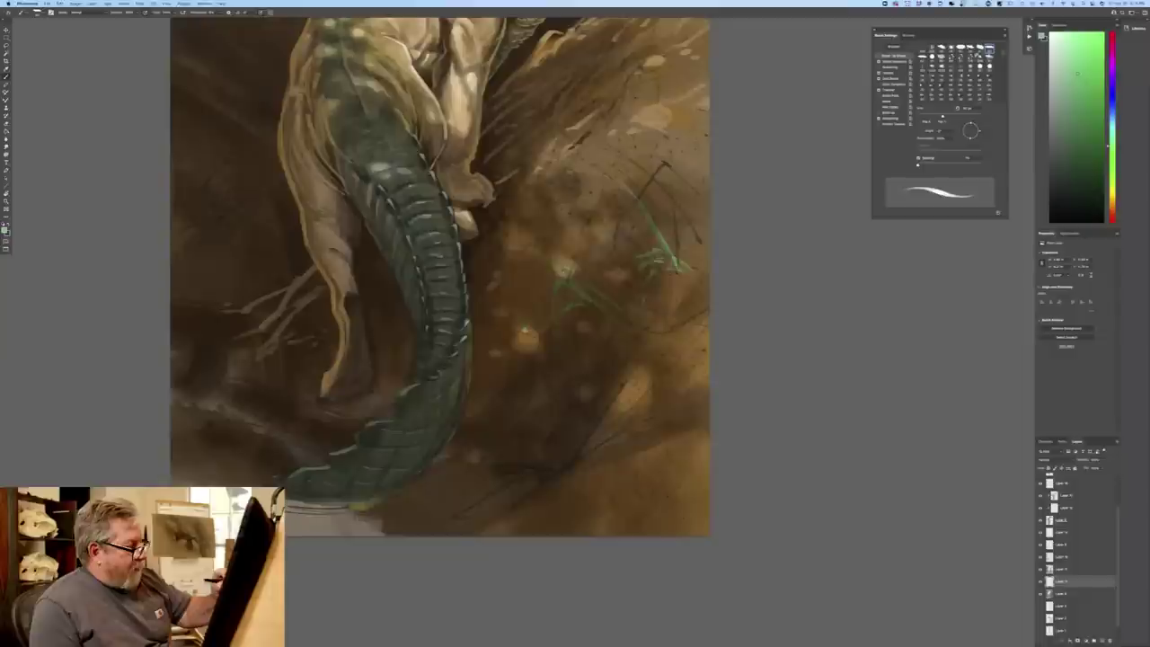
- Add a small cluster of green leaf strokes on the trunk, just below the existing foliage near the canvas edge
mouse_move(662, 288)
mouse_down()
mouse_move(679, 295)
mouse_move(667, 281)
mouse_move(662, 296)
mouse_up()
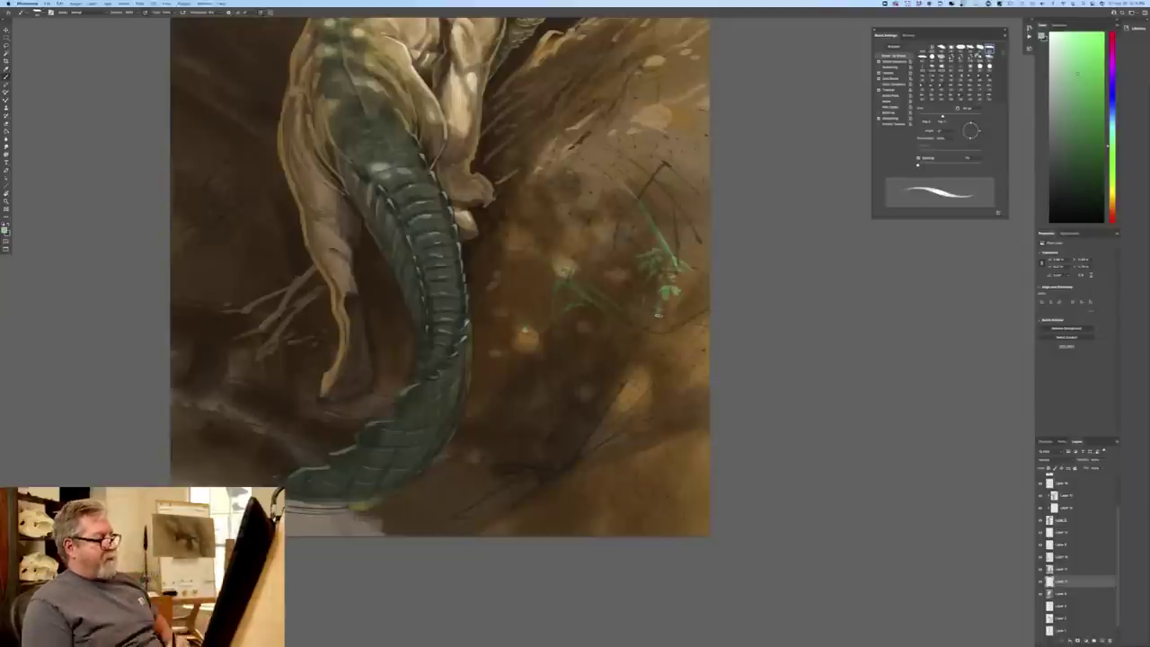
key(ctrl+0)
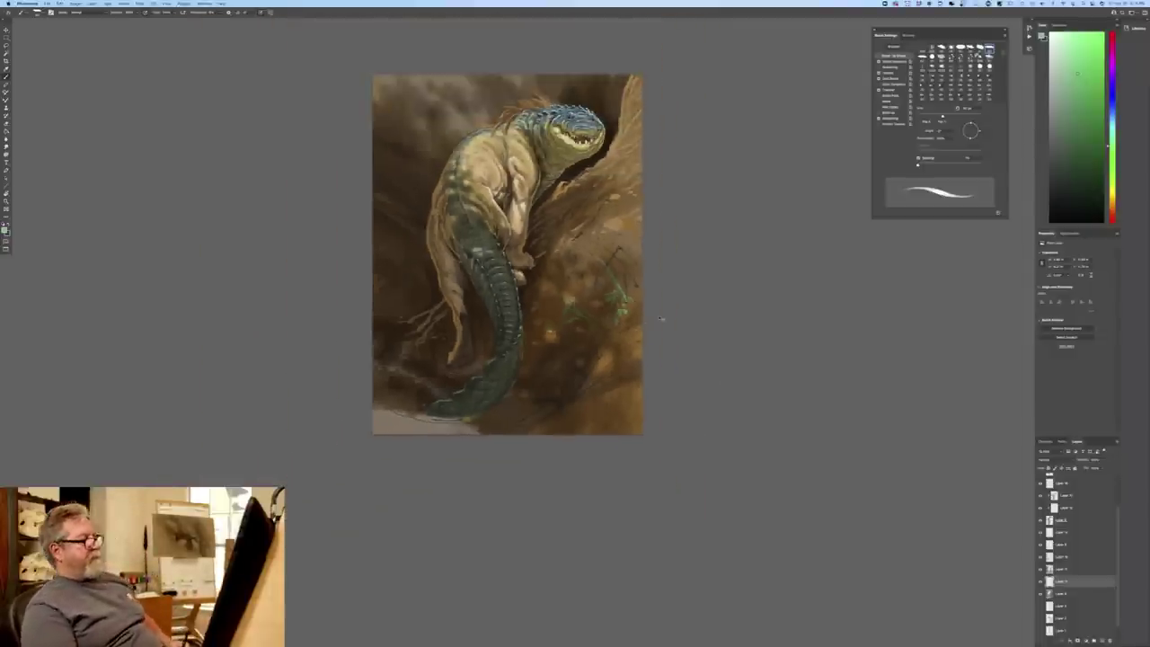
key(ctrl+plus)
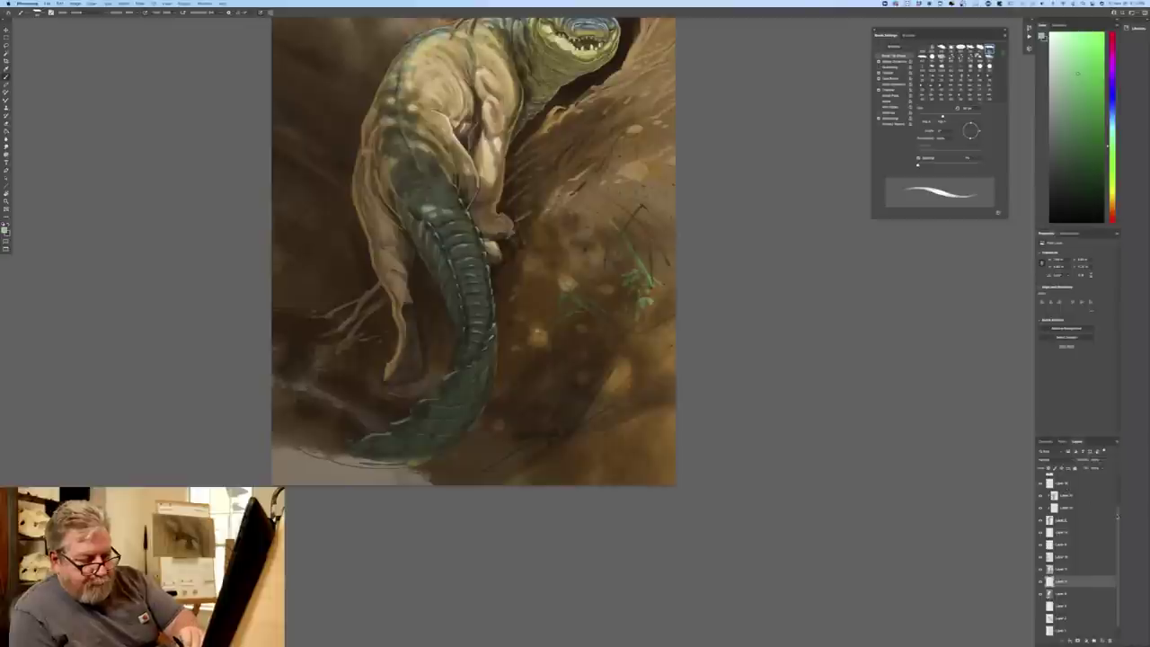
- Add a new empty layer above the topmost layer and choose a darker green as the foreground colour
drag(1117, 518, 1108, 462)
click(1063, 479)
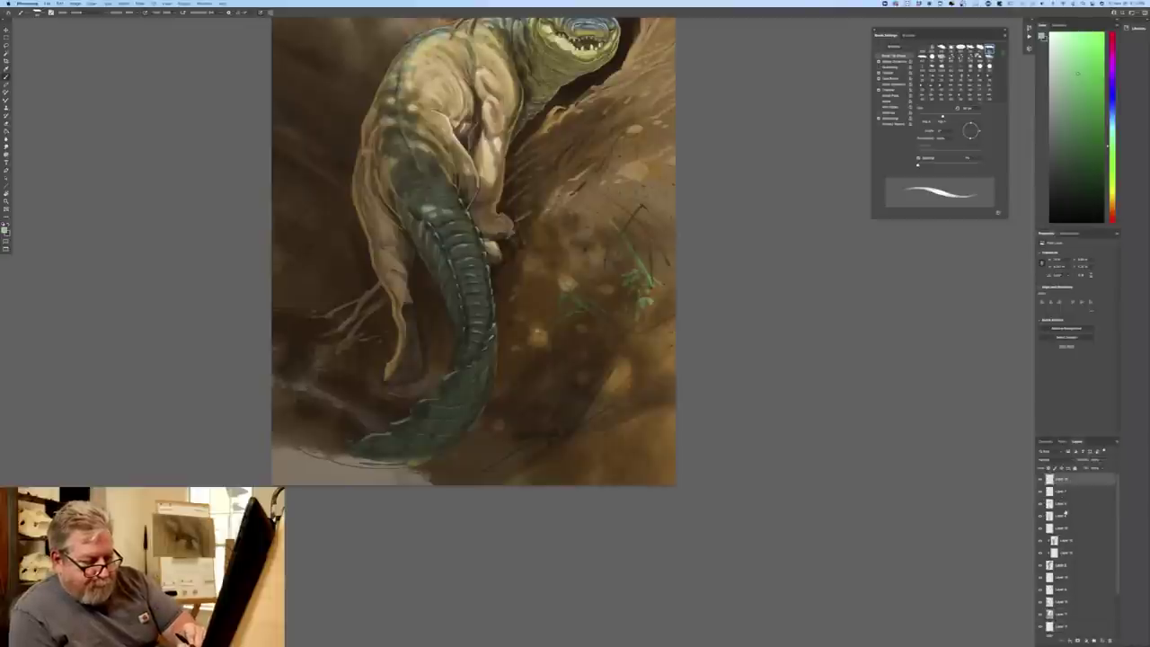
click(1097, 636)
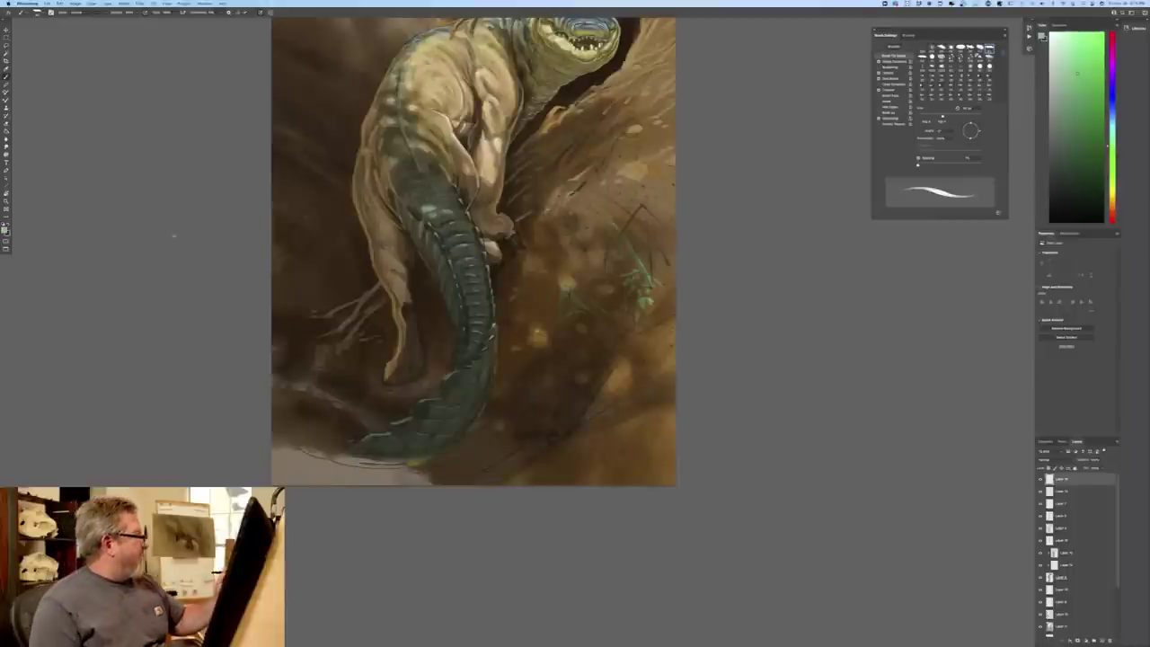
click(5, 231)
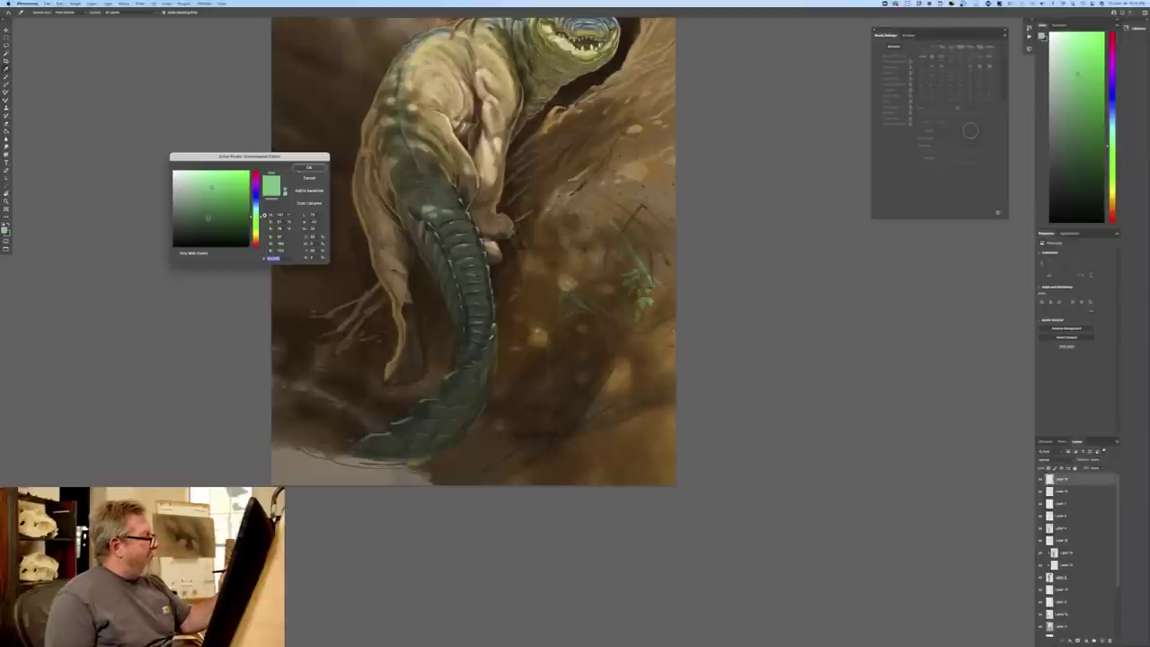
click(213, 205)
click(308, 167)
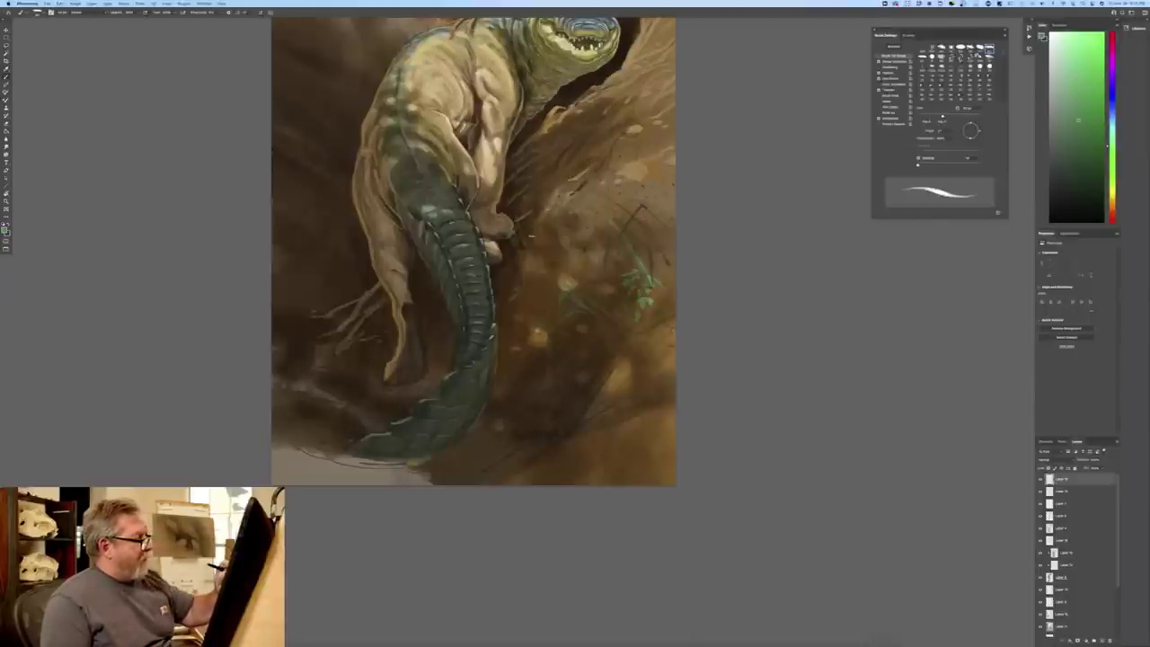
- Paint green grass blades on the trunk beside the creature's foot and around the existing foliage with a slightly reduced brush
mouse_move(519, 229)
mouse_down()
mouse_move(533, 240)
mouse_move(500, 248)
mouse_move(537, 236)
mouse_up()
key([)
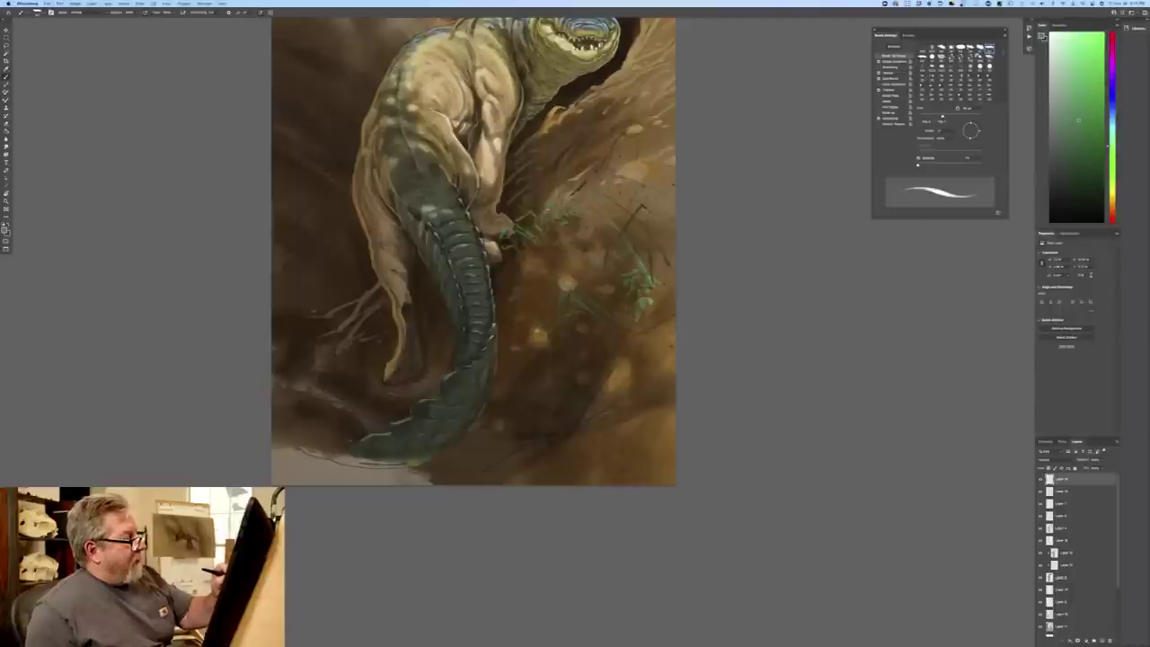
drag(644, 206, 620, 242)
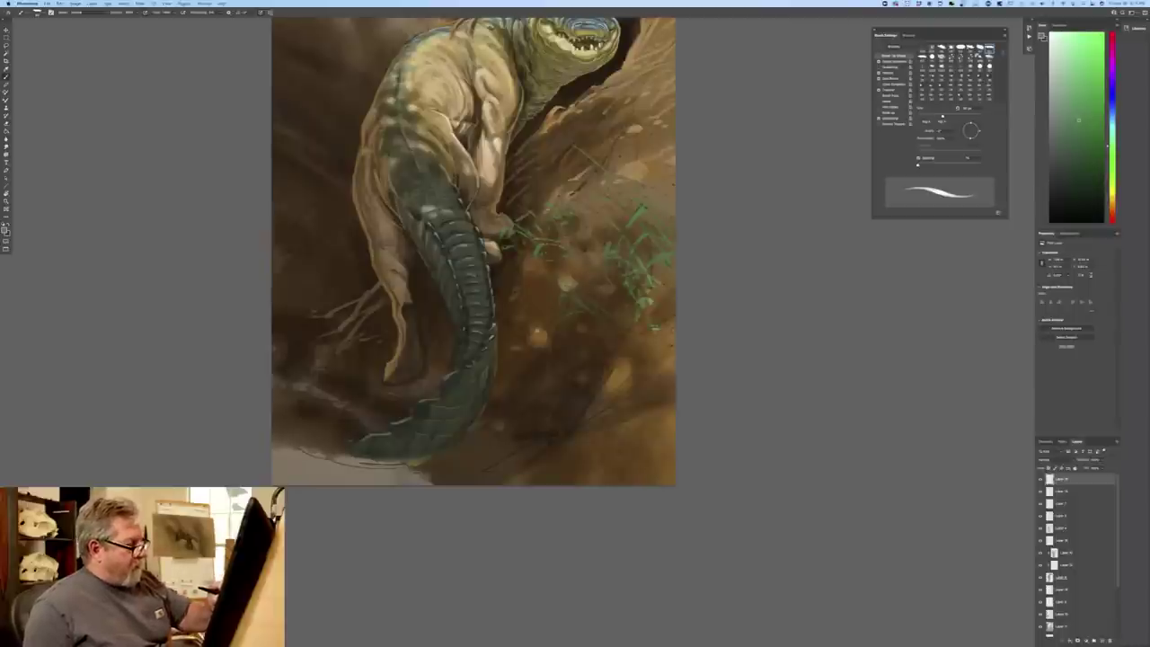
key(super+minus)
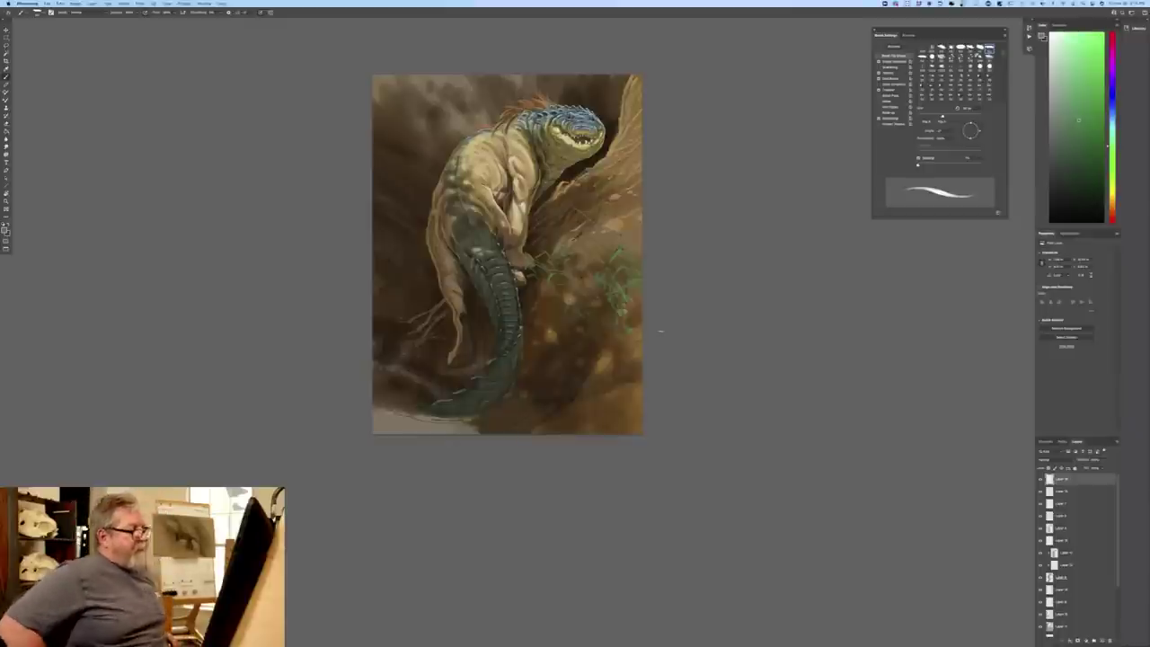
key(super+plus)
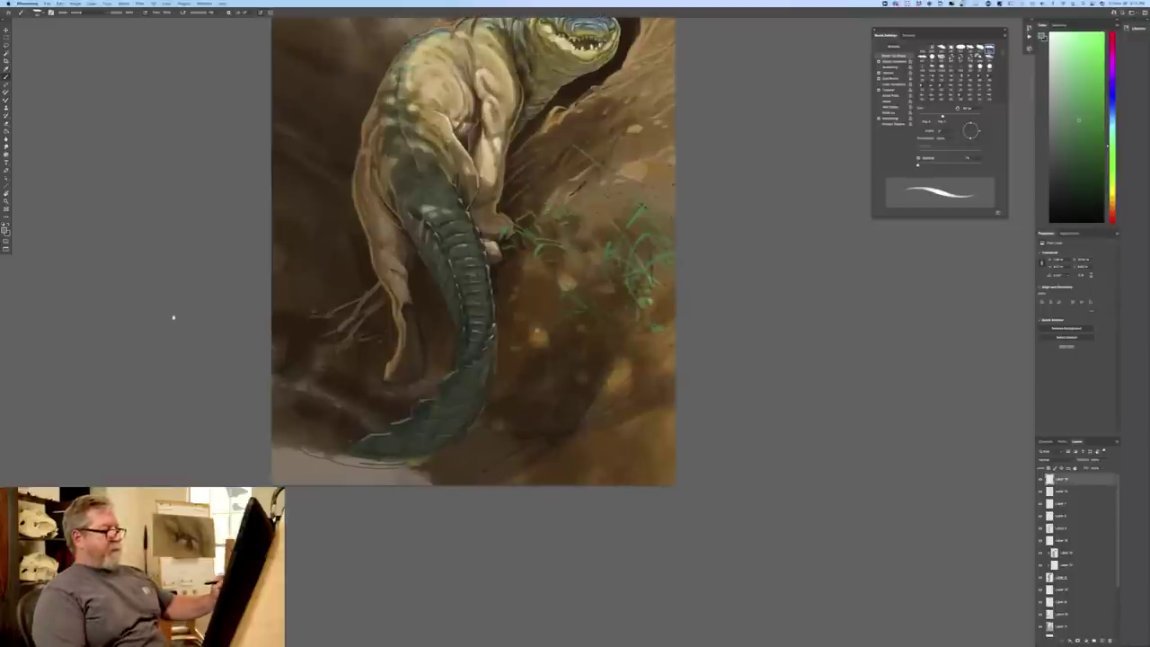
- Paint fine green grass and leaf strokes behind the creature's head, under its chin and along the upper trunk with a smaller brush
drag(175, 315, 135, 393)
key(bracketleft)
key(bracketleft)
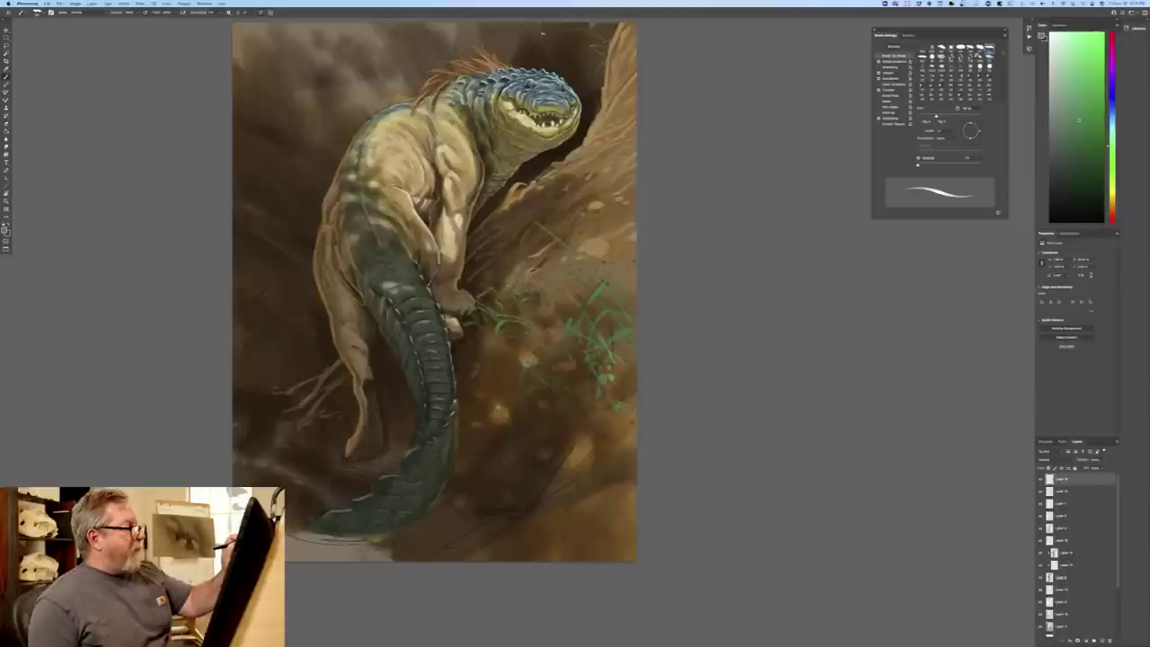
key(super+plus)
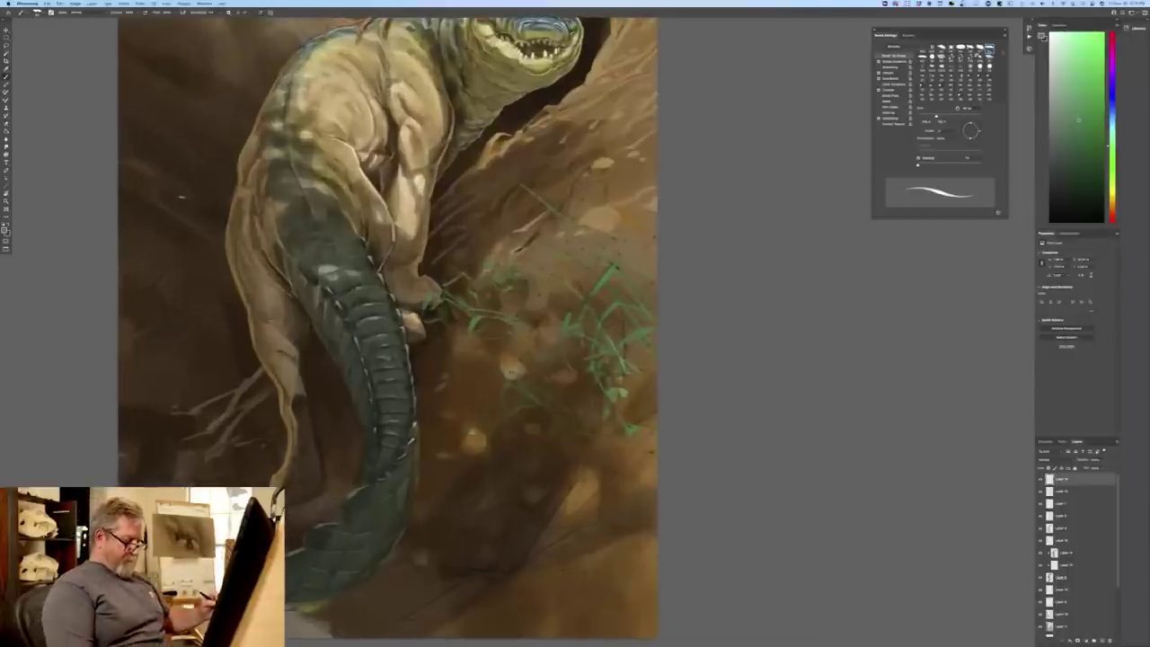
drag(105, 354, 97, 496)
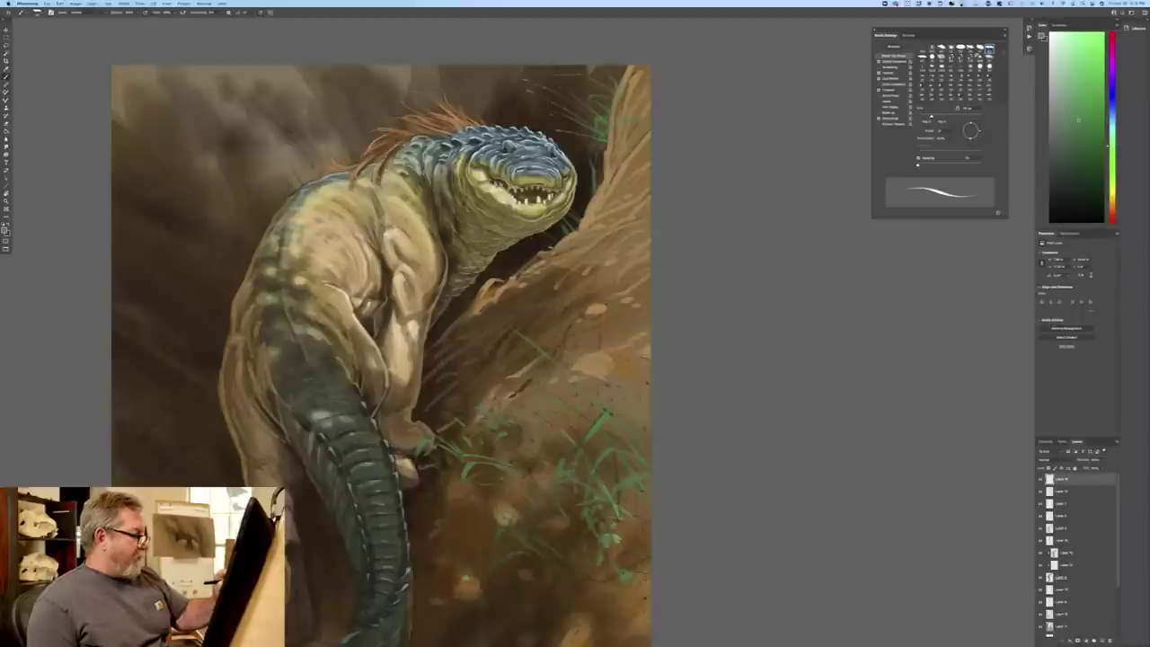
drag(542, 250, 524, 241)
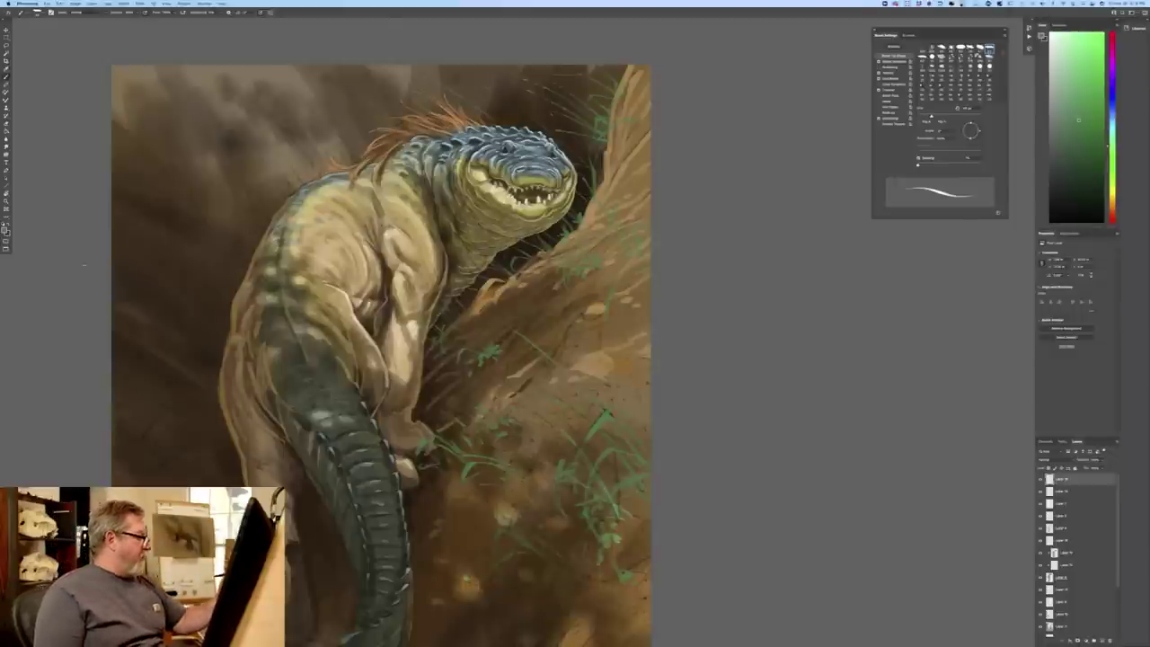
key(super+minus)
key(super+minus)
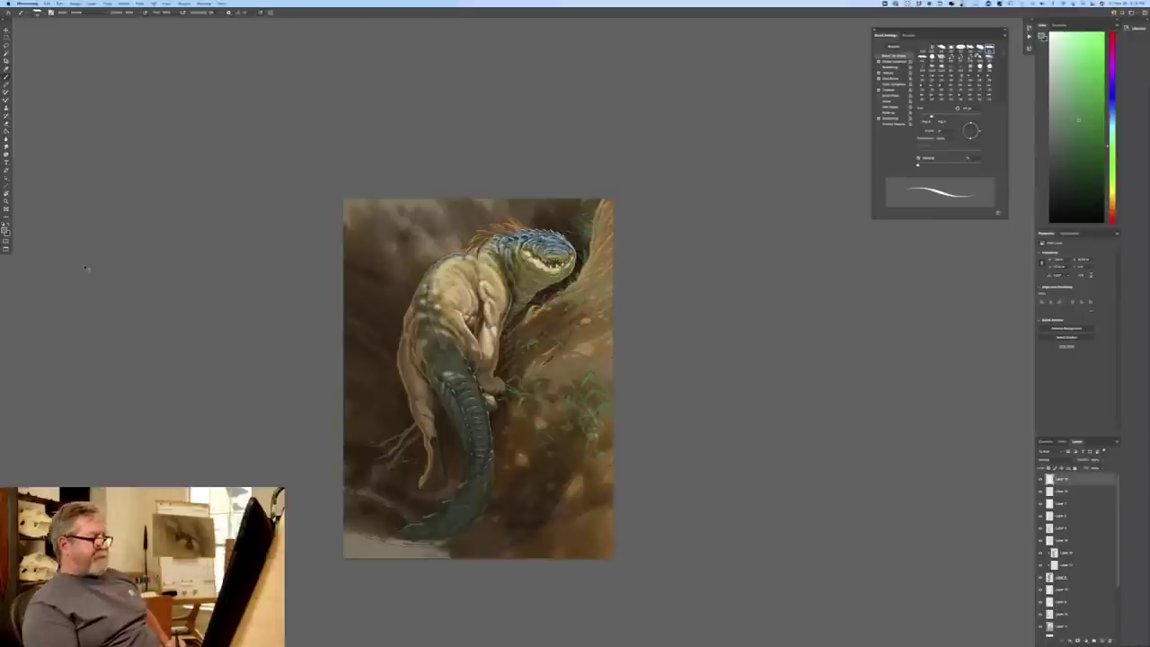
- Paint a grass tuft on the lower trunk and leafy strokes in the dark background behind the creature's hip with a larger brush
key(super+plus)
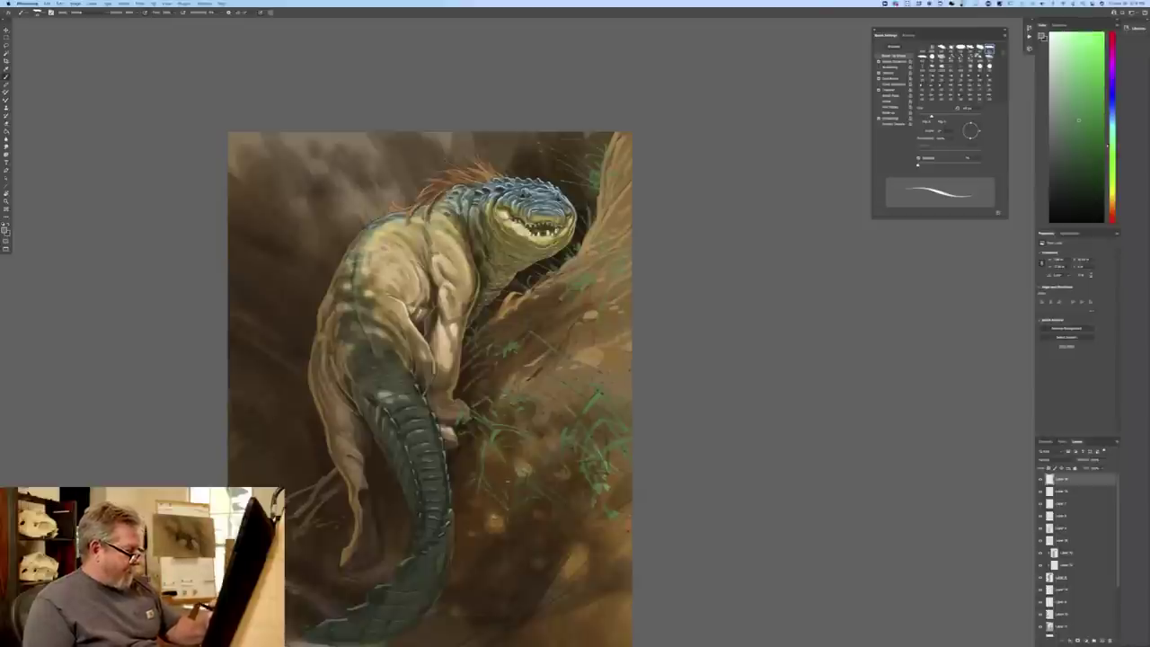
key(bracketright)
key(bracketright)
drag(574, 517, 579, 547)
drag(583, 527, 585, 536)
key(i)
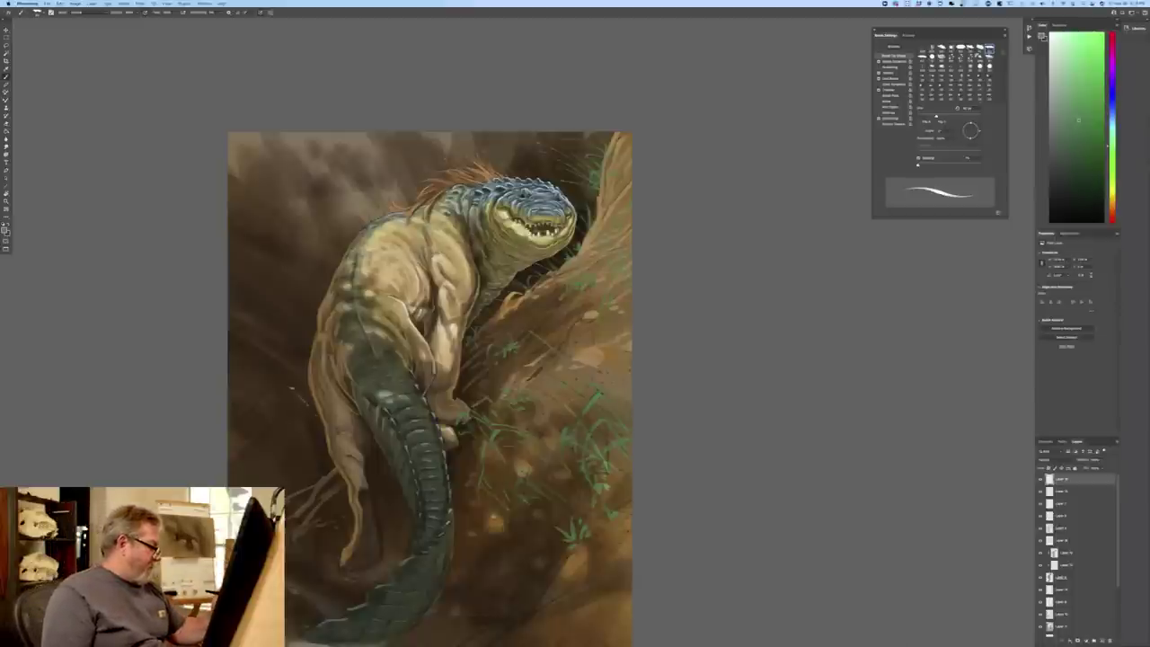
mouse_move(308, 412)
mouse_down()
mouse_move(289, 402)
mouse_move(276, 410)
mouse_move(272, 460)
mouse_up()
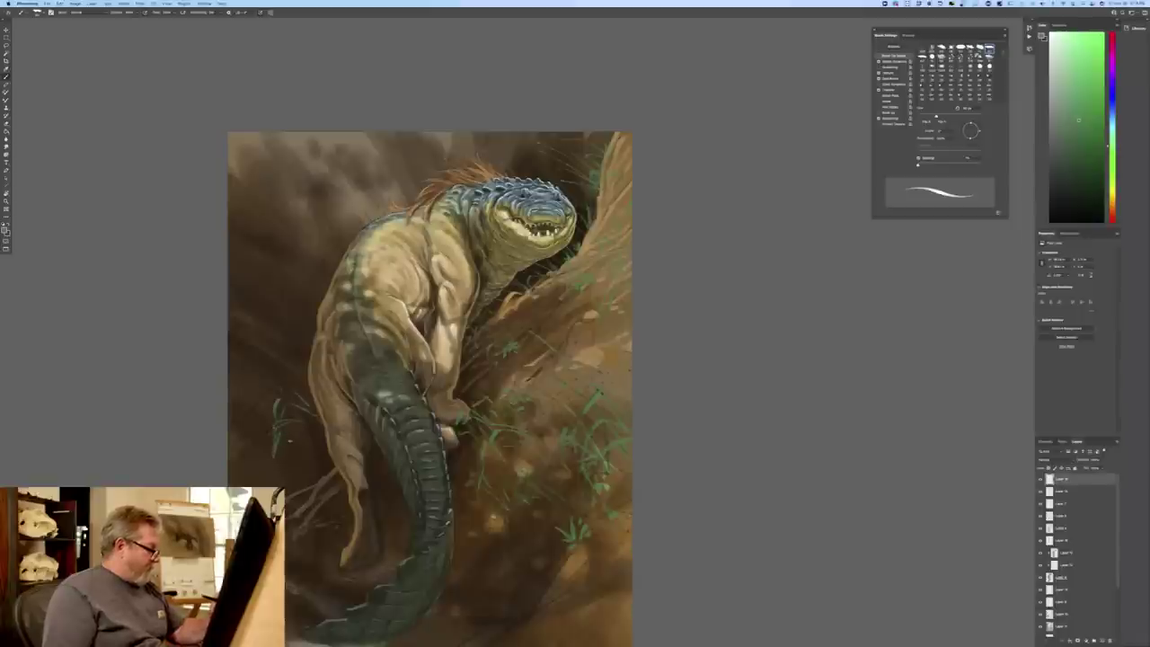
- Paint a few green grass blades in the dark area beside the creature's far hind leg
drag(323, 433, 317, 449)
drag(319, 443, 308, 458)
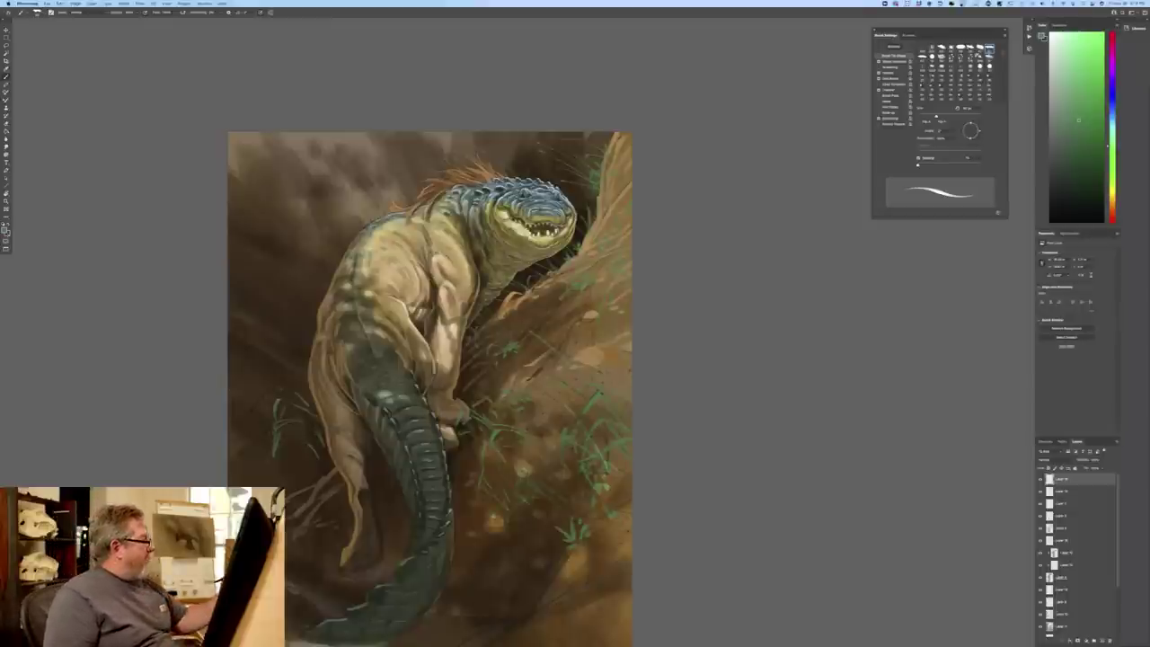
- Choose a dark red-brown and paint a shadow accent in the gap between the creature's arm and its body
click(5, 231)
click(256, 244)
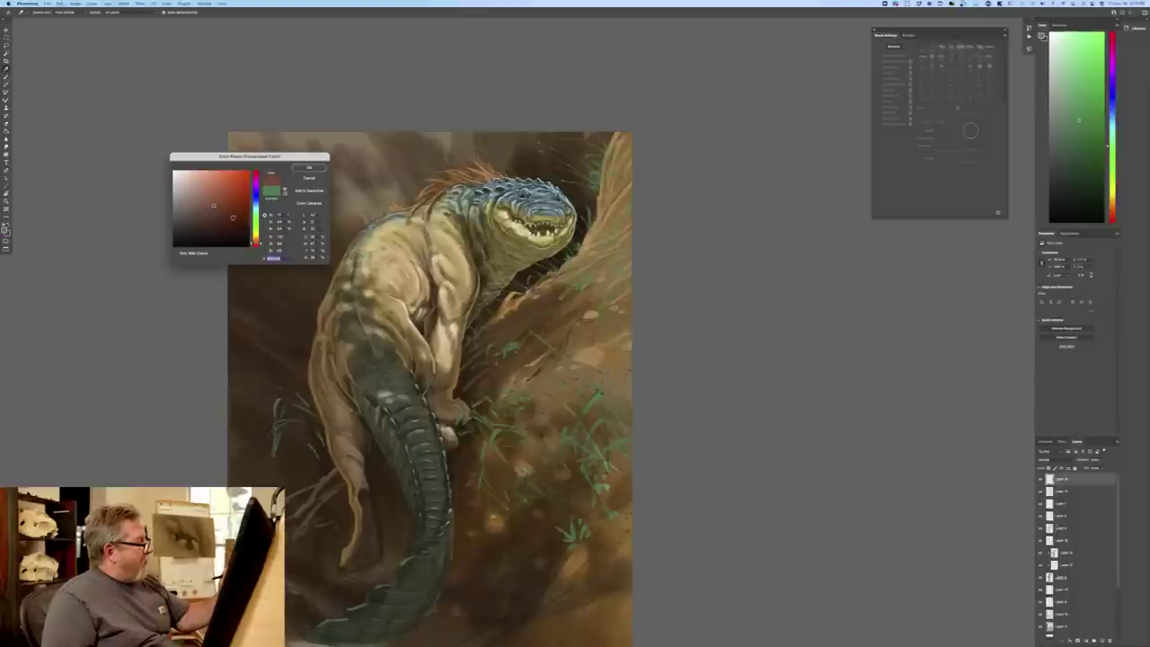
click(206, 231)
click(309, 167)
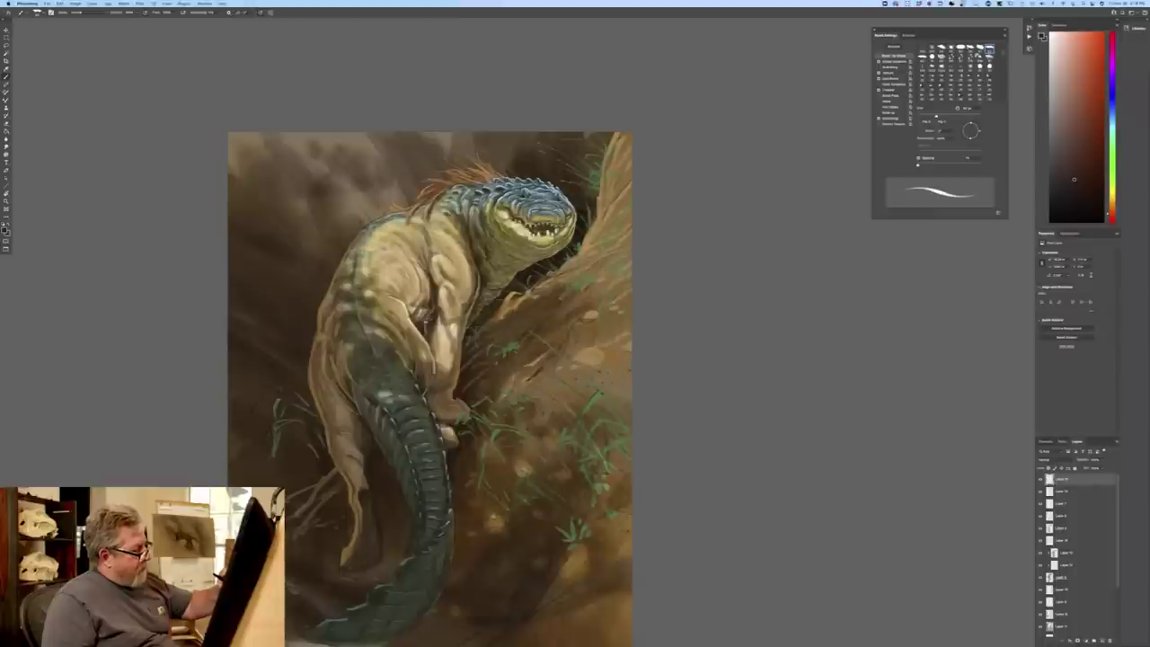
drag(427, 317, 427, 333)
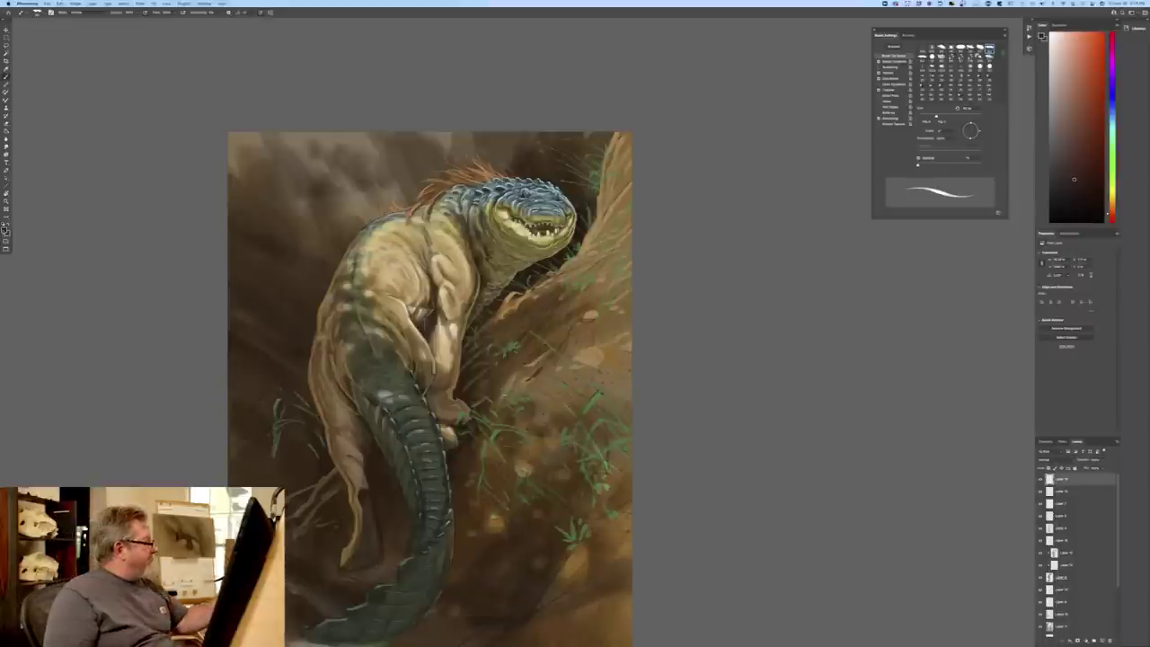
- Choose a muted olive green and paint thin grass stalks in the dark background behind the creature's hind leg
click(4, 231)
click(505, 249)
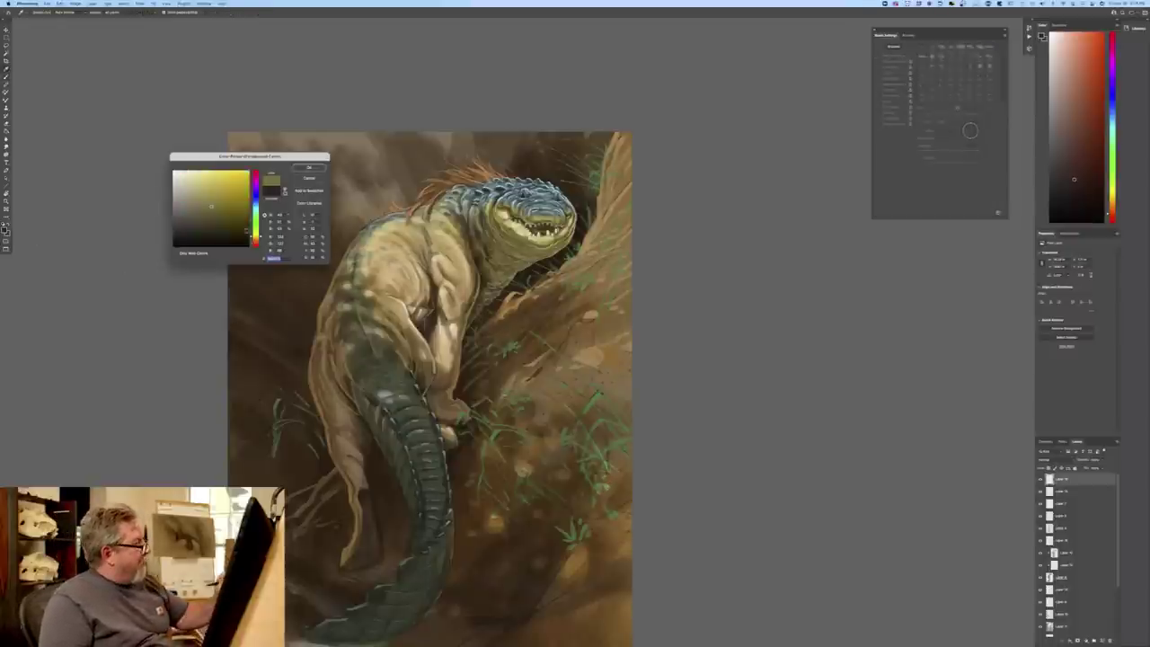
click(255, 232)
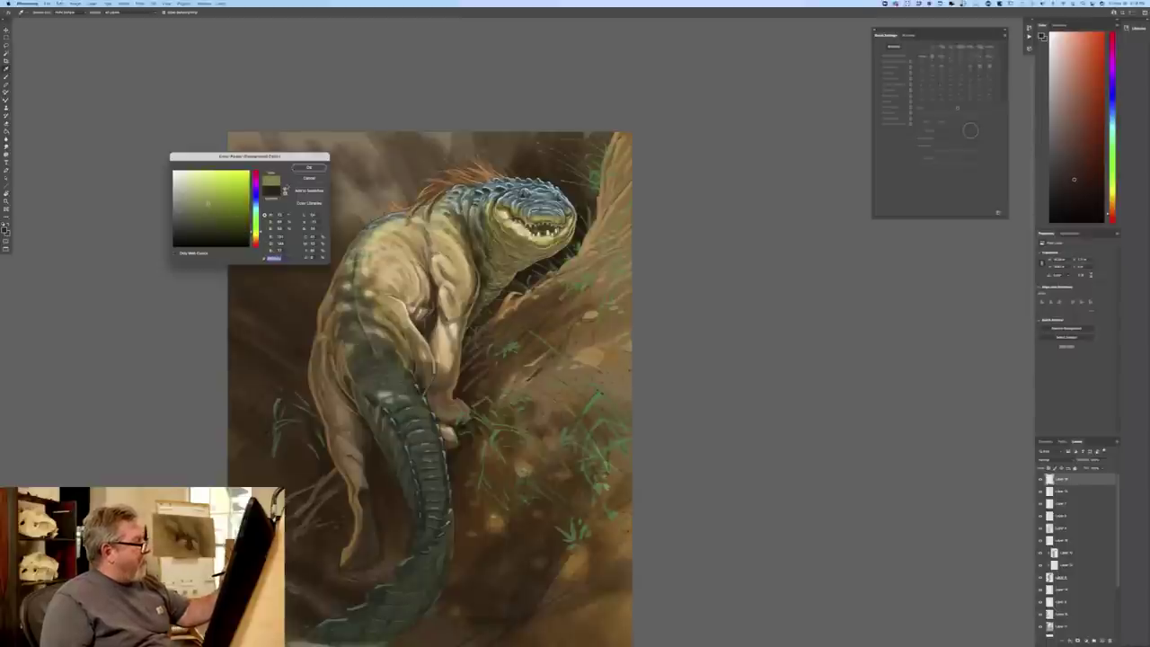
click(309, 167)
drag(287, 388, 303, 407)
mouse_move(280, 399)
mouse_down()
mouse_move(270, 388)
mouse_move(249, 420)
mouse_move(278, 400)
mouse_up()
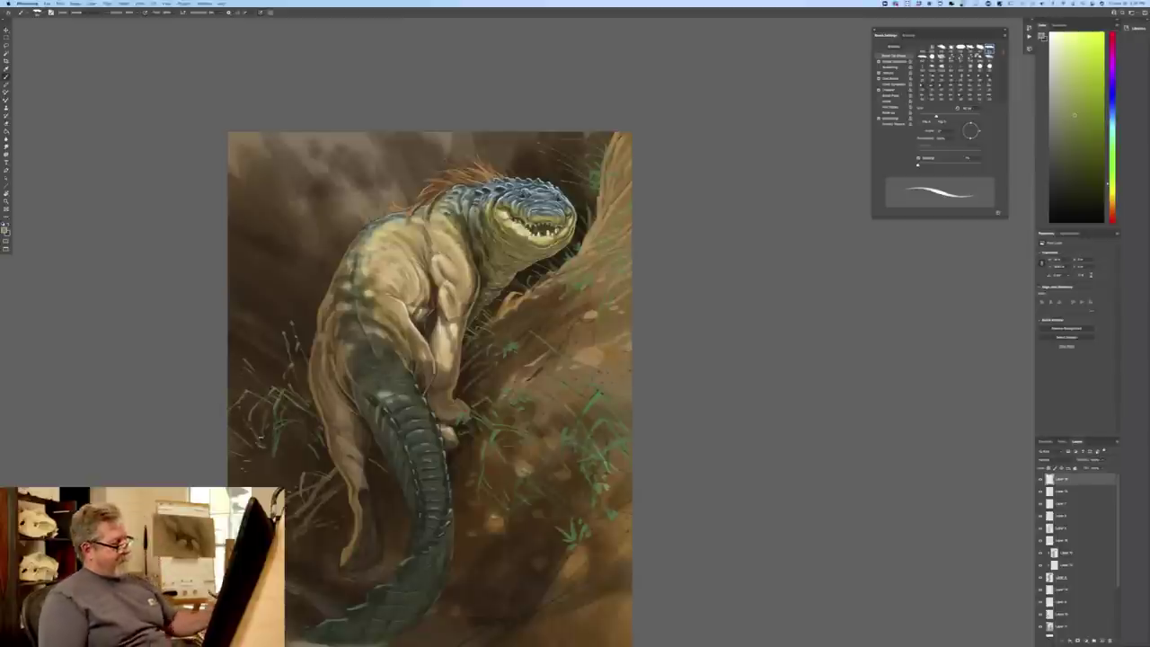
- Add more olive leaf dabs and stems to the foliage beside the creature's hind leg
drag(149, 476, 151, 338)
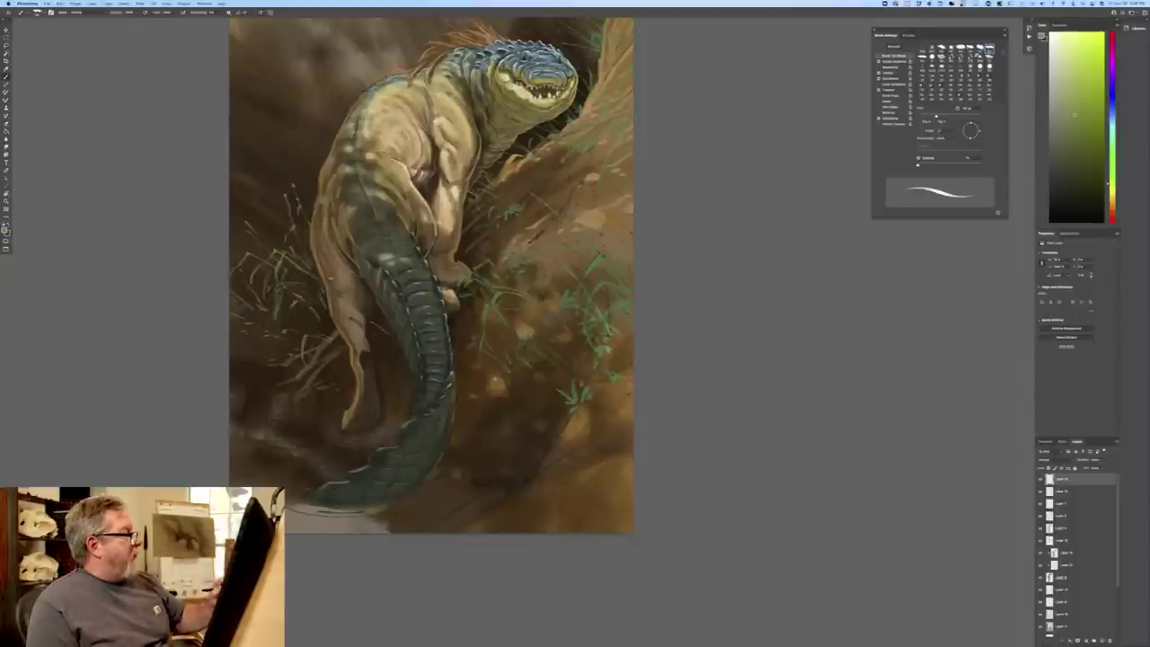
drag(149, 349, 182, 449)
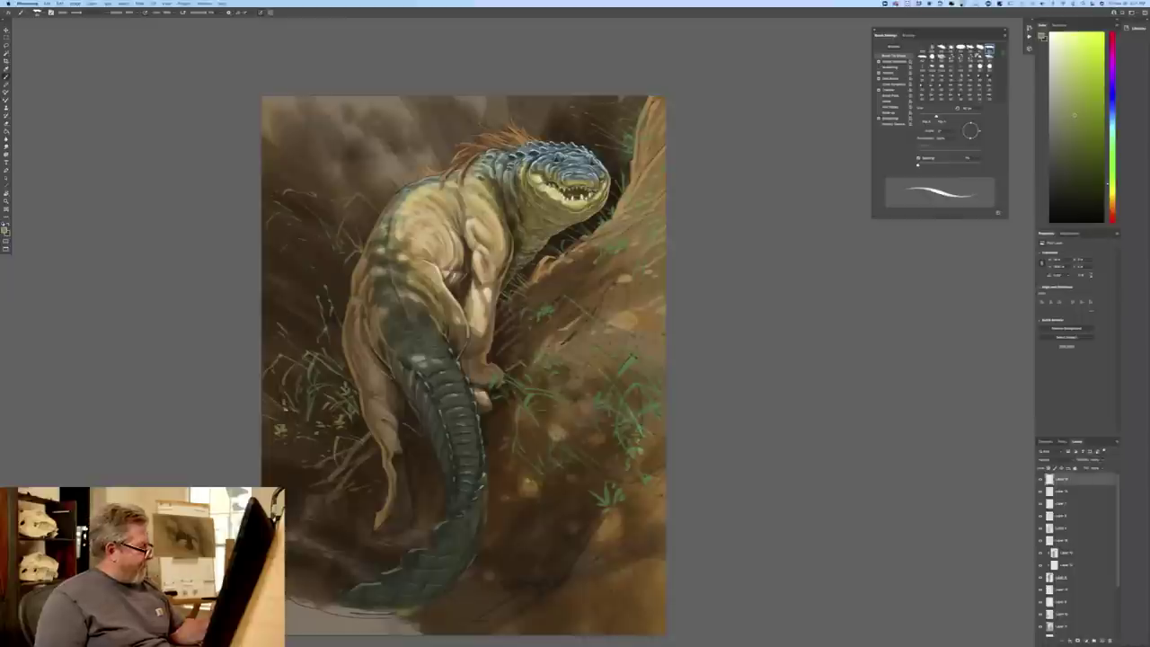
mouse_move(285, 408)
mouse_down()
mouse_move(311, 430)
mouse_move(290, 426)
mouse_move(317, 413)
mouse_up()
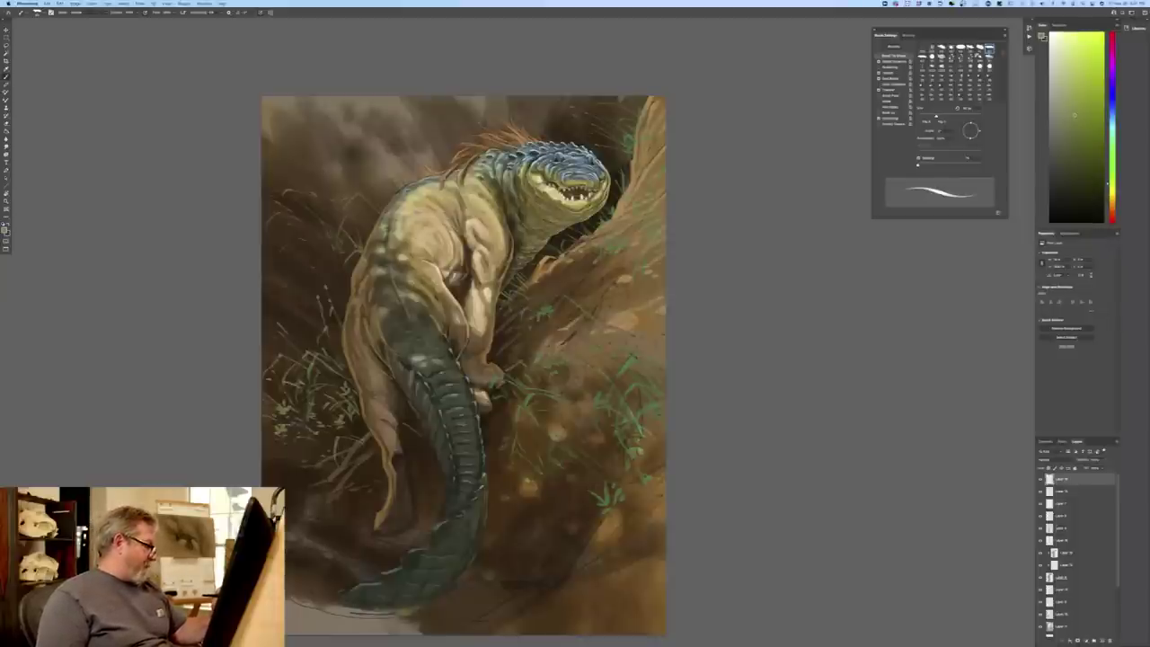
drag(280, 390, 270, 386)
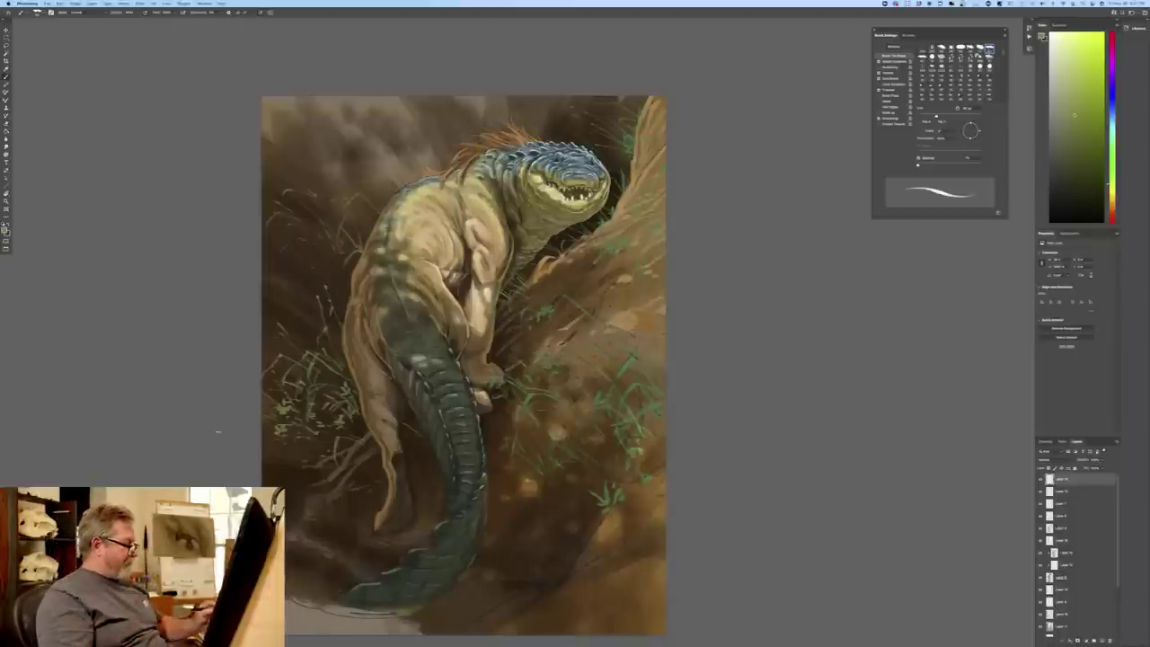
- Add a new empty layer directly below the topmost layer
drag(148, 436, 94, 282)
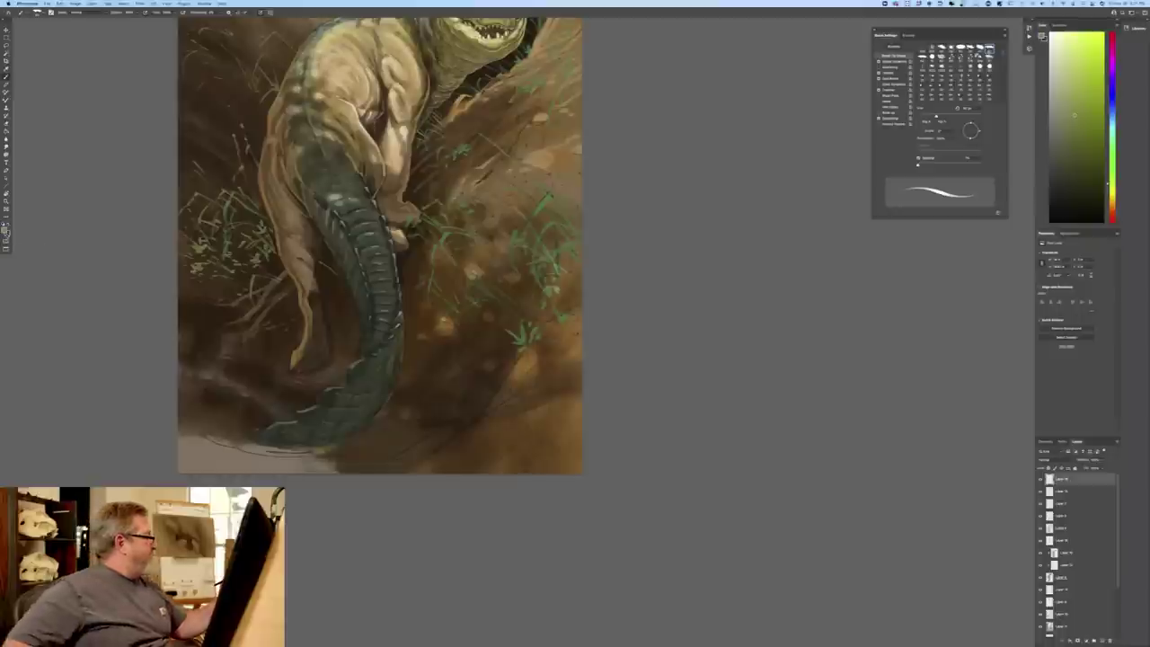
click(1062, 493)
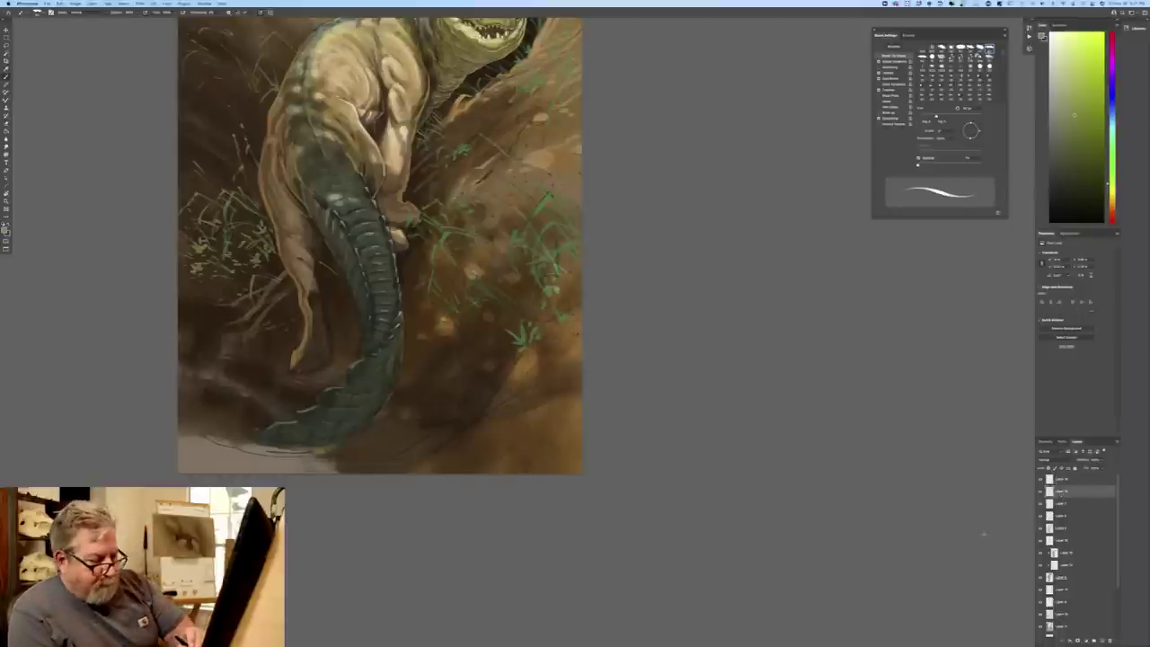
click(1093, 639)
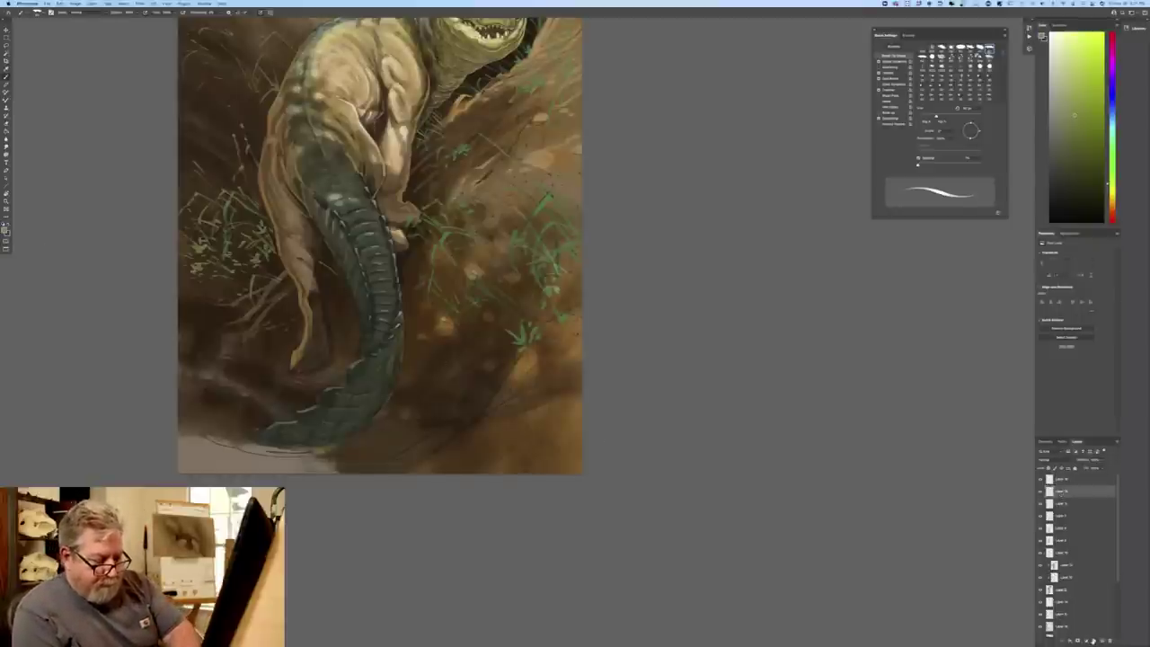
- Choose a pale blue-gray and paint thin ripple lines on the water on both sides of the creature's tail
click(4, 231)
click(216, 456)
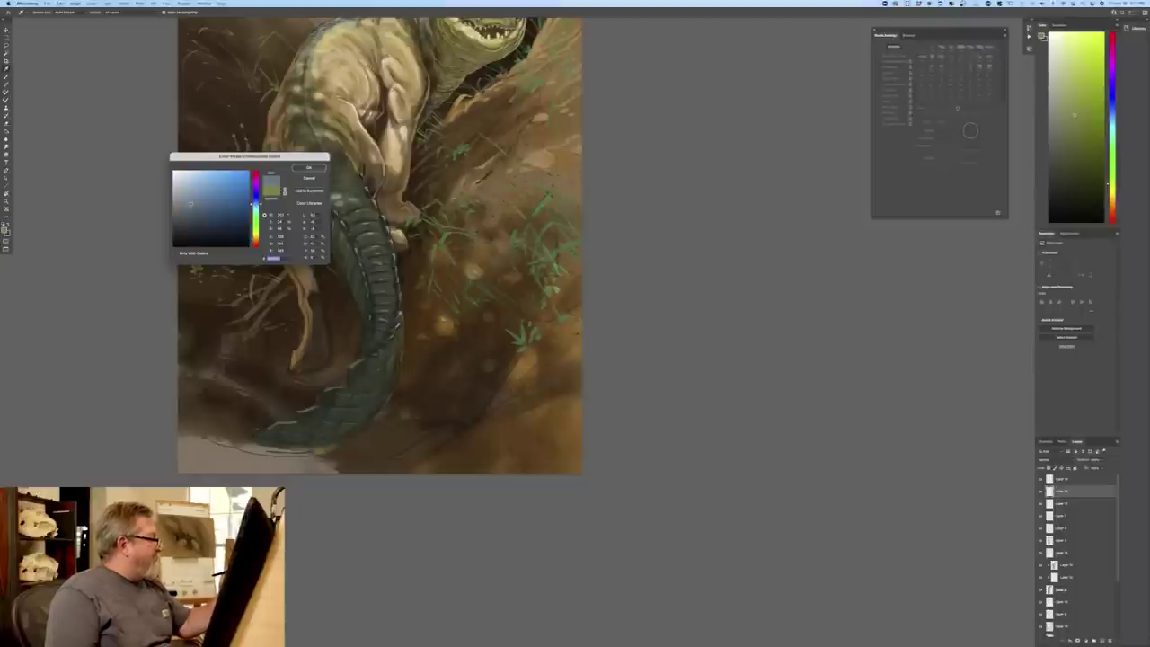
click(187, 190)
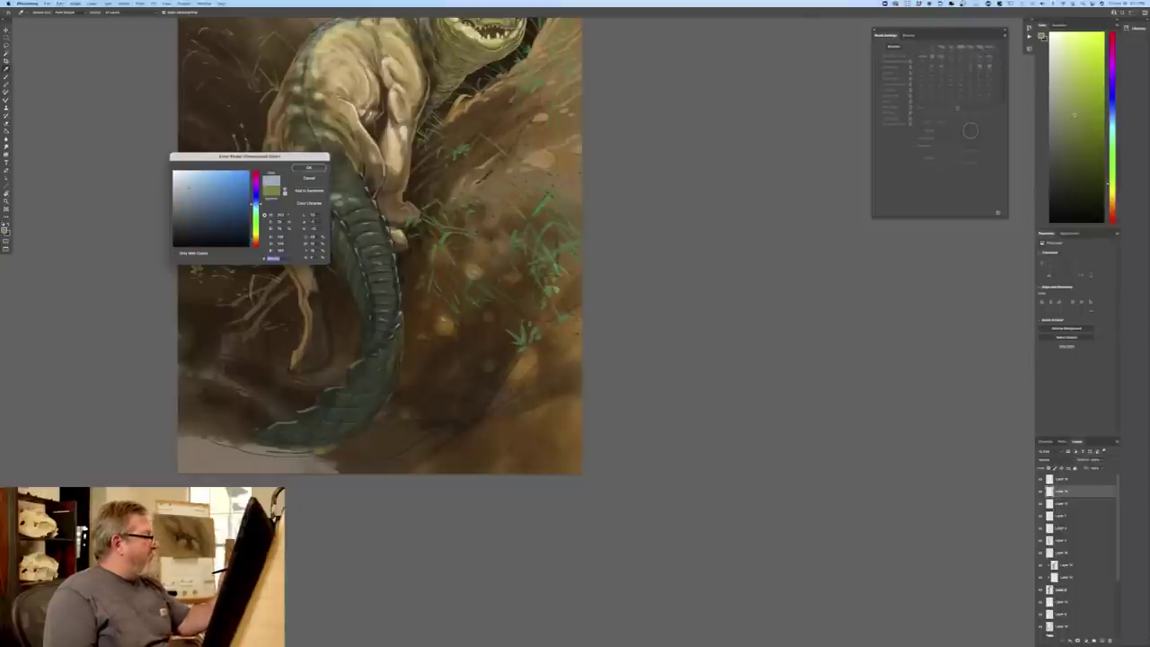
click(308, 168)
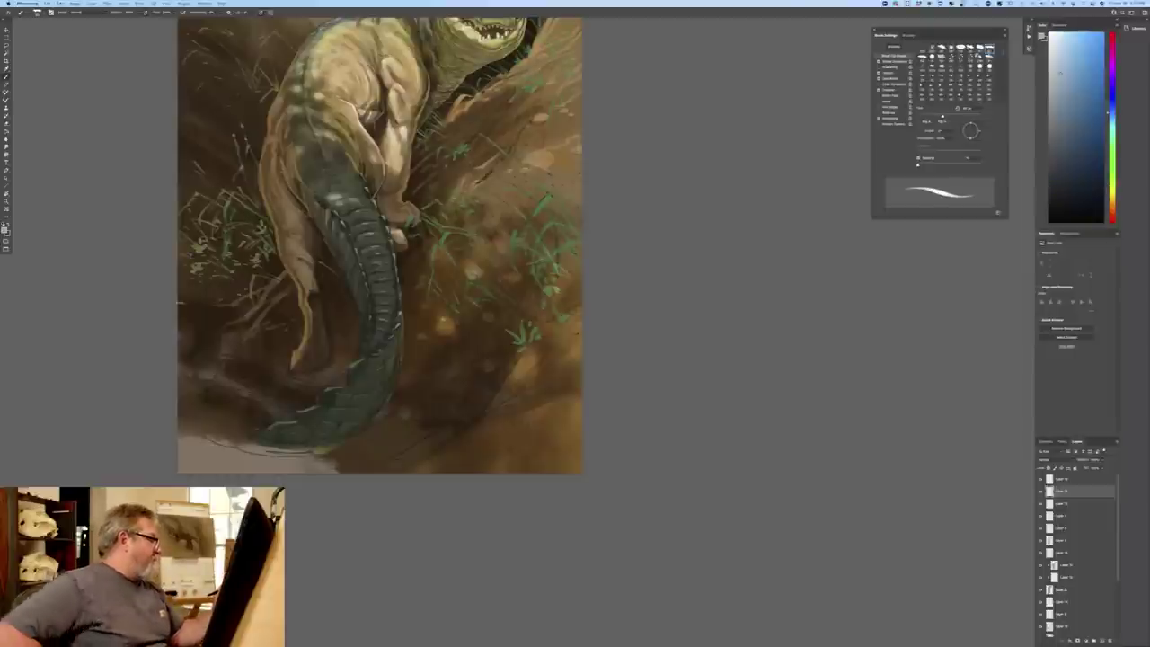
drag(178, 298, 207, 303)
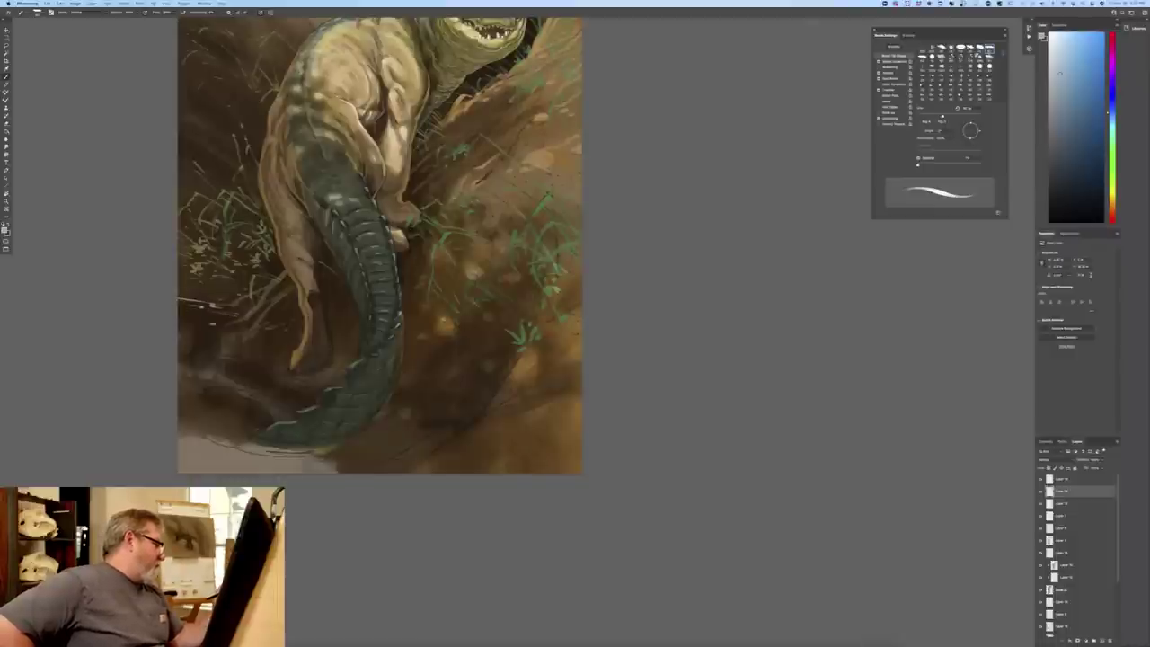
mouse_move(205, 328)
mouse_down()
mouse_move(242, 333)
mouse_move(206, 350)
mouse_move(316, 388)
mouse_up()
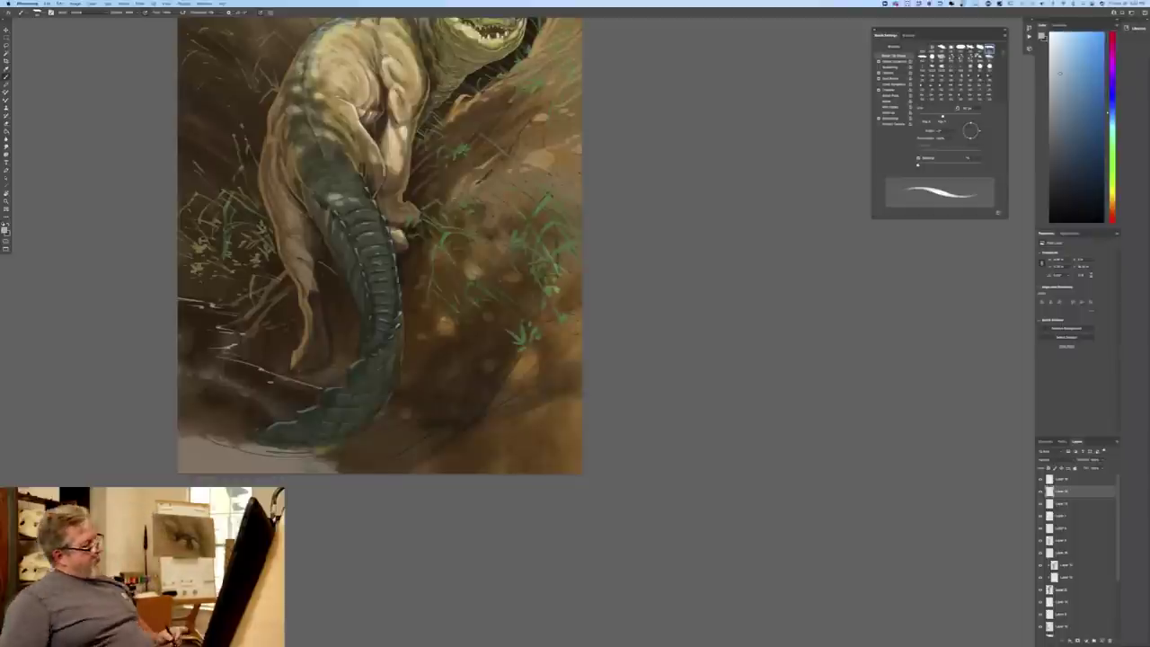
drag(190, 371, 297, 402)
drag(276, 394, 316, 397)
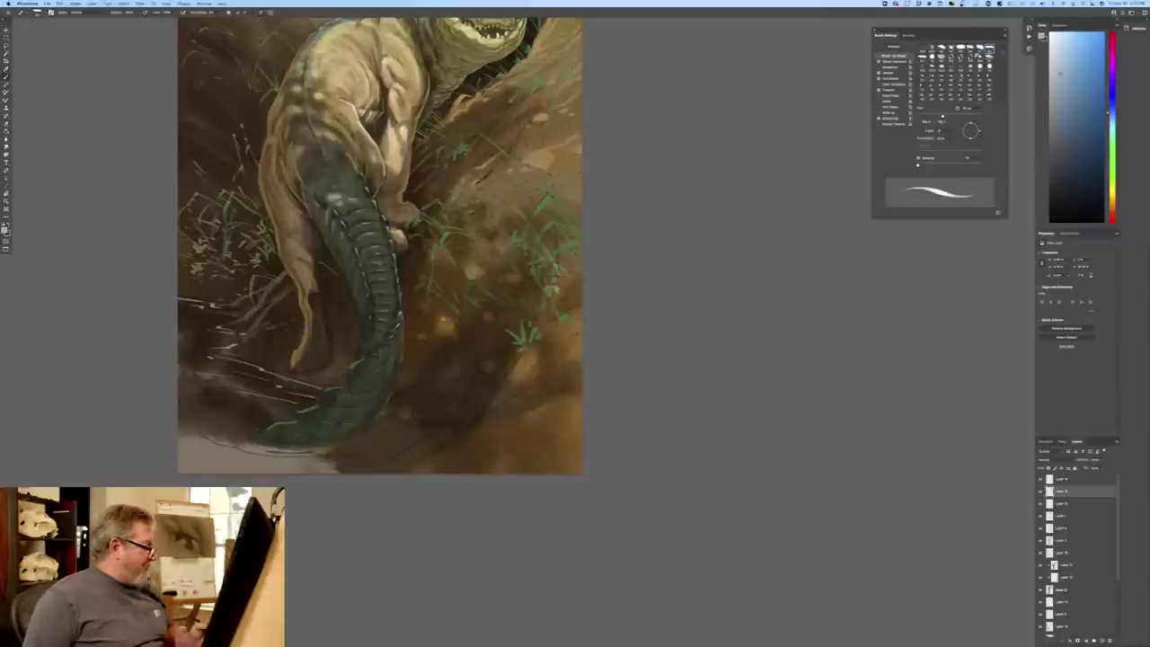
mouse_move(383, 413)
mouse_down()
mouse_move(450, 431)
mouse_move(431, 448)
mouse_up()
mouse_move(419, 447)
mouse_down()
mouse_move(429, 455)
mouse_move(406, 451)
mouse_up()
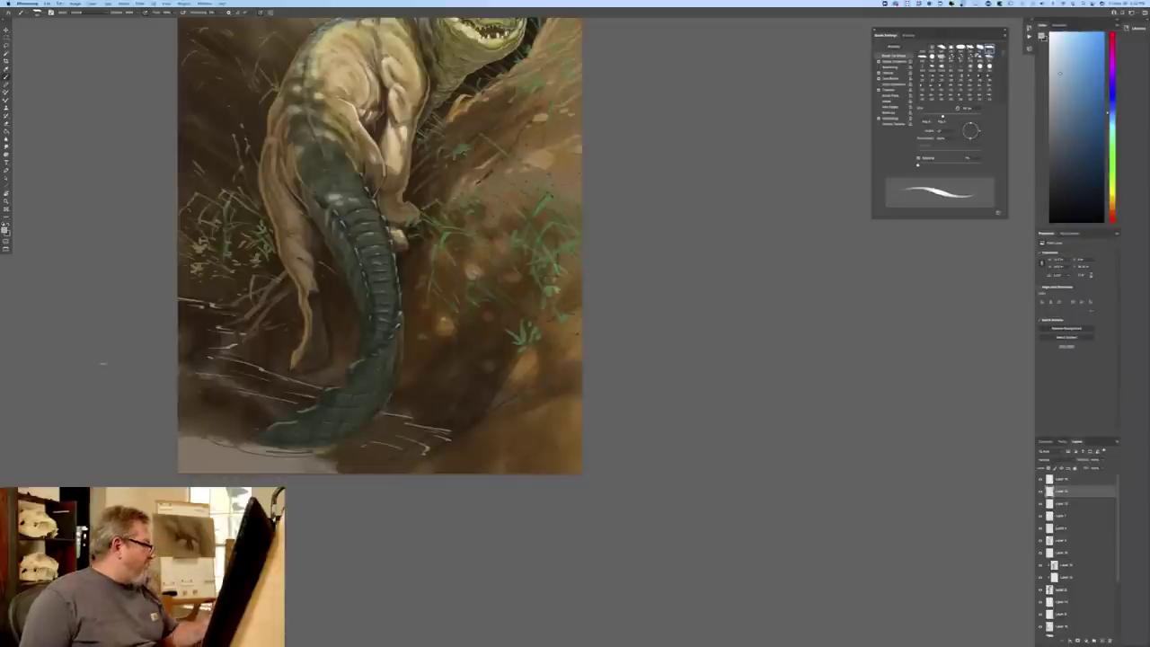
- Choose a light warm gray and, with a larger brush, paint broad ripples around the tip of the tail
click(5, 230)
click(211, 455)
click(188, 196)
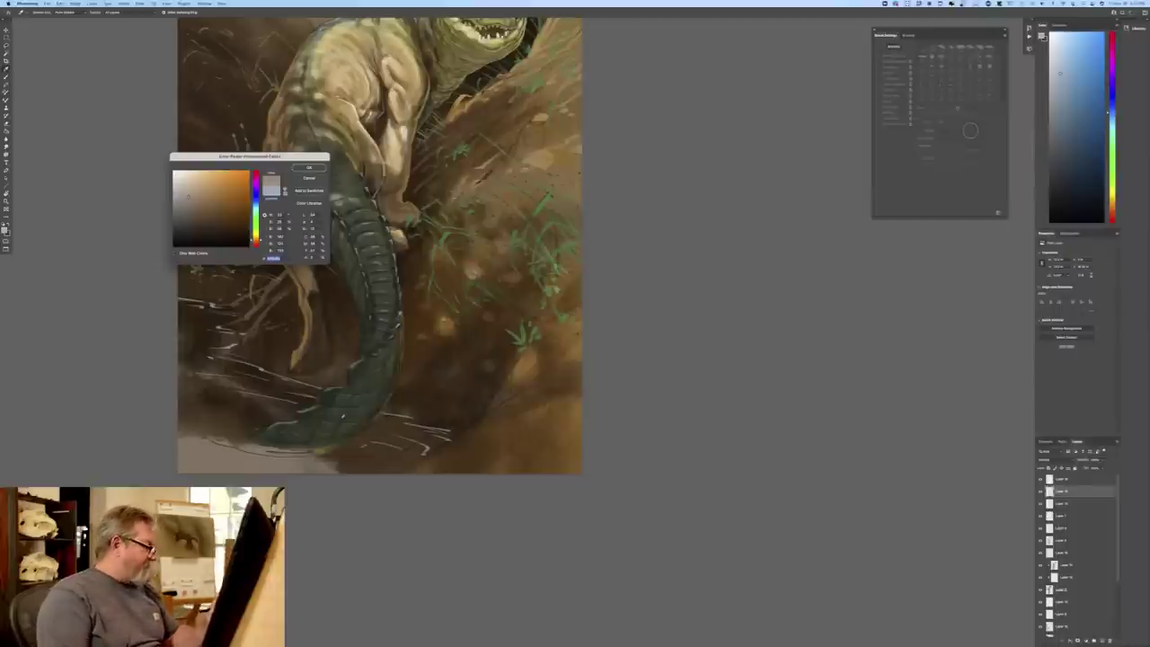
key(Return)
key(b)
key(bracketright)
key(bracketright)
key(bracketright)
drag(257, 441, 327, 446)
mouse_move(254, 438)
mouse_down()
mouse_move(271, 442)
mouse_move(244, 424)
mouse_move(225, 442)
mouse_move(212, 422)
mouse_move(193, 433)
mouse_move(188, 417)
mouse_move(209, 441)
mouse_up()
key(bracketleft)
key(bracketleft)
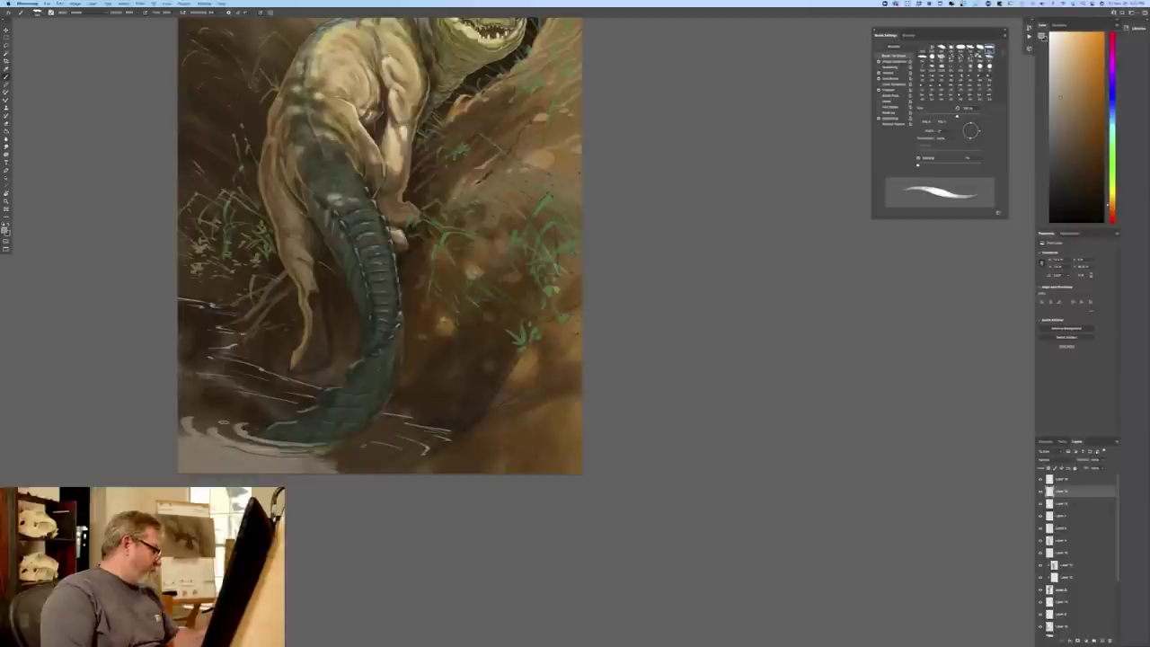
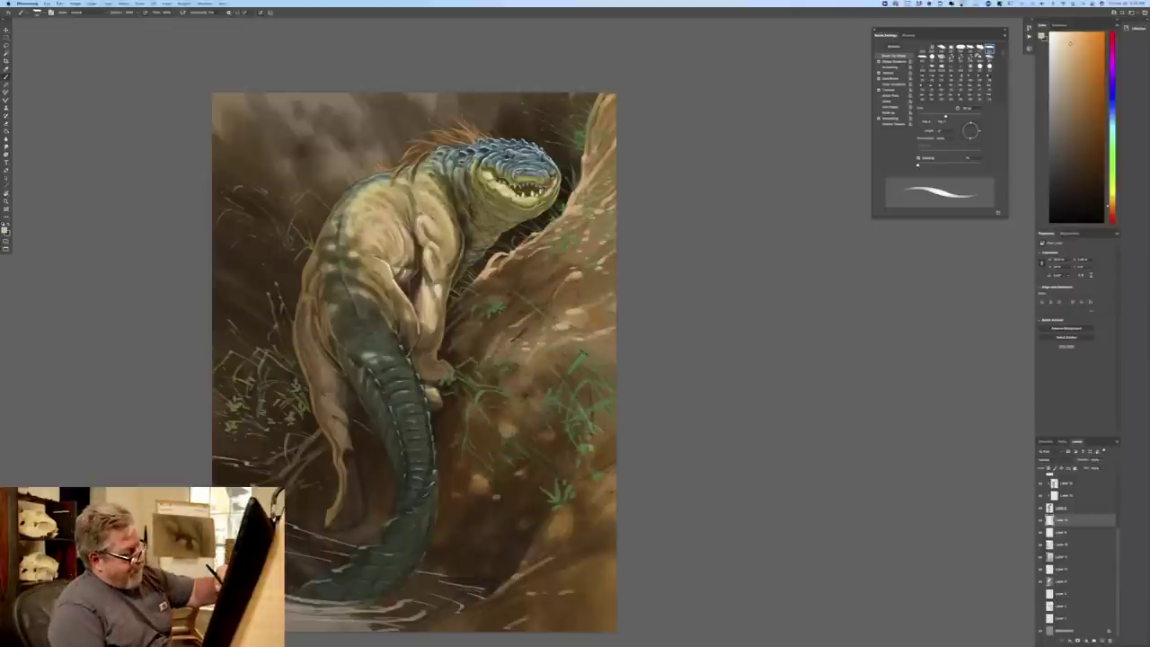
- Paint small highlights on the earthen bank, changing the brush color from peach to a light warm gray
drag(538, 326, 512, 342)
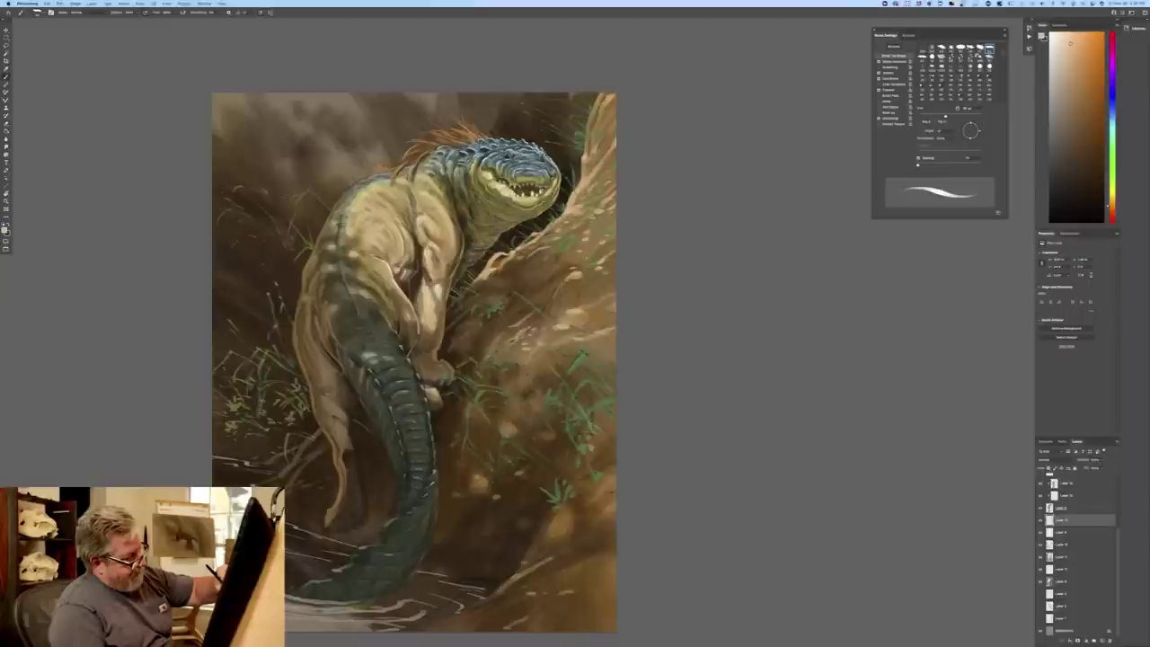
click(4, 231)
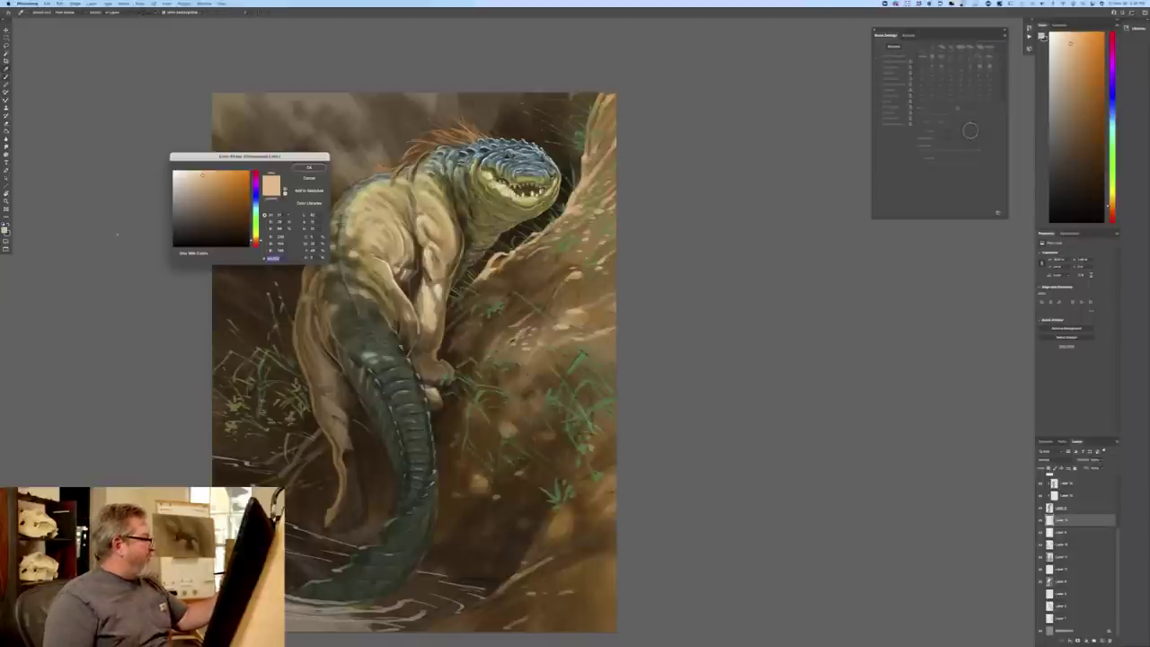
click(185, 195)
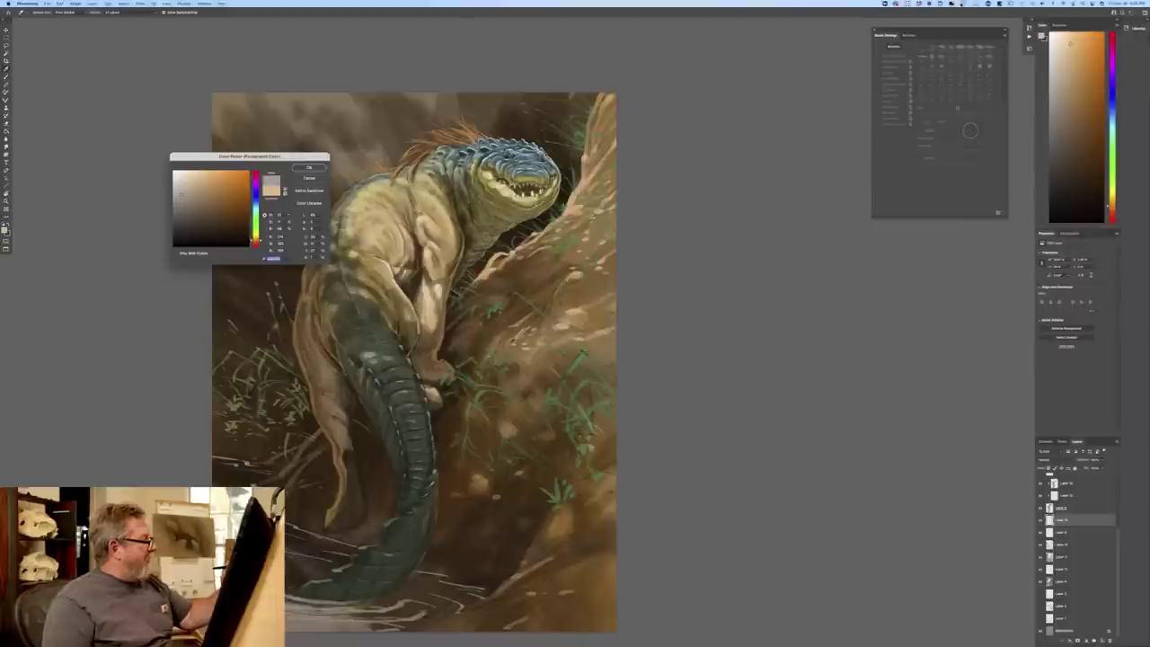
click(309, 168)
drag(534, 273, 556, 253)
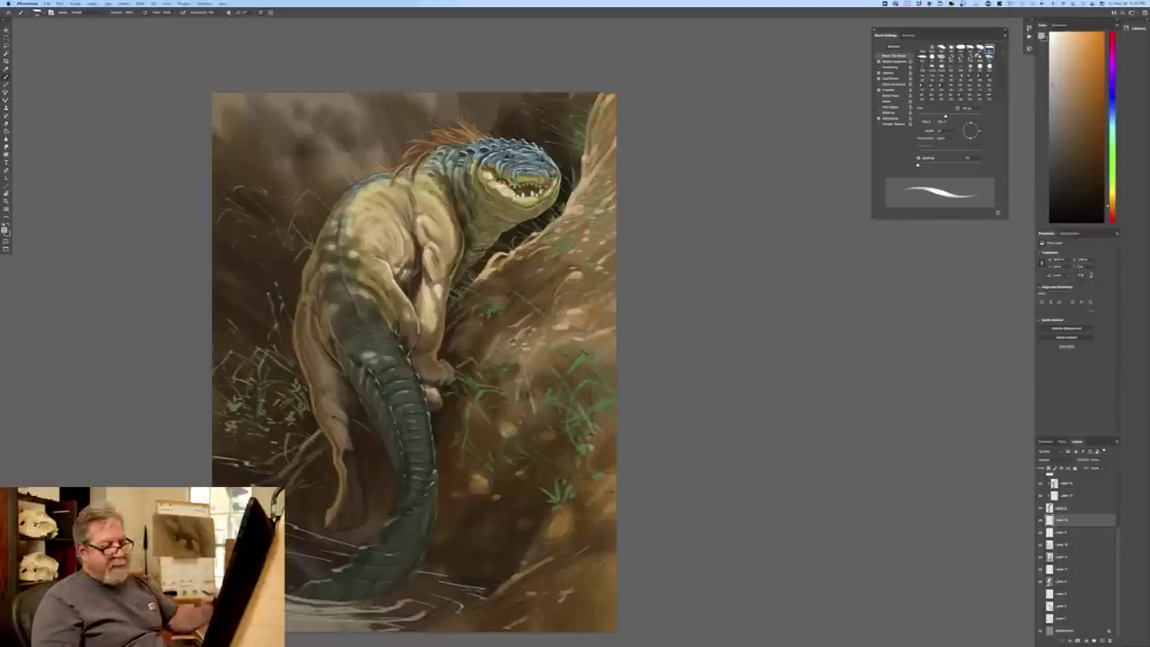
- On the topmost layer, paint yellow-green grass and leaf strokes in the foliage beside the creature's hind leg
scroll(1078, 539, up, 3)
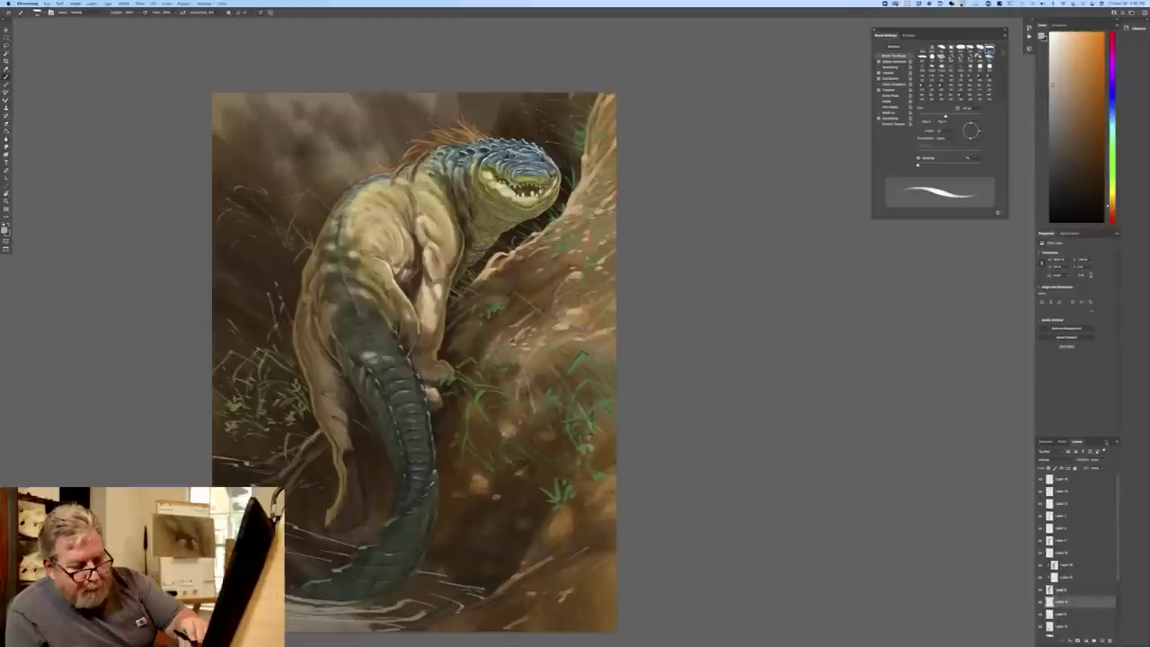
click(1041, 480)
click(1040, 482)
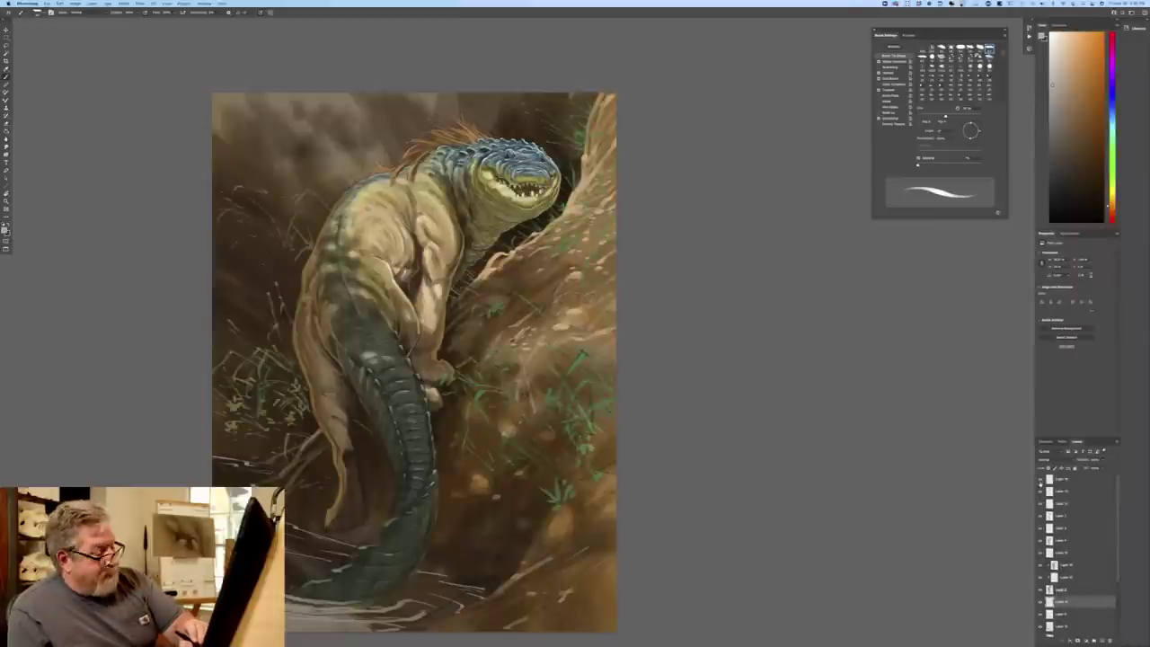
click(1058, 481)
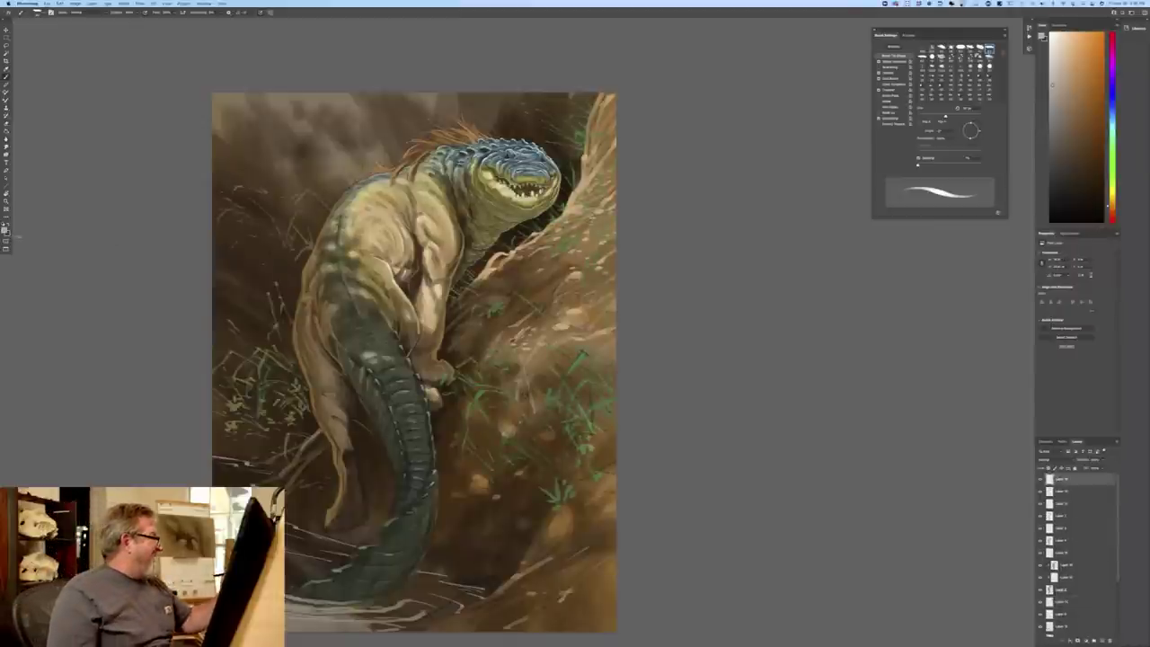
click(7, 229)
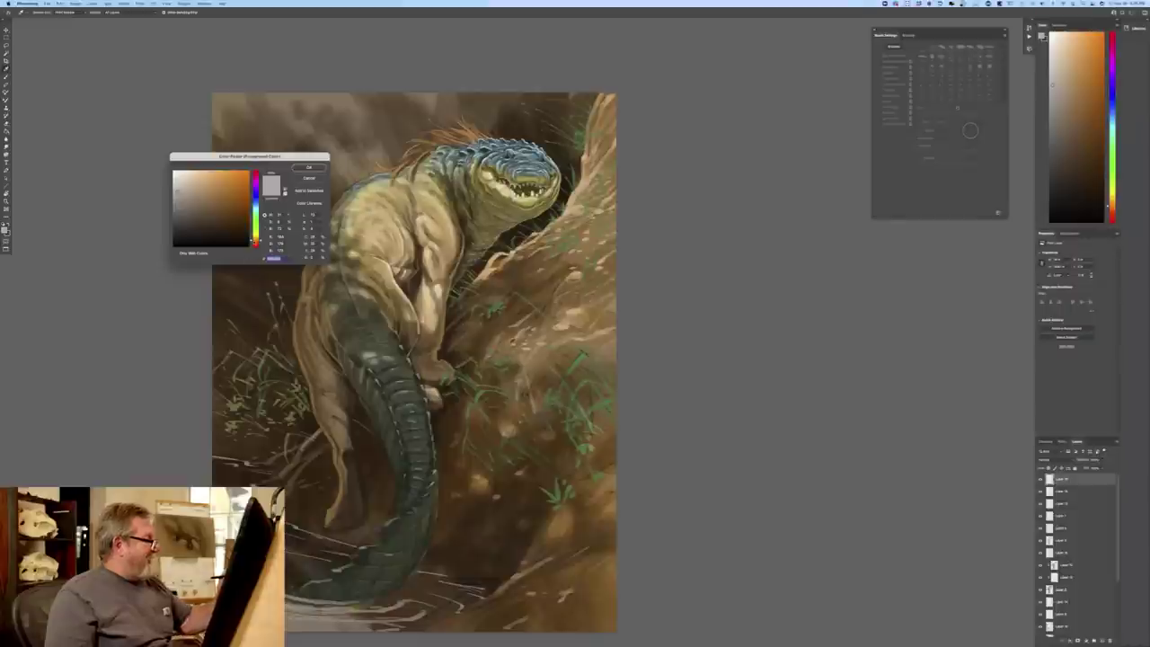
click(256, 235)
click(221, 213)
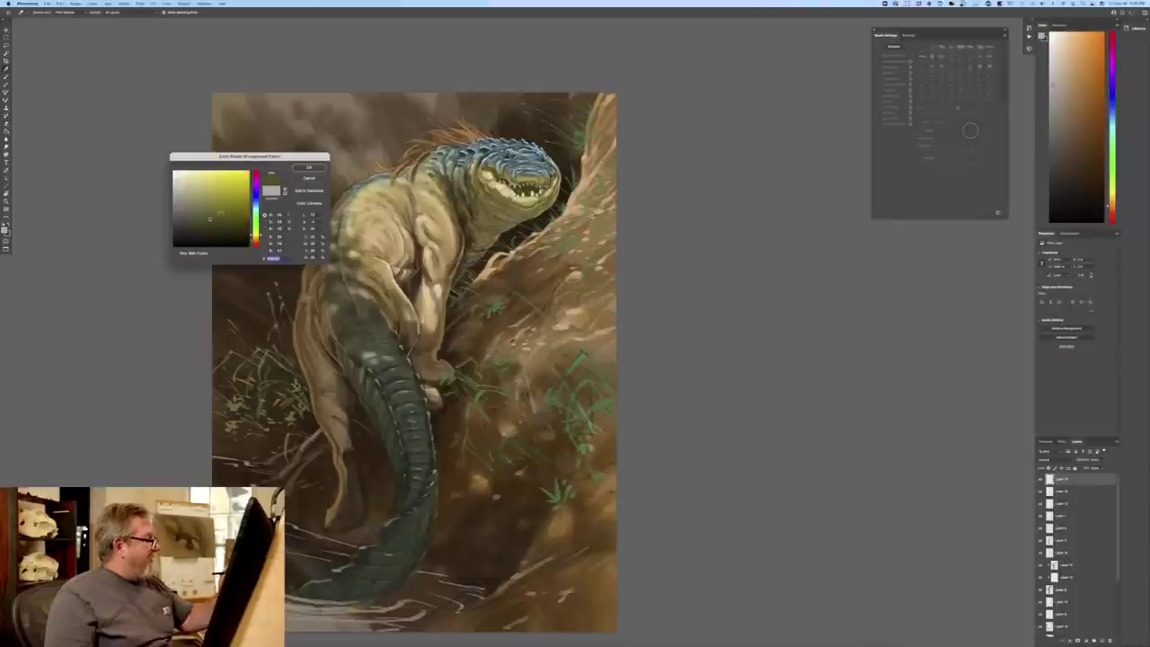
click(256, 232)
click(226, 205)
click(308, 167)
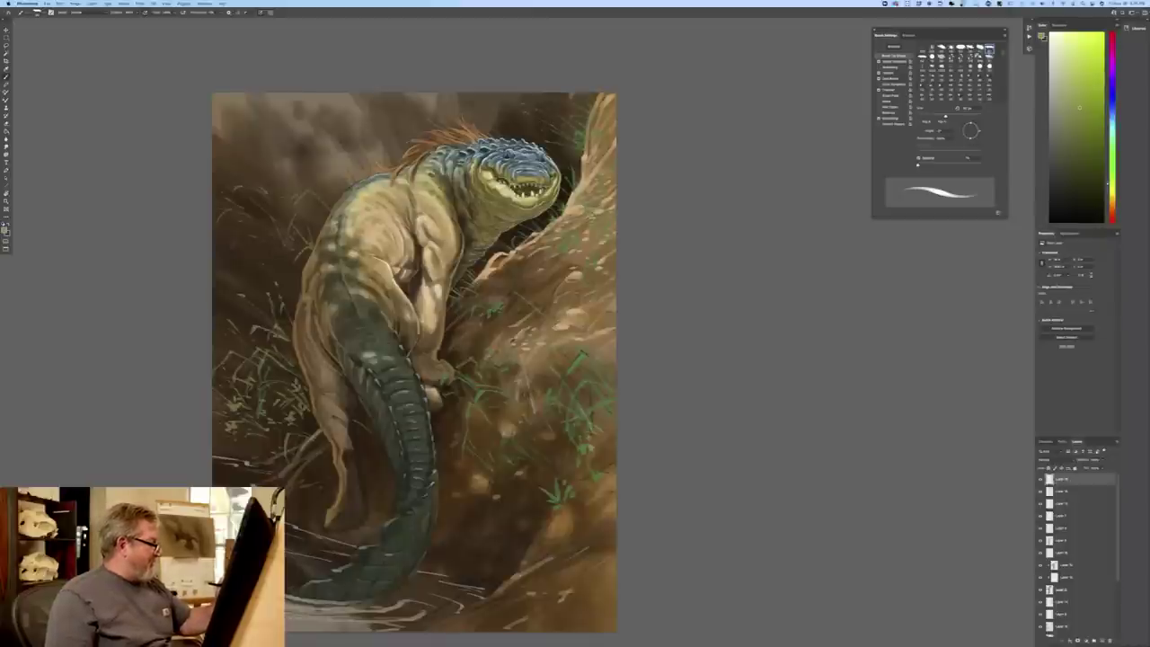
drag(254, 354, 236, 374)
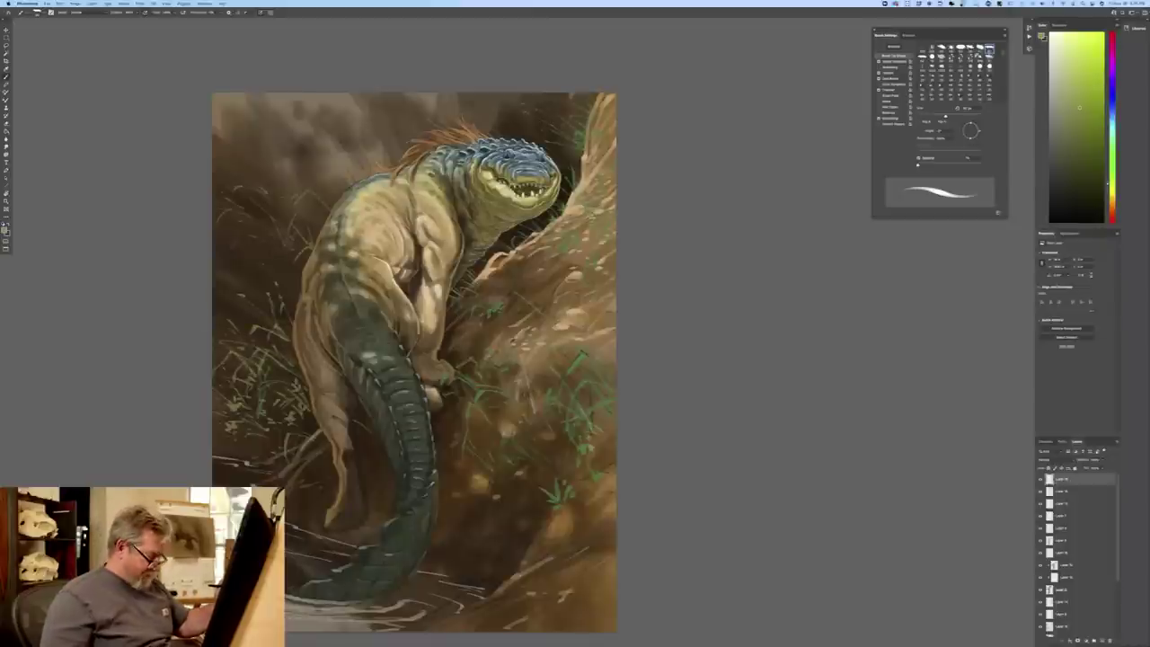
- With a smaller brush, paint thin yellow-green grass strokes in the foliage and dark background behind the creature's hind leg
key(bracketleft)
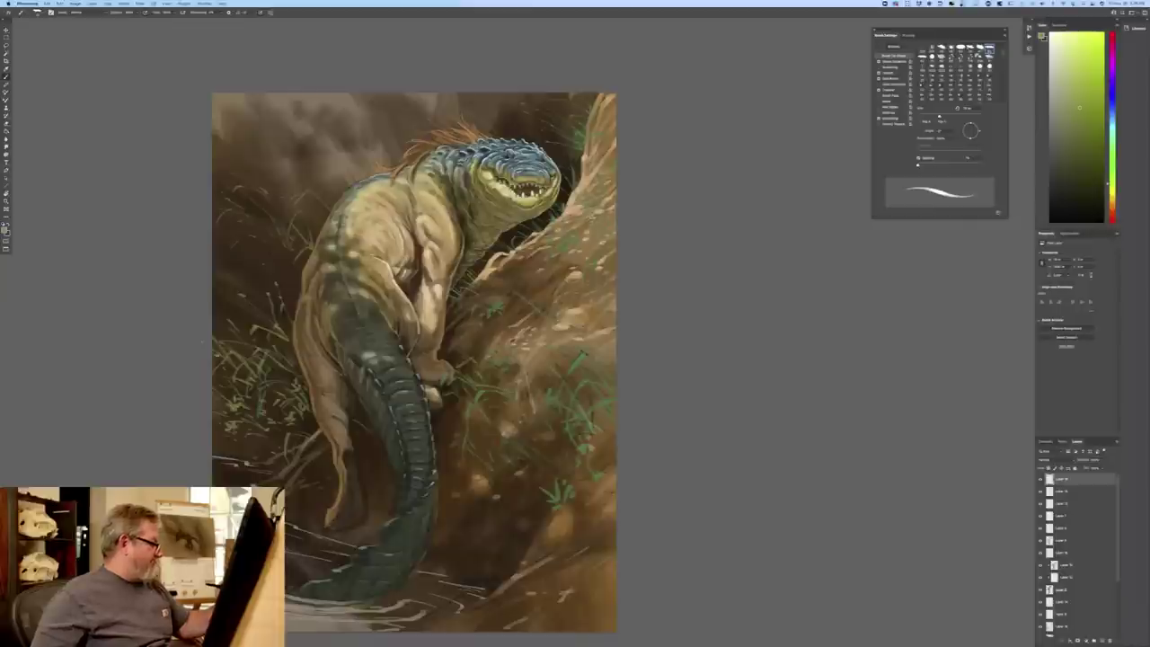
mouse_move(255, 339)
mouse_down()
mouse_move(213, 289)
mouse_move(255, 322)
mouse_move(214, 315)
mouse_up()
mouse_move(285, 357)
mouse_down()
mouse_move(260, 314)
mouse_move(279, 325)
mouse_move(238, 305)
mouse_move(279, 310)
mouse_up()
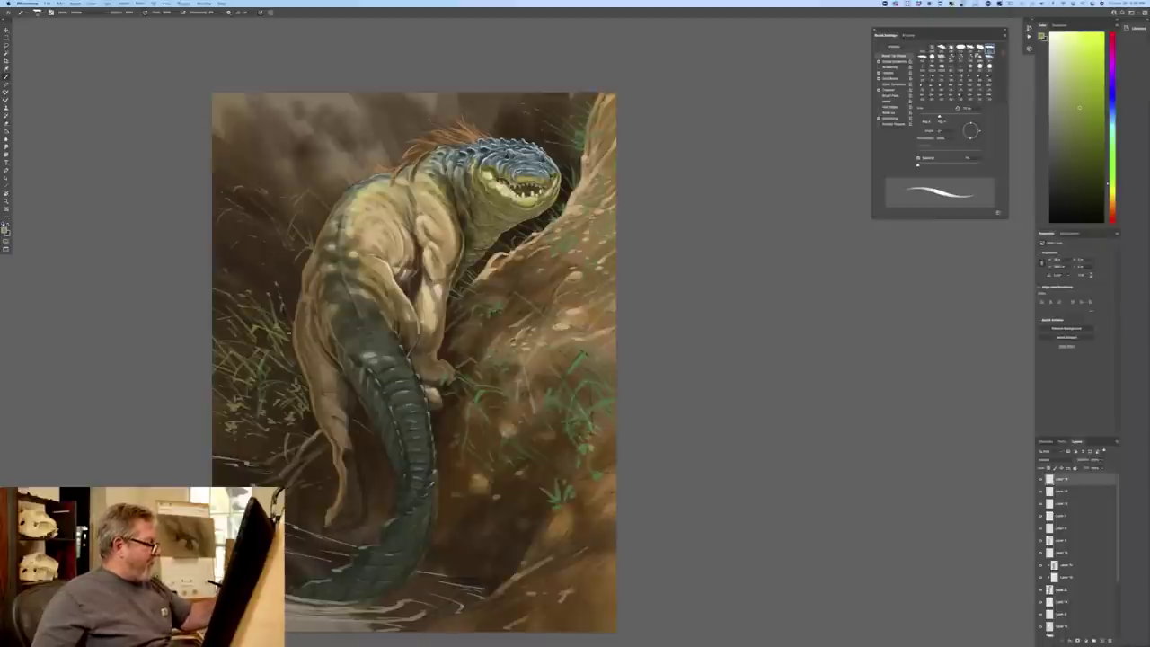
drag(305, 384, 292, 348)
drag(230, 410, 212, 396)
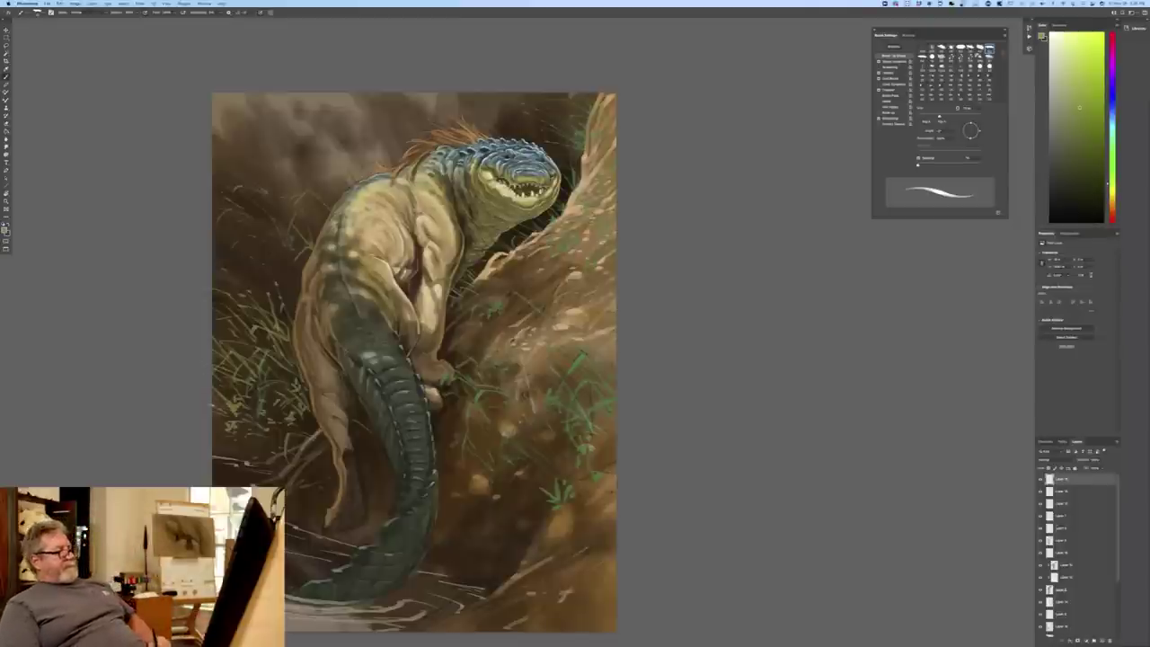
drag(222, 253, 258, 273)
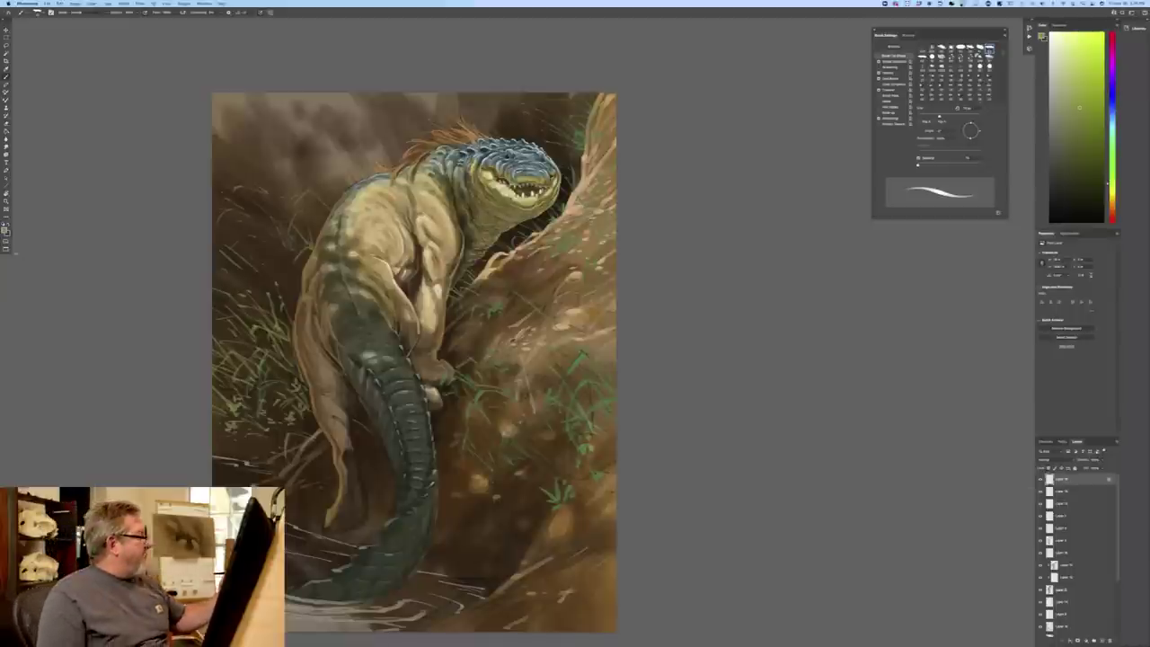
- Choose a brighter yellow-green and, with a larger brush, tint the grass tufts and long blades behind the creature's head
click(4, 231)
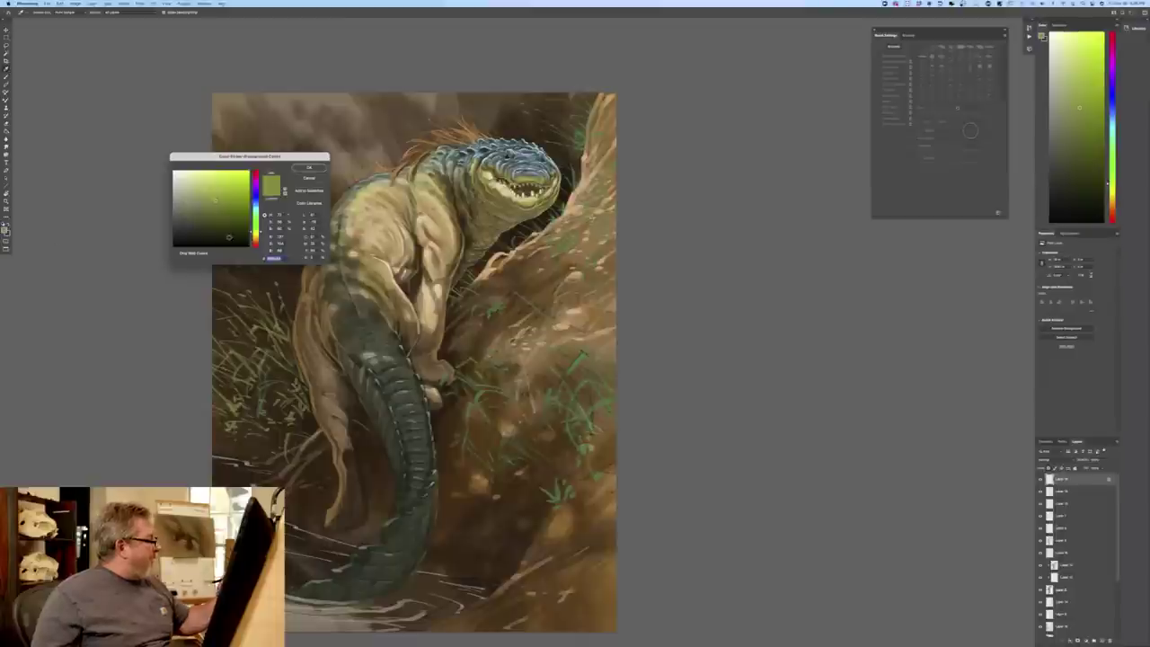
click(222, 189)
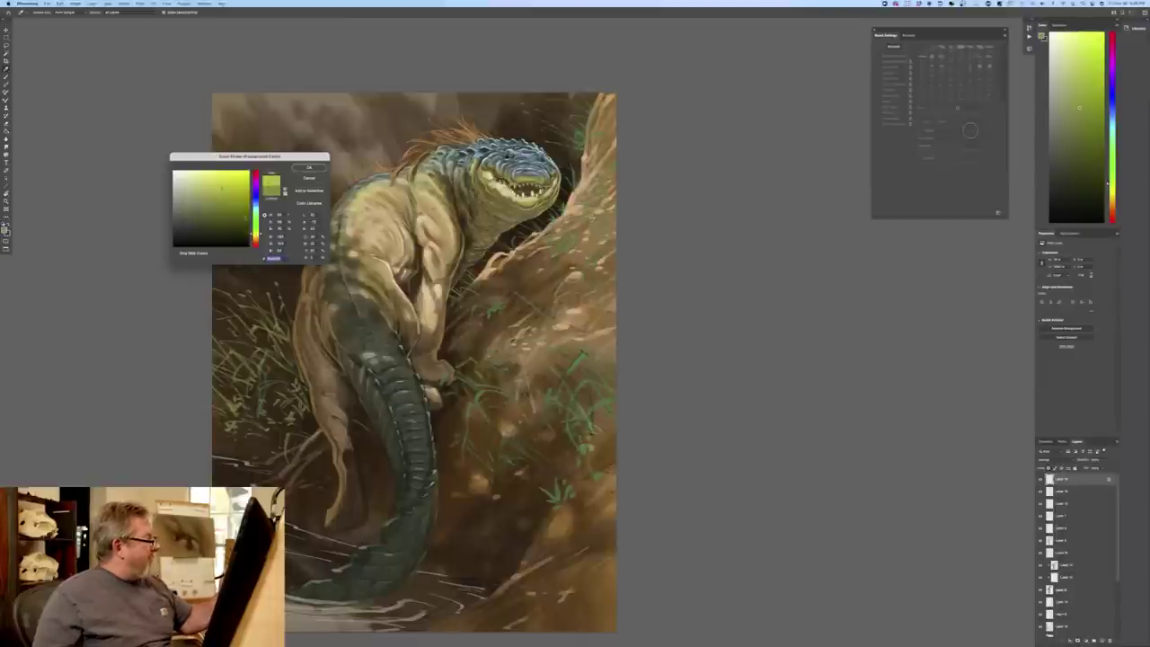
click(308, 168)
key(])
key(])
key(])
key(])
key(])
key(])
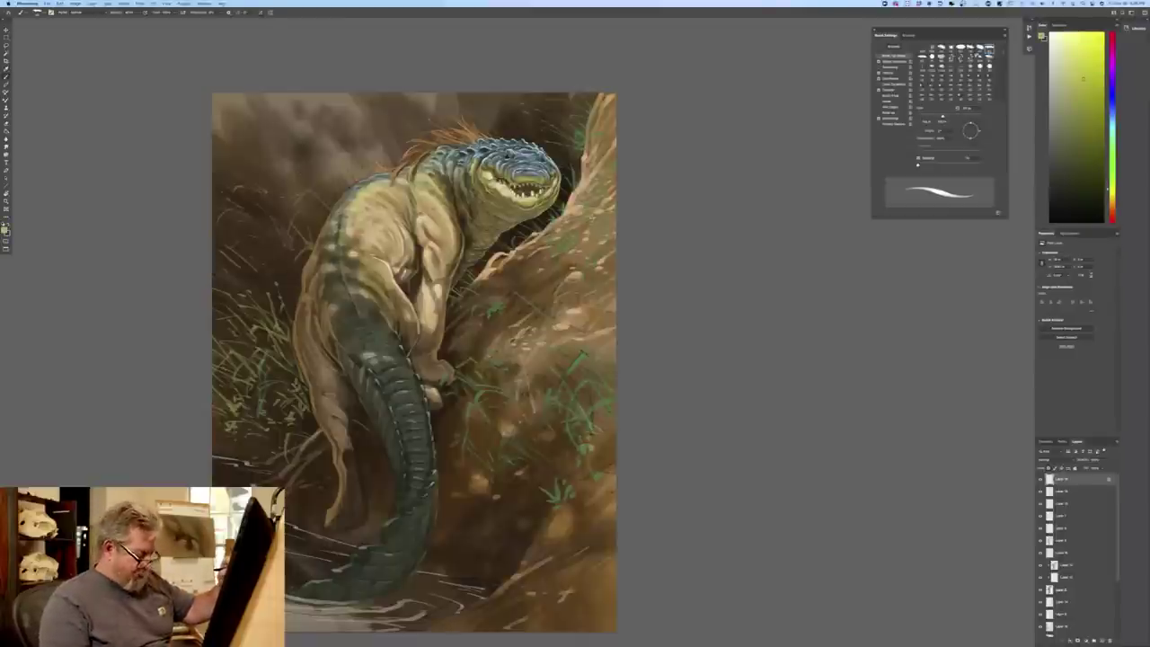
key(bracketright)
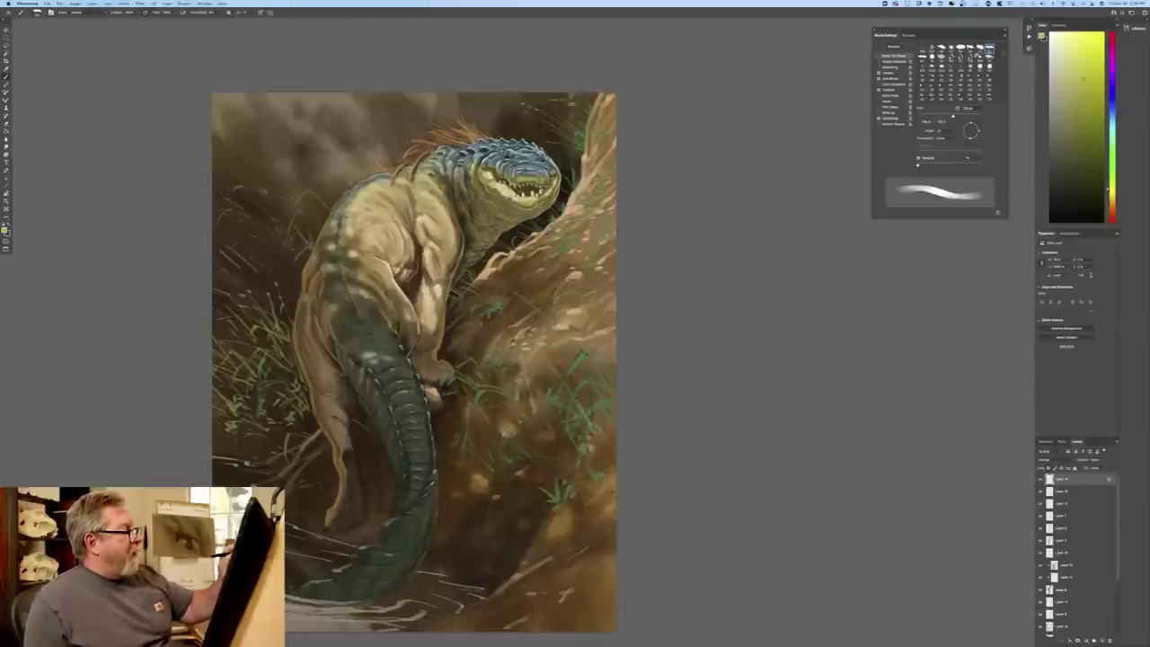
key(super+plus)
key(super+plus)
drag(593, 126, 694, 414)
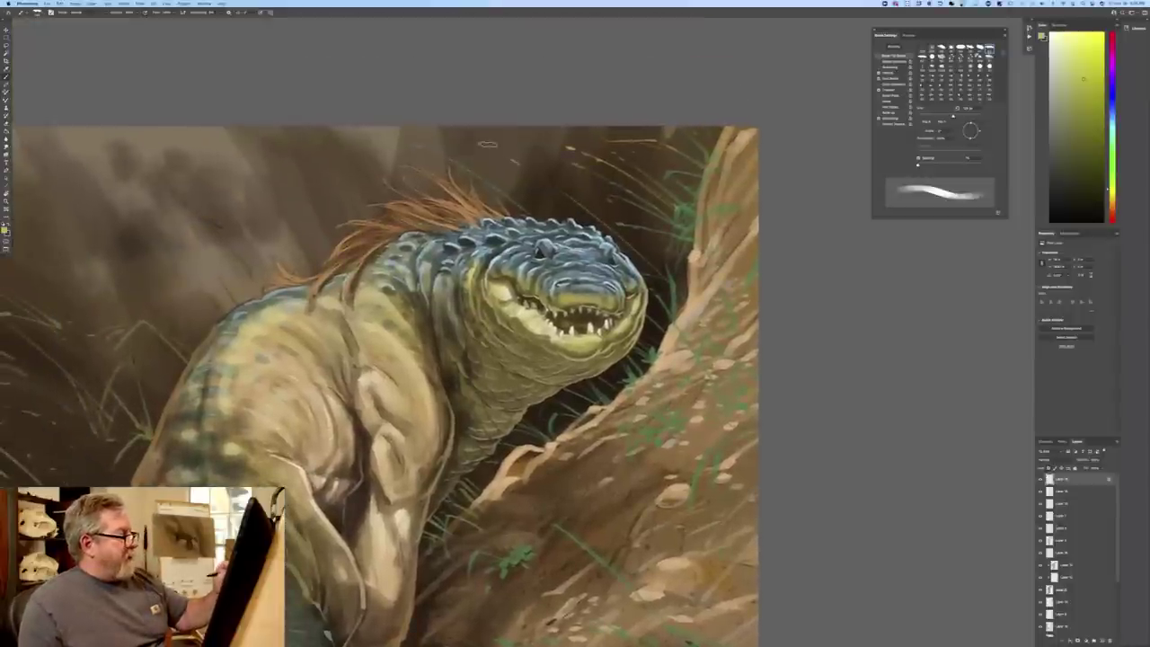
drag(673, 232, 688, 233)
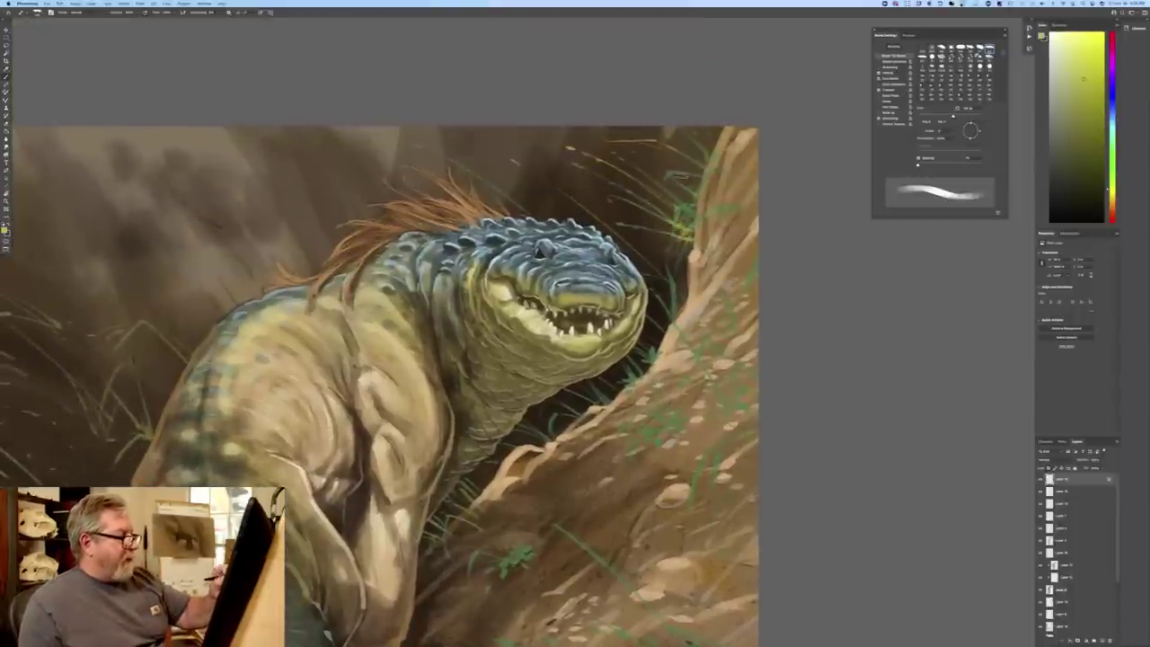
drag(442, 155, 503, 194)
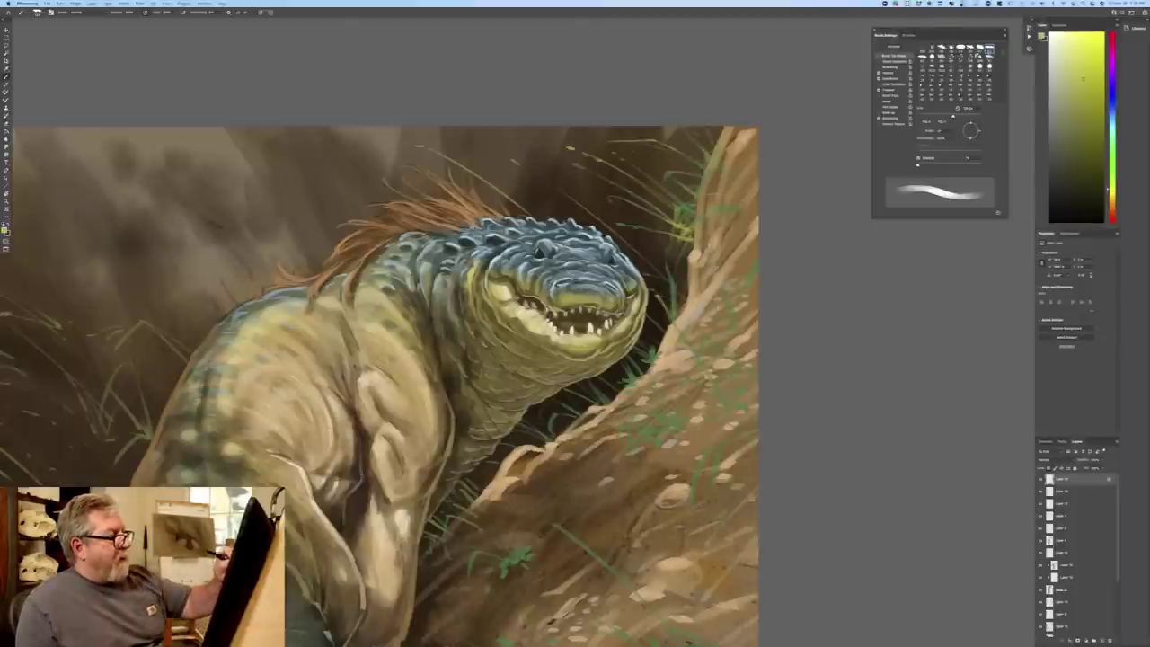
- Brush yellow-green over the grass tufts on the upper bank and the leaves just below the creature's jaw
drag(725, 329, 756, 257)
mouse_move(726, 330)
mouse_down()
mouse_move(697, 366)
mouse_move(746, 362)
mouse_move(746, 403)
mouse_move(726, 388)
mouse_up()
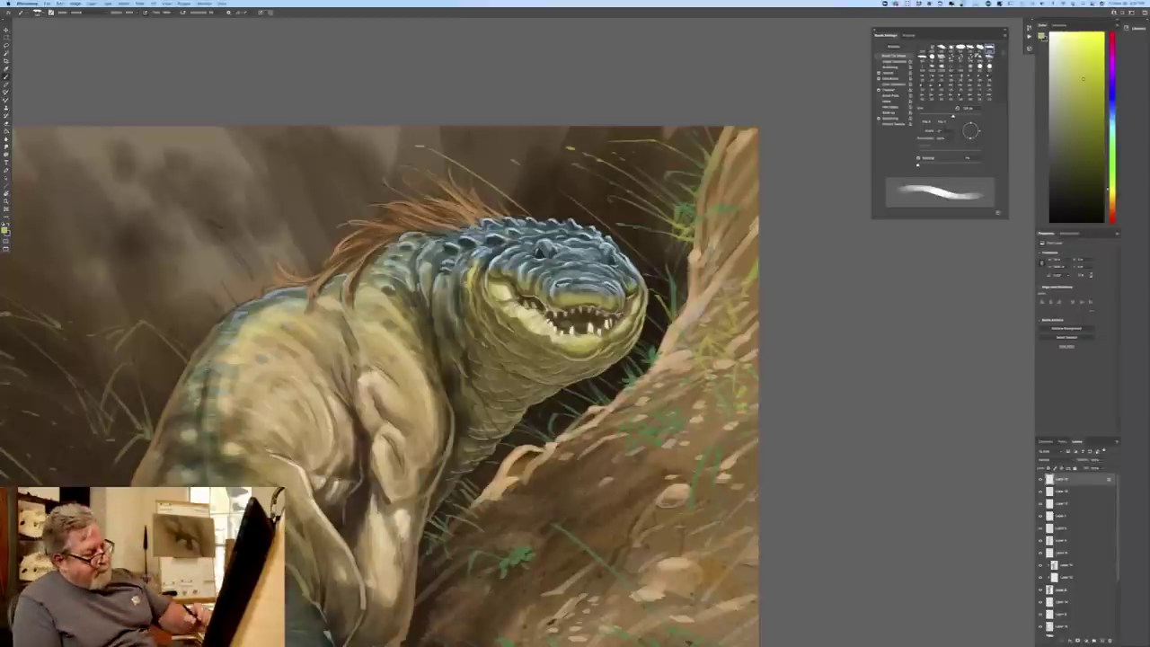
mouse_move(673, 426)
mouse_down()
mouse_move(685, 409)
mouse_move(678, 425)
mouse_up()
mouse_move(666, 425)
mouse_down()
mouse_move(656, 414)
mouse_move(629, 428)
mouse_up()
drag(695, 483, 705, 456)
drag(690, 509, 720, 452)
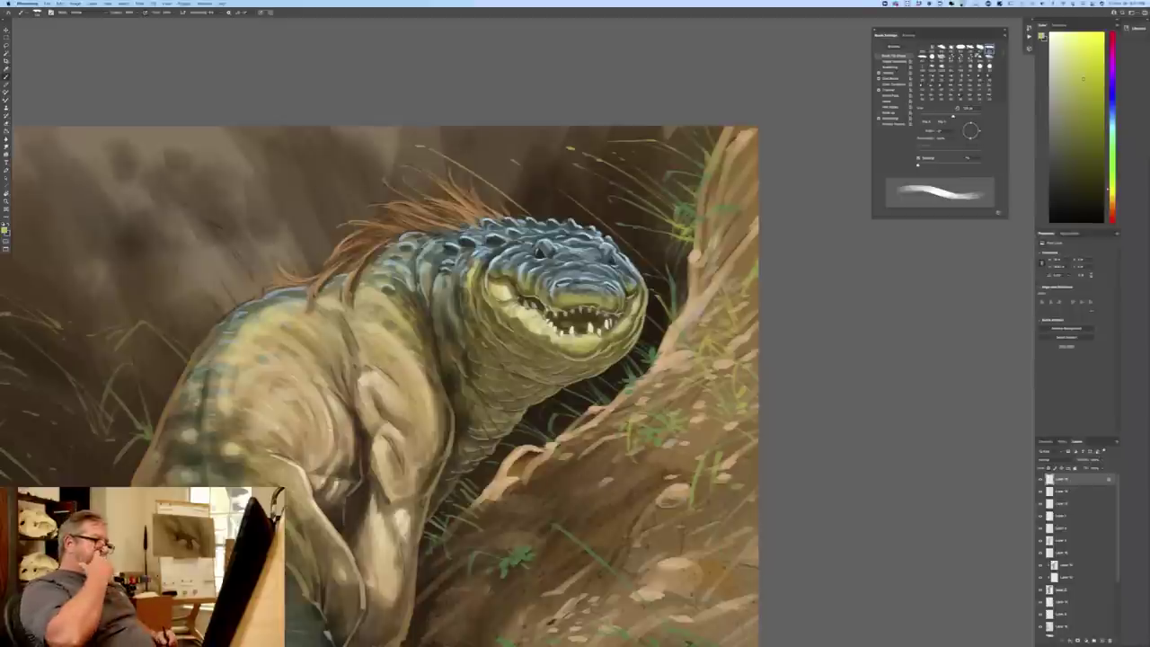
mouse_move(647, 368)
mouse_down()
mouse_move(657, 351)
mouse_move(648, 348)
mouse_up()
drag(628, 386, 636, 376)
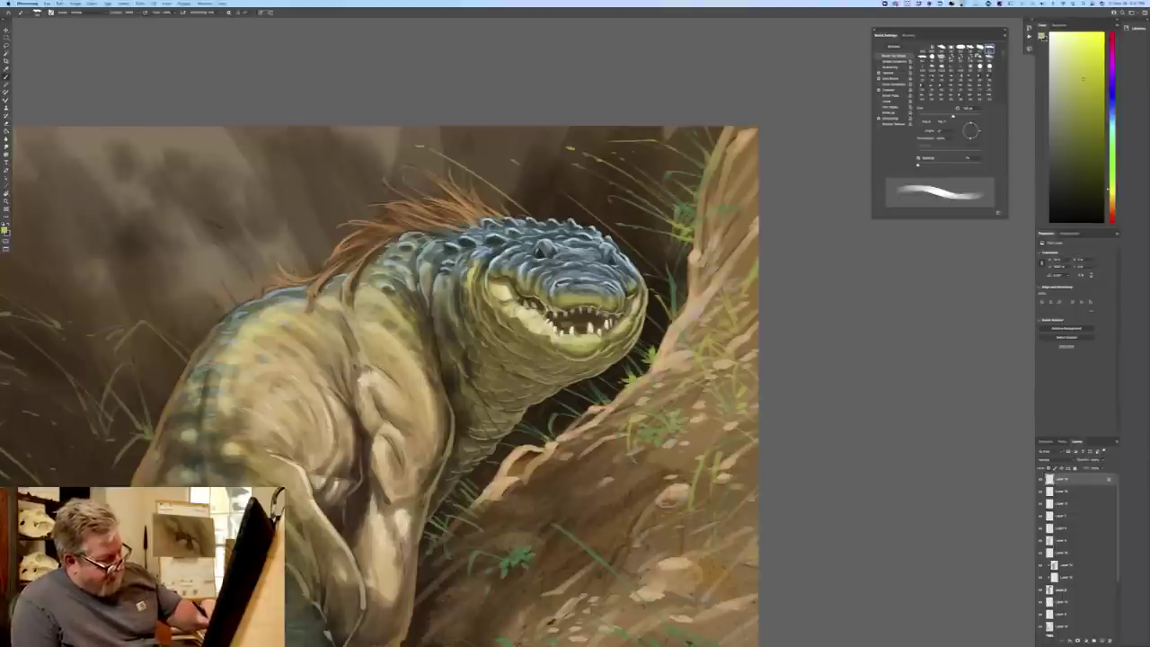
- Tint the long diagonal stem and one leaf blade farther down the bank yellow-green
drag(550, 523, 624, 584)
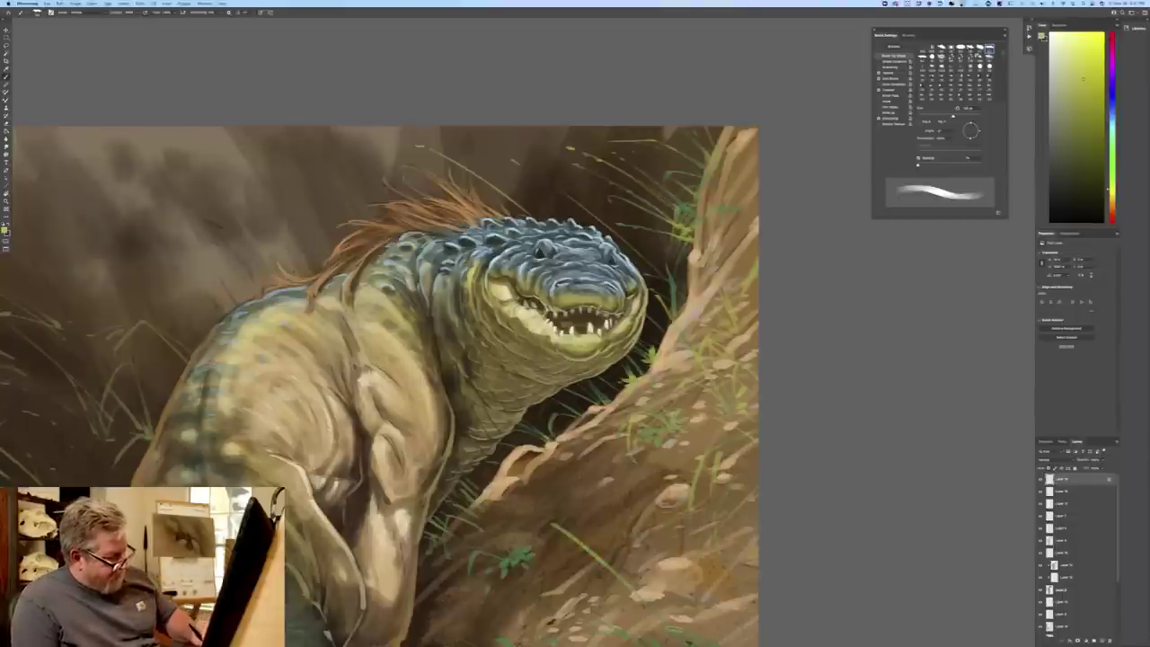
drag(215, 460, 168, 314)
drag(645, 486, 618, 521)
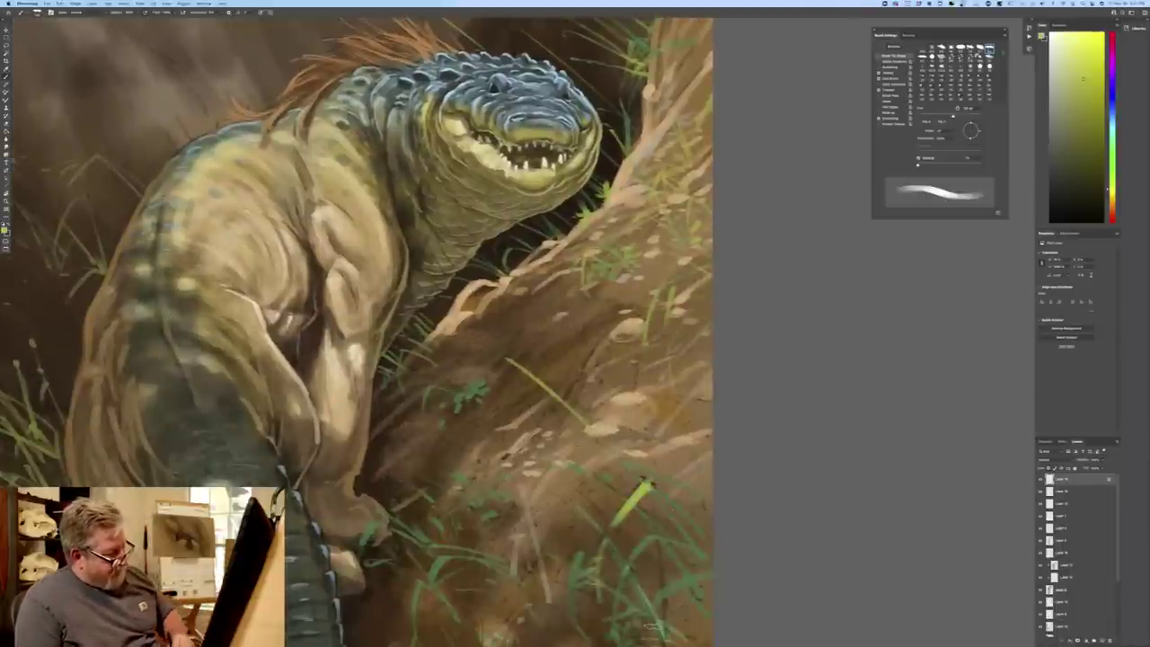
key(ctrl+minus)
key(ctrl+minus)
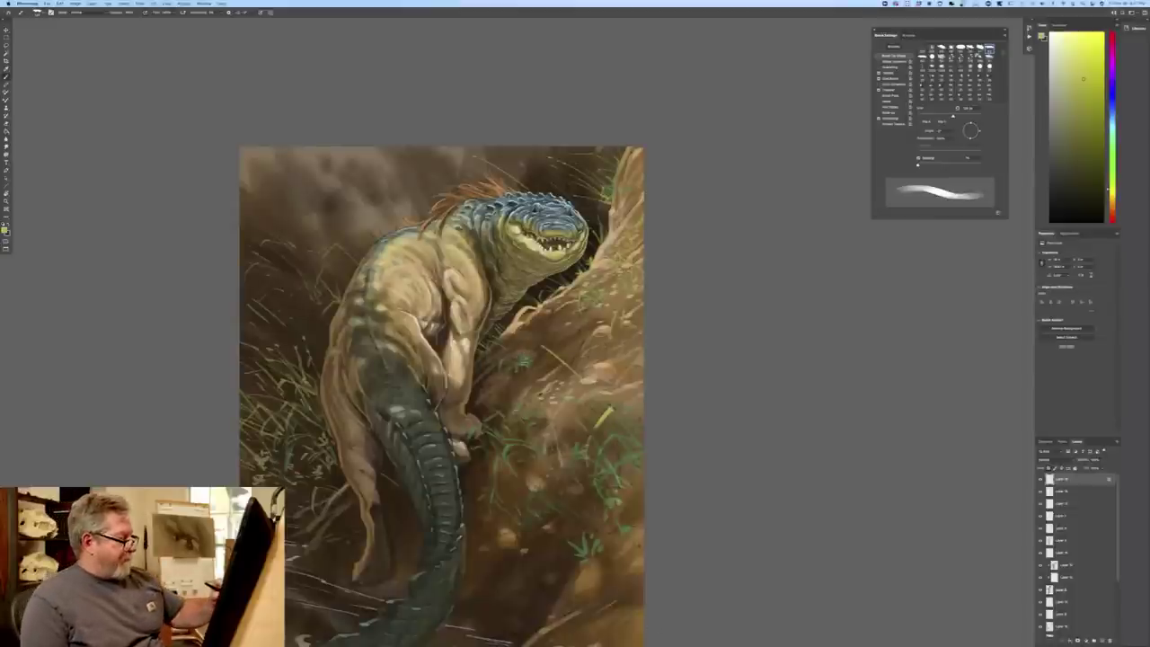
- Choose a dark muted green and darken the foliage beside the creature's hind leg and the grasses low on the bank
click(5, 231)
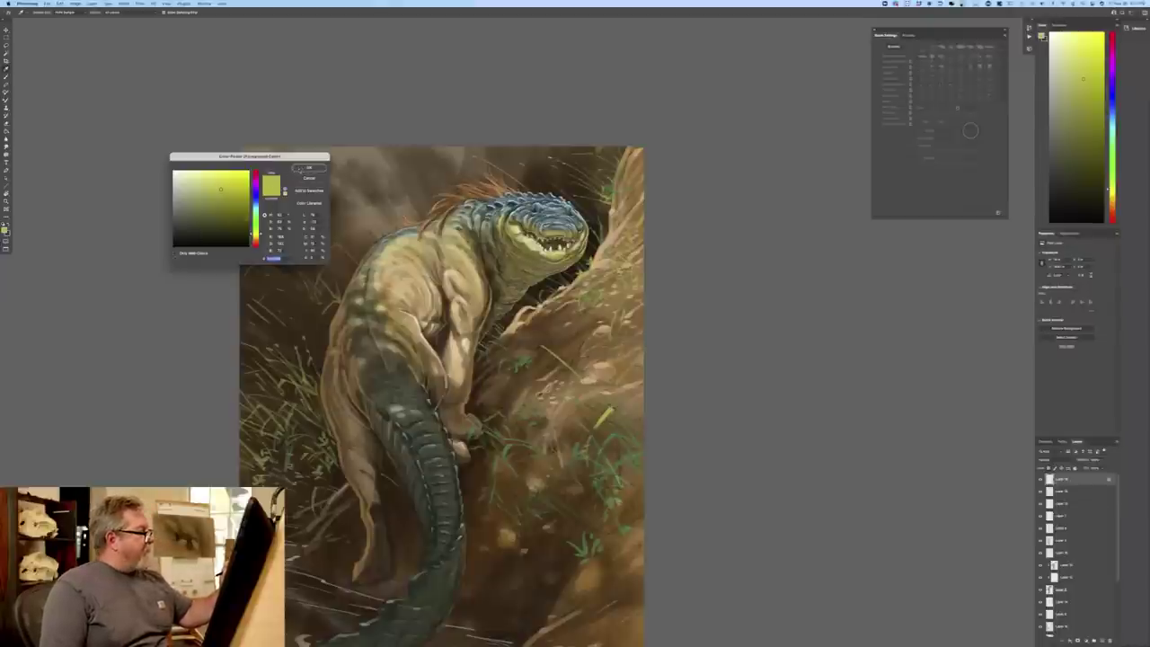
click(308, 168)
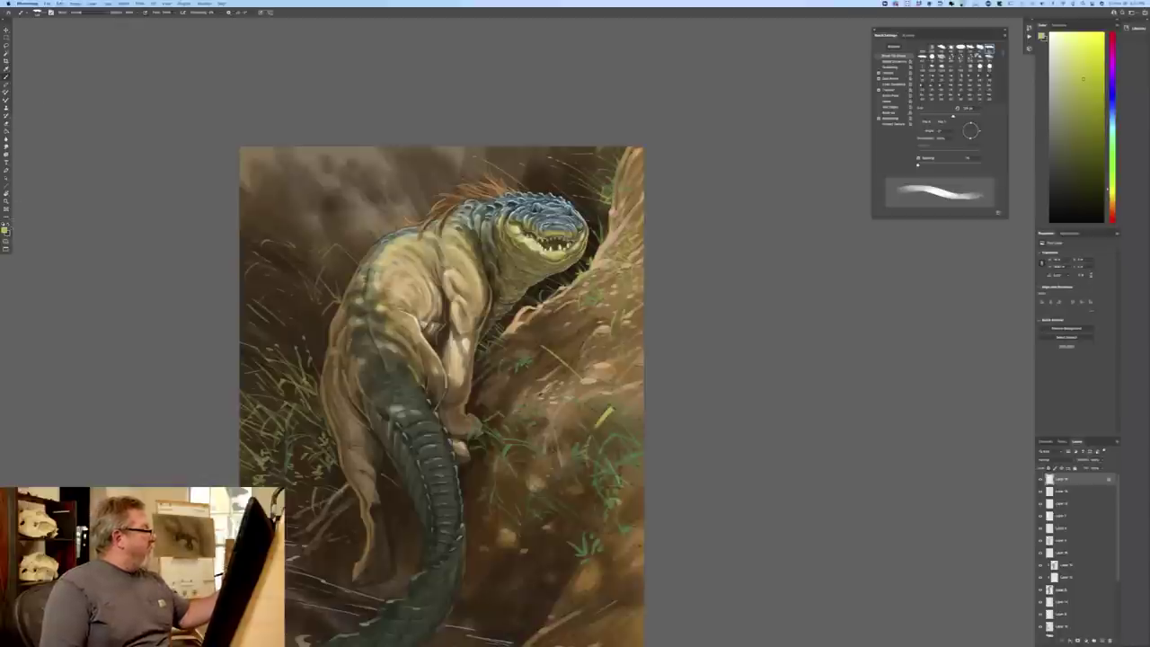
click(4, 230)
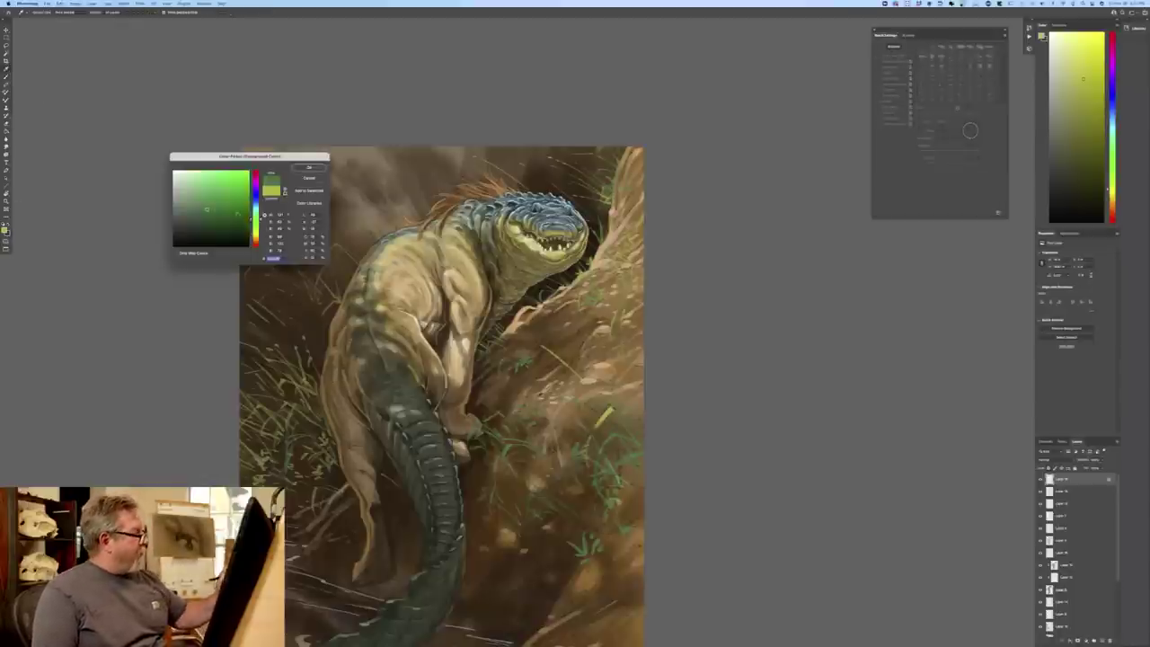
click(199, 221)
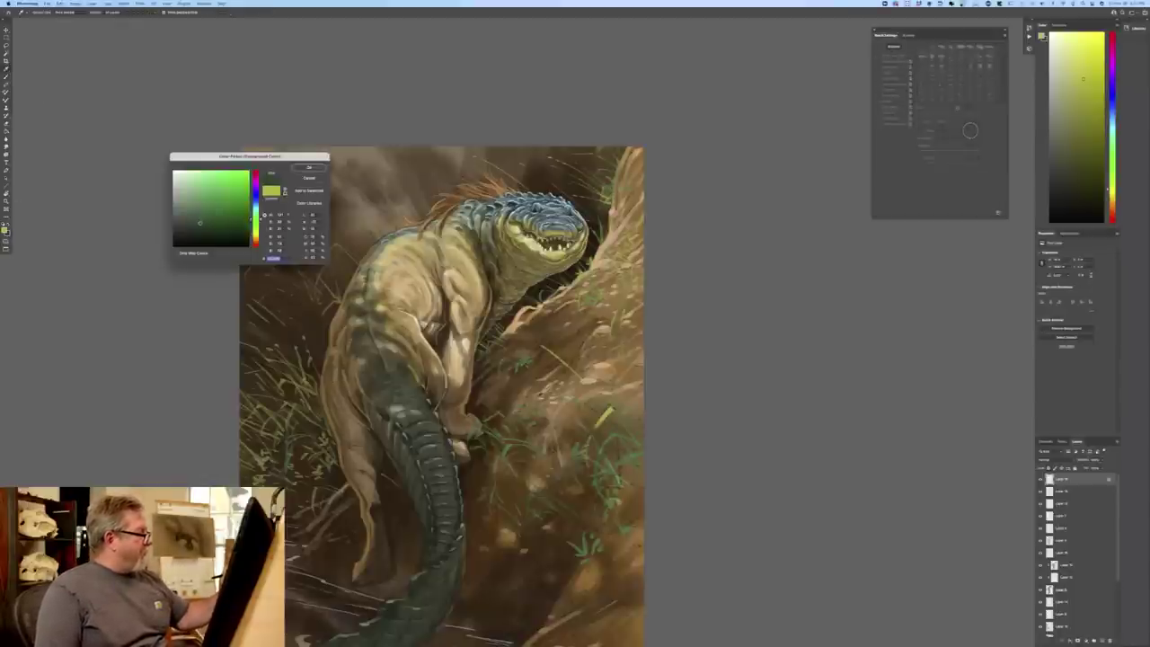
click(309, 167)
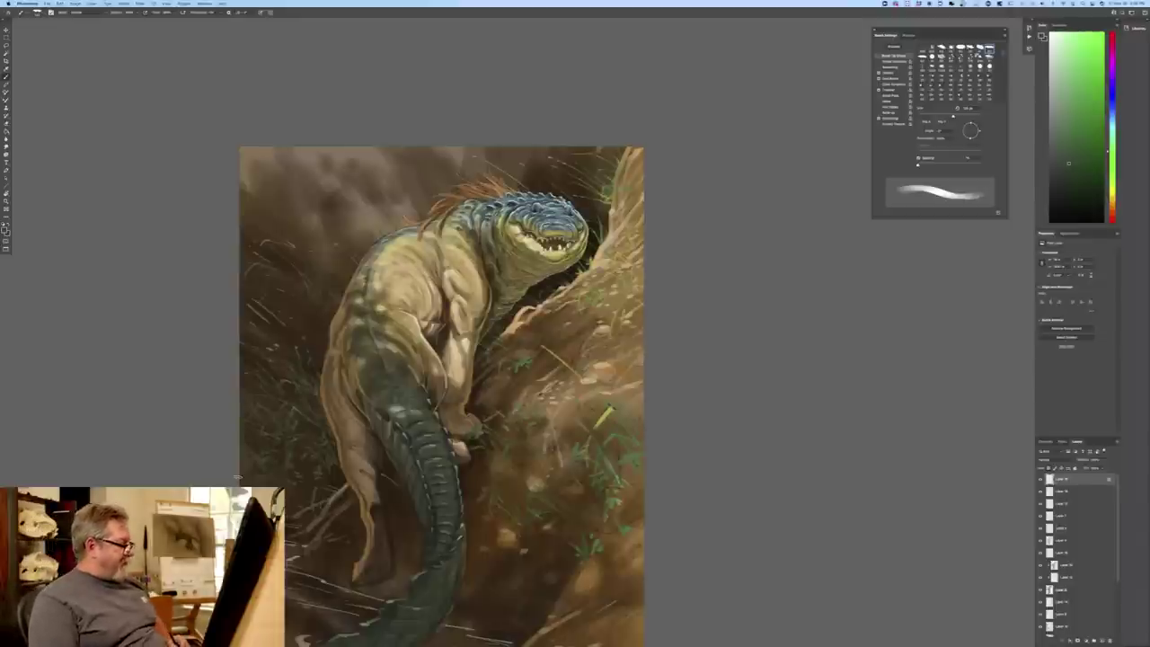
- Add a new layer, choose a muted olive green and, with a smaller brush, paint thin grass blades over the foliage beside the hind leg
click(1102, 640)
click(4, 230)
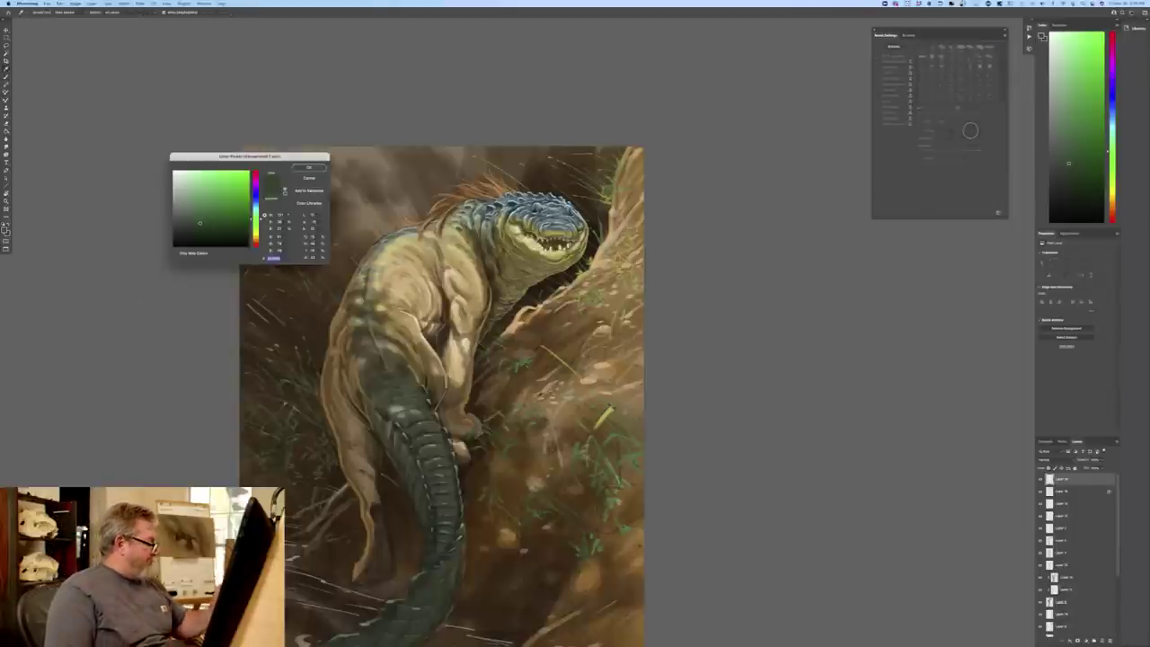
click(256, 230)
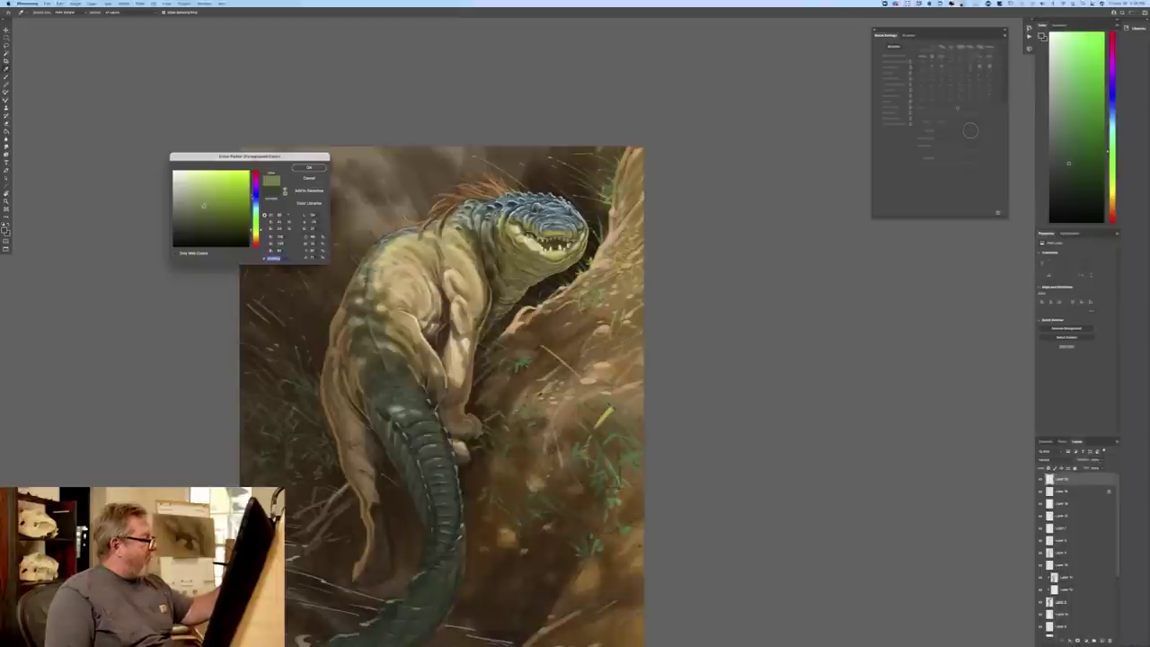
key(Return)
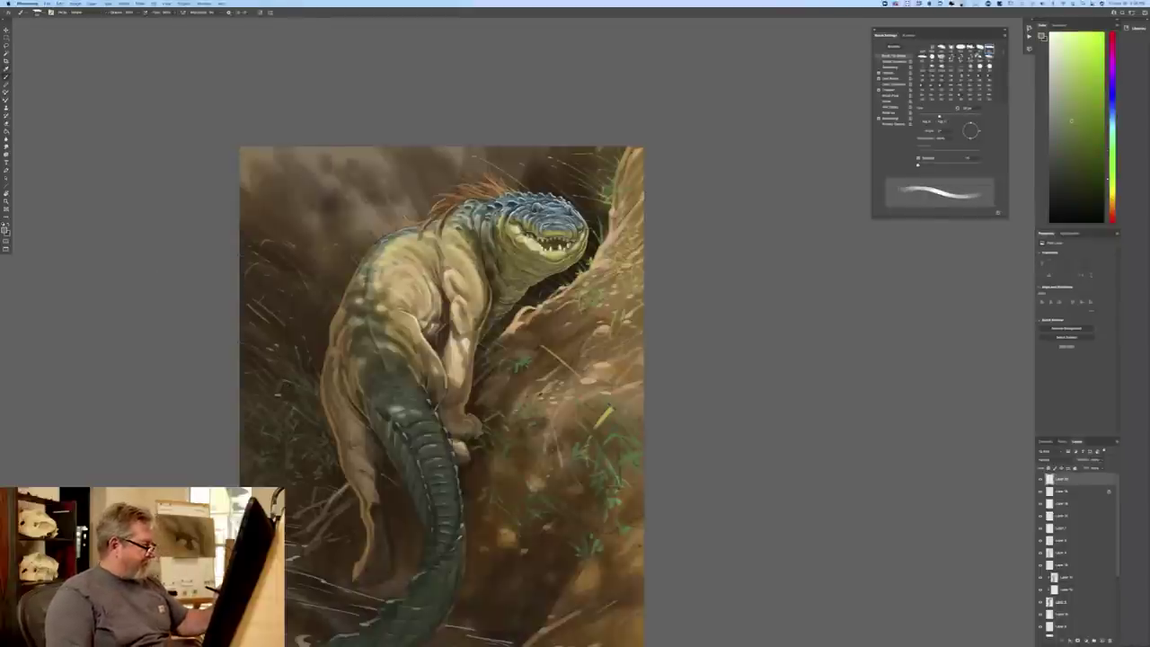
drag(285, 392, 281, 409)
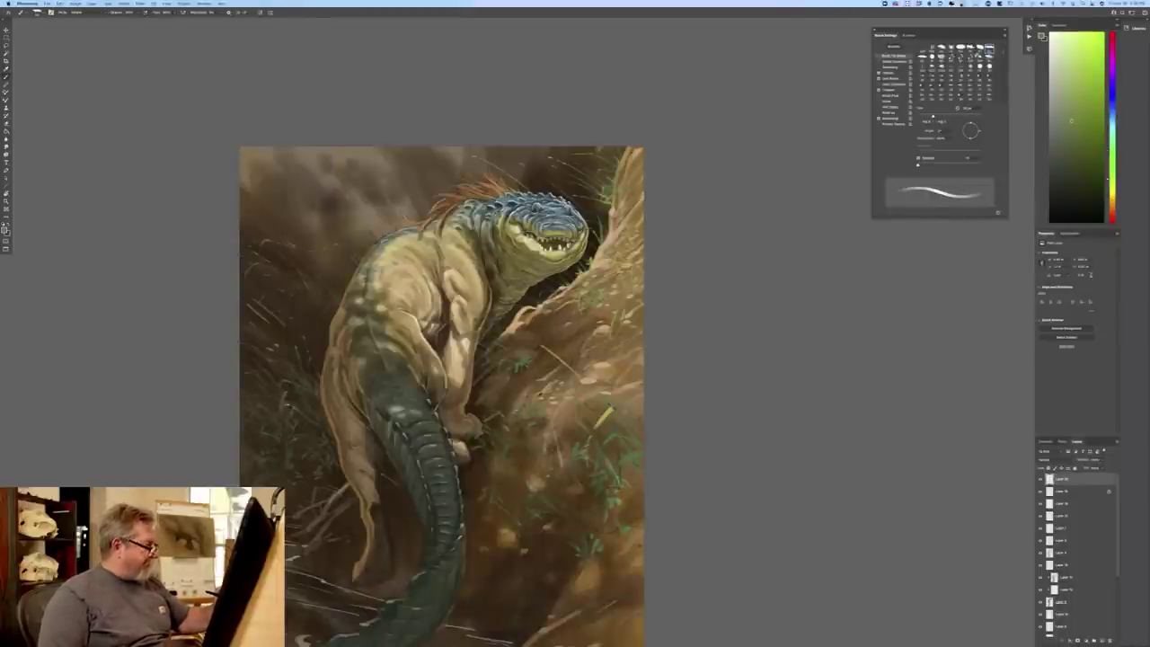
click(261, 13)
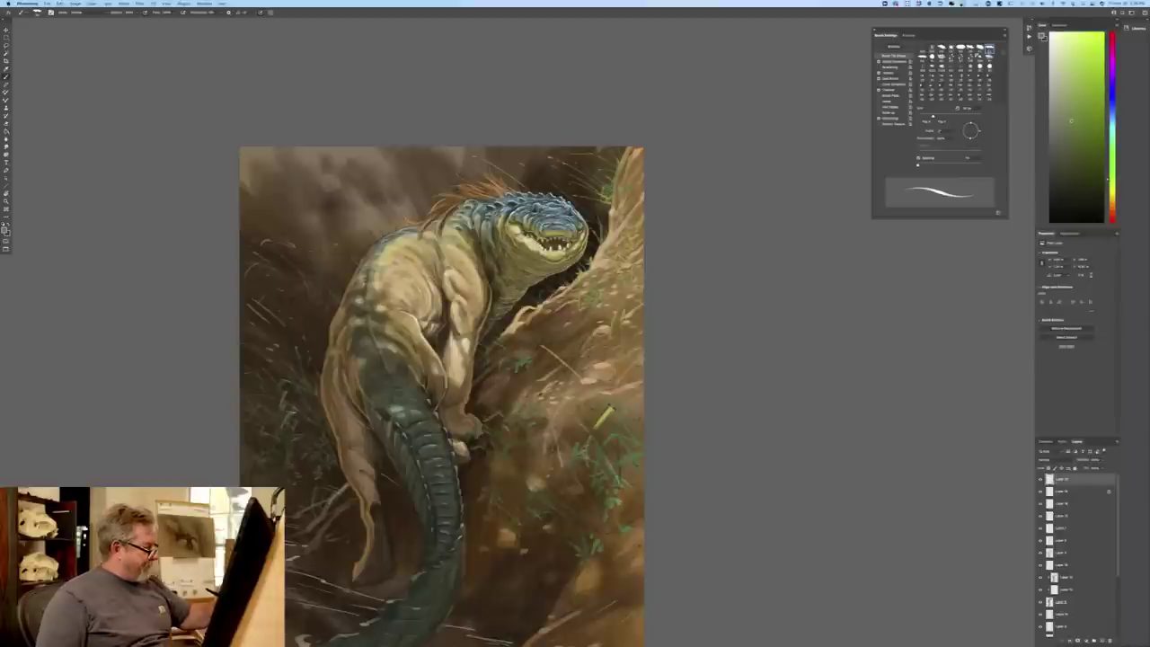
drag(283, 404, 272, 423)
mouse_move(265, 402)
mouse_down()
mouse_move(261, 433)
mouse_move(271, 441)
mouse_up()
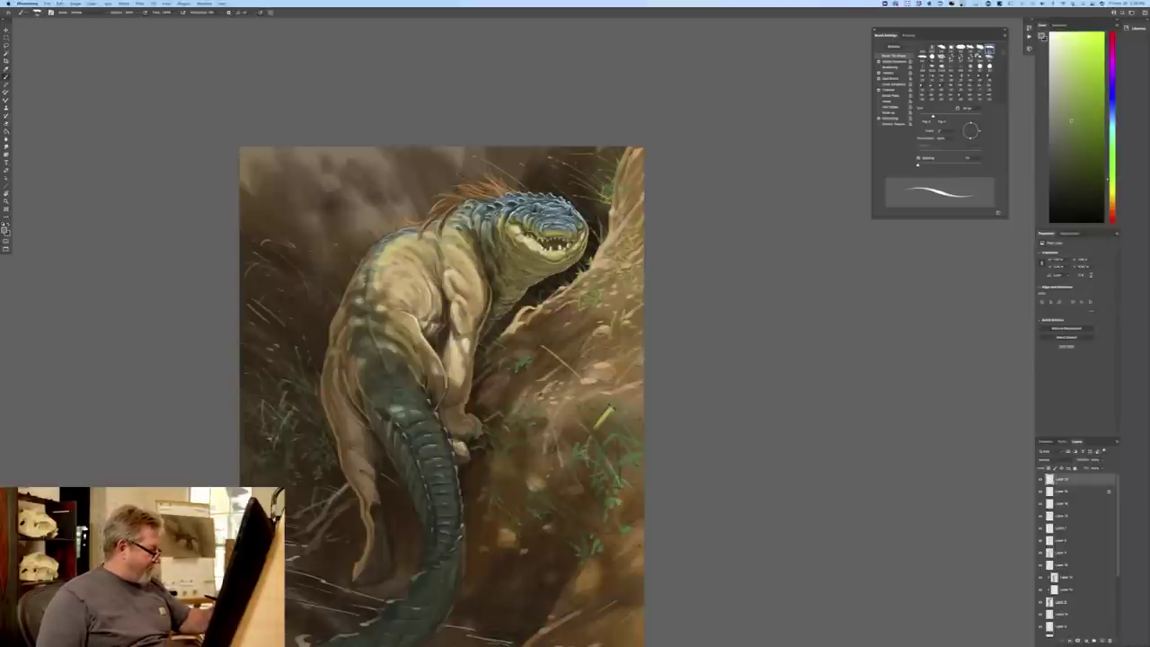
drag(250, 449, 246, 461)
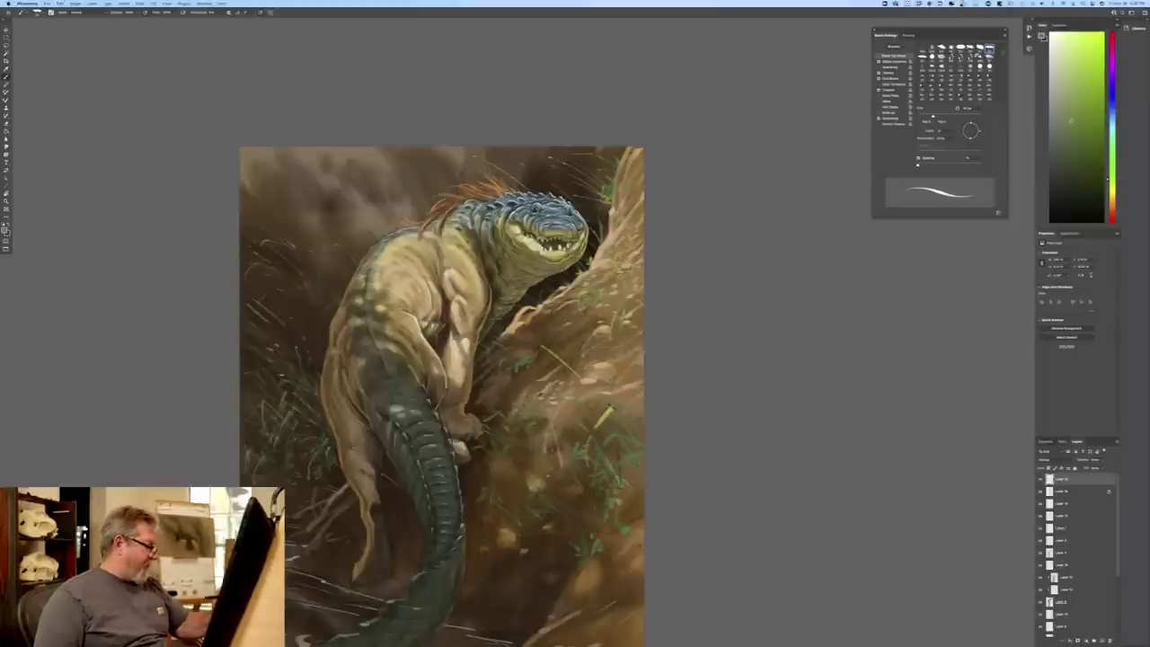
drag(276, 394, 284, 378)
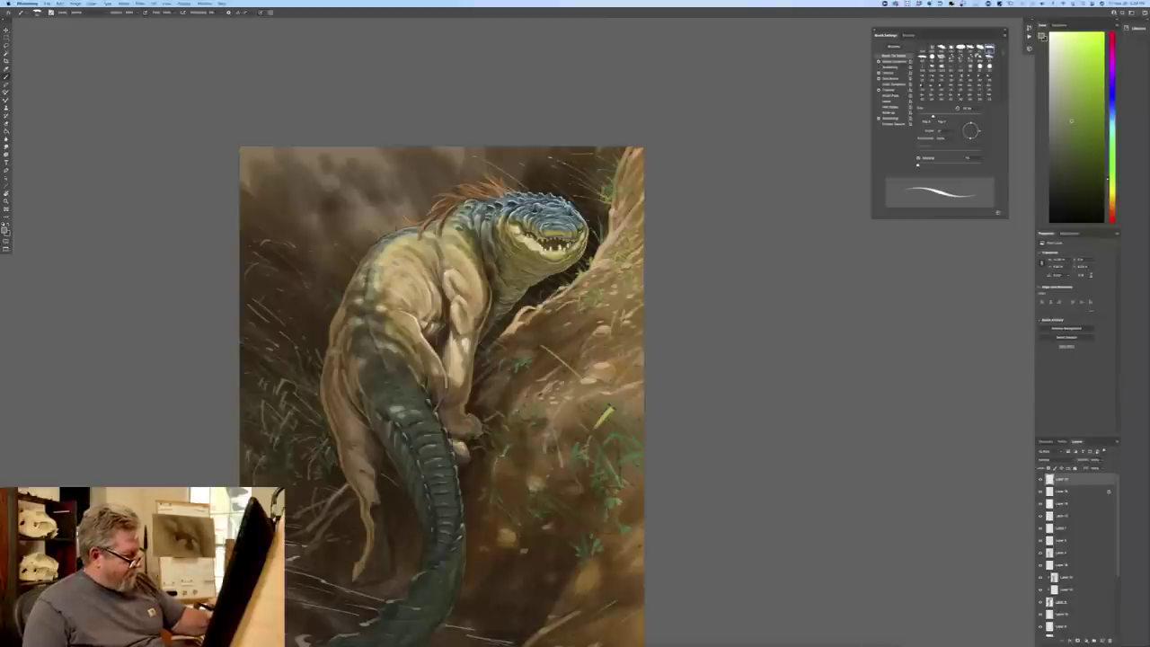
- Choose a grayer olive green and paint thin grass blades on the lower bank beside the creature's tail
click(5, 231)
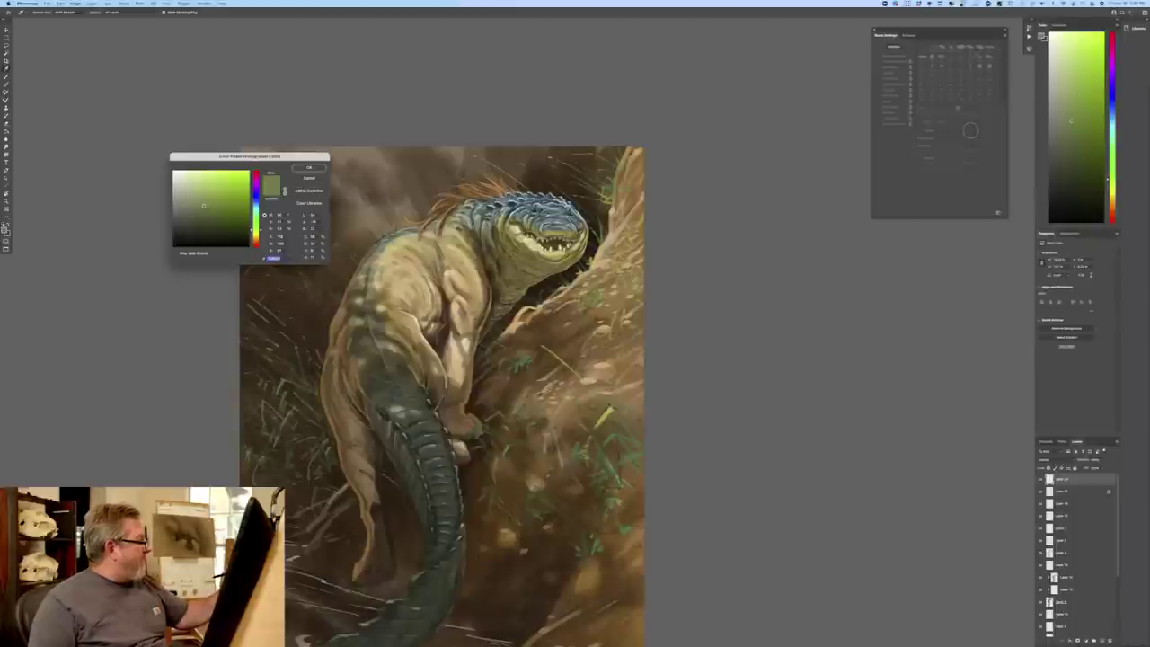
click(309, 167)
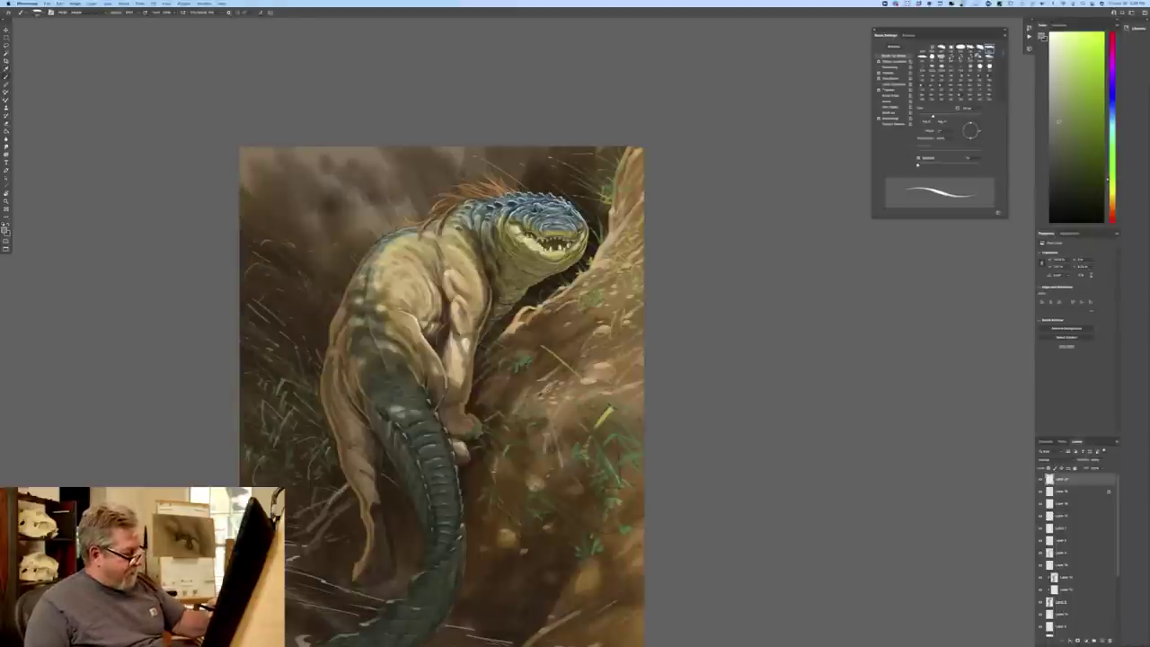
drag(528, 500, 537, 530)
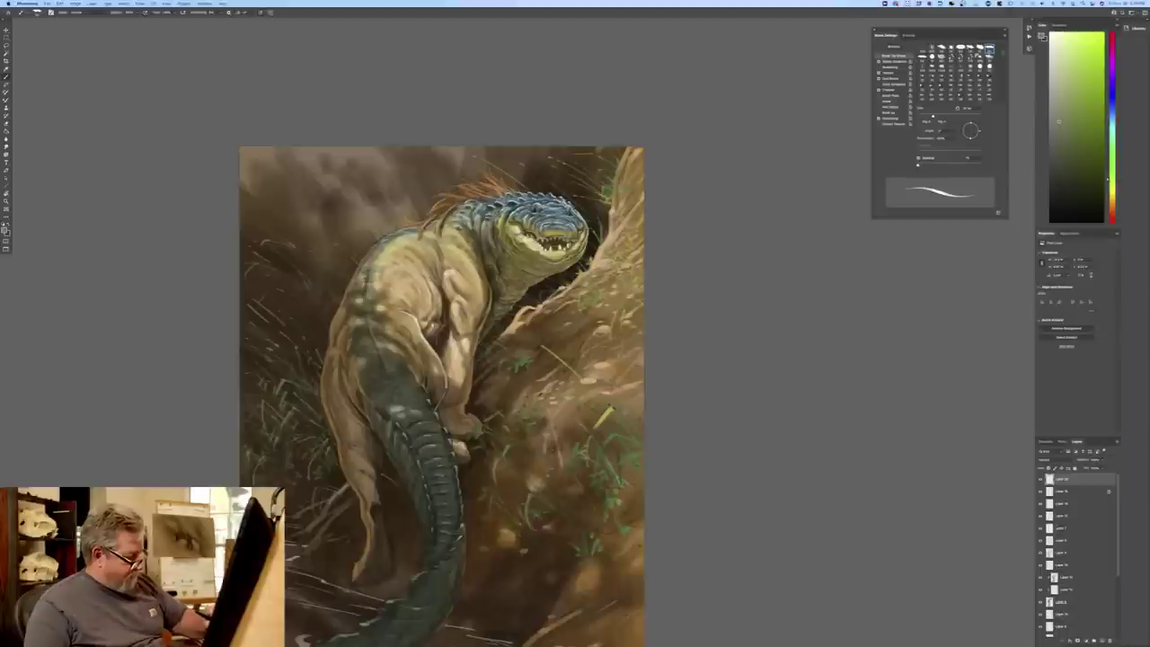
mouse_move(515, 485)
mouse_down()
mouse_move(522, 503)
mouse_move(489, 519)
mouse_up()
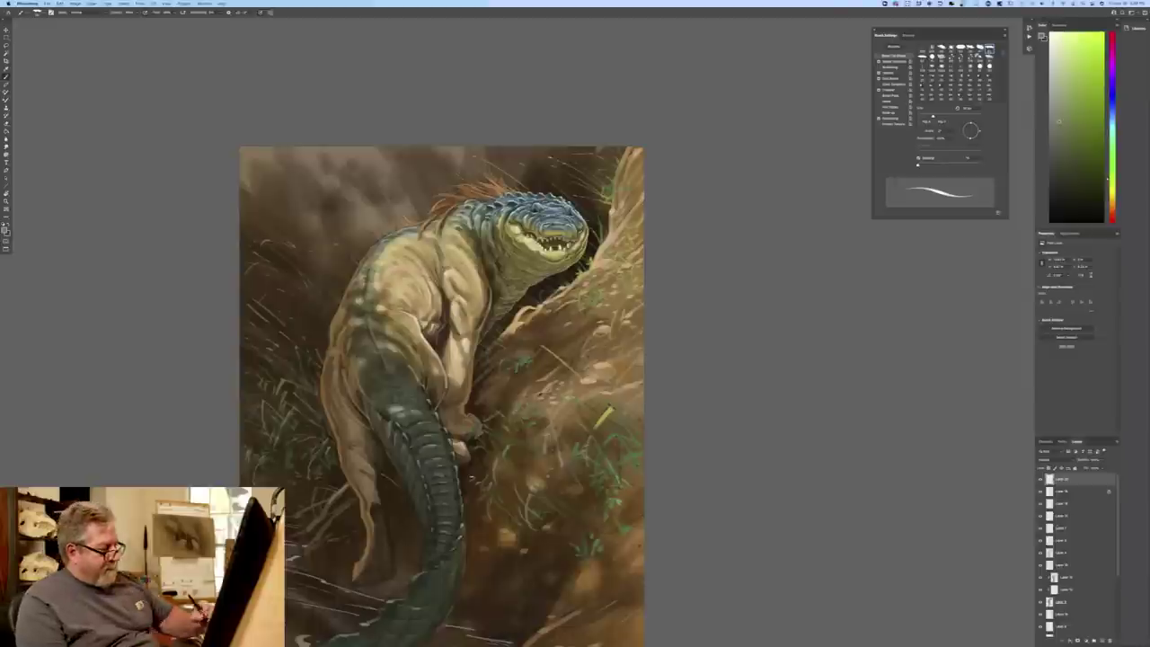
drag(597, 450, 602, 472)
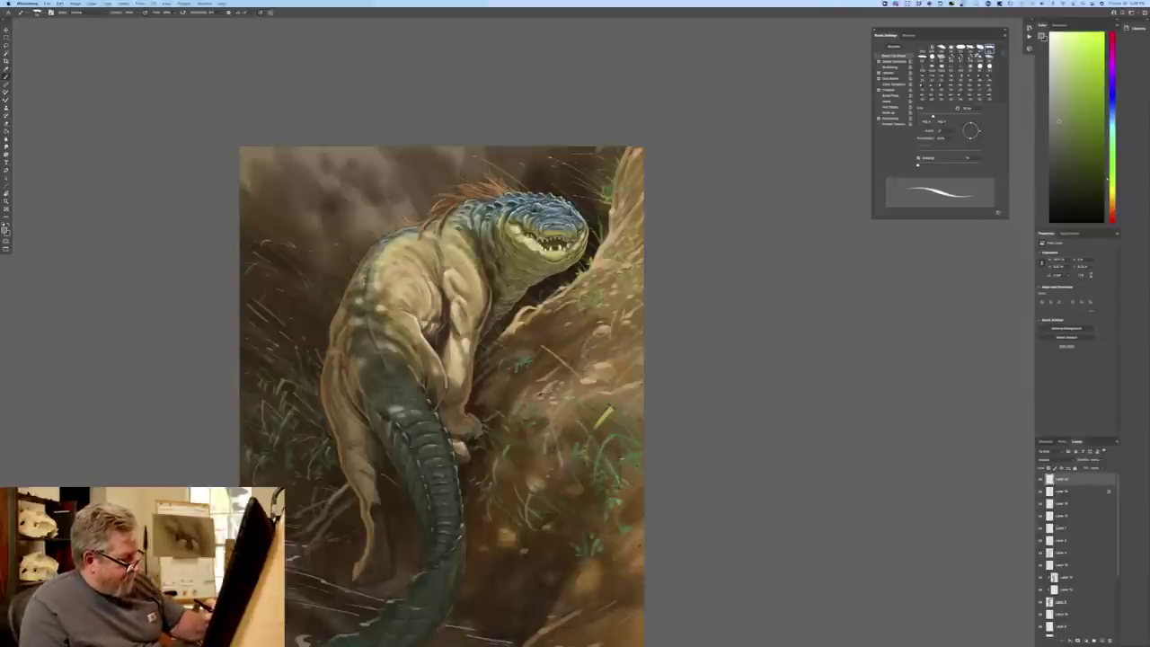
- Choose a lighter gray-green and paint highlights on the grass blades and small tufts across the earthen bank
drag(574, 443, 577, 454)
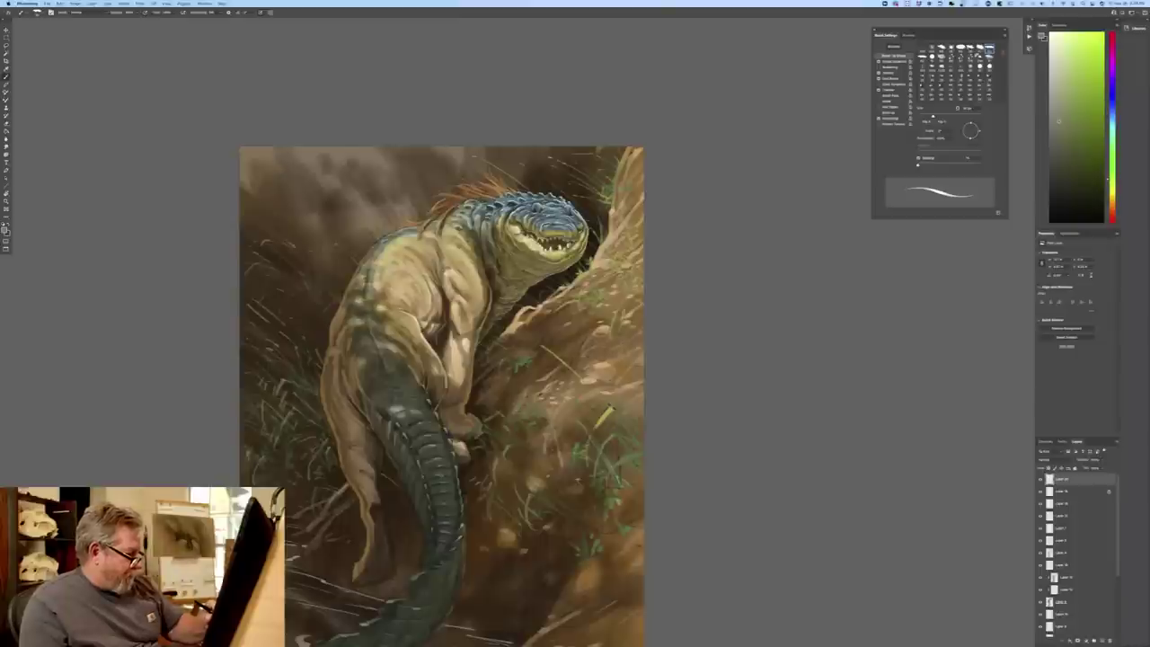
click(5, 230)
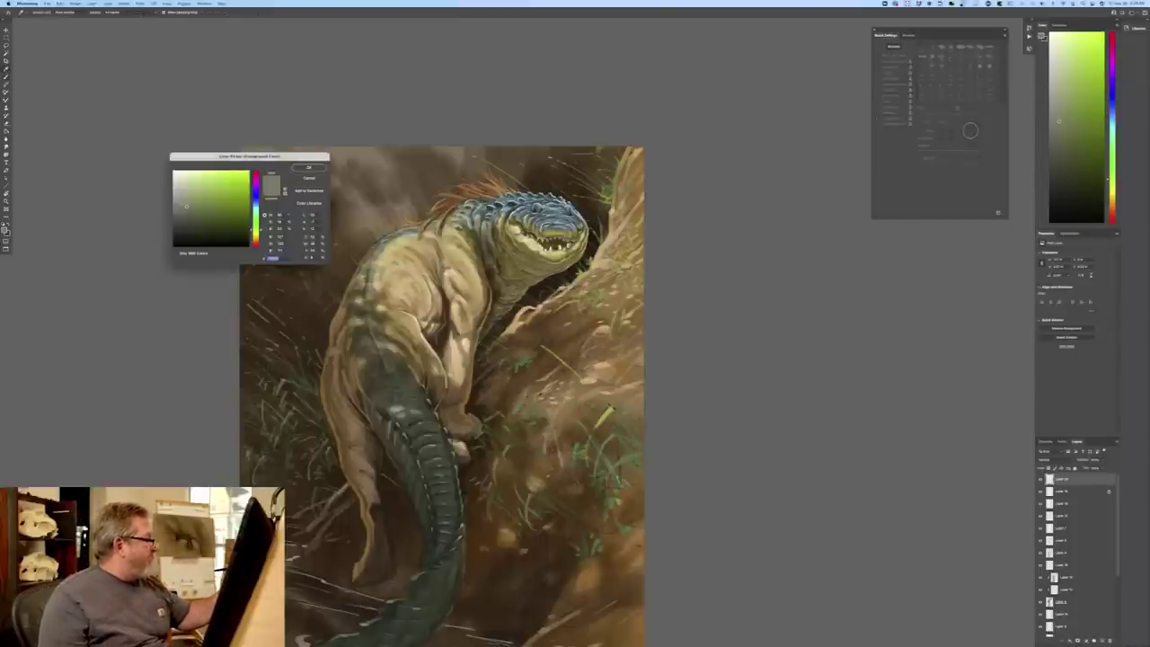
click(309, 167)
mouse_move(576, 461)
mouse_down()
mouse_move(576, 443)
mouse_move(610, 434)
mouse_up()
mouse_move(593, 480)
mouse_down()
mouse_move(603, 451)
mouse_move(584, 426)
mouse_up()
drag(604, 505, 581, 549)
drag(573, 538, 580, 545)
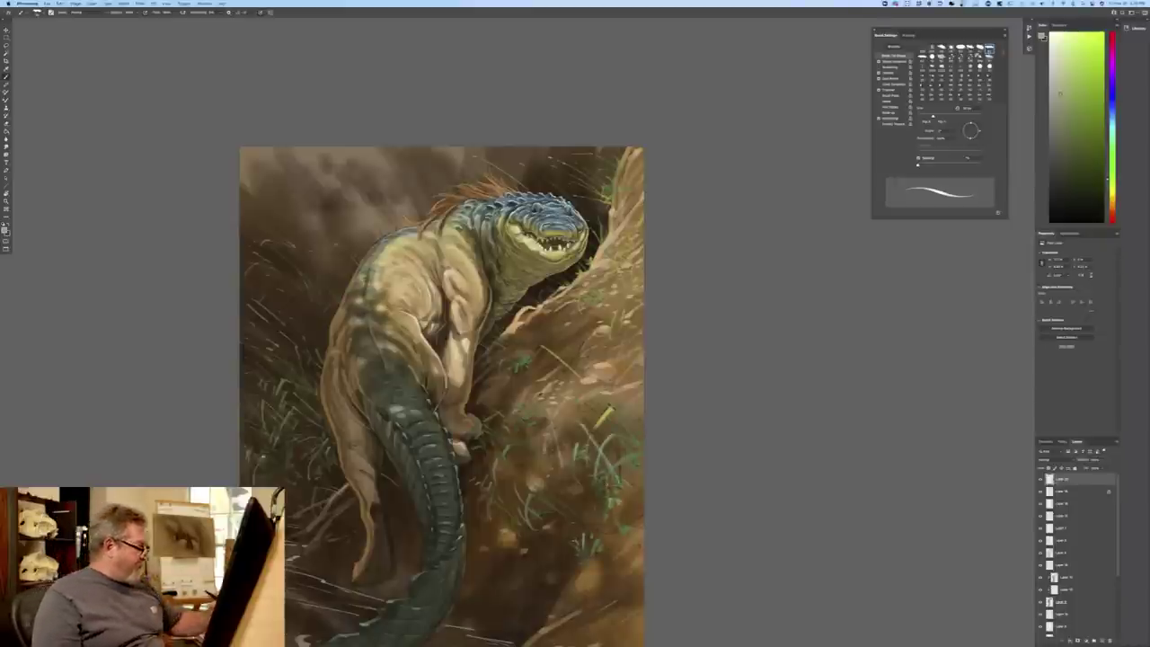
- Add the light gray-green to the grass blades in the dark foliage beside the creature's hind leg
drag(317, 452, 308, 470)
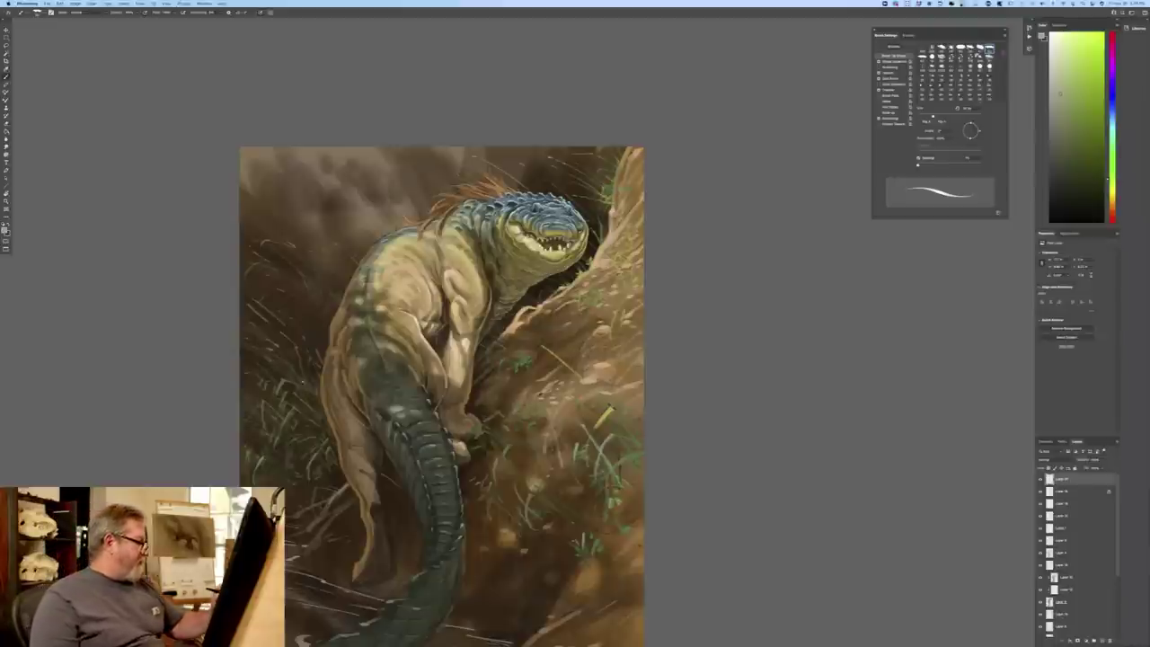
drag(294, 406, 308, 382)
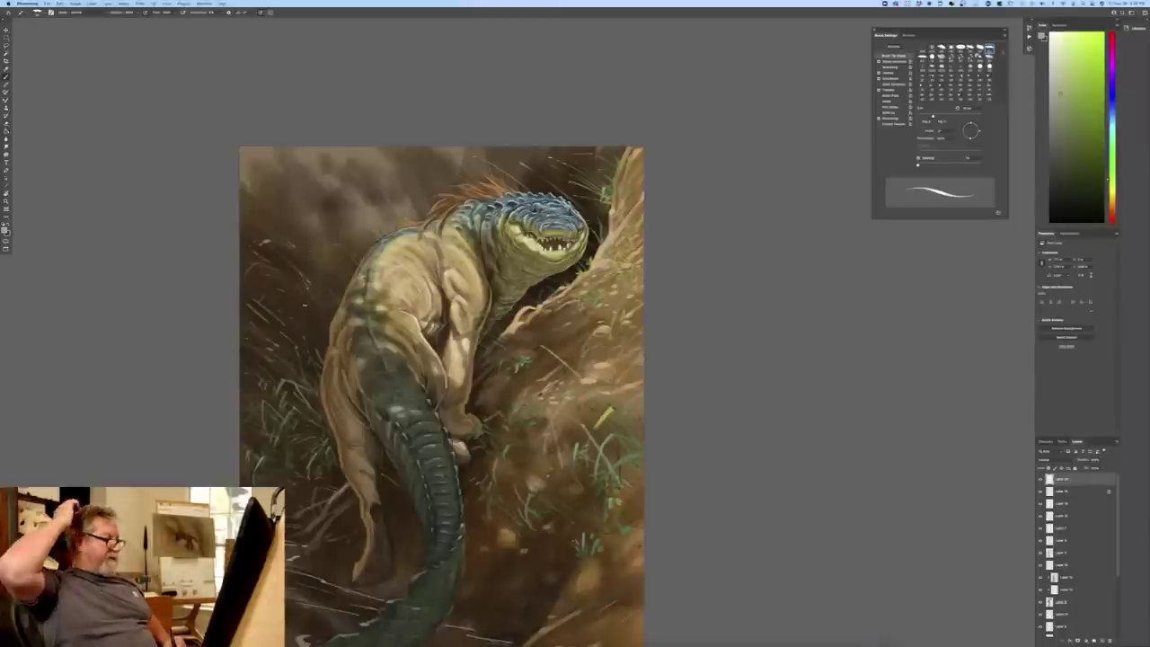
- Add a new layer above the others and set its blend mode to Multiply
click(1102, 640)
click(1054, 460)
click(1048, 482)
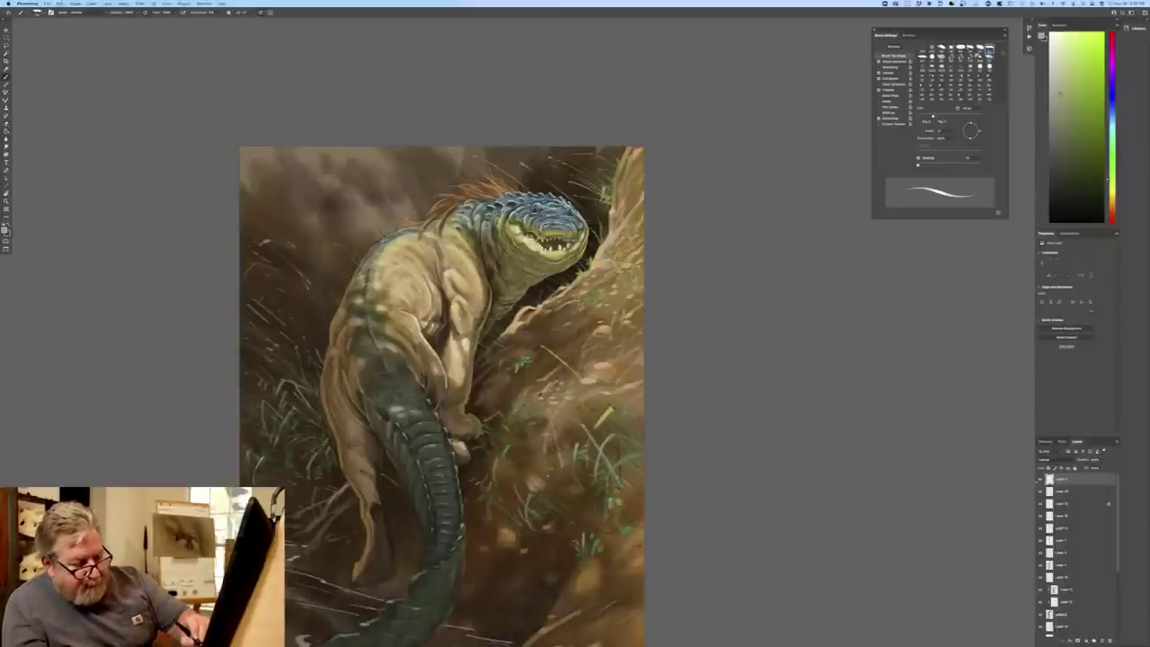
click(1050, 452)
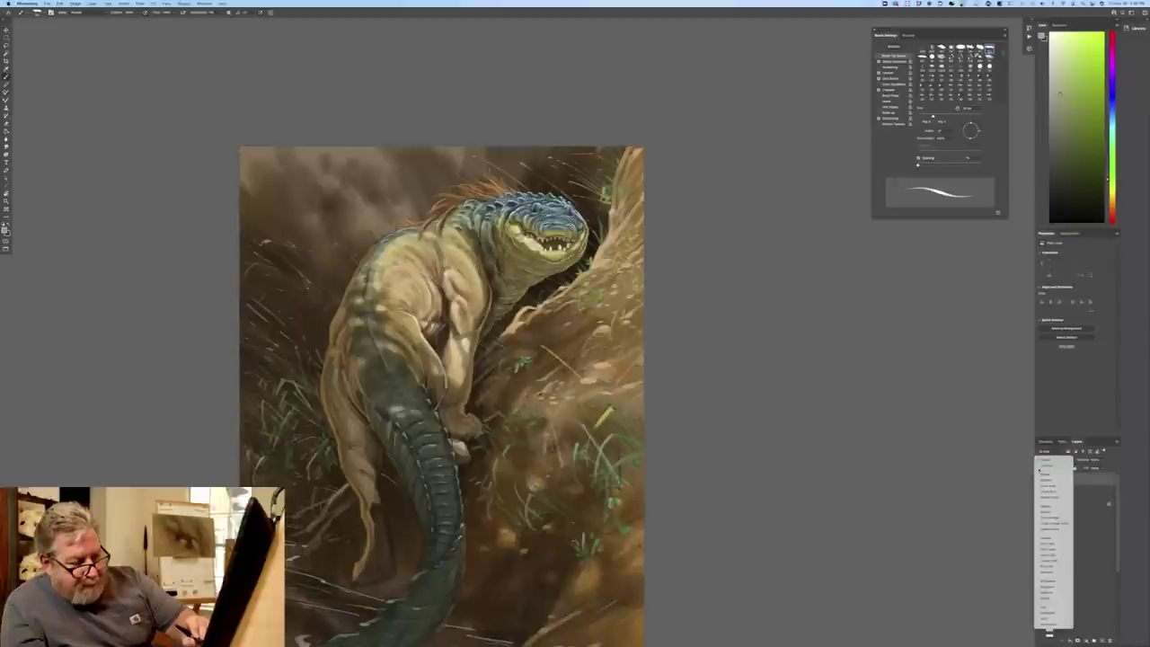
click(1046, 481)
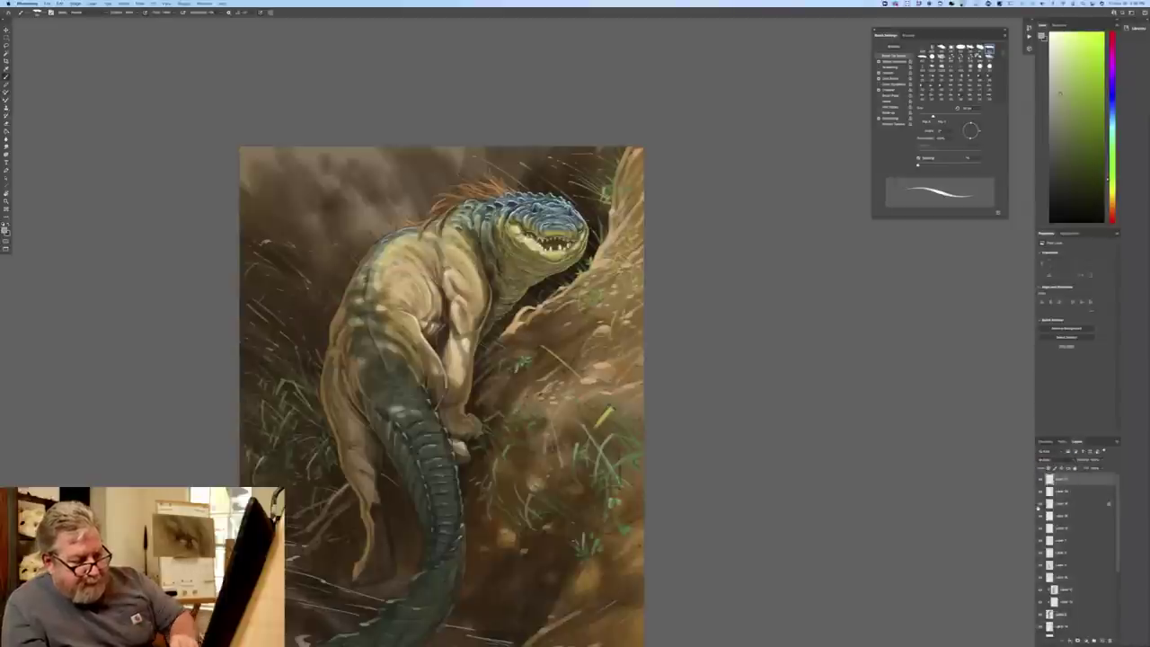
- Set the foreground color to a muted grayish blue
click(7, 230)
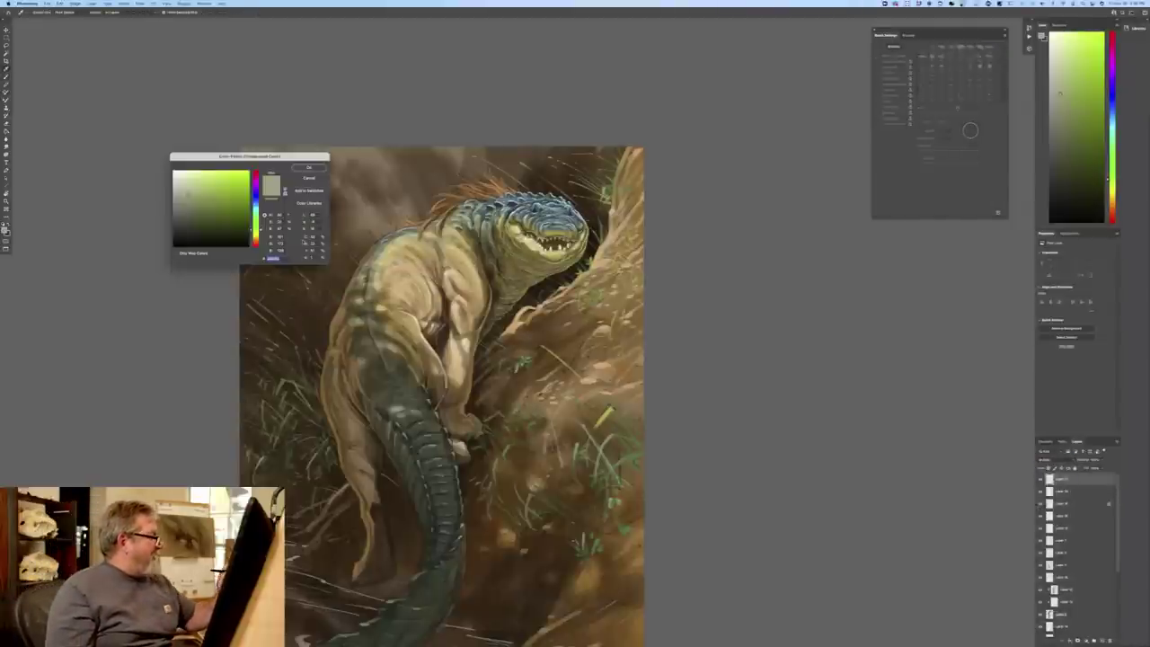
click(364, 216)
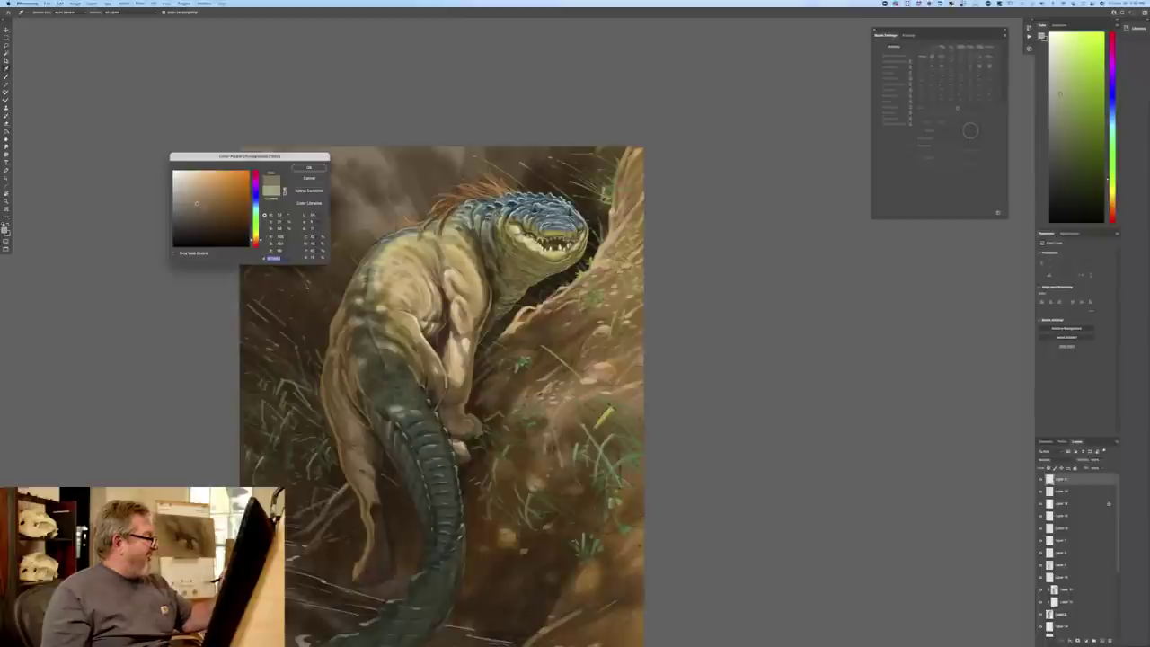
click(192, 199)
click(257, 203)
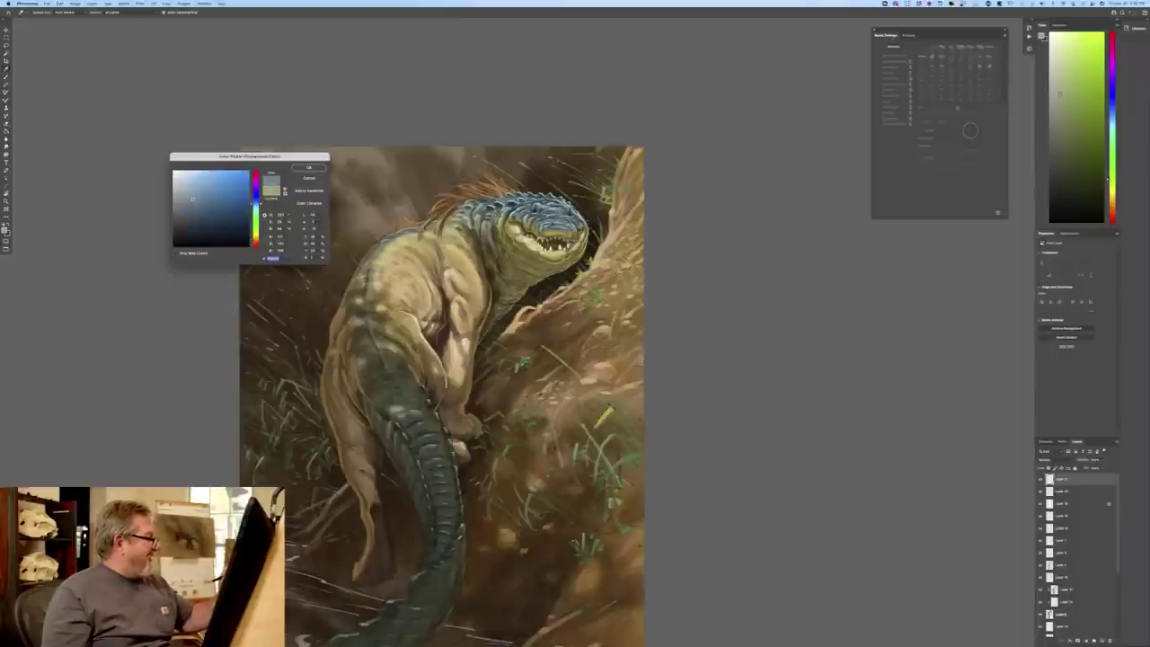
click(309, 167)
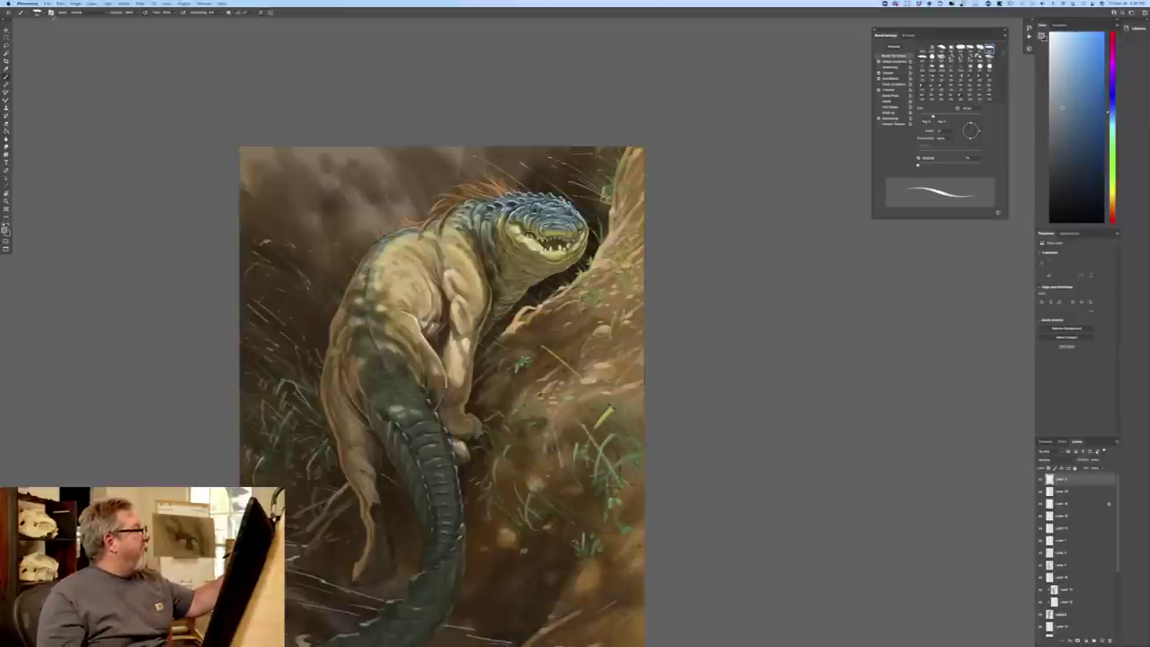
- Switch to a broad textured brush from the saved presets and enlarge its tip considerably
click(39, 13)
click(23, 173)
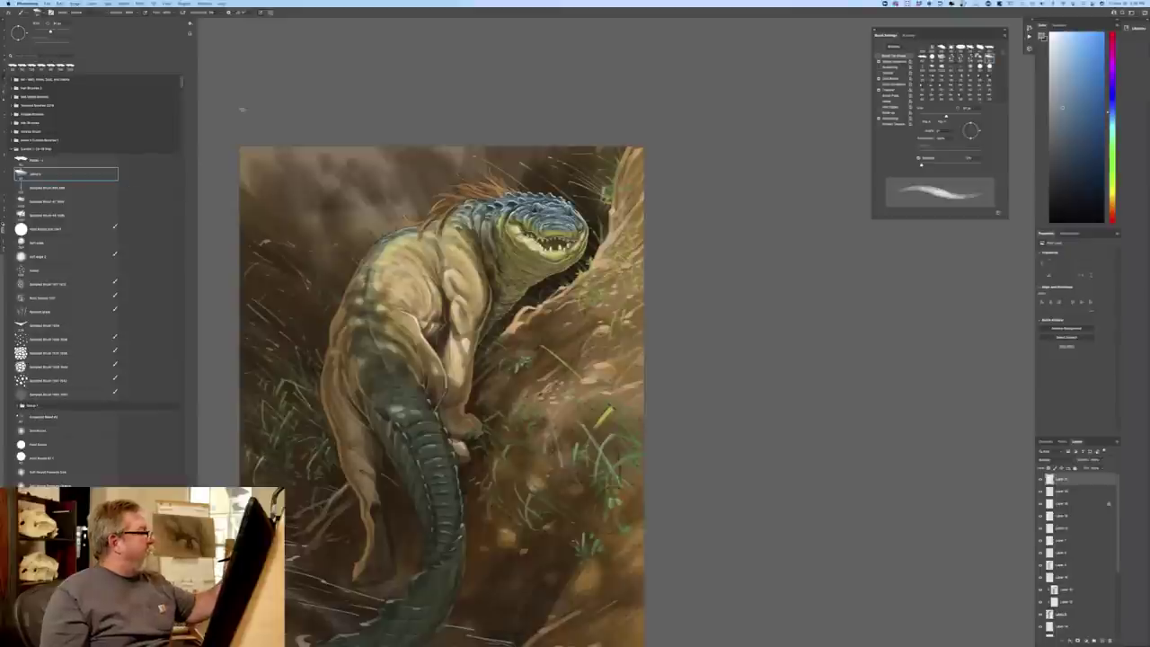
click(245, 93)
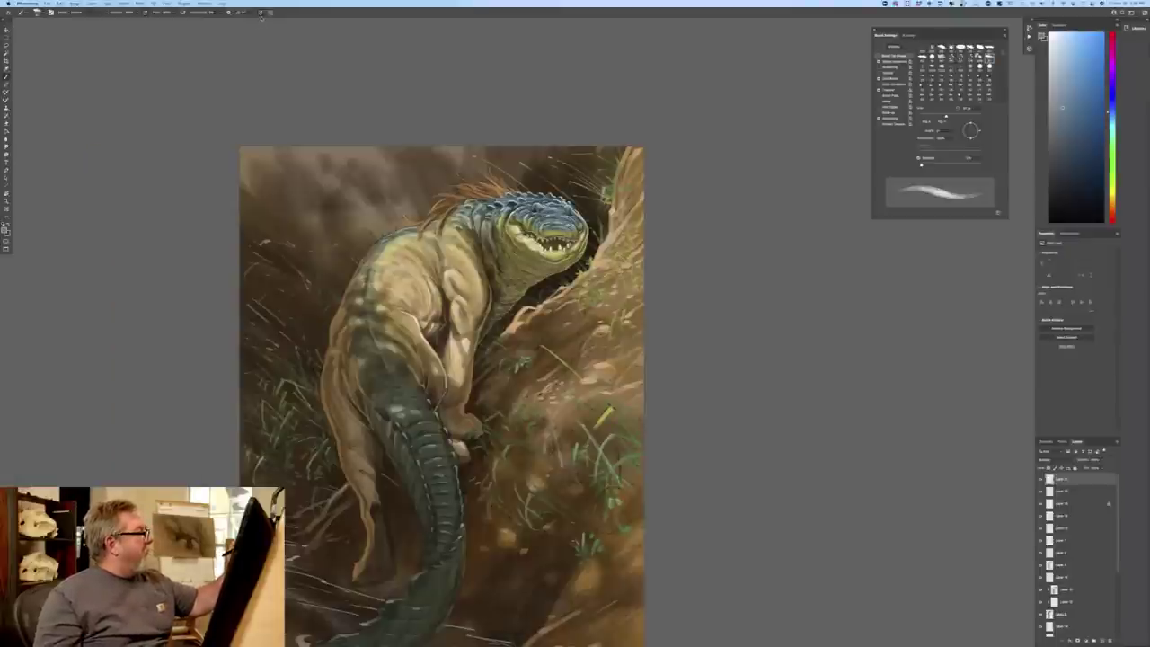
key(bracketright)
key(bracketright)
key(bracketright)
key(bracketright)
key(bracketright)
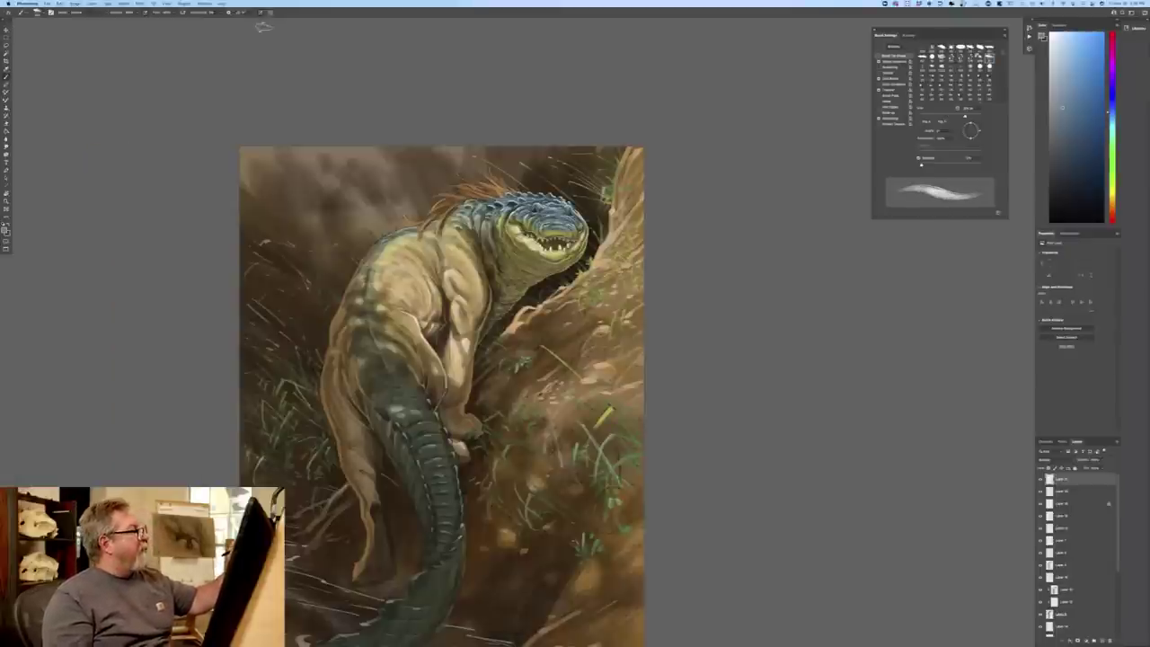
click(262, 14)
key(bracketright)
key(bracketright)
key(bracketright)
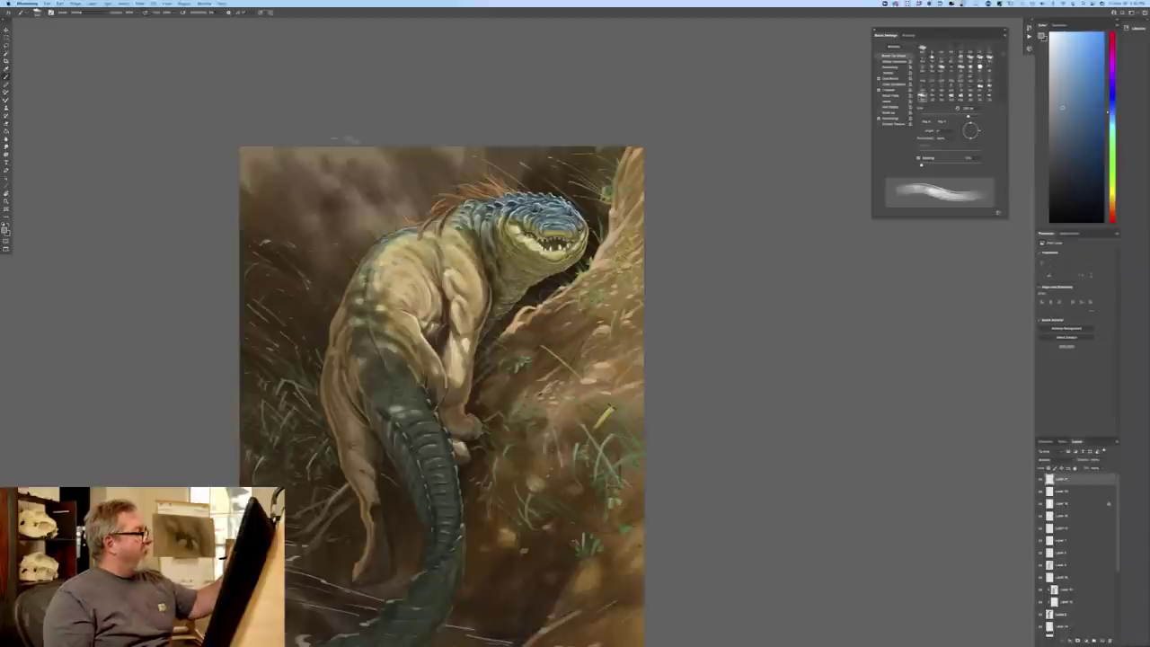
- Darken and cool the cloudy background behind the creature's head and back with broad blue strokes
mouse_move(521, 166)
mouse_down()
mouse_move(536, 145)
mouse_move(485, 112)
mouse_move(559, 130)
mouse_move(600, 209)
mouse_up()
drag(483, 181, 341, 241)
drag(400, 199, 319, 282)
mouse_move(383, 221)
mouse_down()
mouse_move(300, 304)
mouse_move(367, 171)
mouse_move(305, 251)
mouse_up()
drag(395, 161, 297, 225)
drag(431, 153, 238, 169)
drag(293, 201, 262, 268)
drag(440, 145, 457, 161)
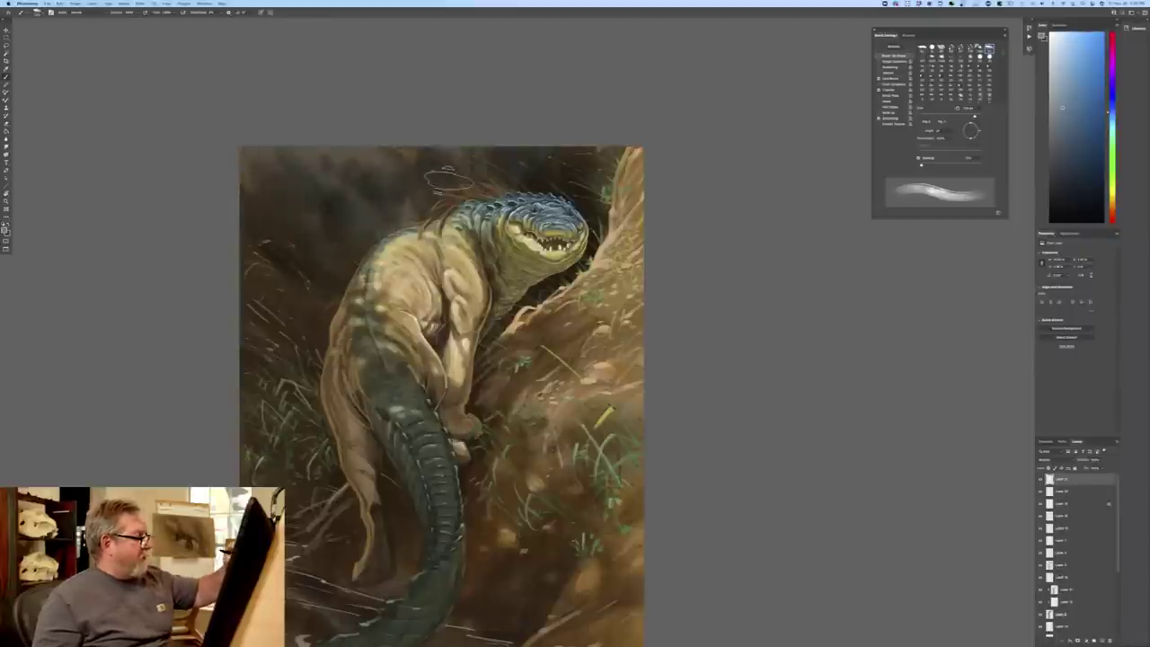
- Extend the blue darkening over the background foliage beside the creature's back and hind leg and even out the cloudy area
drag(302, 324, 210, 232)
drag(246, 286, 224, 307)
drag(304, 414, 219, 304)
drag(258, 445, 277, 413)
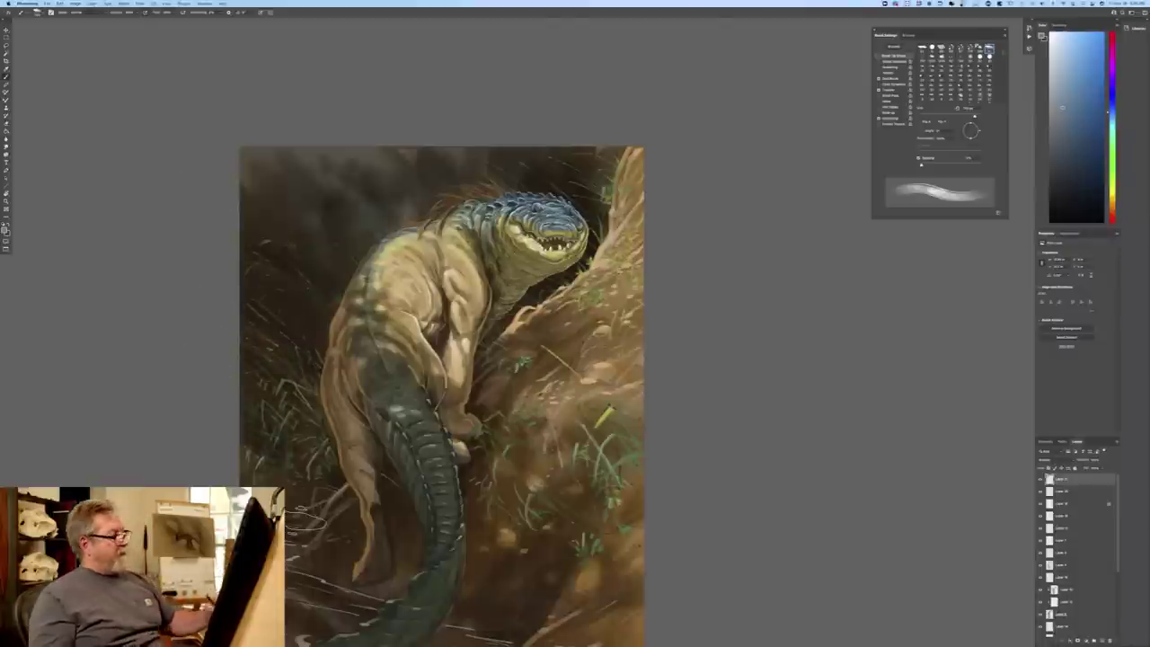
mouse_move(409, 141)
mouse_down()
mouse_move(399, 178)
mouse_move(283, 199)
mouse_move(260, 185)
mouse_up()
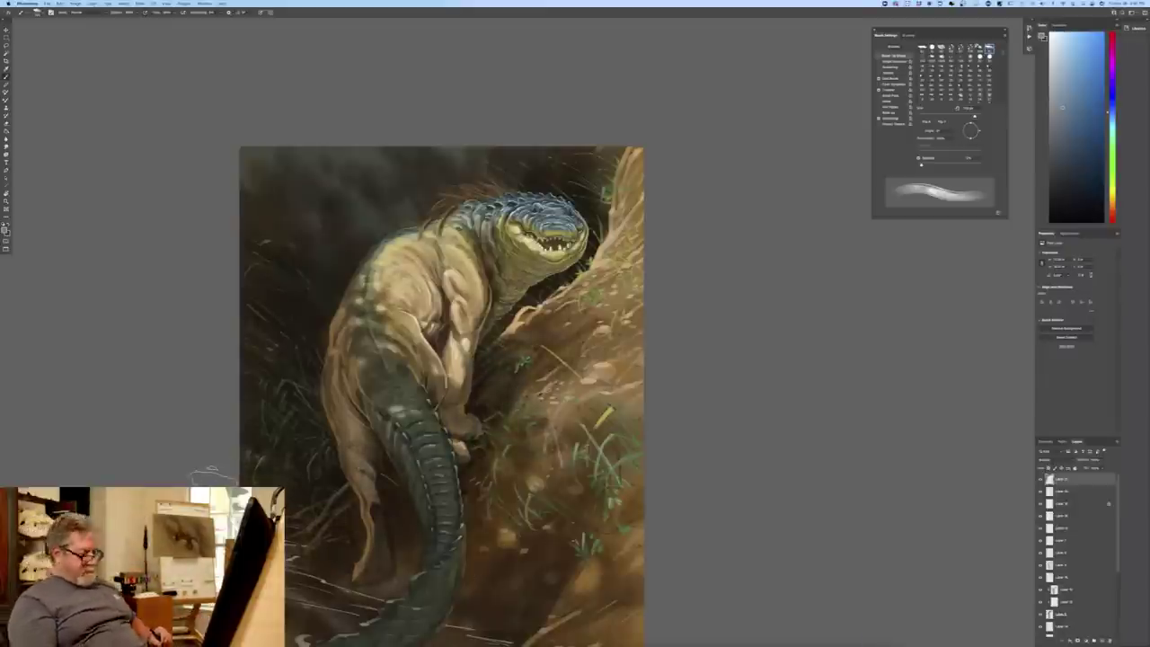
- Clear the blue darkening from the creature's orange mane, head and the outer edge of its back and hind leg
key(super+plus)
mouse_move(88, 478)
mouse_down()
mouse_move(120, 451)
mouse_move(145, 452)
mouse_up()
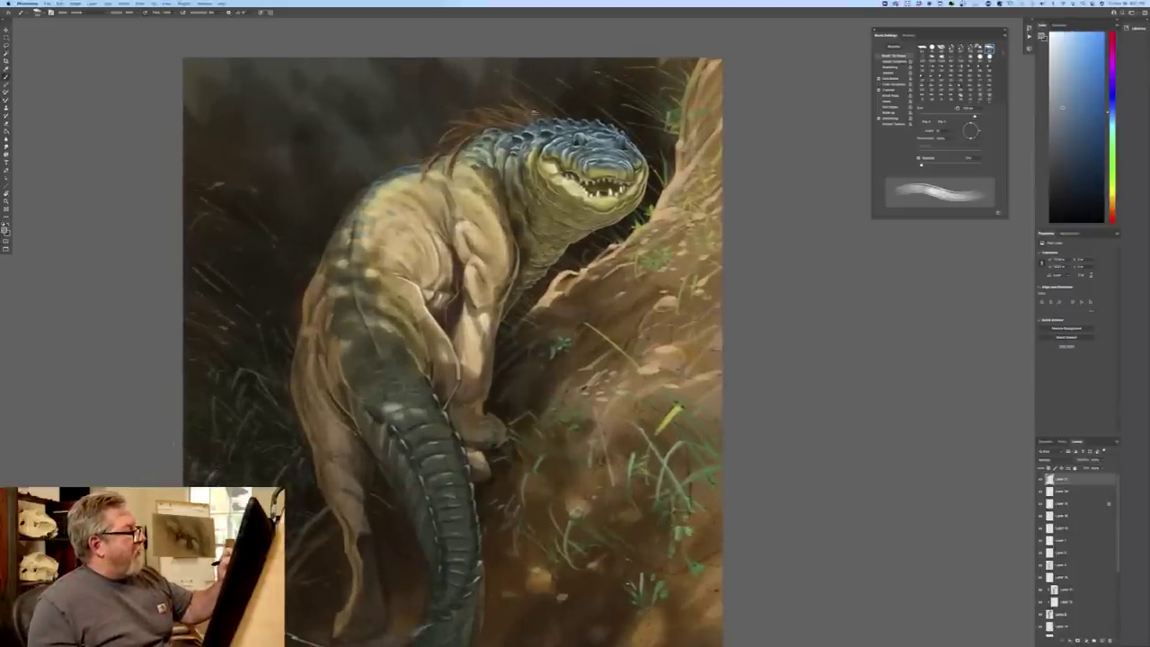
mouse_move(524, 104)
mouse_down()
mouse_move(489, 83)
mouse_move(506, 111)
mouse_move(488, 110)
mouse_move(449, 144)
mouse_up()
drag(520, 125, 629, 144)
drag(613, 131, 634, 149)
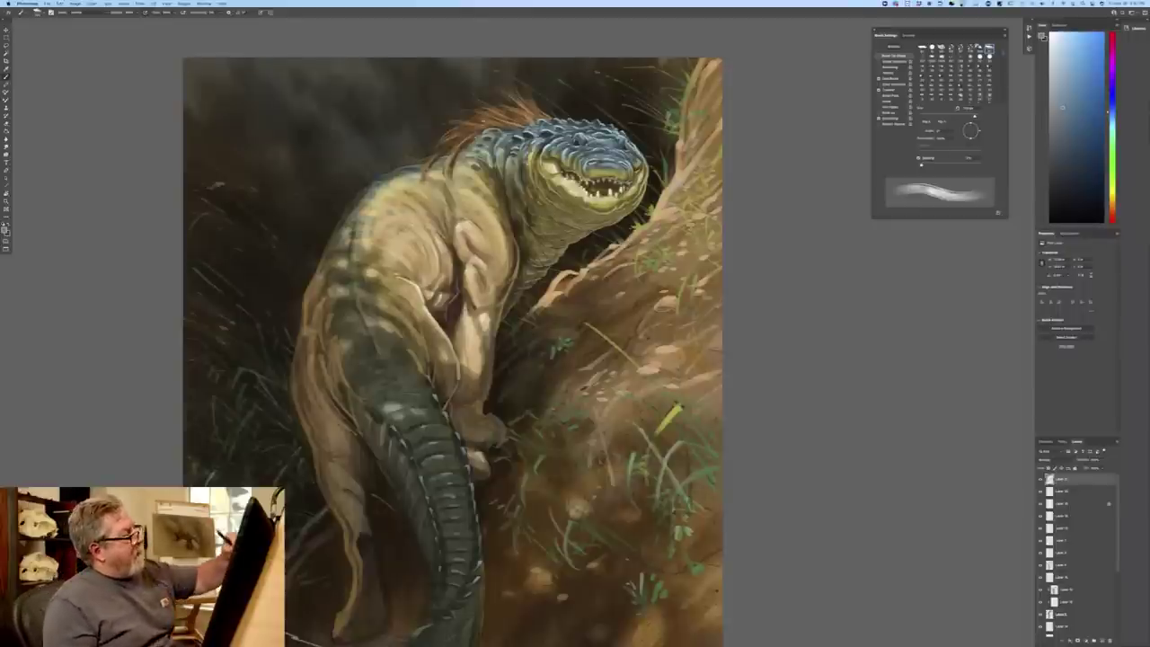
drag(431, 169, 397, 173)
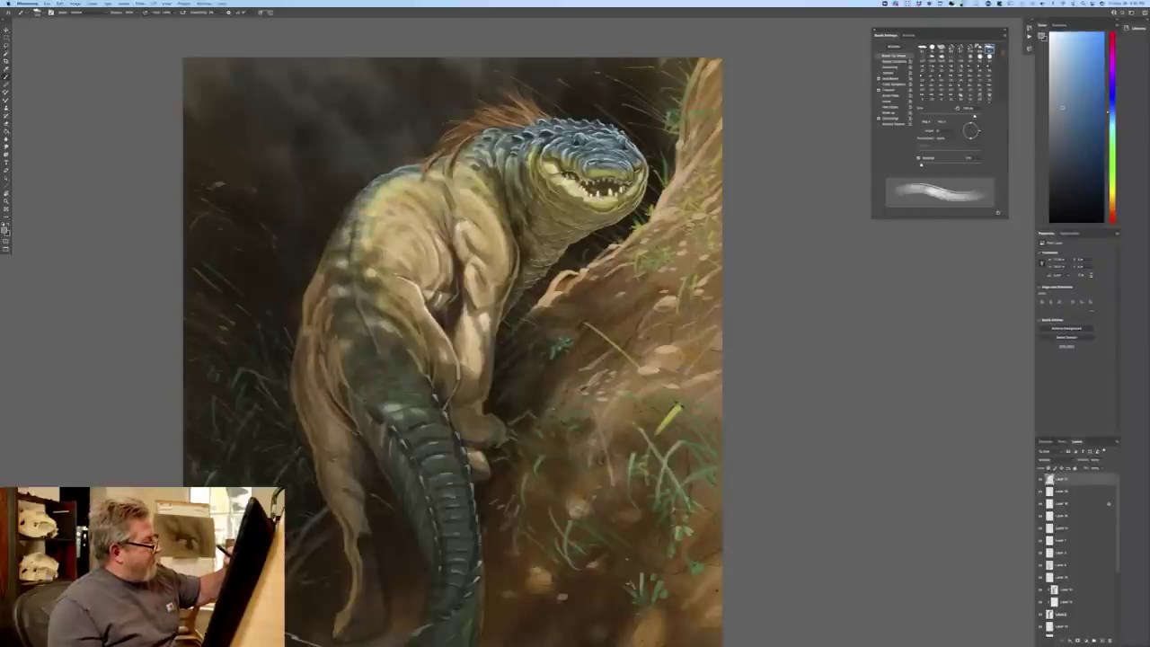
drag(347, 220, 336, 237)
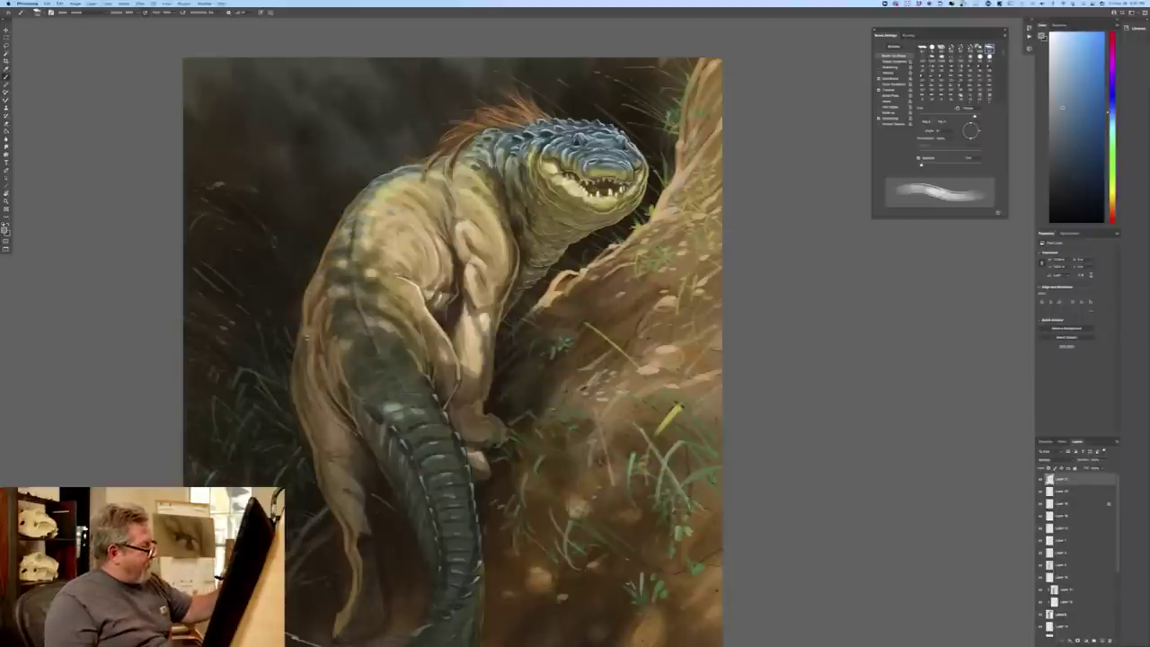
mouse_move(304, 317)
mouse_down()
mouse_move(293, 384)
mouse_move(304, 407)
mouse_up()
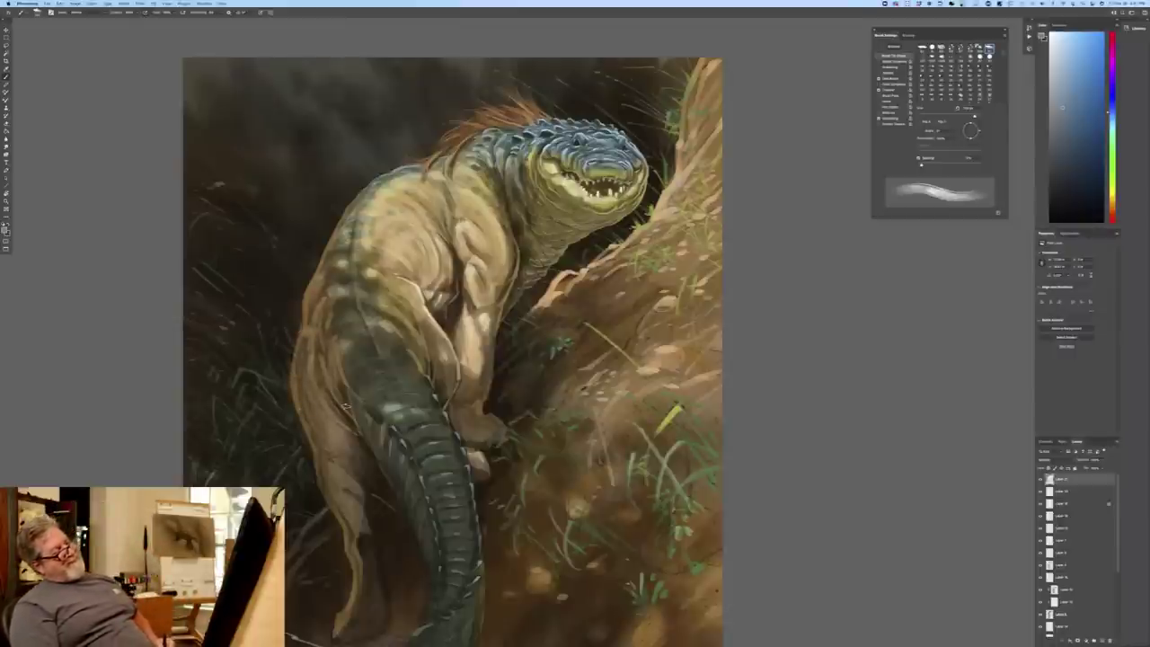
drag(181, 517, 266, 367)
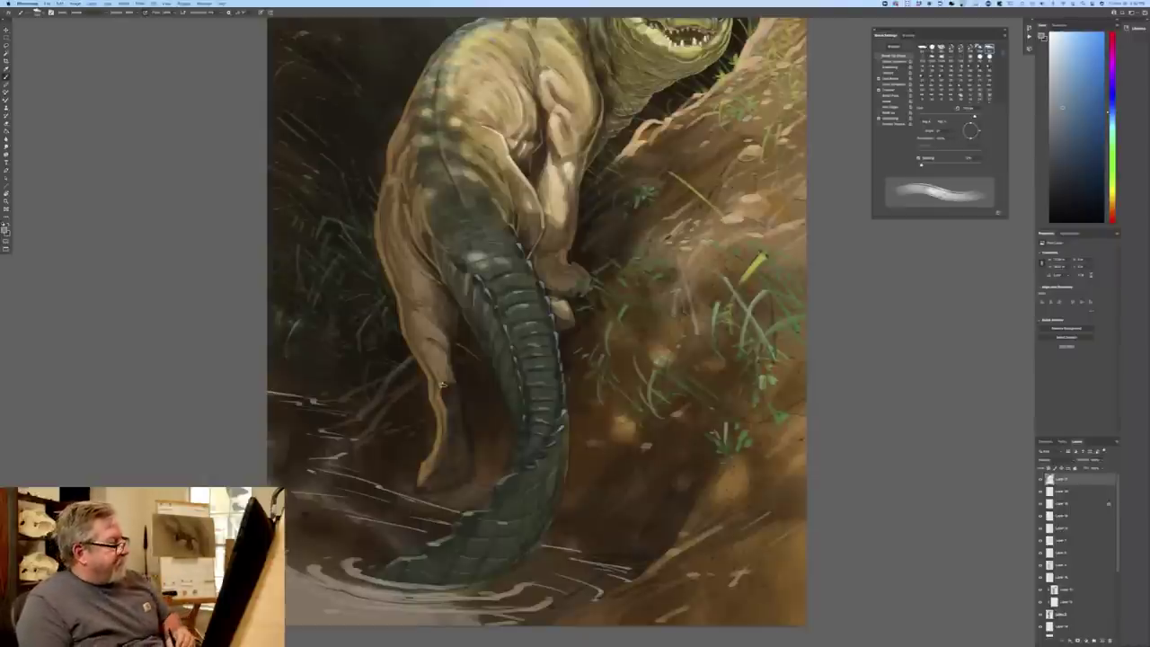
key(ctrl+minus)
key(ctrl+minus)
key(ctrl+minus)
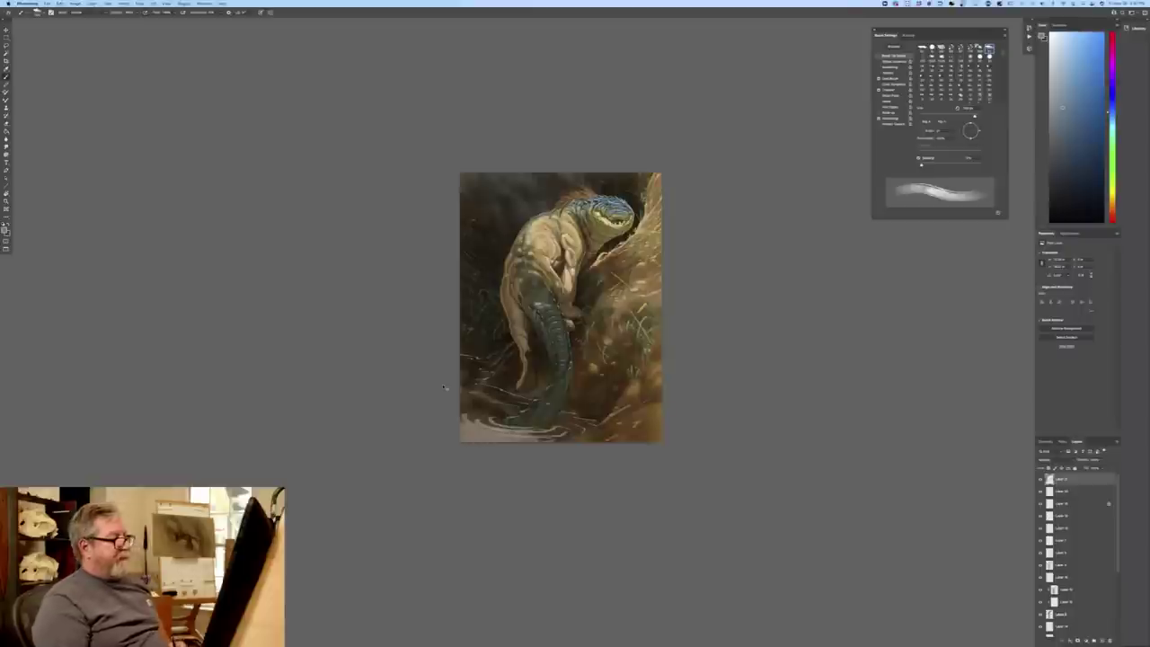
key(ctrl+plus)
key(ctrl+plus)
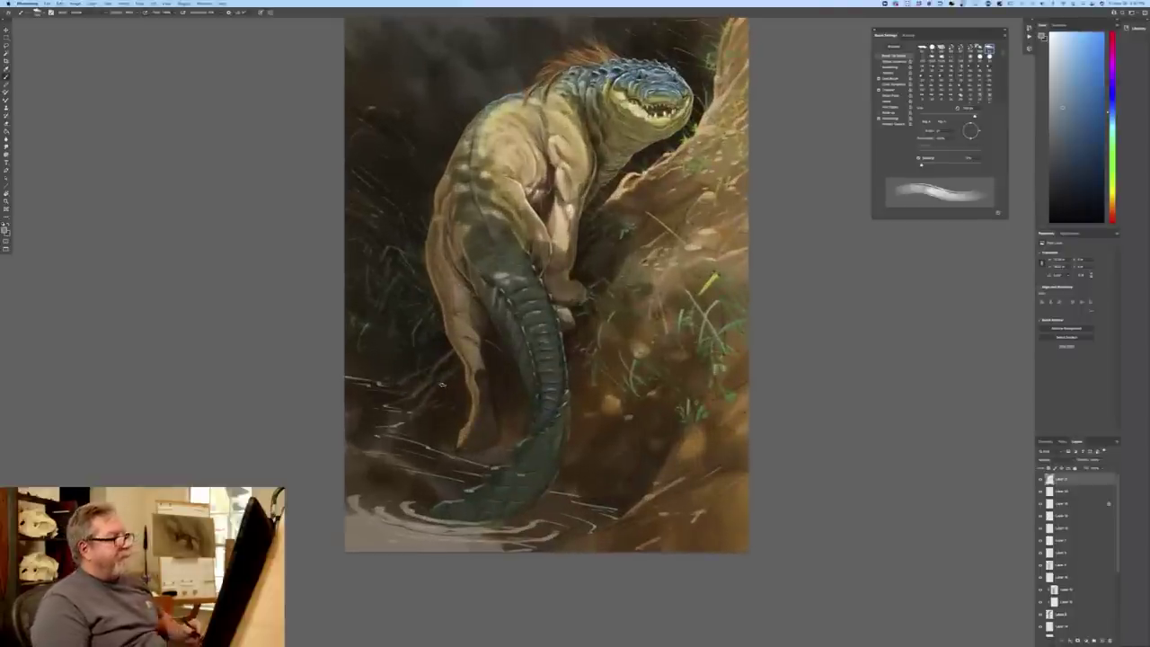
- Add a new layer, choose a muted orange-tan and try brushing light haze into the cloudy background above the creature's back
click(1103, 641)
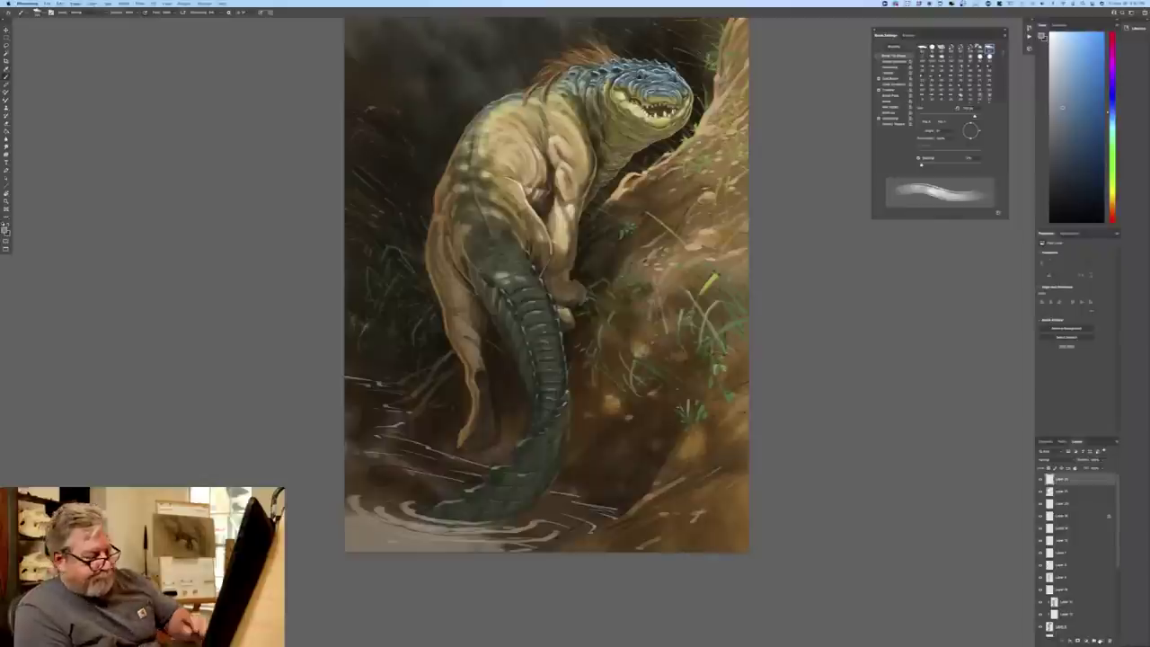
drag(229, 318, 180, 495)
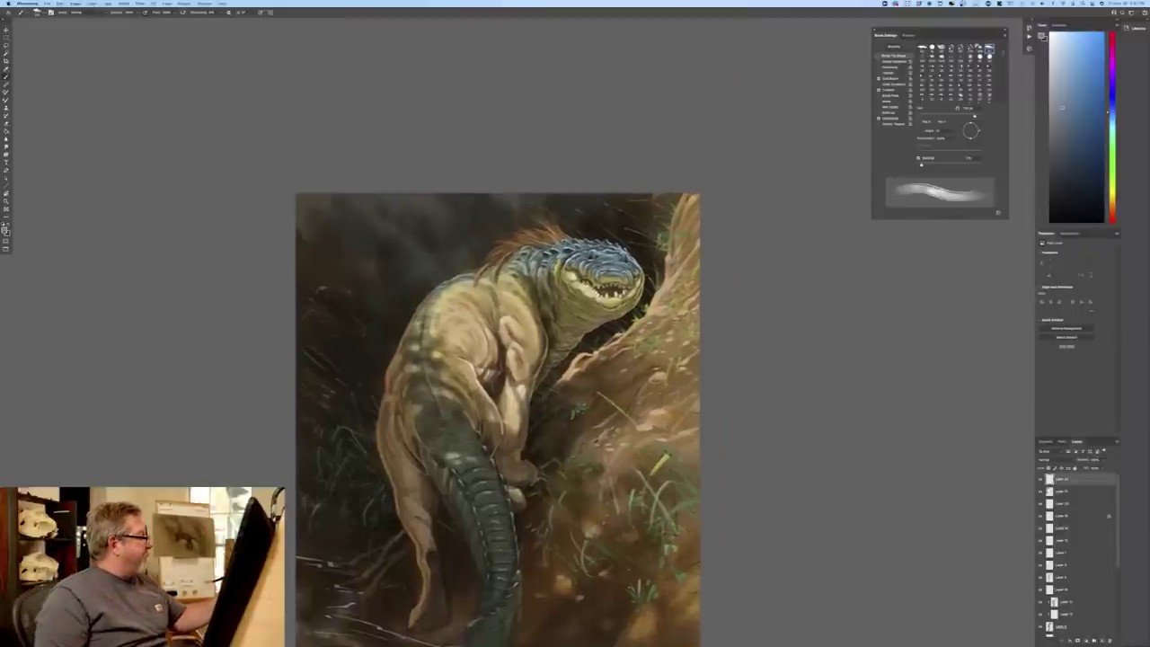
click(5, 231)
click(256, 240)
click(208, 194)
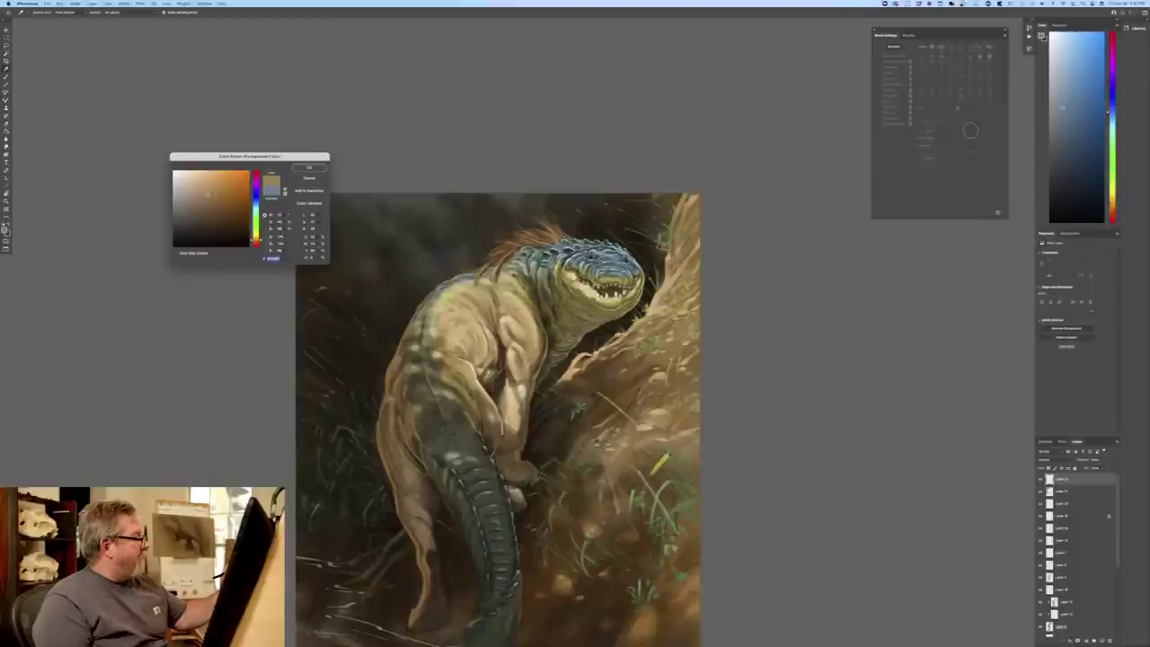
click(296, 169)
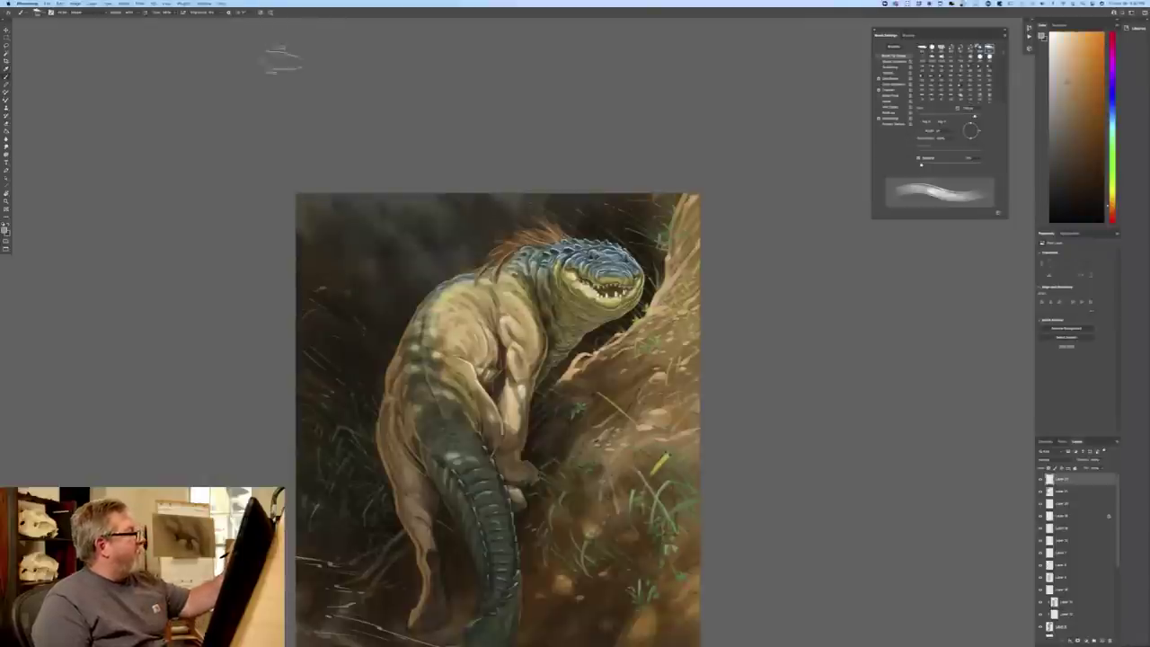
drag(319, 184, 323, 208)
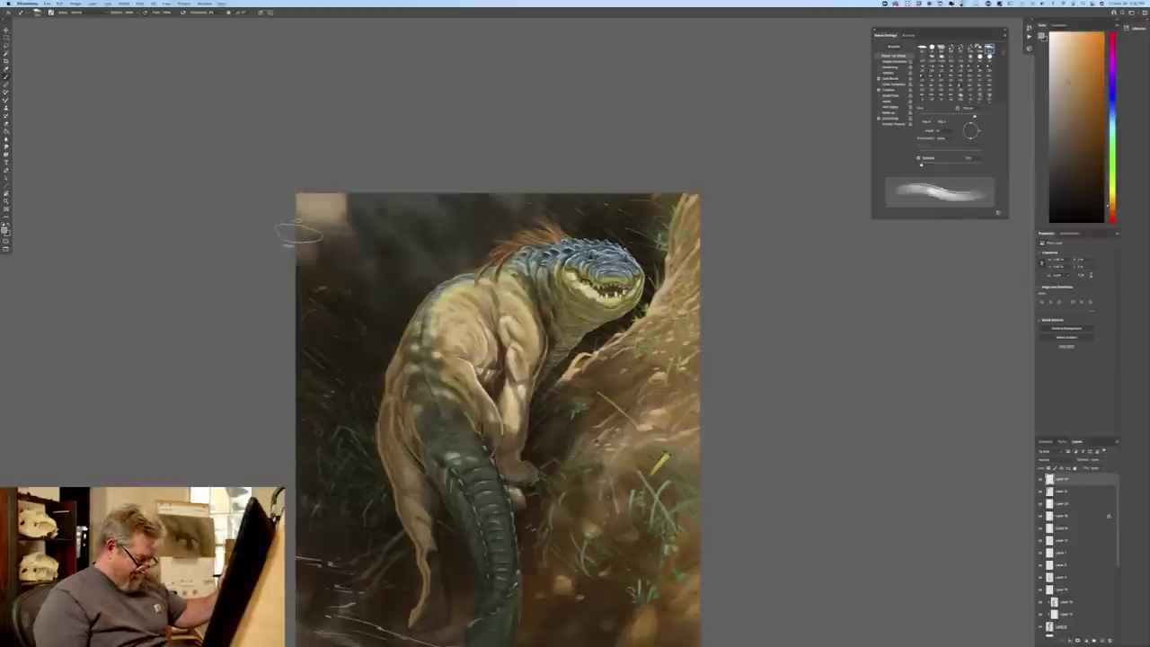
drag(299, 243, 310, 261)
mouse_move(359, 221)
mouse_down()
mouse_move(374, 208)
mouse_move(395, 232)
mouse_move(356, 184)
mouse_move(385, 261)
mouse_up()
mouse_move(409, 218)
mouse_down()
mouse_move(440, 184)
mouse_move(459, 203)
mouse_move(480, 193)
mouse_move(438, 215)
mouse_move(456, 227)
mouse_move(439, 240)
mouse_move(401, 184)
mouse_move(393, 213)
mouse_move(419, 185)
mouse_move(373, 185)
mouse_up()
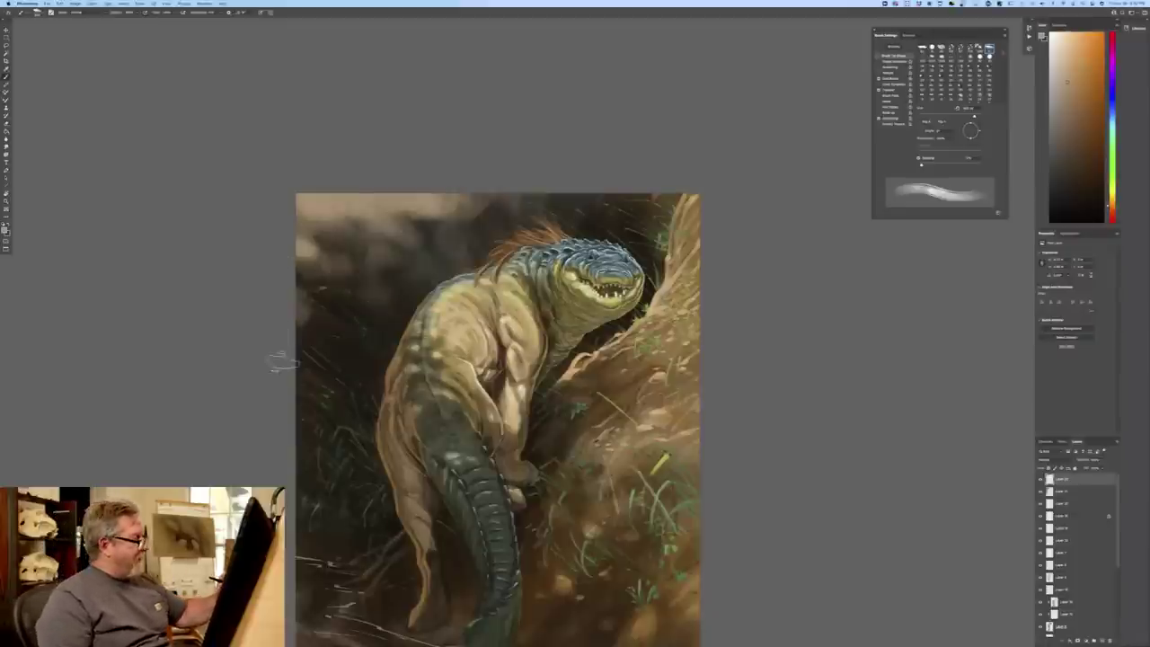
- Delete the layer holding the tan background haze
key(super+minus)
key(super+minus)
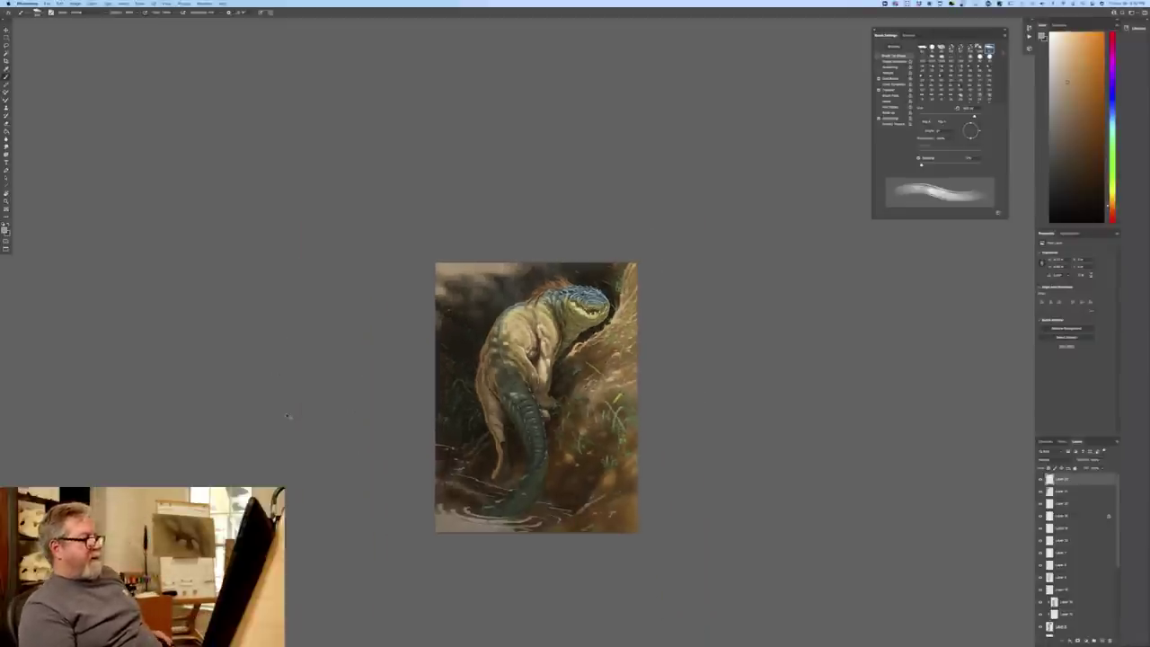
key(super+plus)
drag(1071, 481, 1110, 640)
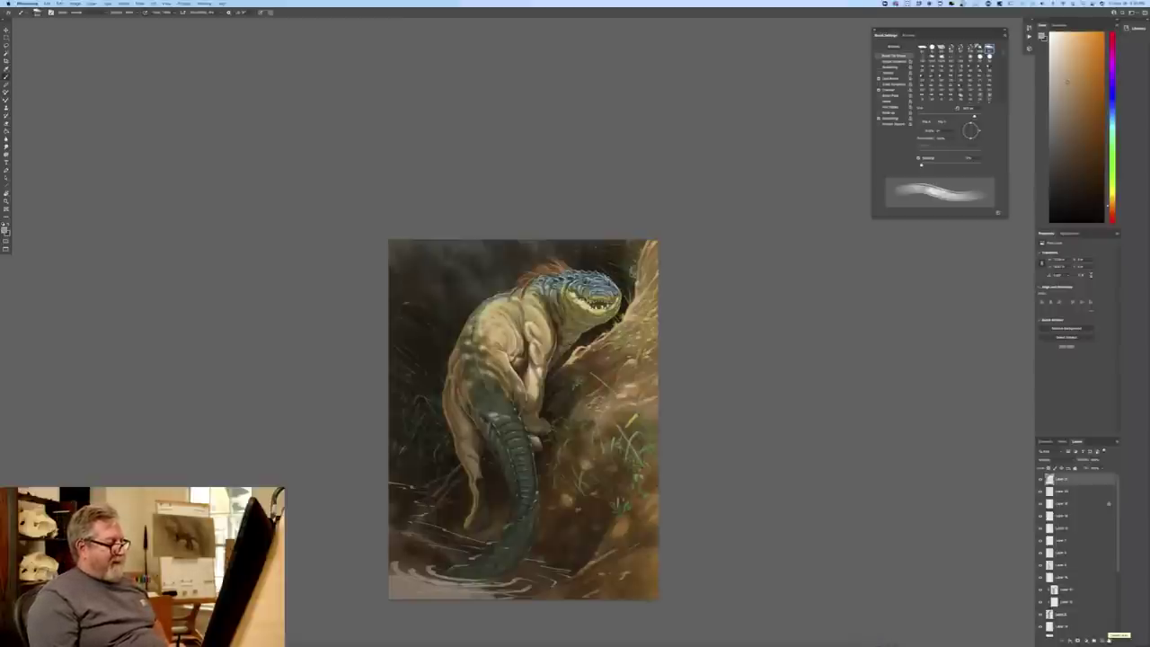
- Add a new layer above the creature painting and set its blend mode to Overlay
key(super+plus)
drag(234, 400, 224, 281)
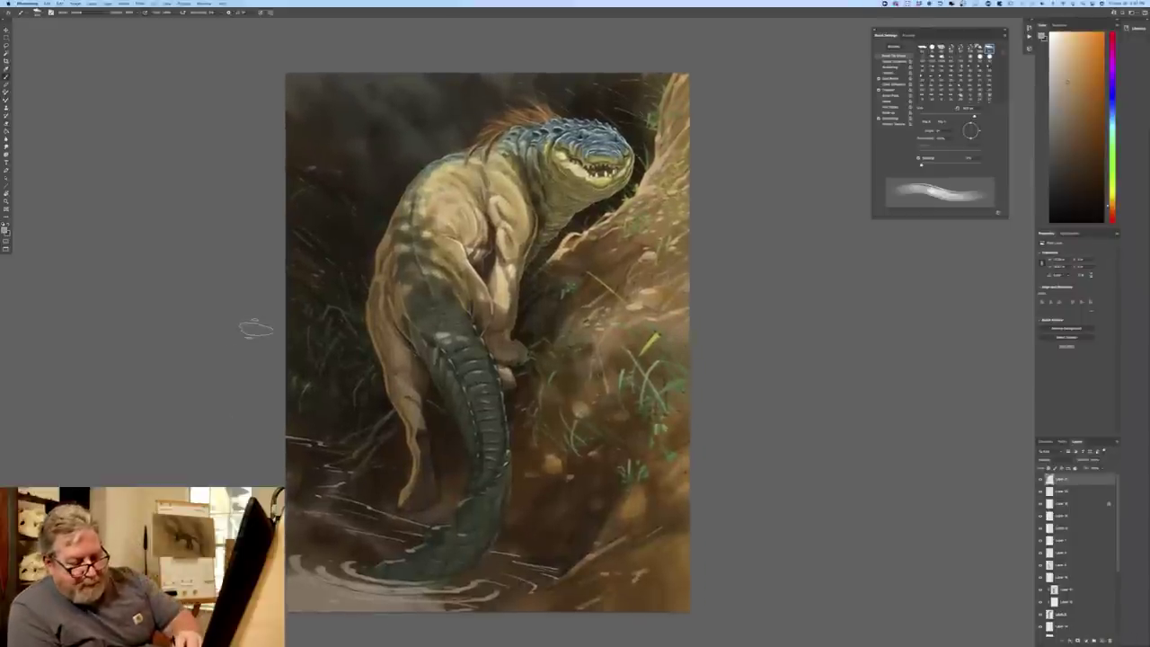
click(1102, 639)
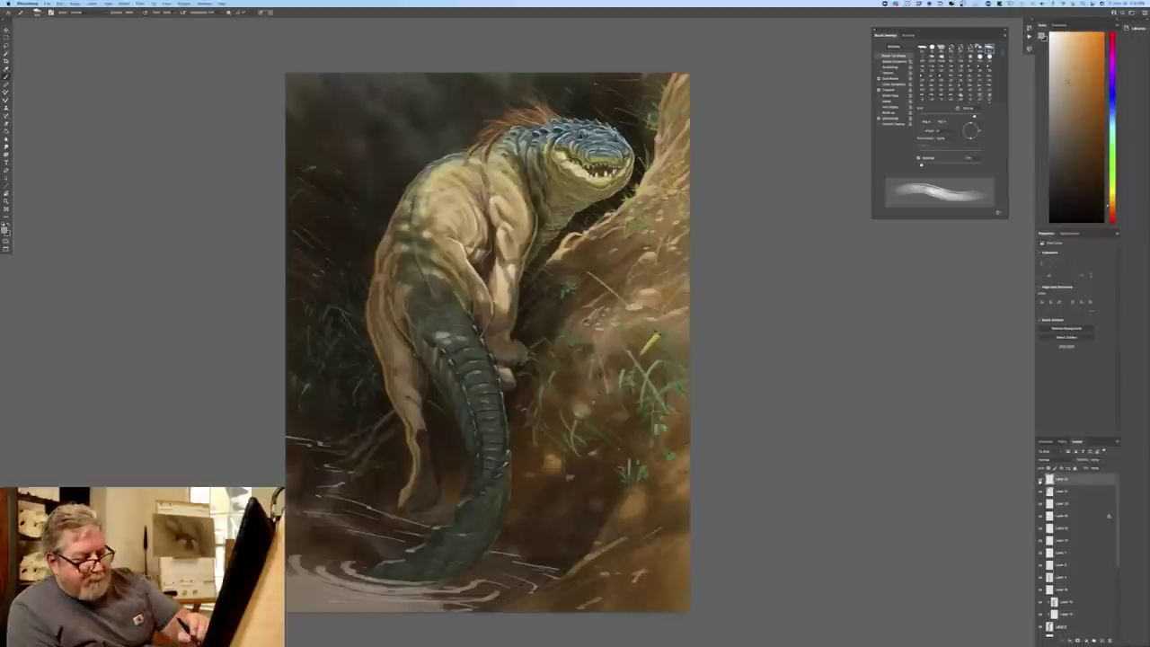
click(1046, 460)
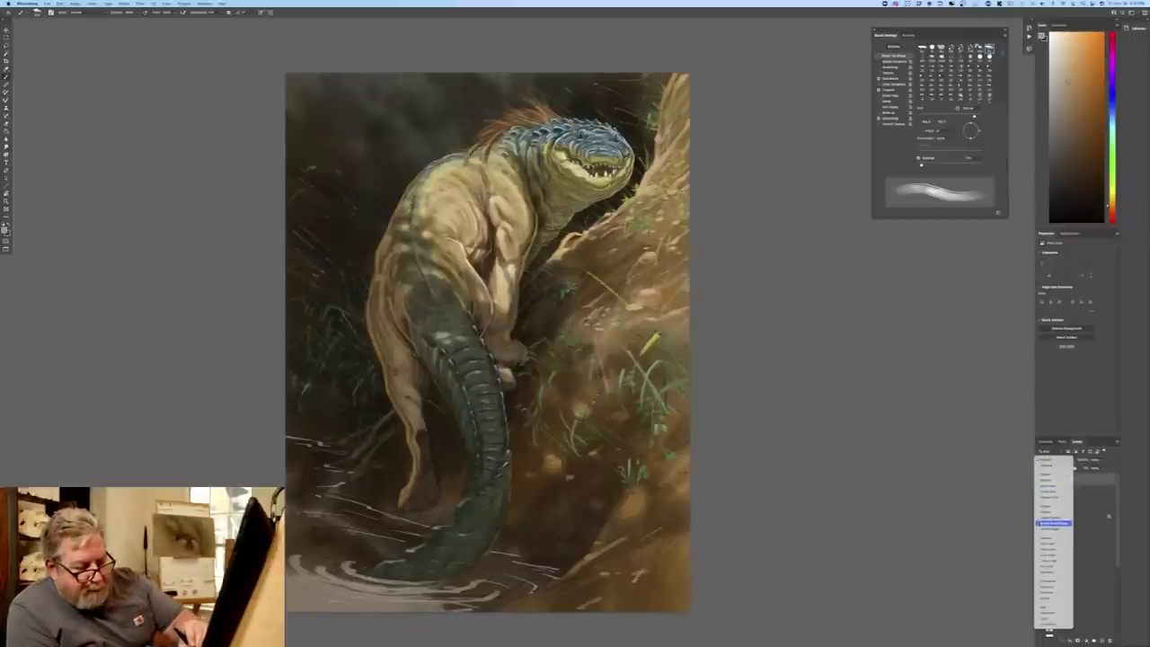
click(1053, 538)
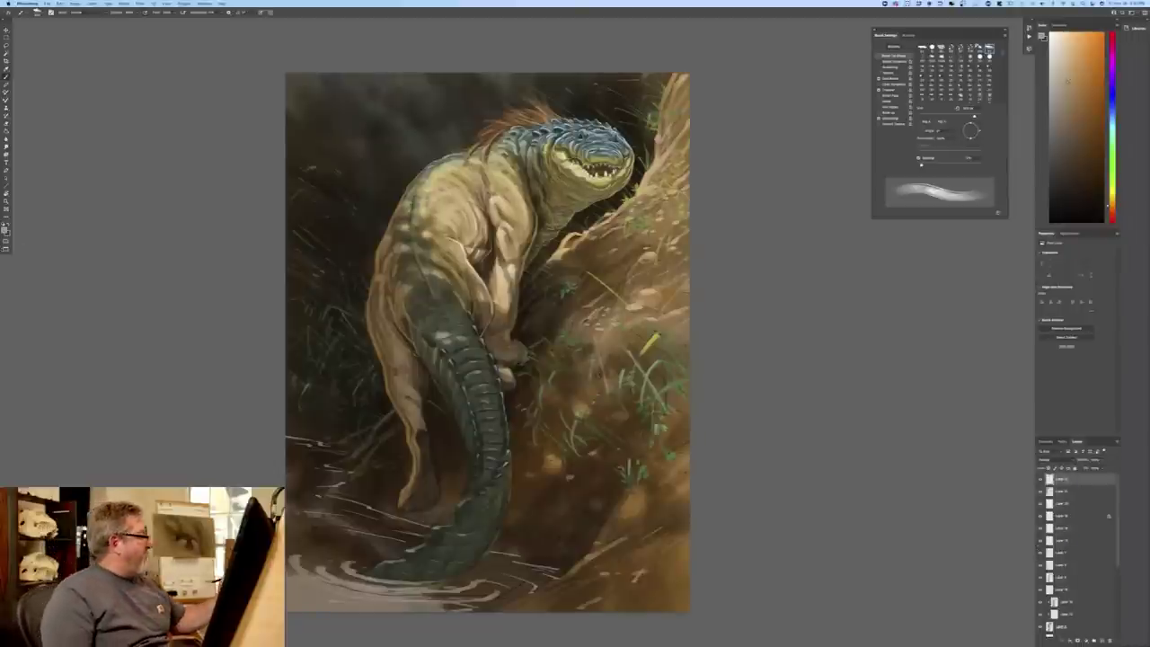
- Choose a saturated orange and glaze warm color over the creature's back, arms and hind leg
click(5, 228)
click(235, 202)
click(308, 168)
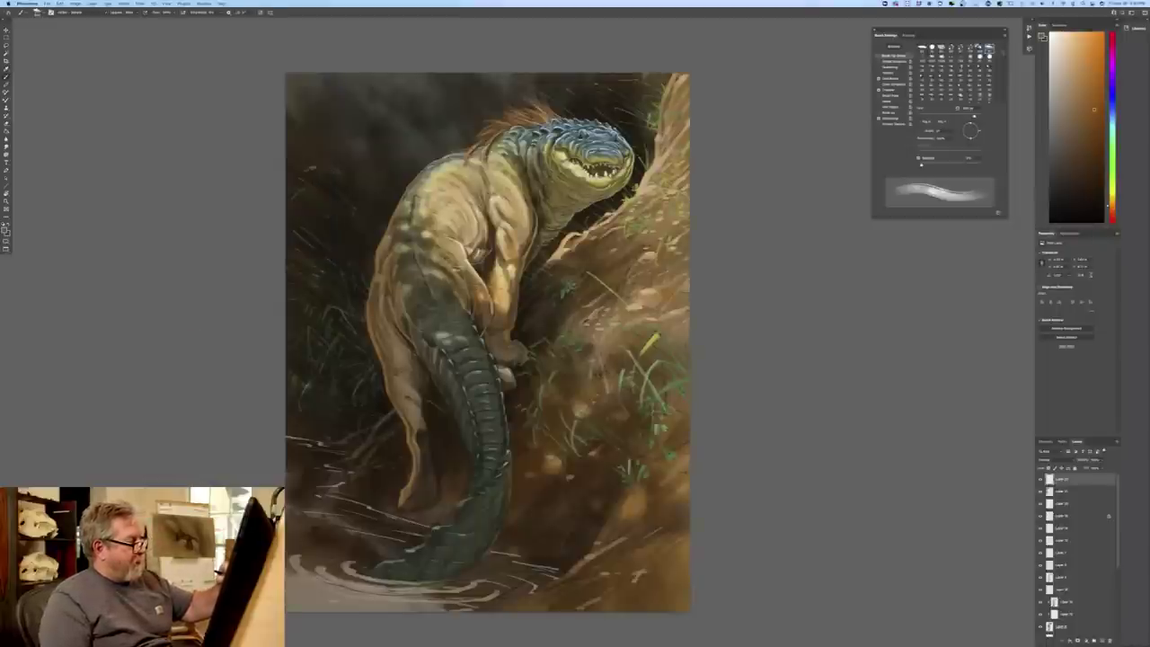
drag(490, 232, 493, 263)
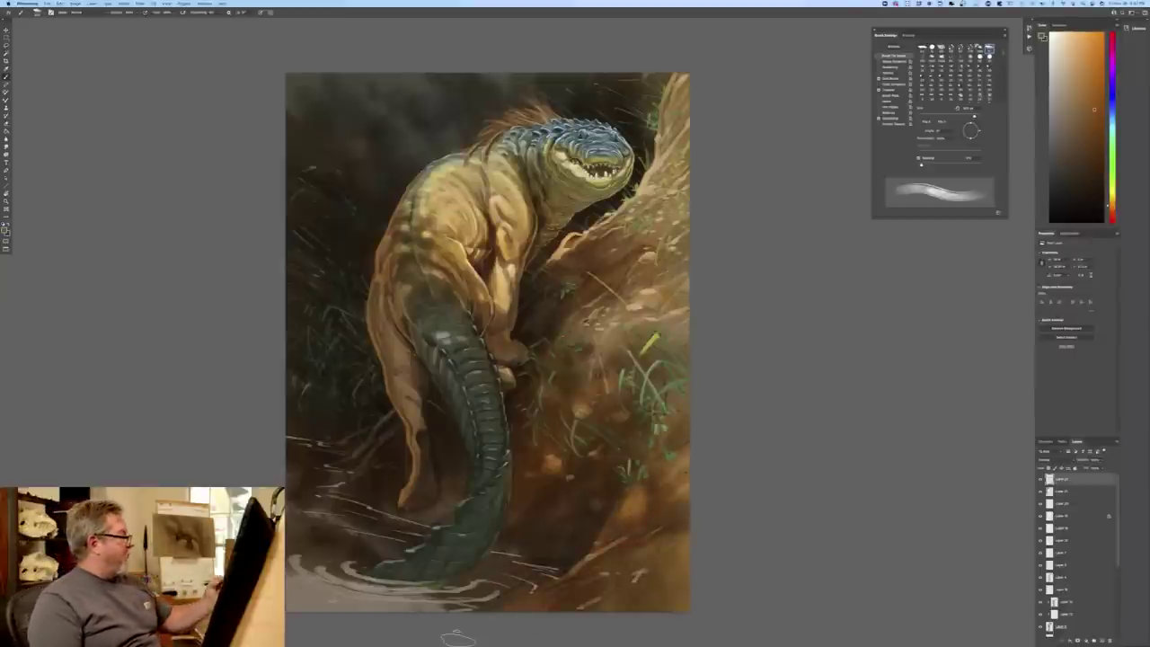
- Choose a medium blue and glaze it over the creature's head, neck scales and tail
click(5, 228)
click(255, 205)
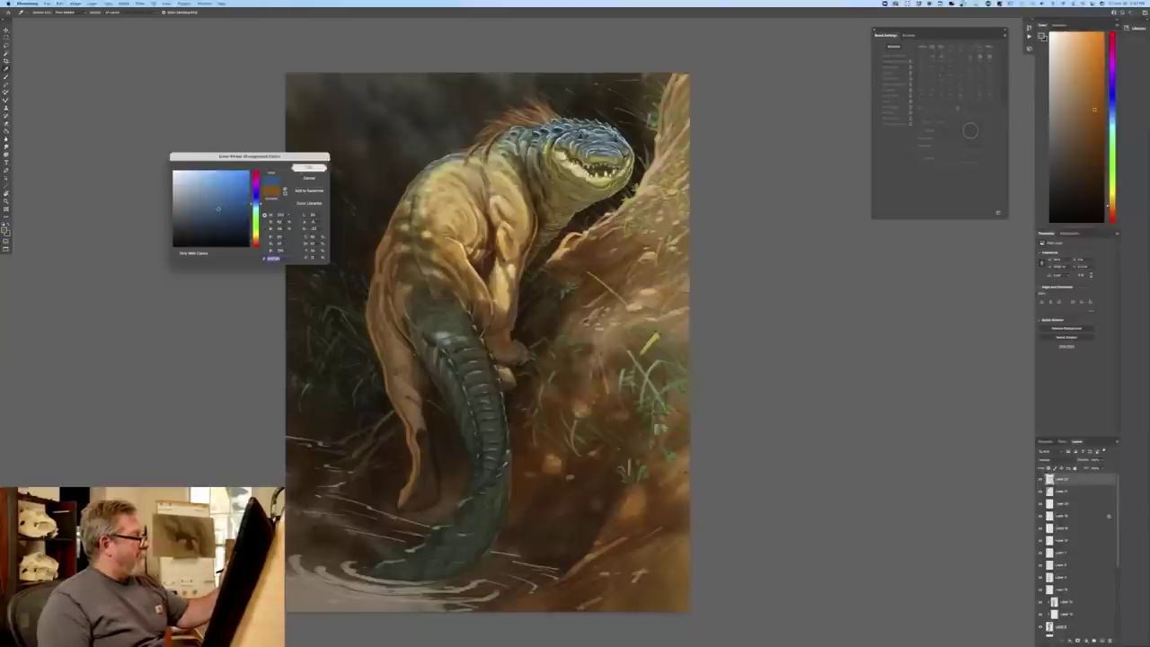
click(308, 168)
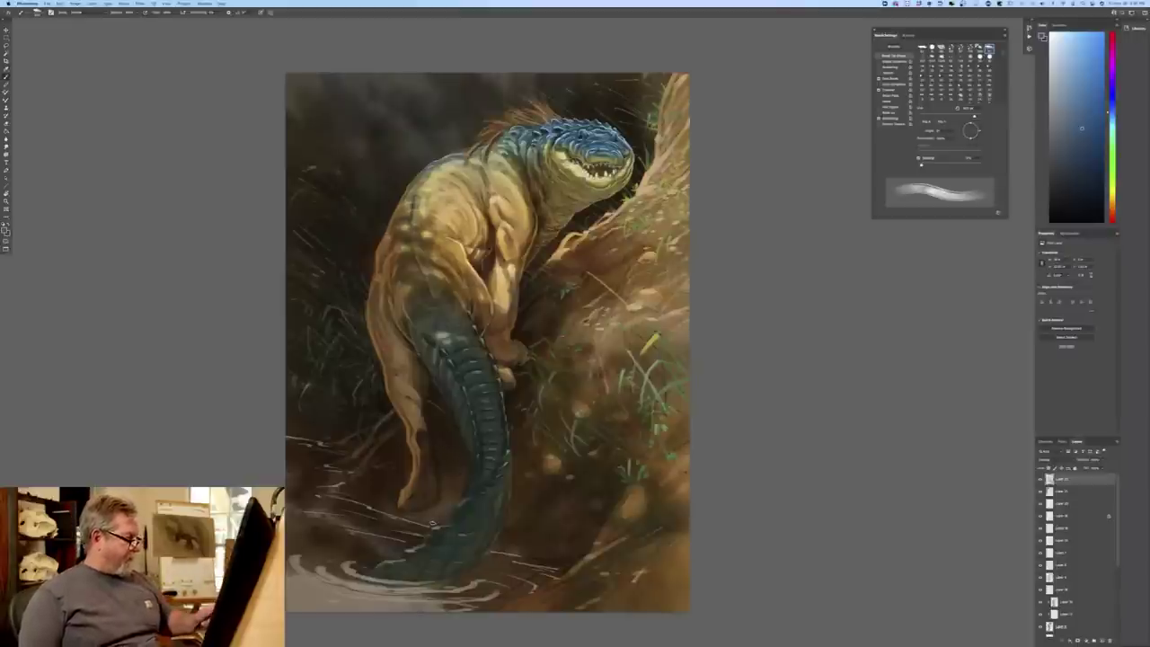
- Set a muted brown based on the background, add a new layer and switch to a tapered brush with Shape Dynamics
click(6, 230)
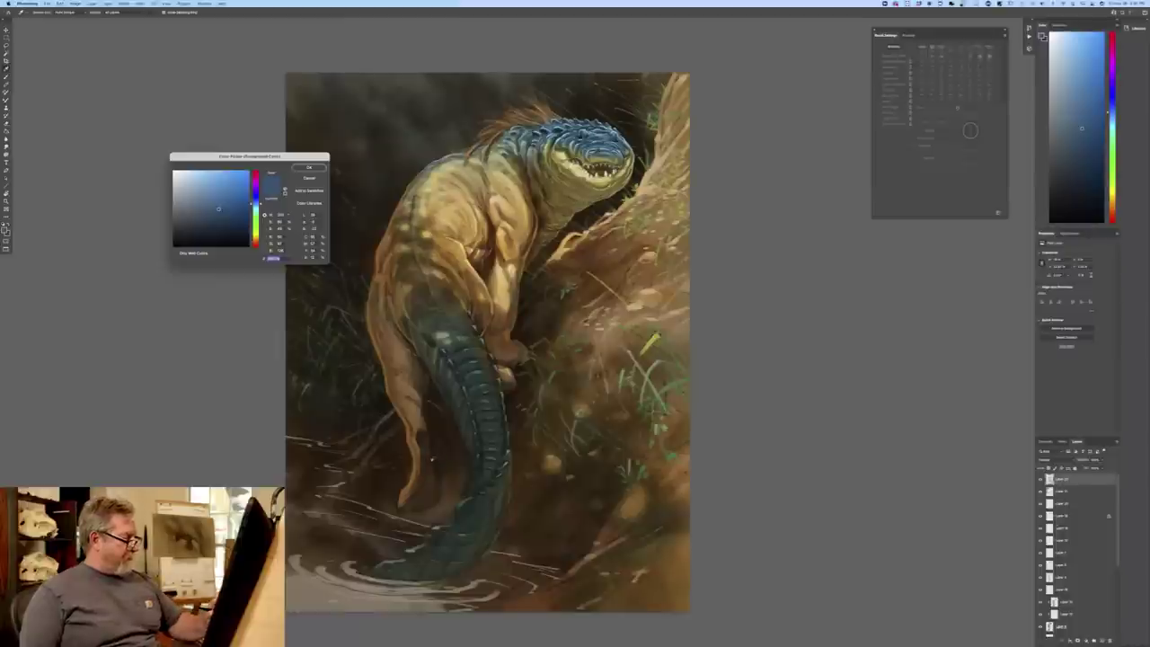
click(432, 469)
click(212, 212)
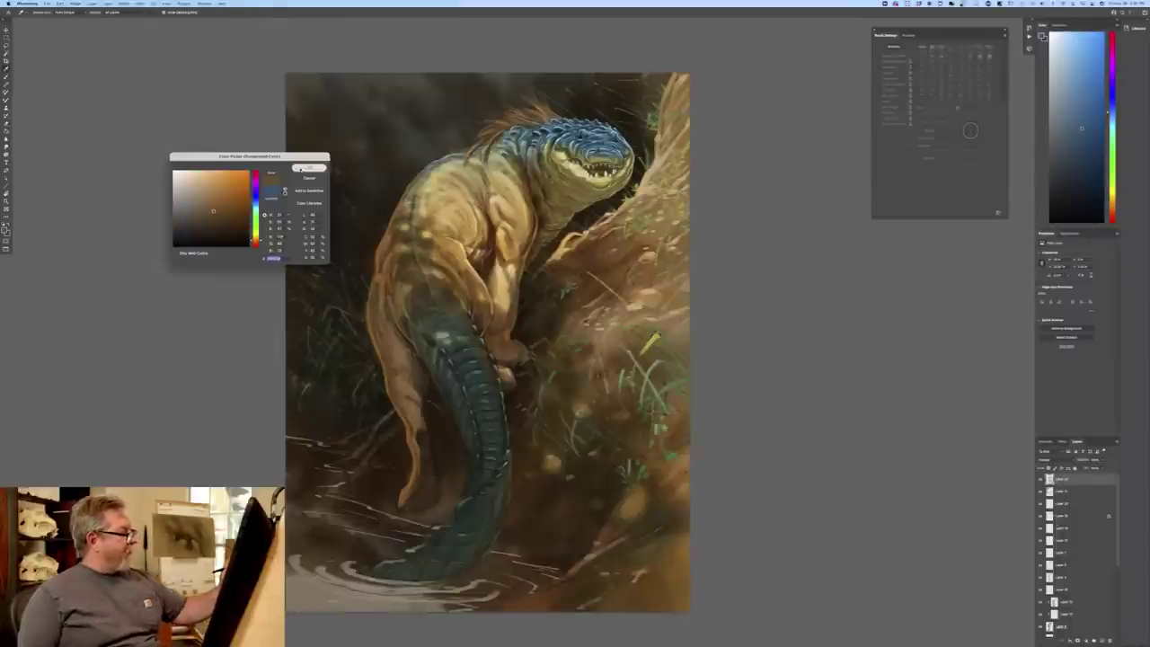
click(309, 167)
click(1102, 640)
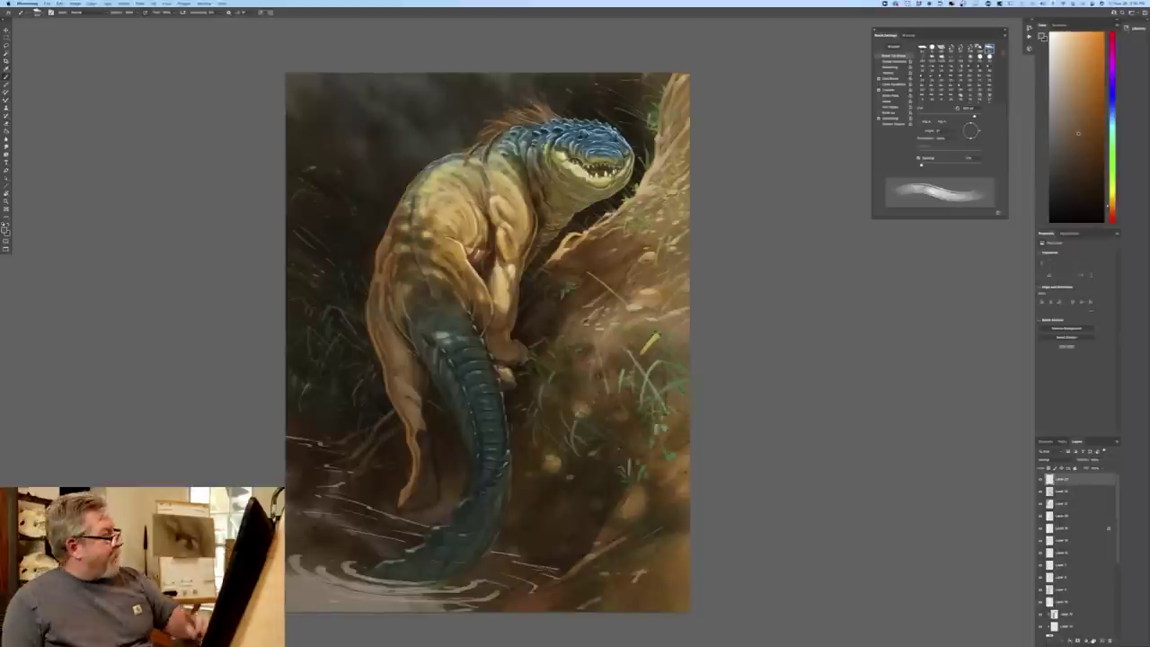
click(37, 13)
click(36, 160)
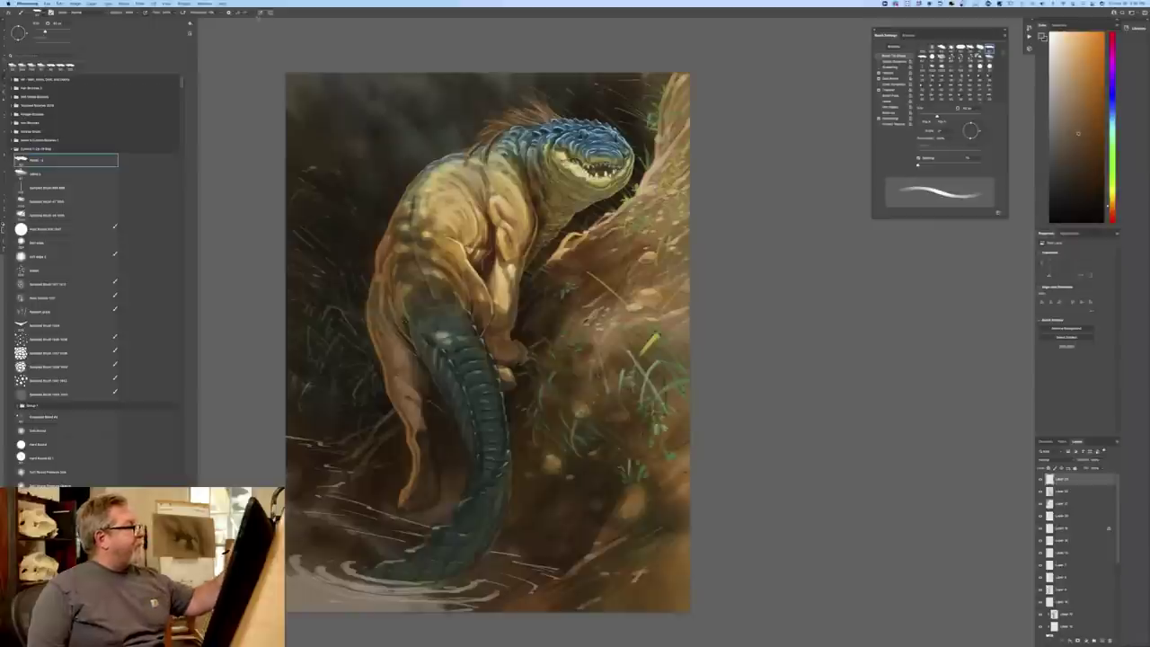
click(878, 62)
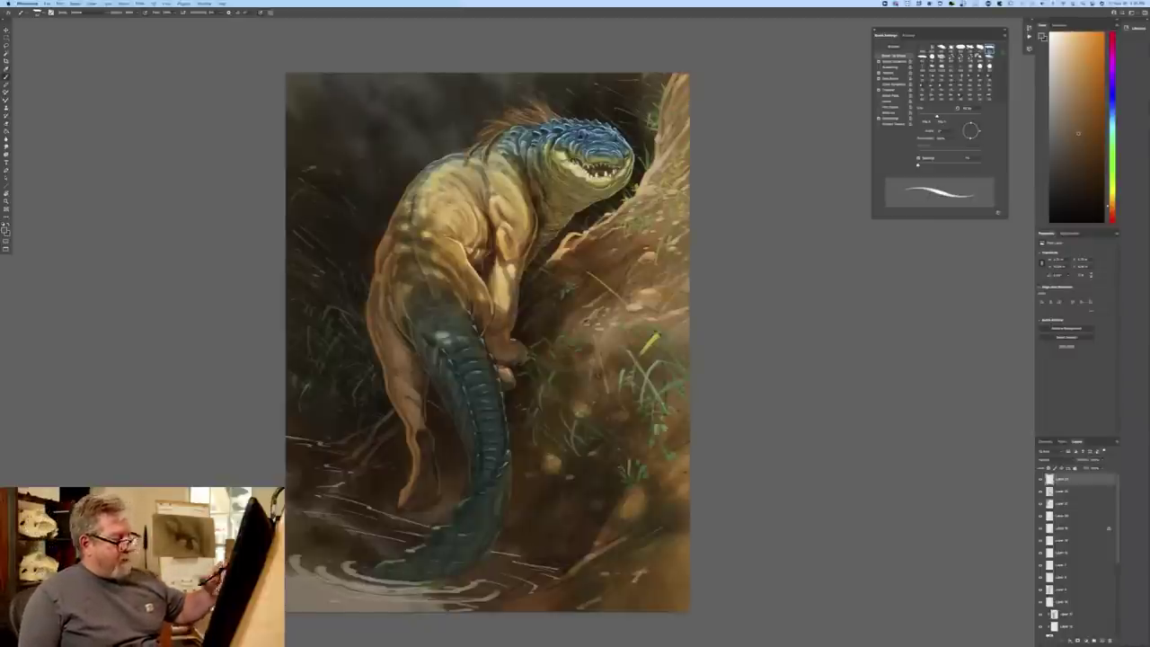
- Go through the upper layers and check the overall effect of the painting at a small size
click(1062, 491)
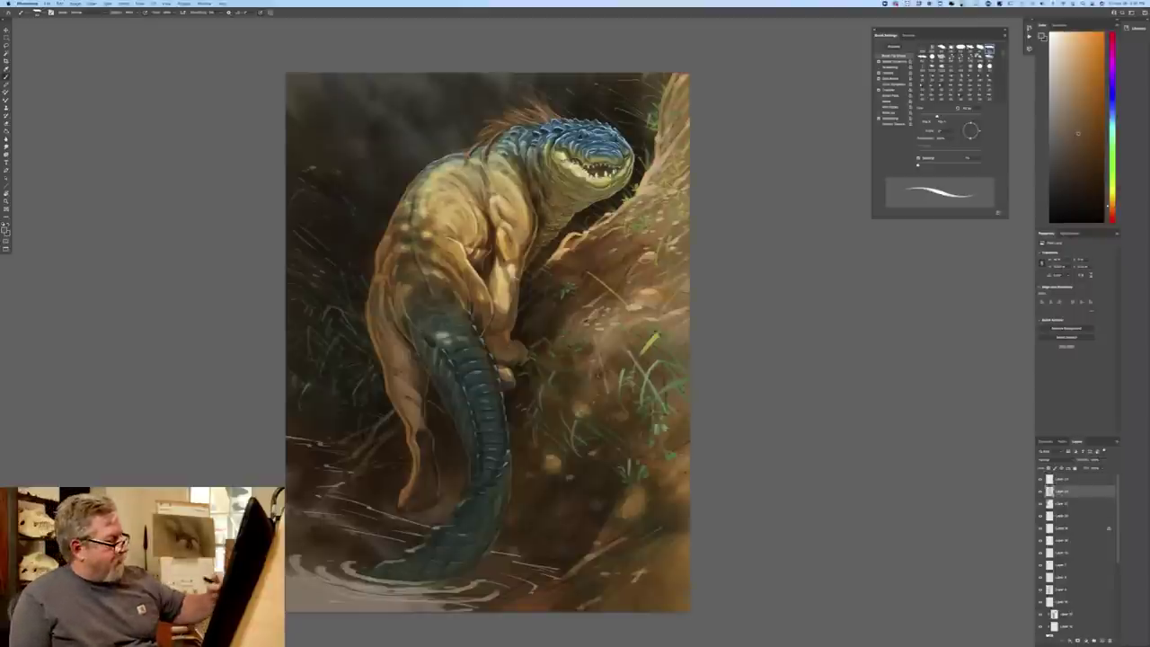
click(1060, 504)
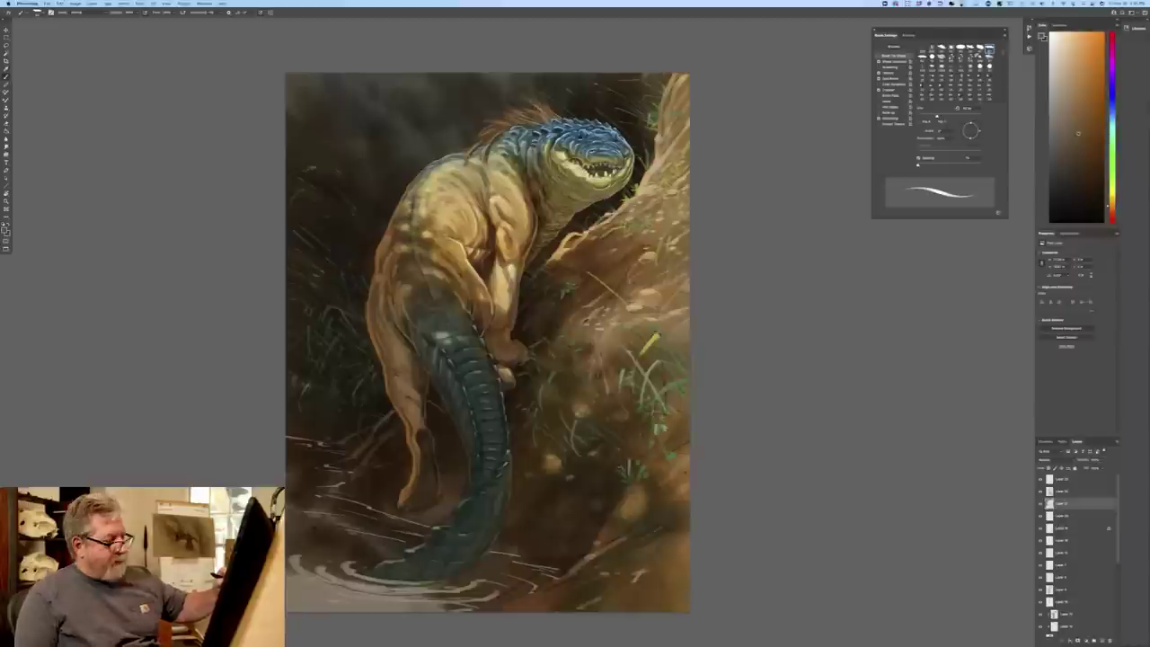
click(1062, 516)
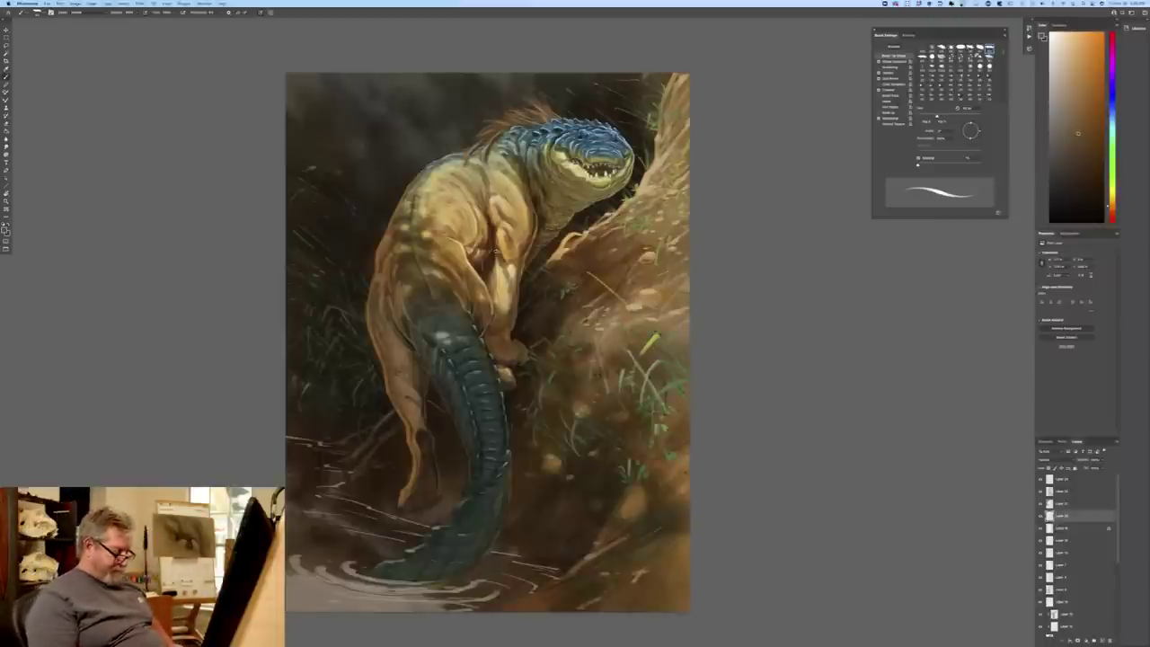
key(ctrl+minus)
key(ctrl+minus)
key(ctrl+minus)
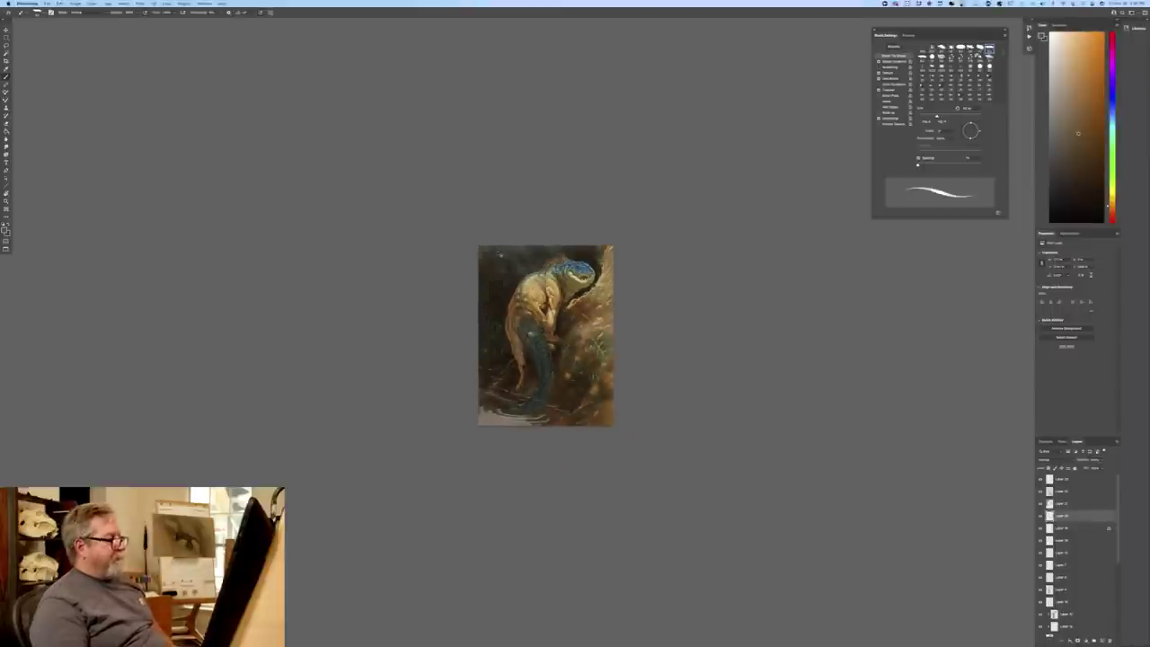
key(ctrl+plus)
key(ctrl+plus)
key(ctrl+plus)
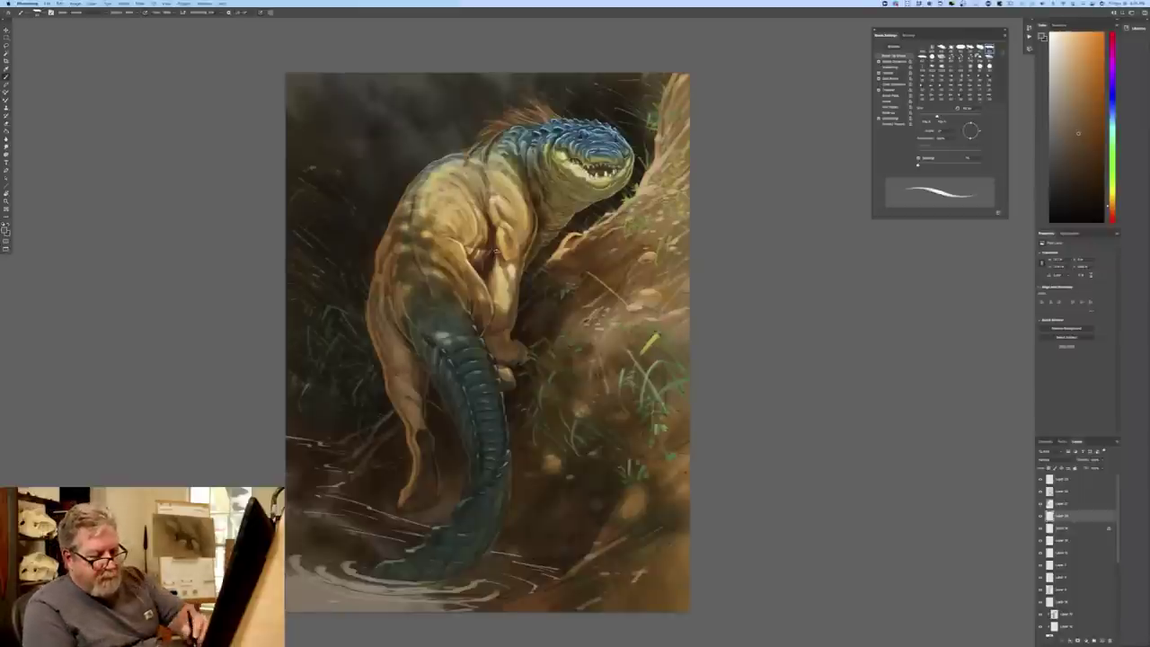
- On the topmost layer, sample a green from the bank's grasses and paint more thin blades across the slope
click(1061, 479)
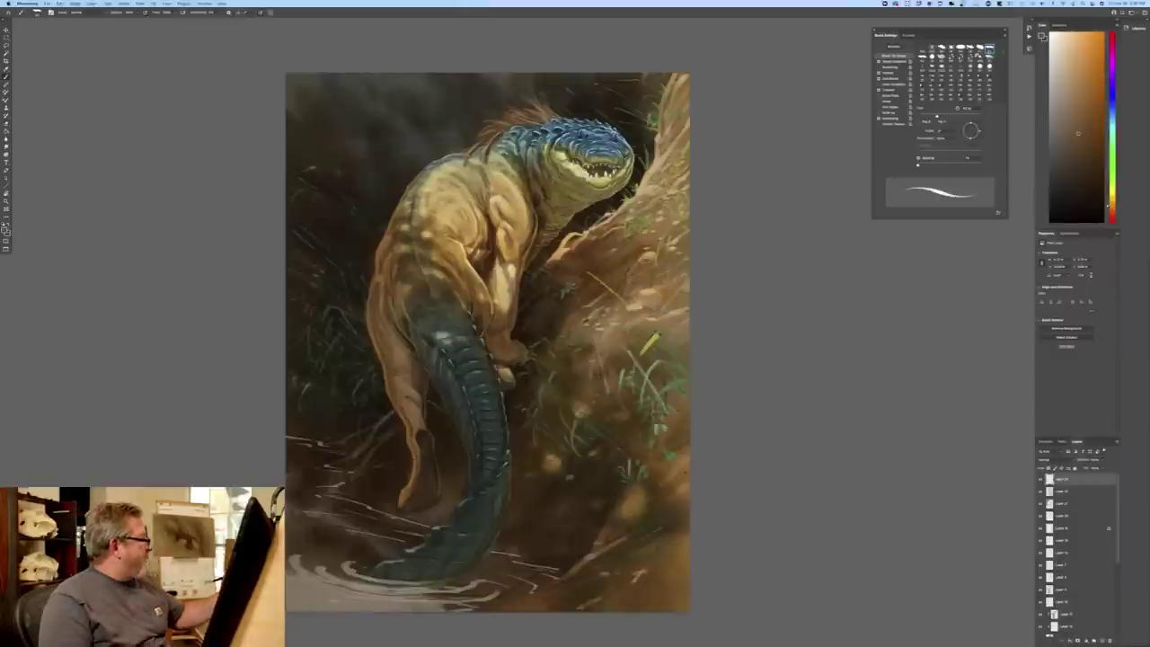
click(5, 230)
click(654, 390)
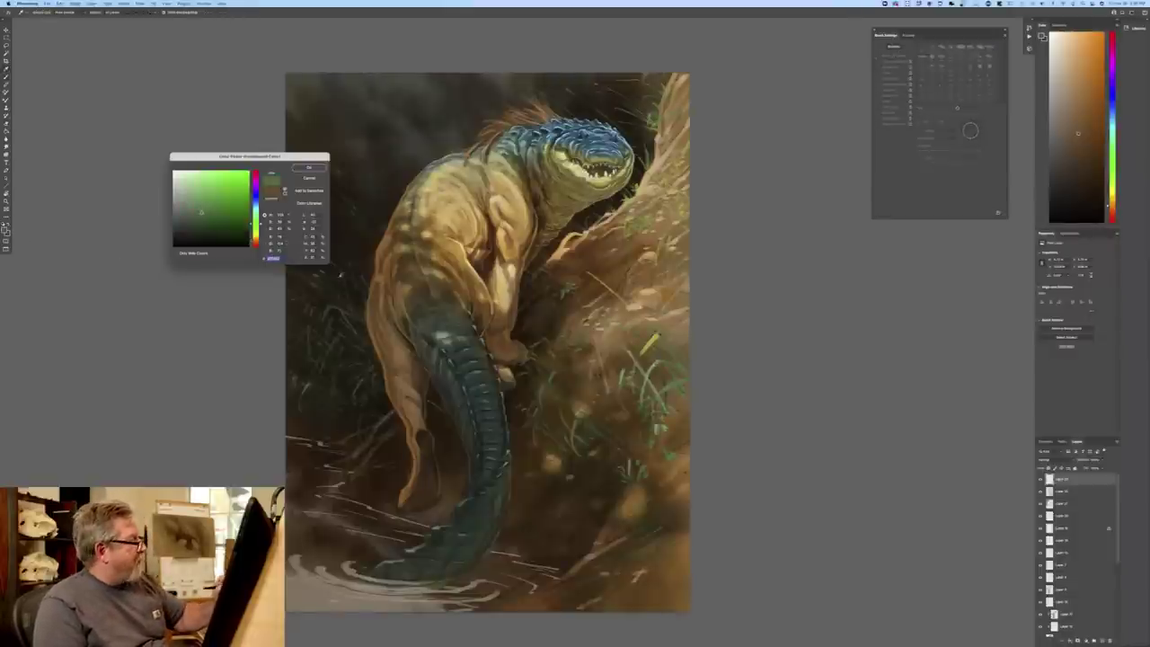
key(Return)
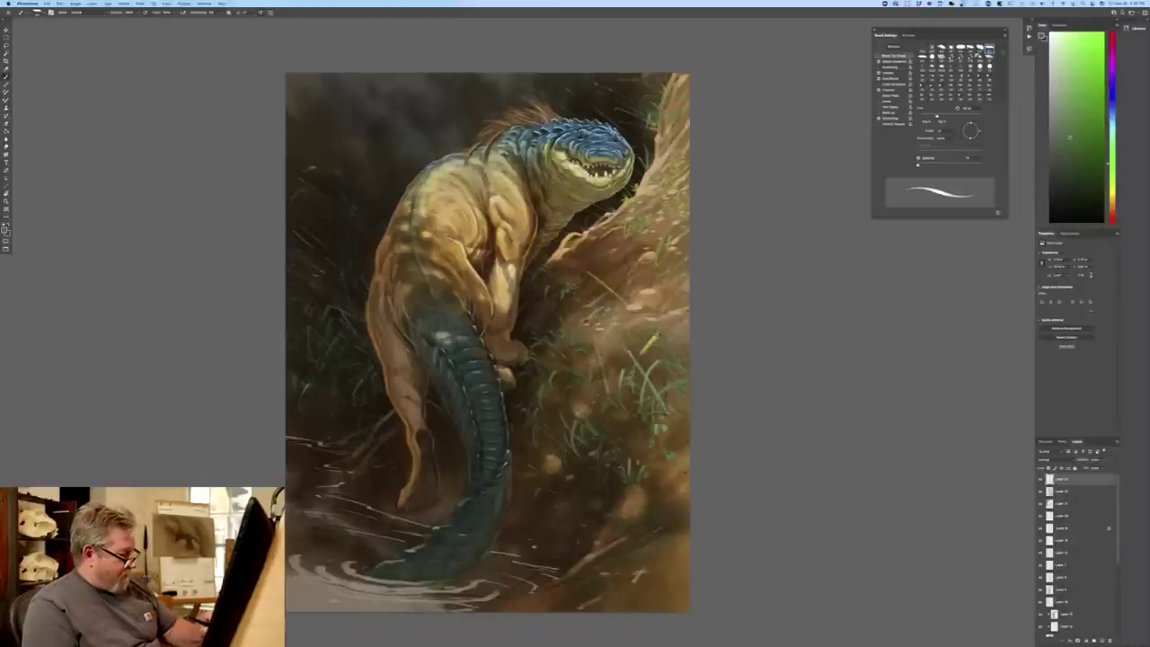
- Enlarge the brush and paint green reflections into the water beside the tail and behind the hind leg
mouse_move(524, 570)
mouse_down()
mouse_move(547, 576)
mouse_move(502, 567)
mouse_up()
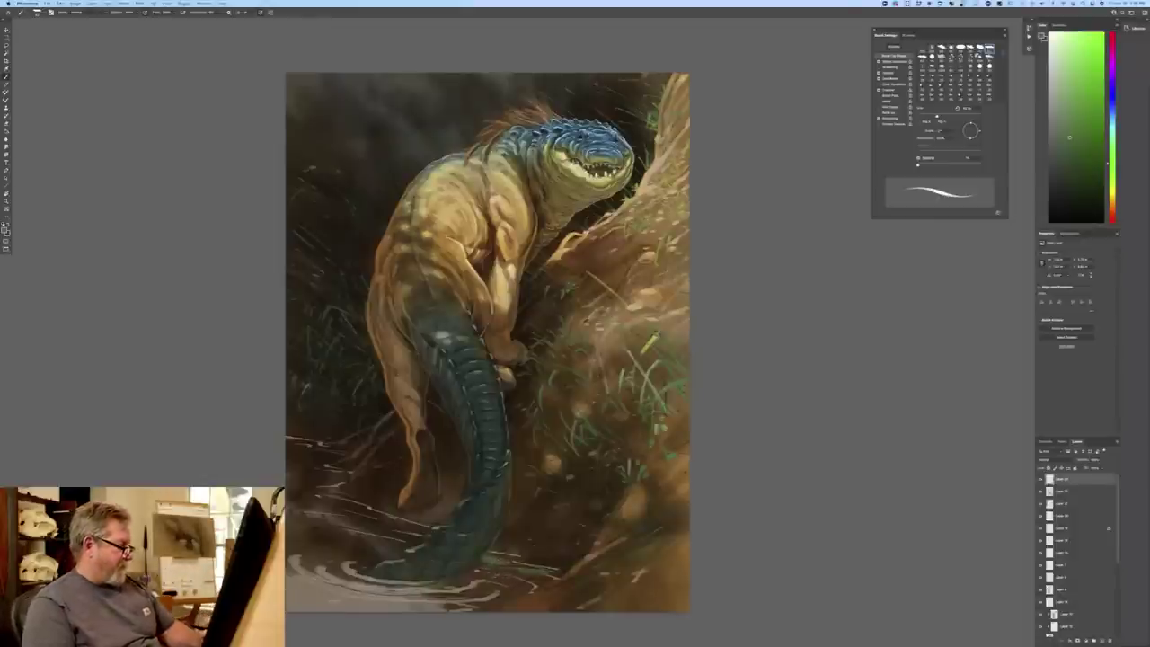
key(])
key(])
key(])
key(])
key(])
key(])
key(])
key(])
key(])
drag(172, 448, 51, 327)
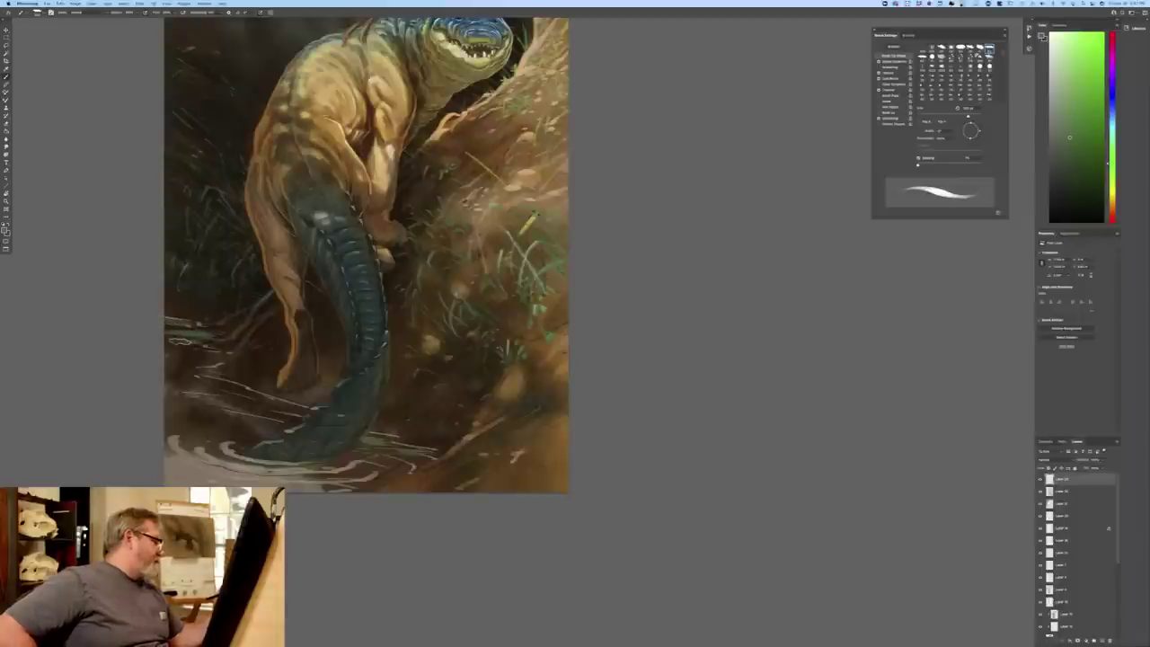
mouse_move(217, 357)
mouse_down()
mouse_move(148, 349)
mouse_move(199, 361)
mouse_move(184, 369)
mouse_up()
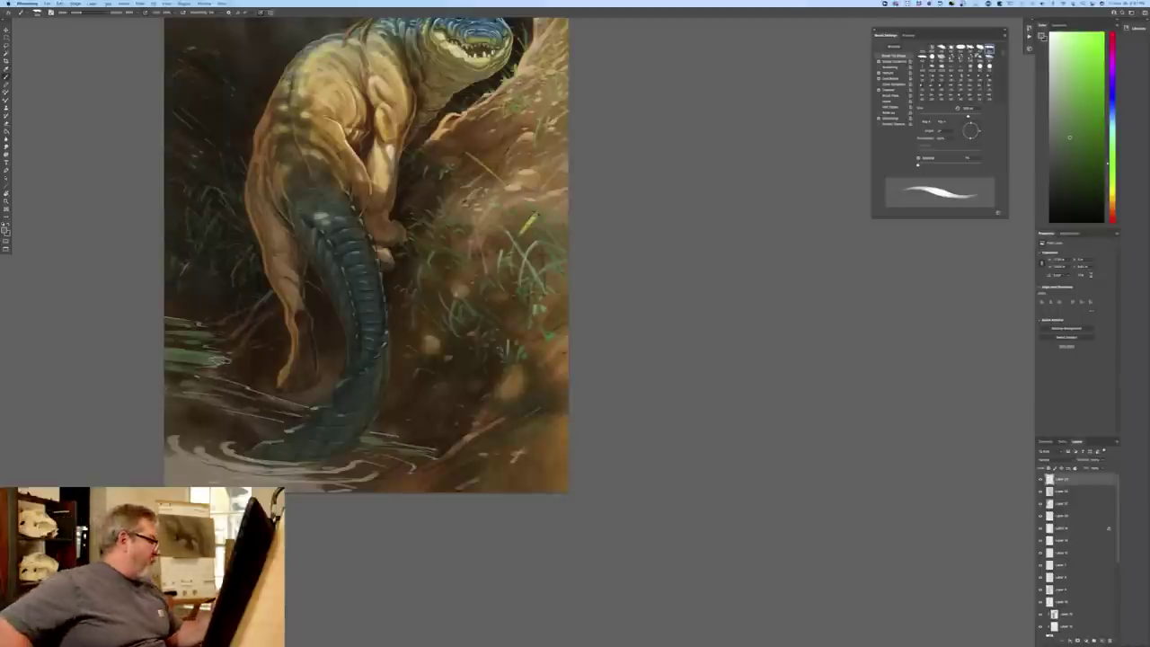
drag(170, 321, 225, 337)
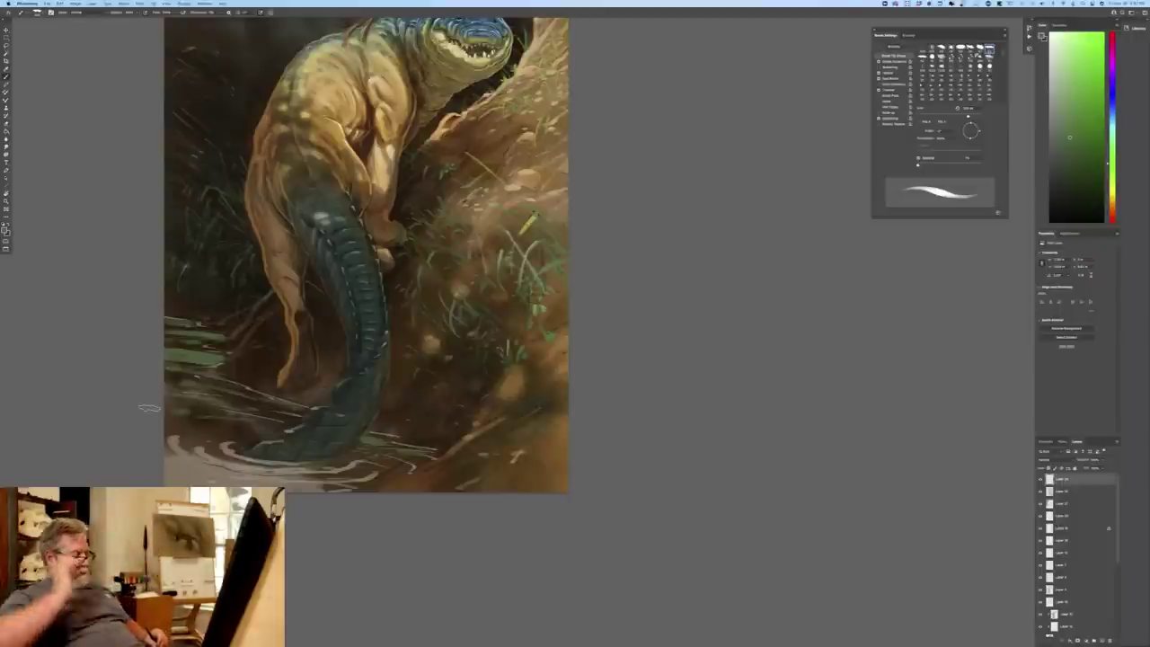
- Sample a warm grey from the foreground water and brighten the ripples to the left of the submerged tail
key(ctrl+minus)
key(ctrl+minus)
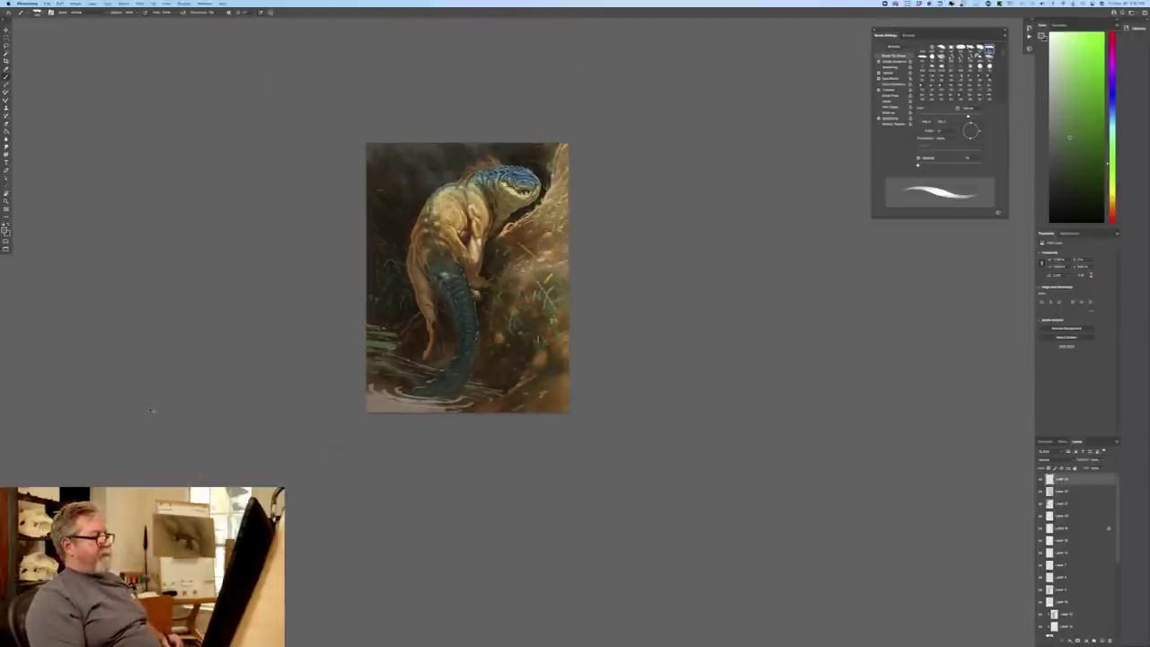
key(ctrl+plus)
key(ctrl+plus)
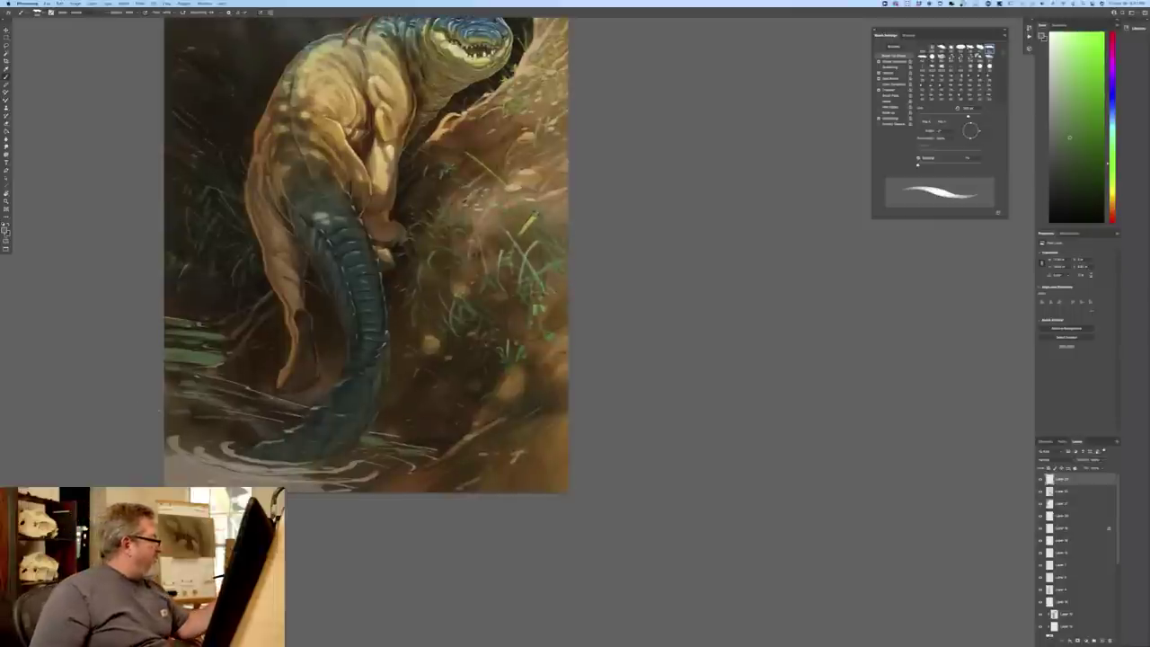
click(5, 230)
click(173, 442)
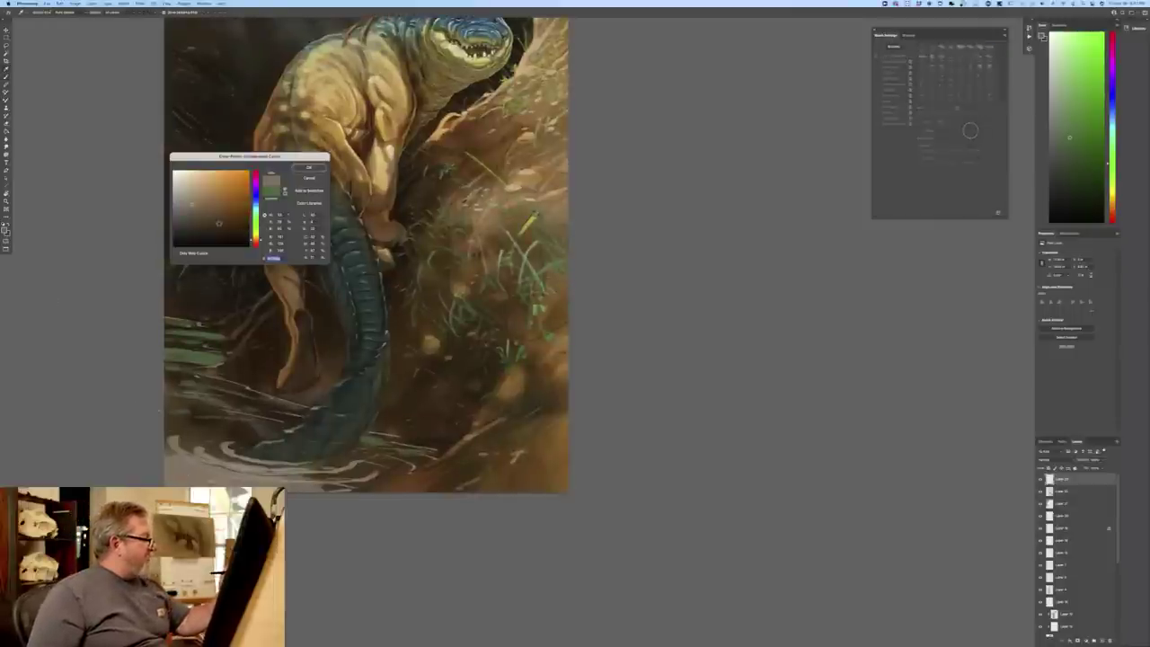
click(309, 168)
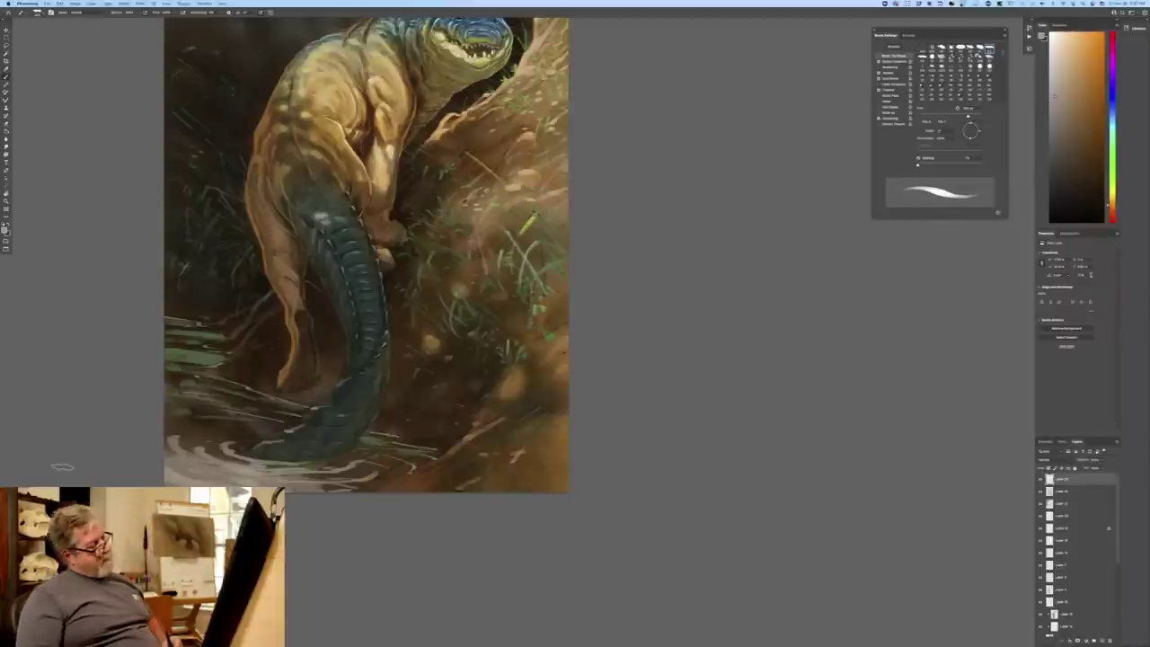
- Add a new layer above the others and choose a near-black brown as the painting color
key(ctrl+minus)
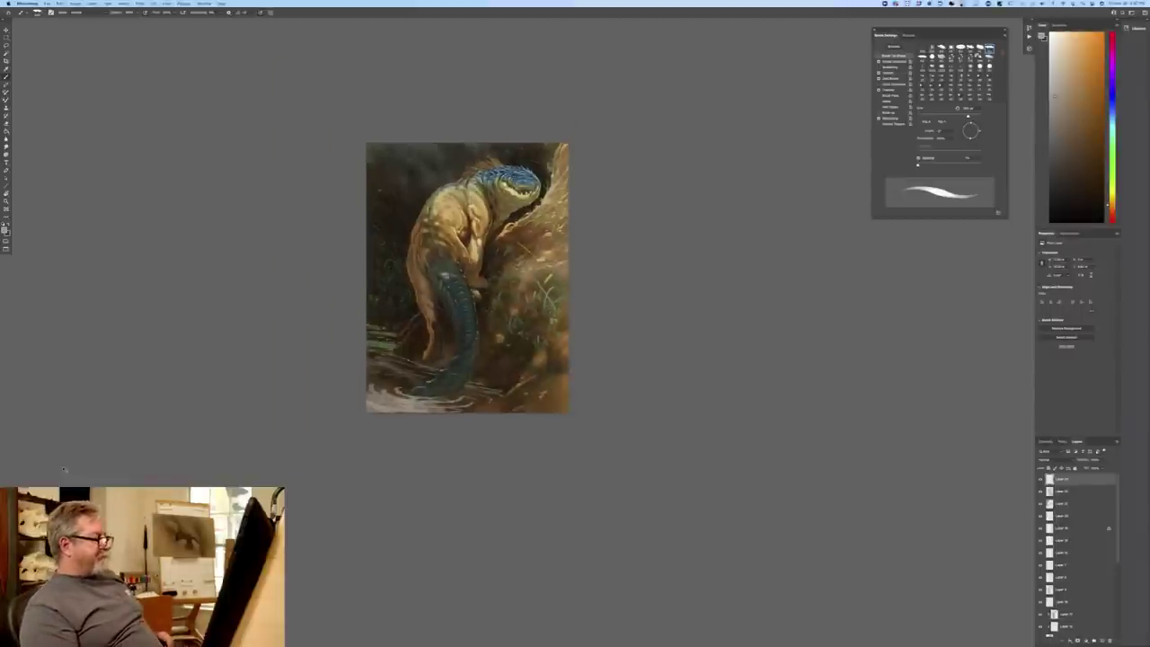
key(ctrl+plus)
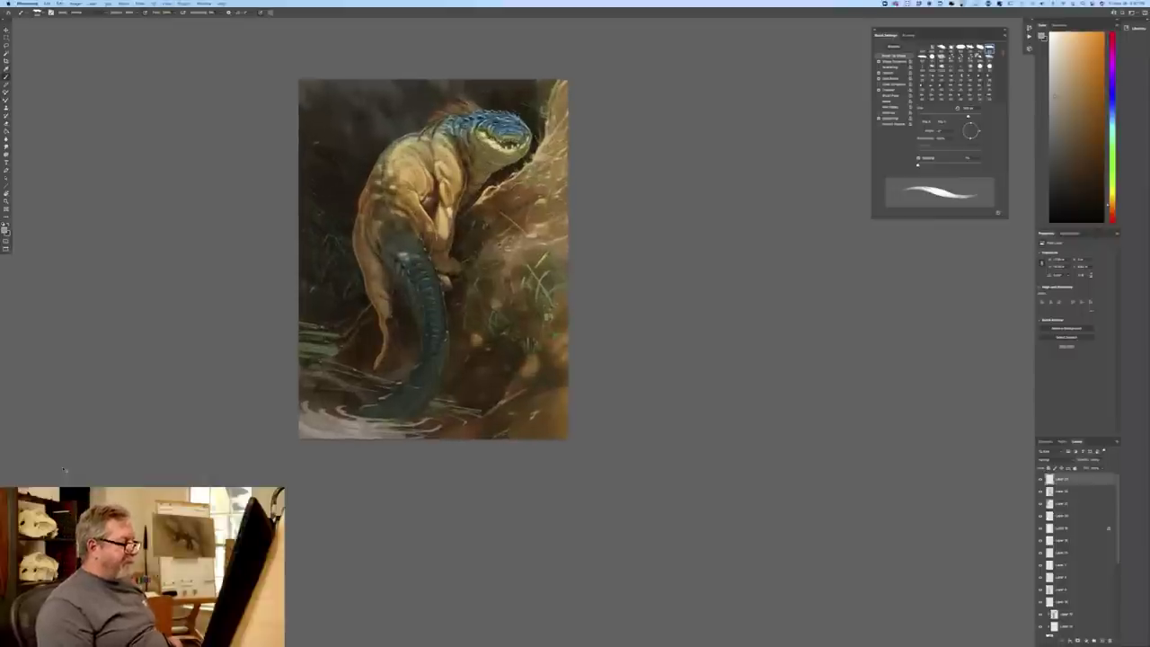
key(ctrl+plus)
click(1101, 640)
click(4, 230)
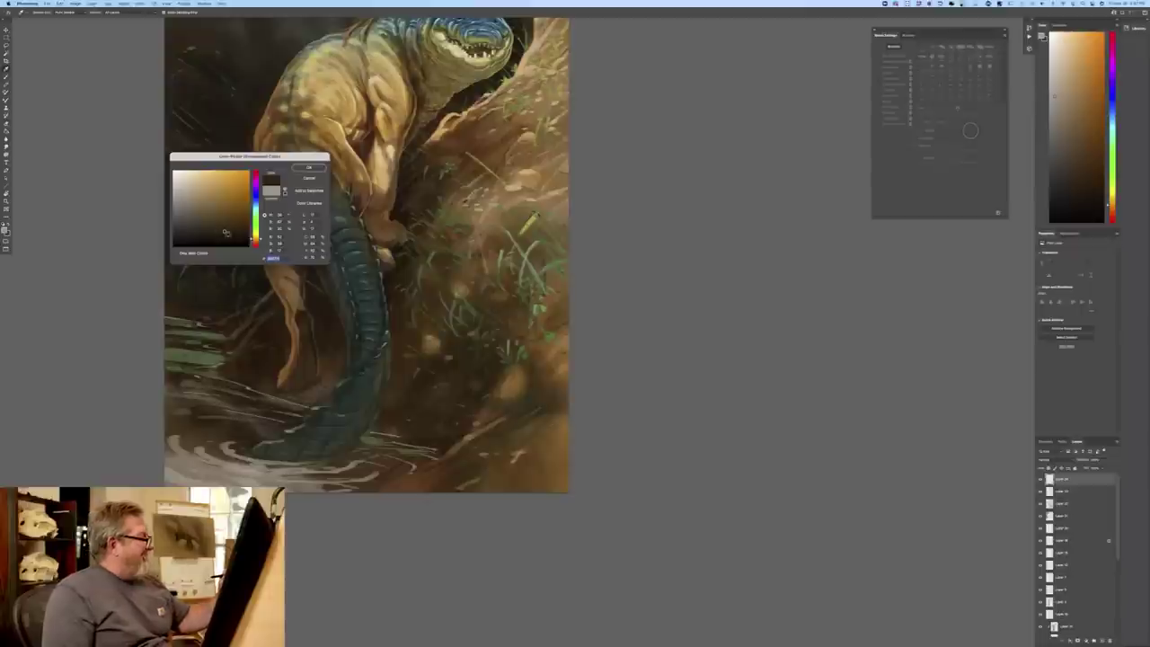
click(219, 237)
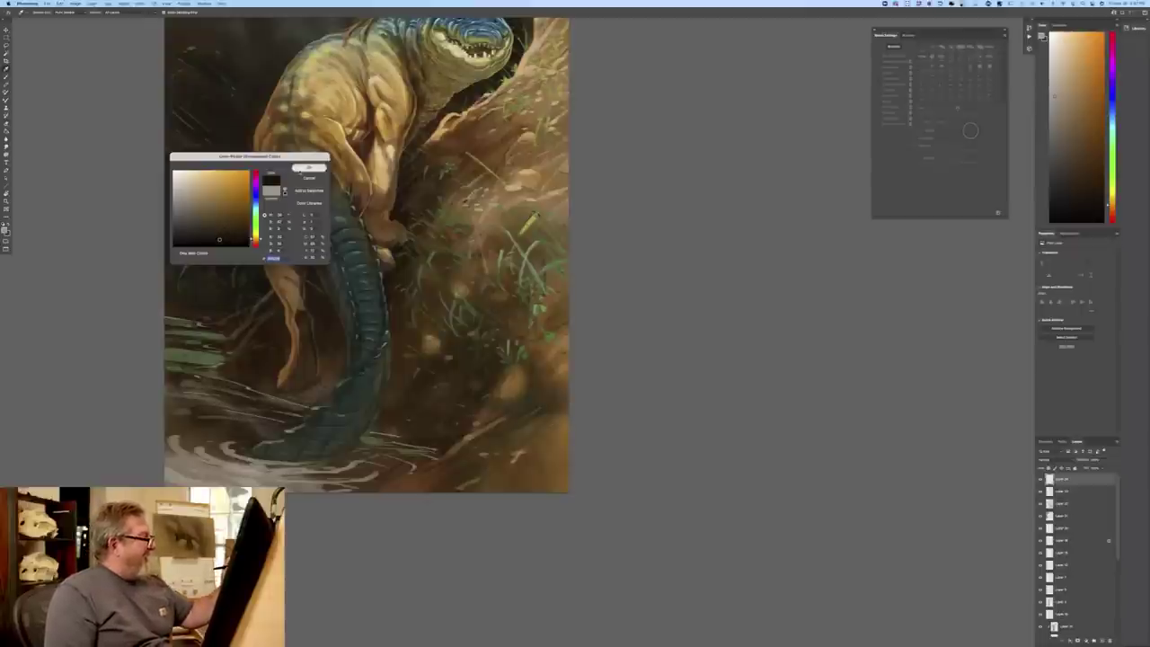
click(308, 167)
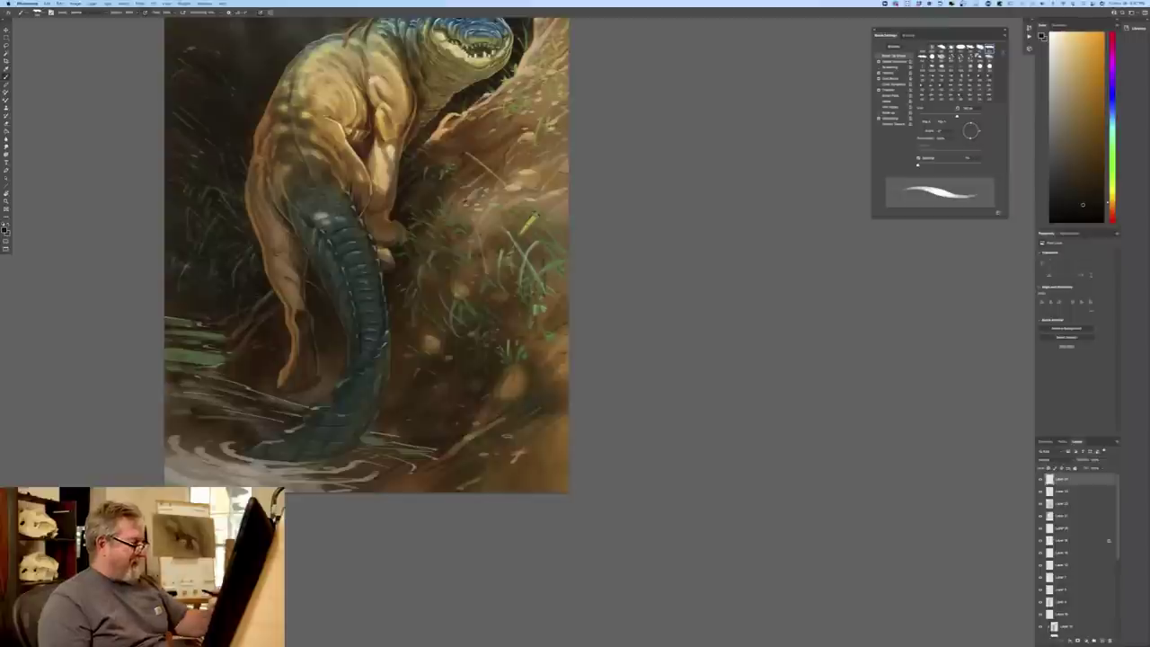
- Try painting dark diagonal twigs over the bank in the painting's lower-right corner, and delete the layer that holds them
drag(579, 433, 500, 366)
drag(571, 383, 533, 388)
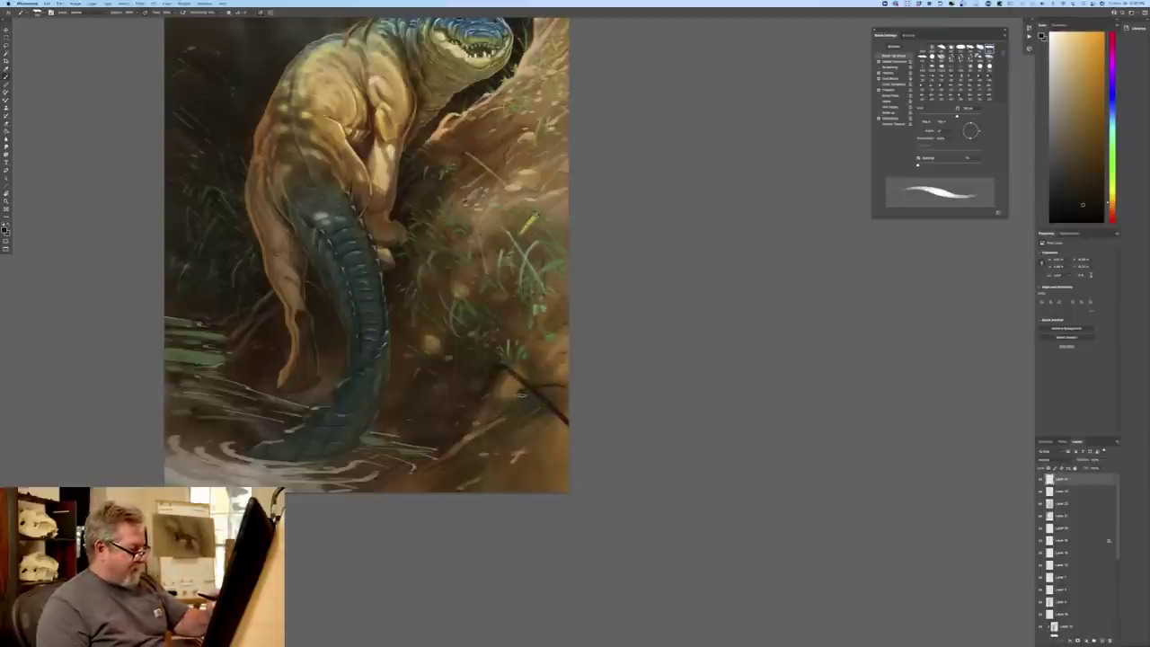
drag(537, 490, 509, 461)
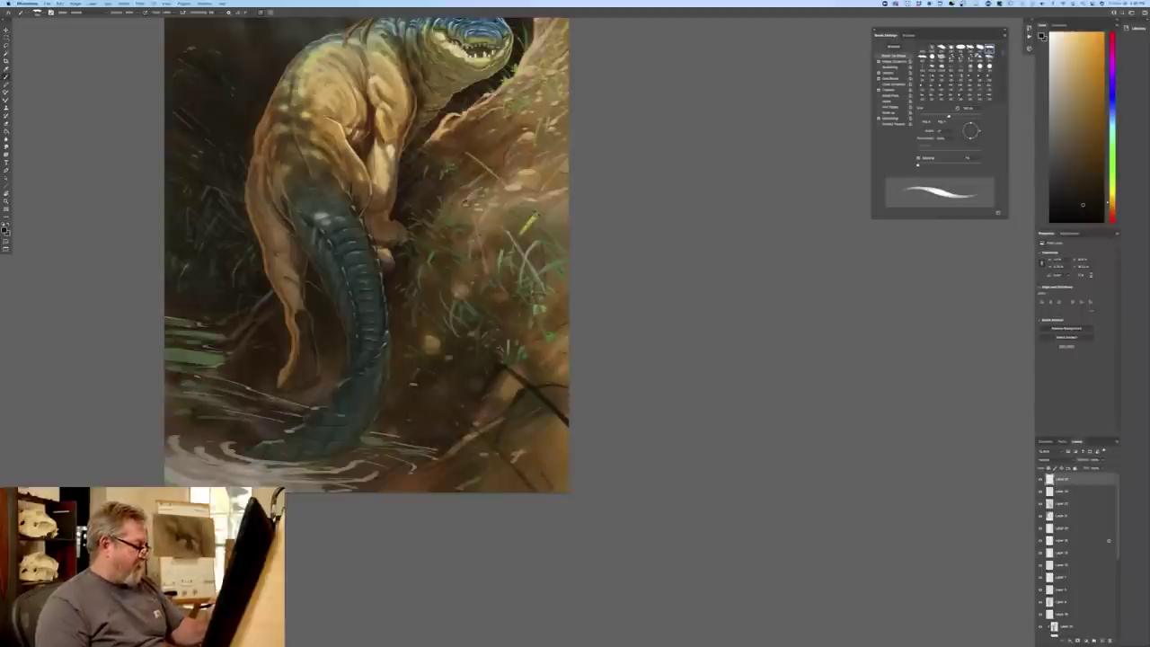
mouse_move(507, 461)
mouse_down()
mouse_move(530, 491)
mouse_move(550, 491)
mouse_move(512, 473)
mouse_move(480, 493)
mouse_up()
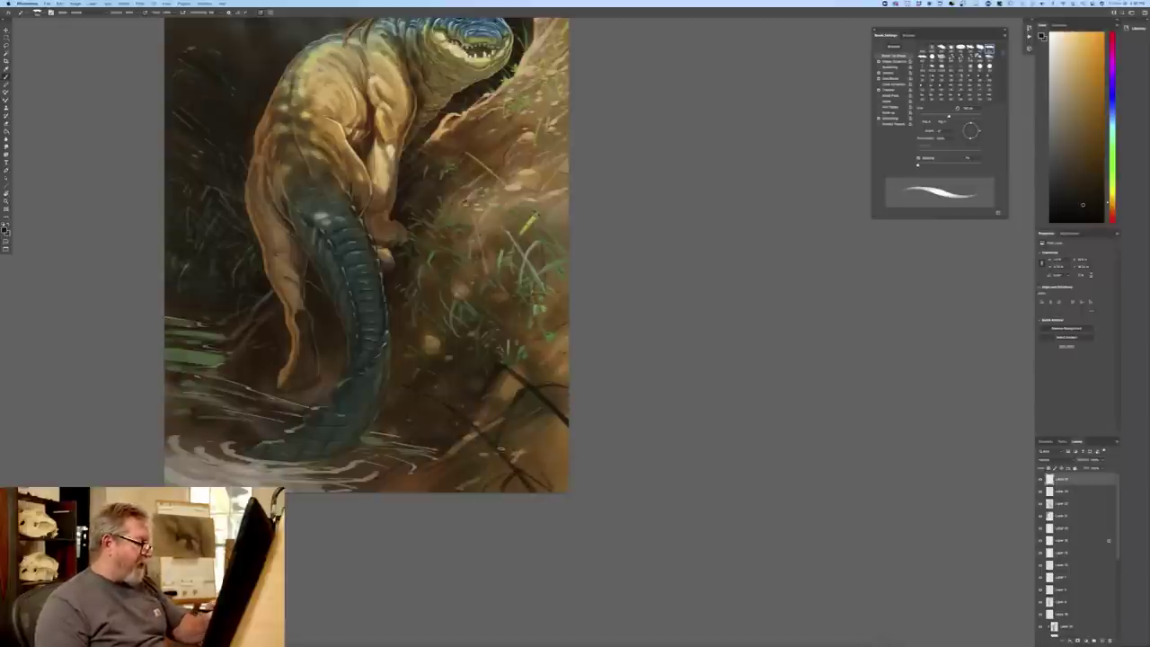
key(ctrl+minus)
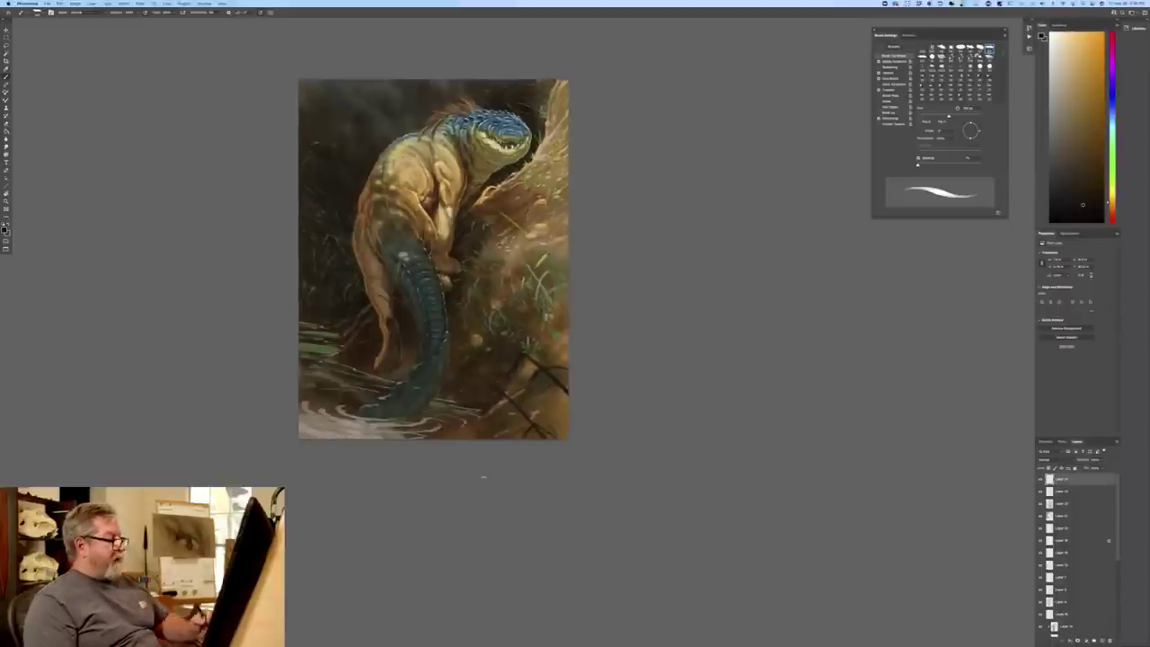
drag(543, 359, 557, 366)
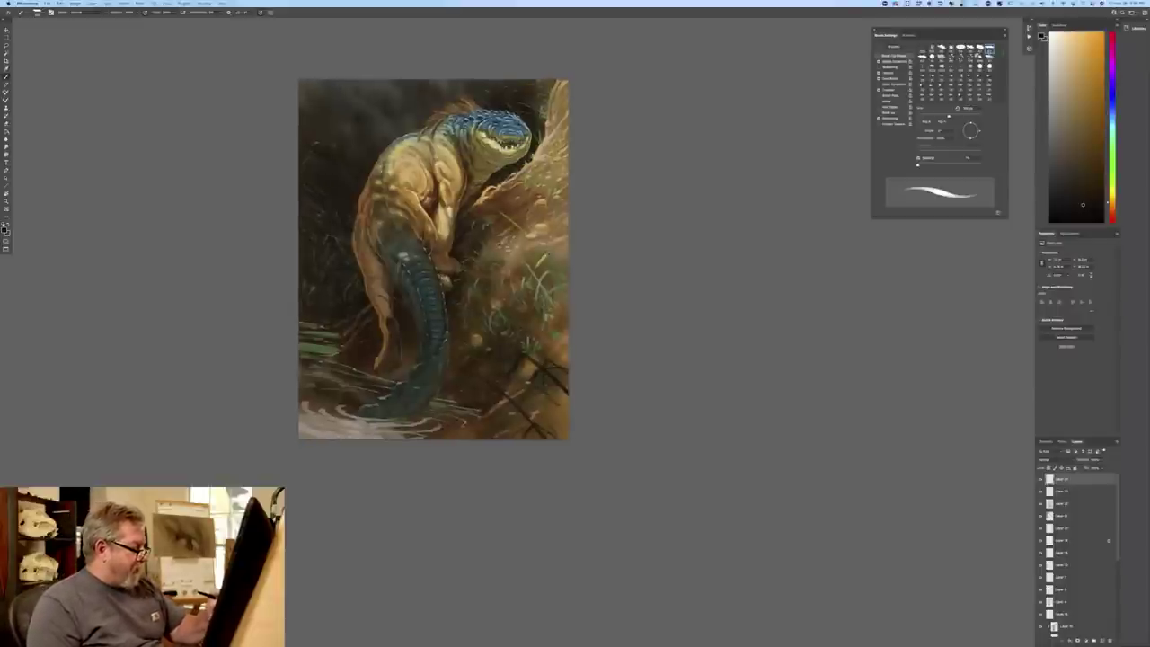
drag(468, 412, 446, 426)
drag(516, 425, 471, 438)
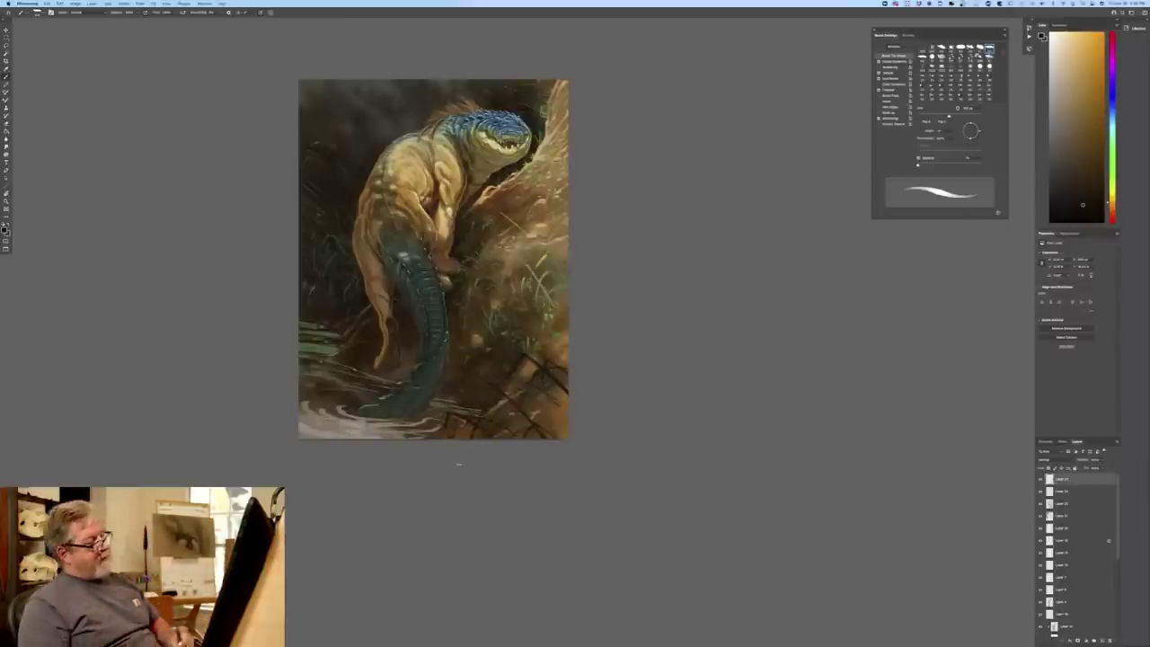
mouse_move(1067, 480)
mouse_down()
mouse_move(1070, 627)
mouse_move(1110, 640)
mouse_up()
- On a fresh layer, paint thin near-black twigs over the water below the tail and along the base of the bank
click(1101, 641)
mouse_move(440, 429)
mouse_down()
mouse_move(451, 433)
mouse_move(384, 413)
mouse_move(388, 437)
mouse_up()
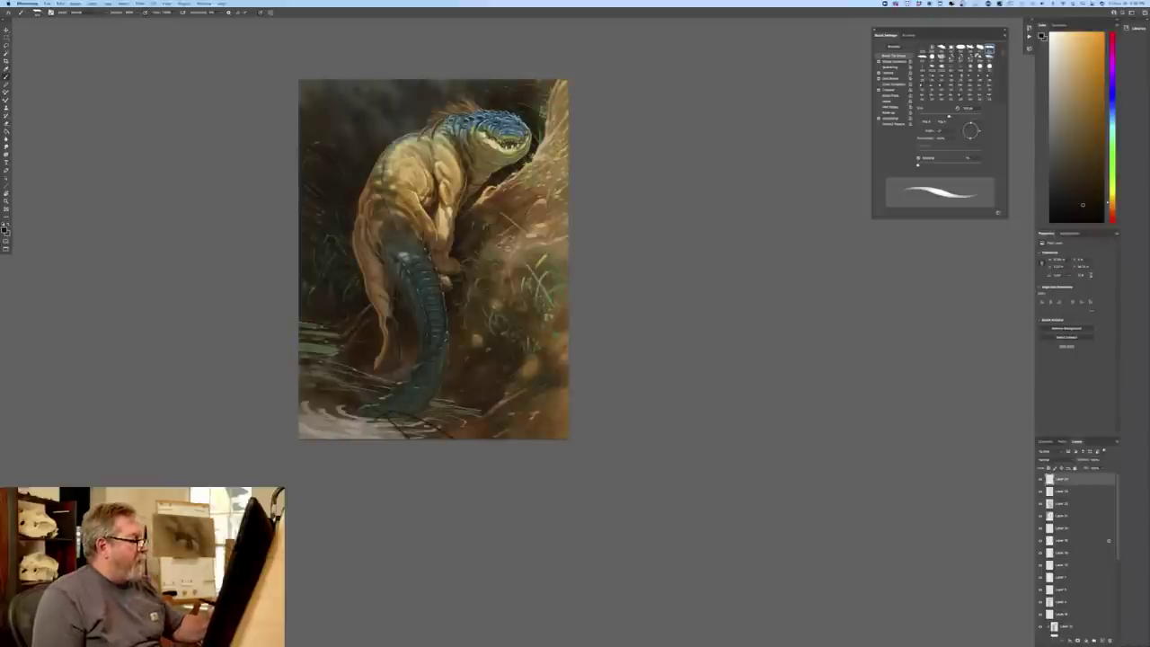
mouse_move(455, 403)
mouse_down()
mouse_move(442, 412)
mouse_move(454, 436)
mouse_move(500, 438)
mouse_move(496, 414)
mouse_move(488, 422)
mouse_up()
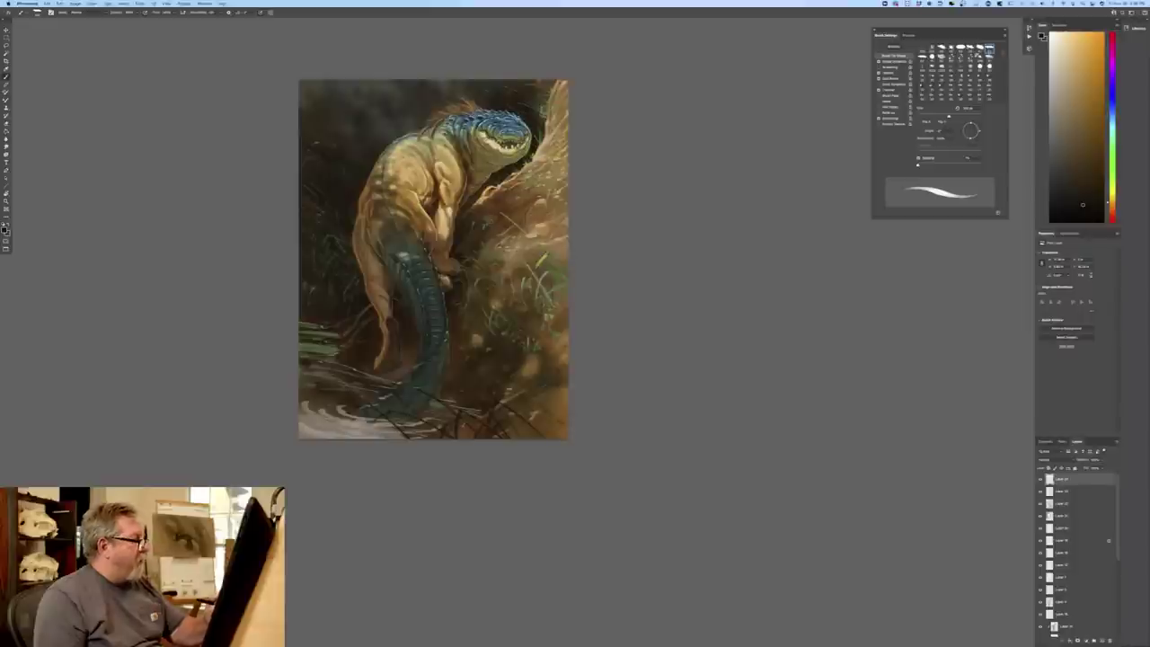
mouse_move(555, 384)
mouse_down()
mouse_move(570, 399)
mouse_move(557, 385)
mouse_move(544, 420)
mouse_up()
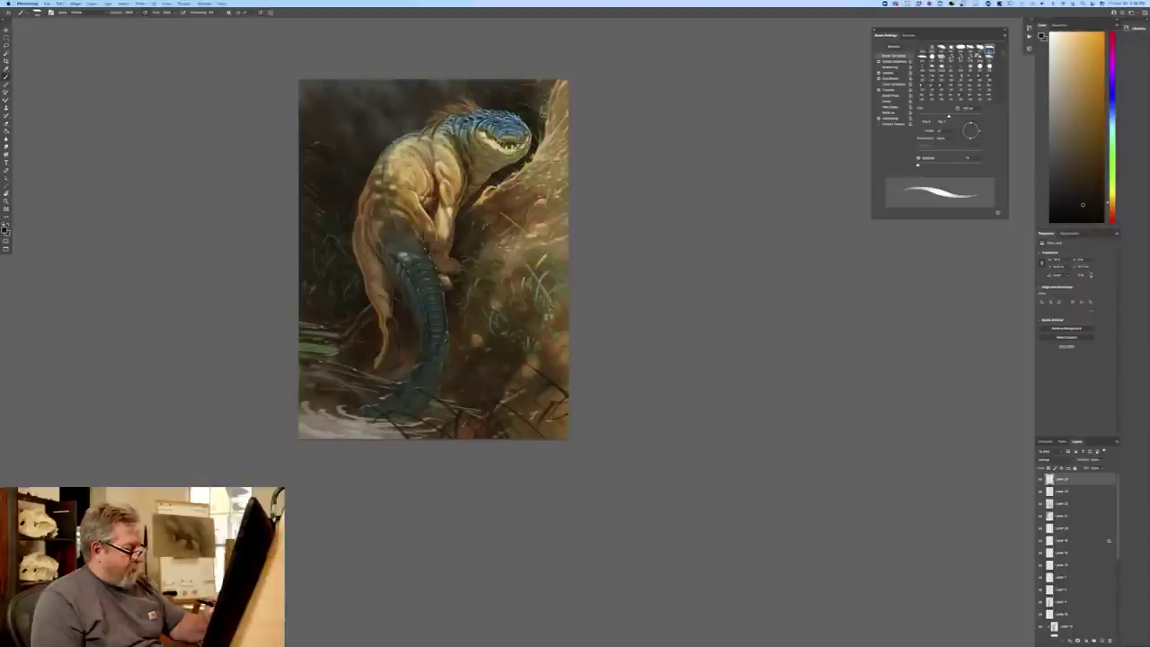
- Paint long dark branches reaching diagonally in from the painting's right edge across the grassy slope
drag(570, 371, 505, 338)
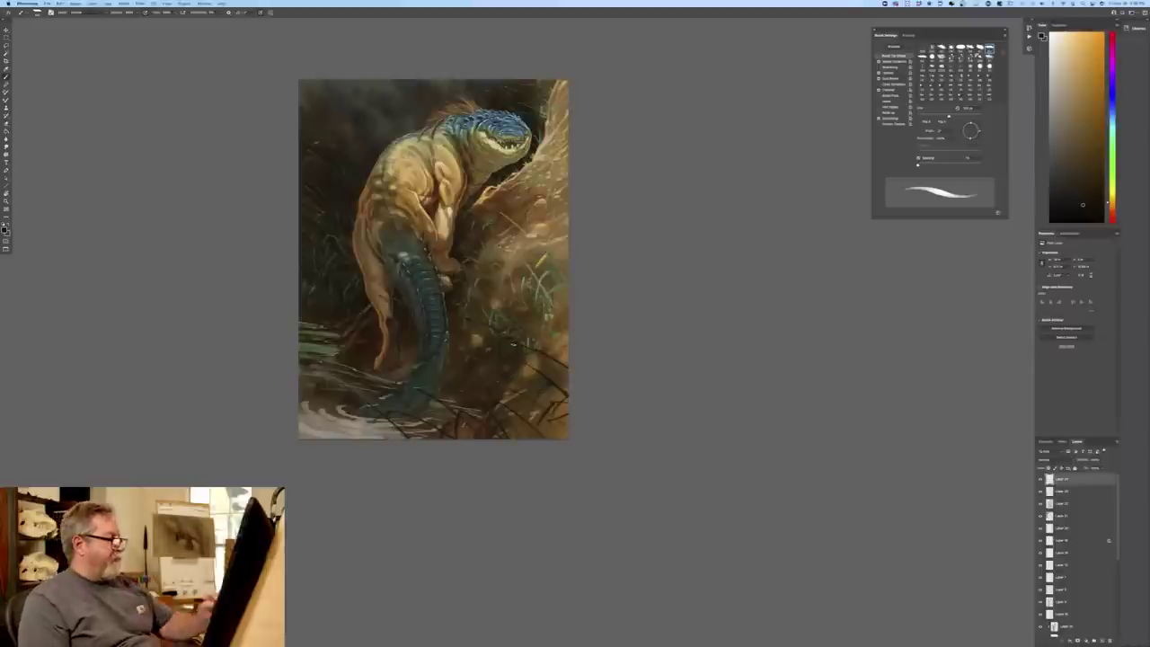
mouse_move(568, 299)
mouse_down()
mouse_move(500, 246)
mouse_move(542, 273)
mouse_up()
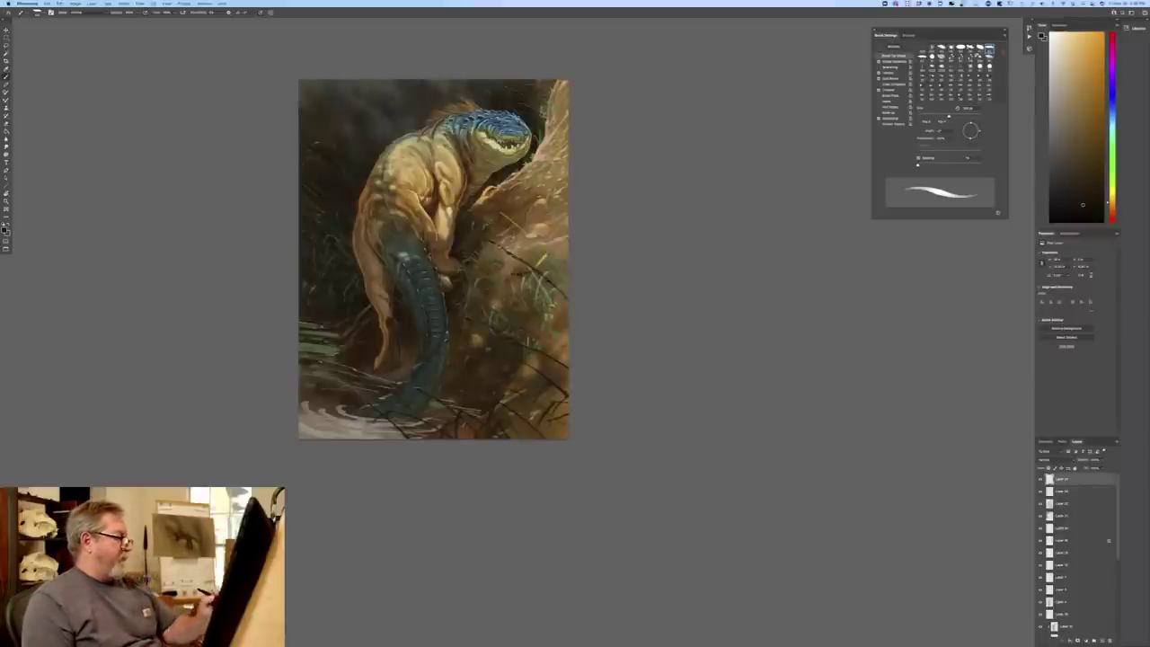
mouse_move(558, 288)
mouse_down()
mouse_move(568, 298)
mouse_move(545, 316)
mouse_up()
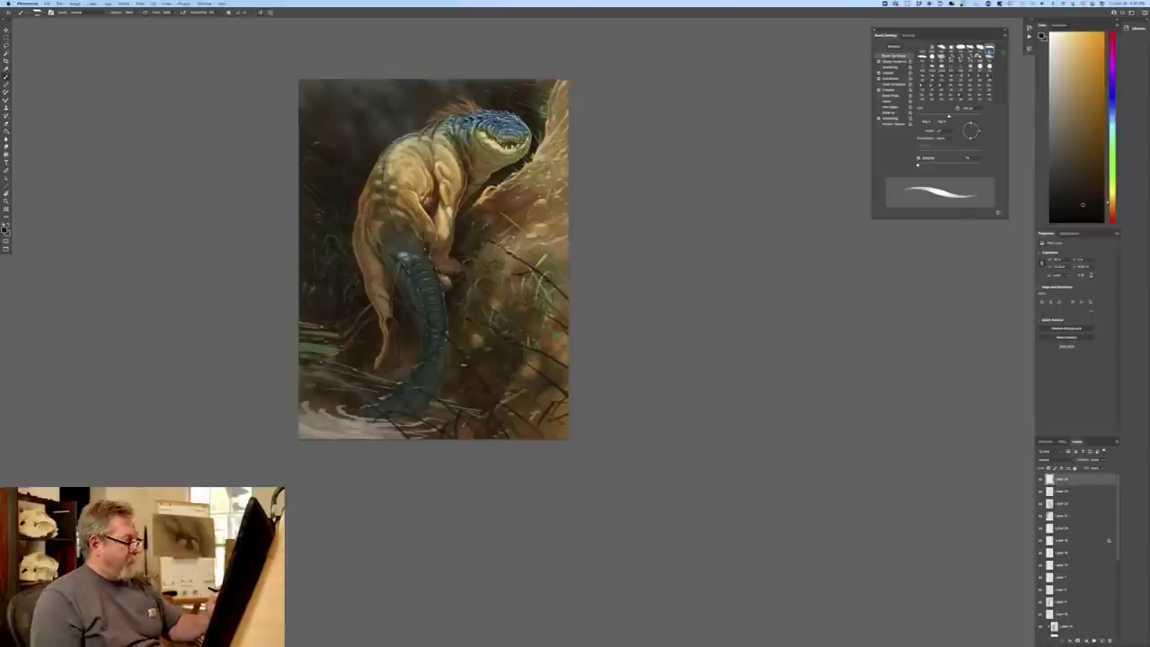
- Paint dark diagonal stems over the pale ripples in the lower-left water and across the water below the tail
key(super+plus)
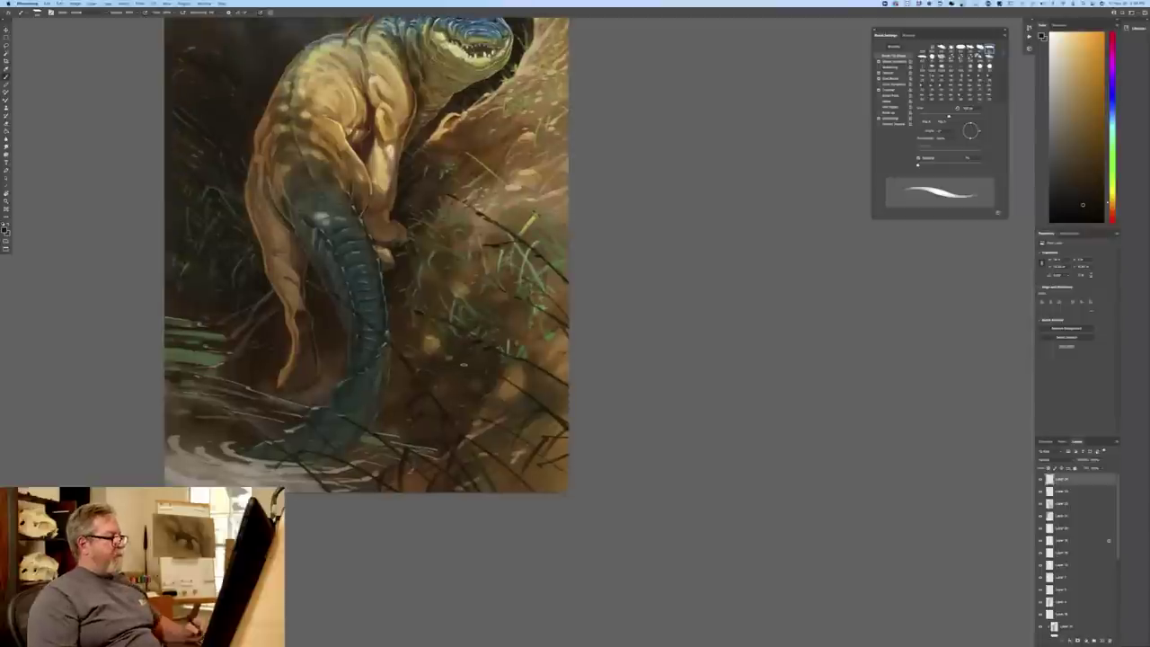
mouse_move(167, 423)
mouse_down()
mouse_move(218, 485)
mouse_move(271, 488)
mouse_up()
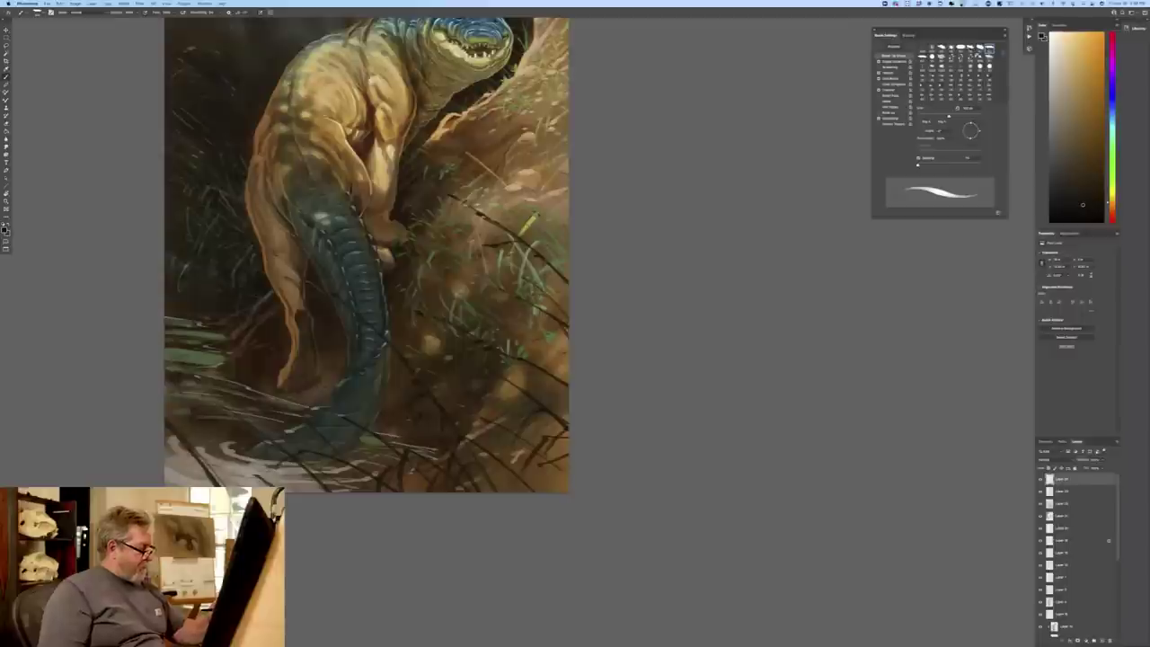
drag(218, 463, 261, 484)
mouse_move(317, 456)
mouse_down()
mouse_move(329, 459)
mouse_move(324, 471)
mouse_move(369, 491)
mouse_up()
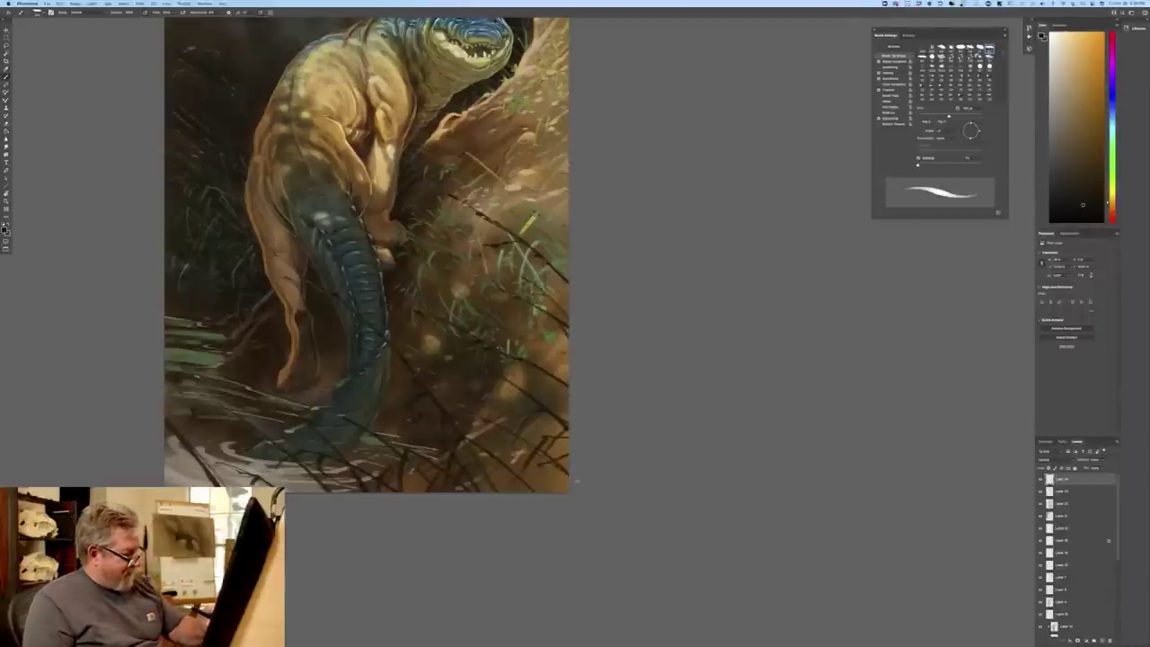
- Add short offshoots to the twigs on the lower bank and another dark branch across the slope's green grasses
drag(516, 433, 537, 445)
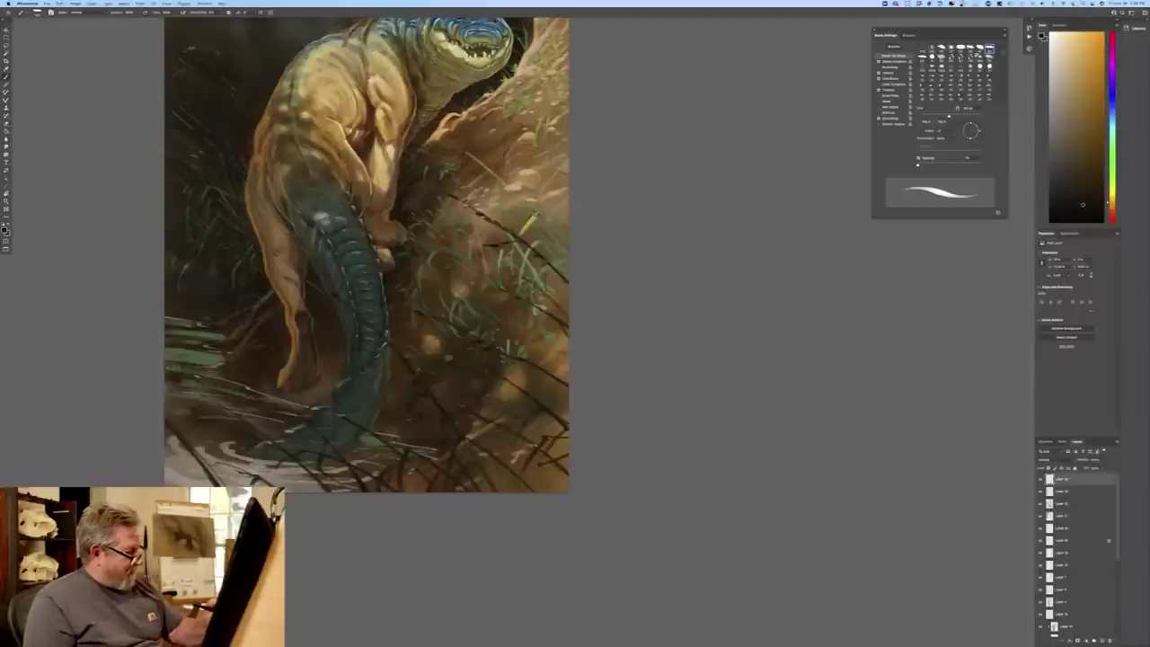
drag(451, 435, 465, 441)
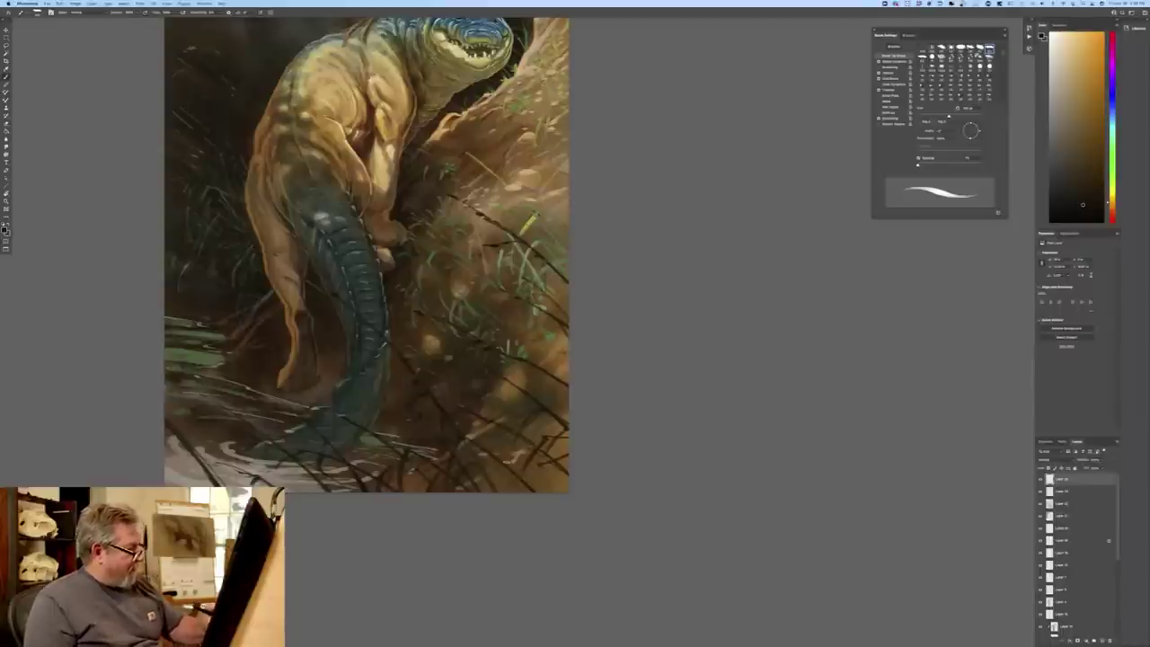
drag(407, 365, 422, 382)
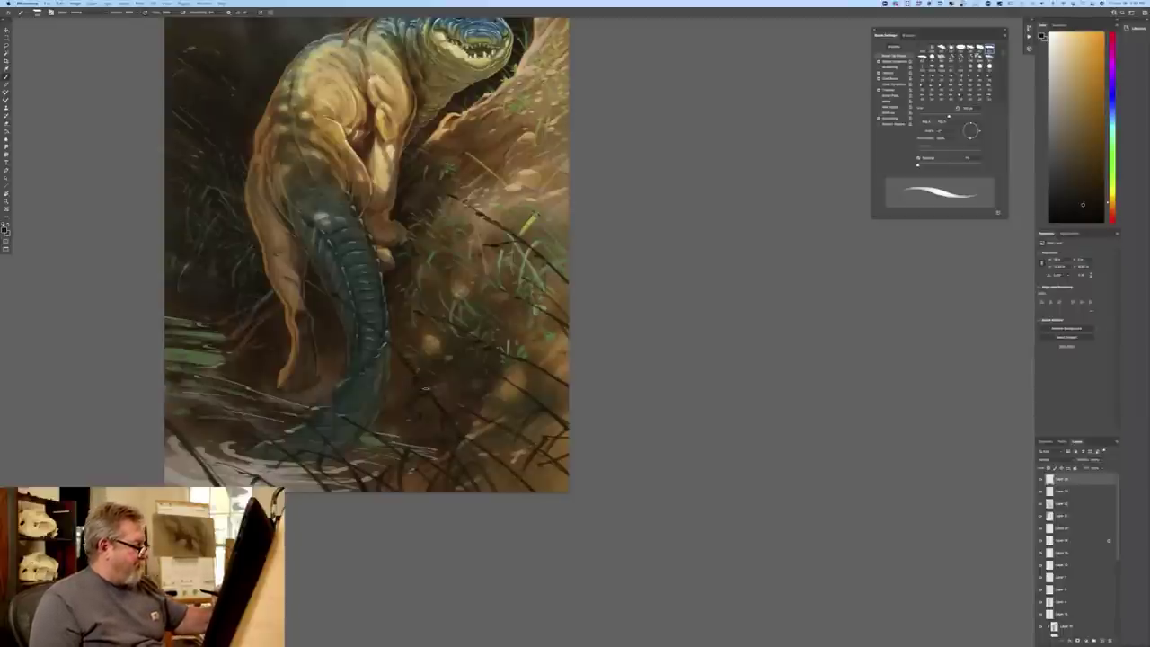
drag(523, 277, 570, 324)
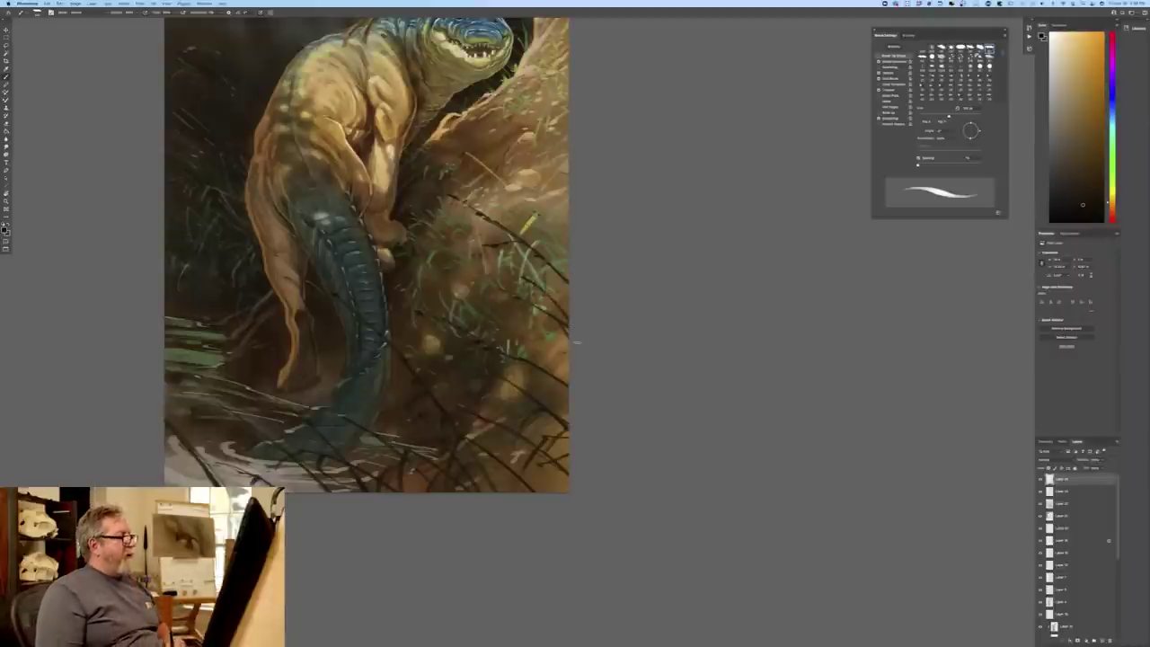
- Dab small dark leaves onto the twigs in the painting's lower-right corner
scroll(575, 341, down, 1)
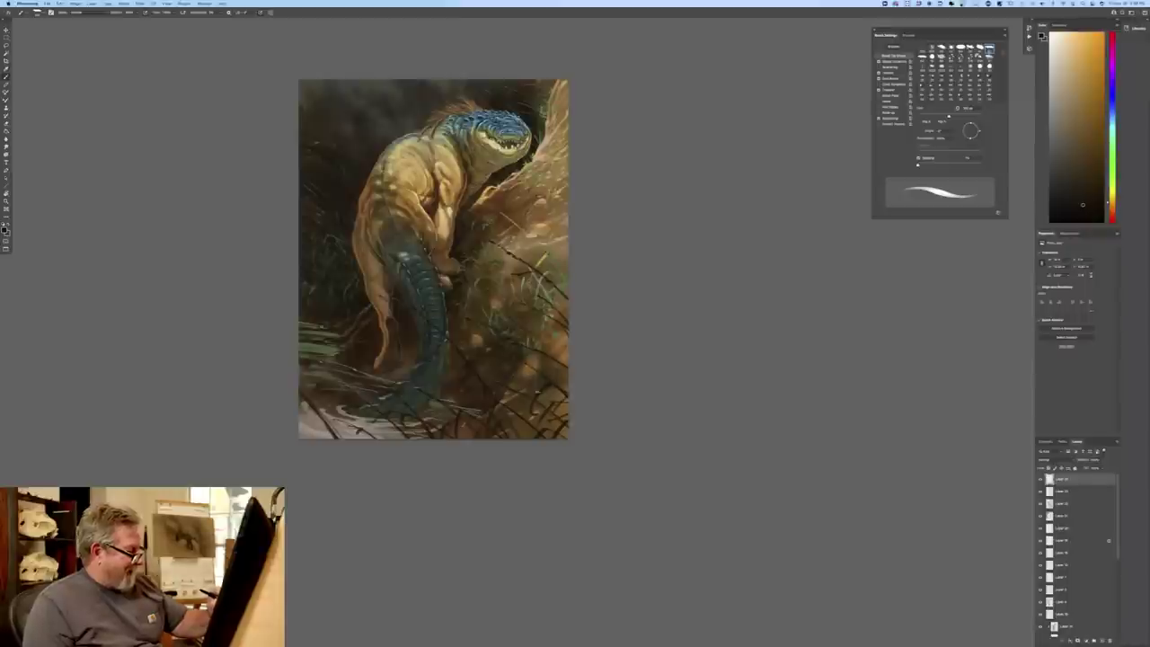
mouse_move(545, 425)
mouse_down()
mouse_move(558, 432)
mouse_move(564, 409)
mouse_move(569, 431)
mouse_up()
drag(559, 419, 529, 426)
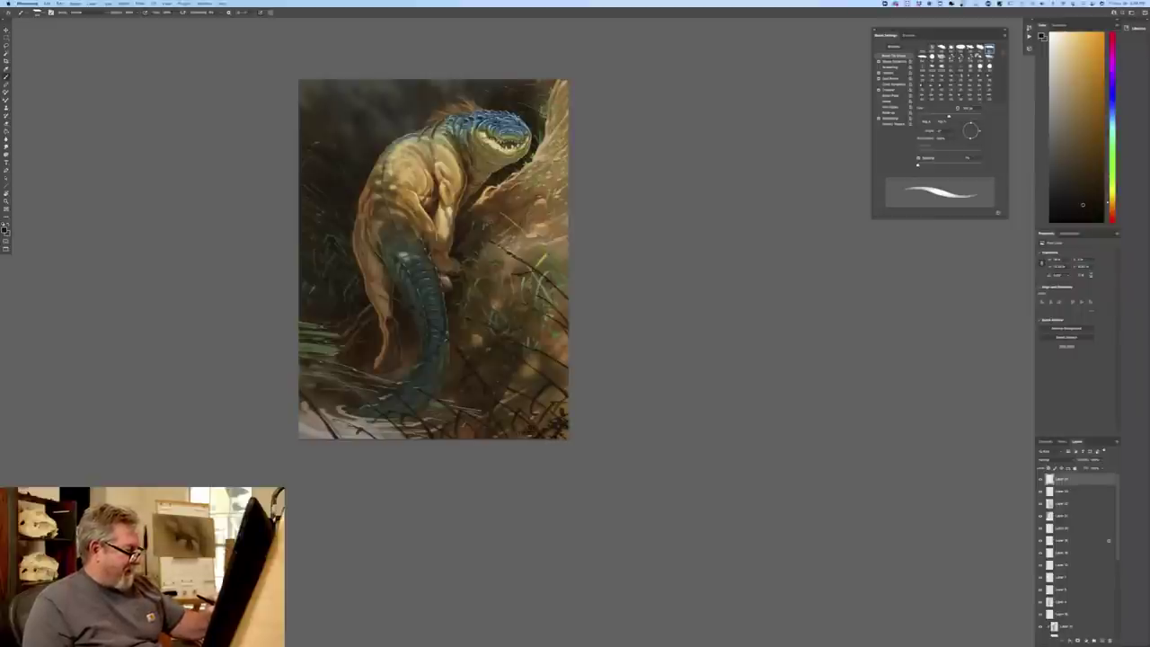
drag(532, 414, 538, 425)
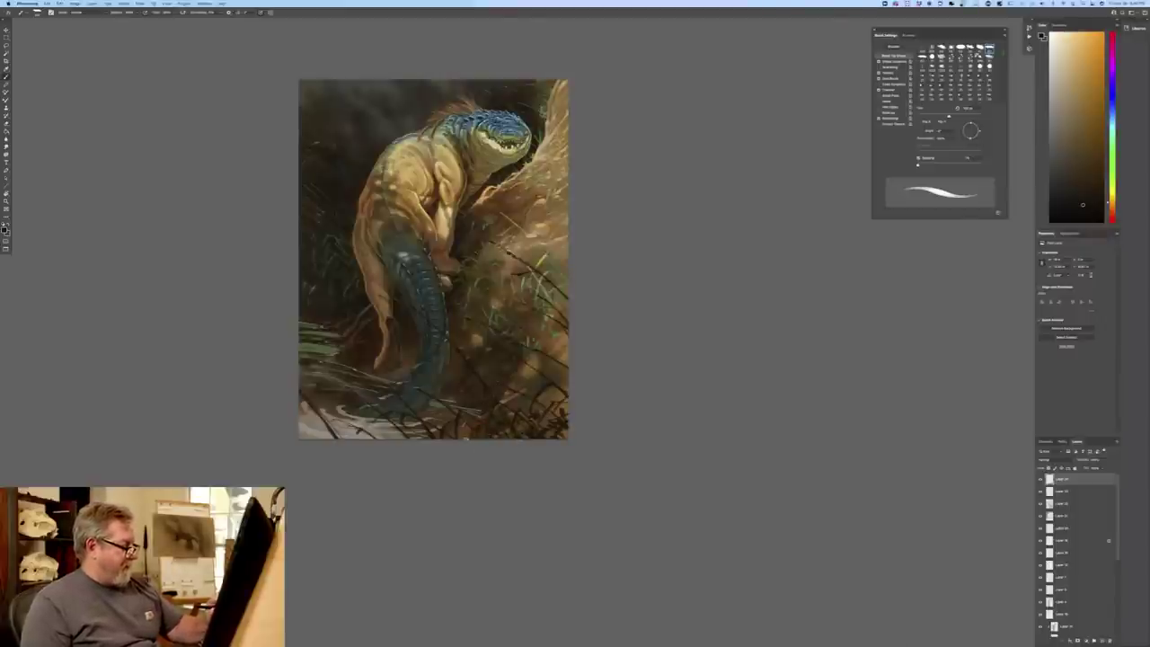
- Soften the foreground twig layer with a slight Gaussian Blur
key(super+plus)
drag(141, 413, 280, 500)
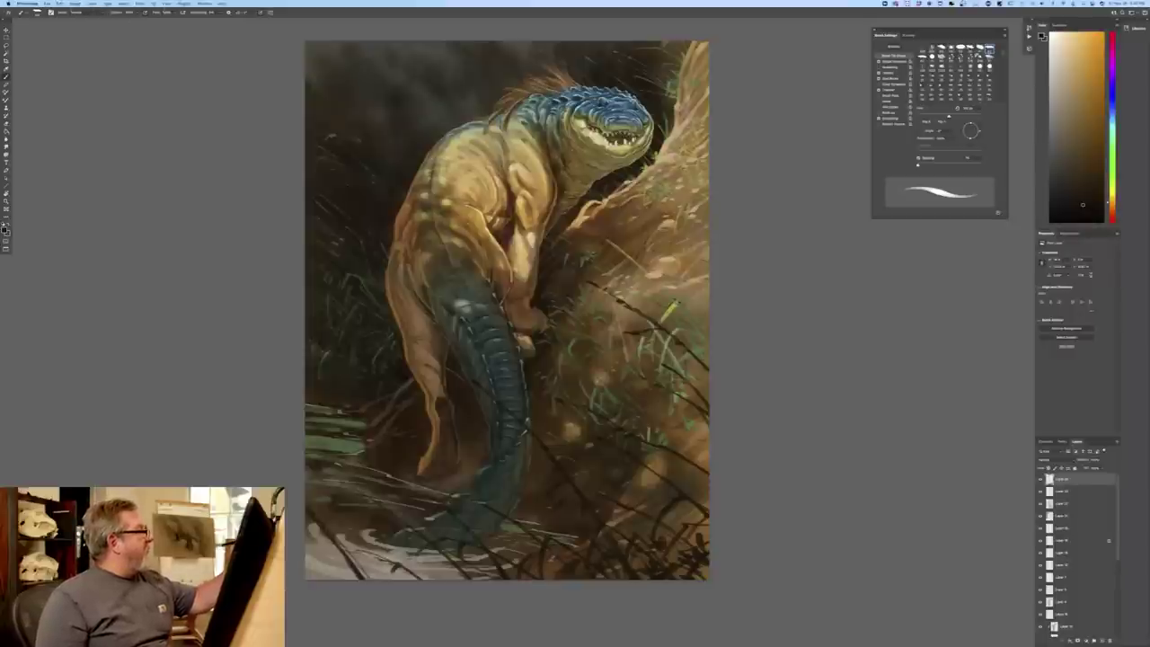
click(139, 5)
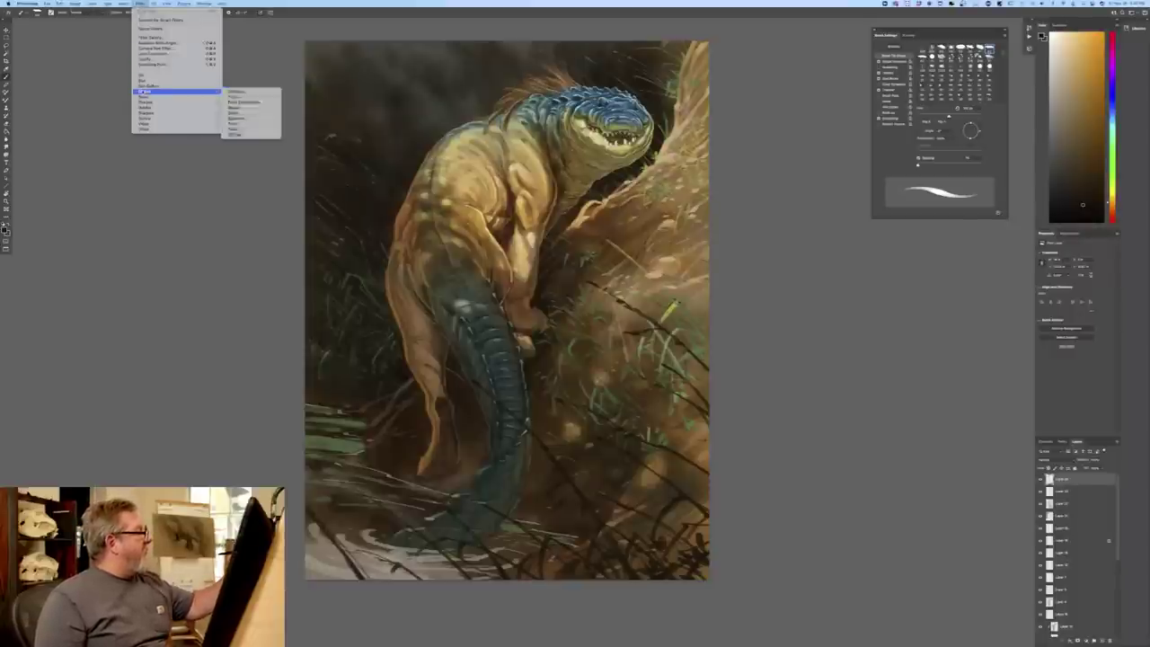
mouse_move(152, 80)
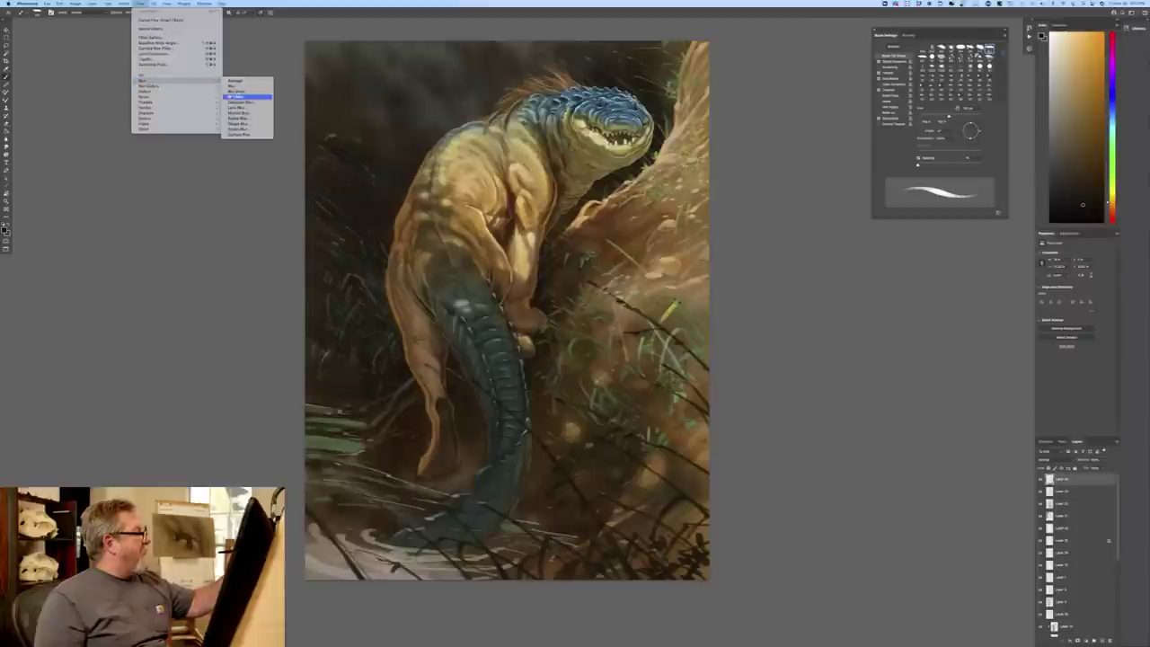
click(232, 102)
drag(132, 295, 124, 295)
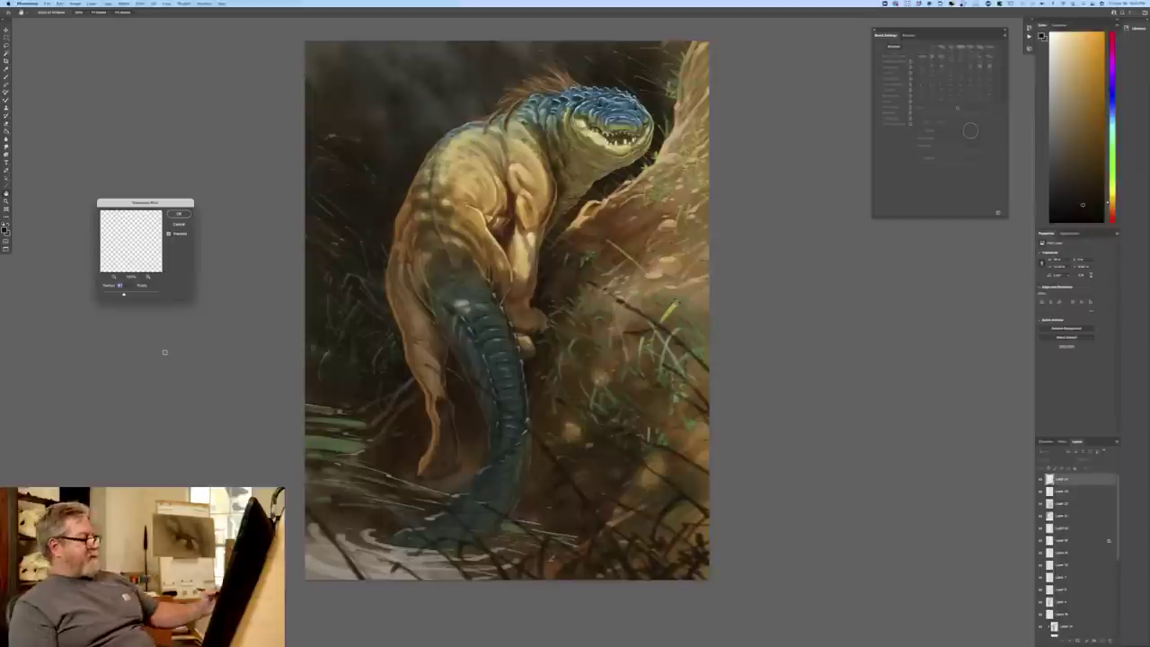
click(179, 214)
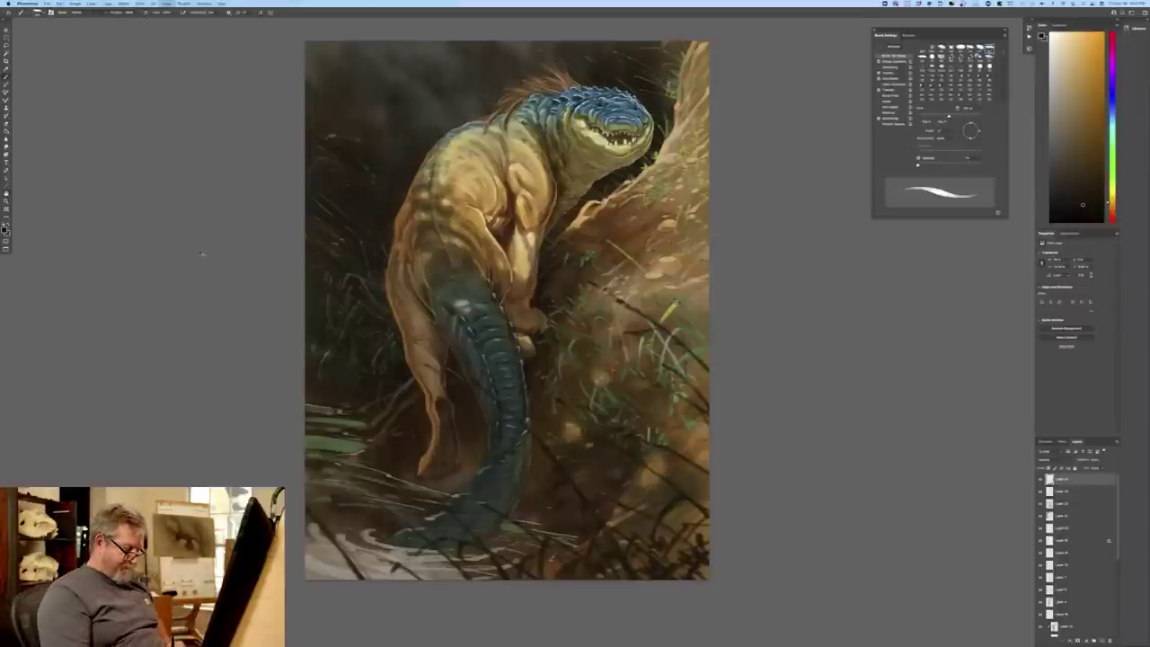
- Choose a muted green foreground colour and paint leafy foliage in the upper-left corner of the dark background
key(ctrl+minus)
key(ctrl+plus)
key(ctrl+plus)
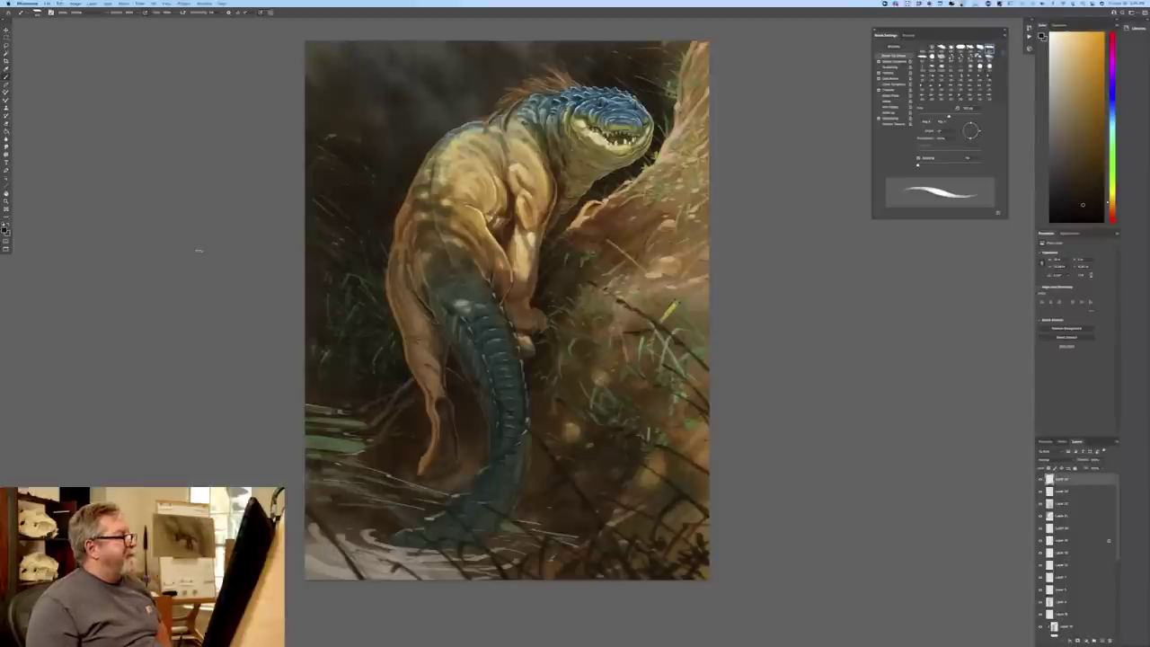
click(5, 227)
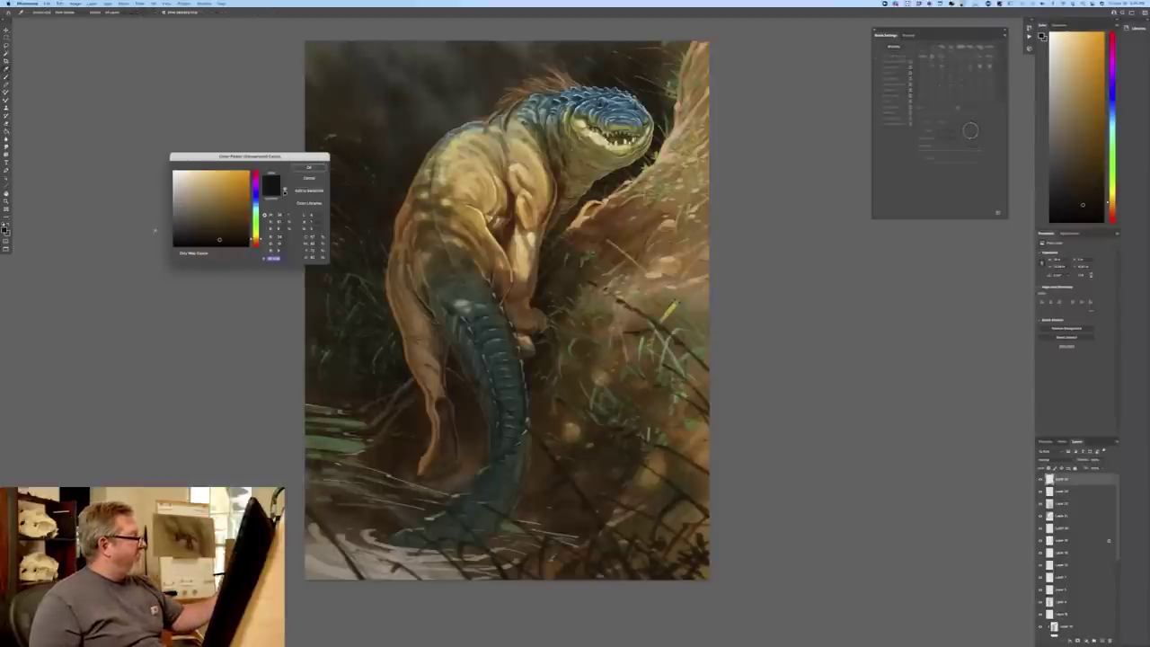
click(198, 232)
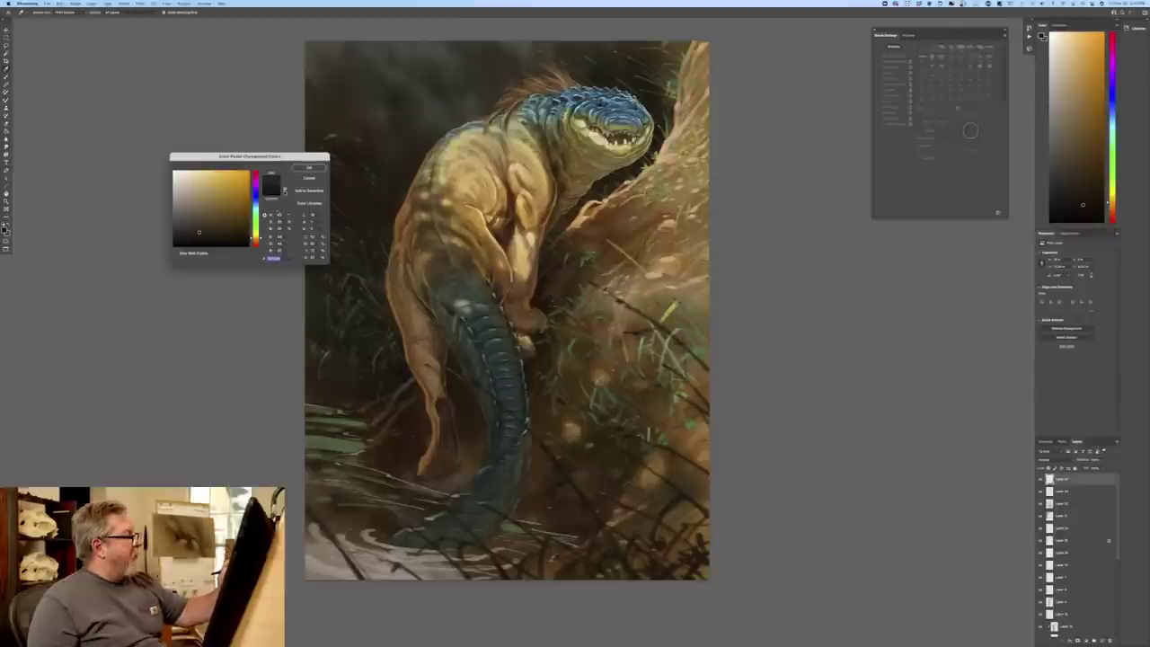
drag(256, 236, 256, 216)
click(195, 217)
click(309, 168)
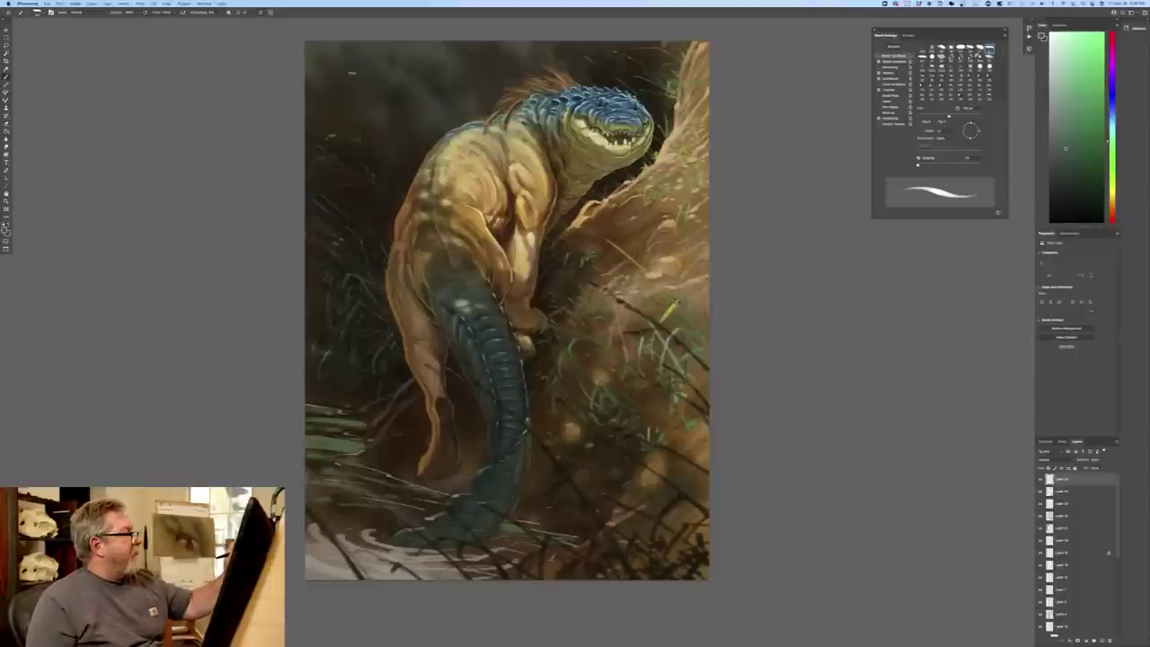
mouse_move(359, 66)
mouse_down()
mouse_move(351, 76)
mouse_move(342, 68)
mouse_up()
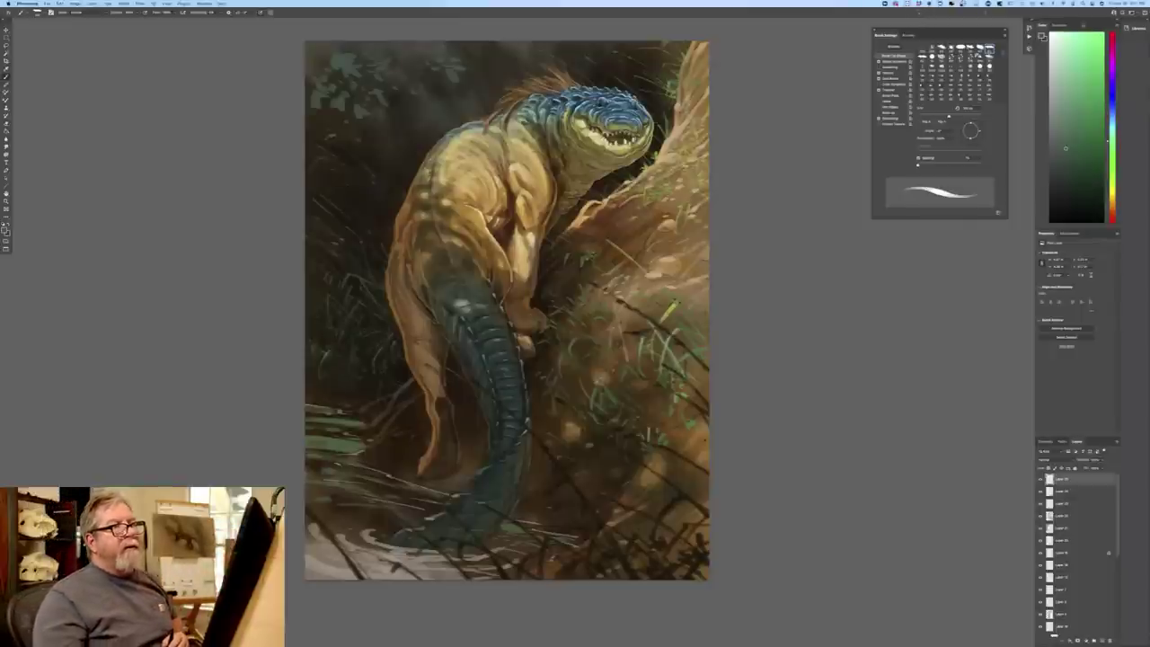
- Find and launch Presentify through a system search, turn on its cursor highlighting, and return to the painting
key(super+space)
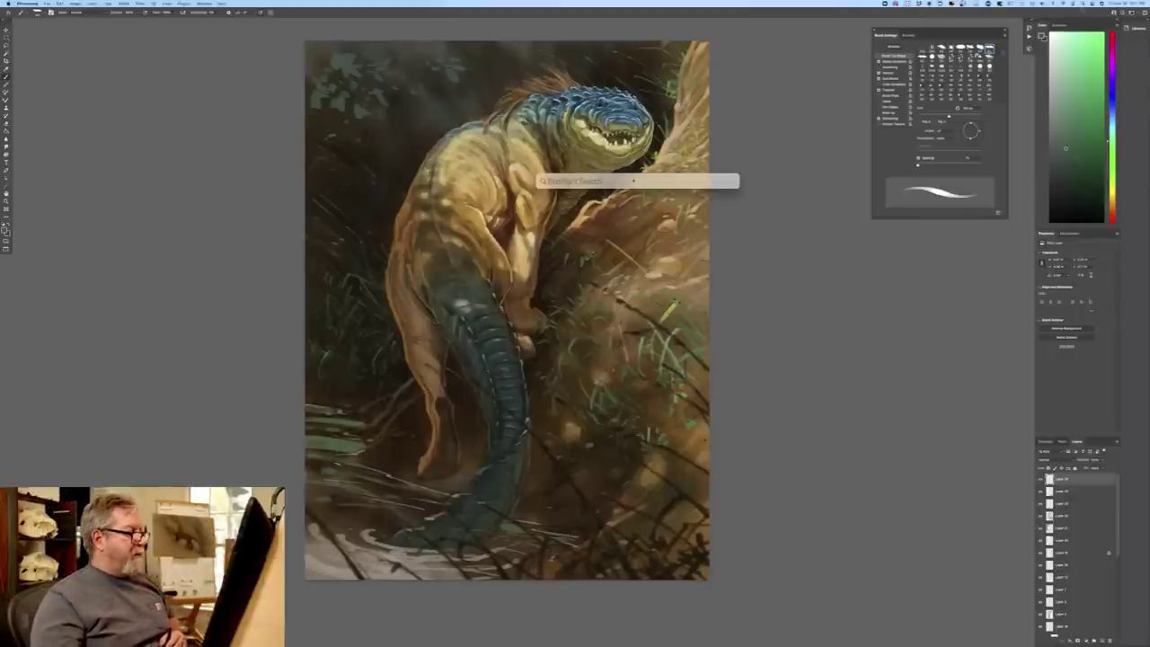
text(presentify)
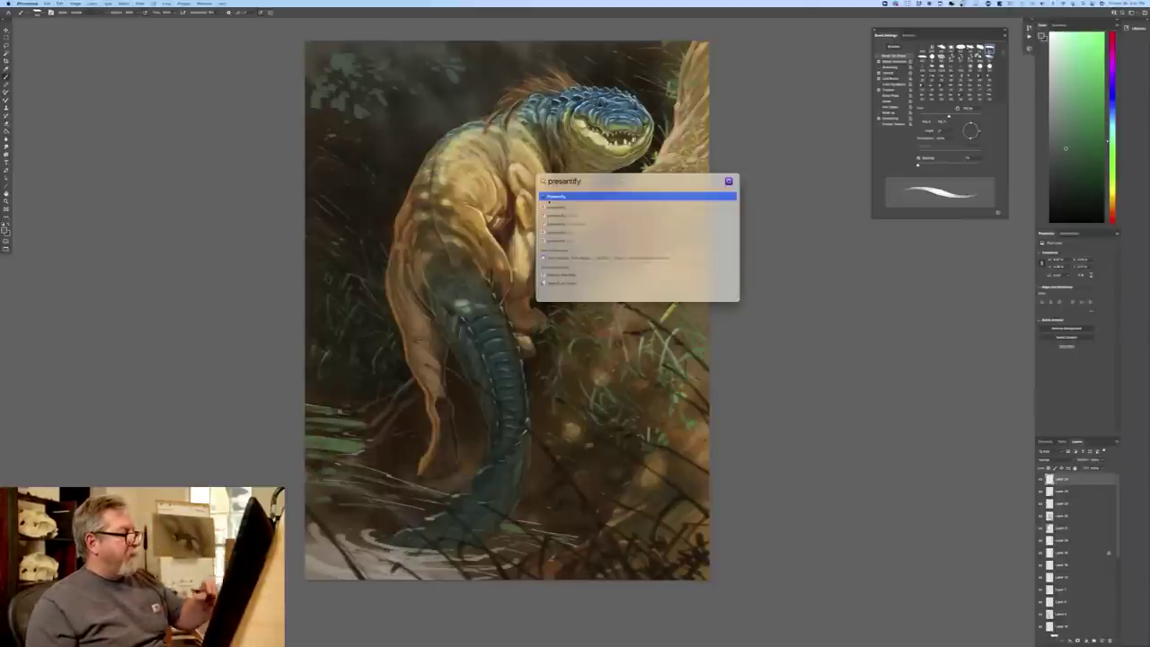
double_click(566, 197)
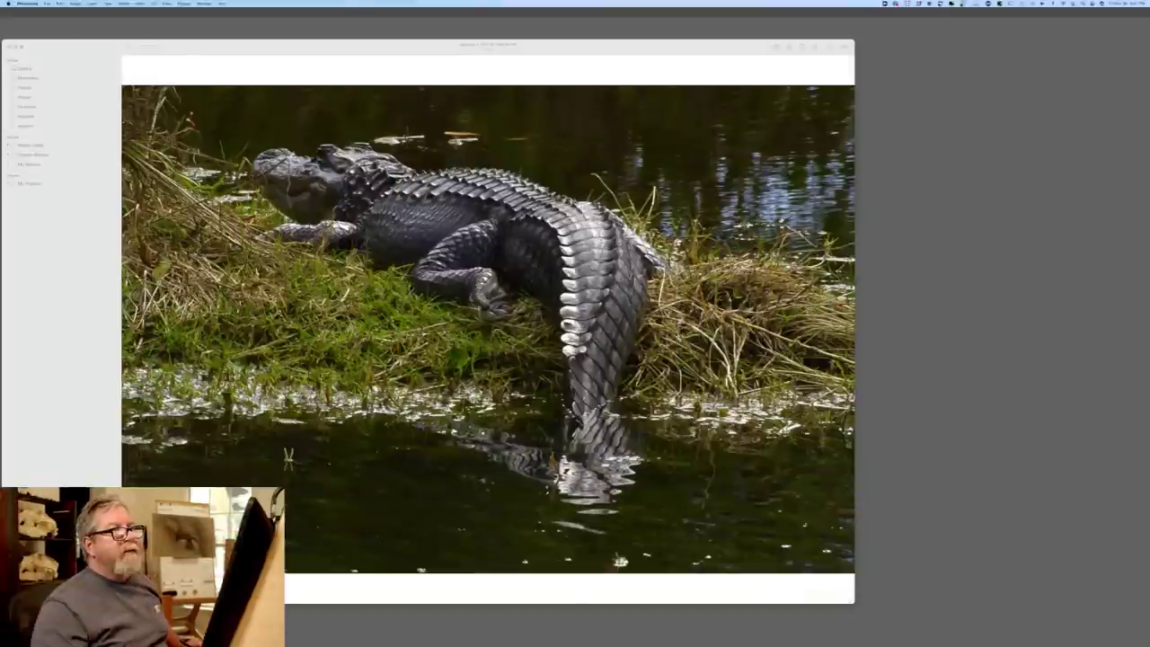
click(939, 4)
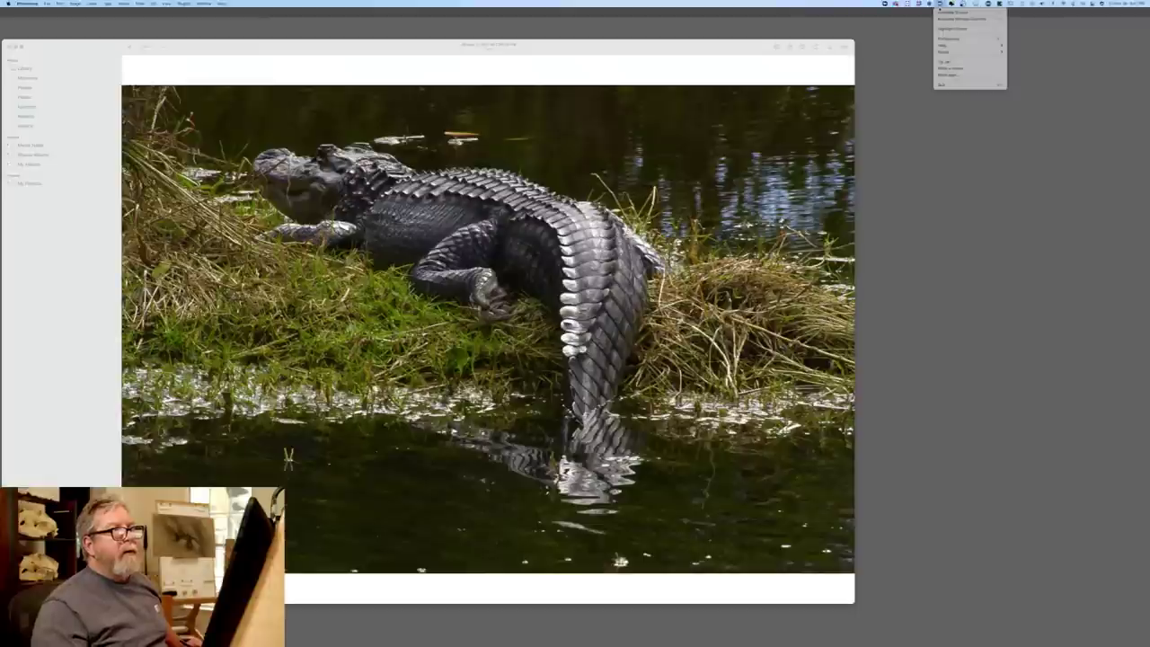
click(944, 30)
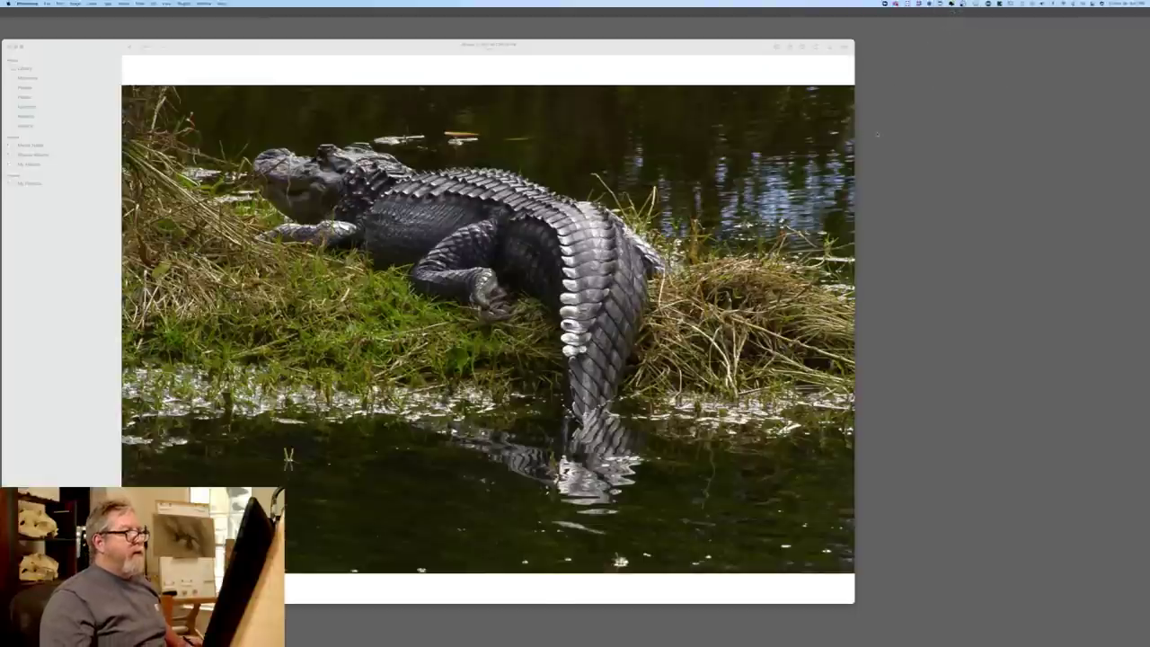
click(877, 134)
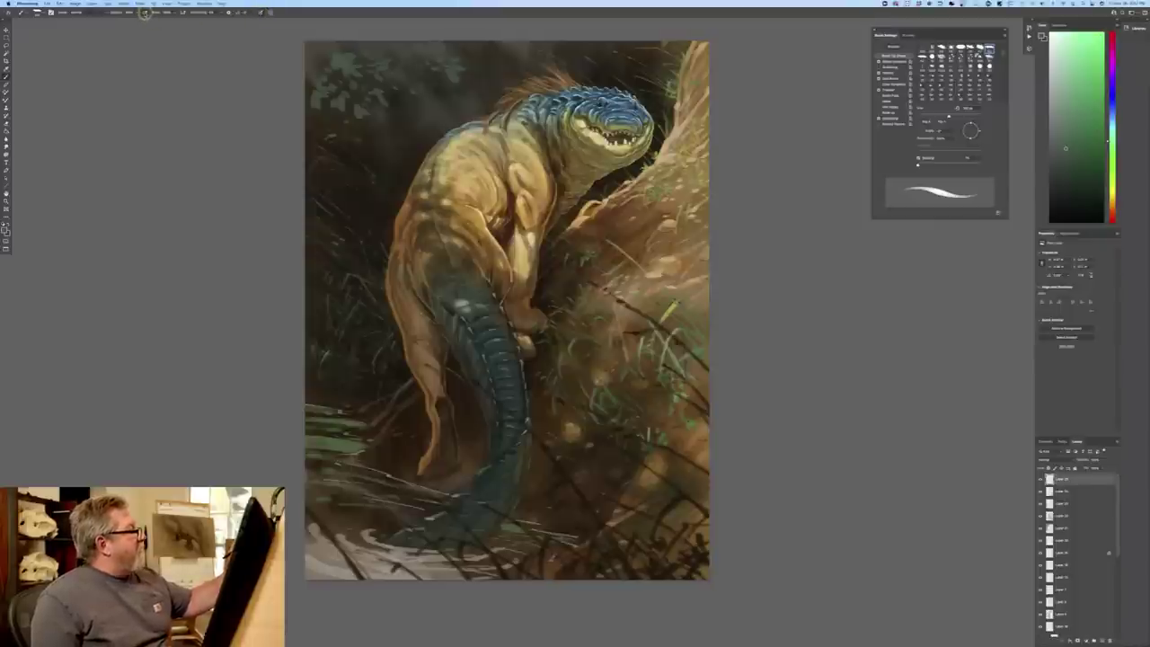
- Turn off pen pressure for brush size and try a green test stroke across the creature's back
click(262, 14)
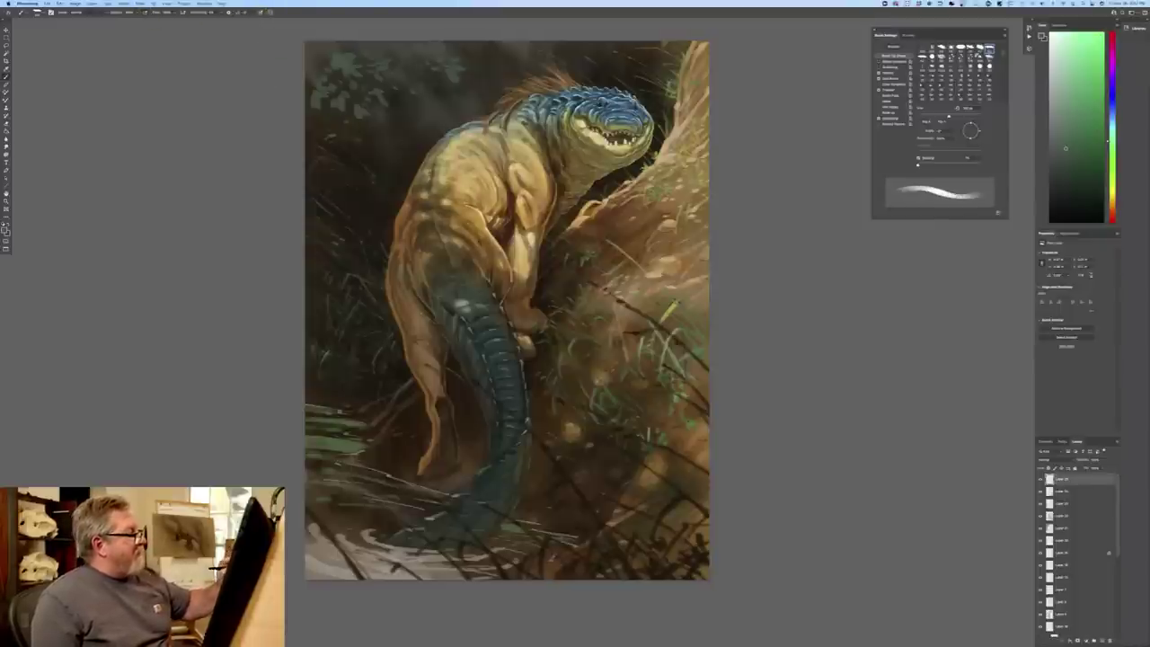
drag(473, 145, 479, 211)
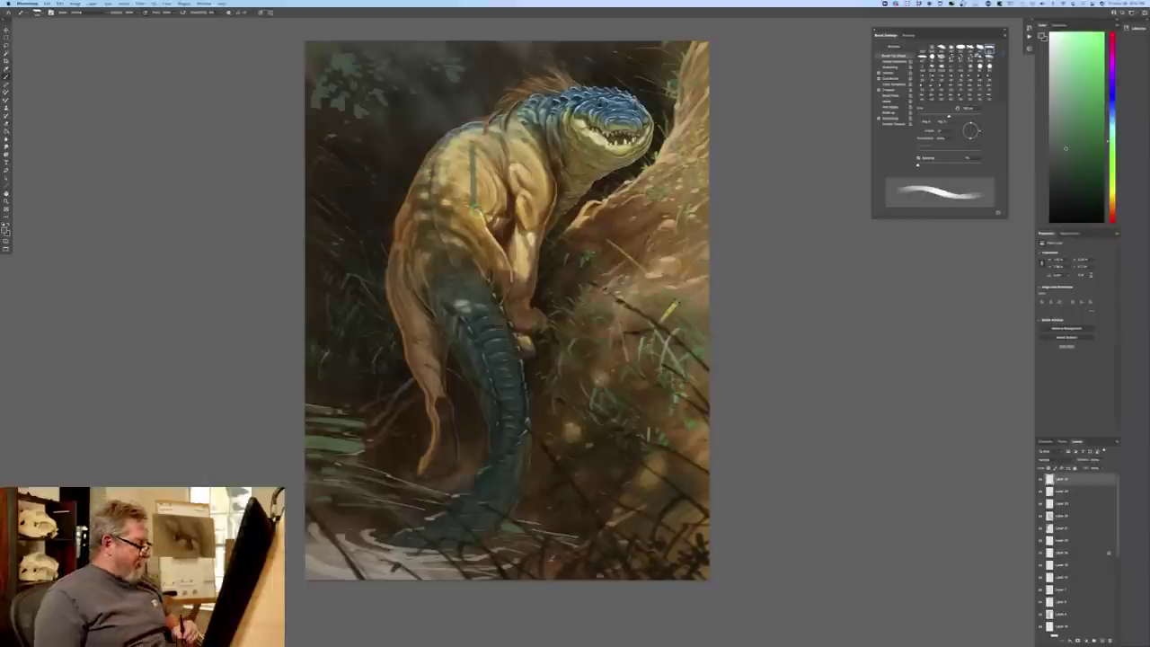
key(super+z)
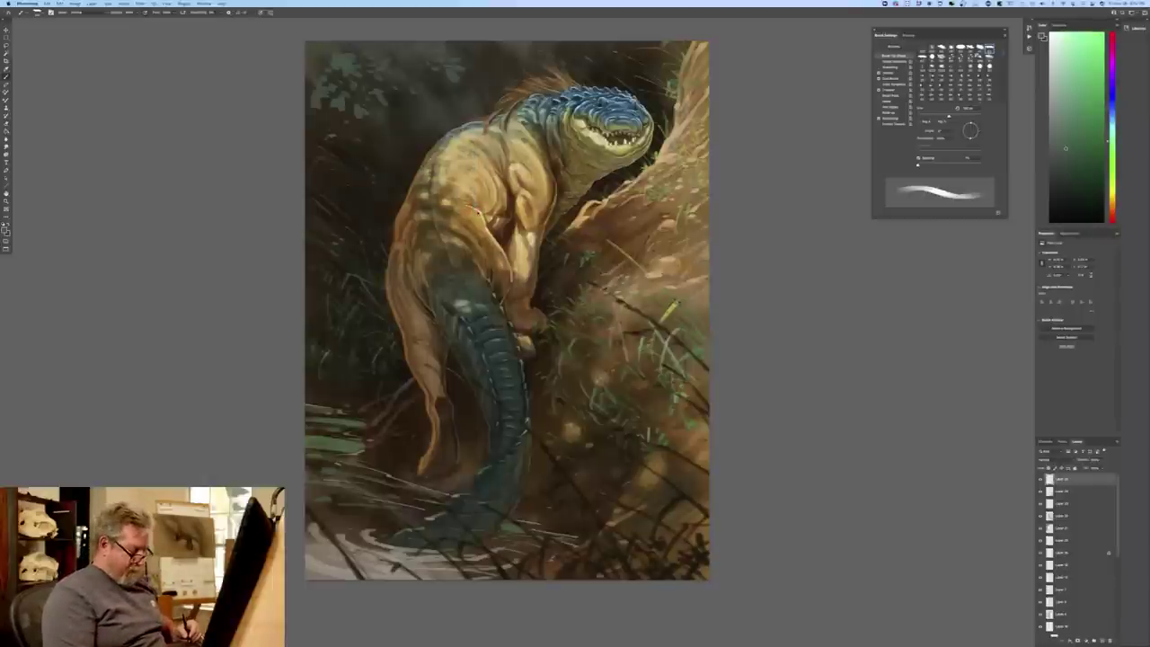
- Switch the painting to a floating window with the standard screen mode and reduce it to a small overview
scroll(477, 212, up, 3)
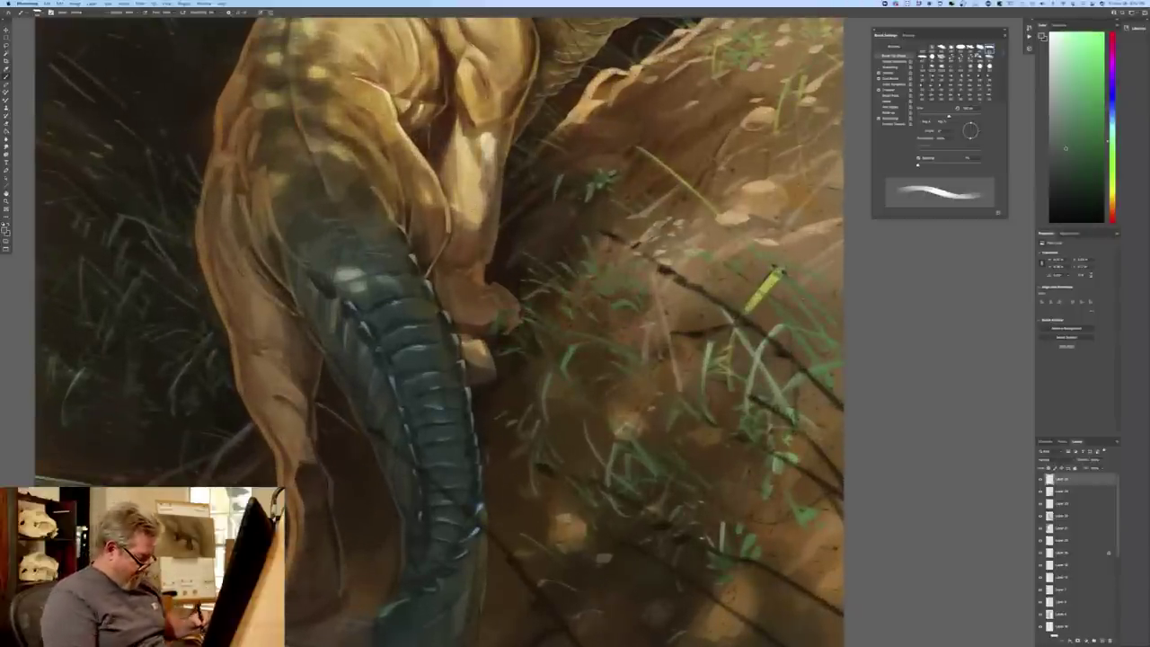
key(f)
key(f)
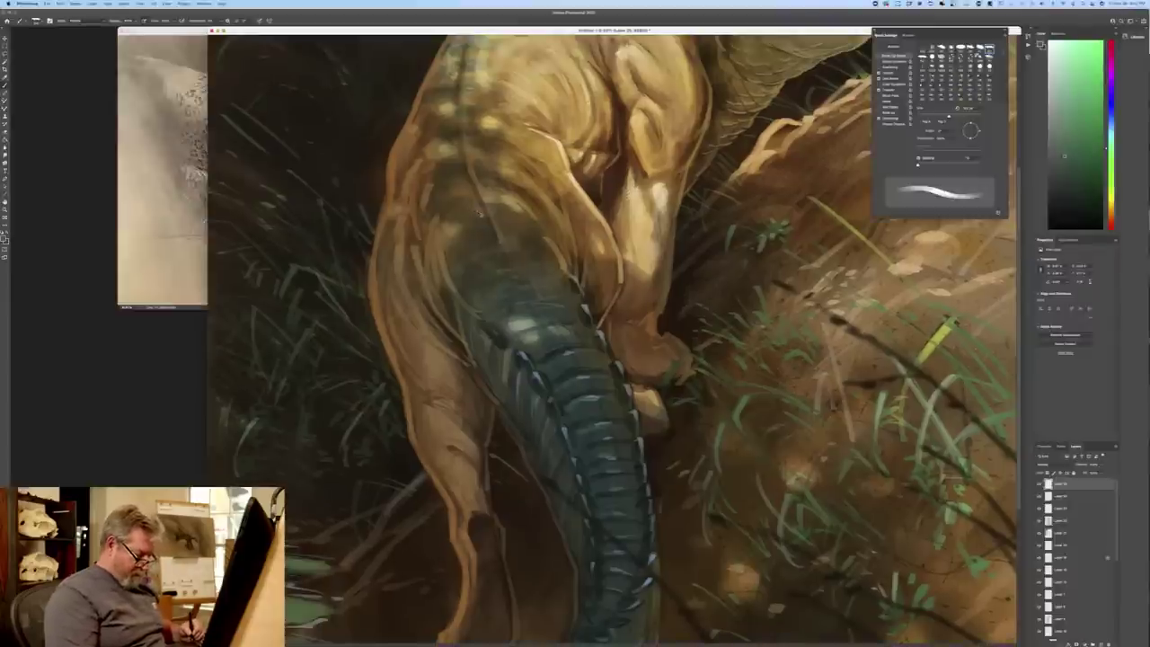
key(super+minus)
key(super+minus)
key(super+minus)
key(super+minus)
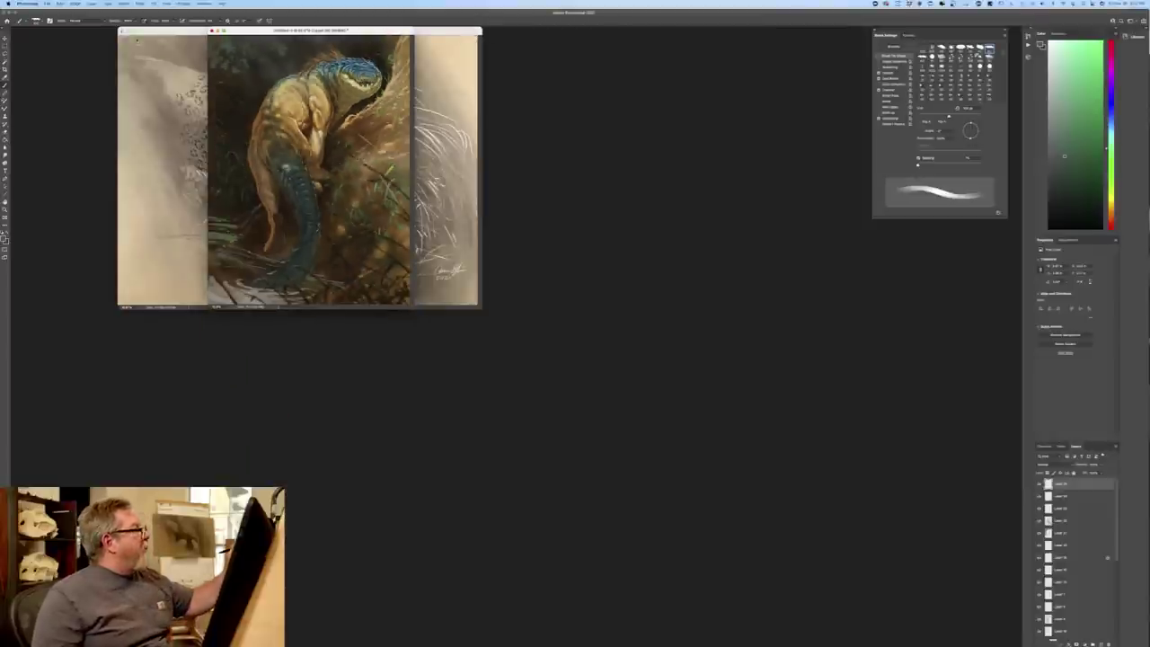
- Create a blank white document from a recent custom preset sized in inches
click(47, 4)
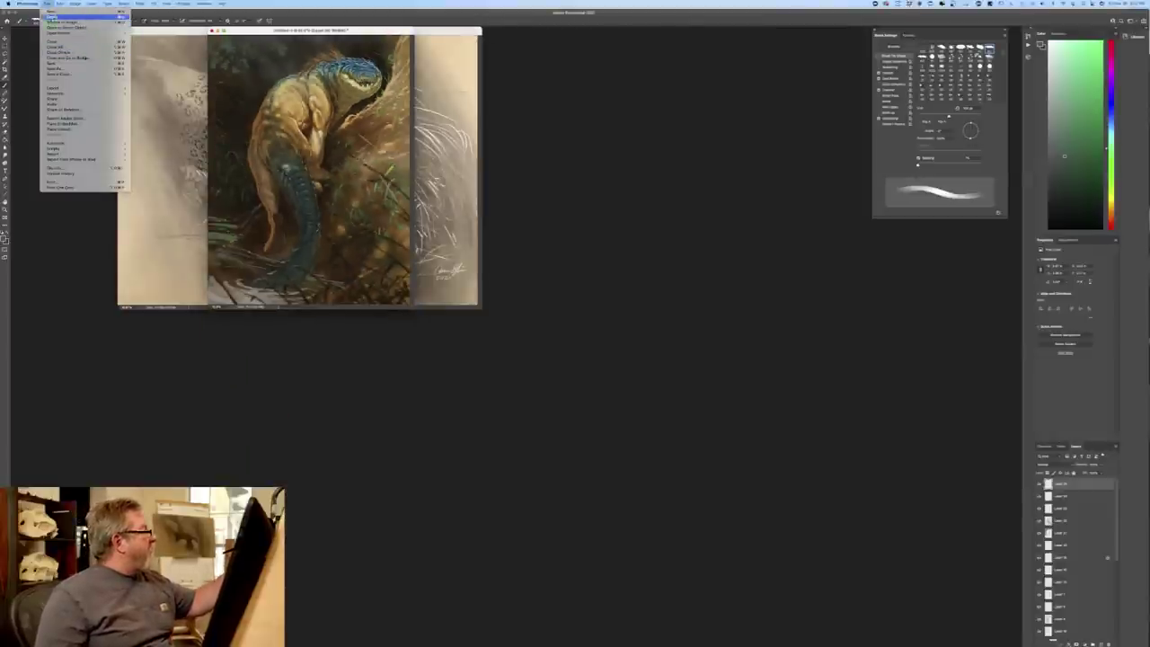
click(60, 9)
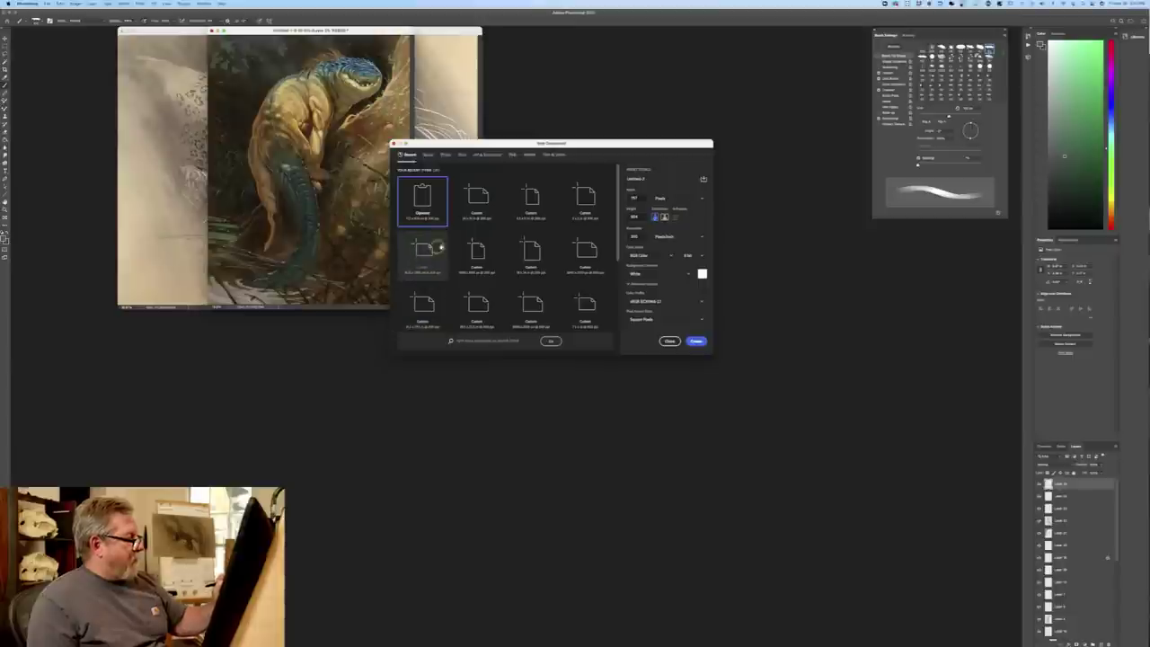
click(584, 200)
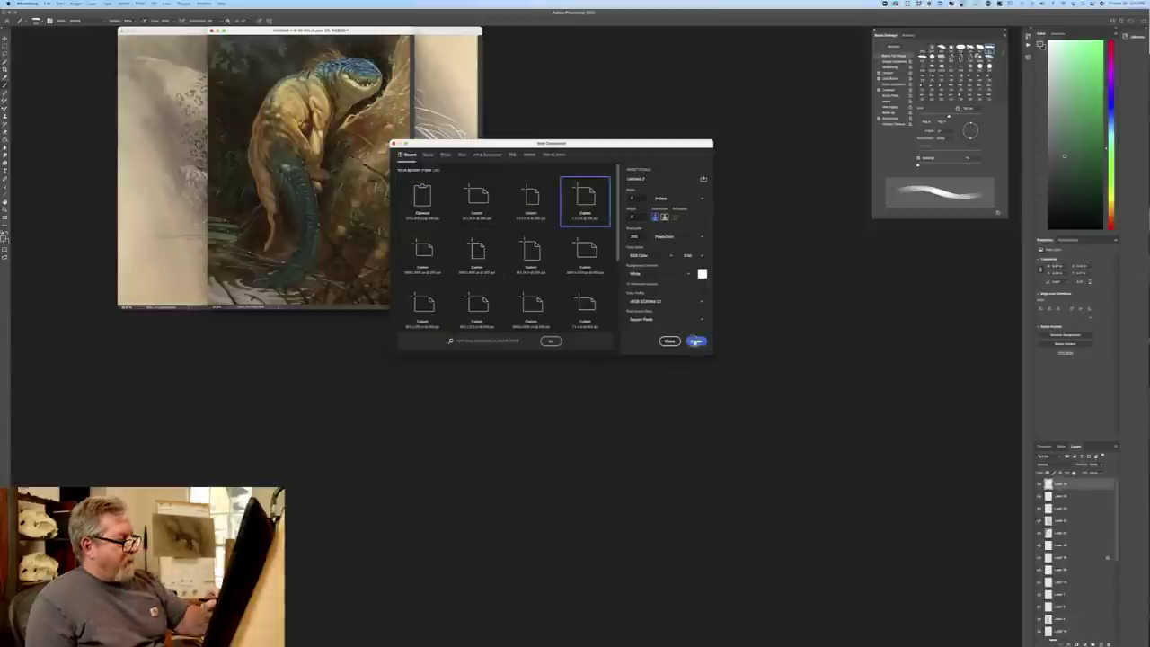
click(694, 342)
drag(68, 46, 561, 201)
double_click(561, 201)
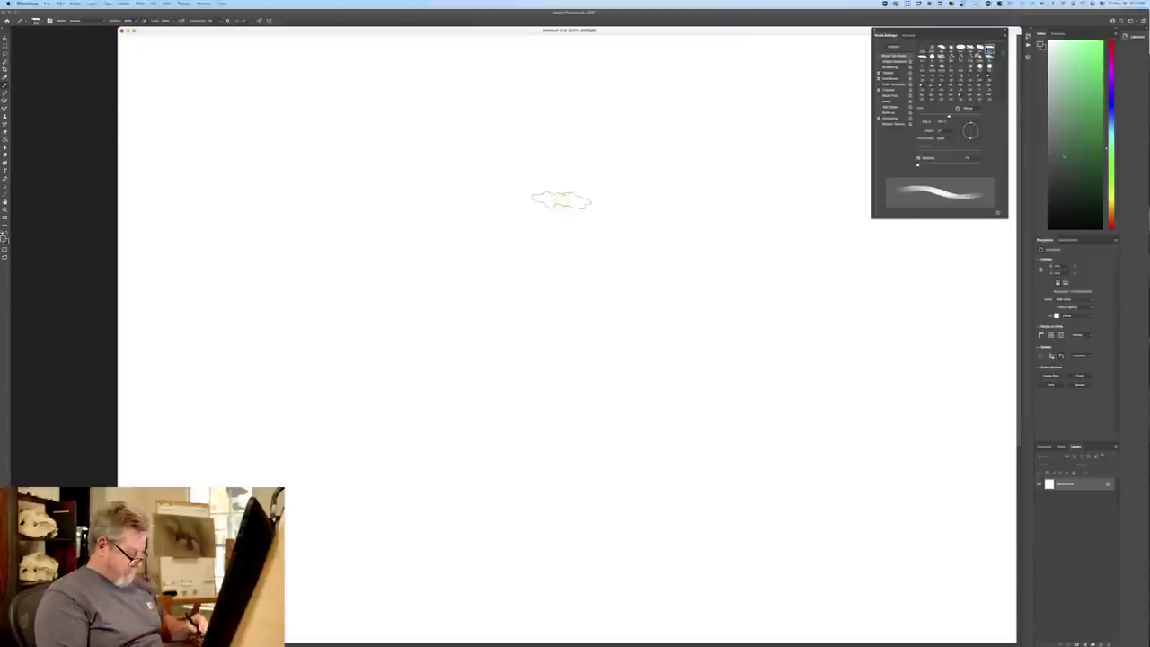
- Arrange the document windows so the blank canvas sits in open space beside the two artworks
key(super+minus)
drag(189, 32, 453, 117)
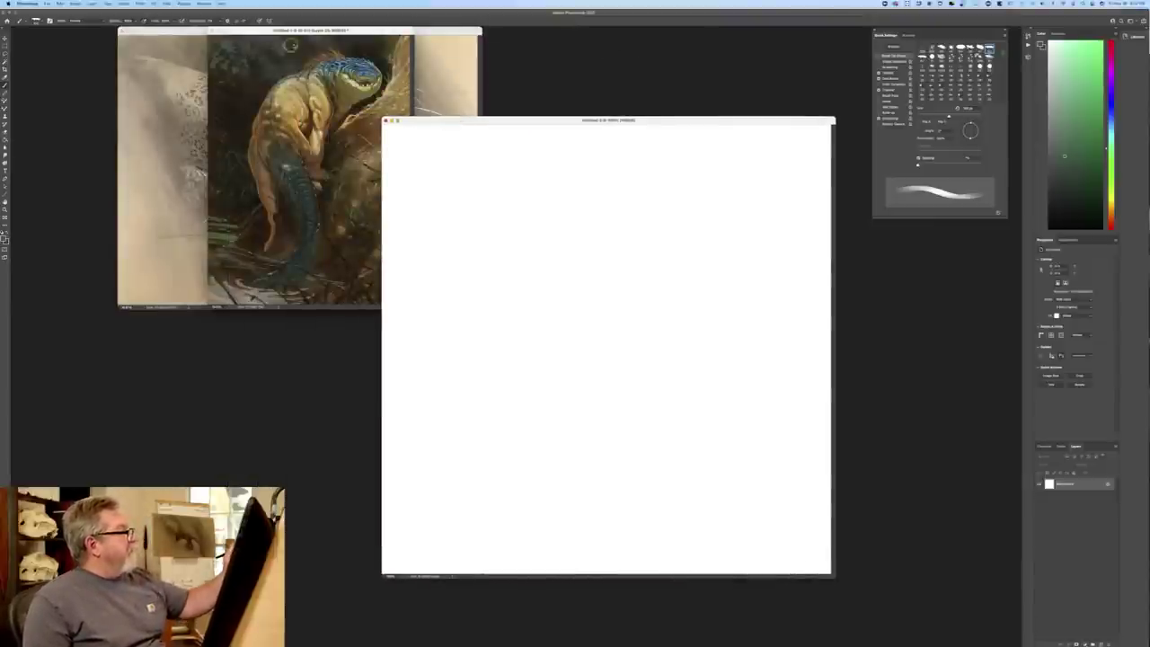
drag(171, 29, 81, 139)
drag(269, 31, 136, 194)
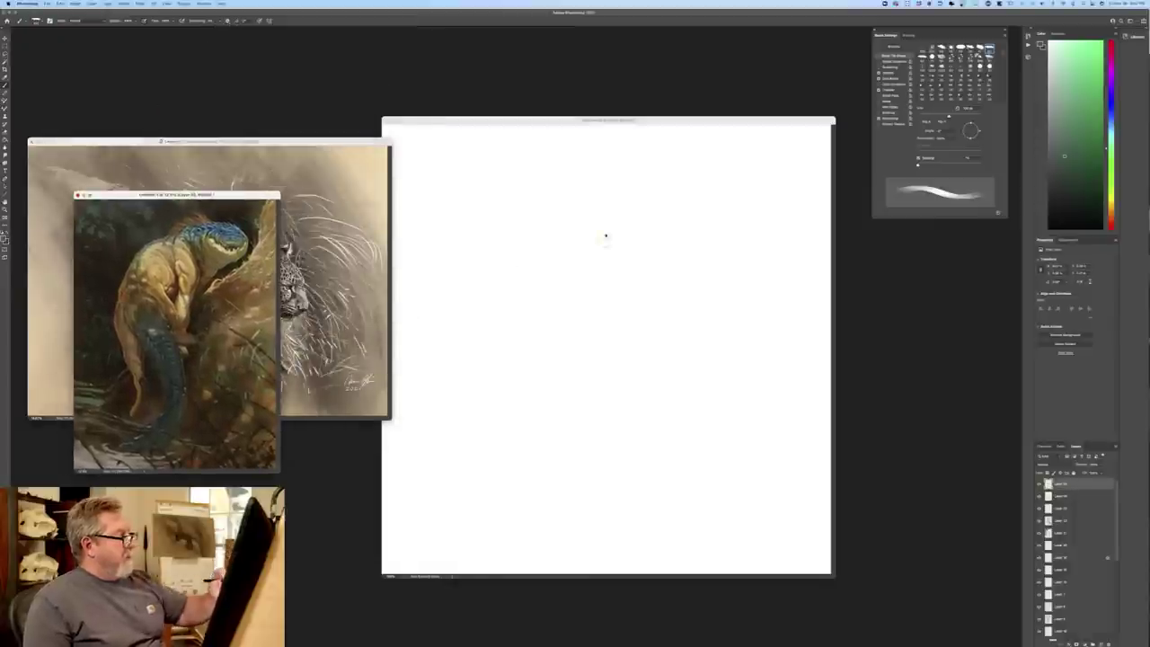
- Paint two speckled vertical green test strokes on the blank canvas, the second one lighter
click(545, 123)
drag(617, 205, 620, 364)
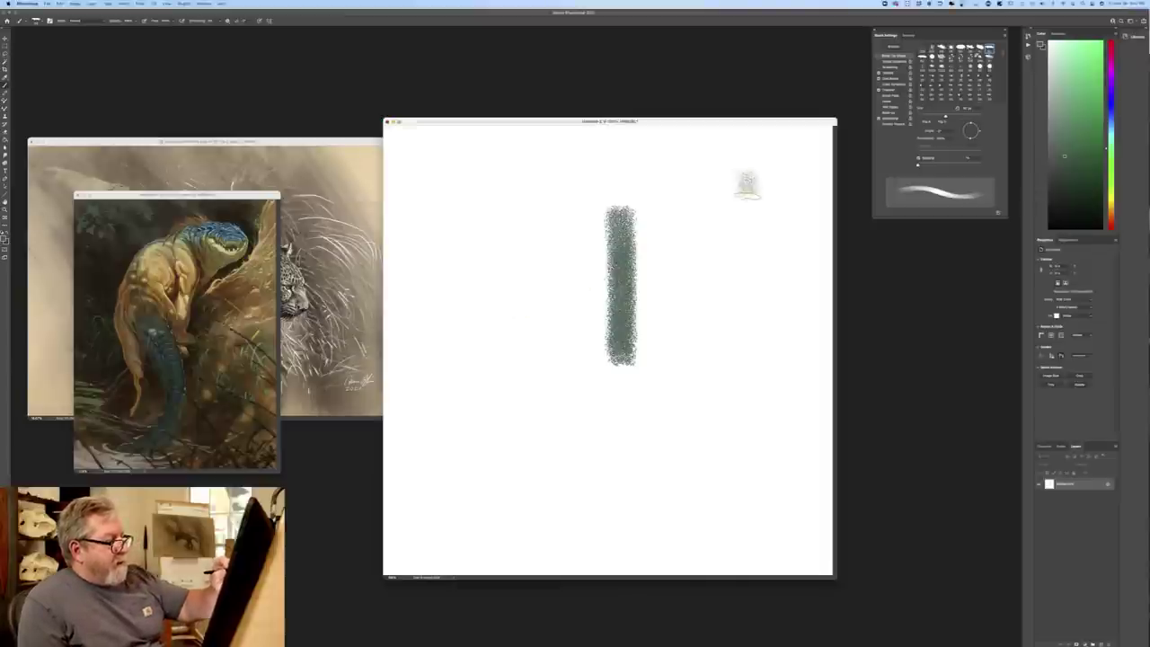
drag(746, 178, 751, 310)
- Turn off the brush's Transfer option and paint solid green vertical bars near both sides of the test canvas
click(879, 90)
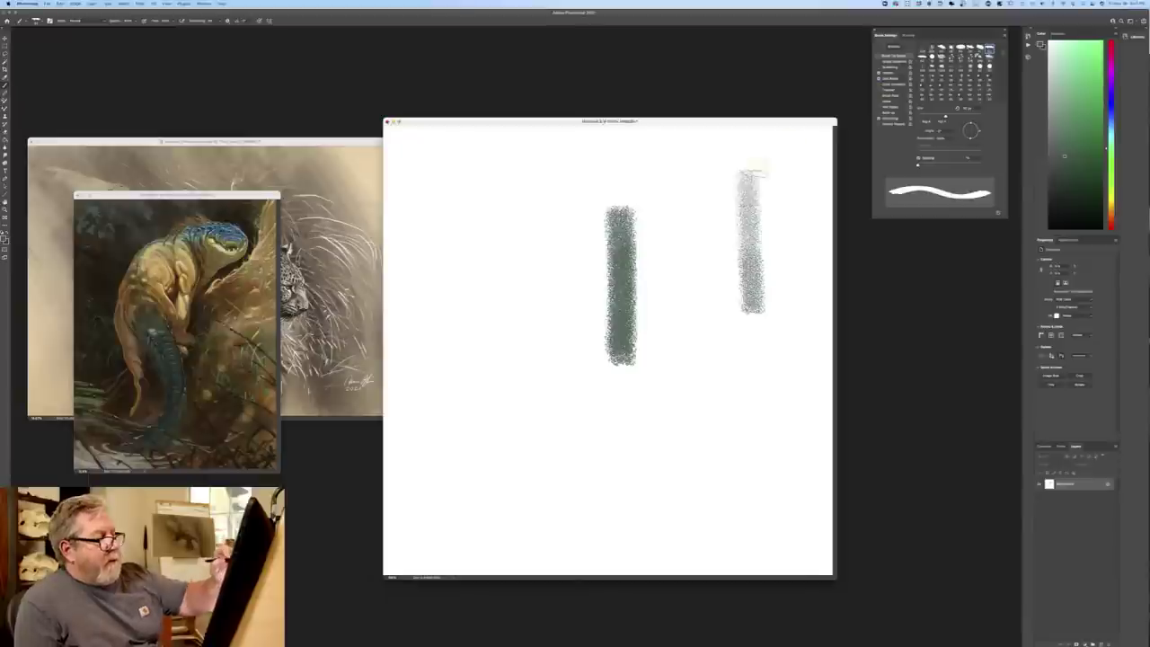
mouse_move(735, 167)
mouse_down()
mouse_move(752, 339)
mouse_move(748, 215)
mouse_move(757, 356)
mouse_move(731, 180)
mouse_move(749, 364)
mouse_up()
mouse_move(402, 155)
mouse_down()
mouse_move(424, 158)
mouse_move(419, 342)
mouse_up()
drag(416, 152, 427, 343)
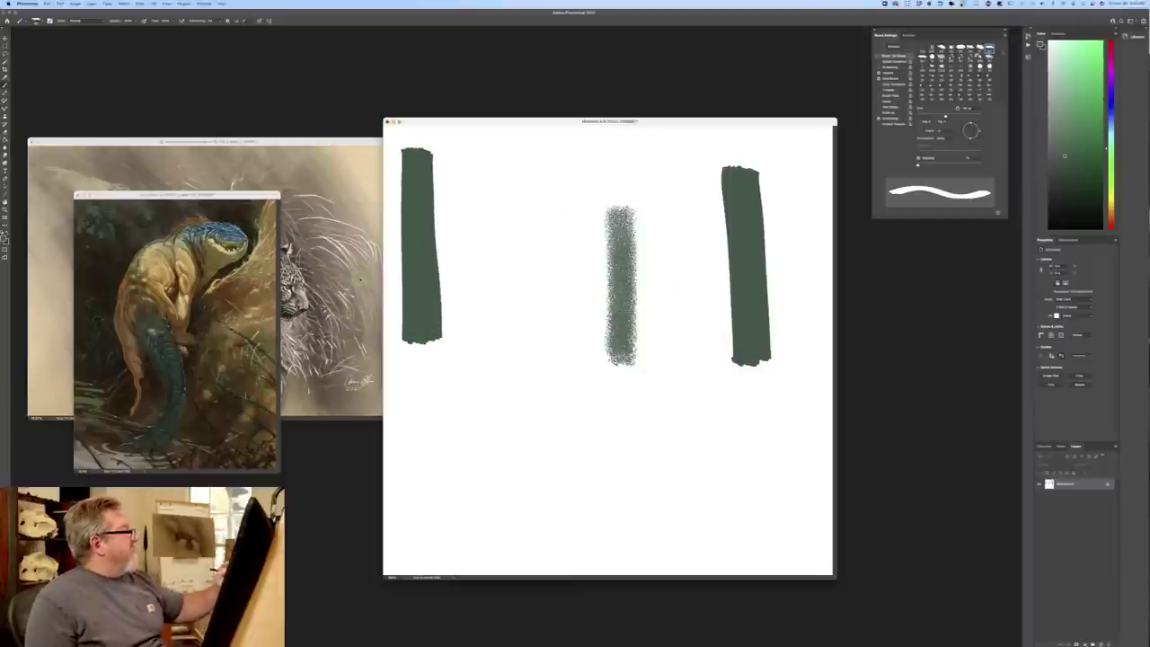
- Turn on pen pressure for brush opacity and layer graded vertical strokes beside the solid bar on the canvas's left
click(143, 20)
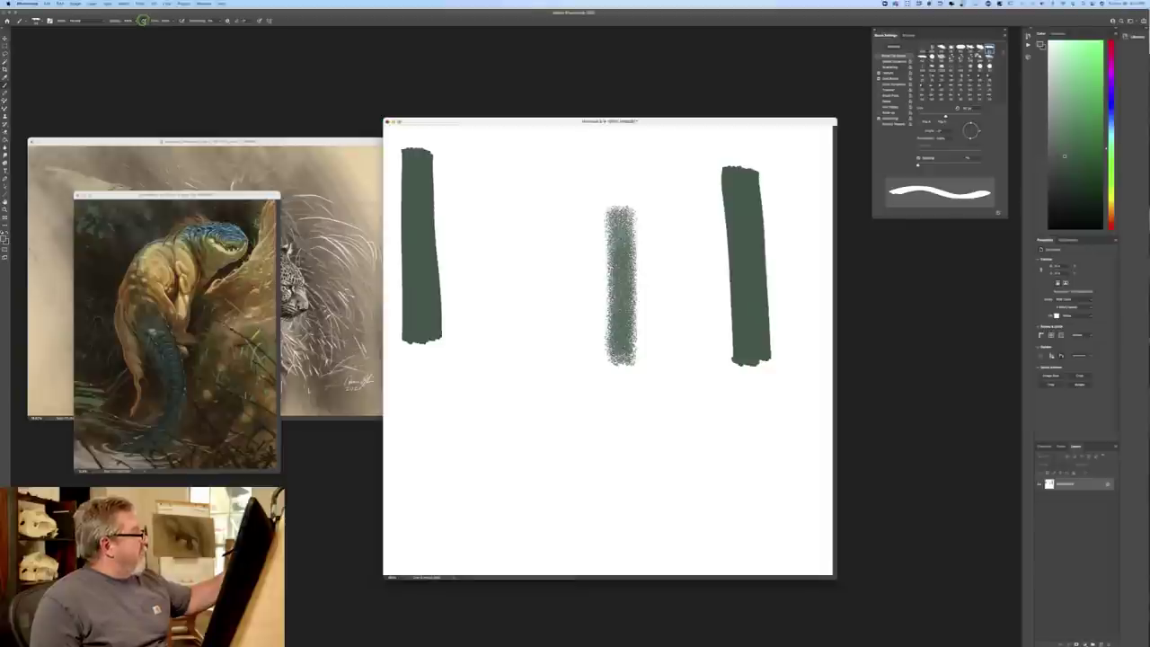
drag(463, 151, 466, 361)
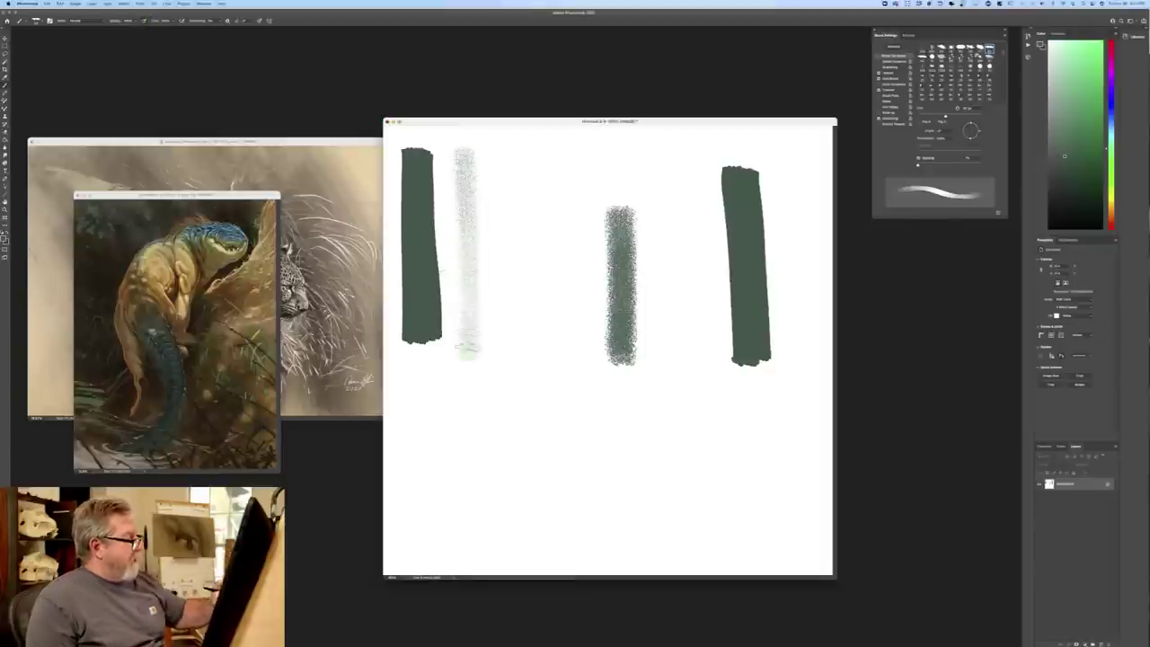
drag(466, 191, 469, 356)
drag(470, 158, 473, 318)
mouse_move(497, 154)
mouse_down()
mouse_move(504, 360)
mouse_move(501, 302)
mouse_move(506, 349)
mouse_up()
mouse_move(509, 163)
mouse_down()
mouse_move(521, 332)
mouse_move(516, 350)
mouse_move(499, 196)
mouse_move(507, 305)
mouse_move(481, 337)
mouse_move(466, 161)
mouse_move(480, 354)
mouse_up()
drag(482, 251, 485, 352)
mouse_move(521, 163)
mouse_down()
mouse_move(530, 354)
mouse_move(543, 372)
mouse_up()
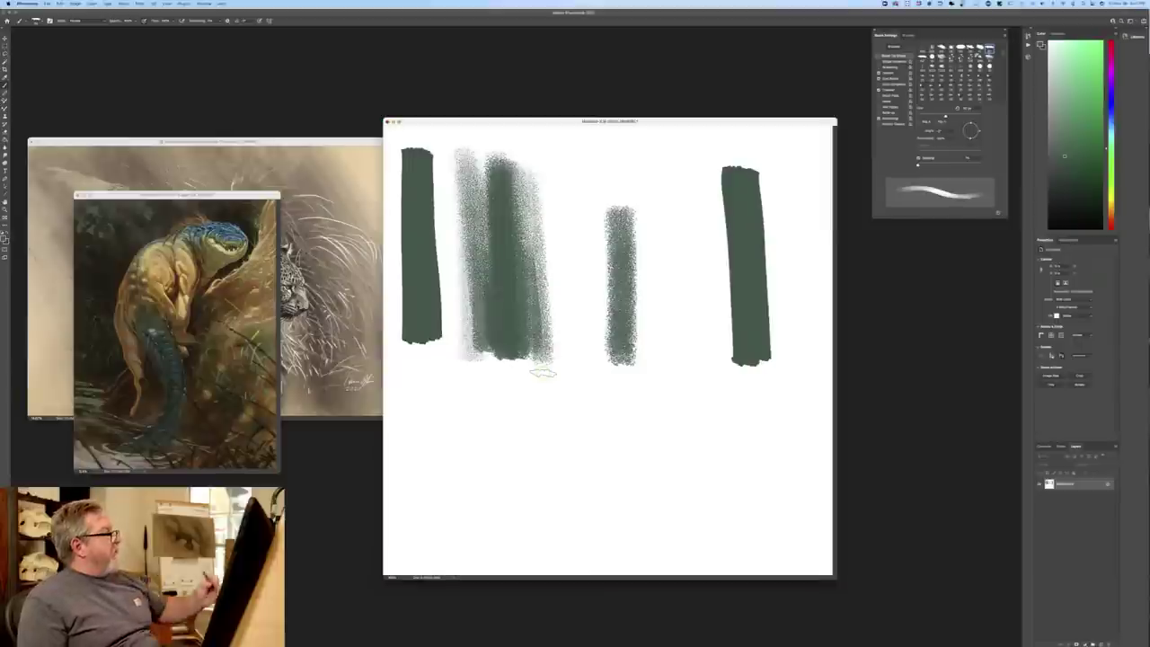
- Paint pressure-tapered strokes between the speckled stroke and the solid bar on the canvas's right
mouse_move(662, 185)
mouse_down()
mouse_move(672, 265)
mouse_move(657, 187)
mouse_move(687, 337)
mouse_up()
mouse_move(669, 221)
mouse_down()
mouse_move(692, 341)
mouse_move(672, 363)
mouse_up()
drag(662, 272, 660, 377)
mouse_move(664, 309)
mouse_down()
mouse_move(656, 365)
mouse_move(652, 232)
mouse_up()
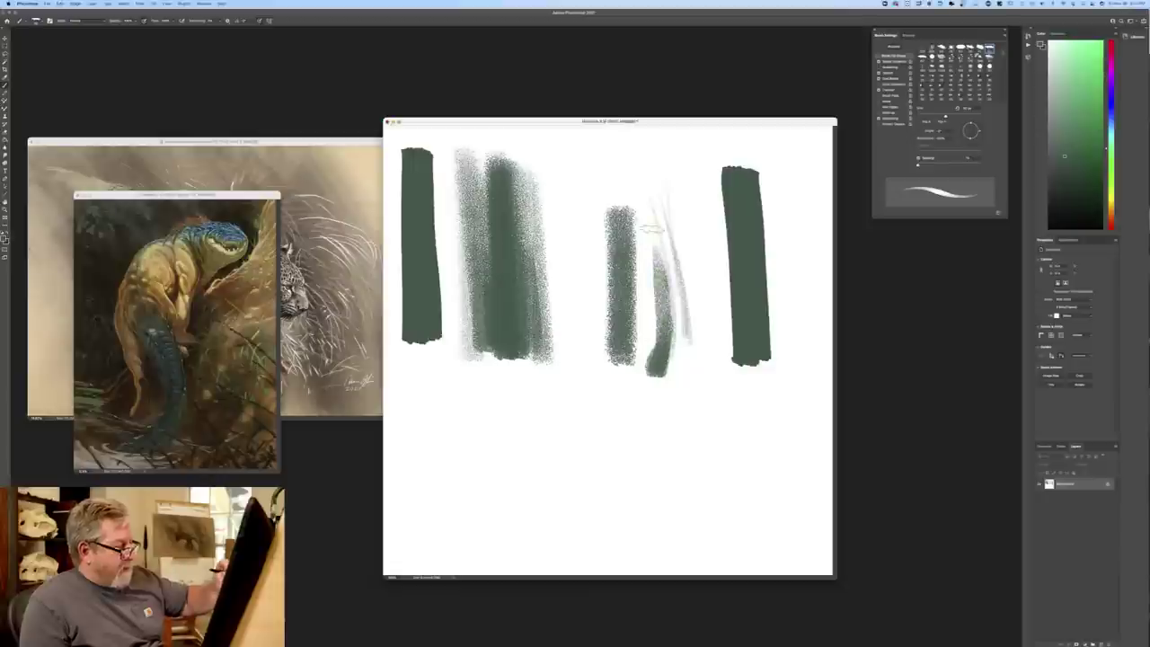
- Paint a fan of thin, curved, tapering strokes across the lower-left part of the test canvas
drag(579, 292, 587, 449)
drag(571, 270, 615, 510)
drag(564, 354, 505, 494)
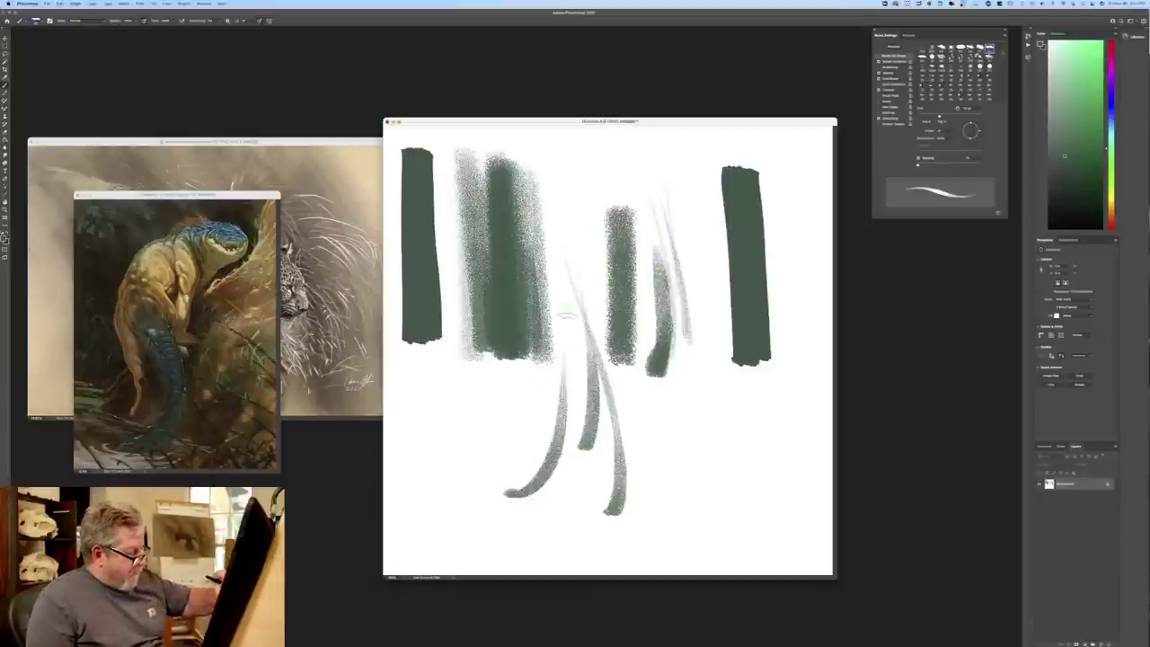
drag(528, 451, 454, 469)
drag(552, 376, 446, 433)
drag(516, 393, 409, 399)
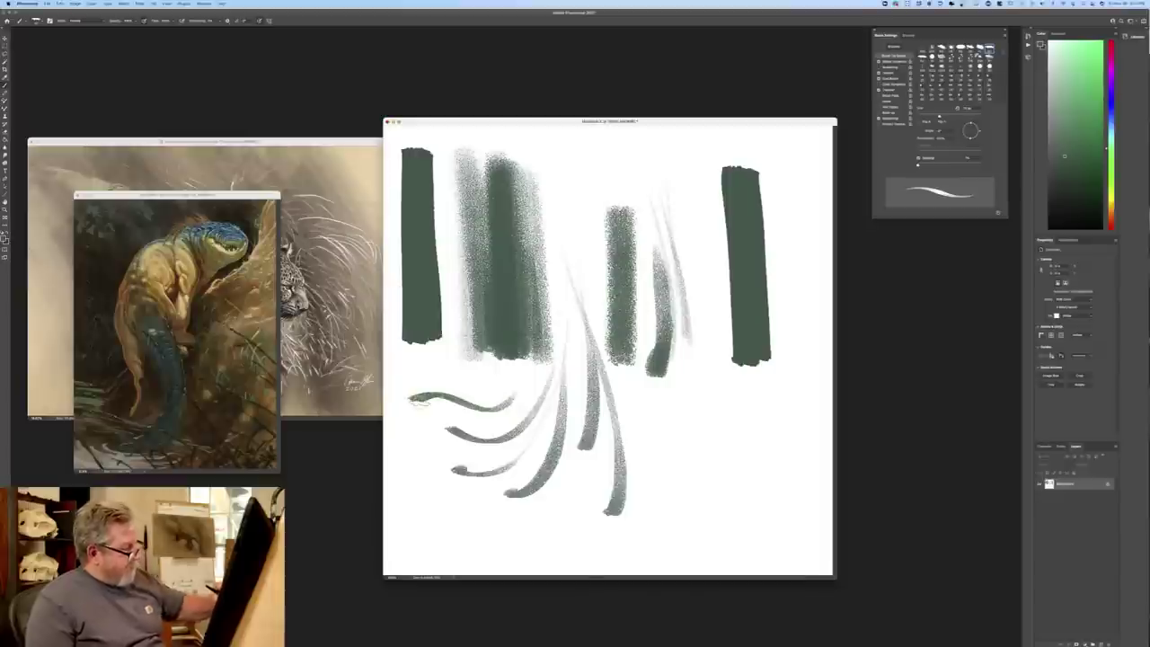
- Paint long tapering strokes downward alongside the solid bar on the canvas's right
mouse_move(693, 174)
mouse_down()
mouse_move(695, 497)
mouse_move(685, 171)
mouse_move(698, 503)
mouse_up()
drag(695, 357, 687, 426)
drag(697, 303, 688, 419)
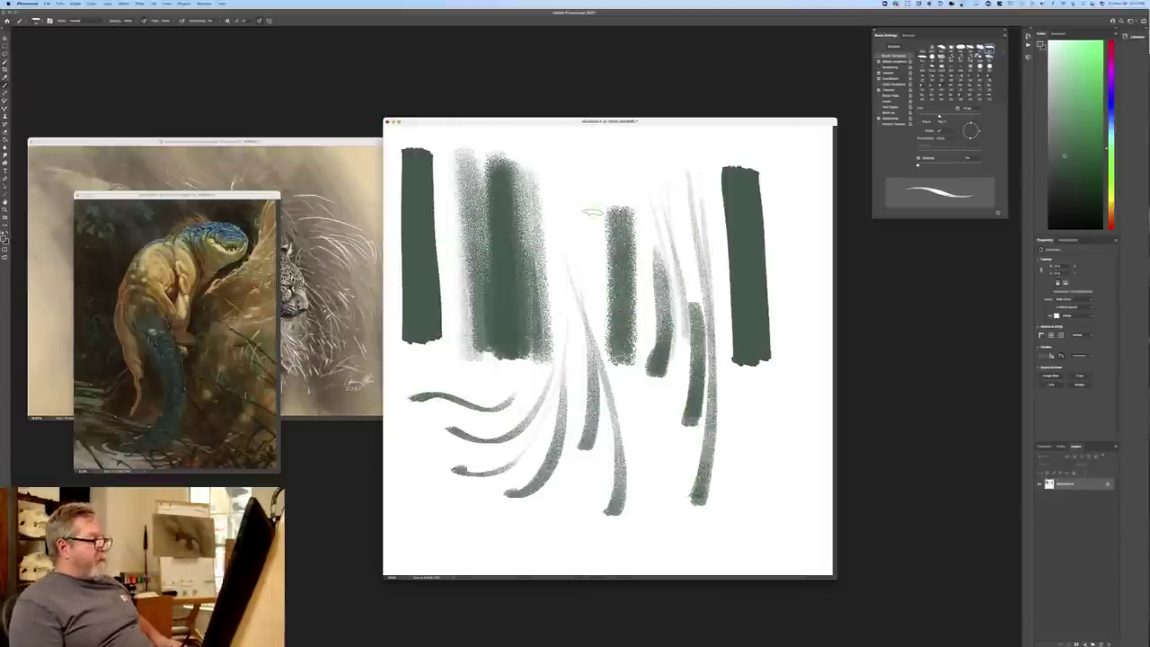
- Add crossing diagonal strokes in the upper middle of the test canvas and close that document without saving
drag(590, 167, 561, 220)
drag(599, 171, 551, 242)
drag(538, 182, 607, 300)
mouse_move(540, 230)
mouse_down()
mouse_move(611, 341)
mouse_move(600, 333)
mouse_up()
mouse_move(519, 246)
mouse_down()
mouse_move(593, 336)
mouse_move(598, 365)
mouse_up()
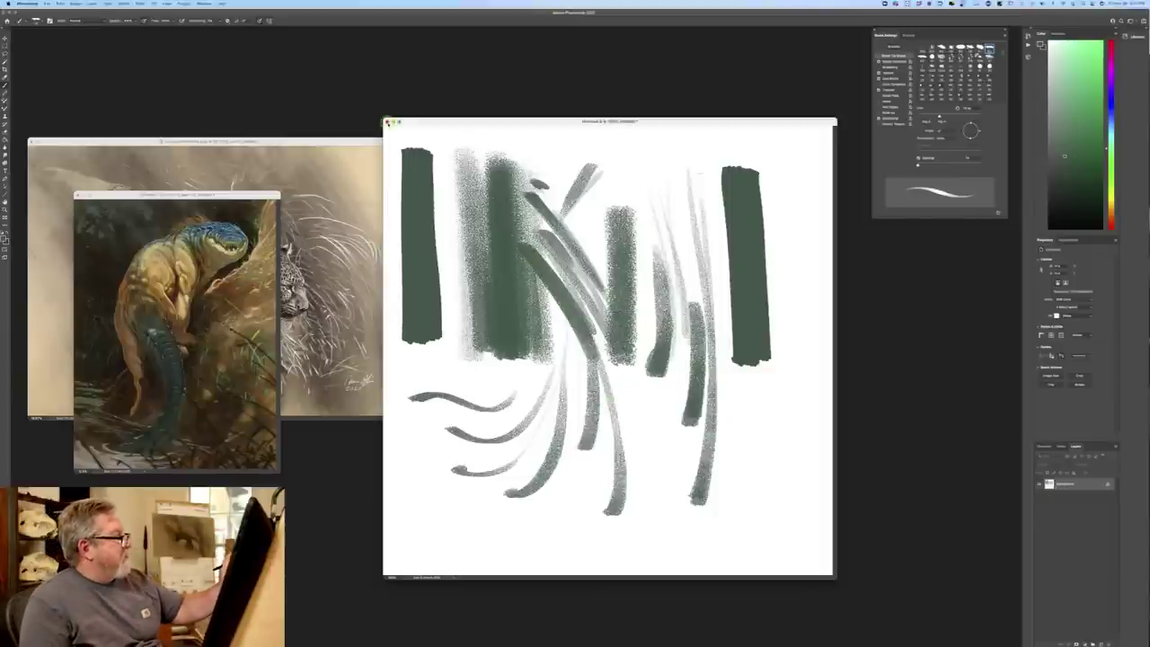
click(387, 122)
click(563, 212)
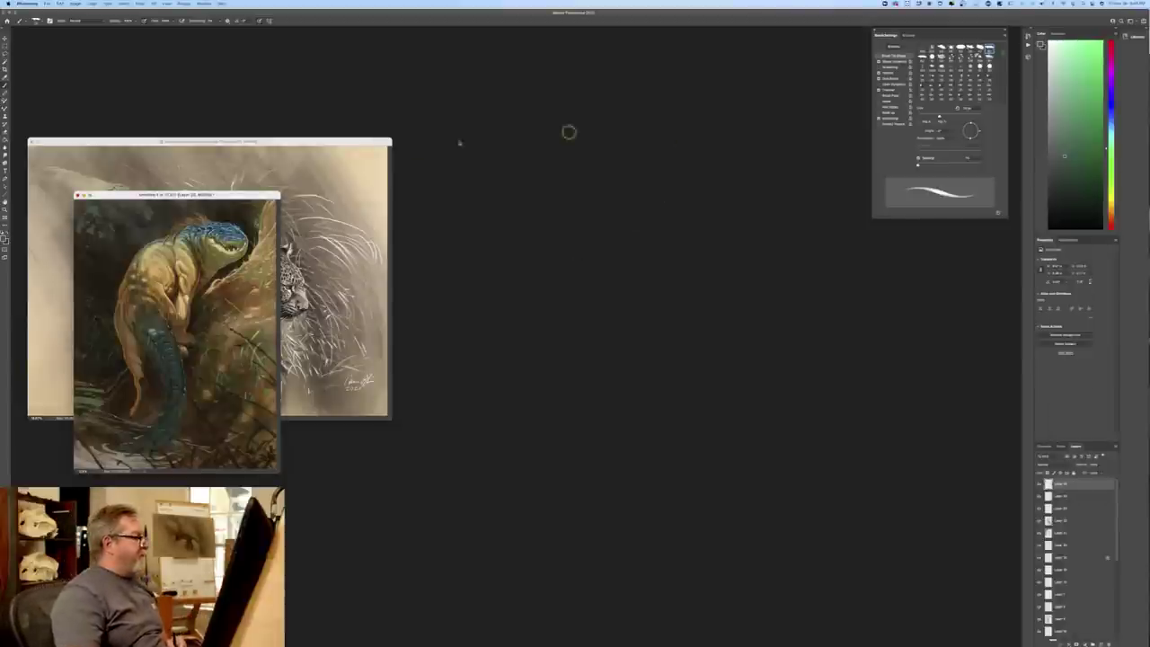
- Move the creature painting's window clear of the leopard image, enlarge it and display it in full-screen mode
drag(249, 199, 639, 149)
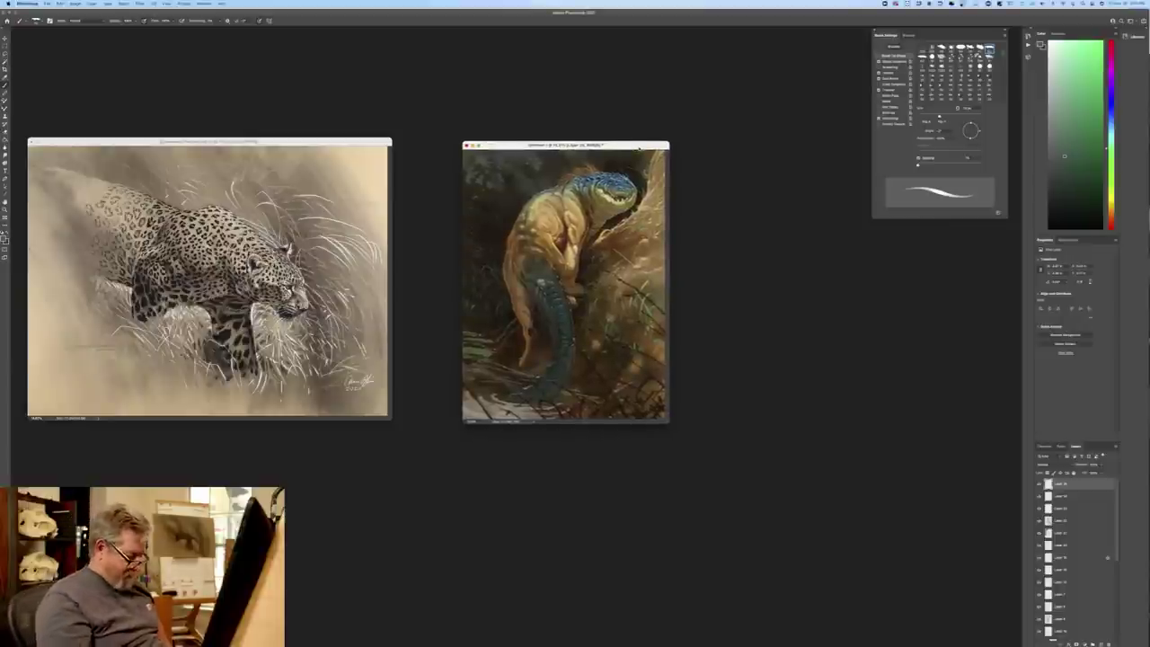
key(super+plus)
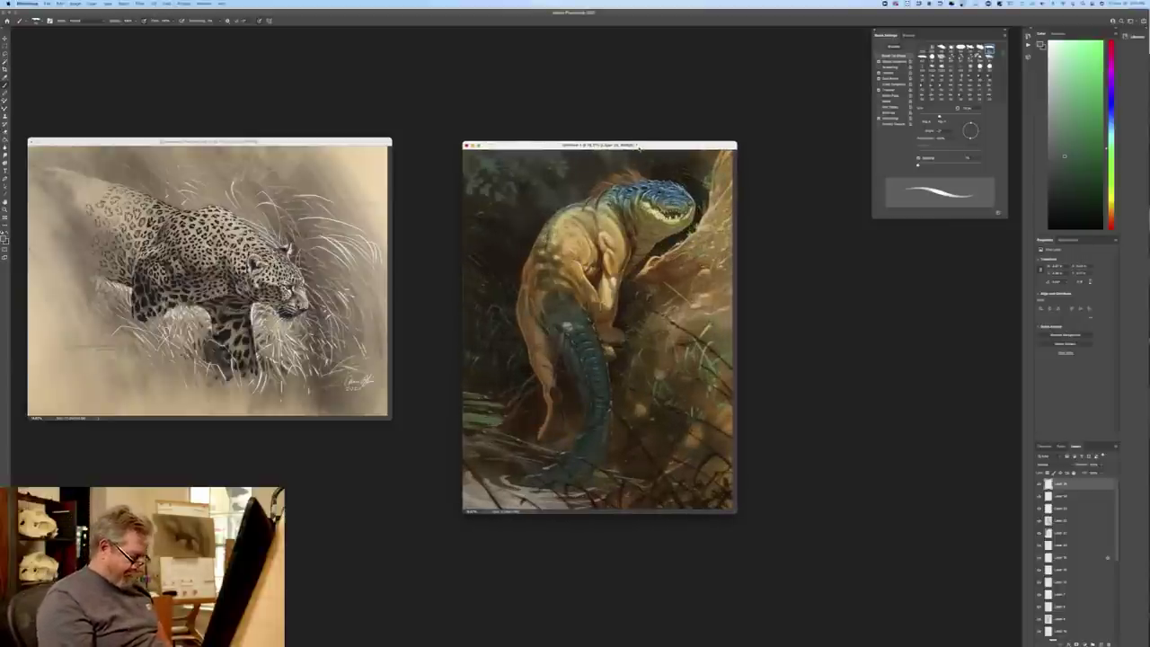
key(f)
key(super+plus)
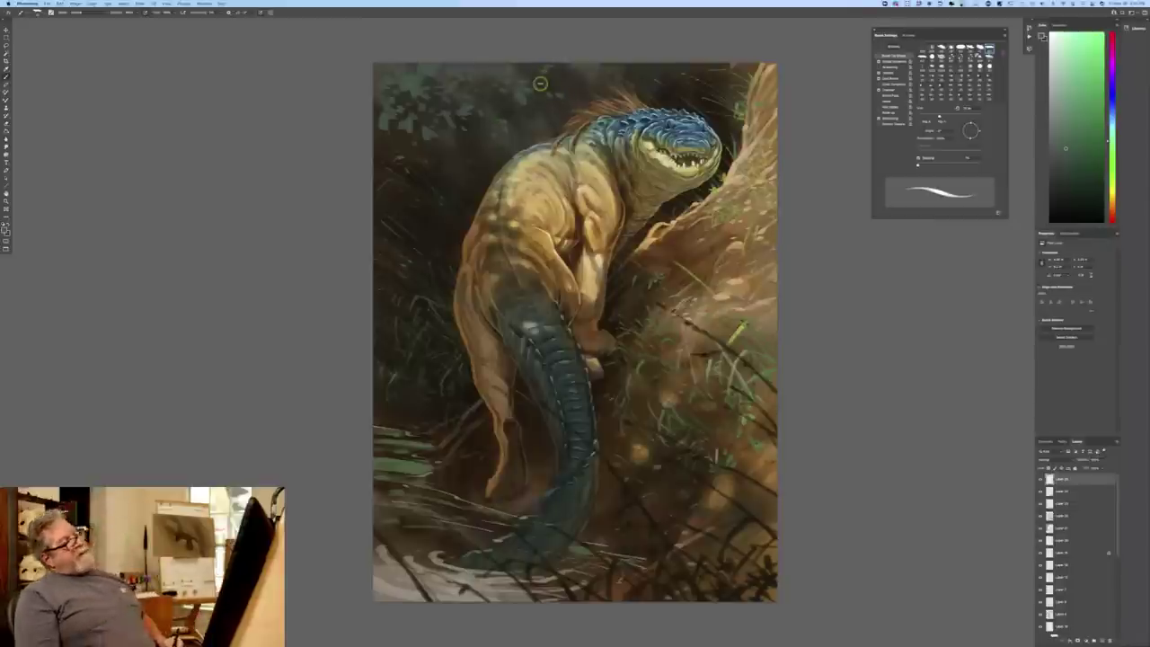
- Add a new layer directly beneath the top layer and choose a branching twig brush from the foliage brushes
click(1062, 492)
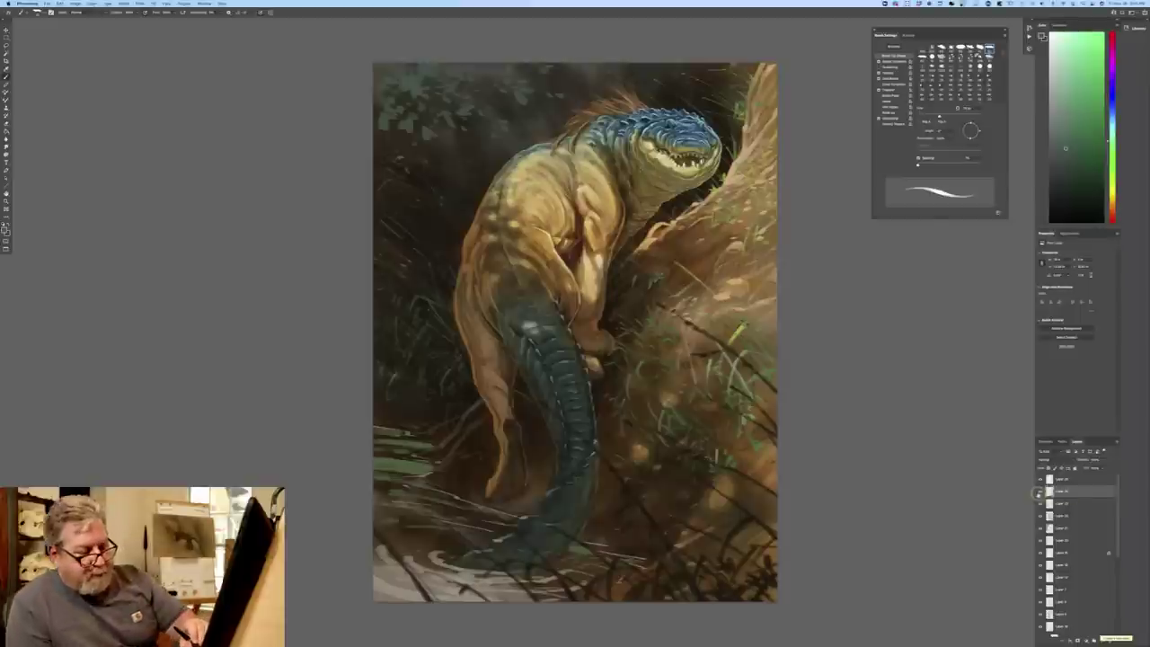
click(1101, 639)
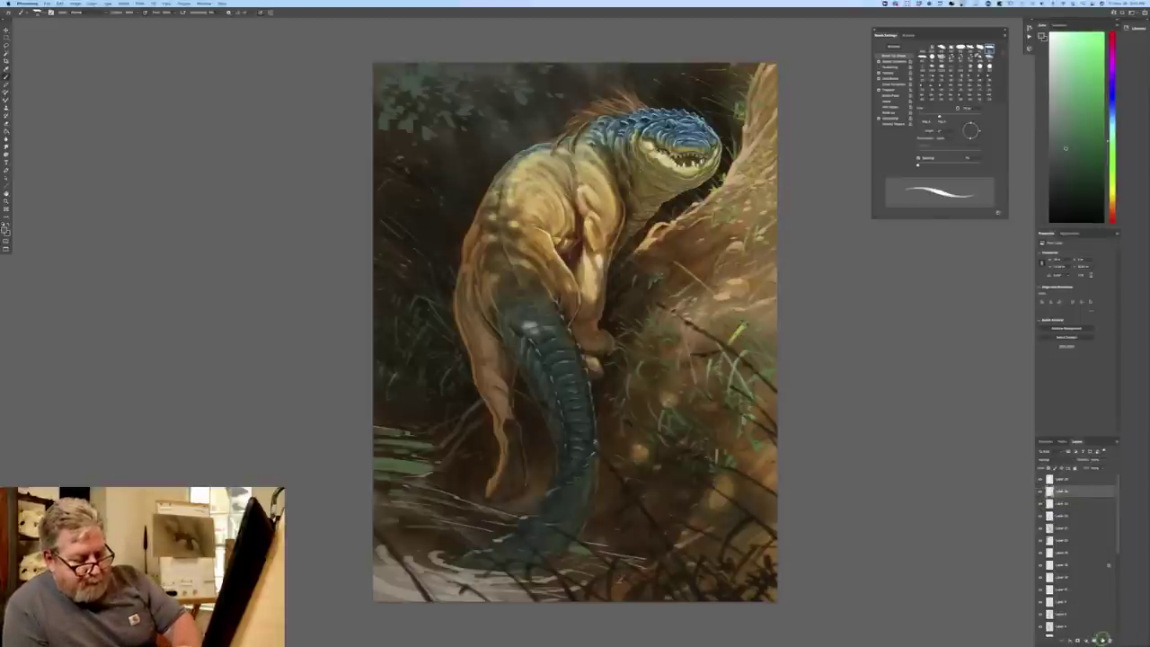
click(36, 12)
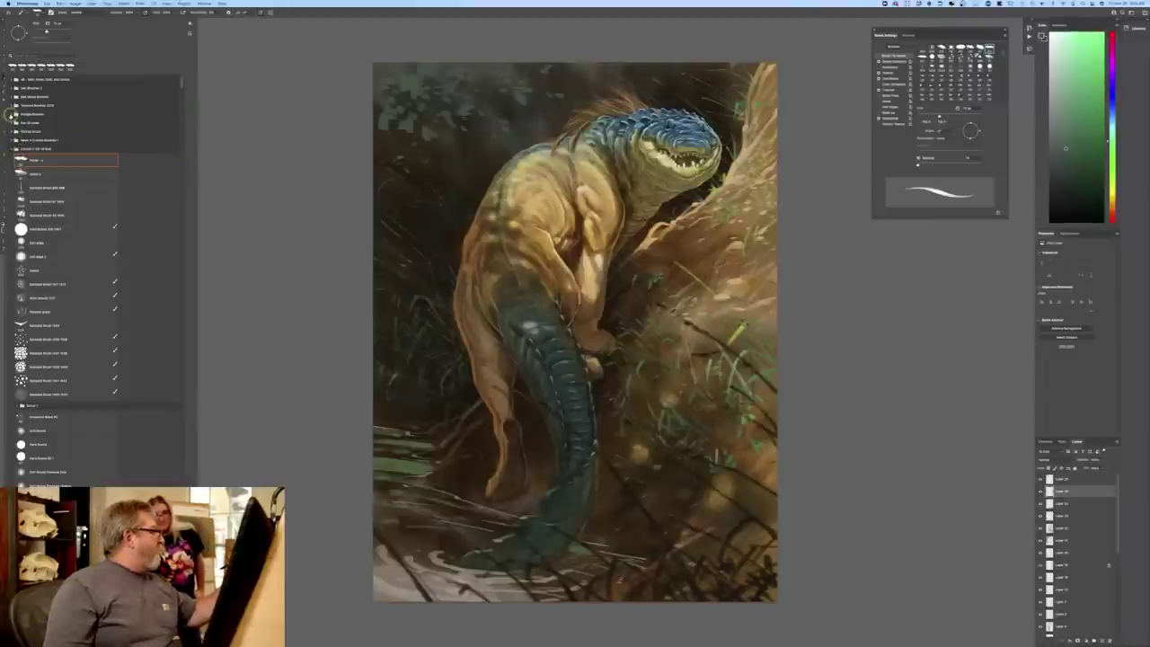
click(14, 117)
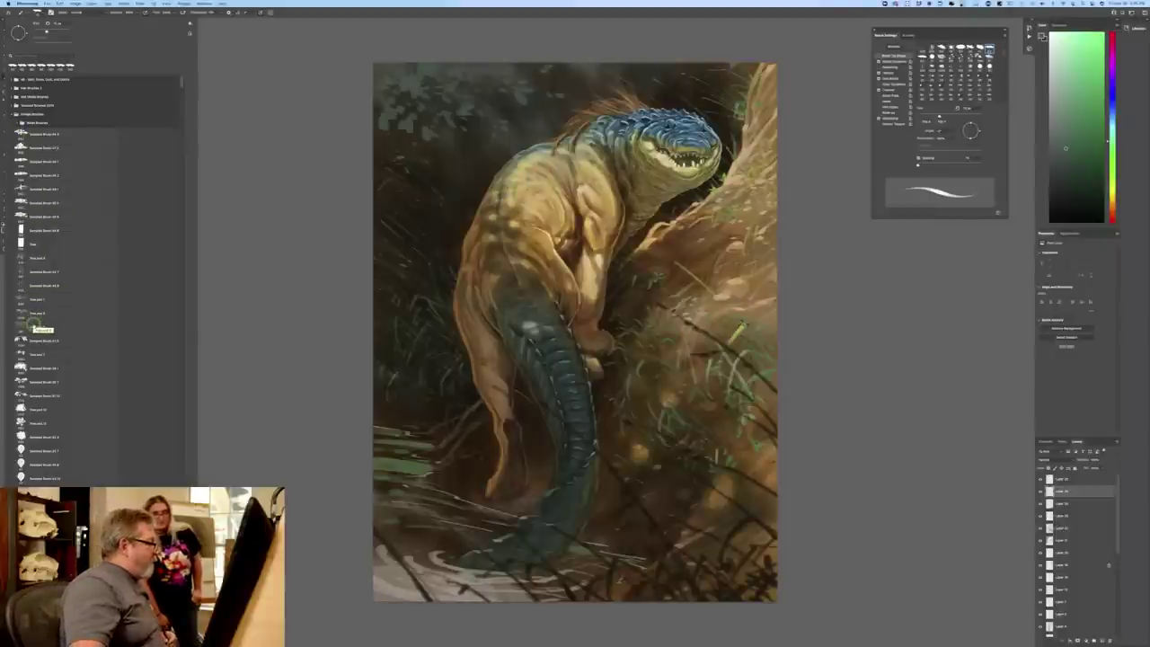
click(34, 326)
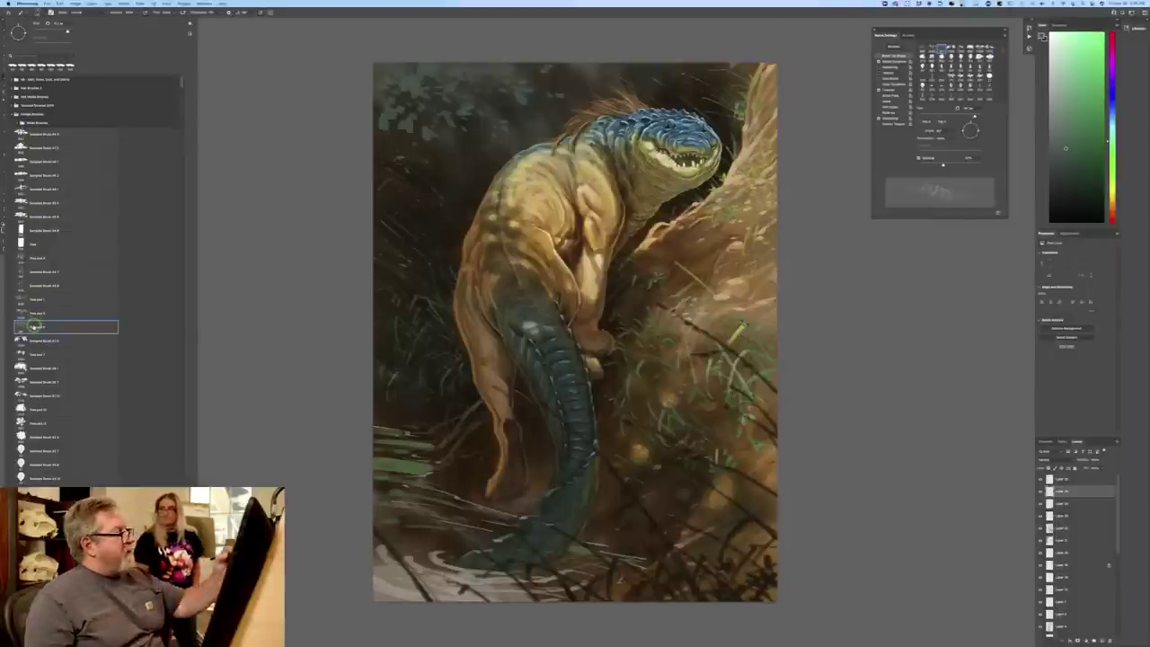
click(394, 73)
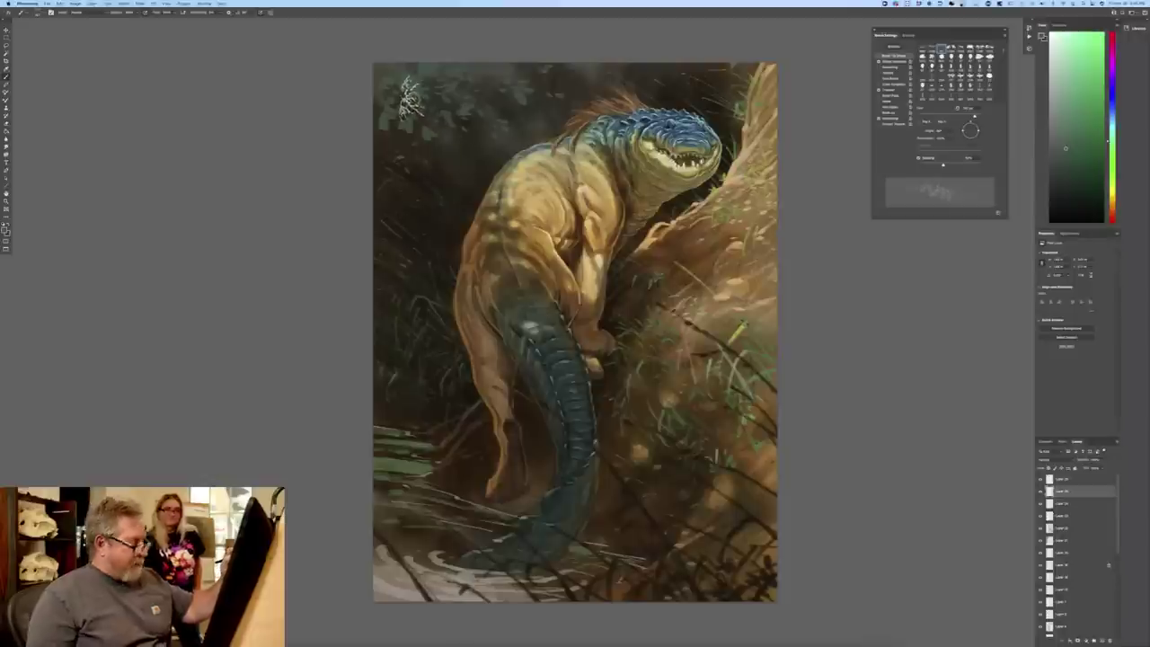
- Set the foreground colour to a muted, darker grey-blue and brush twigs over the foliage in the painting's upper-left corner
click(6, 230)
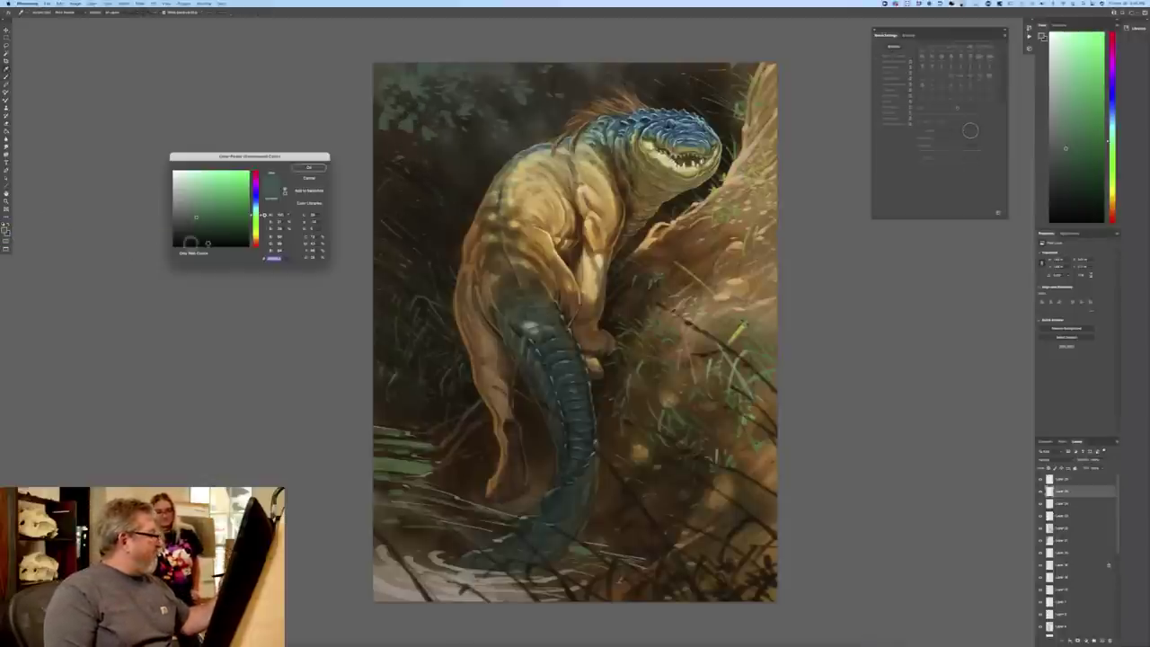
click(257, 205)
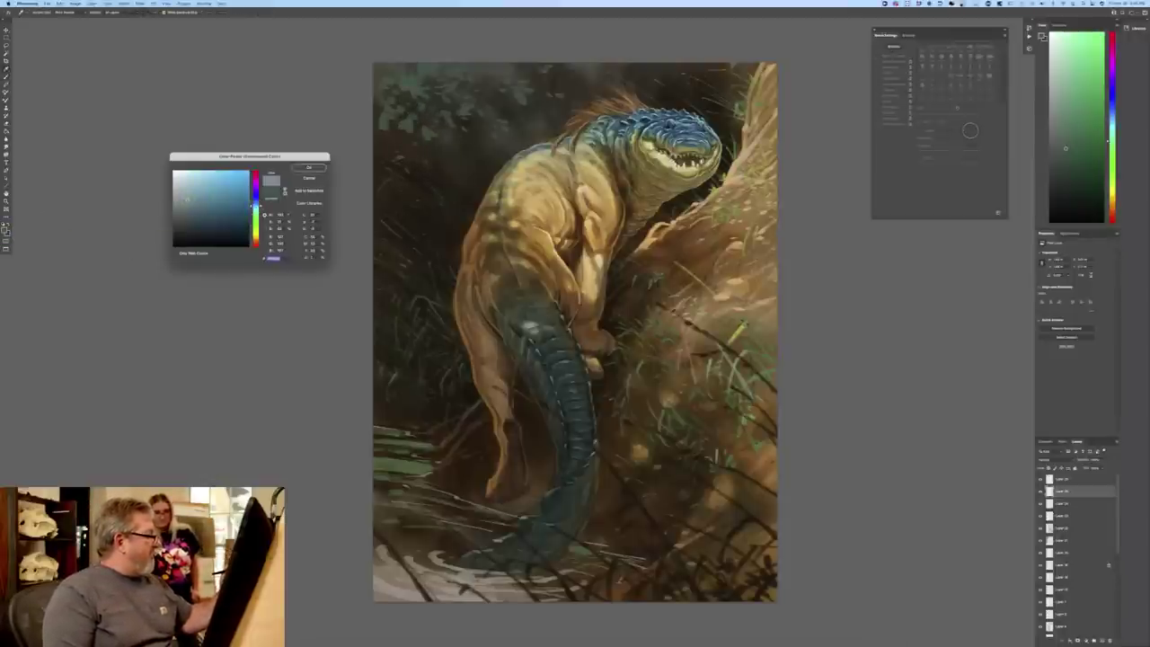
click(308, 167)
click(9, 232)
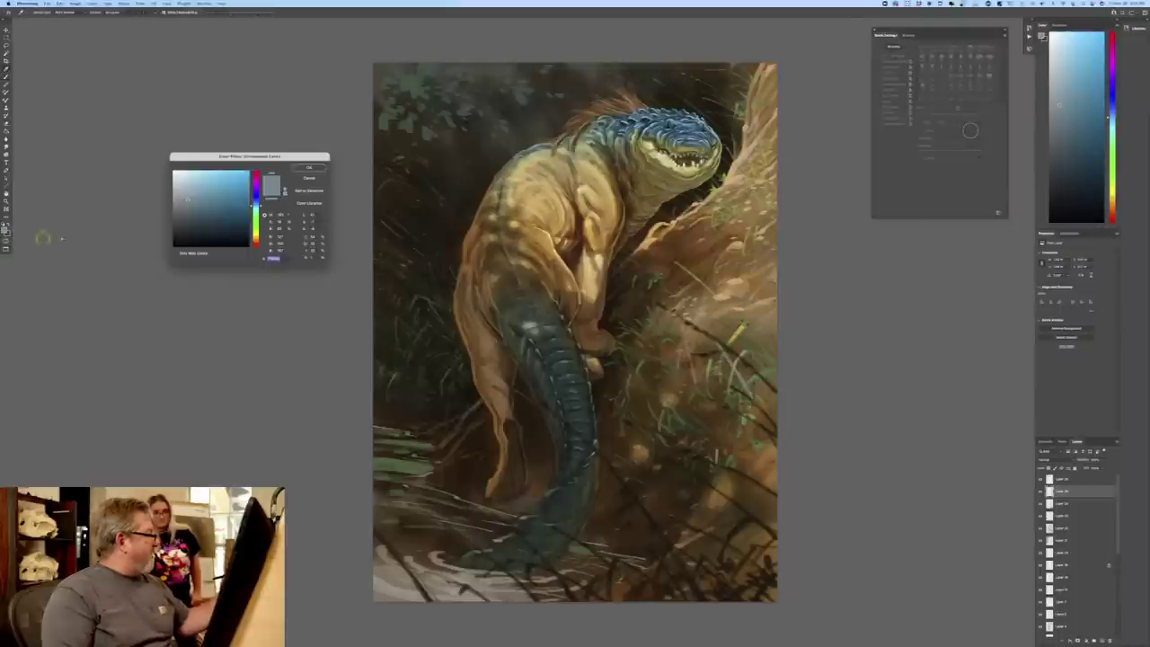
click(184, 218)
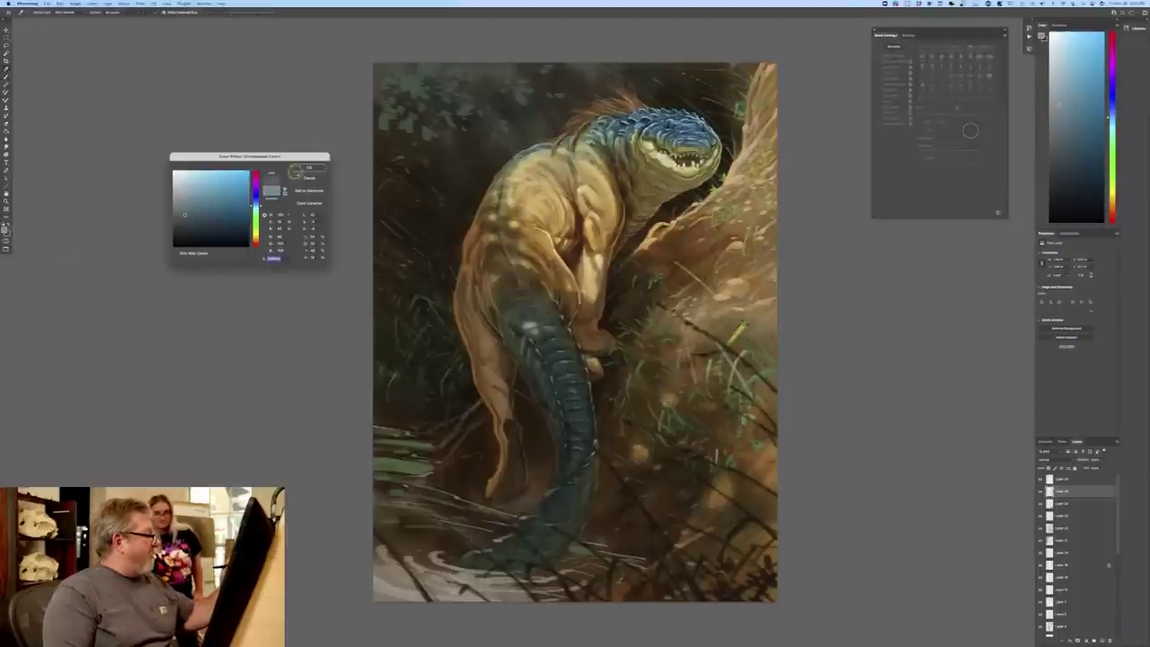
click(309, 167)
mouse_move(404, 100)
mouse_down()
mouse_move(387, 67)
mouse_move(451, 137)
mouse_up()
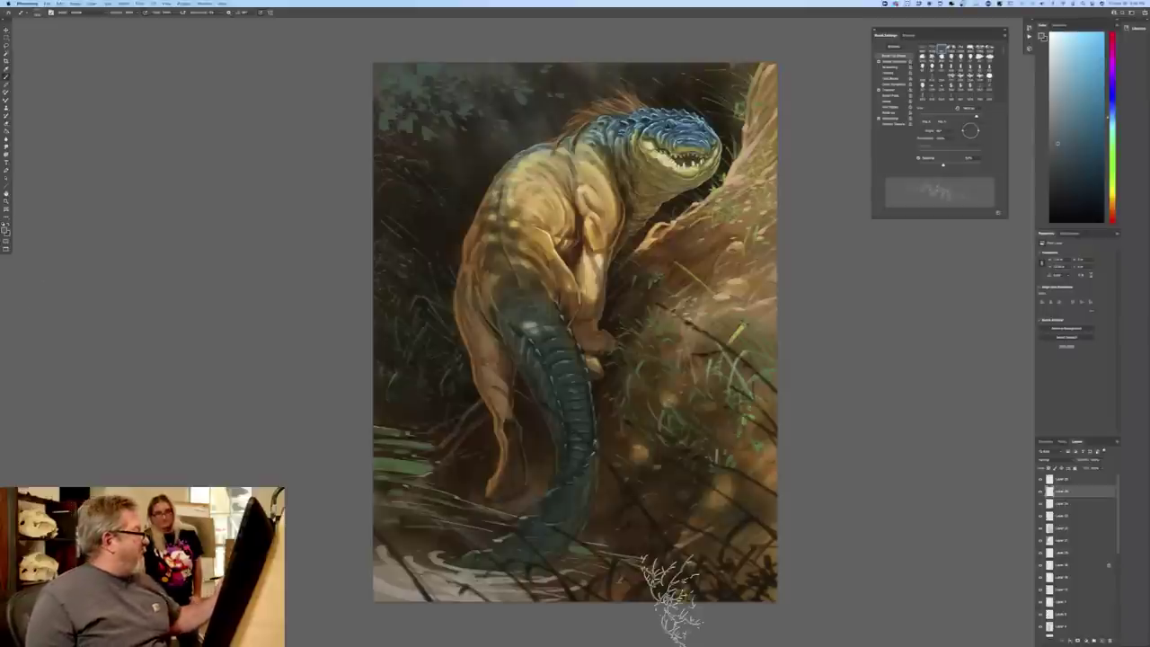
- Set the foreground colour to a dark golden brown, starting from a shade sampled in the painting's background
click(6, 231)
click(438, 244)
drag(216, 226, 237, 212)
click(308, 167)
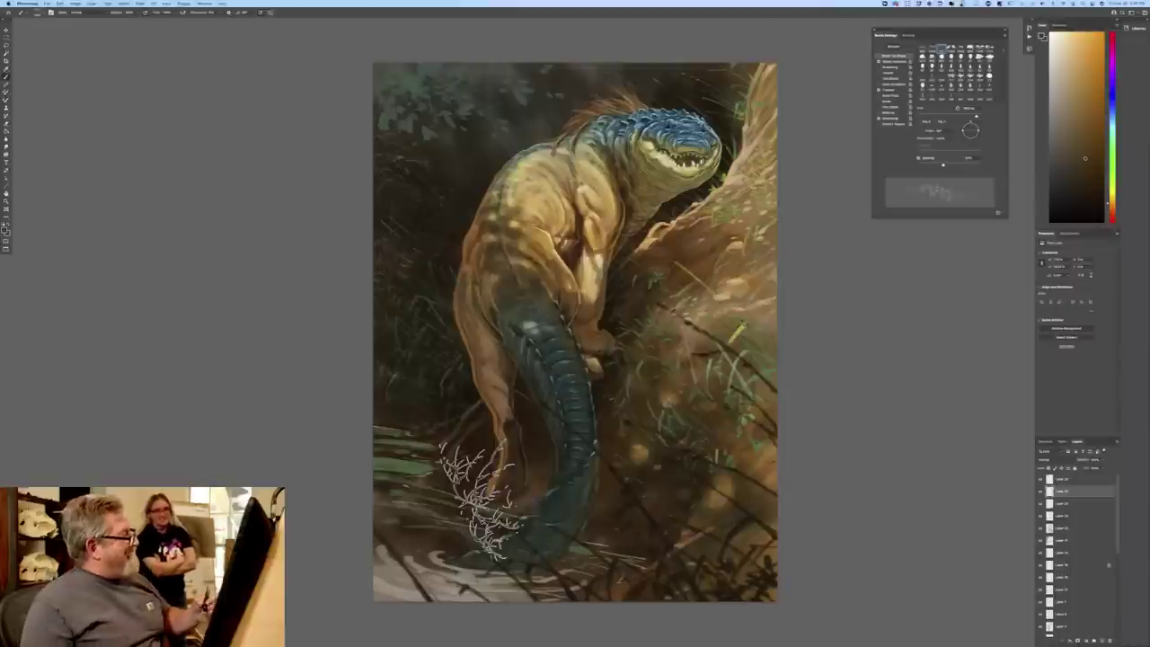
- Select the top layer and switch from the twig brush to the tapered painting brush in the brush presets
click(1058, 481)
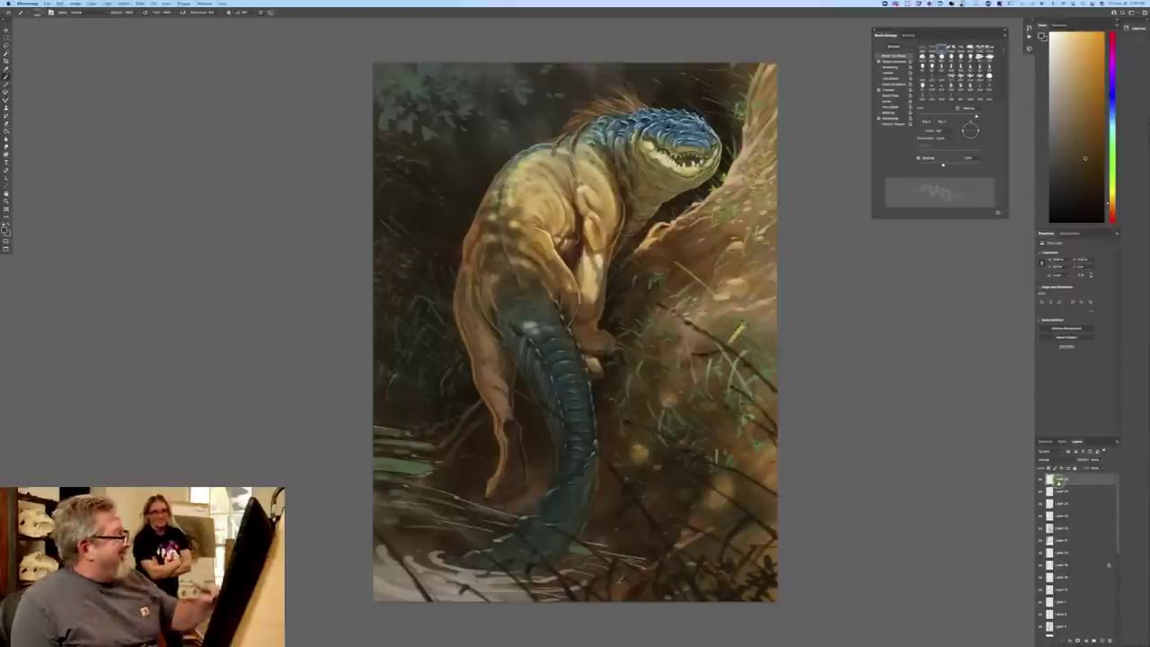
click(38, 14)
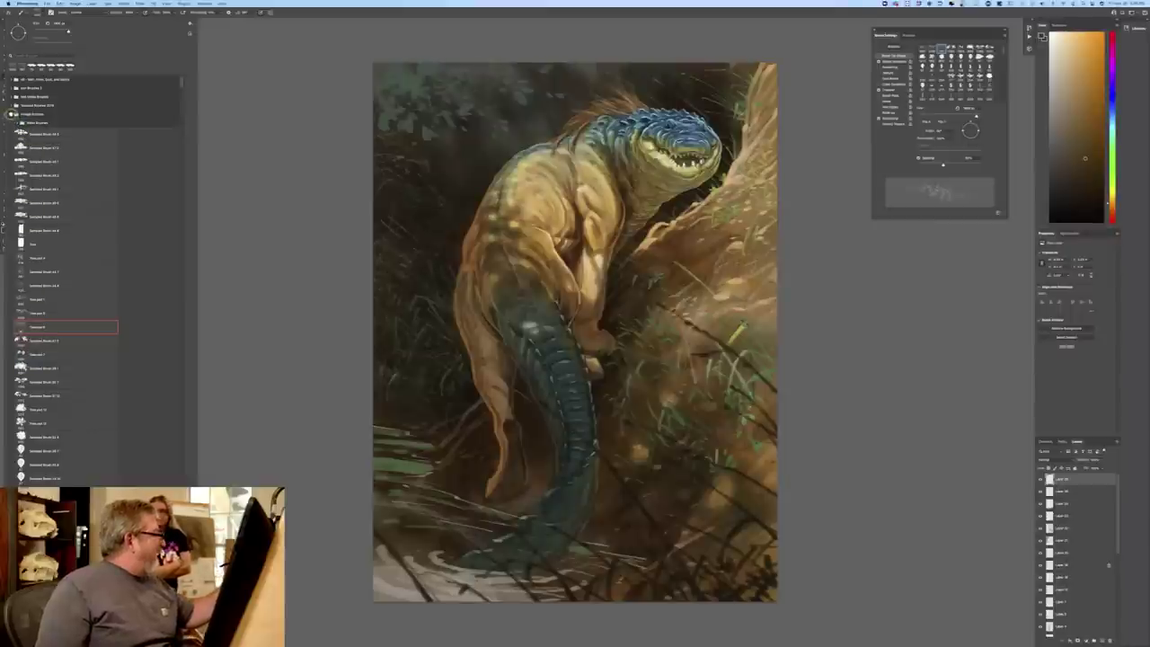
click(17, 123)
click(34, 160)
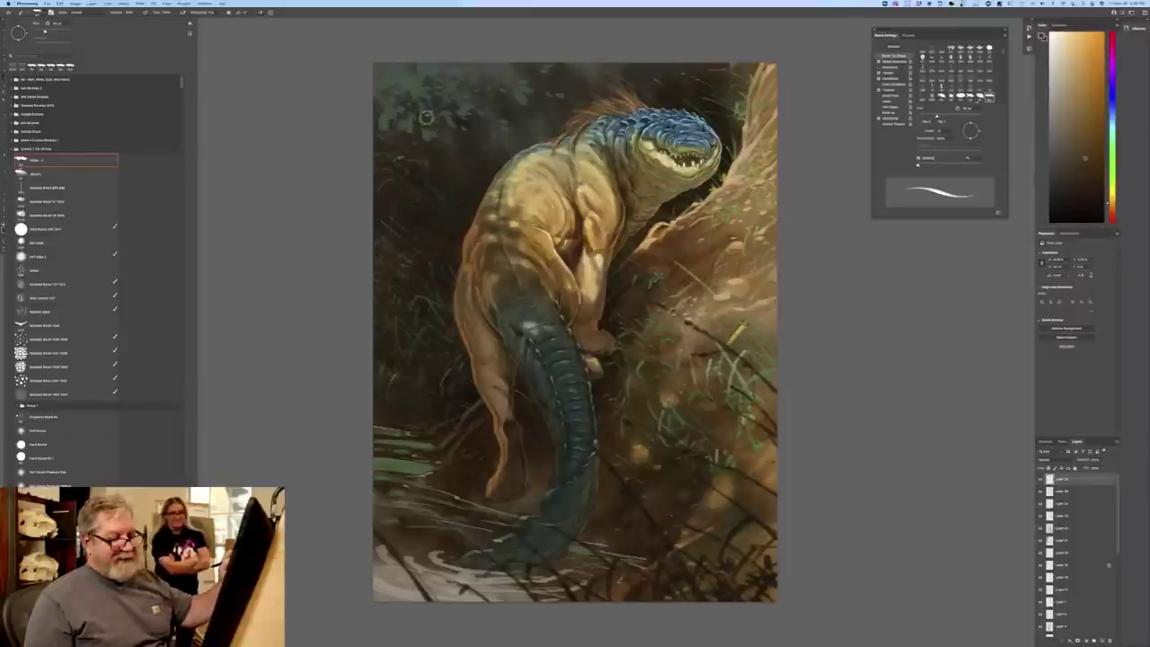
click(410, 89)
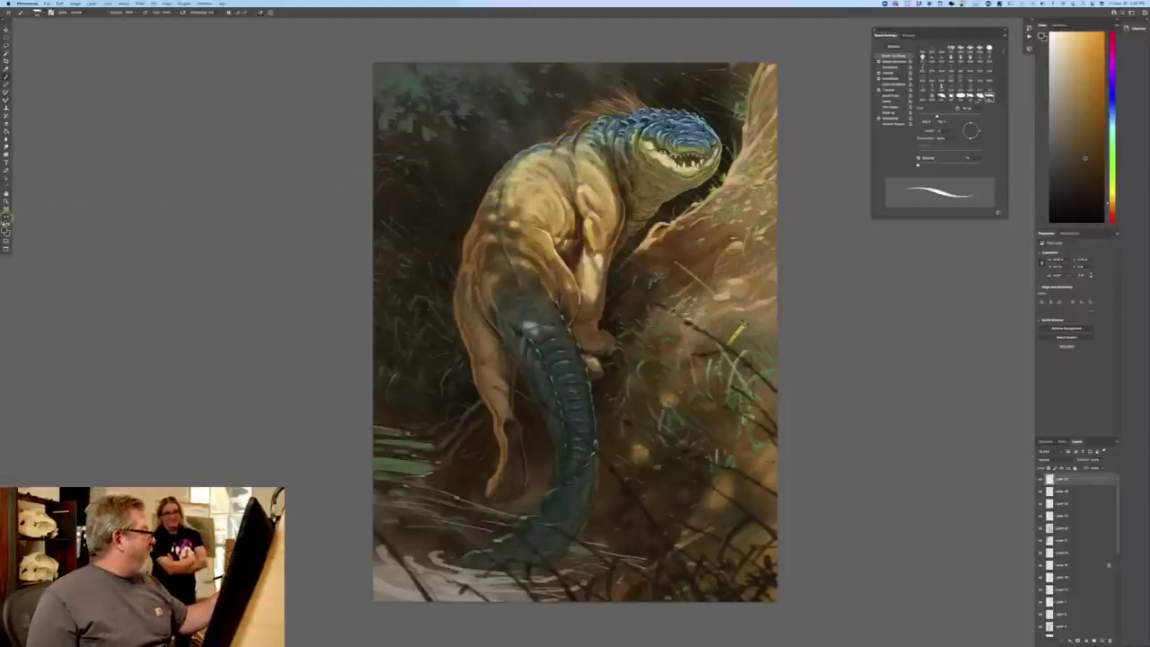
- Set the foreground colour to a mid green based on the upper-left foliage and dab brighter leaves there
click(6, 228)
click(402, 93)
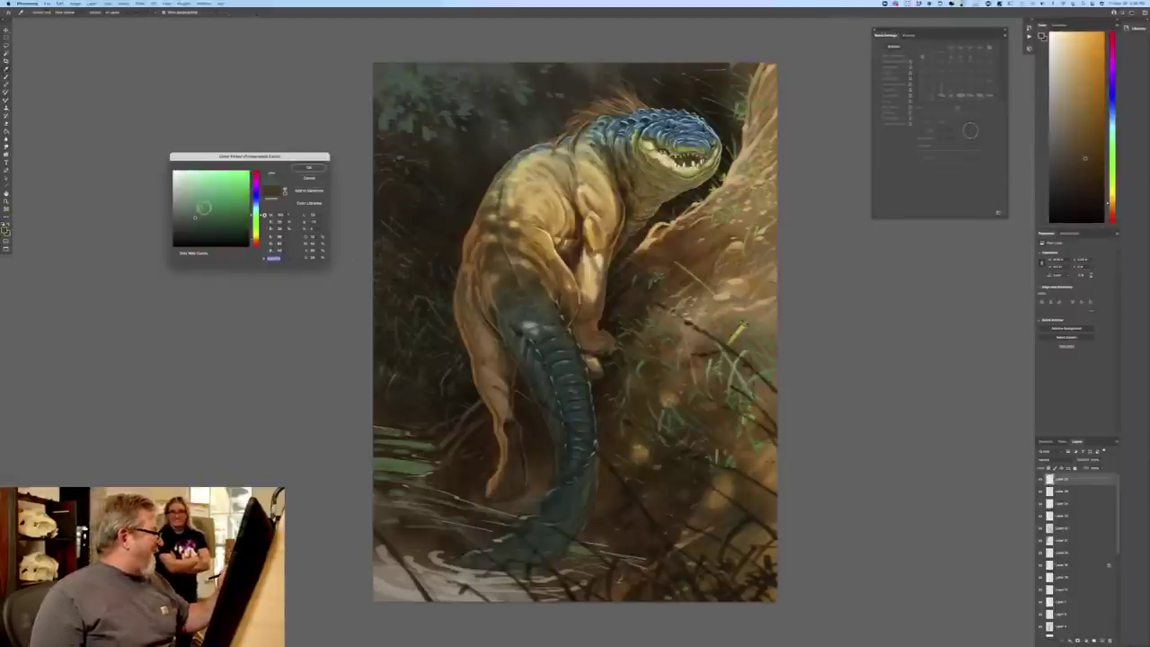
click(309, 167)
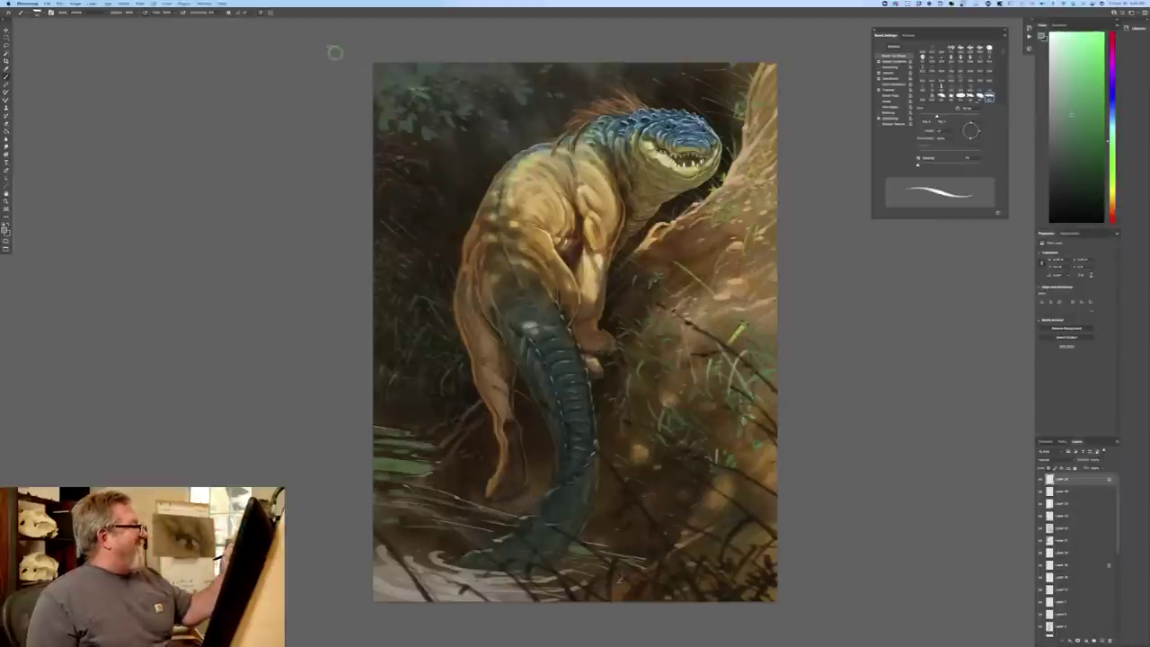
click(261, 12)
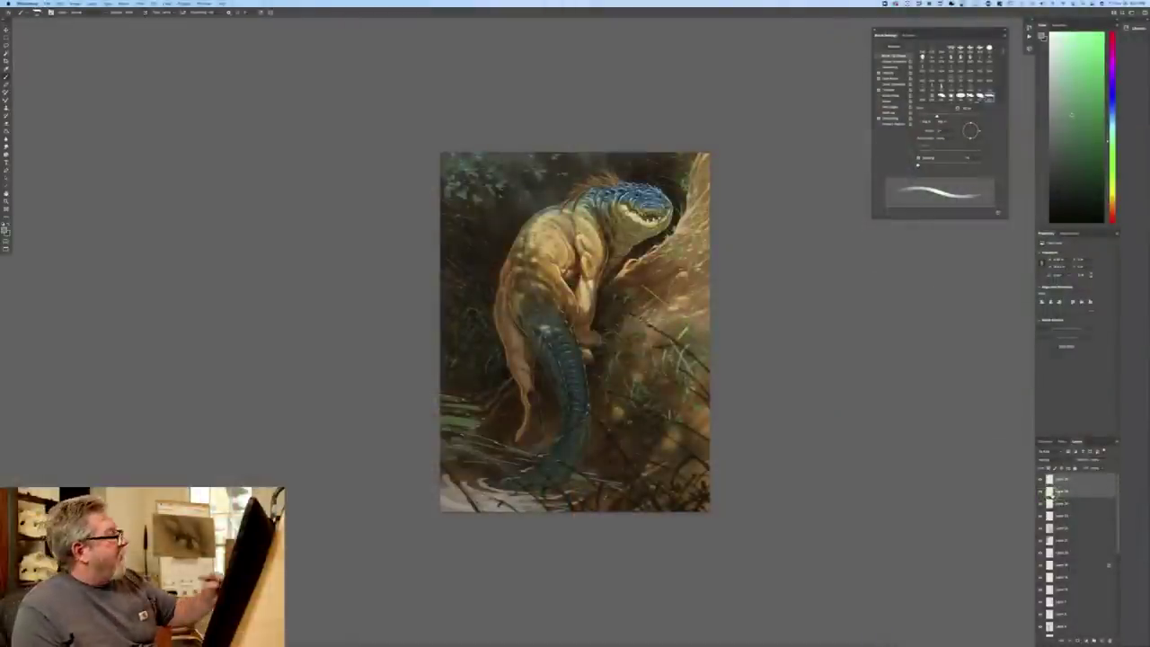
- Merge the two top layers and darken the merged layer slightly by lowering Lightness in Hue/Saturation
click(92, 4)
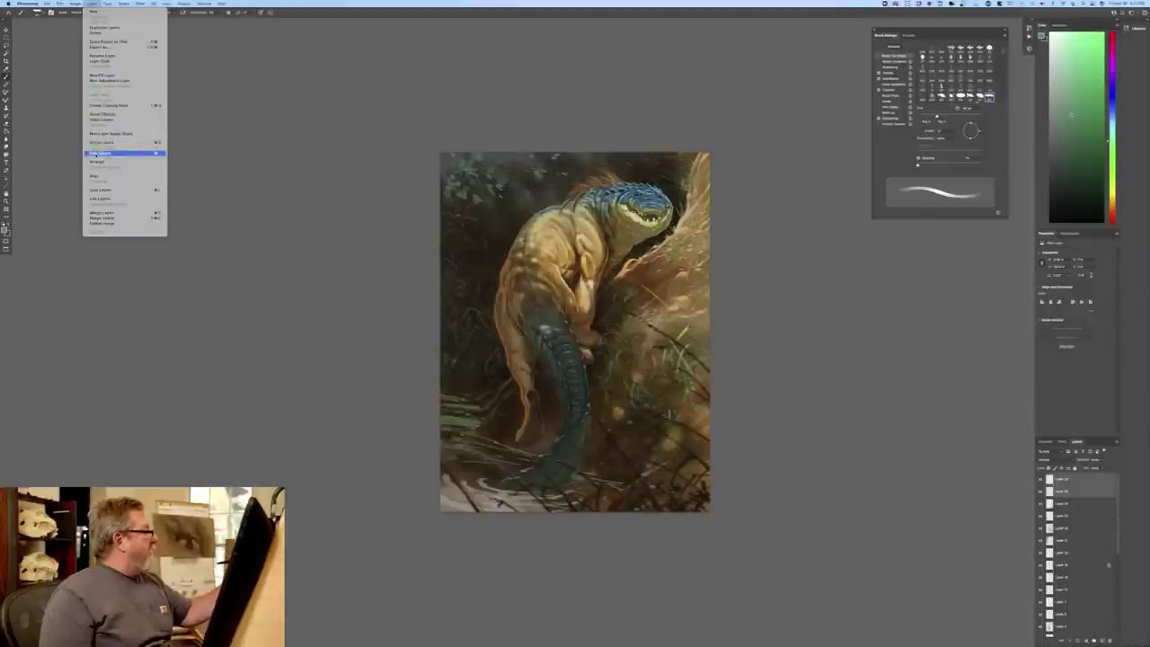
click(104, 212)
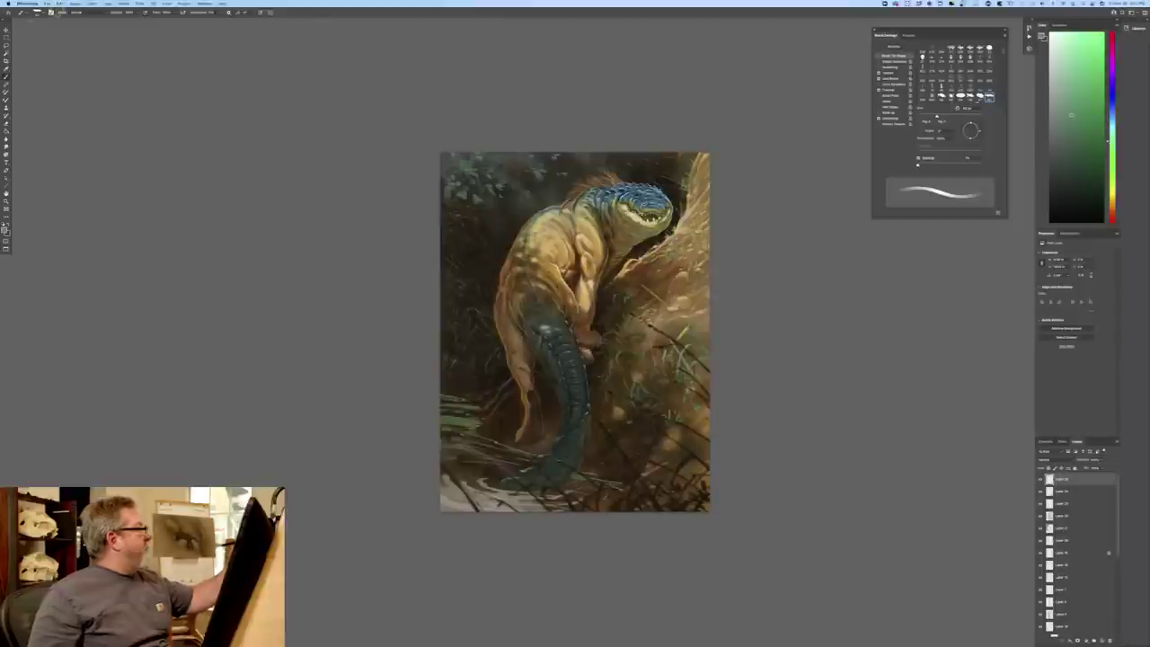
click(75, 4)
mouse_move(90, 19)
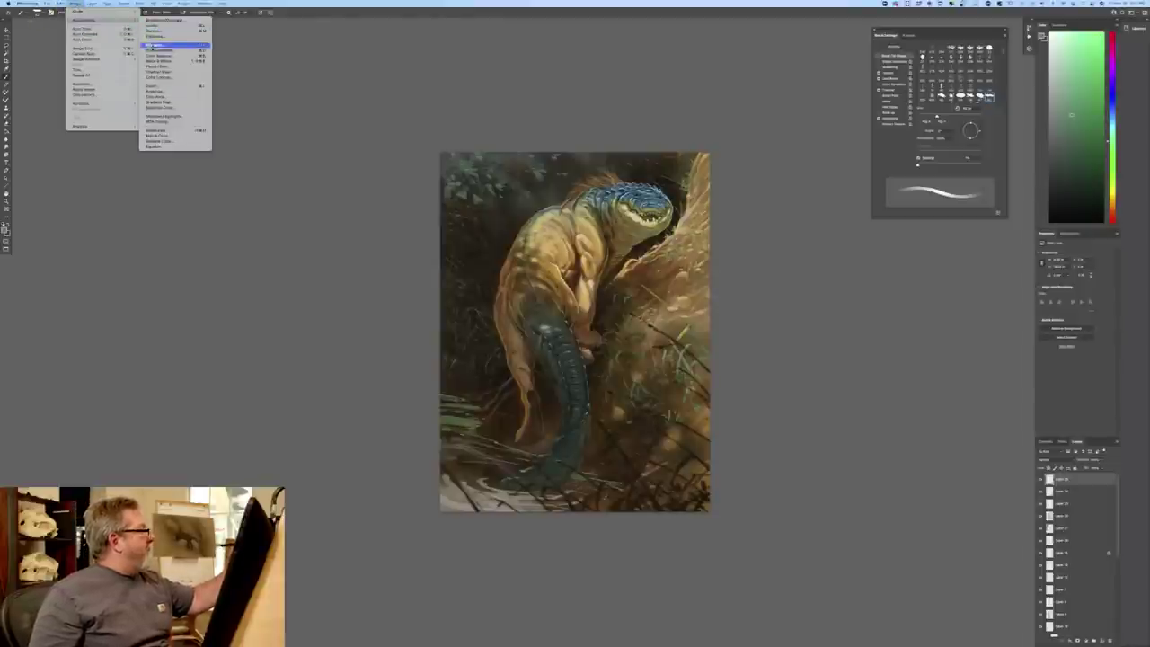
click(155, 51)
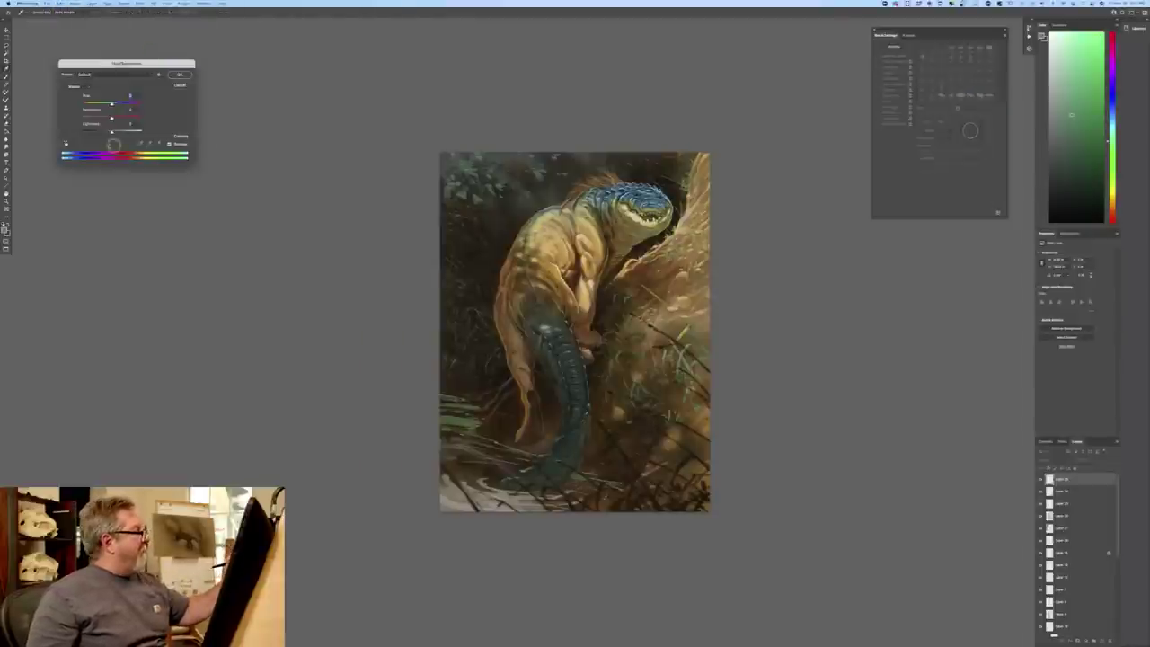
drag(110, 132, 109, 131)
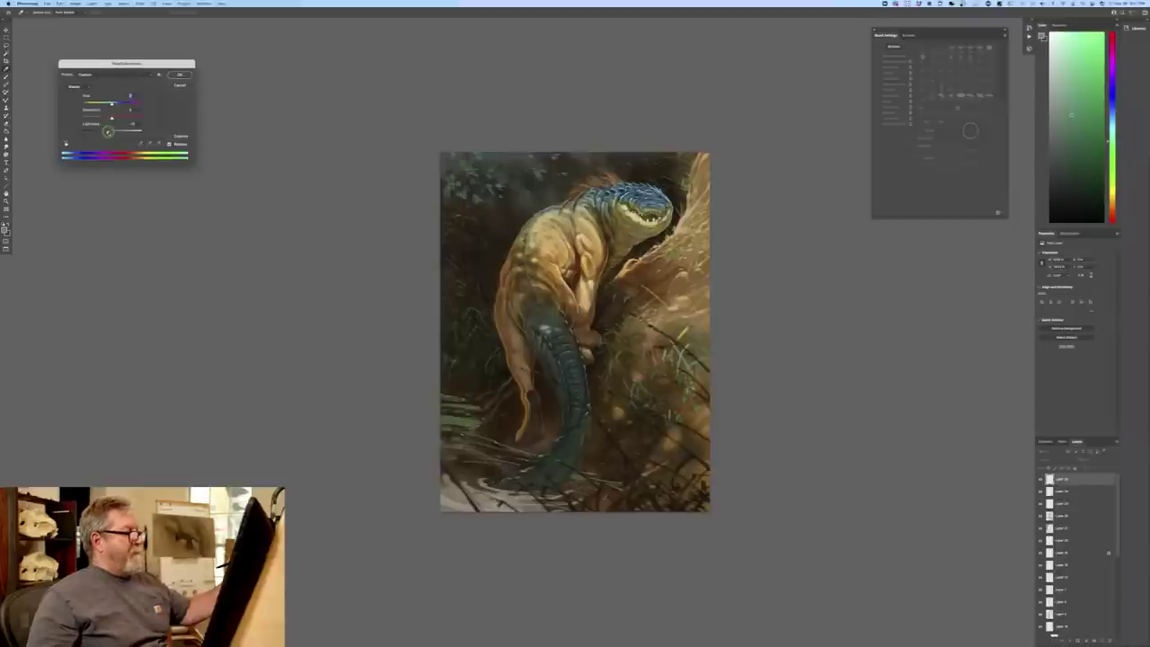
click(180, 75)
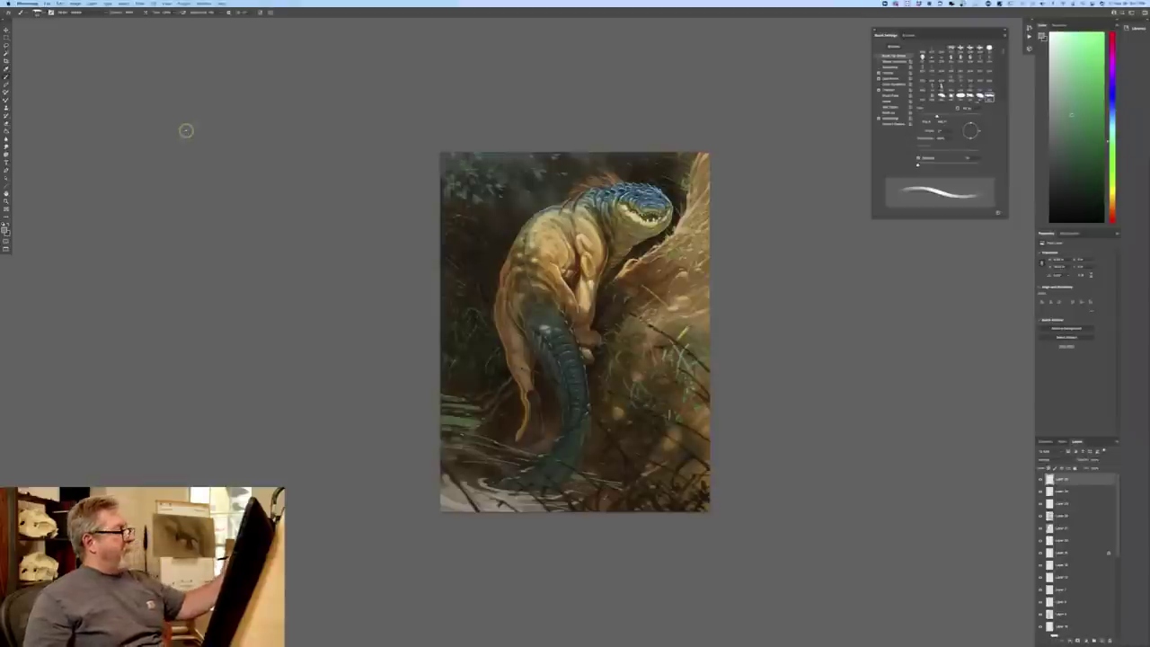
- Set the foreground colour to a medium golden brown, starting from a shade sampled in the shadow beside the creature's arm
key(ctrl+plus)
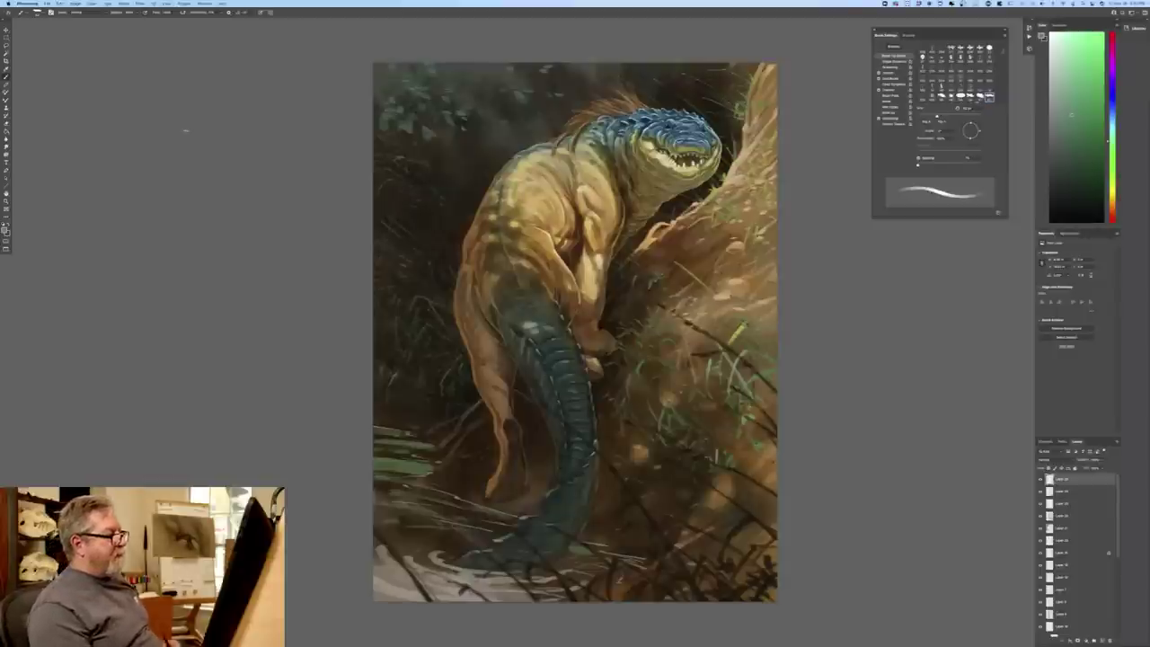
click(5, 230)
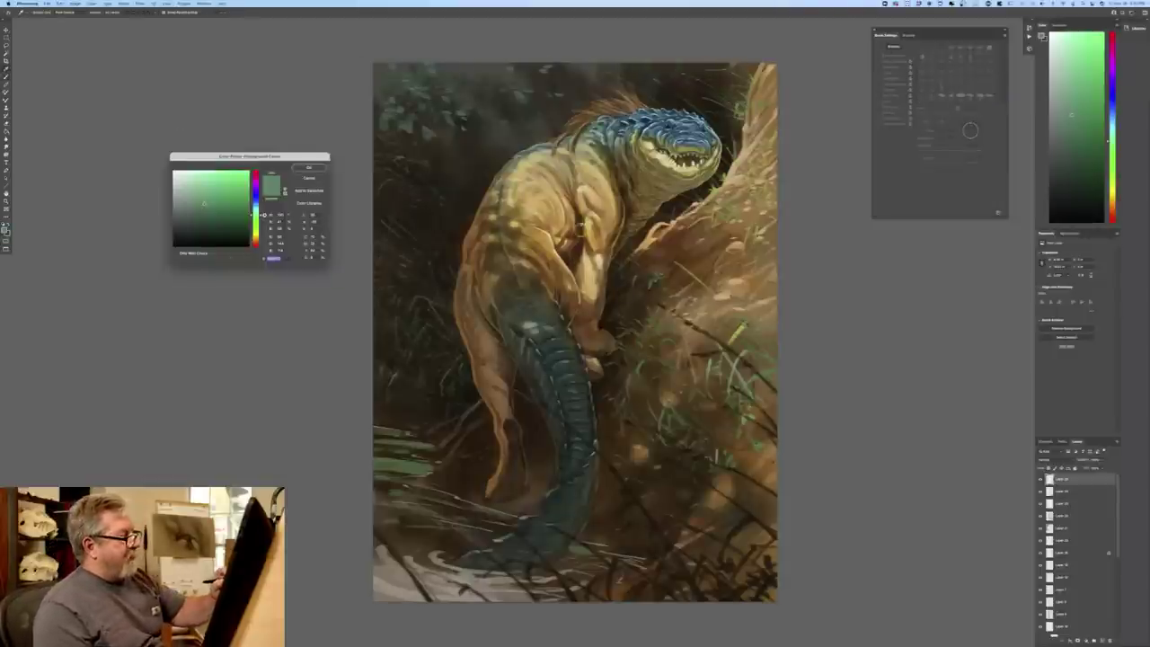
click(579, 218)
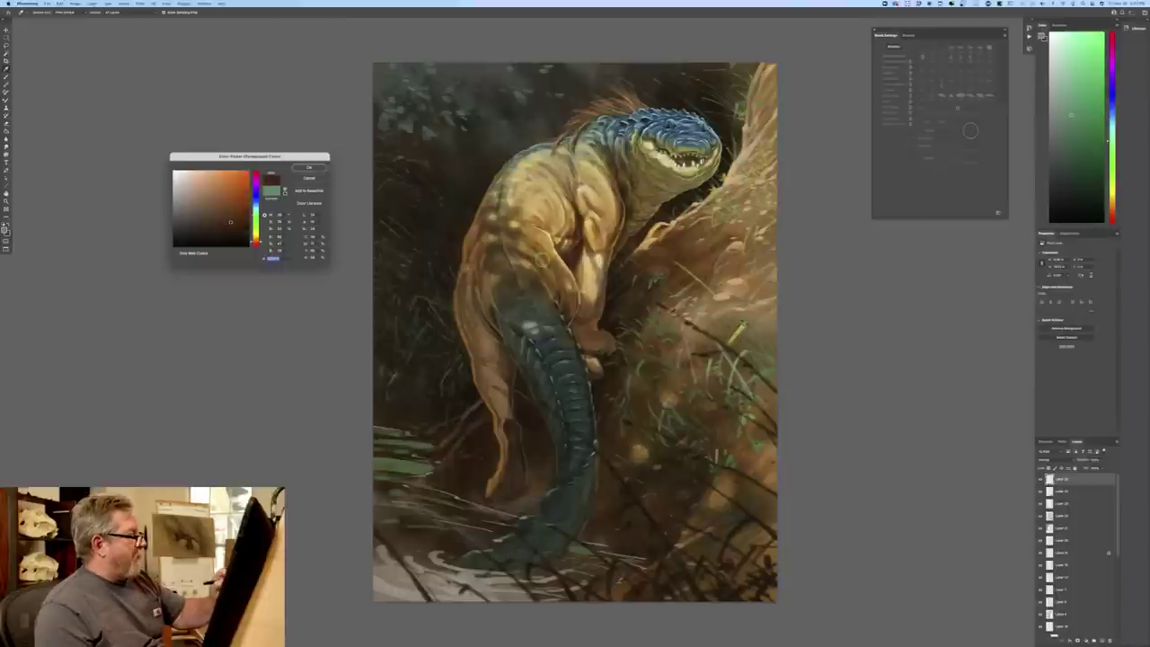
click(257, 241)
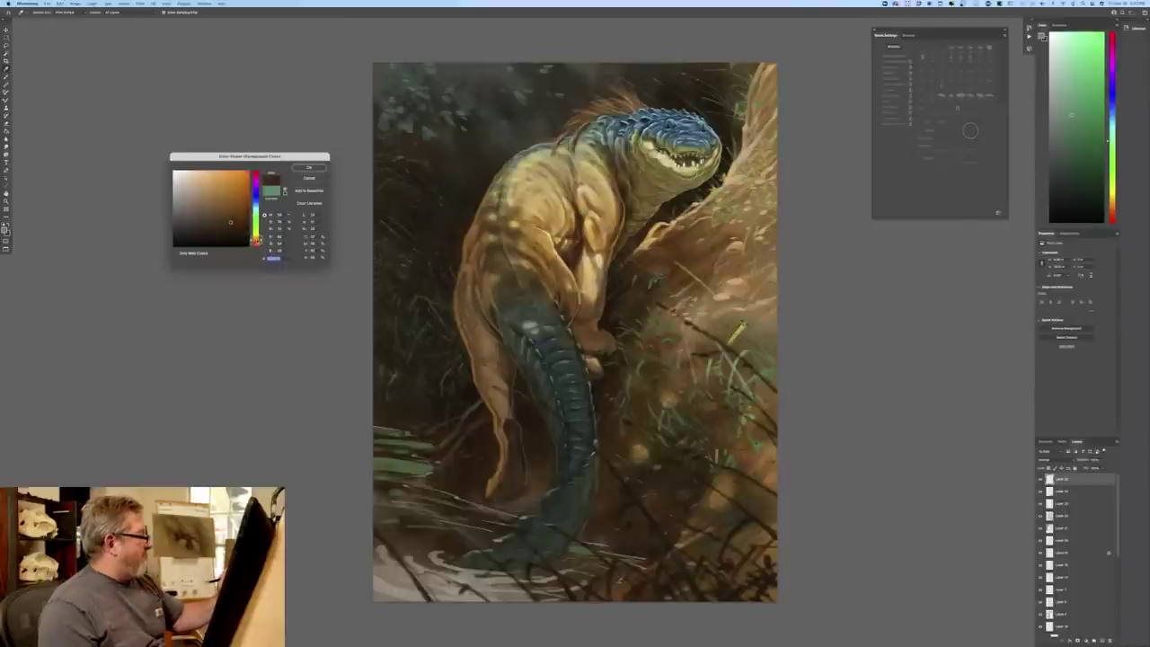
click(223, 213)
click(308, 168)
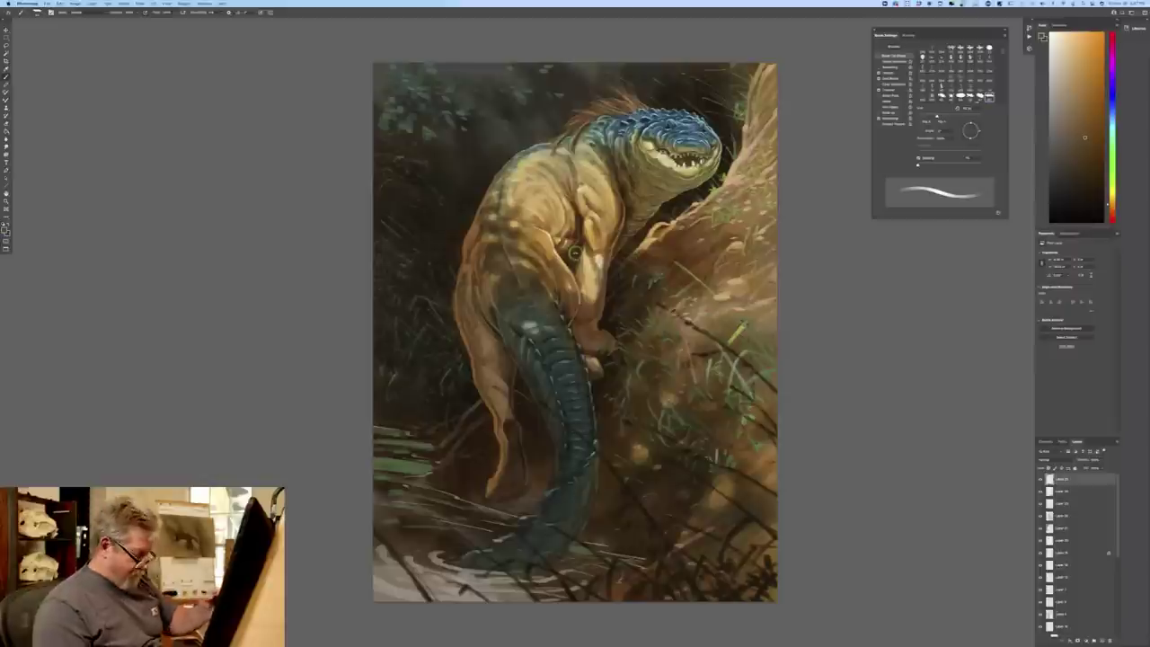
- Set the foreground colour to a pale cream based on the creature's lit forearm and paint brighter highlights along the forearm and elbow
key(super+equal)
key(super+equal)
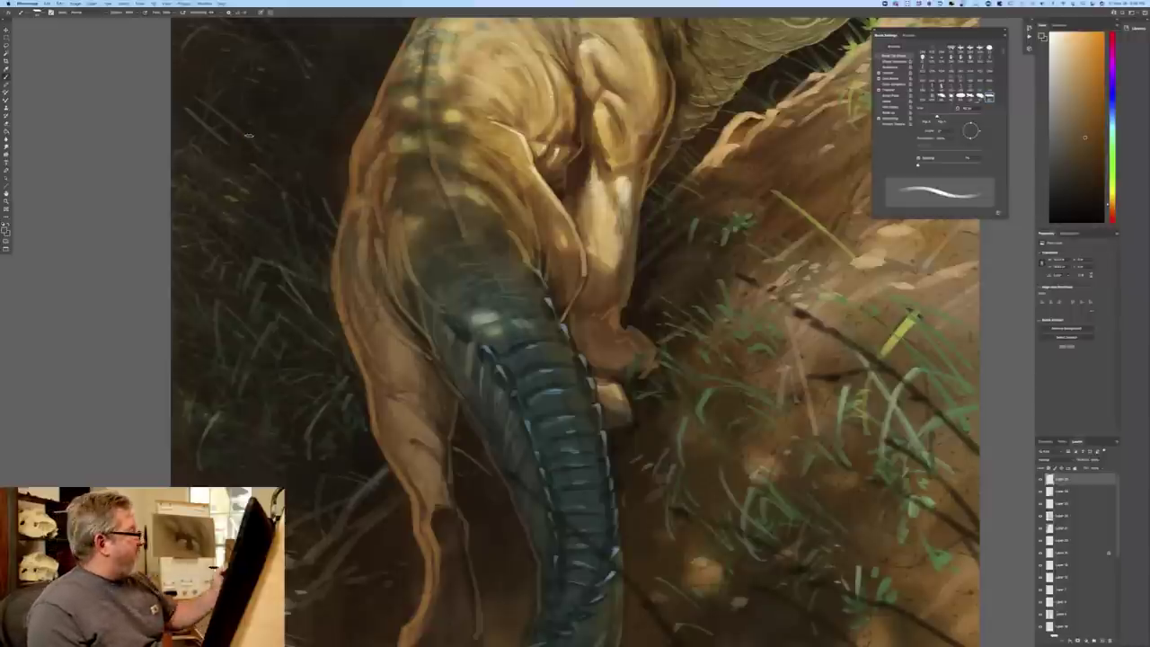
click(7, 231)
click(611, 214)
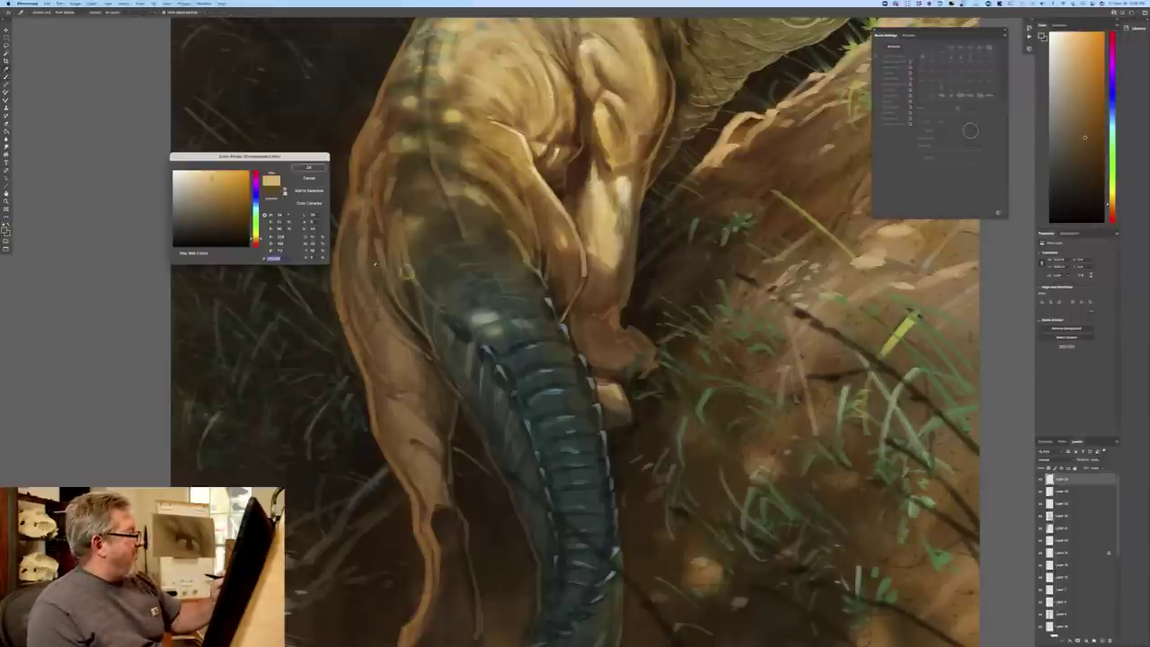
click(309, 167)
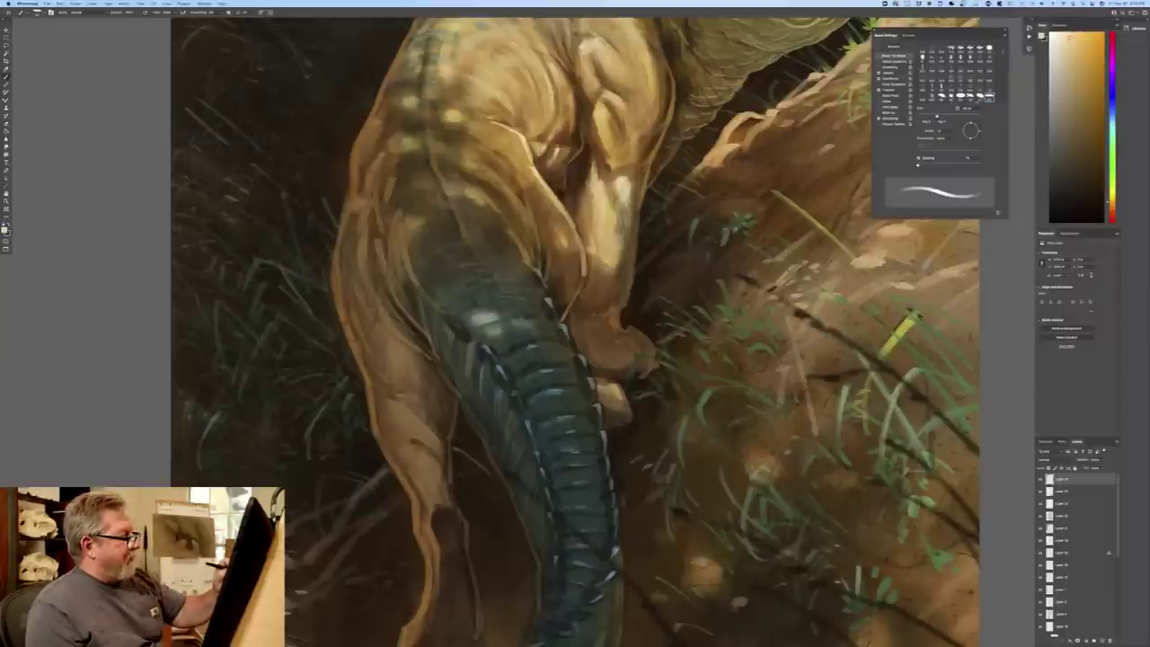
drag(623, 196, 619, 266)
mouse_move(628, 176)
mouse_down()
mouse_move(627, 197)
mouse_move(638, 172)
mouse_up()
drag(594, 112, 625, 108)
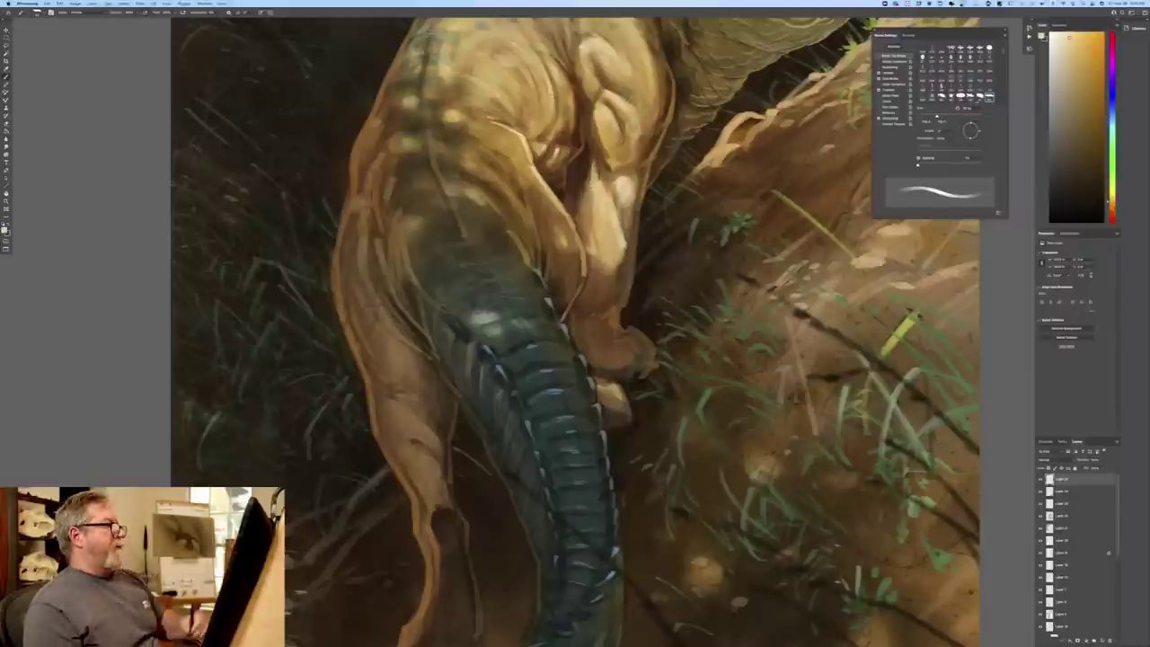
drag(585, 179, 588, 230)
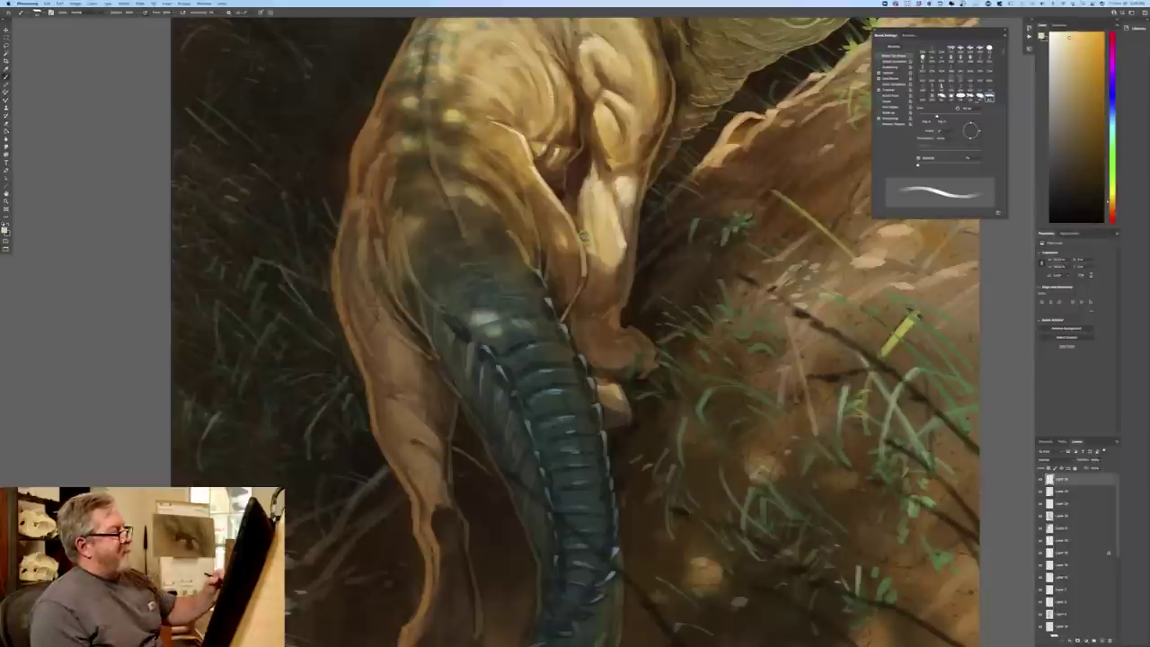
- Set the foreground colour to a medium orange-brown and paint warm shadow accents in the gap between the upper arm and torso
click(5, 229)
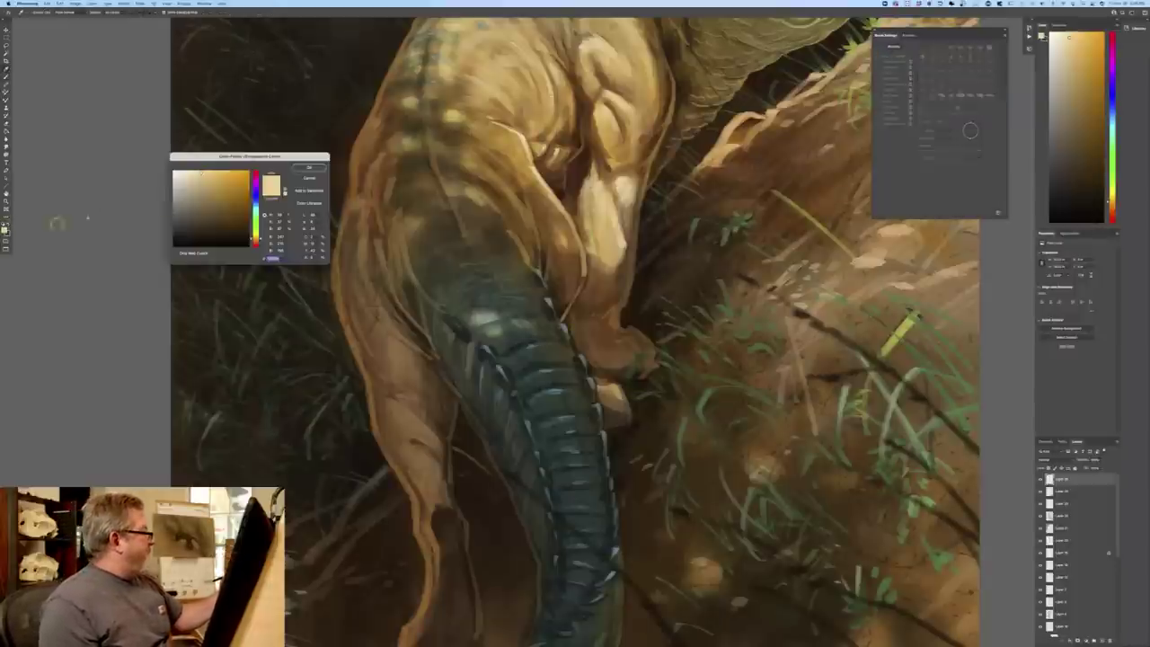
click(216, 207)
click(308, 167)
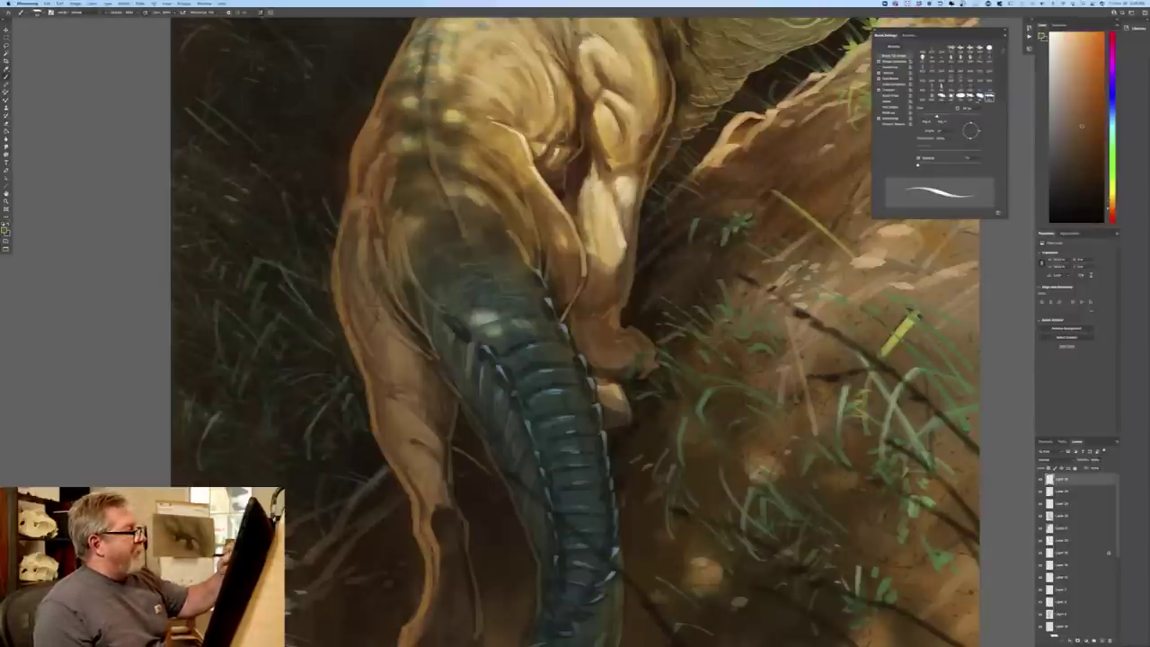
drag(583, 110, 579, 149)
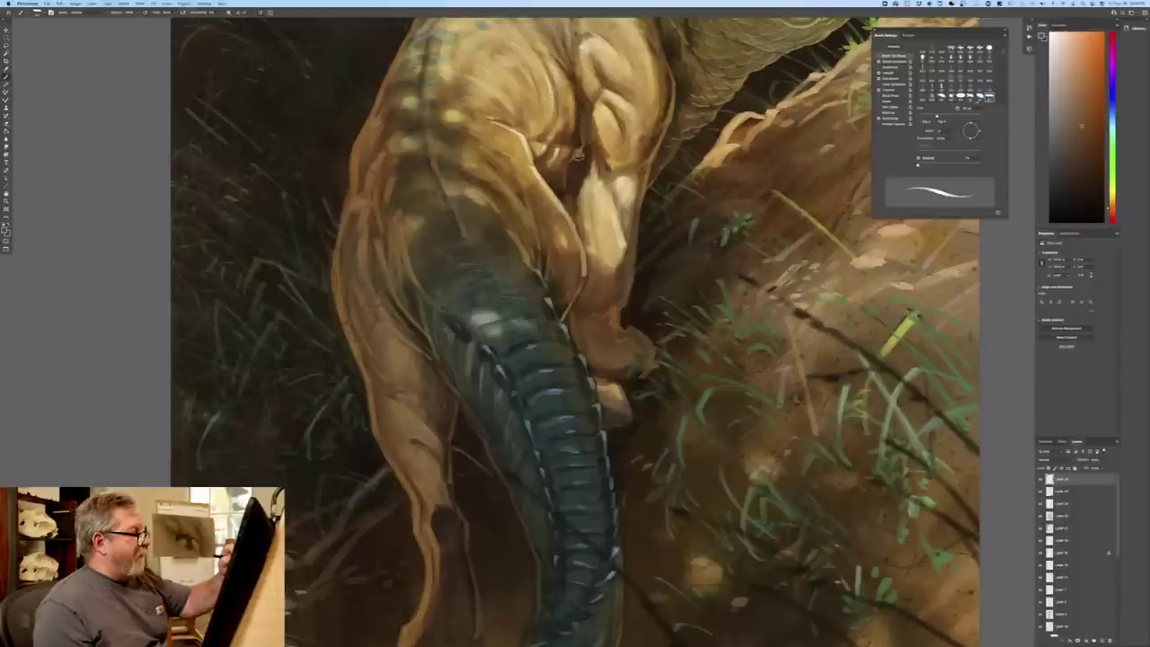
drag(580, 101, 573, 74)
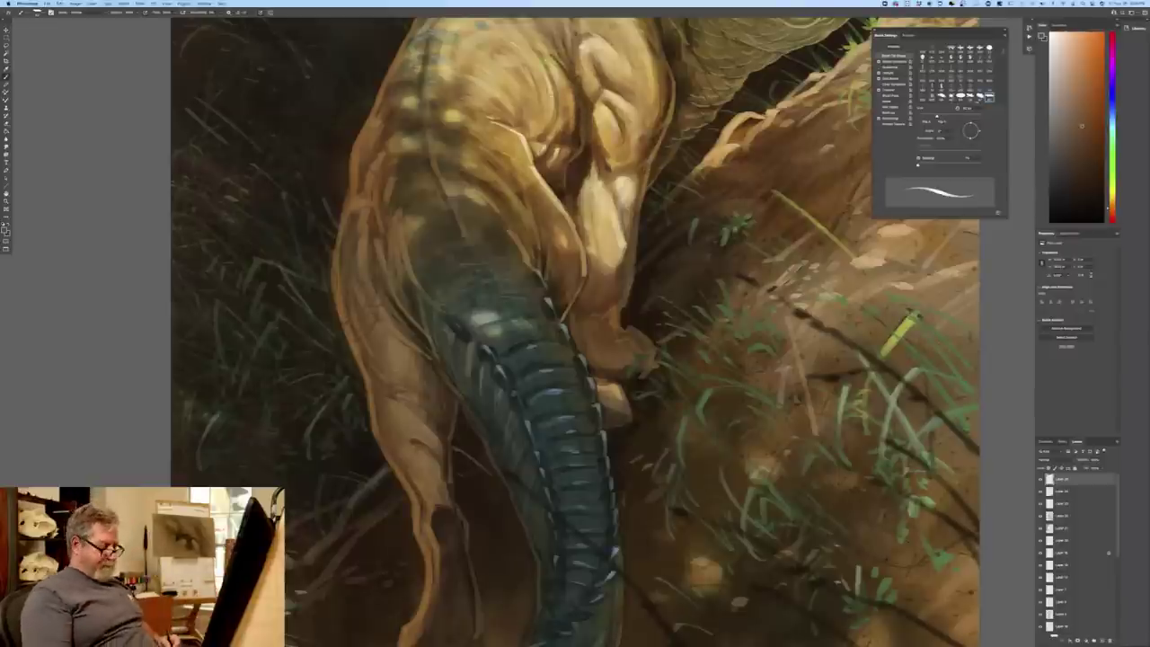
- Toggle the visibility of two lower layers to check what they contain, and select the upper one of them
key(ctrl+0)
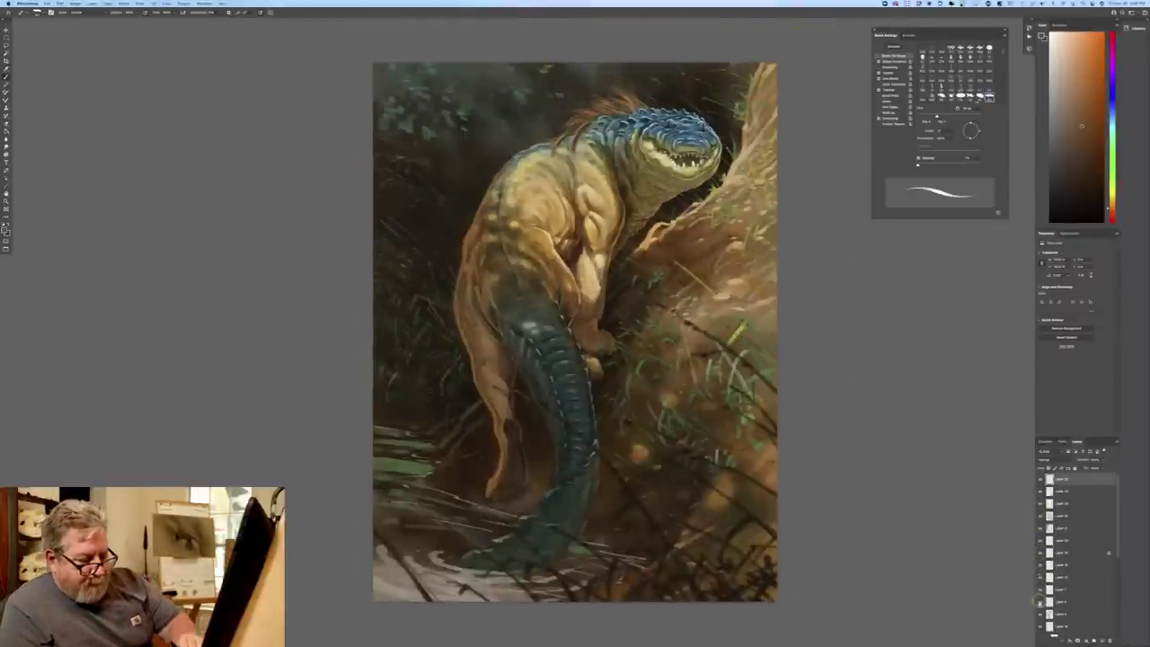
click(1041, 617)
click(1040, 618)
click(1039, 602)
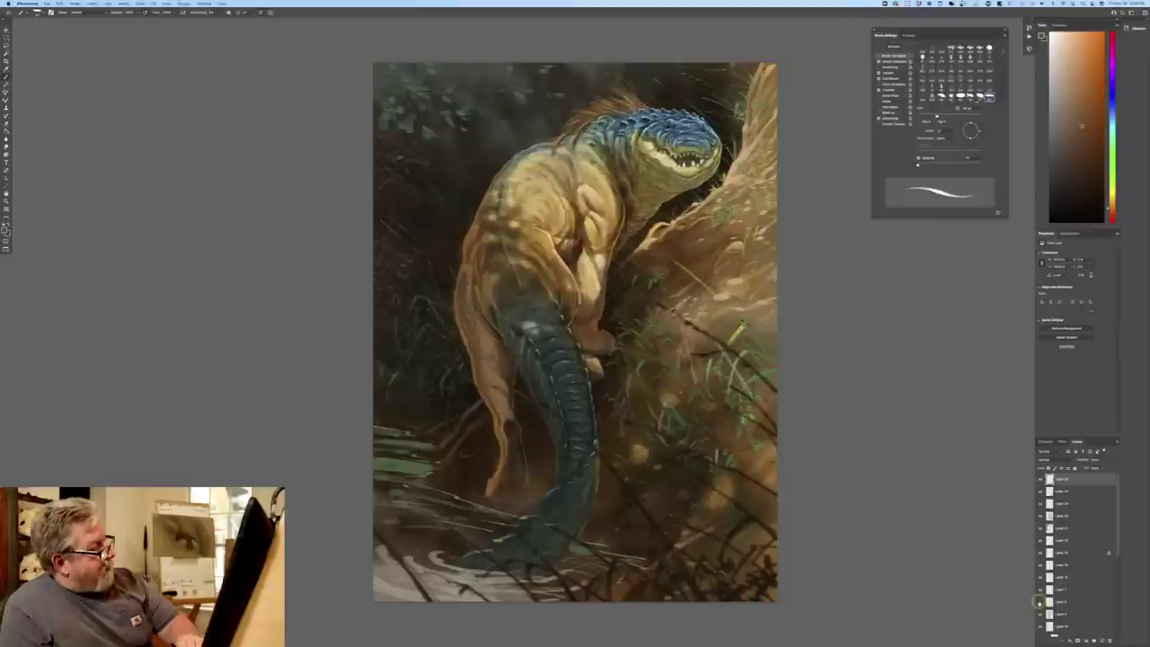
click(1039, 603)
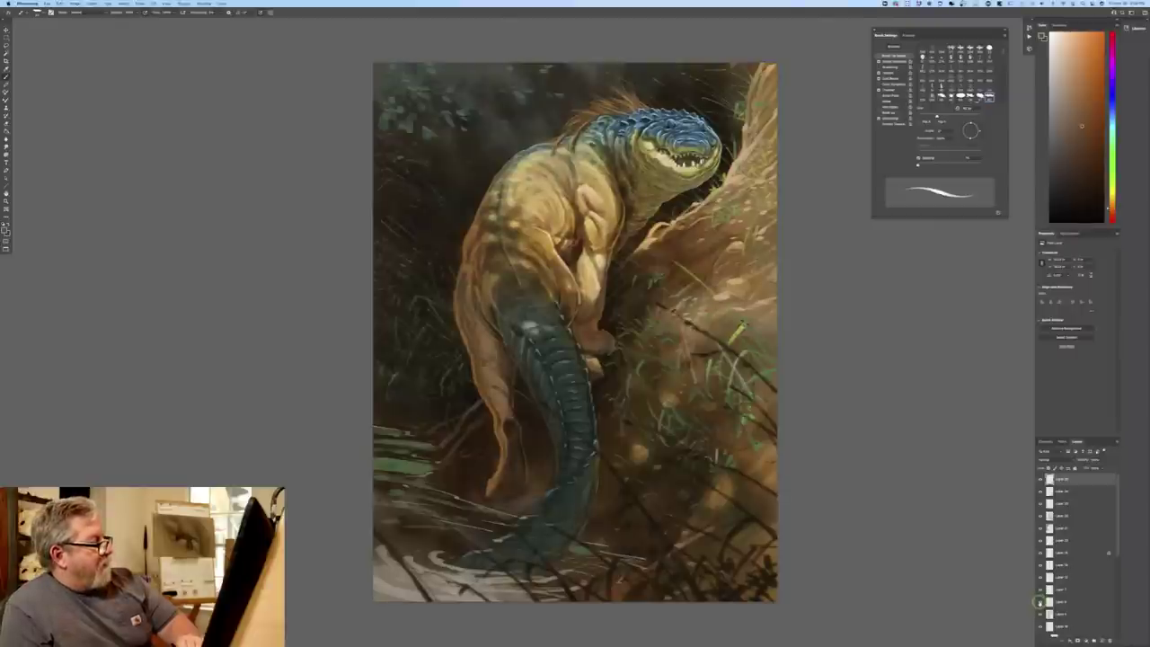
click(1063, 601)
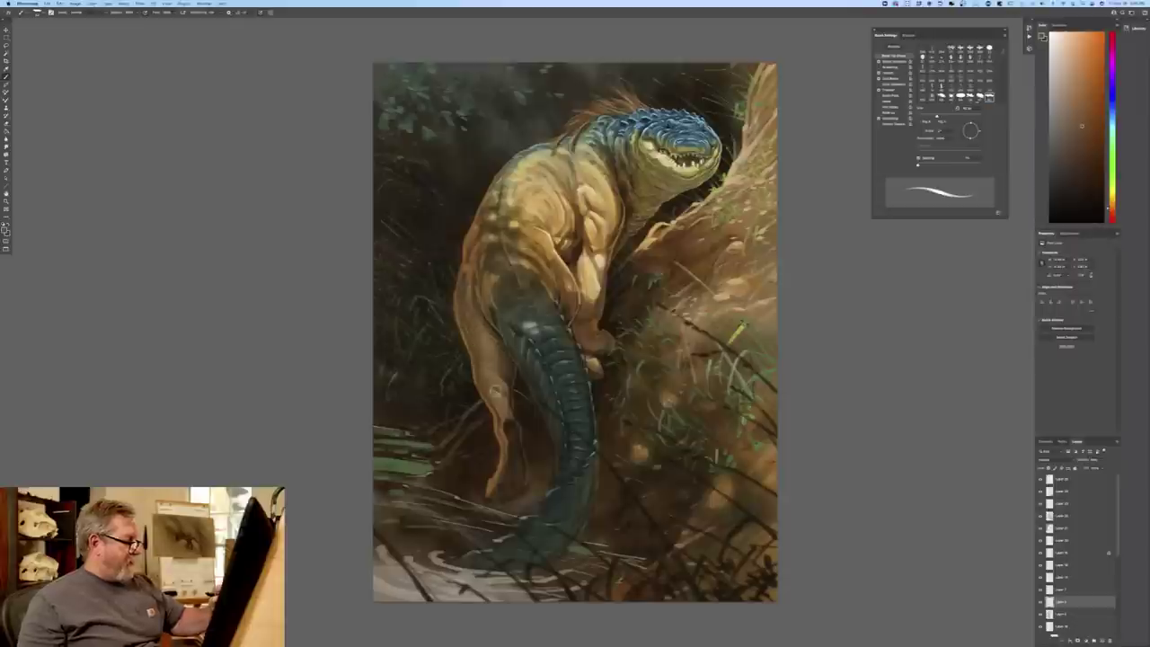
- Set the foreground colour to a light tan and paint highlights on the creature's hind leg on the top layer
key(super+minus)
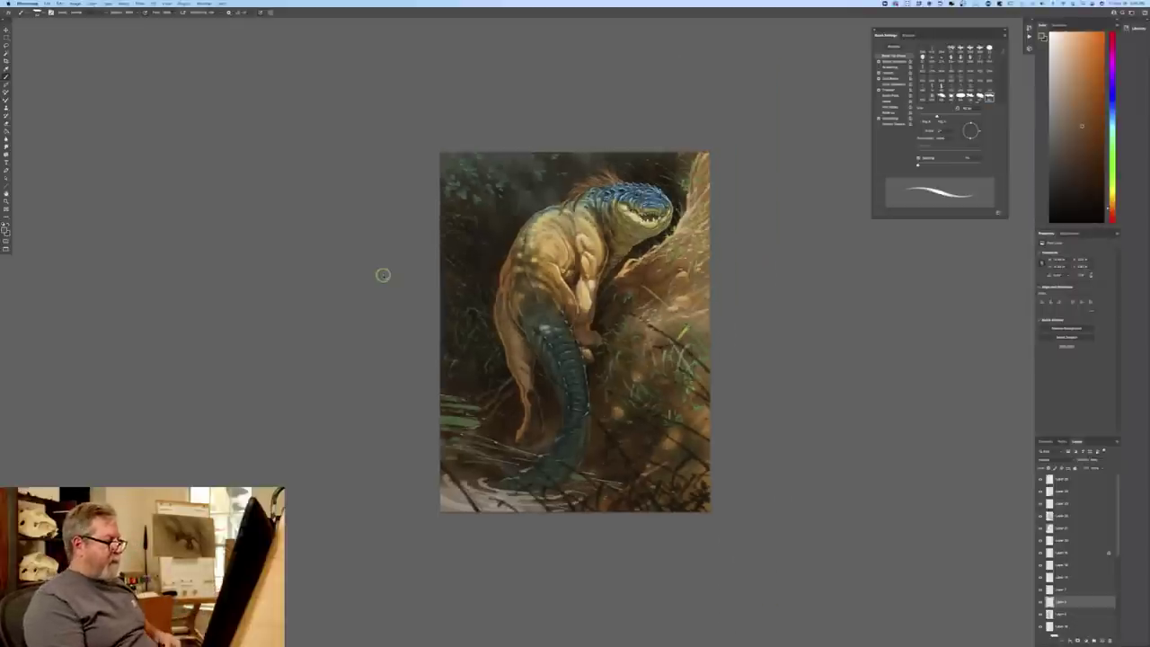
key(super+plus)
key(super+plus)
click(6, 230)
click(213, 201)
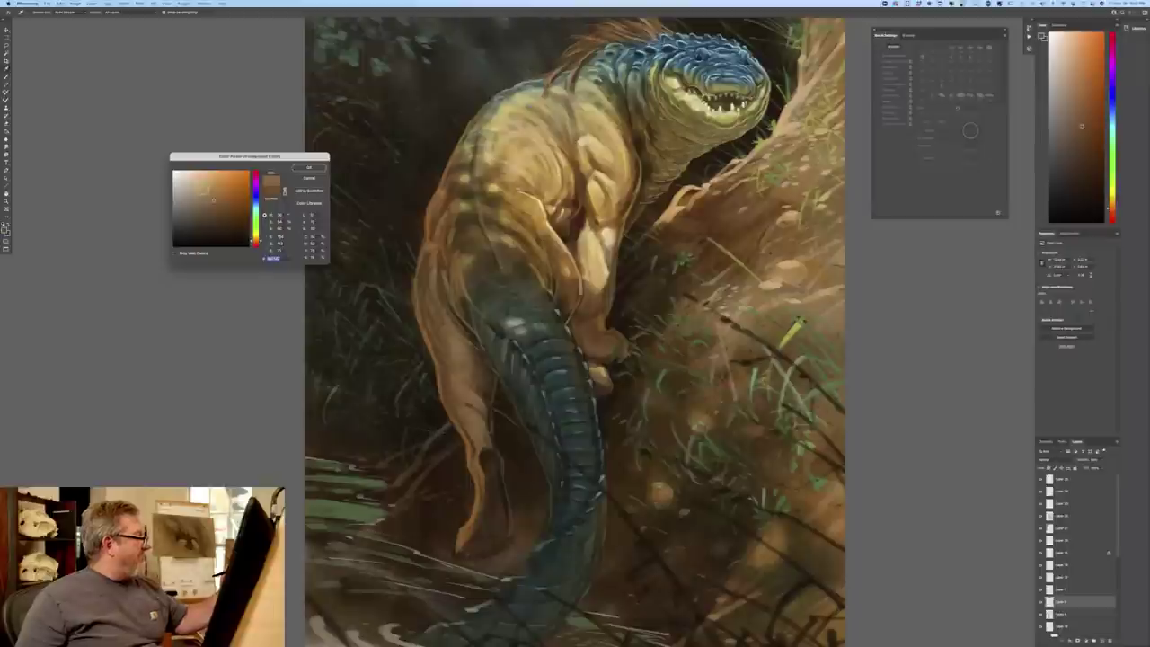
click(309, 167)
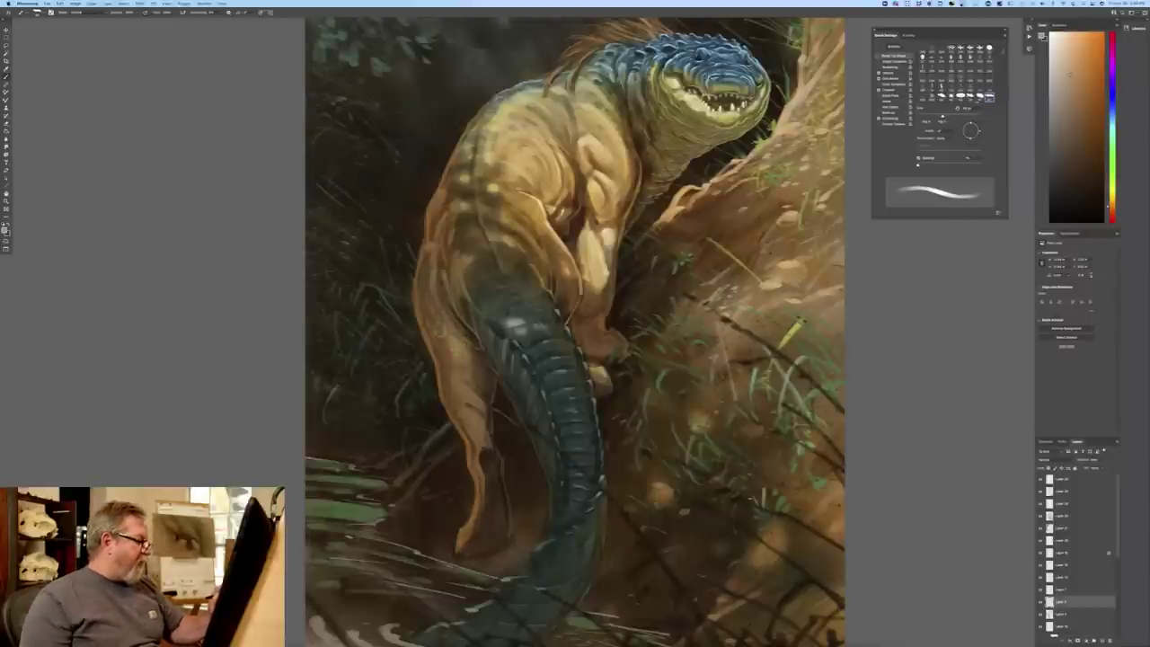
click(1069, 479)
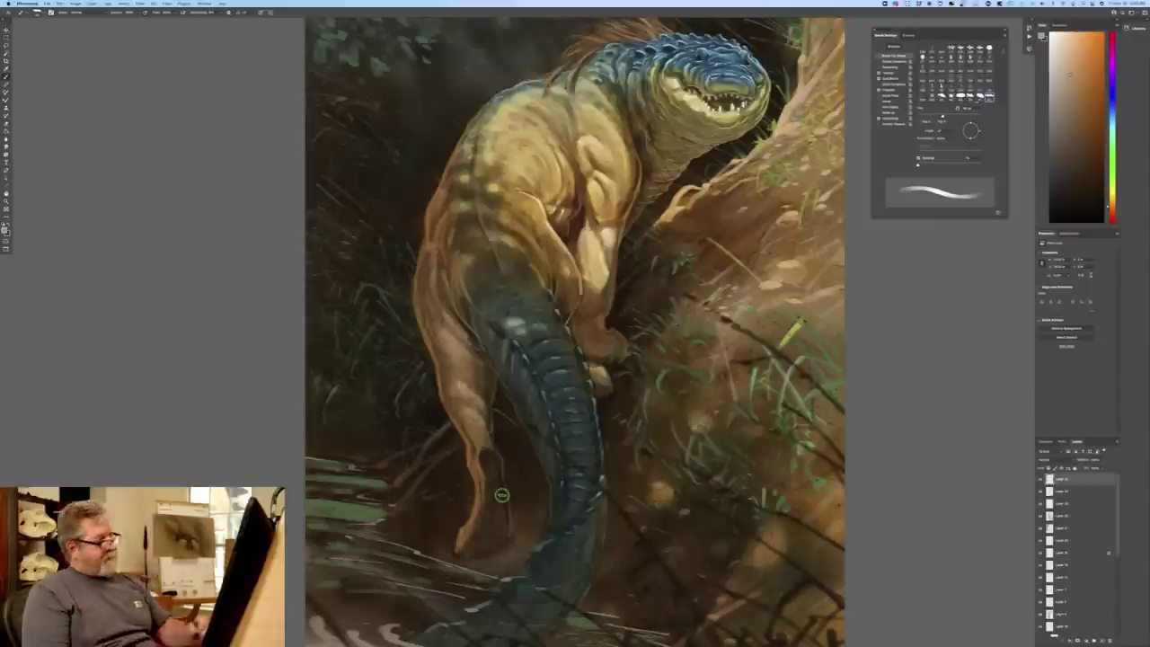
- Reduce the brush size and sign the painting with the artist's signature in its lower-right corner
key(ctrl+minus)
key(ctrl+minus)
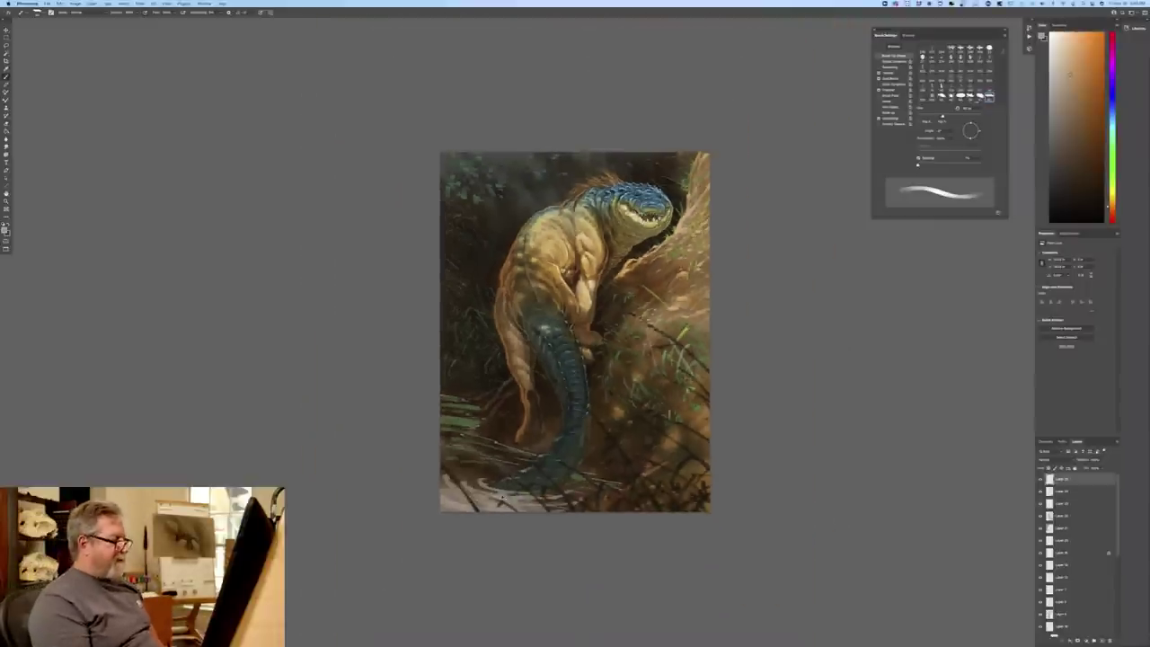
key(ctrl+plus)
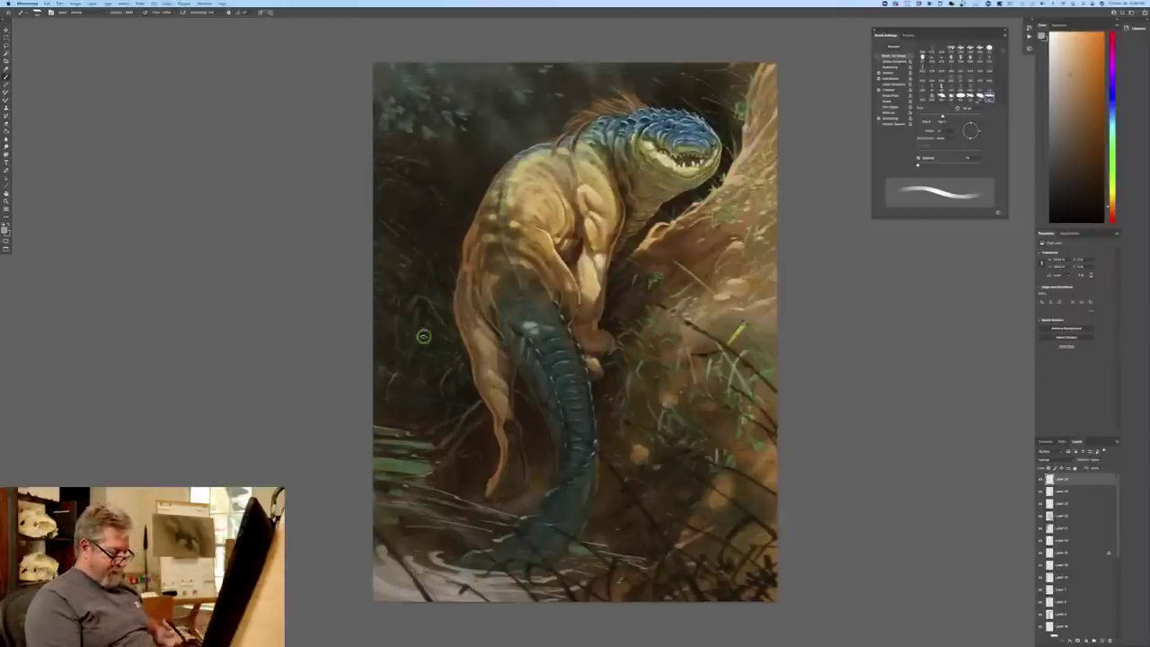
key(super+plus)
drag(364, 513, 358, 303)
key(ctrl+plus)
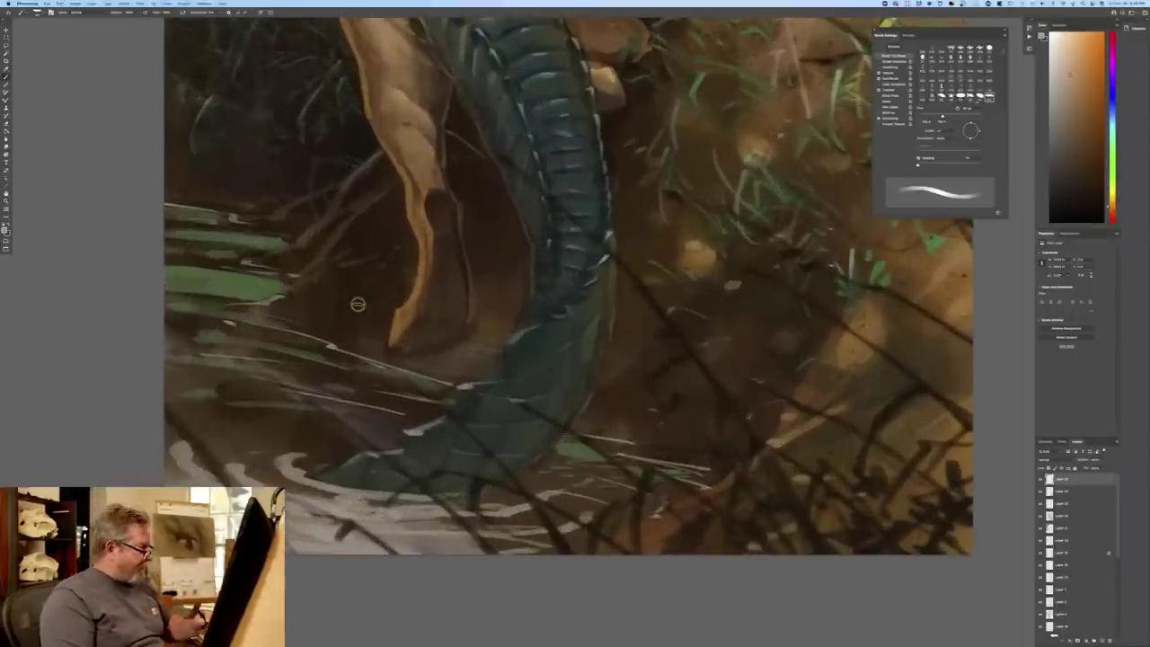
click(261, 13)
key(bracketleft)
key(bracketleft)
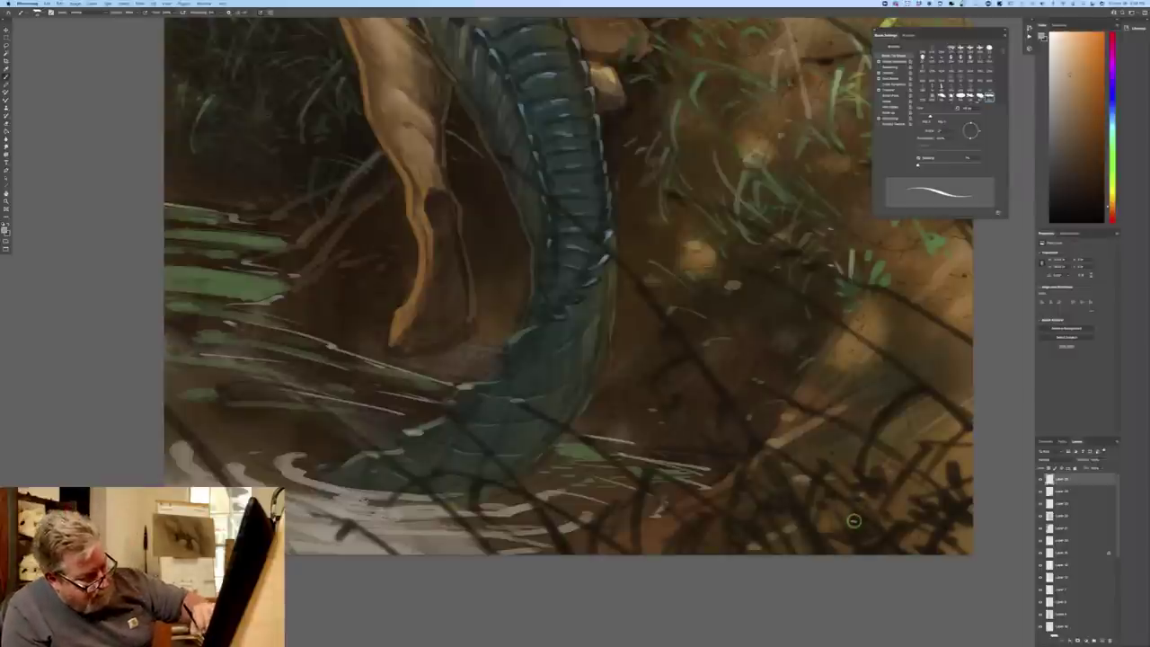
mouse_move(837, 515)
mouse_down()
mouse_move(819, 539)
mouse_move(871, 521)
mouse_move(883, 530)
mouse_move(906, 514)
mouse_move(925, 523)
mouse_move(927, 510)
mouse_up()
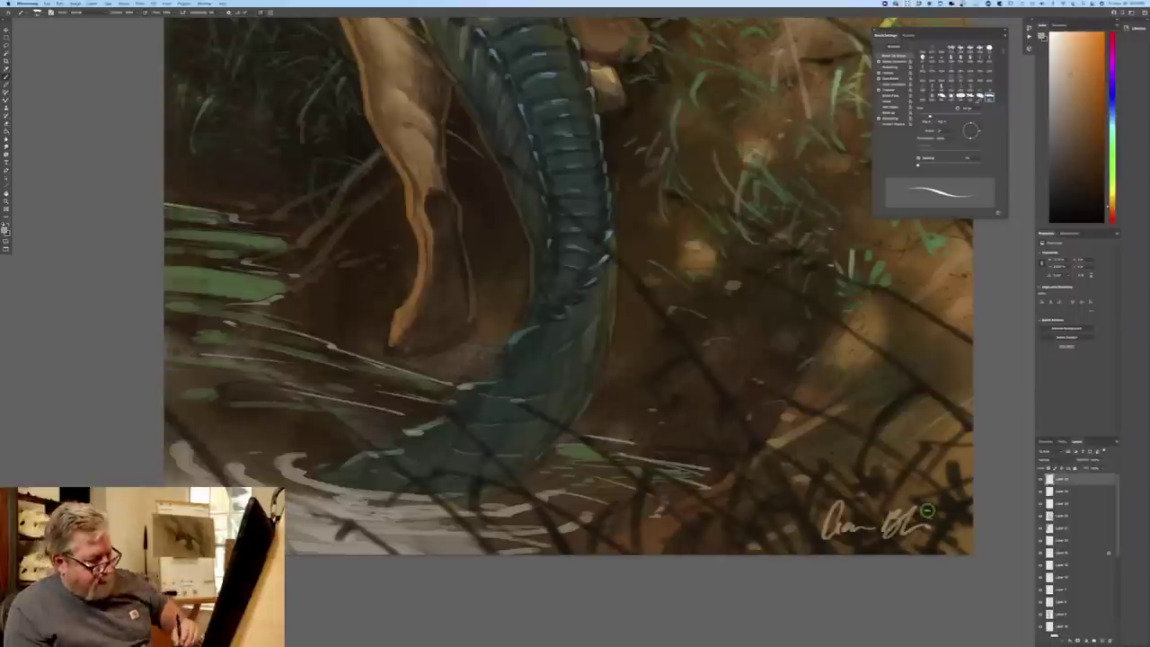
key(ctrl+minus)
key(ctrl+minus)
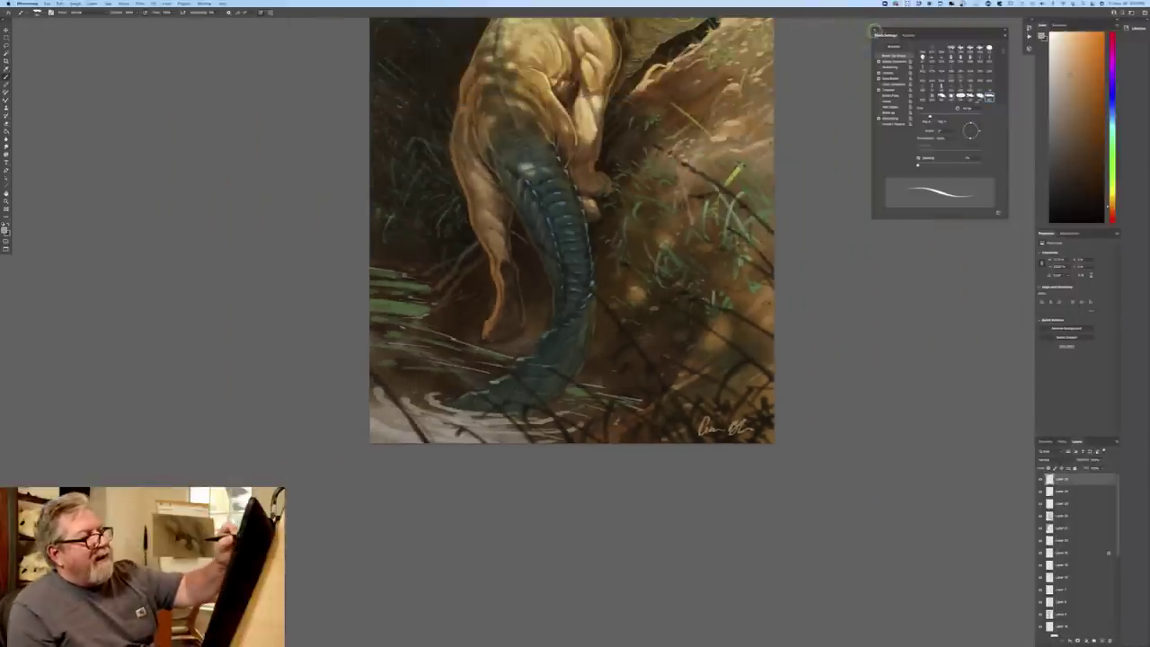
- Hide the brush settings and display the whole painting in full-screen mode
key(F5)
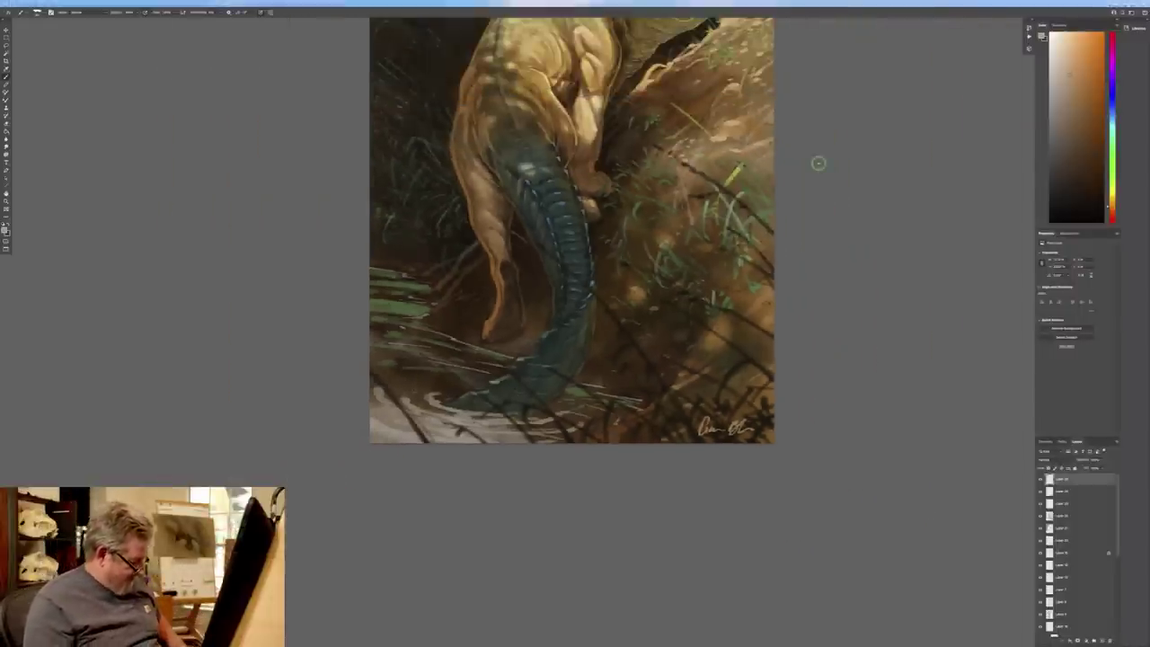
key(f)
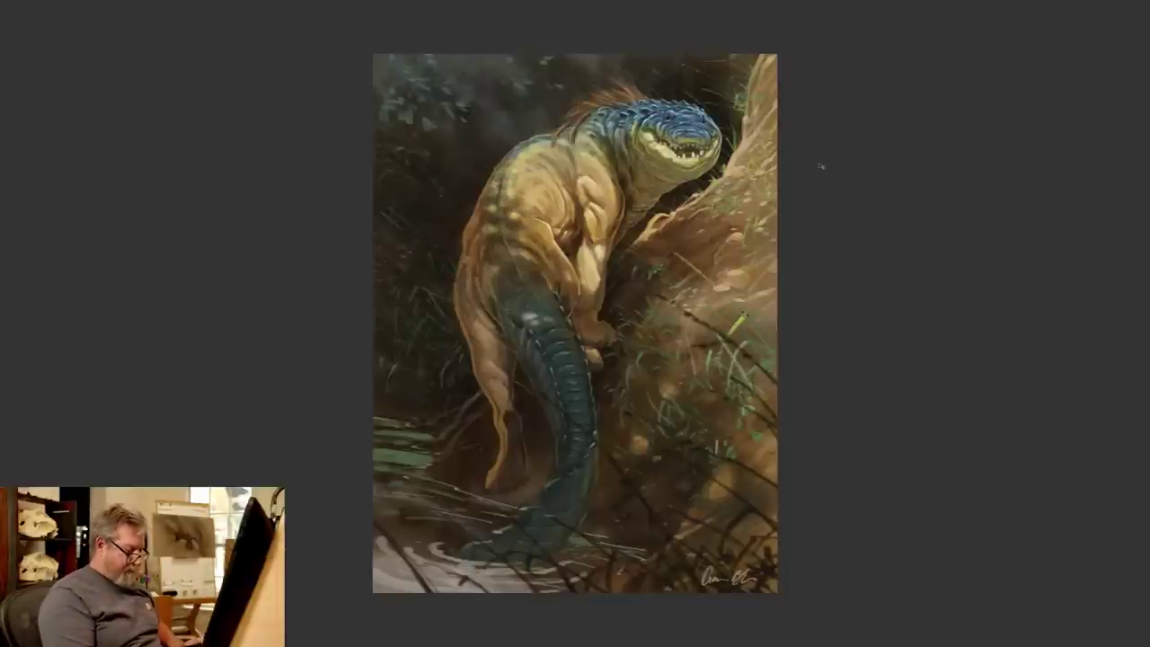
key(ctrl+0)
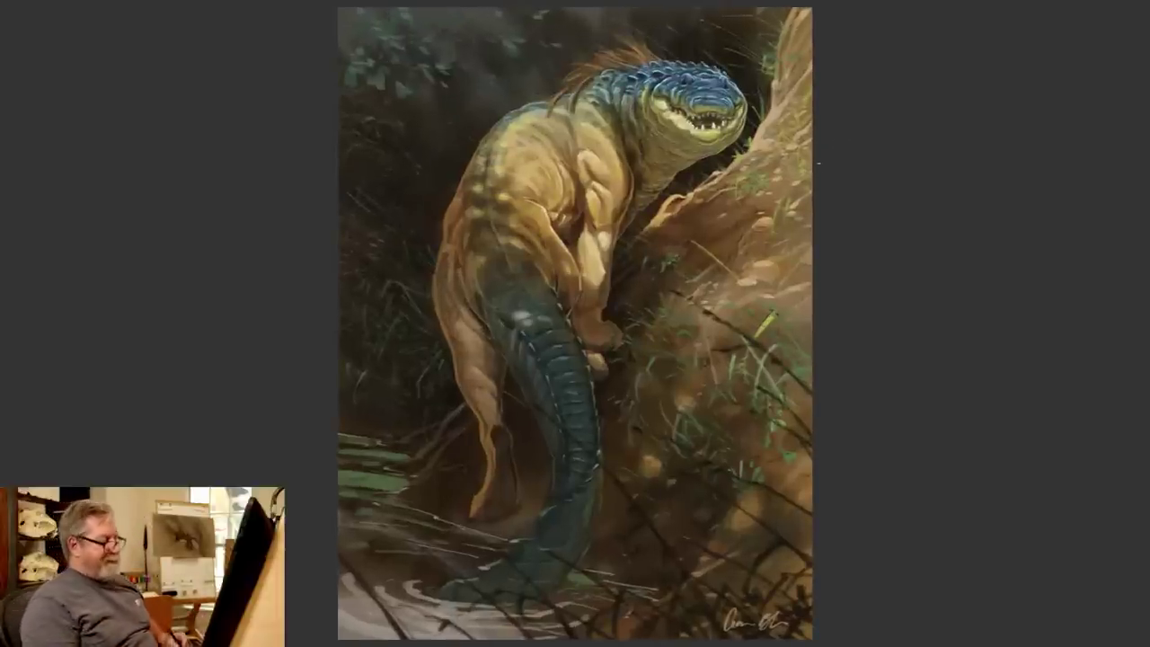
- Examine the painting close up, from the base of the tail and hind leg to the back and head
key(ctrl+plus)
key(ctrl+plus)
key(ctrl+plus)
key(ctrl+plus)
key(ctrl+plus)
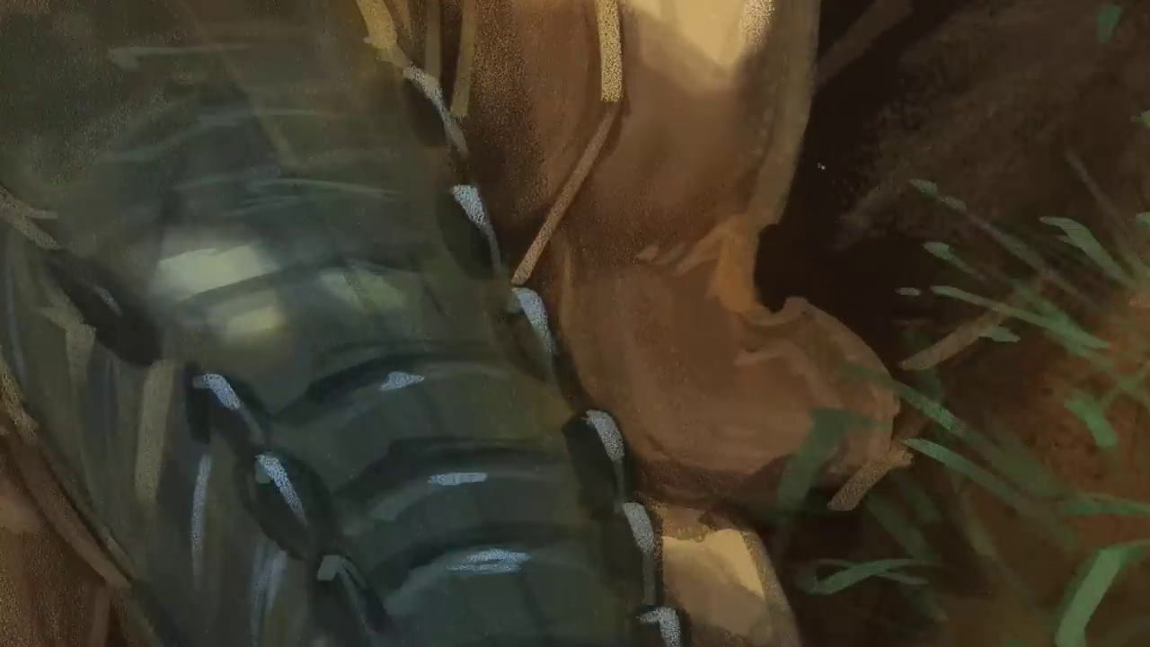
scroll(820, 166, down, 5)
drag(305, 229, 292, 395)
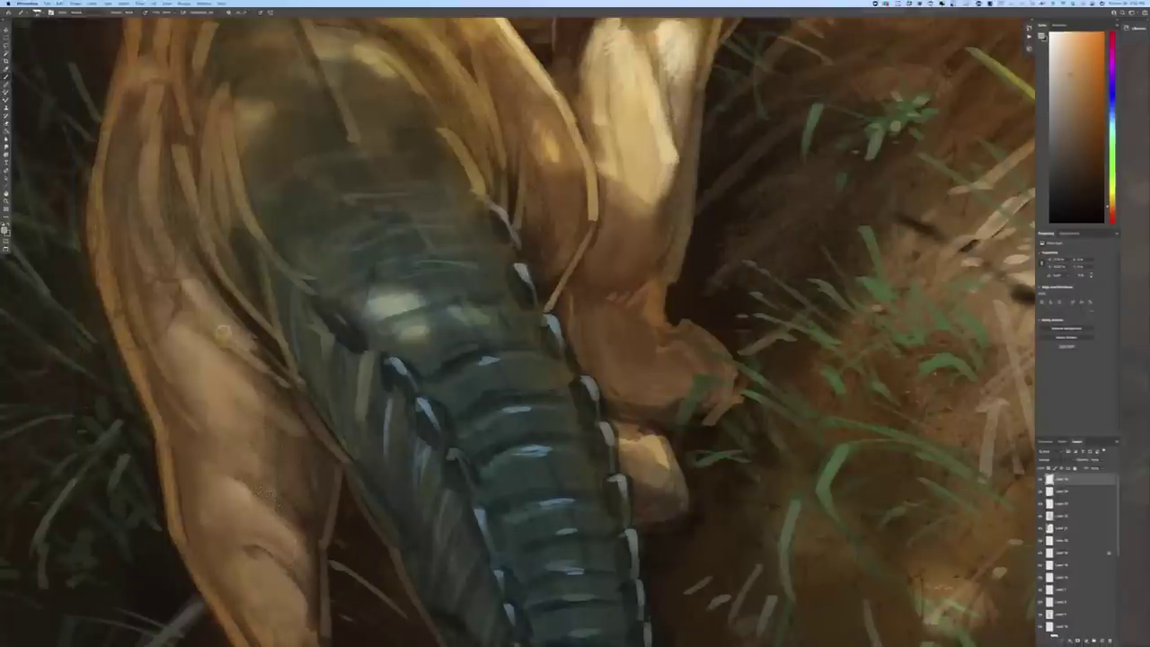
drag(225, 330, 215, 458)
drag(244, 258, 231, 454)
mouse_move(299, 232)
mouse_down()
mouse_move(255, 419)
mouse_move(159, 559)
mouse_up()
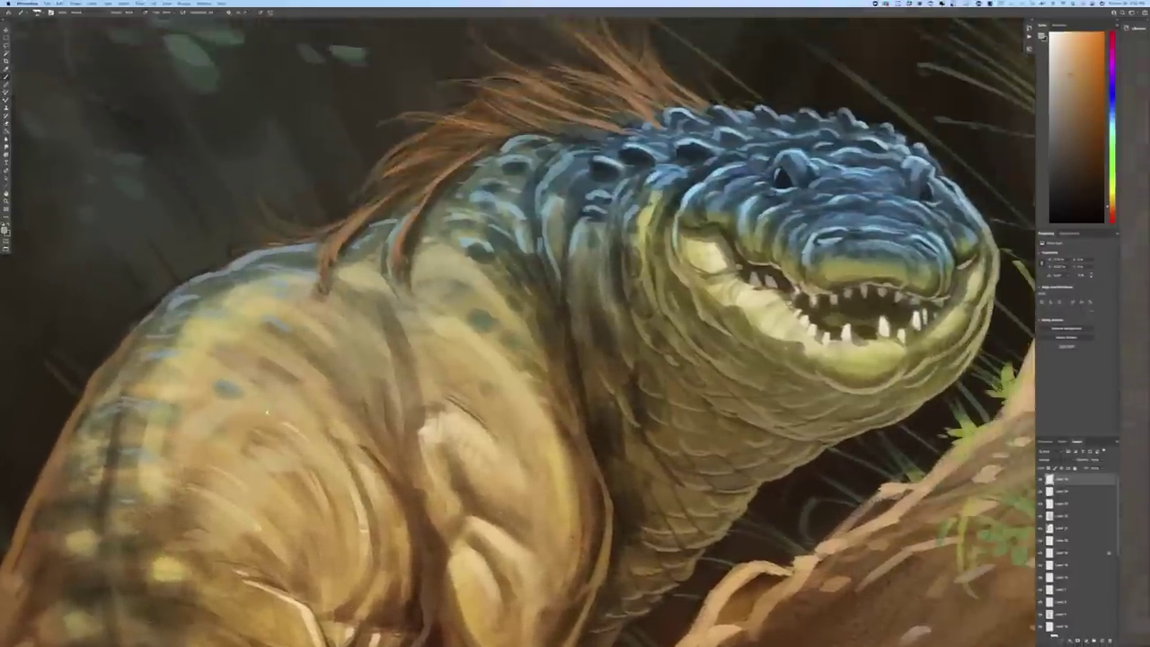
drag(355, 386, 201, 404)
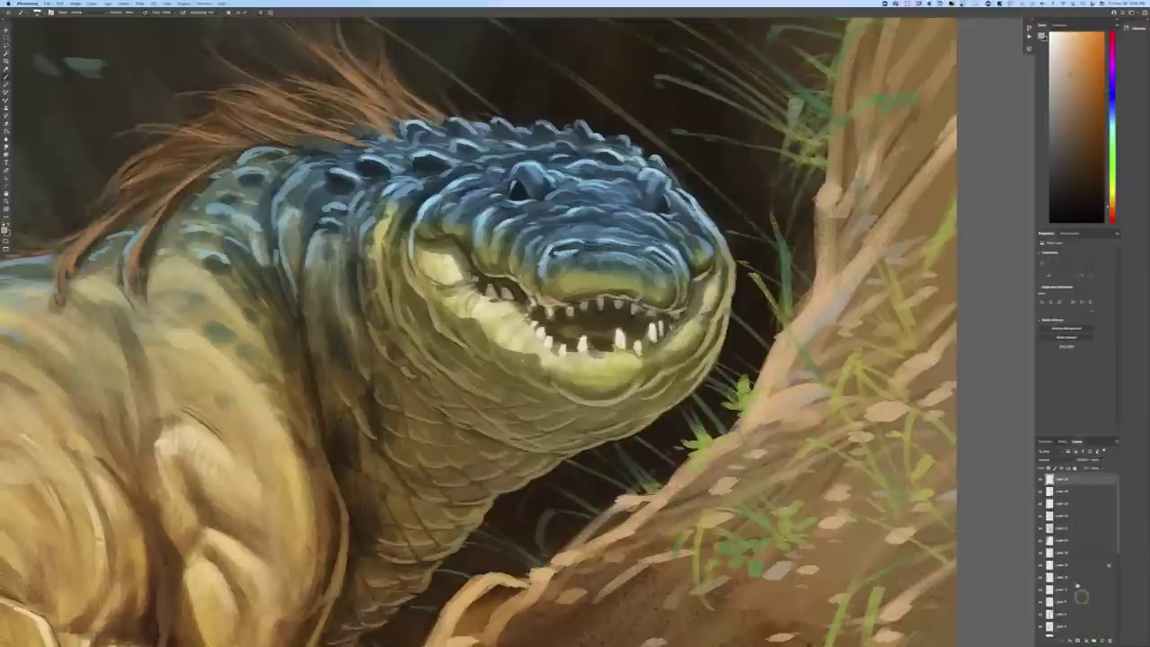
- Change the top layer's blend mode, set the foreground colour to a muted grey-brown, and shade the inside of the creature's mouth
click(1047, 460)
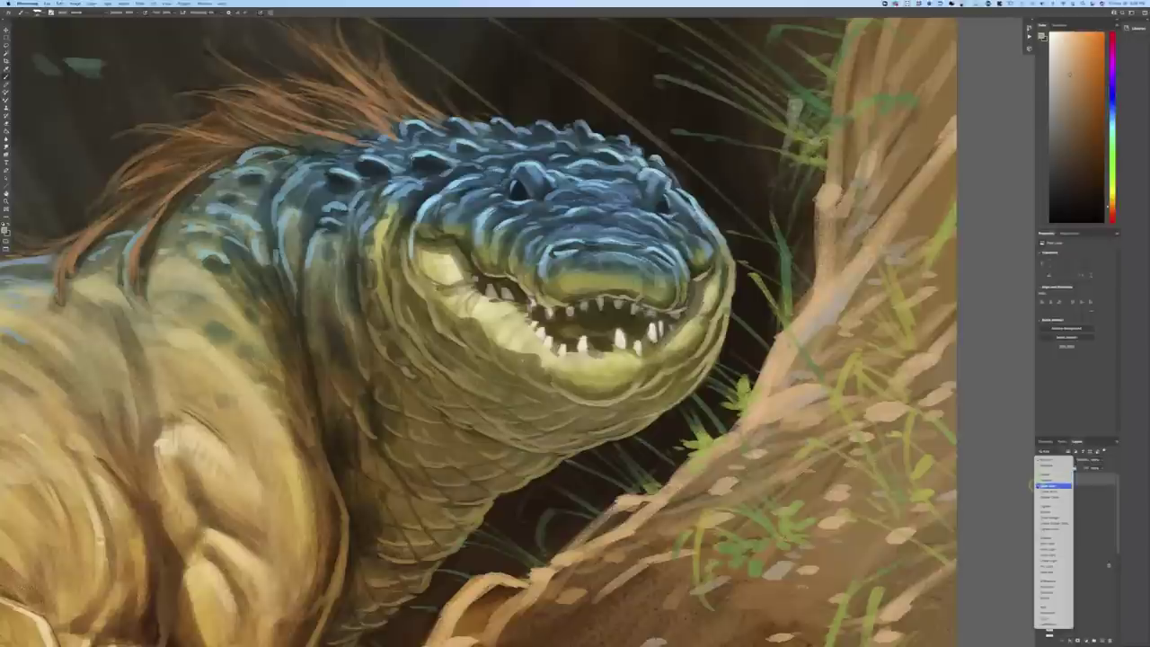
click(1038, 480)
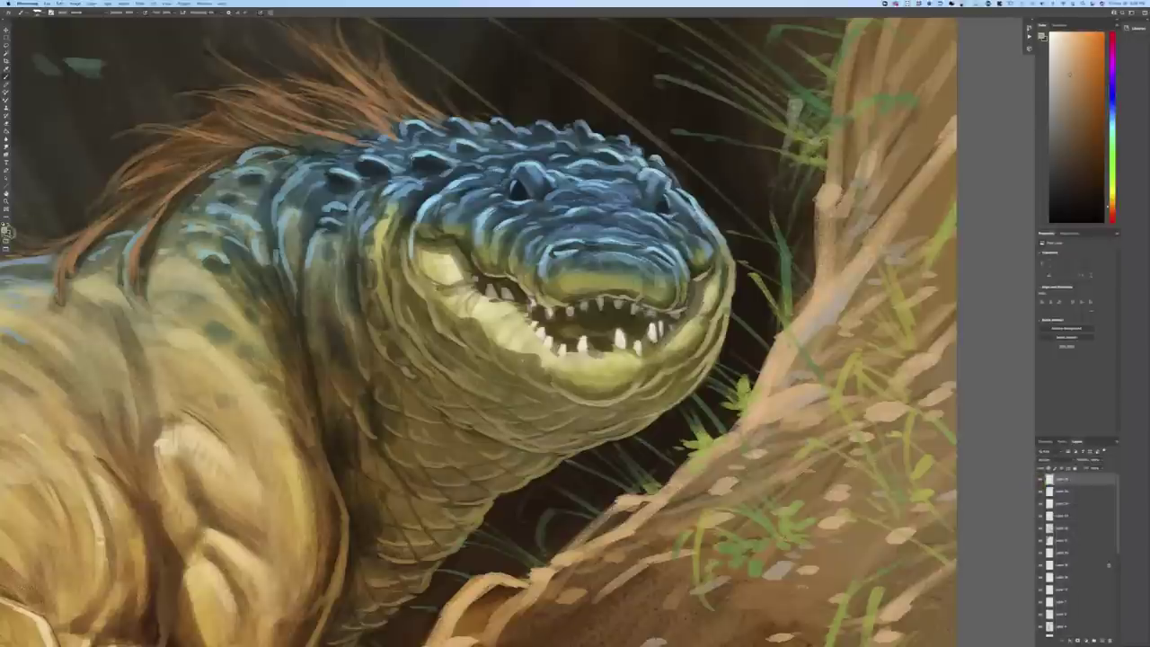
click(7, 230)
click(189, 207)
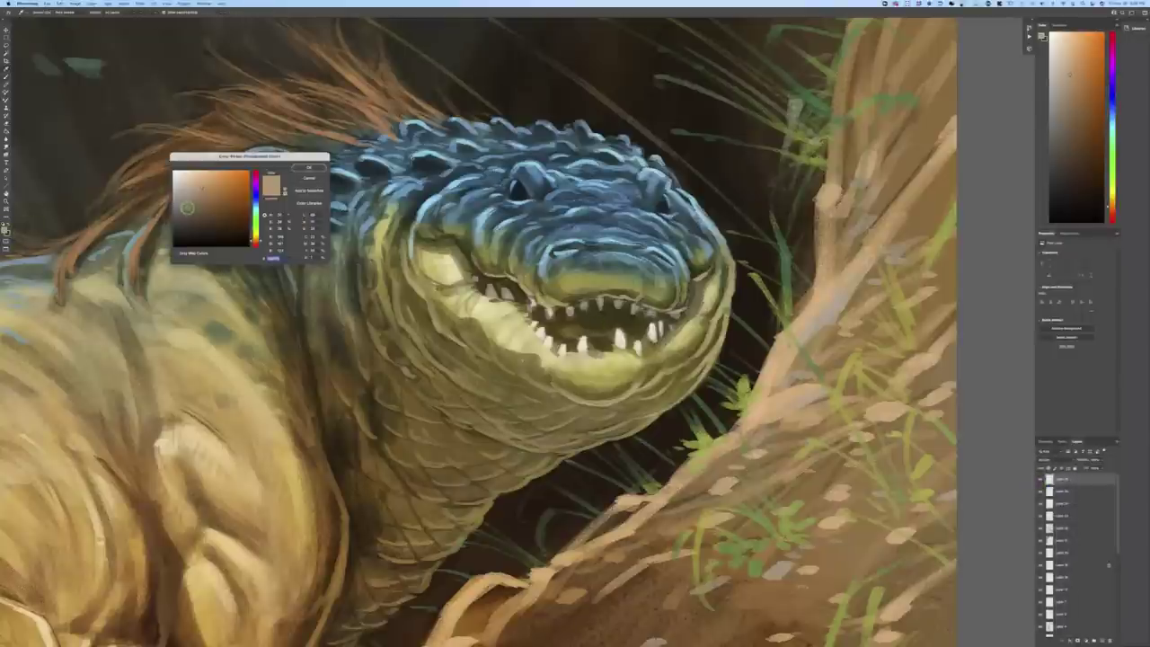
click(308, 168)
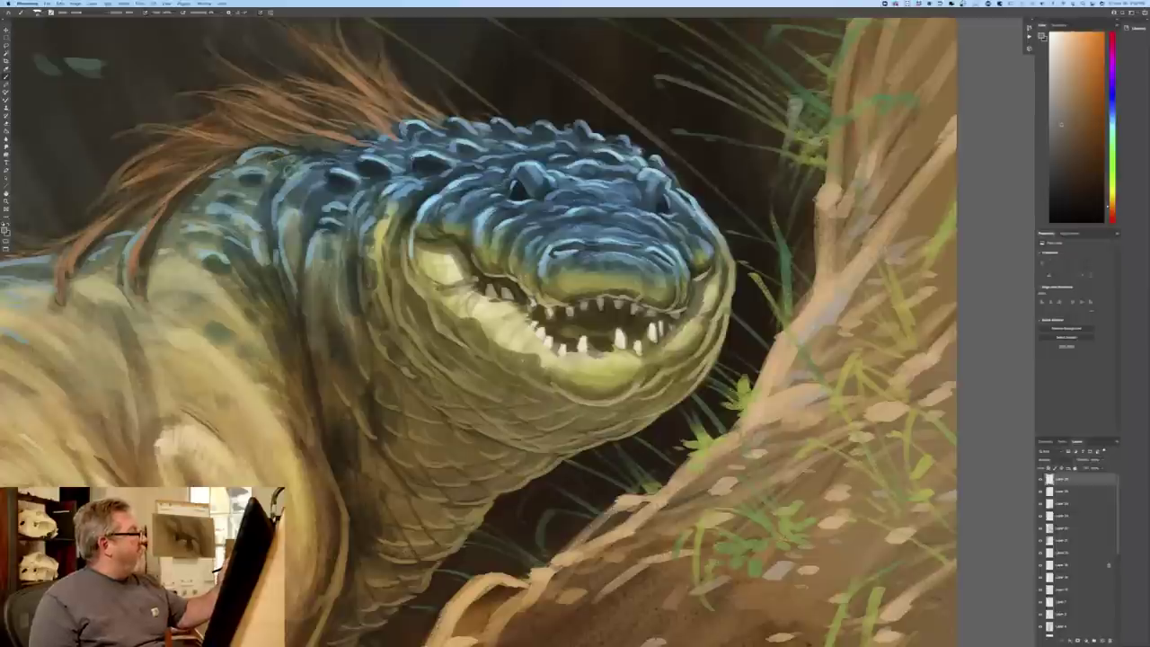
drag(607, 308, 609, 309)
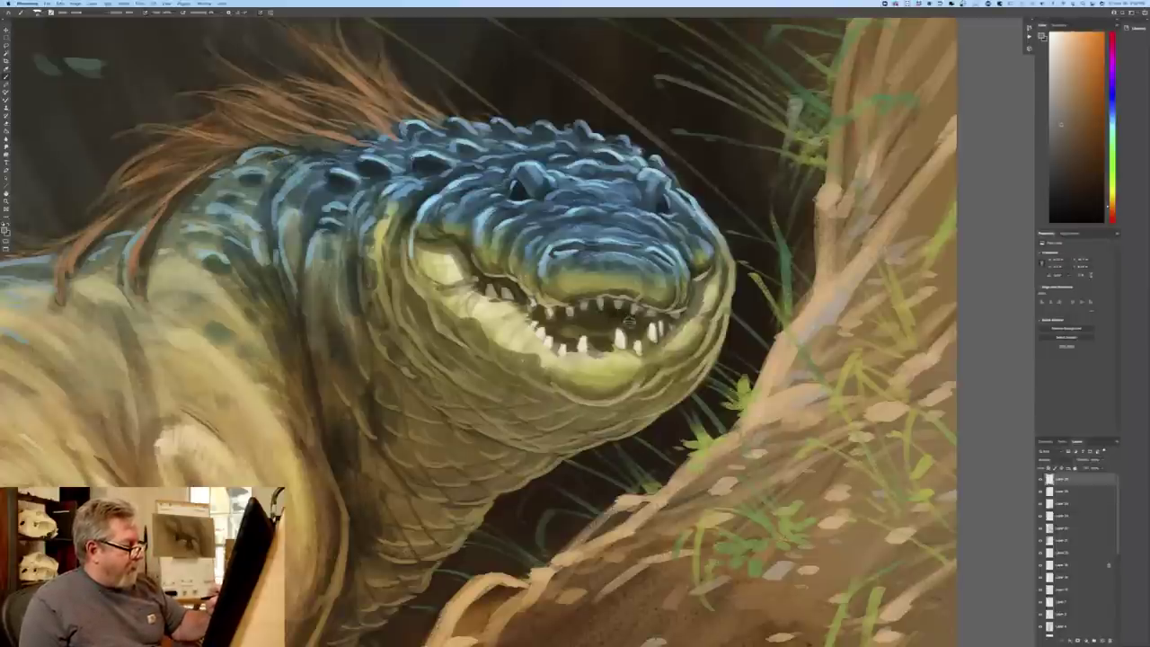
drag(615, 320, 608, 314)
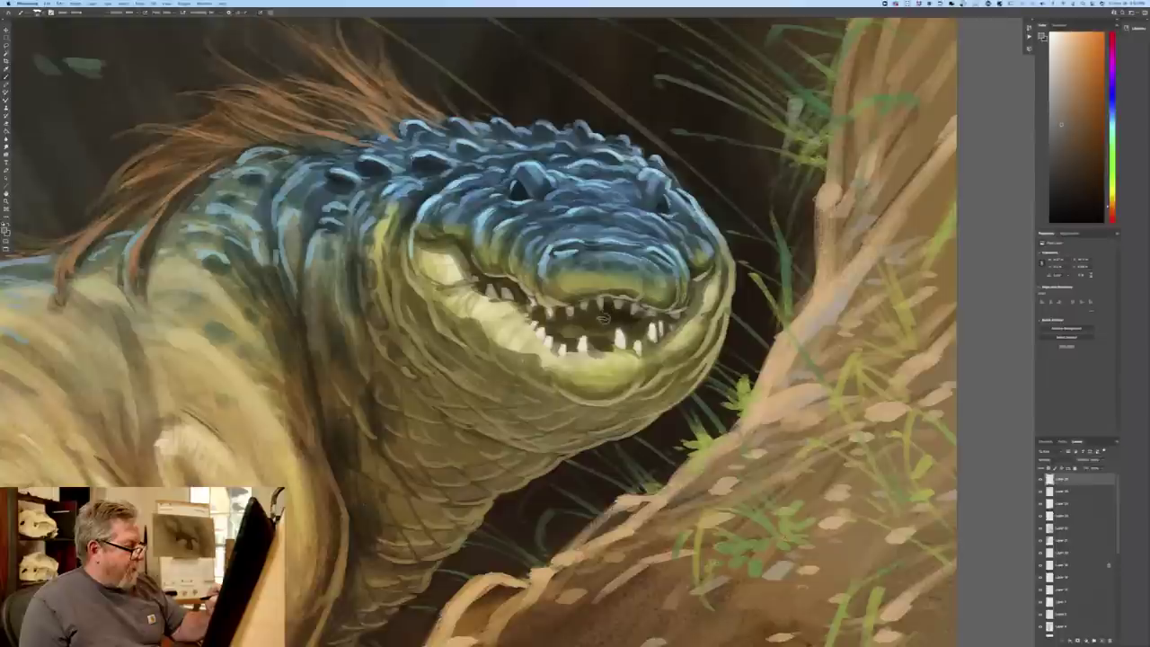
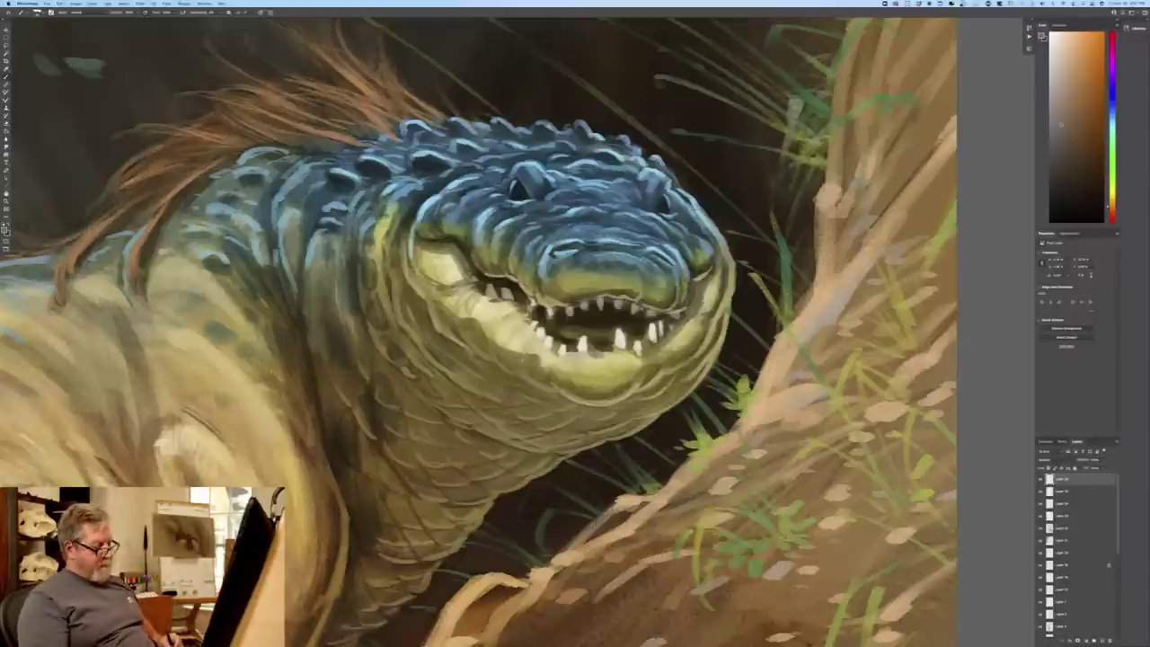
- Examine the creature's mouth and lower hind leg close up in full-screen mode
key(super+minus)
key(super+plus)
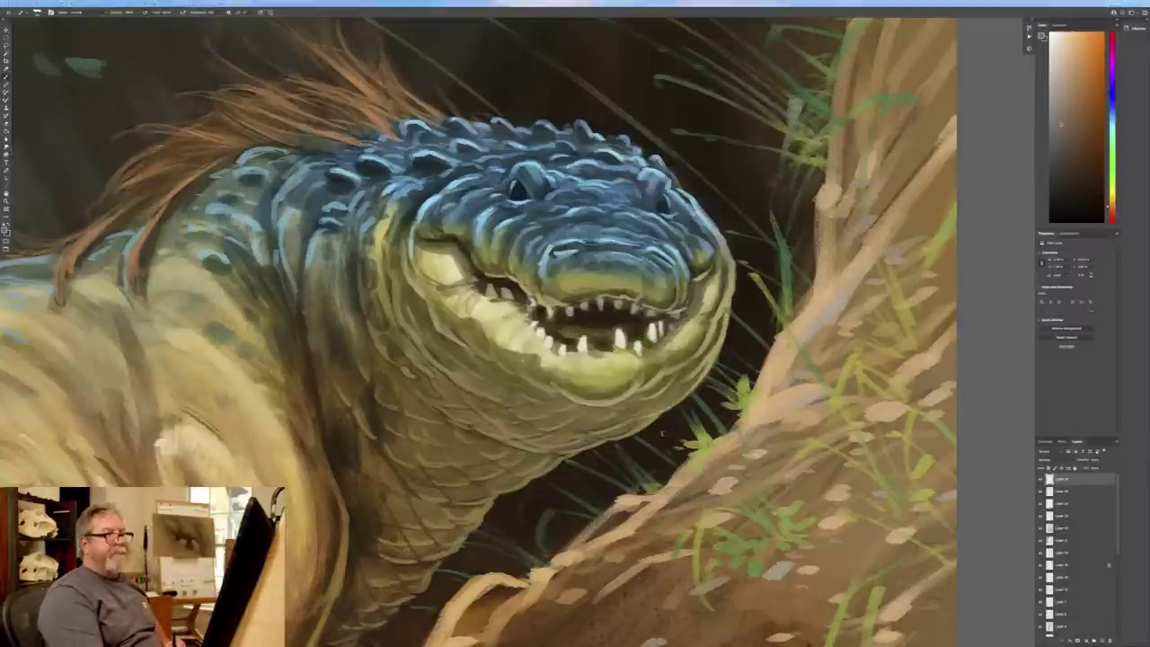
key(f)
key(ctrl+plus)
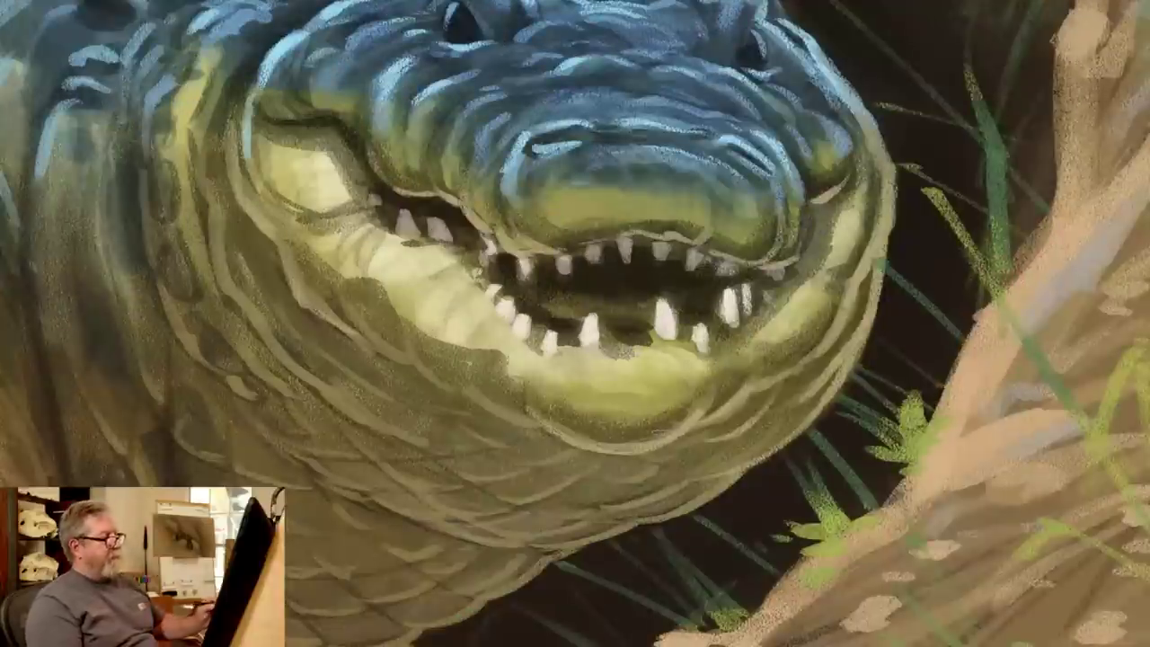
key(ctrl+minus)
mouse_move(663, 433)
mouse_down()
mouse_move(981, 333)
mouse_move(873, 446)
mouse_move(918, 446)
mouse_up()
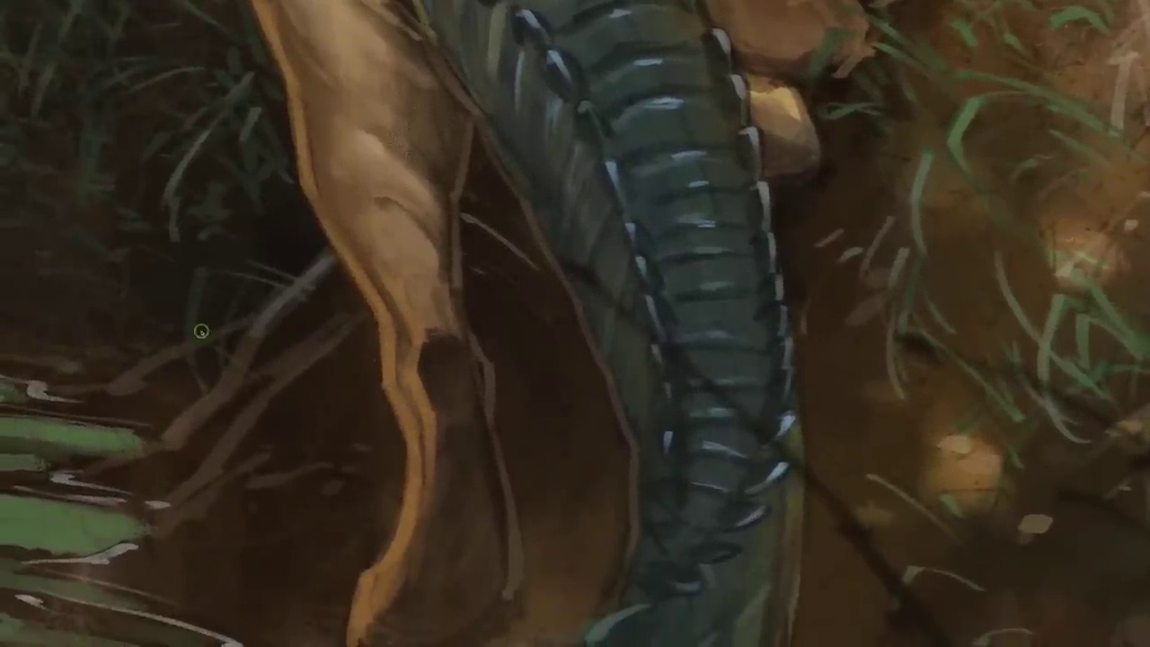
key(f)
- Set the foreground colour to tan, add a new layer, and paint highlights on the ankle and edge of the hind leg
click(4, 239)
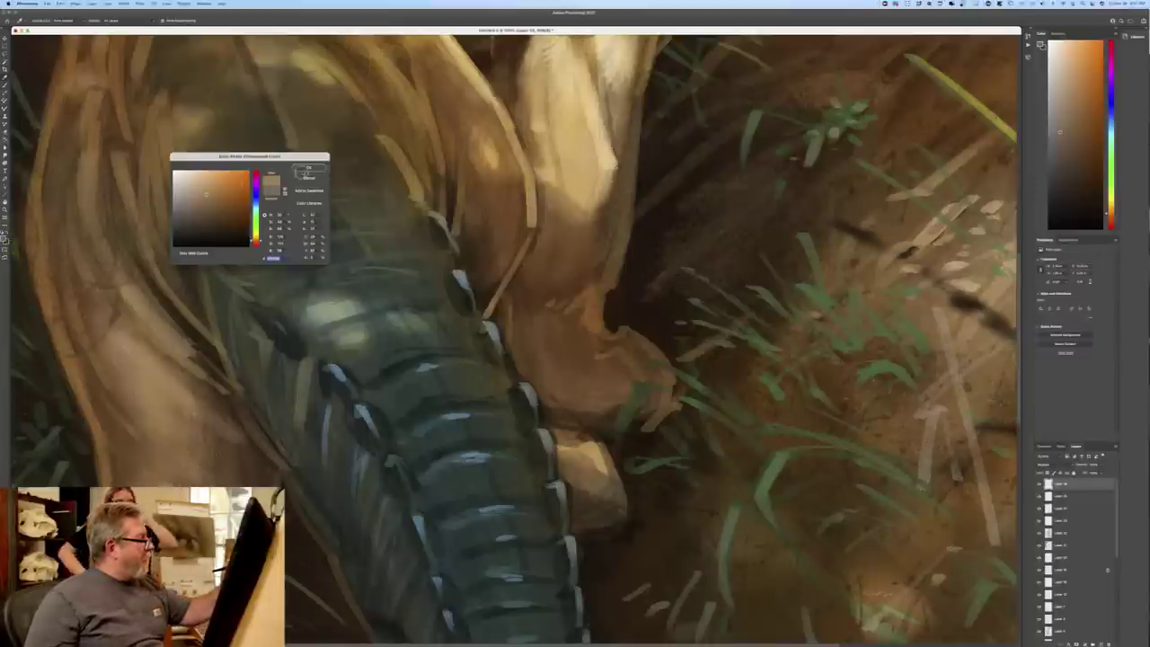
click(306, 168)
mouse_move(305, 592)
mouse_down()
mouse_move(435, 353)
mouse_move(525, 226)
mouse_up()
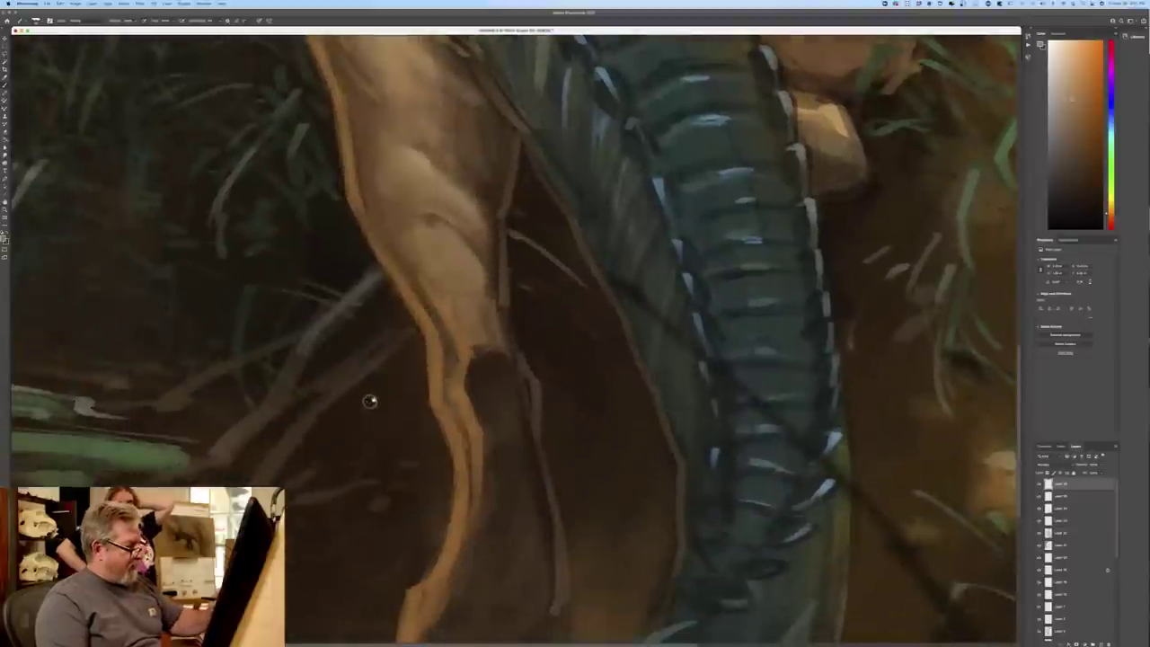
drag(478, 342, 466, 359)
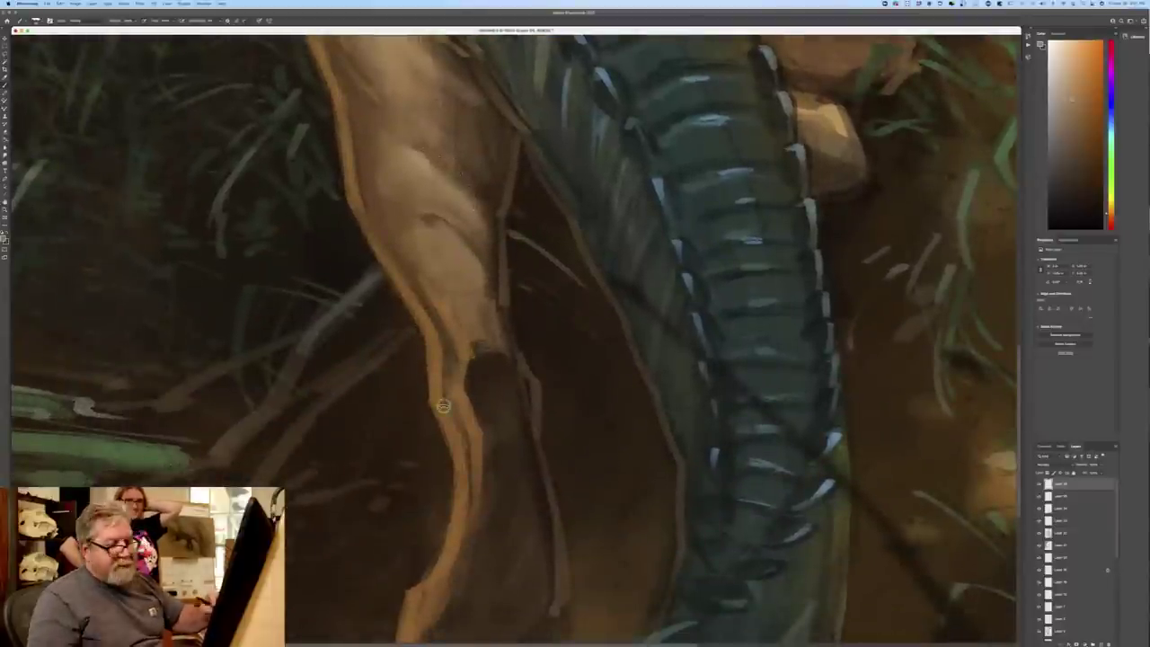
click(1098, 642)
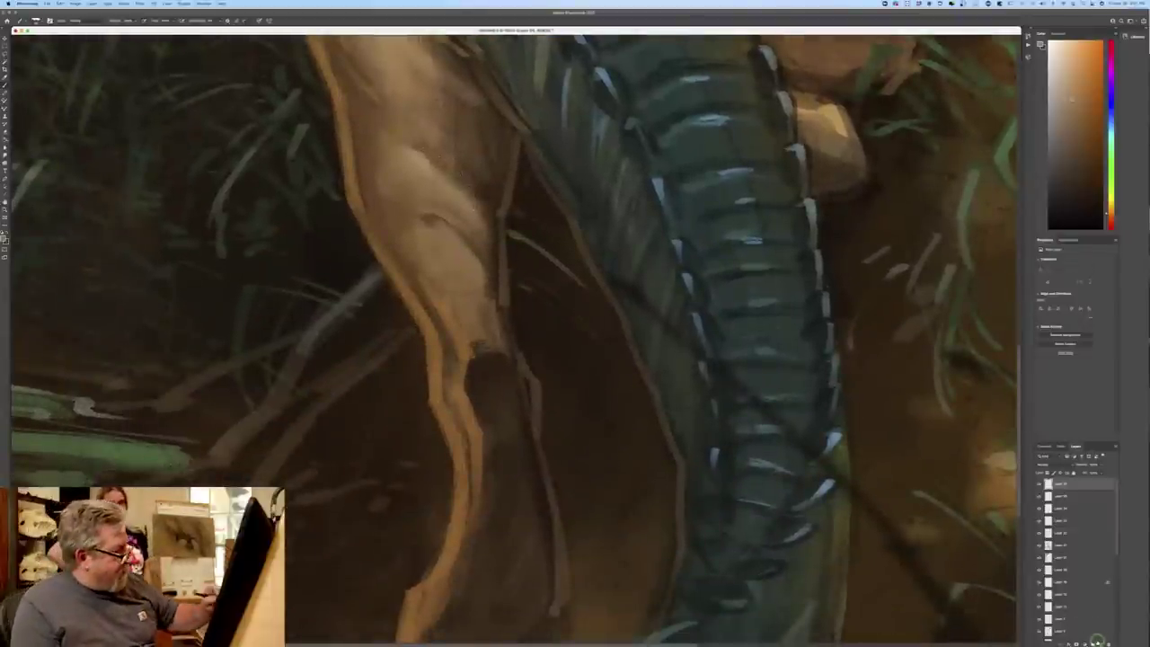
mouse_move(472, 344)
mouse_down()
mouse_move(492, 347)
mouse_move(466, 361)
mouse_move(479, 326)
mouse_move(496, 342)
mouse_up()
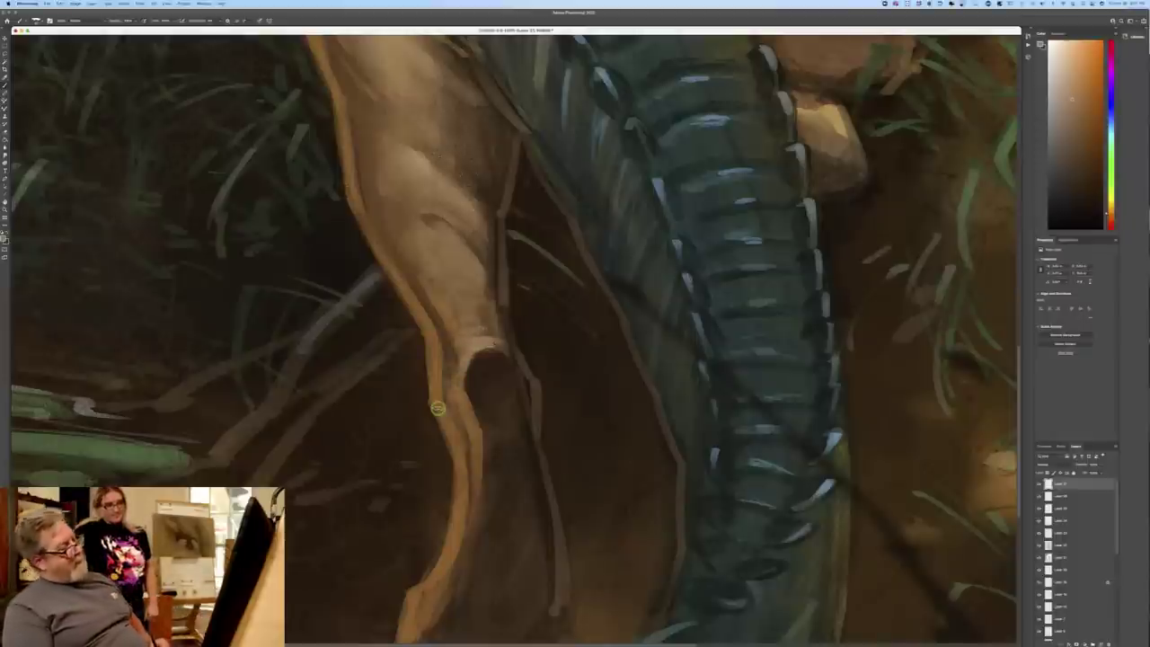
scroll(438, 407, down, 5)
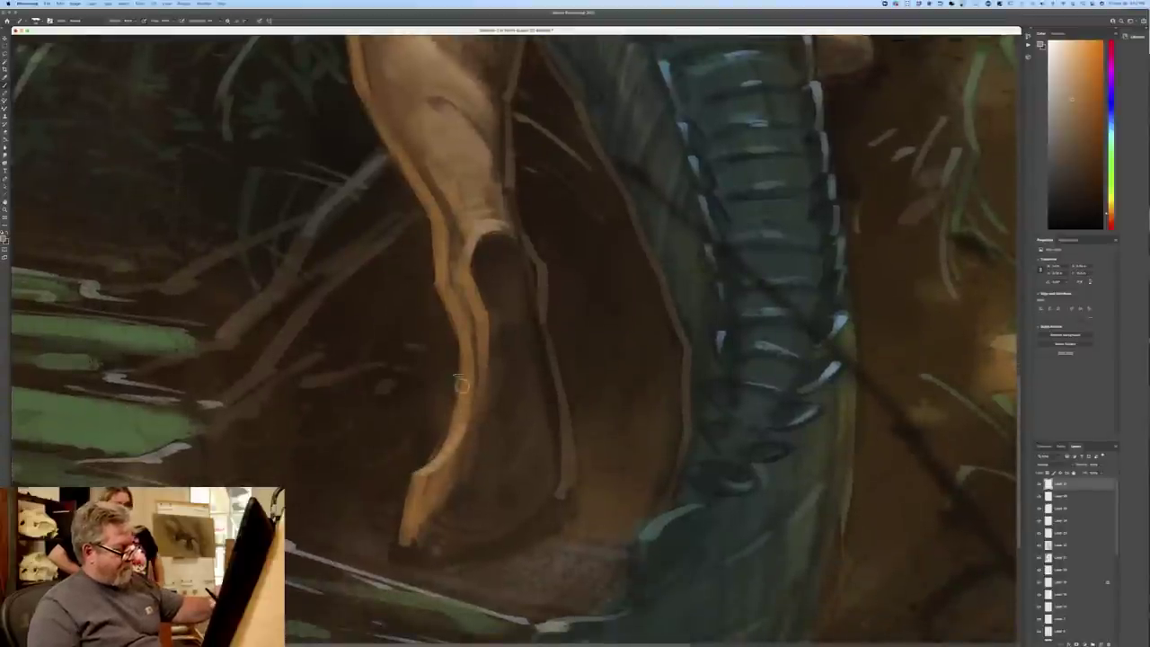
drag(439, 284, 432, 214)
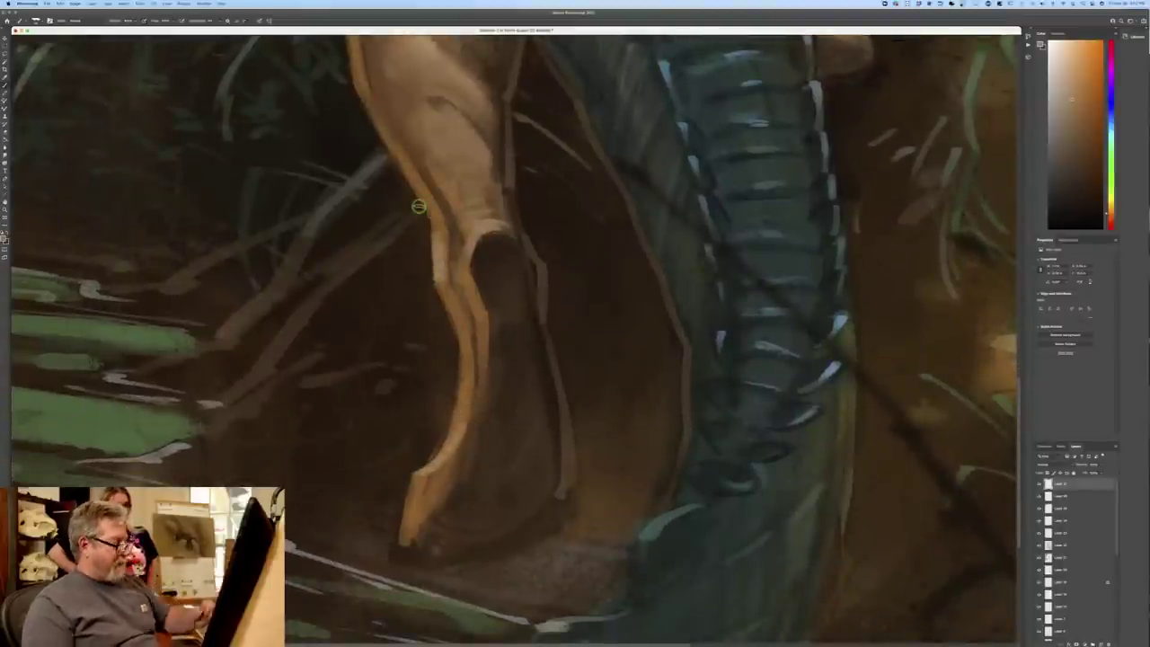
- Review the overall composition of the painting, then check the creature's back, hind leg and tail
key(super+minus)
key(super+minus)
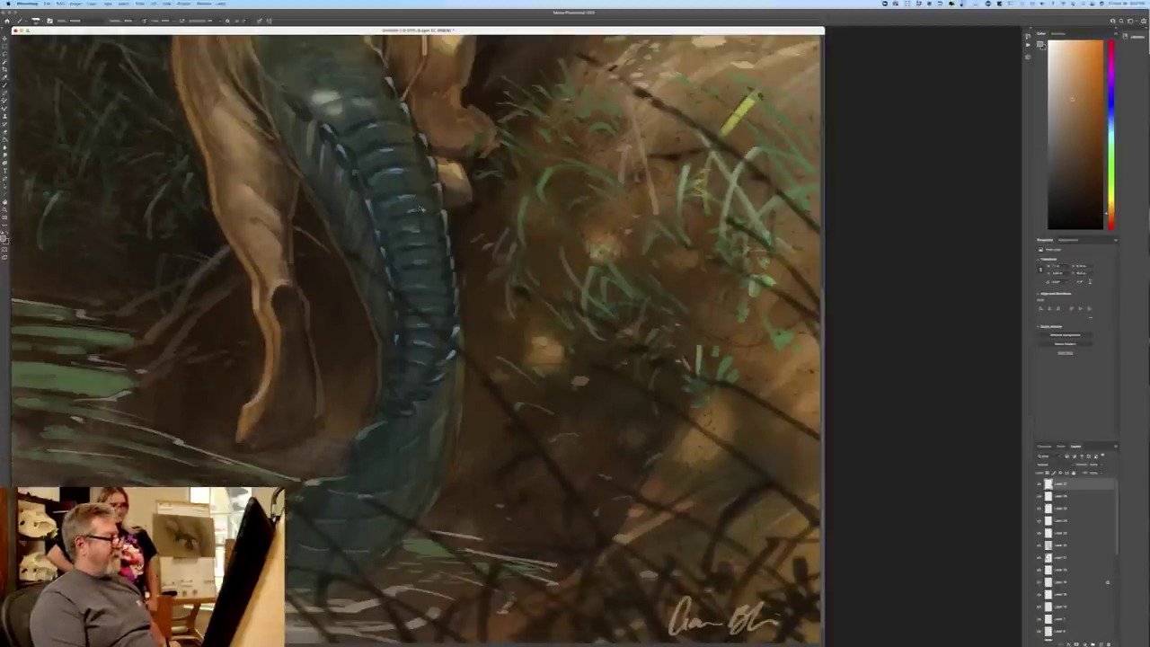
key(f)
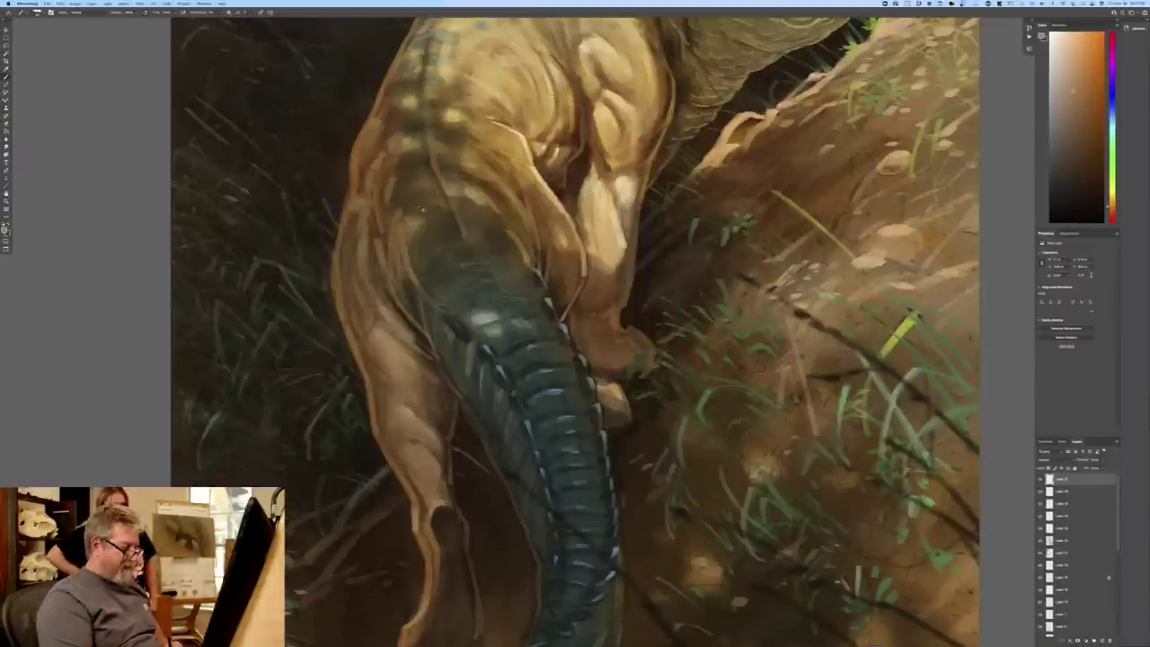
key(super+minus)
key(super+minus)
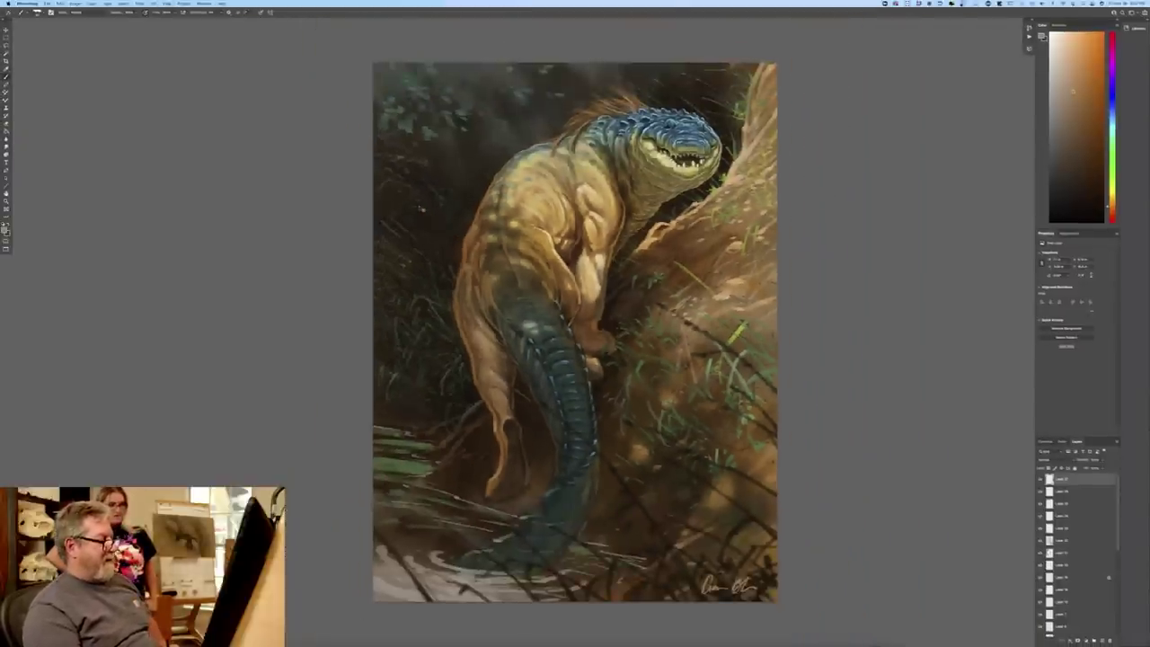
key(super+plus)
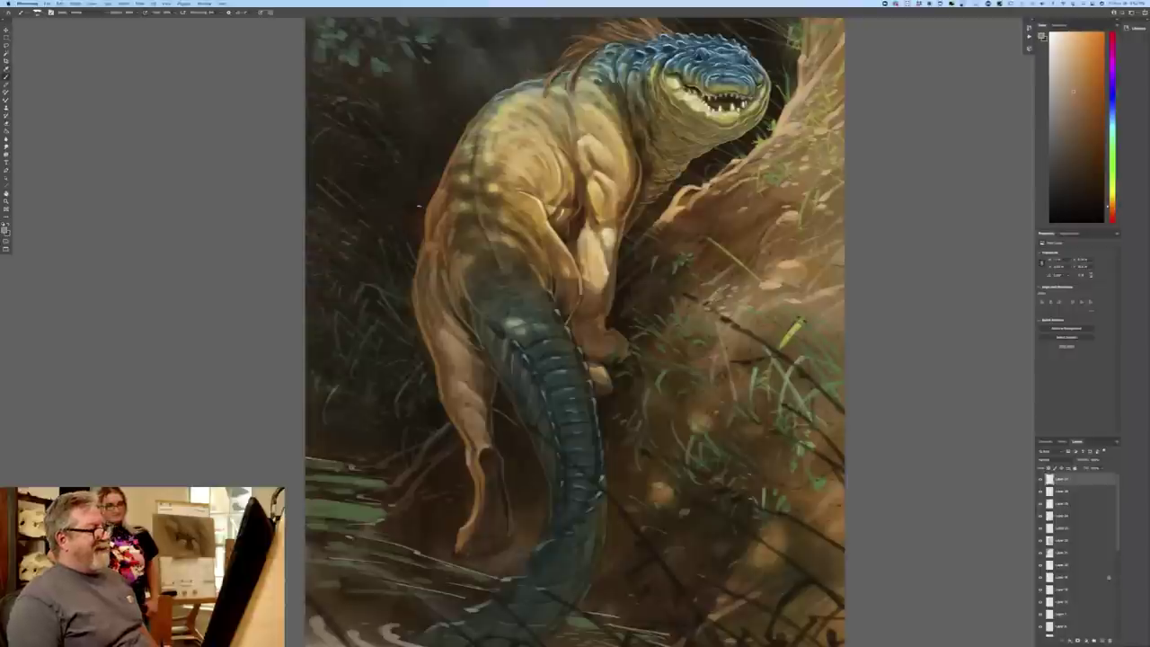
key(ctrl+minus)
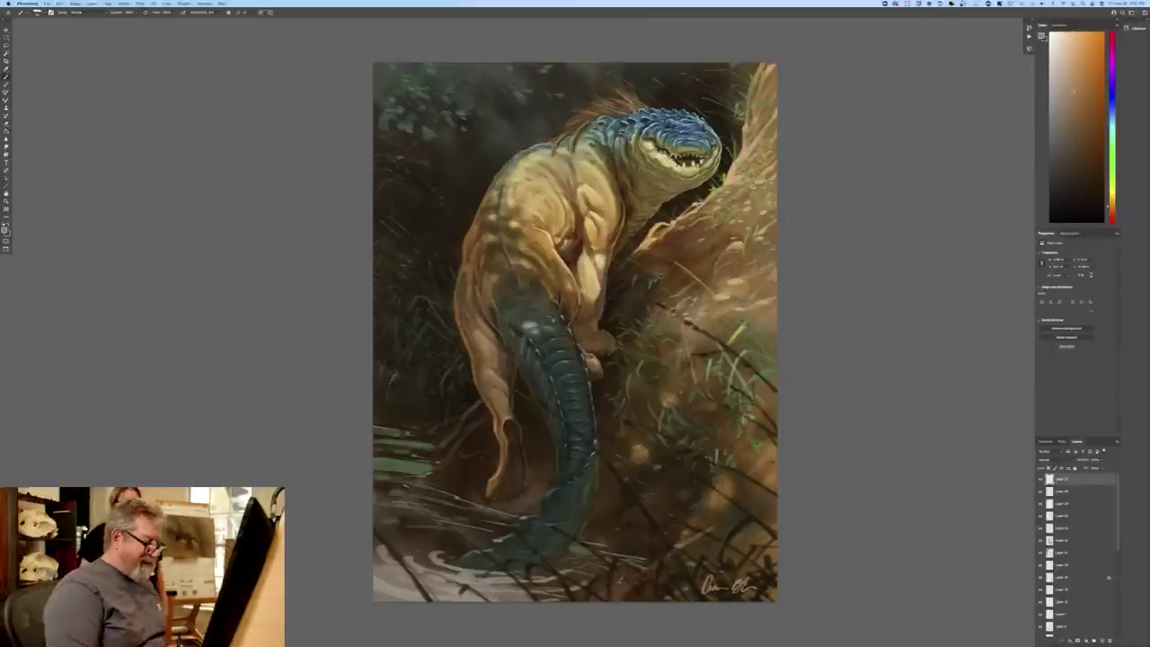
key(super+plus)
key(super+plus)
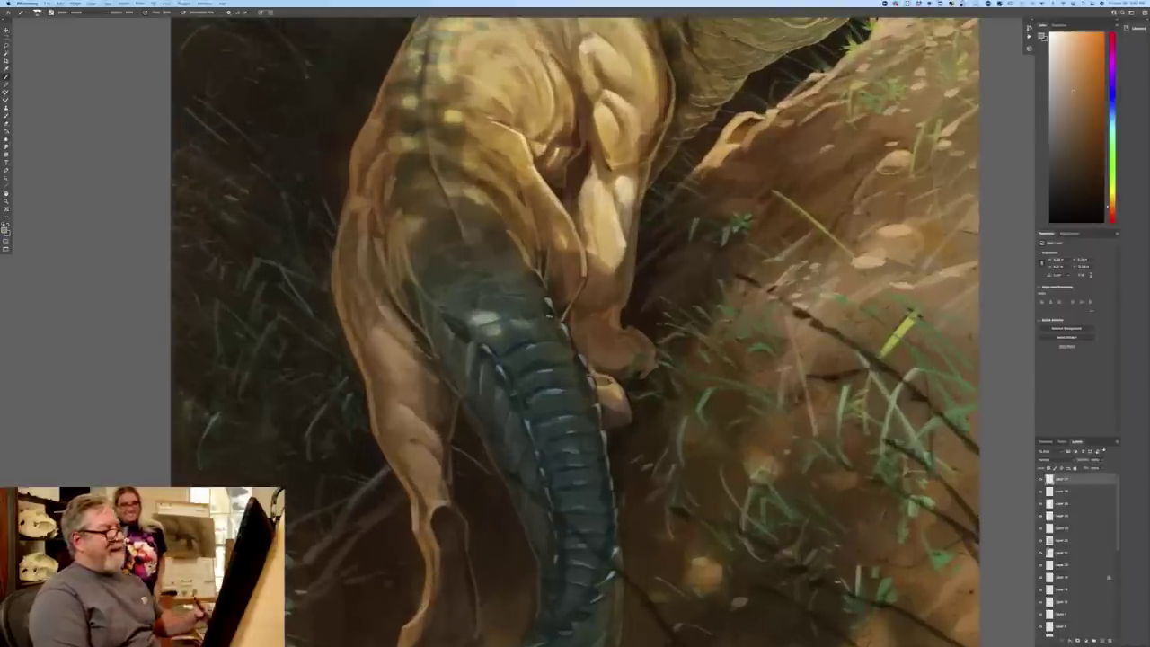
- Set the foreground colour to a near-white light blue and add small bright glints to the creature's eye and head scales
drag(208, 345, 199, 372)
key(ctrl+minus)
click(6, 230)
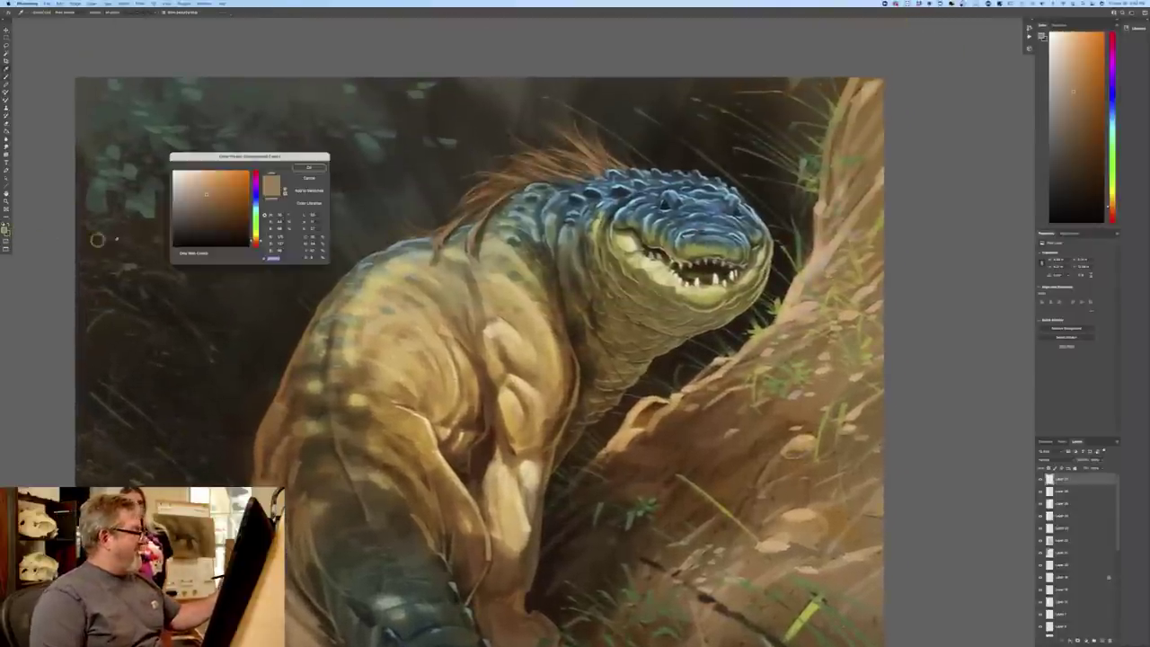
click(664, 203)
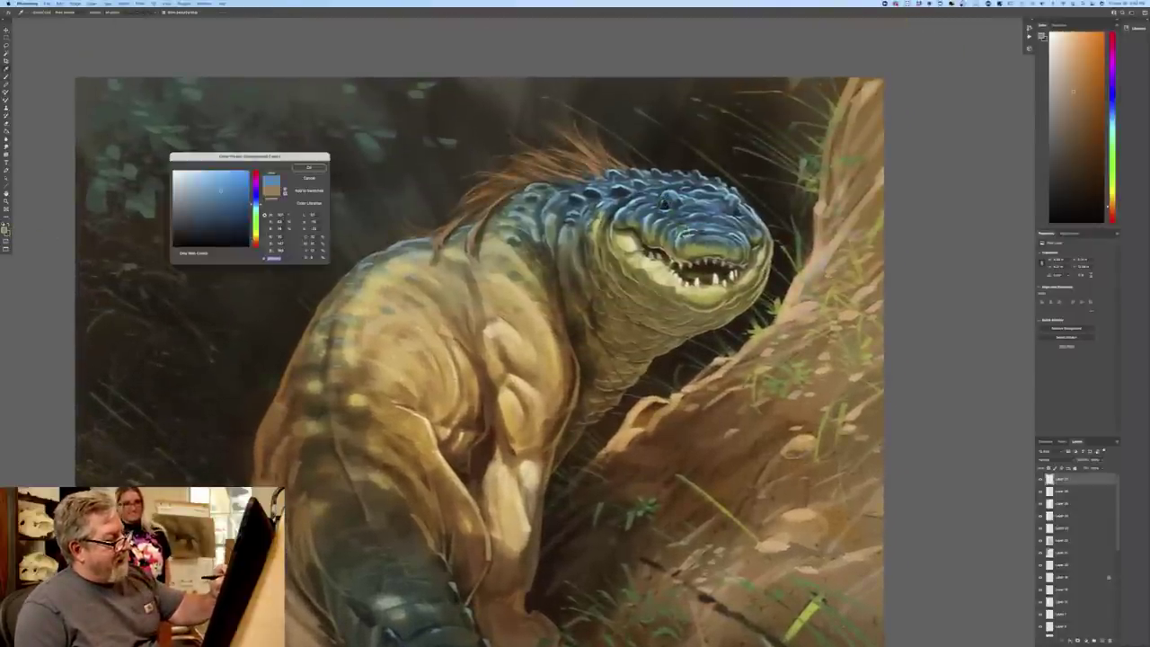
click(679, 237)
click(182, 172)
click(307, 167)
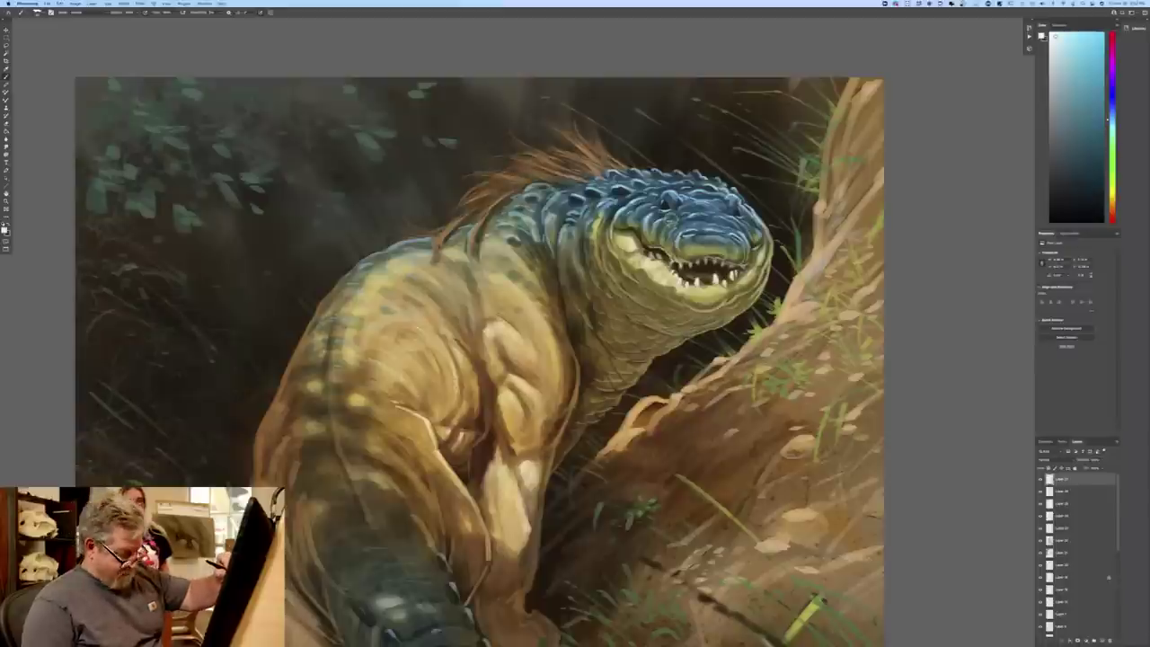
drag(674, 214, 664, 207)
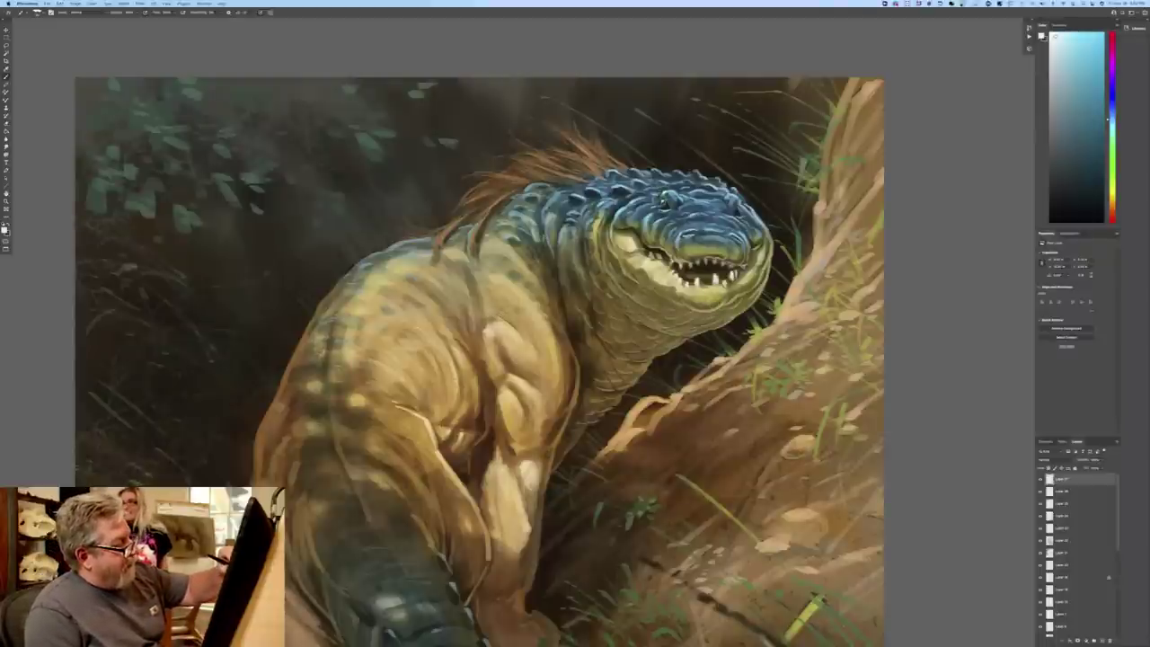
drag(644, 188, 634, 199)
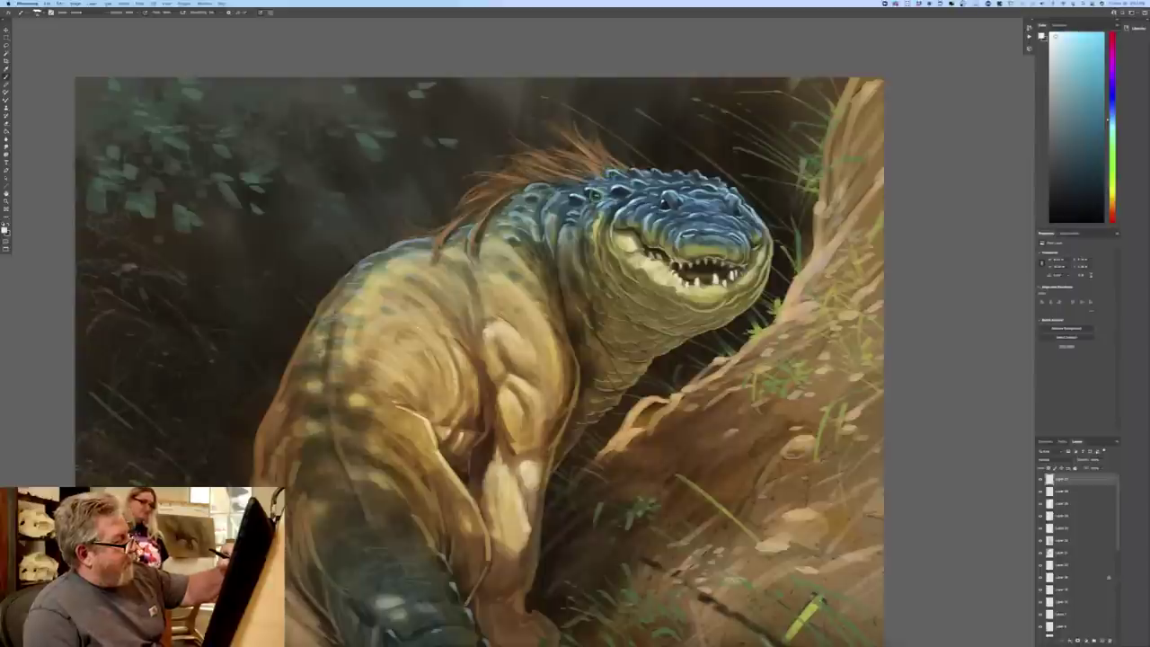
key(super+plus)
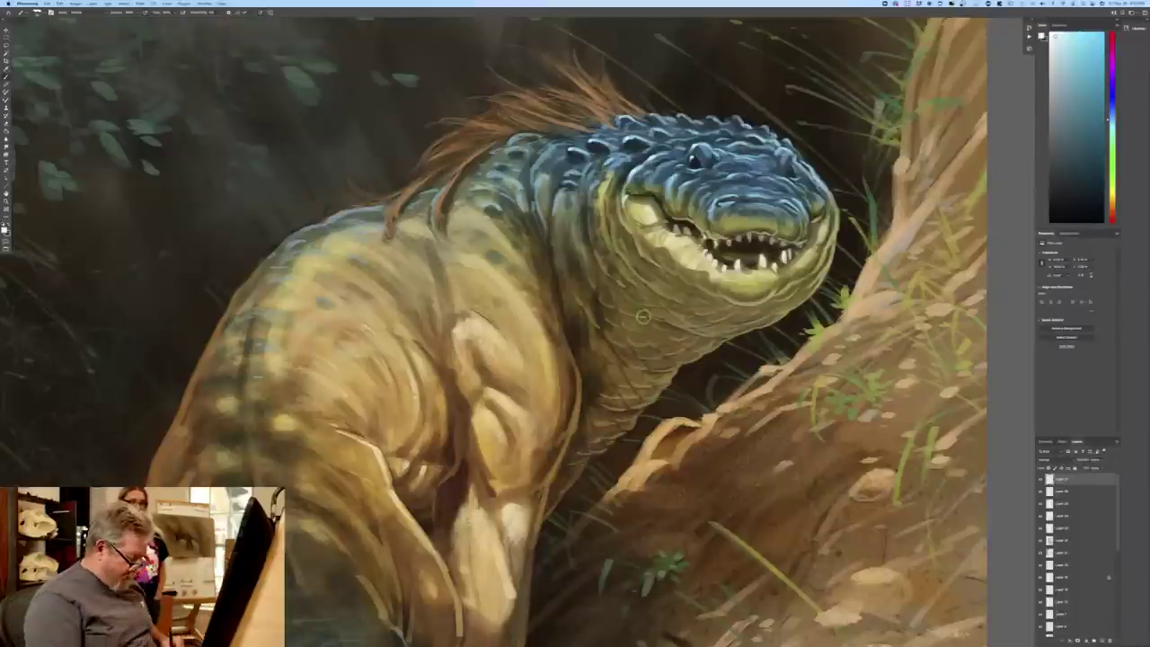
- Set the foreground colour to a blue sampled from the tail, add a new layer, and paint fine water drips between hind leg and tail
key(super+minus)
key(super+minus)
drag(284, 456, 306, 264)
scroll(306, 264, down, 1)
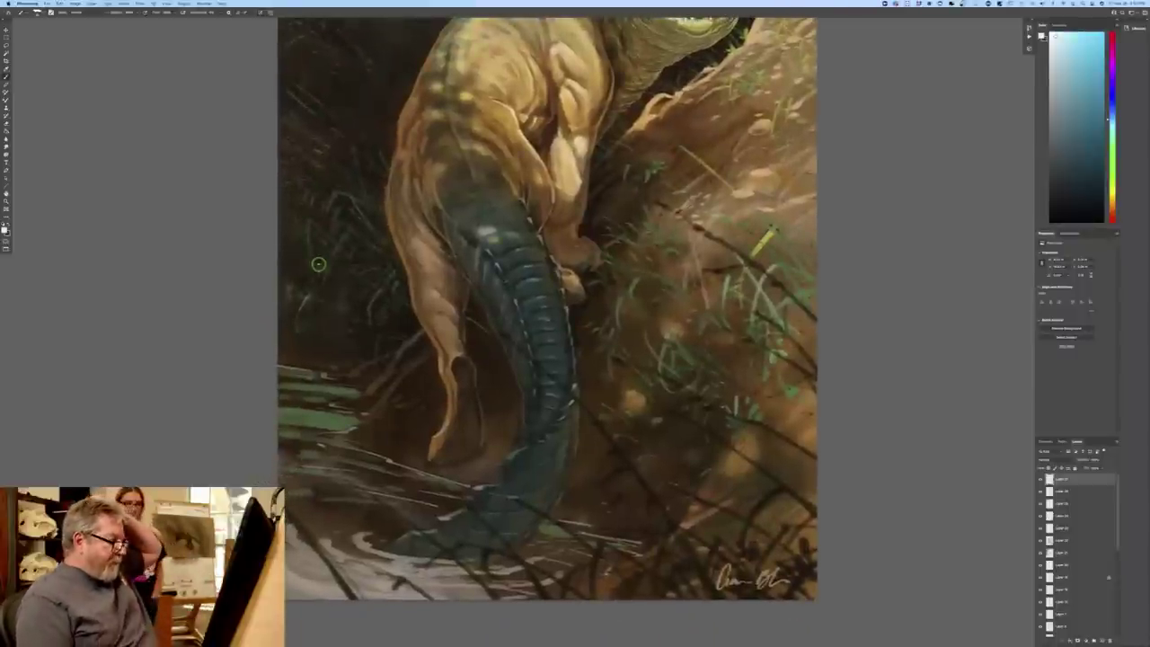
click(4, 230)
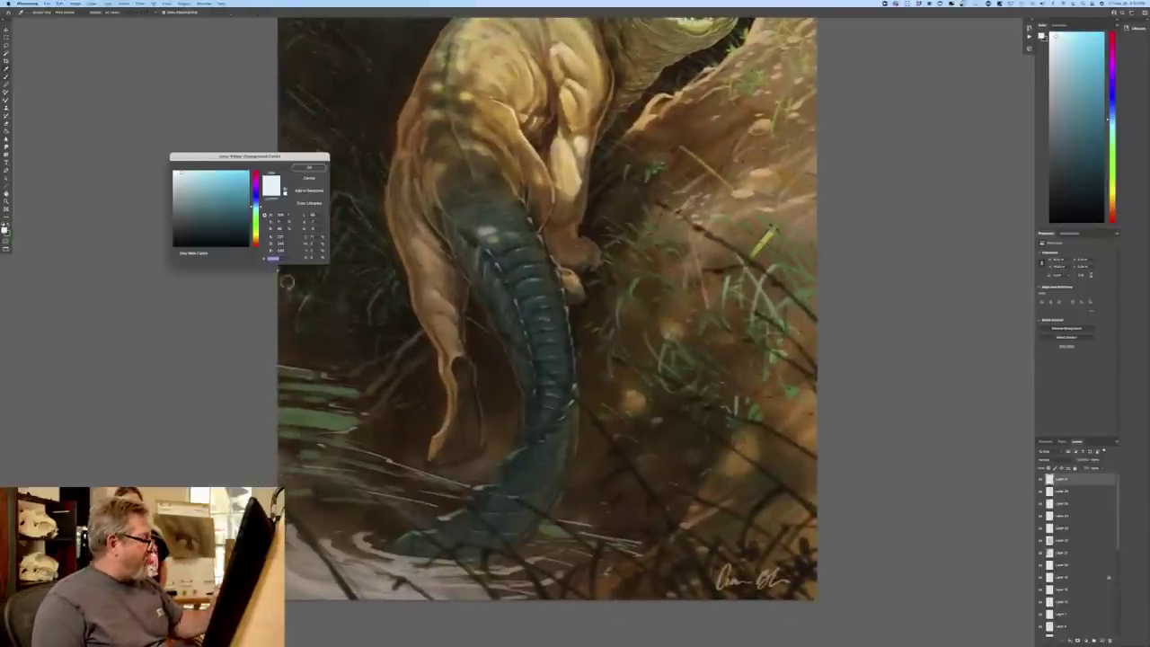
click(495, 263)
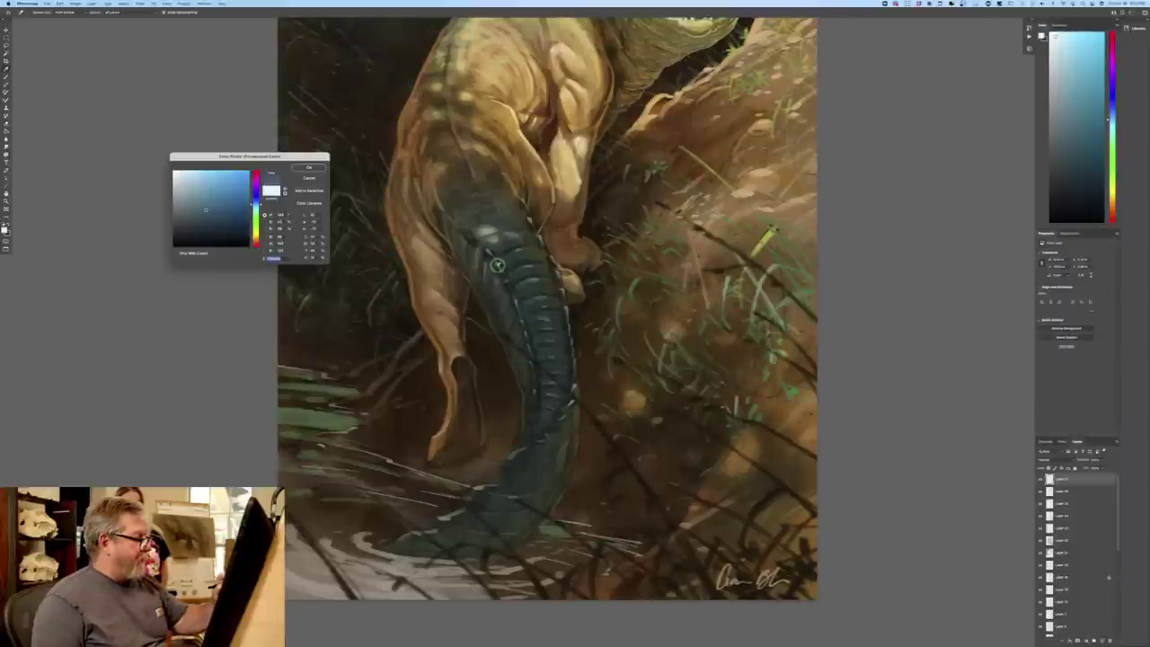
click(308, 167)
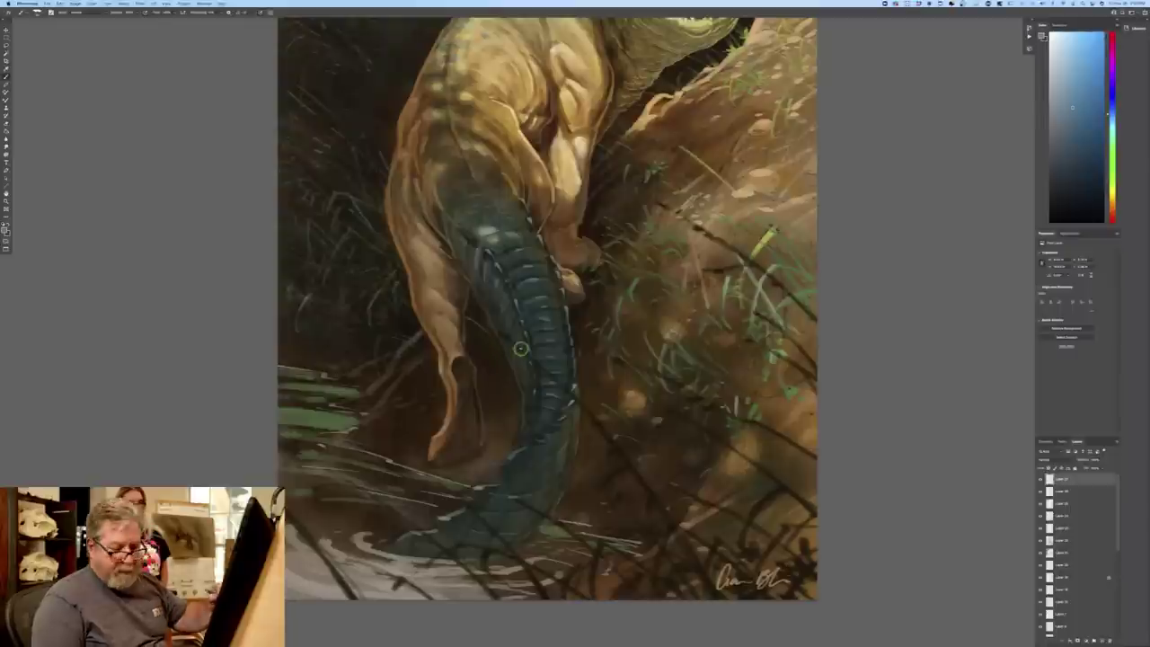
click(1101, 640)
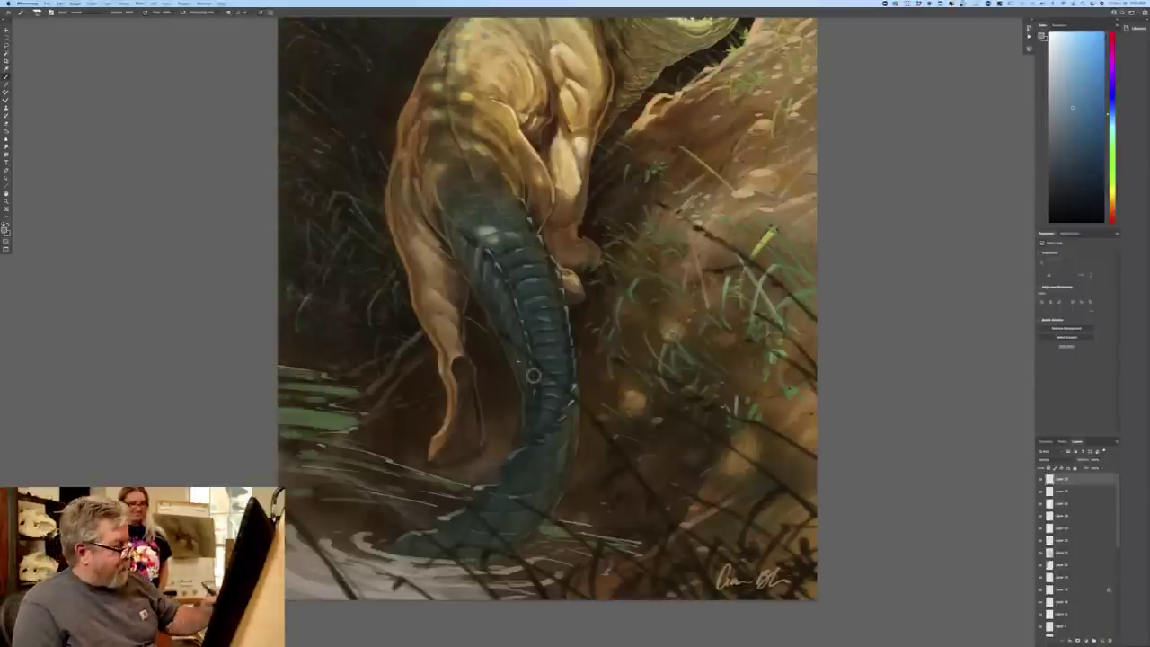
mouse_move(482, 303)
mouse_down()
mouse_move(482, 351)
mouse_move(488, 334)
mouse_move(483, 346)
mouse_move(503, 358)
mouse_move(504, 343)
mouse_move(503, 396)
mouse_move(501, 351)
mouse_move(501, 393)
mouse_up()
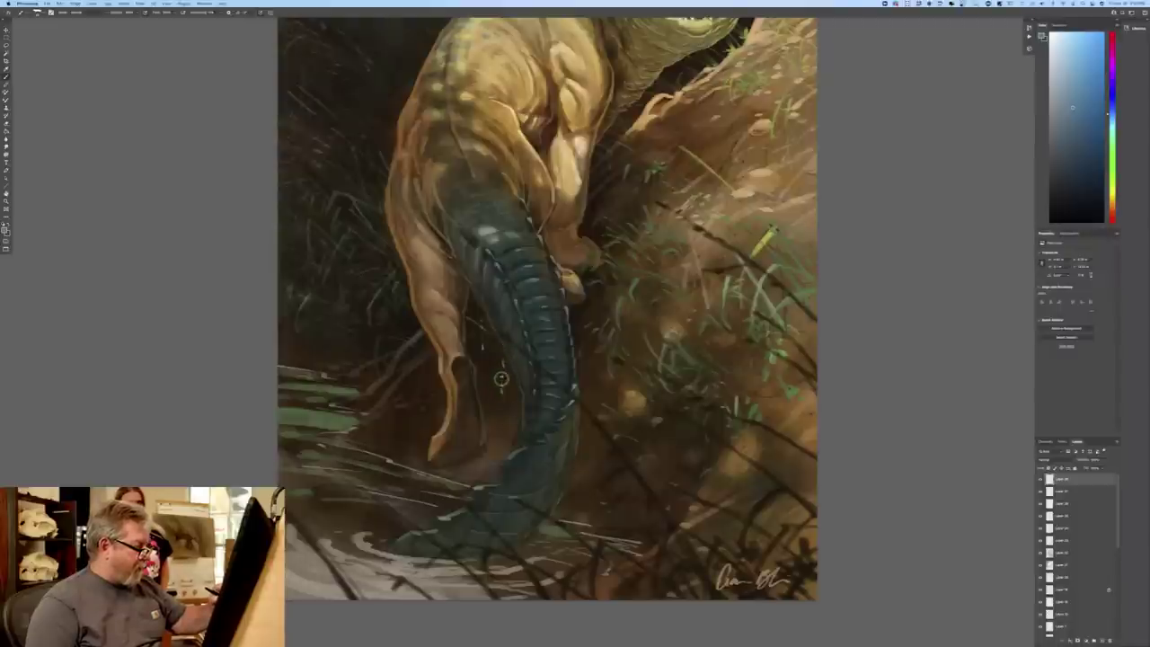
mouse_move(496, 342)
mouse_down()
mouse_move(489, 269)
mouse_move(505, 386)
mouse_move(468, 406)
mouse_move(439, 389)
mouse_move(452, 391)
mouse_move(454, 361)
mouse_move(441, 456)
mouse_up()
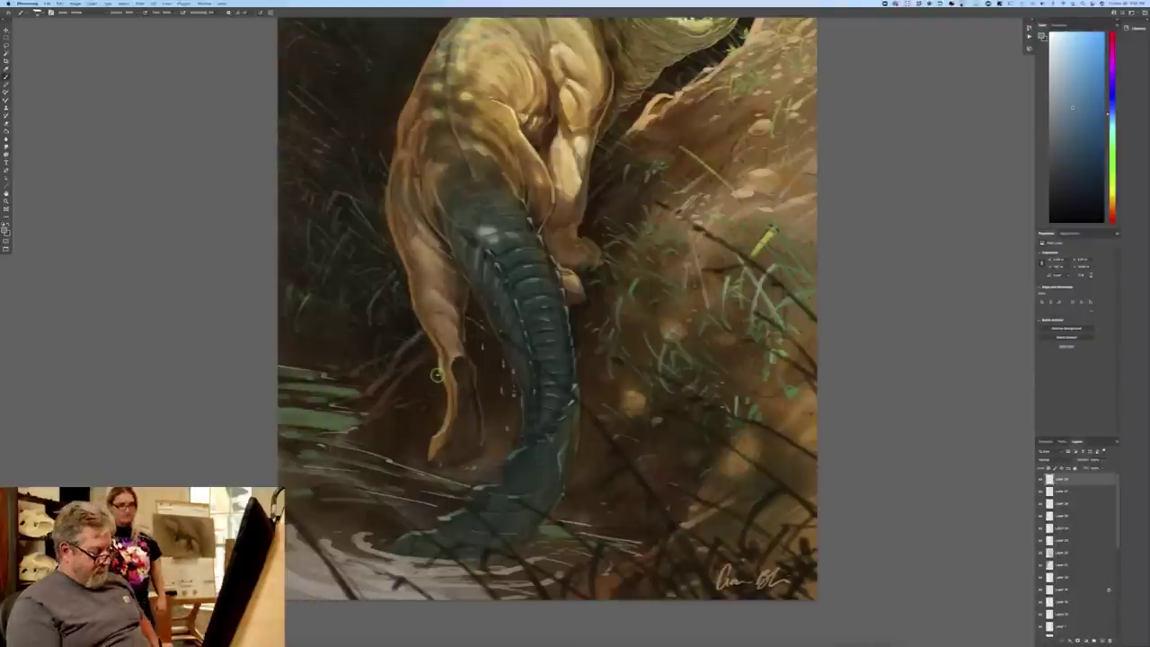
- Add a new layer in Multiply mode and glaze muted grey-blue shading over the creature's hind leg and the lower arm
key(ctrl+minus)
key(ctrl+plus)
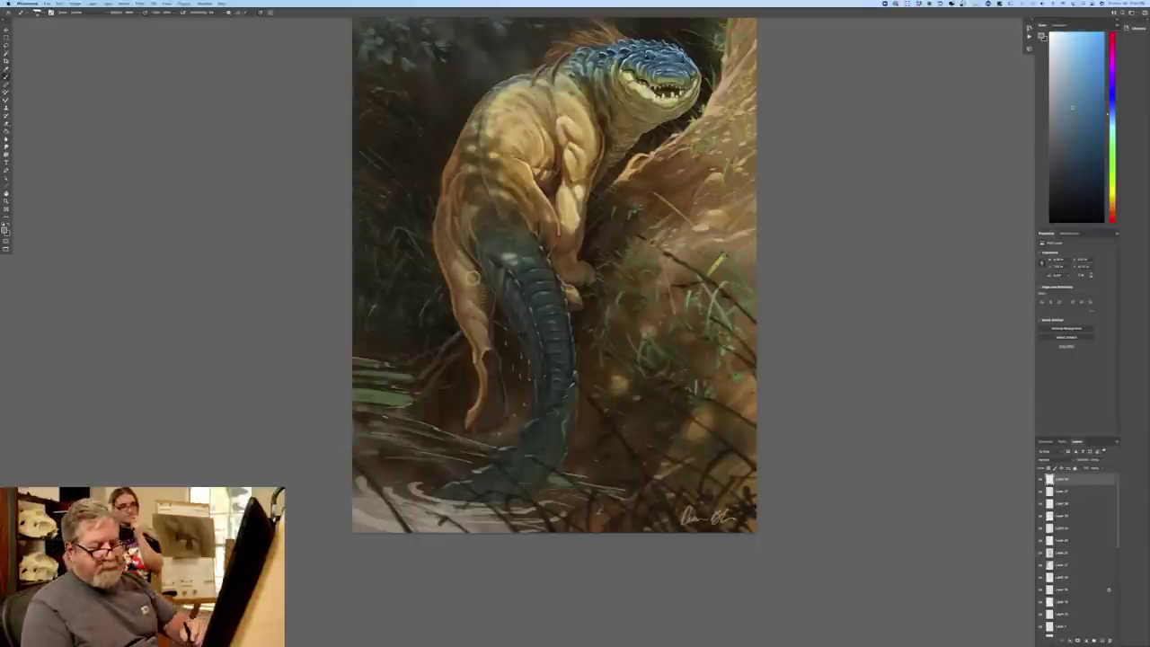
click(1101, 640)
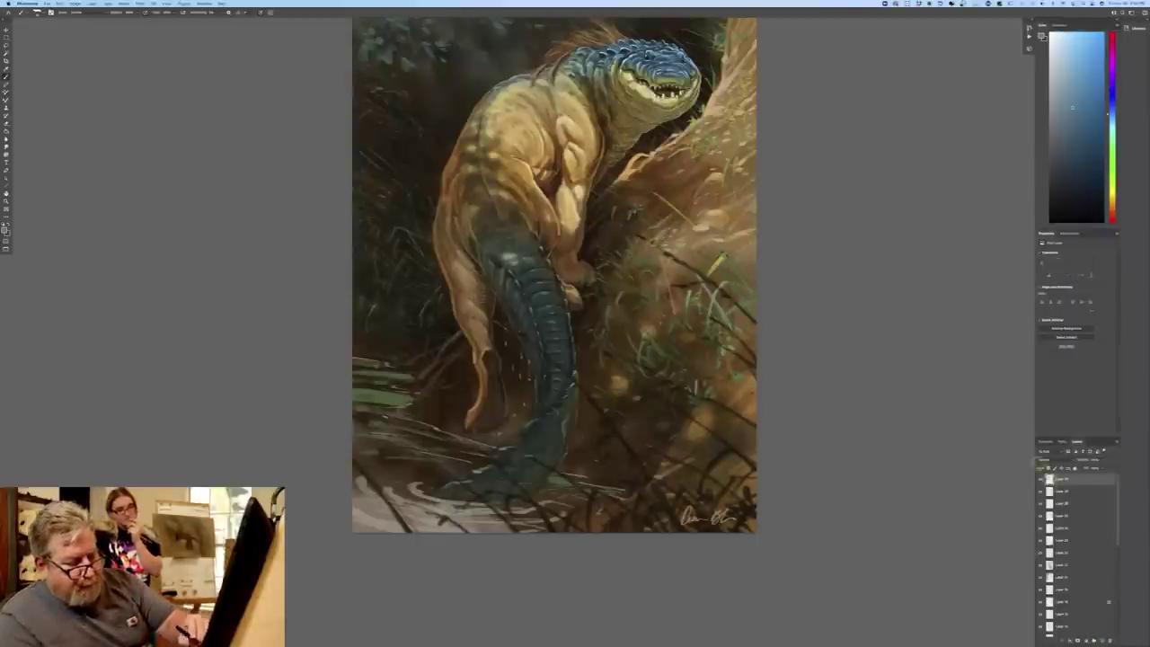
click(1039, 461)
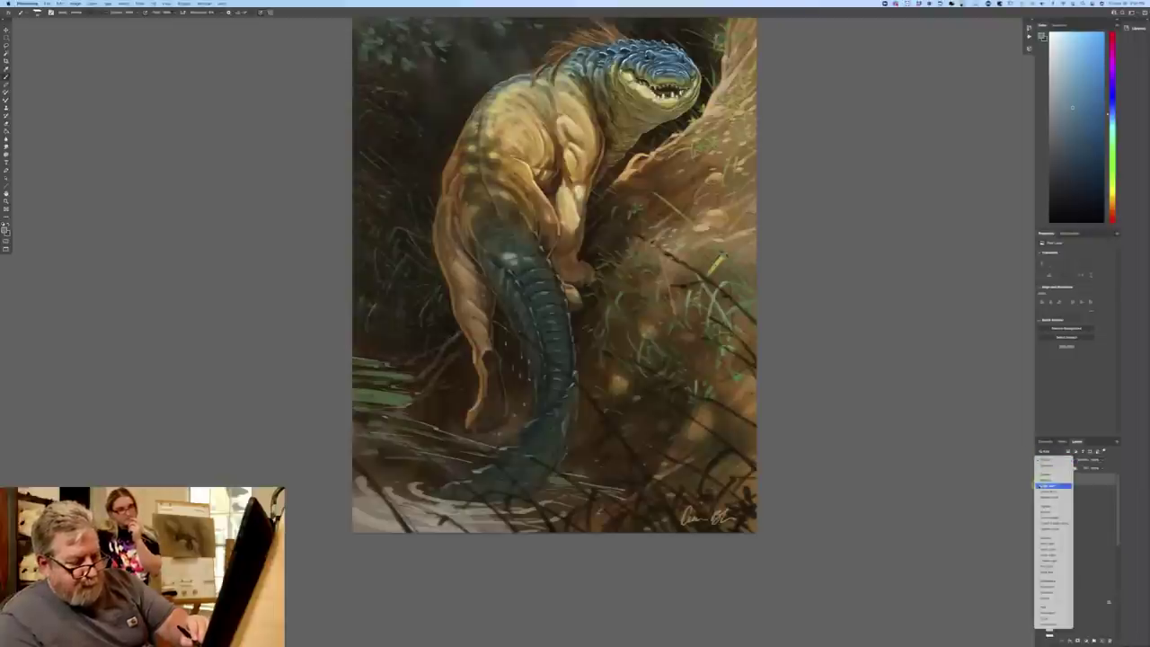
click(1039, 482)
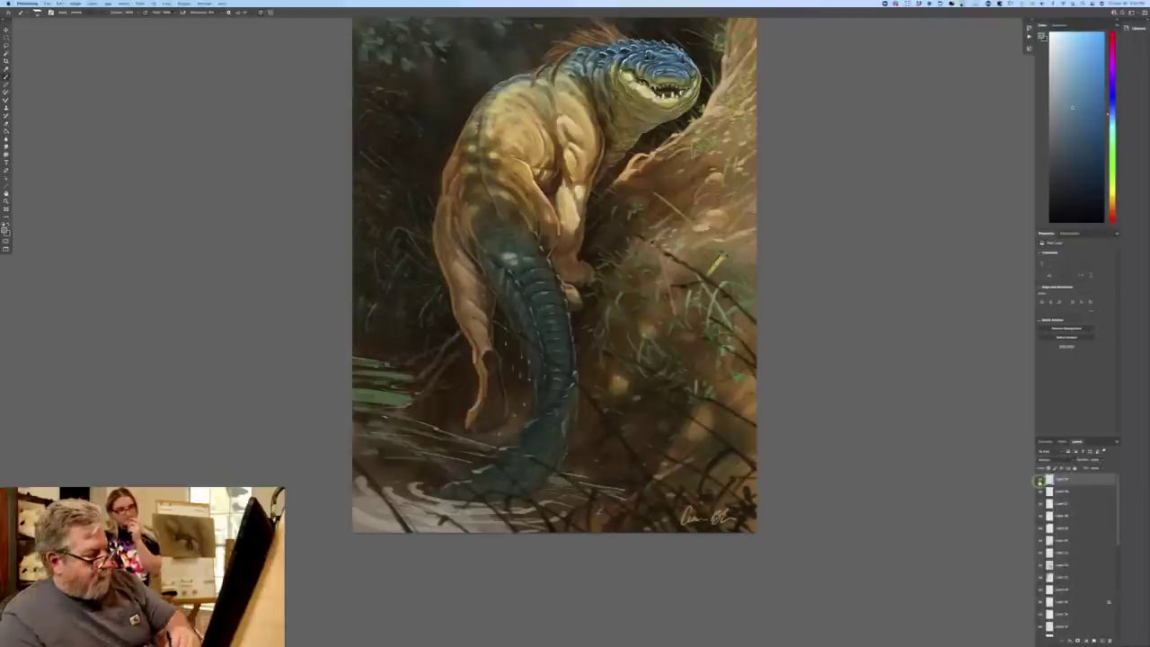
click(5, 229)
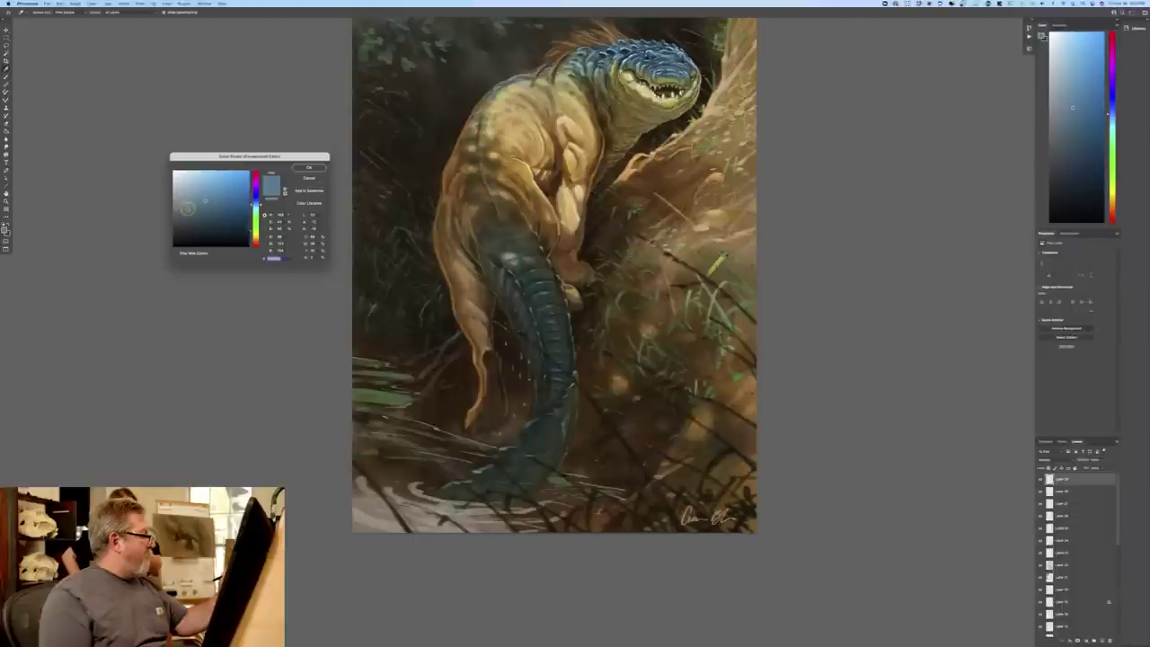
click(304, 170)
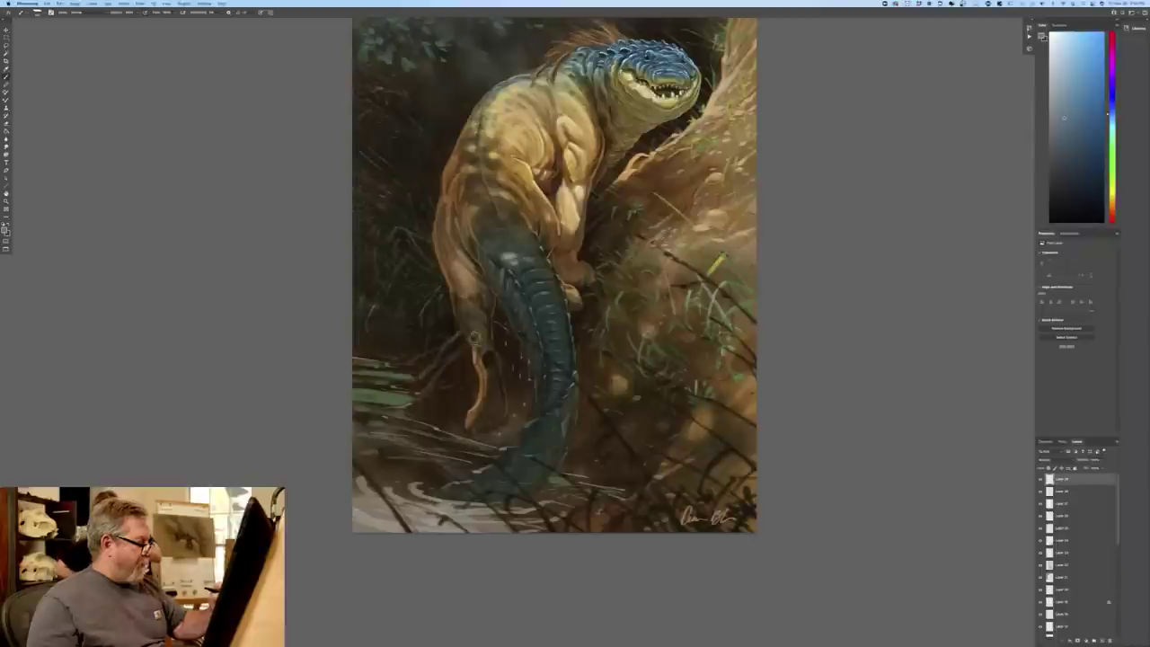
mouse_move(476, 361)
mouse_down()
mouse_move(499, 396)
mouse_move(467, 428)
mouse_move(495, 423)
mouse_up()
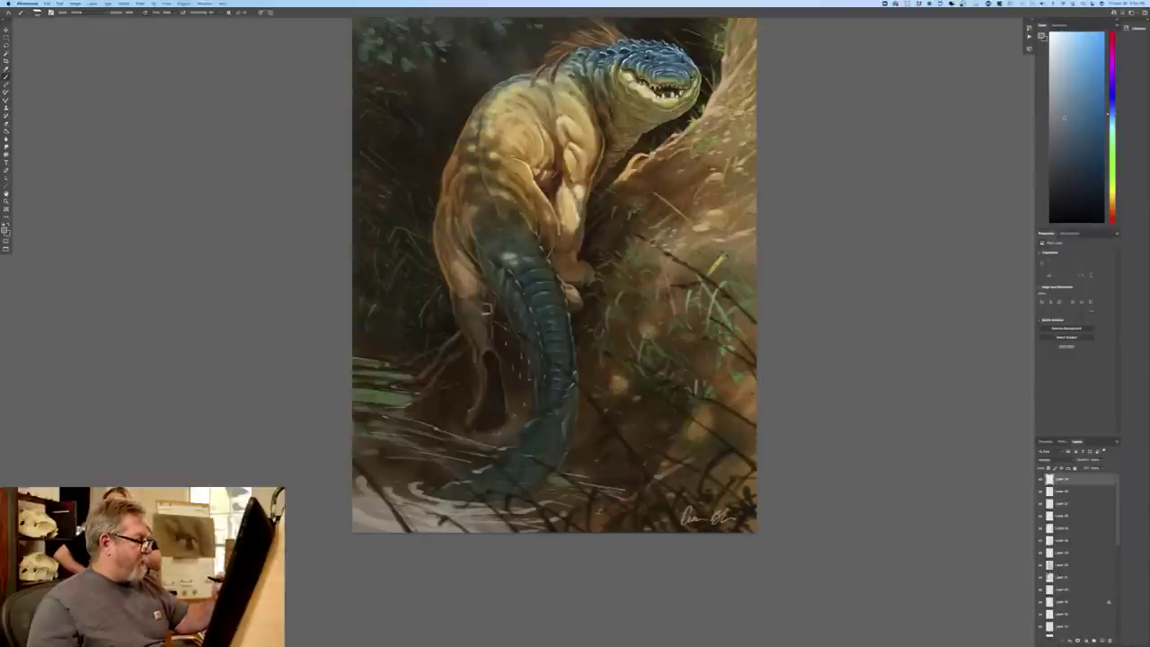
mouse_move(486, 296)
mouse_down()
mouse_move(456, 298)
mouse_move(450, 281)
mouse_move(470, 275)
mouse_move(451, 230)
mouse_move(446, 242)
mouse_move(469, 254)
mouse_move(451, 187)
mouse_move(443, 256)
mouse_move(438, 220)
mouse_up()
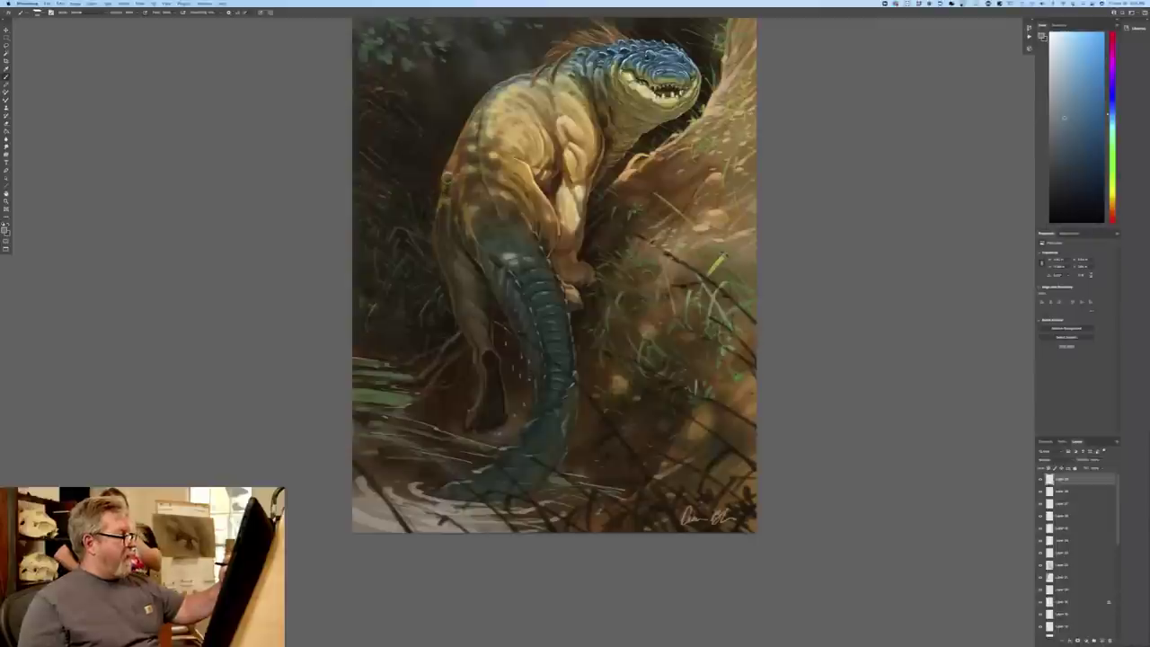
mouse_move(567, 298)
mouse_down()
mouse_move(584, 265)
mouse_move(589, 280)
mouse_move(568, 264)
mouse_move(566, 277)
mouse_move(559, 257)
mouse_move(570, 256)
mouse_move(588, 165)
mouse_move(556, 203)
mouse_up()
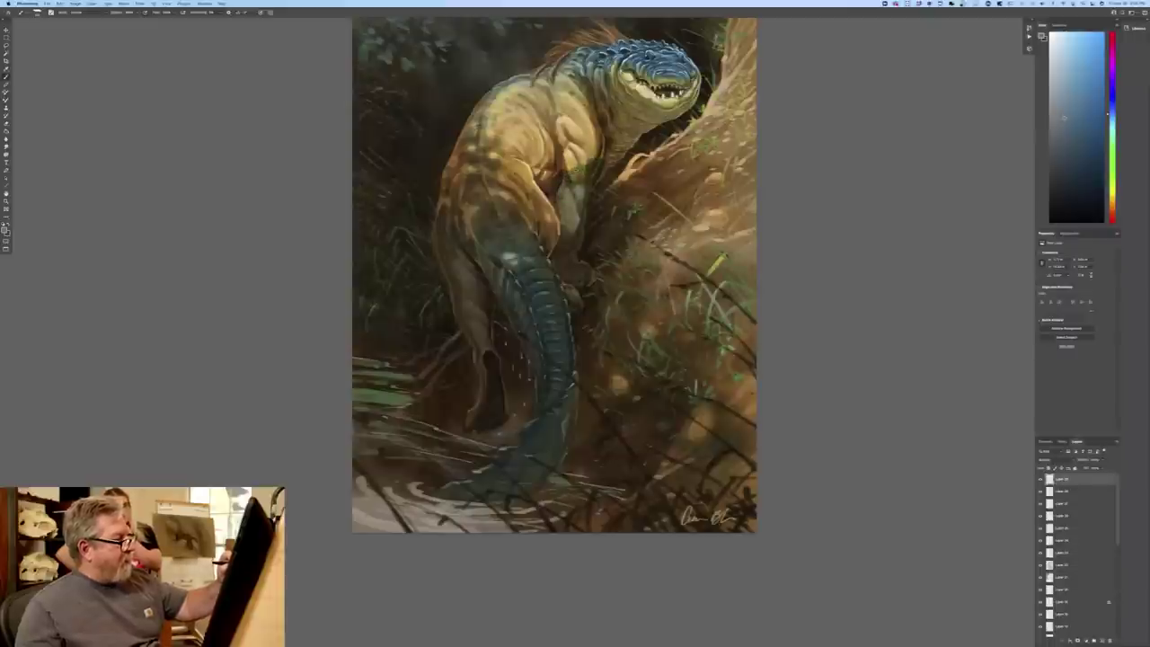
mouse_move(566, 169)
mouse_down()
mouse_move(586, 183)
mouse_move(548, 193)
mouse_move(539, 231)
mouse_move(549, 221)
mouse_move(552, 264)
mouse_up()
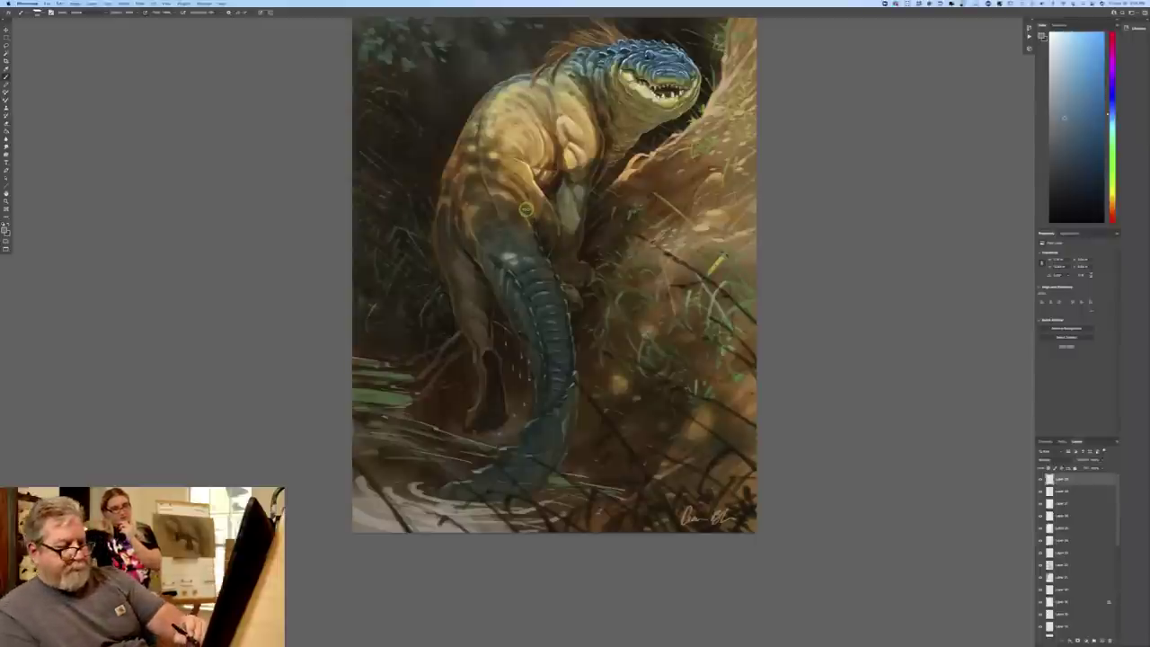
- Compare the painting with and without the shading layer, review the overall composition, and adjust that layer's opacity
click(1039, 482)
click(1040, 481)
click(1039, 482)
click(1040, 482)
key(ctrl+minus)
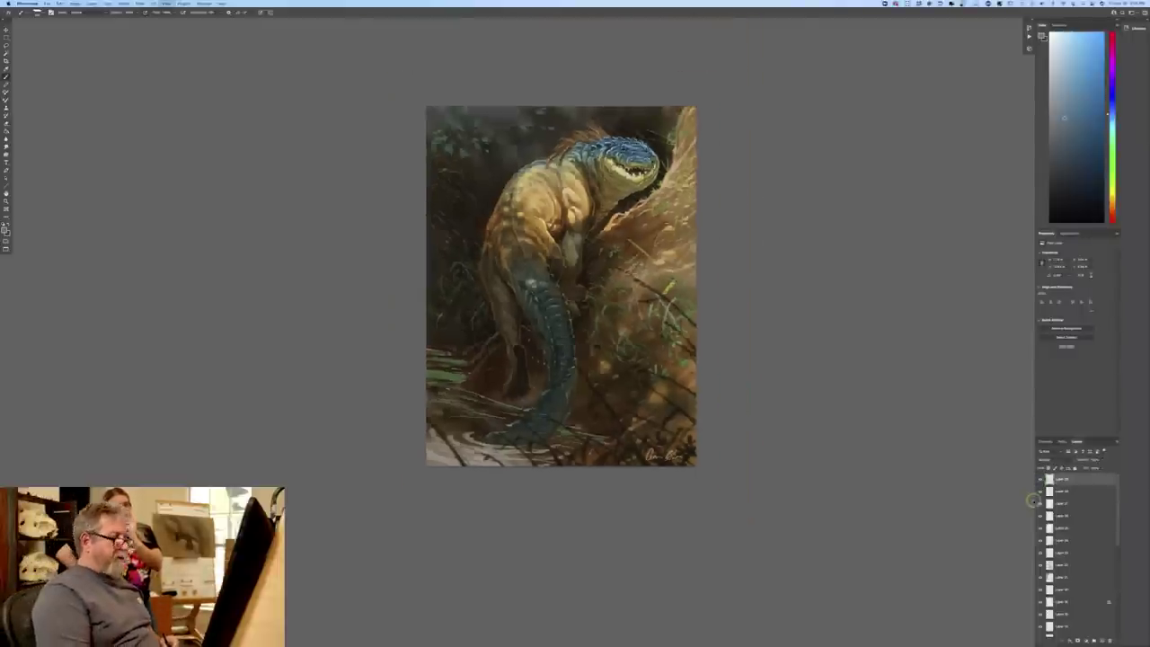
key(ctrl+minus)
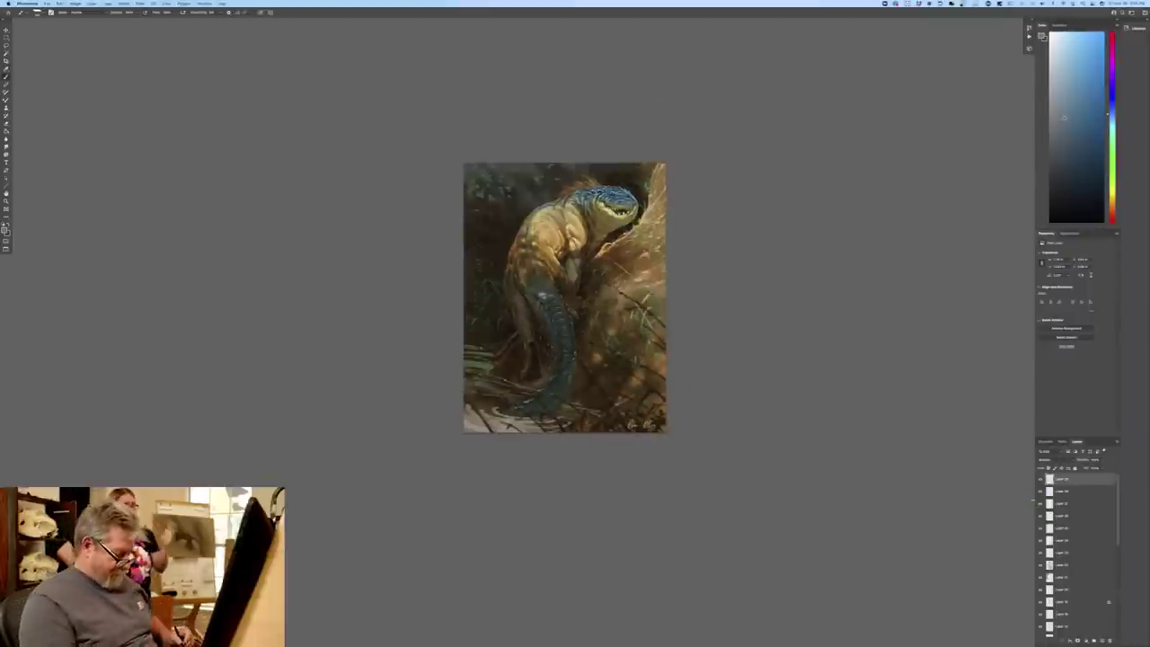
key(ctrl+plus)
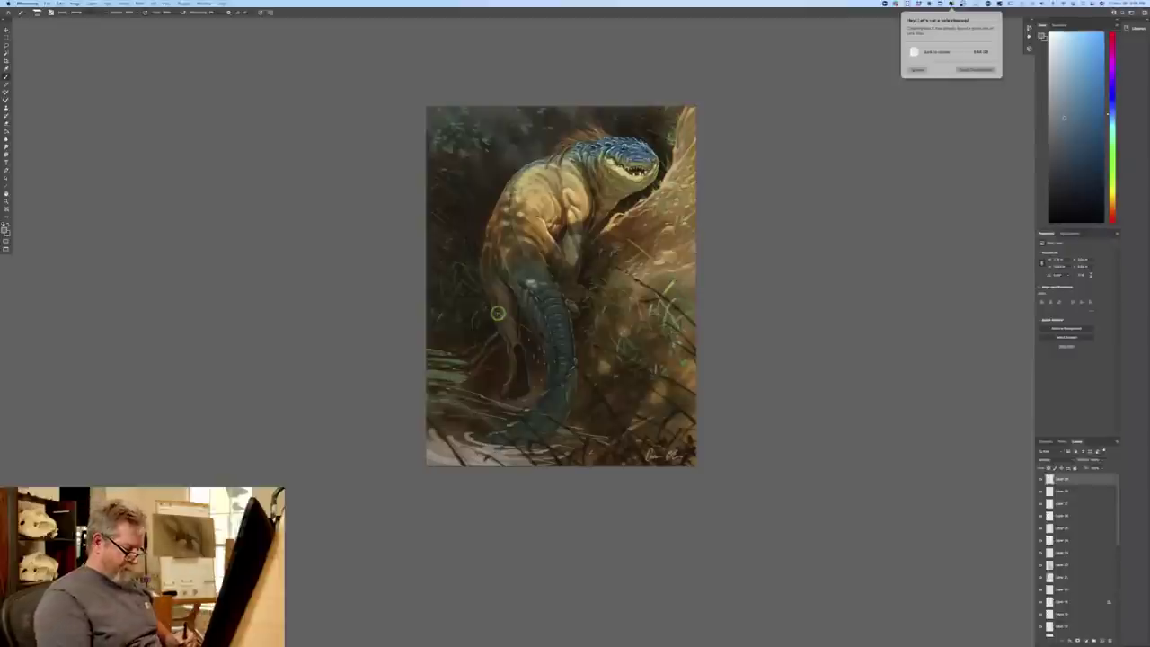
key(ctrl+plus)
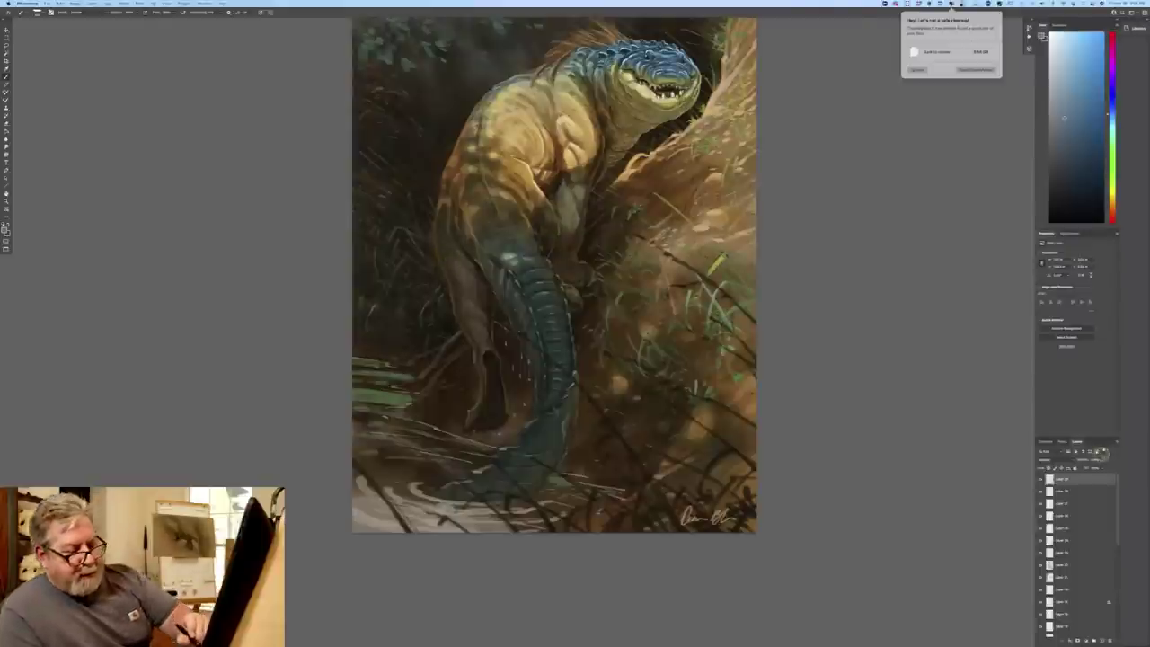
drag(1095, 467, 1094, 467)
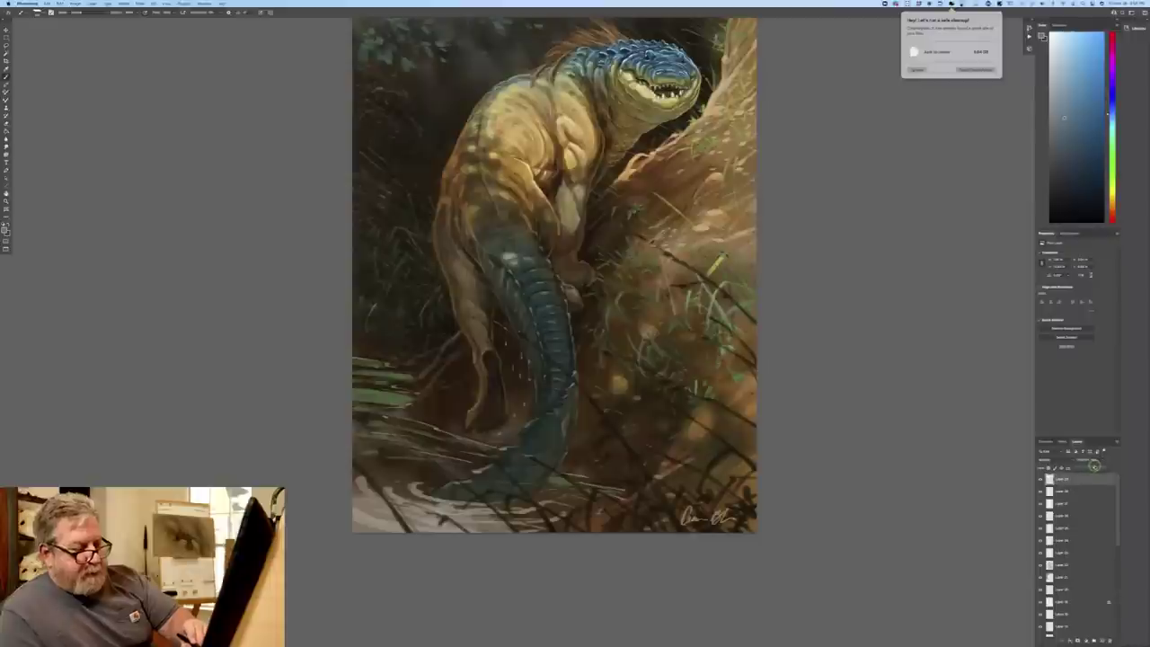
- Dismiss the cleanup notification and look at the alligator reference photo in the photo viewer
key(super+Tab)
click(918, 70)
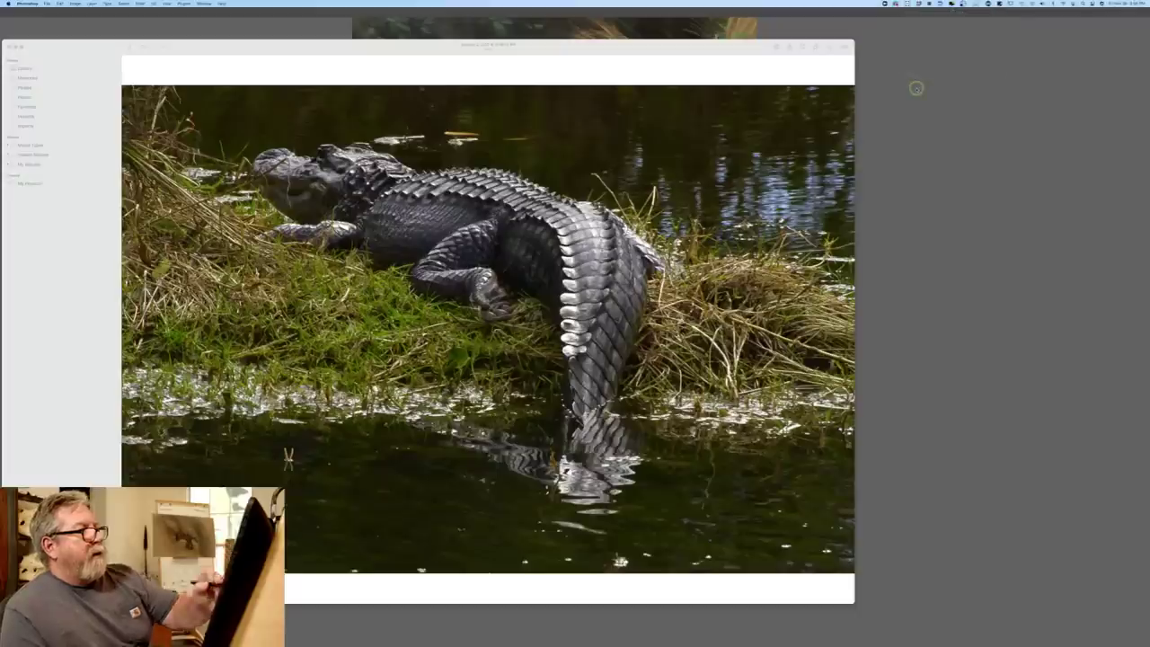
click(540, 622)
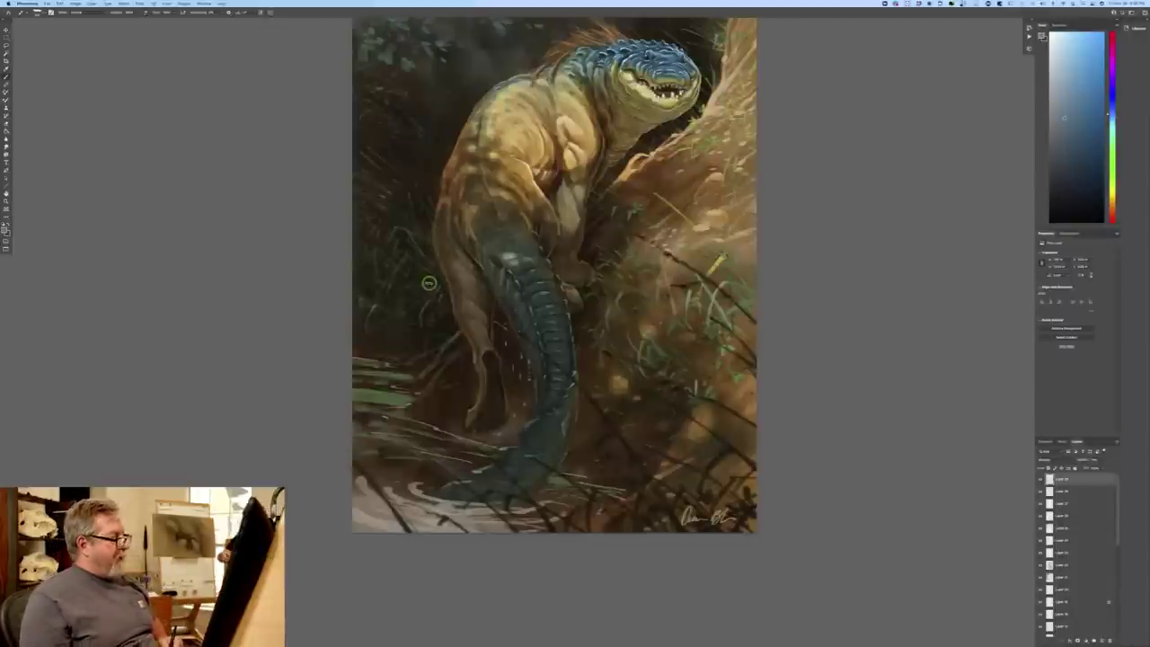
- Set the foreground colour to pale grey-blue, add a new layer, and paint wet highlights on the hind leg and tail base
click(6, 229)
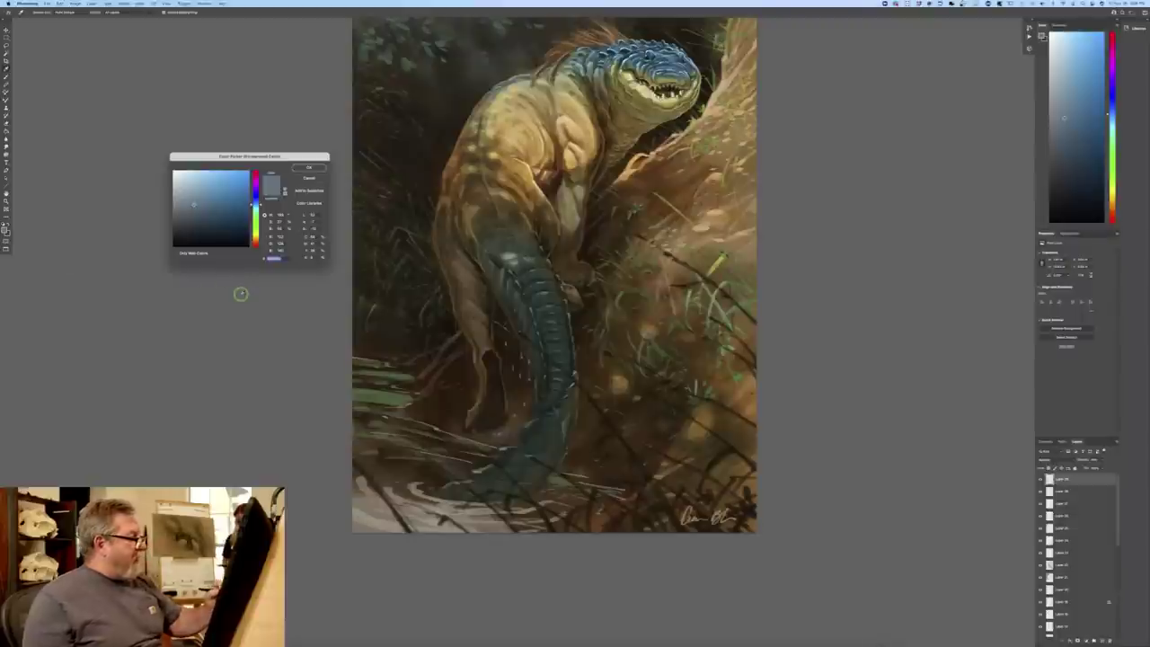
click(469, 306)
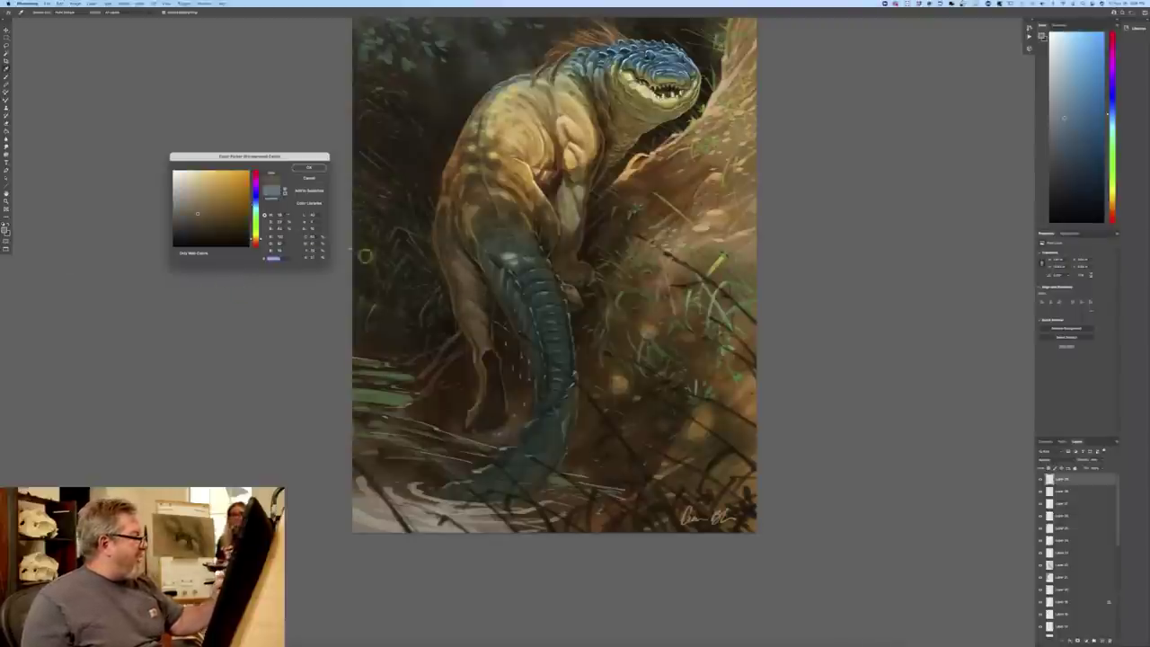
drag(255, 211, 255, 201)
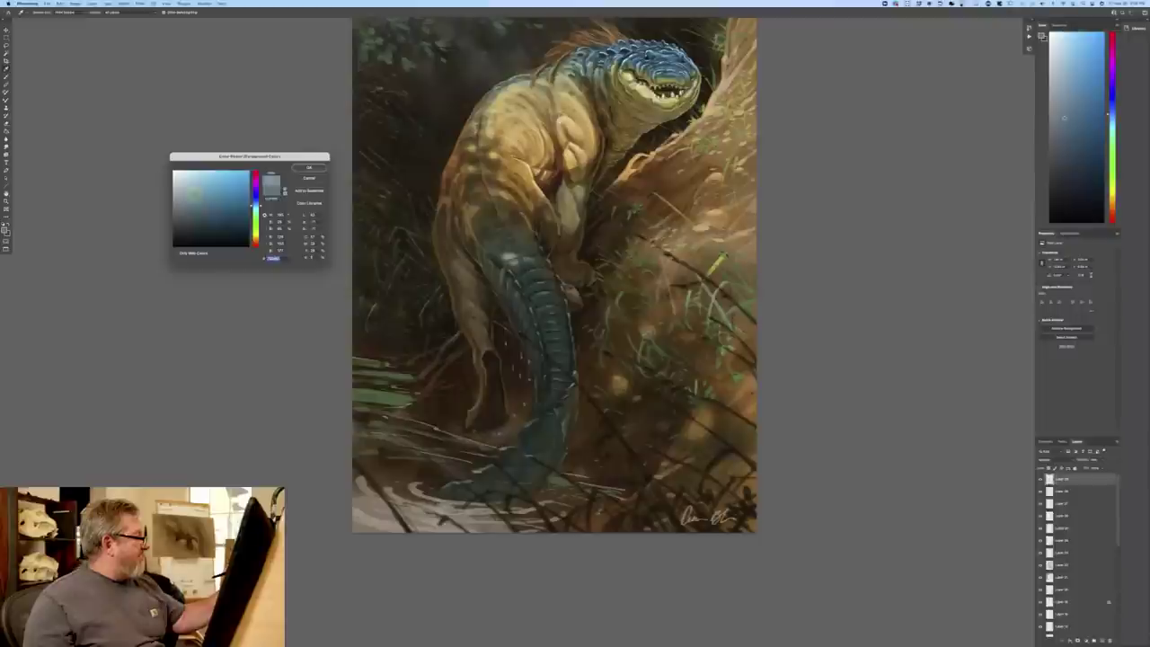
drag(255, 206, 255, 208)
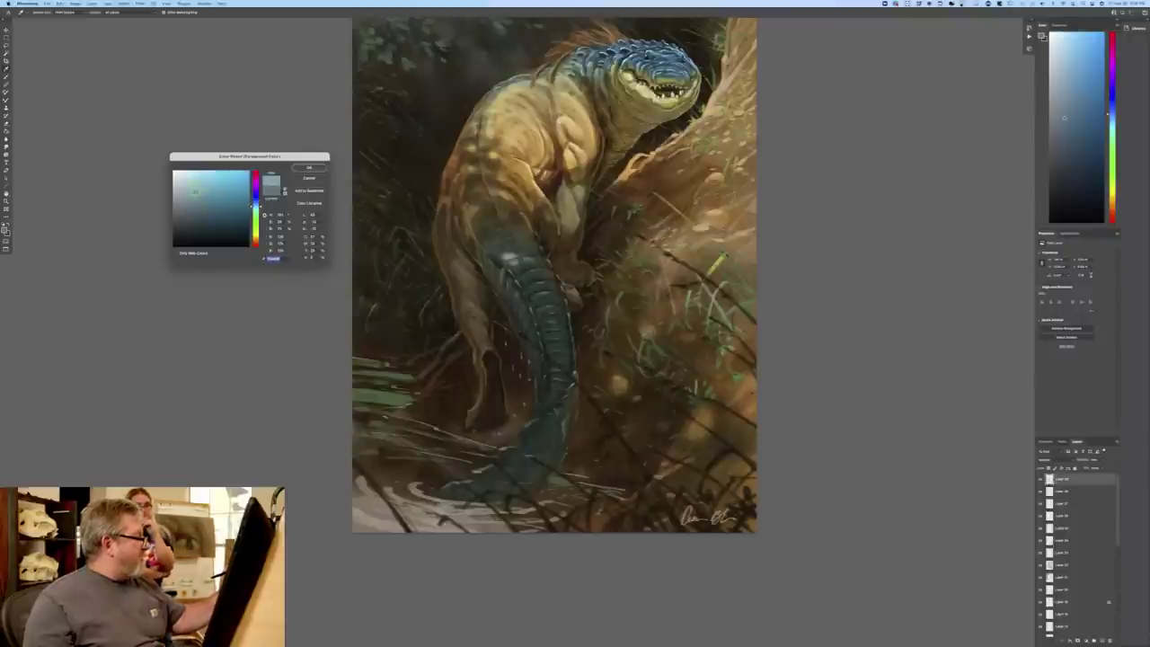
click(308, 168)
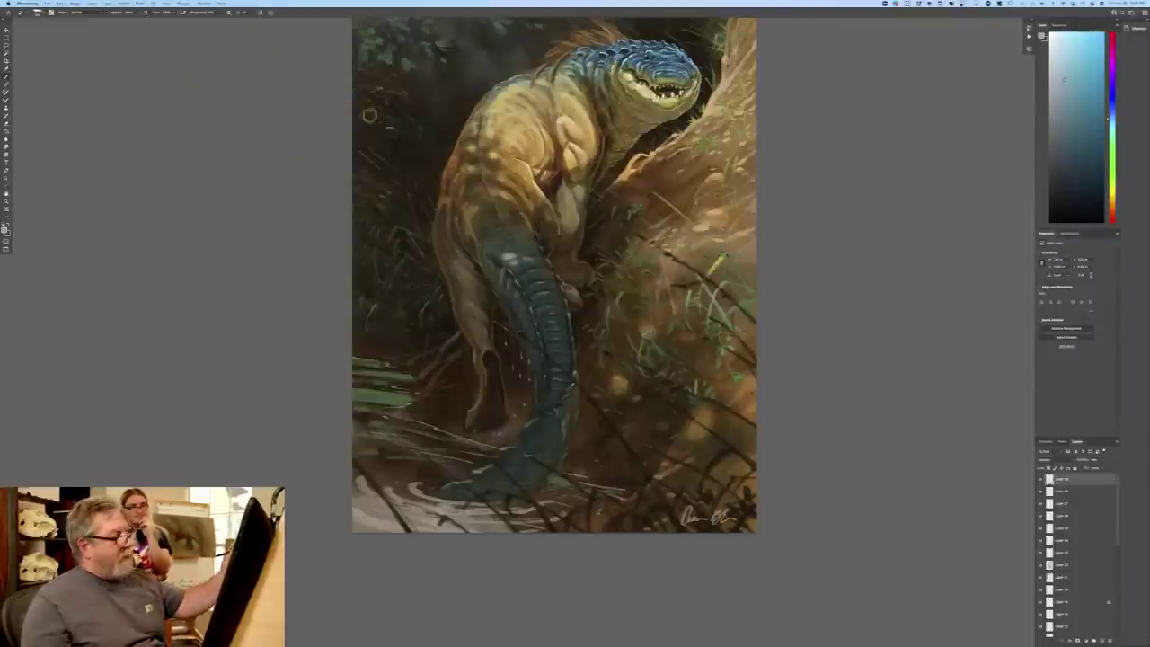
click(1097, 640)
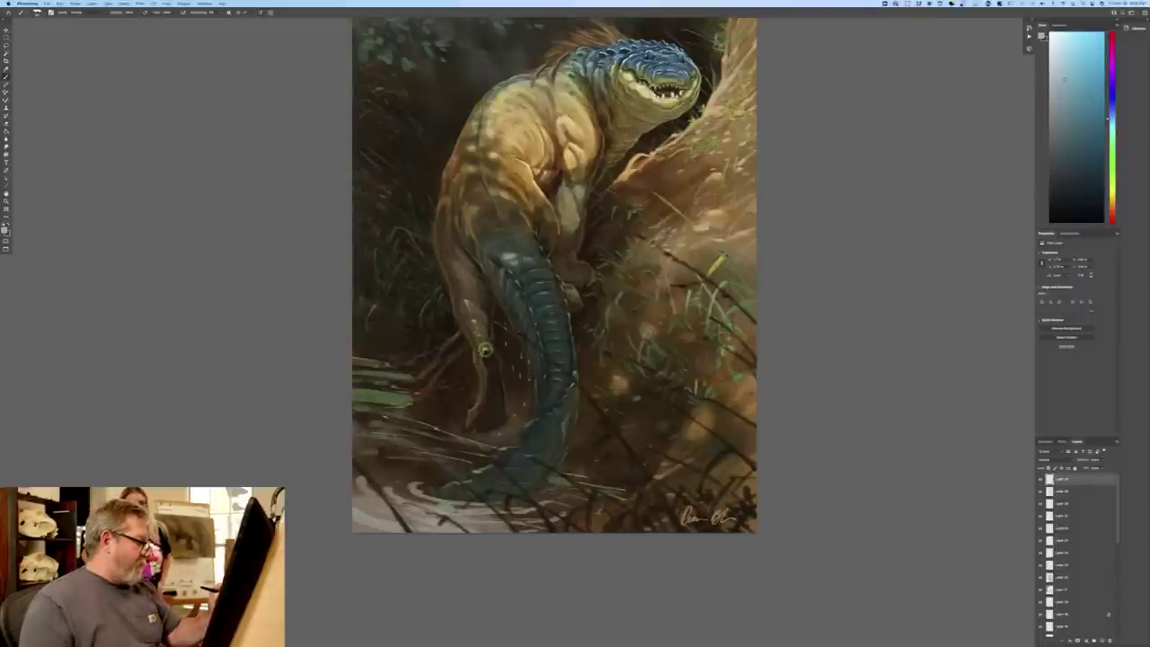
key(super+plus)
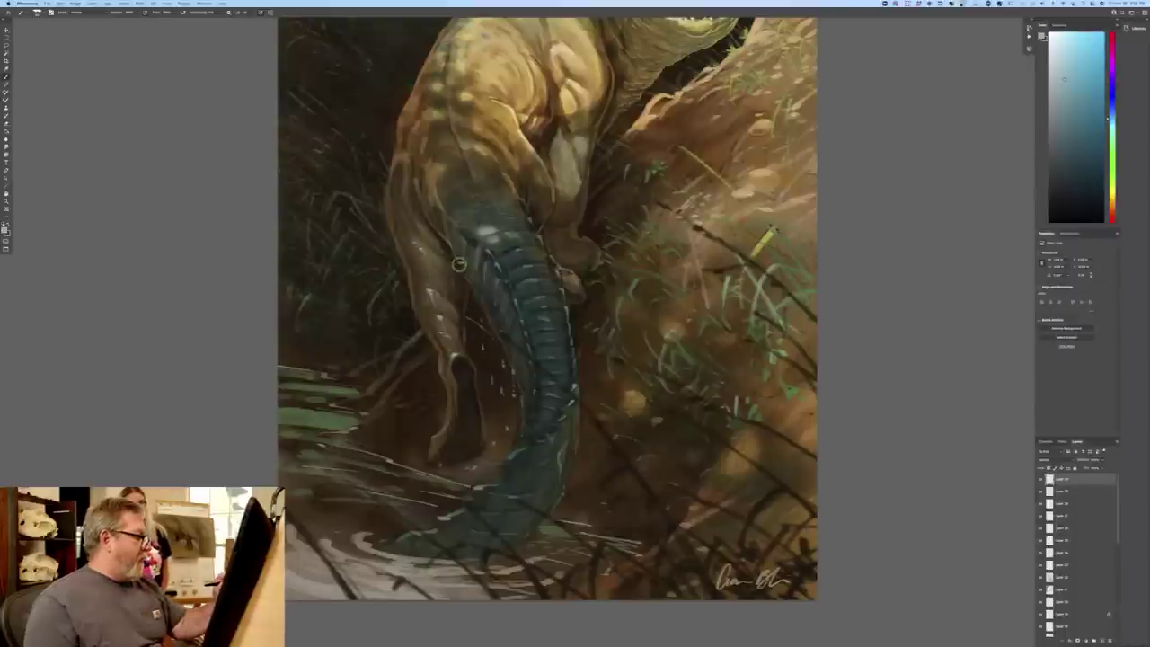
drag(464, 232, 471, 242)
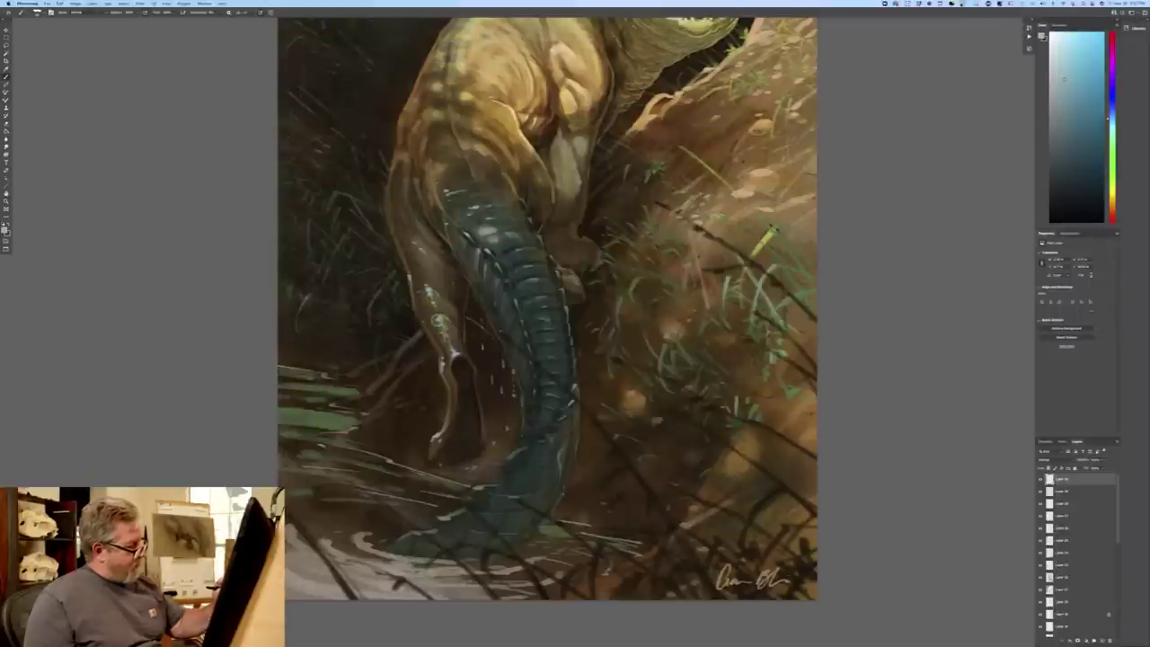
- Set the foreground colour to a lighter pale blue and paint wet highlights on the creature's forearm and hind leg
key(ctrl+minus)
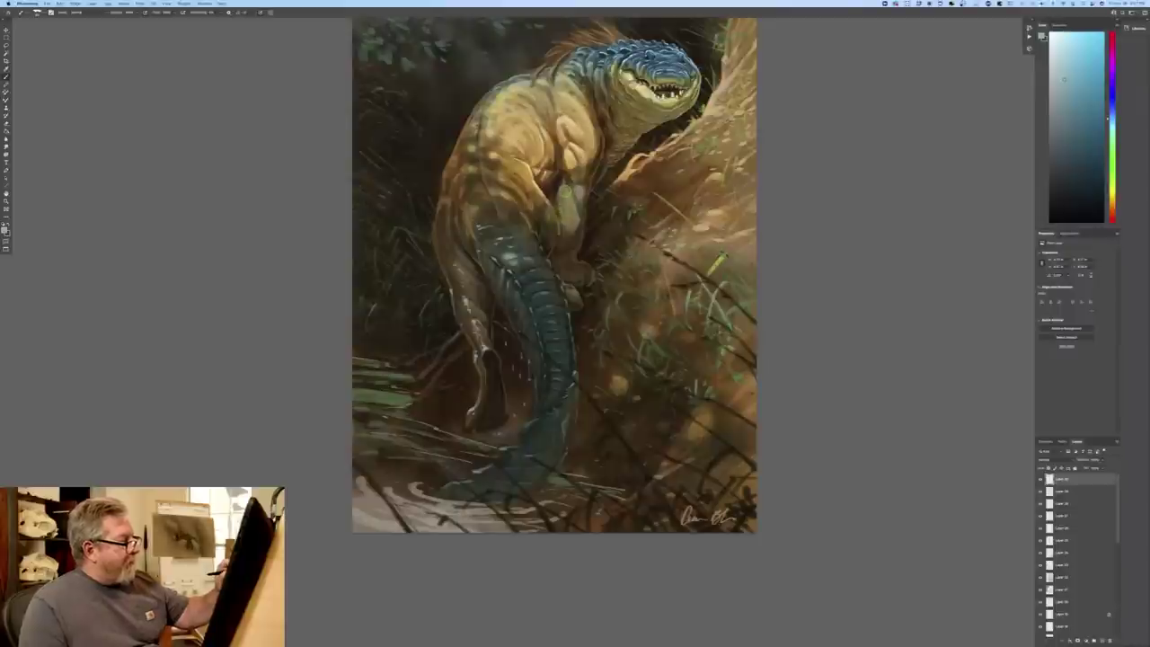
click(6, 228)
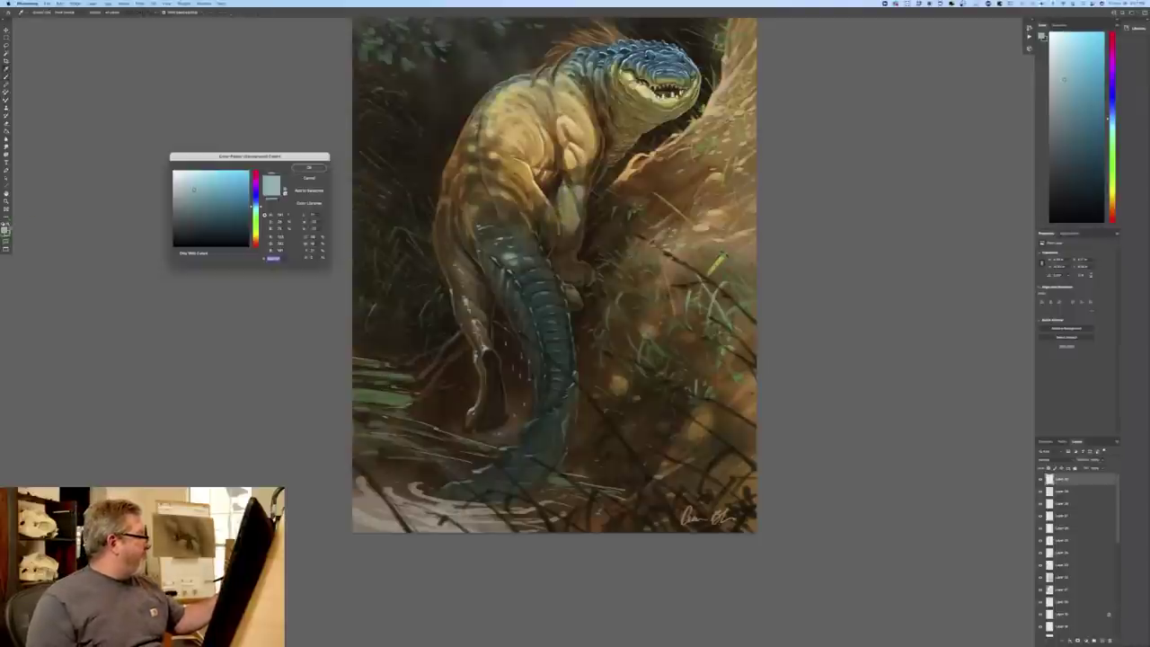
click(301, 169)
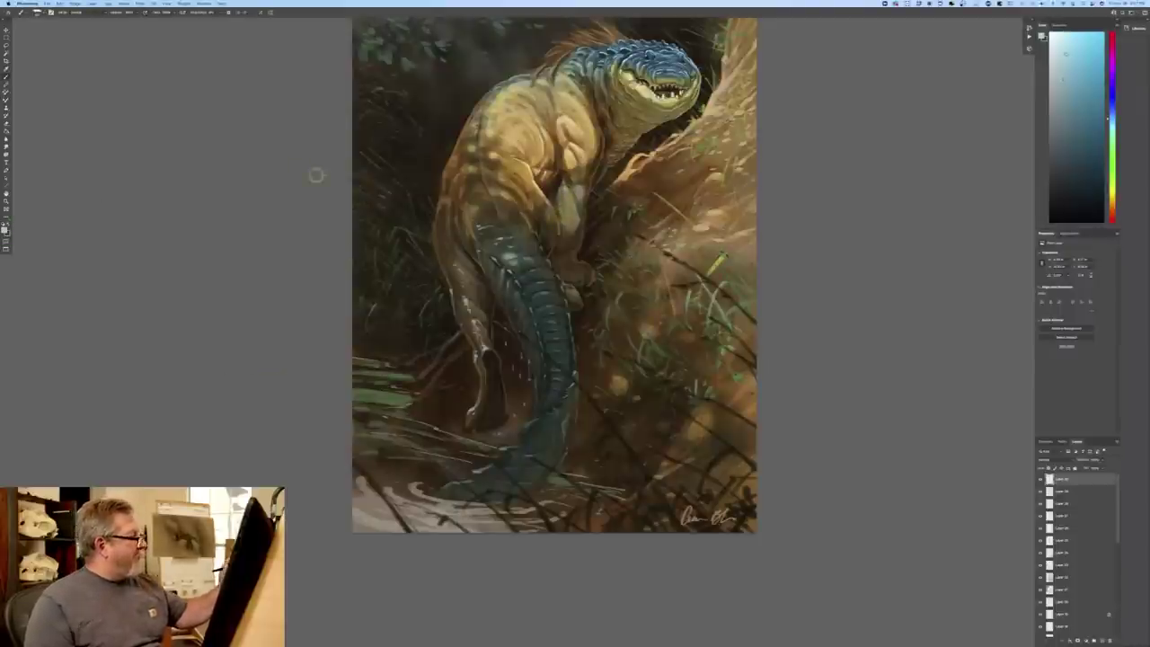
drag(569, 181, 564, 196)
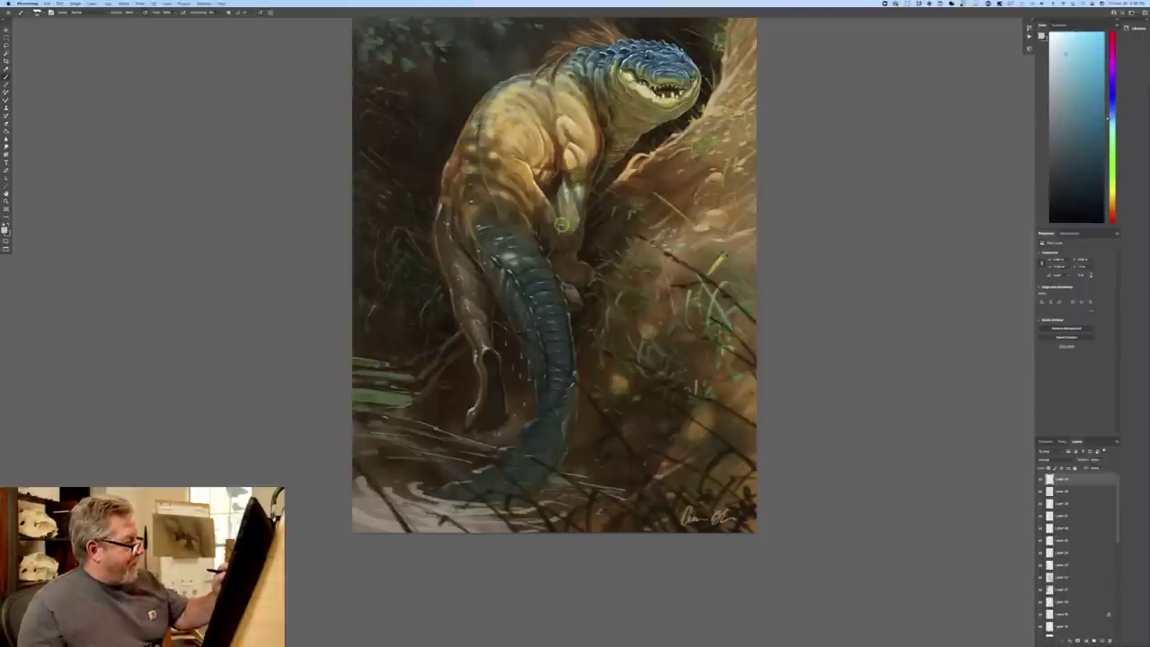
- Paint small pale water drips falling between the hind leg and the tail
key(ctrl+minus)
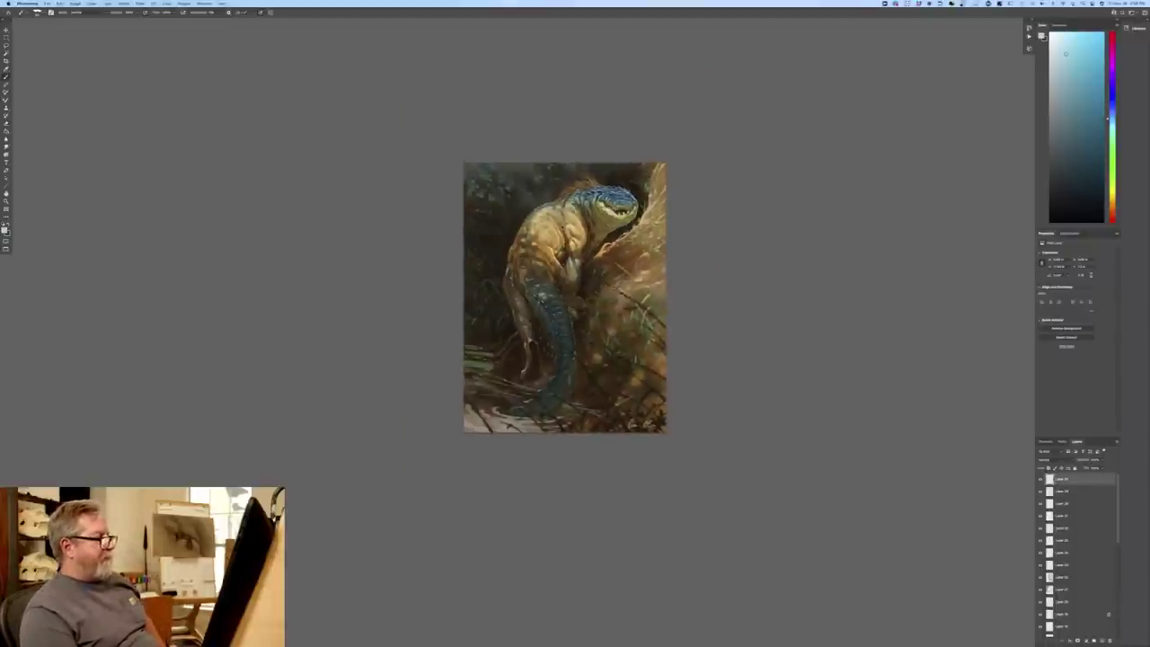
key(ctrl+plus)
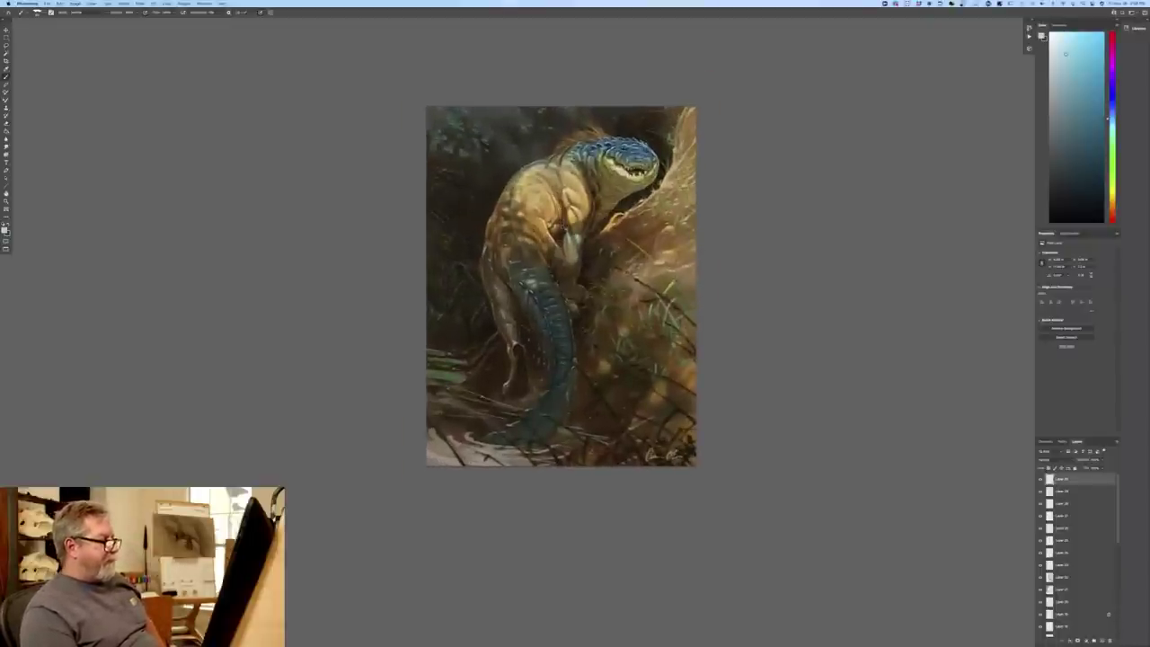
key(ctrl+plus)
key(ctrl+plus)
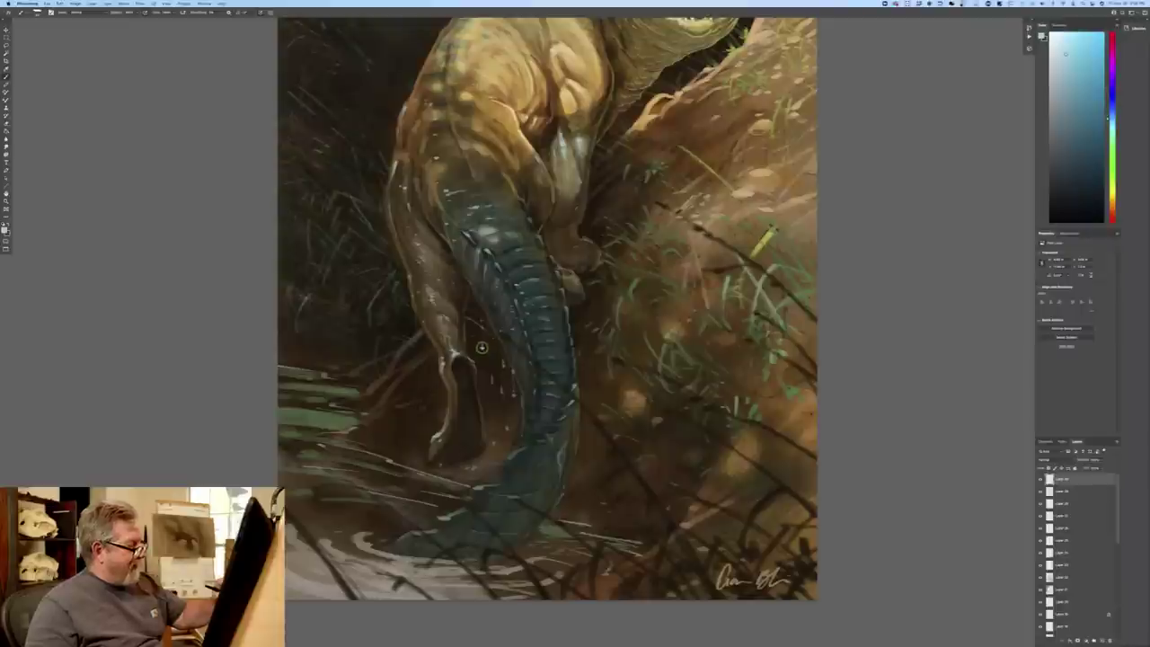
drag(482, 332, 483, 347)
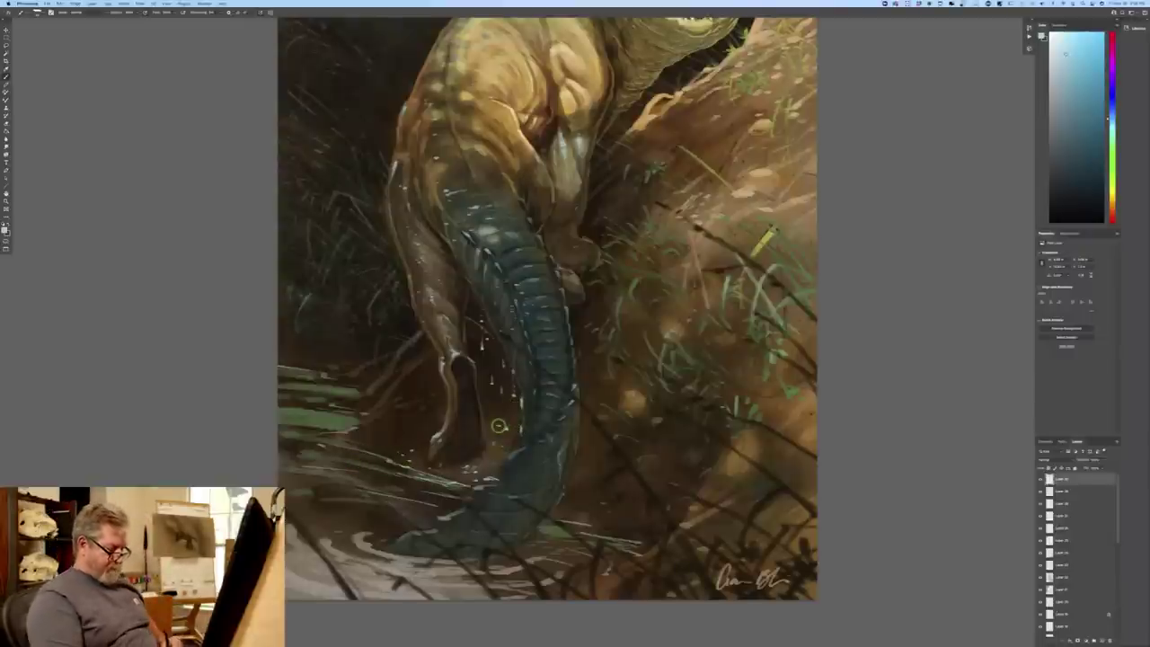
- Examine how the drips and wet highlights read in the whole composition and in detail around the tail
key(ctrl+minus)
key(ctrl+minus)
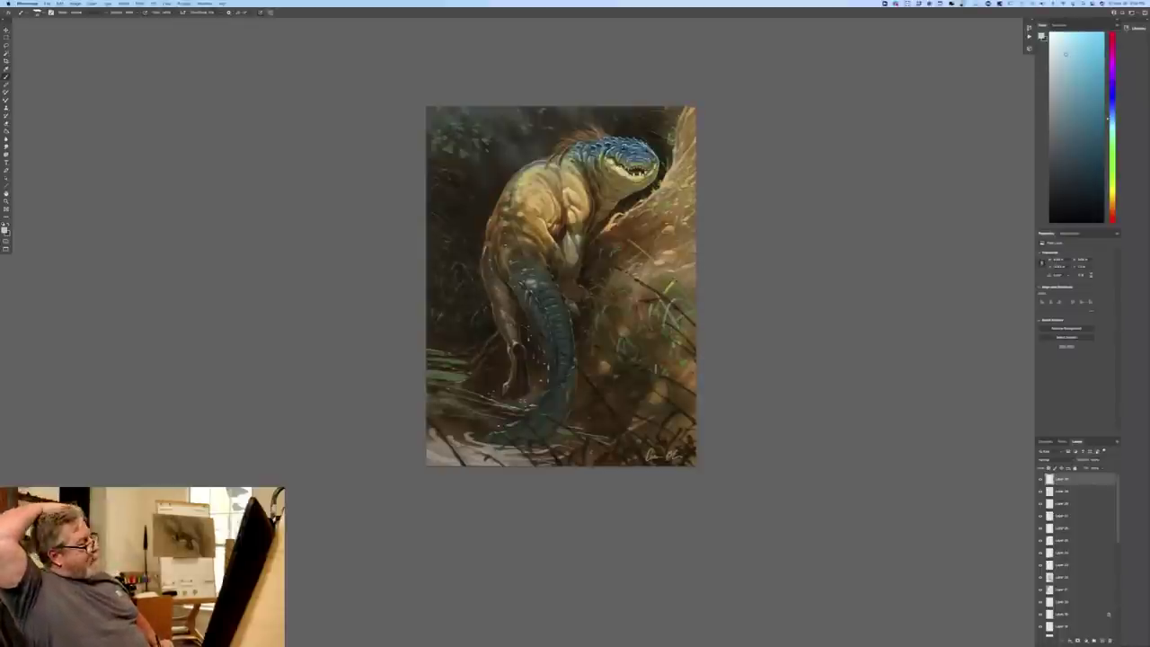
key(ctrl+plus)
key(super+plus)
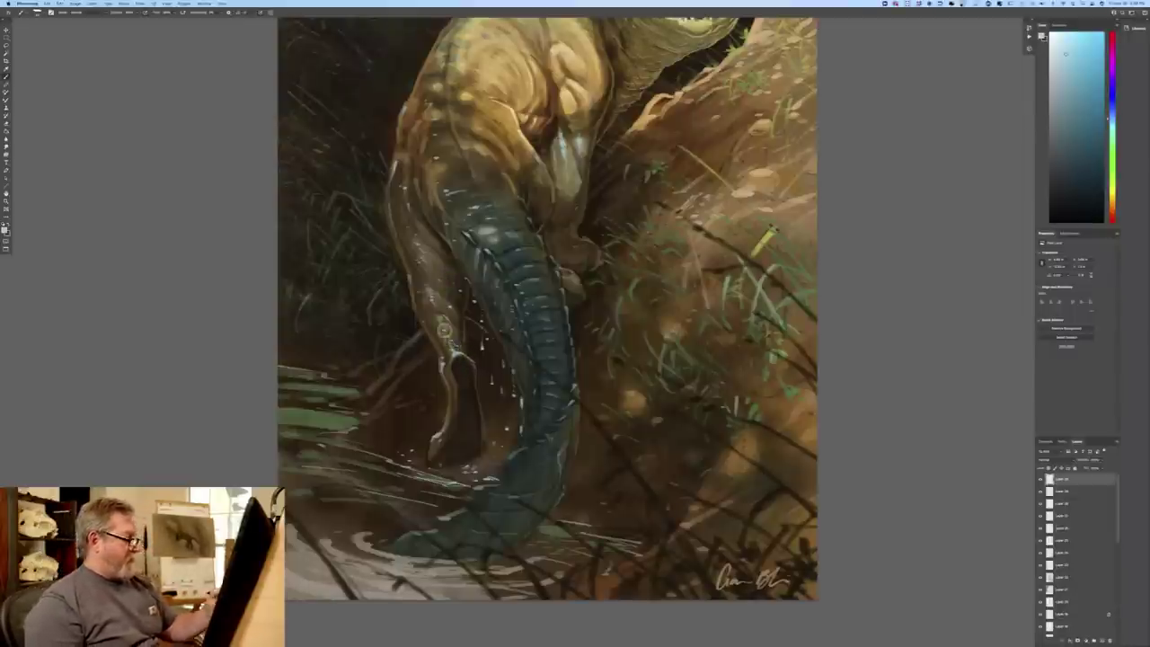
key(super+minus)
key(super+minus)
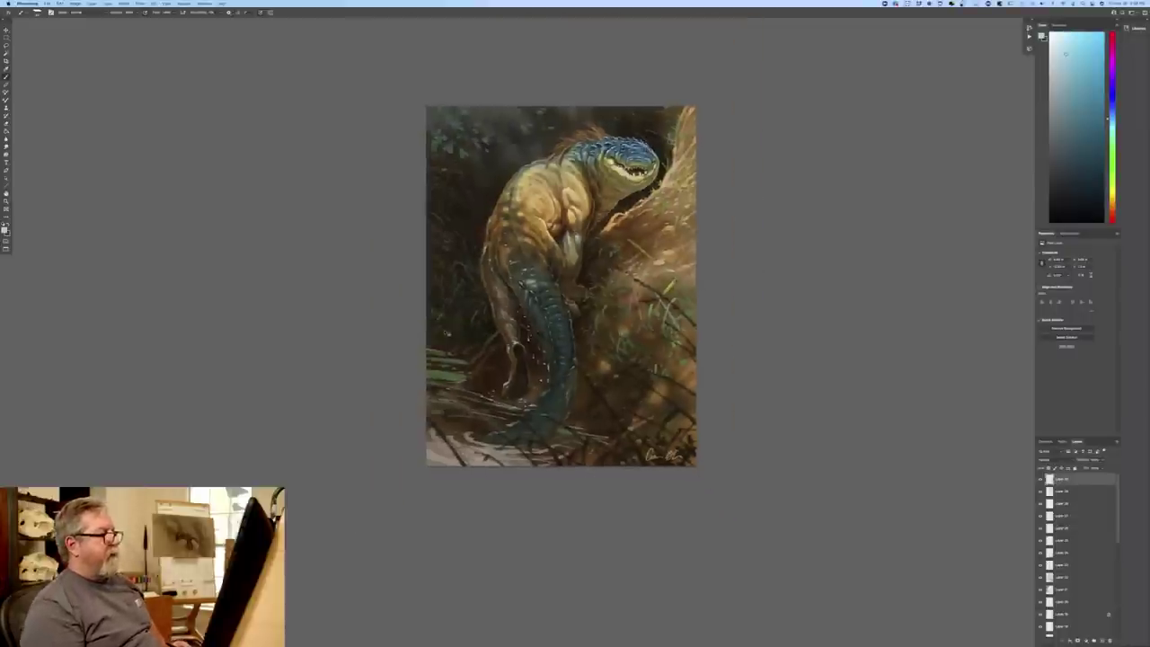
key(super+equal)
drag(270, 359, 257, 416)
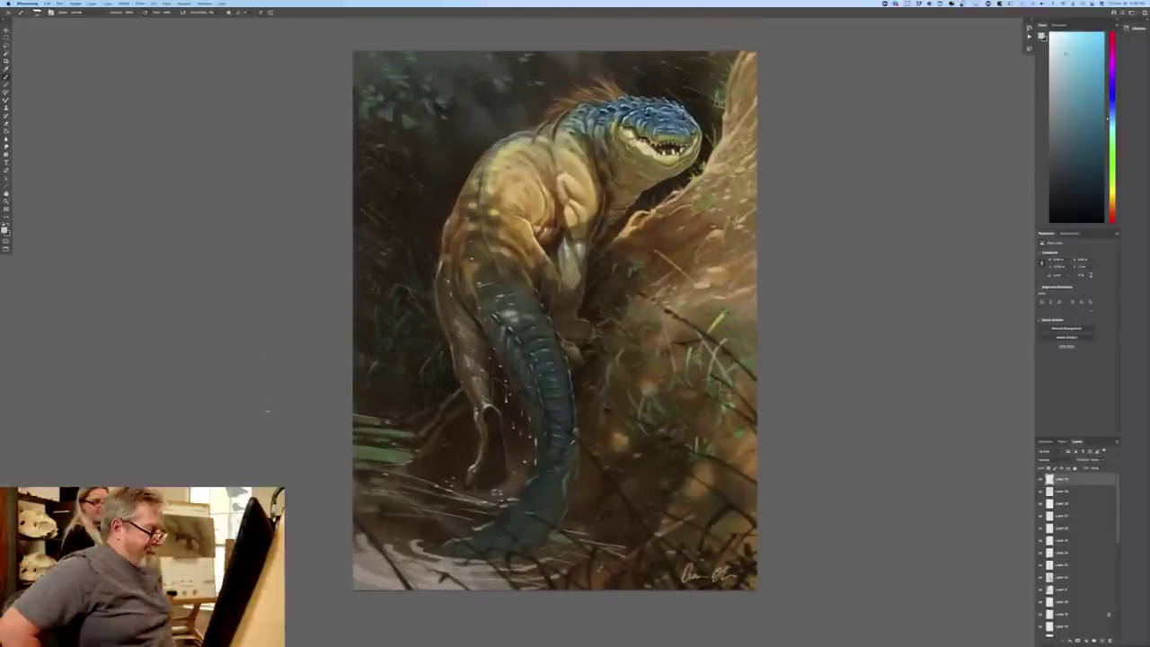
- Add small pale-blue wet highlights to the scales on the back of the creature's neck
key(super+equal)
key(super+equal)
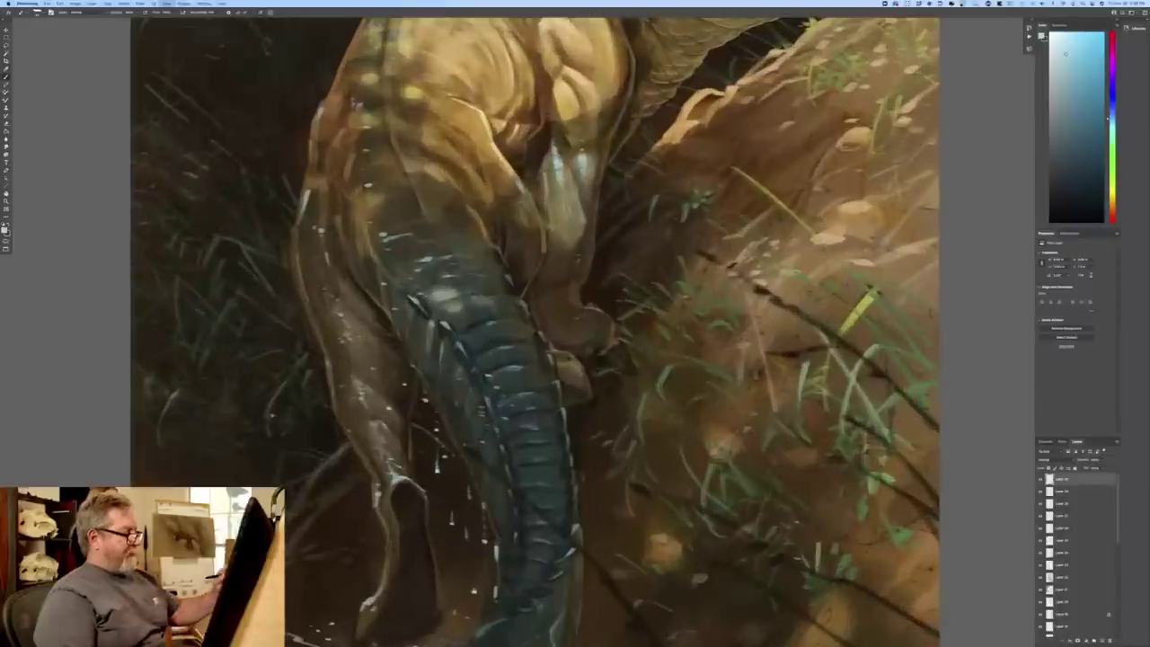
drag(173, 206, 194, 406)
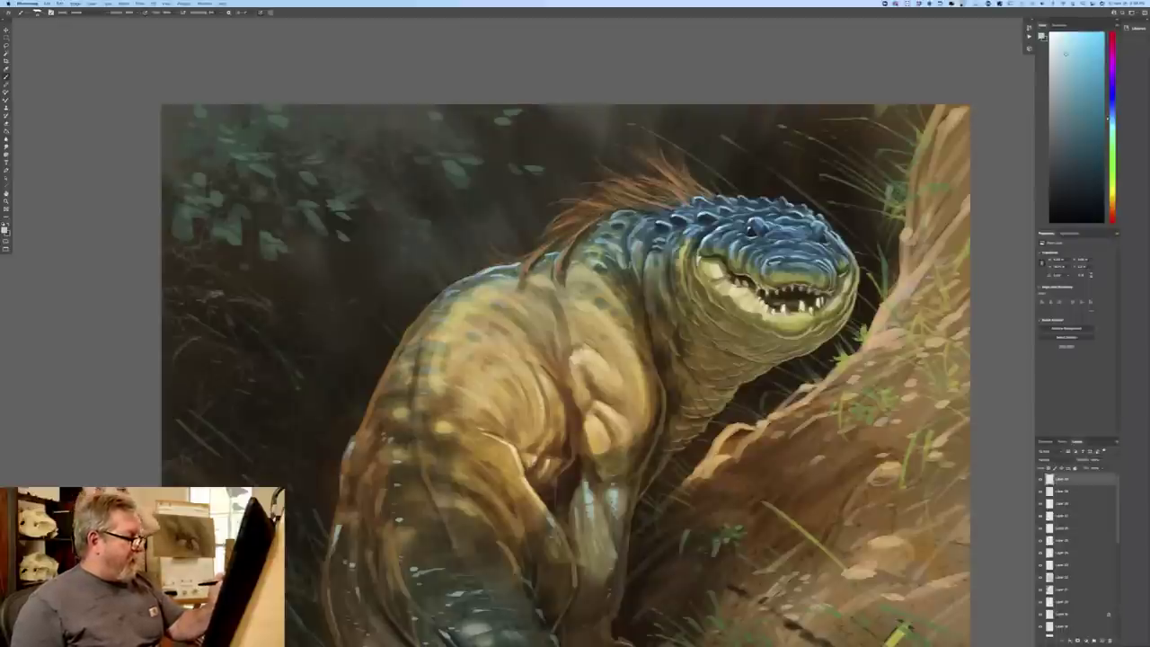
mouse_move(616, 248)
mouse_down()
mouse_move(634, 216)
mouse_move(645, 228)
mouse_up()
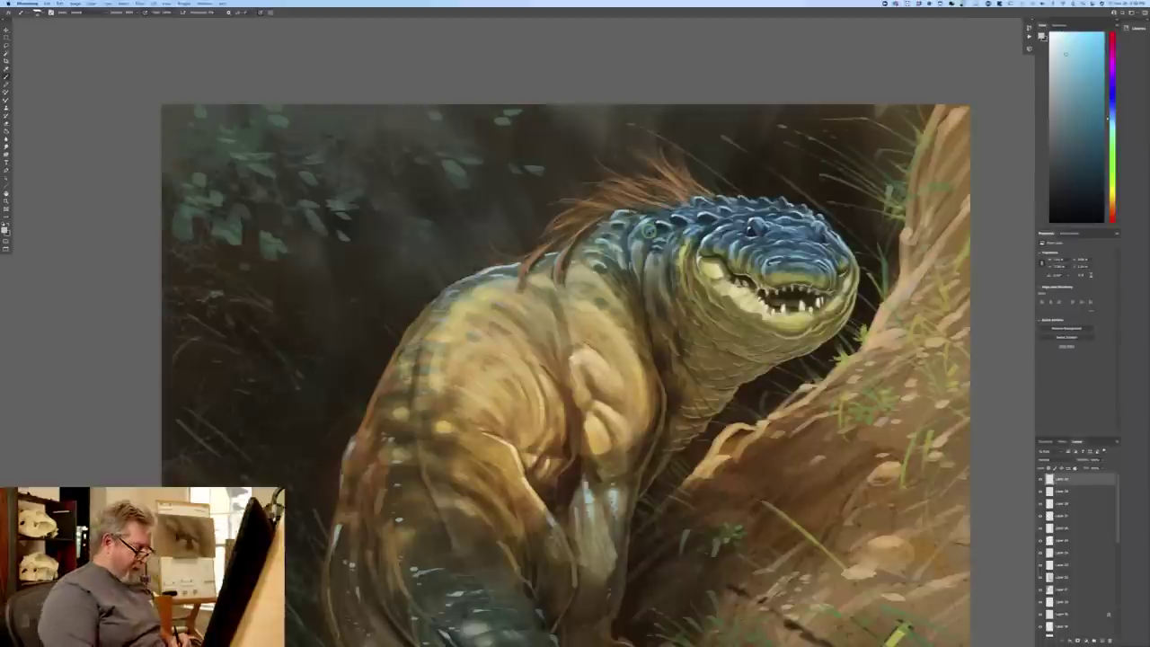
- Start saving the painting as a new file and choose the Live Stream Images folder in Dropbox as the destination
key(ctrl+minus)
click(47, 4)
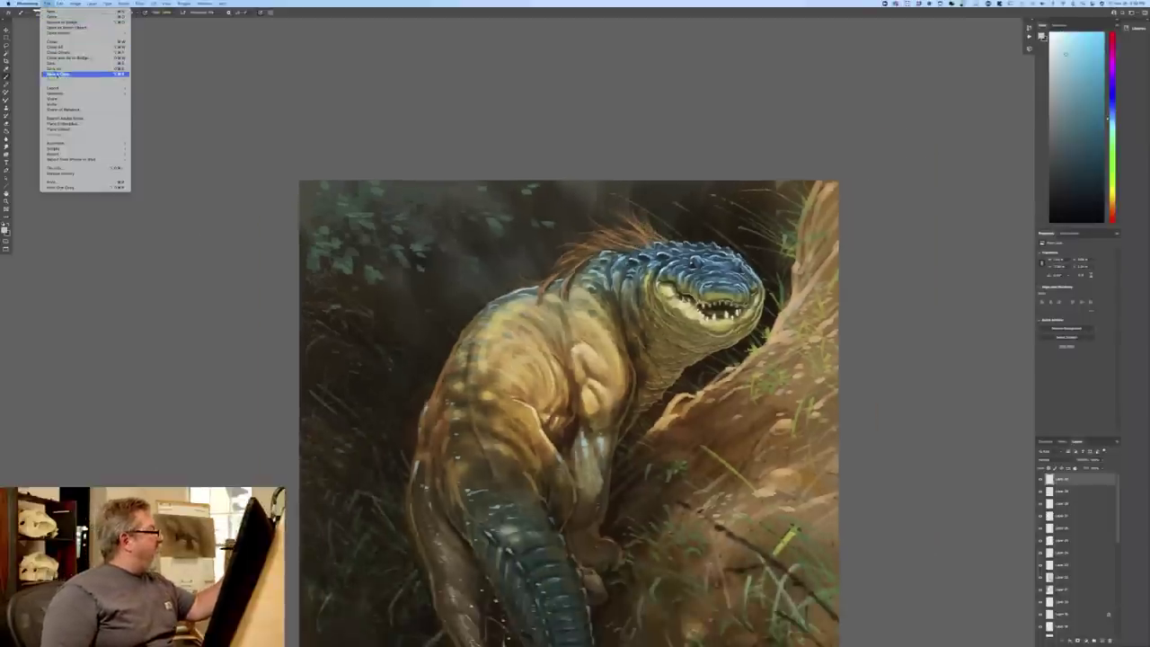
click(58, 74)
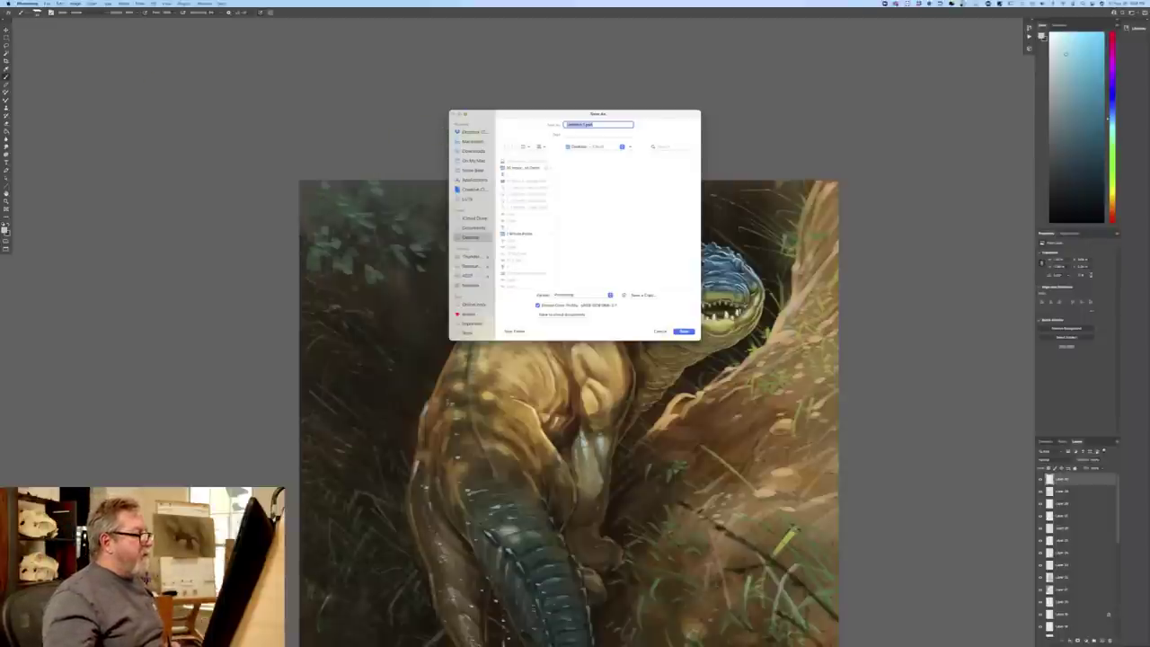
click(472, 133)
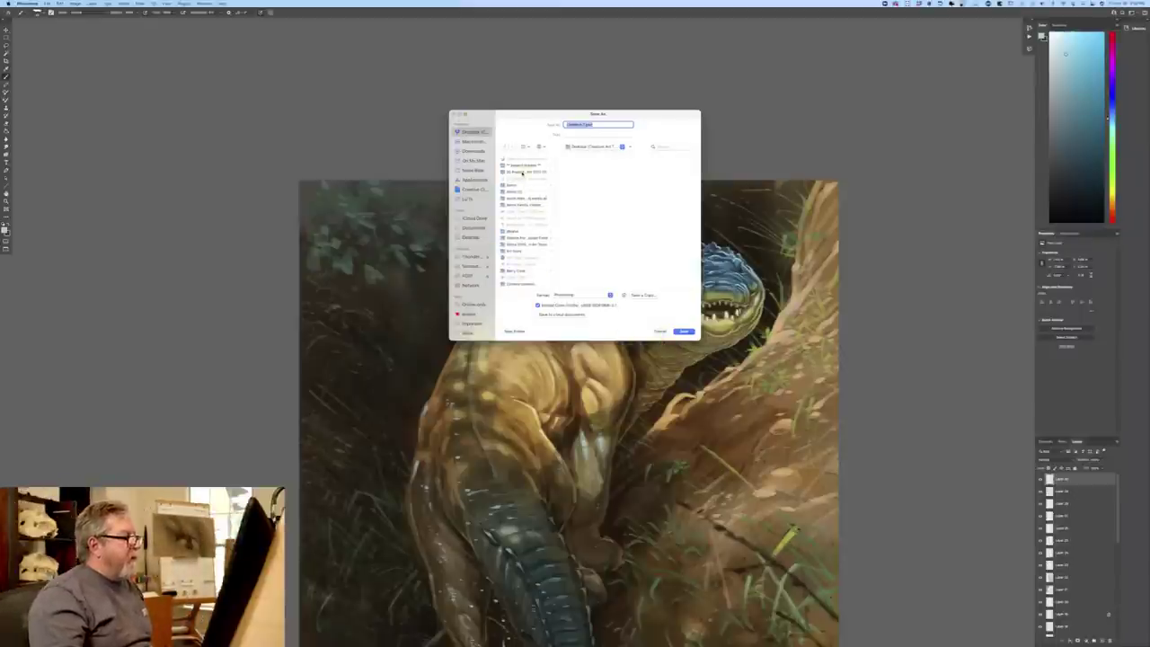
click(529, 171)
scroll(586, 191, down, 10)
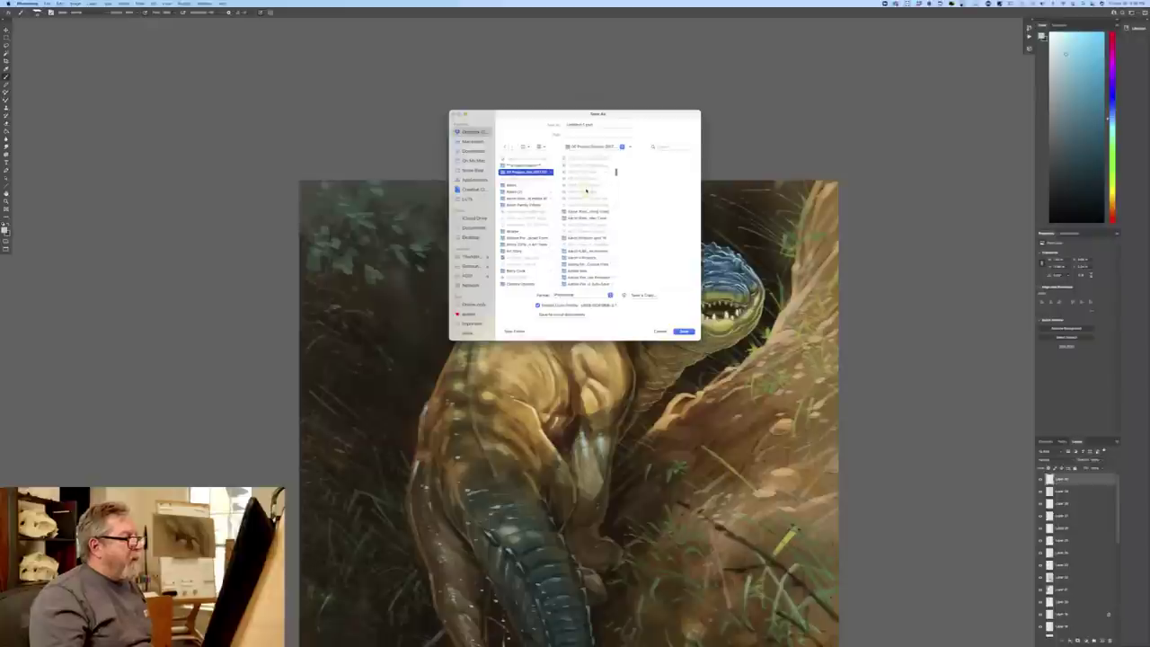
scroll(586, 190, up, 3)
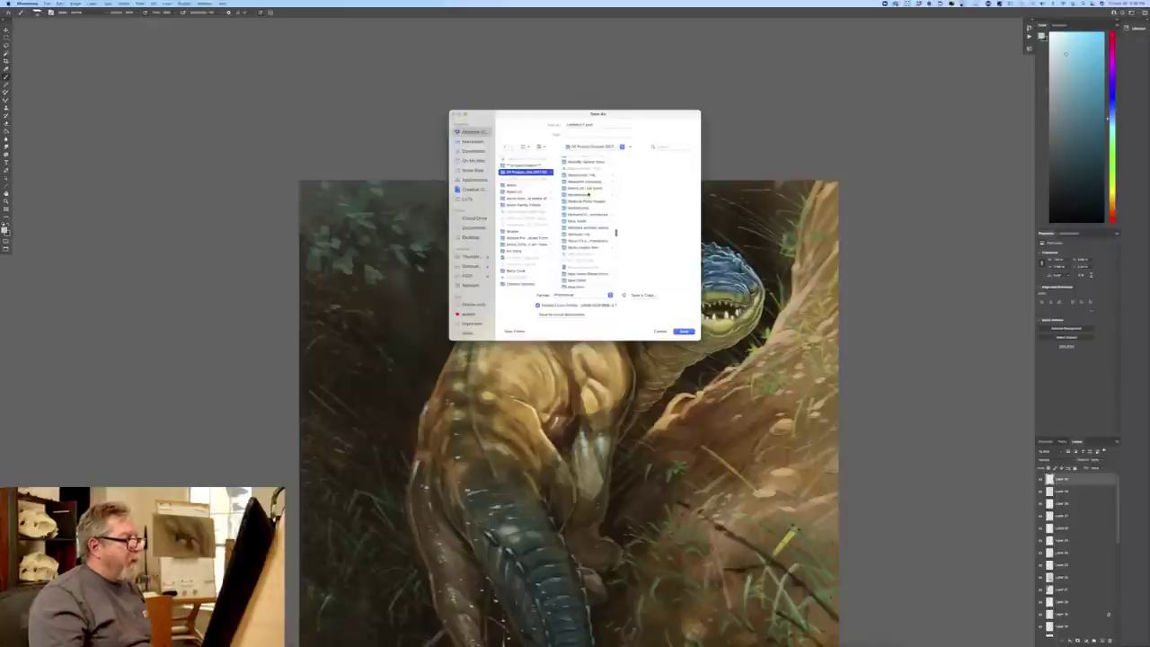
scroll(597, 225, up, 3)
scroll(598, 230, down, 5)
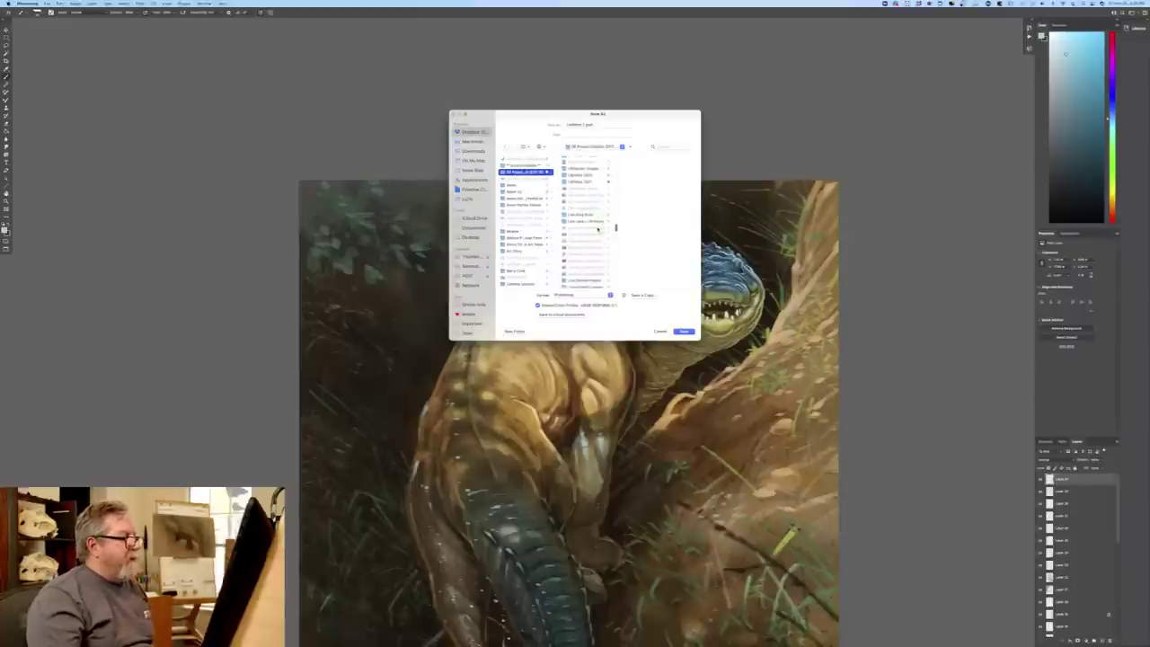
click(584, 212)
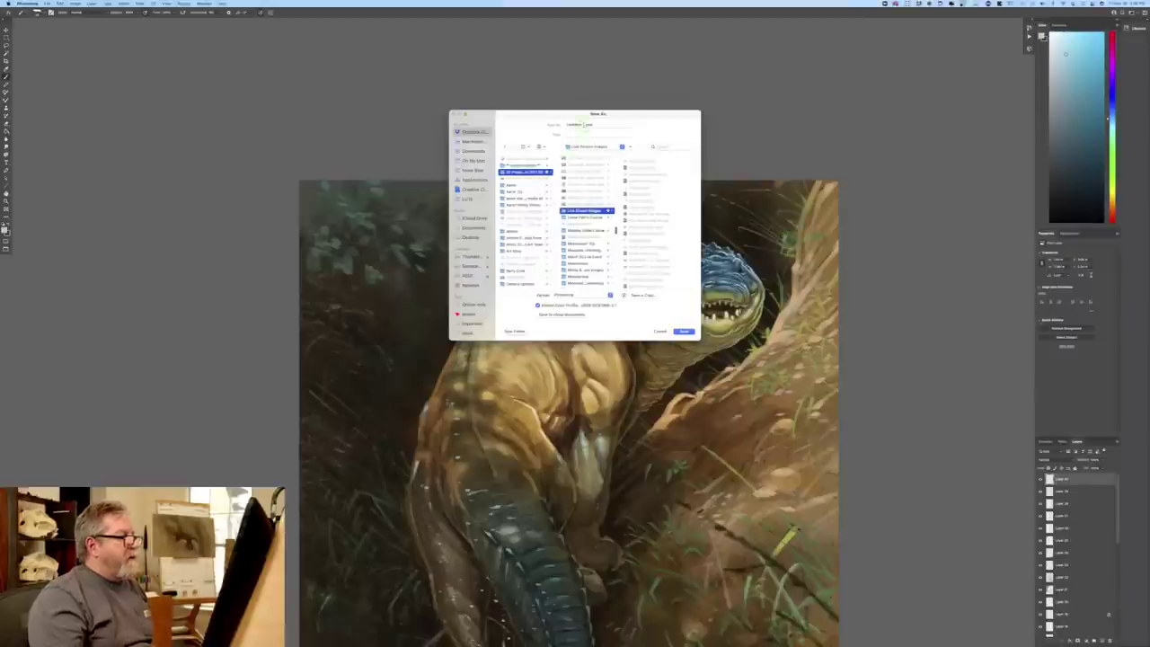
- Give the painting a descriptive file name and save it in Photoshop format, accepting the compatibility options
drag(584, 125, 568, 125)
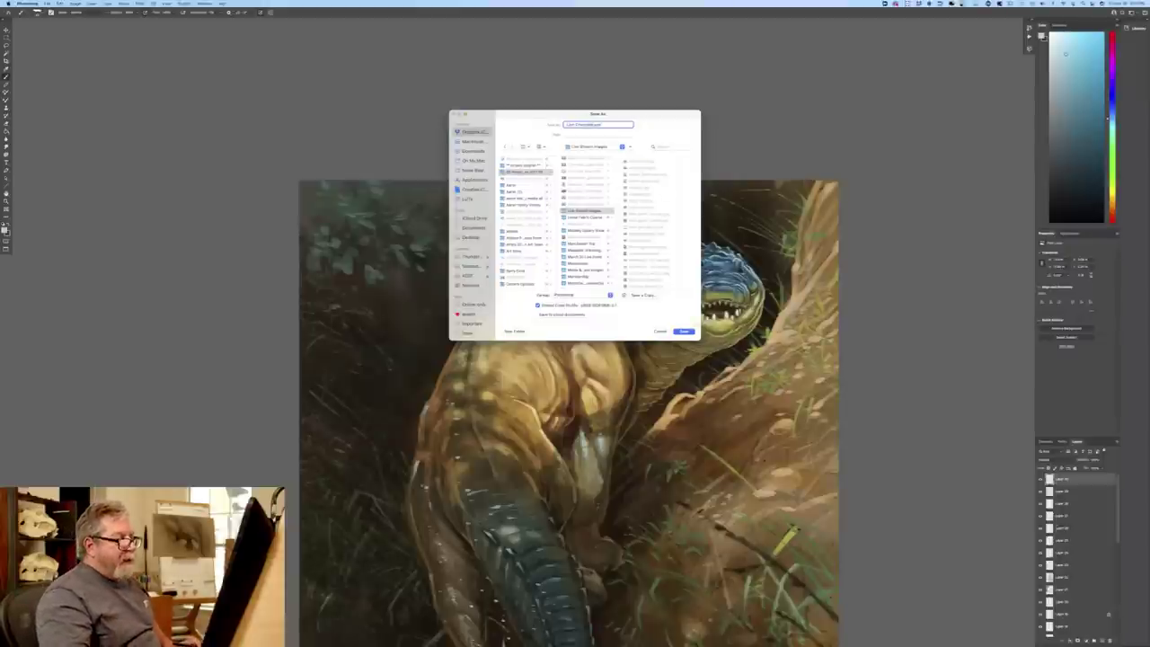
click(683, 331)
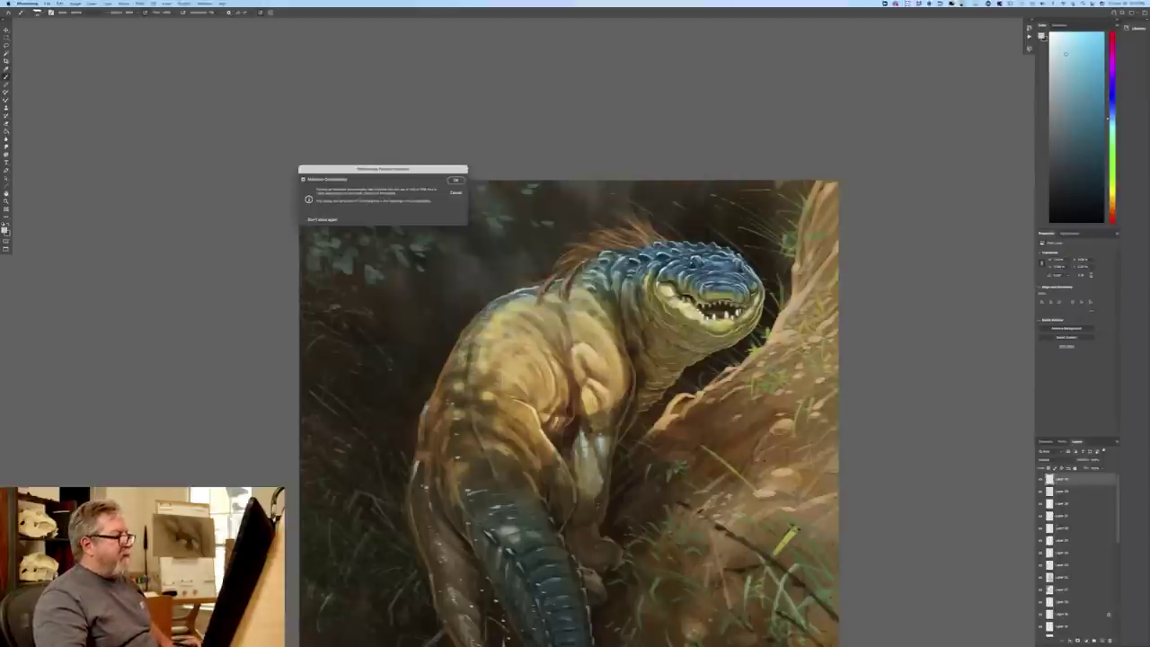
click(456, 180)
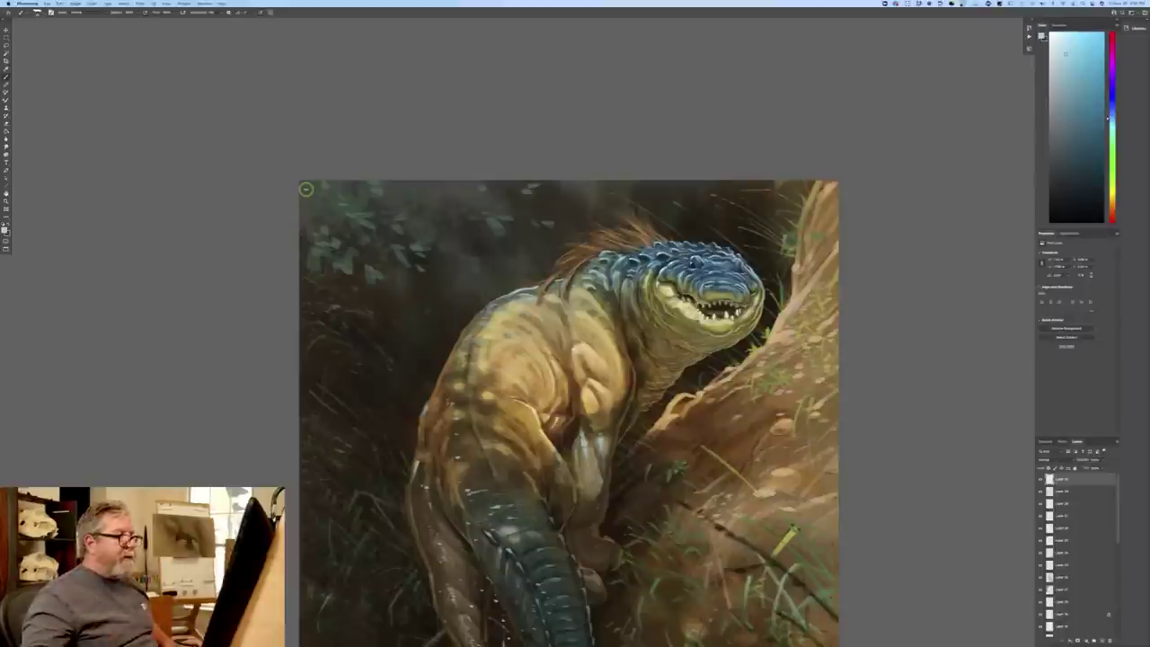
- Save a JPEG copy of the painting at Maximum quality in the Live Stream Images folder
click(49, 4)
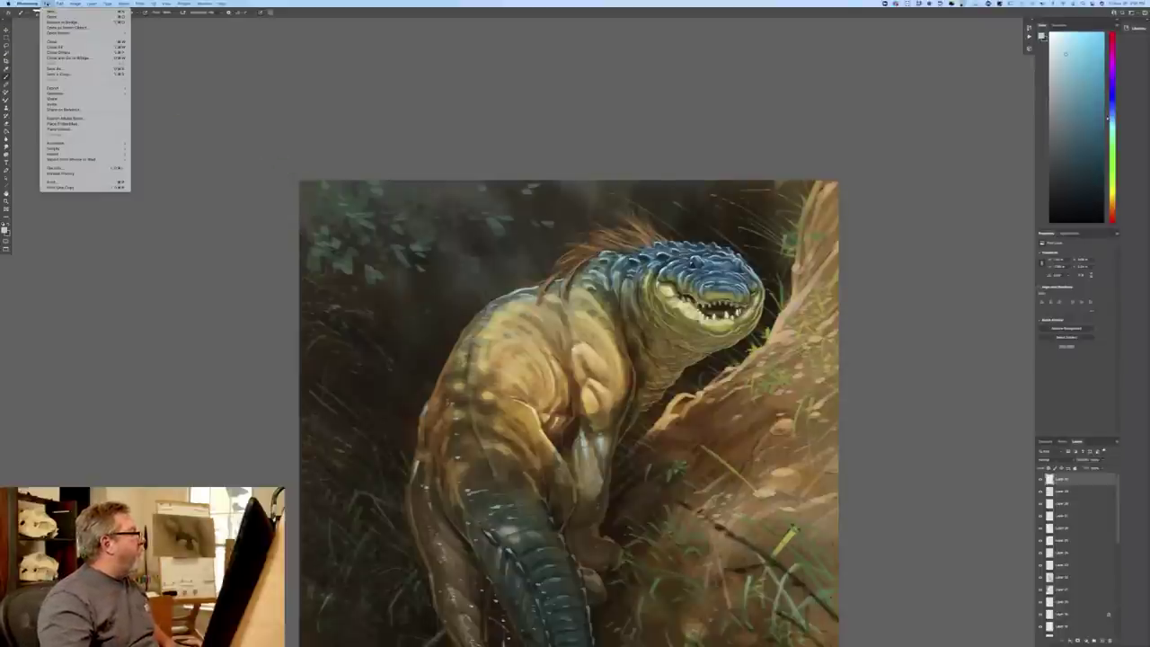
click(59, 73)
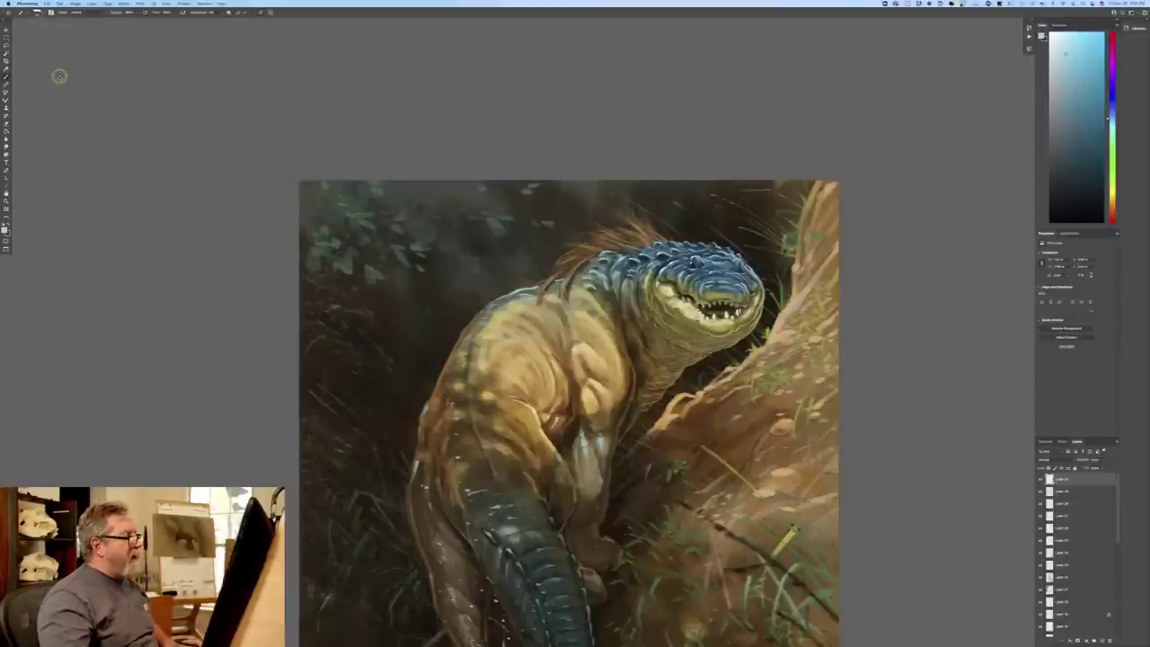
click(647, 270)
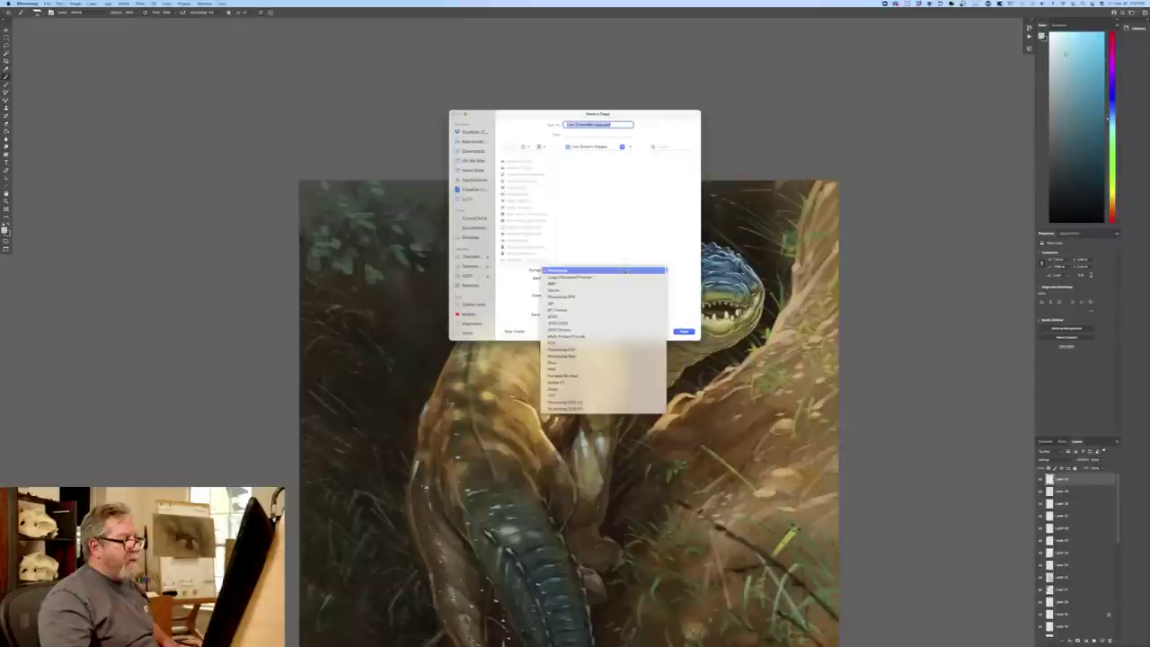
click(556, 316)
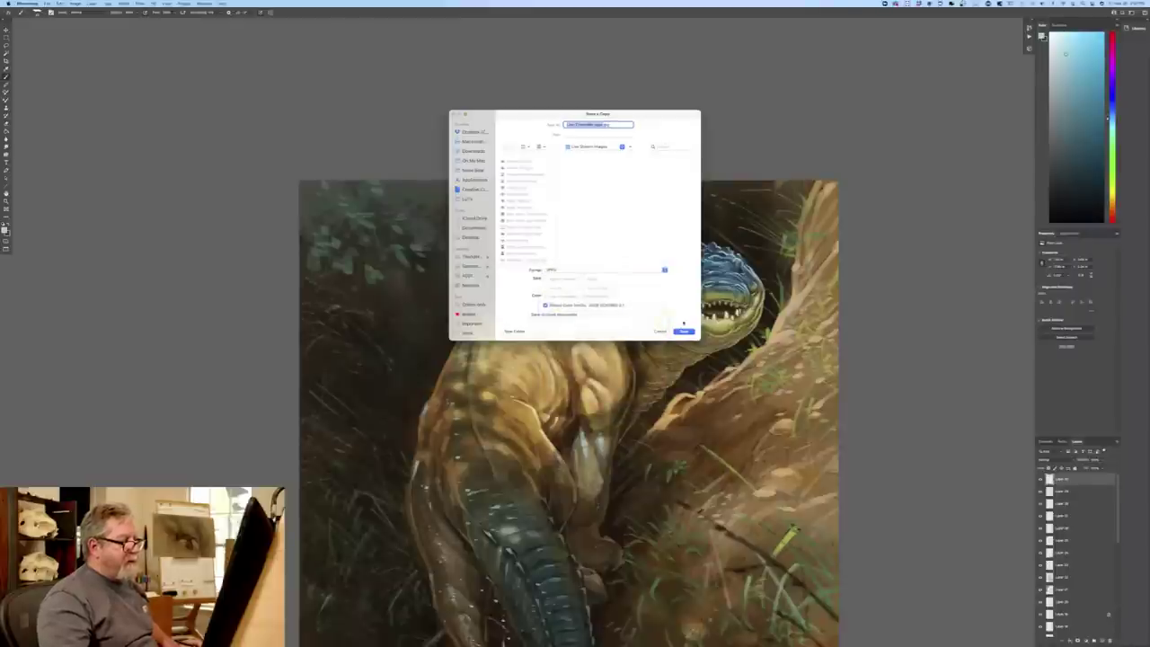
click(684, 332)
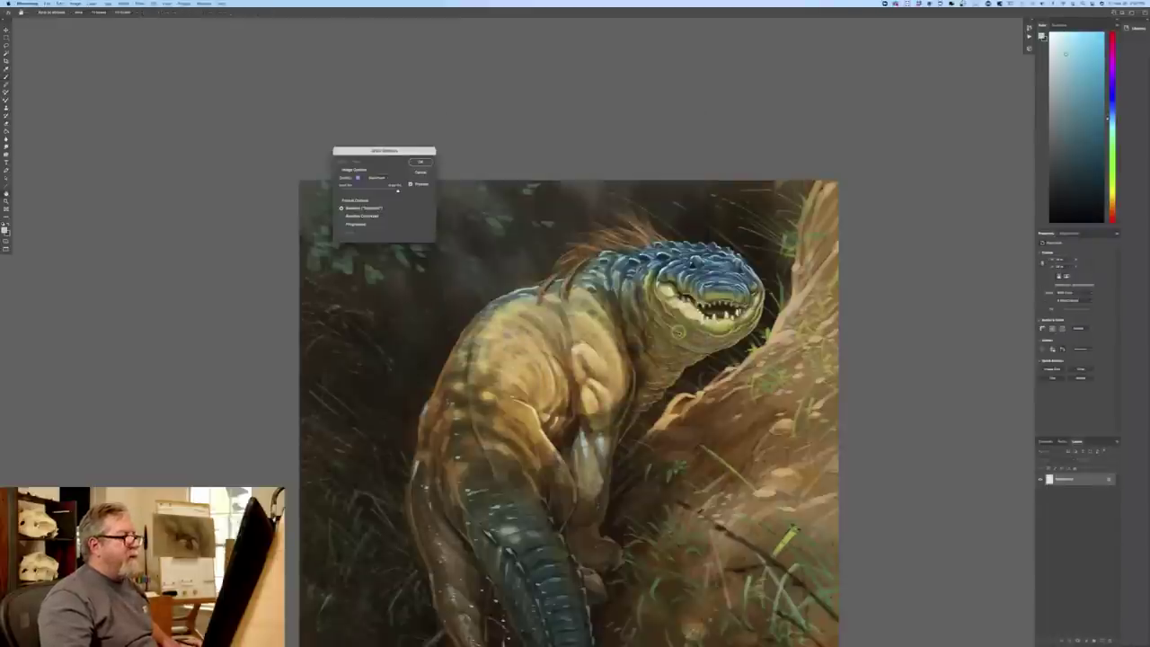
click(416, 161)
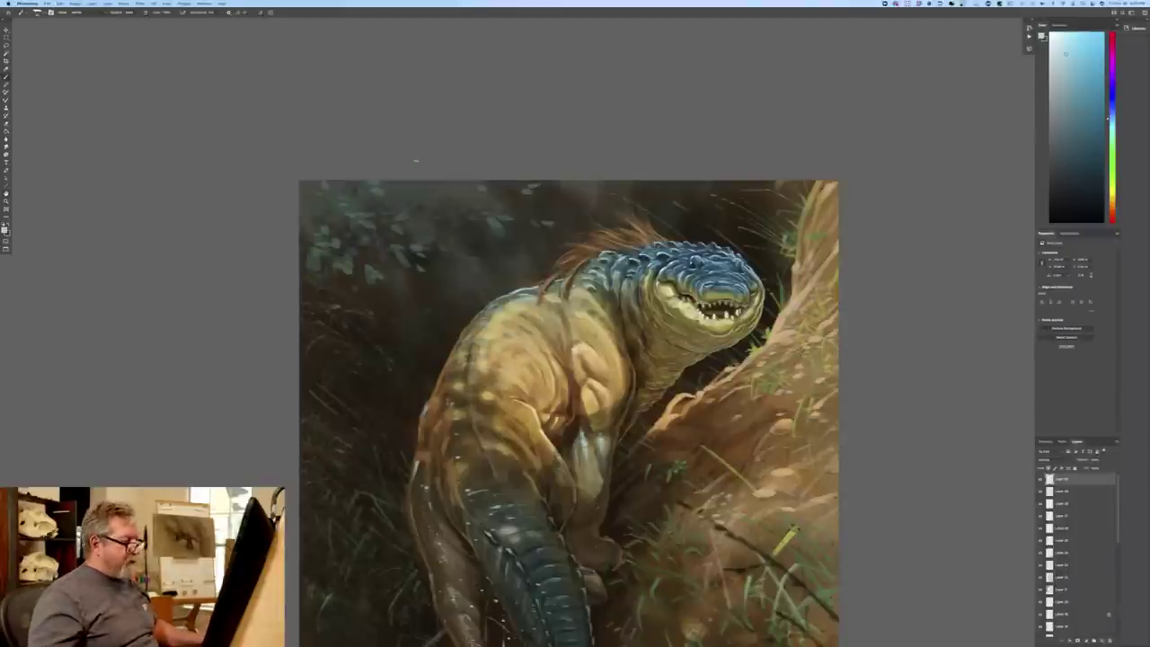
- Switch to full-screen display and examine the creature's head and upper body up close
key(f)
key(f)
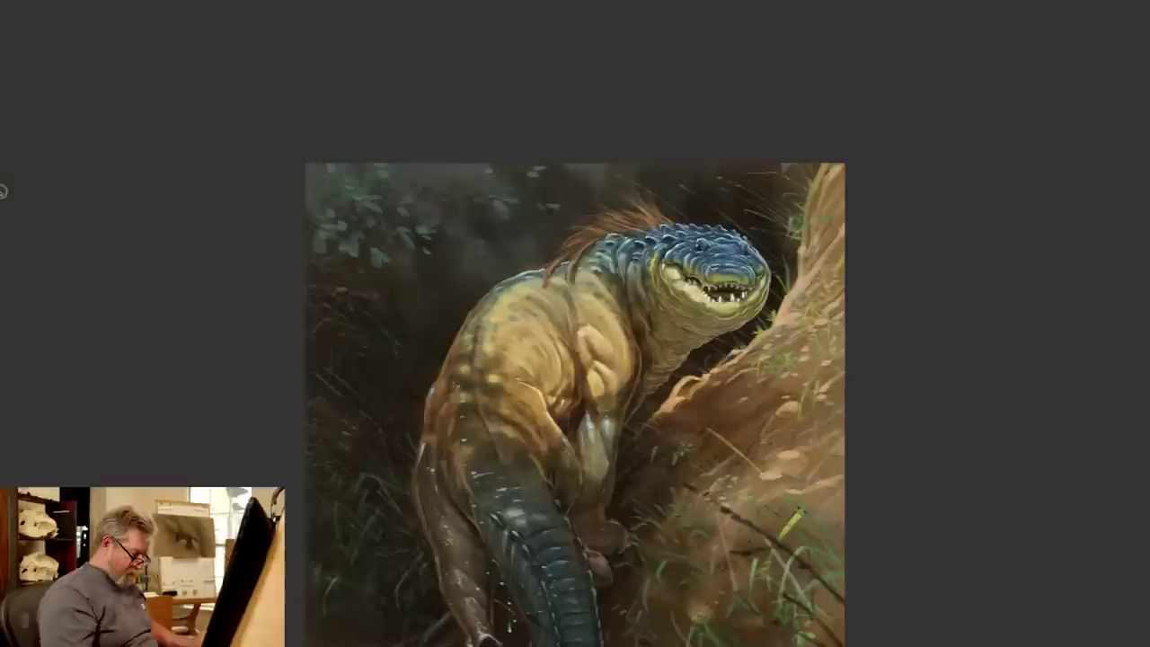
key(ctrl+plus)
key(ctrl+plus)
key(ctrl+plus)
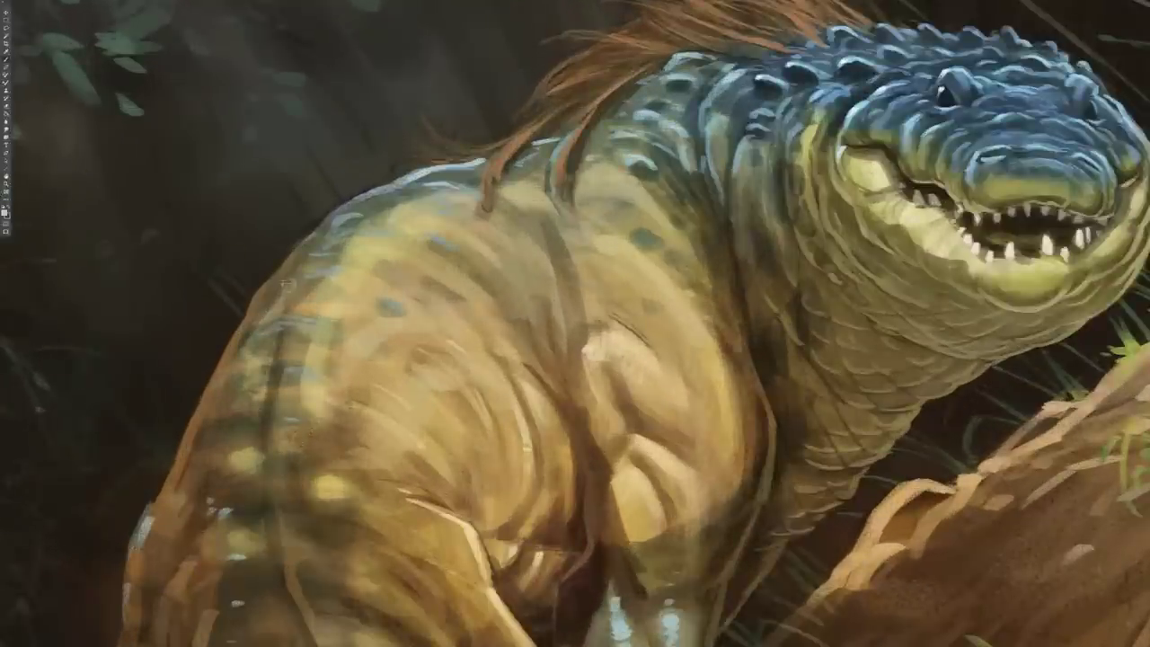
scroll(288, 284, right, 5)
scroll(288, 284, left, 3)
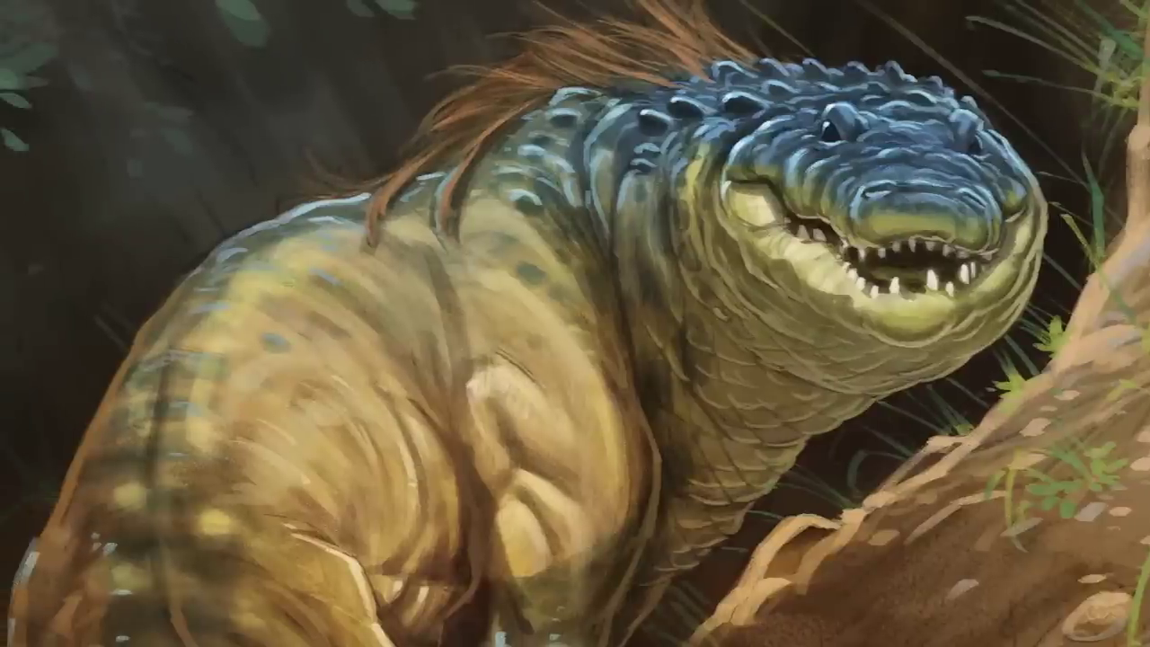
- Show the entire finished painting centred on the full-screen display
key(ctrl+minus)
key(ctrl+minus)
key(ctrl+minus)
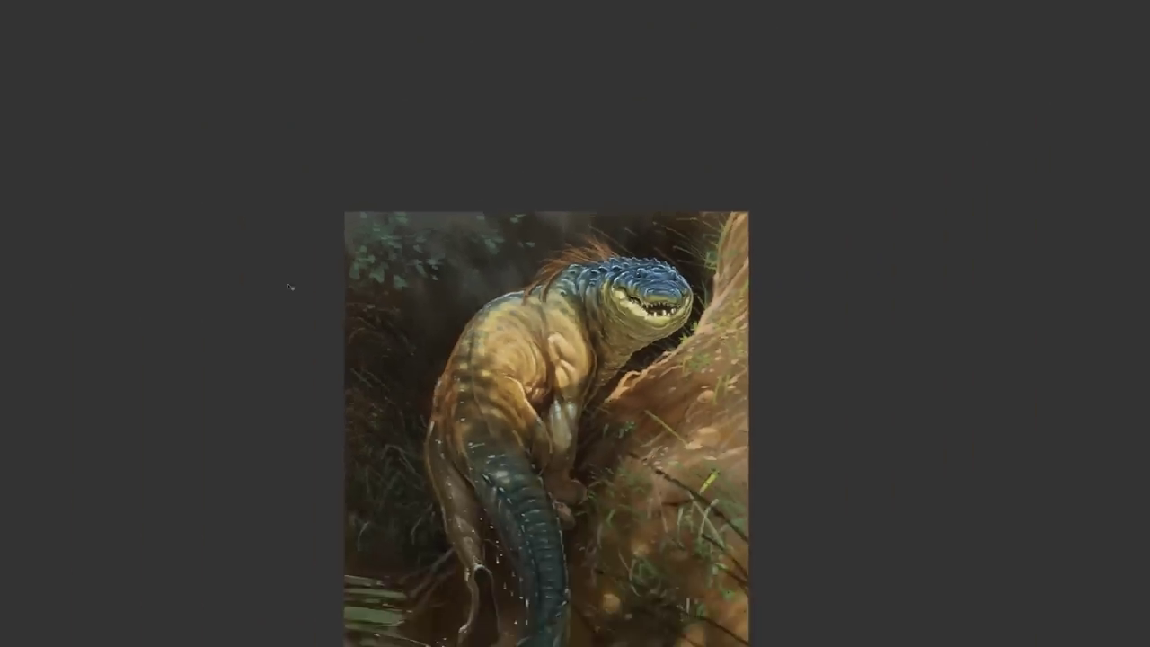
scroll(291, 284, down, 3)
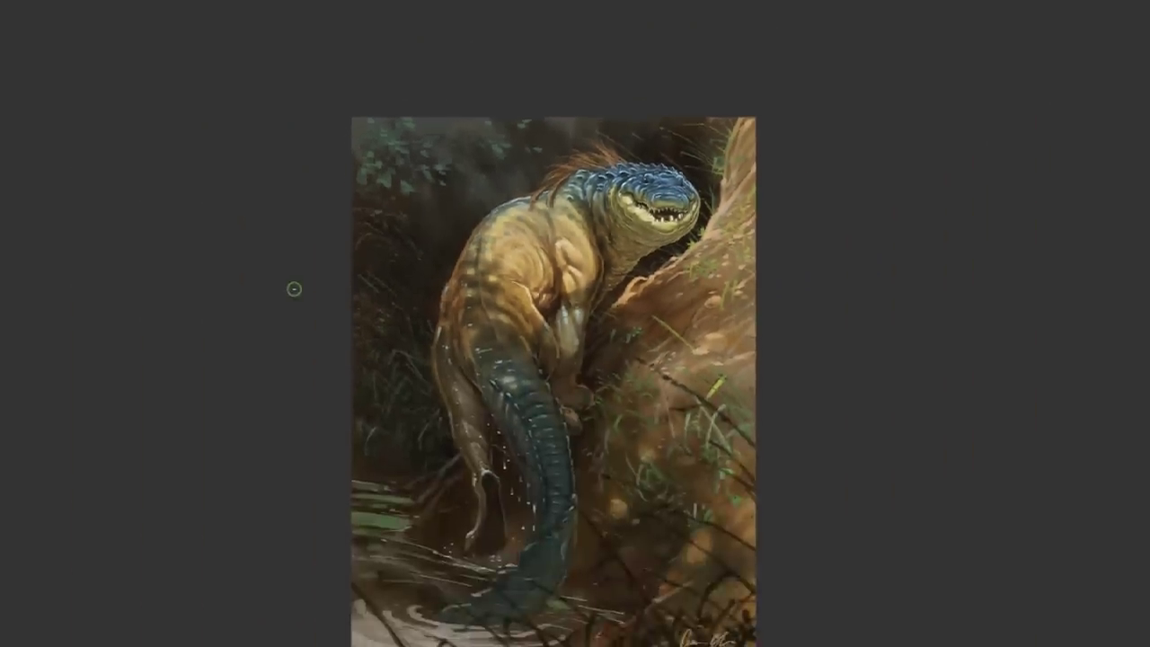
scroll(294, 290, down, 2)
scroll(294, 289, up, 1)
scroll(294, 289, left, 1)
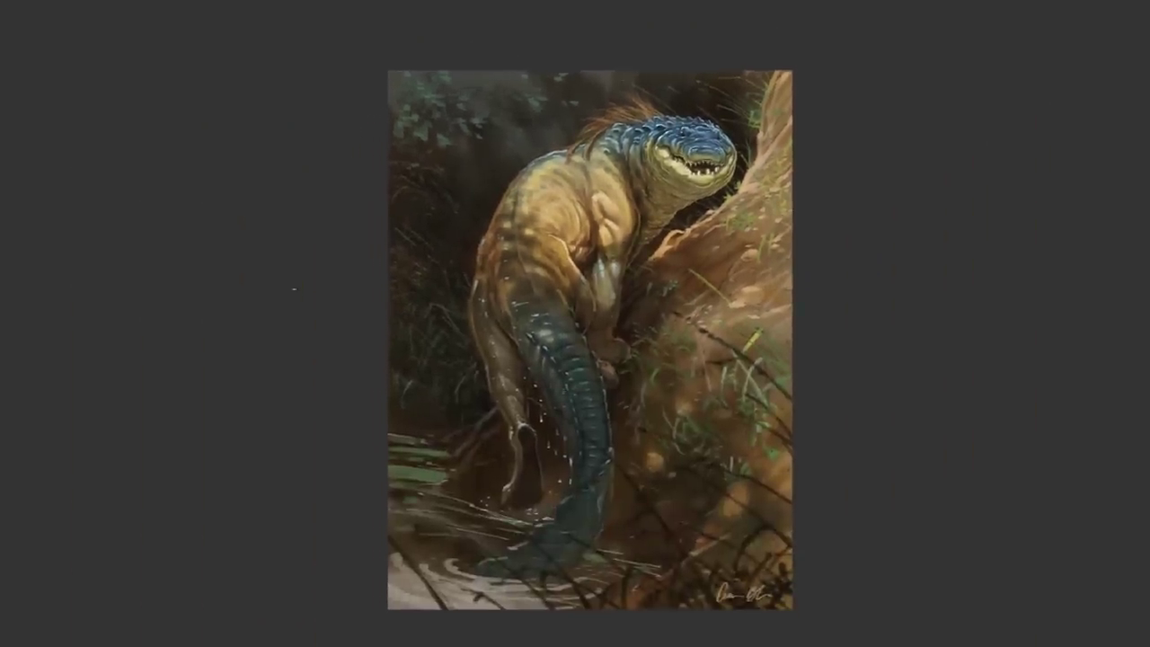